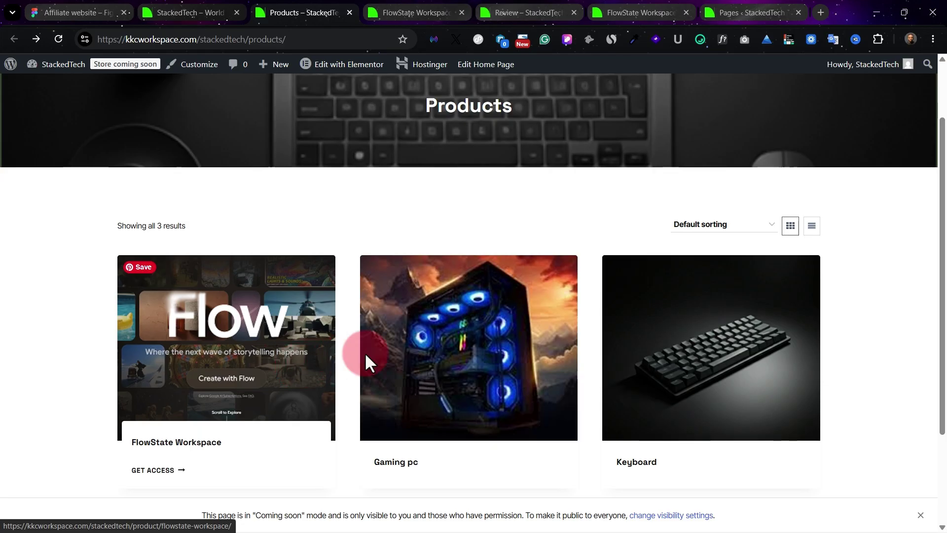
Review the affiliate demo's Amazon product page, the Review page and the FlowState Workspace article.
left_click(414, 12)
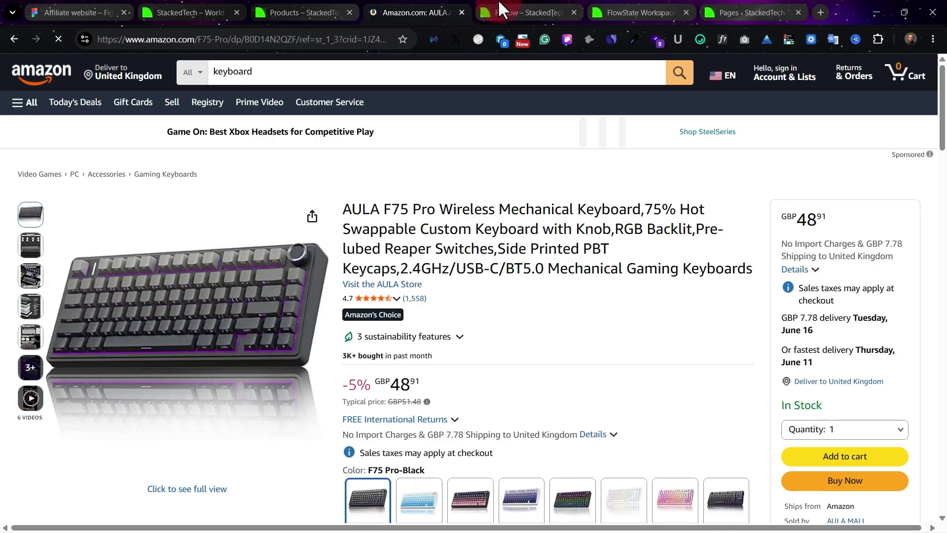
left_click(495, 13)
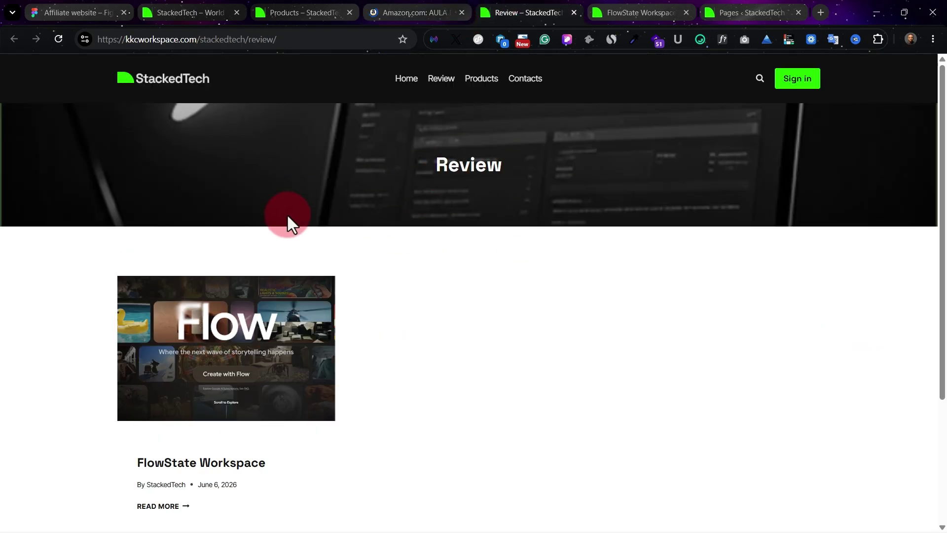
left_click(604, 11)
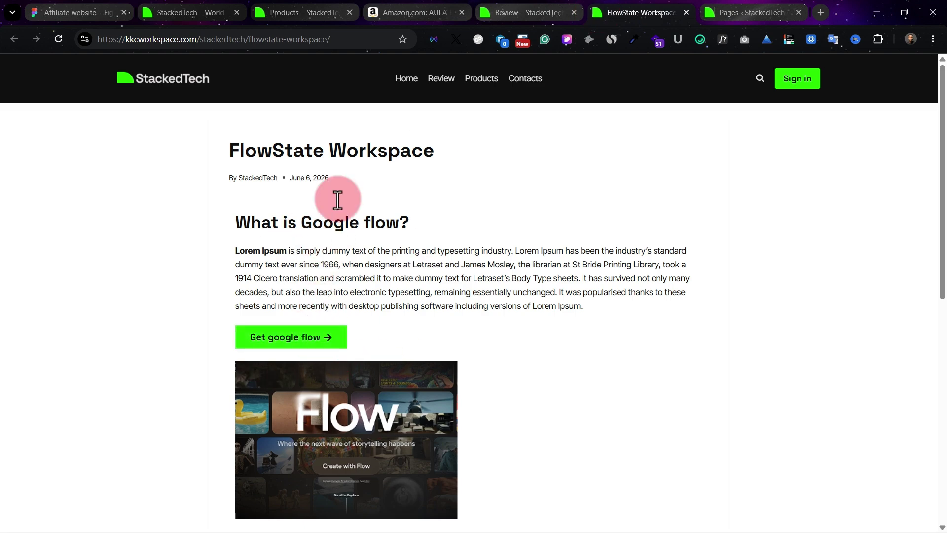
scroll(322, 186, "down", 1)
scroll(288, 339, "up", 1)
scroll(279, 335, "down", 1)
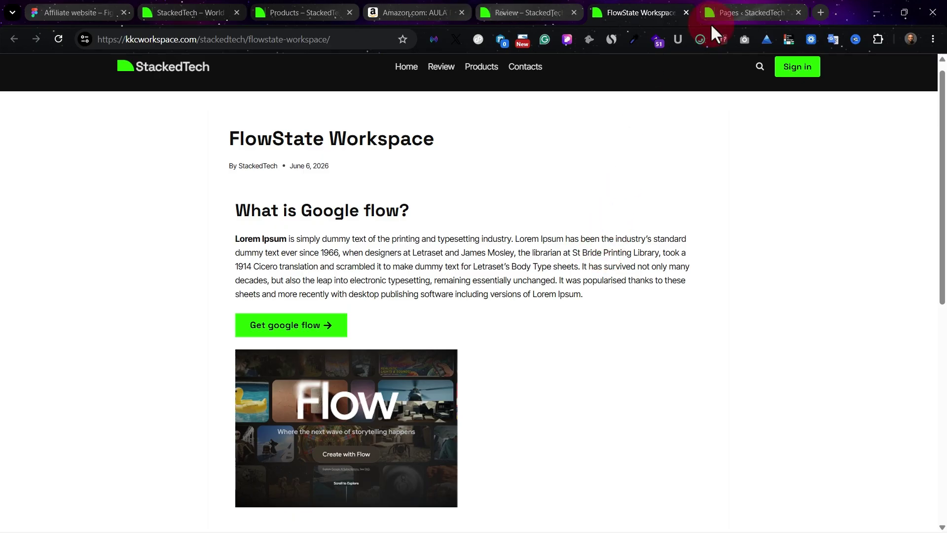
Open the hostiger page from the WordPress pages list in a new tab and view the Hostinger pricing page.
left_click(719, 12)
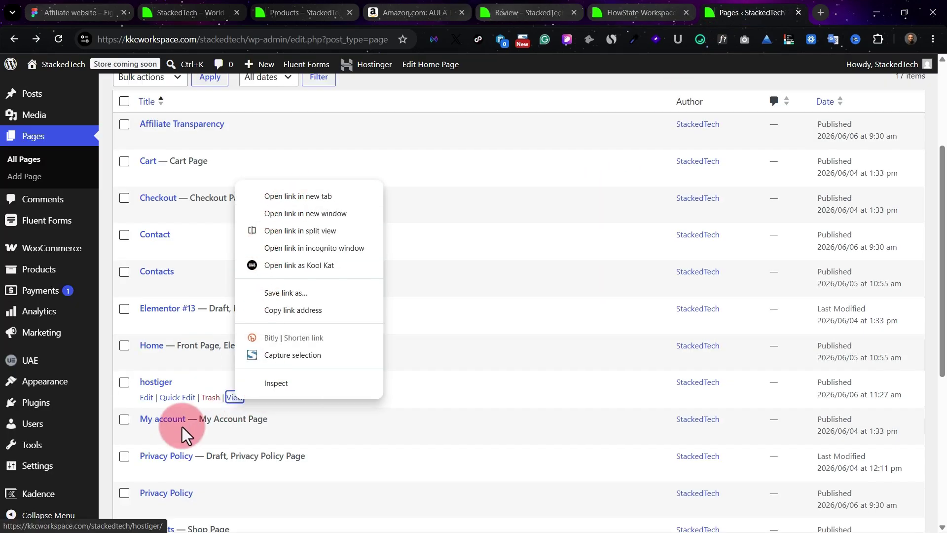
left_click(301, 197)
left_click(741, 9)
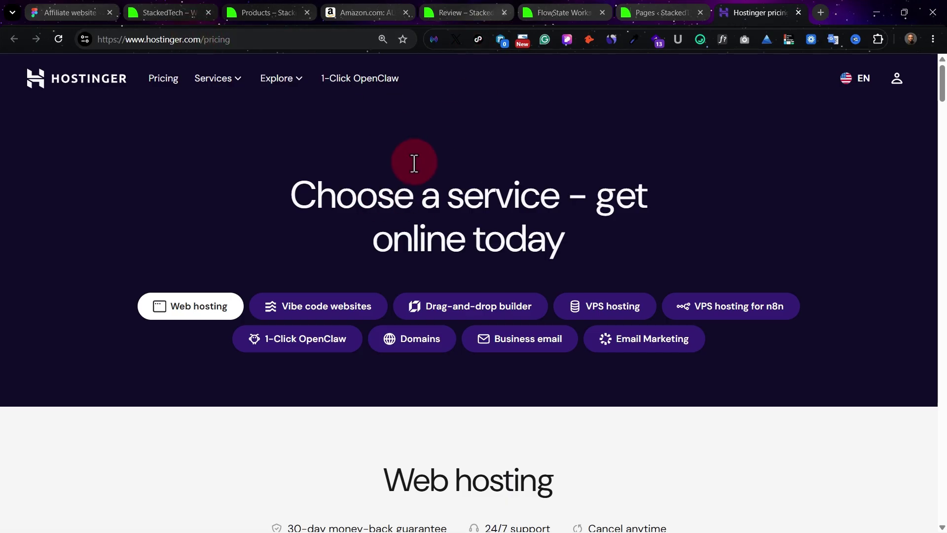
left_click(170, 11)
left_click(250, 14)
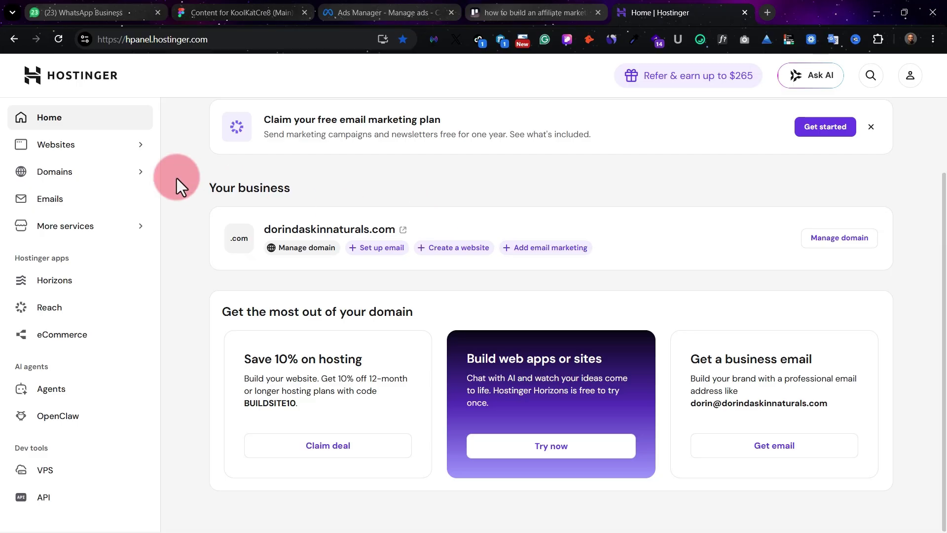
Open the website hosting plans and choose Premium Web Hosting with a 12-month billing period.
left_click(103, 145)
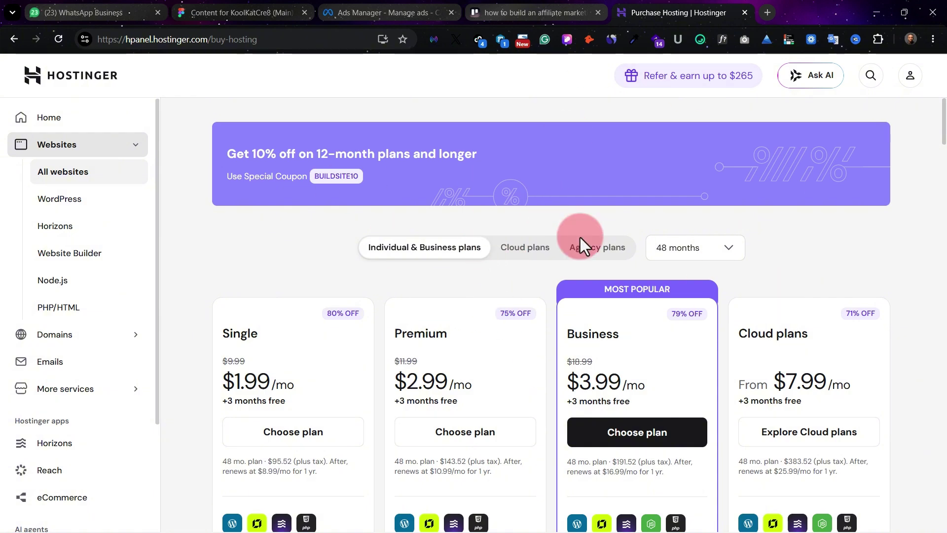
scroll(406, 335, "down", 2)
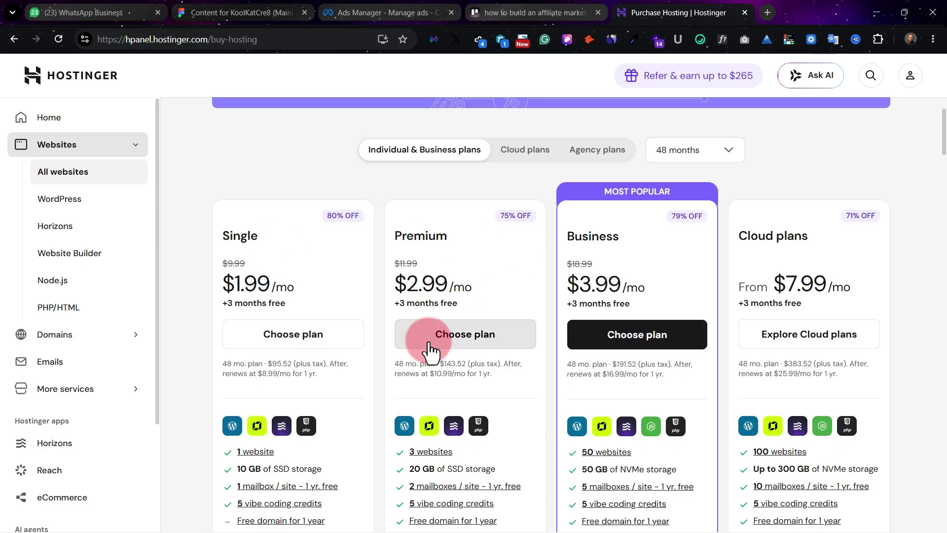
scroll(425, 345, "down", 2)
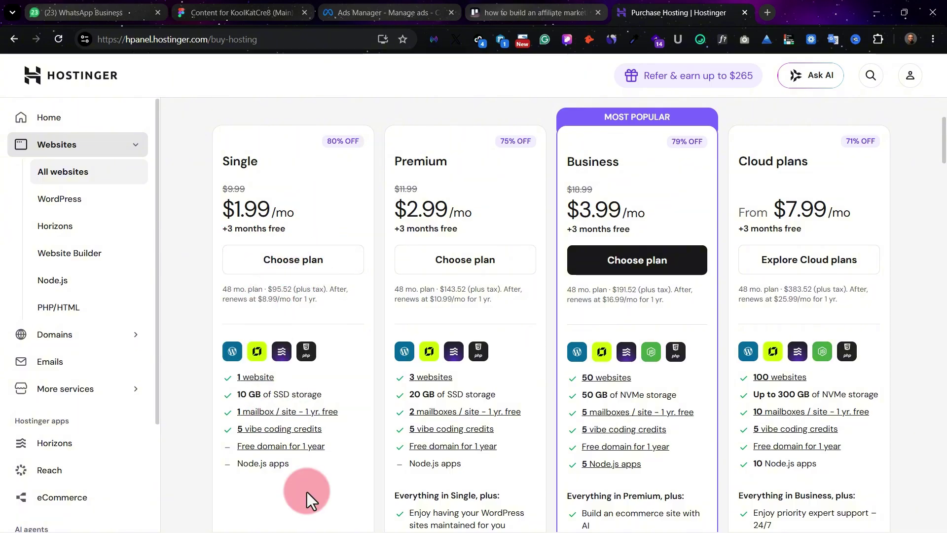
left_click(474, 266)
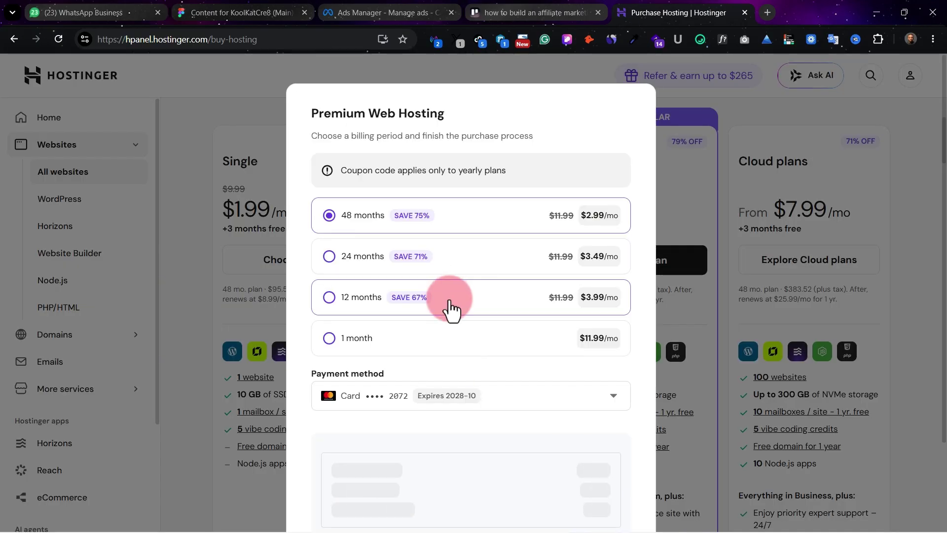
left_click(451, 308)
scroll(543, 340, "down", 2)
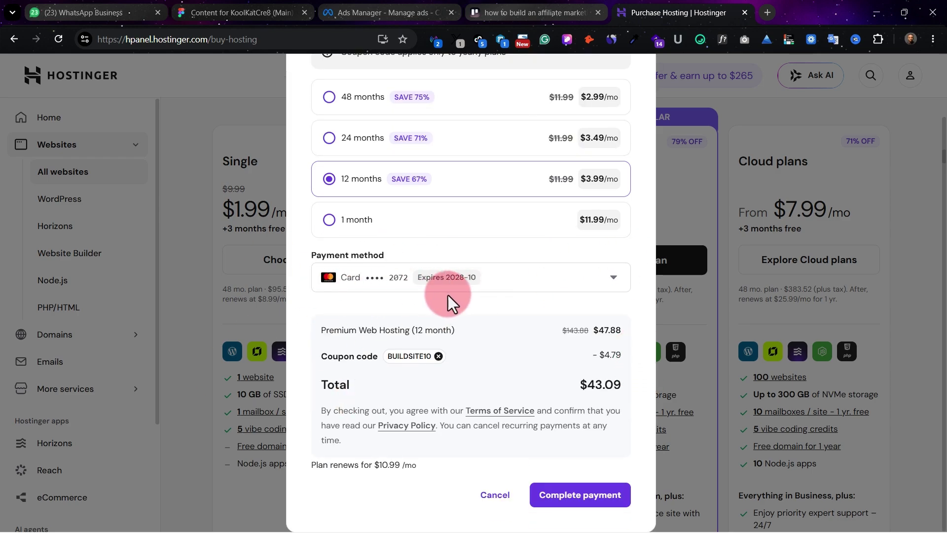
Complete the Premium Web Hosting payment with the saved card and continue to the hosting plan setup.
left_click(513, 280)
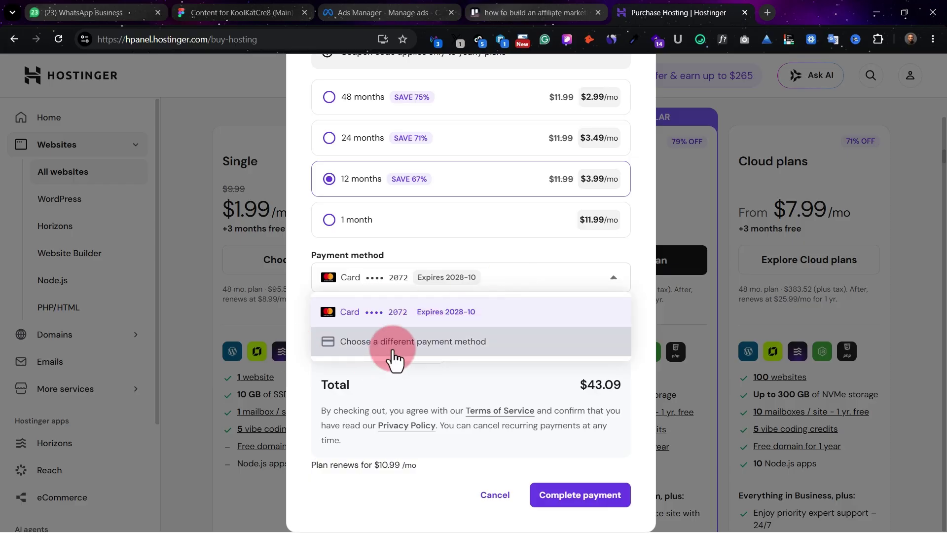
left_click(539, 249)
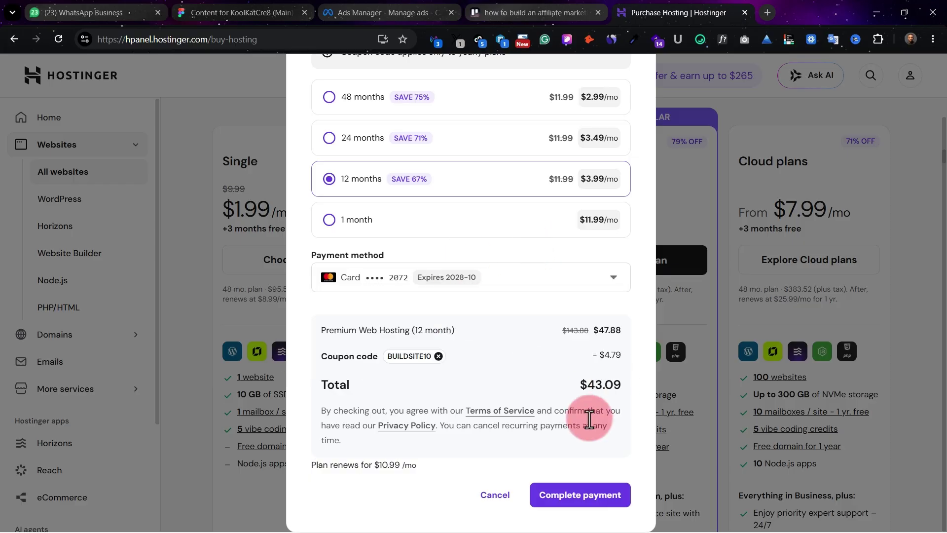
left_click(581, 496)
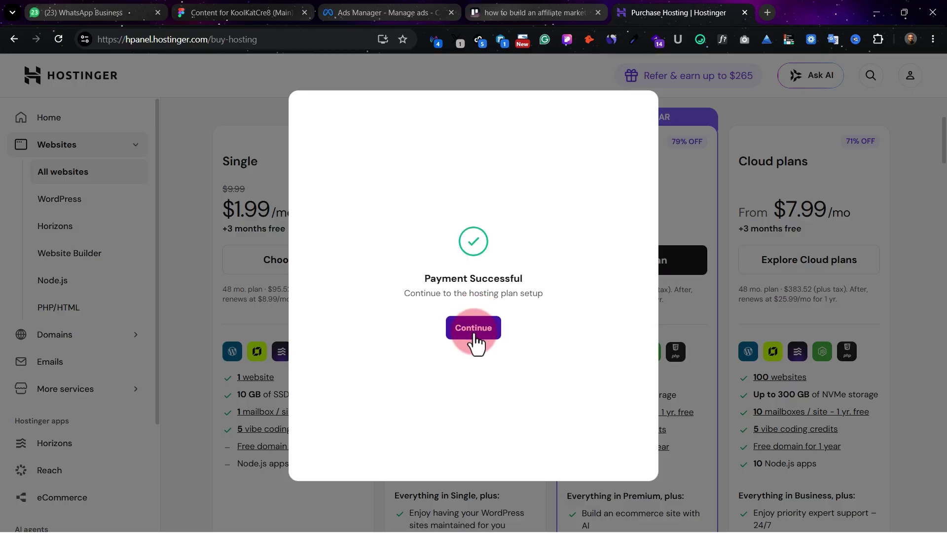
left_click(476, 333)
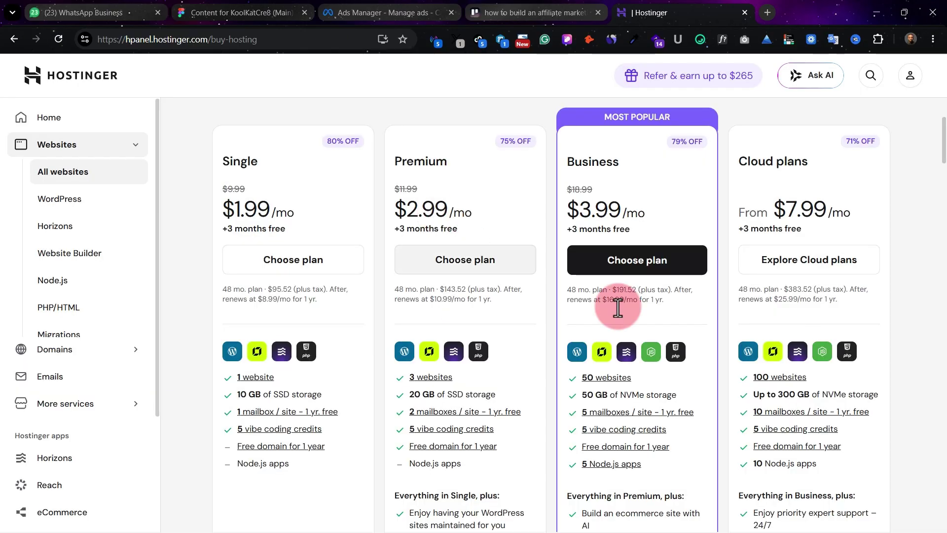
Review the to-dos on the hPanel home page and the domain transfer page, and return home.
left_click(55, 117)
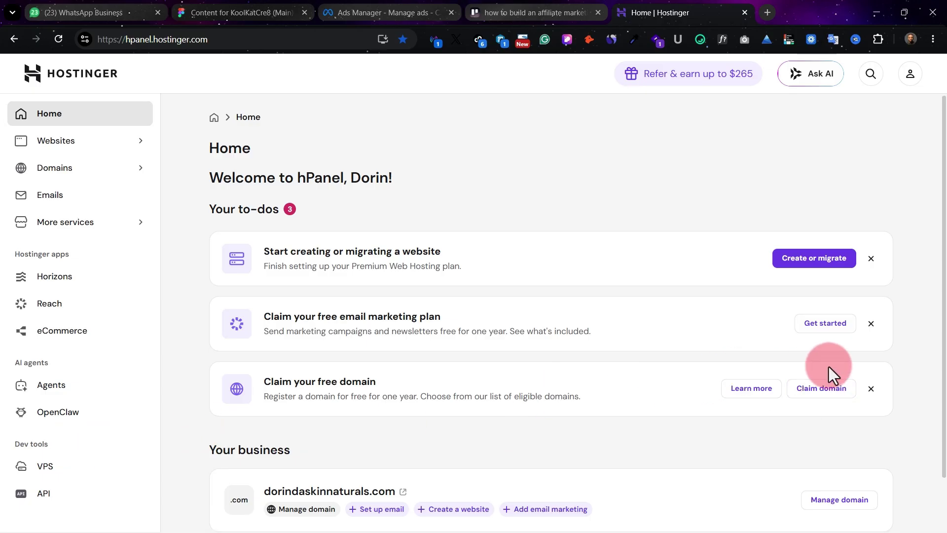
scroll(357, 420, "down", 1)
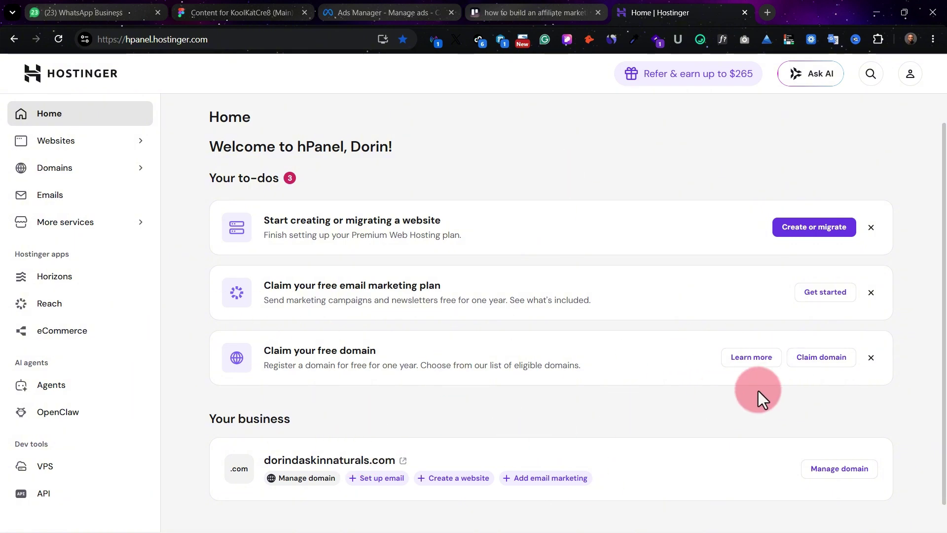
left_click(69, 170)
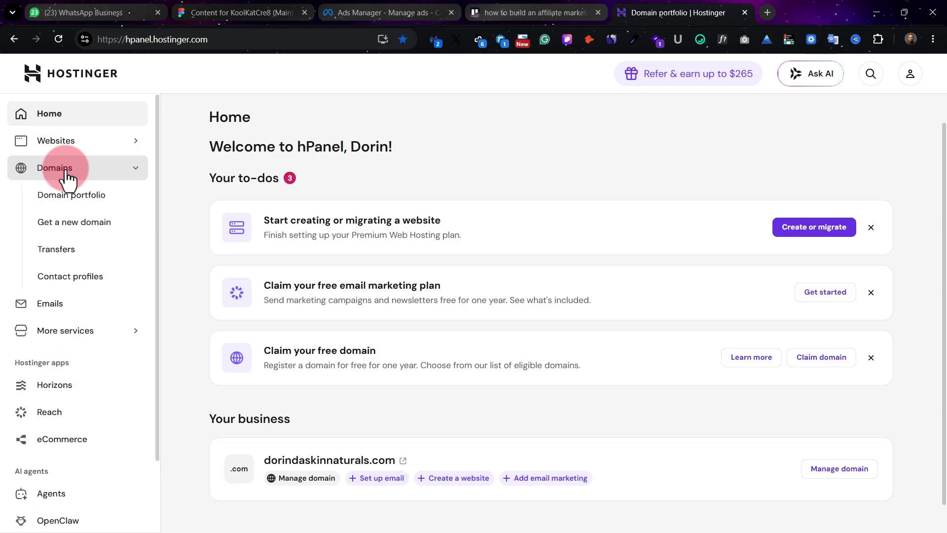
left_click(79, 250)
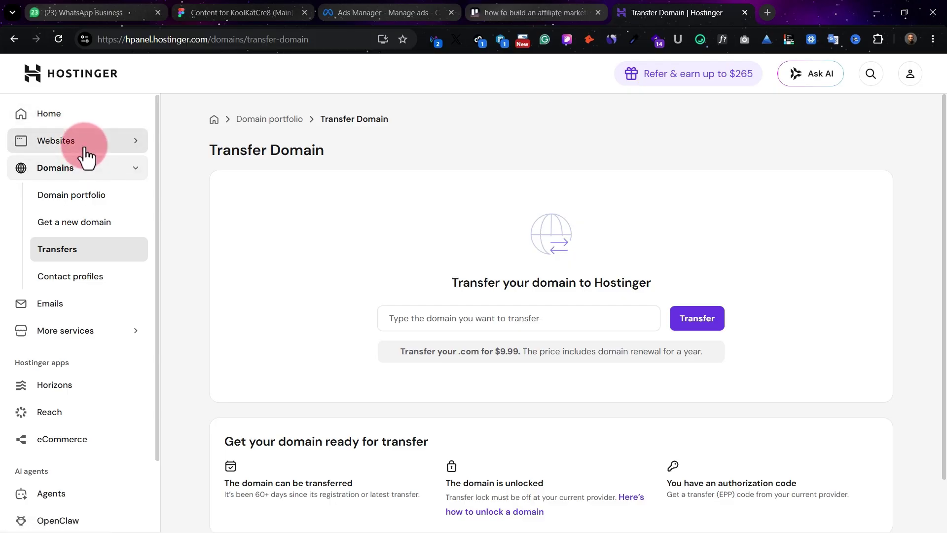
left_click(86, 123)
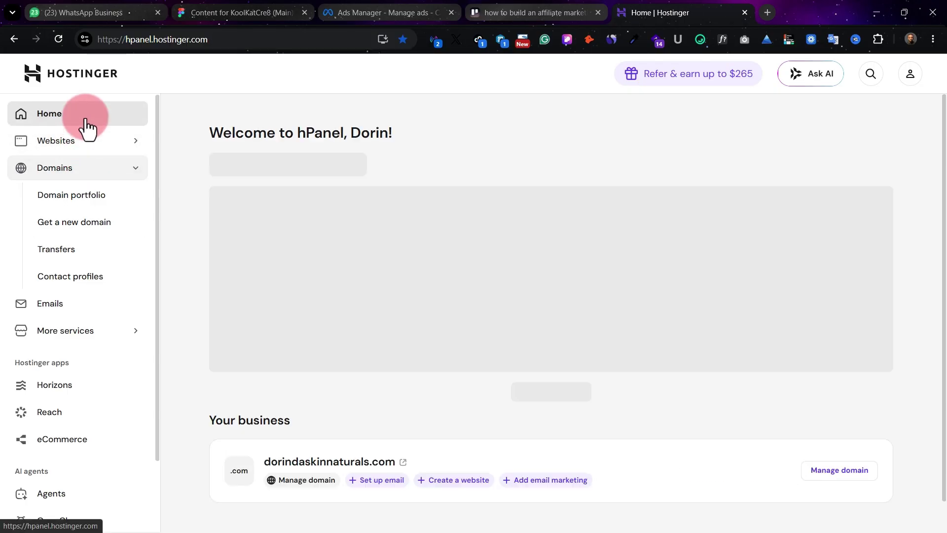
Add a Custom PHP/HTML website to the Premium Web Hosting plan from the list of all websites.
left_click(48, 148)
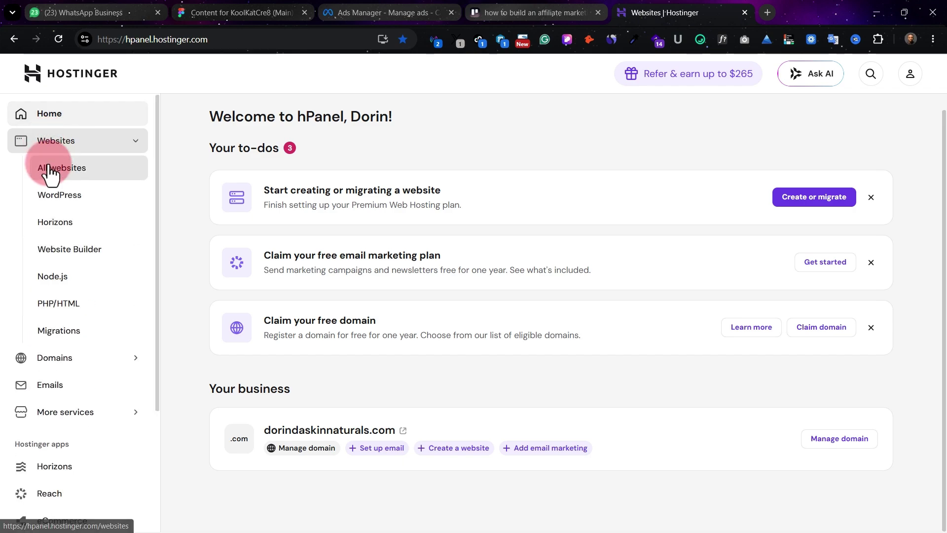
left_click(50, 169)
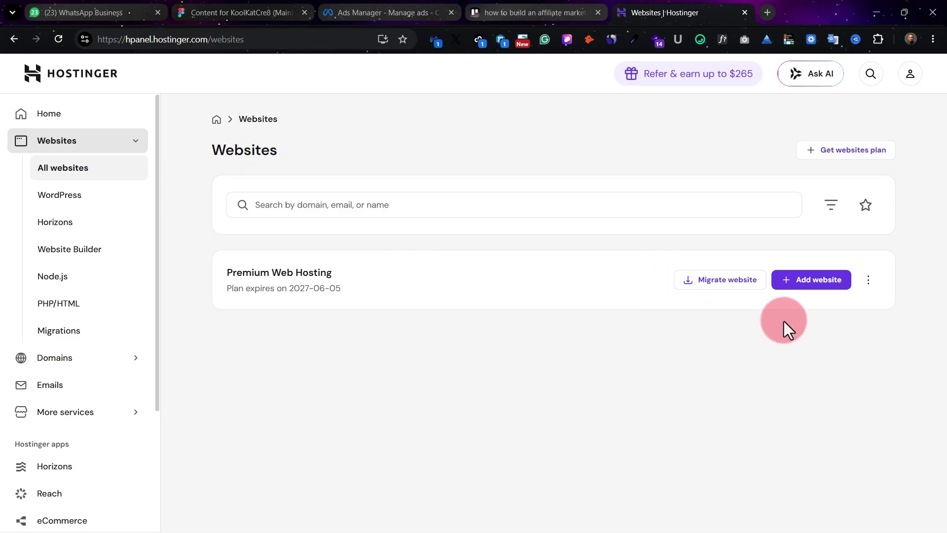
left_click(814, 286)
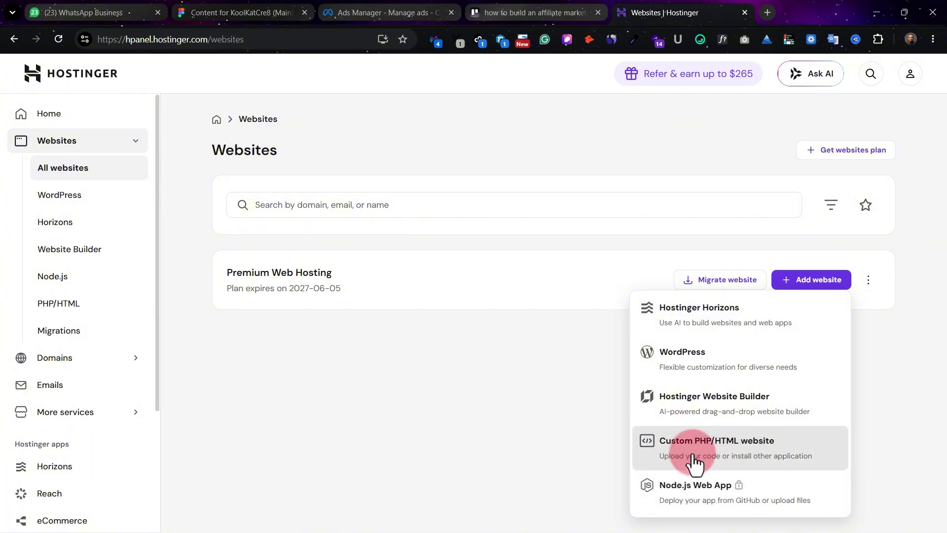
left_click(694, 462)
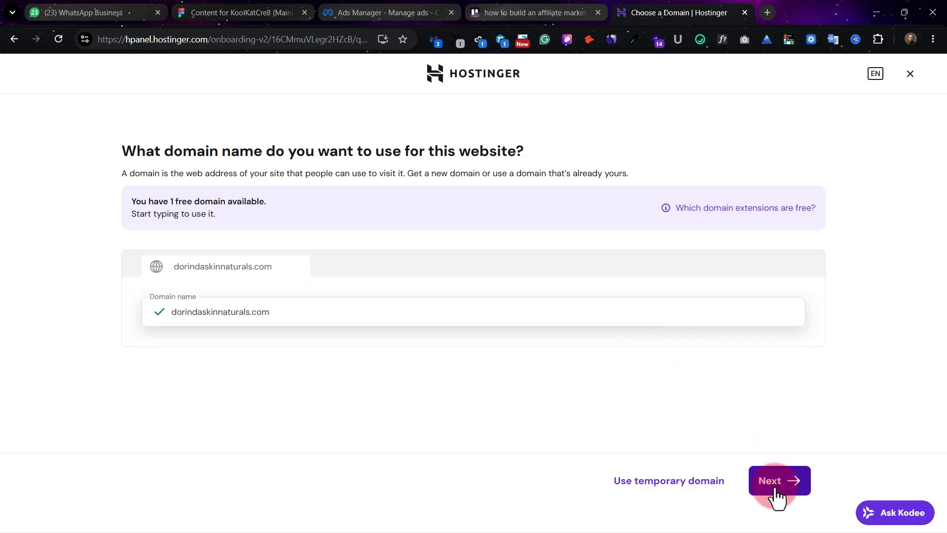
Use dorindaskinnaturals.com as the website's domain and keep United States, Massachusetts as the data center.
left_click(776, 493)
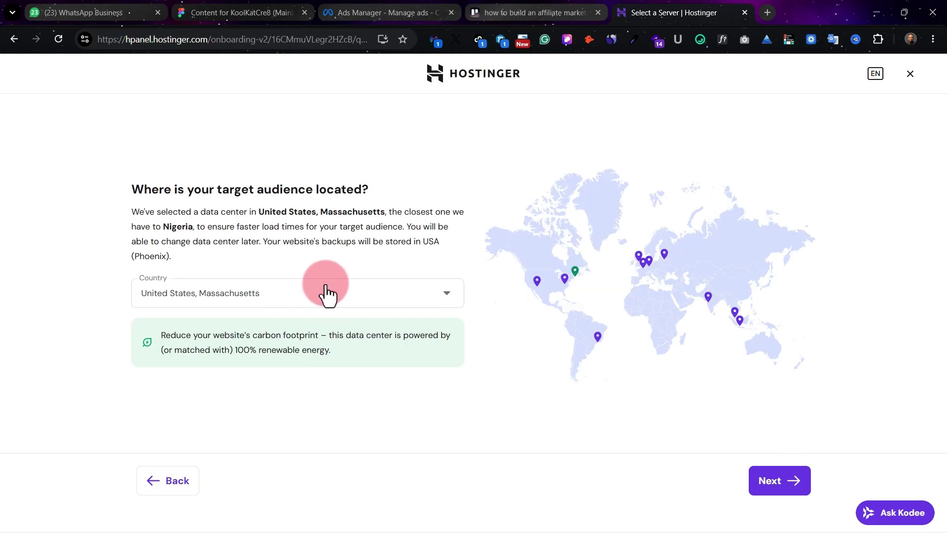
left_click(284, 305)
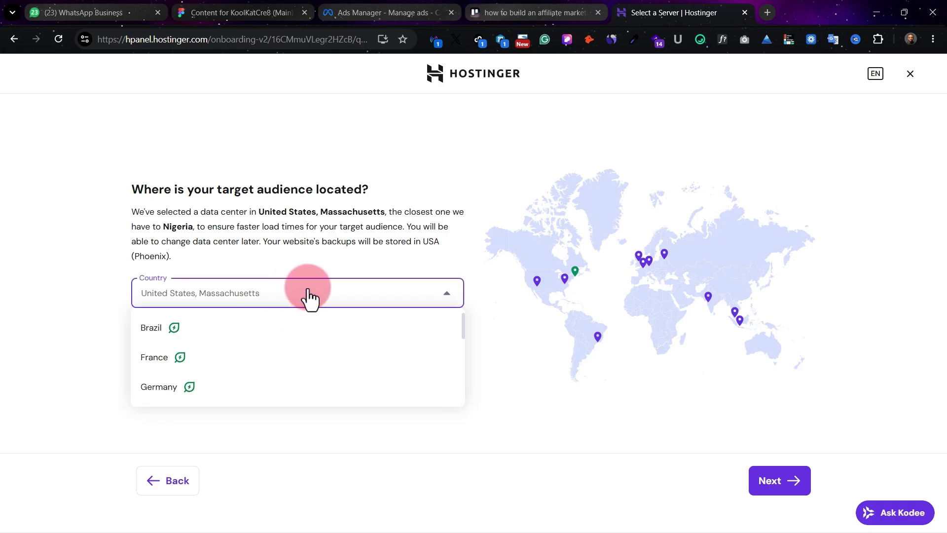
left_click(471, 259)
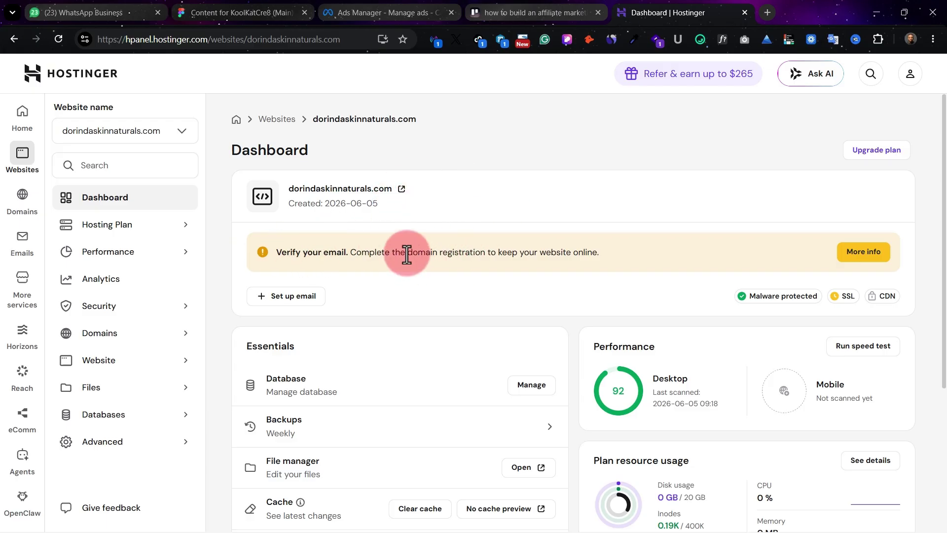
Check the SSL status on the website's dashboard and open its WordPress installations overview.
scroll(607, 279, "down", 1)
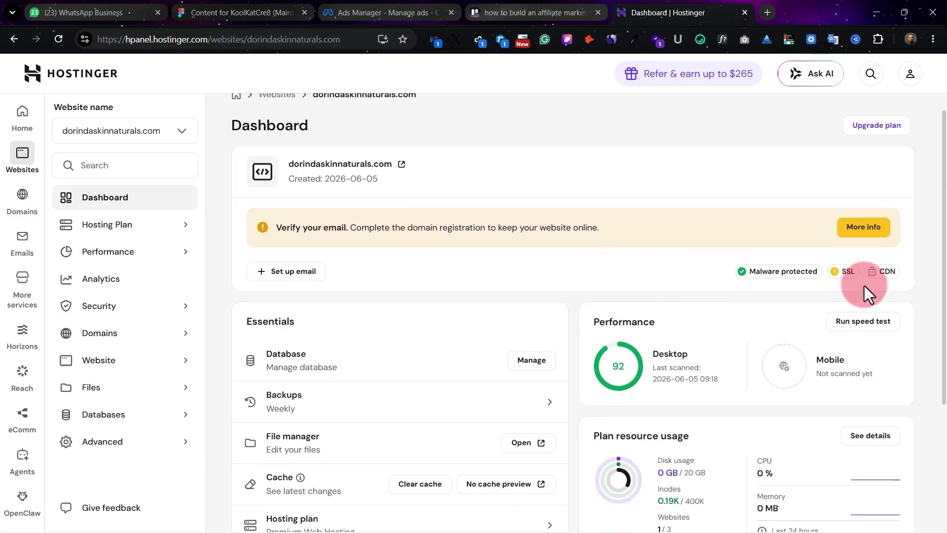
mouse_move(845, 277)
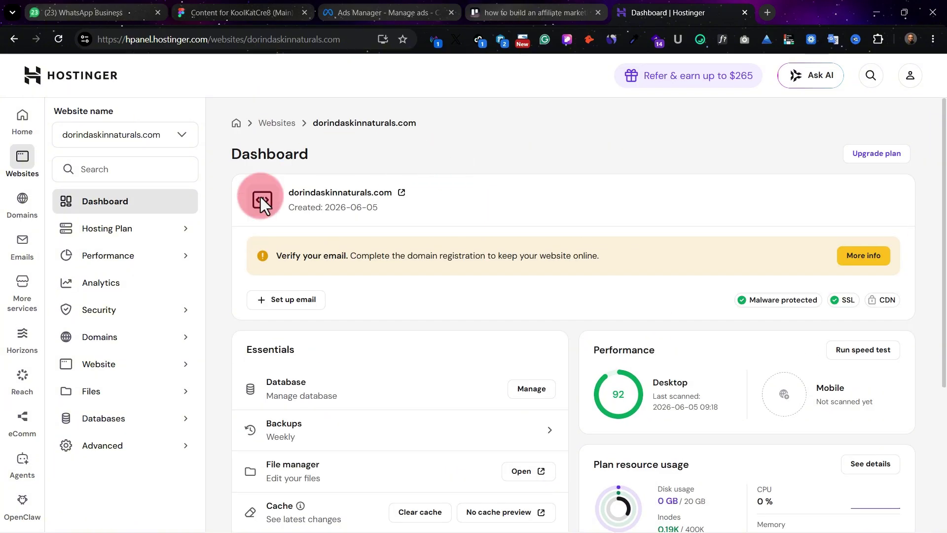
left_click(156, 368)
left_click(136, 397)
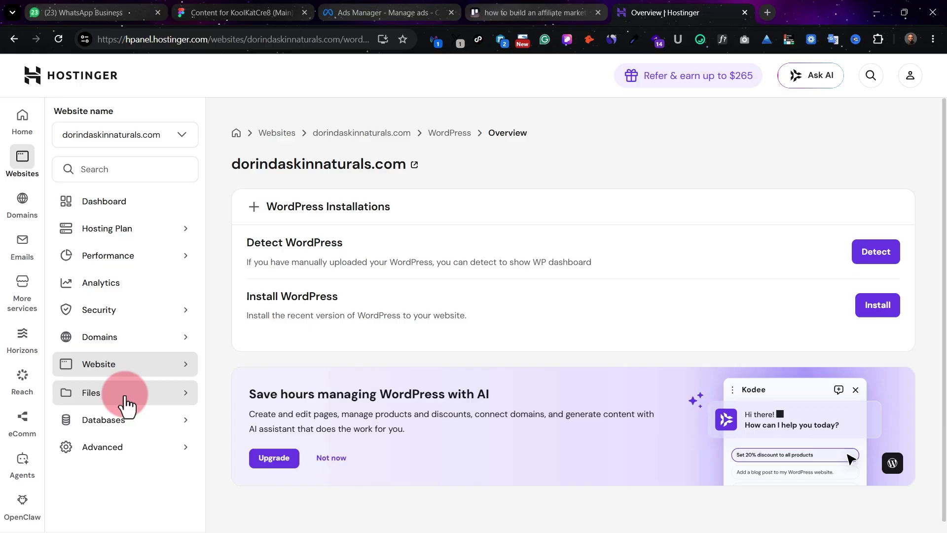
left_click(151, 370)
left_click(190, 392)
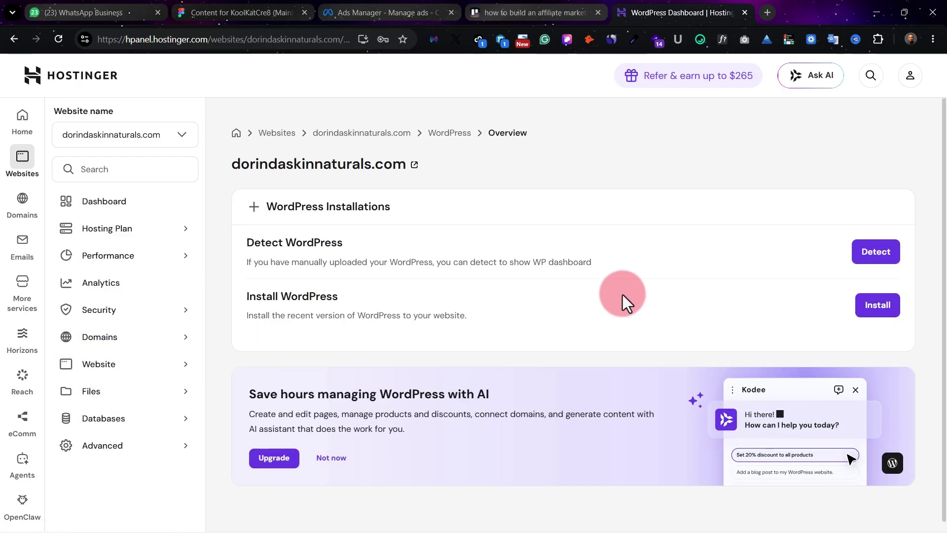
Install WordPress 7.0 on dorindaskinnaturals.com in English with PHP 8.3, updating only to minor versions.
left_click(594, 295)
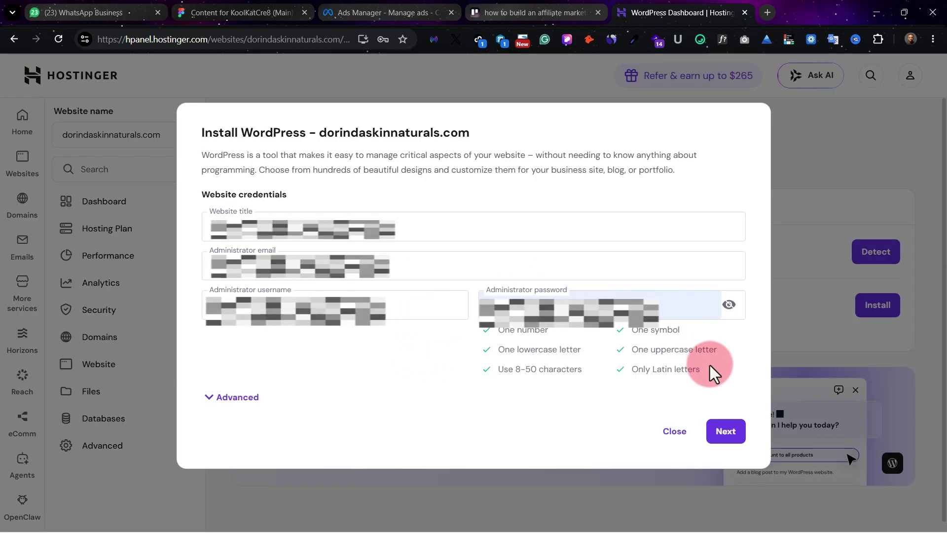
left_click(728, 431)
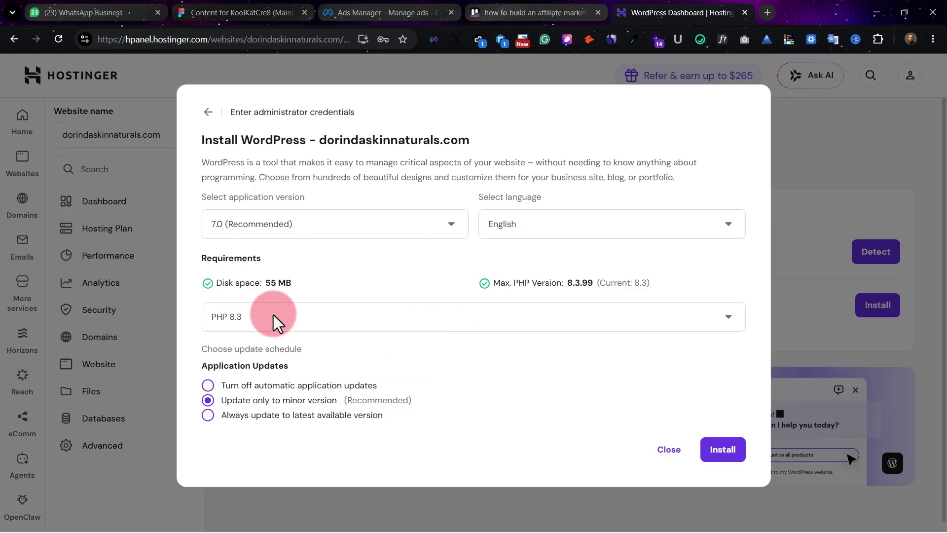
left_click(396, 239)
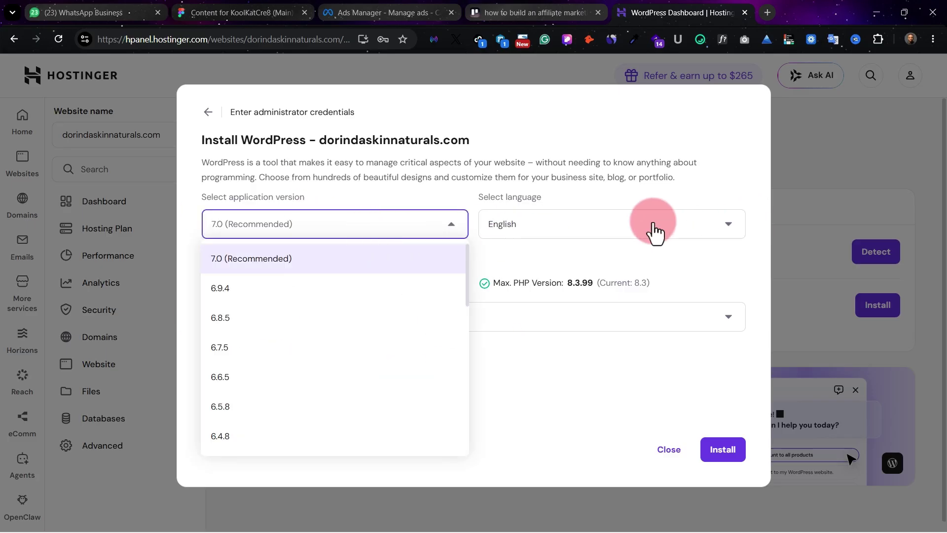
left_click(613, 296)
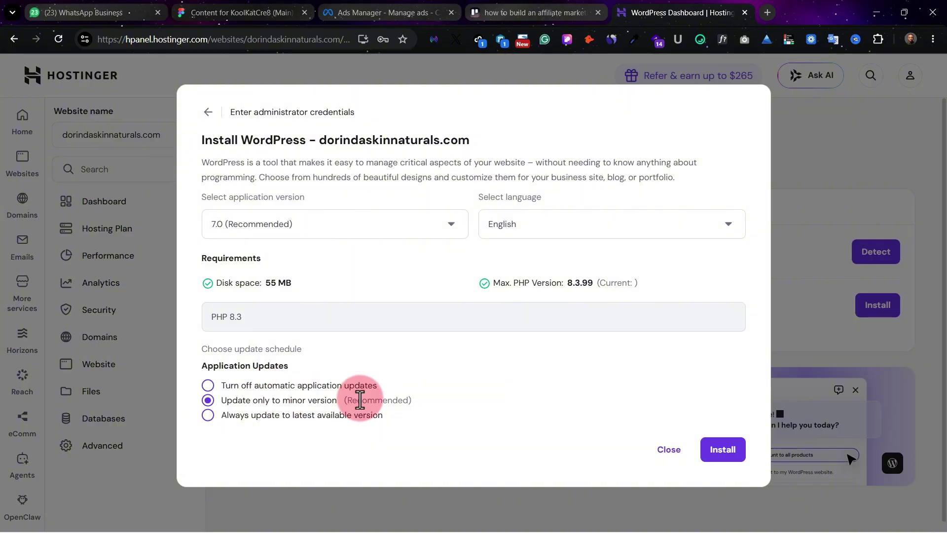
left_click(729, 454)
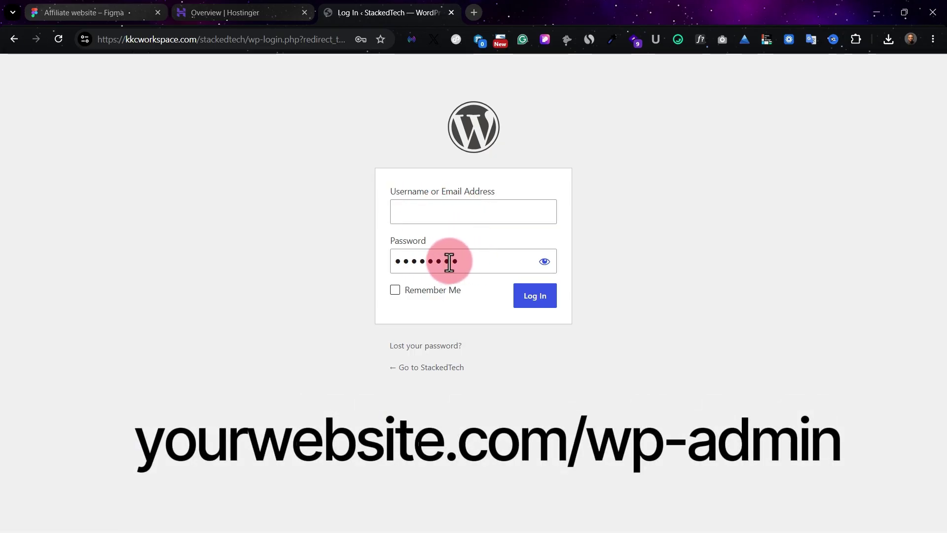
Log in to the StackedTech site's WordPress admin.
left_click(536, 291)
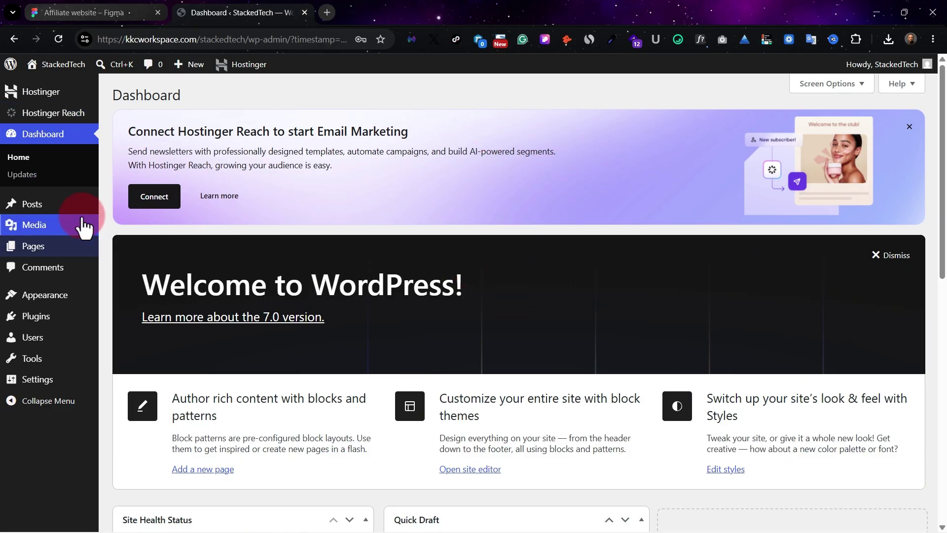
Hide every dashboard screen element except Site Health Status and dismiss the Hostinger Reach banner.
left_click(841, 85)
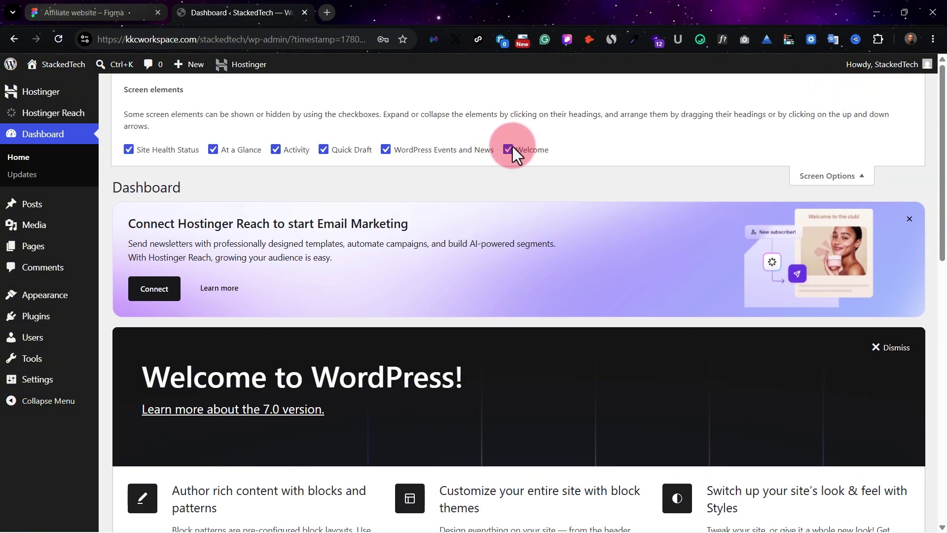
left_click(508, 149)
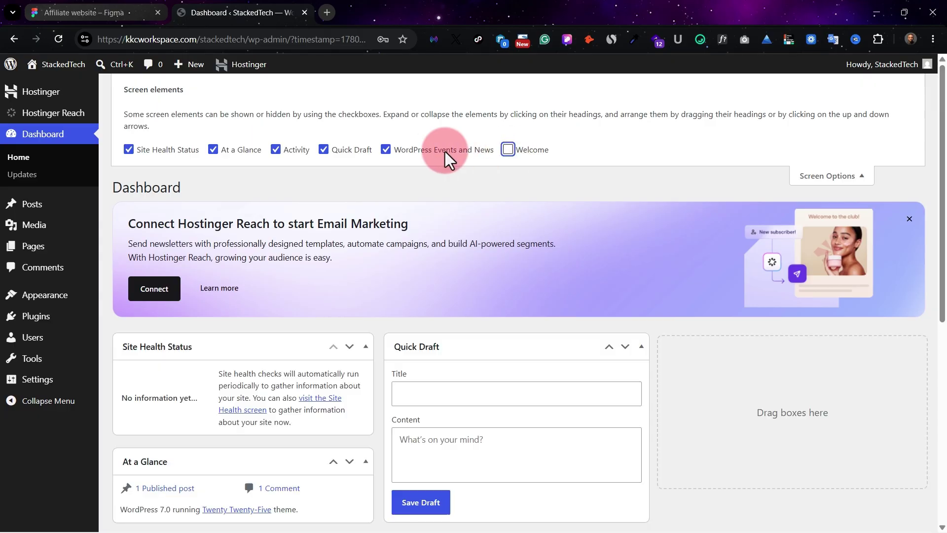
left_click(433, 151)
left_click(323, 137)
left_click(275, 138)
left_click(213, 138)
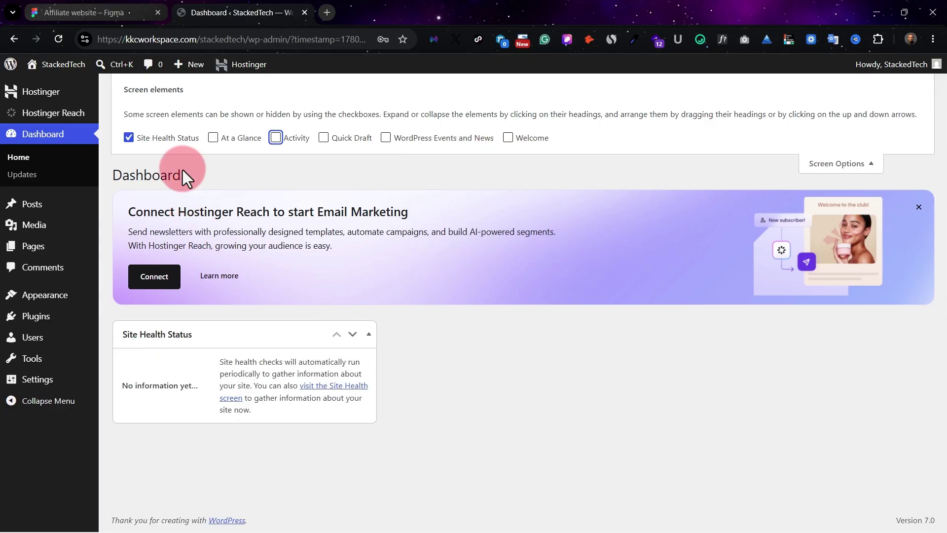
left_click(853, 167)
left_click(918, 122)
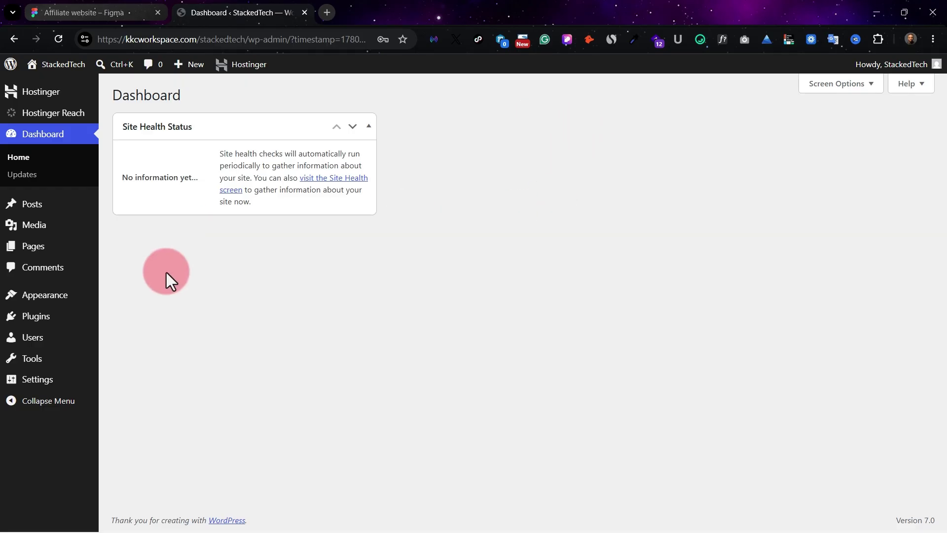
Set the site's tagline to "World of tech" in the general settings and save the changes.
mouse_move(46, 390)
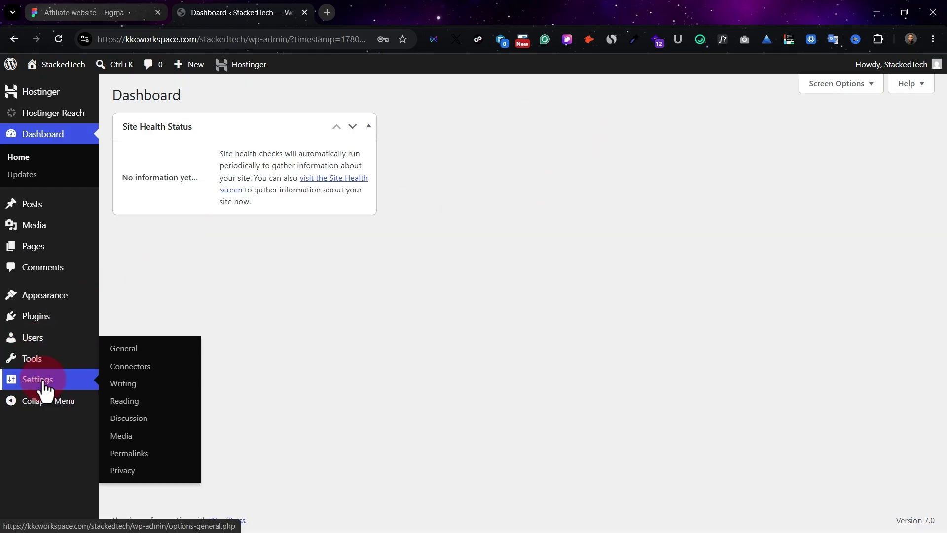
scroll(267, 148, "down", 1)
left_click(275, 158)
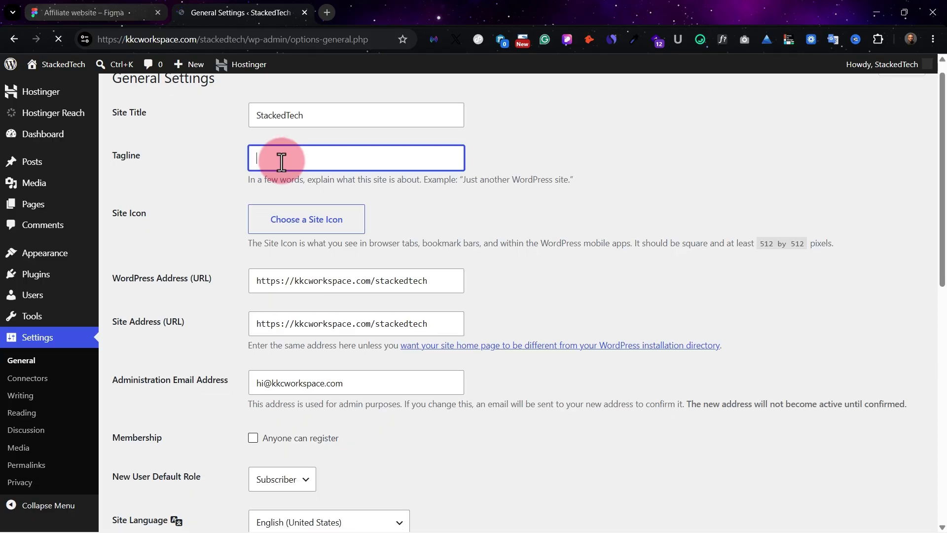
type("World of tech")
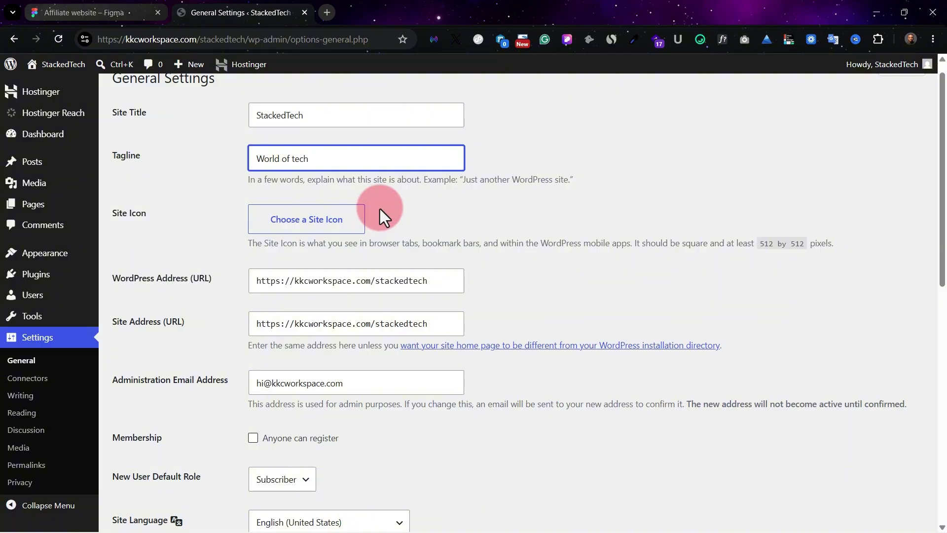
scroll(380, 209, "down", 4)
scroll(379, 208, "down", 2)
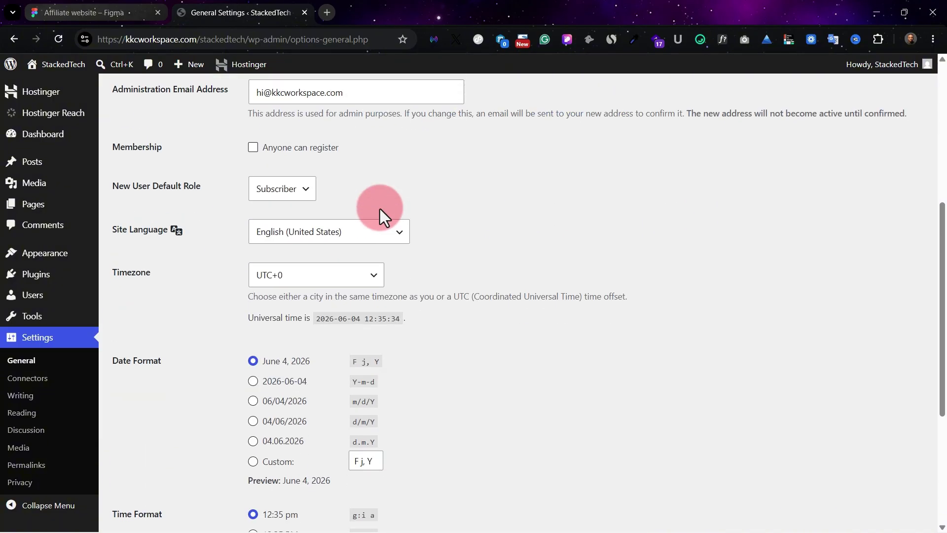
scroll(380, 209, "down", 5)
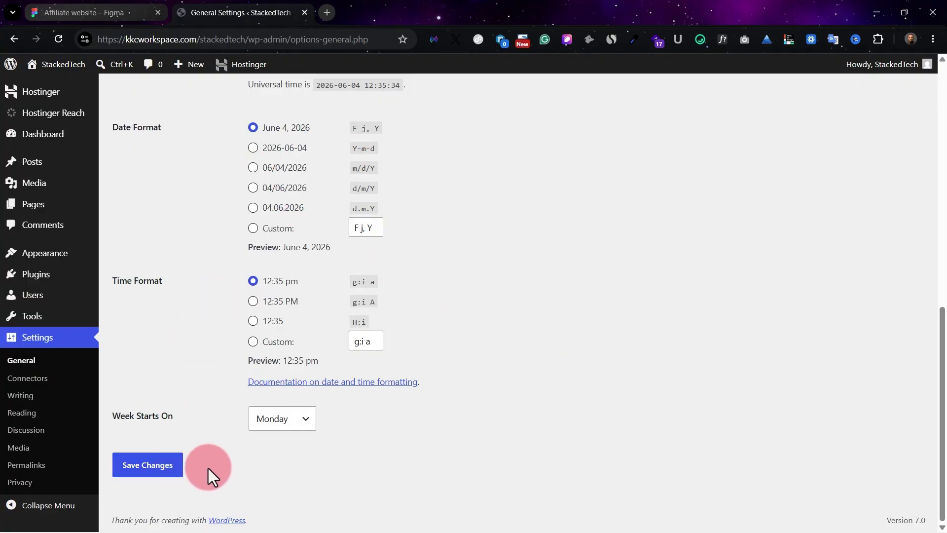
left_click(154, 468)
Review the permalink settings, checking which permalink structure is selected and the optional category and tag bases.
left_click(43, 466)
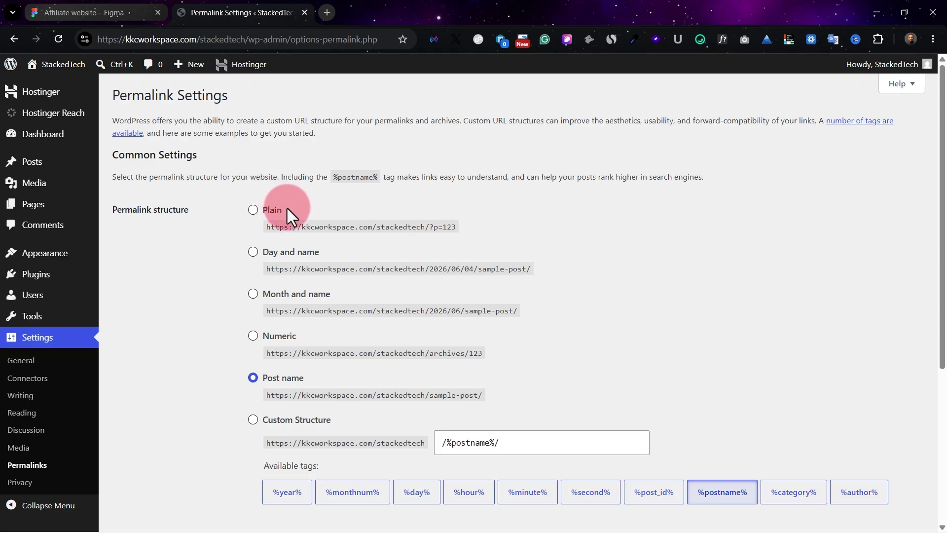
scroll(377, 283, "down", 3)
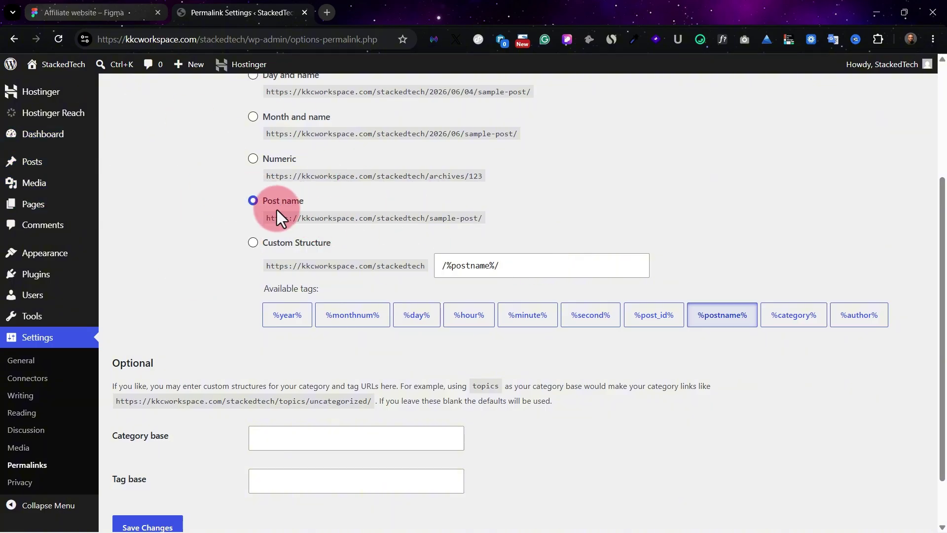
scroll(209, 475, "down", 2)
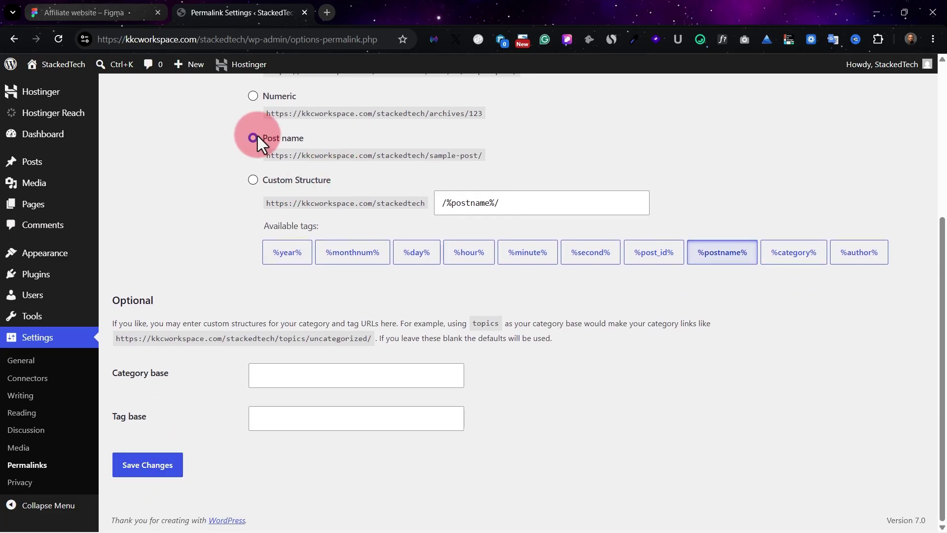
scroll(483, 132, "up", 5)
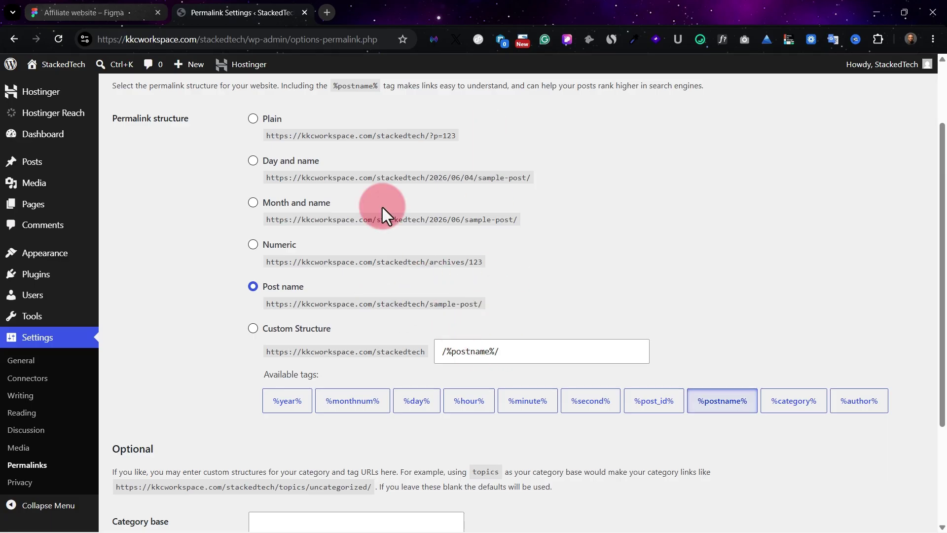
Install the Kadence theme from the popular WordPress themes and activate it.
left_click(43, 252)
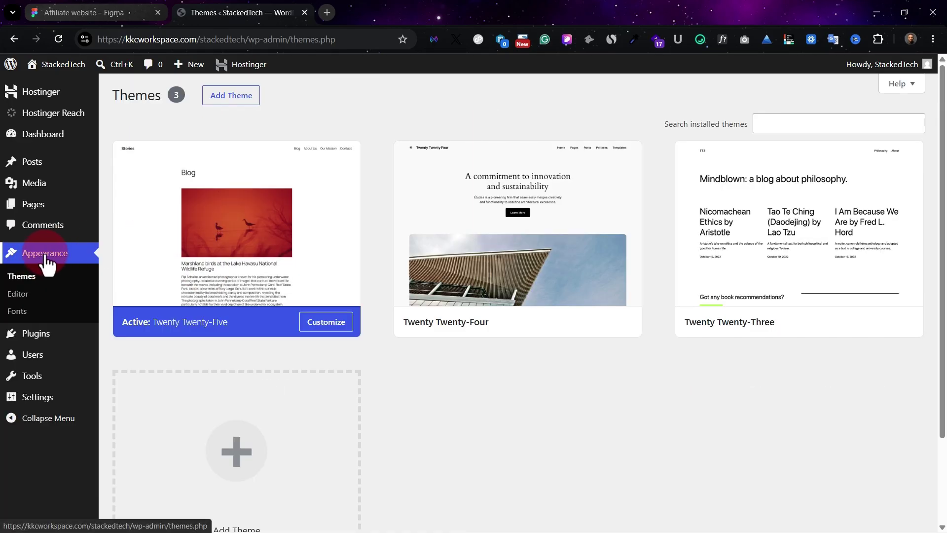
left_click_drag(486, 364, 445, 345)
scroll(446, 344, "down", 2)
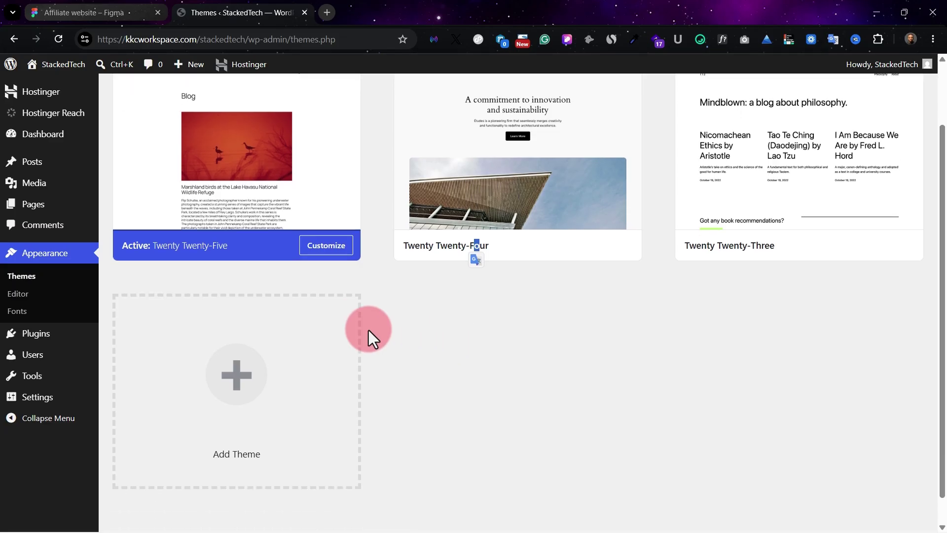
left_click(238, 346)
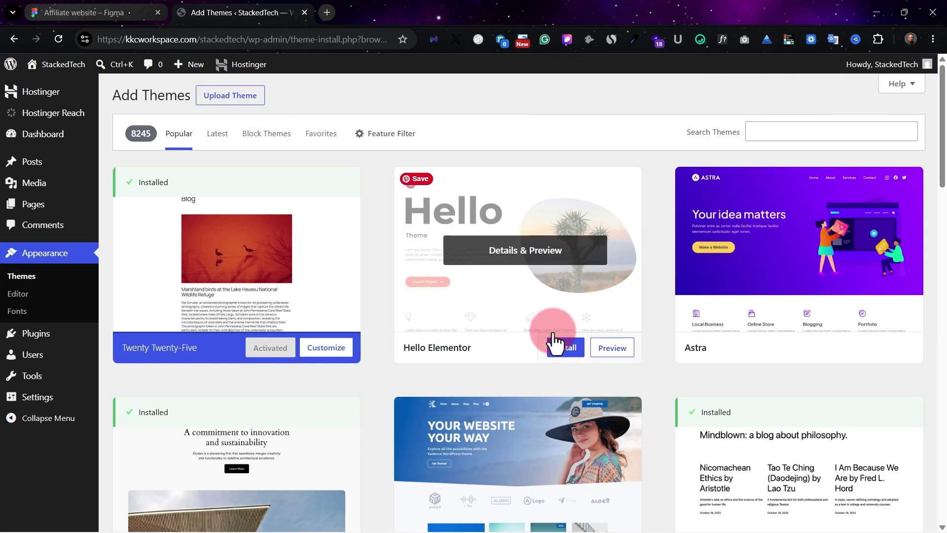
scroll(533, 353, "down", 4)
left_click(567, 389)
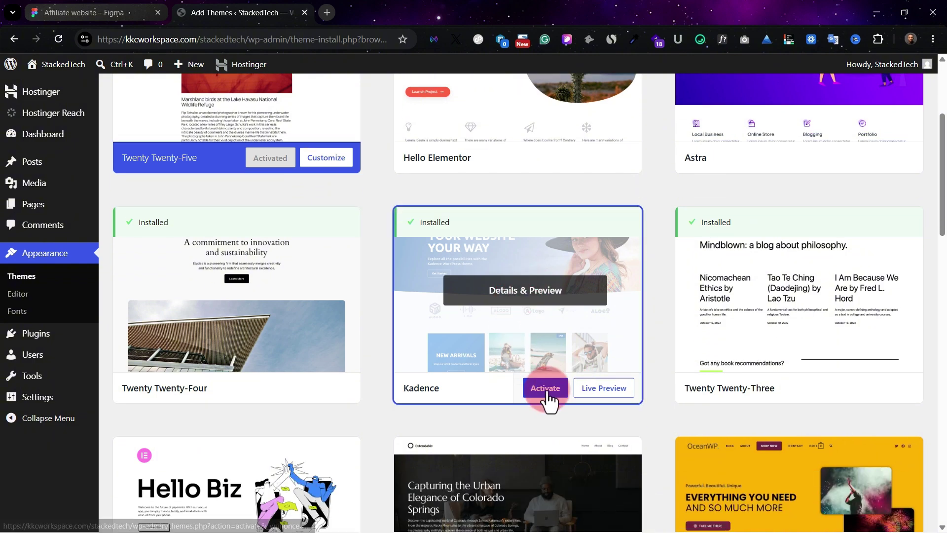
left_click(543, 389)
Install Kadence Starter Templates from the Kadence theme's own page.
left_click(456, 362)
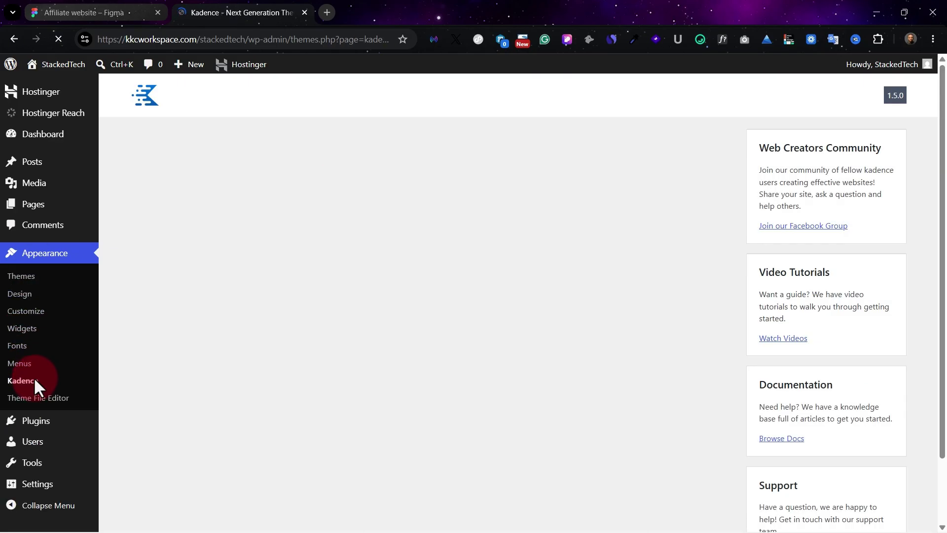
left_click(360, 144)
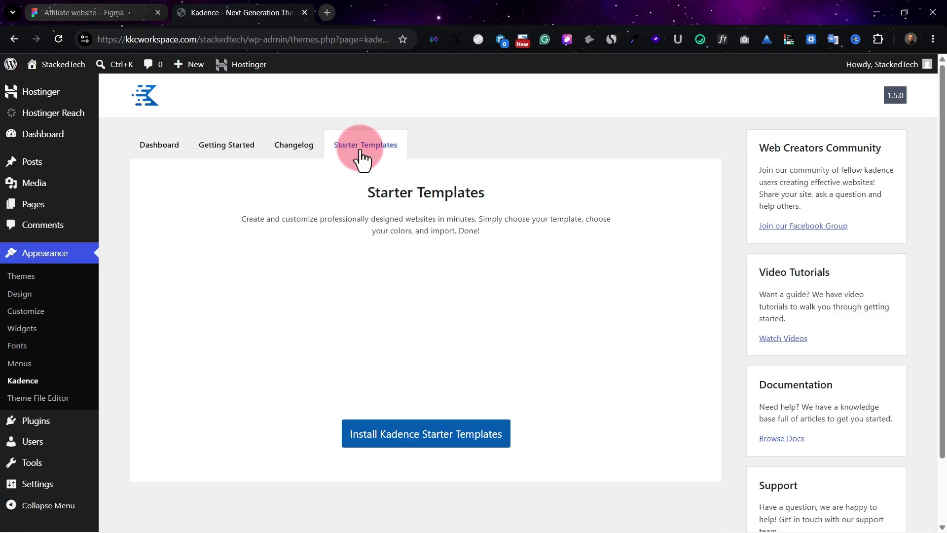
left_click(403, 434)
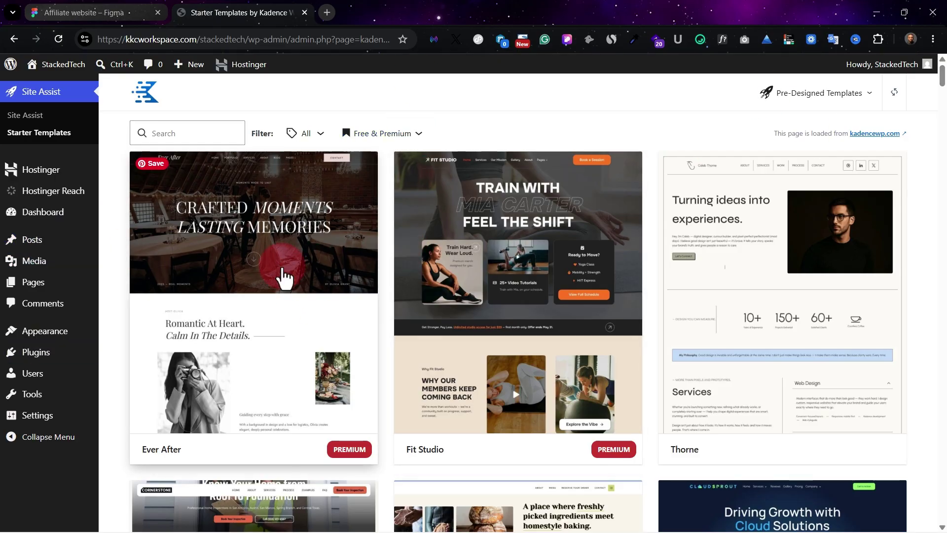
Install the Elementor Website Builder plugin from the popular plugins.
left_click(34, 352)
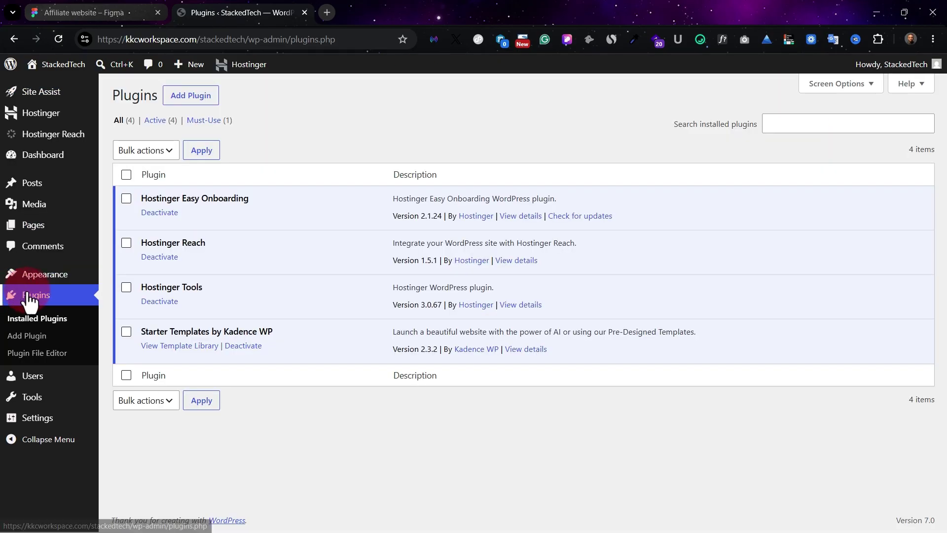
left_click(196, 102)
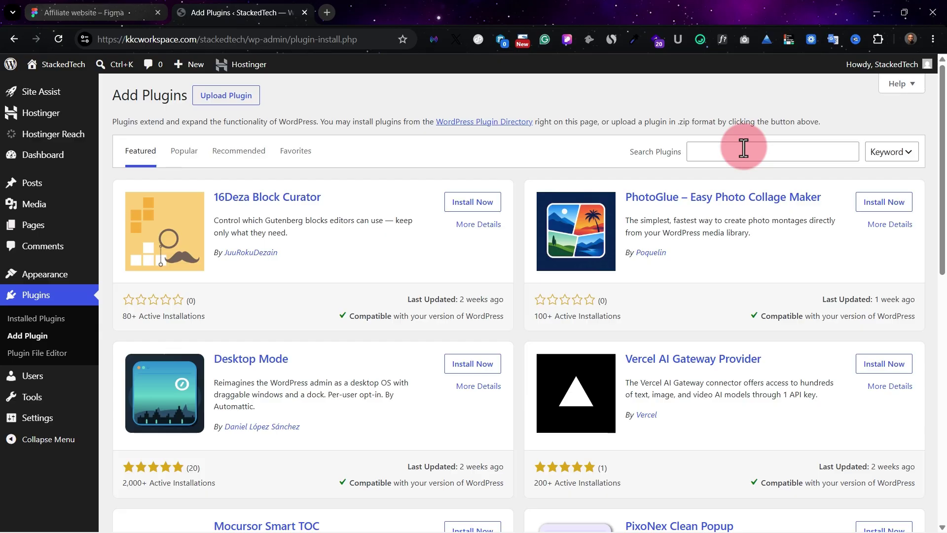
left_click(736, 147)
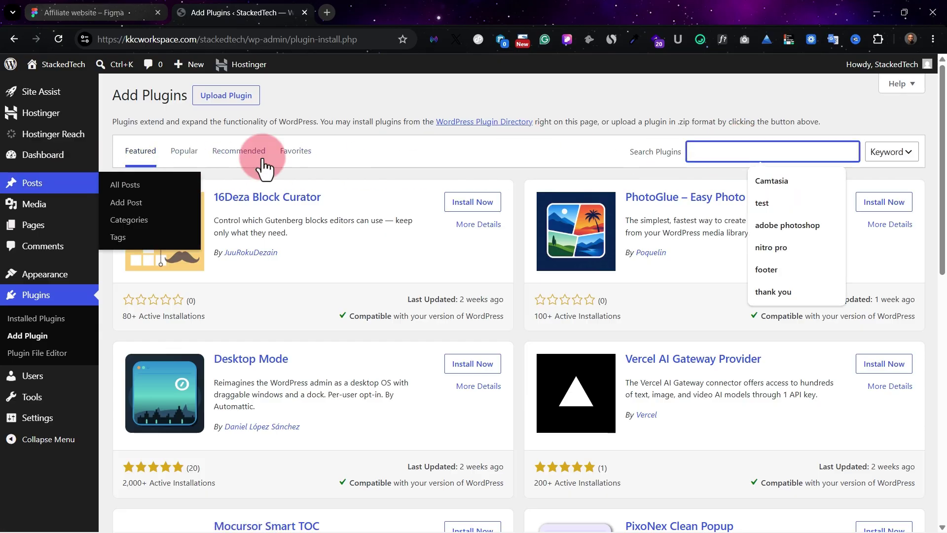
left_click(236, 157)
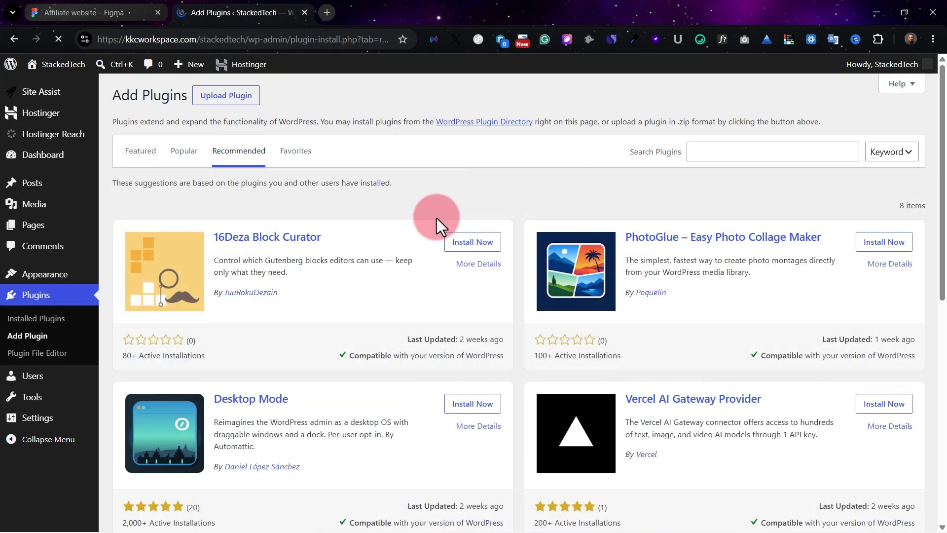
left_click(173, 153)
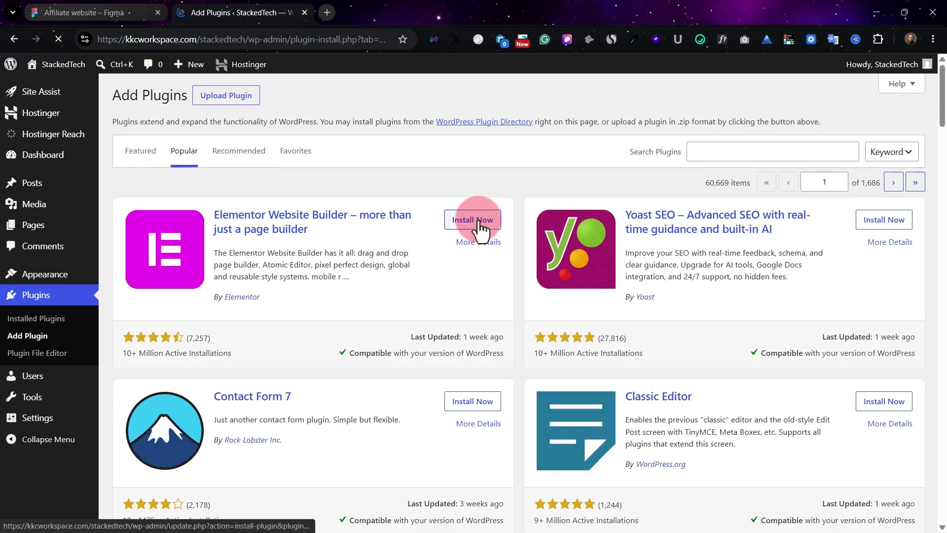
left_click(475, 228)
Install the WooCommerce and Ultimate Addons for Elementor plugins from the popular plugins.
scroll(562, 339, "down", 5)
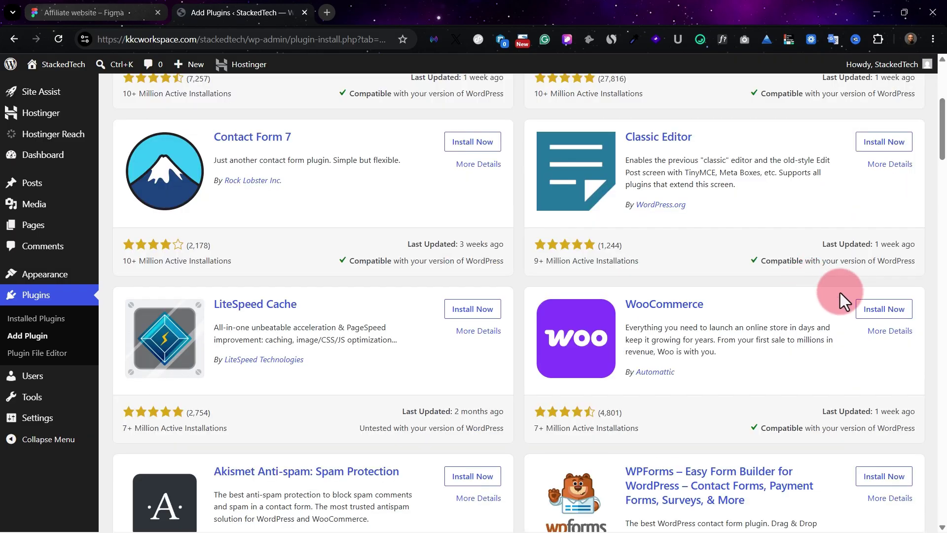
left_click(878, 309)
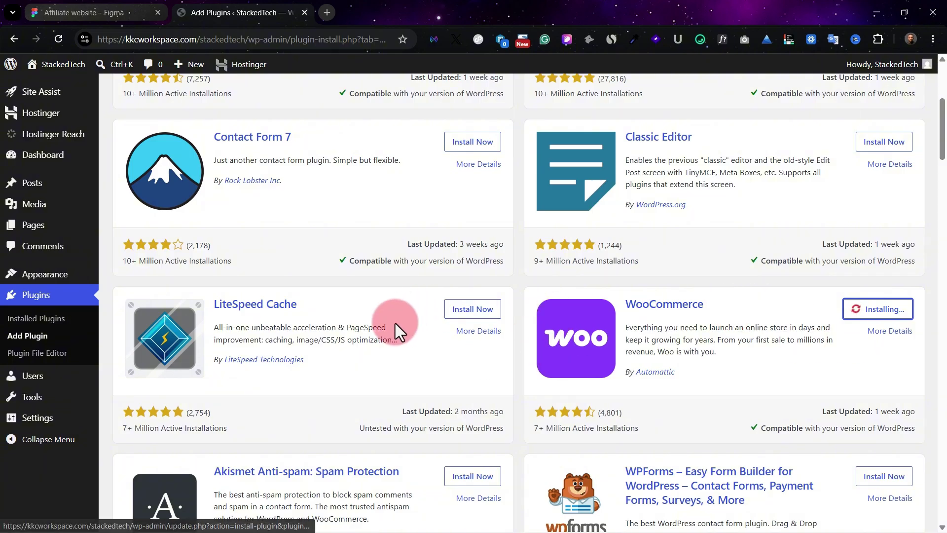
scroll(394, 324, "down", 20)
left_click(863, 216)
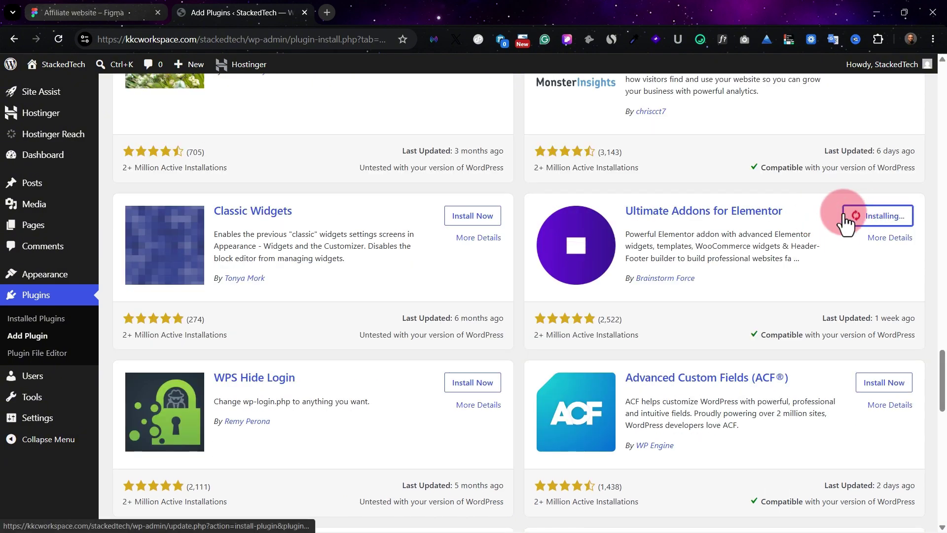
Search the plugin directory for "Kadence" and install the Kadence Blocks plugin.
scroll(641, 197, "up", 20)
left_click(705, 152)
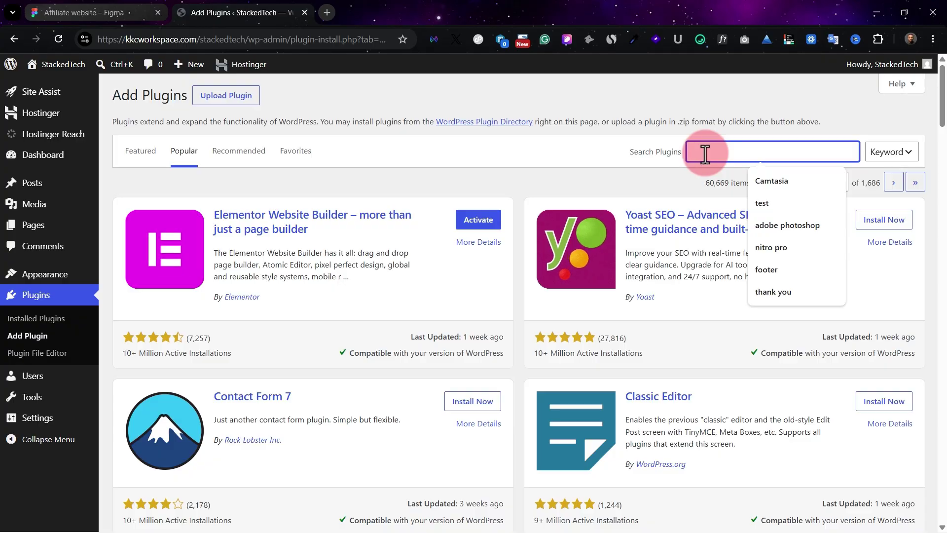
type("Kadence")
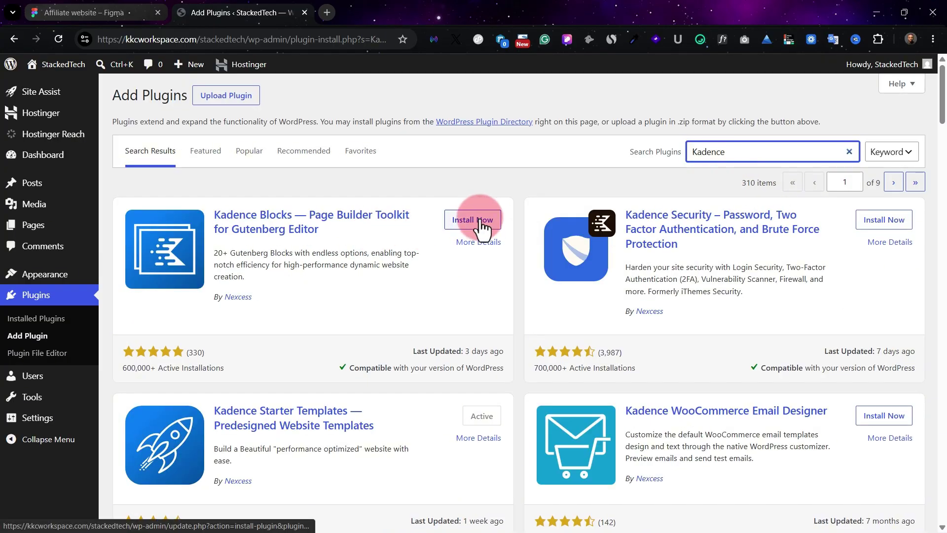
left_click(480, 220)
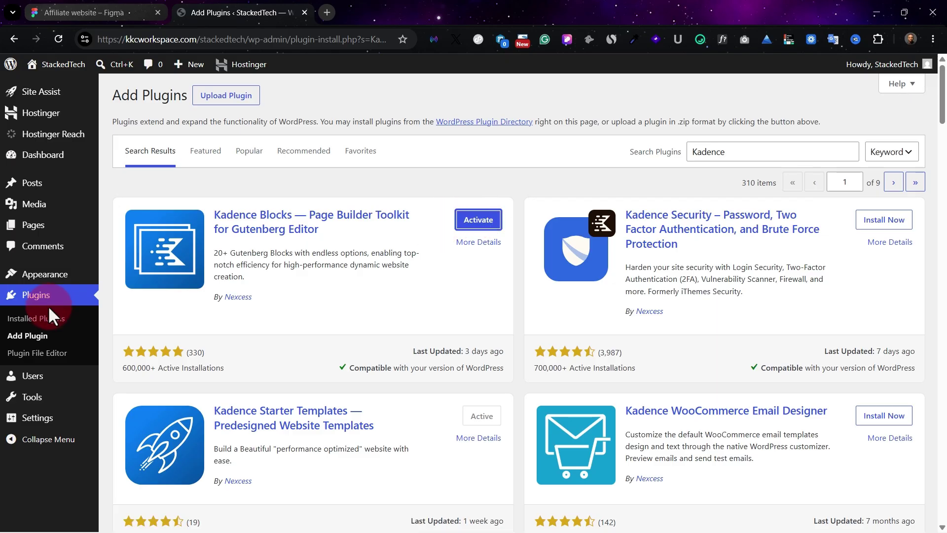
In the installed plugins list, bulk-activate Elementor, Kadence Blocks, Ultimate Addons for Elementor and WooCommerce.
left_click(51, 320)
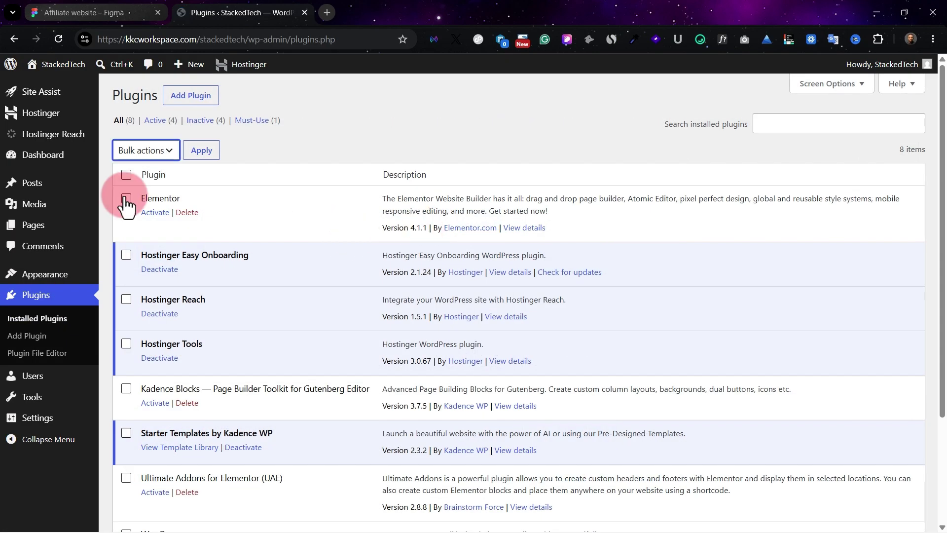
left_click(124, 386)
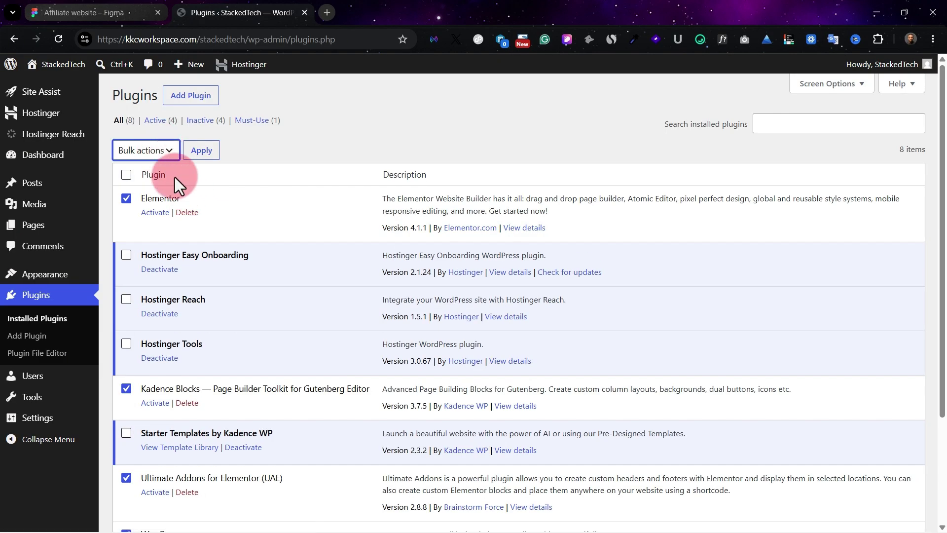
left_click(166, 151)
left_click(134, 186)
left_click(201, 150)
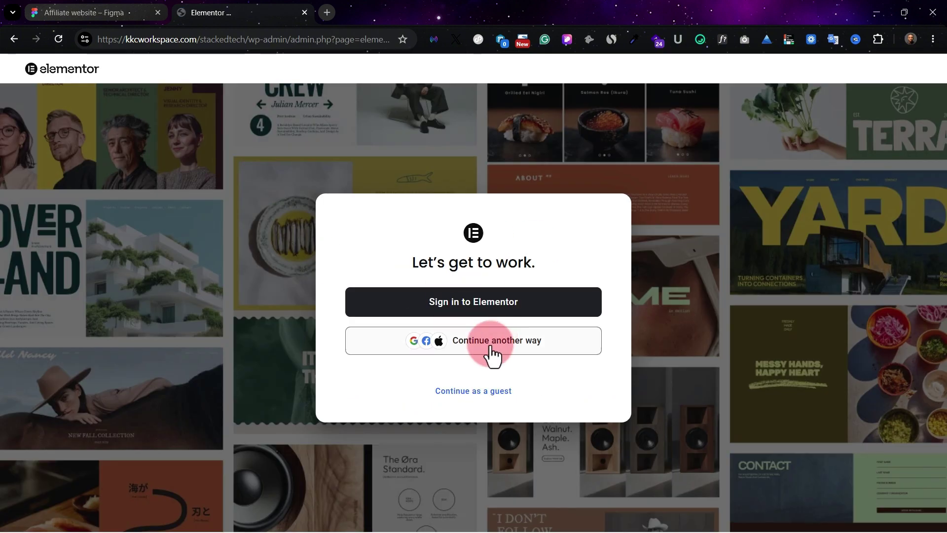
Continue the Elementor setup as a guest, dismiss the starting options and exit the editor to WordPress.
left_click(483, 390)
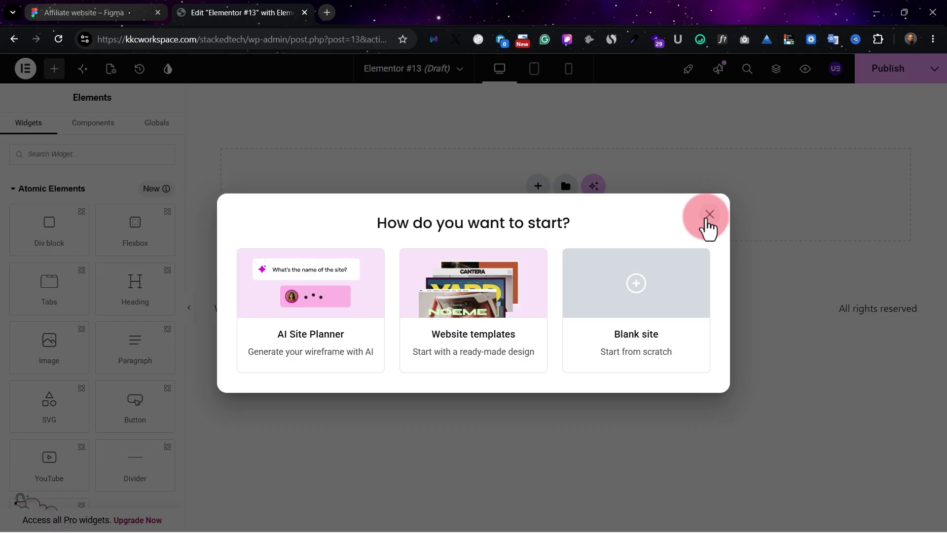
left_click(709, 214)
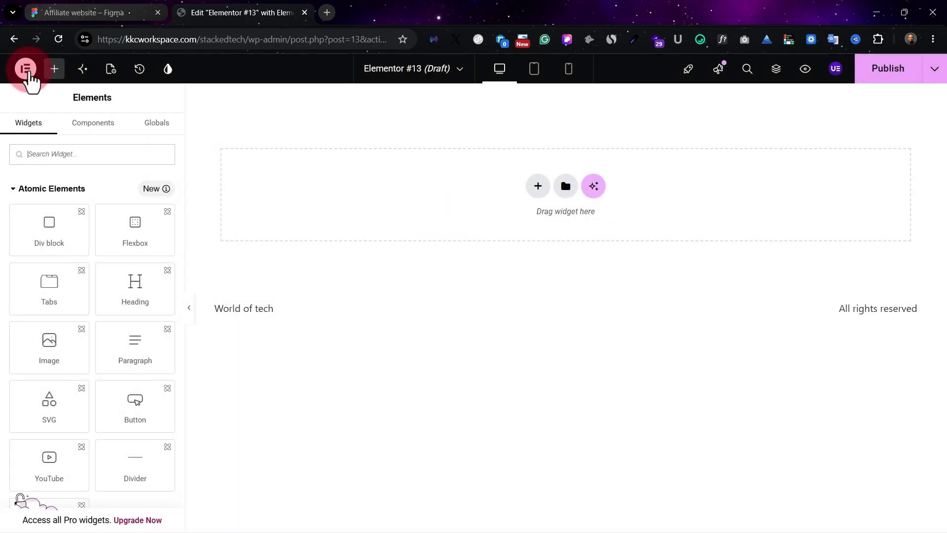
left_click(25, 69)
left_click(75, 232)
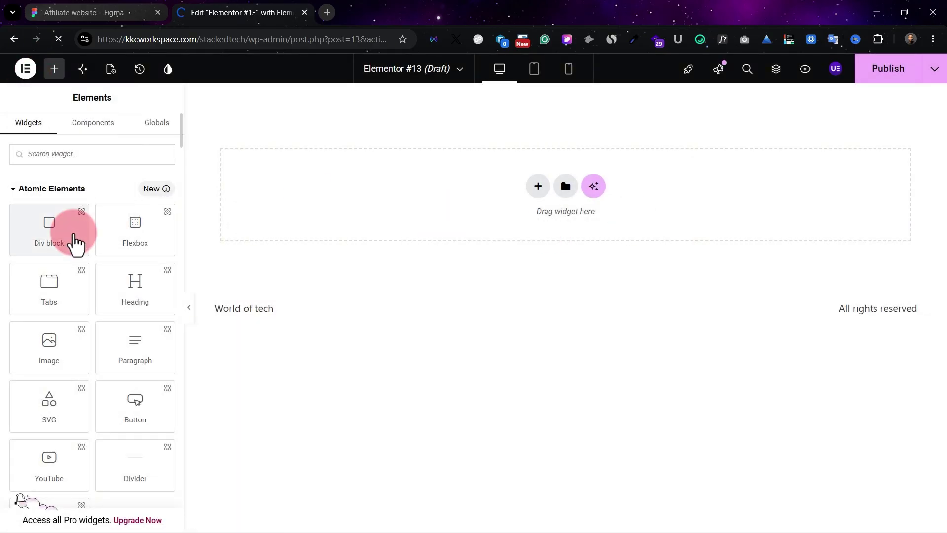
left_click(20, 74)
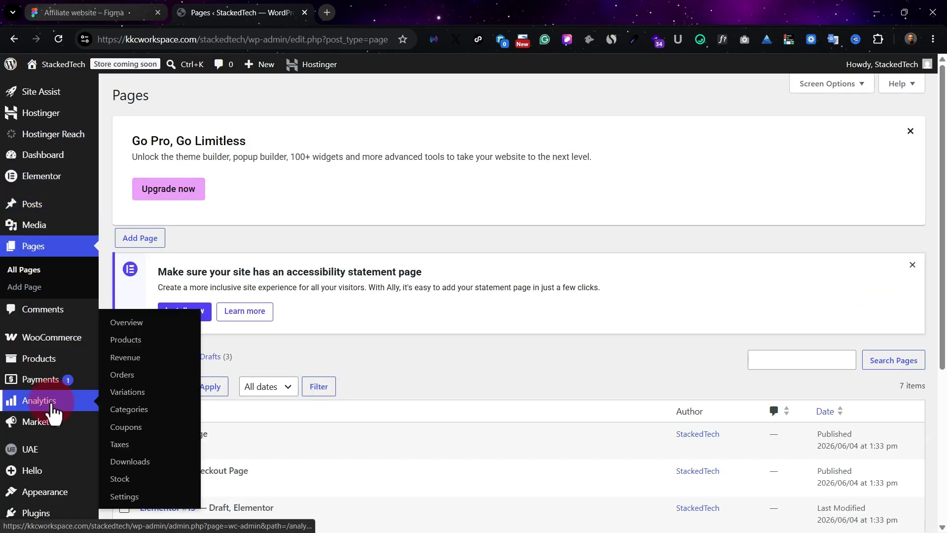
Open the installed plugins list and check the activation status of the plugins.
scroll(52, 412, "down", 3)
left_click(47, 334)
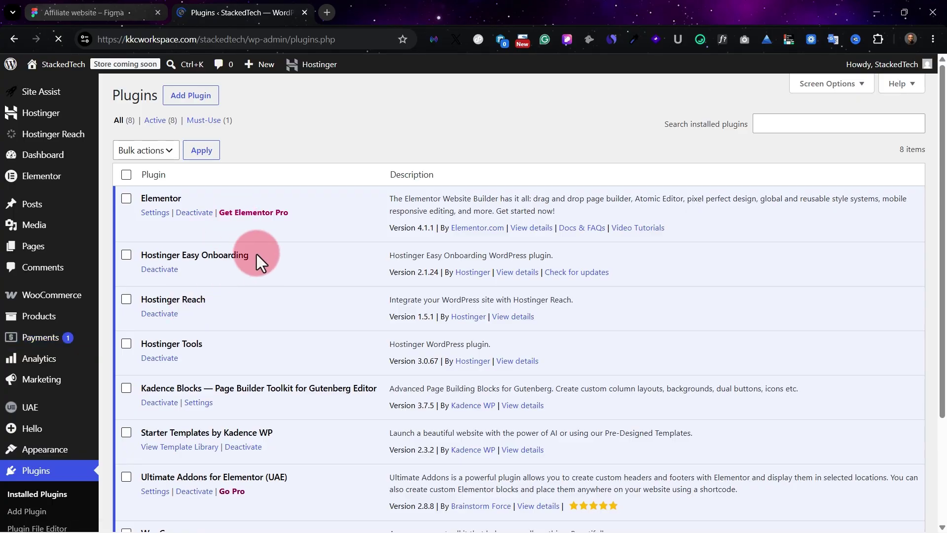
scroll(335, 340, "down", 2)
scroll(353, 348, "up", 5)
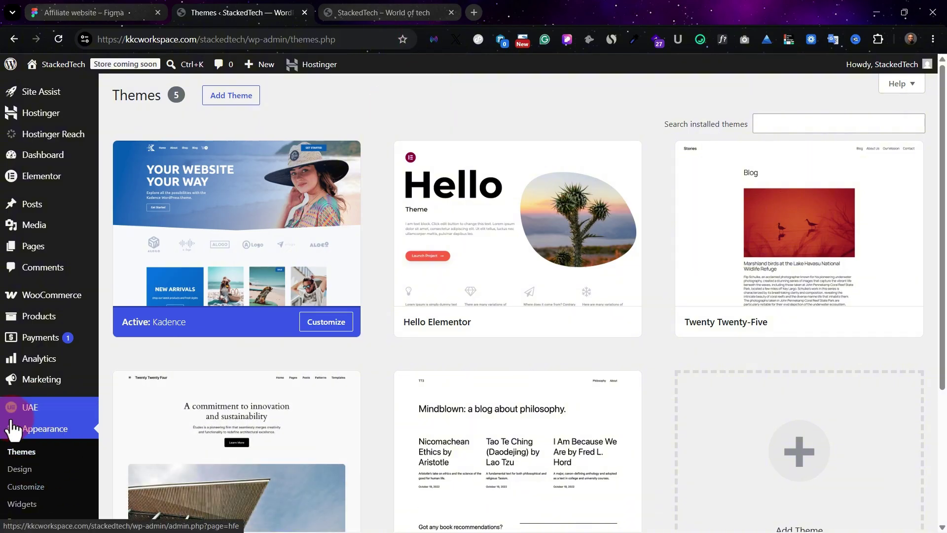
Open the Kadence theme's Customizer and open the site in a new browser tab.
left_click(39, 488)
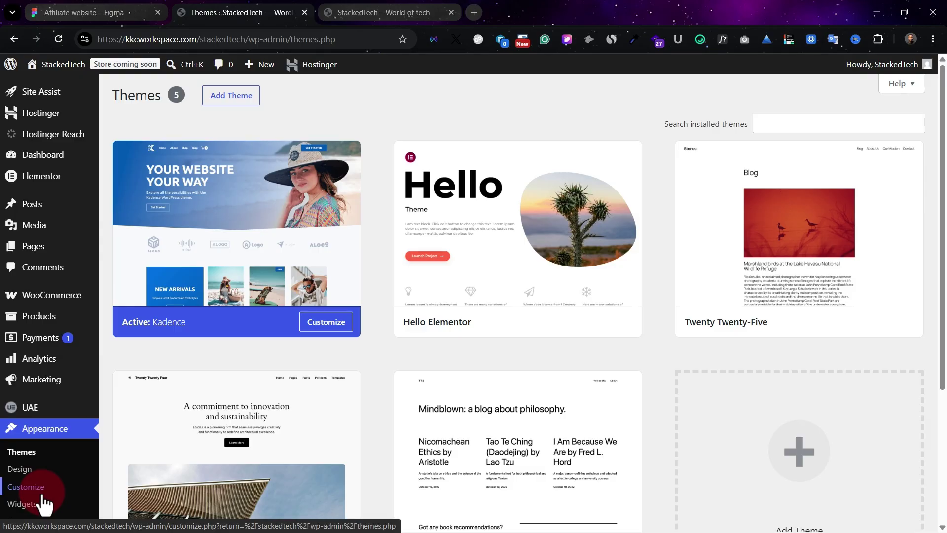
mouse_move(54, 64)
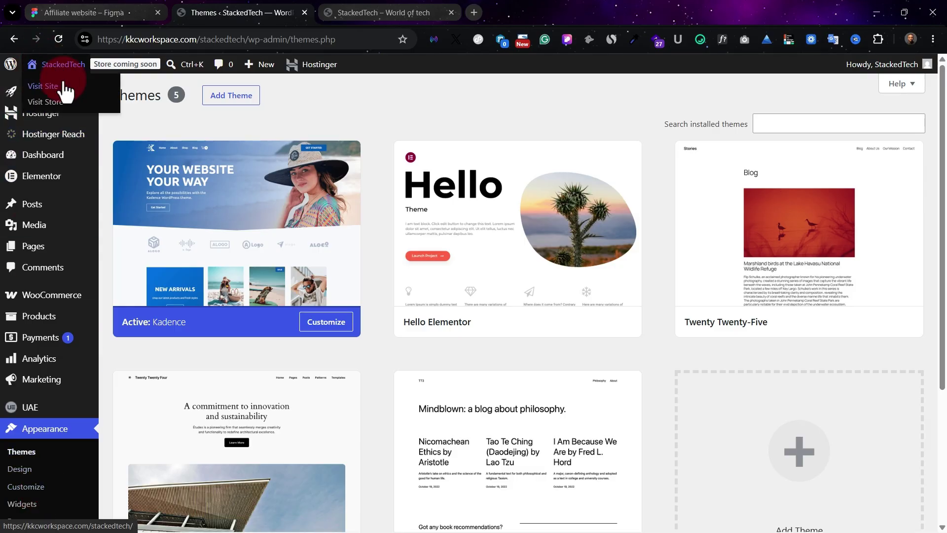
right_click(64, 88)
left_click(108, 102)
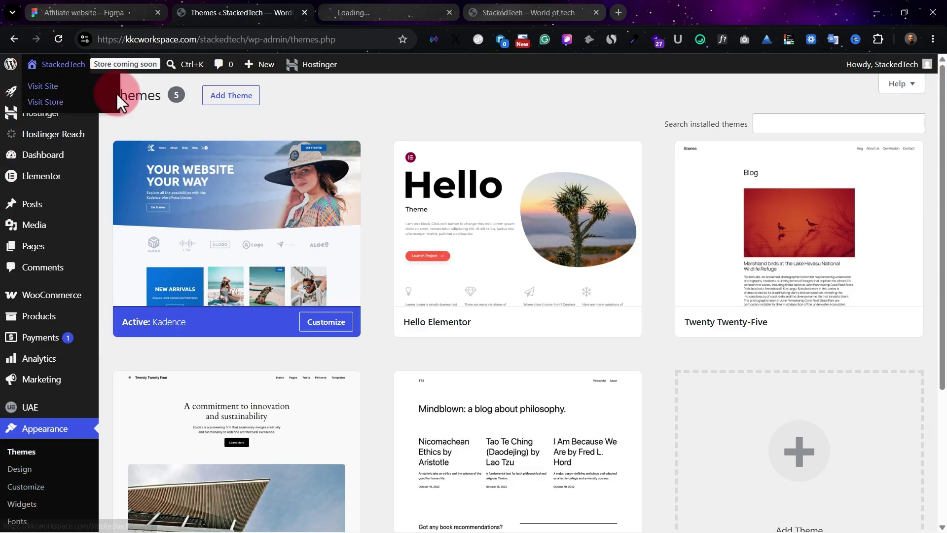
left_click(350, 10)
left_click(250, 8)
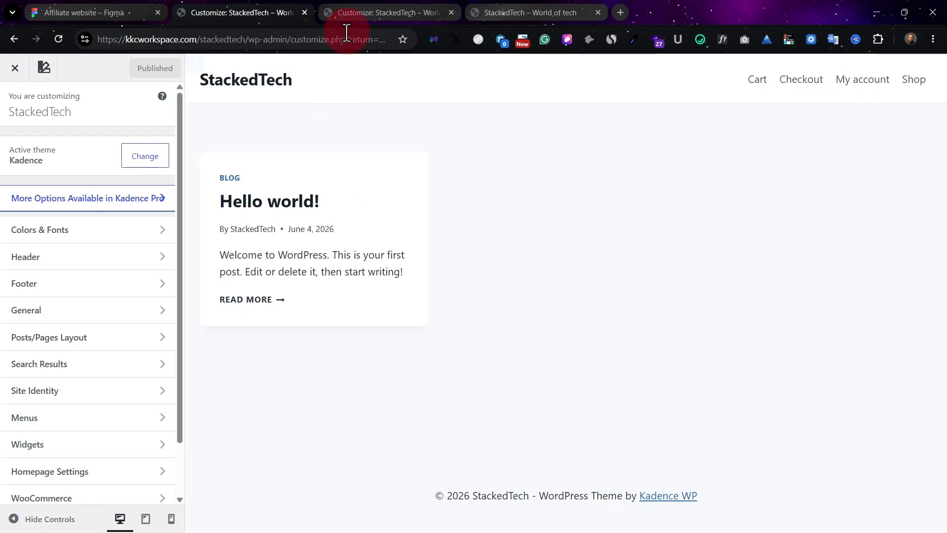
left_click(389, 11)
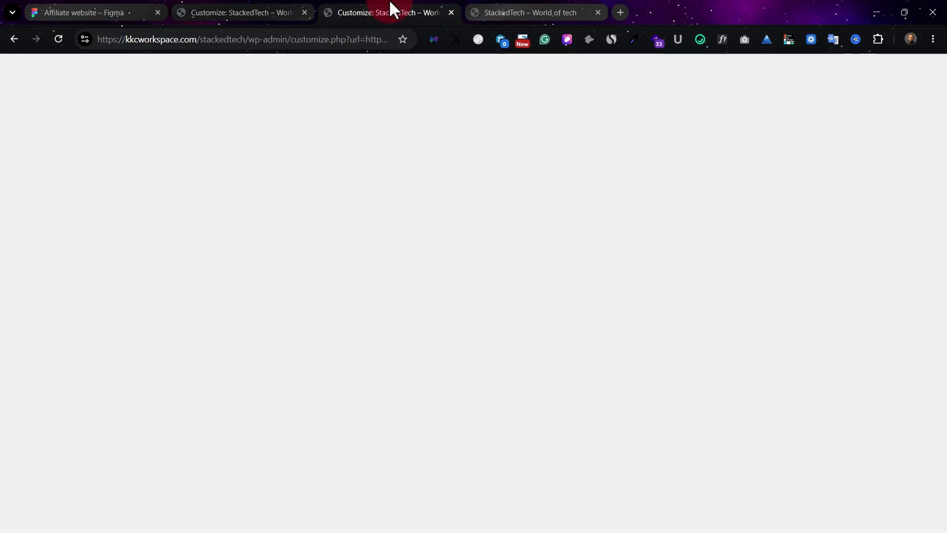
left_click(249, 11)
left_click(355, 3)
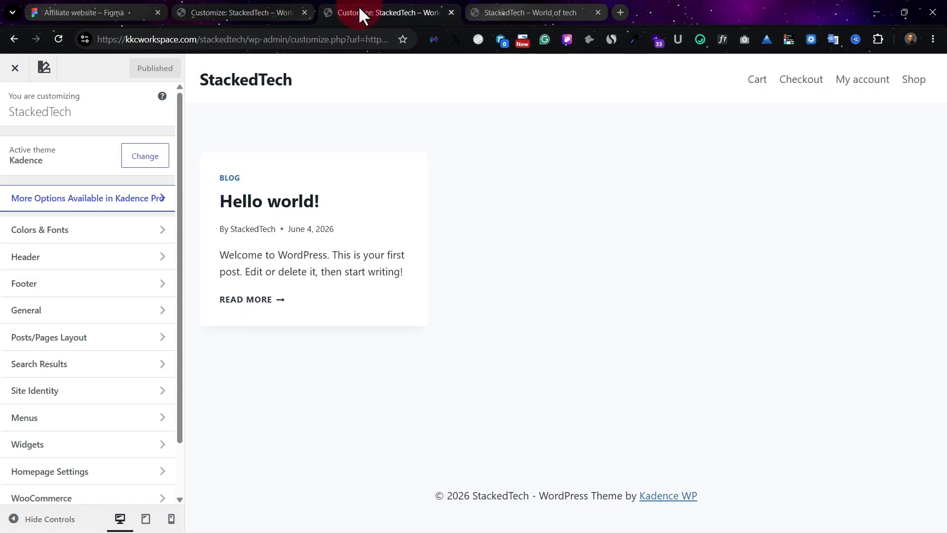
left_click(264, 2)
left_click(375, 1)
left_click(259, 12)
Exit the duplicate Customizer and close the spare site tab, staying in the other Customizer tab.
left_click(14, 68)
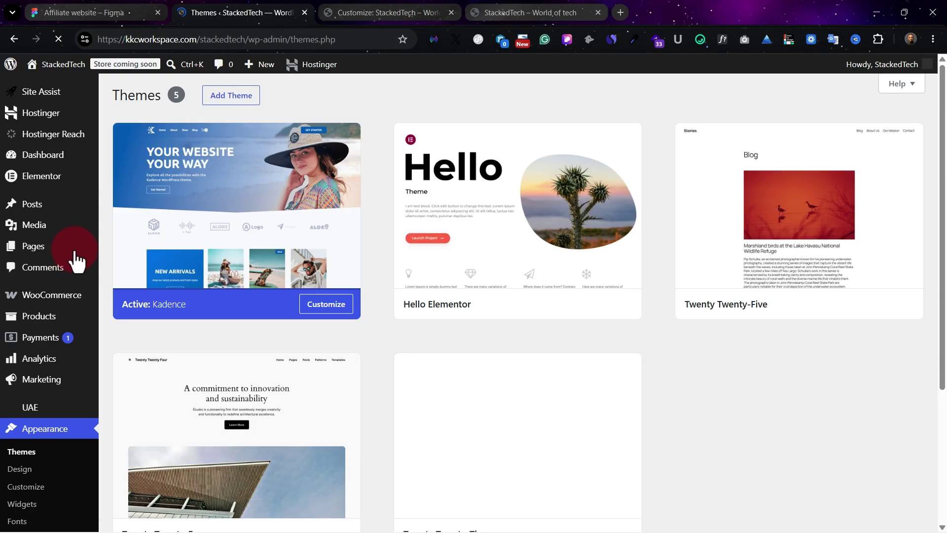
left_click(353, 15)
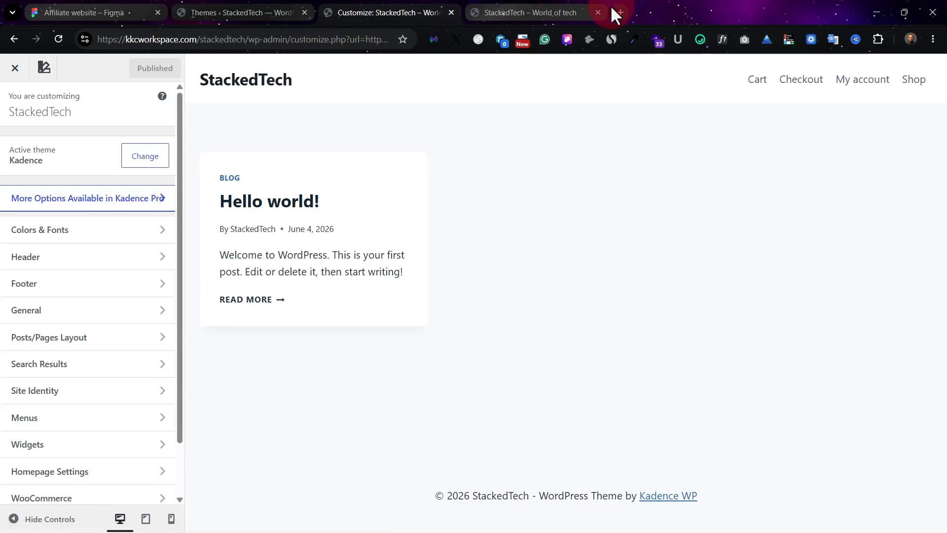
left_click(598, 13)
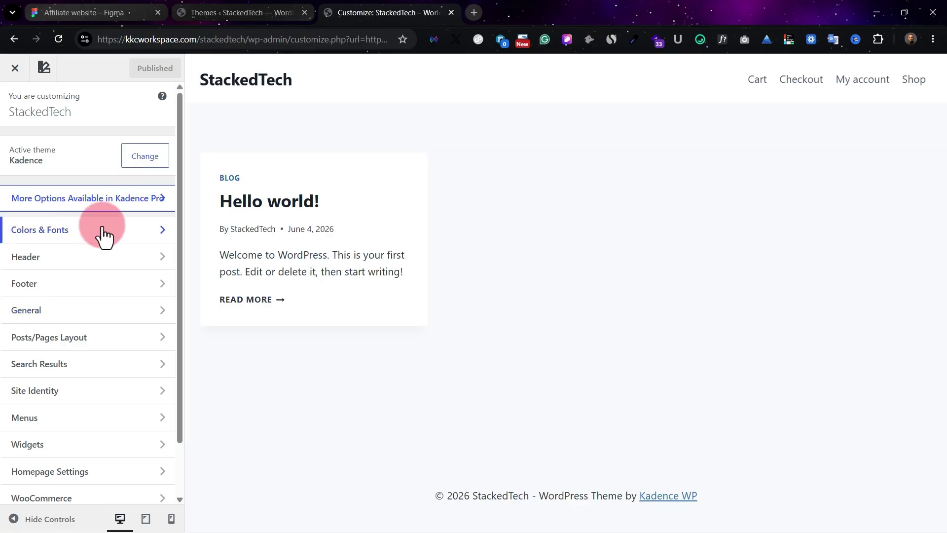
Open the Customizer's color settings, then switch to the Figma design and copy the green swatch's hex code 22FF00.
left_click(114, 241)
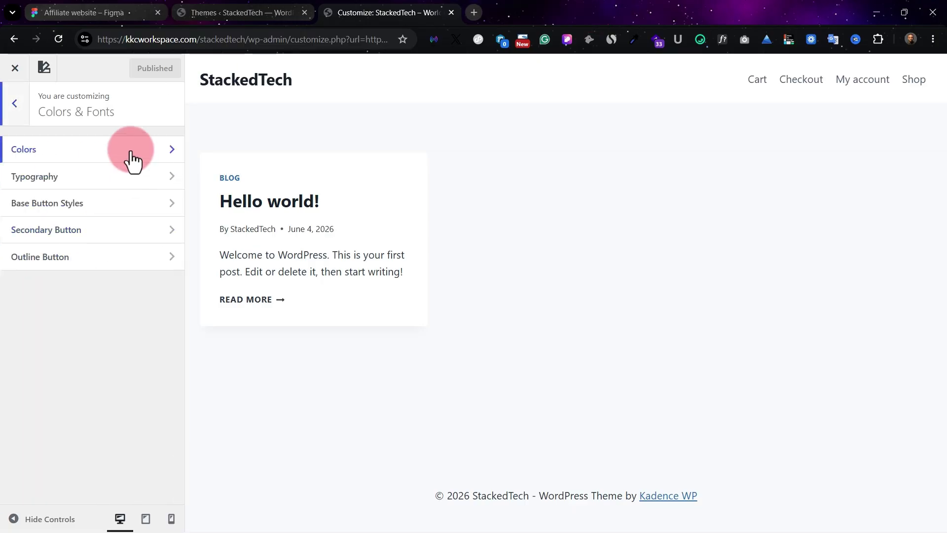
left_click(132, 161)
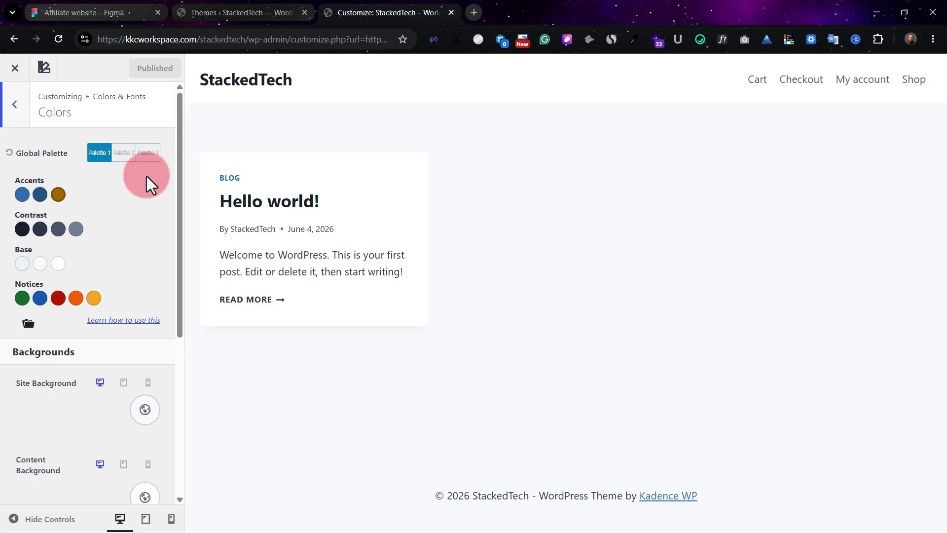
left_click(101, 8)
scroll(493, 257, "up", 3)
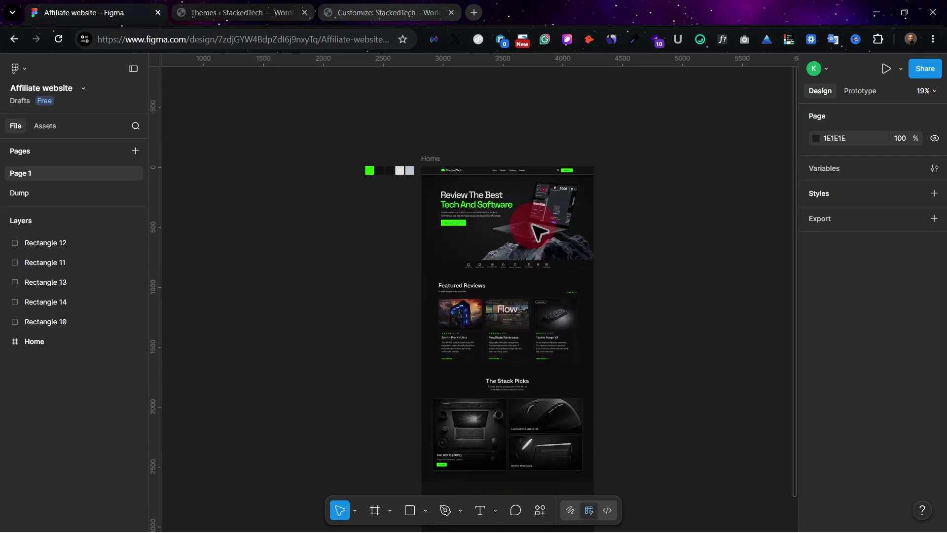
scroll(426, 186, "up", 8)
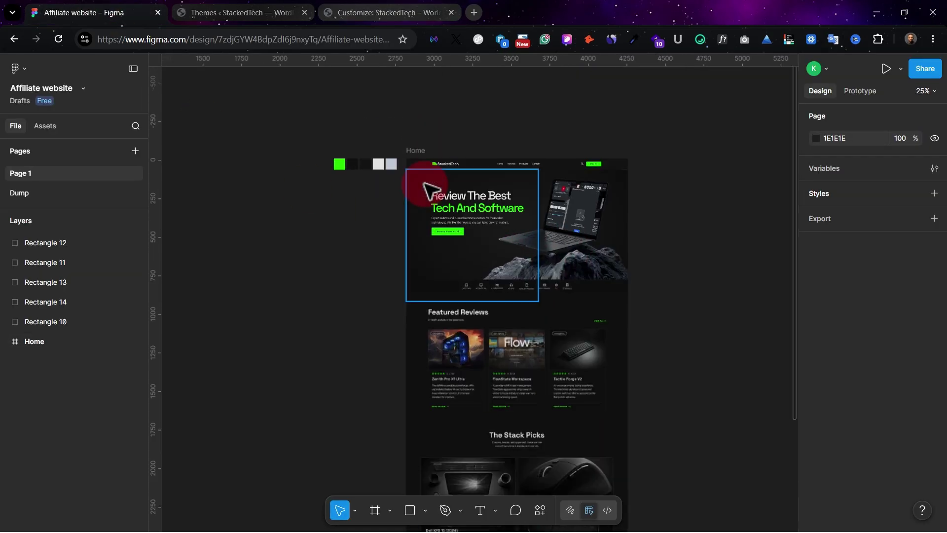
scroll(426, 187, "up", 5)
scroll(427, 186, "up", 3)
scroll(429, 186, "left", 9)
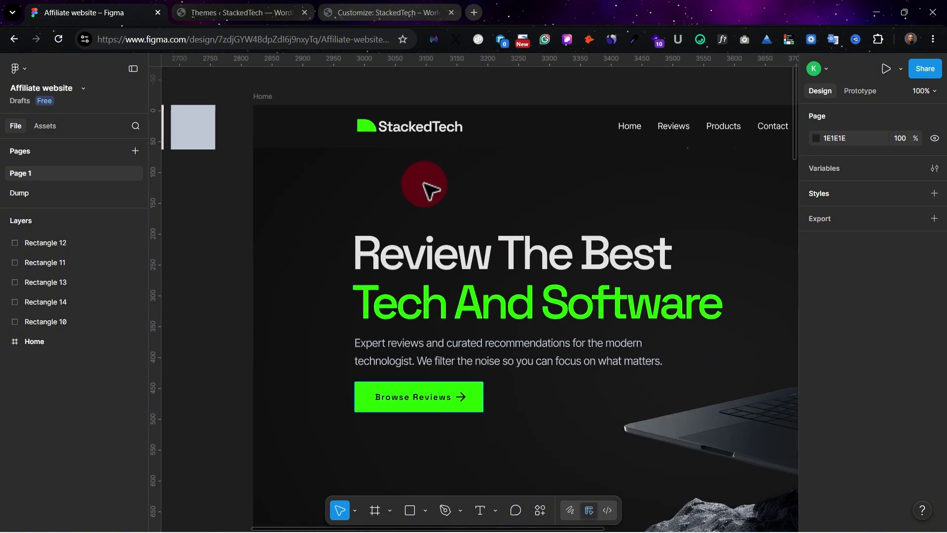
left_click(350, 181)
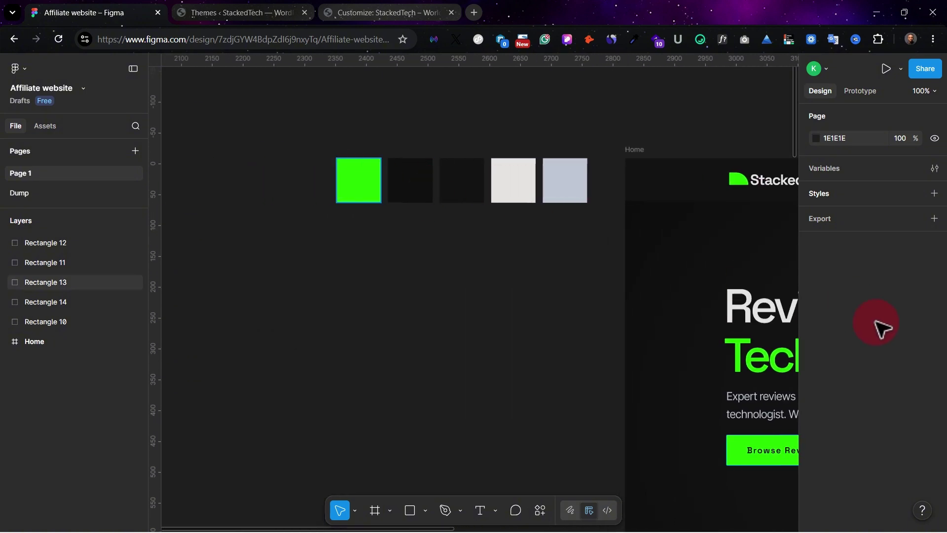
left_click(851, 417)
key("ctrl+c")
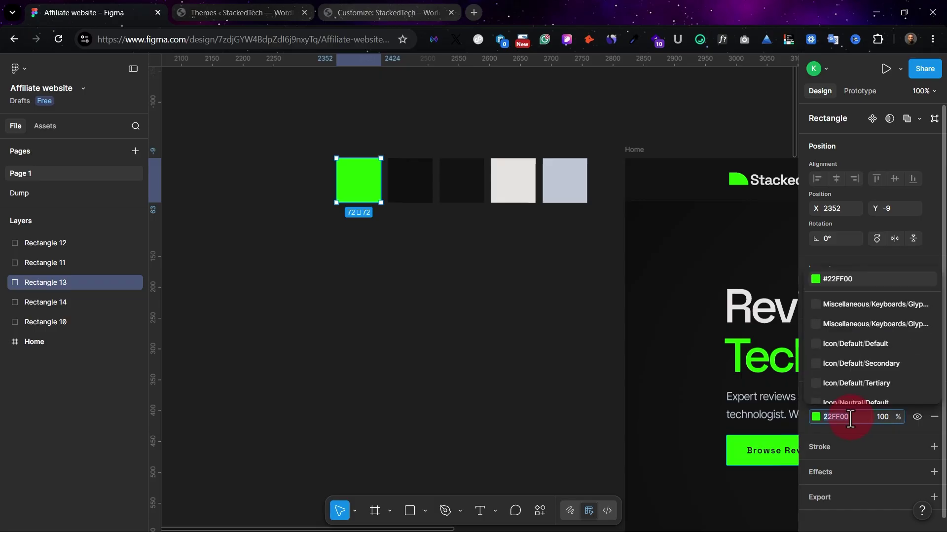
Back in the Customizer, set the first accent color of Palette 1 to 22FF00.
key("ctrl+shift+Tab")
left_click(22, 196)
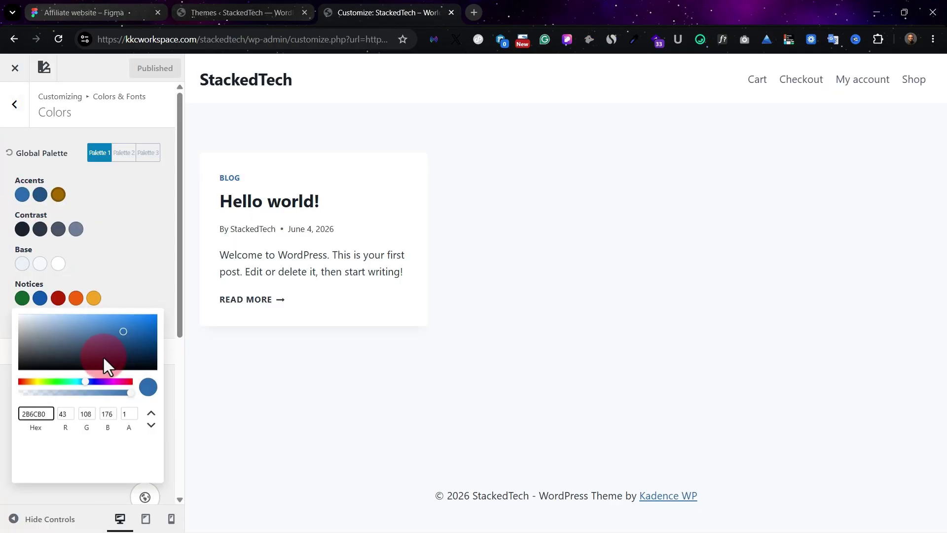
key("ctrl+a")
key("ctrl+v")
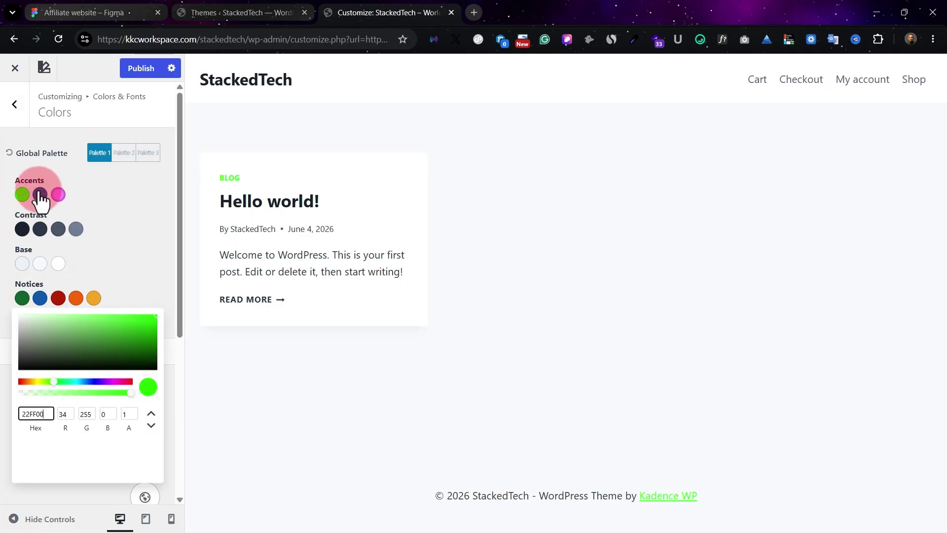
Copy the first dark swatch's hex code in Figma and set the Customizer's second accent color to 0F0F0F.
left_click(133, 10)
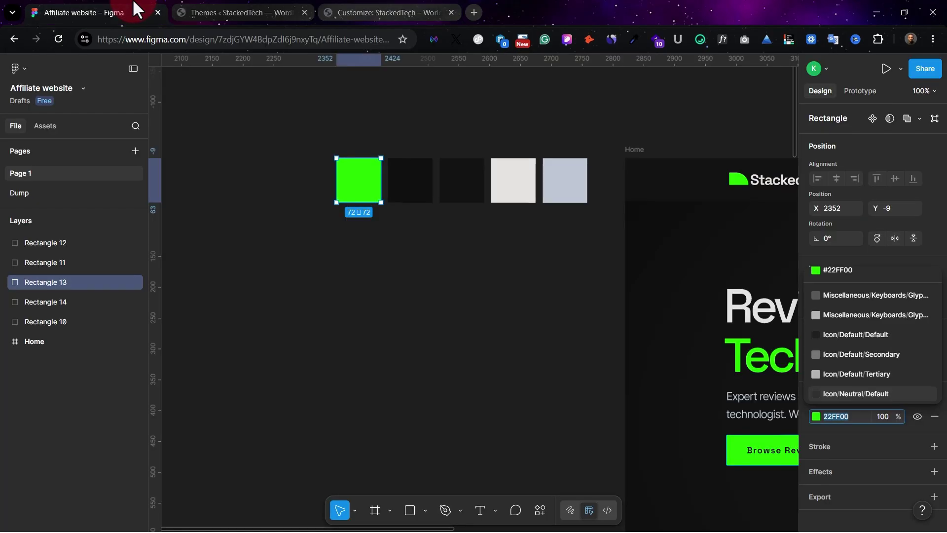
left_click(422, 189)
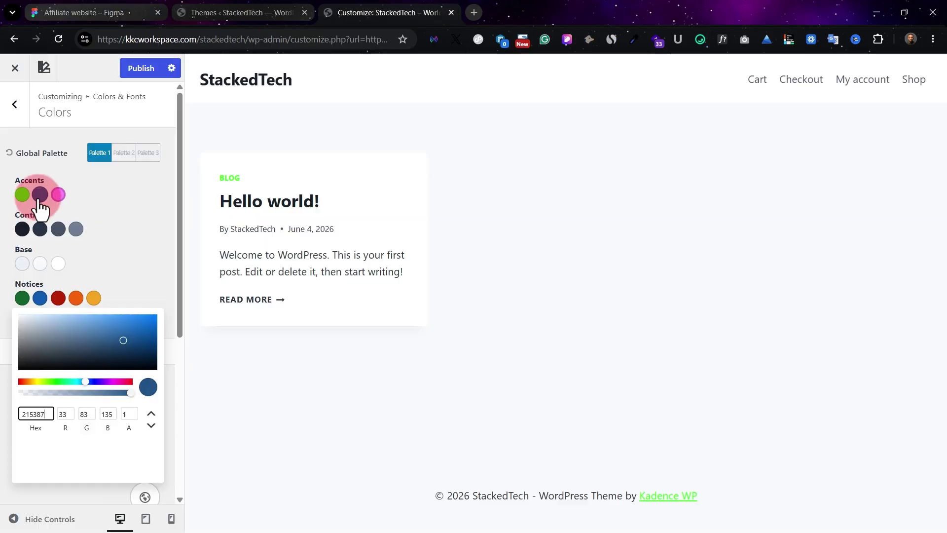
key("ctrl+a")
type("0F0F0F")
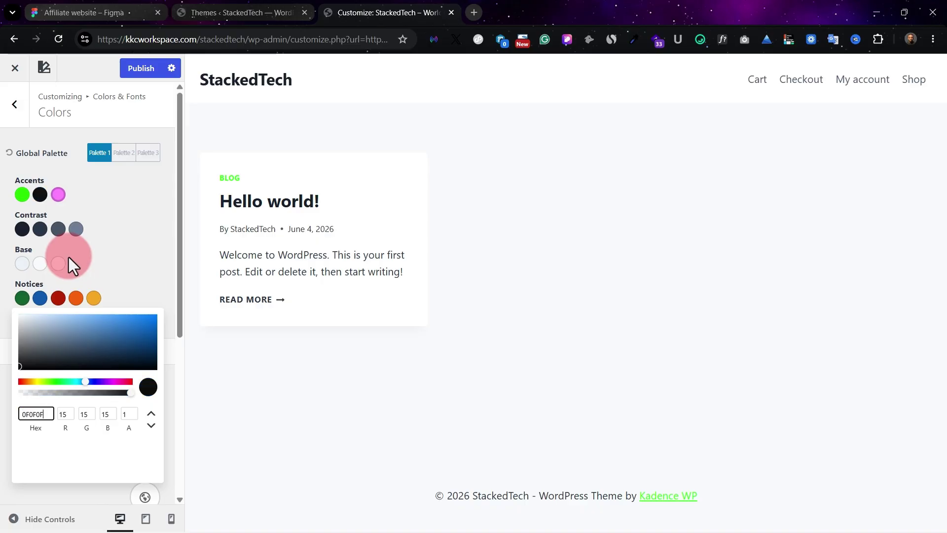
left_click(68, 175)
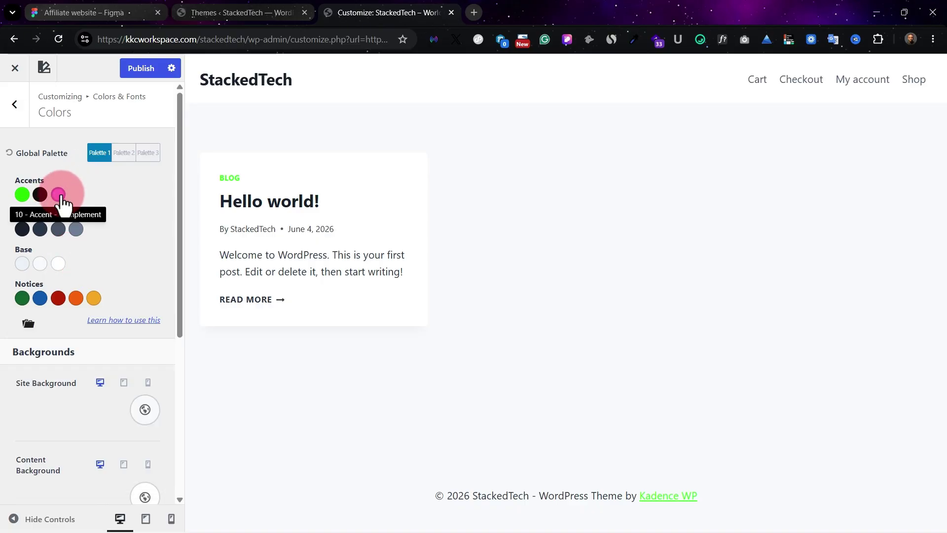
left_click(58, 195)
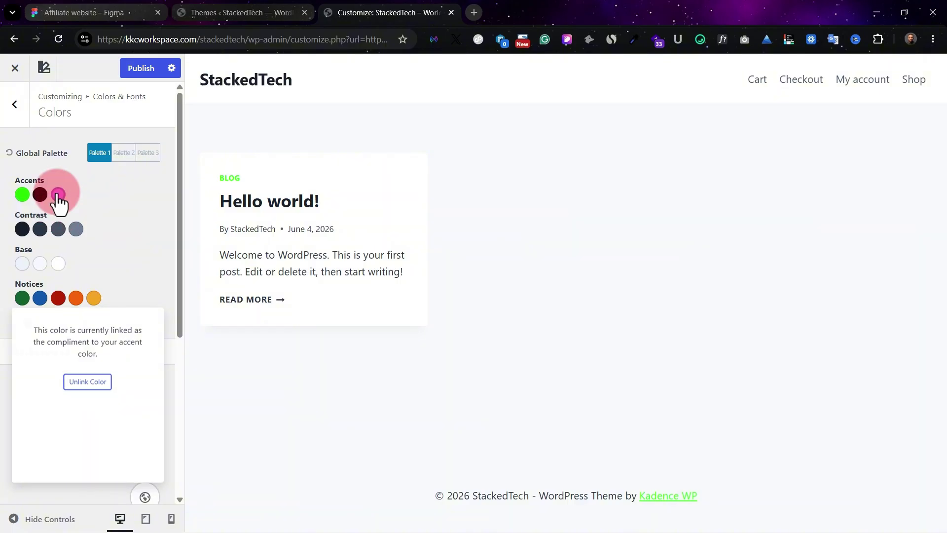
left_click(89, 191)
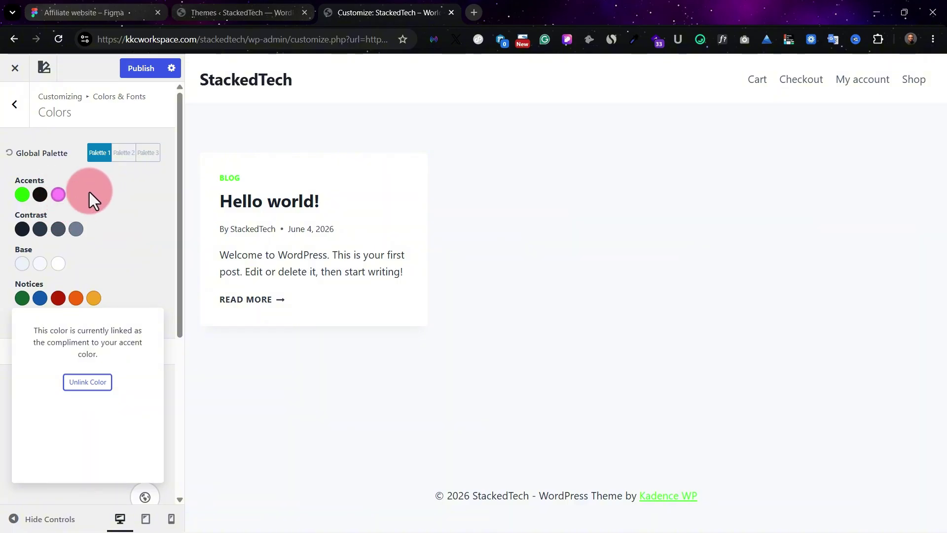
Copy the second dark swatch's hex code 131313 in the Figma design, then return to the Customizer.
left_click(124, 9)
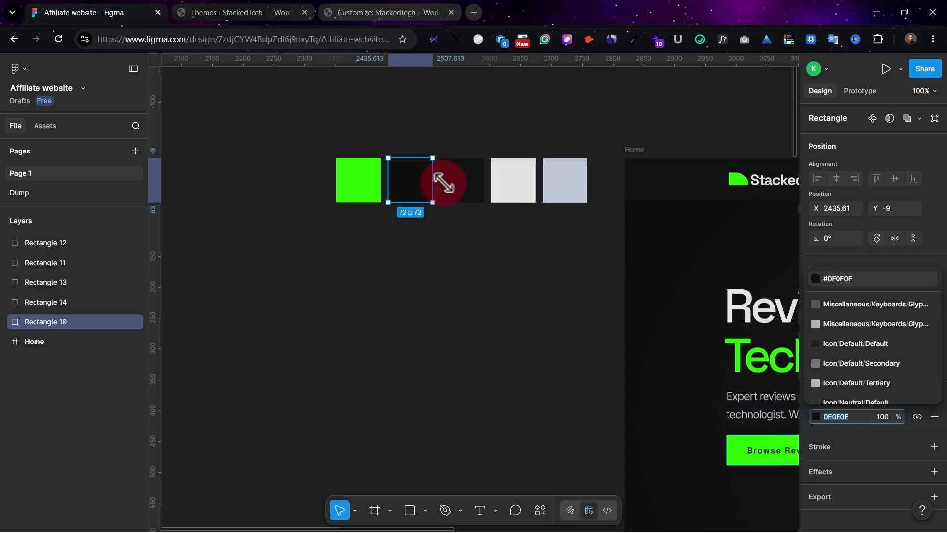
left_click(849, 415)
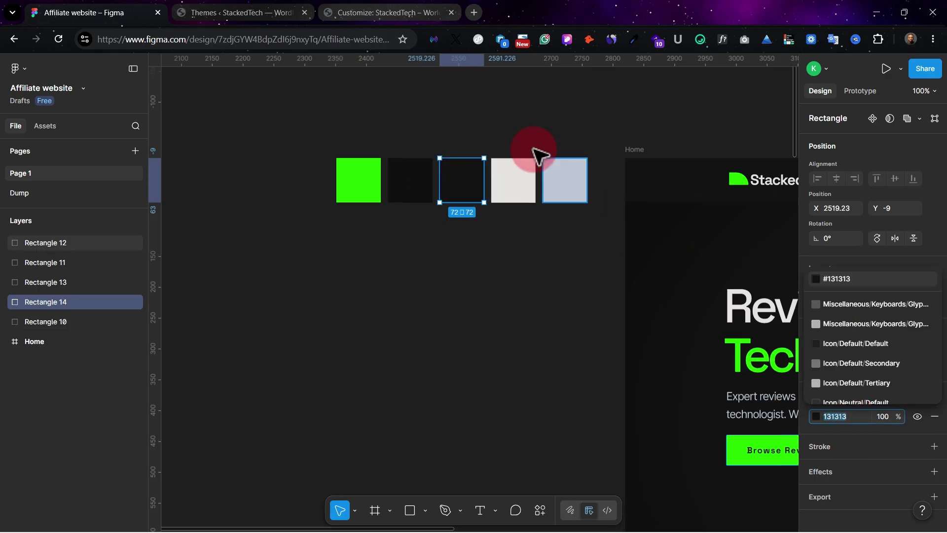
left_click(265, 8)
left_click(354, 10)
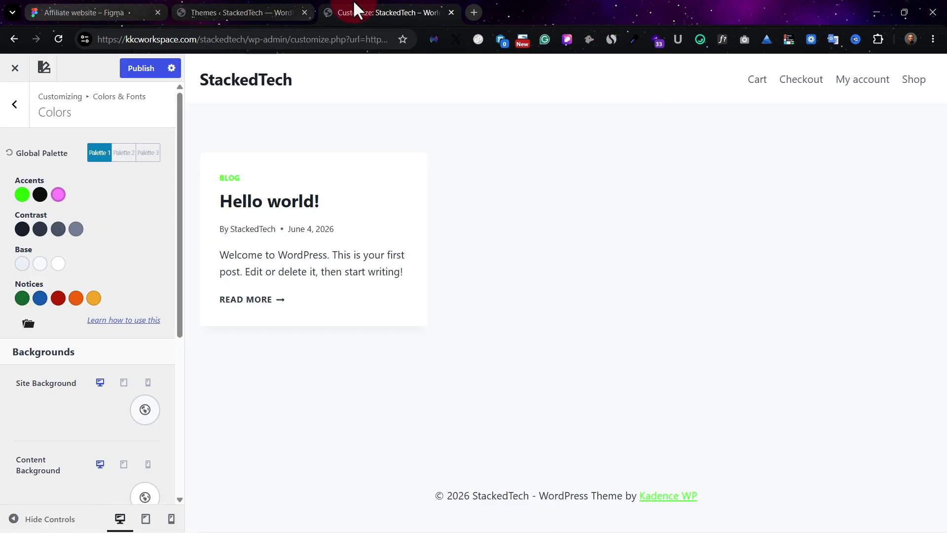
Copy the second accent's hex code and set Palette 1's second contrast color to 0F0F0F.
left_click(42, 195)
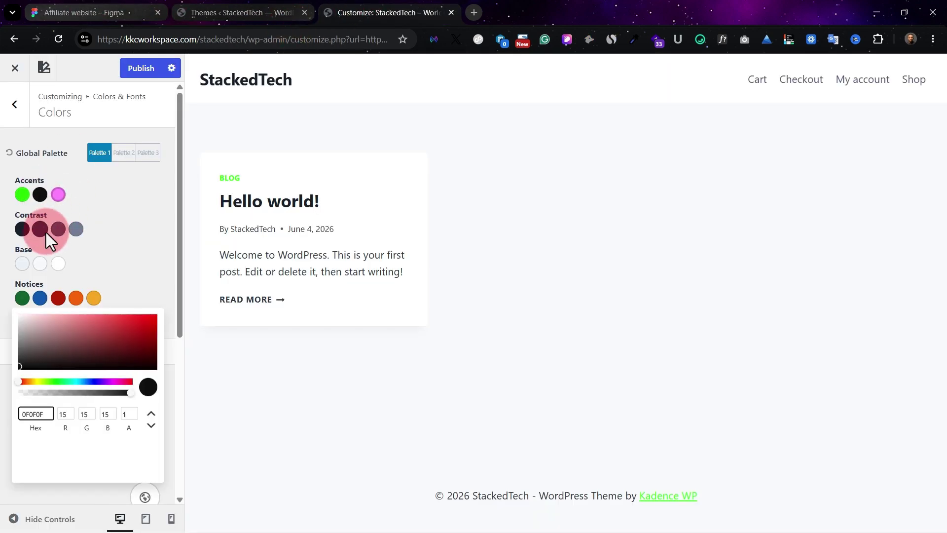
left_click(40, 229)
left_click(40, 228)
double_click(64, 413)
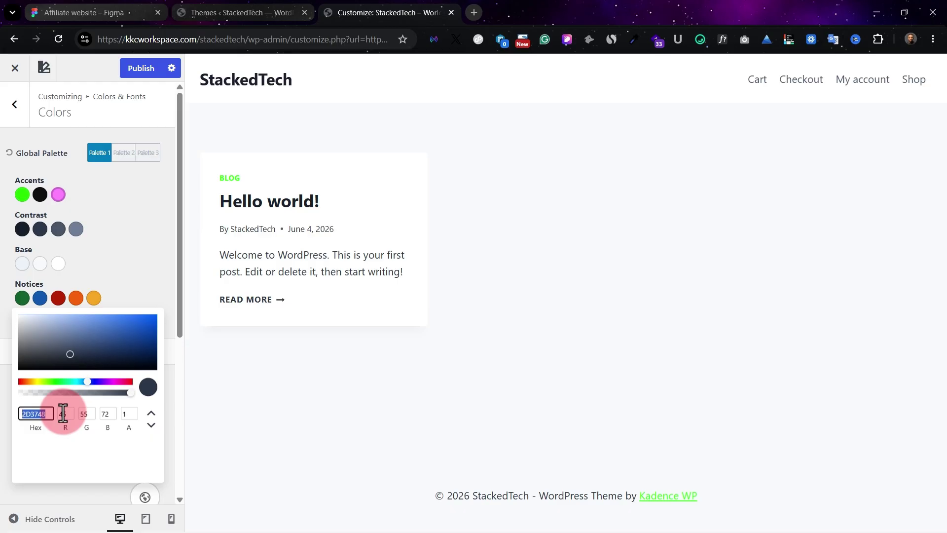
type("0F0F0F")
Copy the second accent's hex code 0F0F0F and apply it to Palette 1's first contrast color.
left_click(40, 194)
left_click(40, 194)
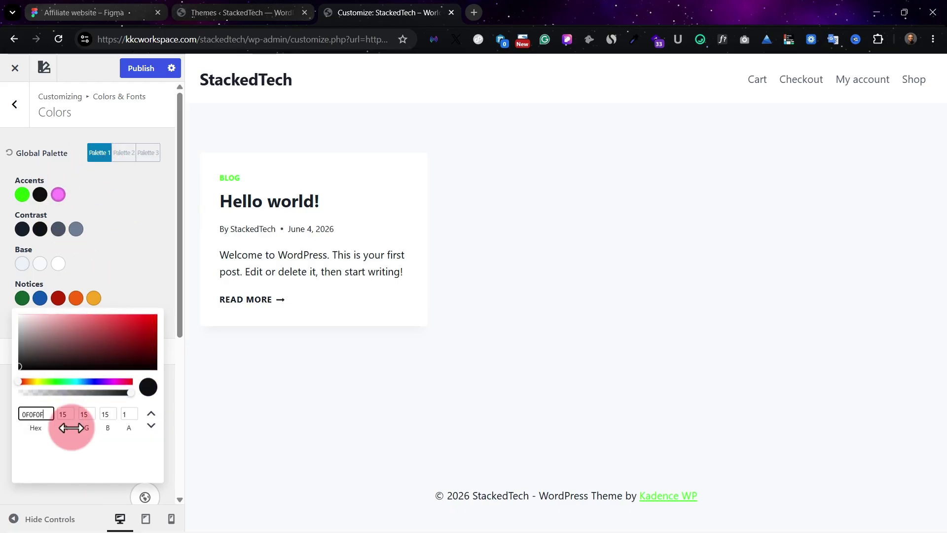
left_click(37, 248)
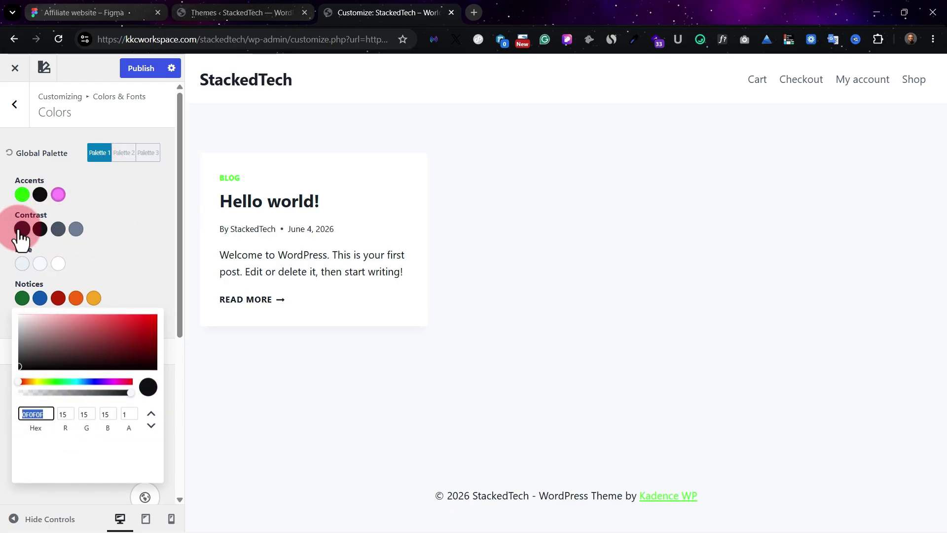
left_click(80, 271)
Switch to the Figma design and copy the light blue-gray swatch's hex code BEC7D3.
left_click(149, 10)
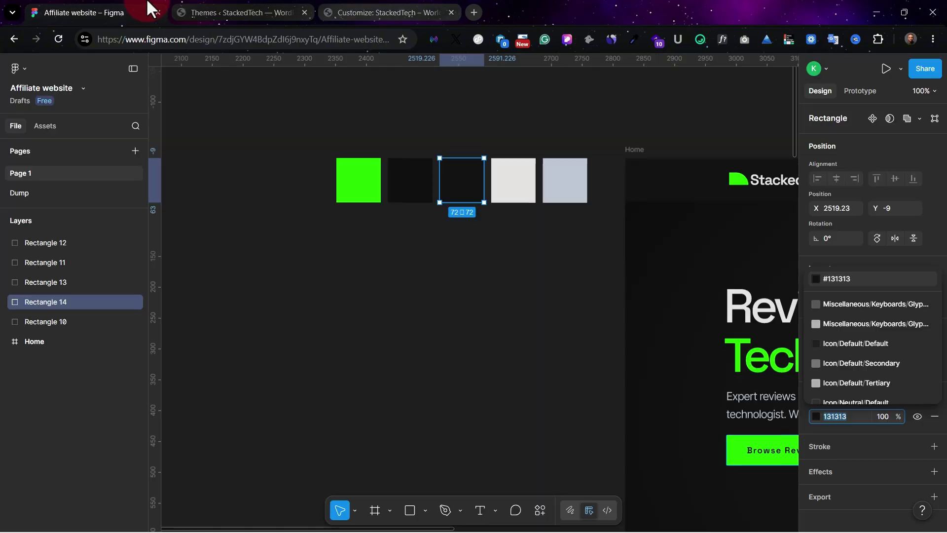
left_click(562, 175)
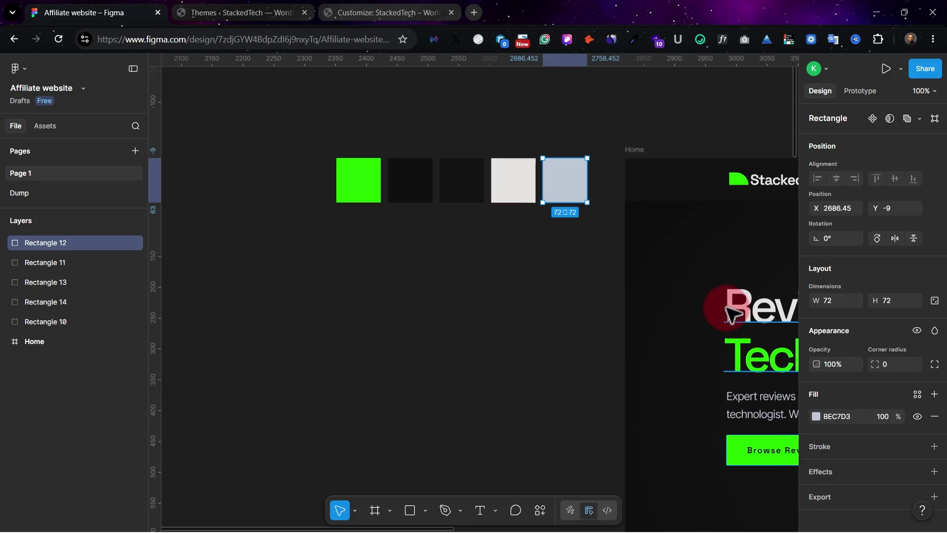
scroll(501, 303, "right", 4)
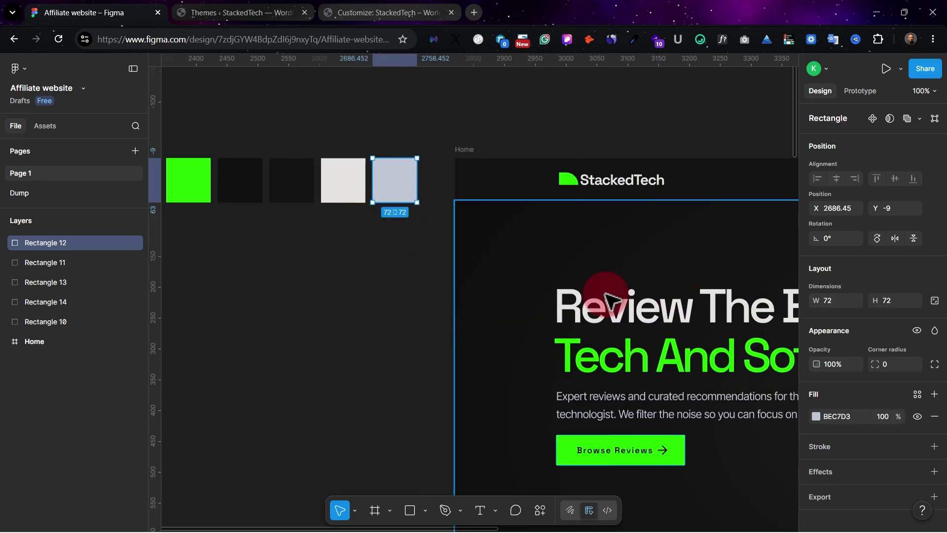
left_click(391, 173)
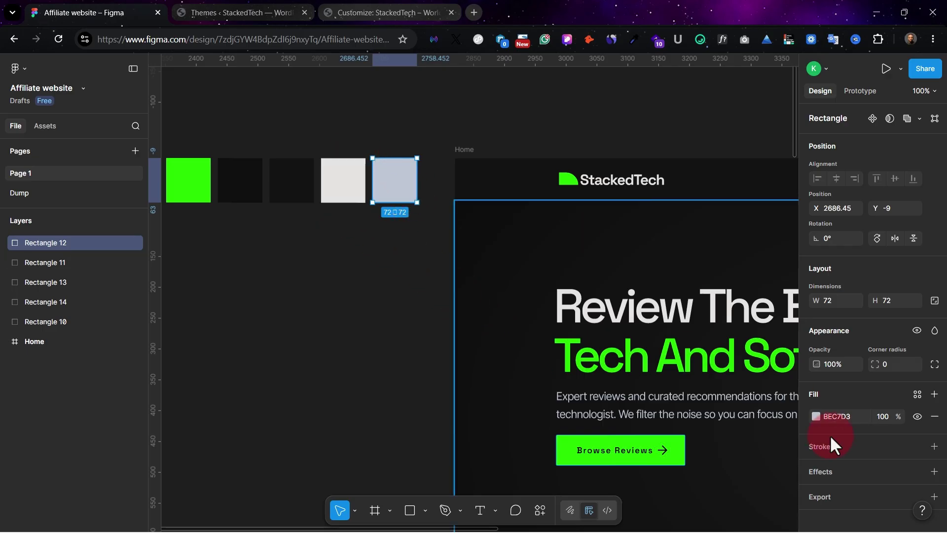
left_click(846, 416)
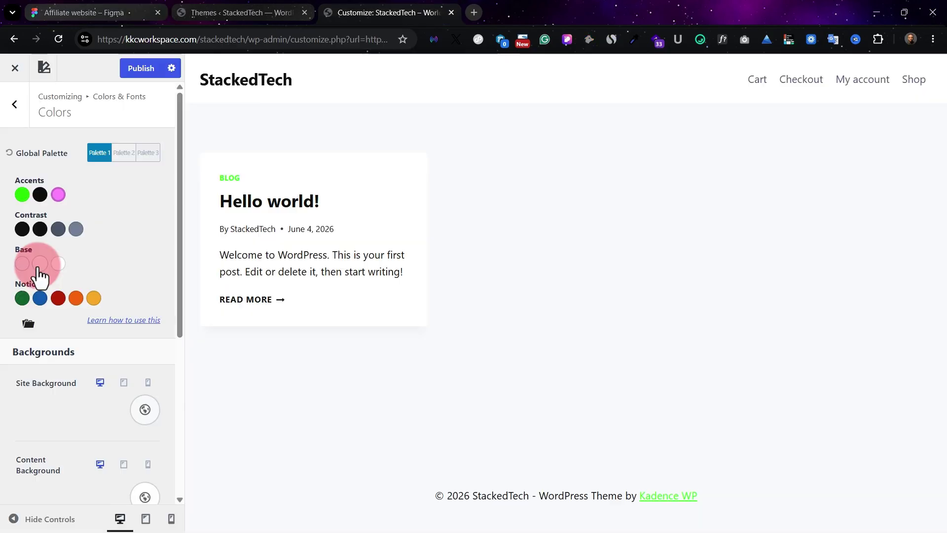
Back in the Customizer, set the first base color of Palette 1 to BEC7D3.
left_click(22, 263)
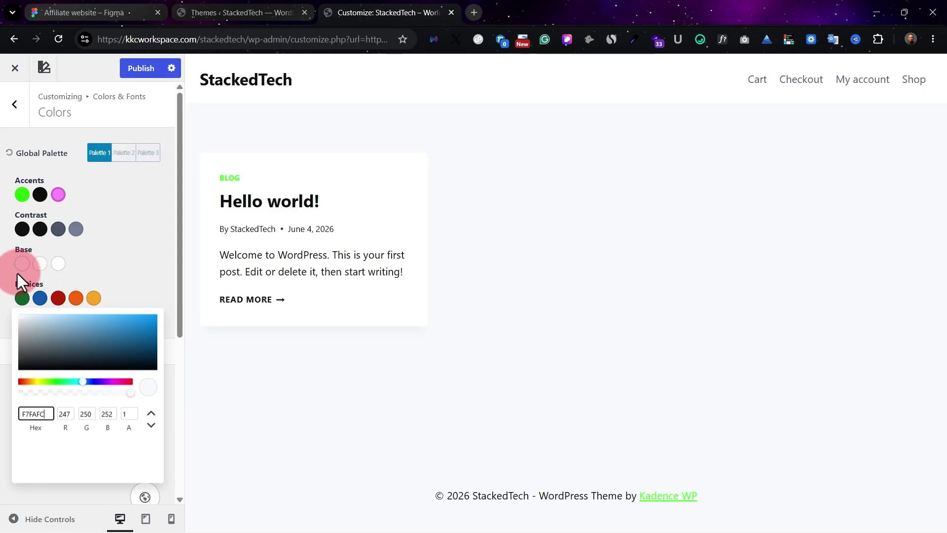
left_click(39, 264)
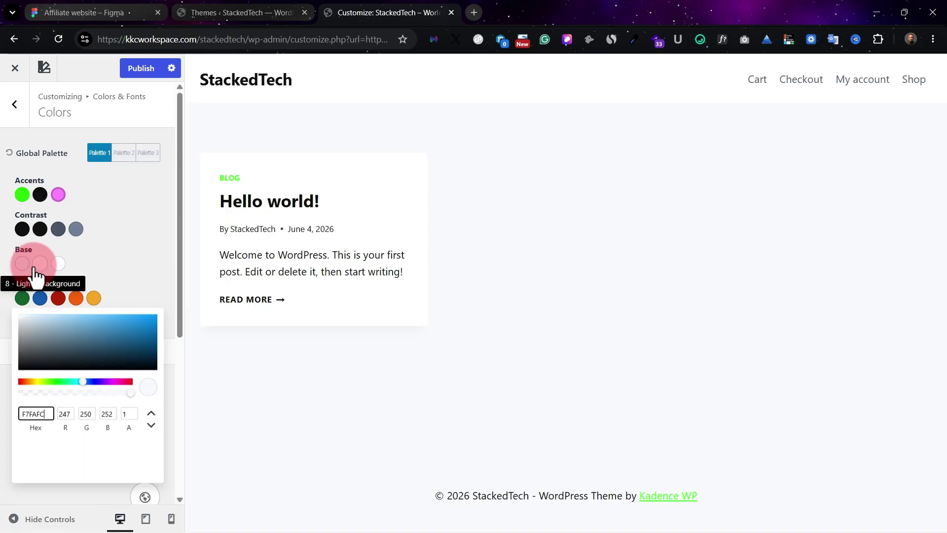
left_click(22, 263)
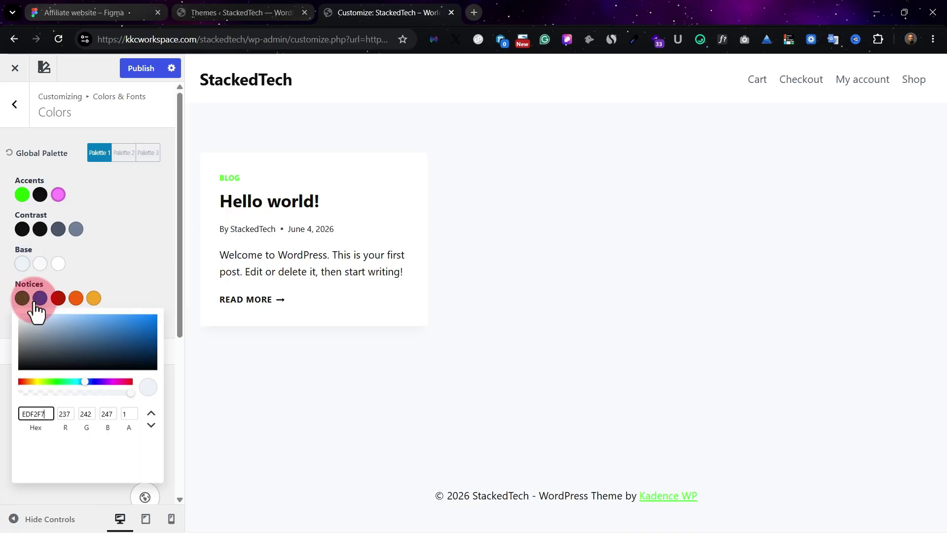
left_click(45, 327)
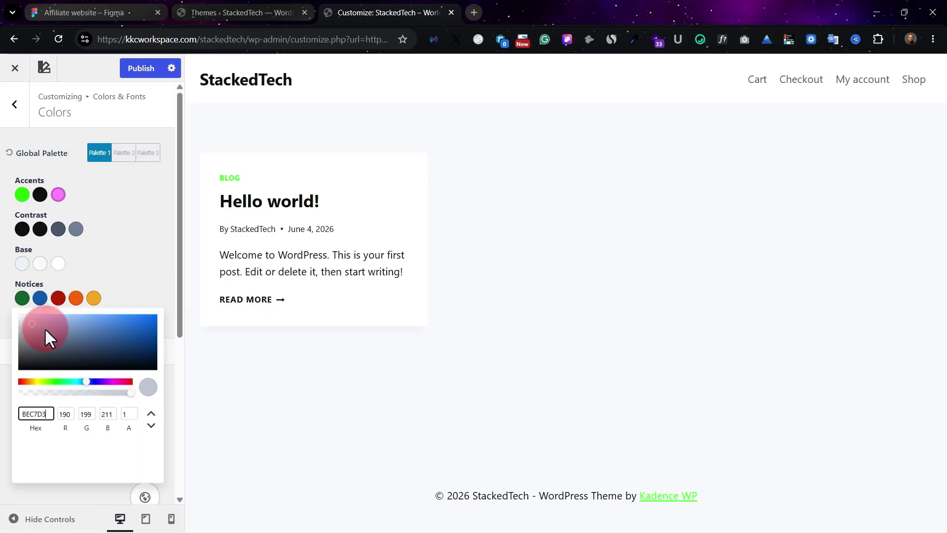
left_click(86, 302)
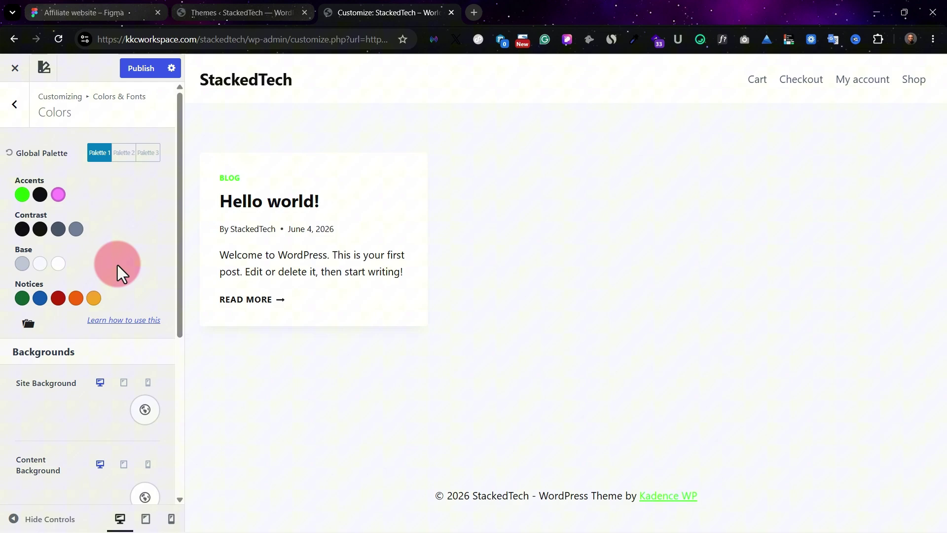
Switch to the Figma design and copy the off-white swatch's hex code E5E2E1.
left_click(241, 8)
key("ctrl+1")
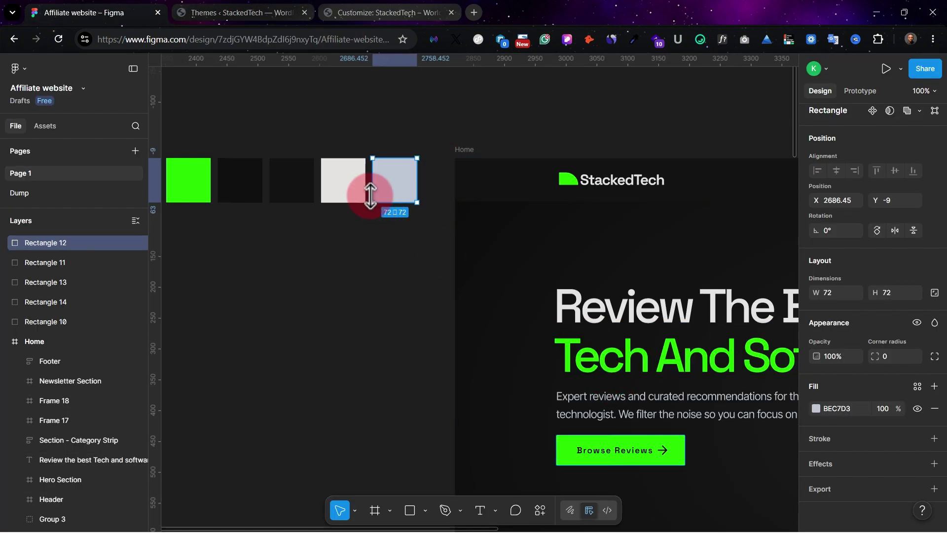
left_click(353, 185)
left_click(811, 468)
left_click(844, 410)
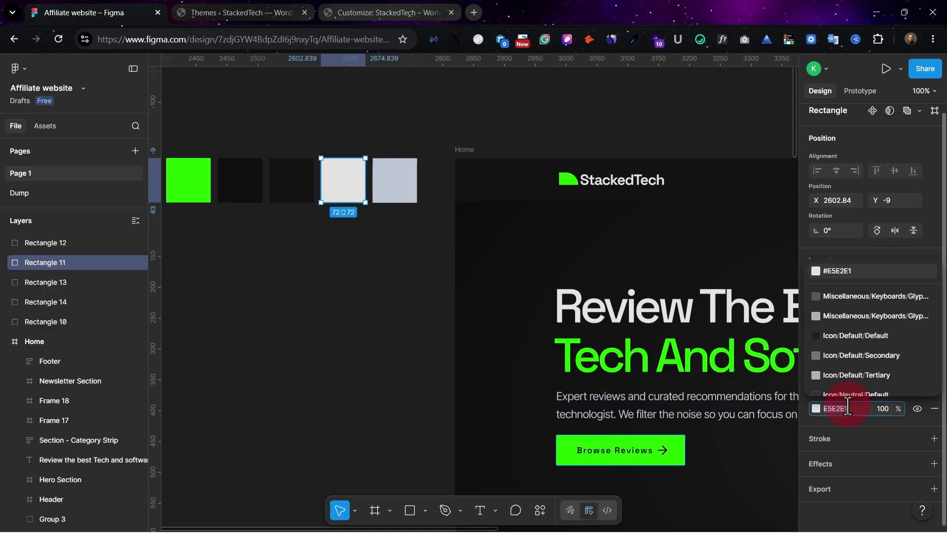
key("Escape")
Back in the Customizer, set Palette 1's second base color to E5E2E1 and publish the changes.
key("ctrl+3")
left_click(43, 267)
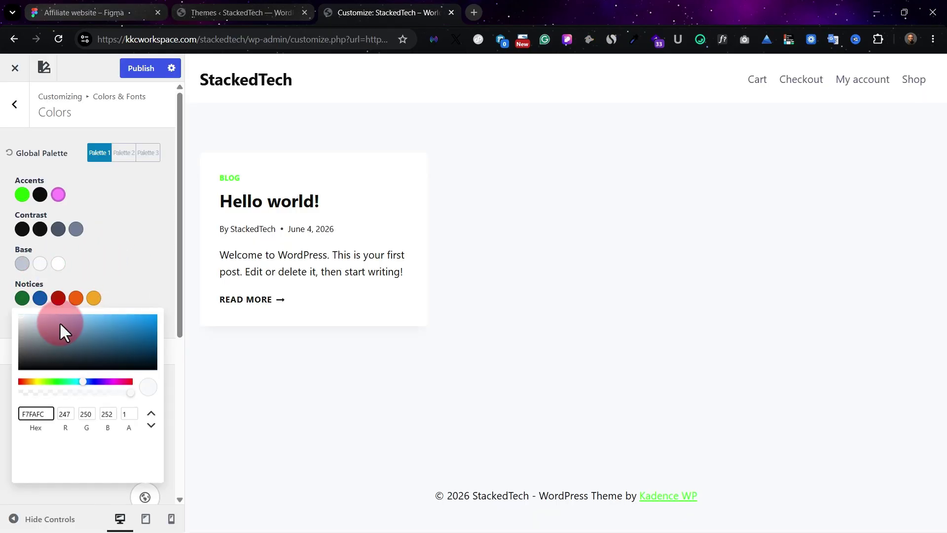
type("E5E2E1")
left_click(728, 80)
left_click(141, 83)
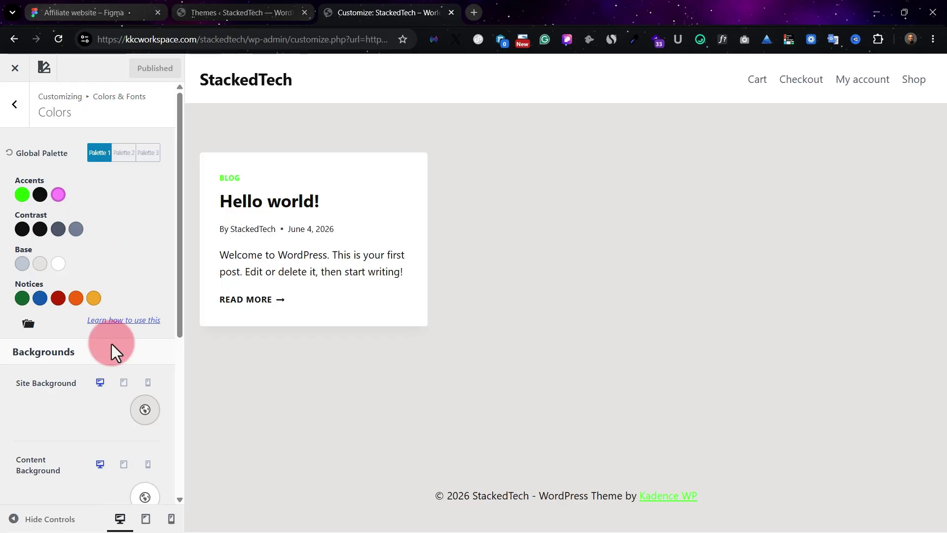
Set the desktop site background to the palette's white base color.
scroll(117, 351, "down", 3)
scroll(118, 246, "down", 1)
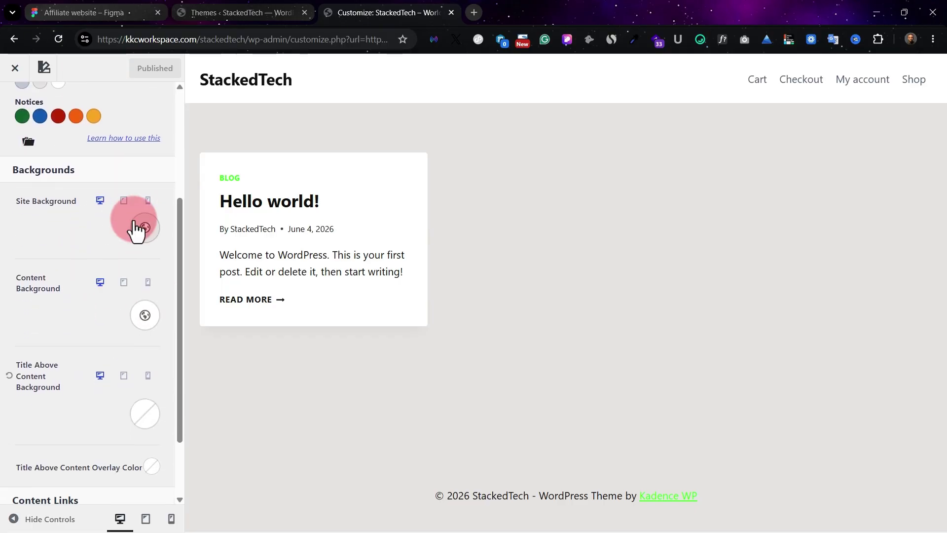
scroll(143, 241, "up", 1)
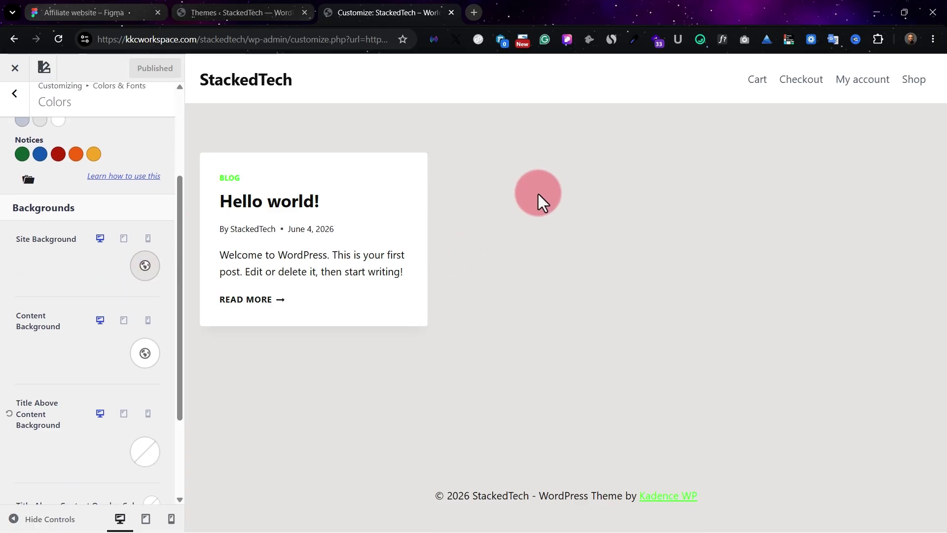
left_click(145, 264)
scroll(54, 474, "down", 1)
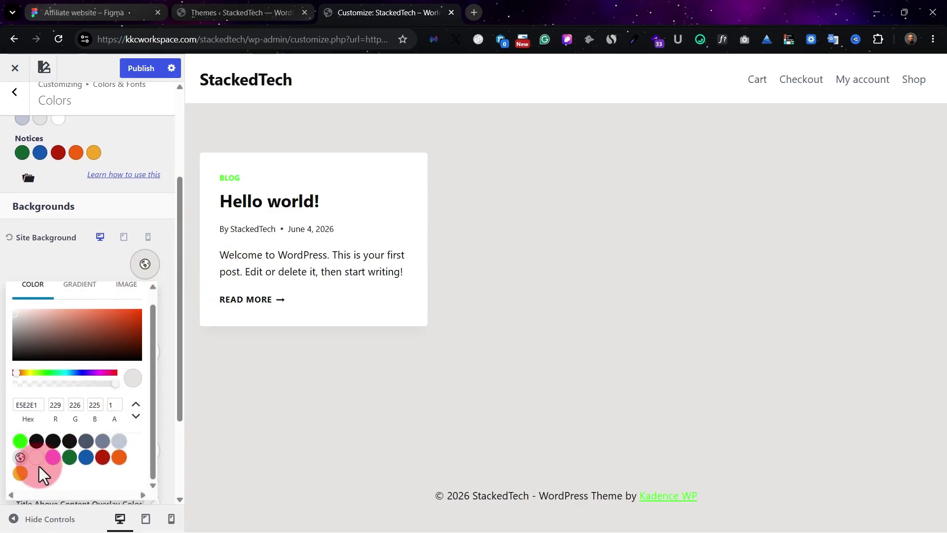
left_click(36, 457)
left_click(115, 261)
Leave the color settings and open the Customizer's typography settings.
scroll(74, 222, "up", 1)
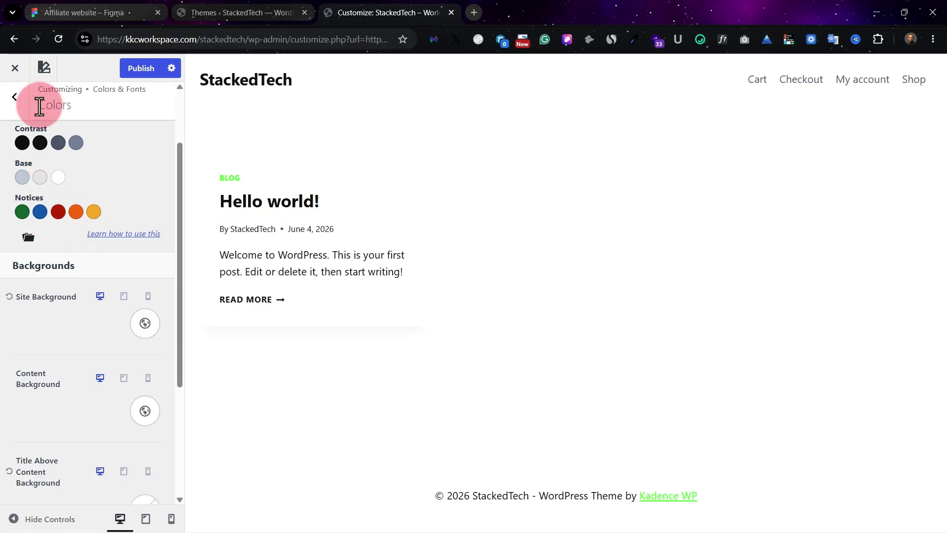
left_click(11, 99)
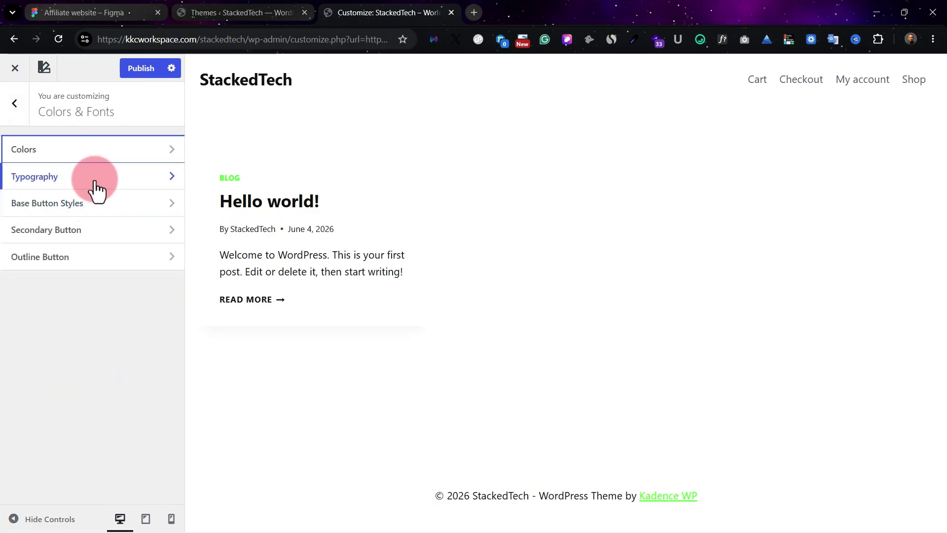
left_click(95, 183)
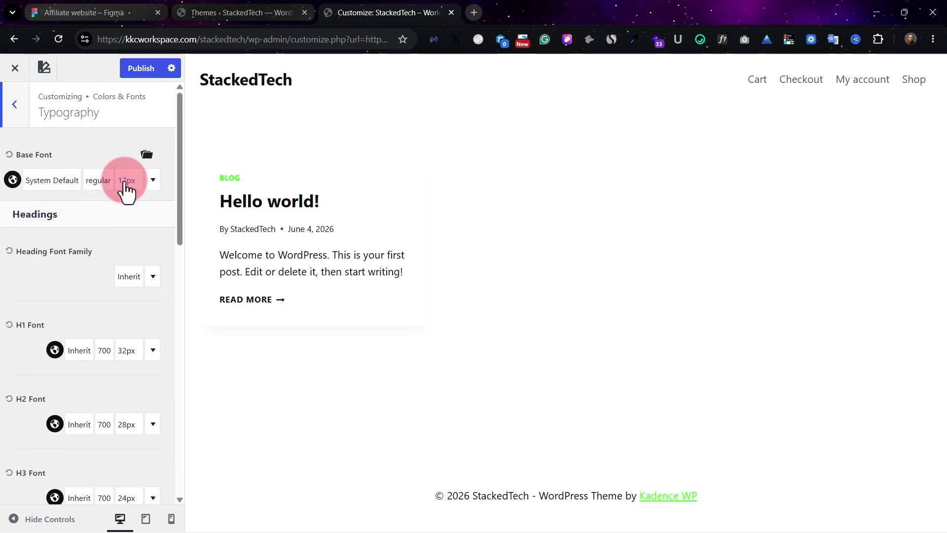
Inspect the hero paragraph text under the main heading in the Figma design, then return to the Customizer.
left_click(137, 7)
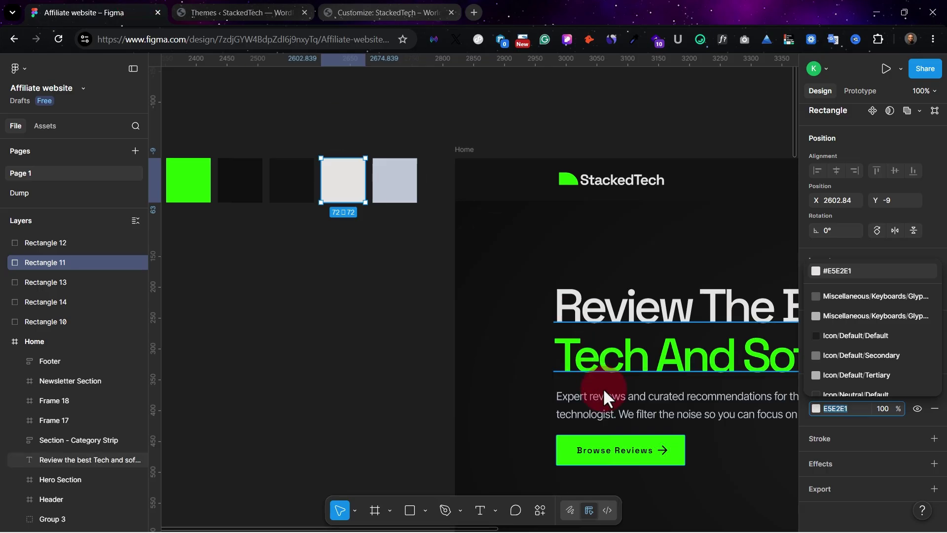
right_click(625, 404)
left_click(576, 403)
left_click(281, 7)
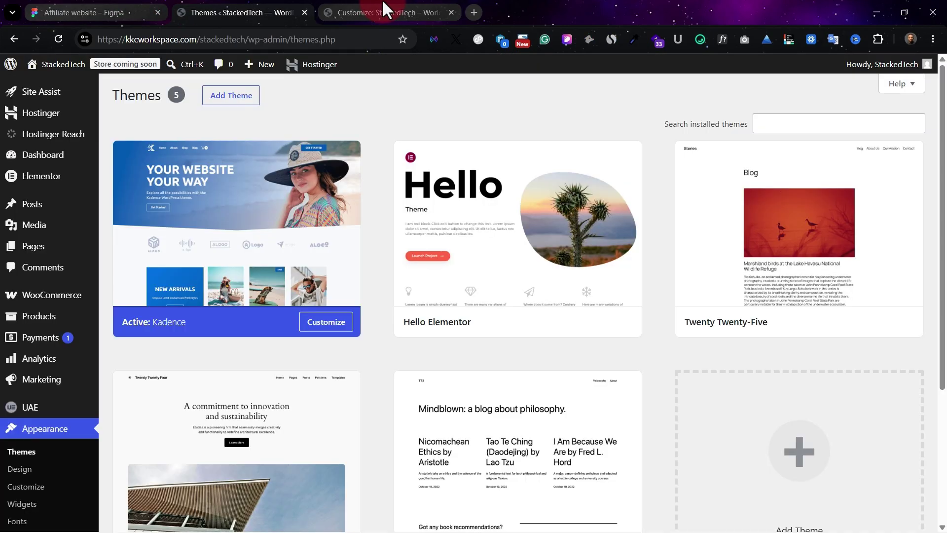
left_click(383, 6)
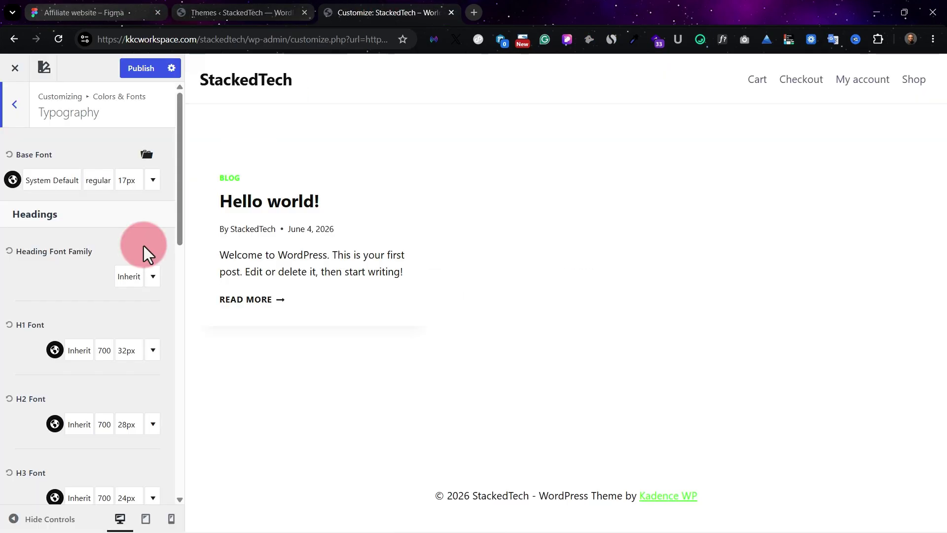
Set the base font's desktop size to 14 px in the typography settings.
left_click(100, 181)
left_click(79, 271)
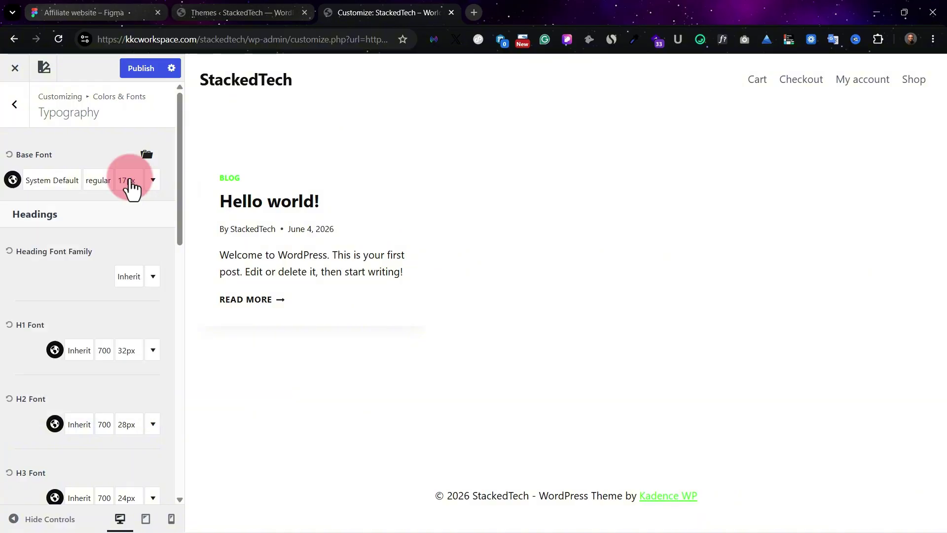
left_click(129, 180)
double_click(68, 269)
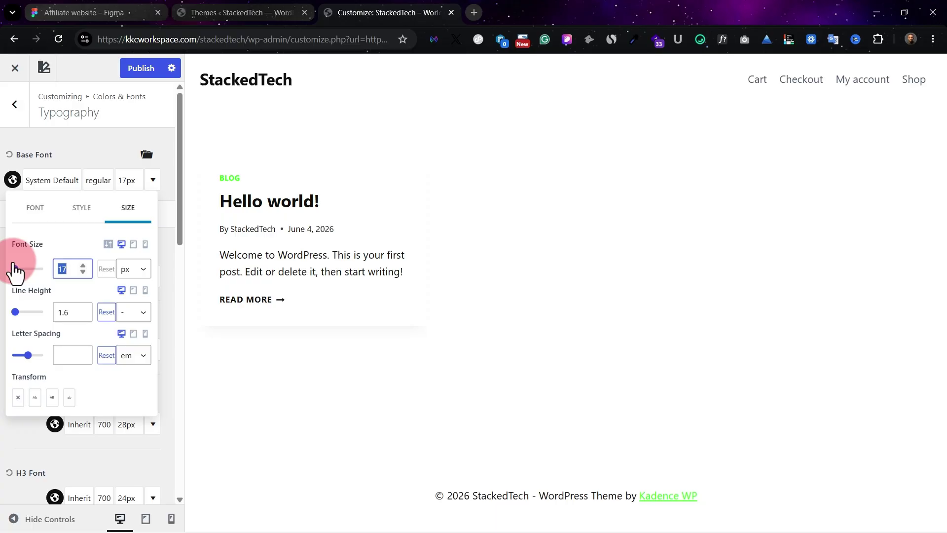
type("14")
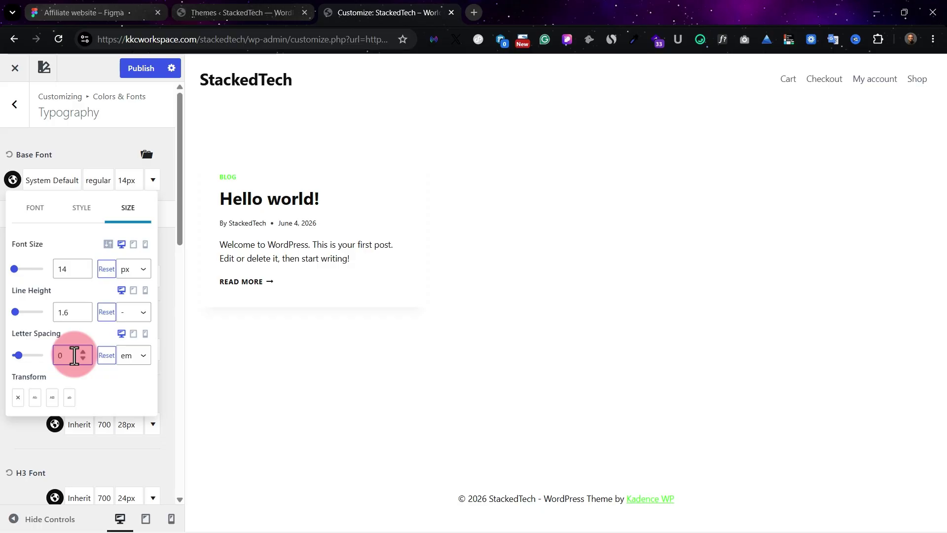
Try several negative letter spacing values on the base font, ending with -0.03 em.
type("-0.0")
left_click_drag(73, 358, 81, 357)
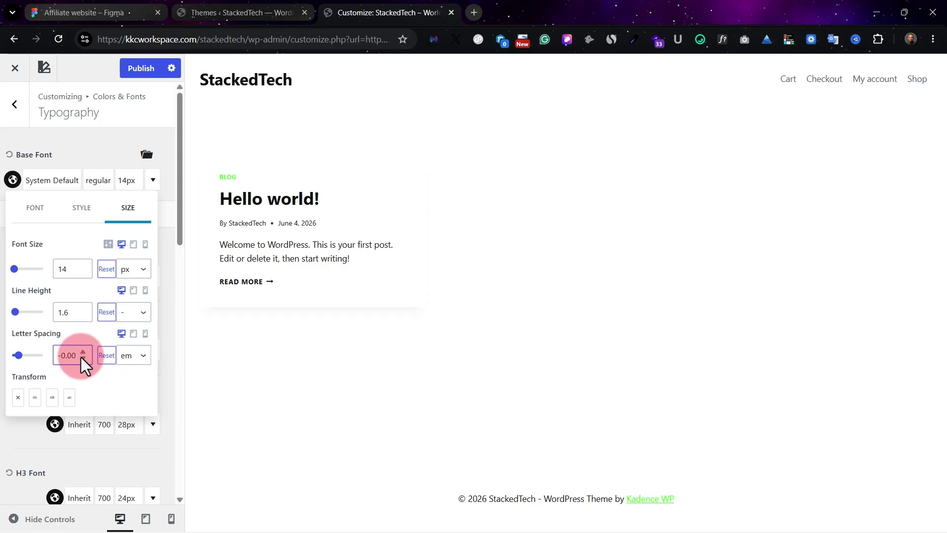
type("5")
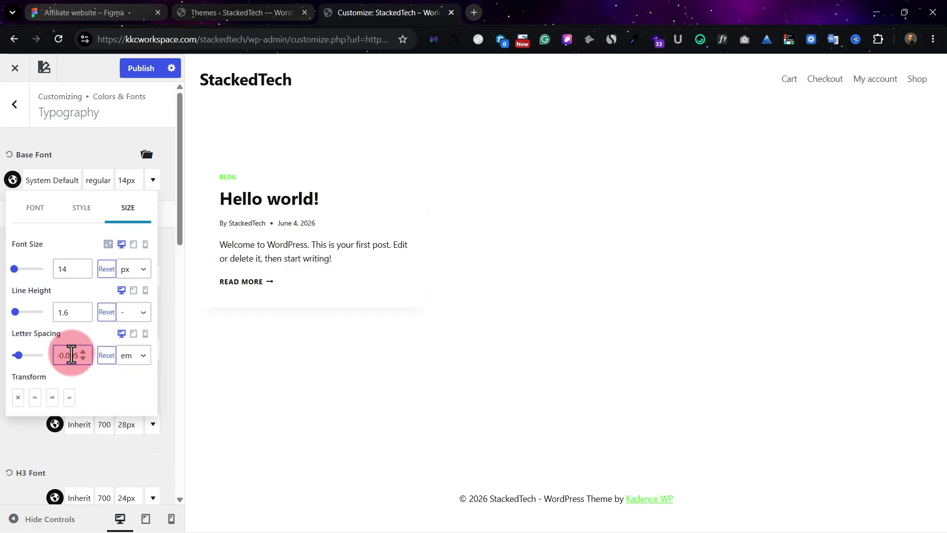
left_click_drag(70, 355, 89, 355)
type("5")
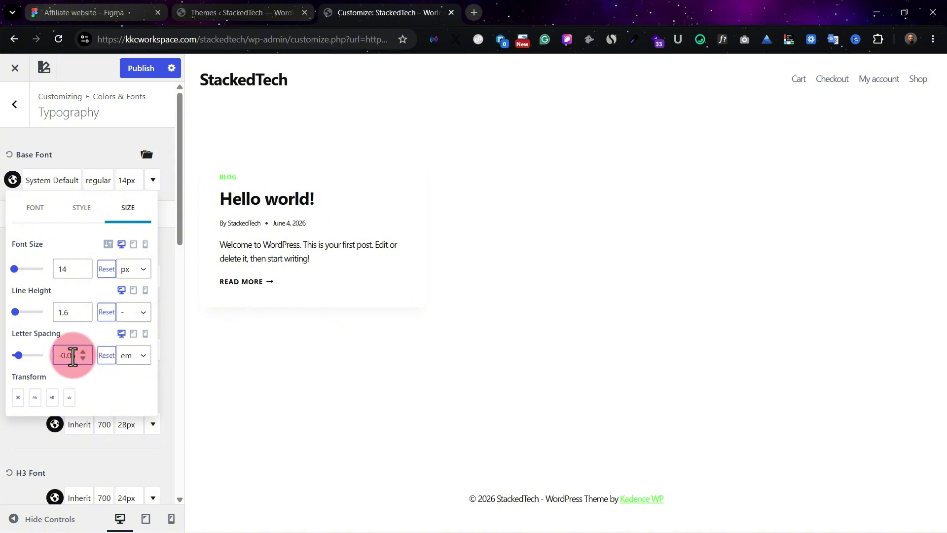
type("1")
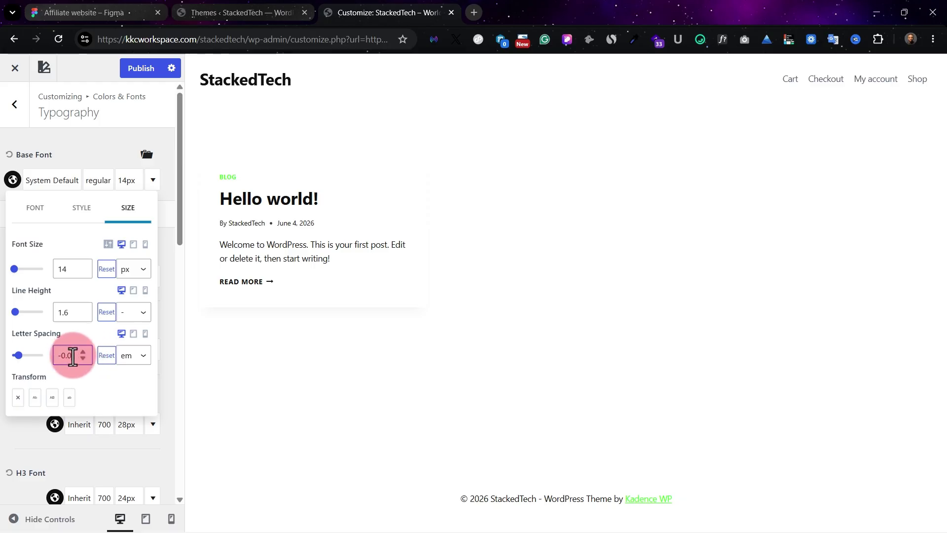
left_click_drag(72, 355, 101, 358)
type("3")
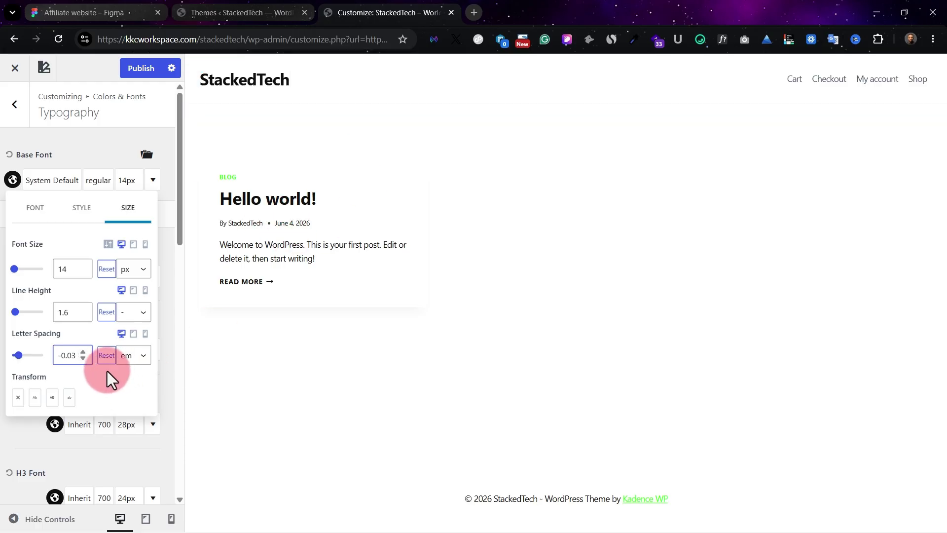
left_click(75, 336)
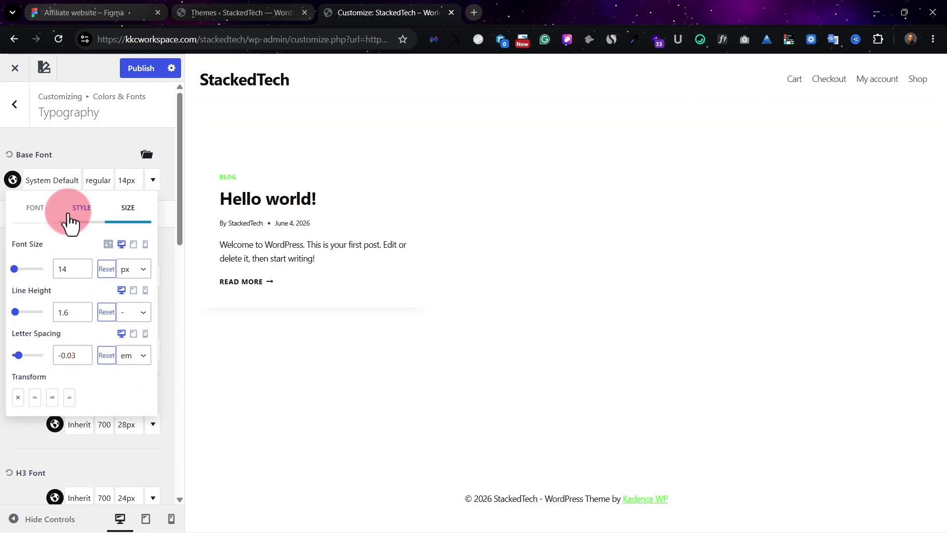
left_click(72, 154)
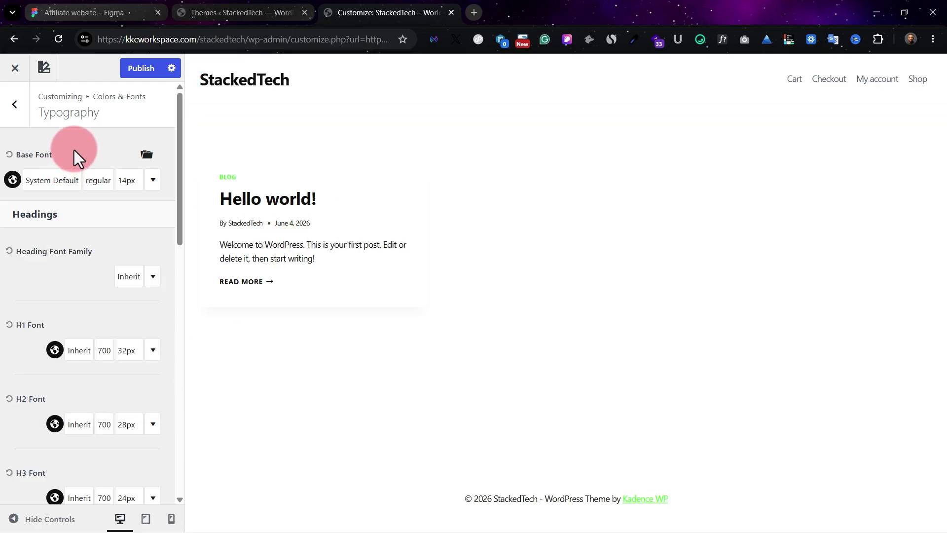
Set the base font family to Inter Tight.
left_click(57, 182)
type("inter")
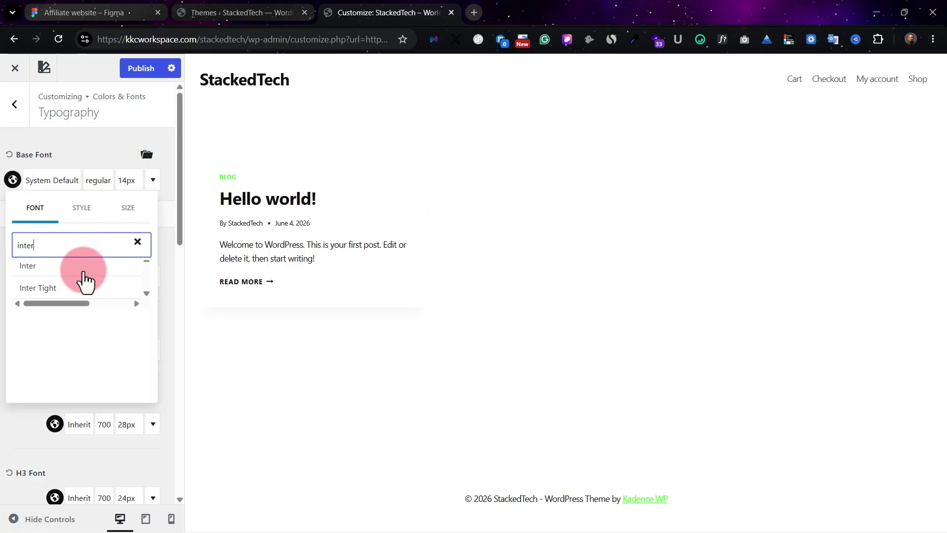
left_click(103, 286)
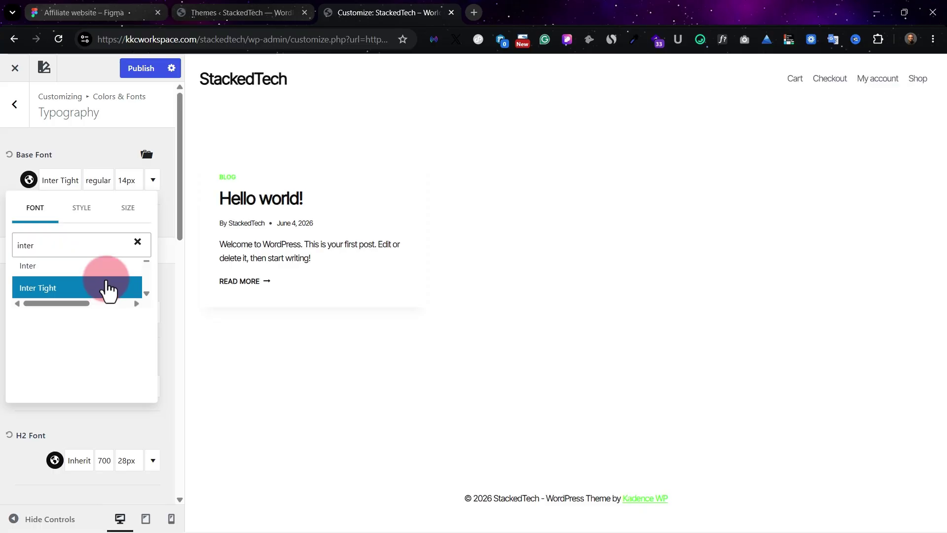
left_click(120, 144)
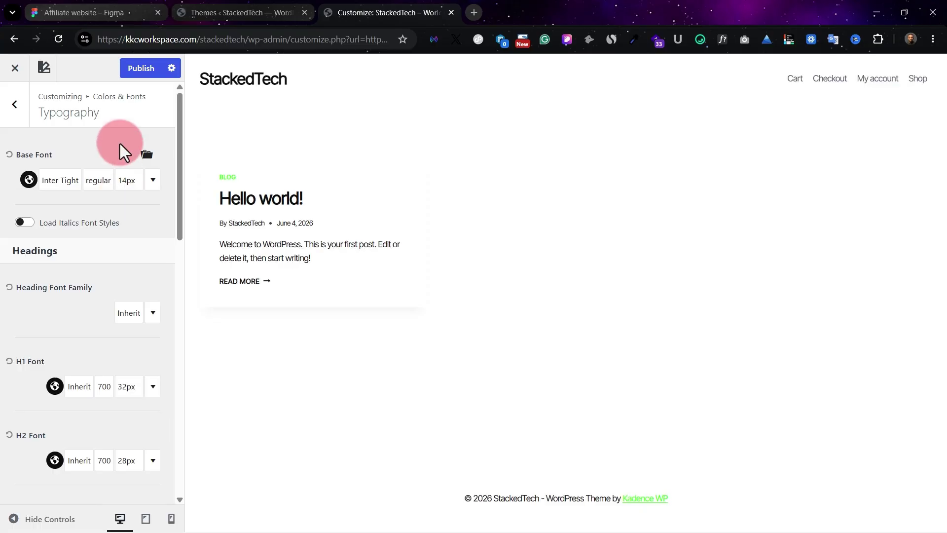
Clear the base font's letter spacing value.
left_click(121, 185)
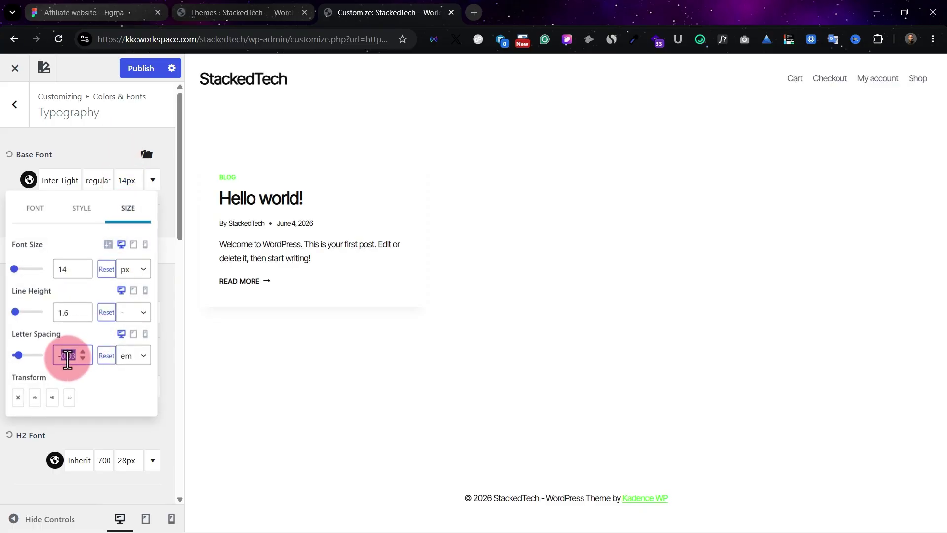
key("BackSpace")
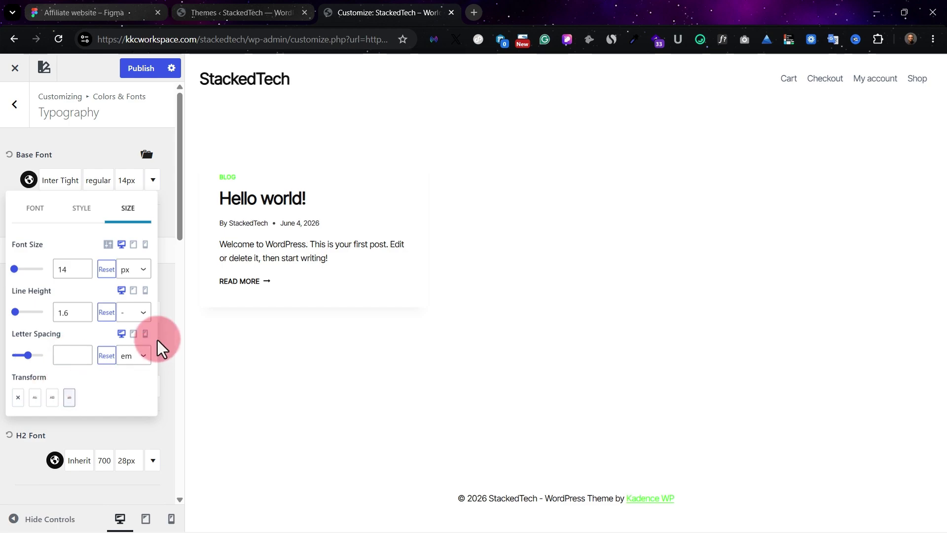
left_click(95, 134)
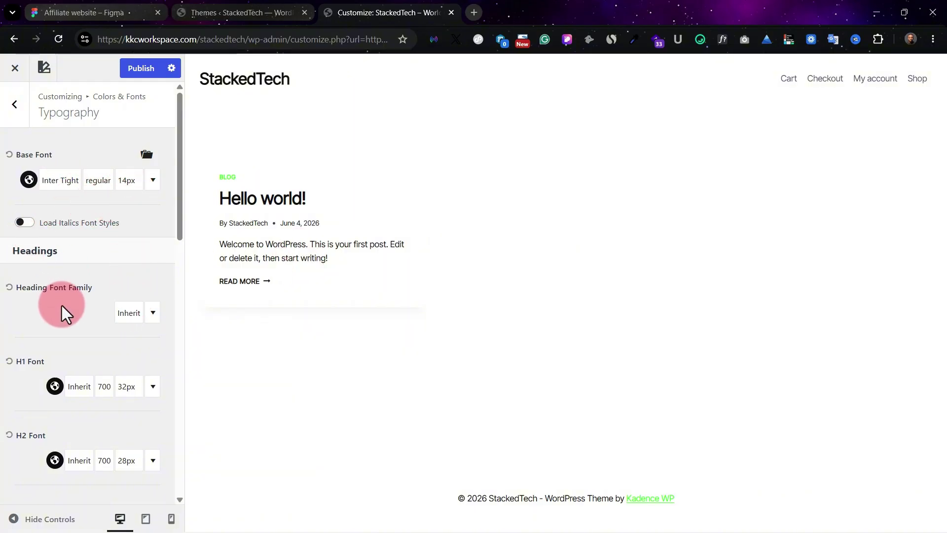
Check the hero heading's font in the Figma design and set the Customizer's heading font family to Space Grotesk.
left_click(127, 312)
left_click(44, 7)
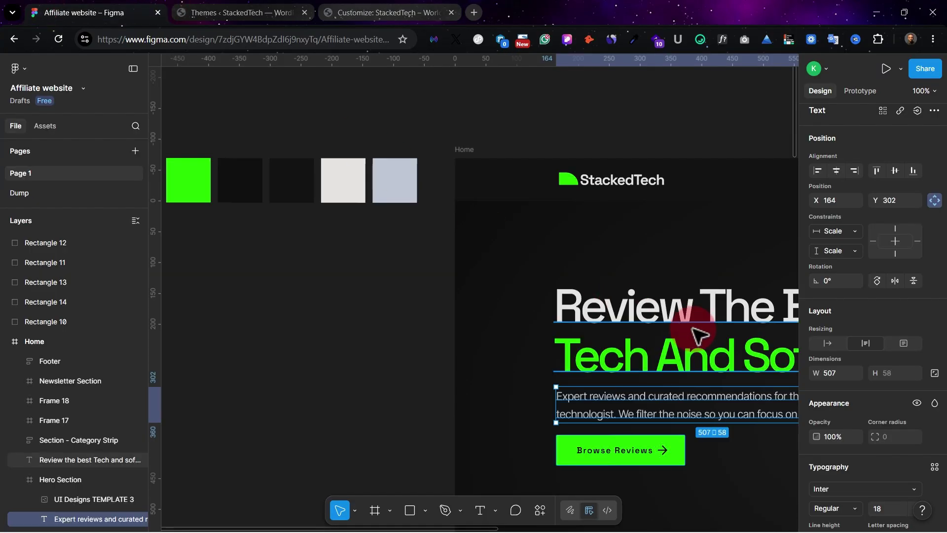
left_click(724, 358)
left_click(842, 488)
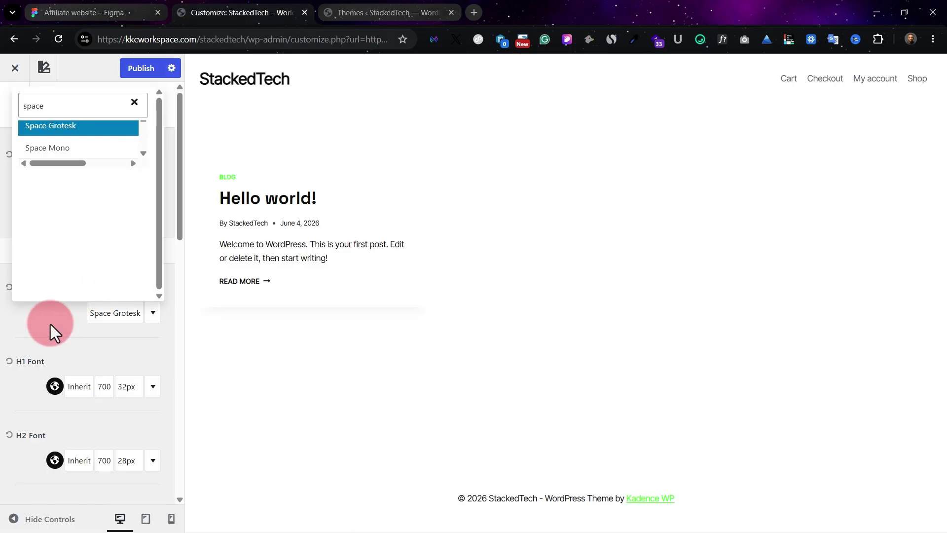
left_click(50, 324)
Publish the typography changes and return to the Colors & Fonts settings.
scroll(109, 280, "down", 8)
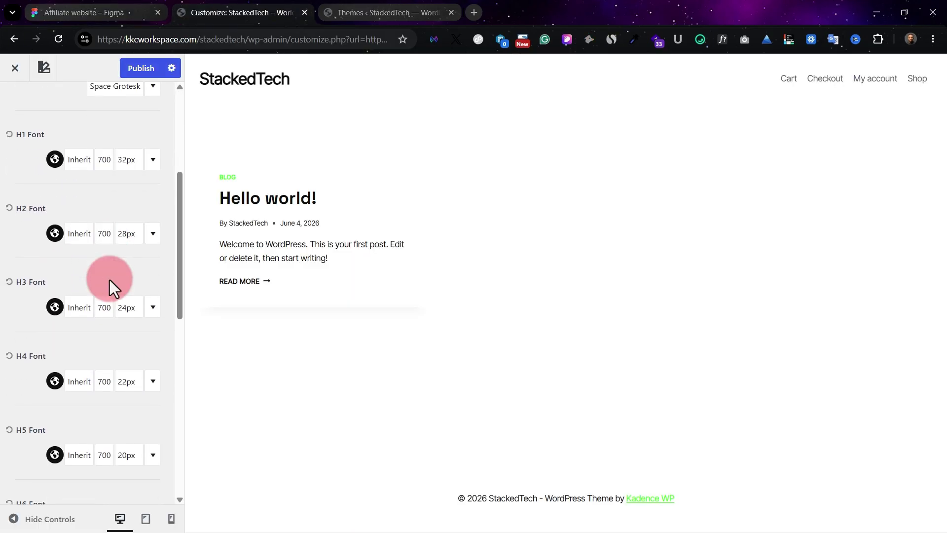
scroll(109, 280, "down", 2)
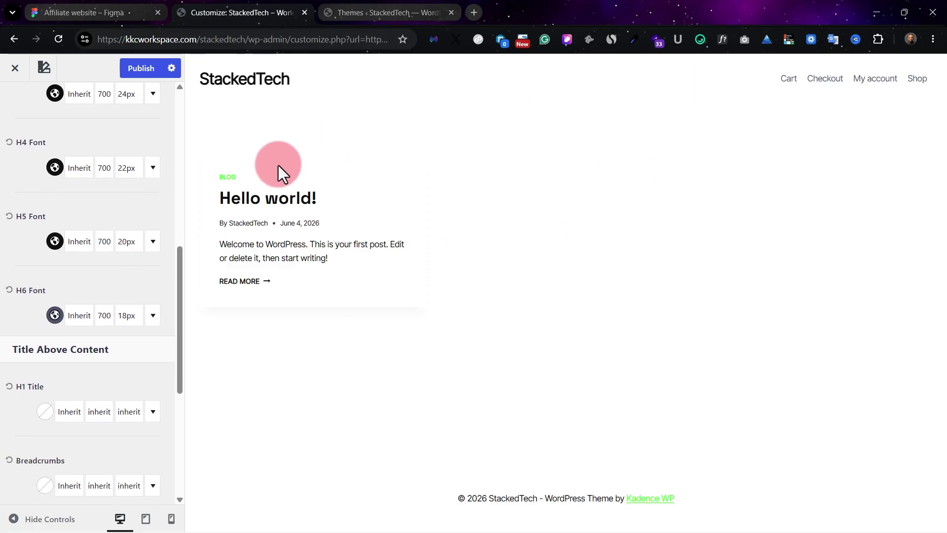
left_click(132, 71)
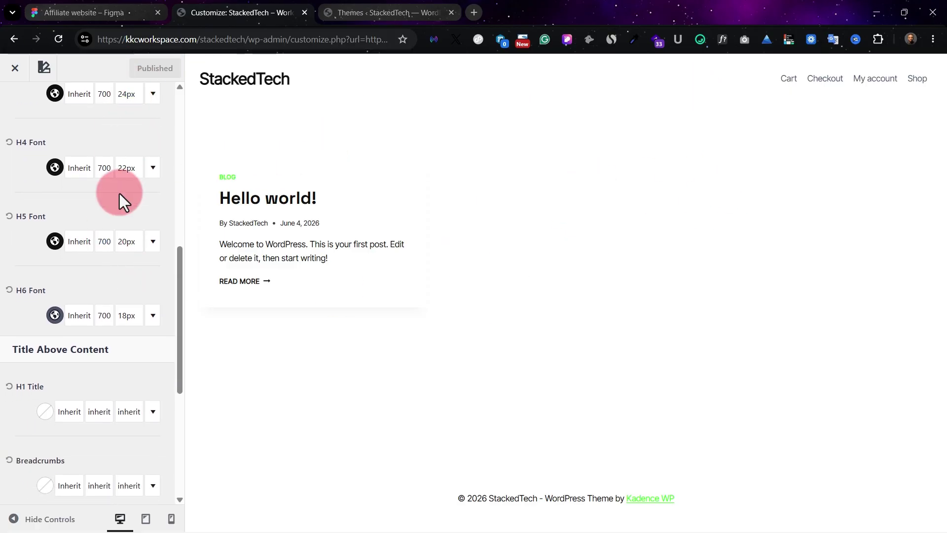
scroll(119, 193, "up", 10)
scroll(119, 193, "up", 4)
left_click(15, 97)
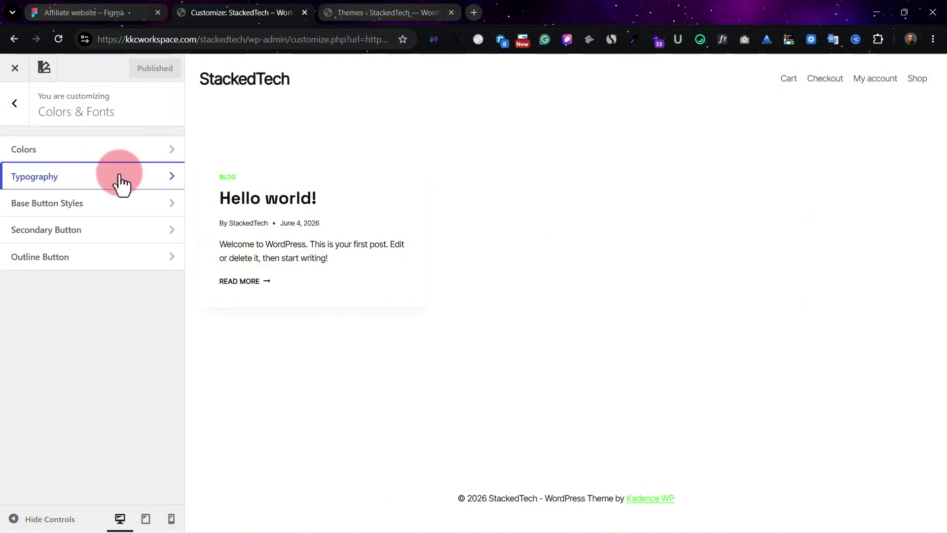
Look through the base and secondary button style settings.
left_click(90, 208)
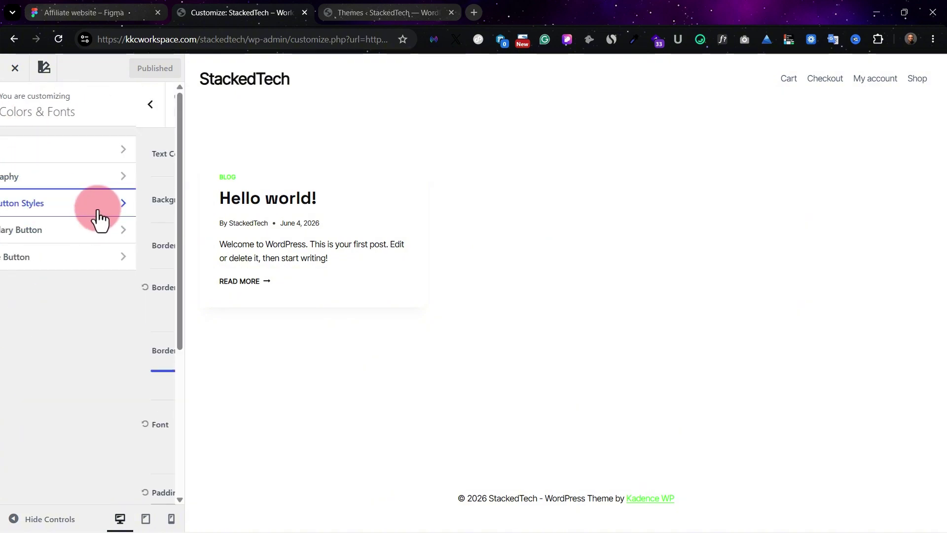
scroll(99, 179, "down", 5)
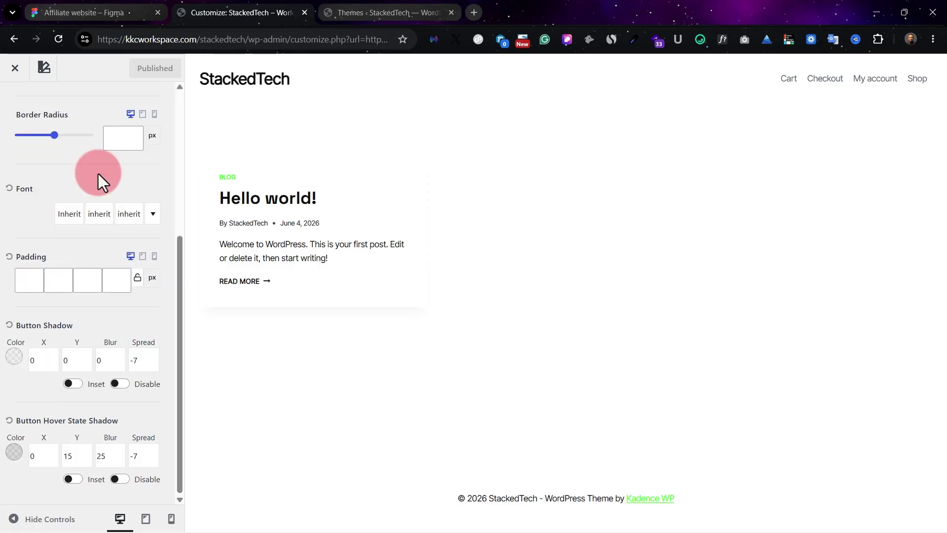
scroll(99, 180, "up", 5)
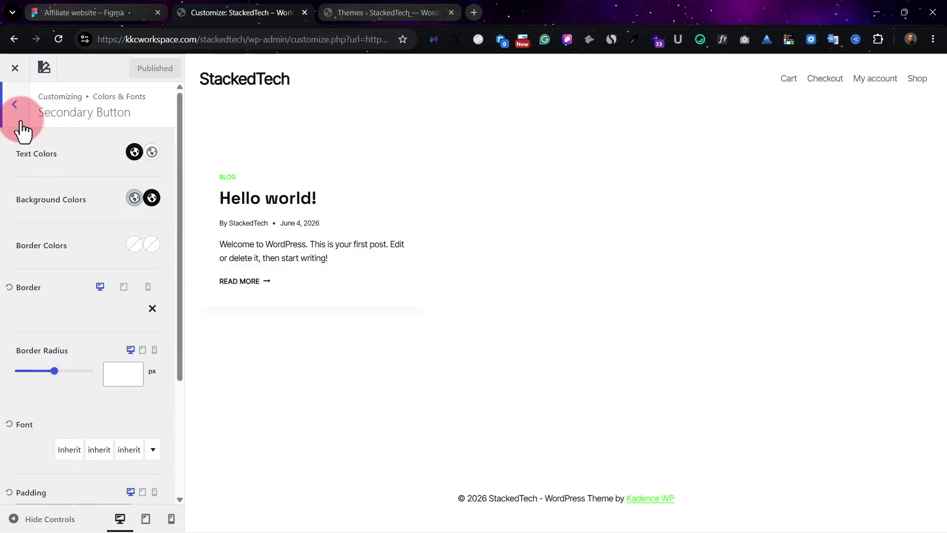
left_click(21, 119)
Show the Style Guide preview and check the global color palette settings.
left_click(44, 67)
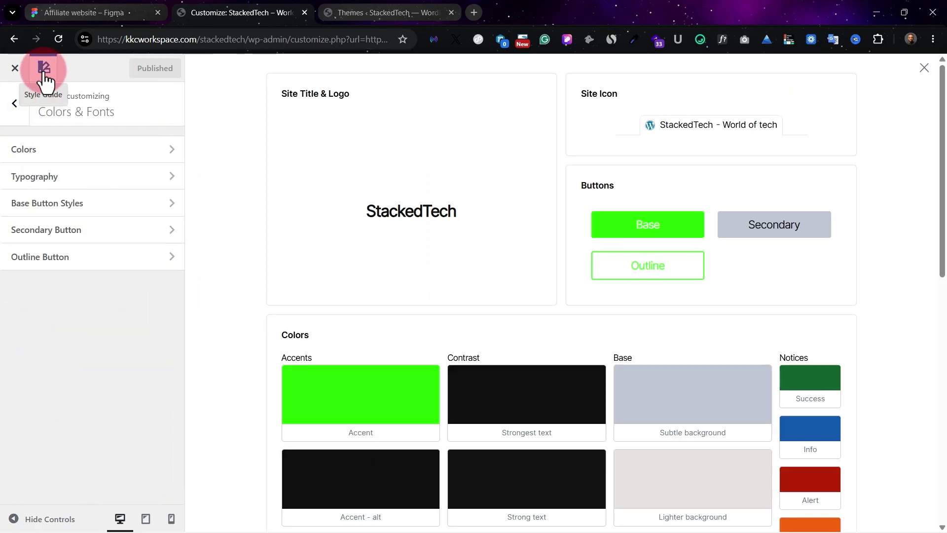
left_click(94, 150)
left_click(15, 114)
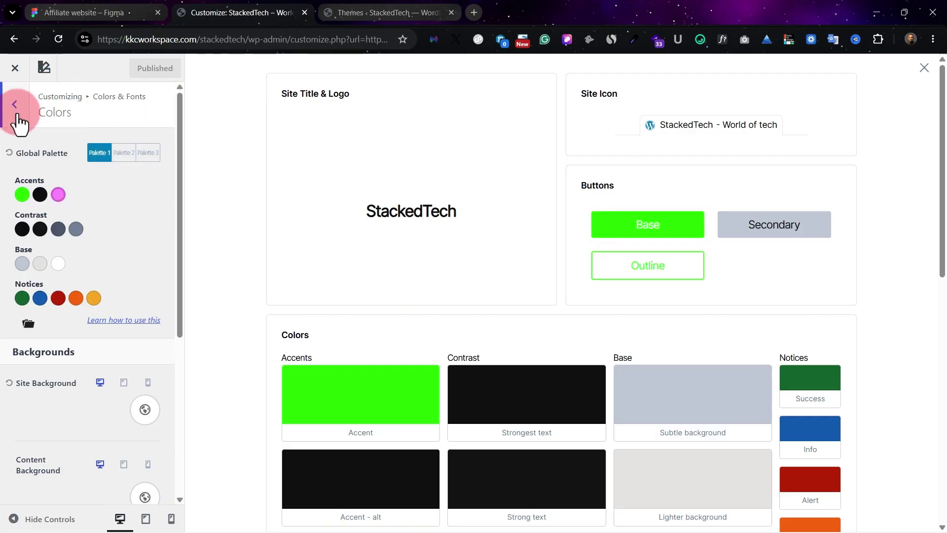
Set the base button's normal text color to the palette's black second accent color.
left_click(91, 207)
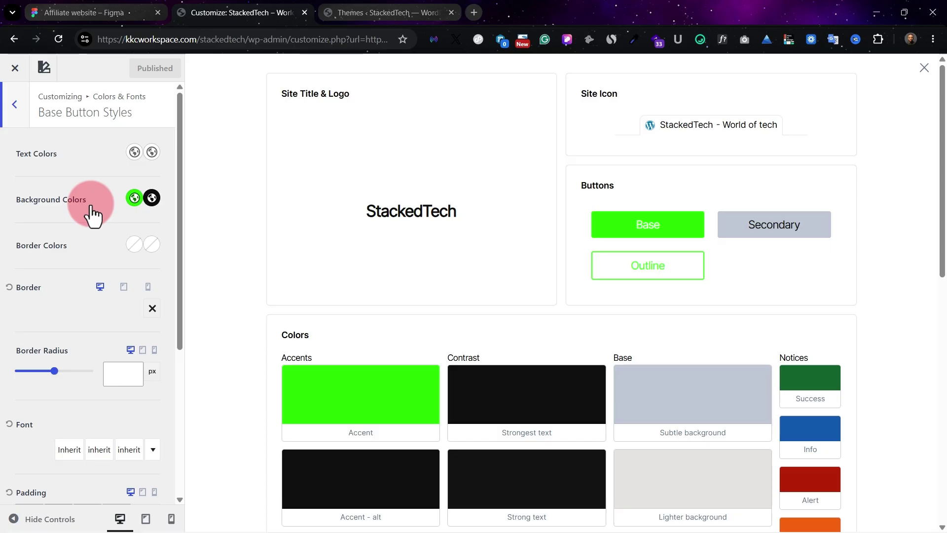
left_click(134, 152)
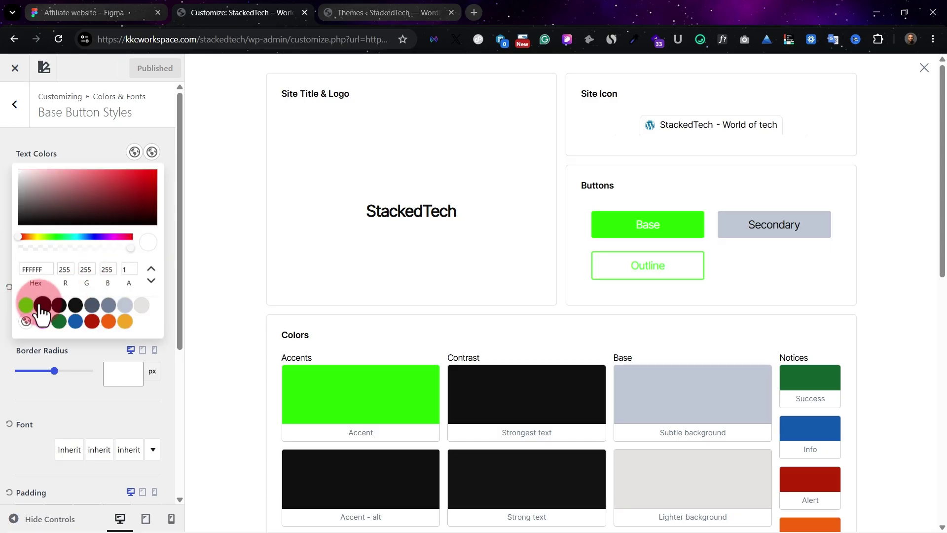
left_click(43, 306)
left_click(170, 209)
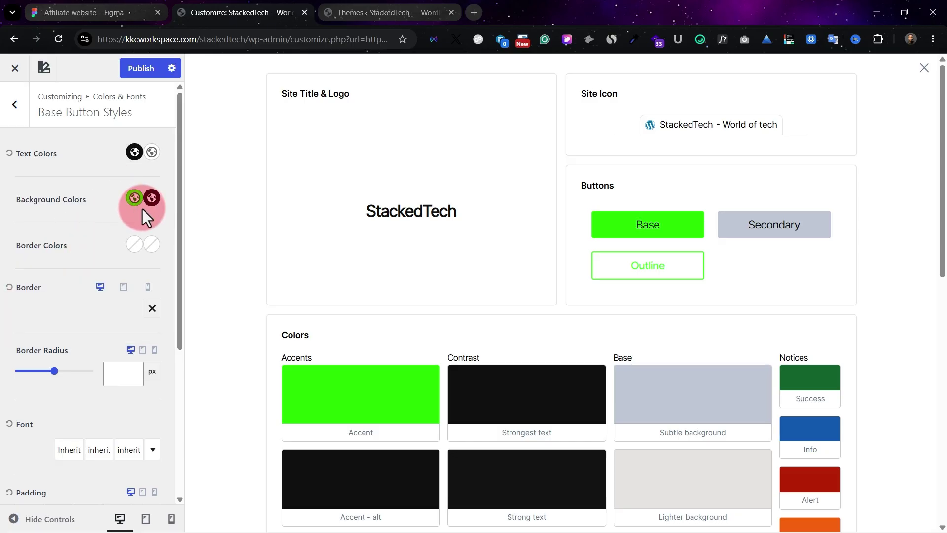
Set the base button's font size to 14 px and publish the button style changes.
scroll(112, 274, "down", 5)
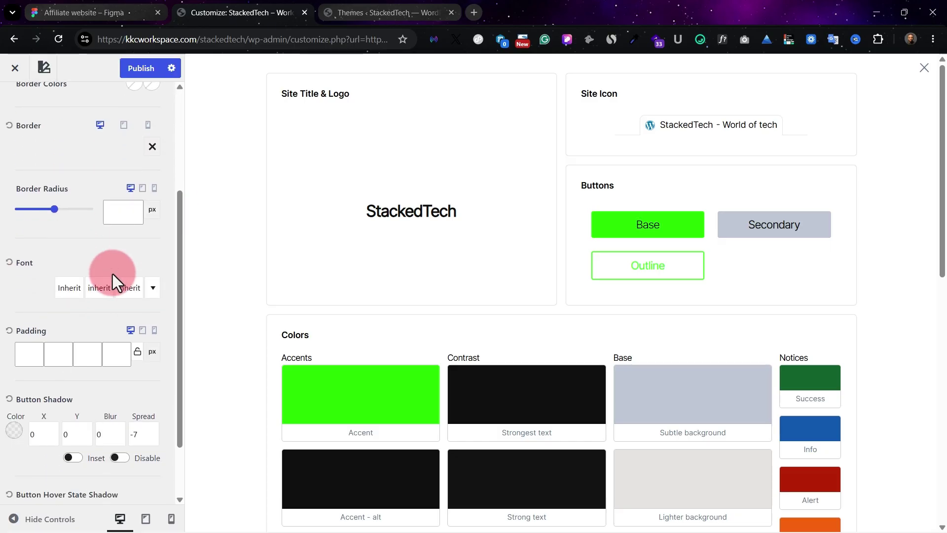
scroll(104, 269, "up", 5)
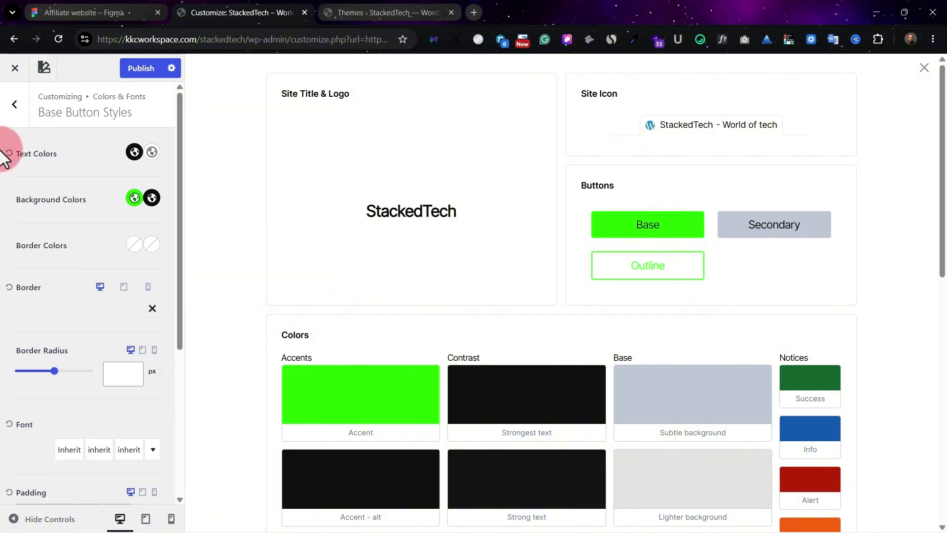
left_click(128, 450)
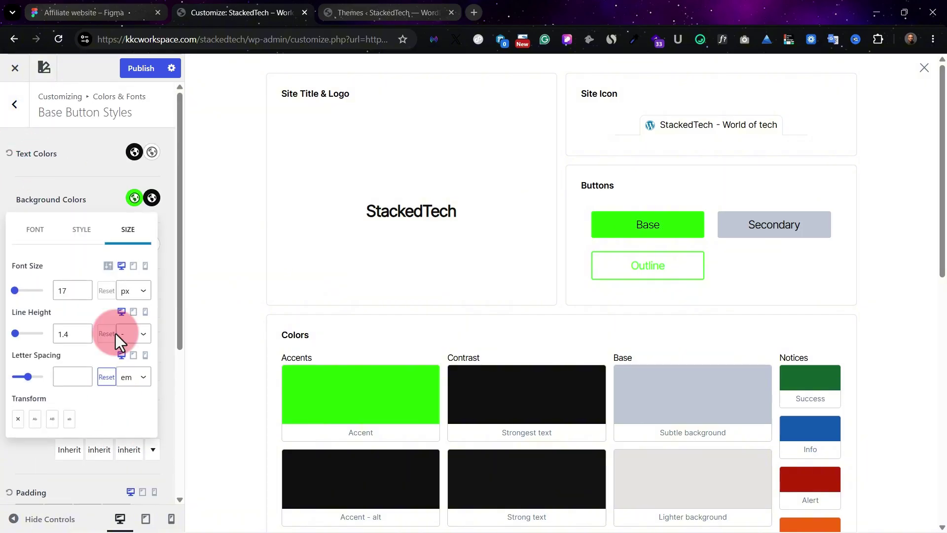
type("14")
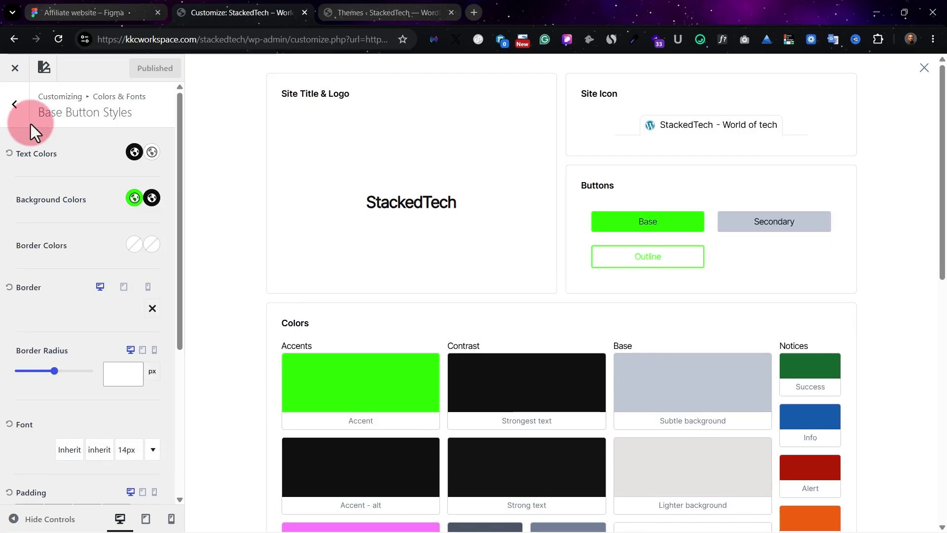
left_click(23, 111)
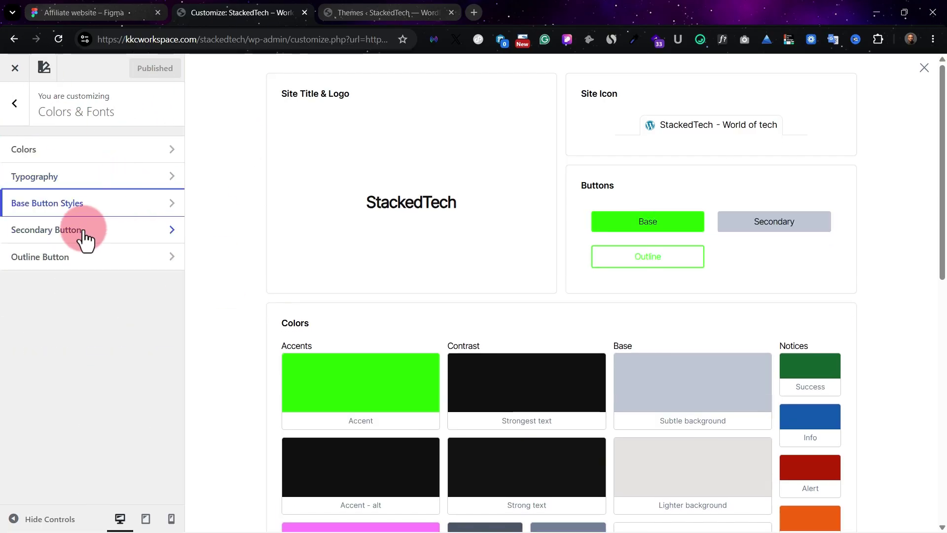
Set the outline button's normal border and text colors to the palette's black second accent color (0F0F0F).
left_click(103, 230)
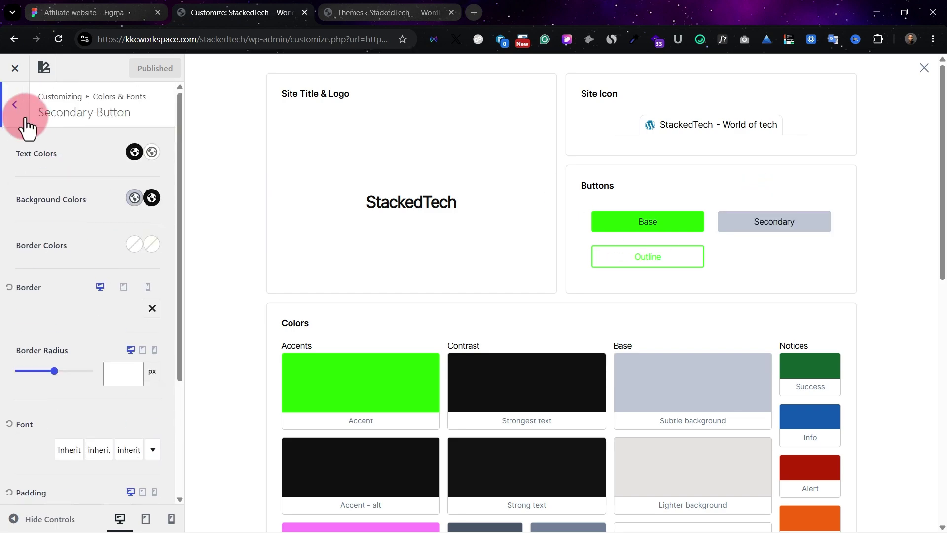
left_click(25, 121)
left_click(111, 258)
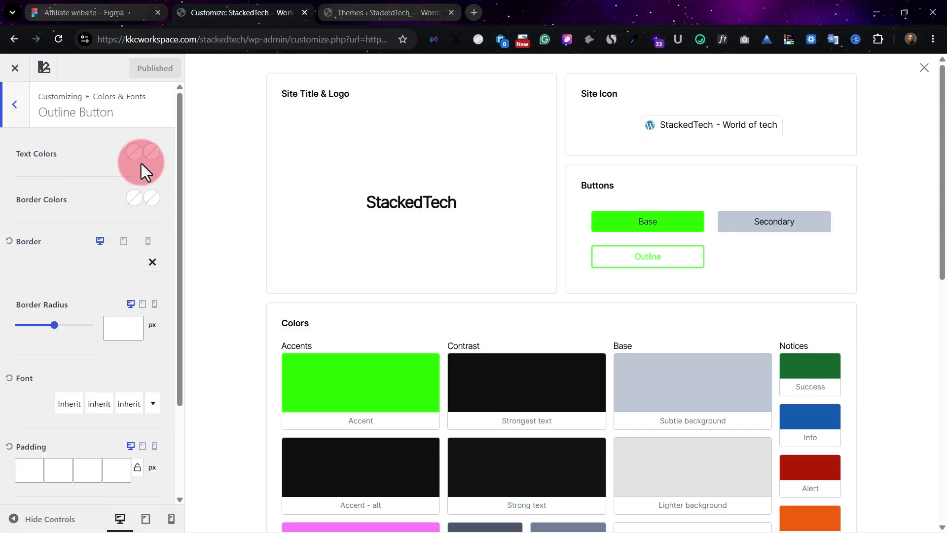
left_click(134, 203)
left_click(42, 350)
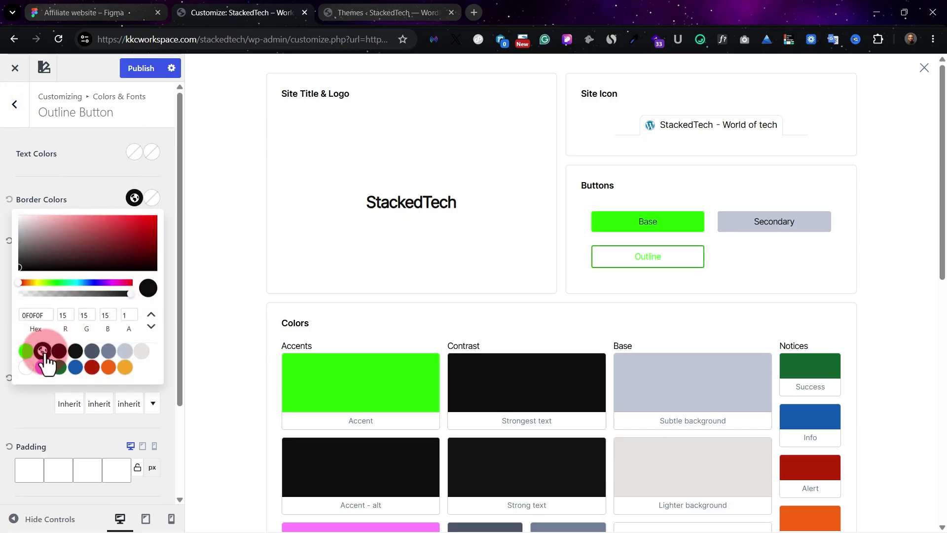
left_click(136, 154)
left_click(43, 306)
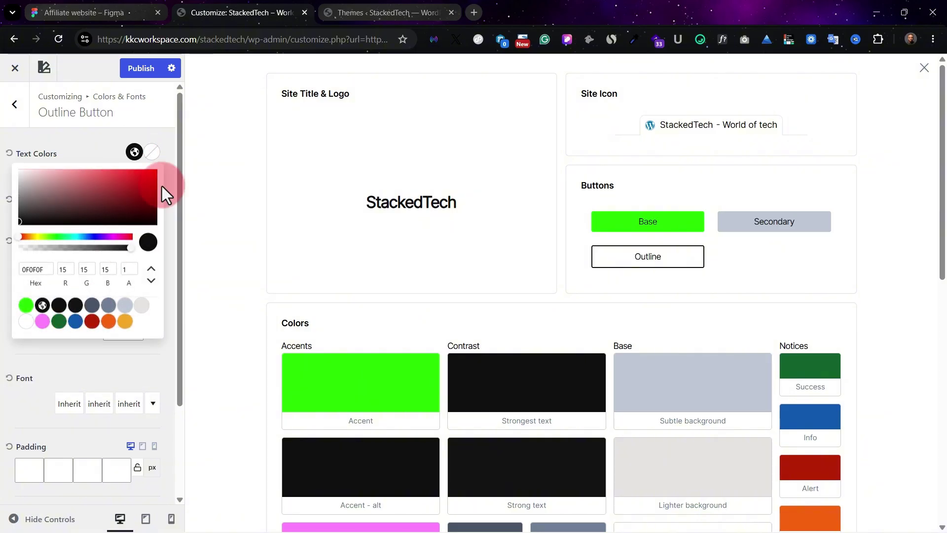
Set the outline button's hover text and hover border colors to the palette's slate gray 718096.
left_click(156, 150)
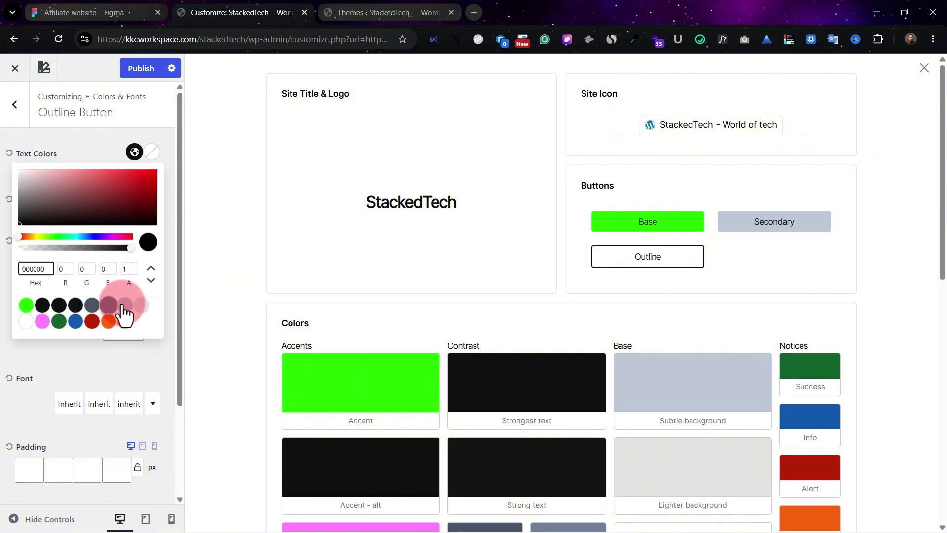
left_click(125, 305)
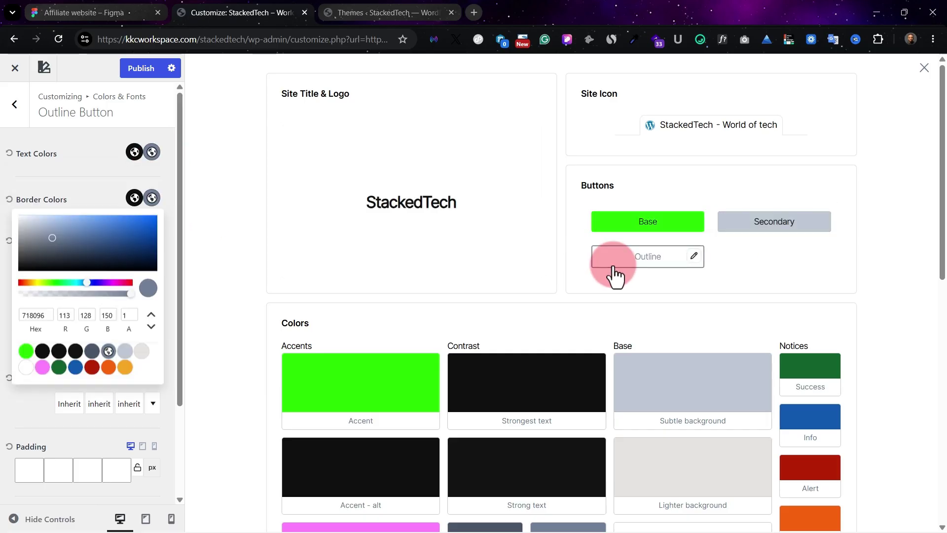
left_click(64, 155)
left_click(13, 104)
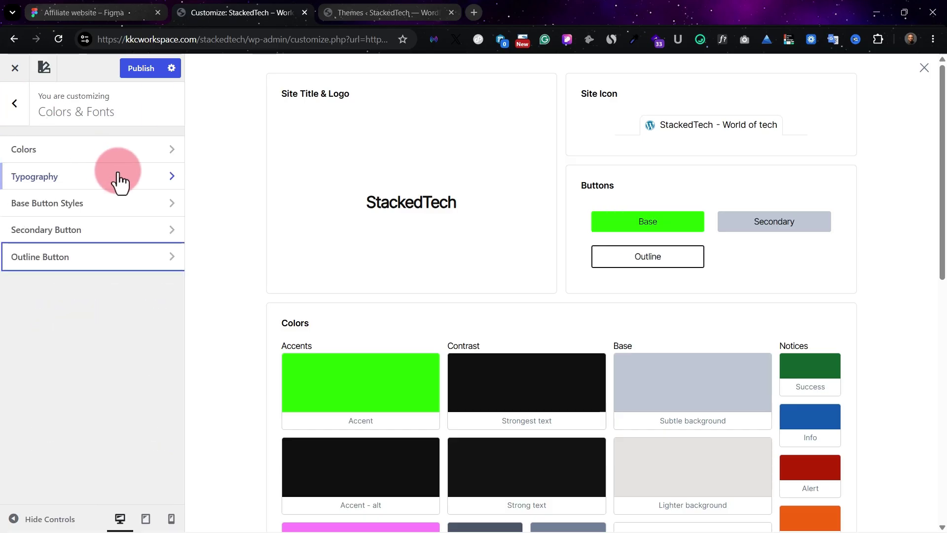
Check the base button's hover background color and publish the button style changes.
left_click(124, 213)
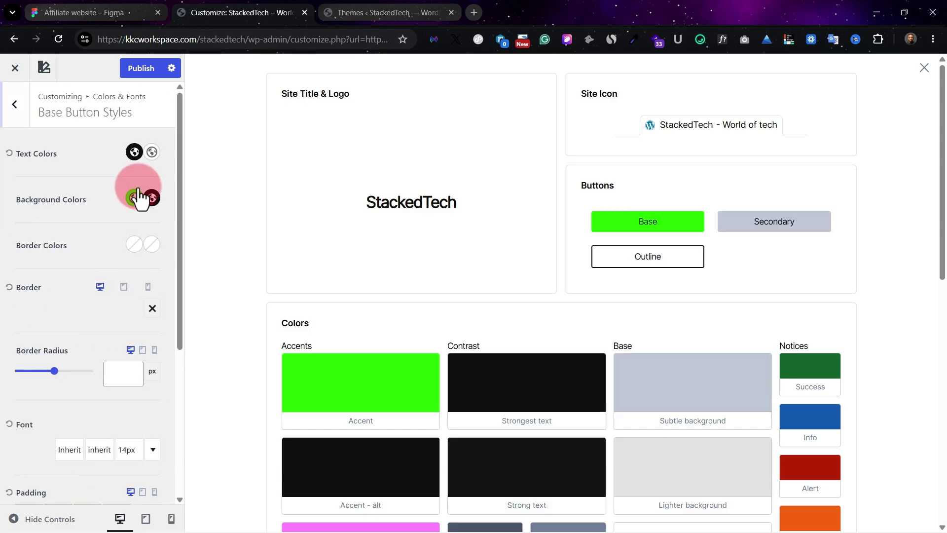
left_click(152, 198)
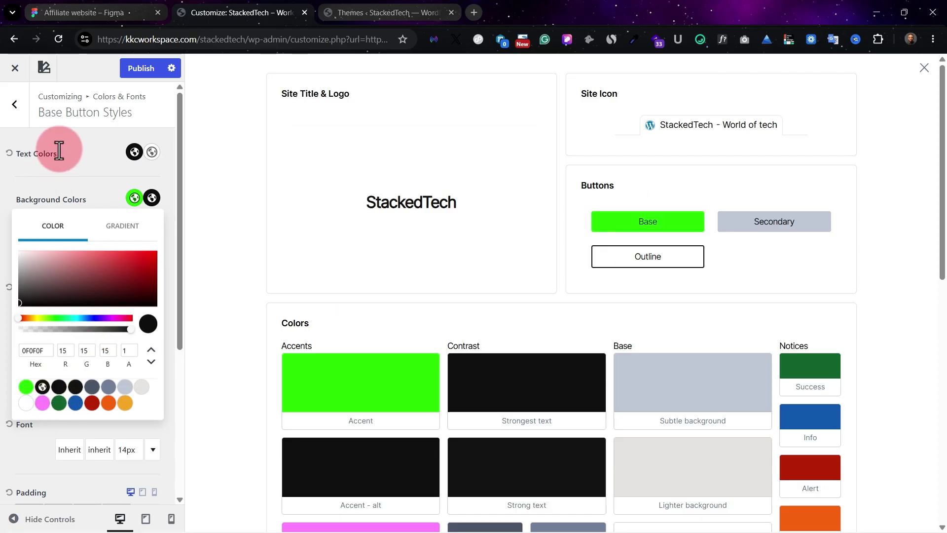
left_click(102, 157)
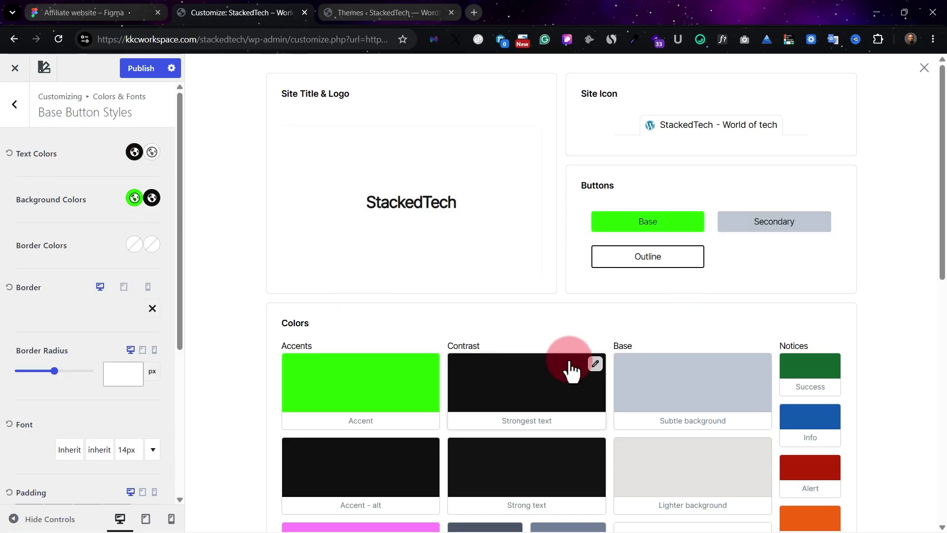
scroll(571, 370, "down", 4)
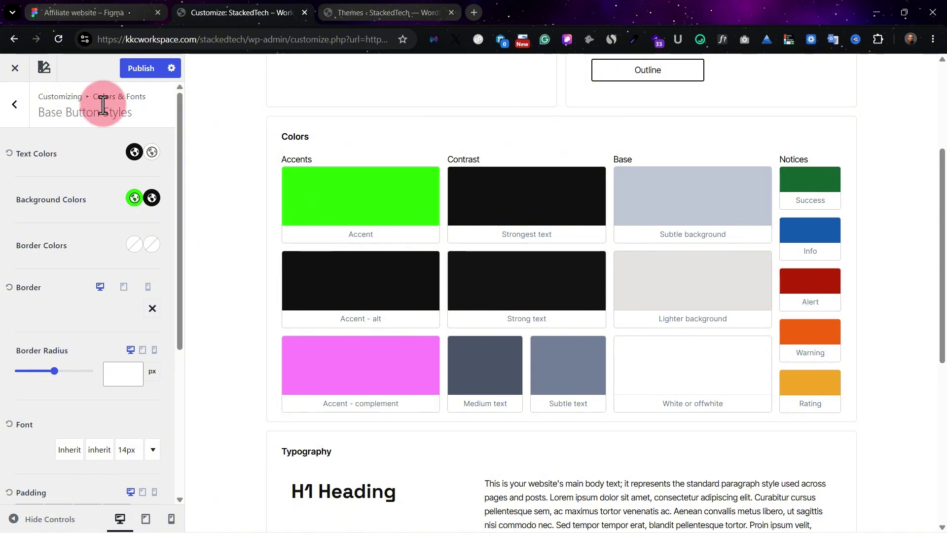
left_click(14, 104)
Open the header settings and look through the off-canvas, logo and general header design options.
left_click(16, 111)
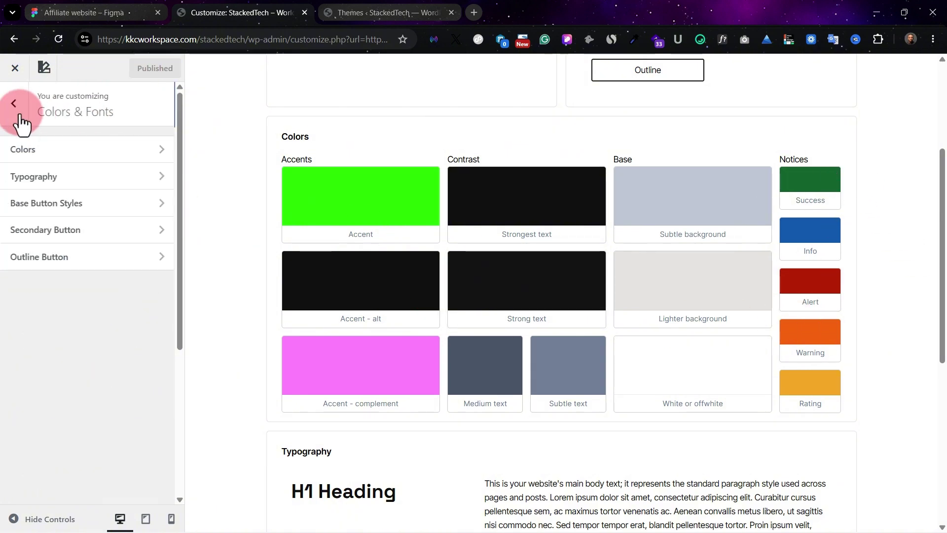
left_click(101, 266)
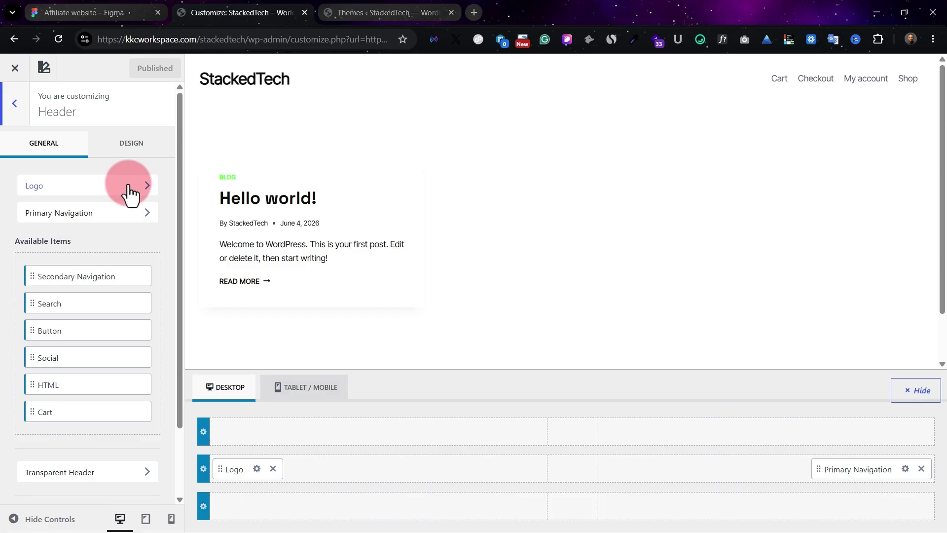
left_click(129, 194)
left_click(127, 194)
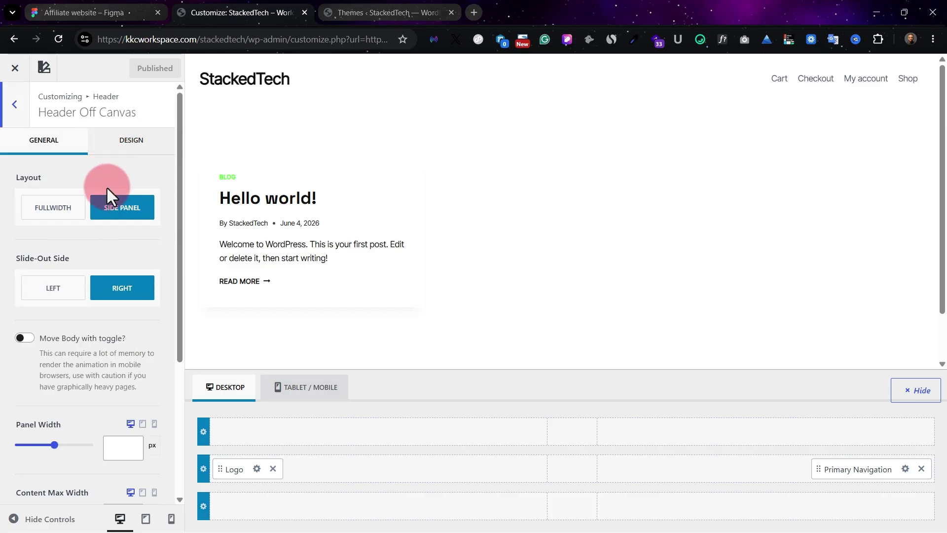
scroll(116, 348, "down", 5)
scroll(122, 312, "up", 5)
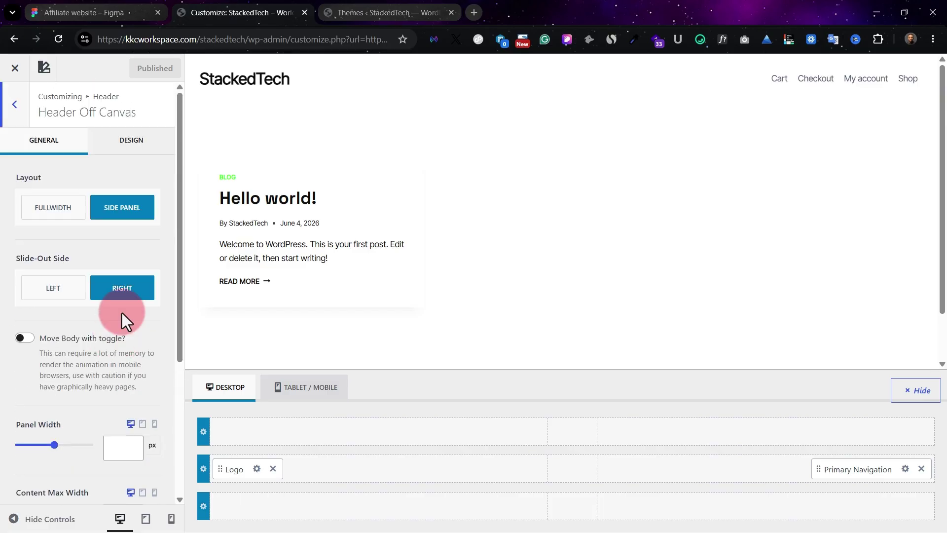
left_click(131, 140)
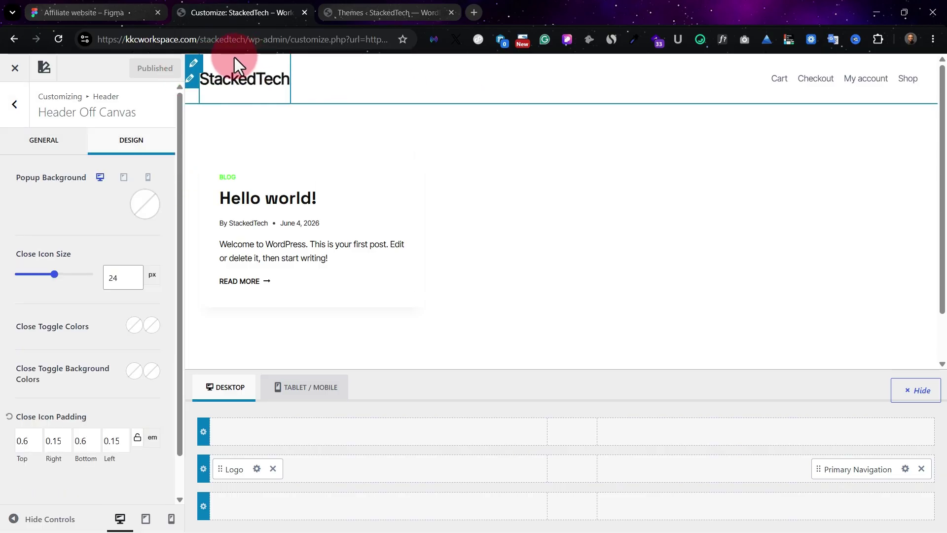
left_click(64, 144)
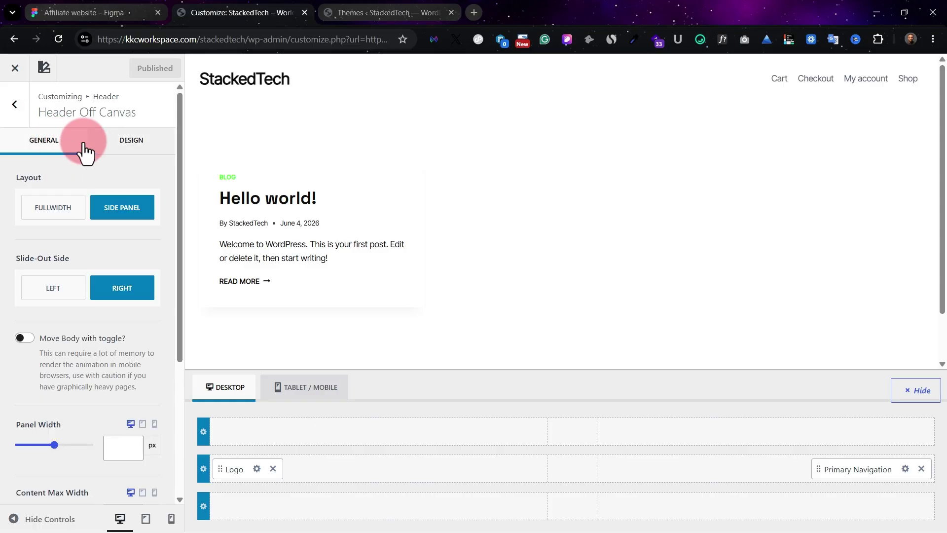
left_click(19, 107)
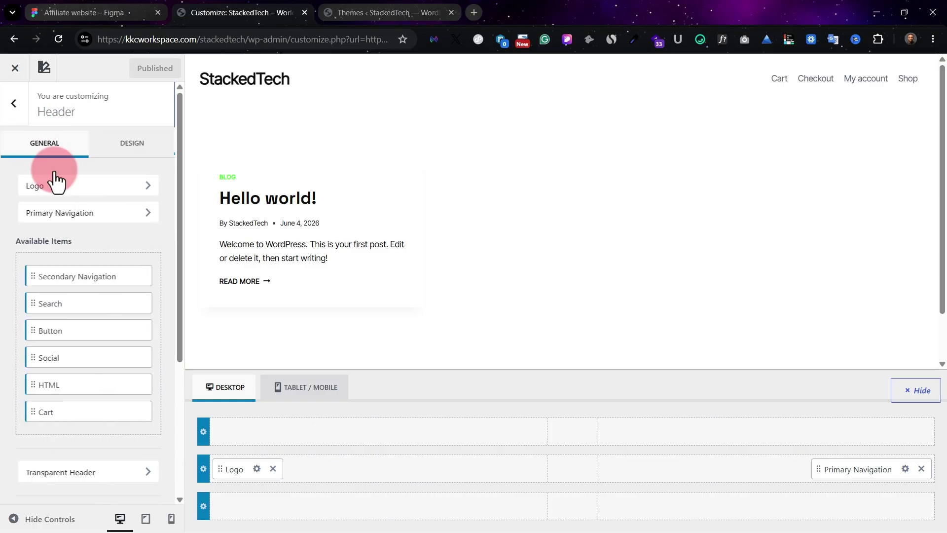
left_click(77, 195)
left_click(25, 105)
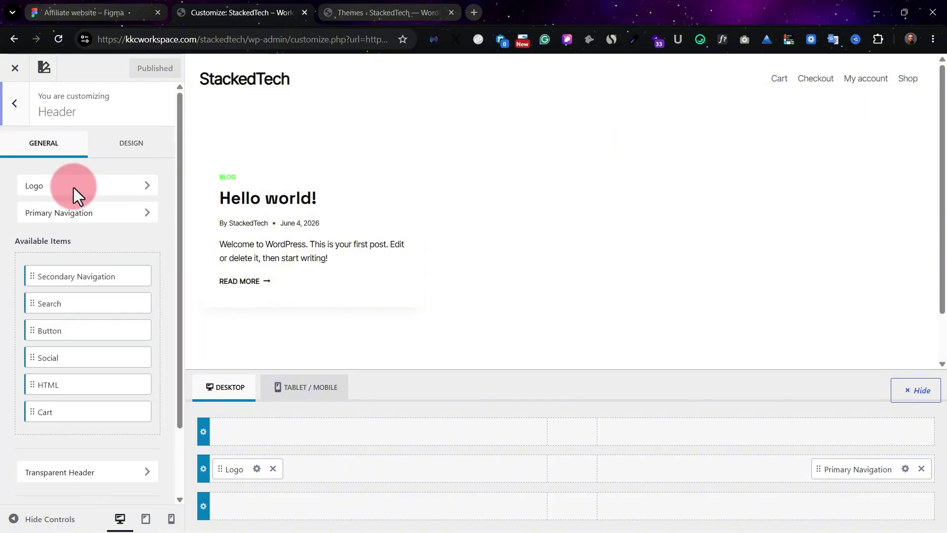
left_click(129, 150)
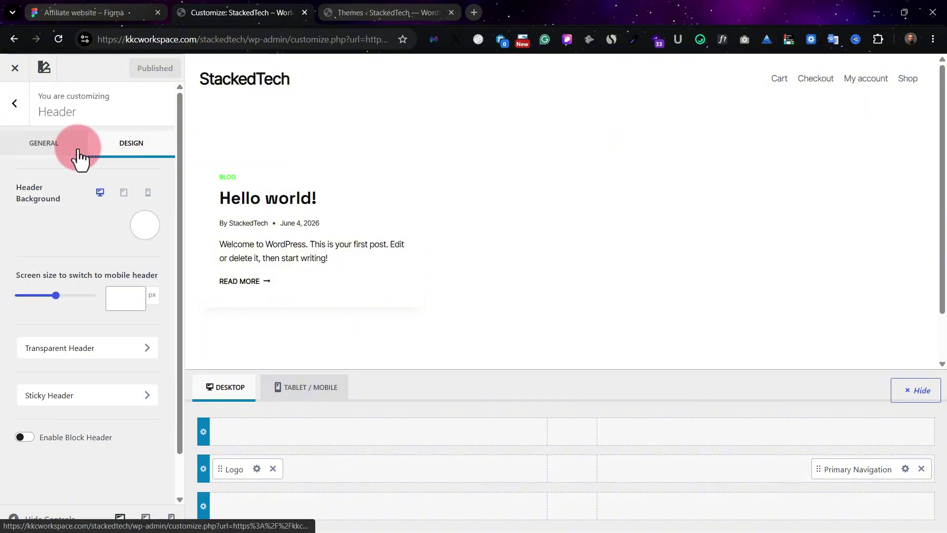
left_click(69, 151)
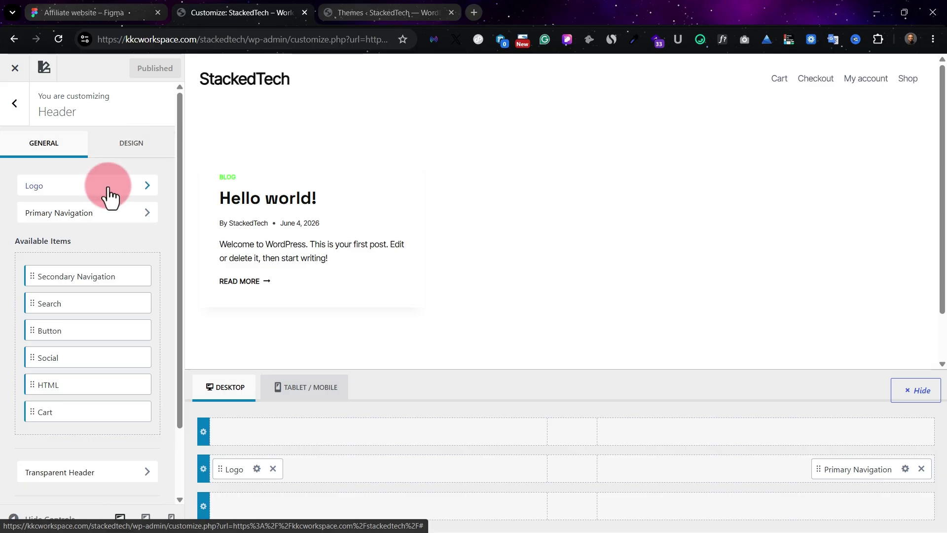
Show the header's design options, then check the Home header's fill color against the color swatches in Figma.
left_click(135, 148)
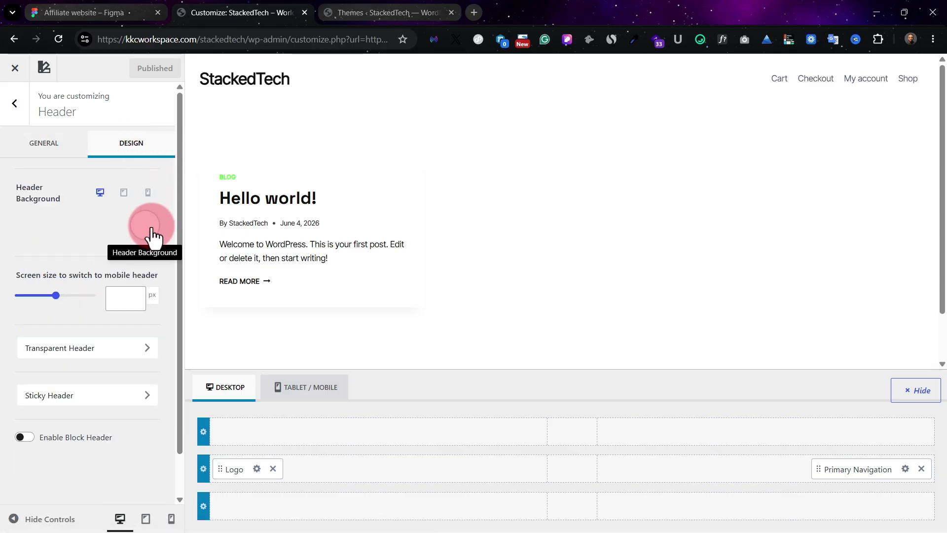
left_click(101, 12)
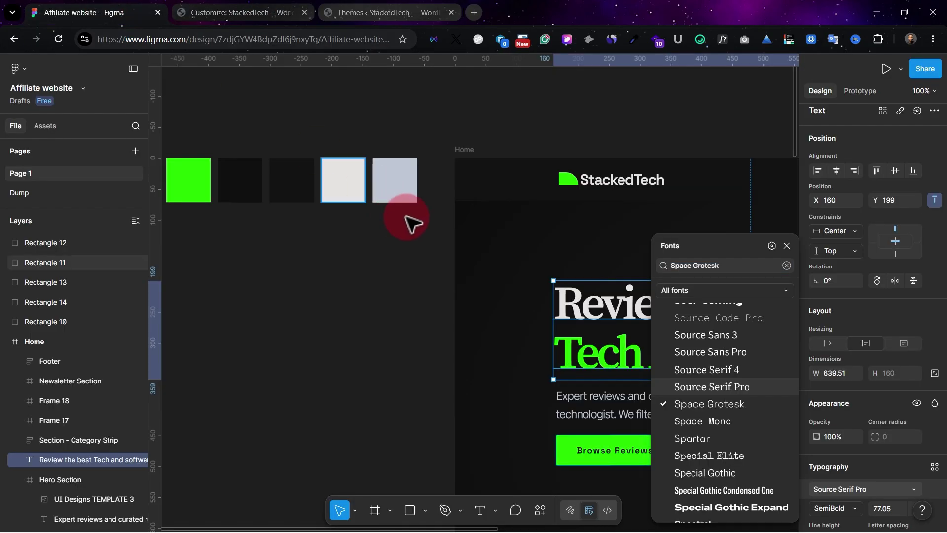
left_click(465, 180)
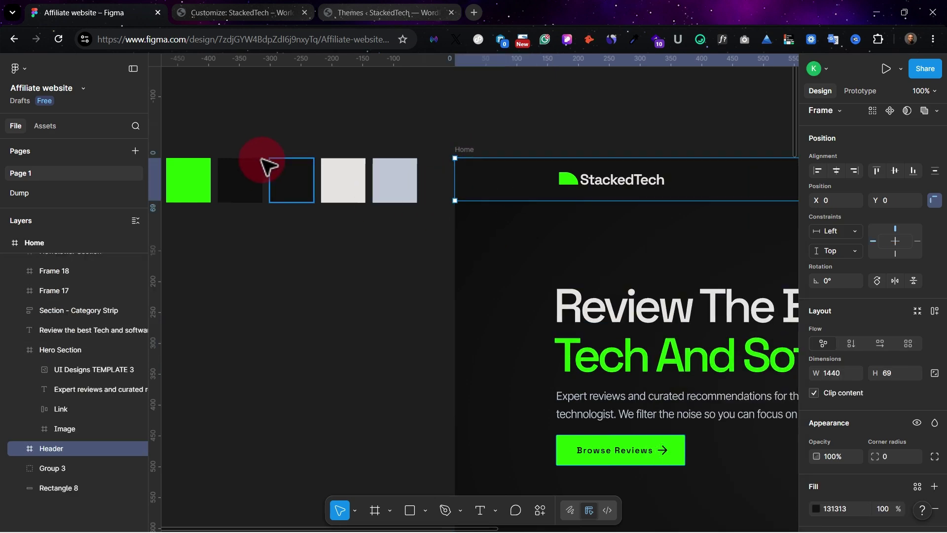
left_click(307, 180)
Back in the WordPress Customizer, set the desktop header background to the palette's third color, near-black 0F0F0F.
left_click(227, 10)
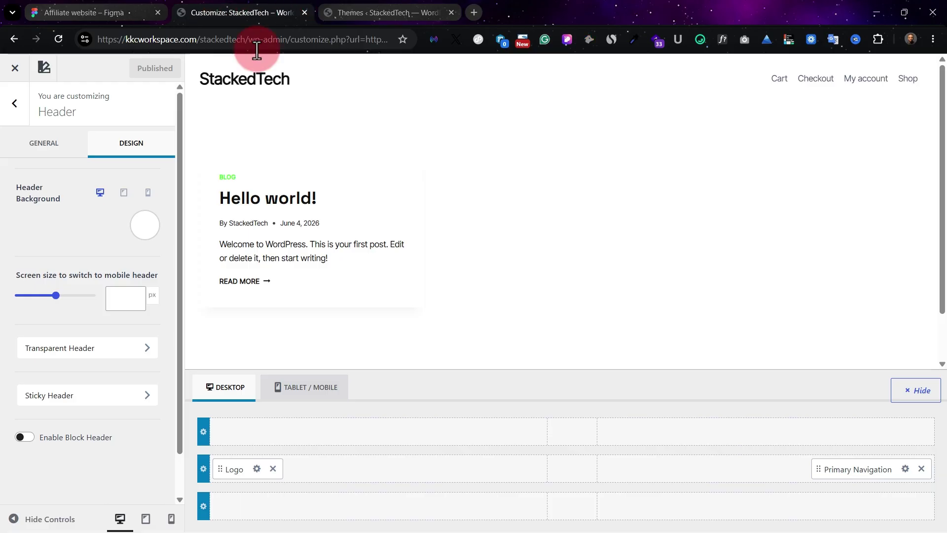
left_click(142, 228)
left_click(53, 417)
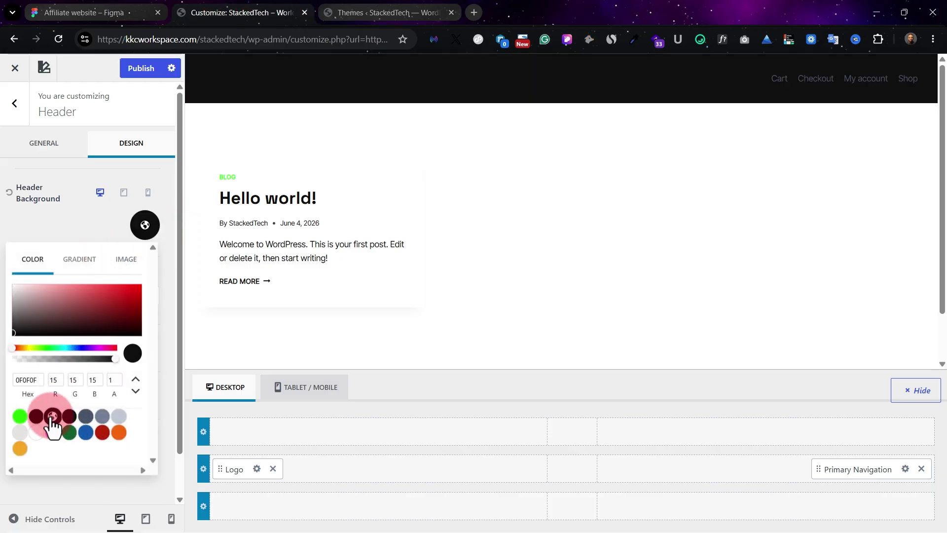
left_click(84, 223)
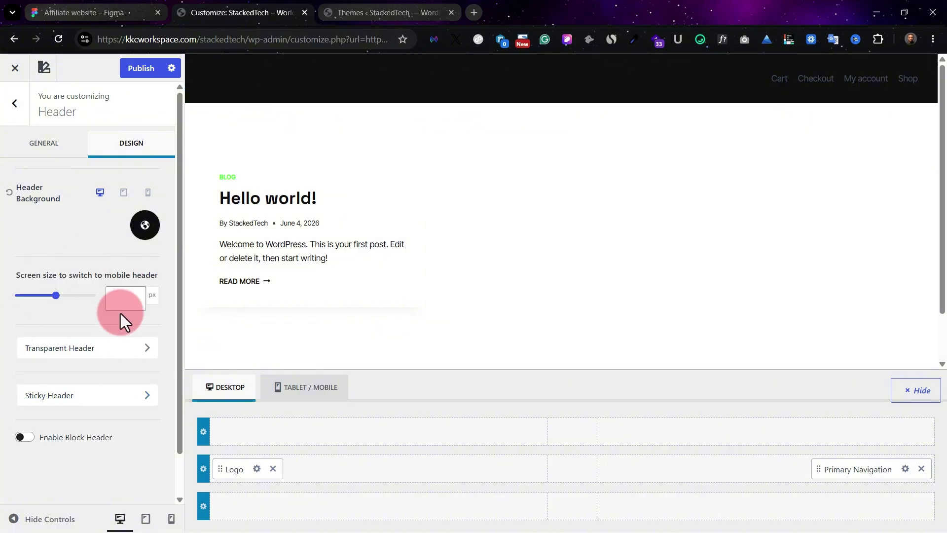
Set the header's logo layout to Logo only in Site Identity and publish the header changes.
left_click(59, 144)
left_click(91, 190)
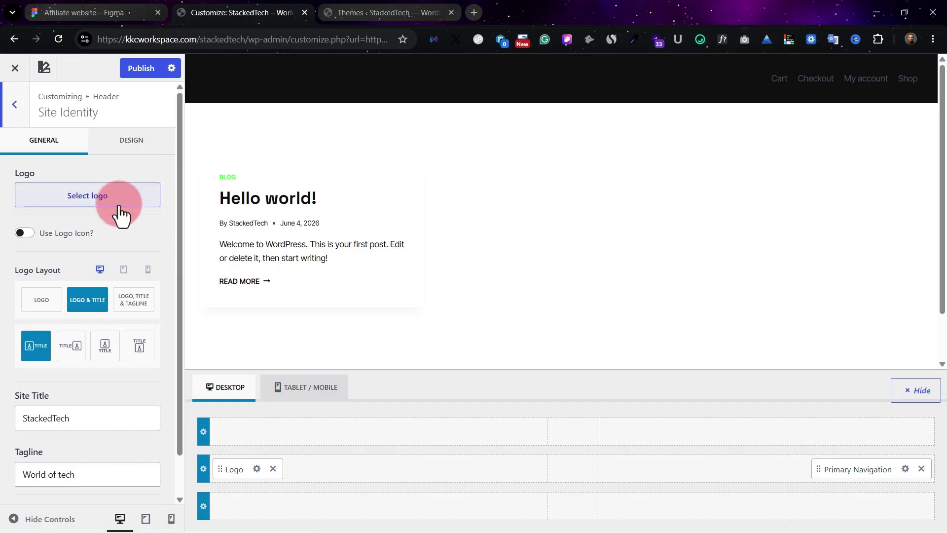
left_click(50, 304)
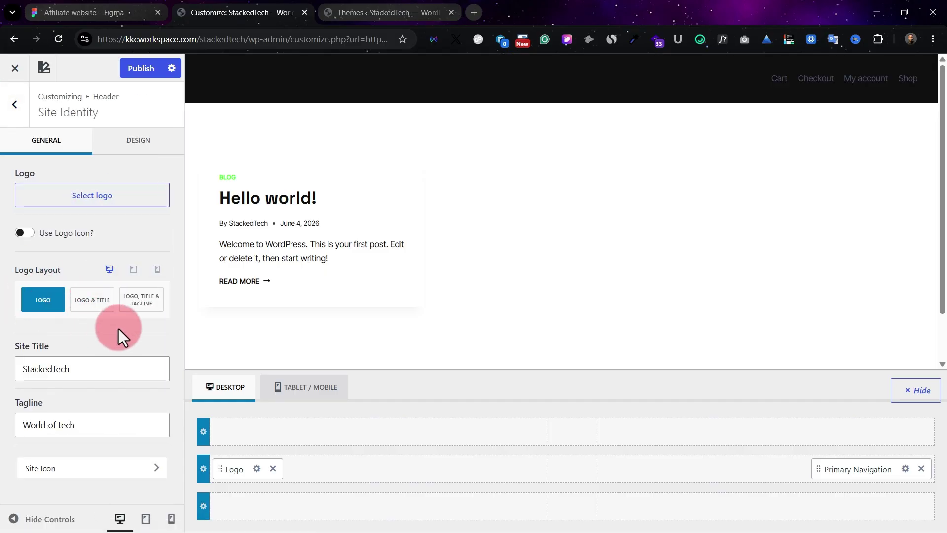
left_click(138, 69)
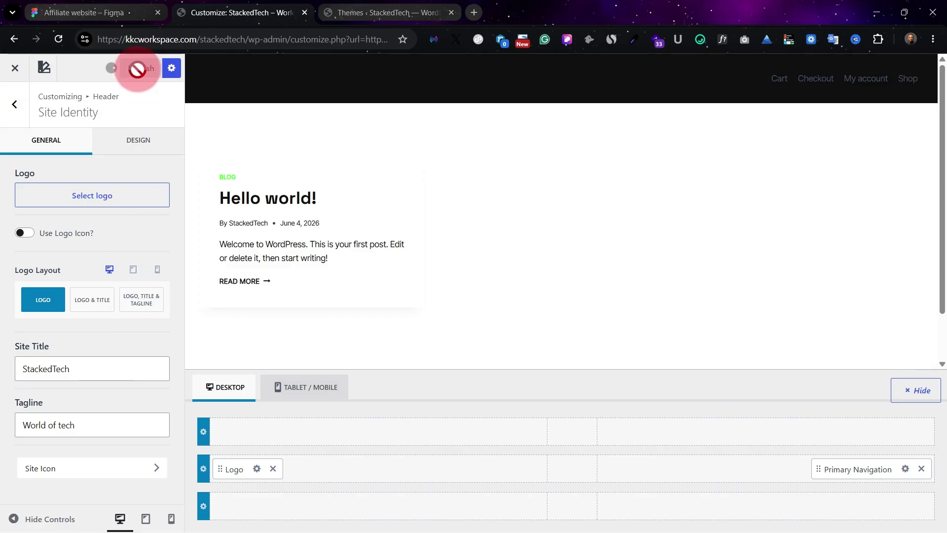
In Figma, export the StackedTech logo group from the Home header as a 1x PNG.
left_click(100, 12)
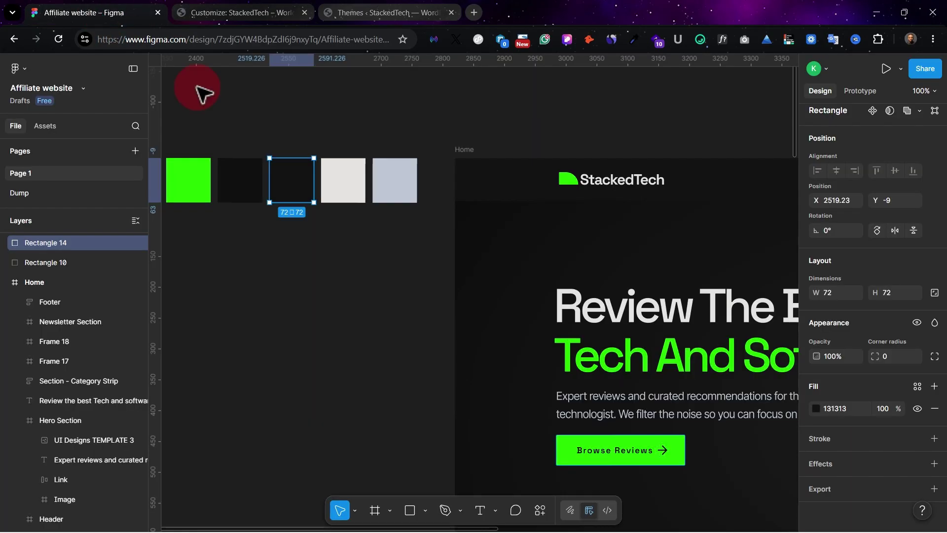
left_click(585, 187)
left_click(575, 193)
scroll(934, 444, "down", 2)
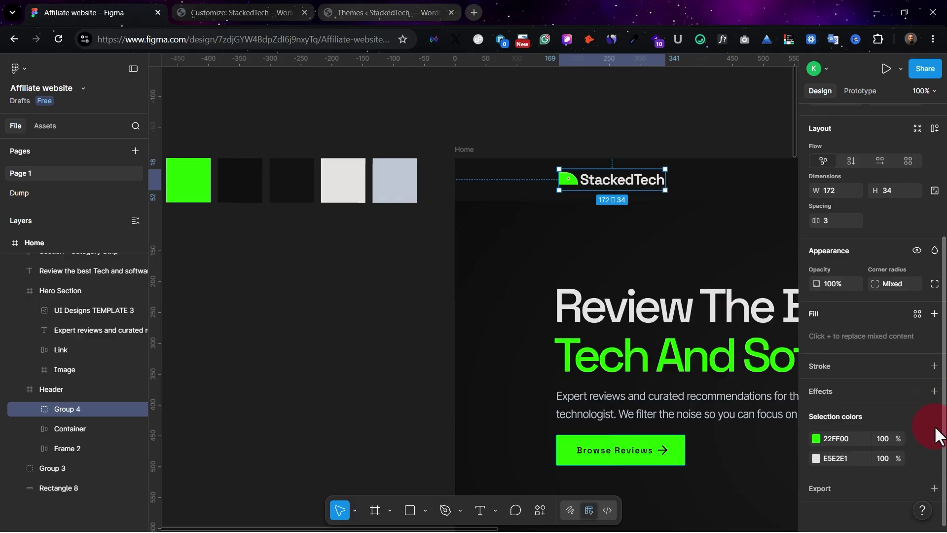
left_click(934, 488)
scroll(882, 451, "down", 2)
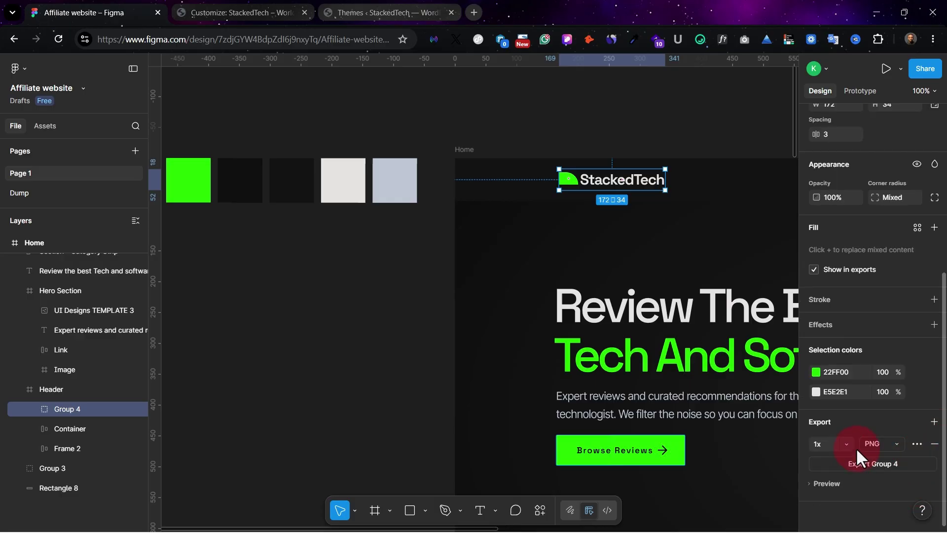
left_click(878, 462)
Back in the WordPress Customizer, upload Group 4 (1).png as the header logo and publish it.
left_click(190, 10)
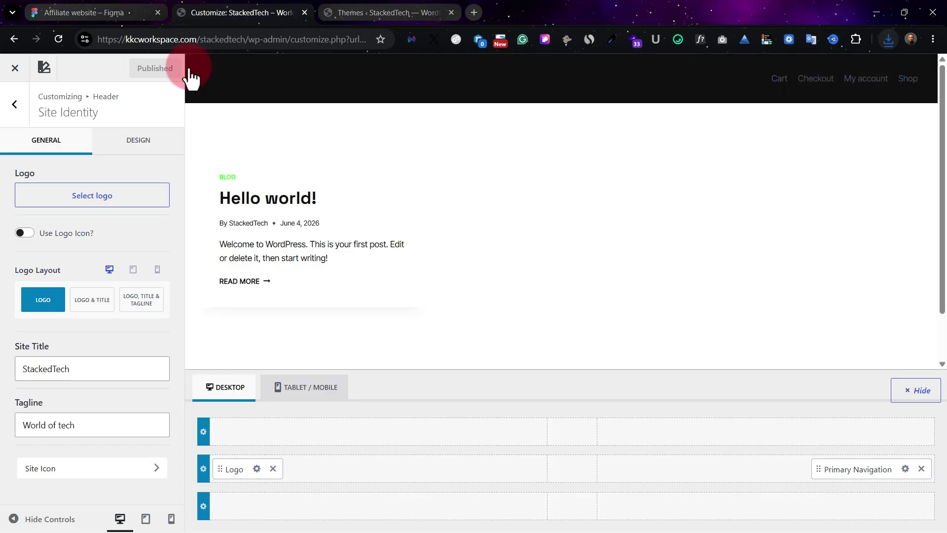
left_click(90, 202)
left_click(509, 303)
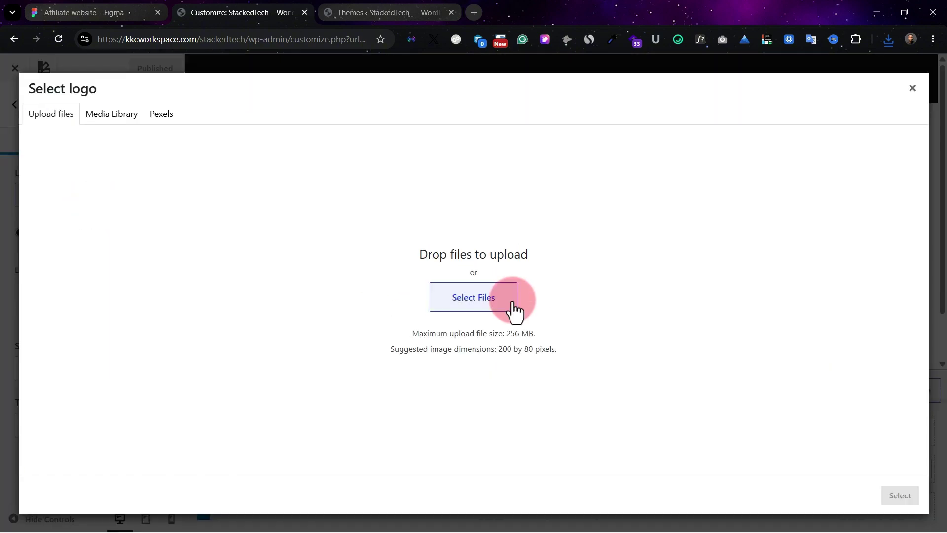
left_click(751, 454)
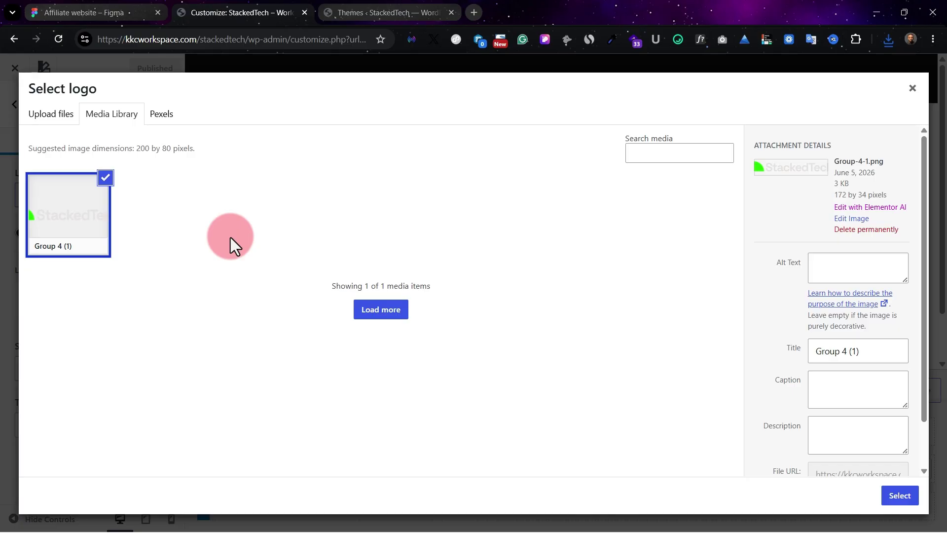
left_click(901, 498)
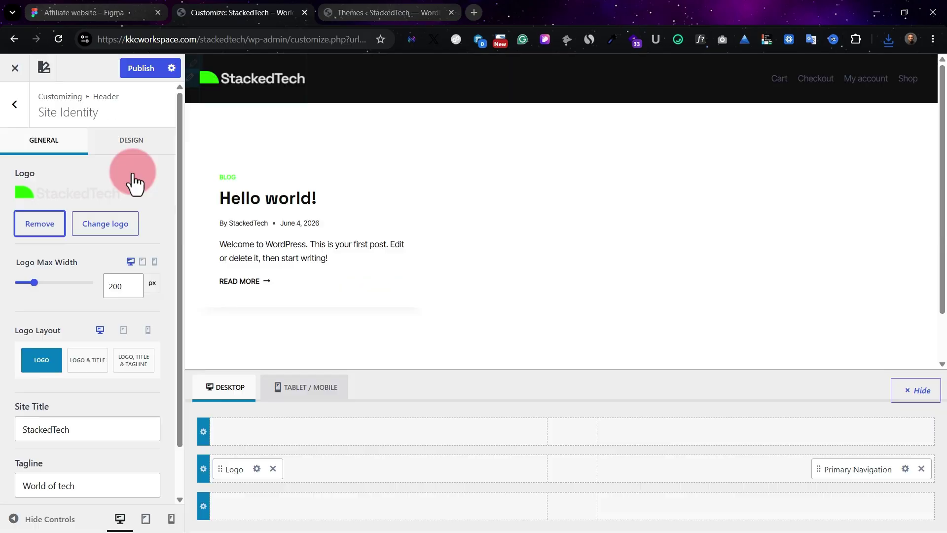
left_click(134, 70)
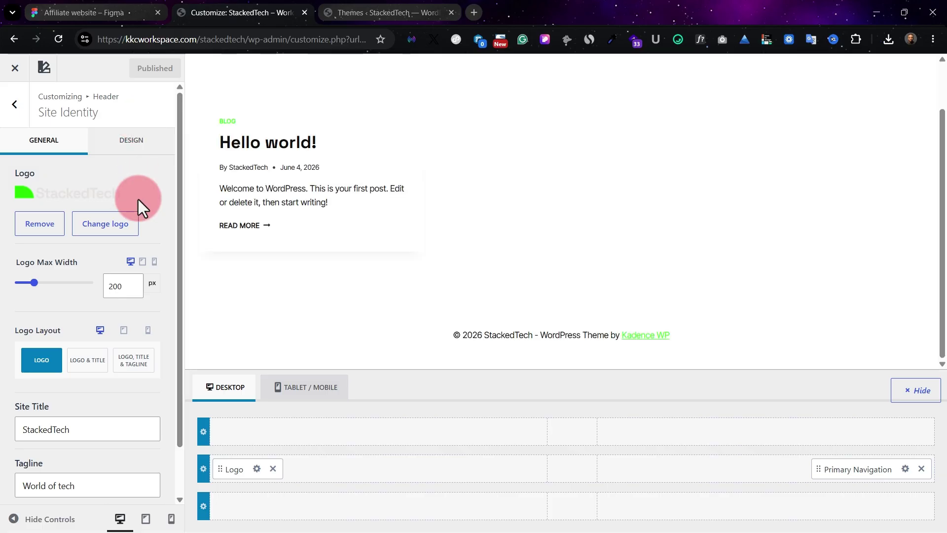
Open the Site Icon settings, then switch to Figma and export a separate copy of the green logo mark as a 1x PNG.
scroll(108, 377, "down", 1)
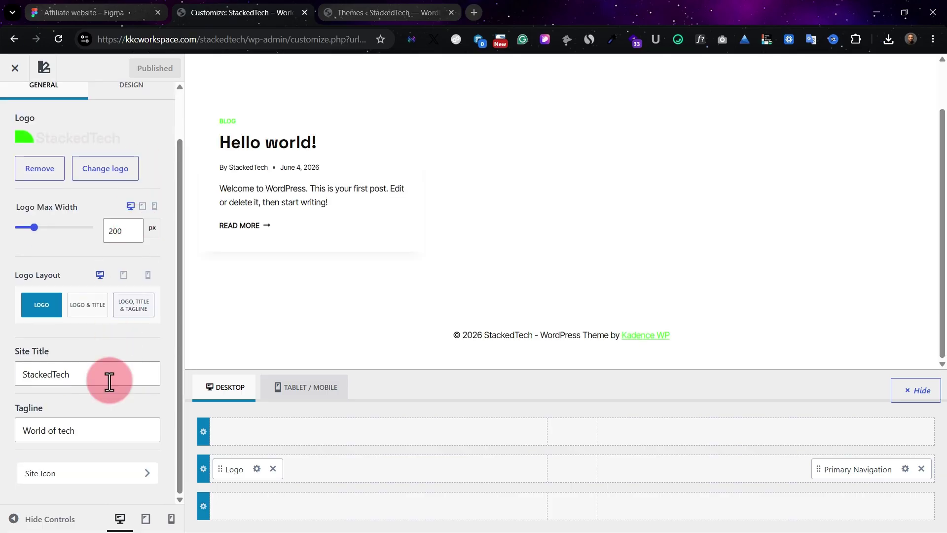
left_click(119, 488)
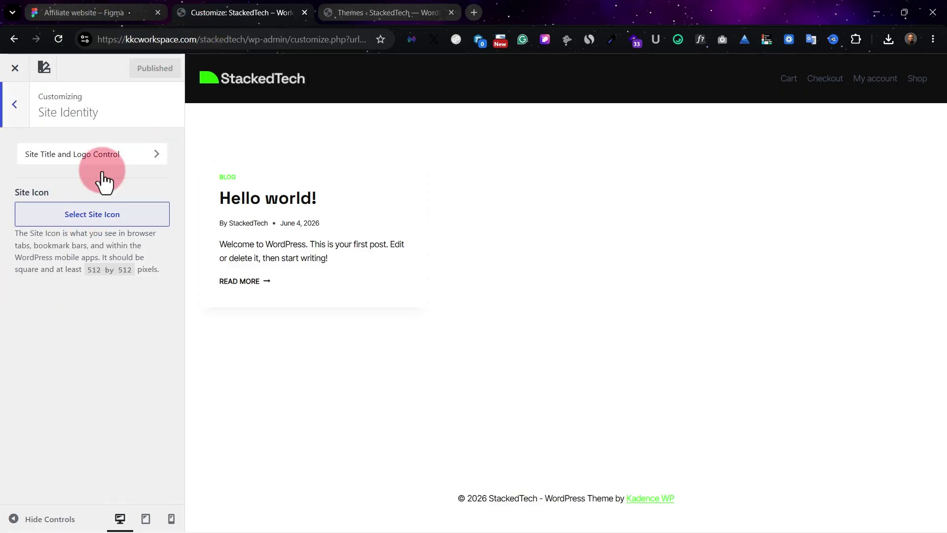
left_click(76, 9)
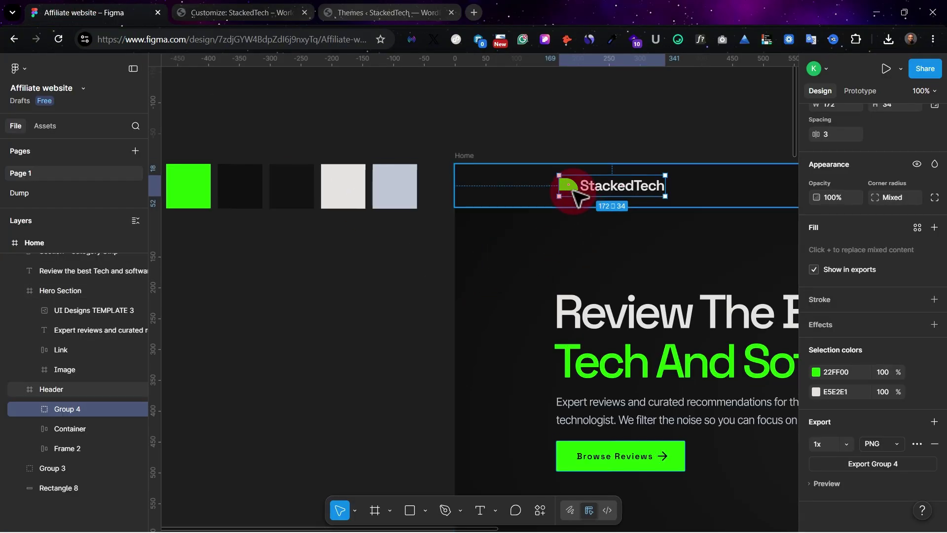
left_click_drag(570, 187, 525, 123)
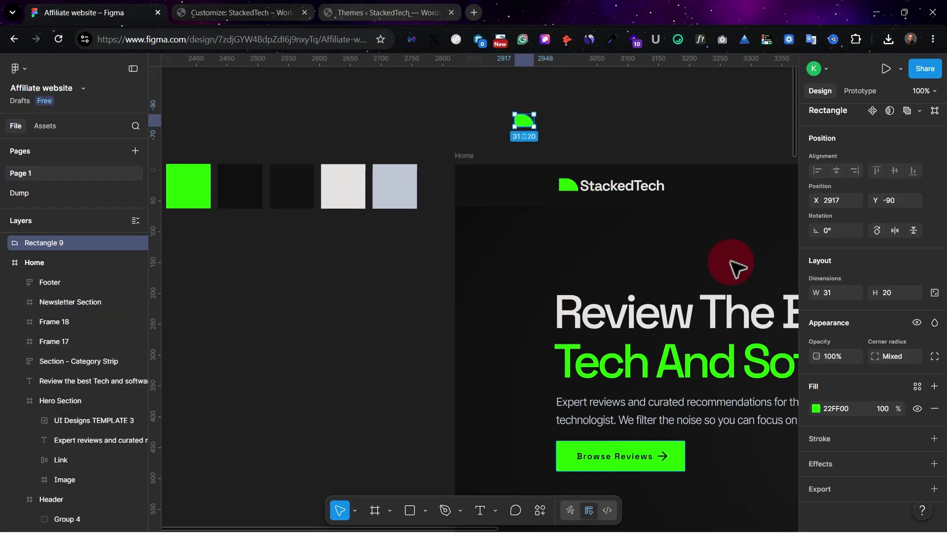
scroll(846, 461, "down", 2)
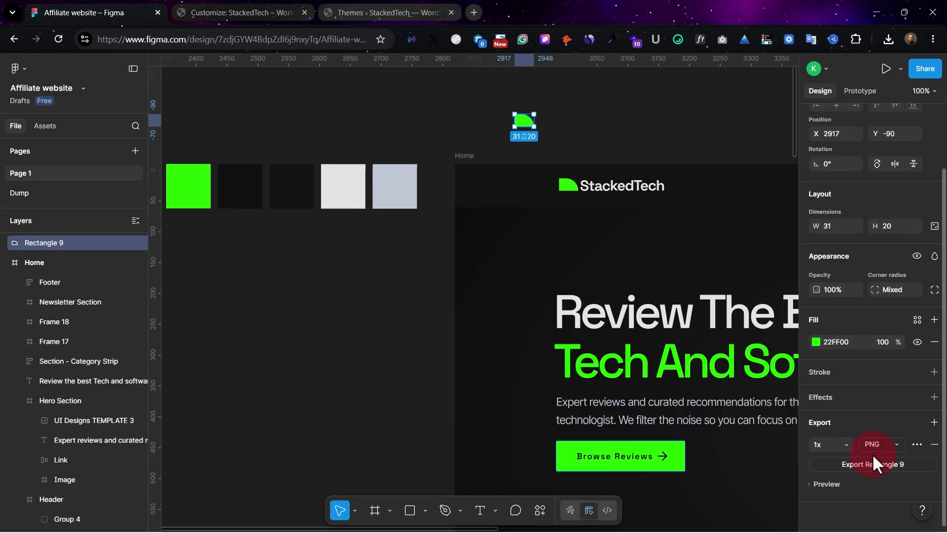
left_click(874, 462)
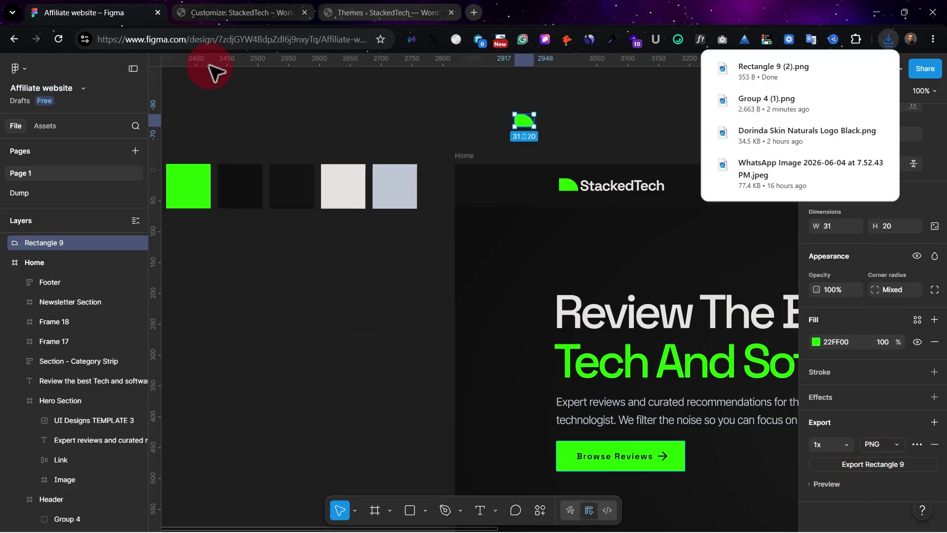
Back in the WordPress Customizer, upload Rectangle 9 (2).png as the site icon and publish the change.
left_click(214, 14)
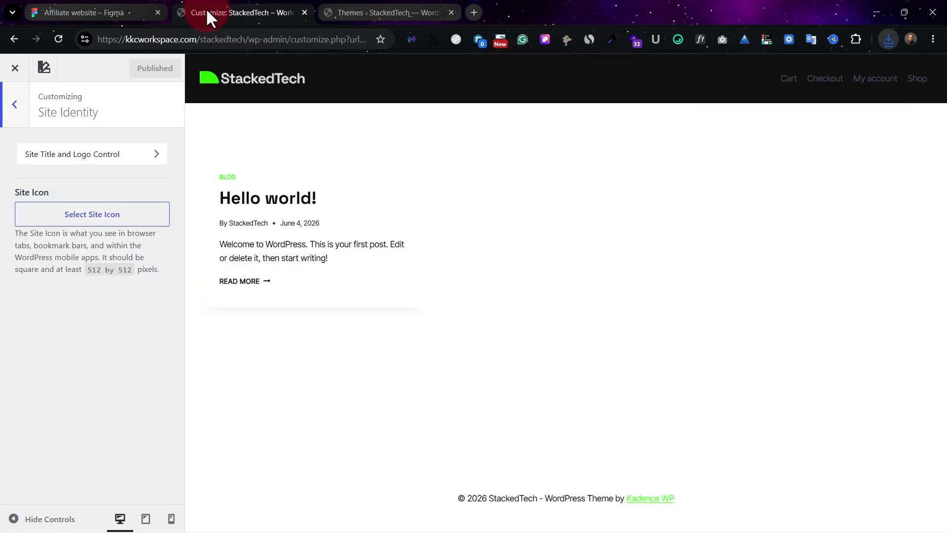
left_click(137, 219)
left_click(34, 123)
left_click(456, 302)
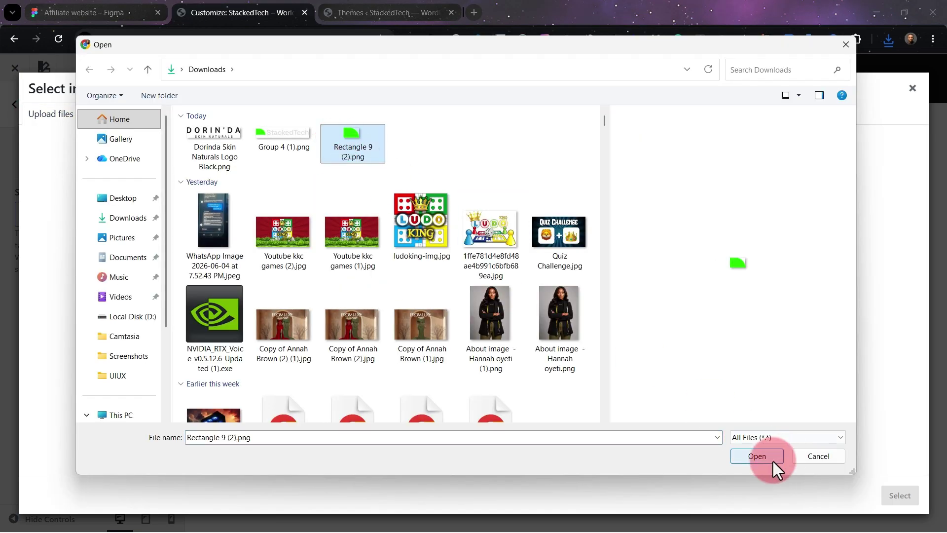
left_click(757, 456)
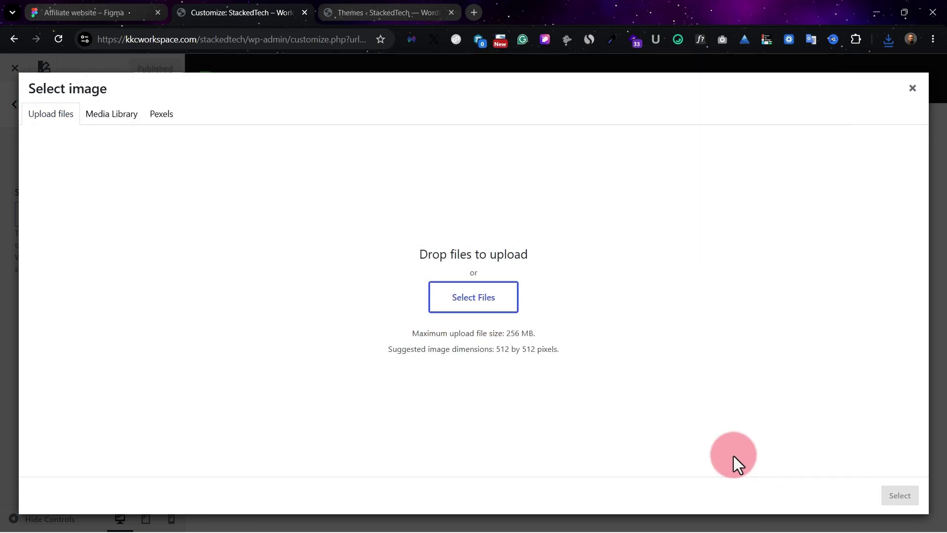
left_click(899, 495)
left_click(819, 494)
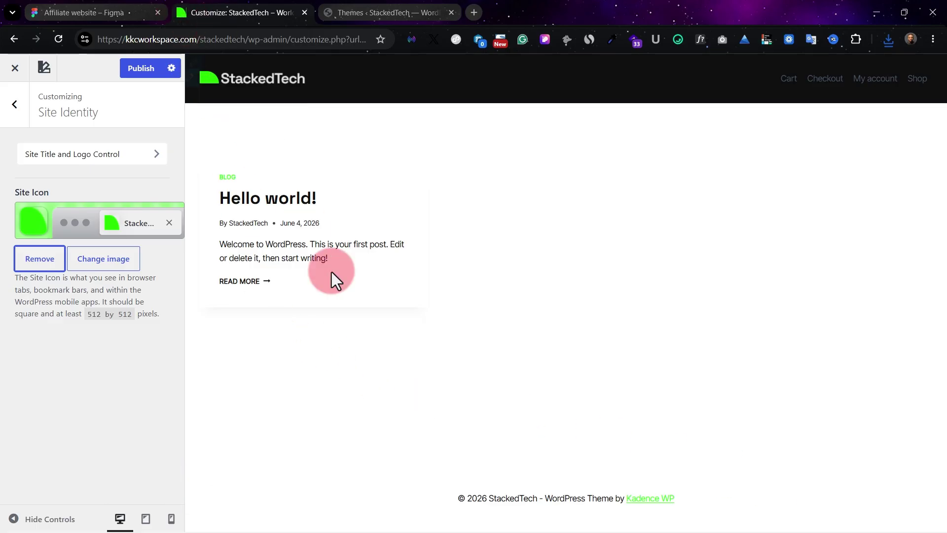
left_click(131, 70)
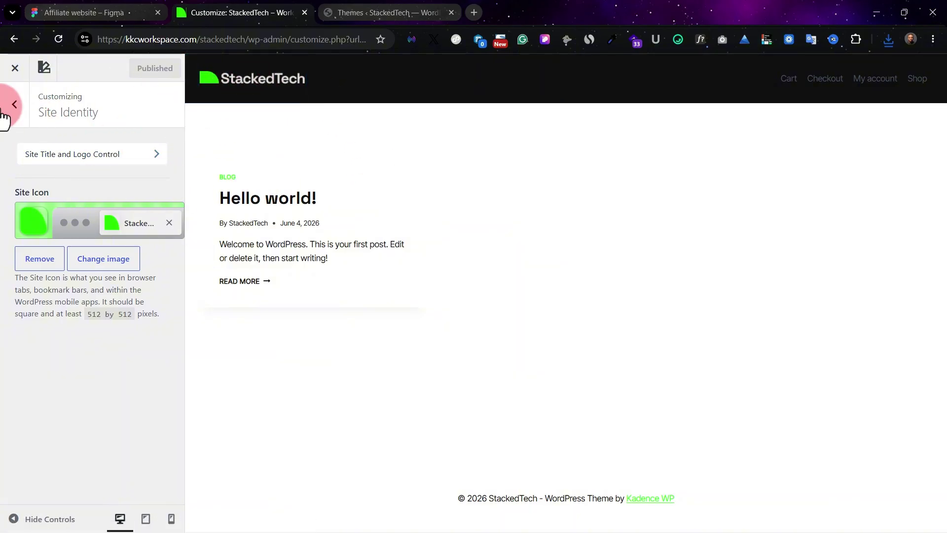
Return to the Header settings and look through the header's design options.
left_click(17, 105)
left_click(15, 106)
left_click(77, 269)
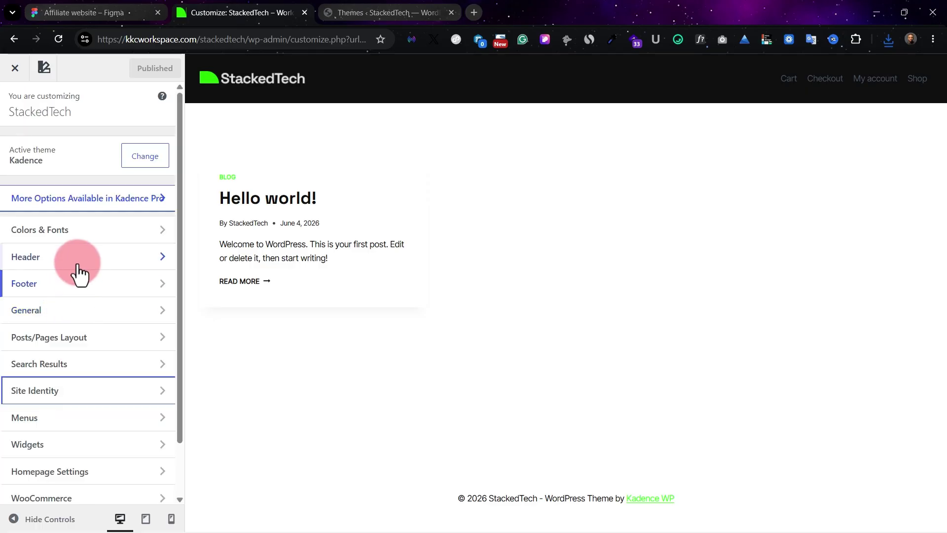
left_click(134, 151)
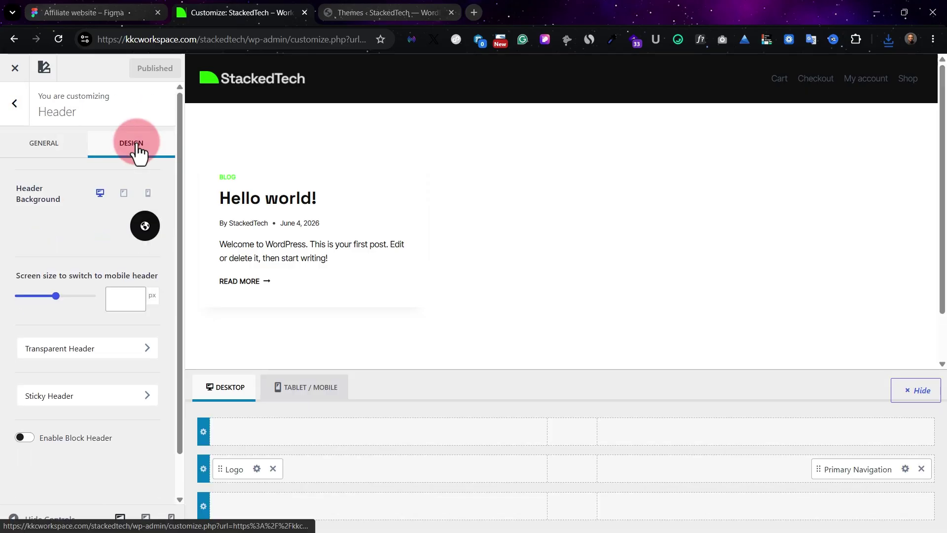
left_click(124, 283)
scroll(86, 456, "down", 1)
scroll(74, 321, "up", 1)
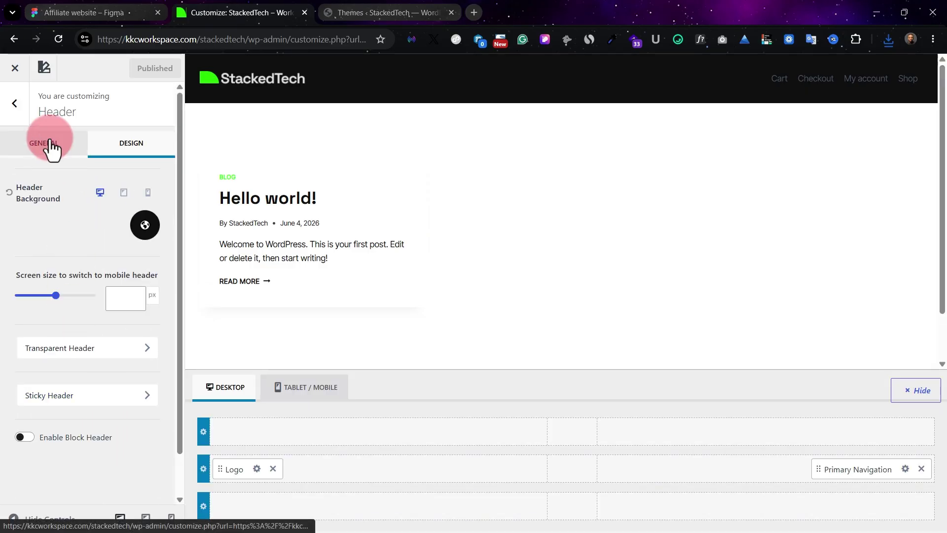
In the header's logo settings, set the desktop Logo Max Width to 150 px and publish.
left_click(52, 145)
left_click(105, 190)
left_click(138, 145)
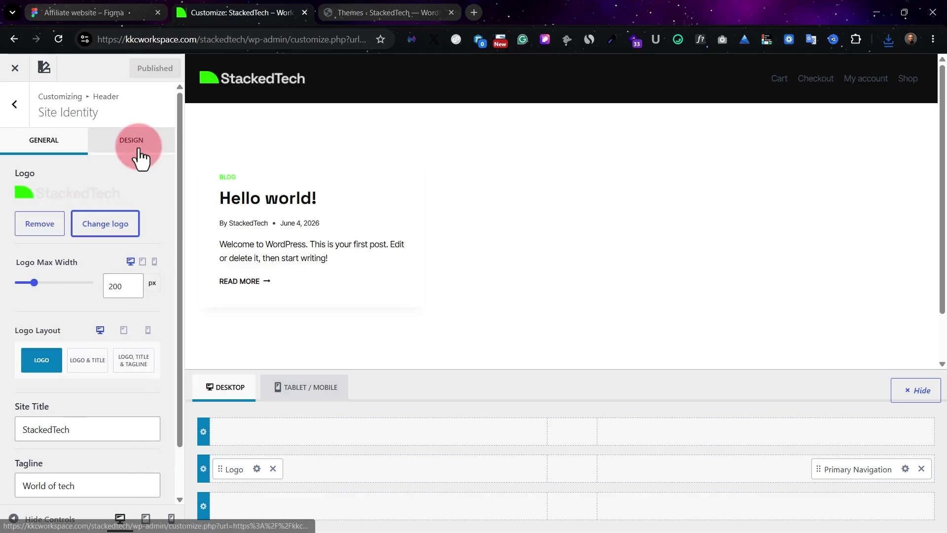
left_click(65, 147)
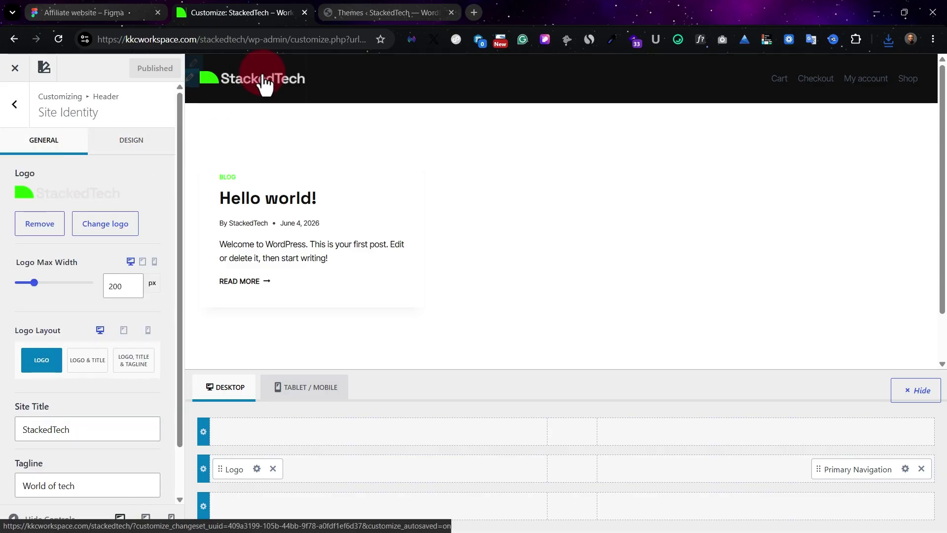
left_click(25, 272)
left_click_drag(129, 288, 89, 296)
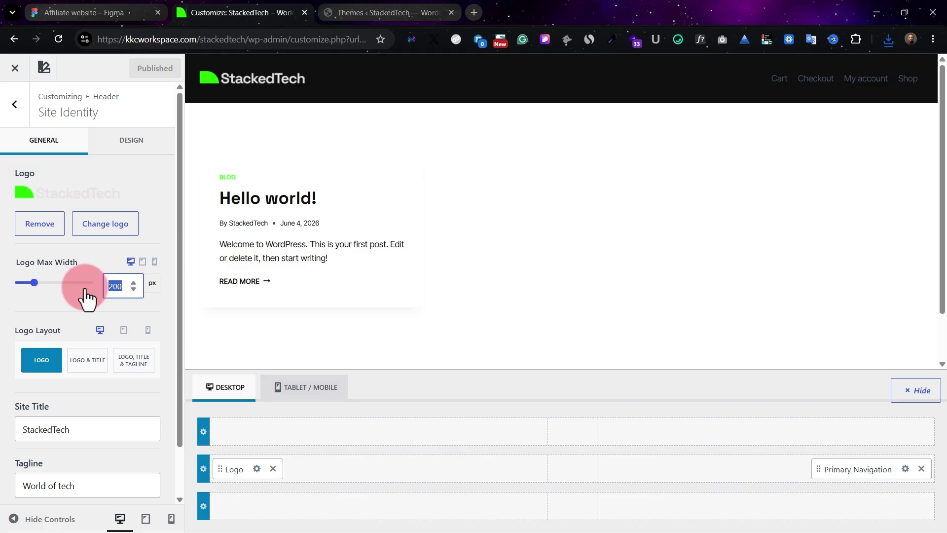
type("150")
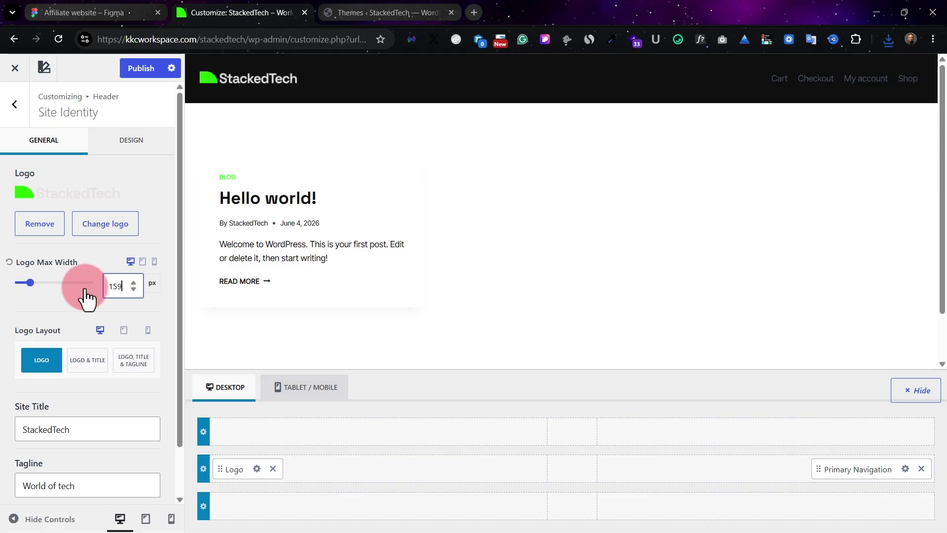
left_click(92, 230)
left_click(138, 80)
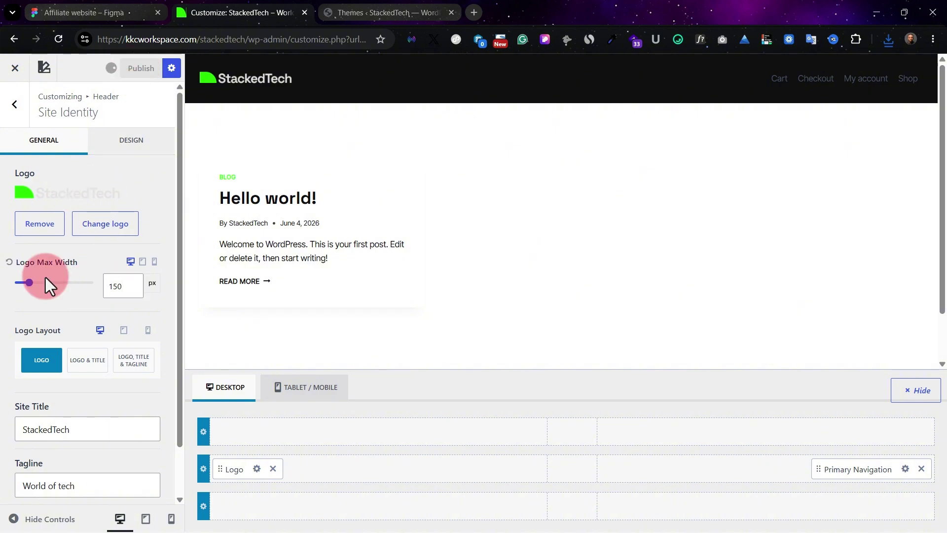
Preview the header's logo and menu at tablet and mobile sizes, then return to the desktop preview.
left_click(148, 518)
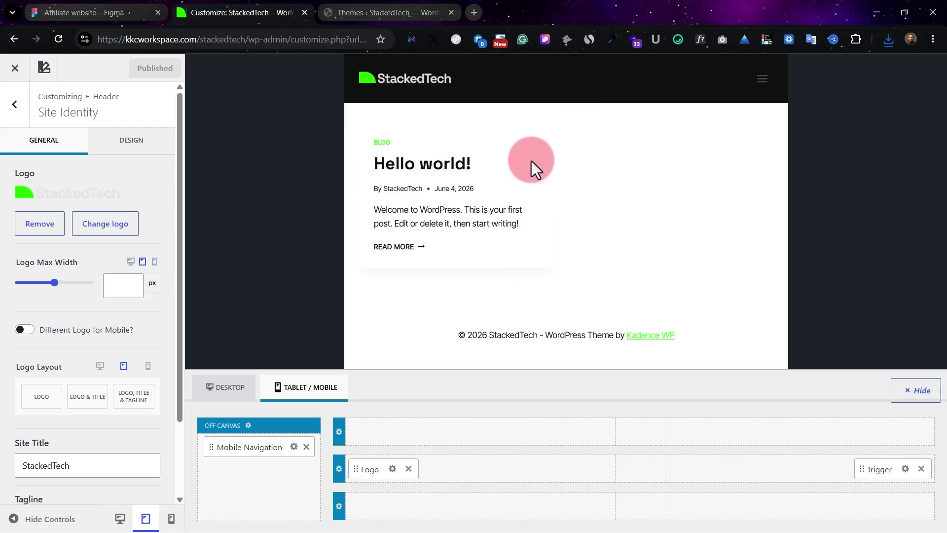
left_click(171, 518)
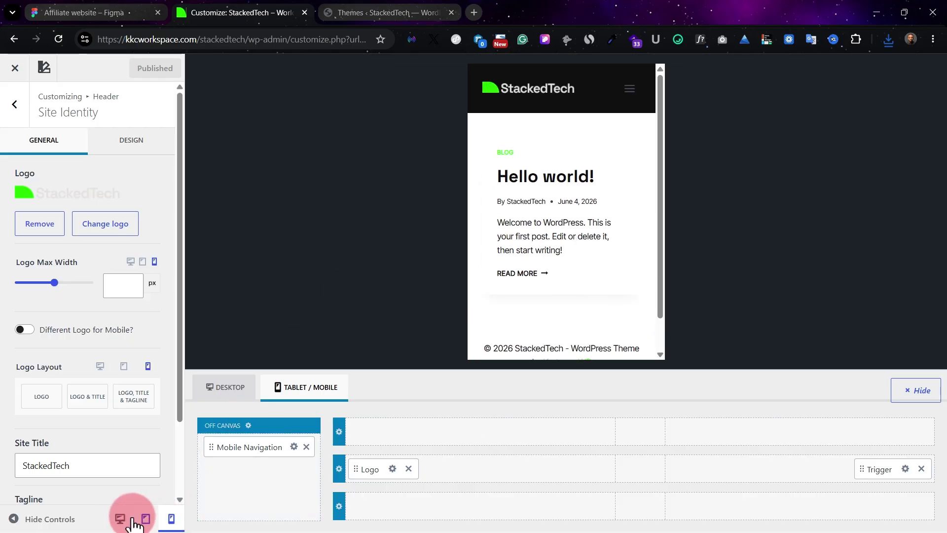
left_click(120, 518)
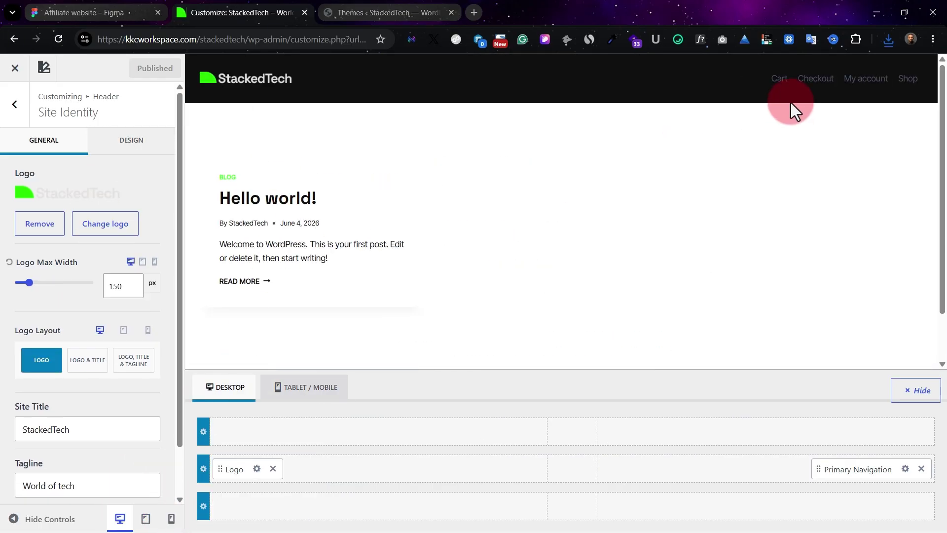
left_click(171, 519)
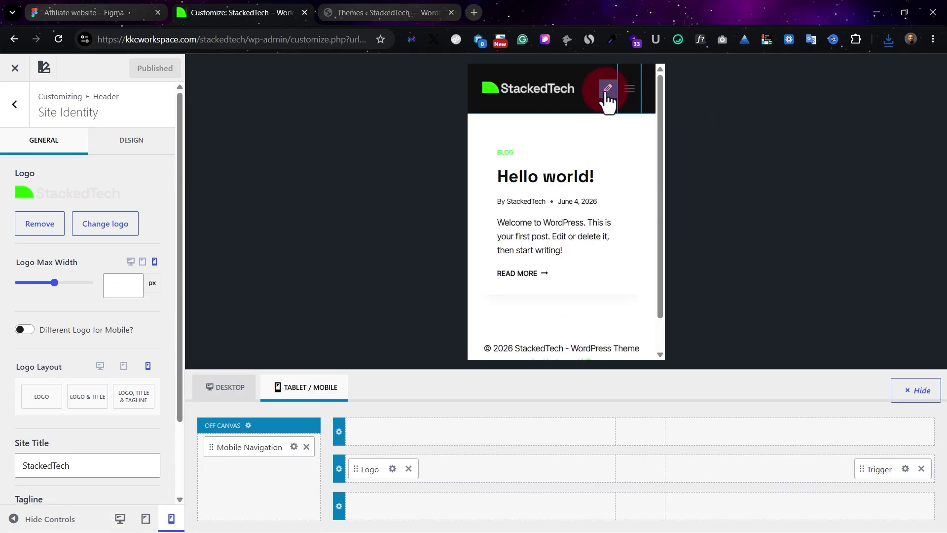
left_click(120, 519)
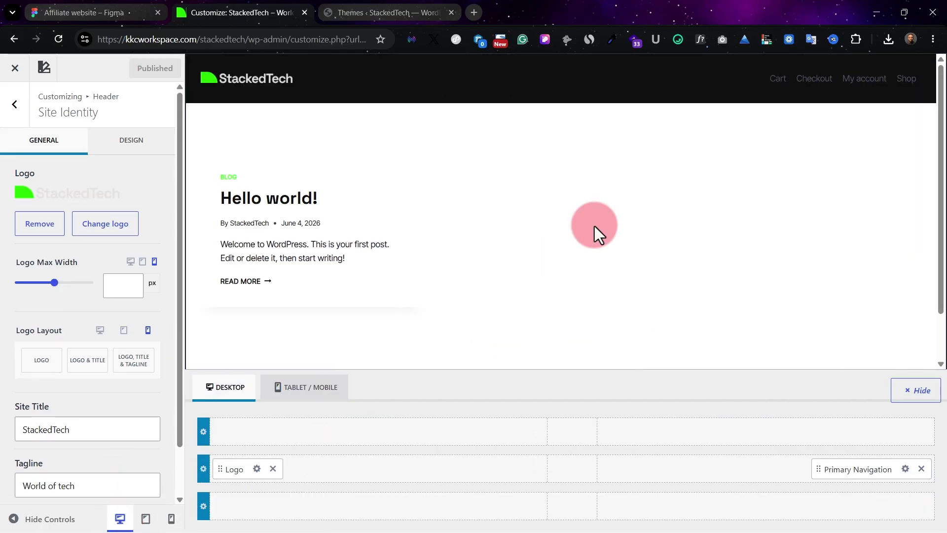
Leave the header settings and set the Content Max Width to 1440 px in the General layout settings.
left_click(15, 104)
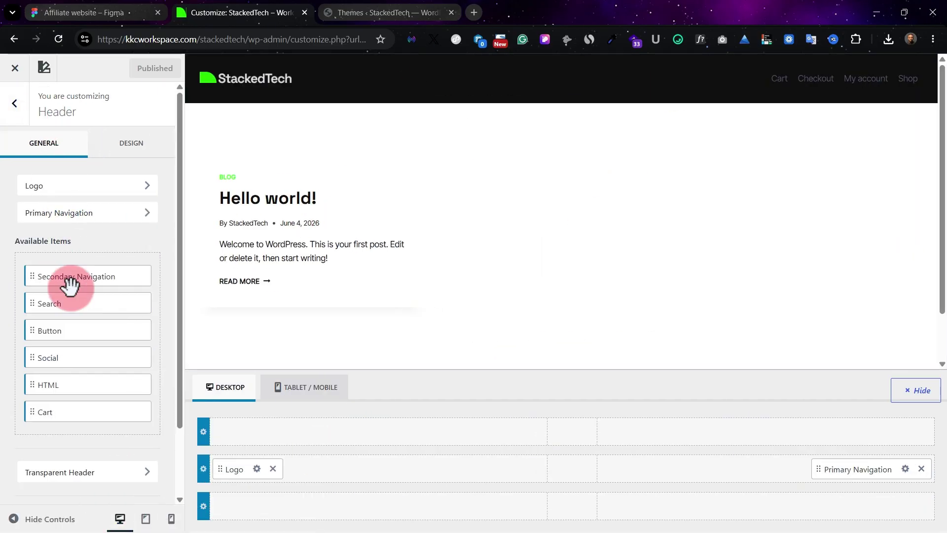
scroll(102, 474, "down", 2)
scroll(108, 444, "down", 1)
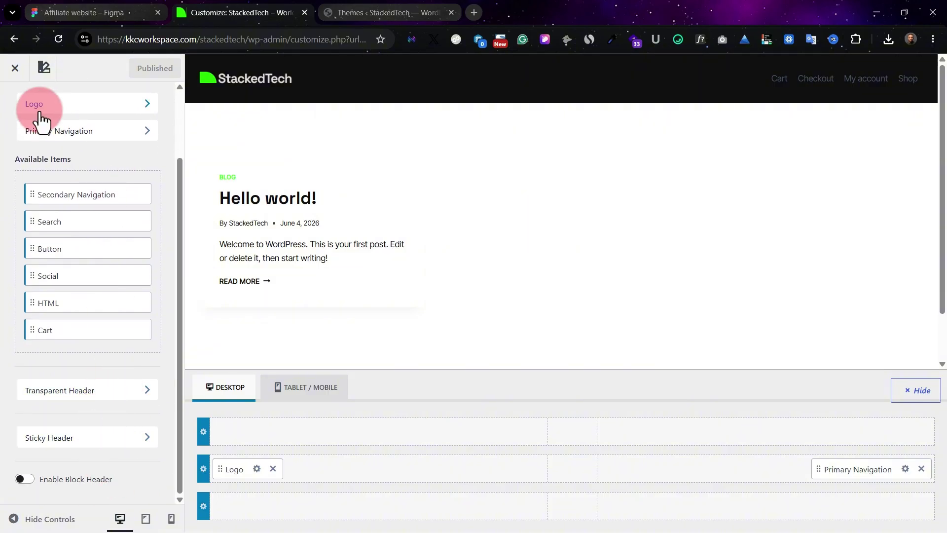
scroll(38, 118, "up", 3)
left_click(16, 108)
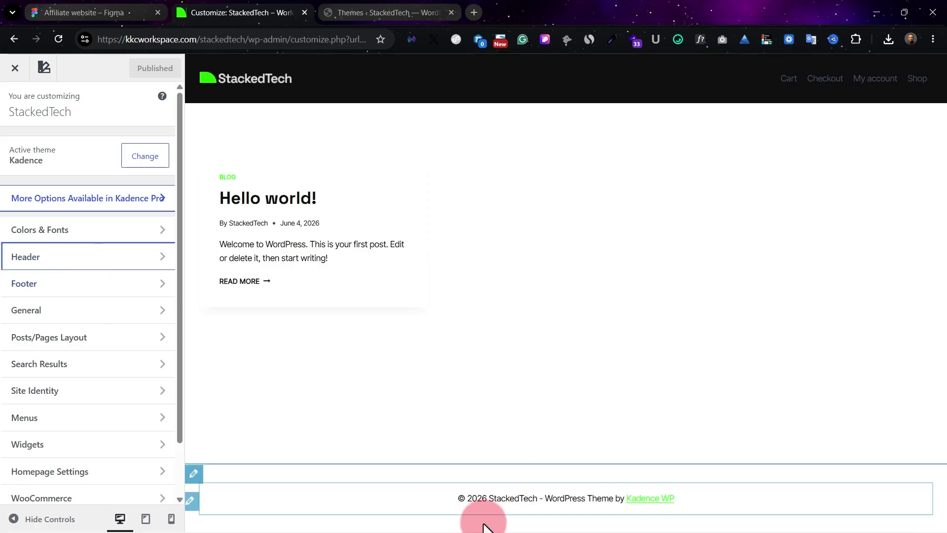
left_click(82, 313)
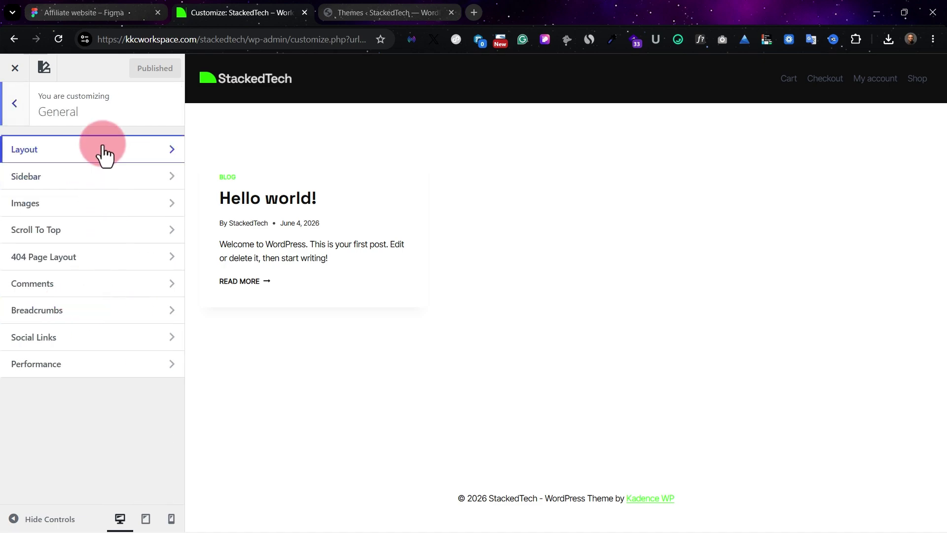
left_click(103, 154)
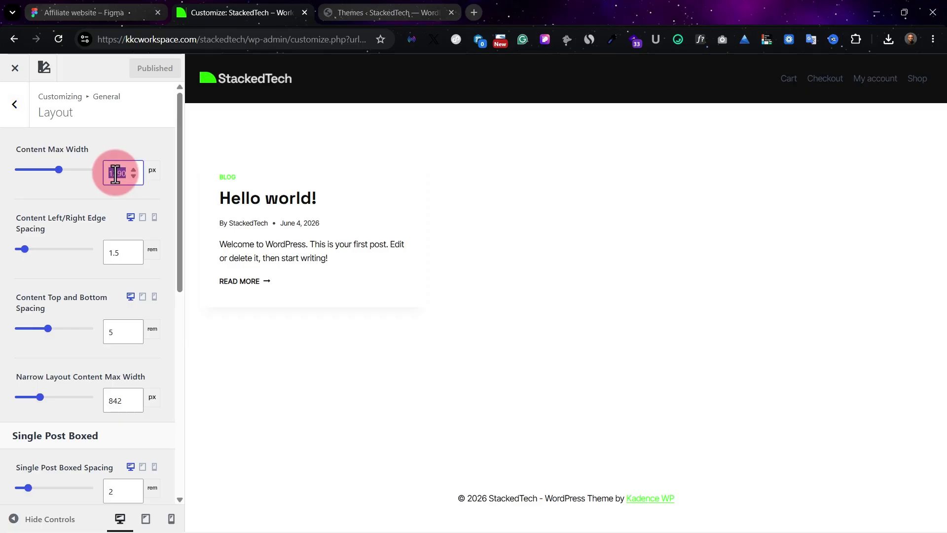
type("1")
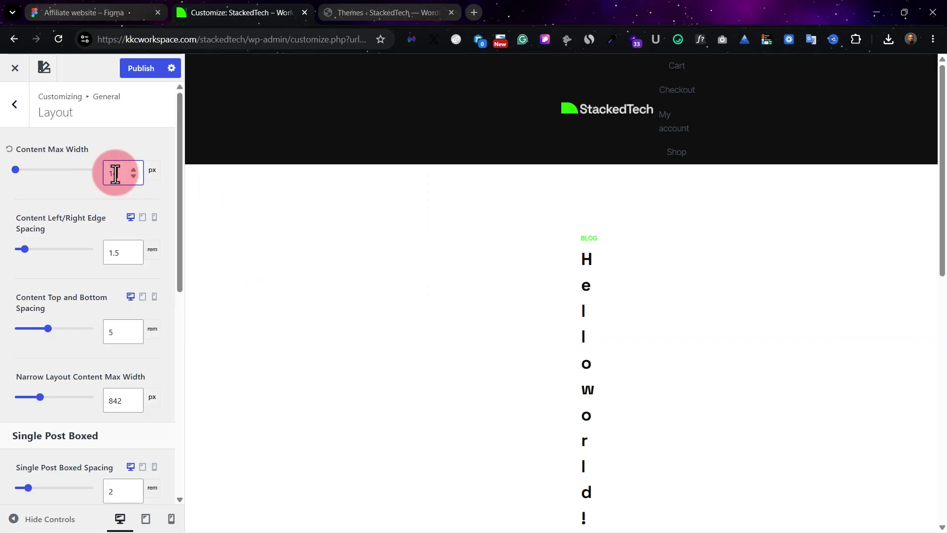
type("140")
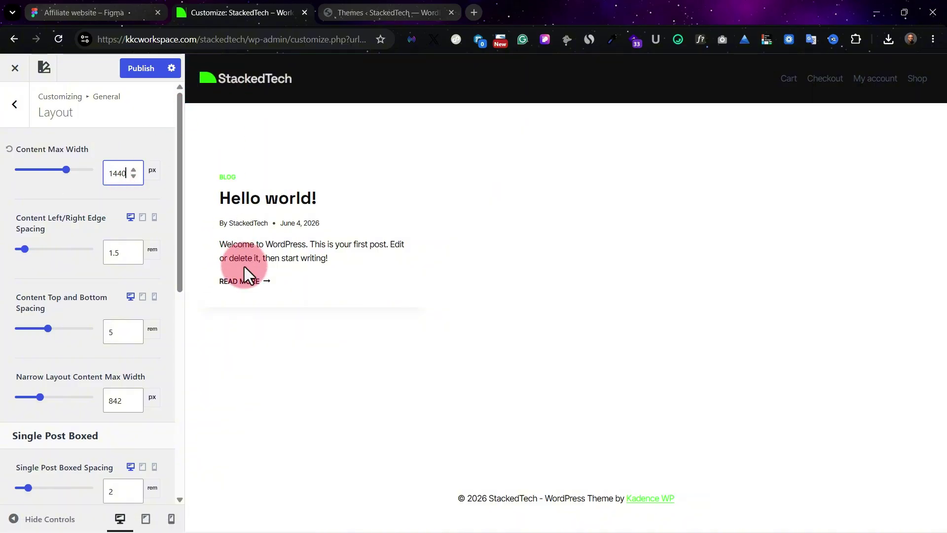
left_click(96, 195)
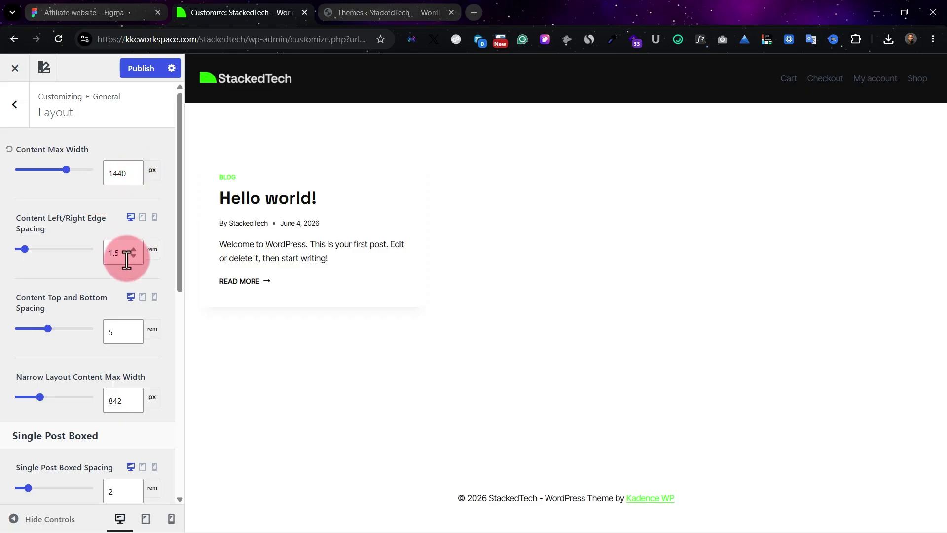
Look through the remaining General layout options and the Social Links settings, then return to the main Customizer list.
scroll(93, 334, "down", 1)
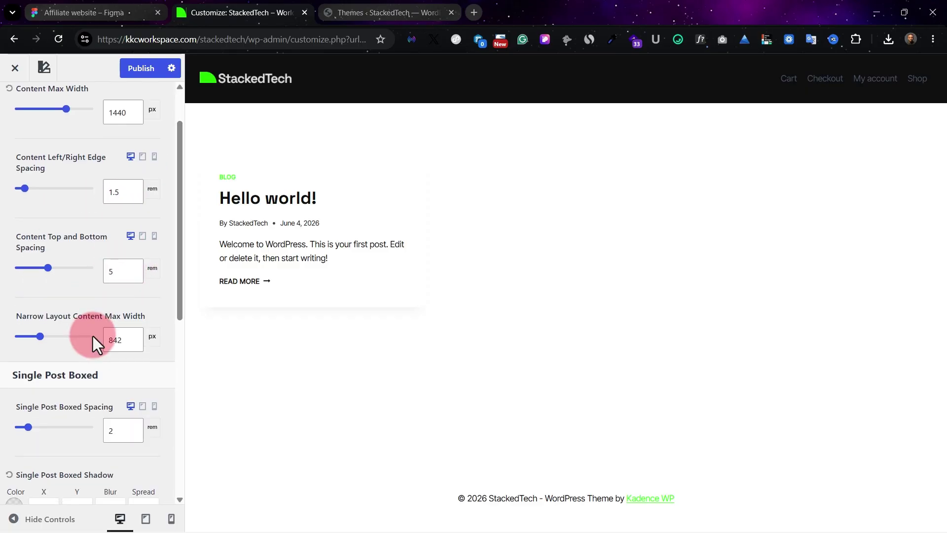
scroll(92, 257, "up", 1)
left_click(29, 110)
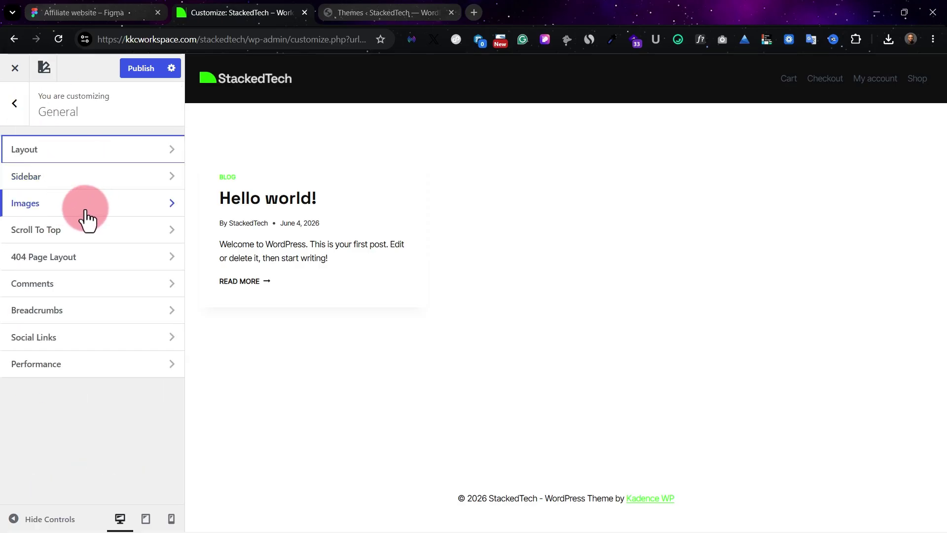
left_click(108, 344)
scroll(68, 259, "down", 3)
scroll(127, 244, "up", 4)
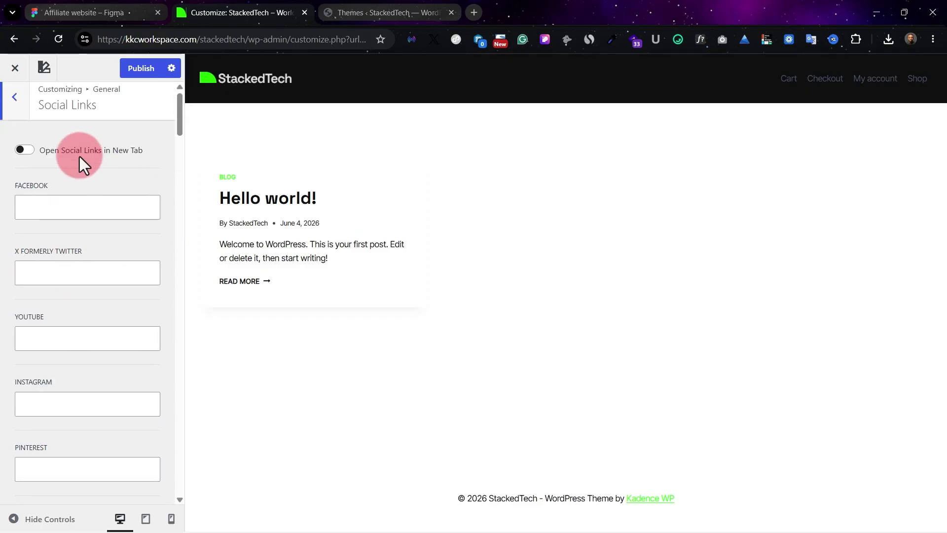
left_click(26, 113)
left_click(20, 106)
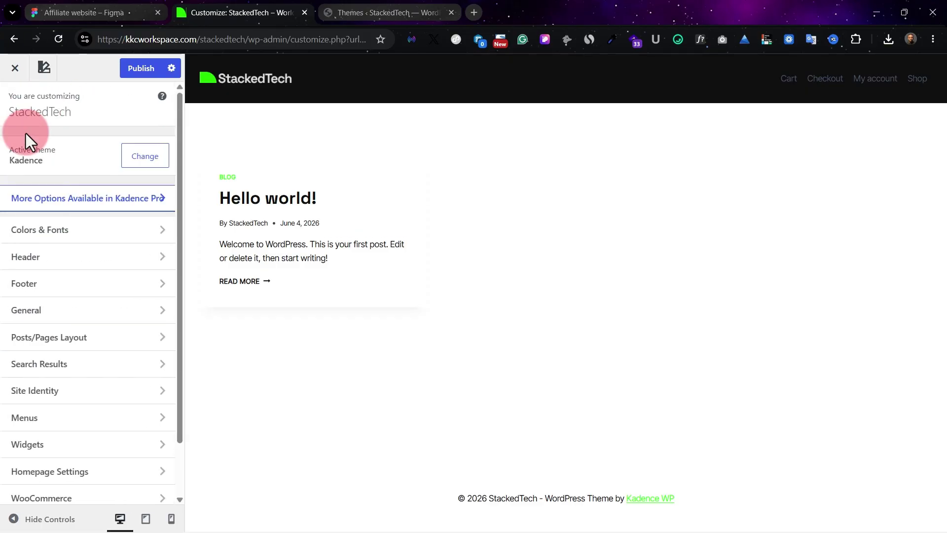
In the Page Layout settings, turn off Show Page Title and check the default layout and content style options.
left_click(109, 344)
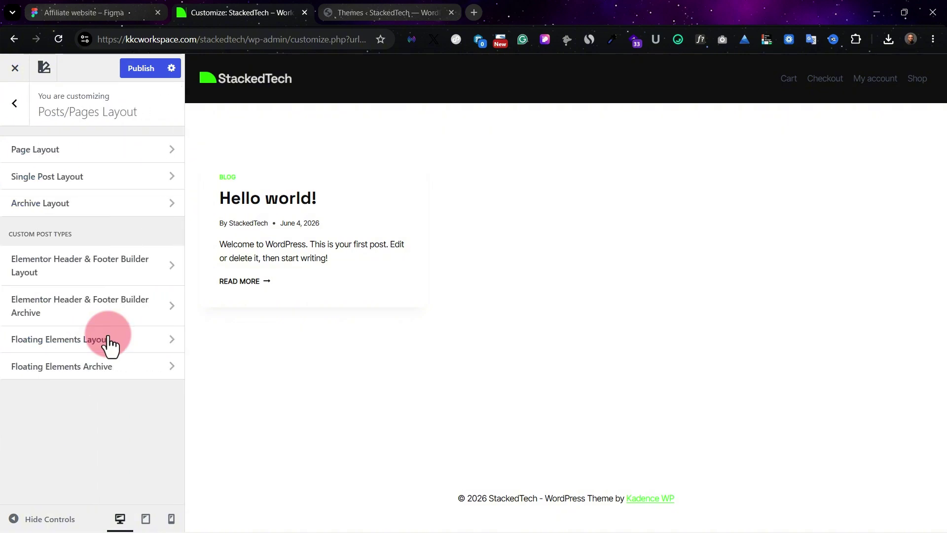
left_click(118, 153)
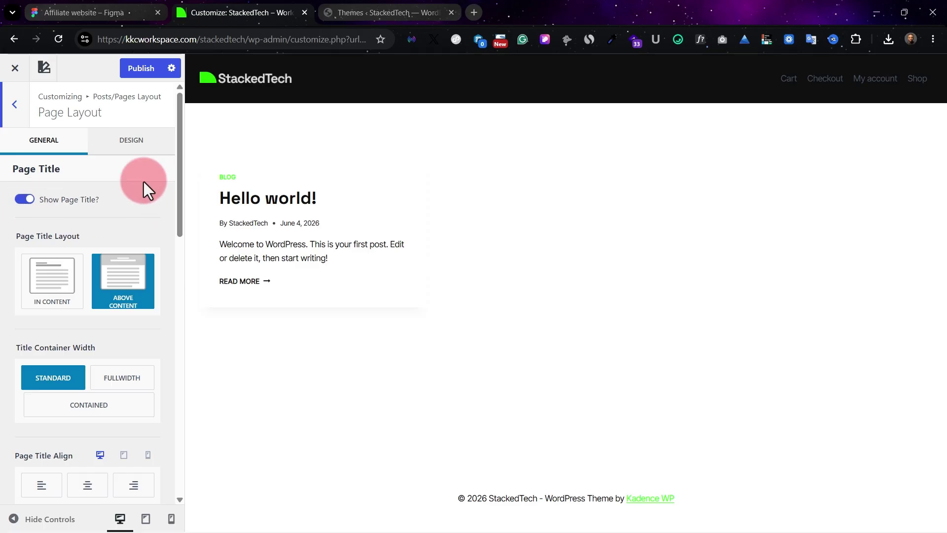
left_click(22, 199)
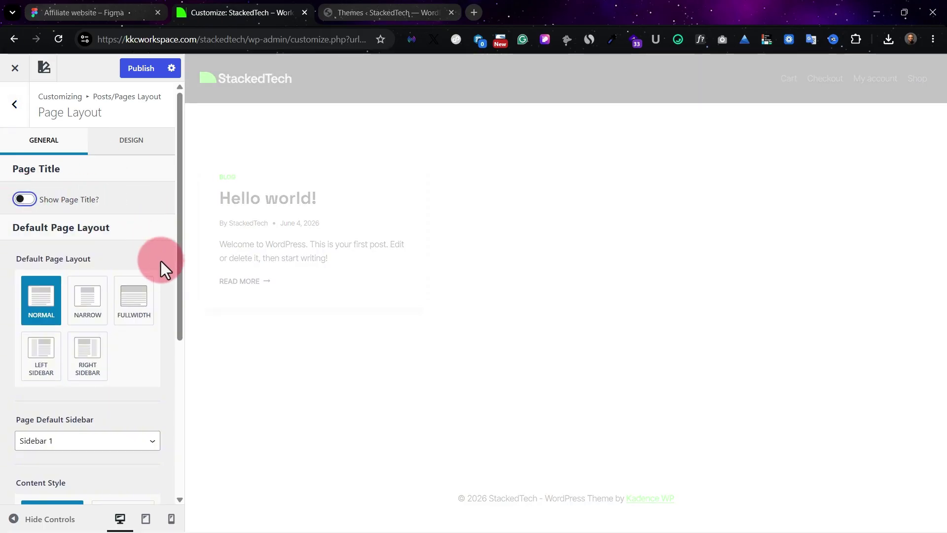
scroll(121, 306, "down", 3)
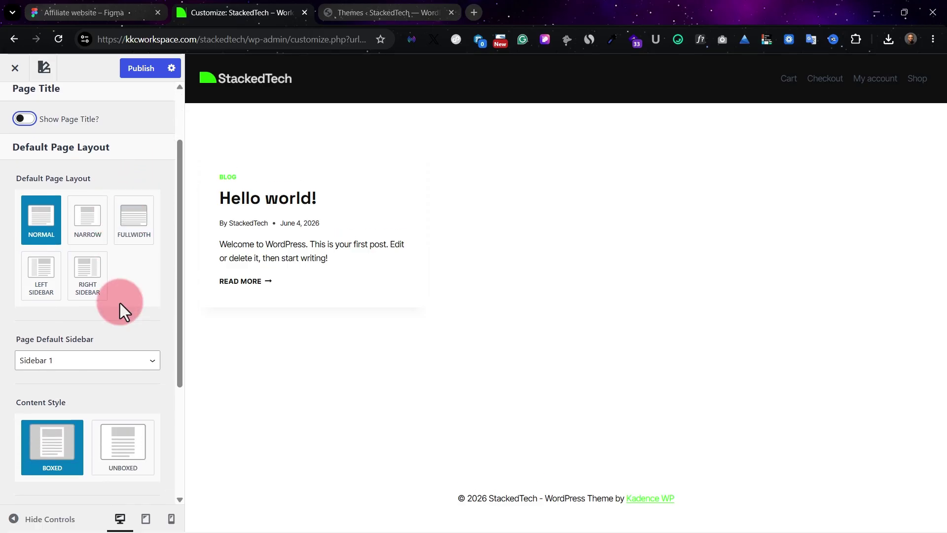
scroll(114, 369, "down", 2)
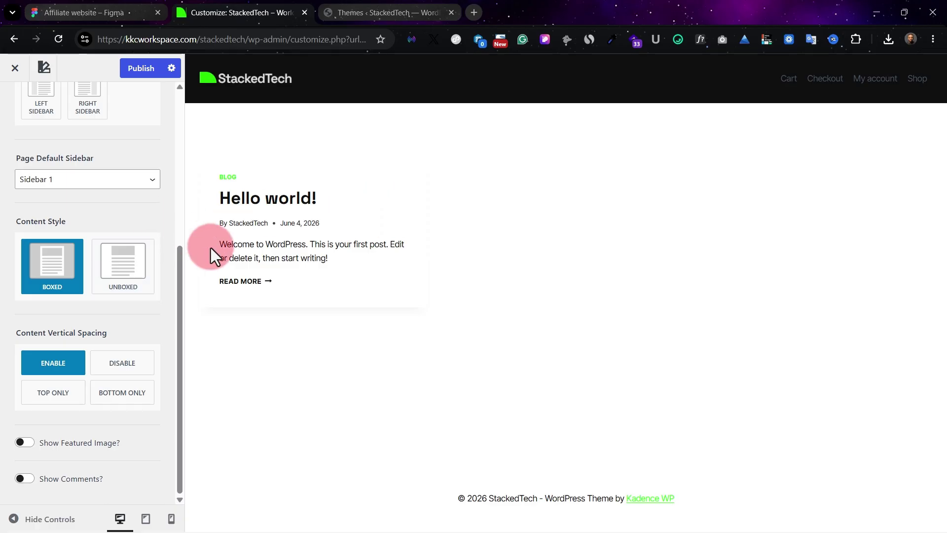
scroll(59, 266, "up", 5)
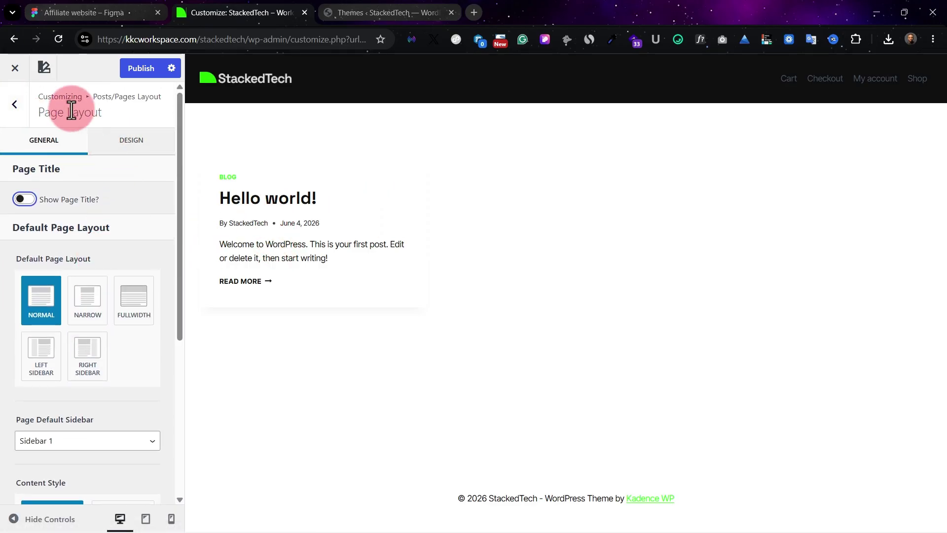
Create a new navigation menu named "Main meu" and assign it to the Primary menu location.
left_click(21, 113)
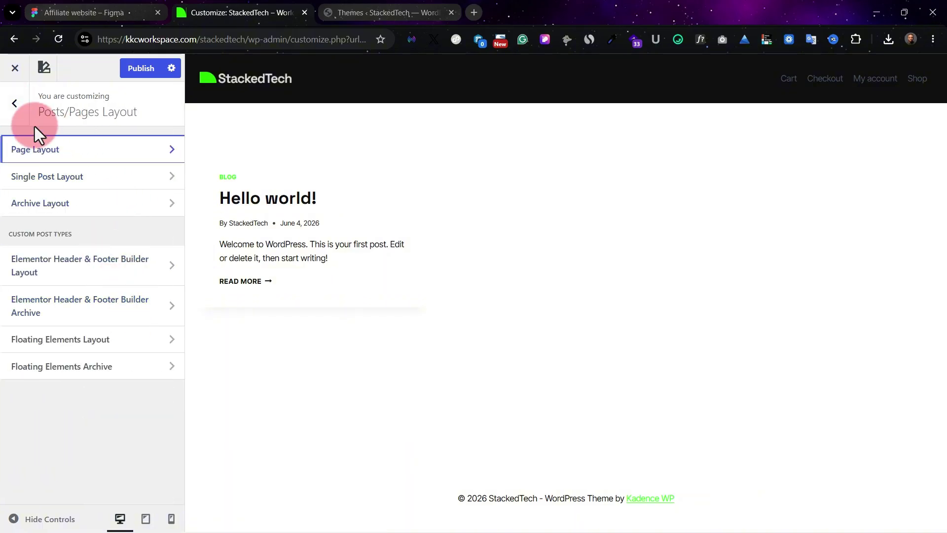
left_click(19, 118)
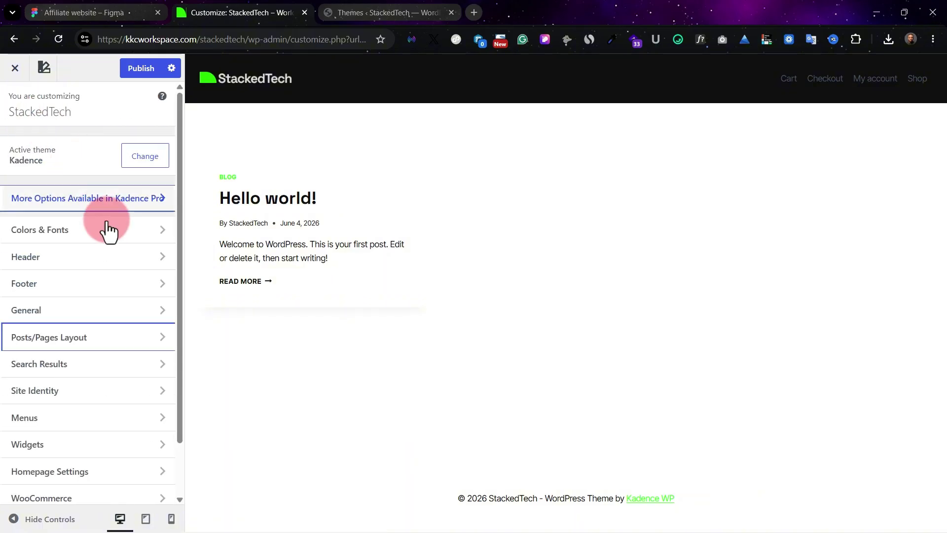
left_click(110, 395)
left_click(24, 115)
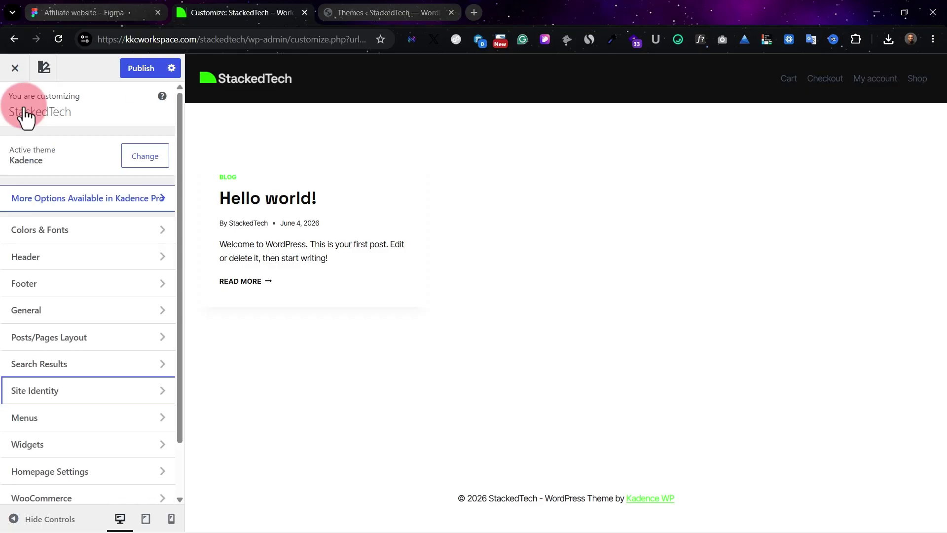
left_click(108, 420)
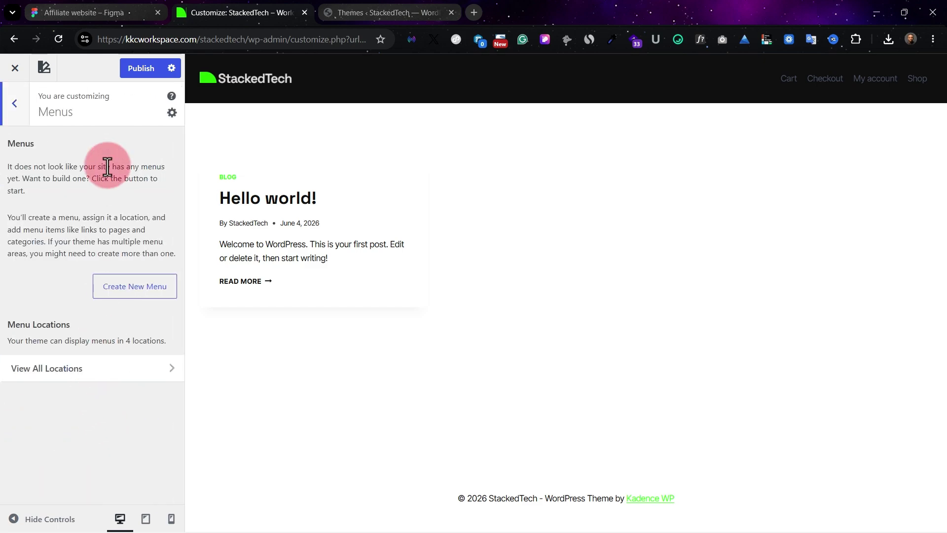
left_click(116, 291)
left_click(55, 173)
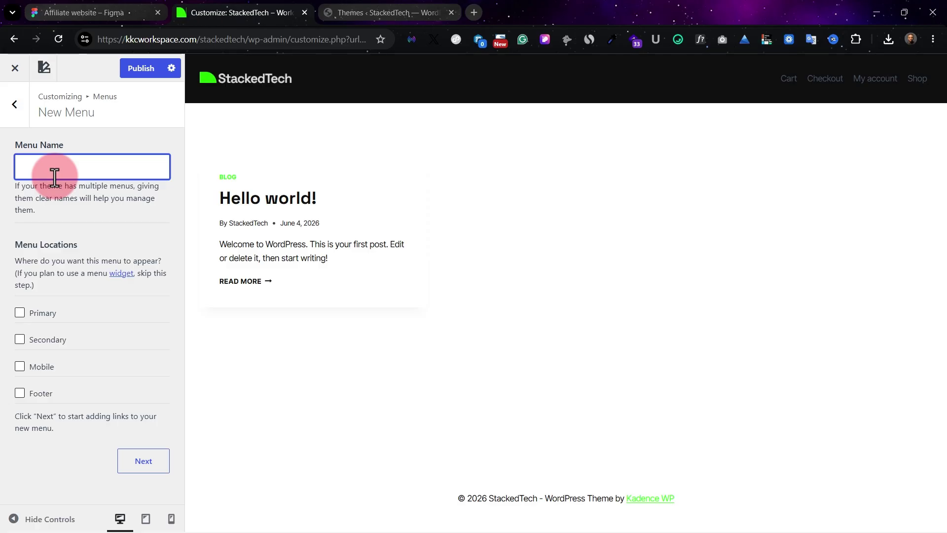
type("Main meu")
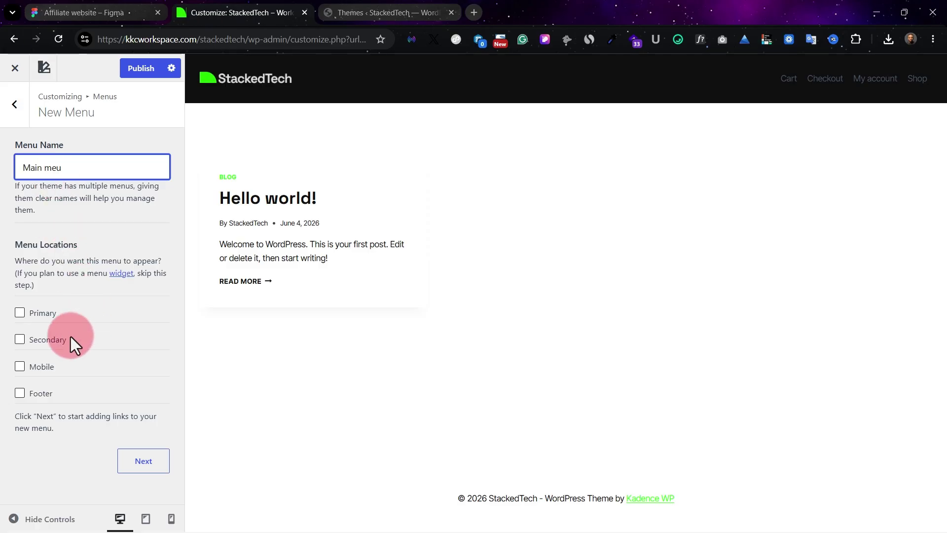
left_click(43, 319)
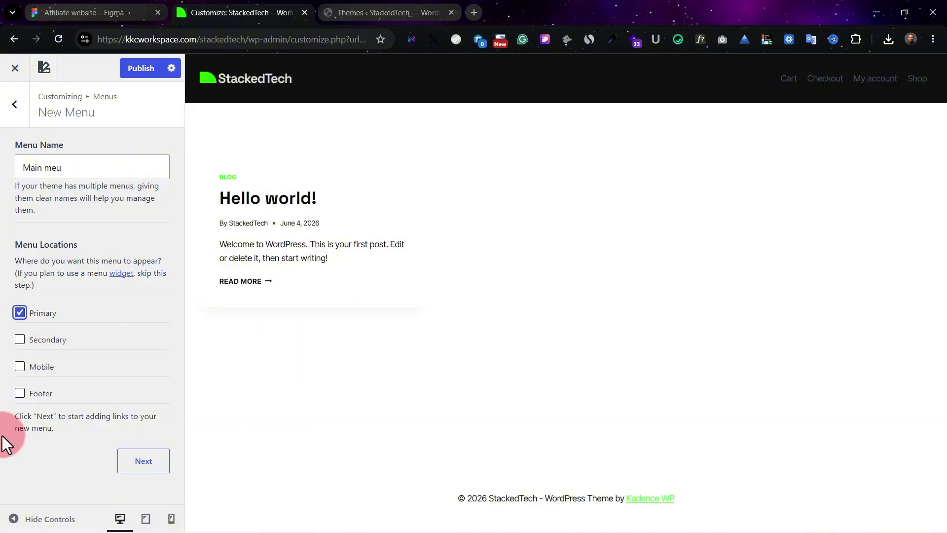
left_click(144, 461)
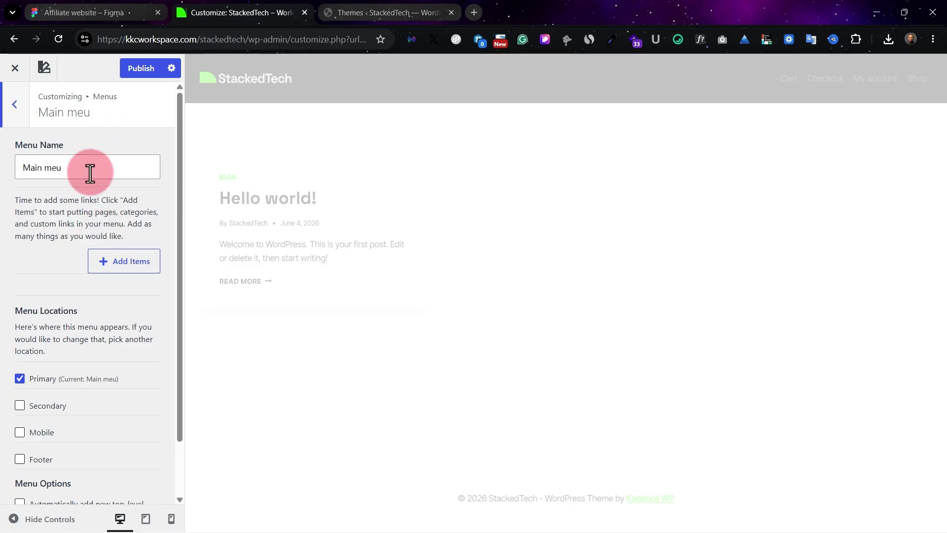
Bring up the items available for the new menu and check the header navigation links in the Figma design.
left_click(129, 270)
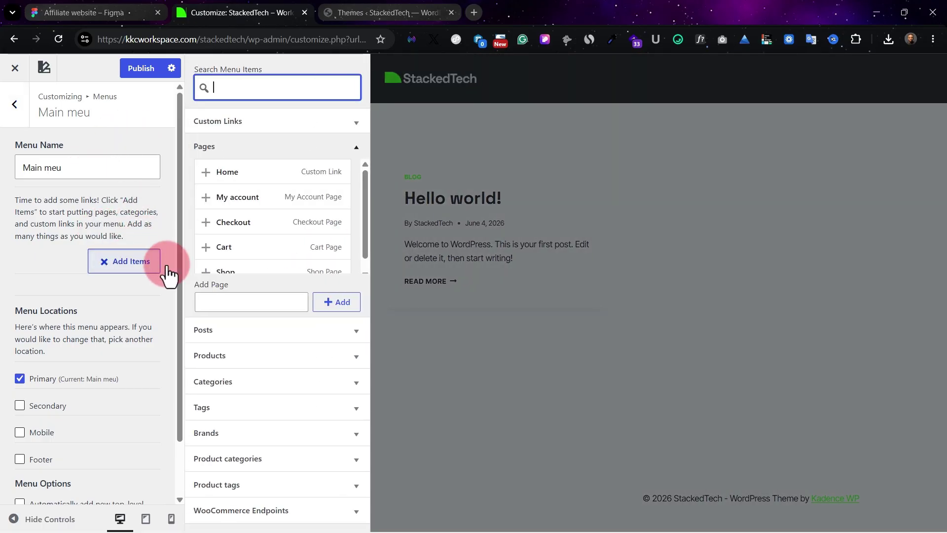
scroll(284, 193, "down", 1)
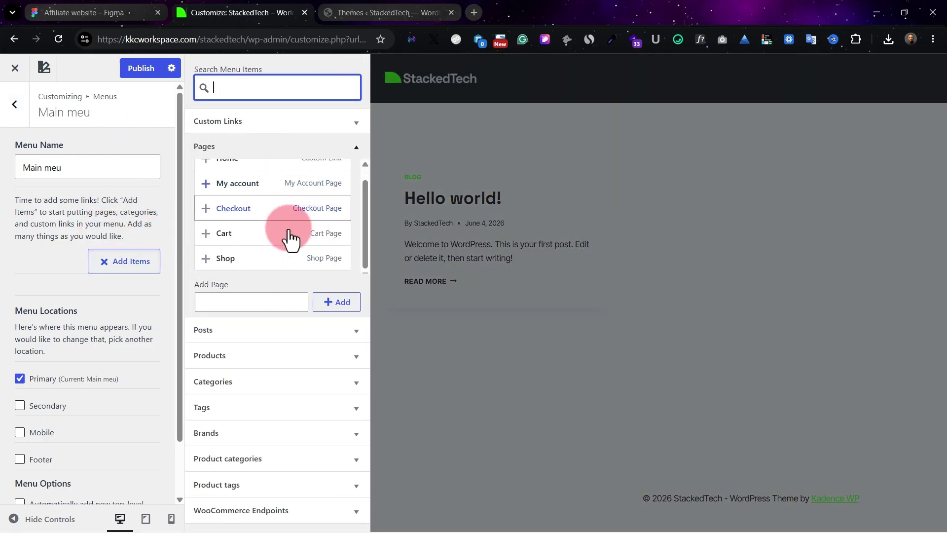
scroll(289, 237, "up", 1)
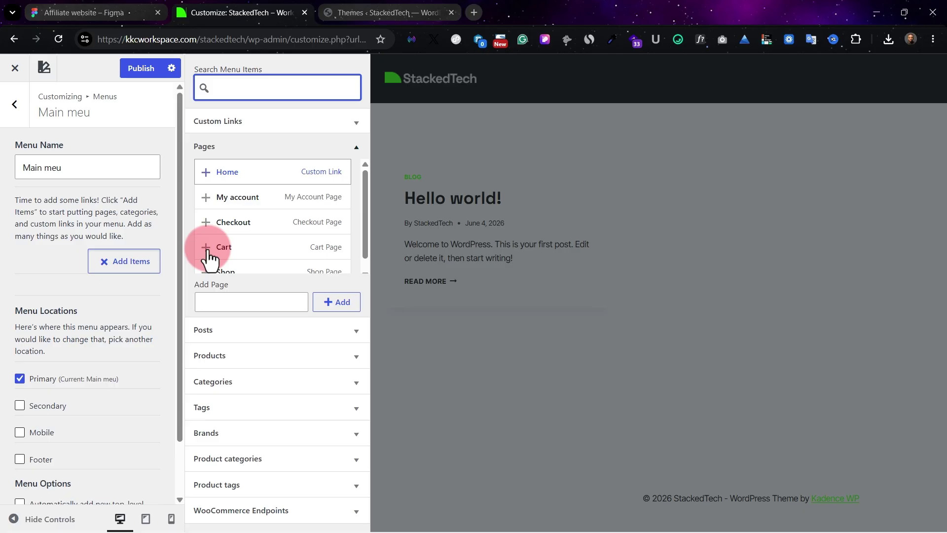
left_click(81, 12)
scroll(594, 197, "right", 6)
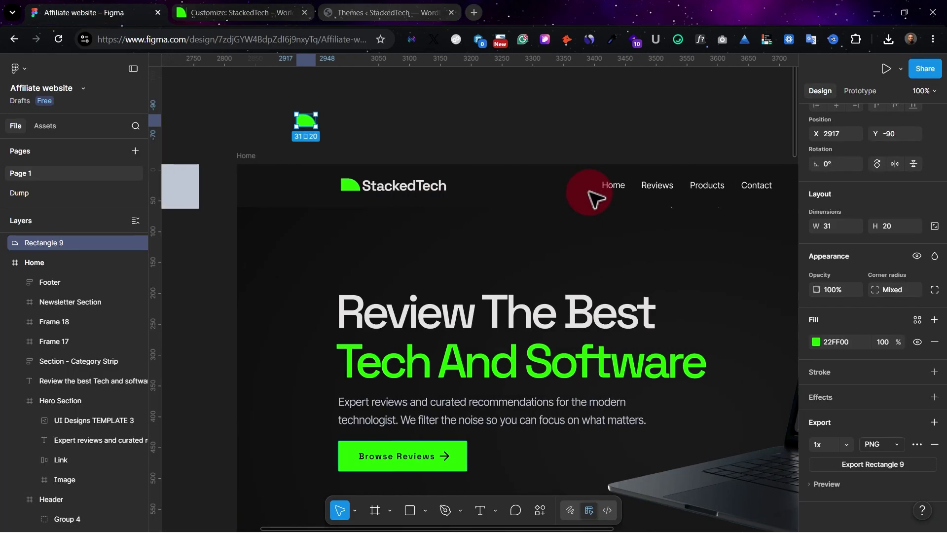
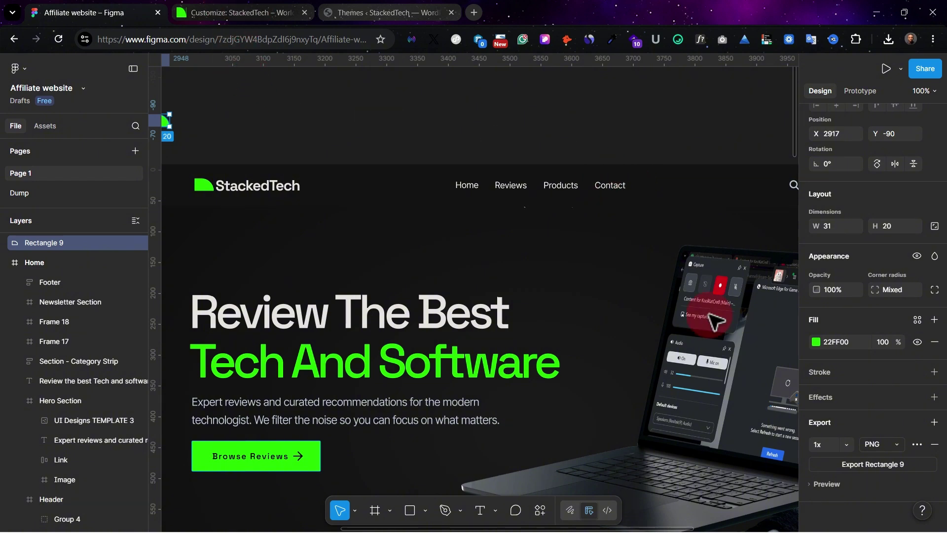
left_click(224, 9)
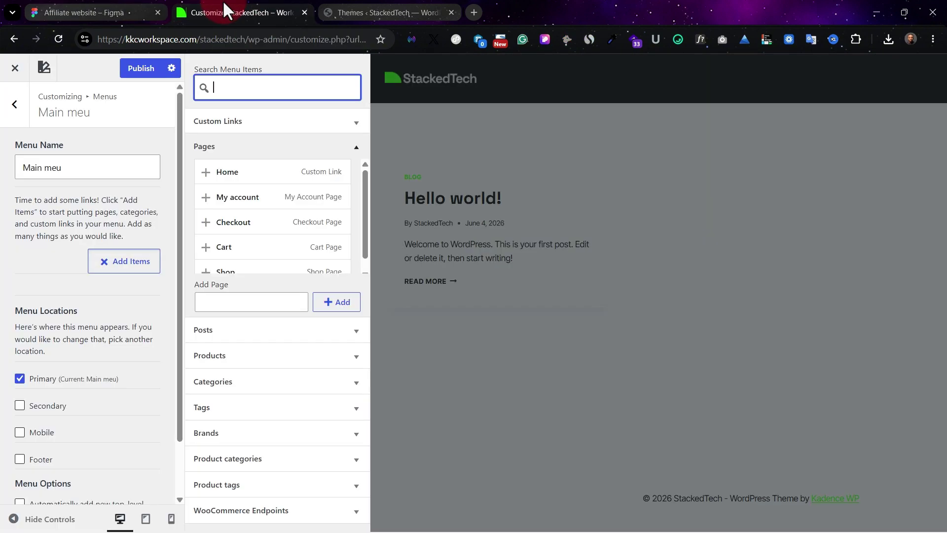
Create new pages named "Home" and "Review" and add both to the "Main meu" menu.
left_click(211, 302)
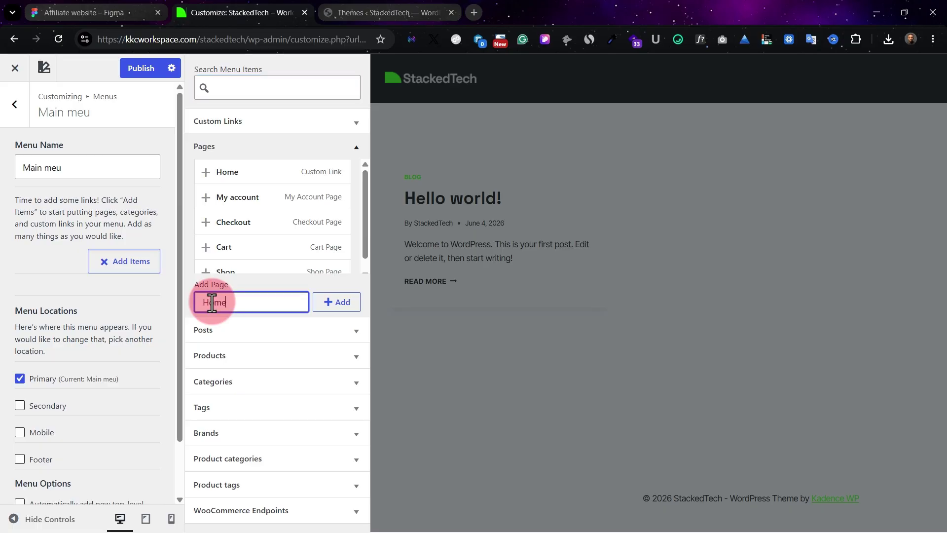
left_click(340, 309)
left_click(238, 302)
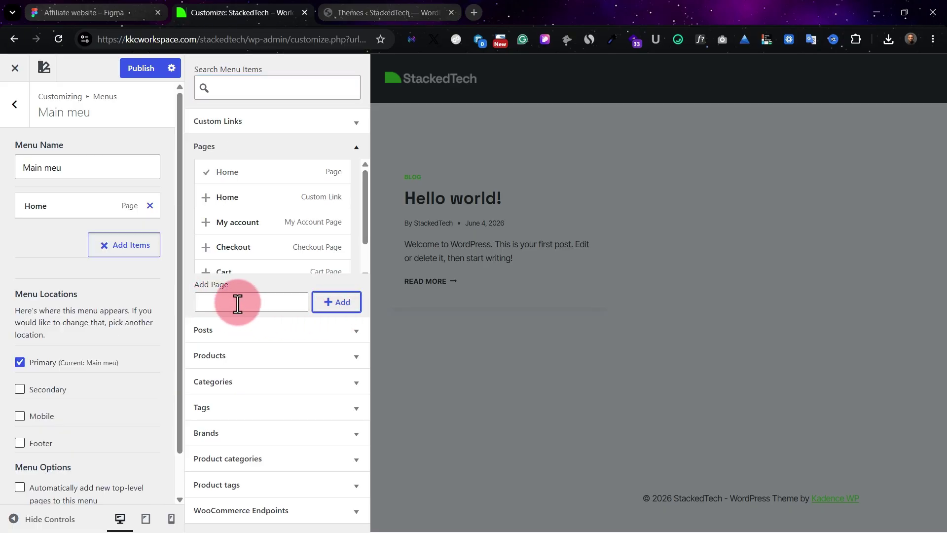
type("Review")
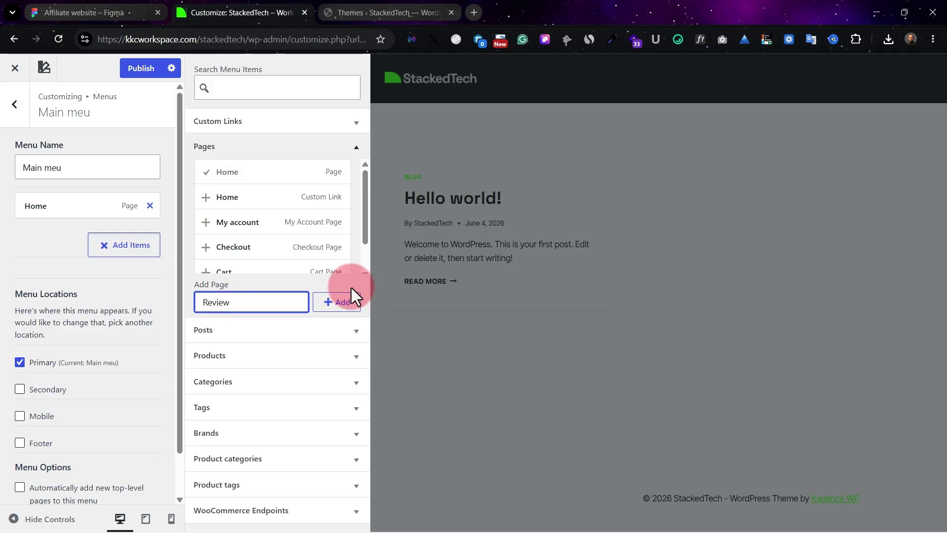
left_click(340, 302)
Check the header links in Figma, add new pages "Products" and "Contacts" to the menu, and publish the changes.
left_click(97, 8)
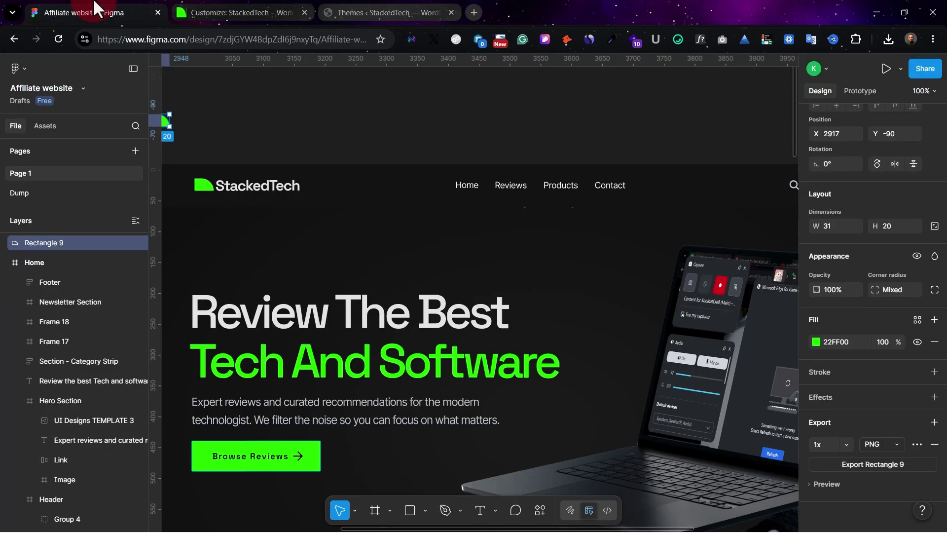
left_click(254, 10)
left_click(272, 310)
type("Products")
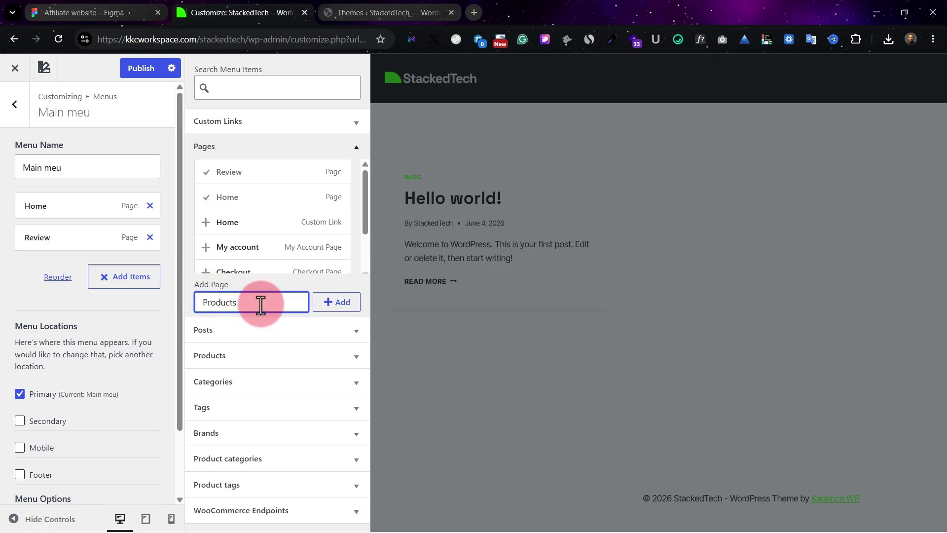
left_click(337, 302)
left_click(84, 12)
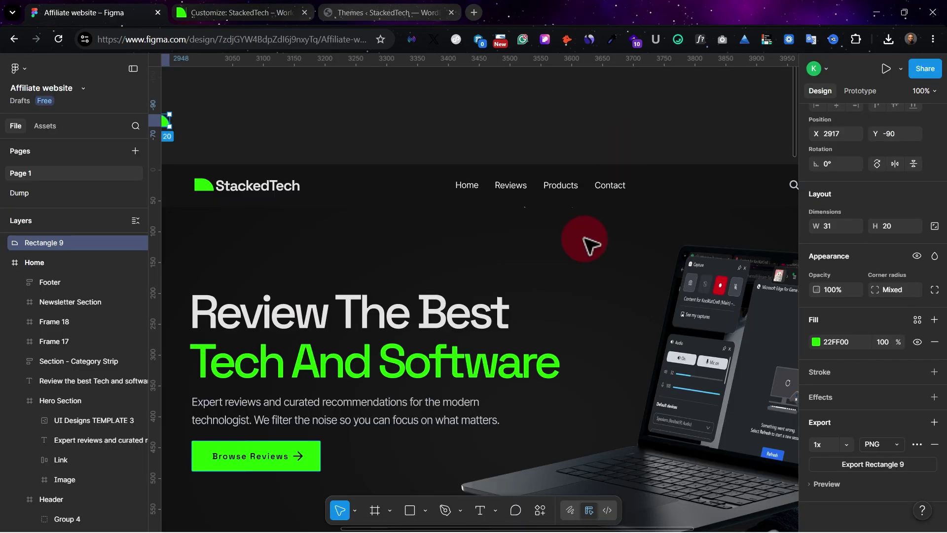
left_click(232, 13)
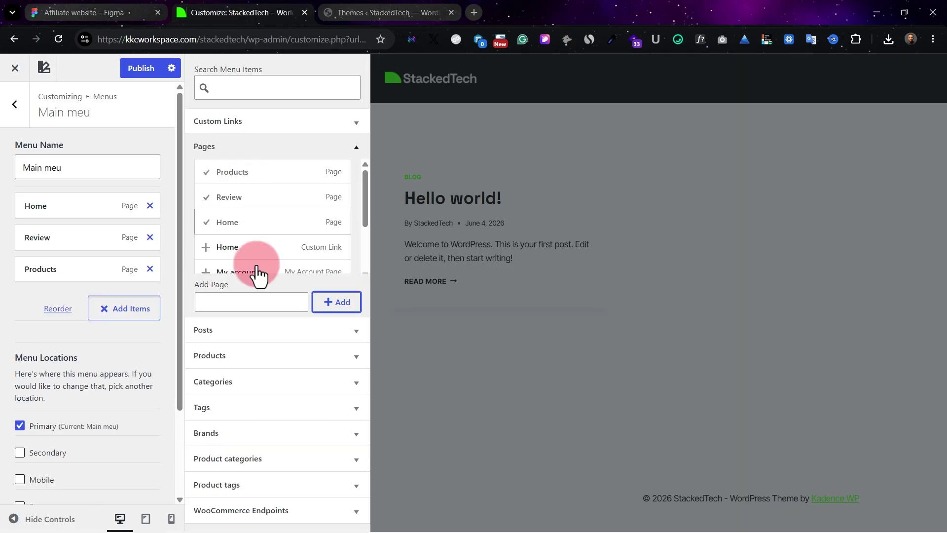
type("Contacts")
left_click(340, 302)
left_click(141, 68)
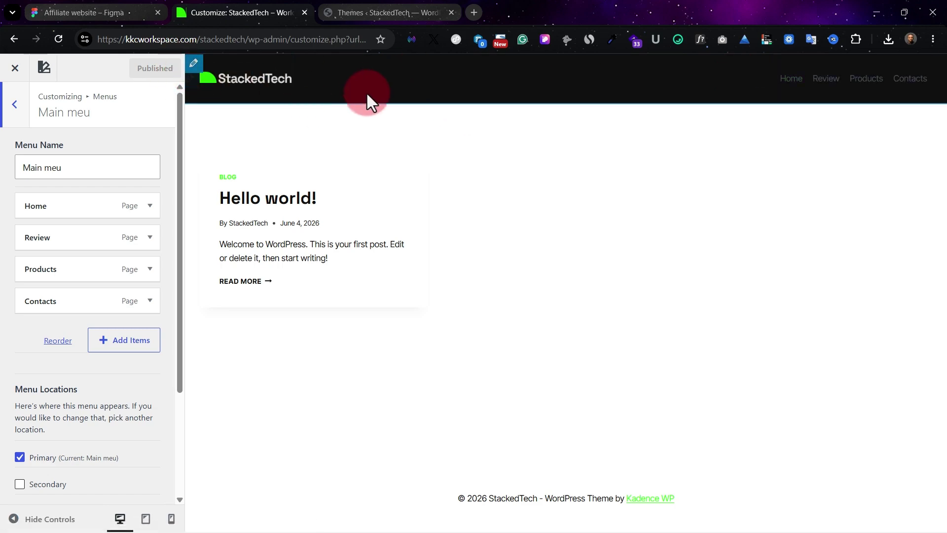
Move the Primary Navigation to the center of the header's main row and set its initial and active link colors to E5E2E1.
left_click(194, 63)
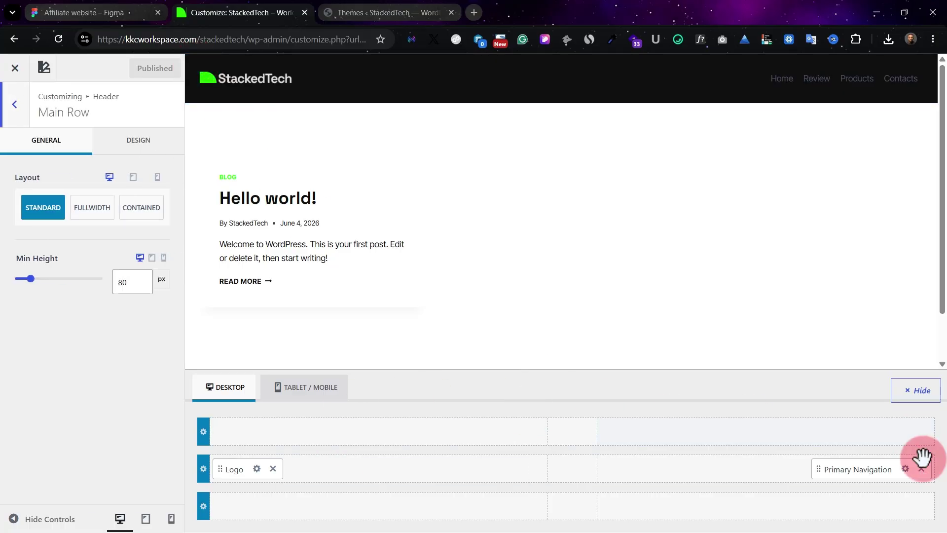
left_click_drag(859, 471, 600, 469)
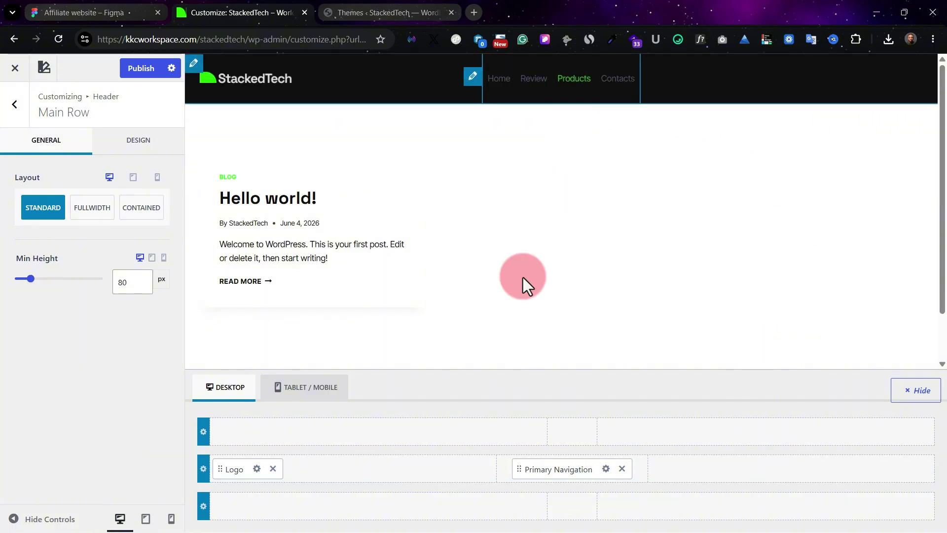
left_click(606, 468)
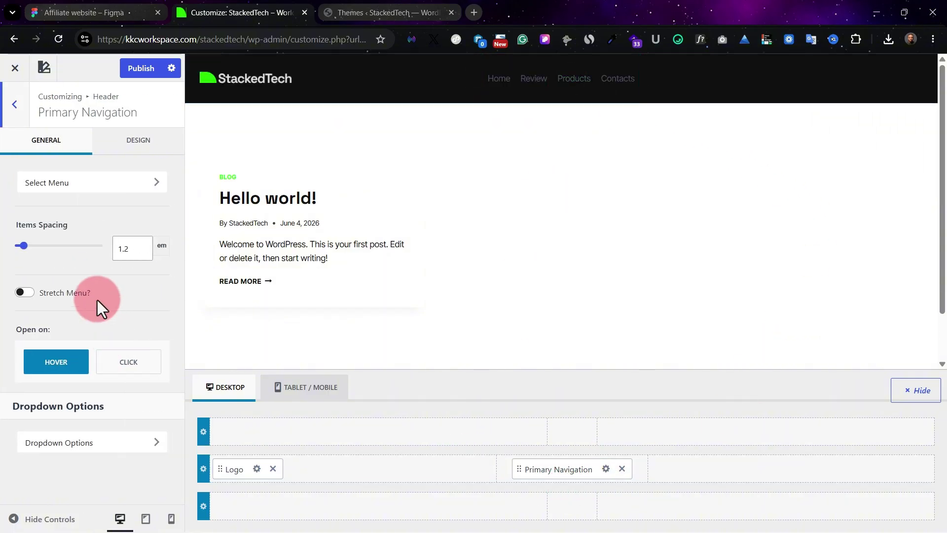
left_click(120, 148)
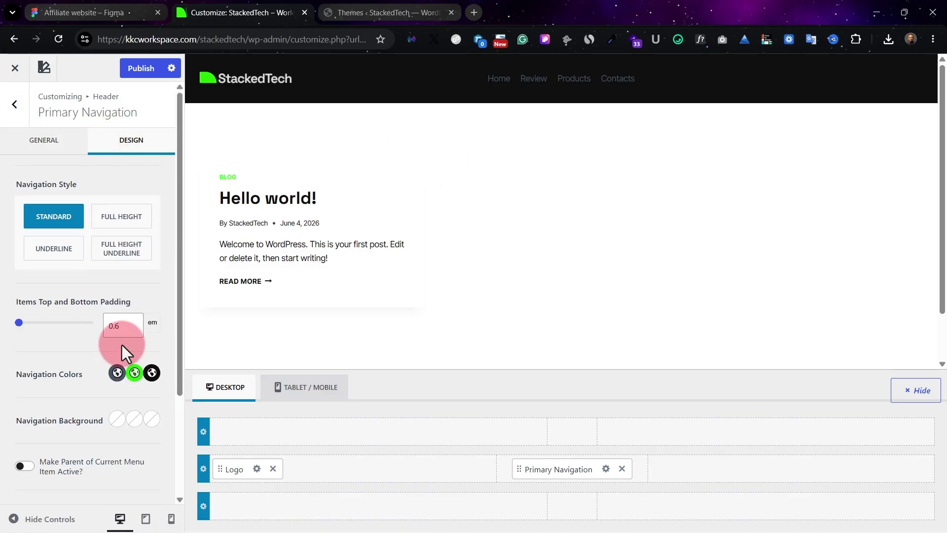
left_click(117, 373)
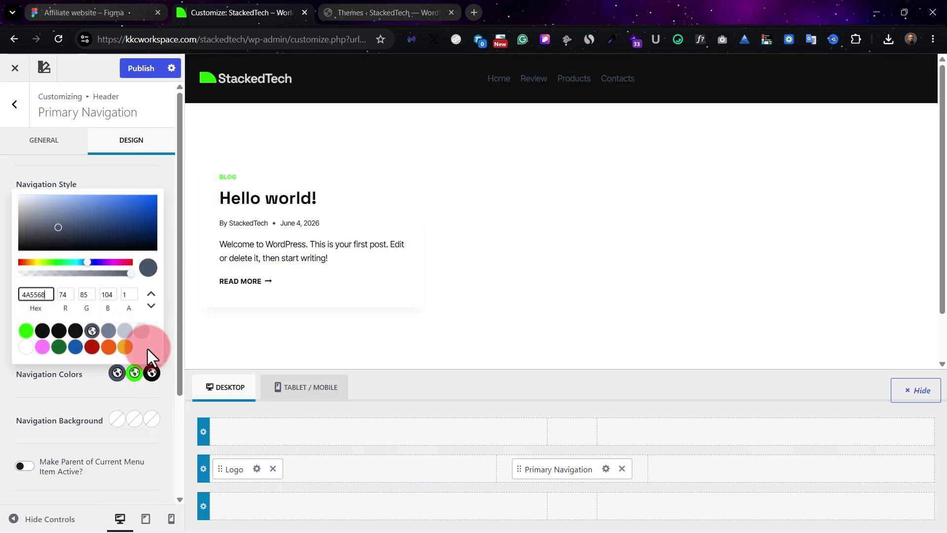
left_click(142, 330)
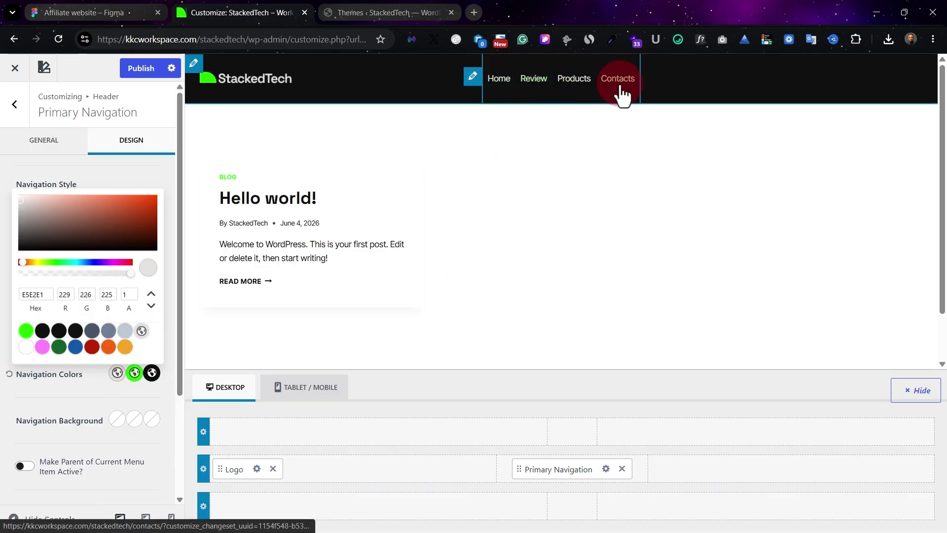
left_click(152, 376)
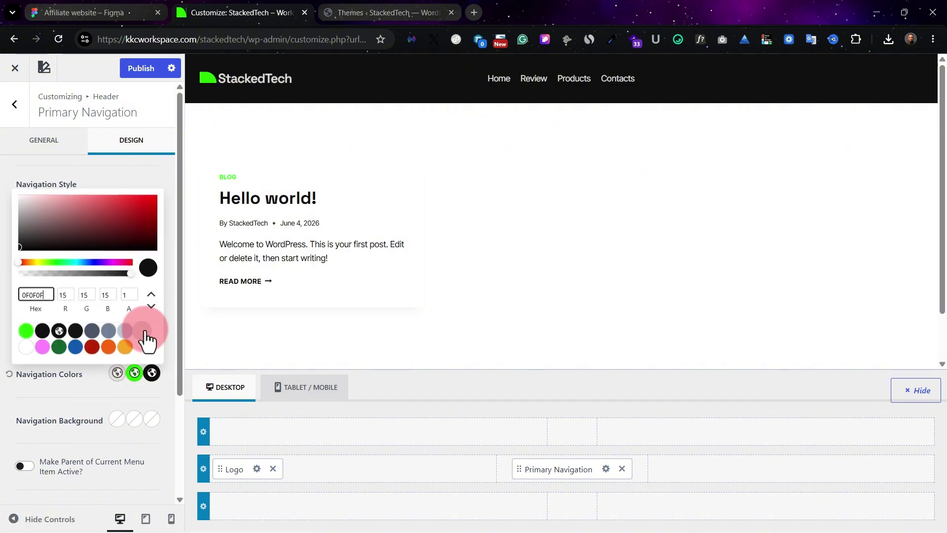
left_click(143, 331)
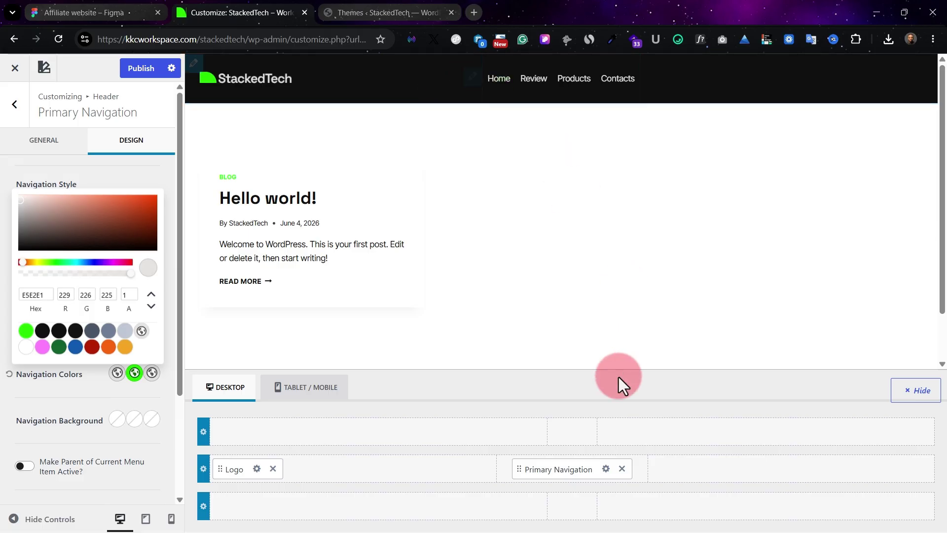
Following the Figma header, add Search and Button elements to the main row's right section, with Search placed before Button.
left_click(121, 11)
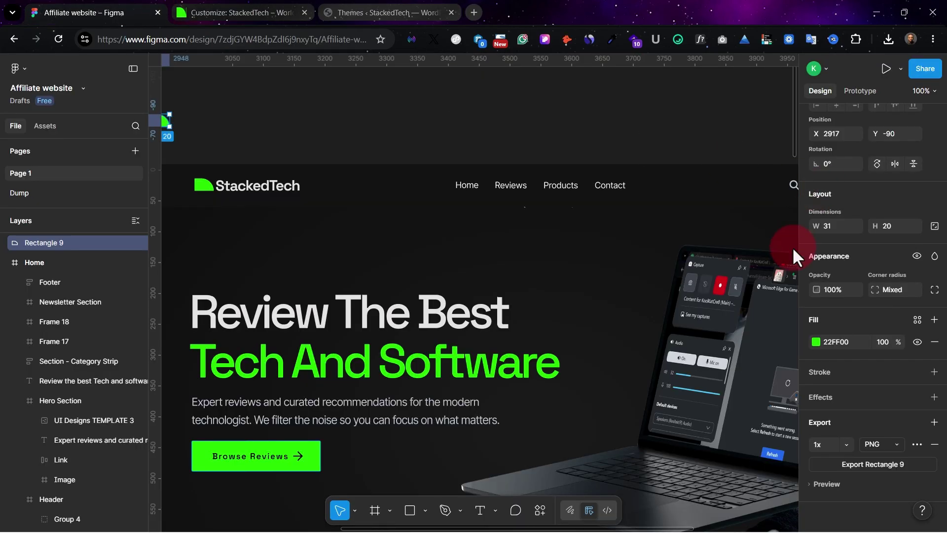
scroll(740, 191, "right", 5)
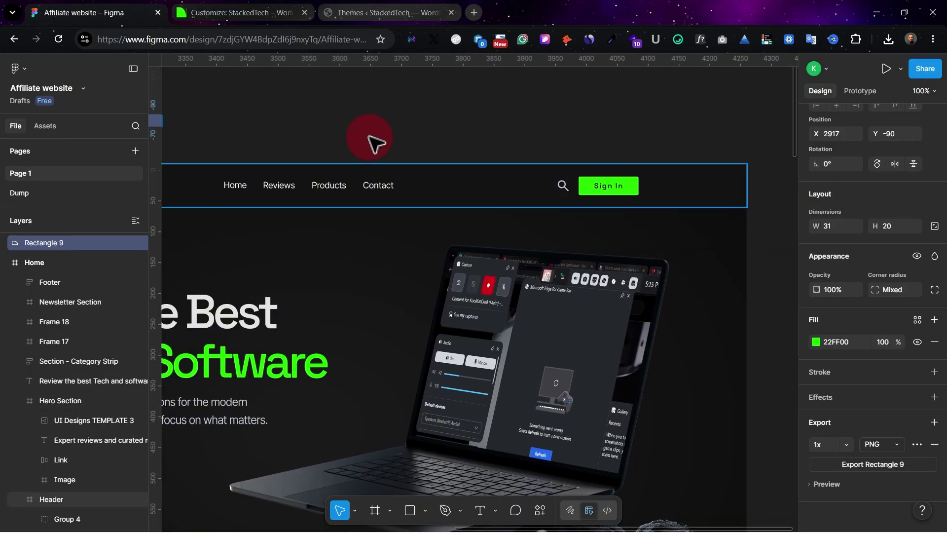
left_click(242, 10)
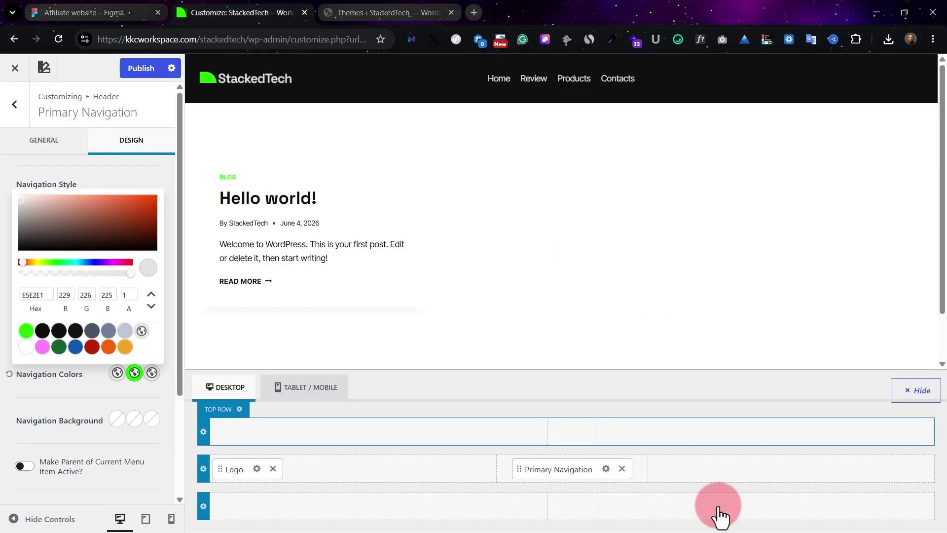
left_click(878, 468)
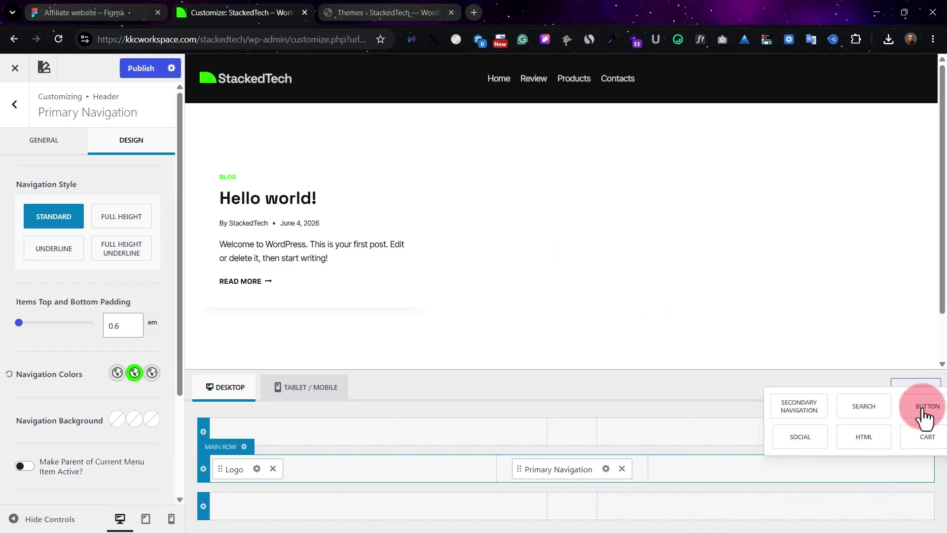
left_click(925, 414)
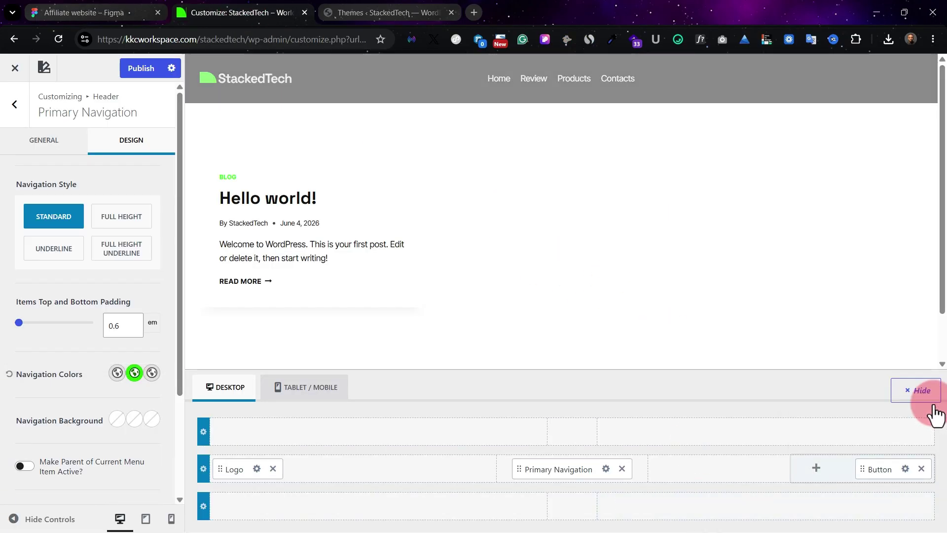
left_click(805, 467)
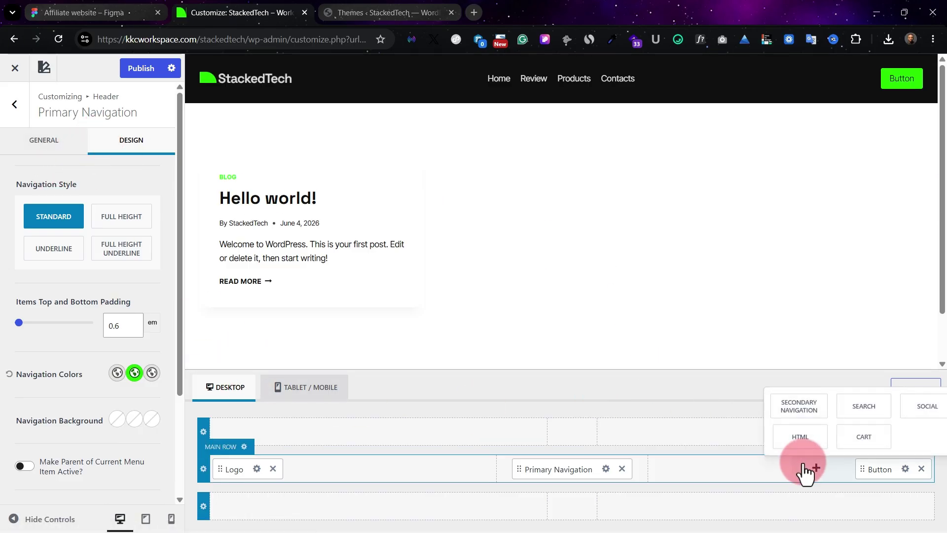
left_click(866, 414)
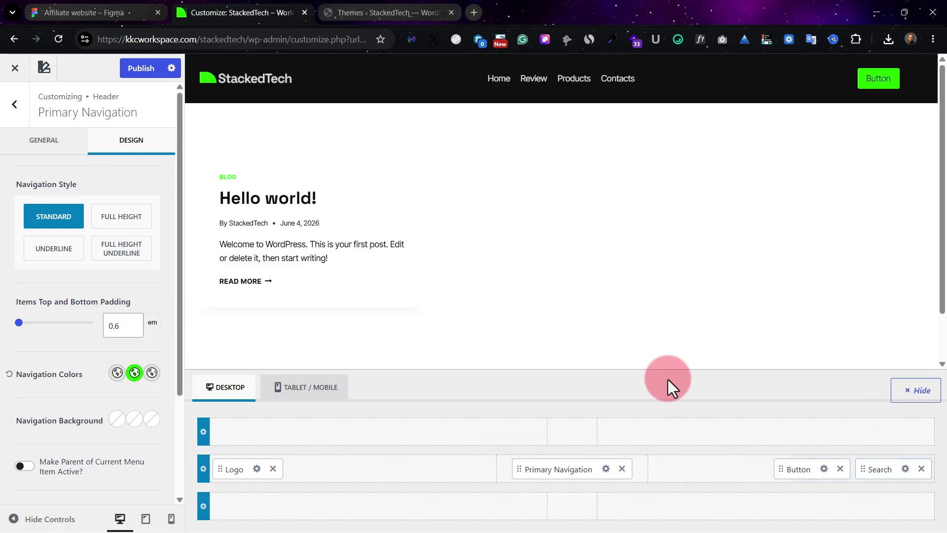
left_click_drag(885, 467, 809, 466)
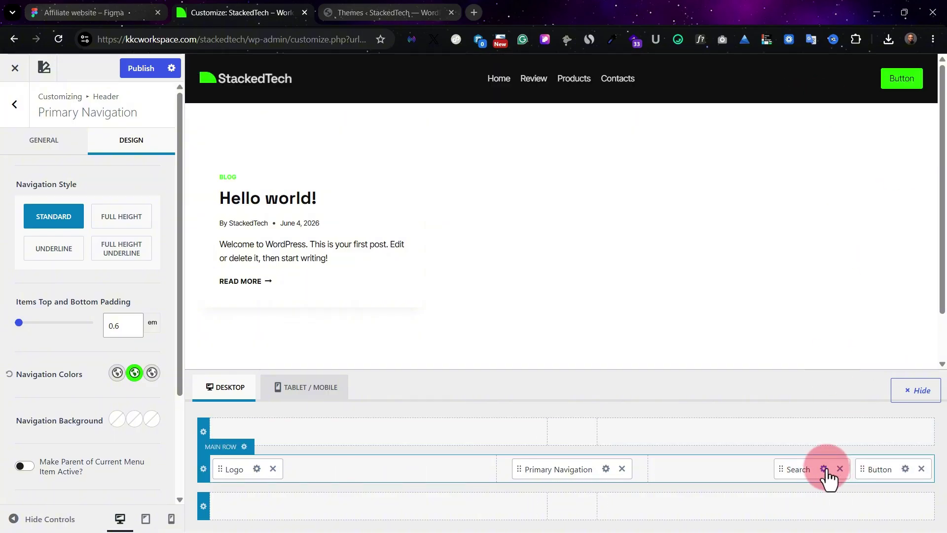
Set the header search icon's initial color to the light gray palette color E5E2E1.
left_click(823, 469)
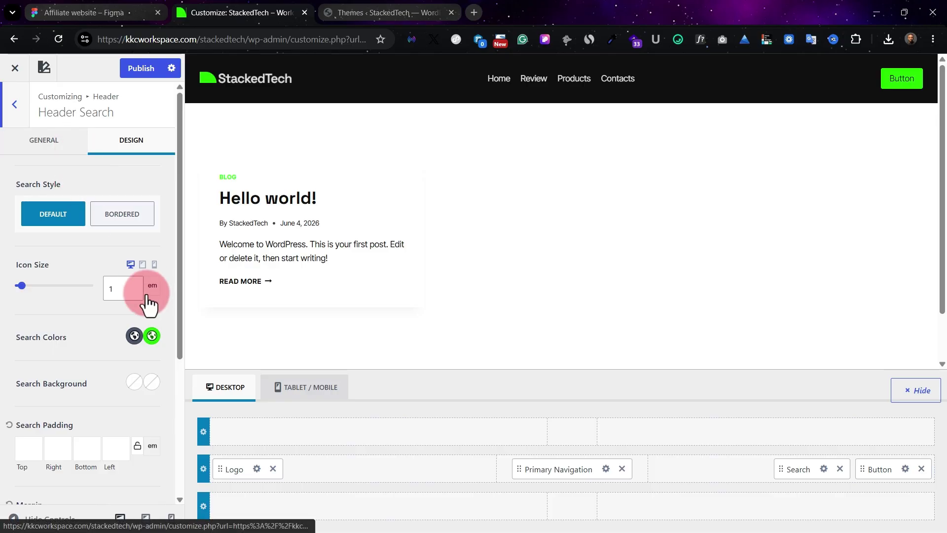
left_click(133, 336)
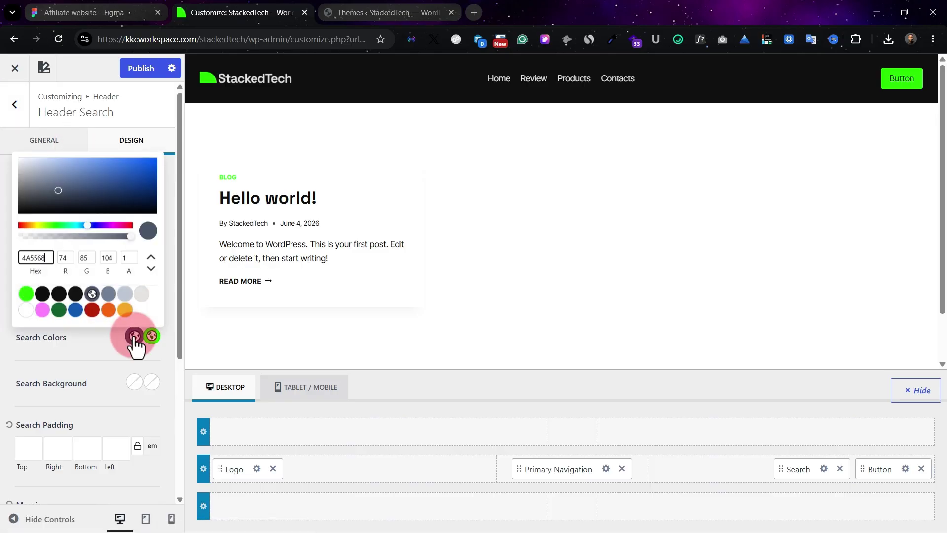
left_click(141, 294)
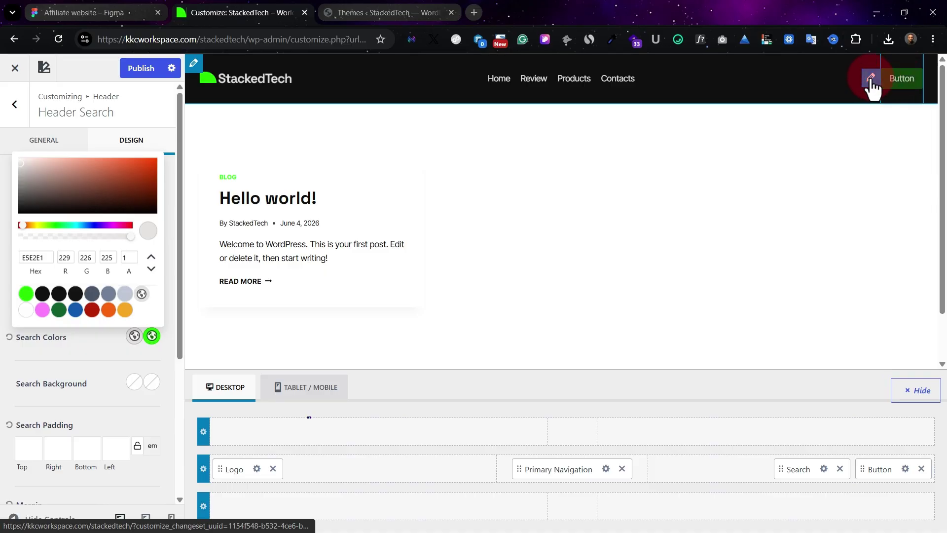
Change the header button's label to "Sign in" and publish the changes.
left_click(868, 80)
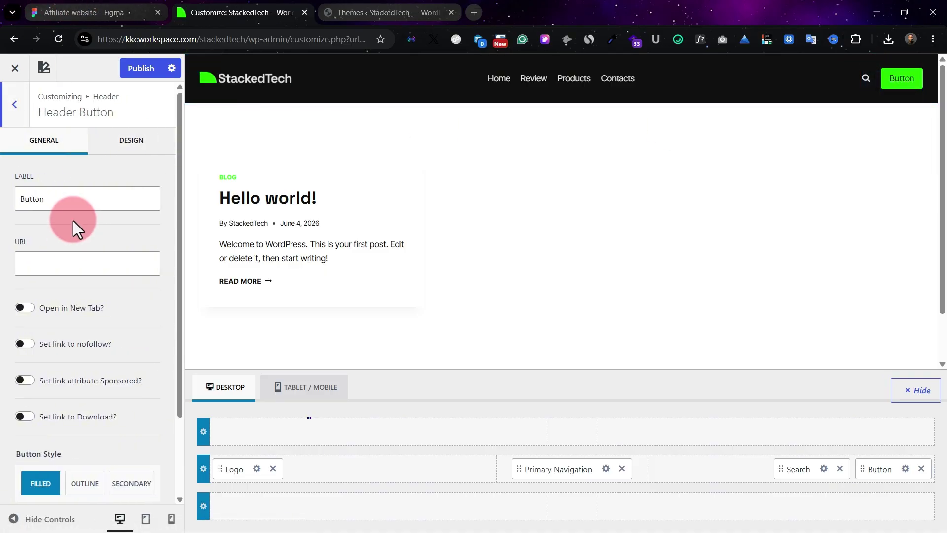
left_click_drag(75, 205, 1, 199)
type("Sign in")
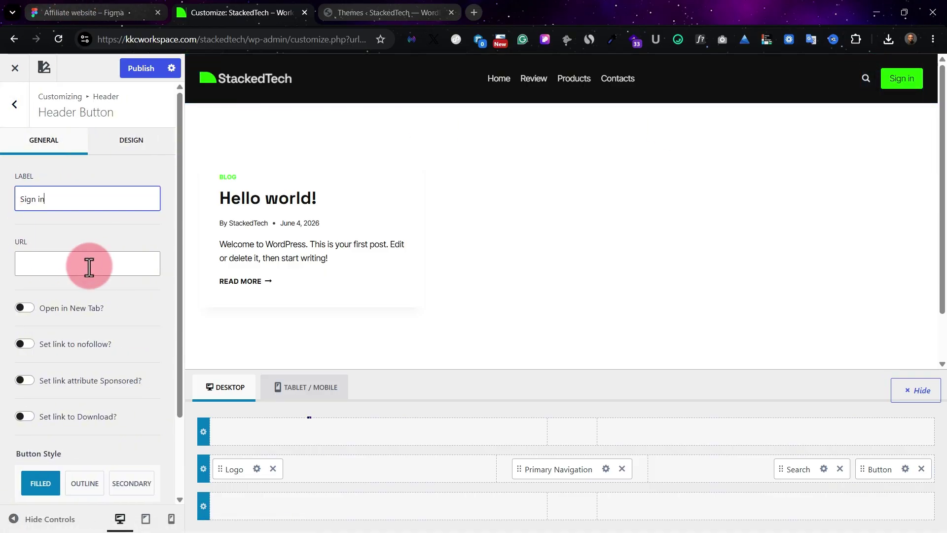
left_click(130, 69)
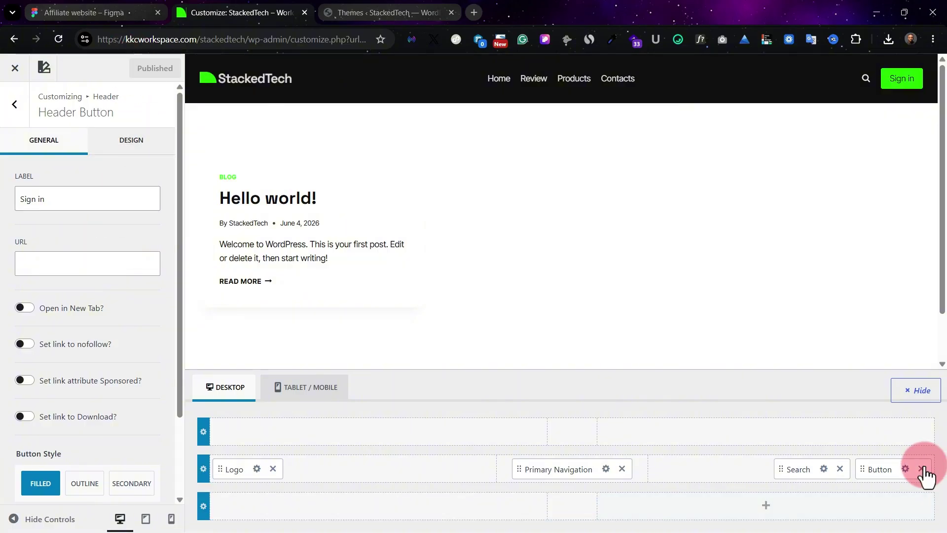
Look through the header button's design settings for size, colors, border and radius.
left_click(904, 469)
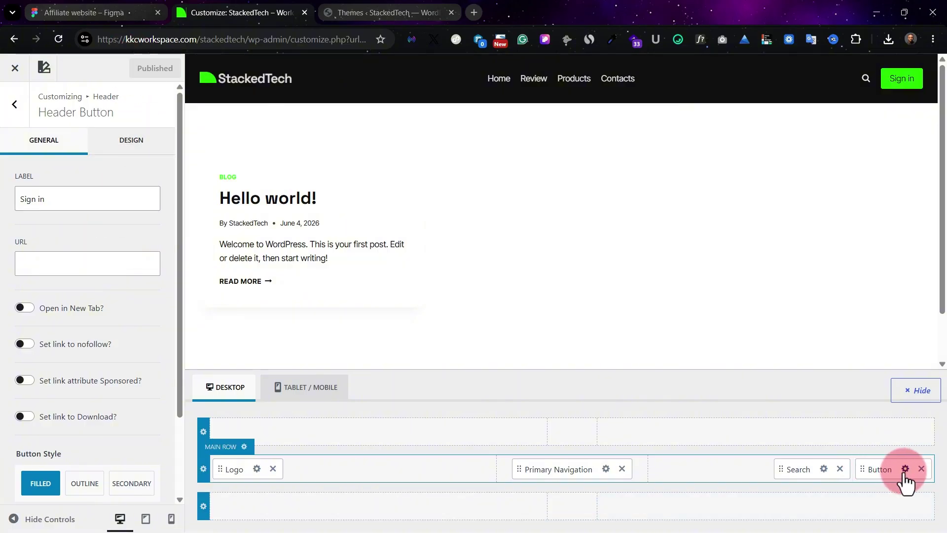
left_click(121, 148)
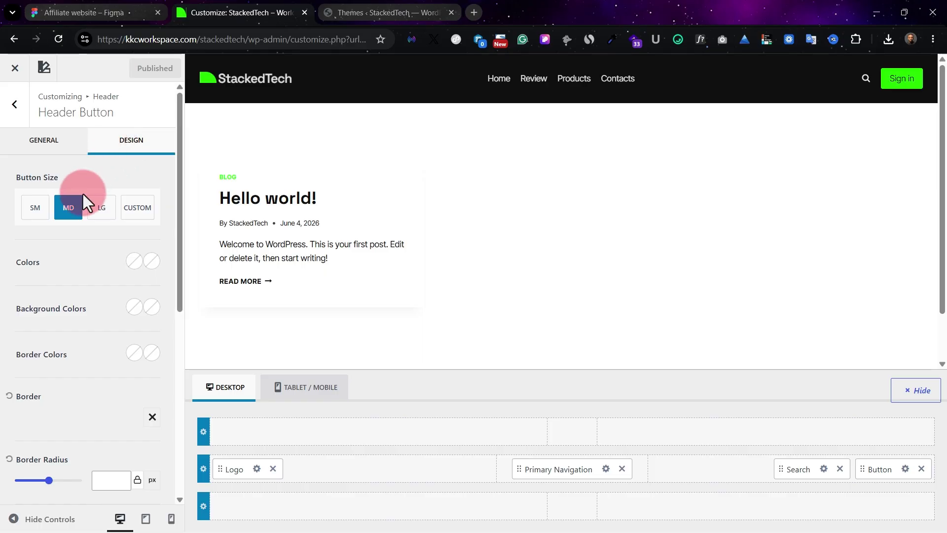
scroll(107, 339, "down", 4)
scroll(113, 320, "up", 4)
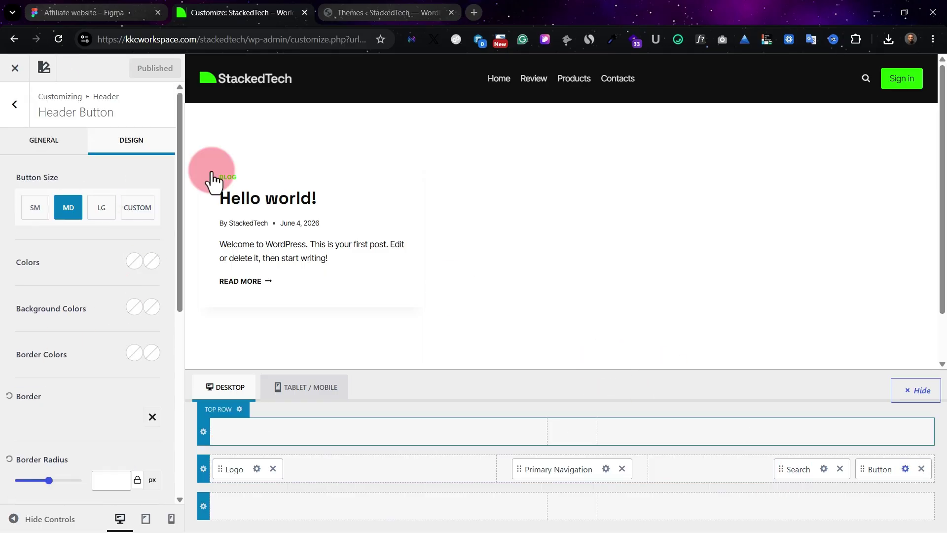
Set the font family of the global base button styles to Space Grotesk.
left_click(16, 107)
left_click(18, 109)
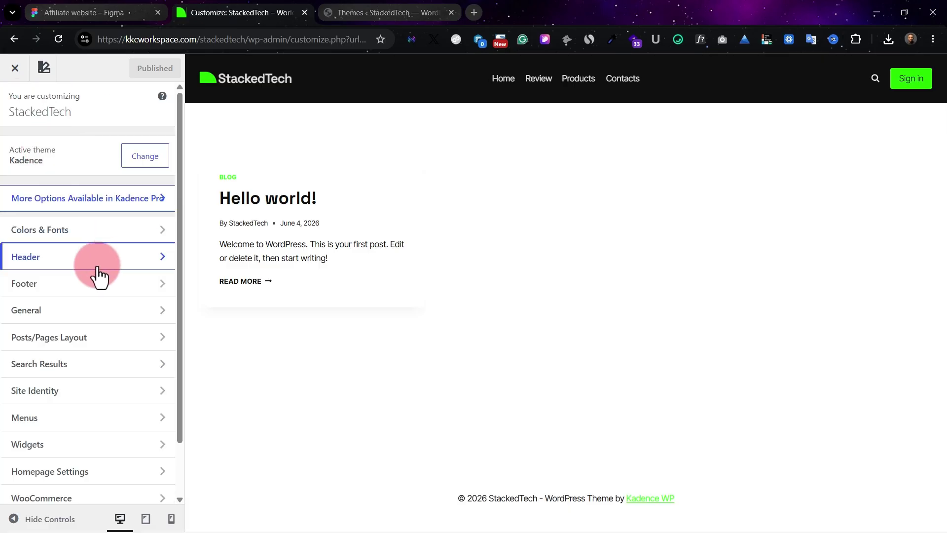
left_click(102, 235)
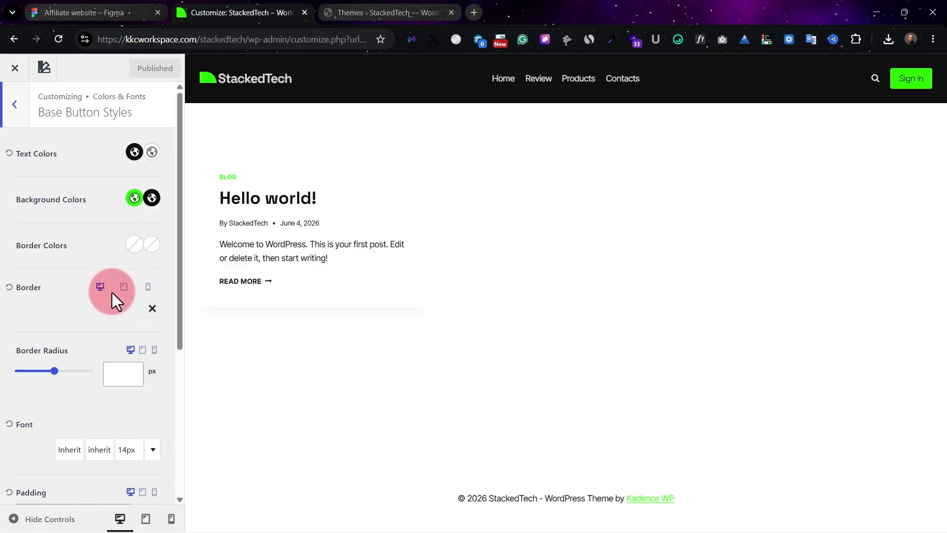
scroll(123, 424, "down", 2)
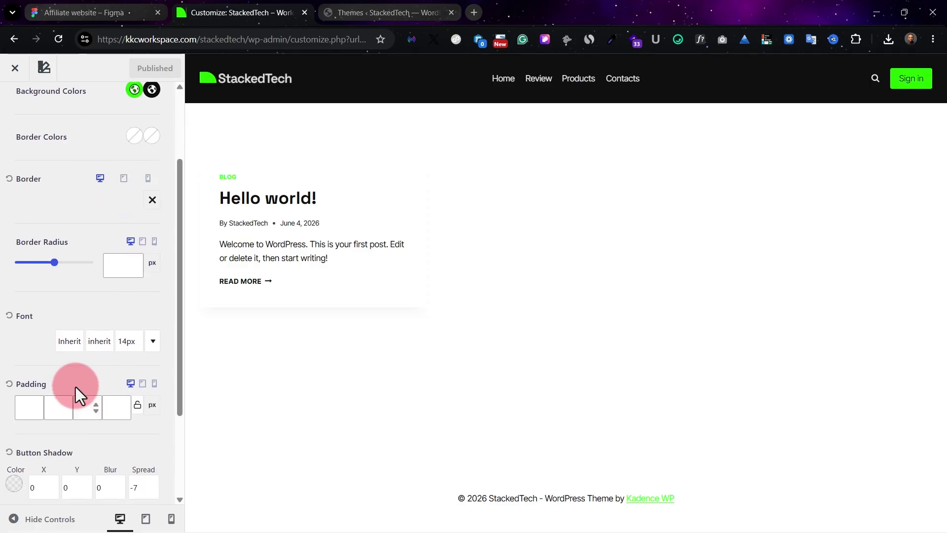
left_click(71, 347)
left_click(55, 172)
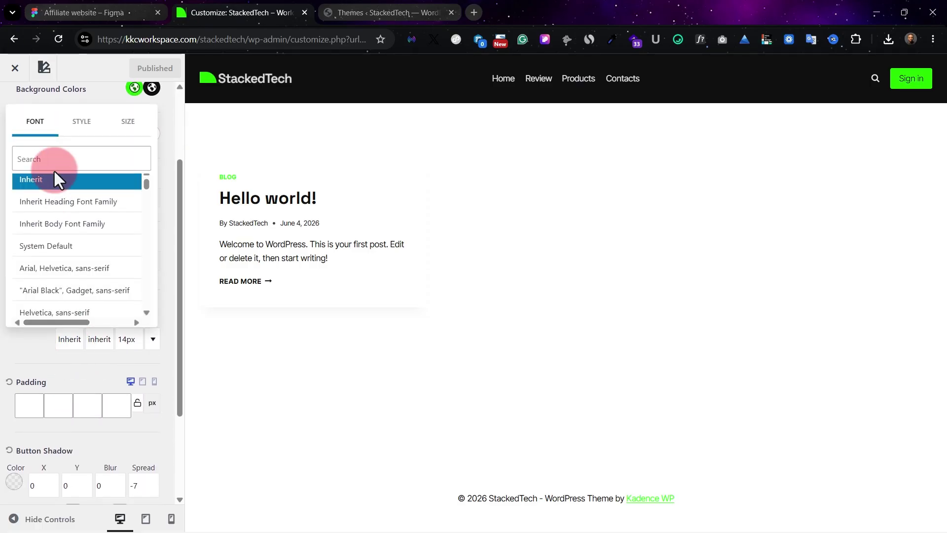
type("space")
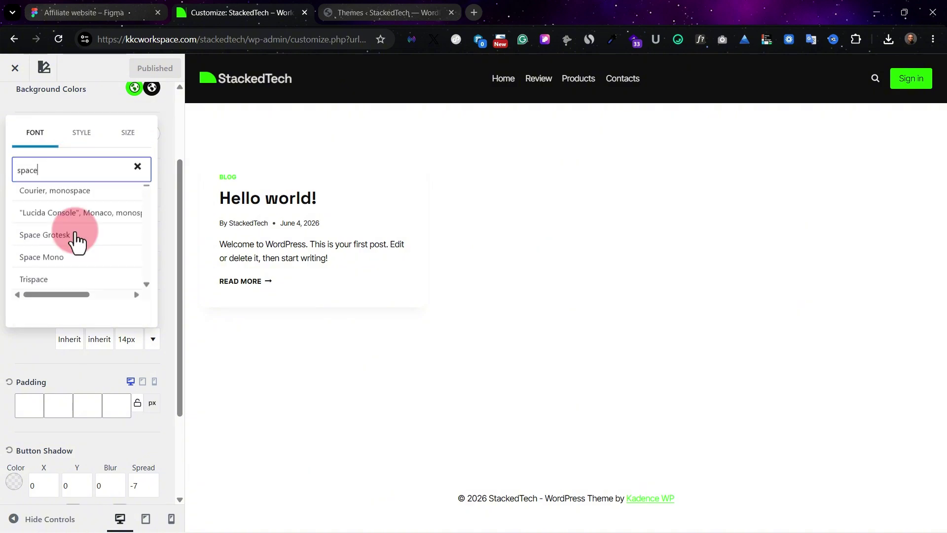
left_click(77, 235)
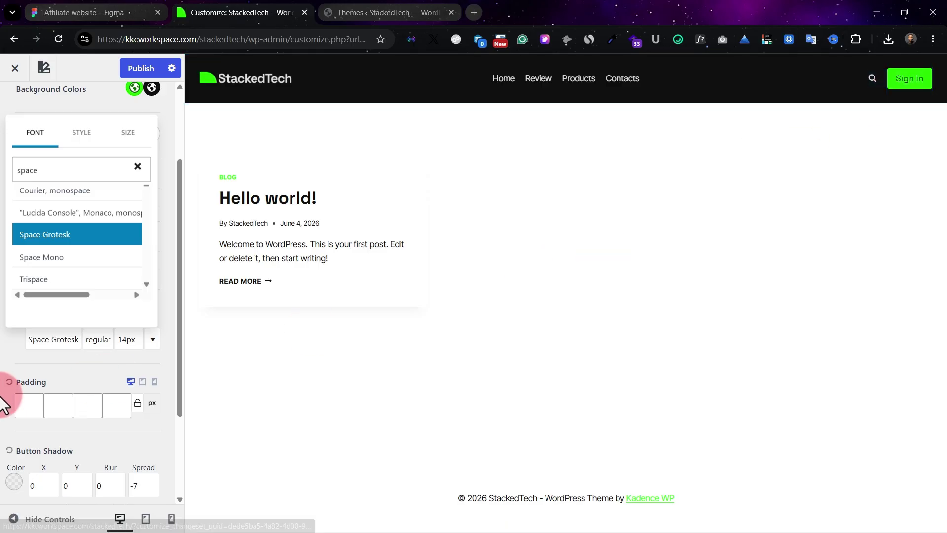
Set the base button font weight to 700 and publish the changes.
left_click(93, 342)
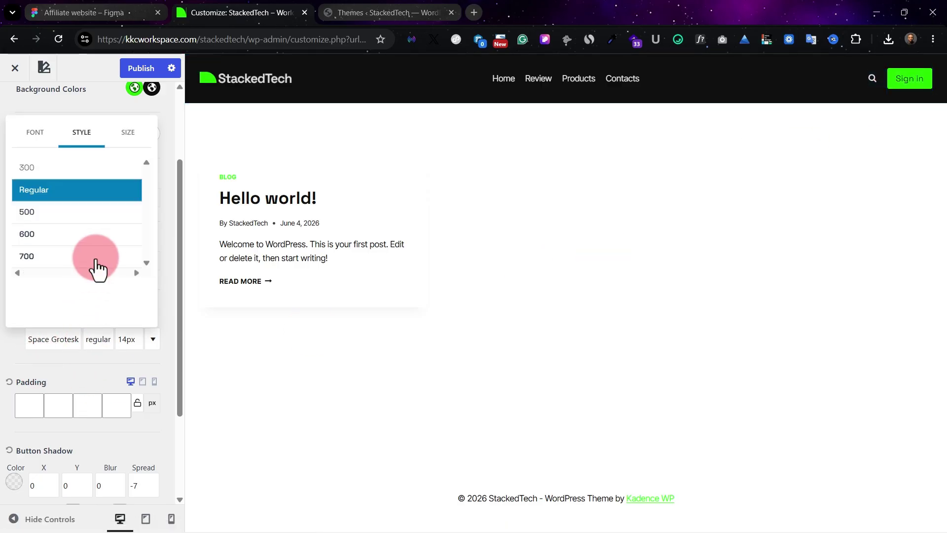
left_click(82, 259)
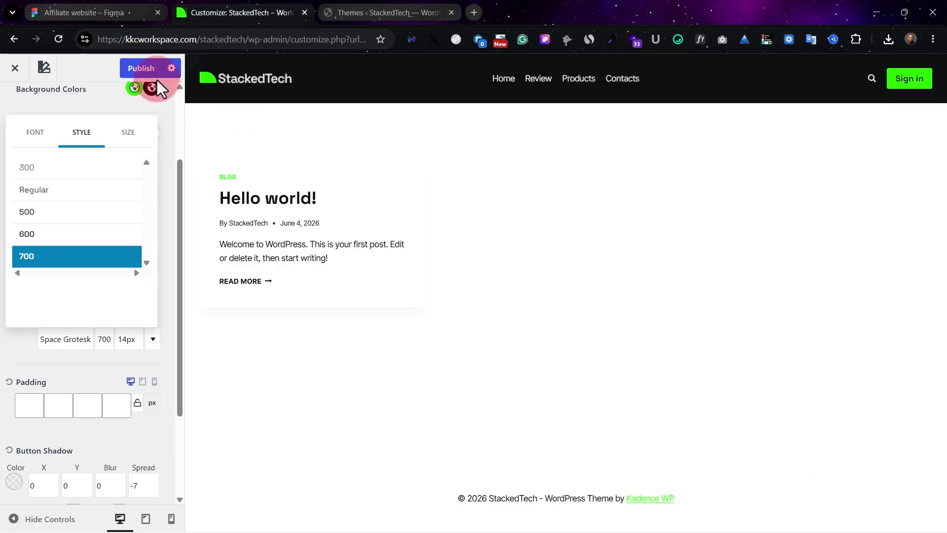
left_click(127, 65)
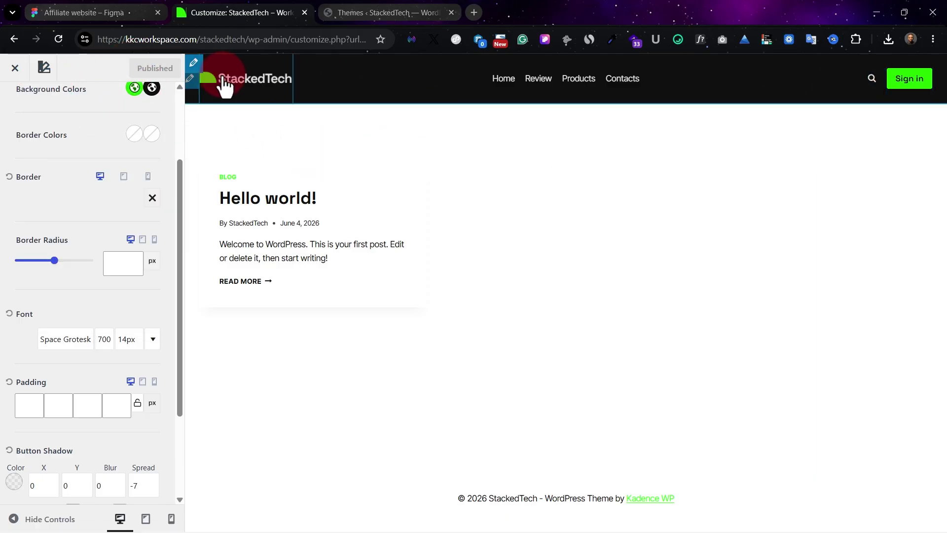
In the tablet header layout, set the mobile menu trigger's initial color to the light gray palette color.
left_click(192, 63)
left_click(802, 459)
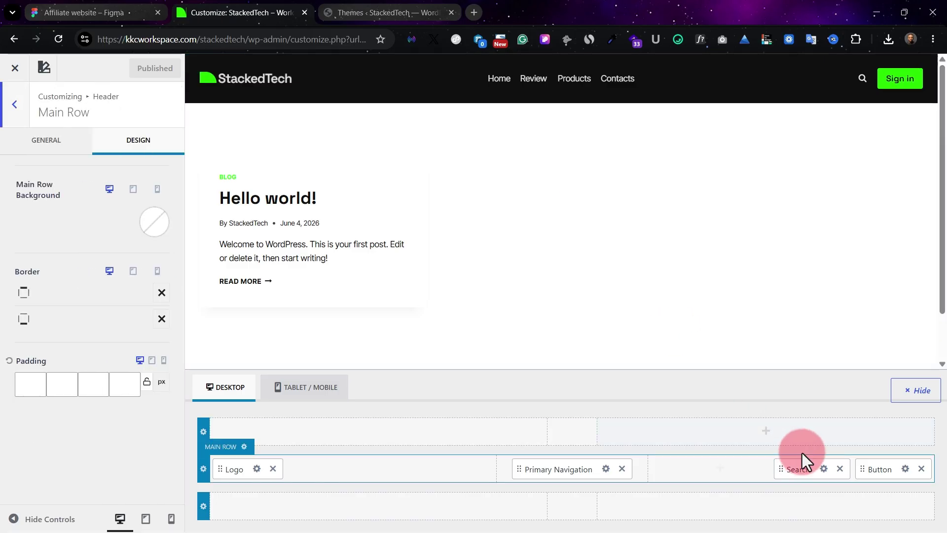
left_click(145, 519)
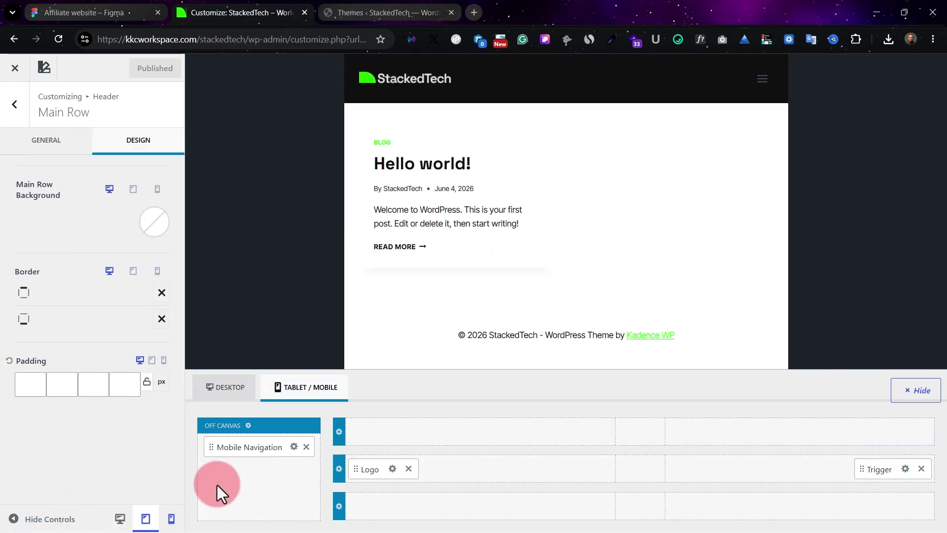
left_click(744, 90)
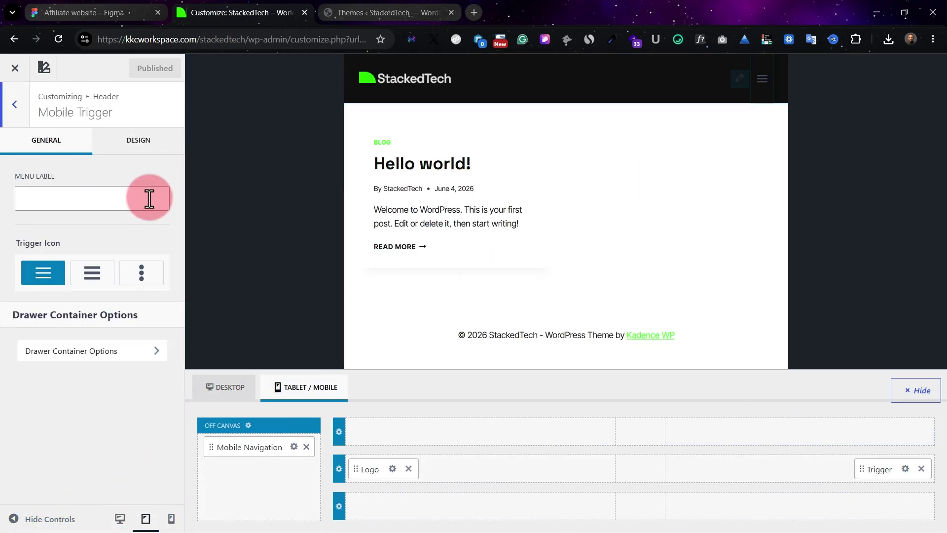
left_click(138, 142)
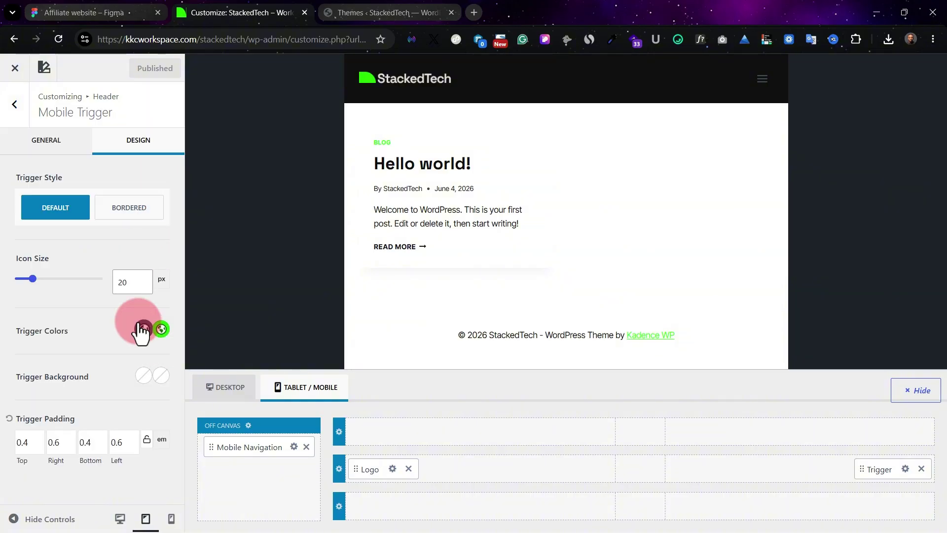
left_click(142, 328)
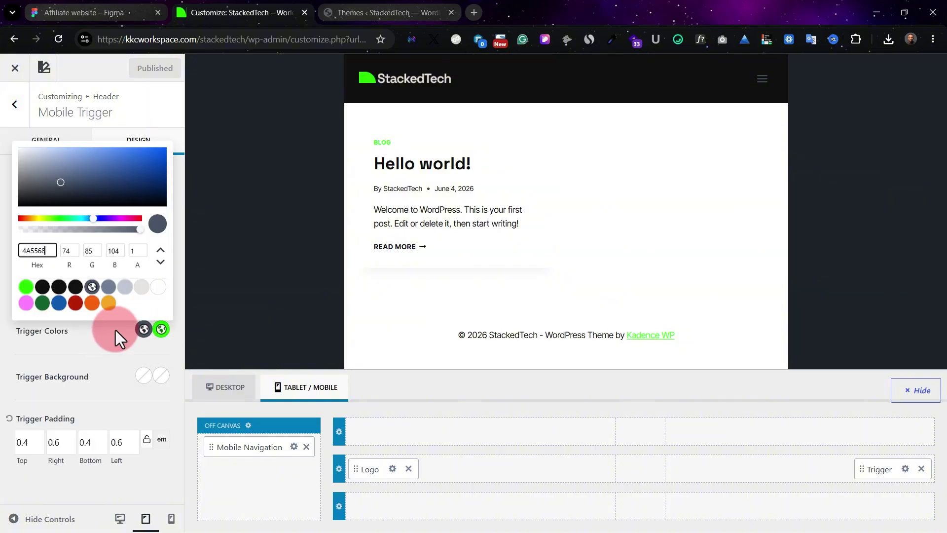
left_click(149, 290)
left_click(505, 288)
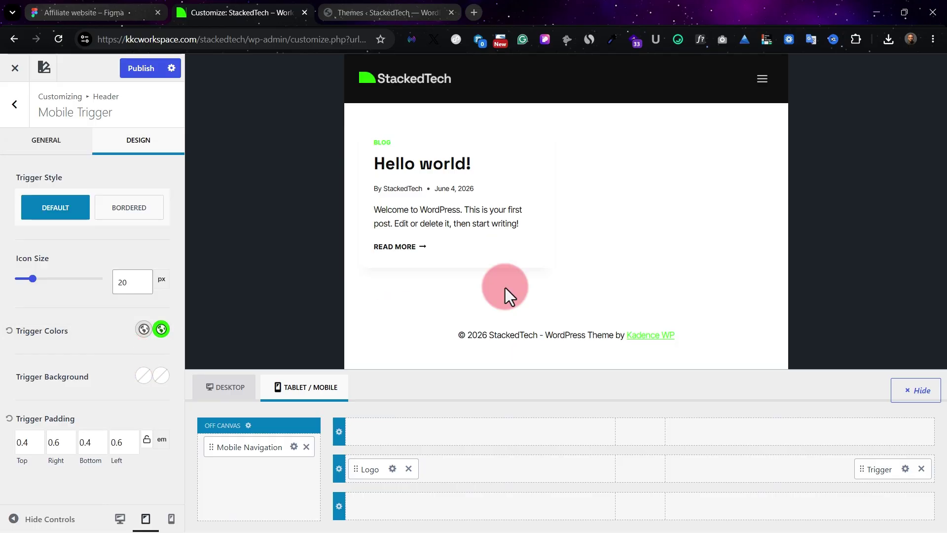
Preview the mobile menu drawer and add a Button element below Mobile Navigation in the off-canvas area.
left_click(763, 82)
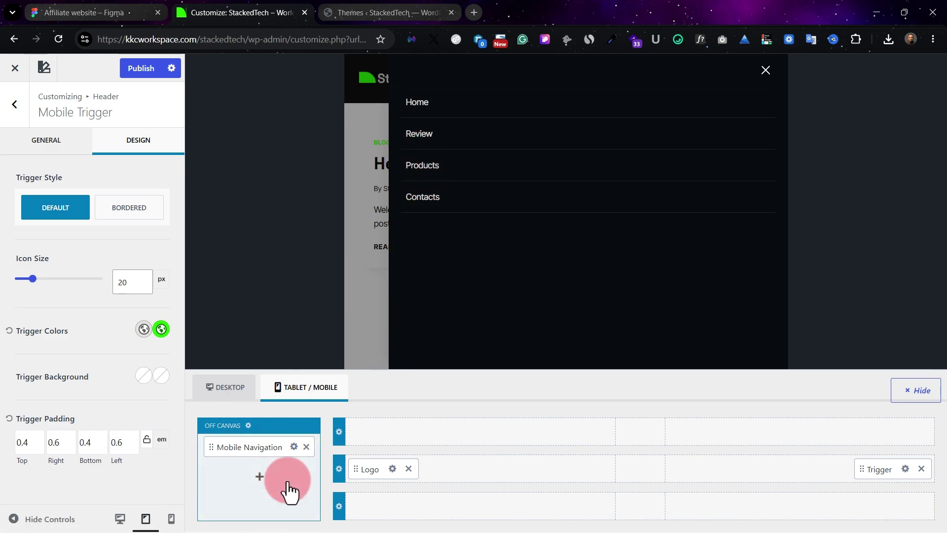
left_click(119, 517)
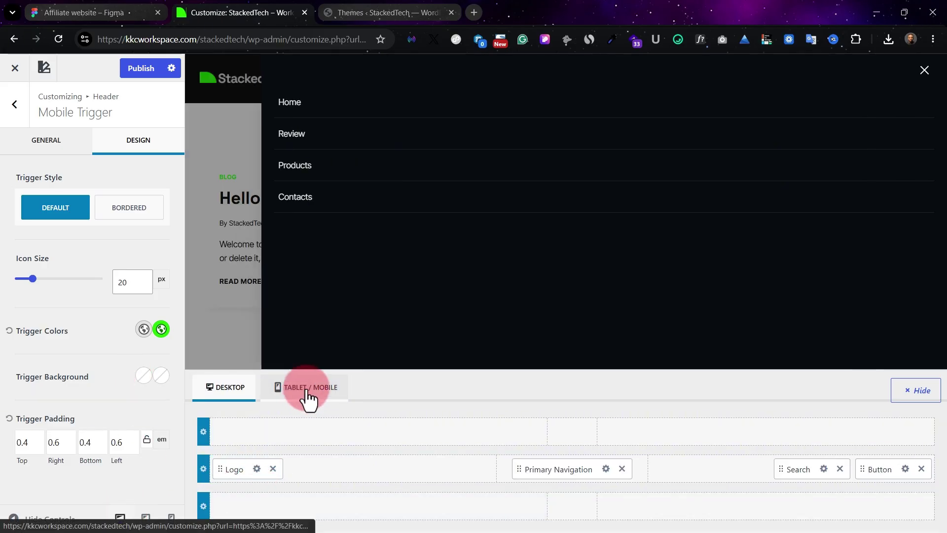
left_click(307, 389)
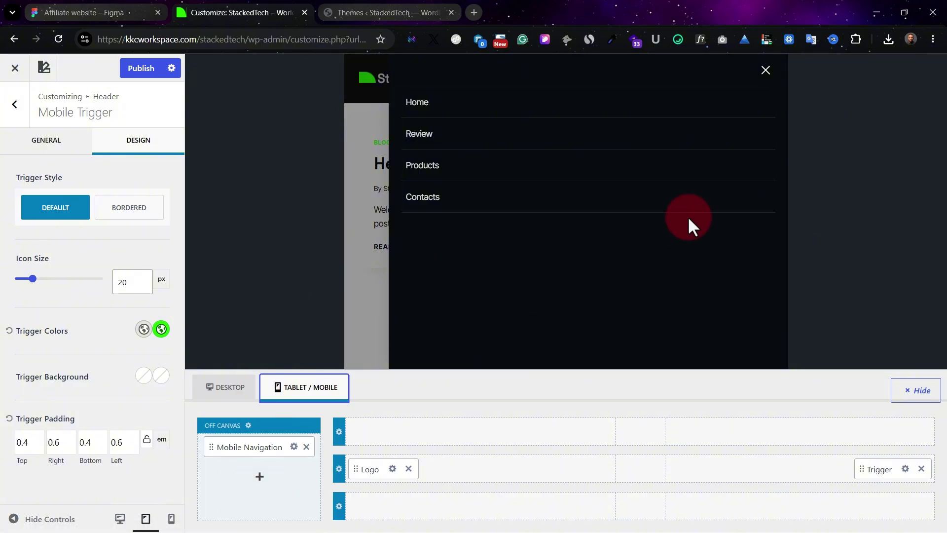
left_click(259, 476)
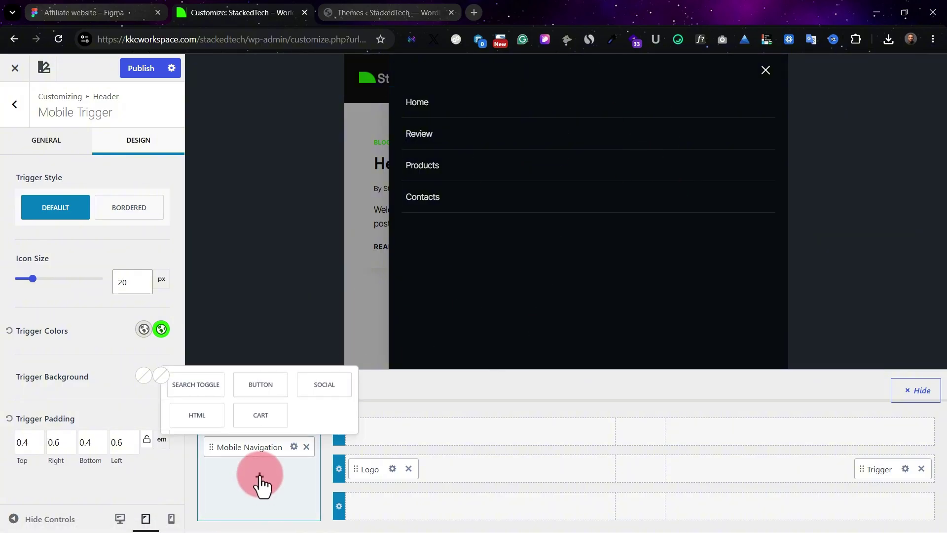
left_click(277, 391)
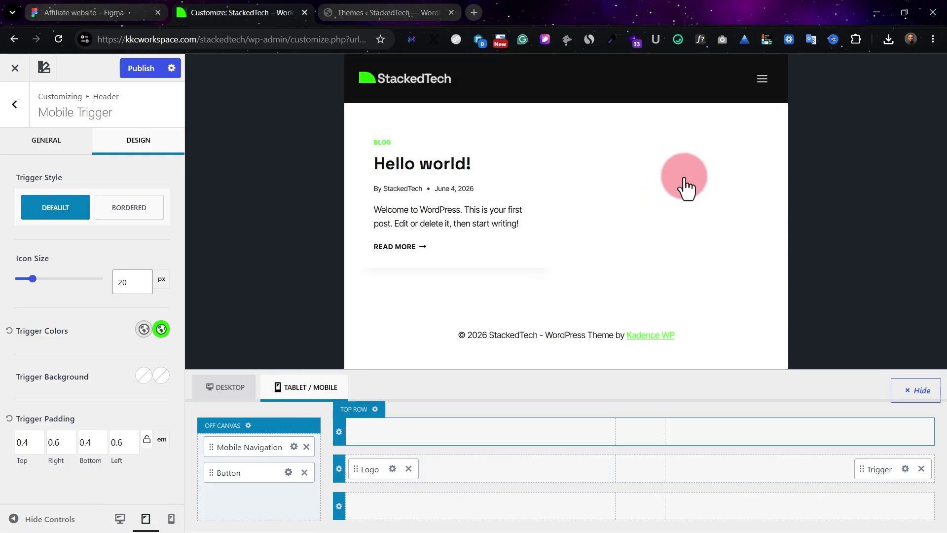
Set the mobile header button's label to "Sign in" and its URL to "#", then close the menu drawer.
left_click(762, 78)
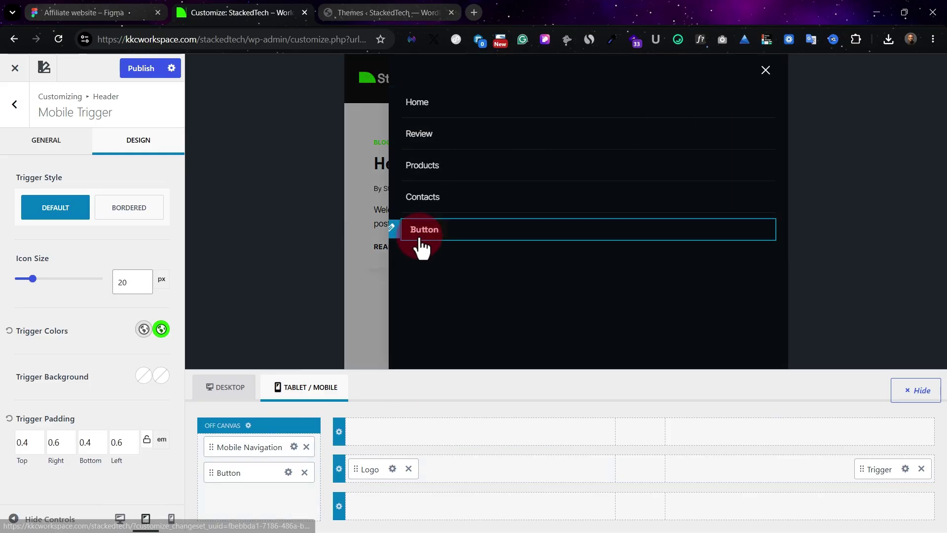
left_click(394, 231)
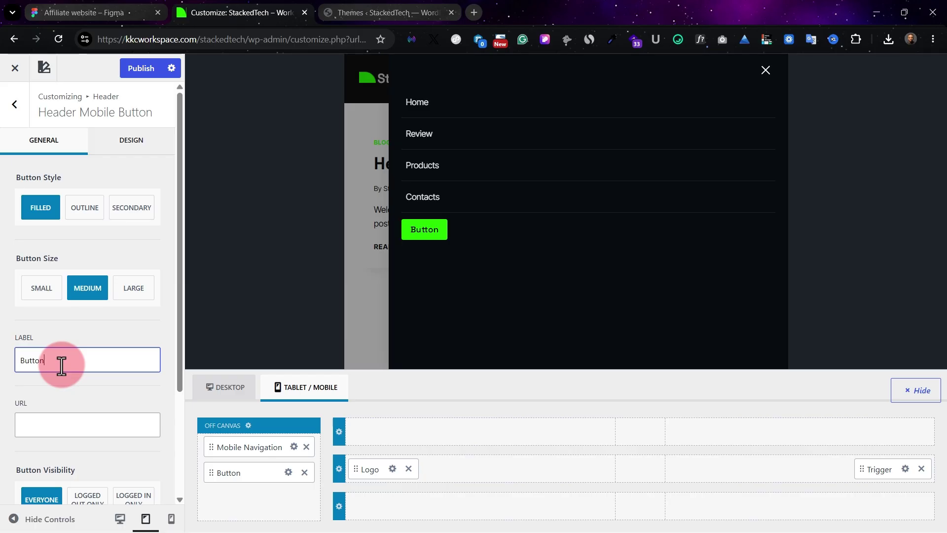
left_click(52, 423)
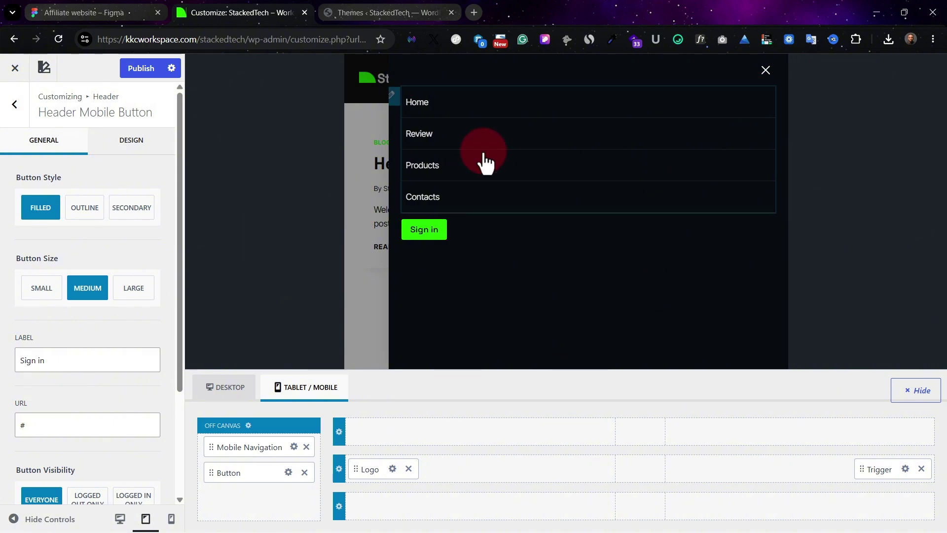
left_click(766, 72)
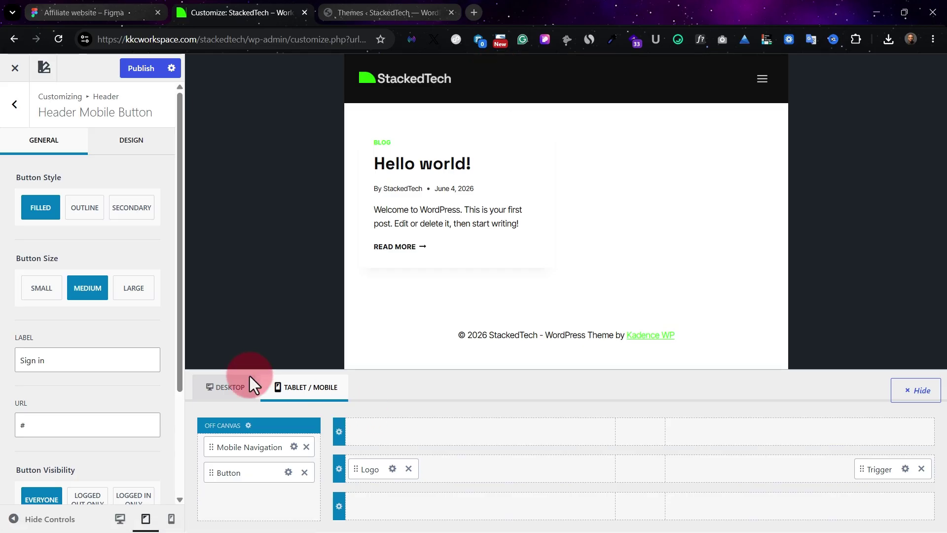
Compare the desktop header with the header in the Figma design and publish the customizer changes.
left_click(239, 392)
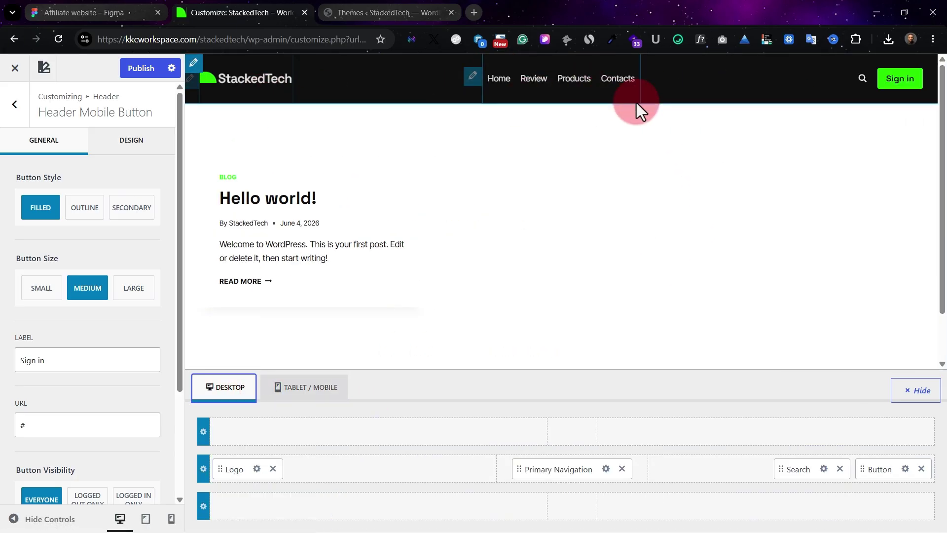
left_click(84, 9)
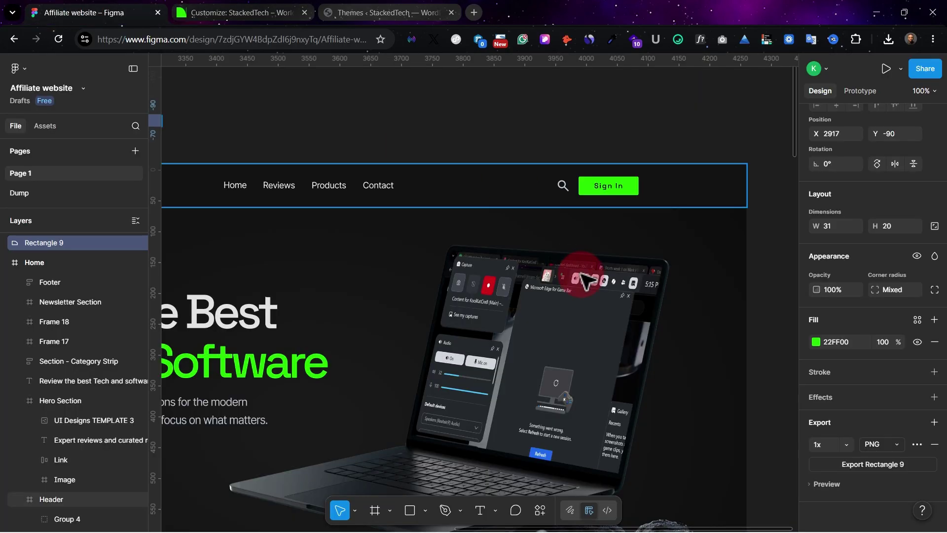
scroll(560, 211, "left", 5)
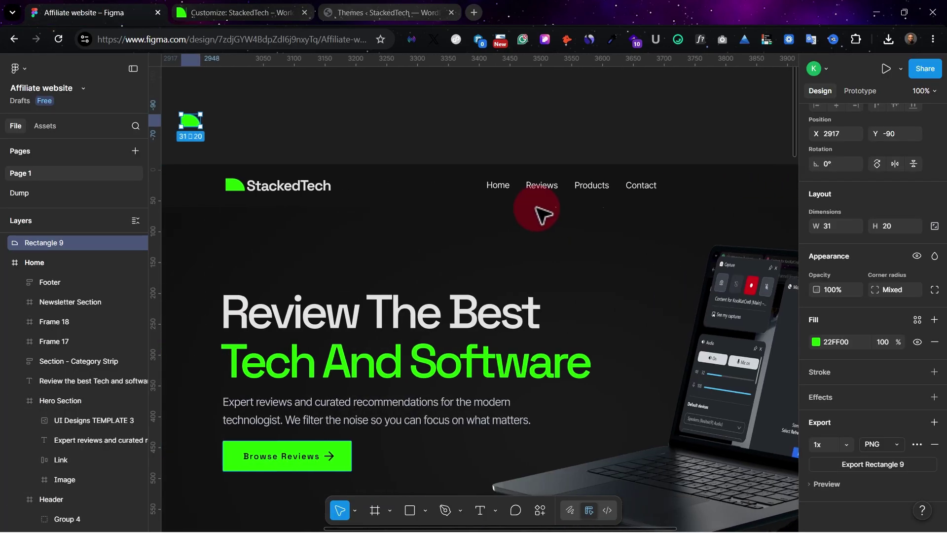
left_click(257, 11)
left_click(58, 151)
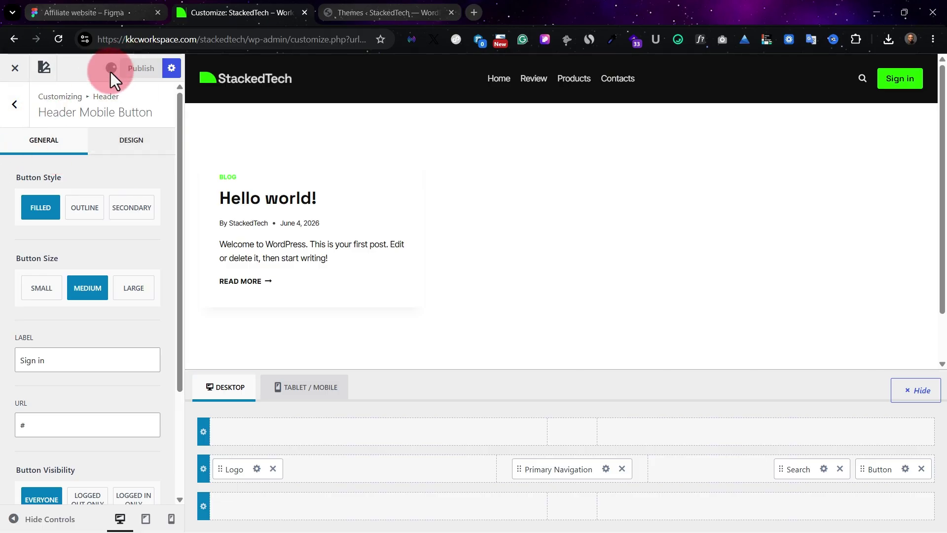
In the homepage settings, make the site display a static page and choose Home as the homepage.
left_click(22, 110)
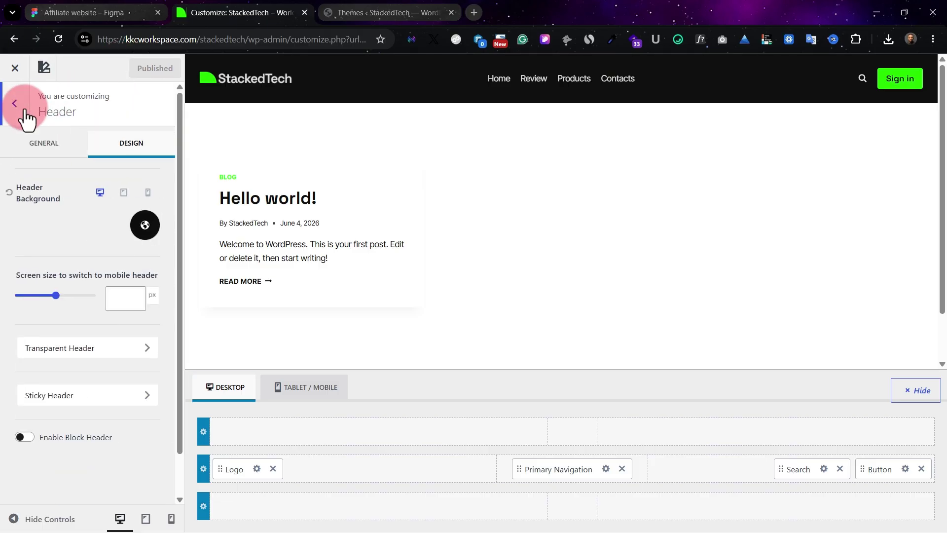
left_click(25, 113)
left_click(84, 390)
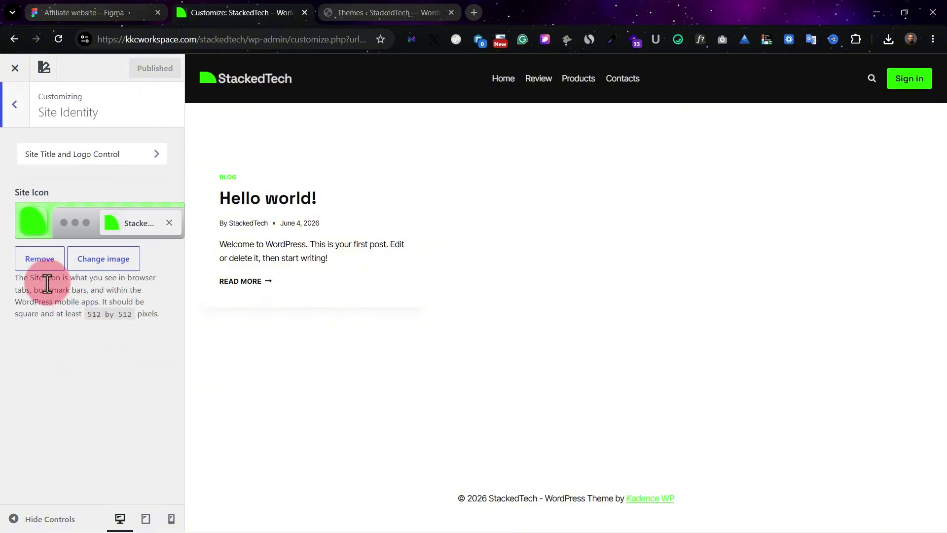
left_click(22, 126)
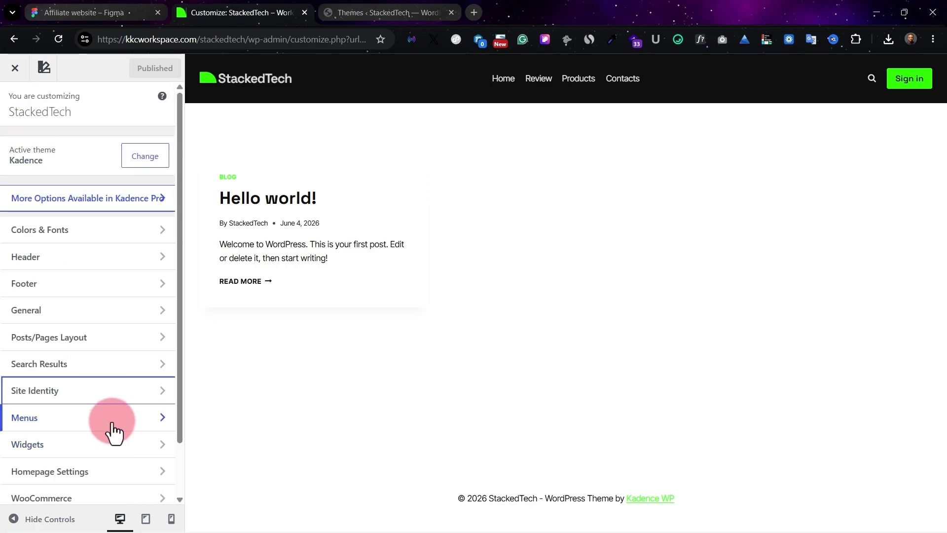
left_click(104, 473)
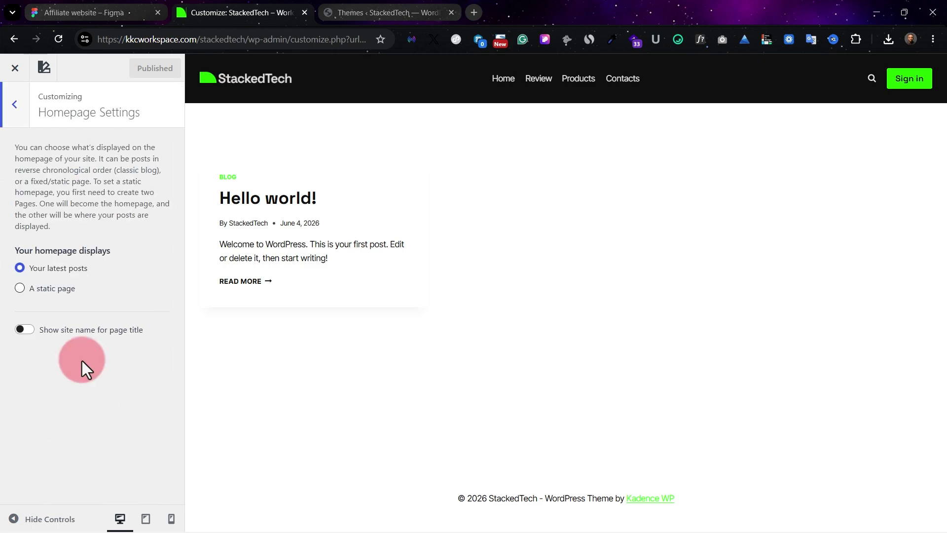
left_click(69, 289)
left_click(113, 354)
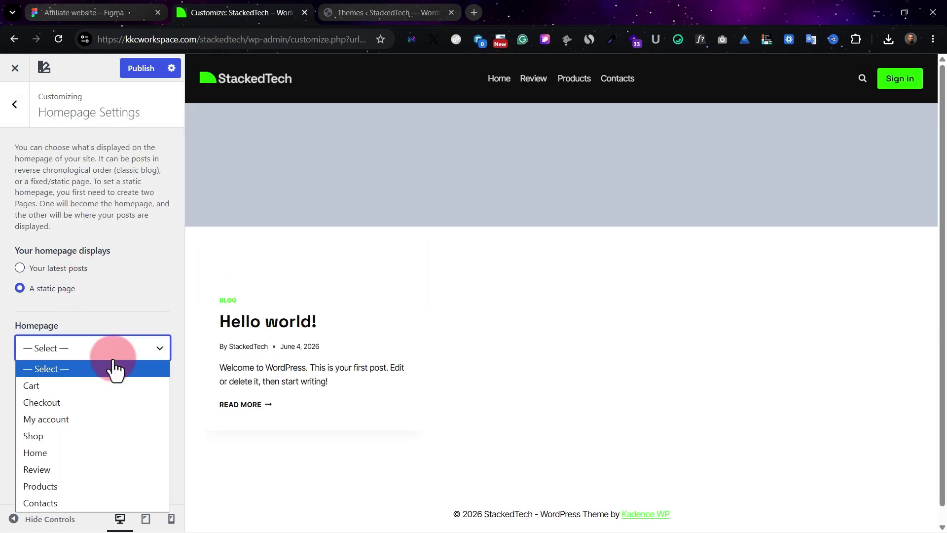
left_click(112, 286)
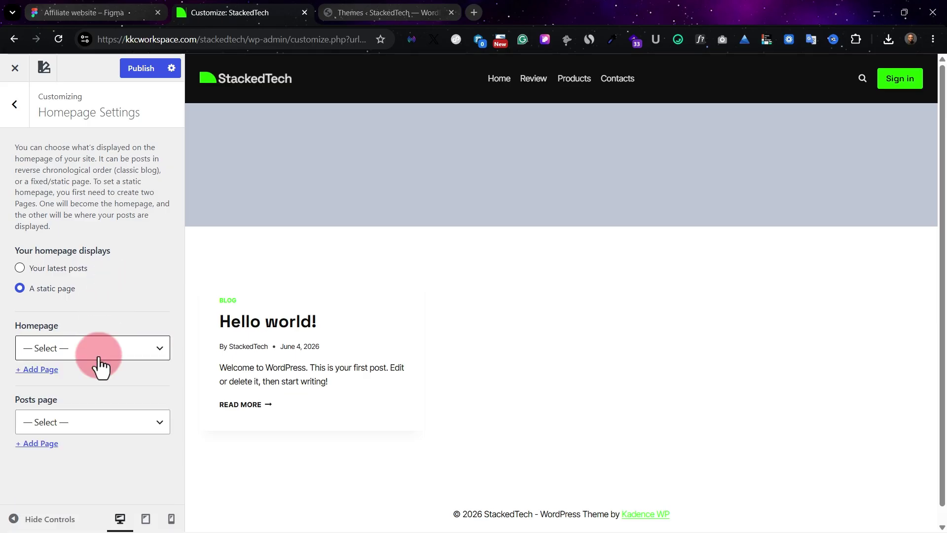
left_click(98, 354)
left_click(102, 453)
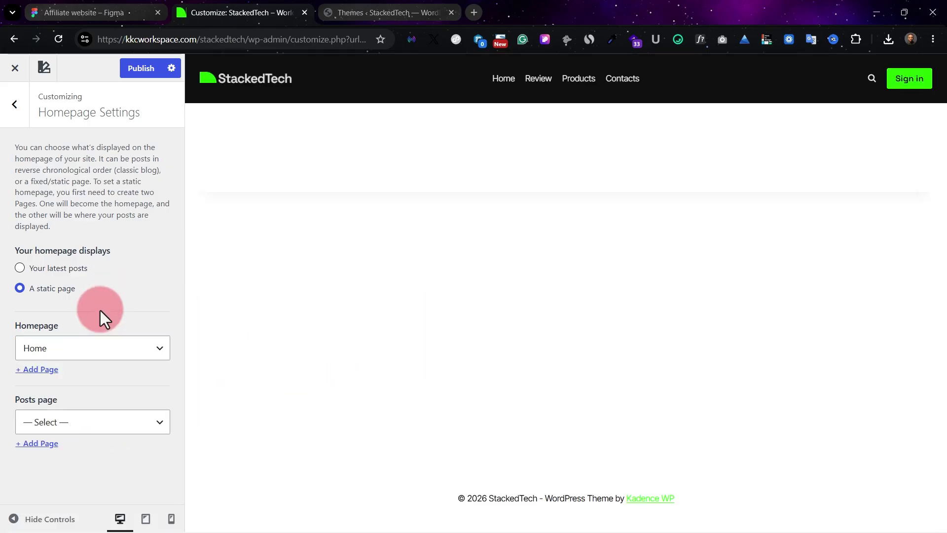
Set the Posts page to Review in the homepage settings and publish the change.
left_click(110, 423)
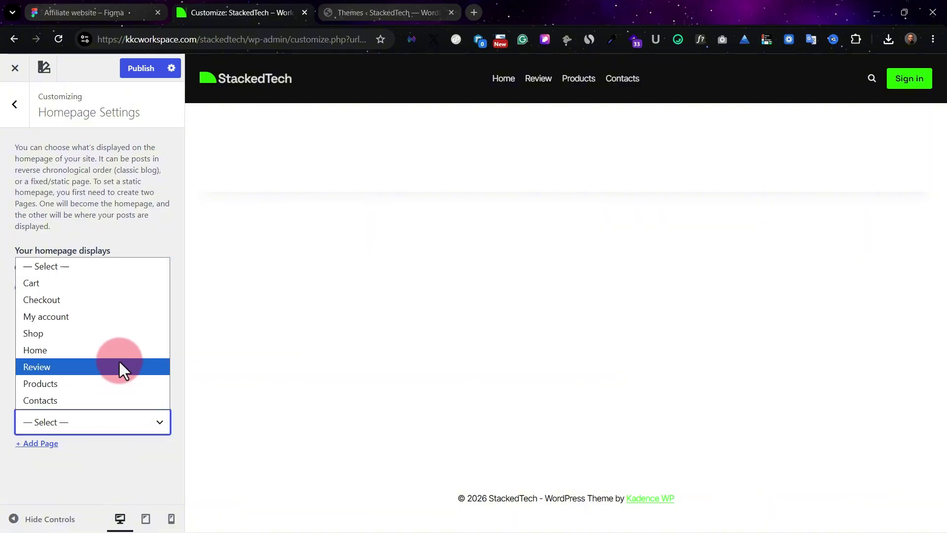
left_click(135, 472)
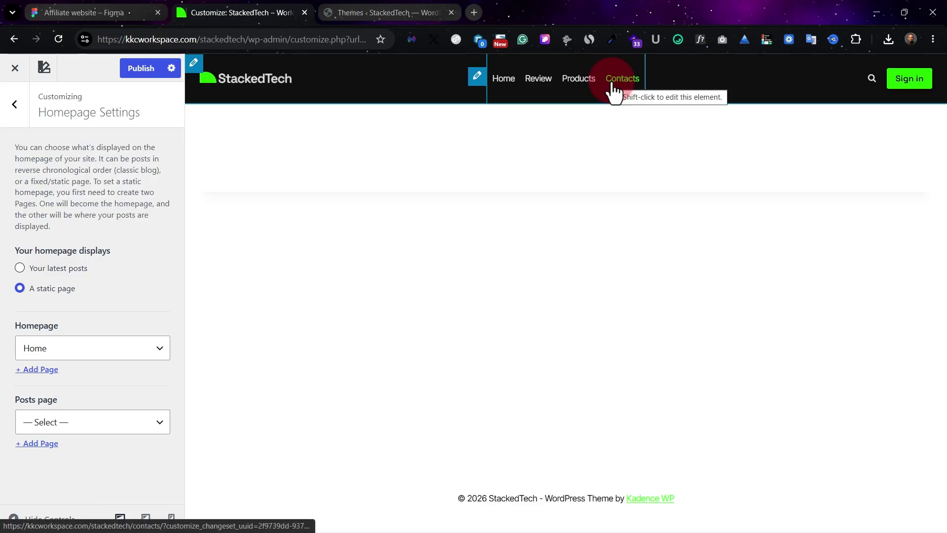
left_click(138, 422)
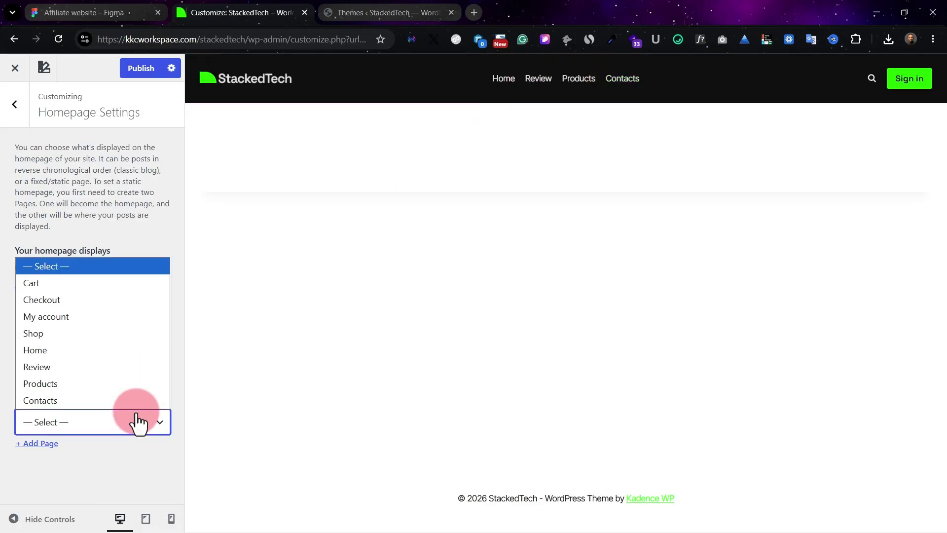
left_click(88, 367)
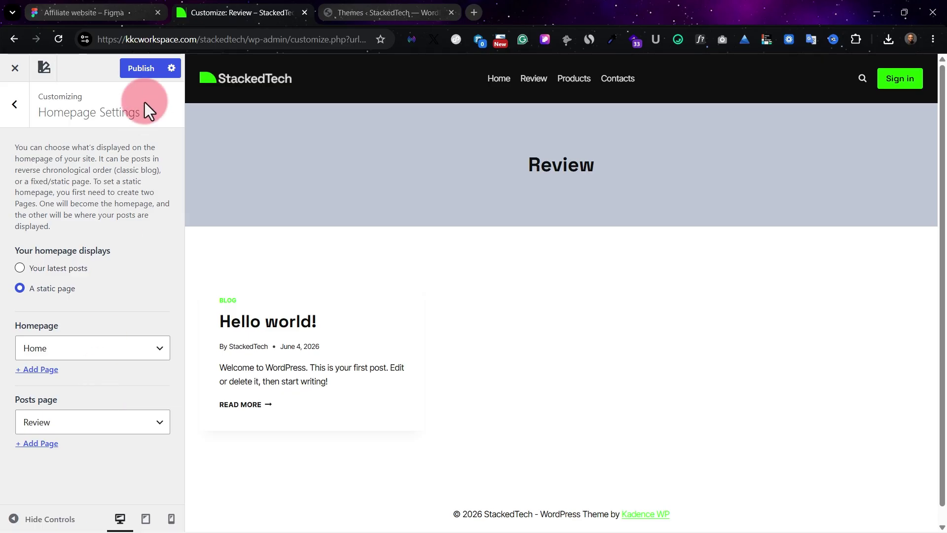
left_click(148, 84)
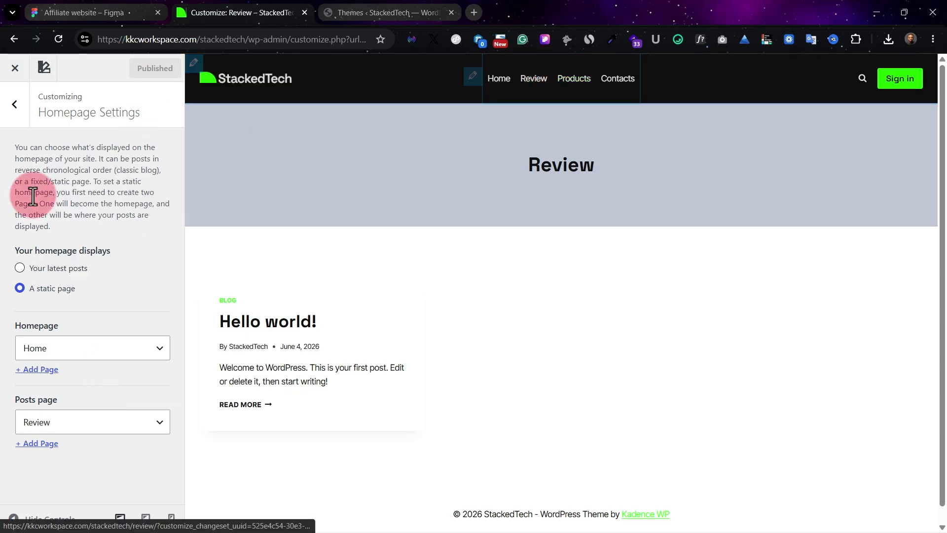
left_click(23, 113)
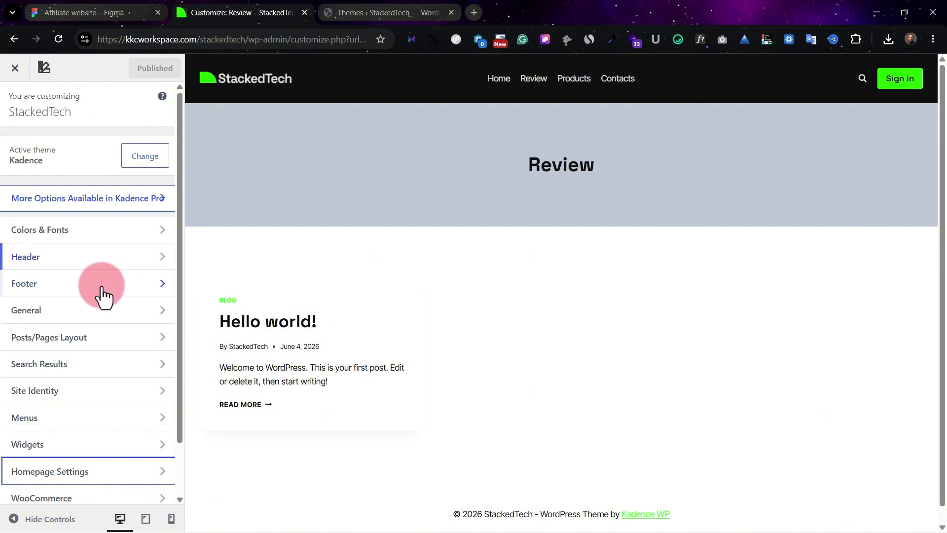
In the Page Layout settings for the Home preview, set the default layout to Normal and the content style to Unboxed, and publish.
left_click(486, 79)
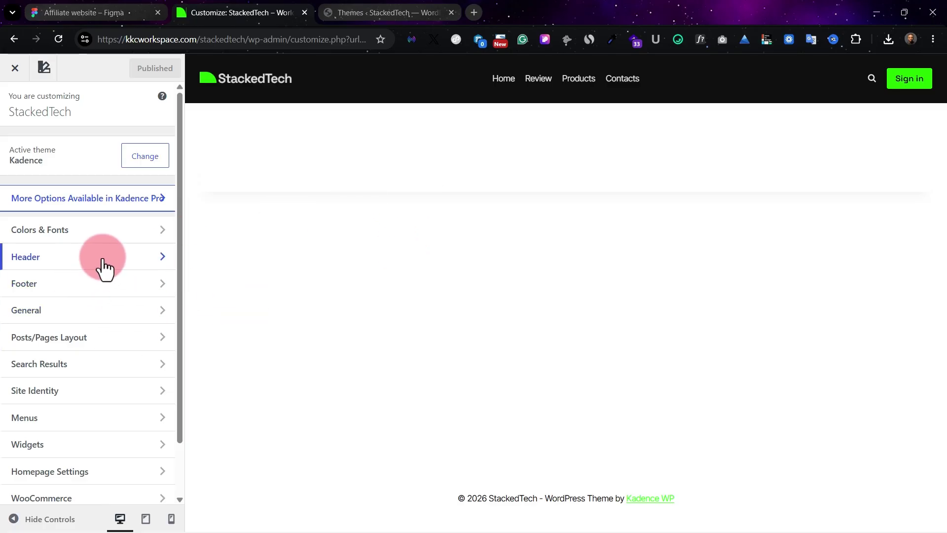
left_click(114, 343)
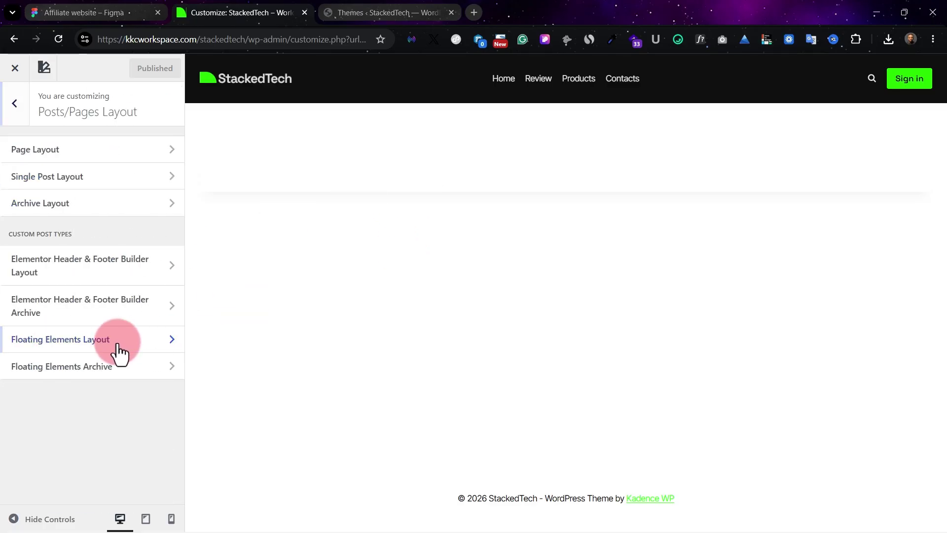
left_click(99, 156)
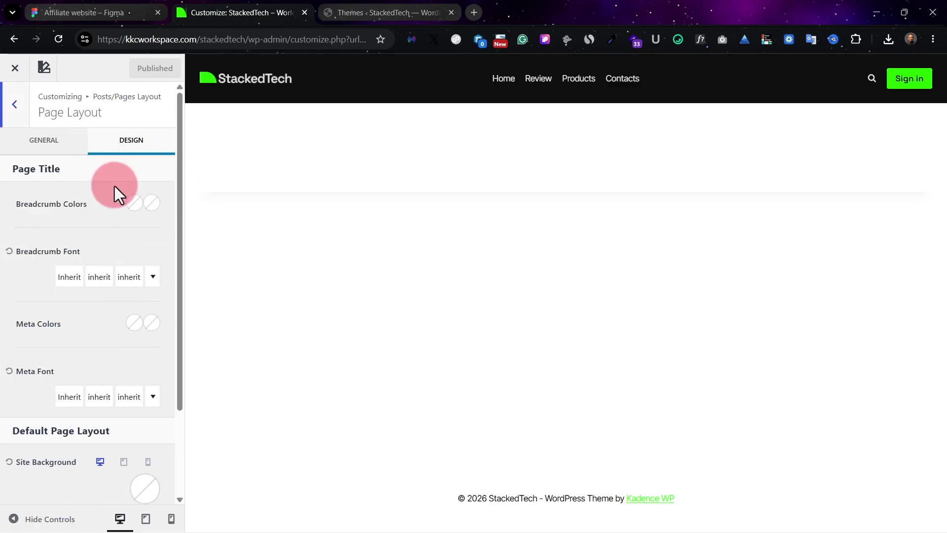
left_click(44, 141)
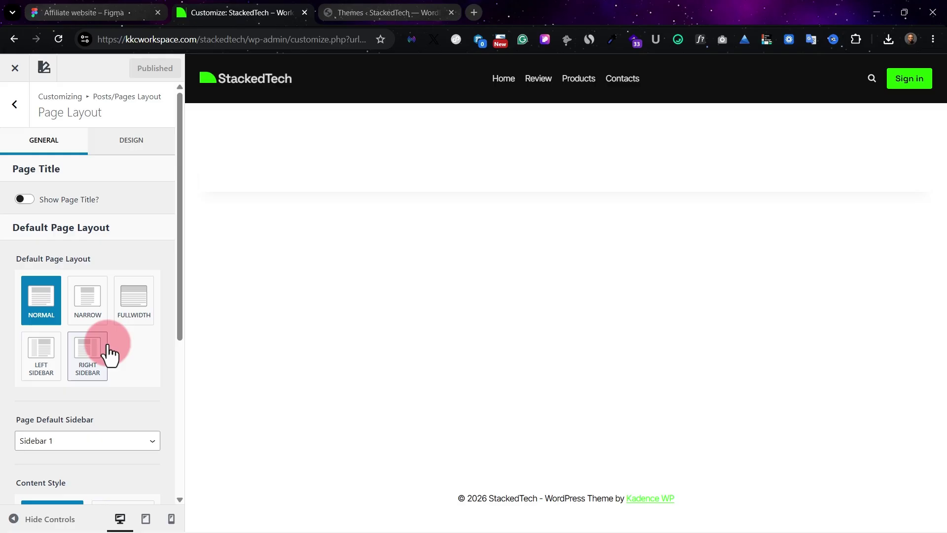
left_click(139, 309)
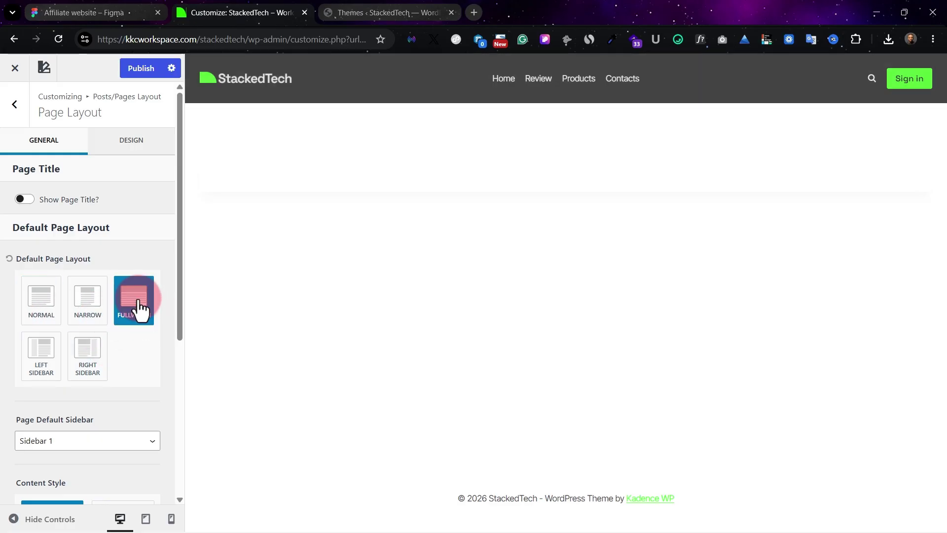
scroll(131, 355, "down", 3)
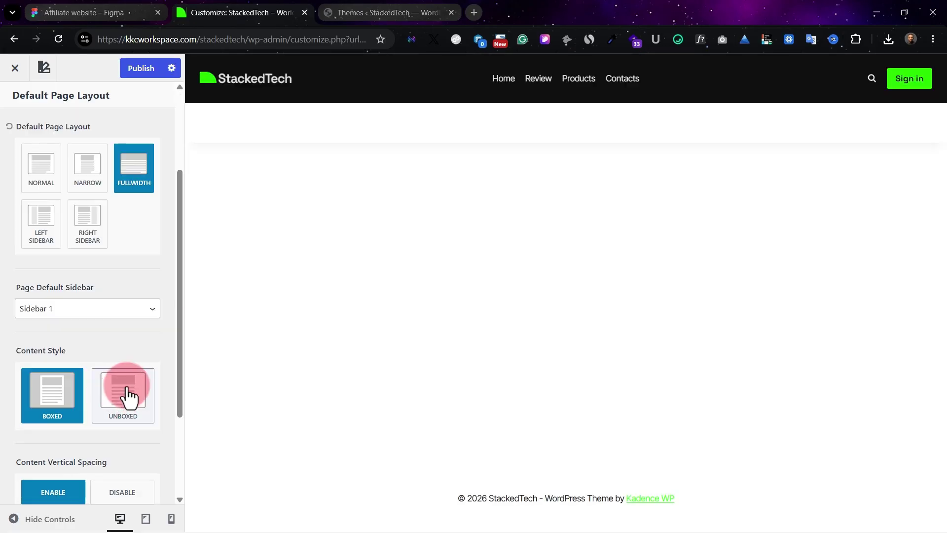
left_click(129, 393)
left_click(36, 177)
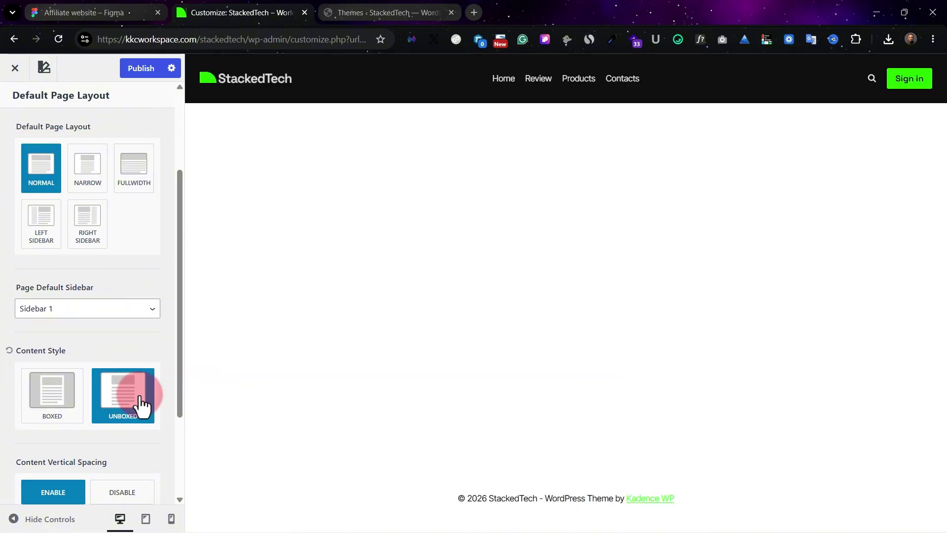
scroll(143, 405, "down", 2)
left_click(154, 68)
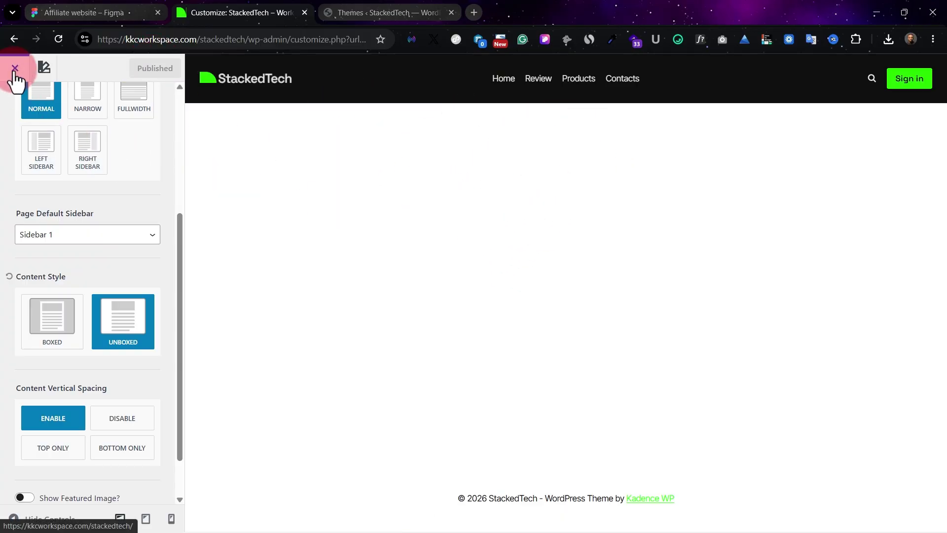
scroll(38, 148, "up", 6)
left_click(14, 106)
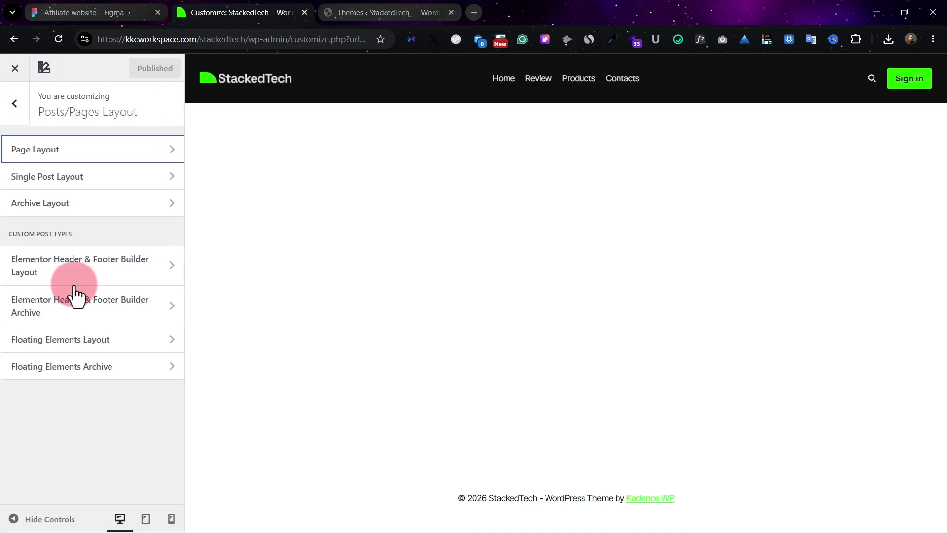
left_click(13, 128)
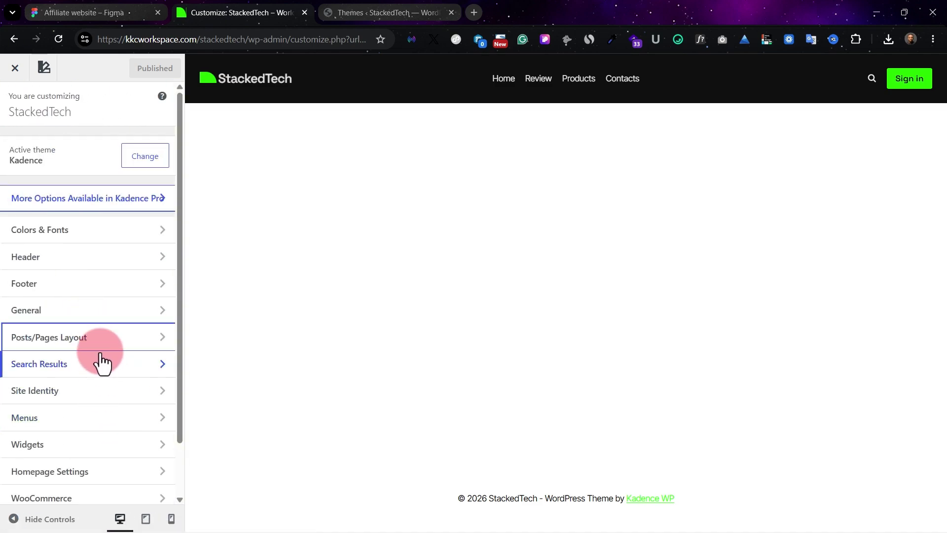
left_click(93, 423)
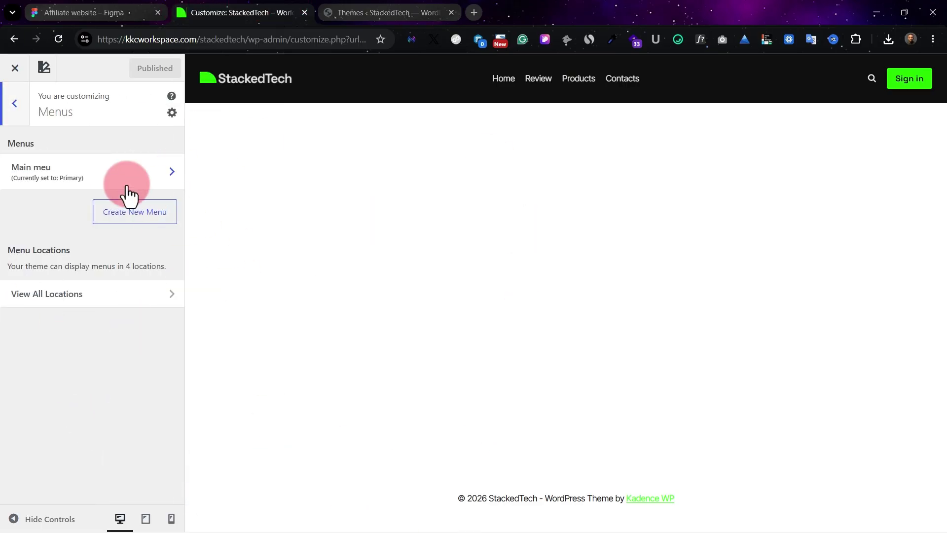
left_click(23, 107)
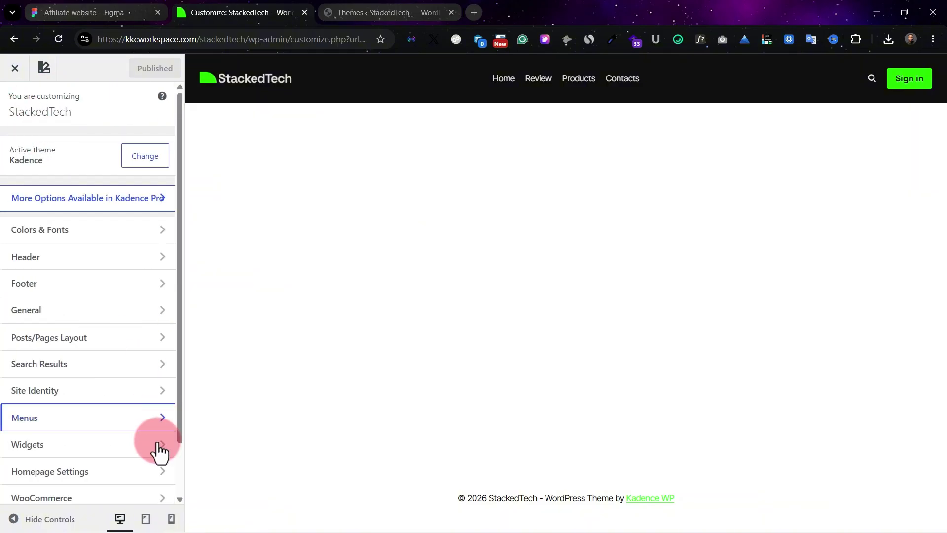
scroll(146, 441, "down", 2)
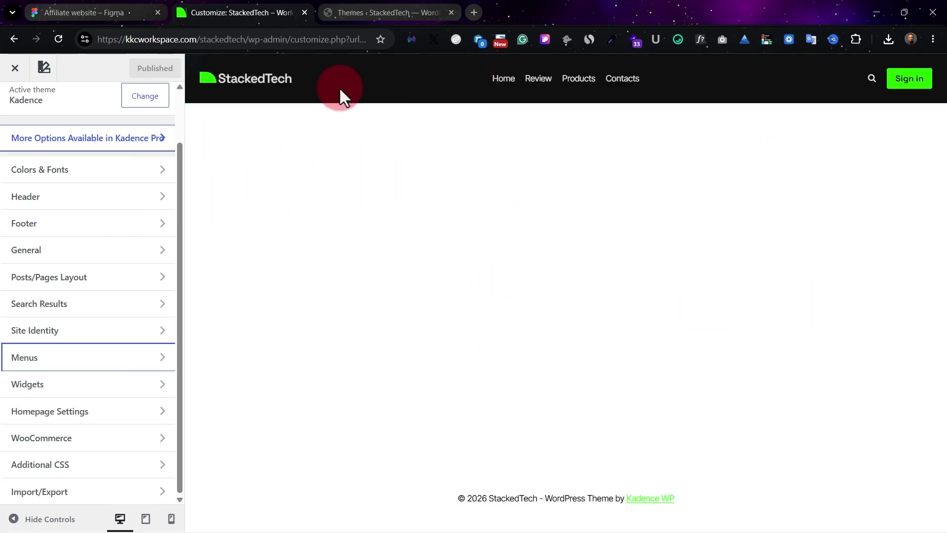
left_click(84, 173)
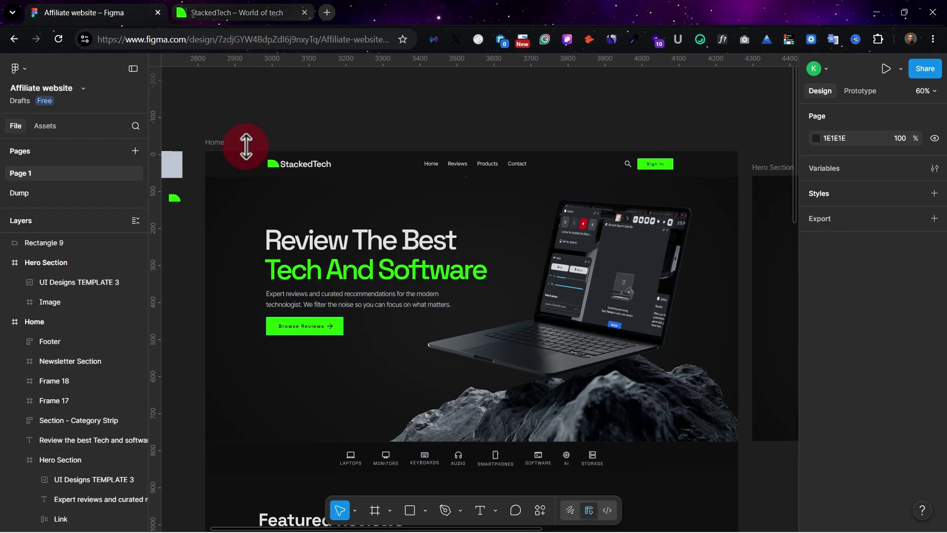
Switch from Figma to the WordPress editor, disable the Home page's title and content vertical spacing in its page settings, and save the page.
left_click(226, 7)
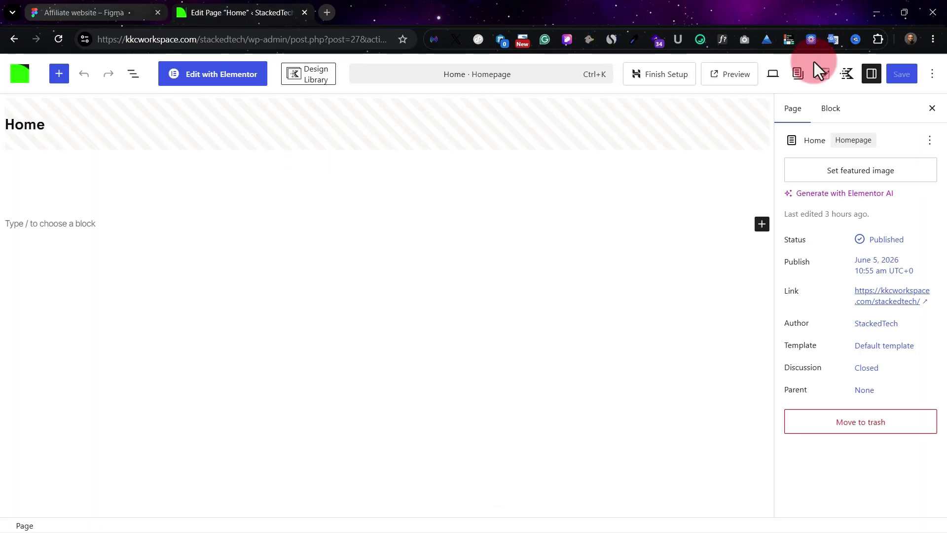
left_click(821, 75)
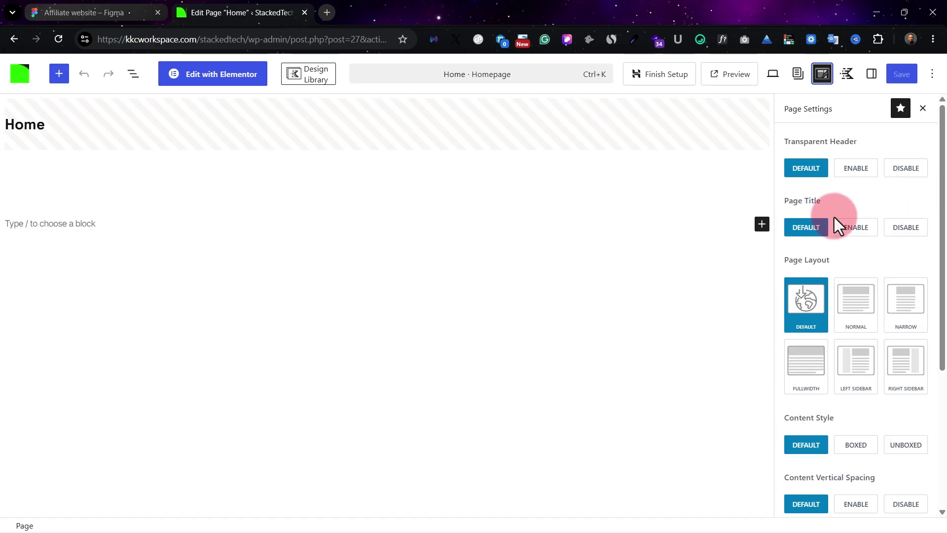
left_click(916, 230)
scroll(905, 320, "down", 4)
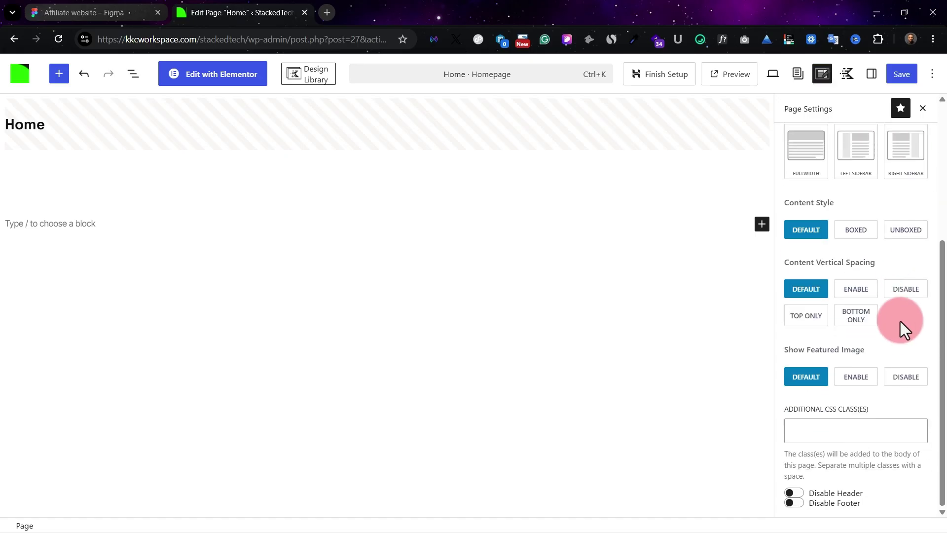
left_click(916, 293)
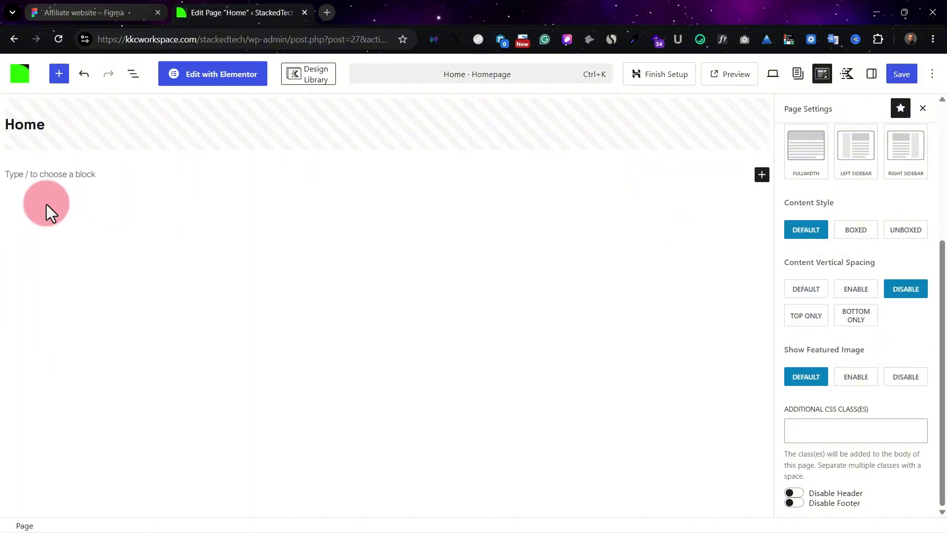
left_click(901, 79)
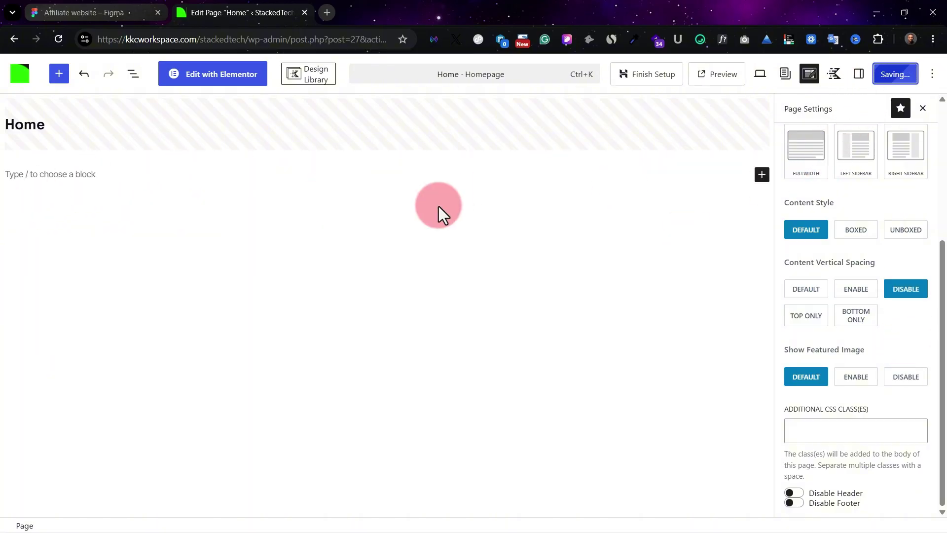
Open the Home page in the Elementor editor and dismiss the productivity checklist and its launch tip.
left_click(212, 73)
left_click(251, 172)
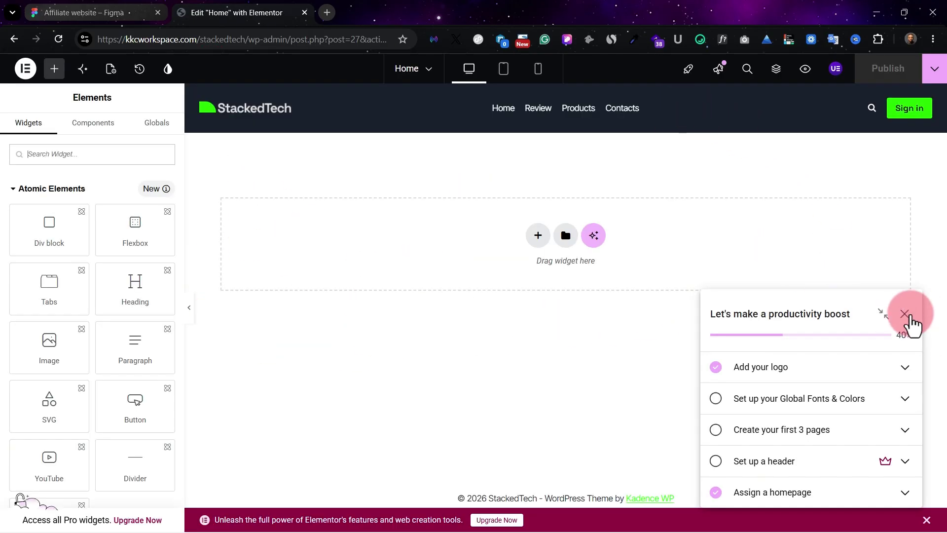
left_click(905, 315)
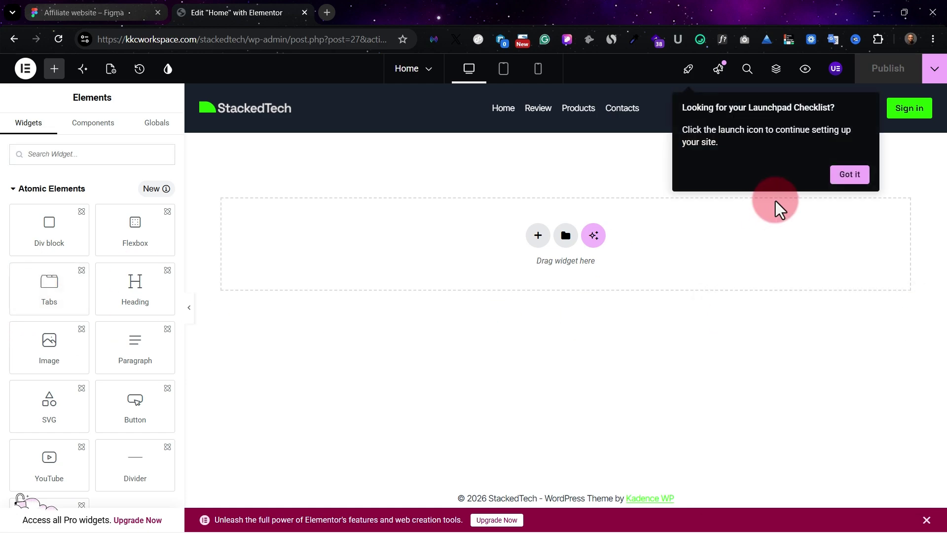
left_click(857, 181)
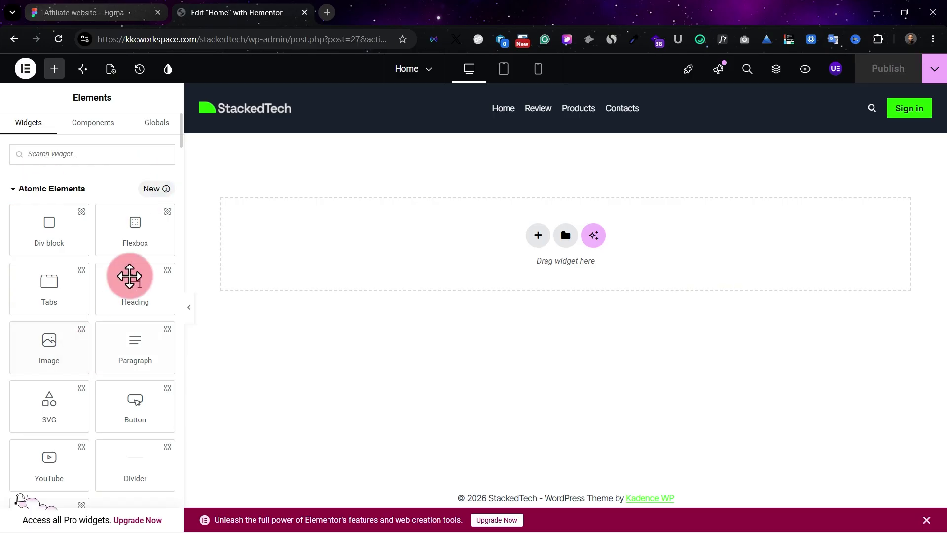
Browse the available widgets and collapse the Atomic Elements and Atomic Form groups.
scroll(98, 302, "down", 1)
scroll(98, 302, "down", 1)
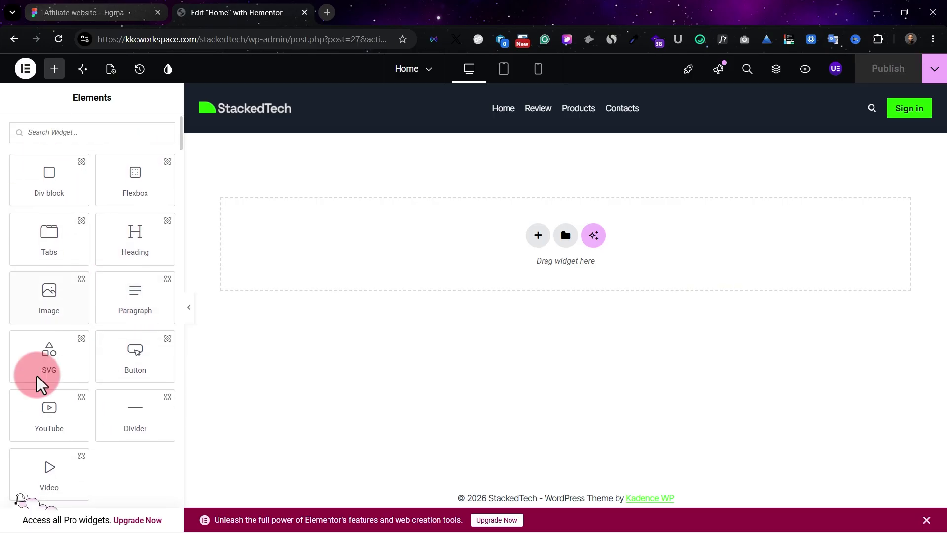
scroll(36, 380, "down", 1)
scroll(148, 277, "down", 1)
scroll(119, 276, "up", 3)
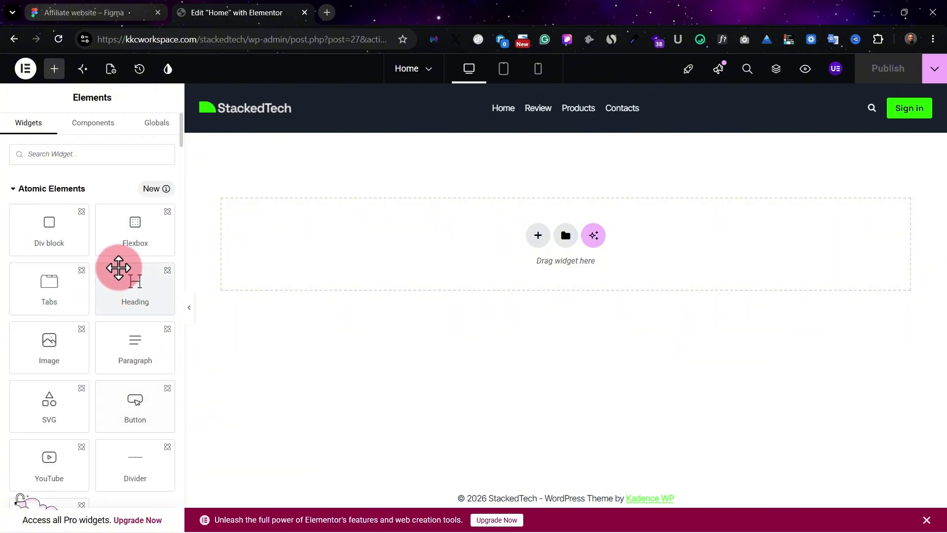
left_click(30, 189)
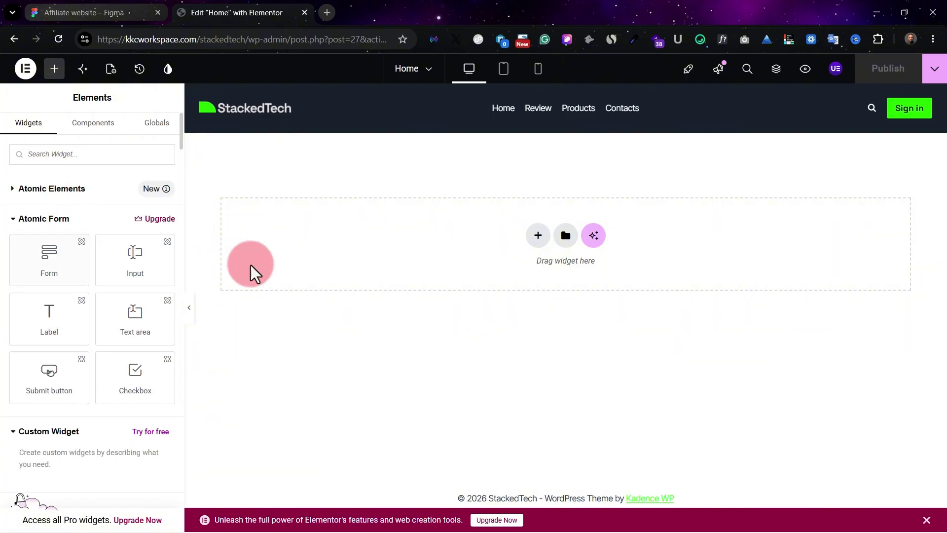
left_click(29, 222)
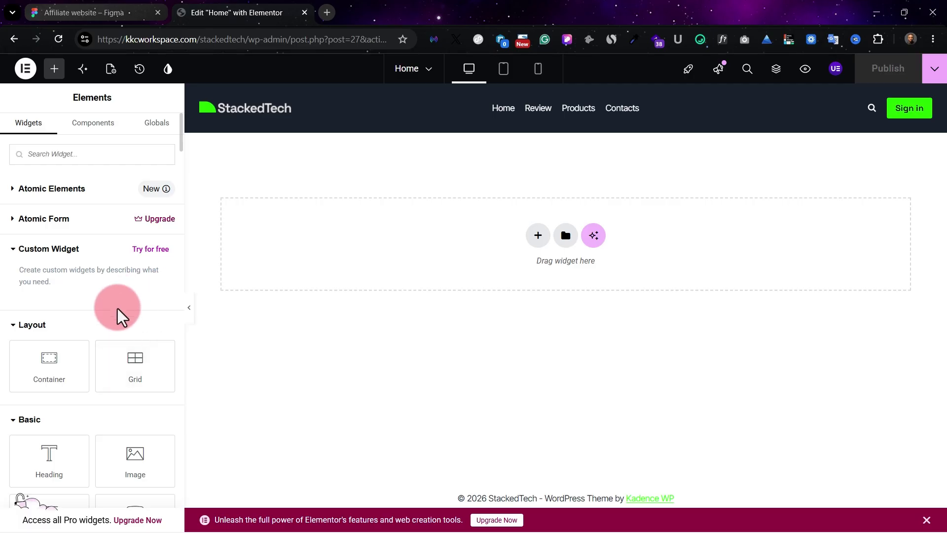
Add a container to the empty page and nest a second container inside it.
scroll(121, 315, "down", 4)
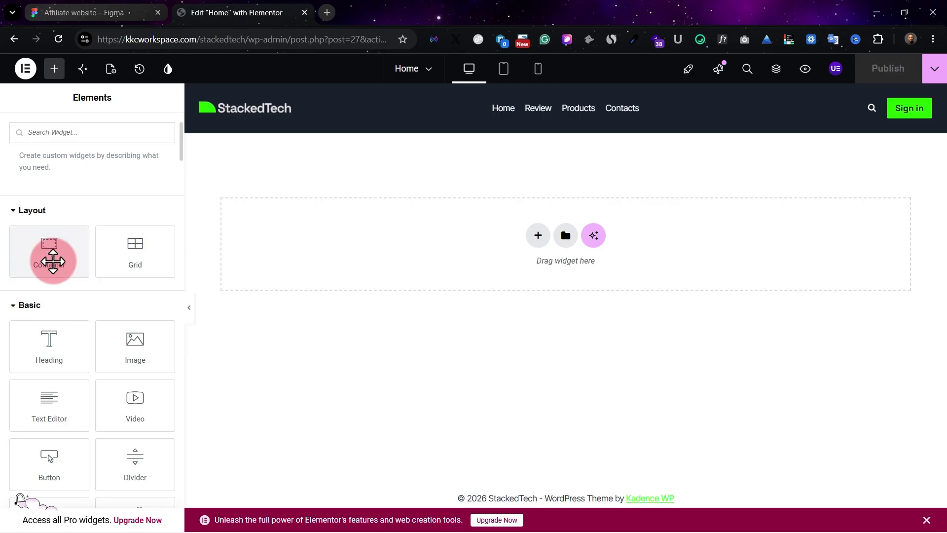
left_click_drag(51, 254, 442, 250)
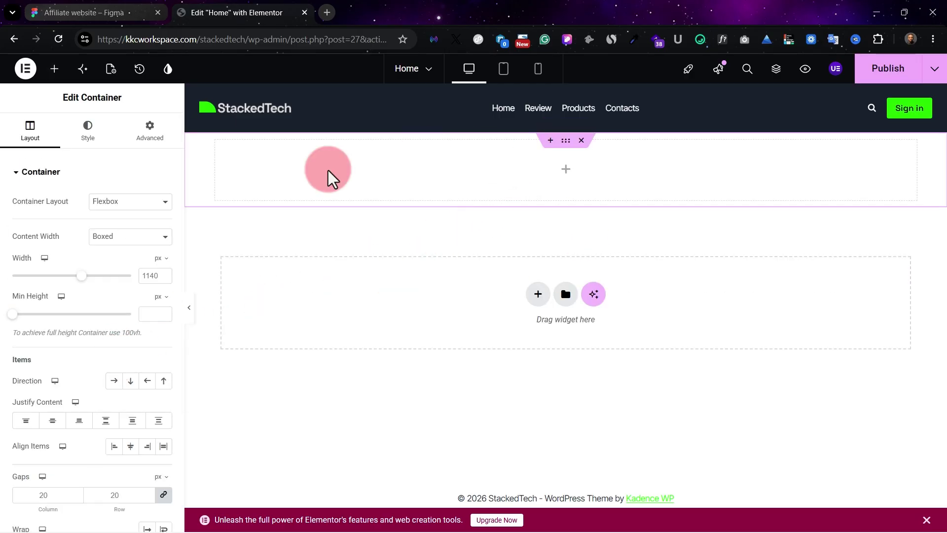
left_click(61, 73)
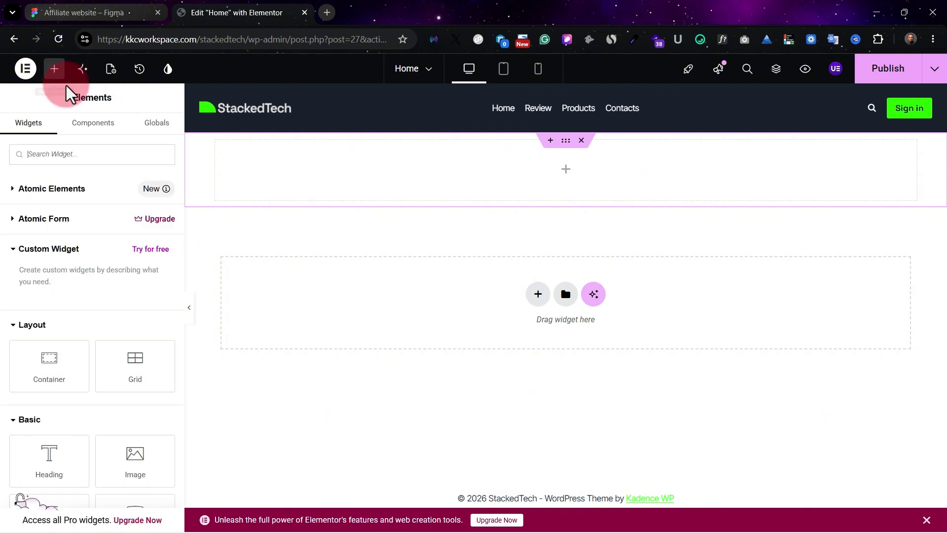
left_click_drag(48, 374, 473, 206)
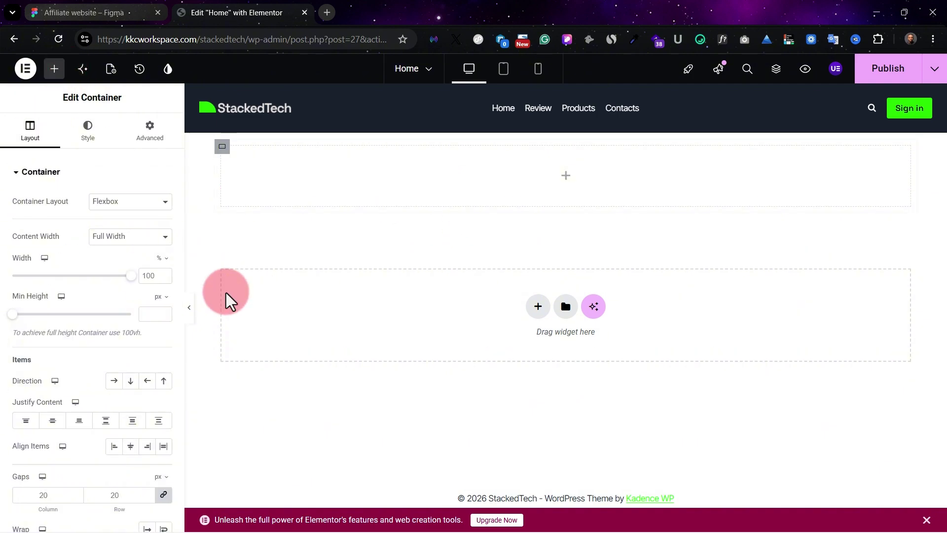
Duplicate the nested container and set the outer container's direction to Row - horizontal.
right_click(224, 150)
left_click(264, 187)
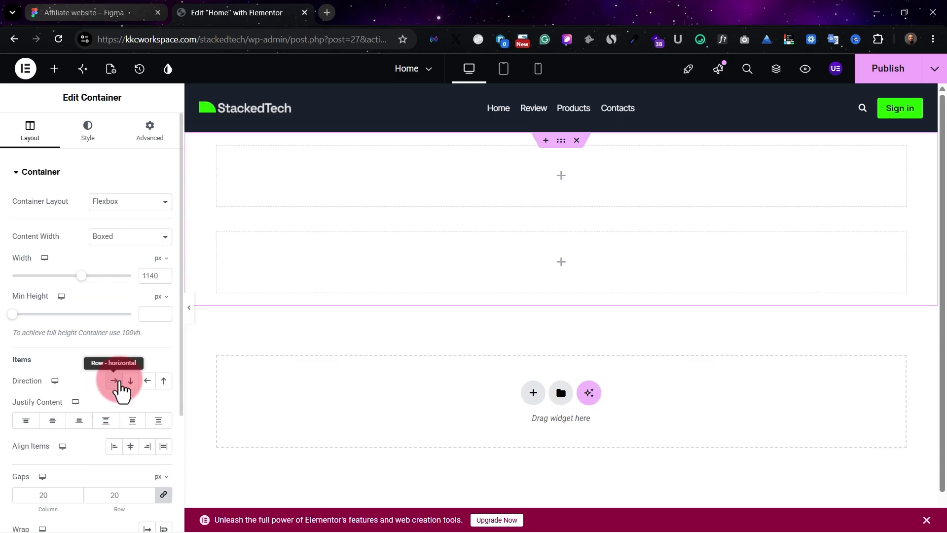
left_click(114, 380)
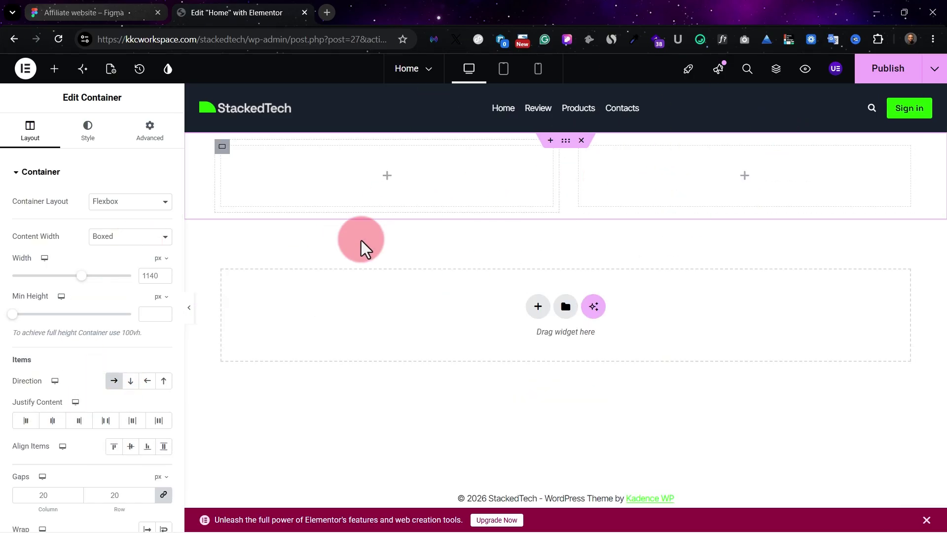
Add a Flexbox section with the two-equal-column structure below the existing container.
left_click(538, 307)
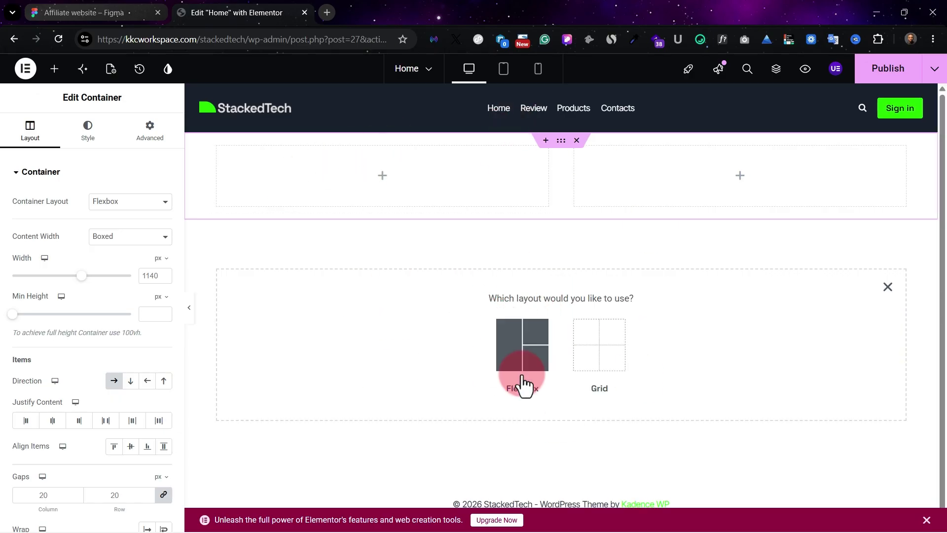
left_click(517, 355)
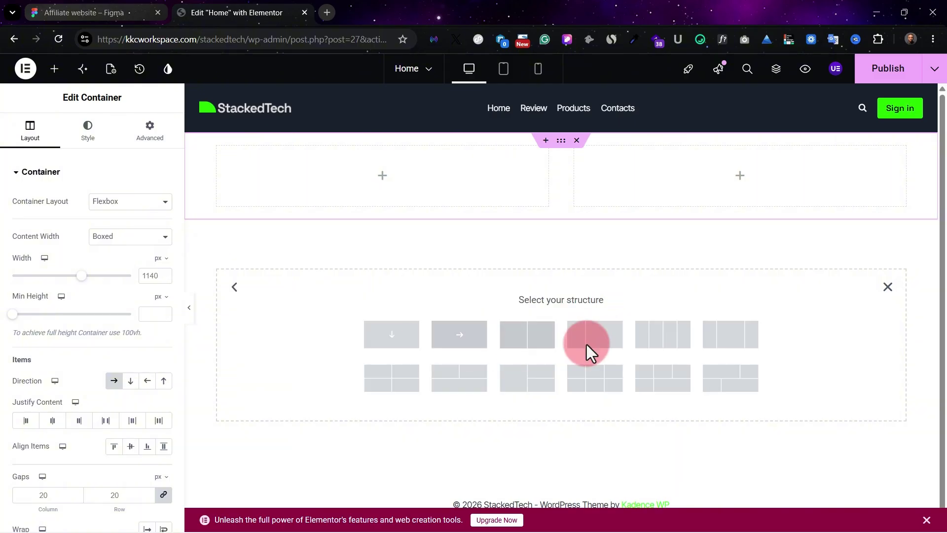
left_click(535, 351)
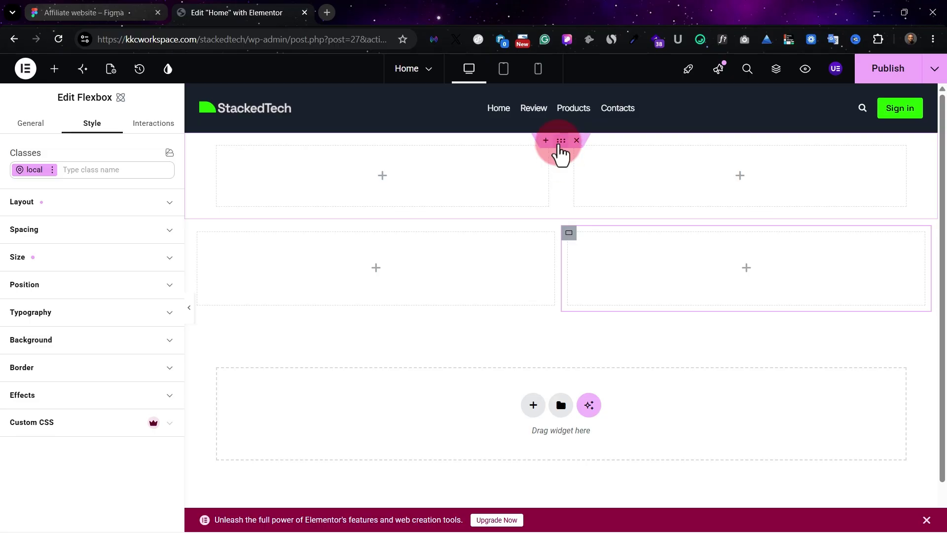
Compare the layout, style and advanced settings of the upper container with the settings of the new flexbox section.
left_click(561, 143)
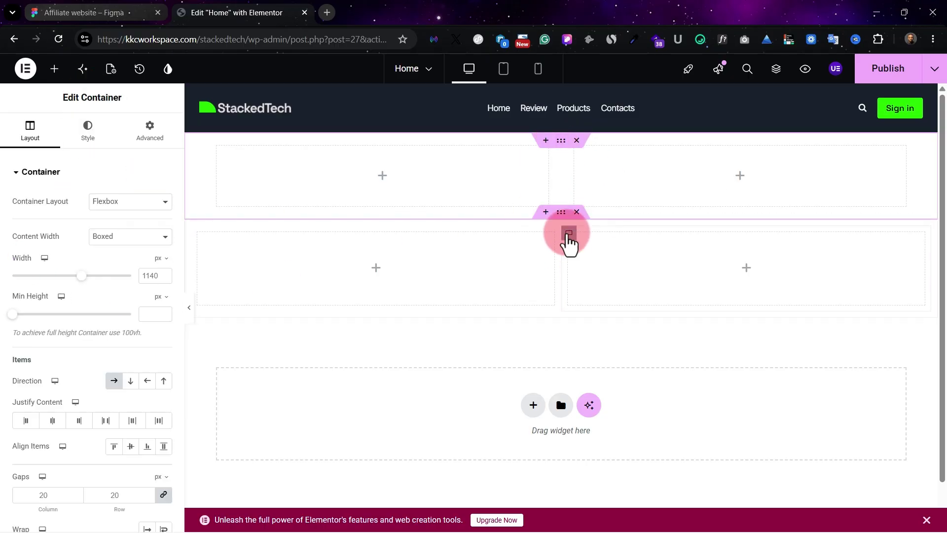
mouse_move(561, 215)
left_mouse_down()
mouse_move(560, 249)
mouse_move(556, 224)
left_mouse_up()
left_click(247, 275)
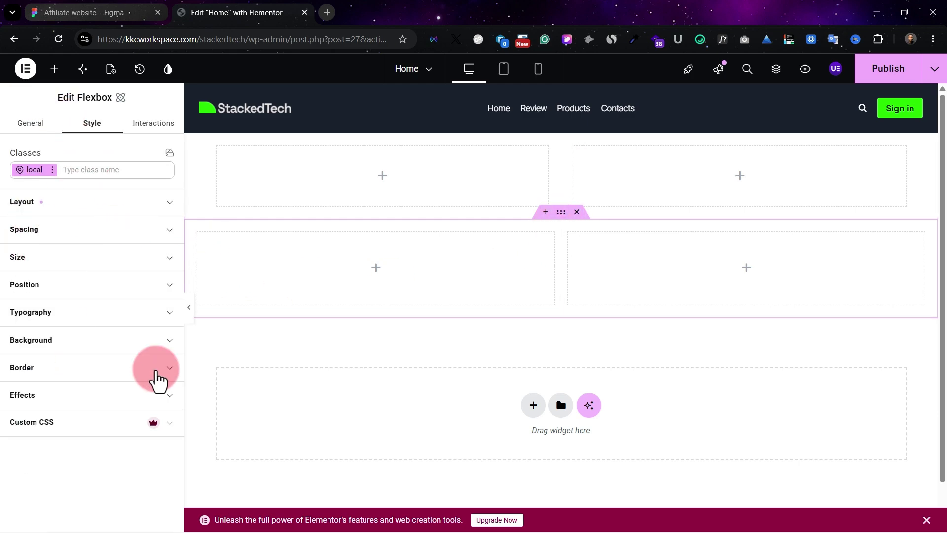
left_click(561, 142)
left_click(30, 132)
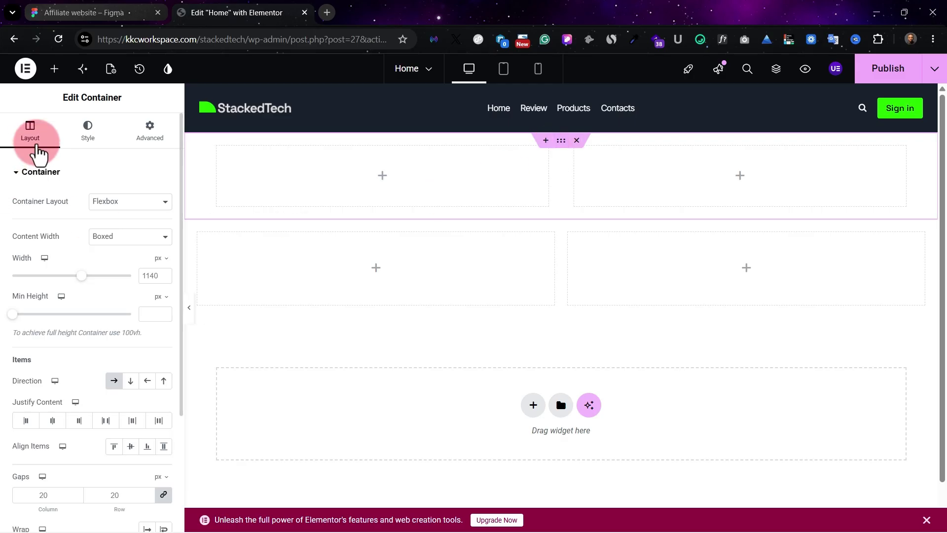
left_click(74, 131)
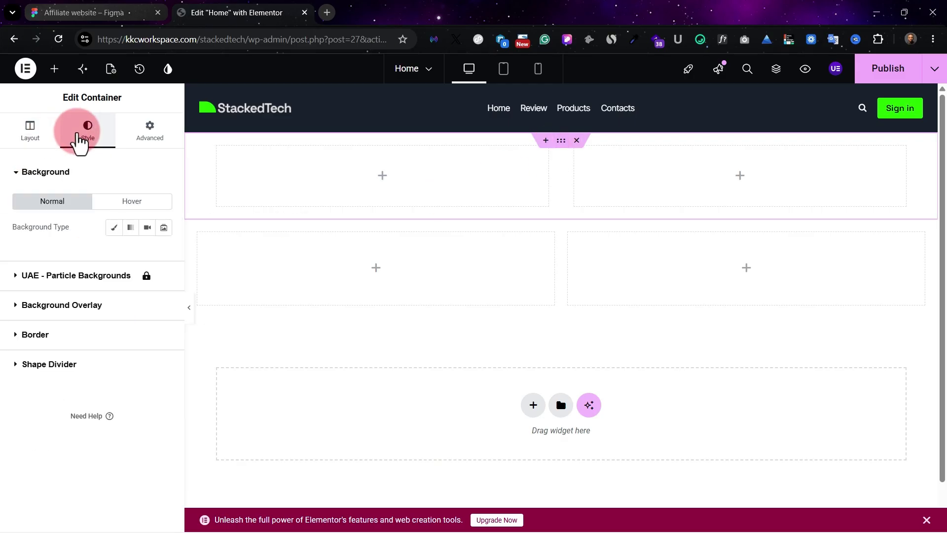
left_click(157, 131)
left_click(80, 131)
left_click(576, 157)
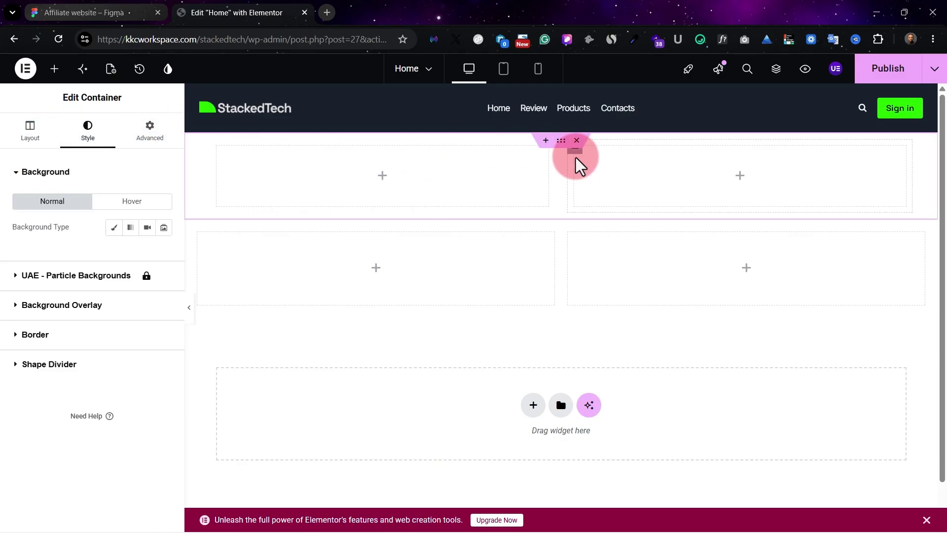
Delete the two-column flexbox section below the container.
left_click(558, 216)
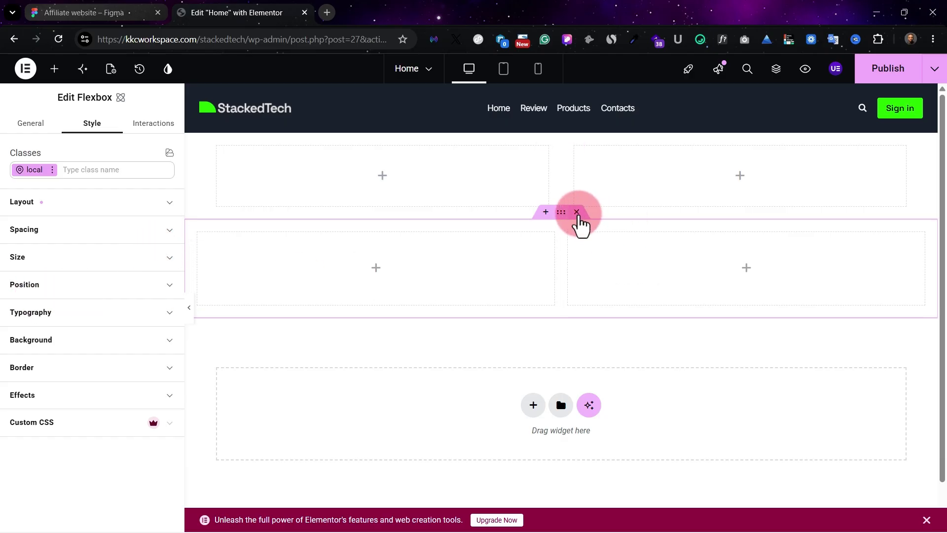
left_click(577, 212)
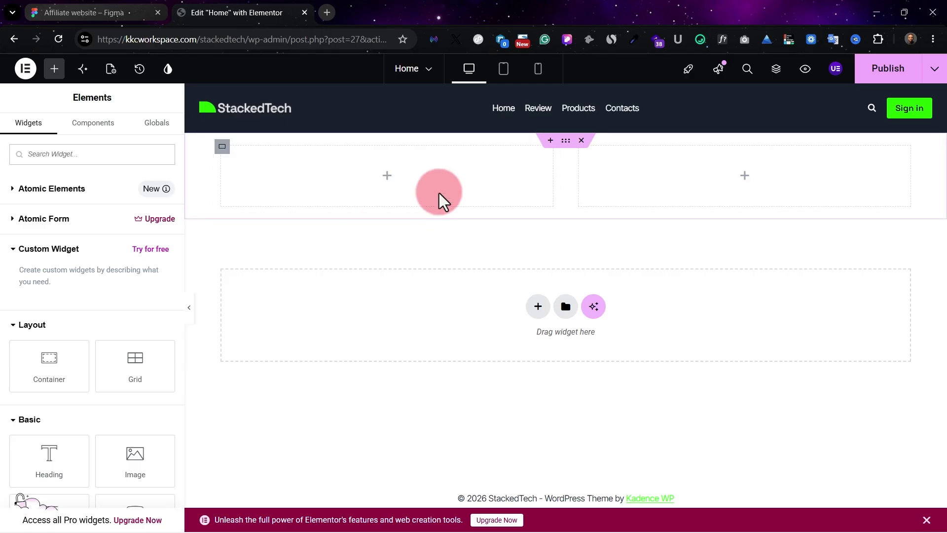
Switch to the Figma design and examine the Home hero section and the separate Hero Section image frame.
left_click(91, 11)
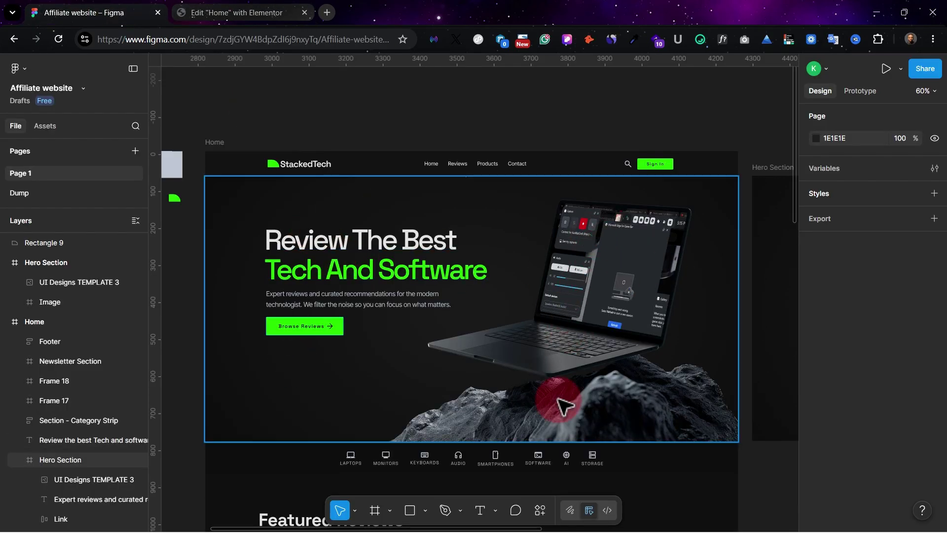
scroll(563, 308, "right", 10)
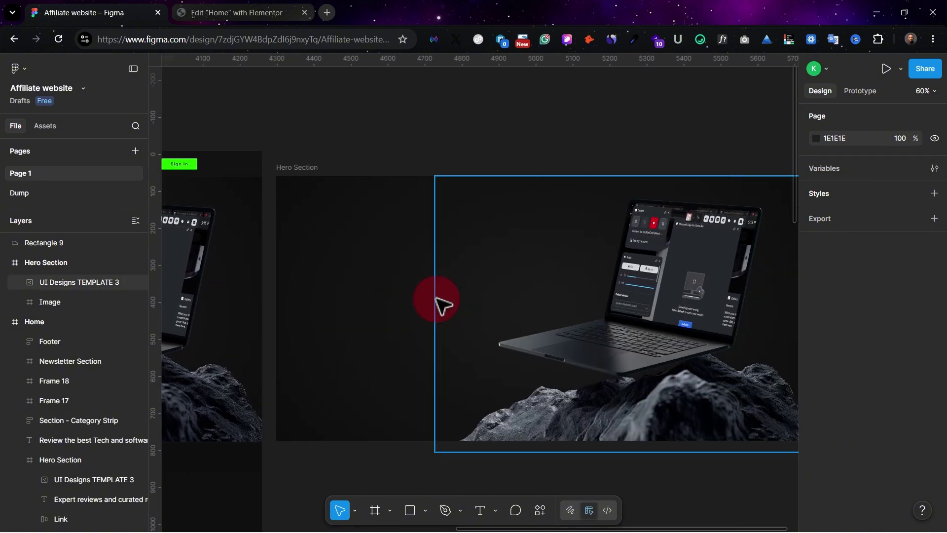
scroll(618, 265, "left", 10)
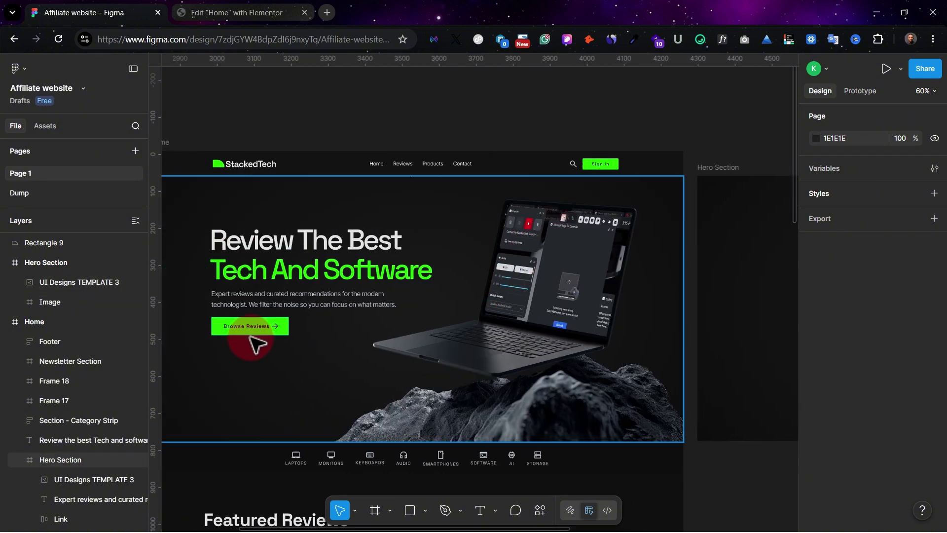
Switch back to Elementor and set the outer container's minimum height to 100 vh.
left_click(213, 9)
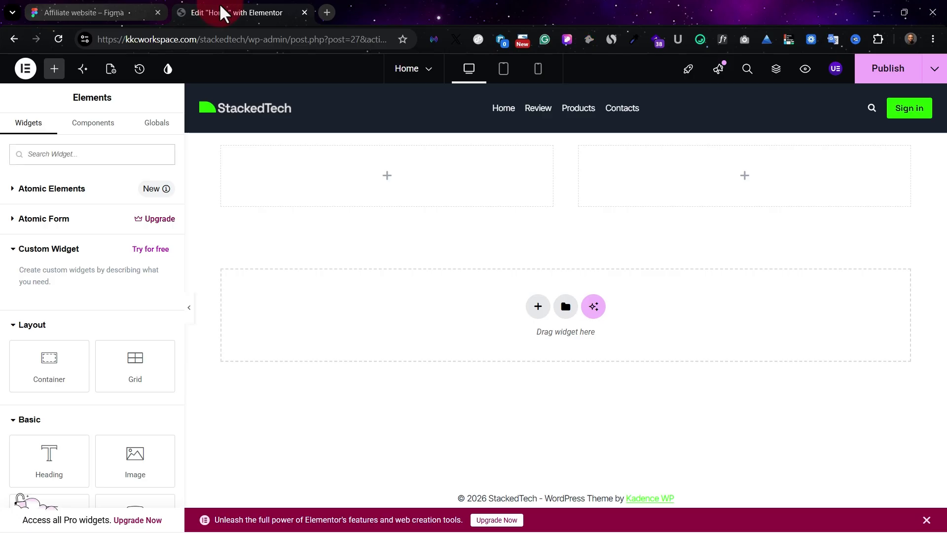
left_click(565, 141)
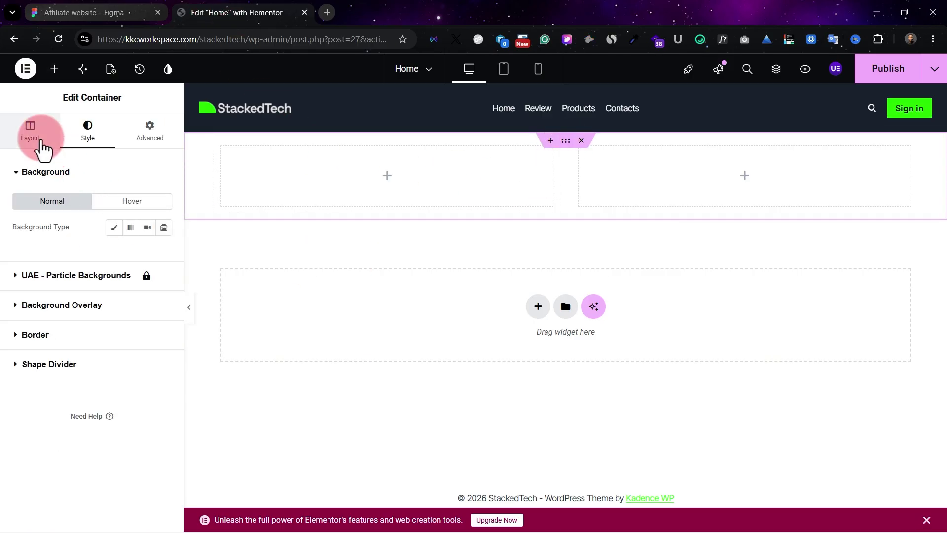
left_click(31, 134)
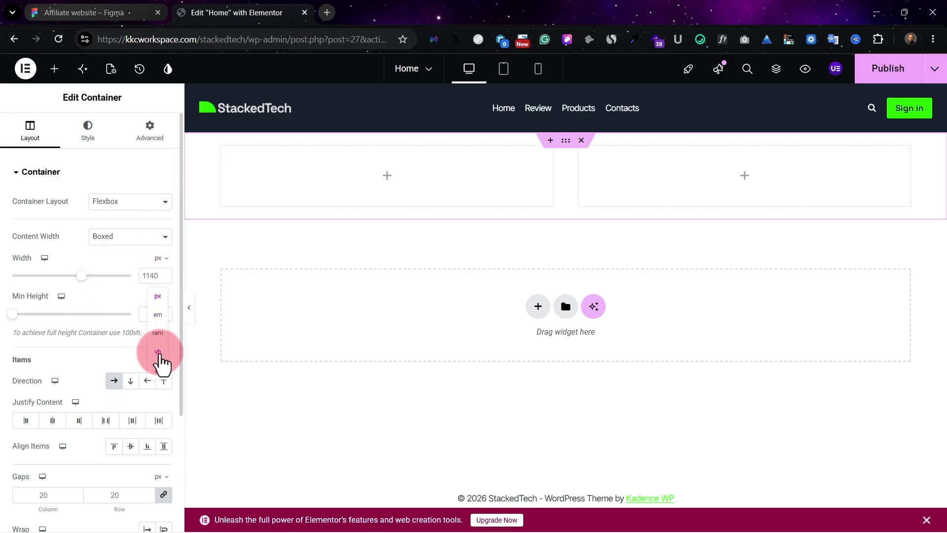
left_click(158, 351)
left_click(150, 311)
type("100")
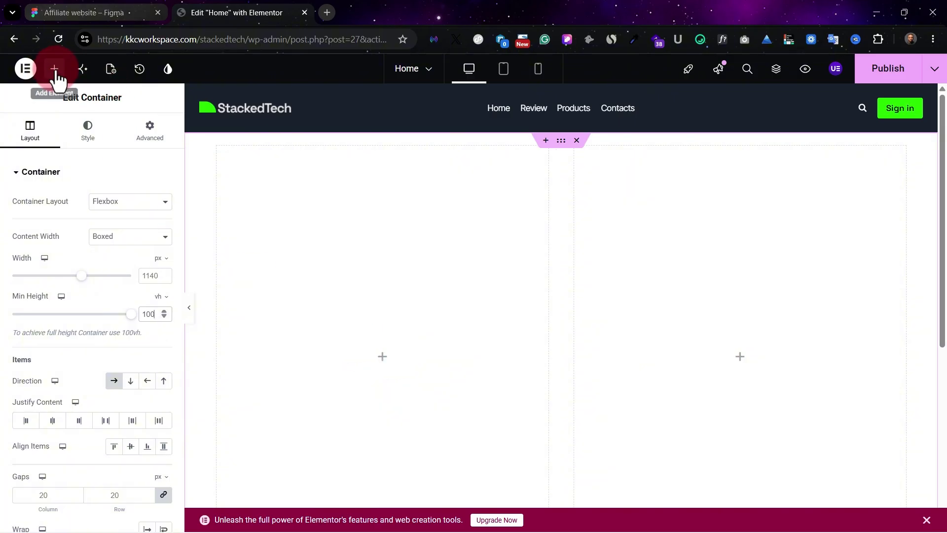
Add a Heading widget and a Text Editor widget below it in the left column container.
left_click(54, 68)
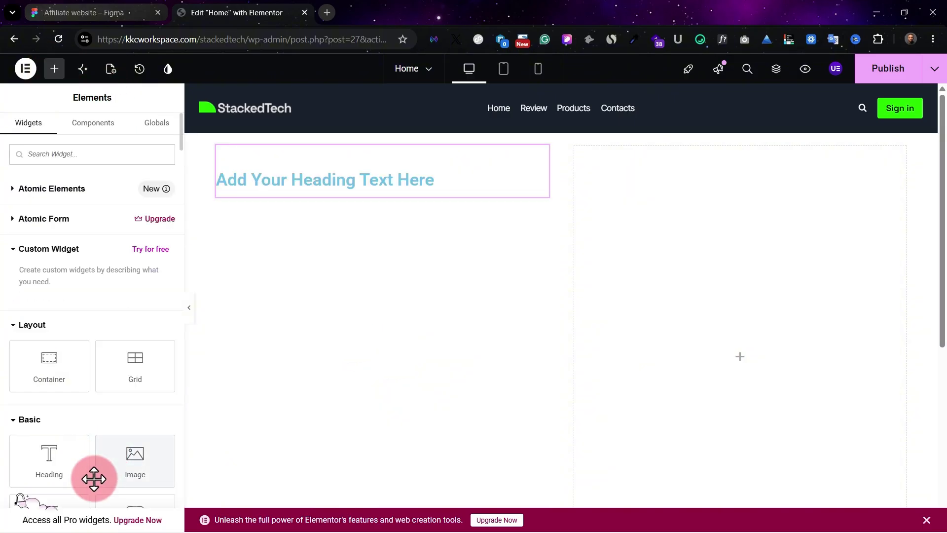
scroll(98, 468, "down", 3)
left_click_drag(55, 398, 446, 229)
left_click_drag(640, 144, 323, 250)
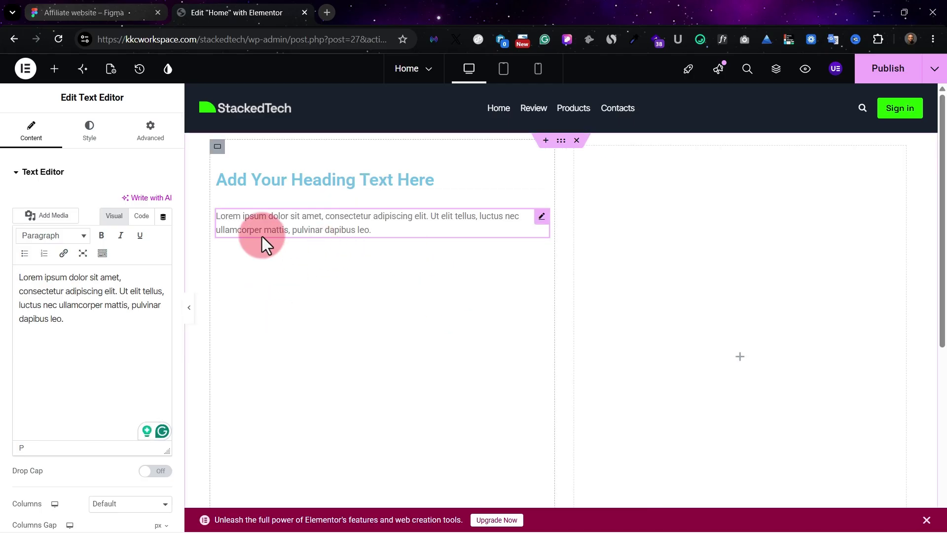
Select the outer container, export the standalone Hero Section frame from the Figma design, and return to Elementor.
left_click(562, 145)
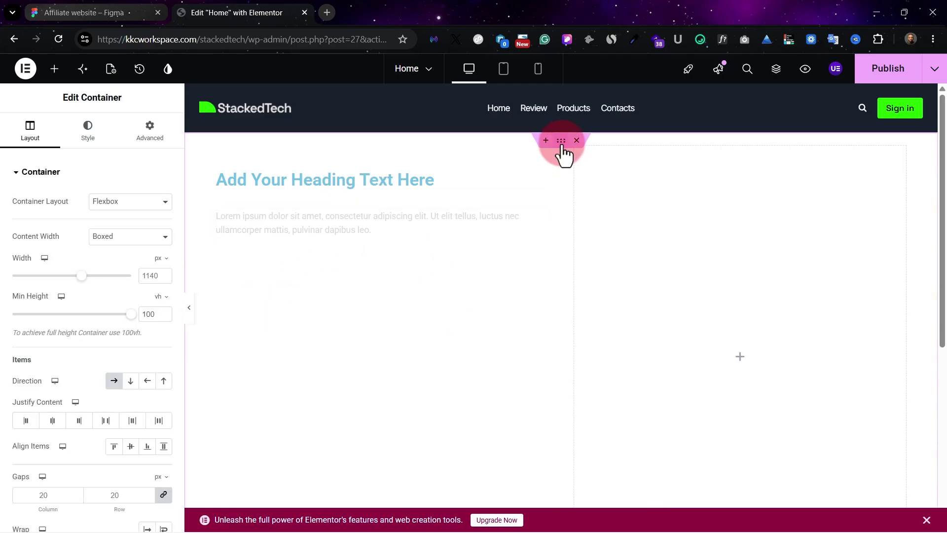
left_click(141, 7)
scroll(698, 264, "right", 10)
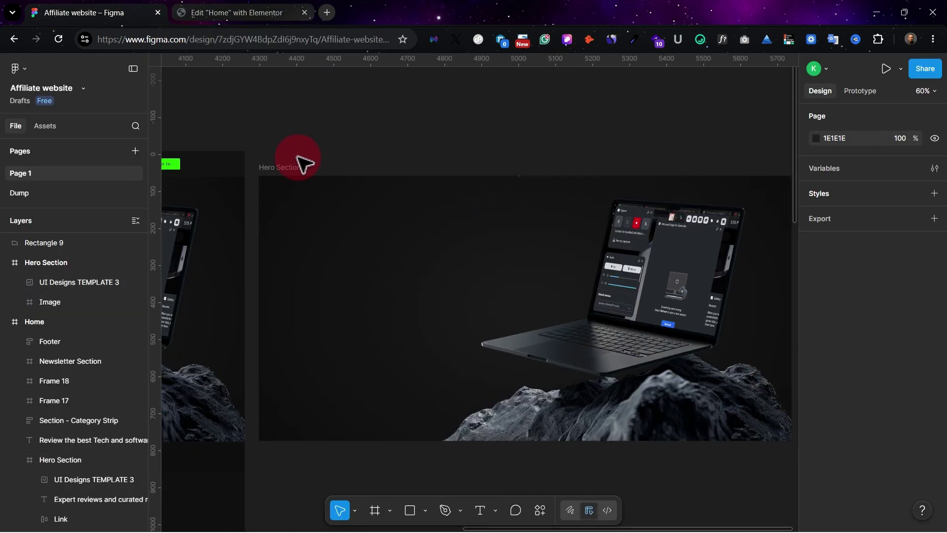
left_click(285, 167)
left_click(296, 12)
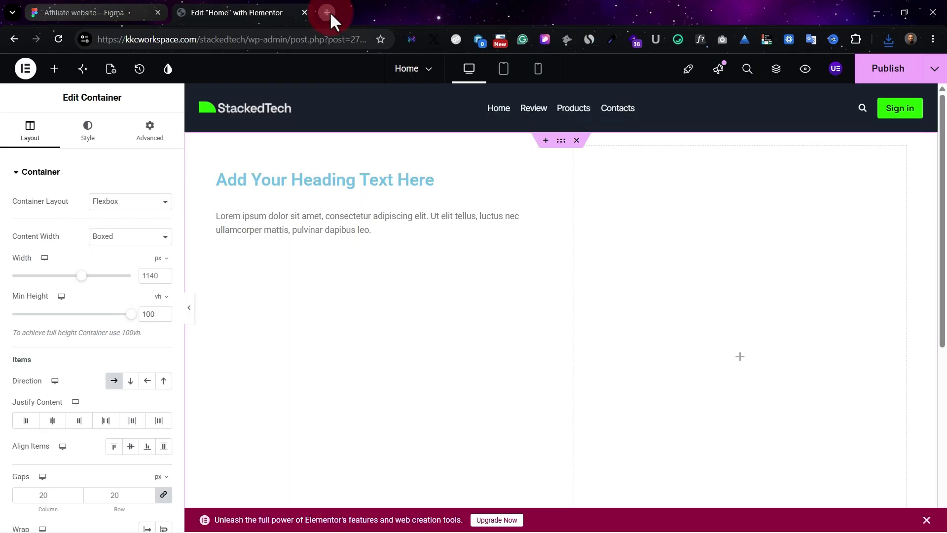
Open TinyPNG in a new browser tab, compress Hero Section.jpg and download the optimized JPEG.
left_click(327, 12)
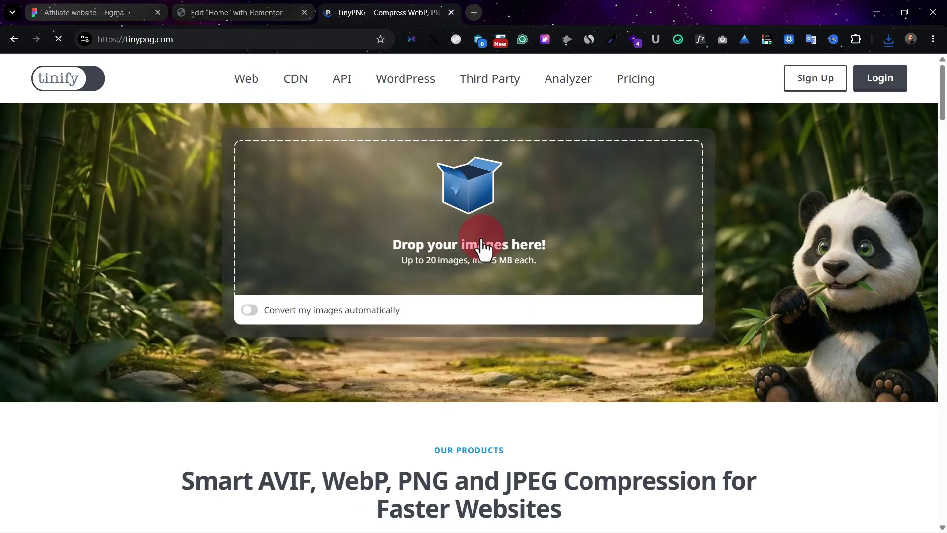
left_click(434, 224)
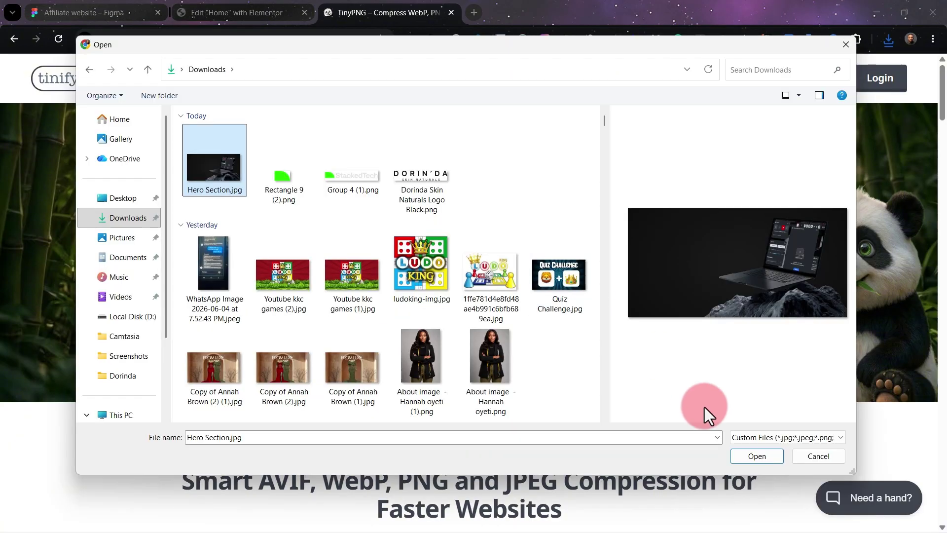
left_click(754, 455)
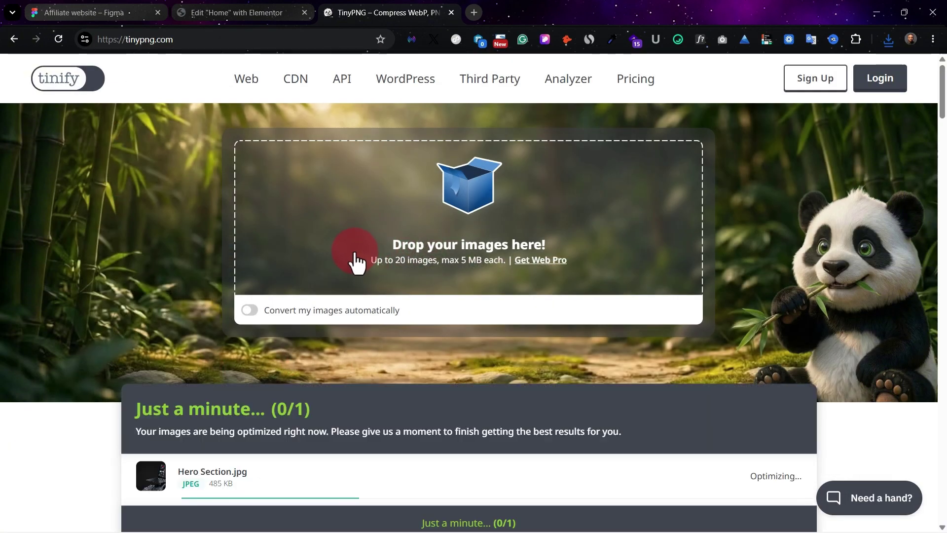
left_click(781, 479)
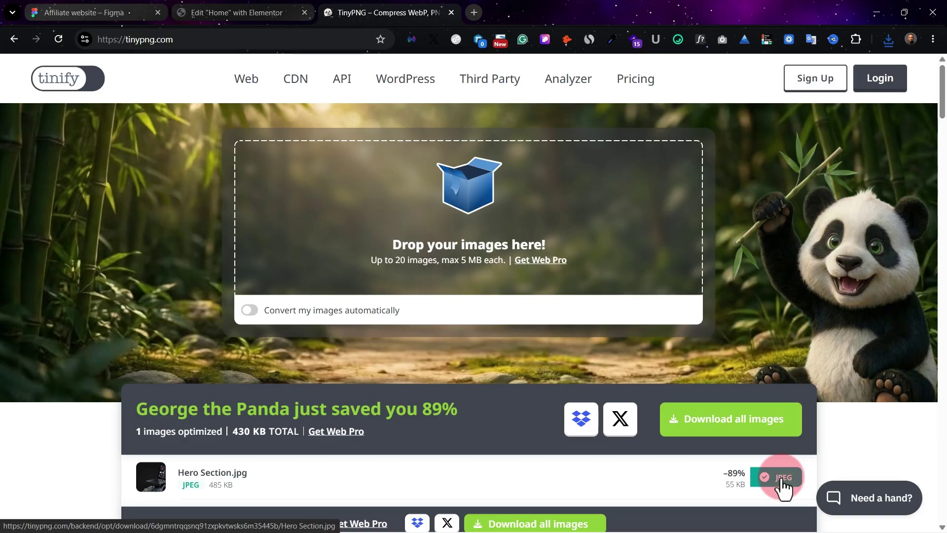
left_click(714, 60)
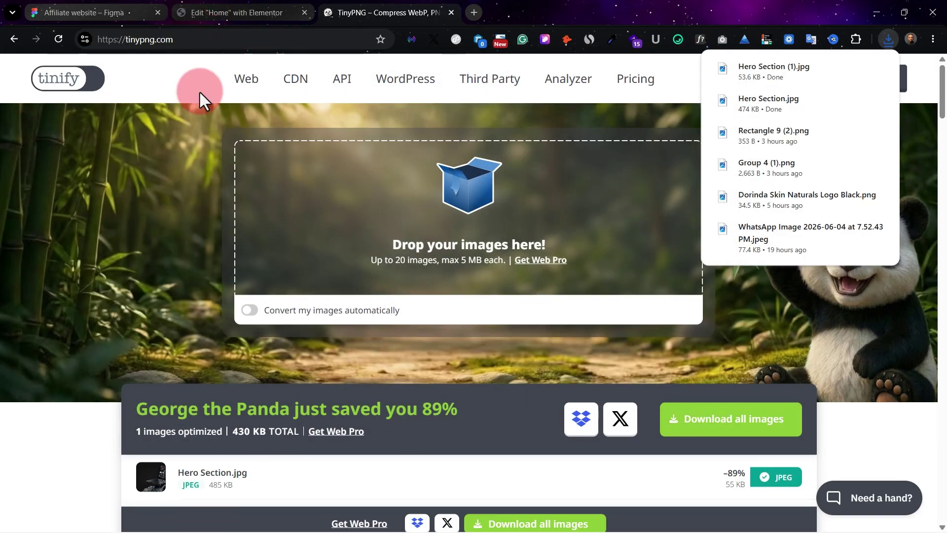
Return to the Elementor editor and upload the compressed Hero Section (1).jpg as the outer container's classic background image.
left_click(71, 7)
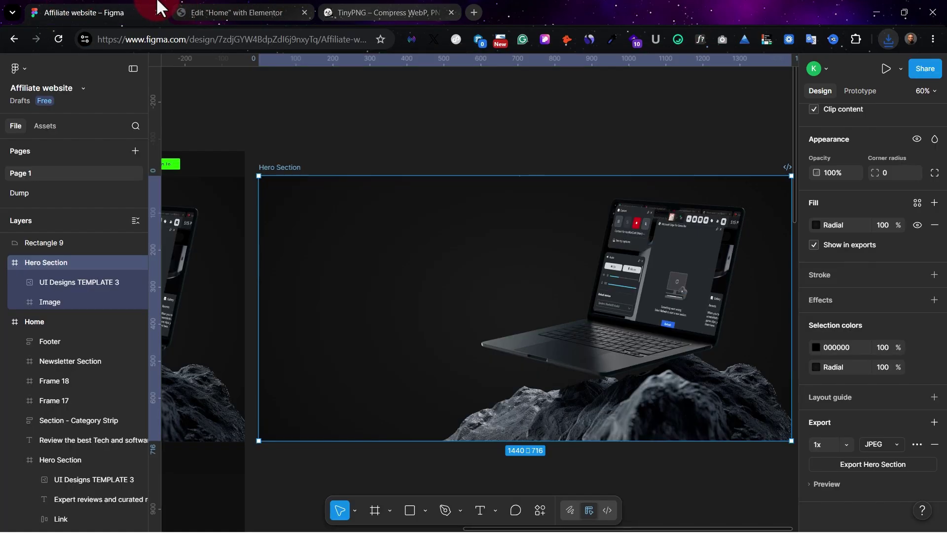
left_click(211, 10)
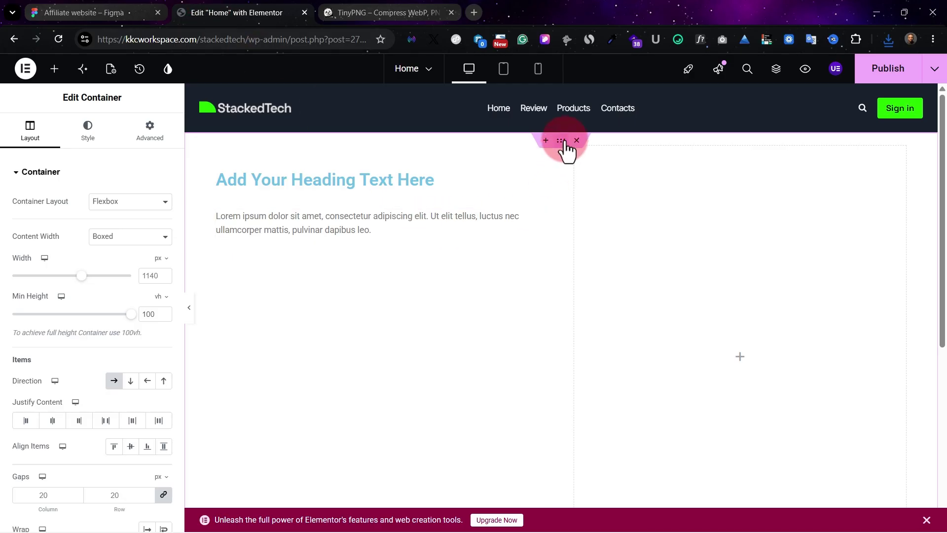
left_click(83, 135)
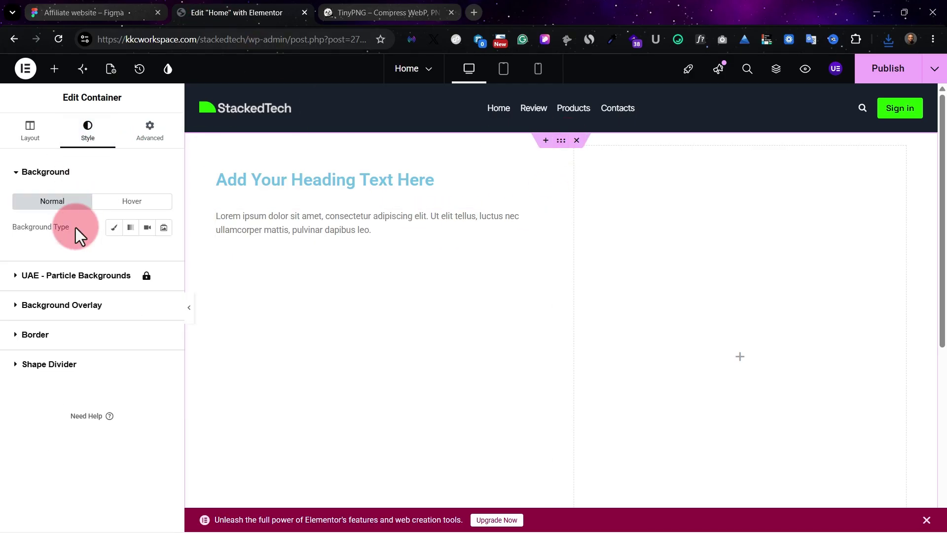
left_click(117, 228)
left_click(95, 332)
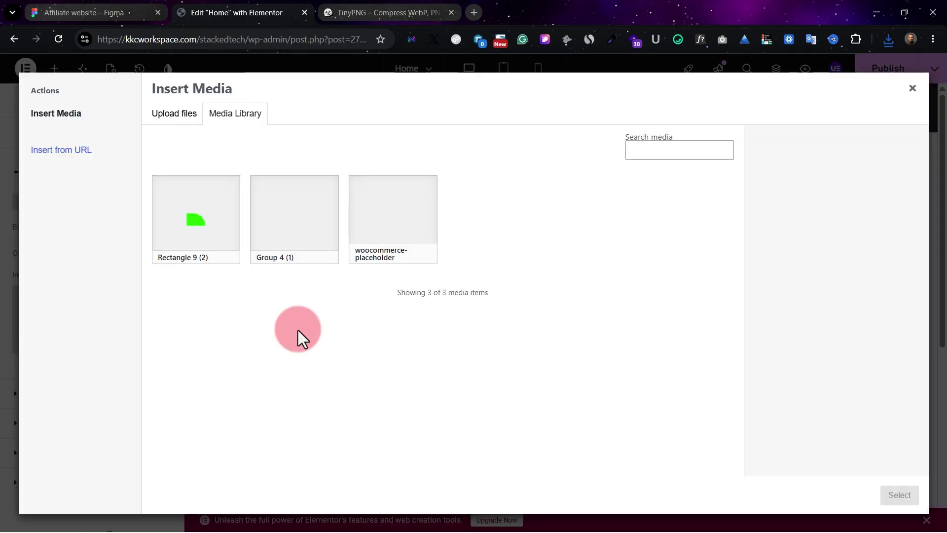
left_click(177, 115)
left_click(553, 296)
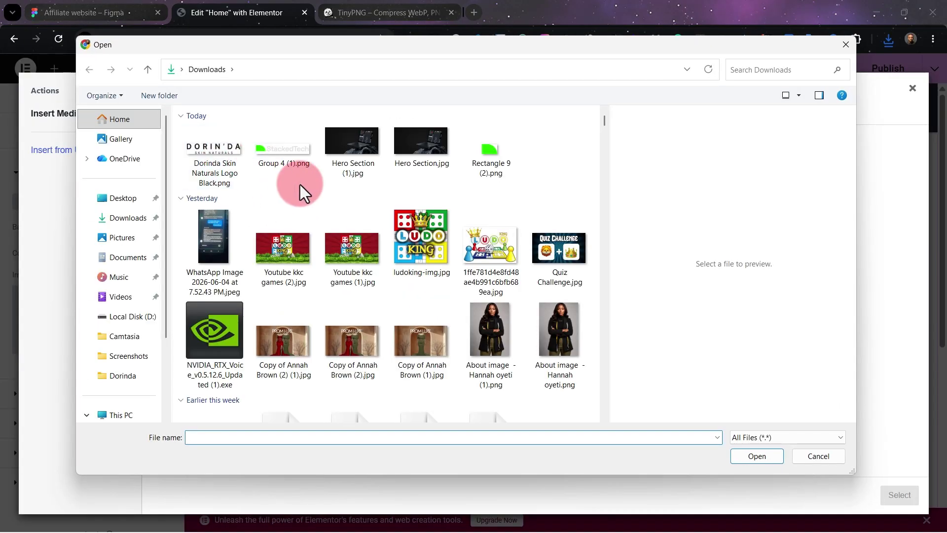
left_click(341, 150)
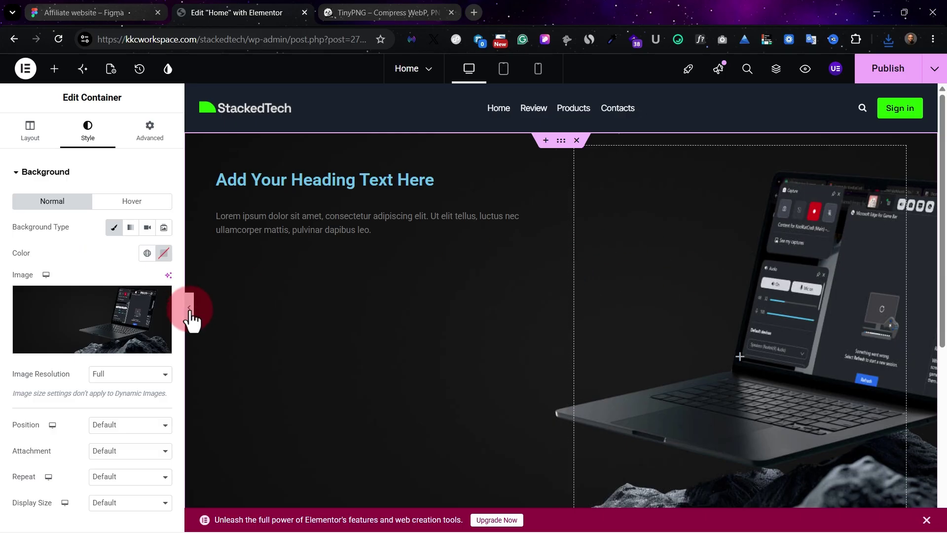
Hide the editing panel to examine the hero background at full width, and restore the panel.
left_click(189, 308)
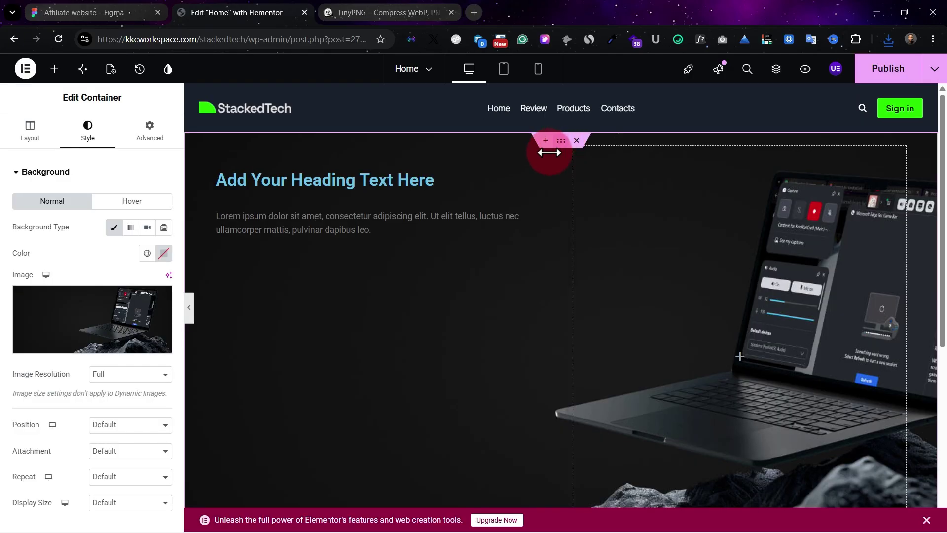
left_click(258, 249)
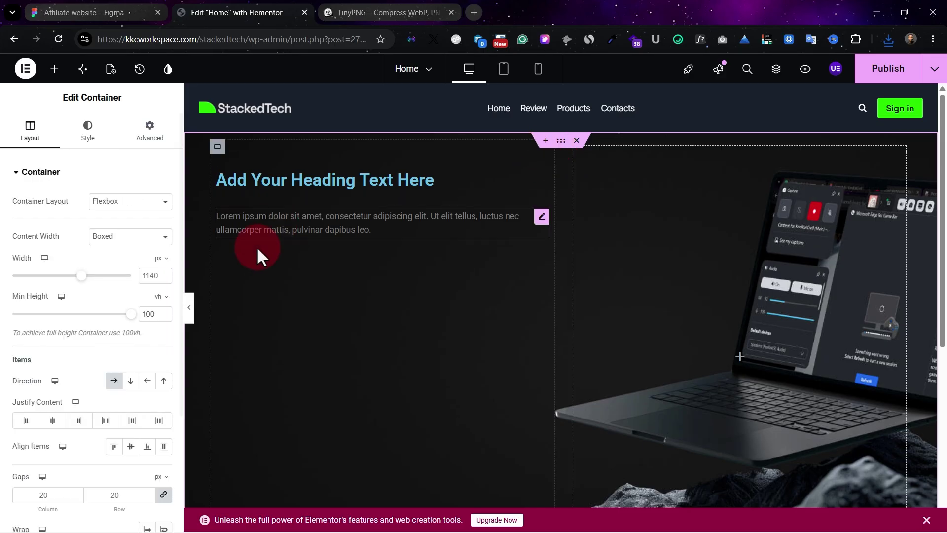
left_click(189, 308)
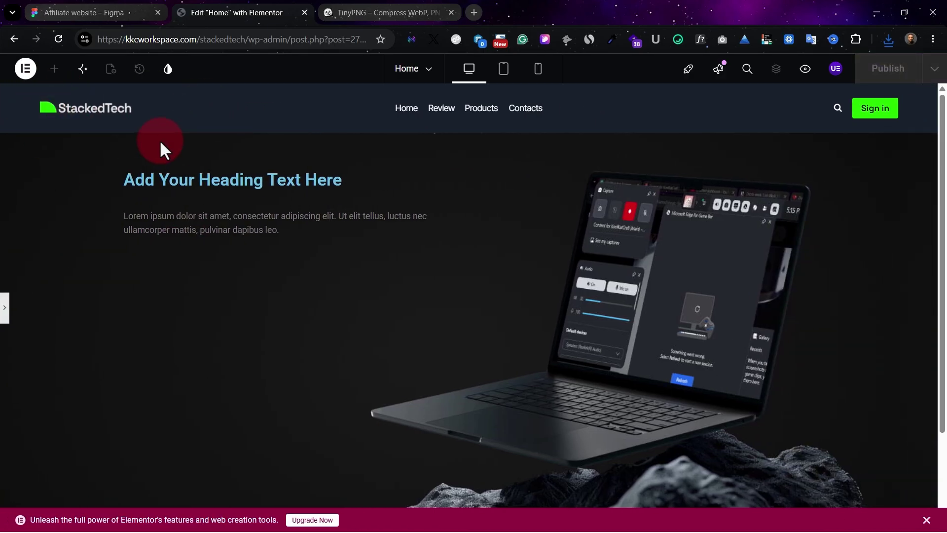
left_click(5, 308)
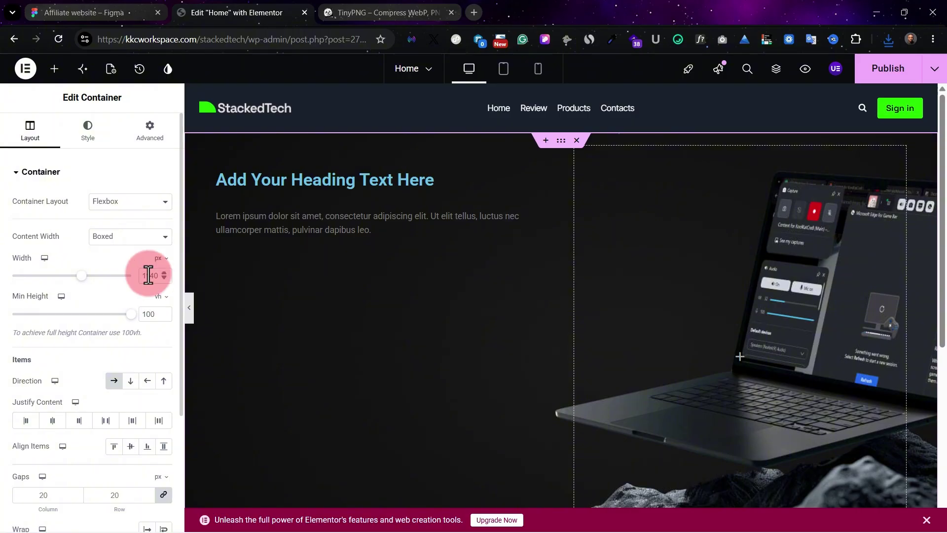
Select the hero heading, publish the Home page and open its preview in a new tab.
left_click(217, 69)
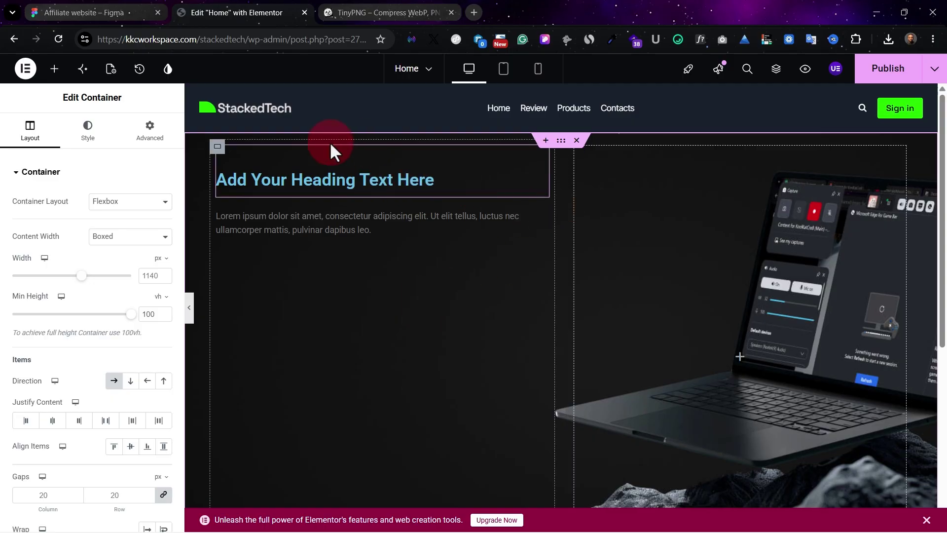
left_click(373, 179)
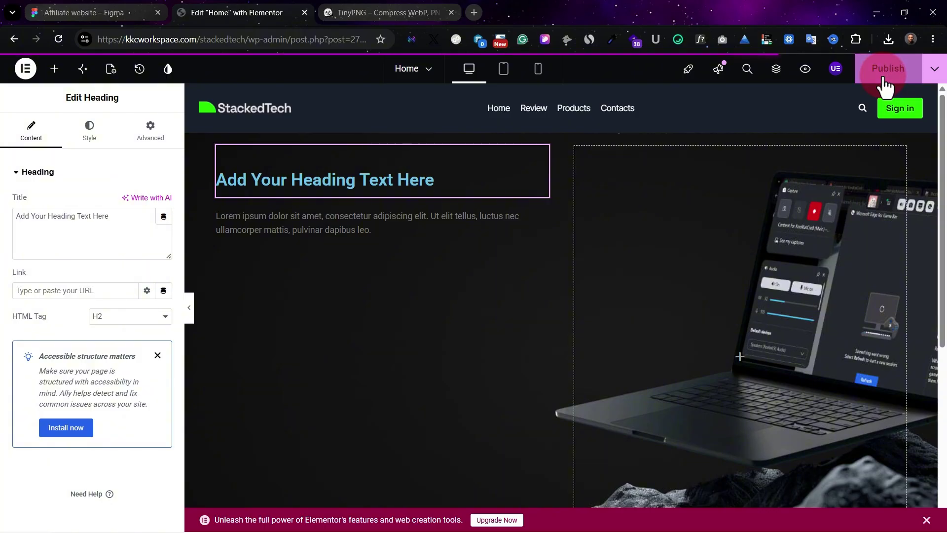
left_click(805, 70)
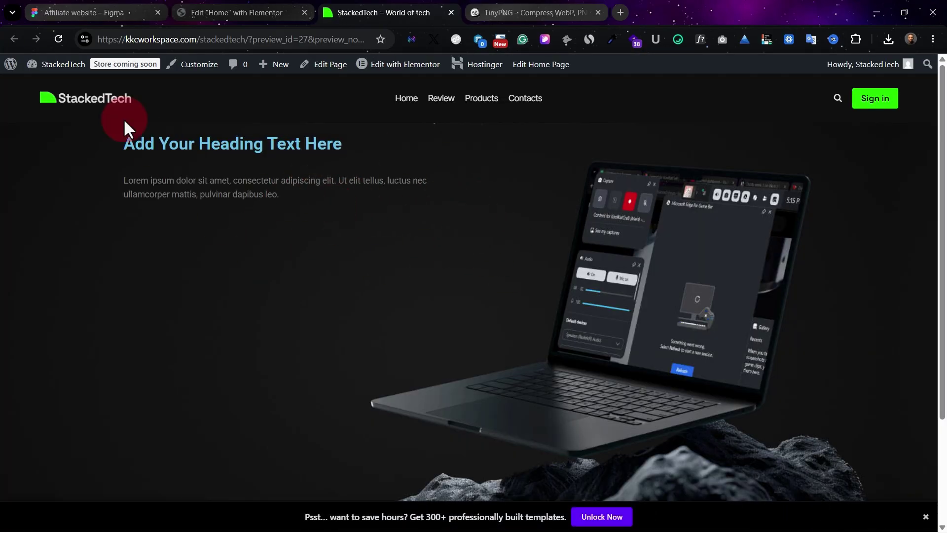
In the WordPress dashboard's Elementor editor settings, disable the default colors and default fonts, and save the changes.
mouse_move(49, 64)
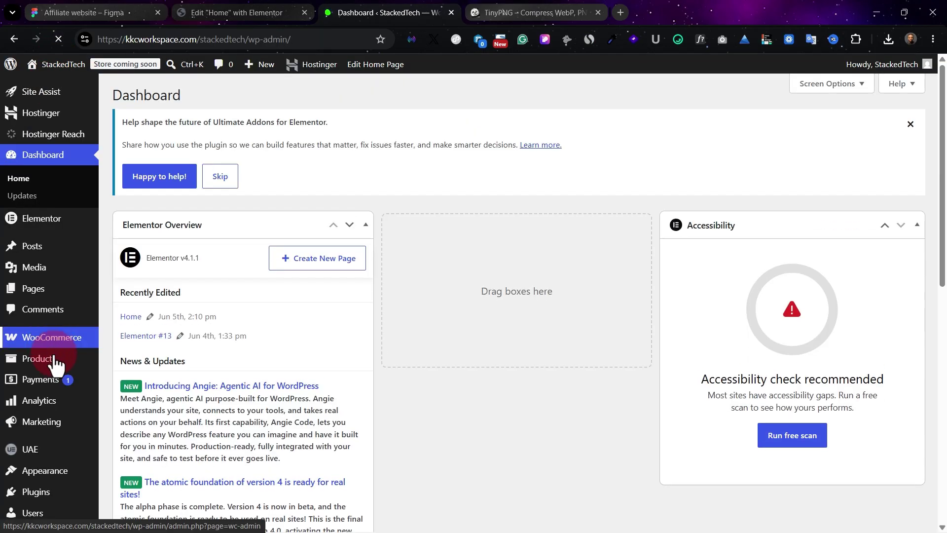
scroll(69, 379, "down", 2)
left_click(41, 131)
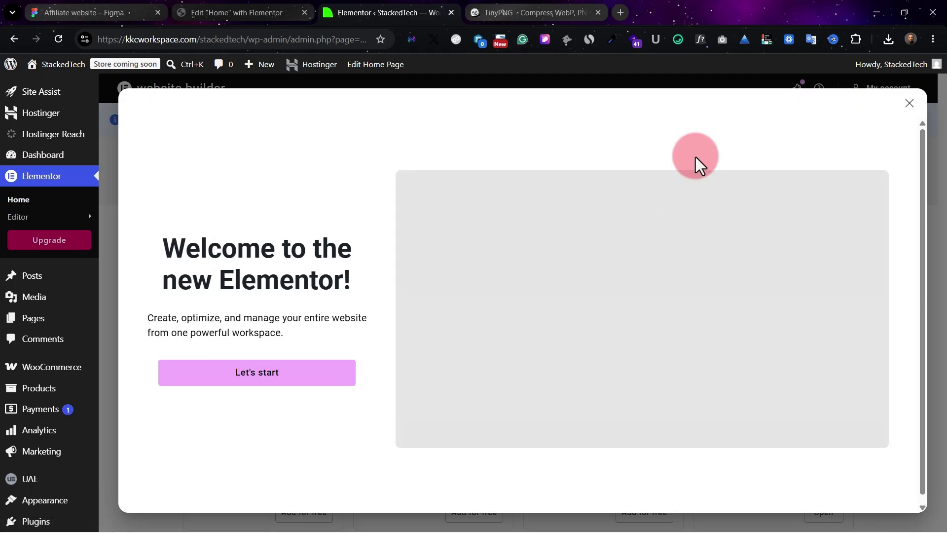
left_click(910, 104)
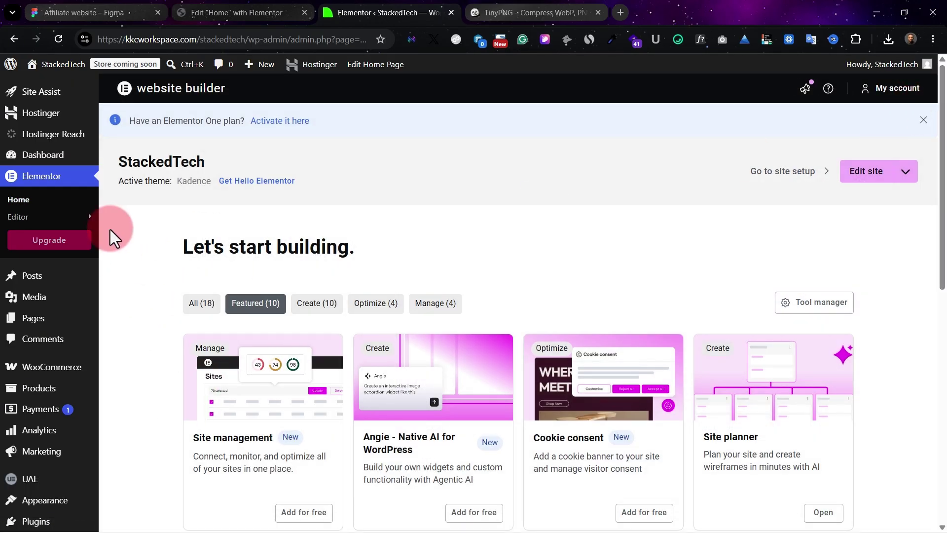
mouse_move(35, 219)
left_click(165, 233)
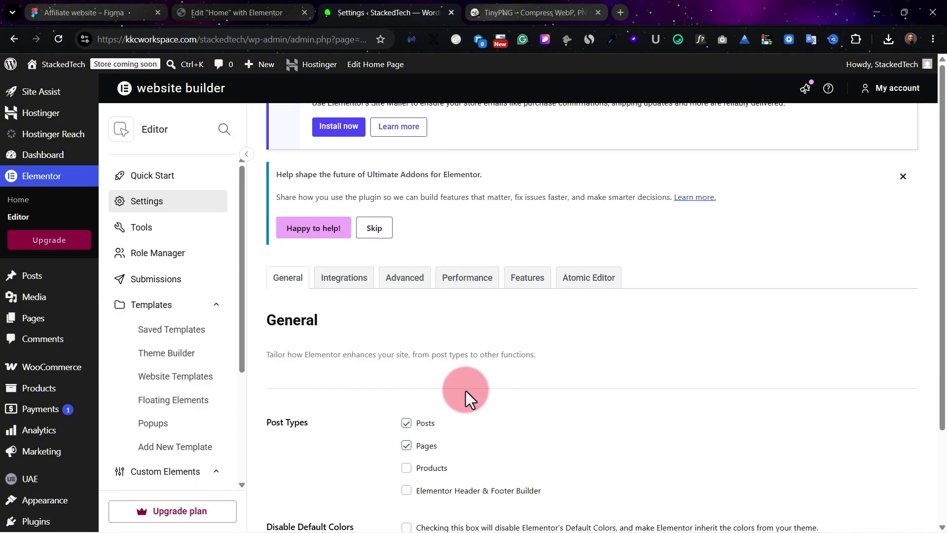
scroll(465, 388, "down", 3)
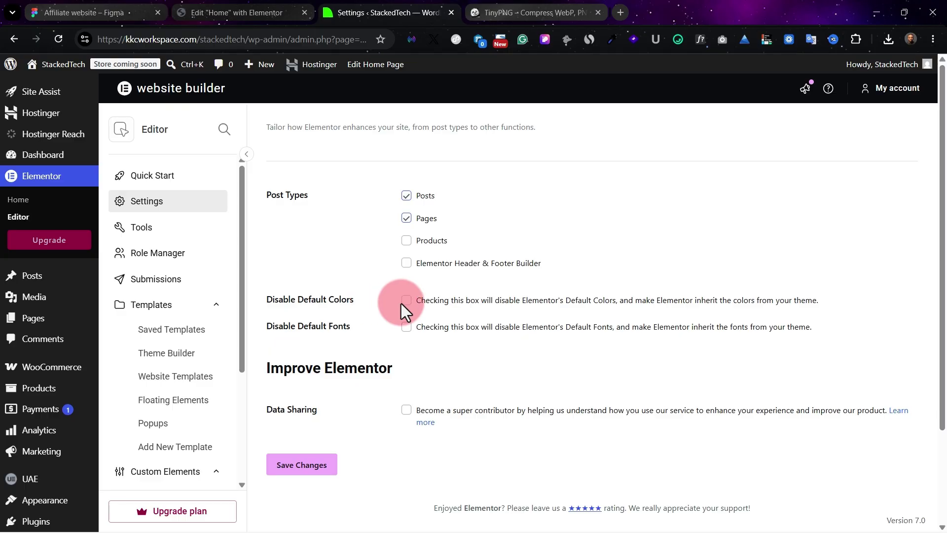
left_click(406, 327)
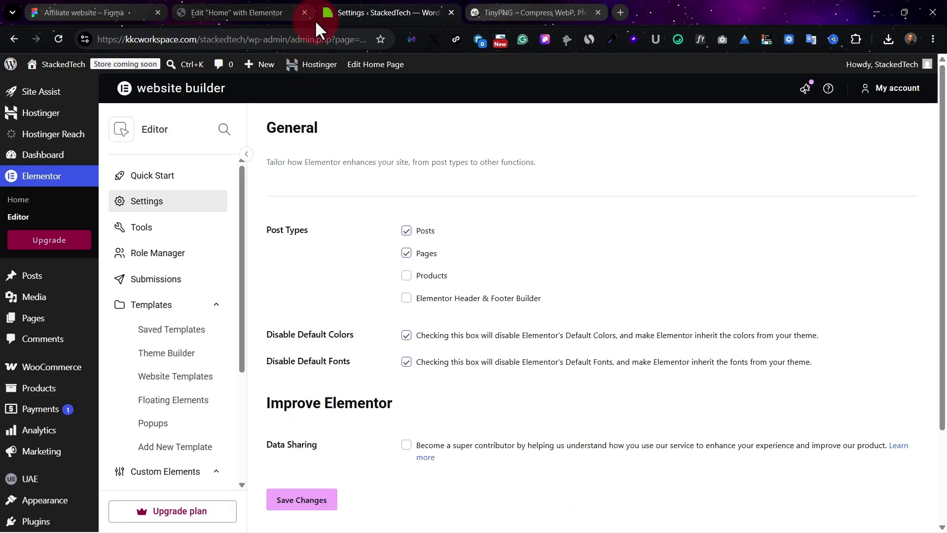
Visit the live StackedTech site and reload it to check the hero text's colors and fonts.
left_click(53, 68)
left_click(49, 86)
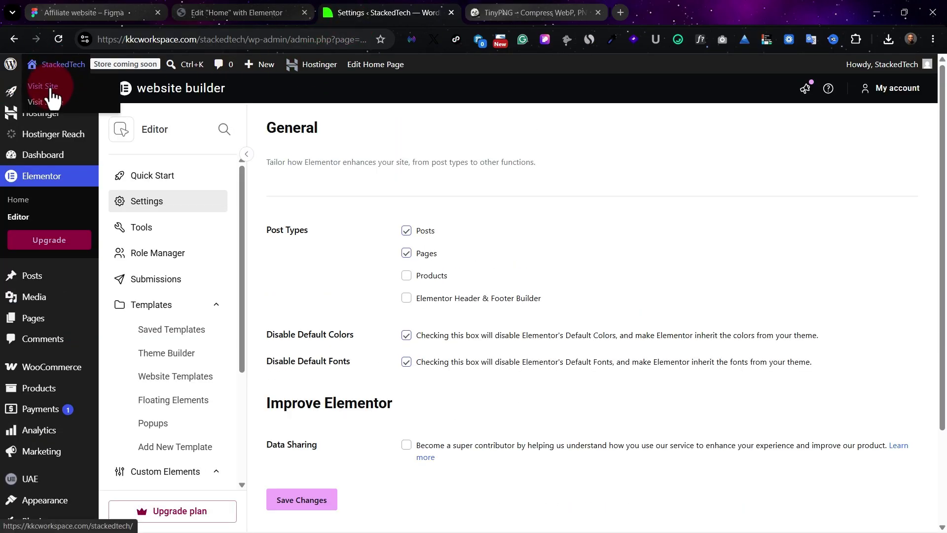
left_click(521, 192)
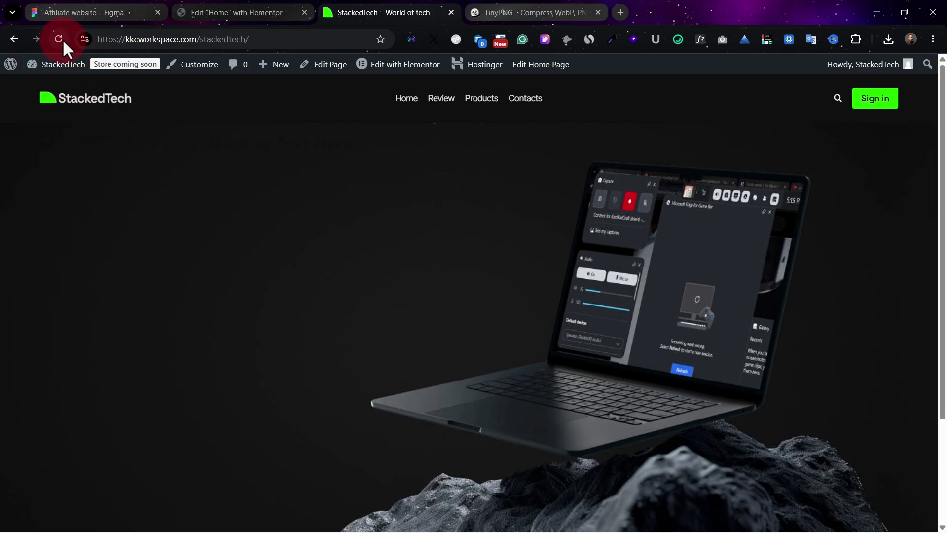
left_click(62, 39)
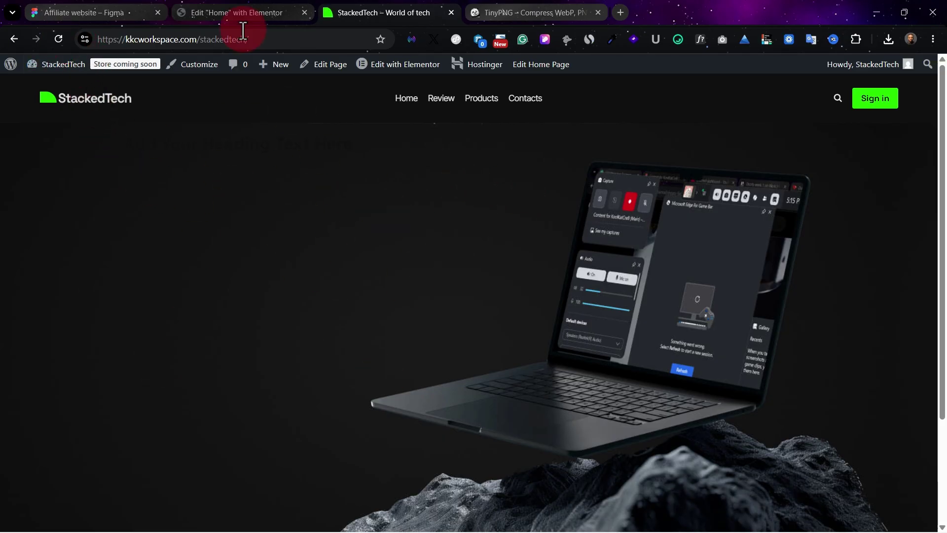
Return to the Elementor editor, reload it and open the hero heading for editing, dismissing the Meet Angie pop-up.
left_click(228, 10)
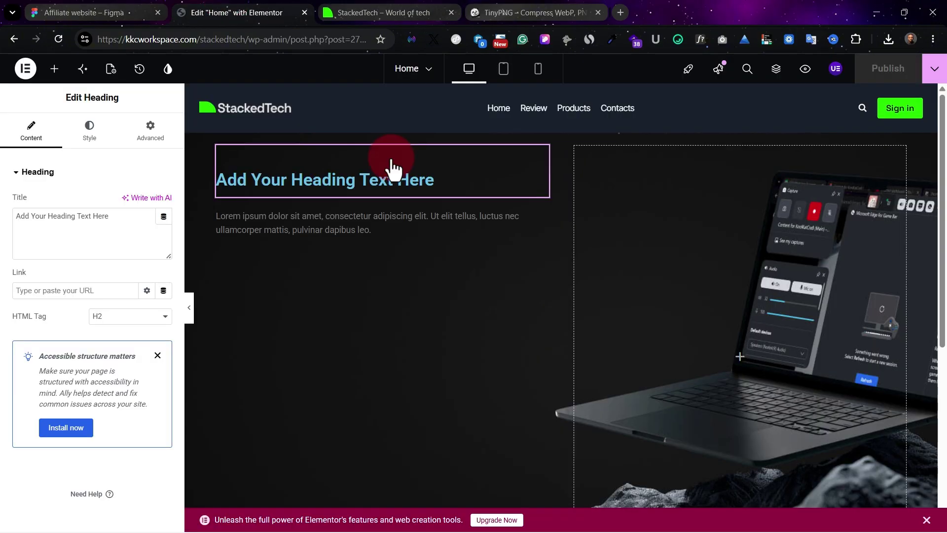
left_click(59, 40)
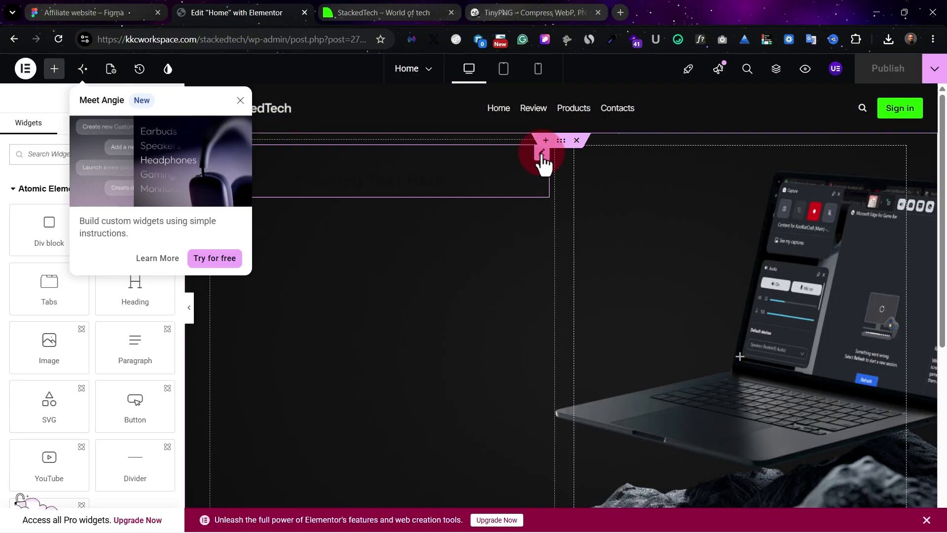
left_click(541, 154)
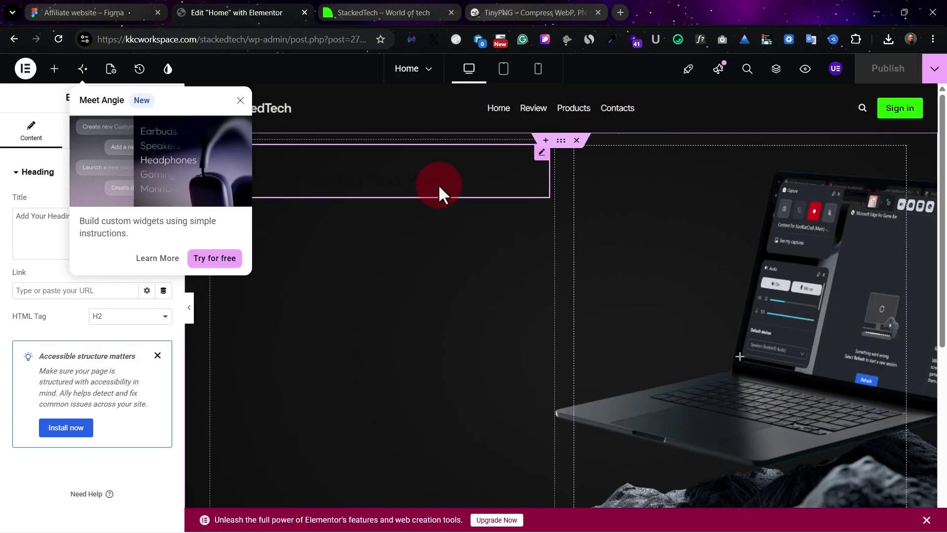
left_click(240, 100)
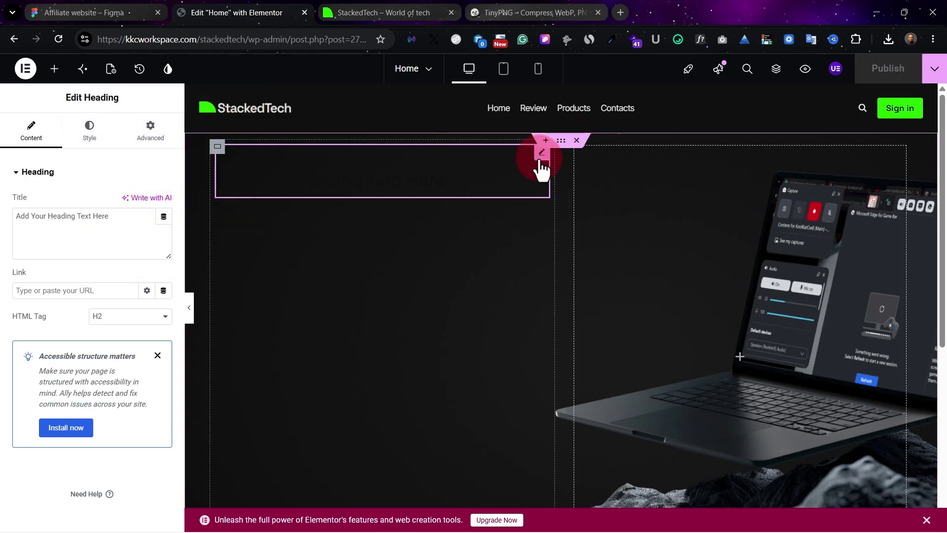
Set the hero heading's text color to the global color Lighter Background (#e5e2e1).
left_click(89, 130)
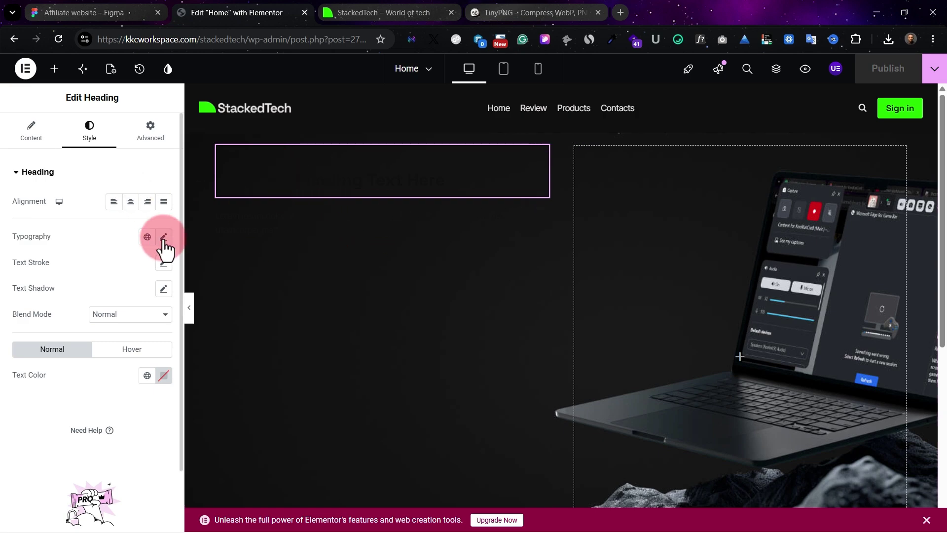
left_click(147, 375)
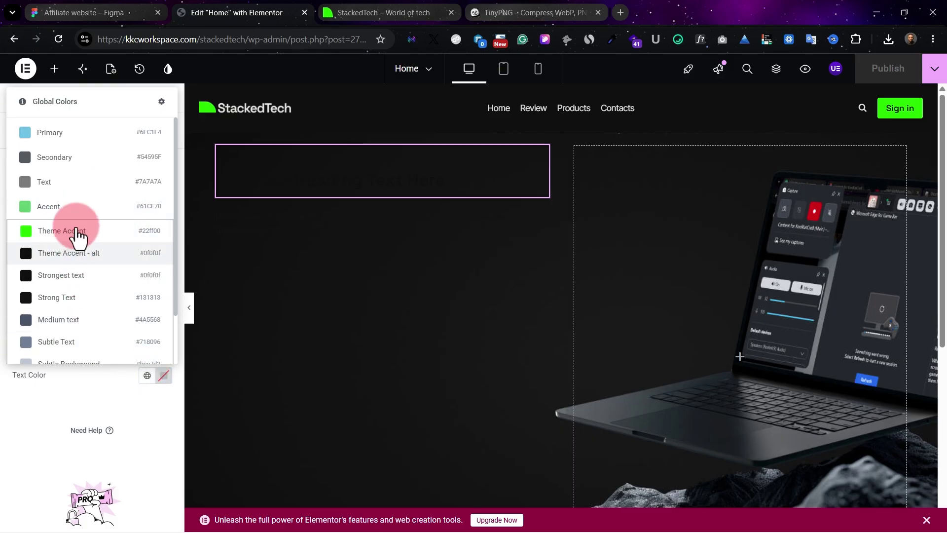
scroll(74, 336, "down", 2)
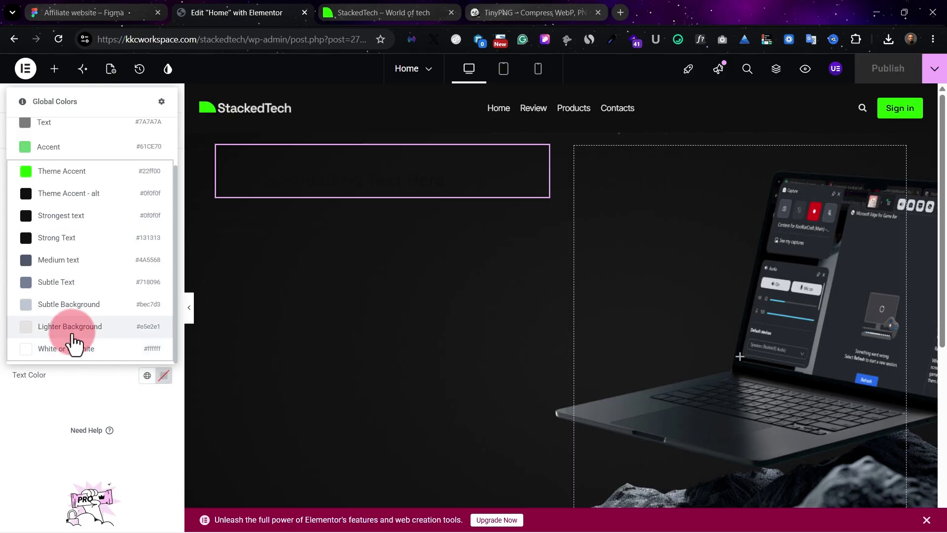
left_click(73, 328)
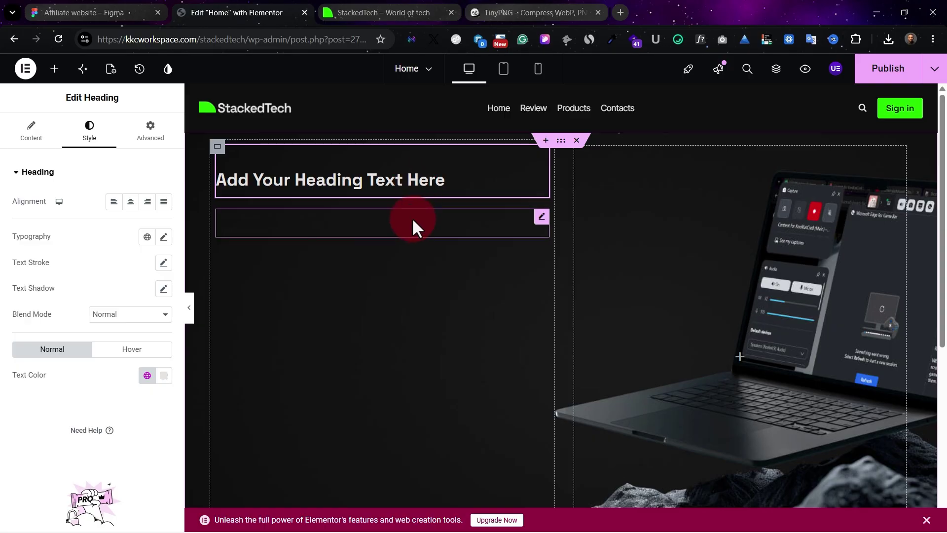
Switch to the Figma design to check the Home frame's hero heading and text, and return to the Elementor editor.
left_click(330, 13)
left_click(92, 8)
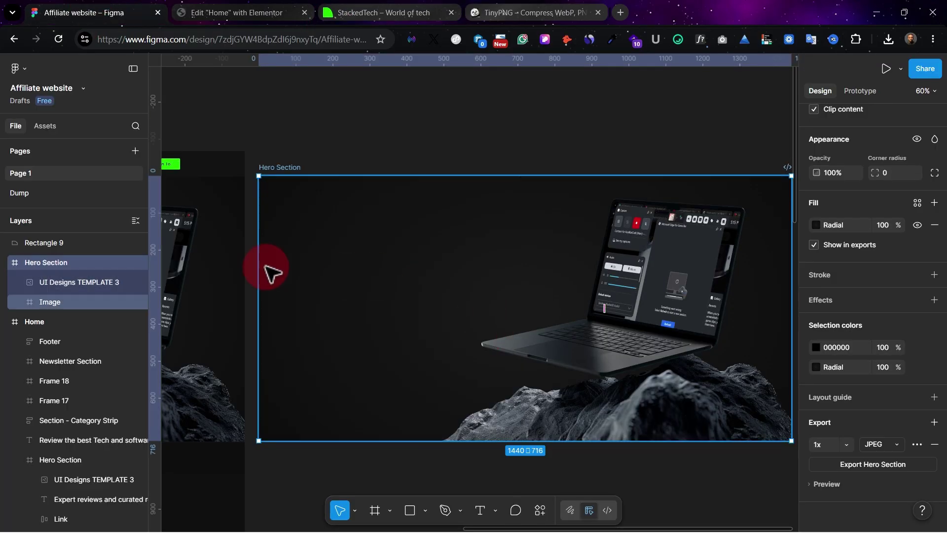
scroll(290, 289, "right", 5)
scroll(441, 303, "left", 5)
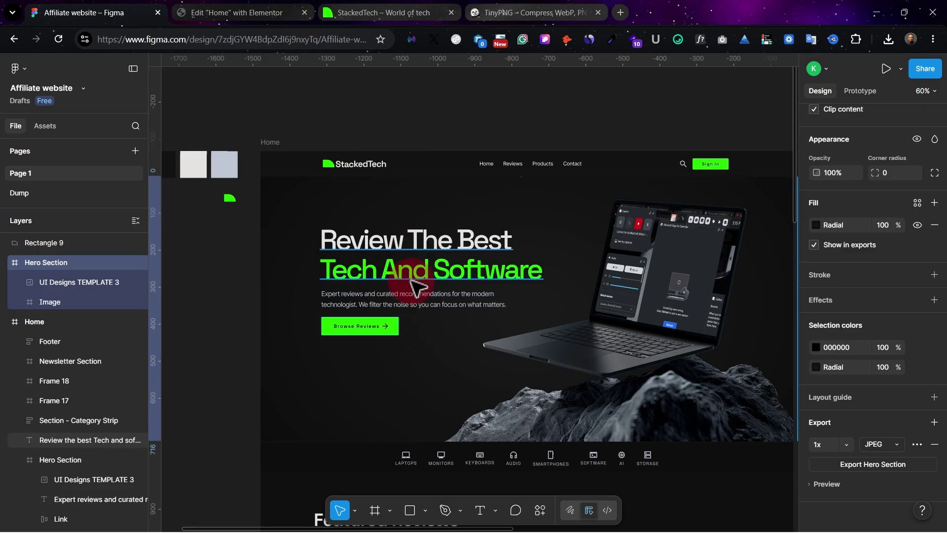
left_click(241, 10)
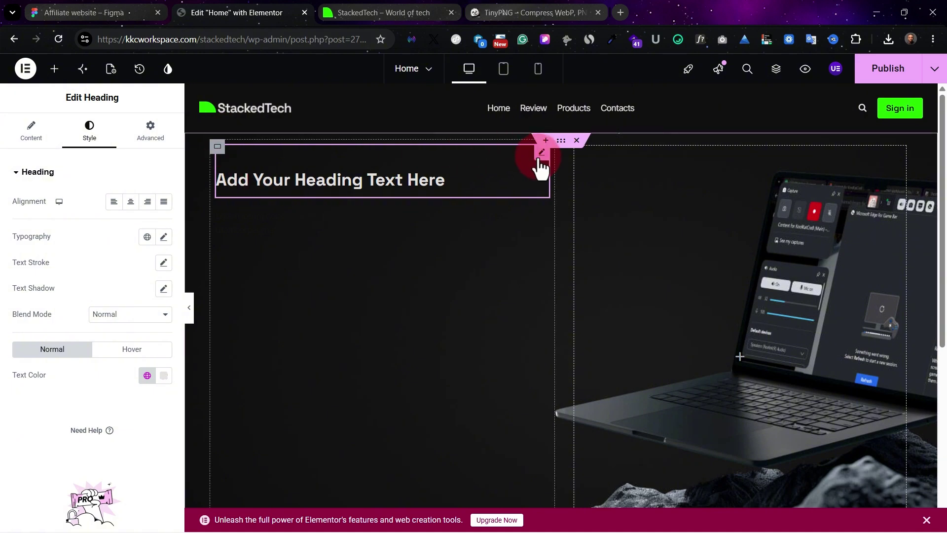
Delete the placeholder heading widget above the text editor widget in the hero section.
left_click(61, 141)
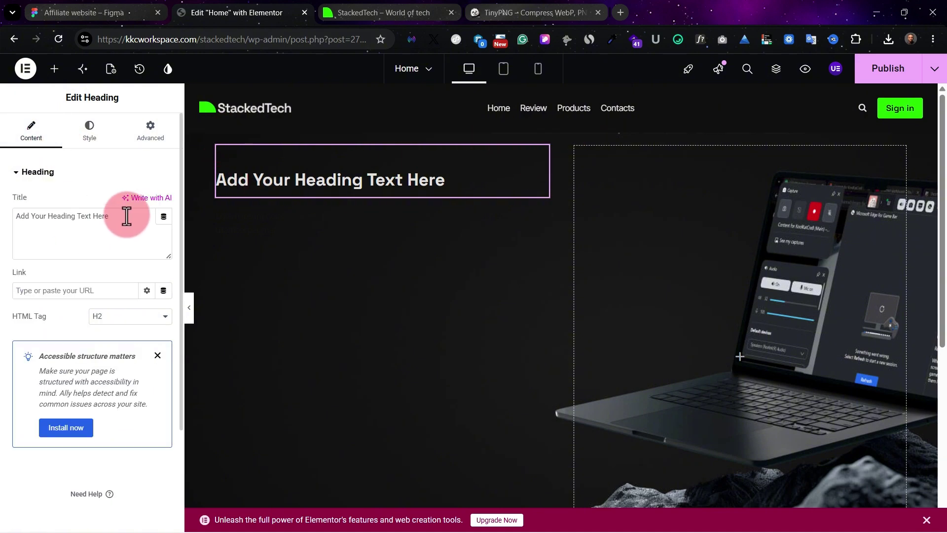
left_click_drag(112, 217, 10, 222)
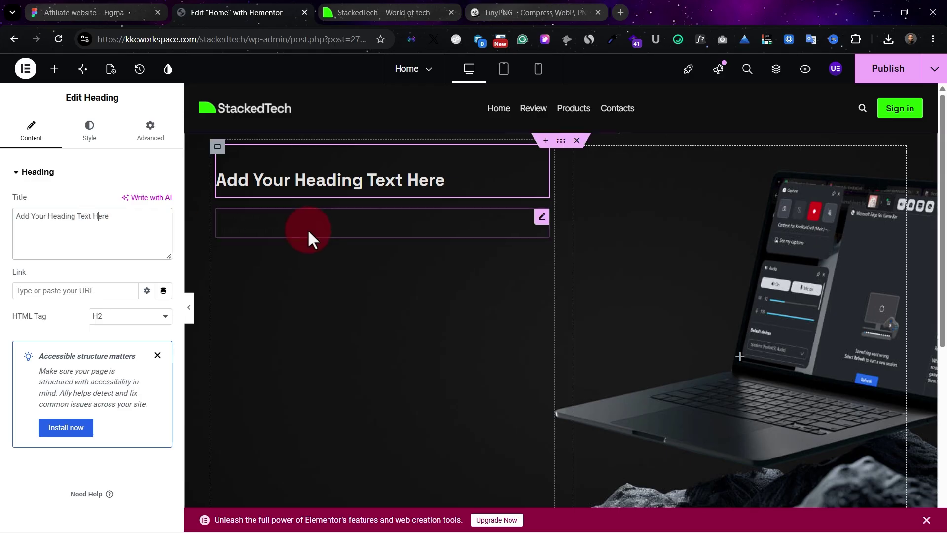
right_click(546, 167)
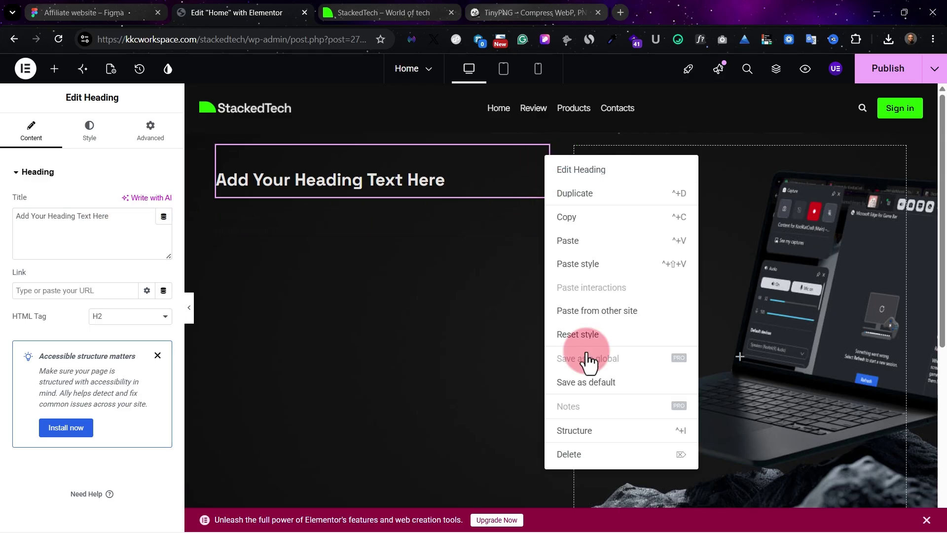
left_click(575, 453)
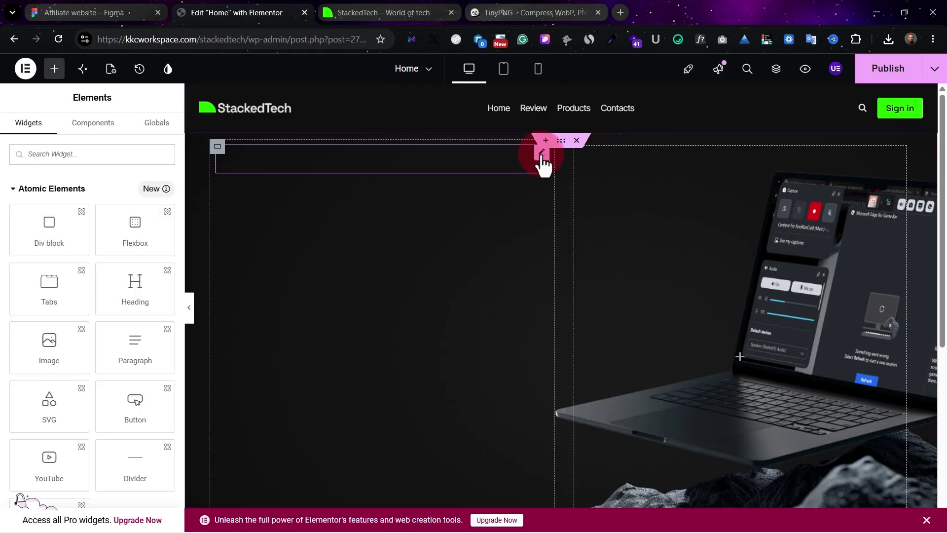
Set the hero text editor widget's text color to the global color Lighter Background (#e5e2e1).
left_click(541, 155)
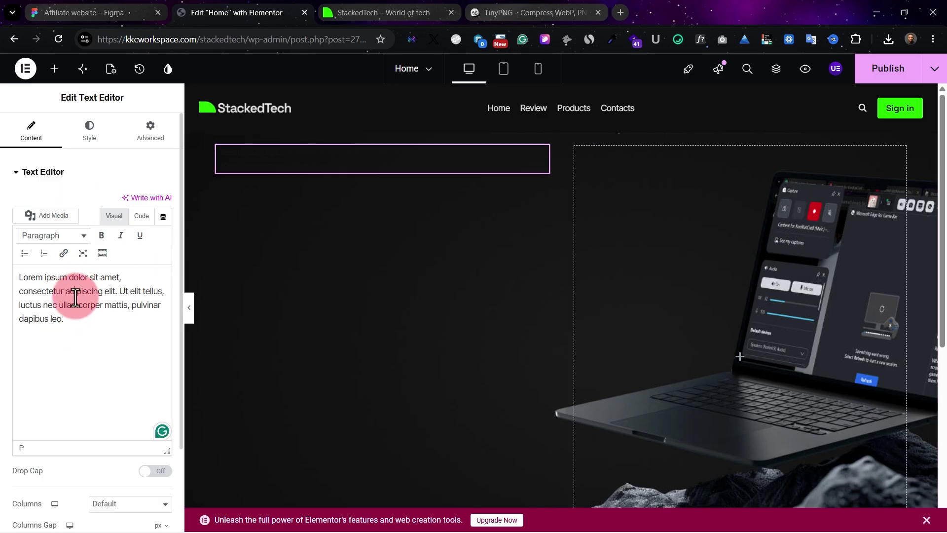
left_click_drag(75, 297, 96, 327)
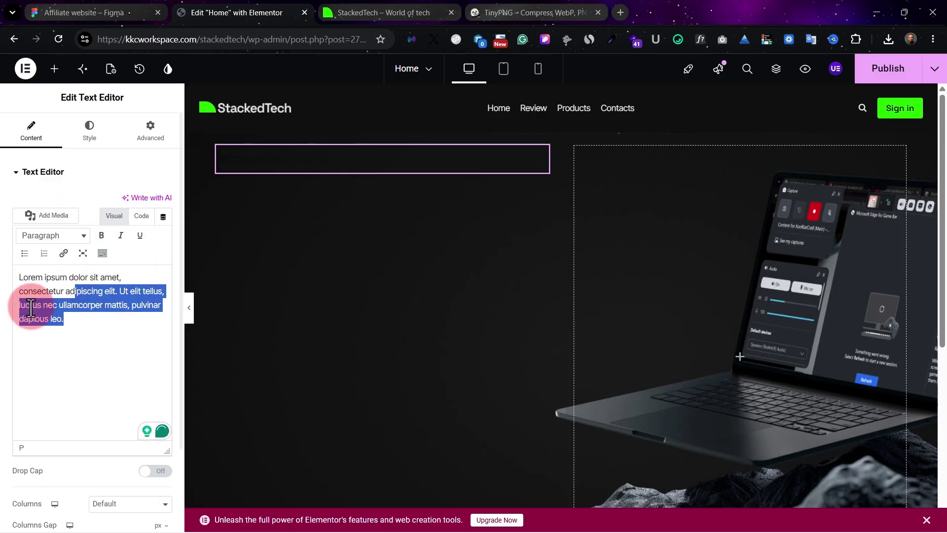
left_click(93, 141)
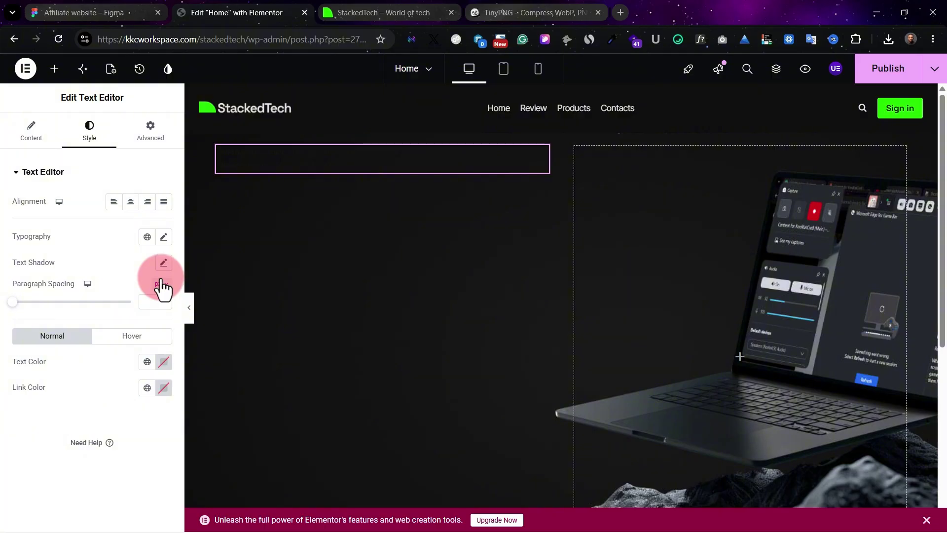
left_click(147, 361)
scroll(102, 296, "down", 2)
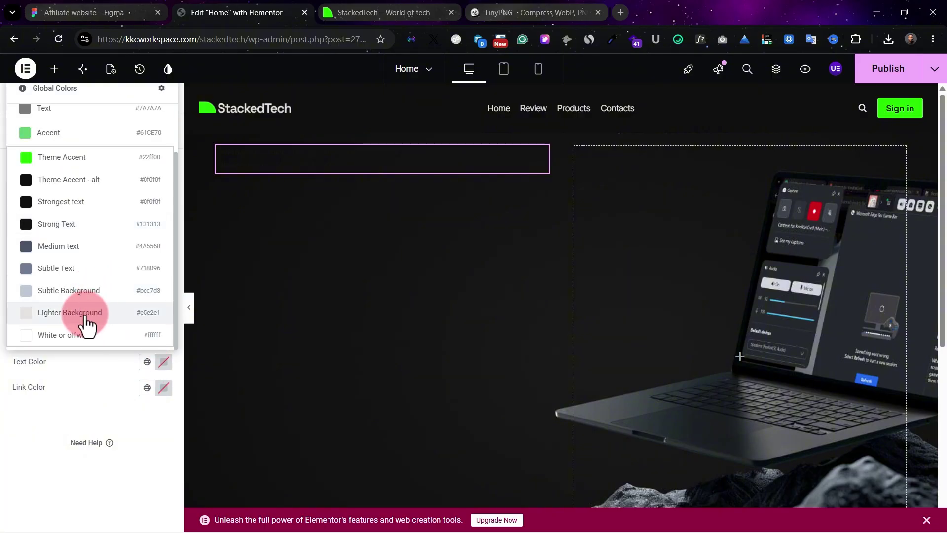
left_click(83, 314)
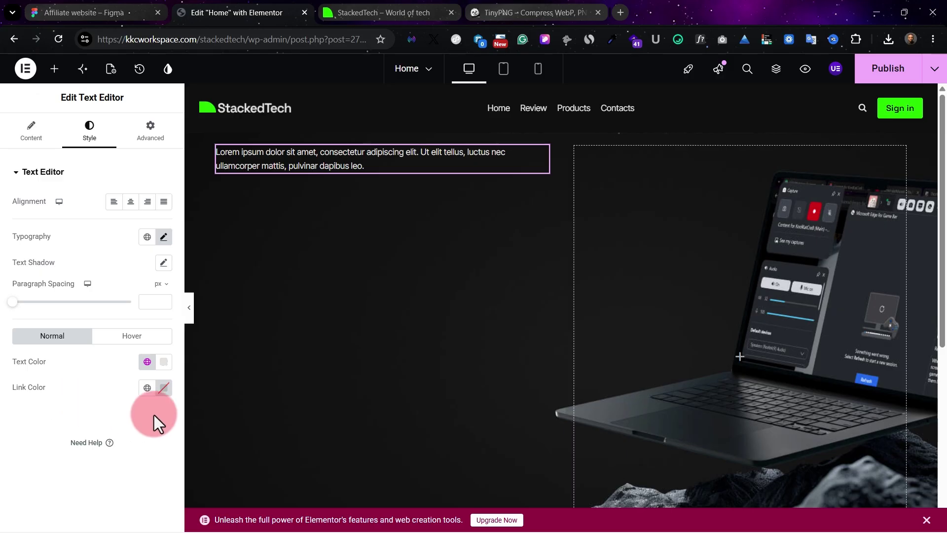
Copy the hero heading from Figma and replace the widget's placeholder text with "Review the best Tech and software" on a single line.
left_click(118, 10)
double_click(358, 256)
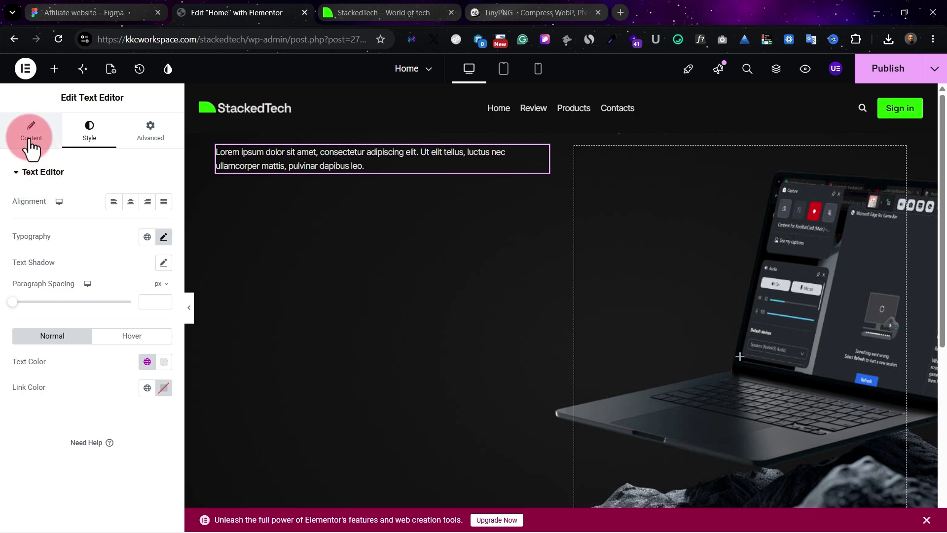
left_click(30, 138)
triple_click(89, 296)
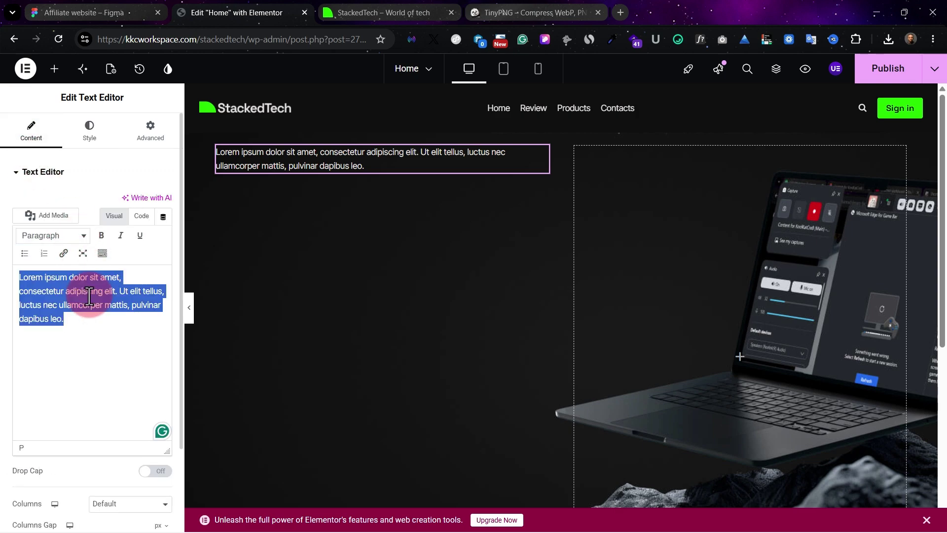
type("Review the best Tech and software")
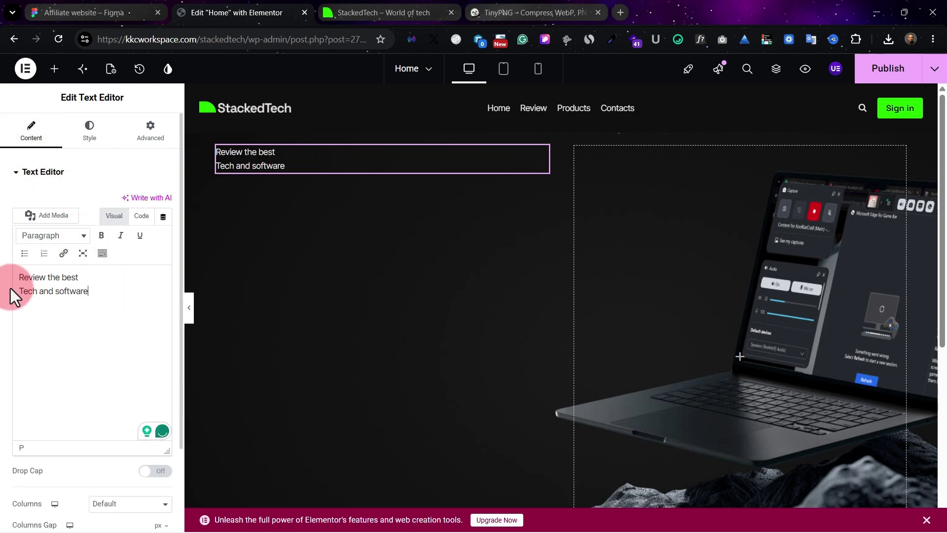
key("BackSpace")
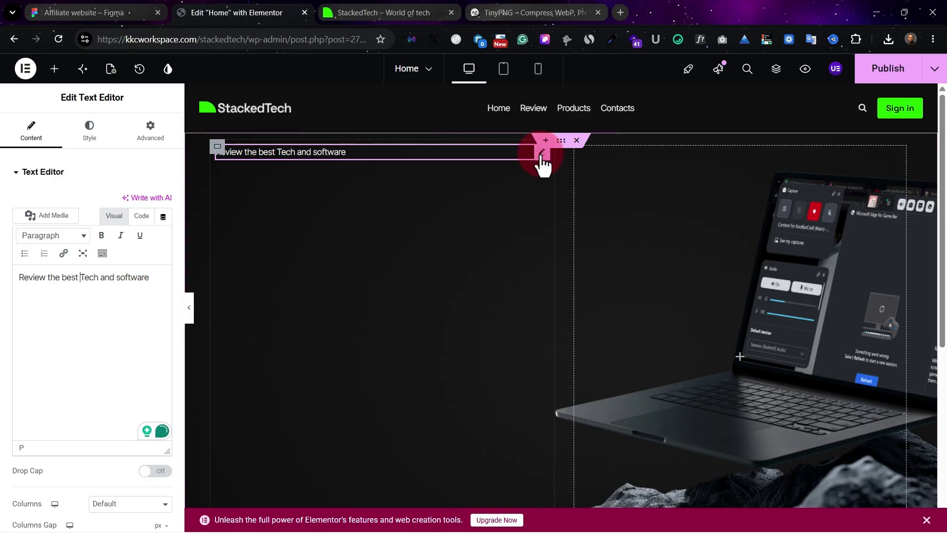
Set the hero text's font size to 60 px.
left_click(90, 134)
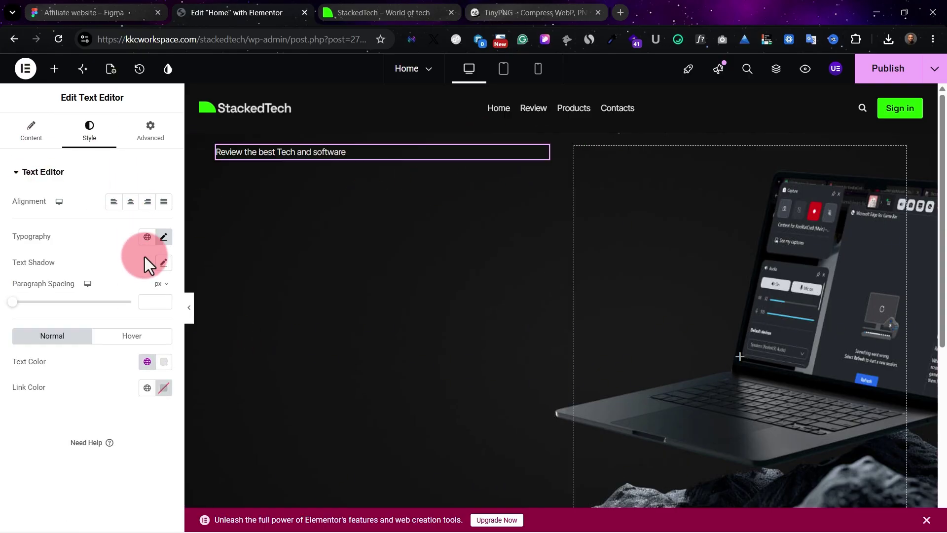
left_click(164, 239)
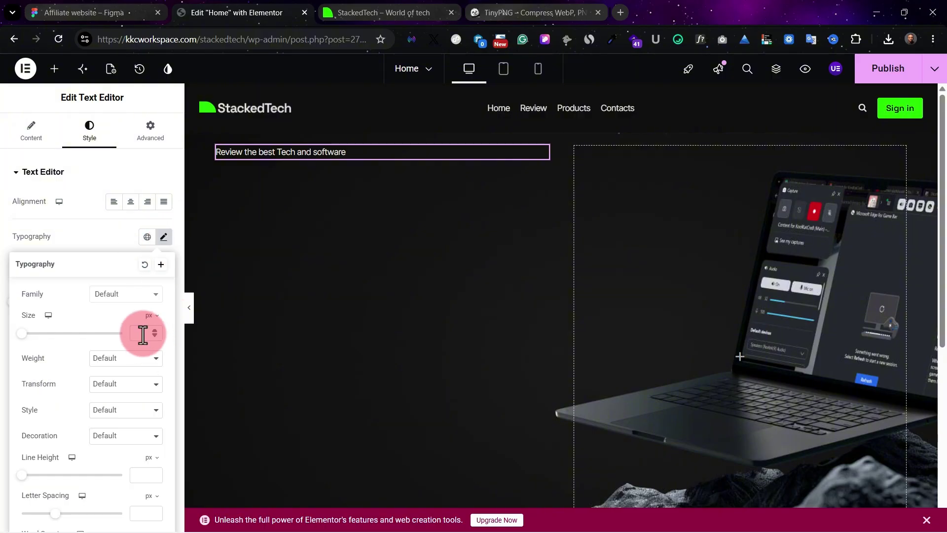
type("60")
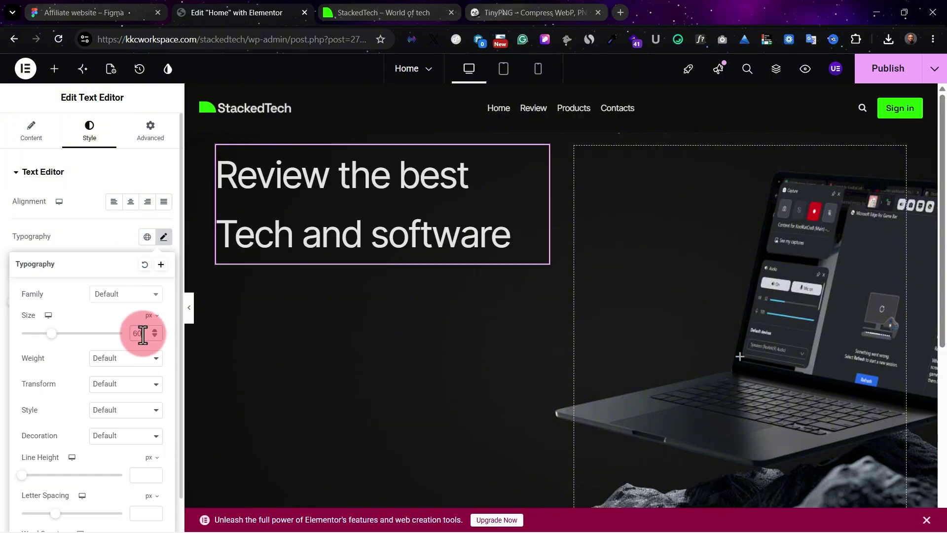
left_click(126, 280)
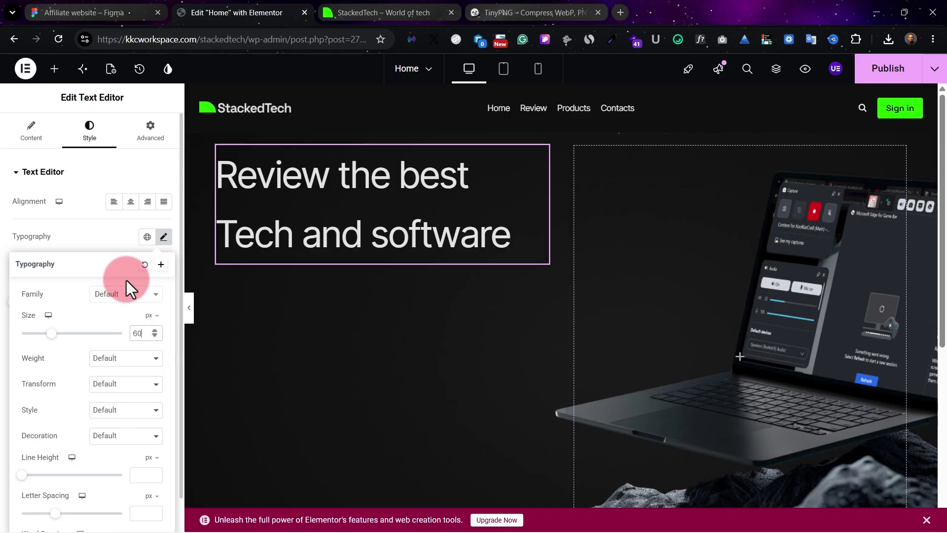
left_click(117, 236)
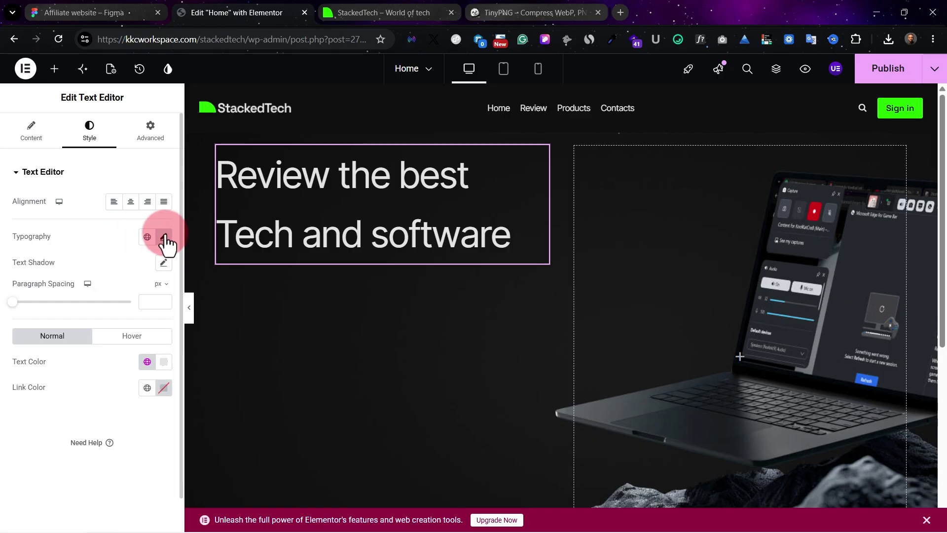
left_click(105, 231)
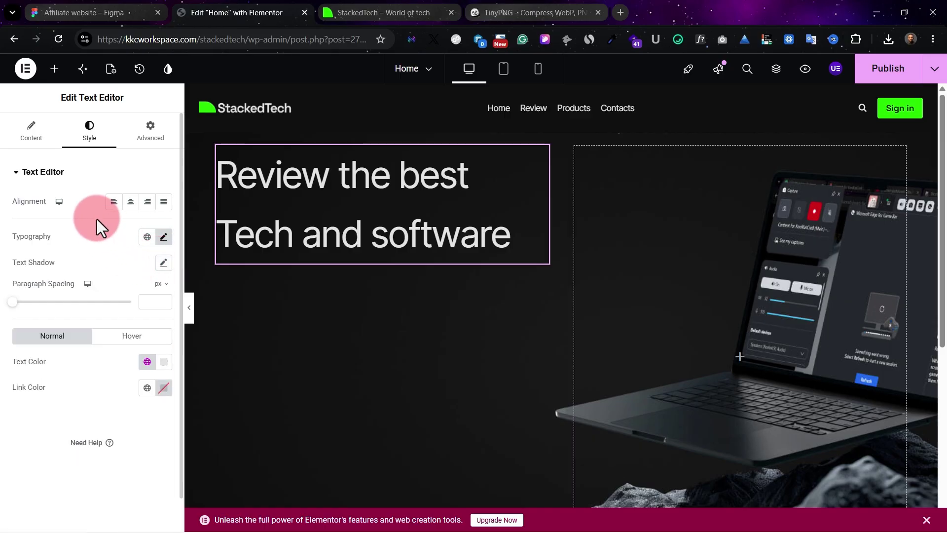
Set the hero text's font family to Space Grotesk and its weight to 600 (Semi Bold).
left_click(164, 237)
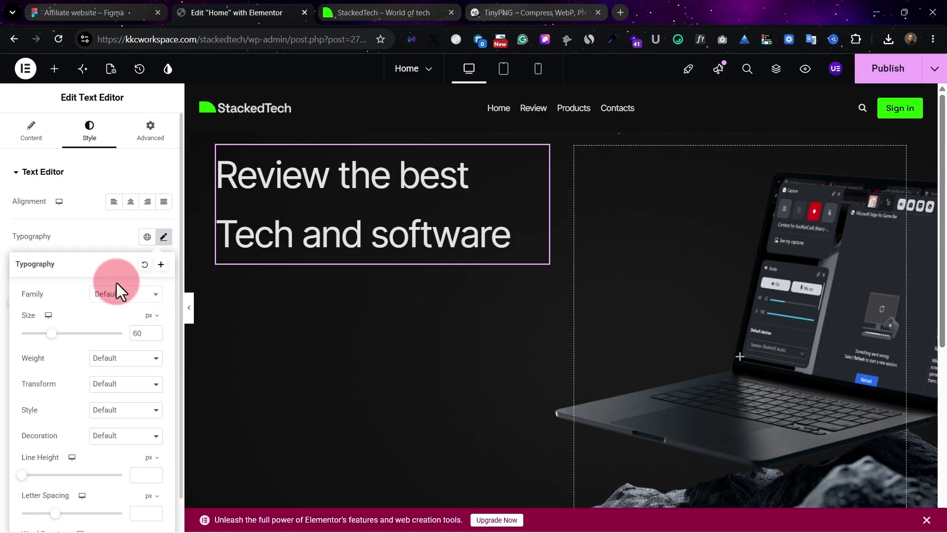
left_click(121, 295)
left_click(105, 310)
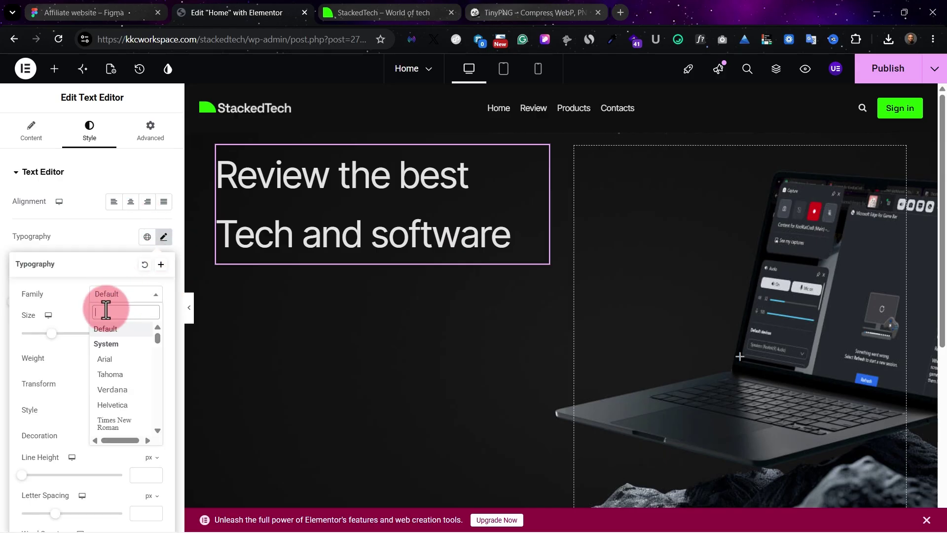
type("space")
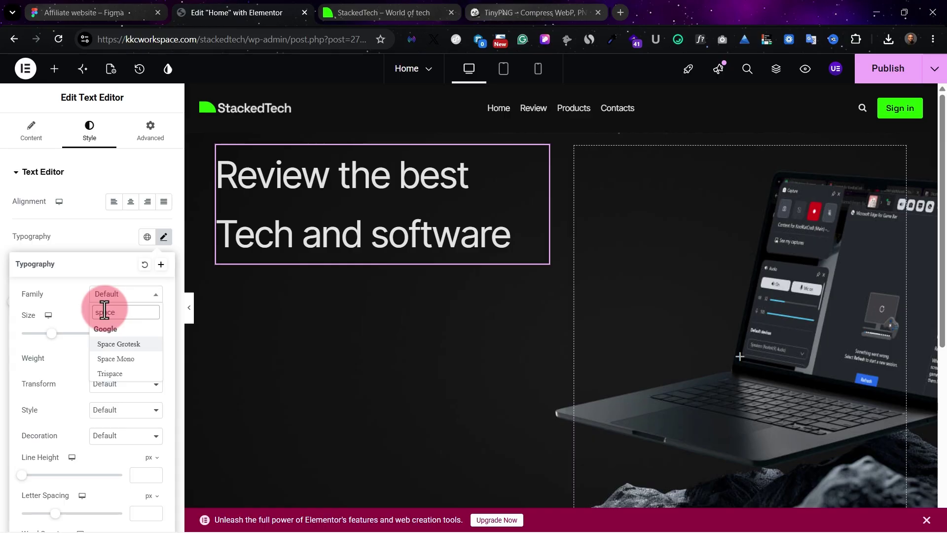
left_click(119, 344)
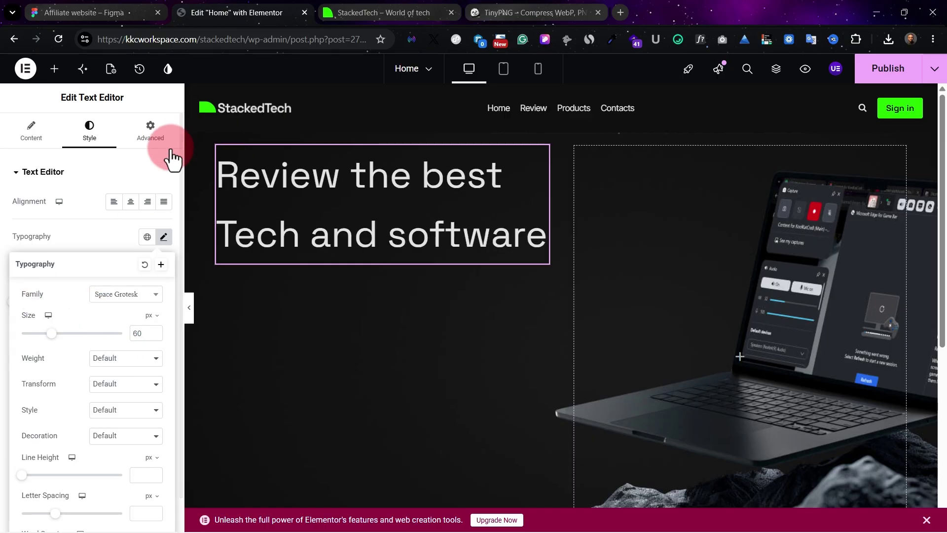
left_click(270, 193)
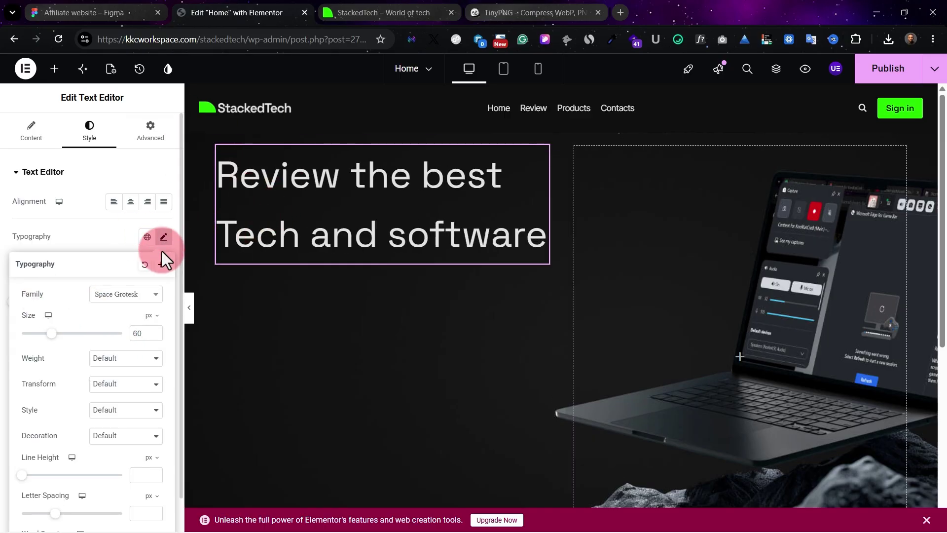
left_click(108, 350)
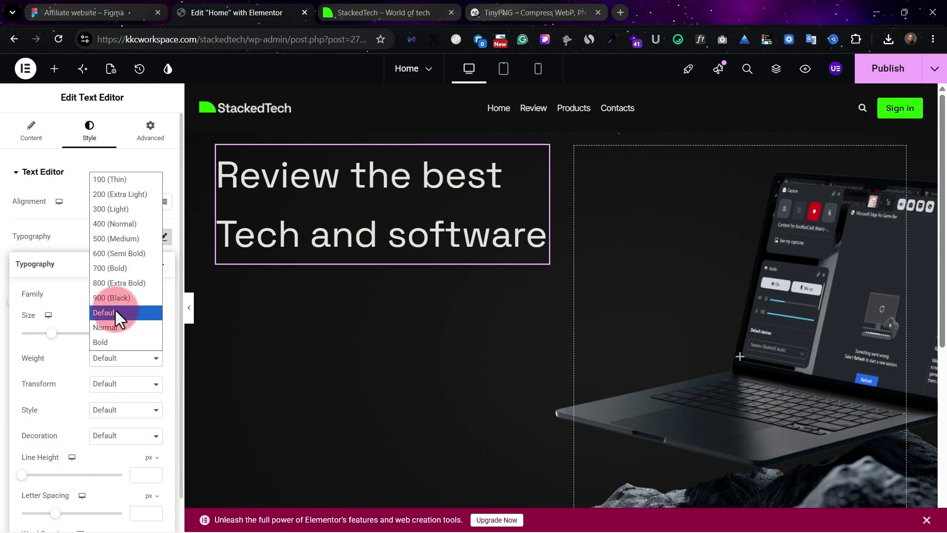
left_click(126, 252)
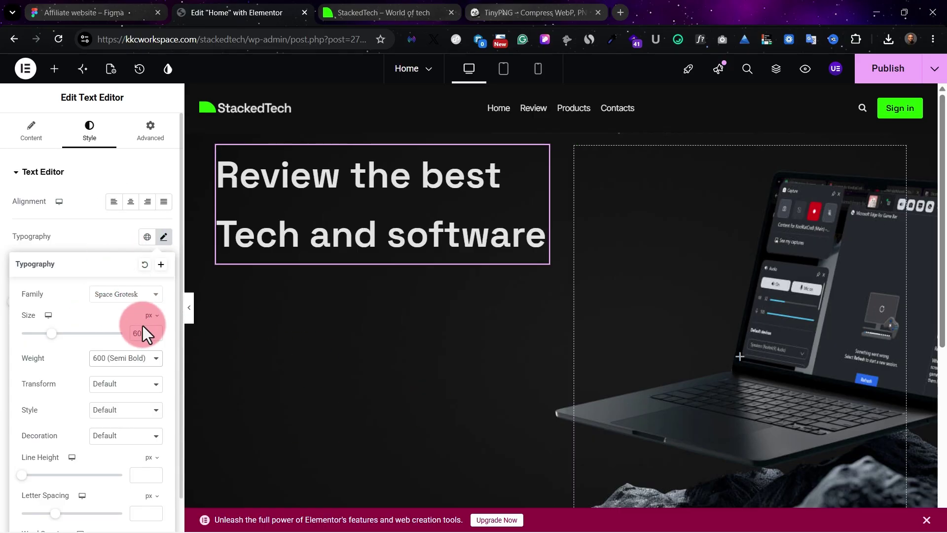
Set the hero text's line height to 62 px.
left_click(75, 232)
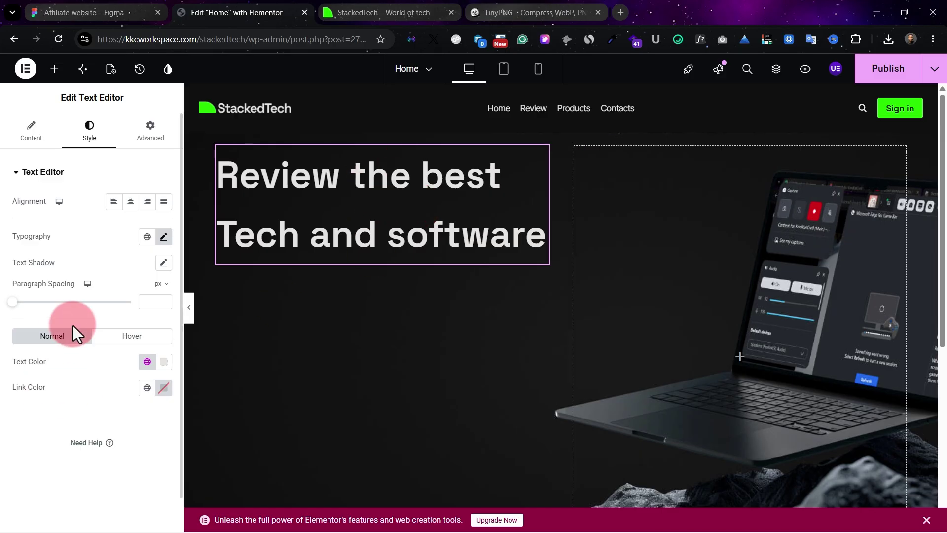
left_click(166, 238)
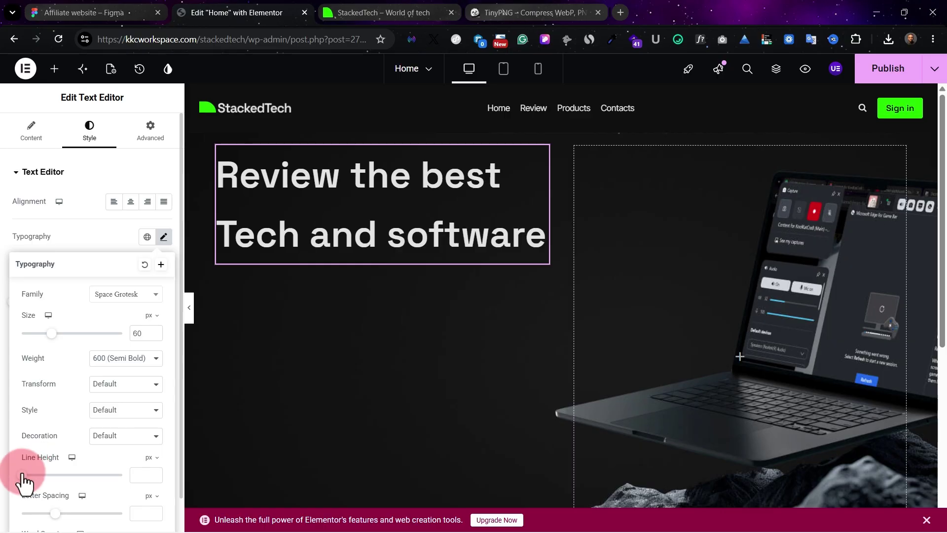
left_click_drag(18, 475, 85, 499)
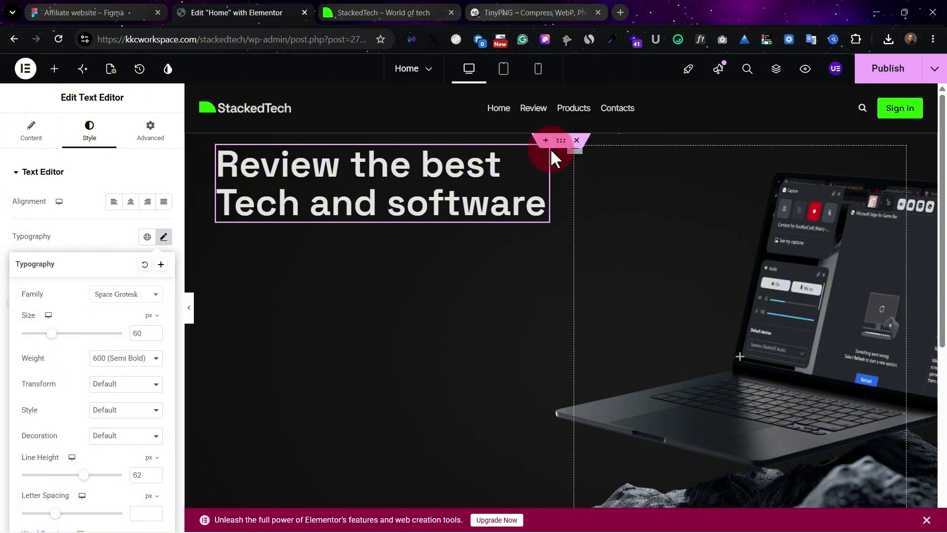
Switch to the Figma design and inspect the typography and fill color of the hero heading's second line, "Tech And Software".
left_click(102, 9)
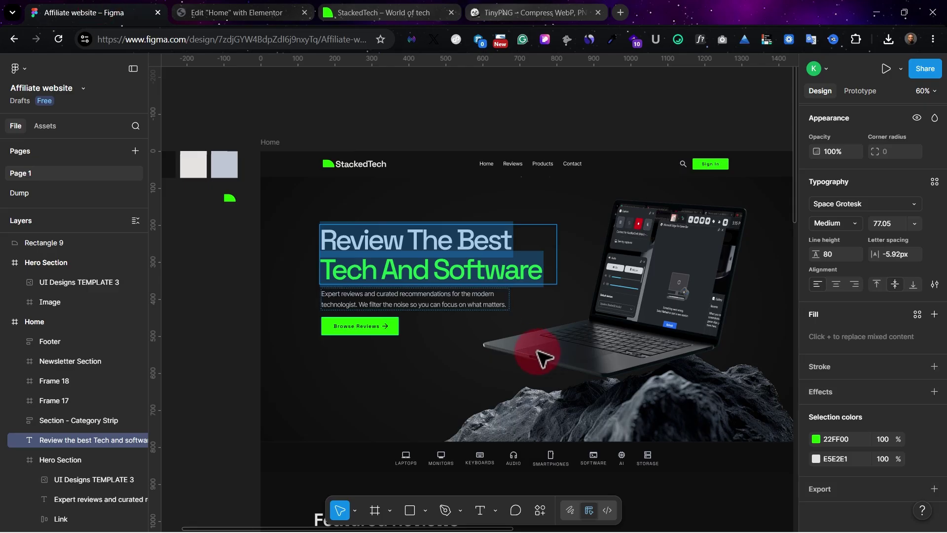
key("Escape")
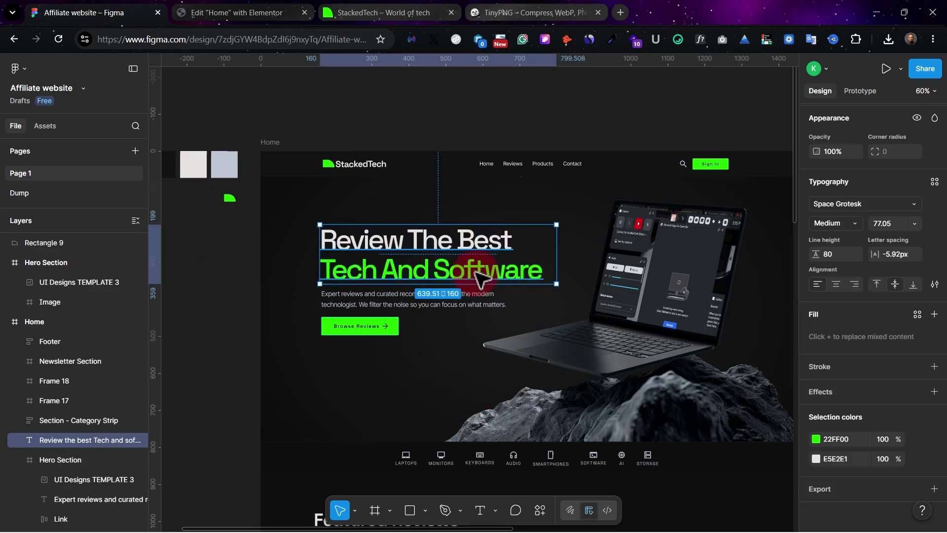
double_click(390, 277)
left_click(346, 268)
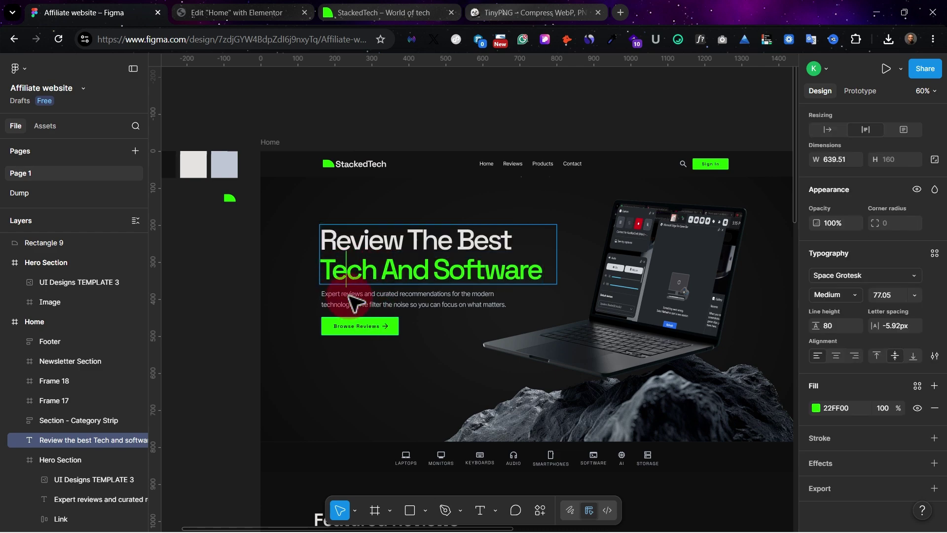
Copy the green color code 22FF00 from the hero heading in Figma and switch back to the Elementor editor.
key("Escape")
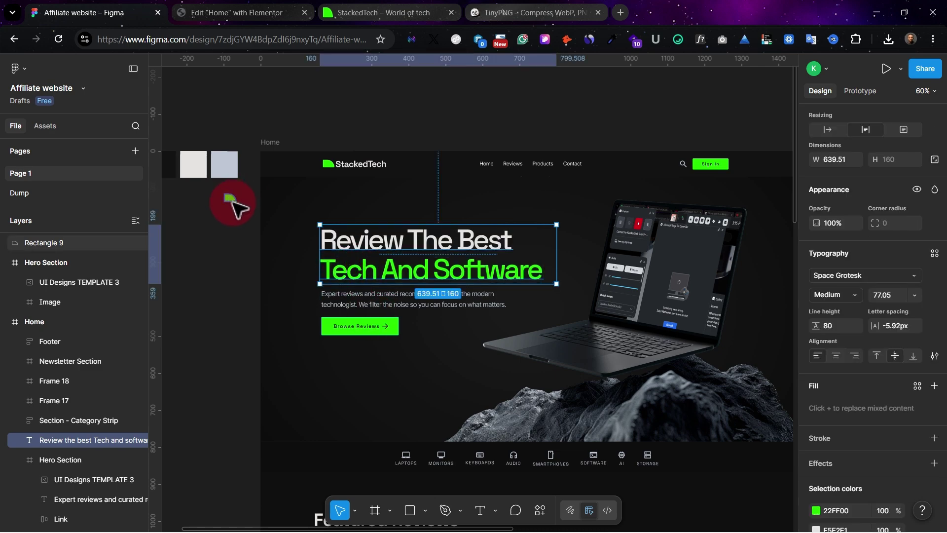
left_click(849, 509)
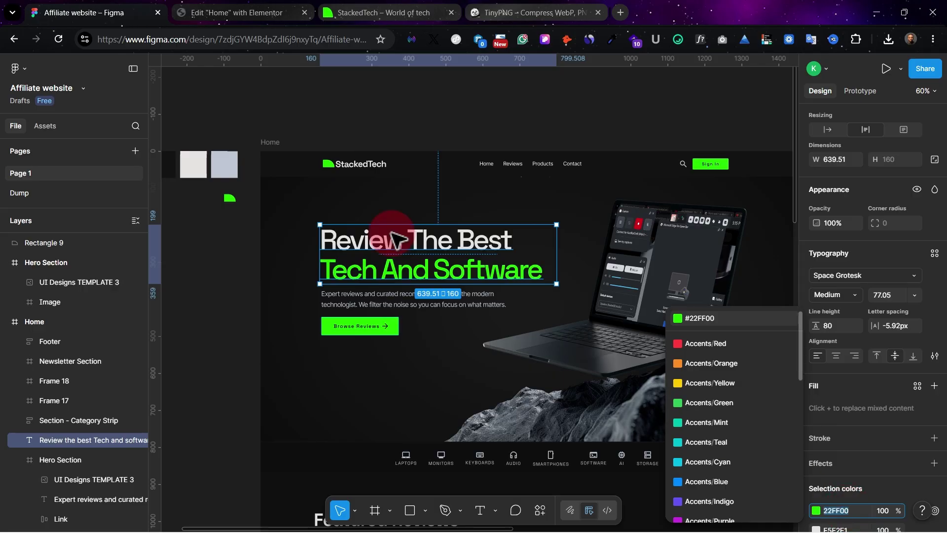
left_click(208, 7)
left_click(186, 173)
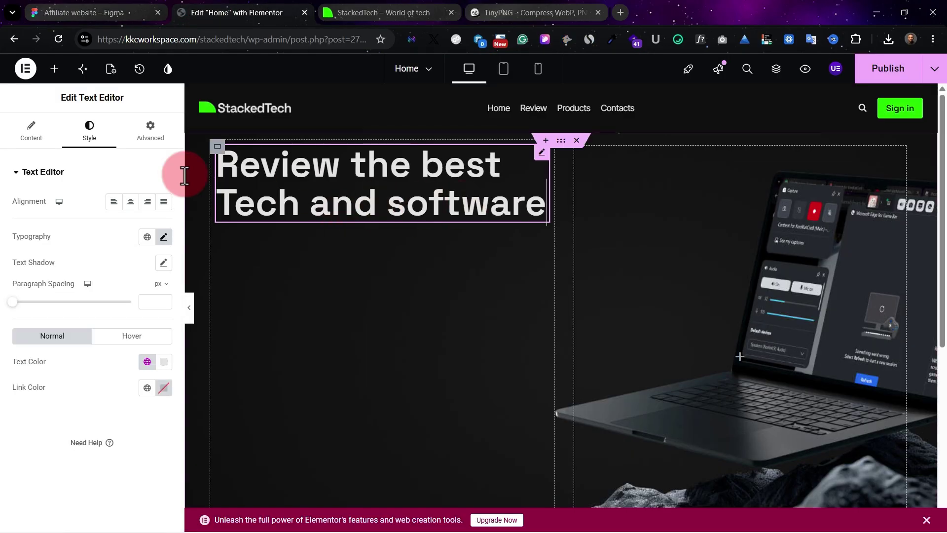
Color only the words "Tech and software" in the hero text with the custom green 22FF00.
left_click(20, 138)
left_click(93, 280)
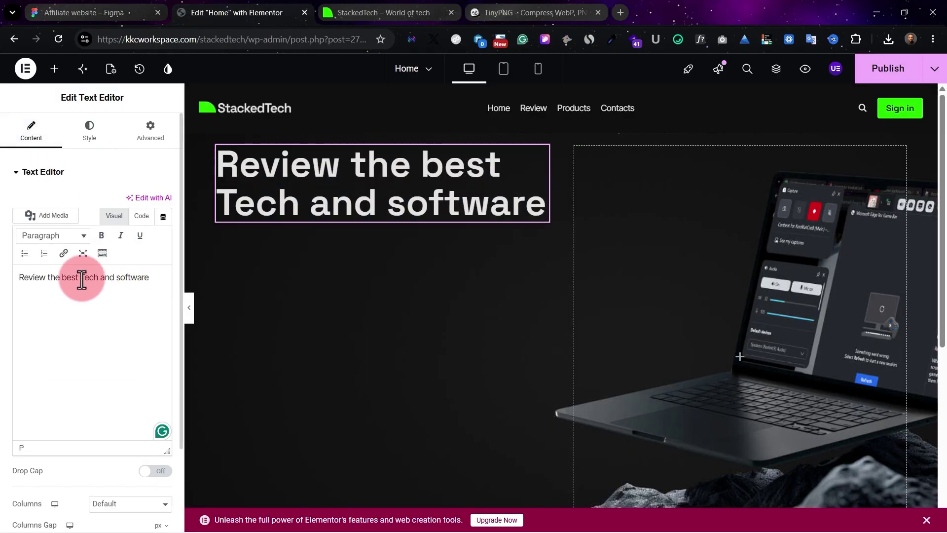
left_click_drag(81, 277, 158, 280)
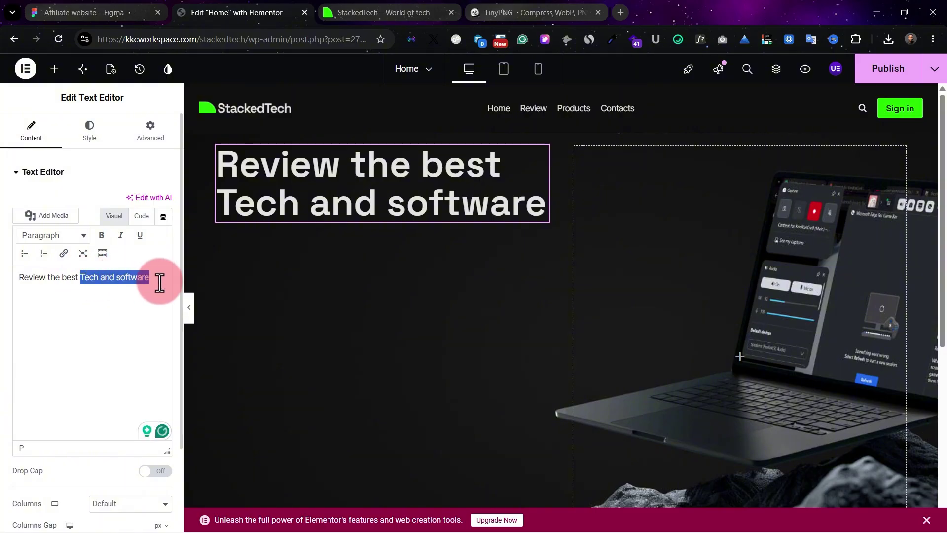
left_click(102, 254)
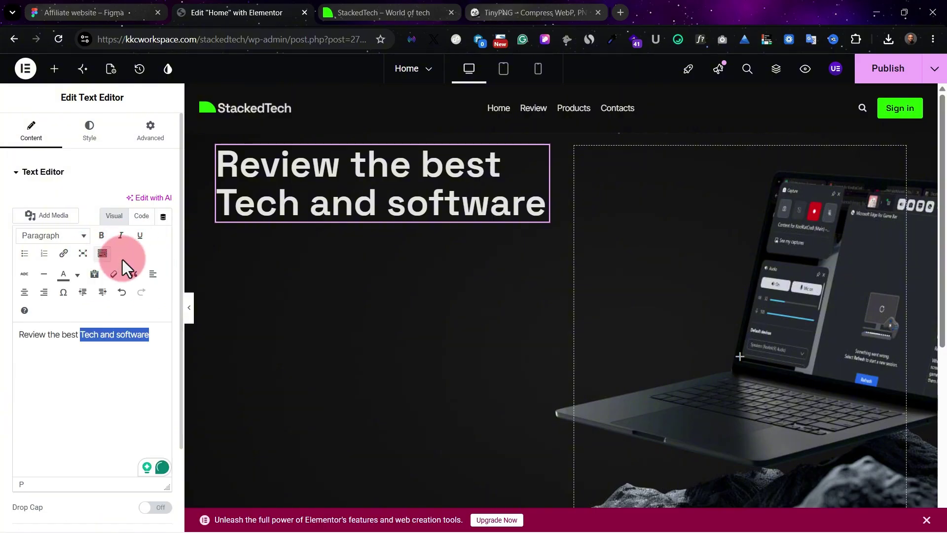
left_click(78, 275)
left_click(64, 353)
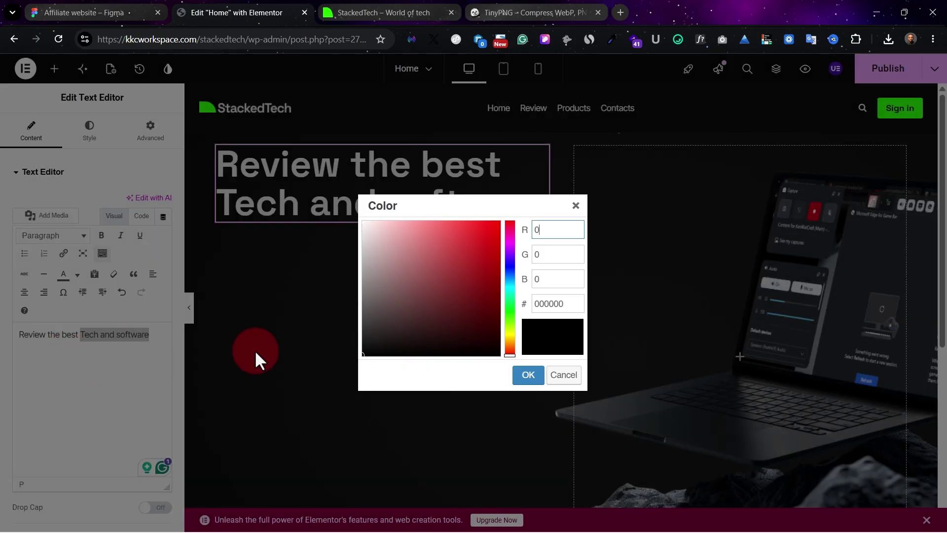
left_click(553, 304)
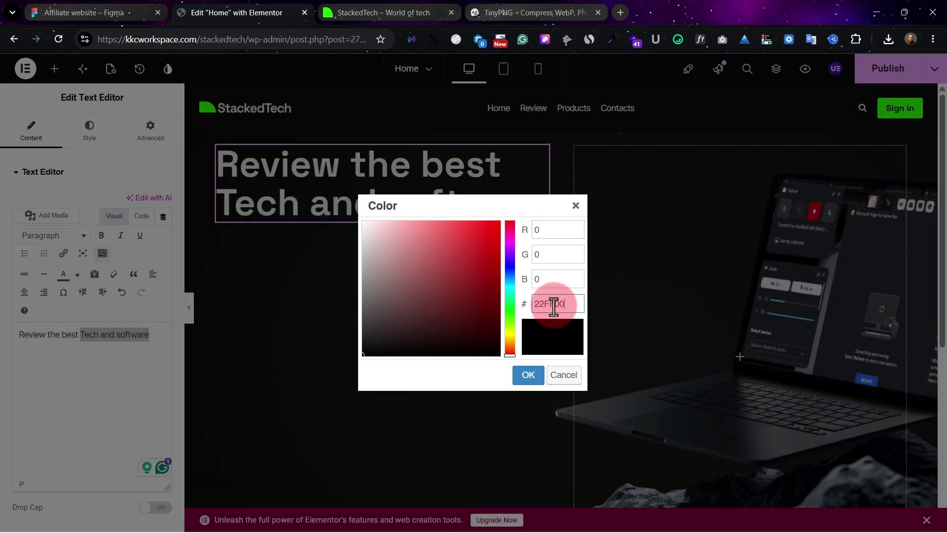
left_click(526, 376)
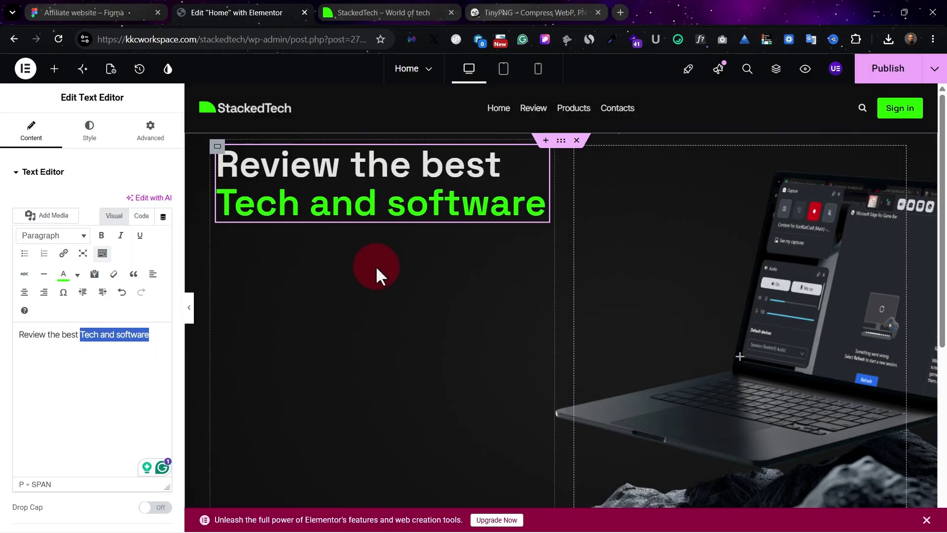
Compare the hero text with the Figma design and examine the Figma heading's letter spacing.
left_click(104, 7)
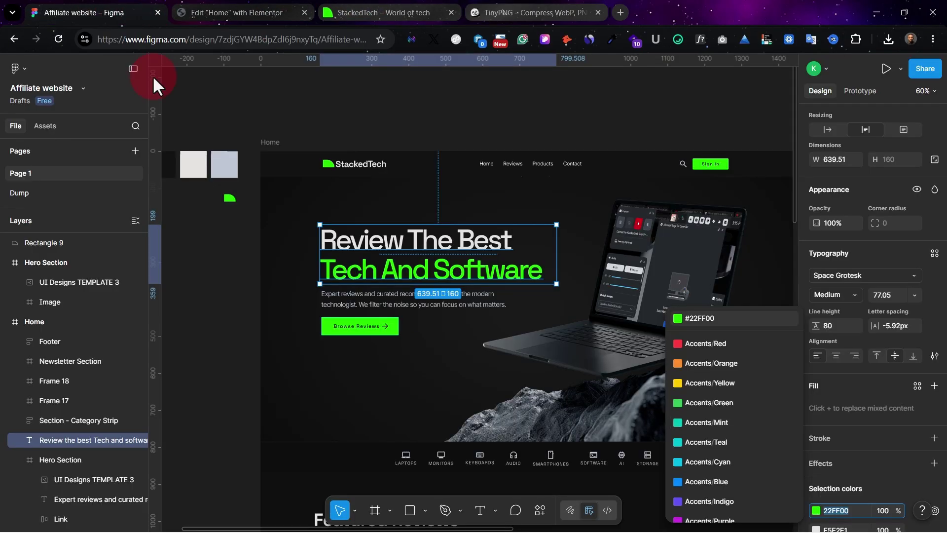
left_click(212, 6)
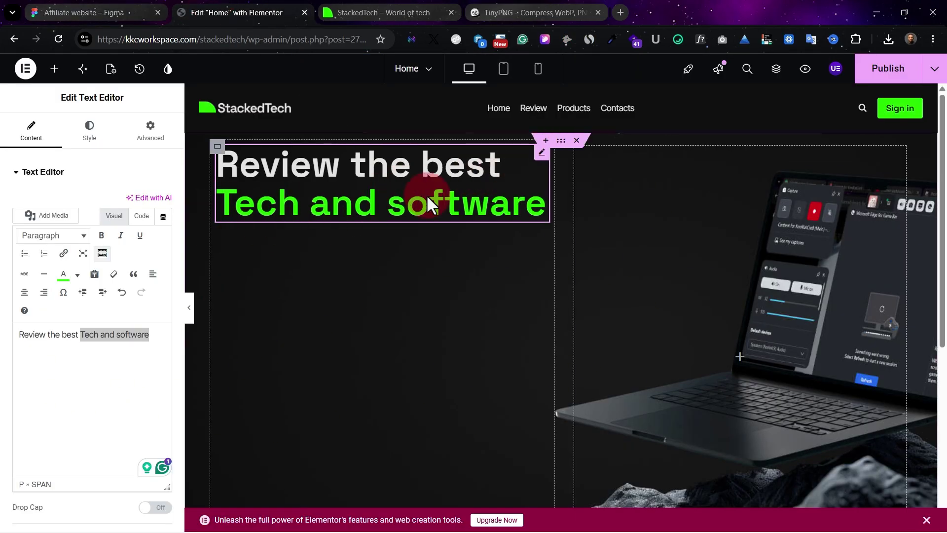
left_click(84, 12)
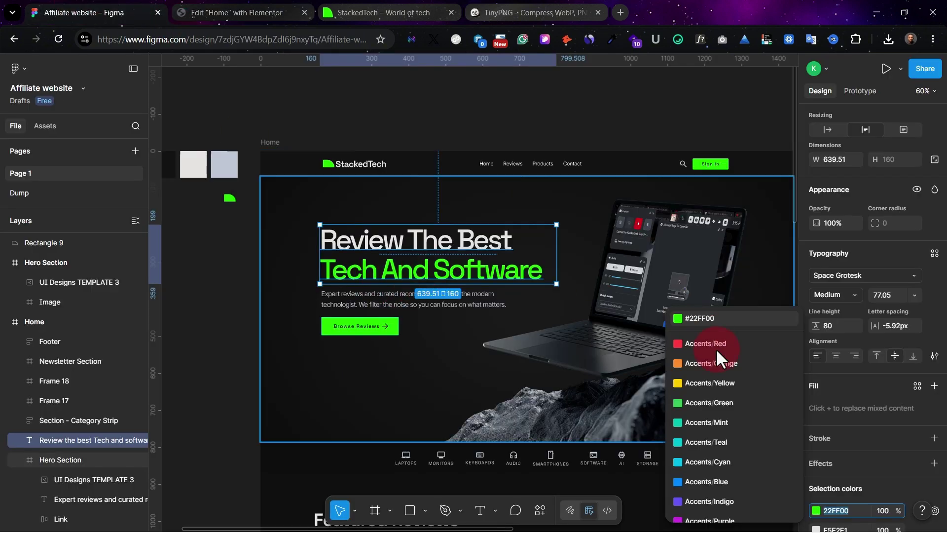
left_click(360, 249)
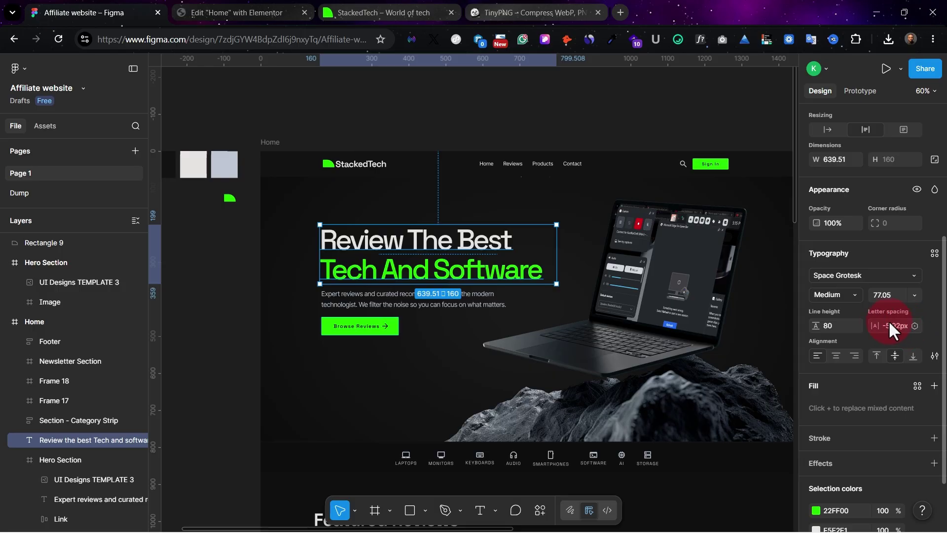
scroll(434, 309, "down", 5)
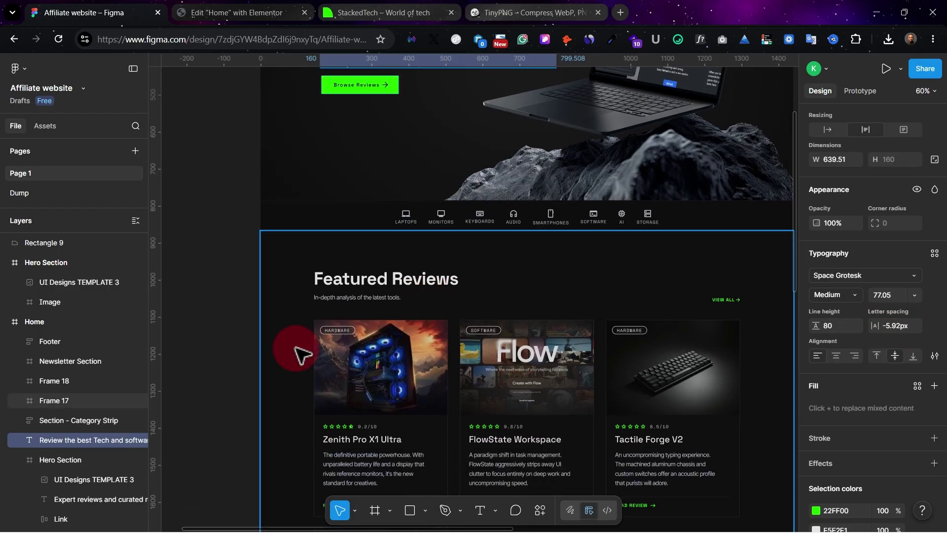
scroll(327, 173, "up", 3)
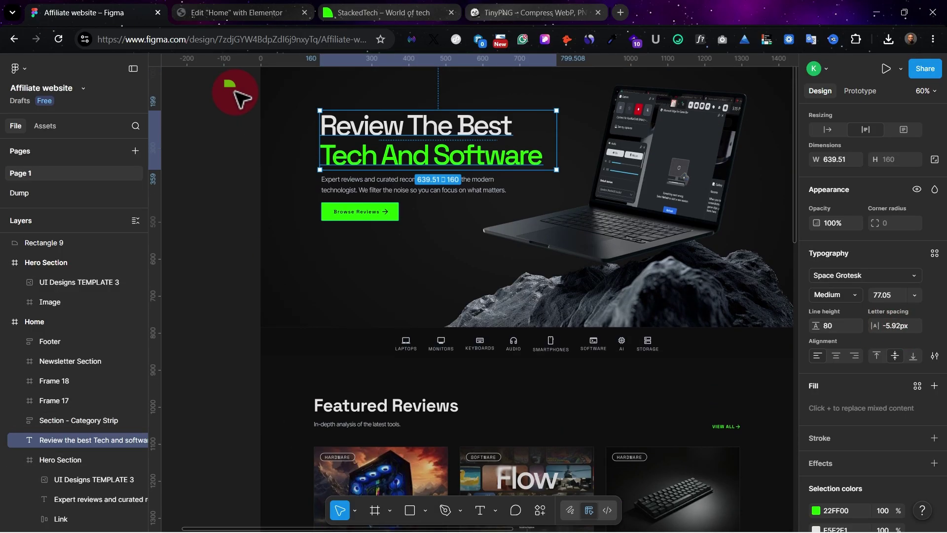
Return to Elementor and tighten the hero heading's letter spacing to -3.1 px.
left_click(172, 9)
left_click(93, 134)
left_click(110, 209)
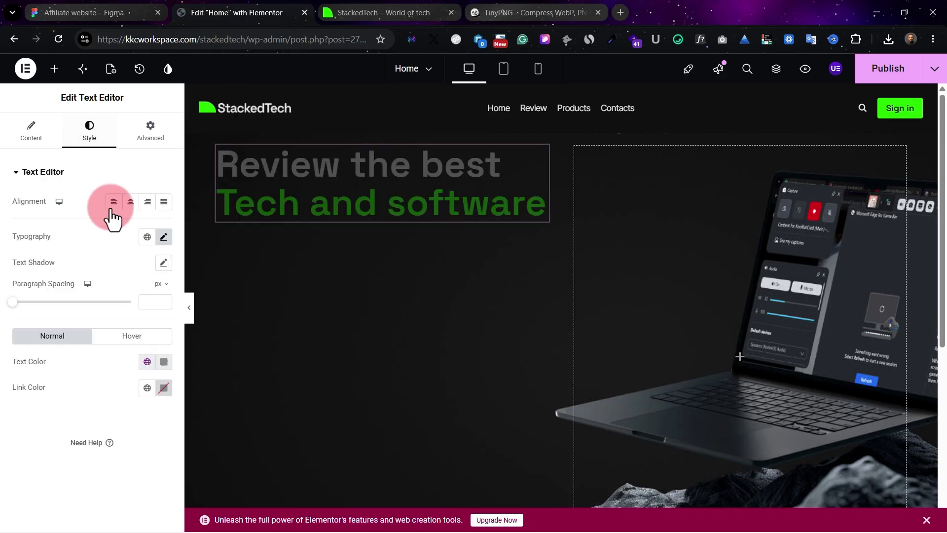
left_click(163, 237)
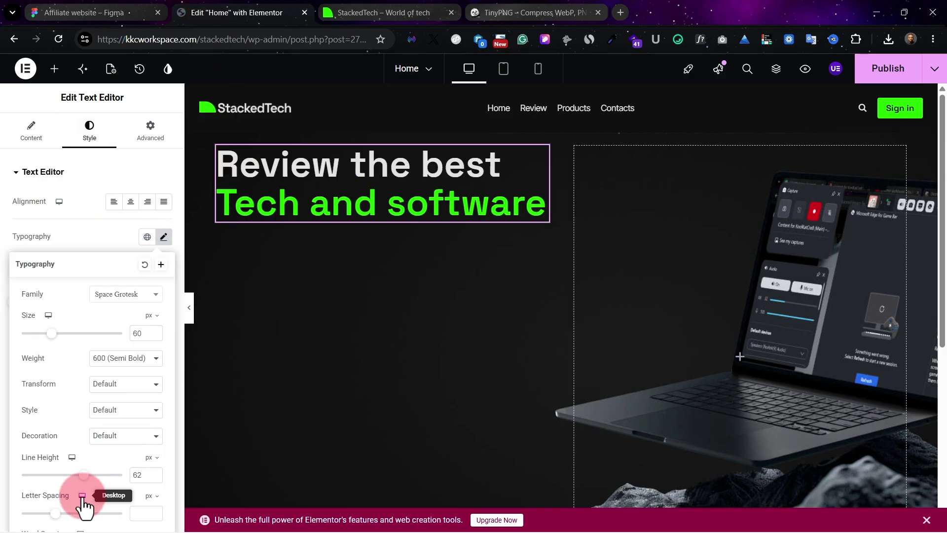
scroll(82, 505, "down", 1)
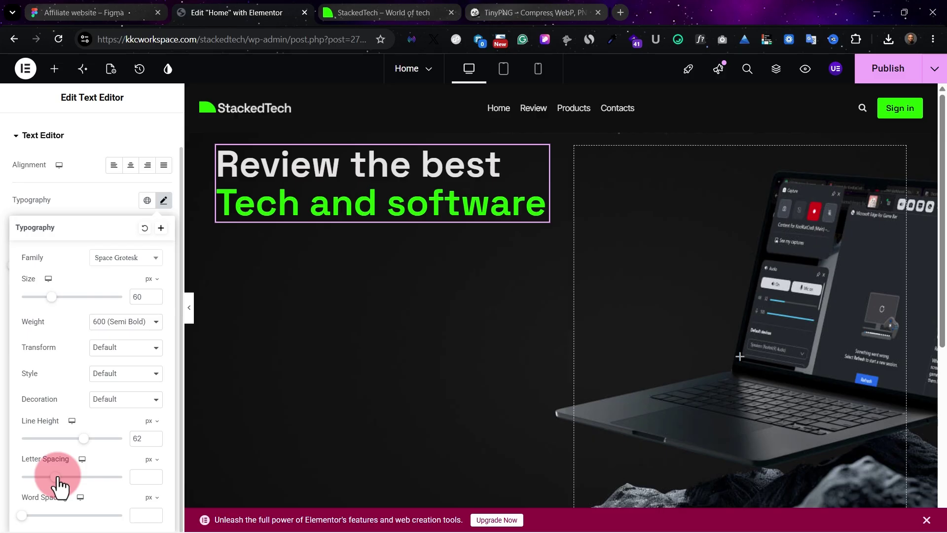
left_click_drag(57, 477, 38, 477)
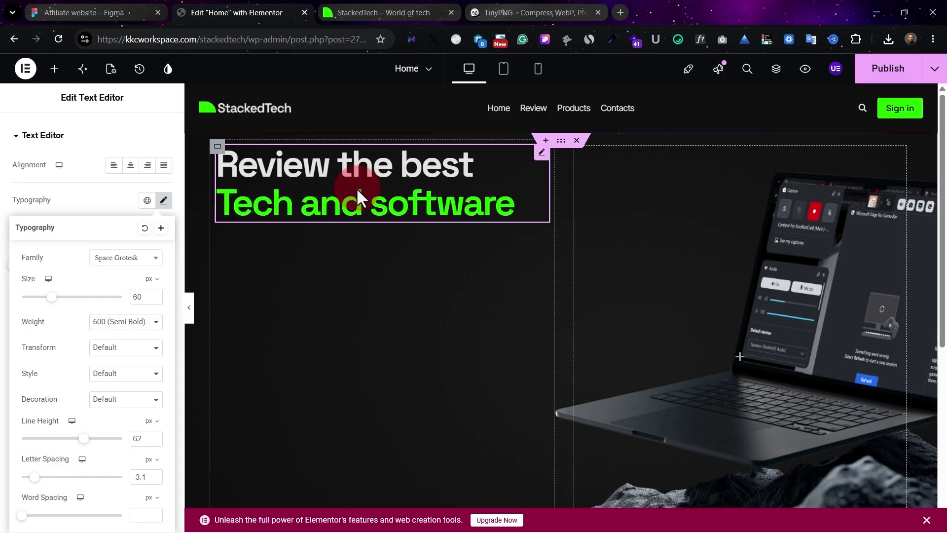
left_click(537, 168)
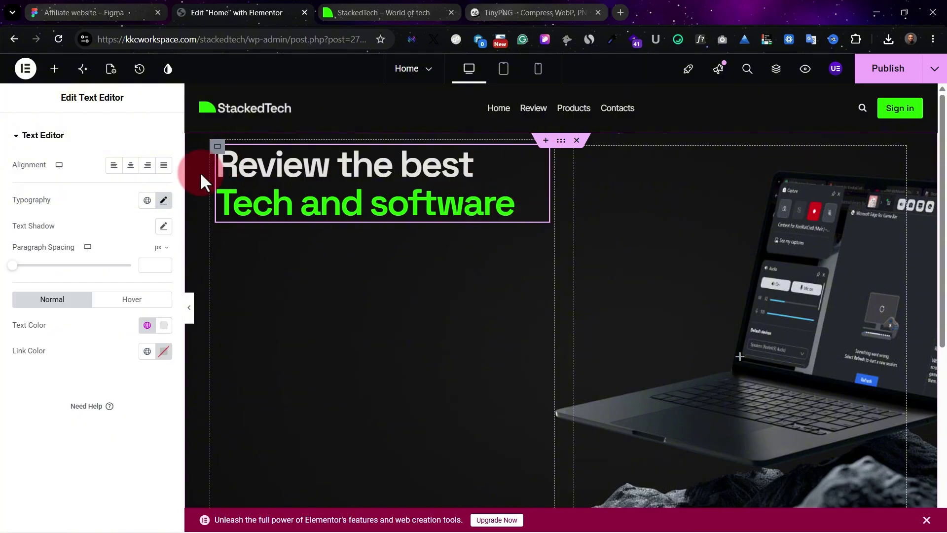
Add a Text Editor widget directly below the hero heading.
left_click(54, 69)
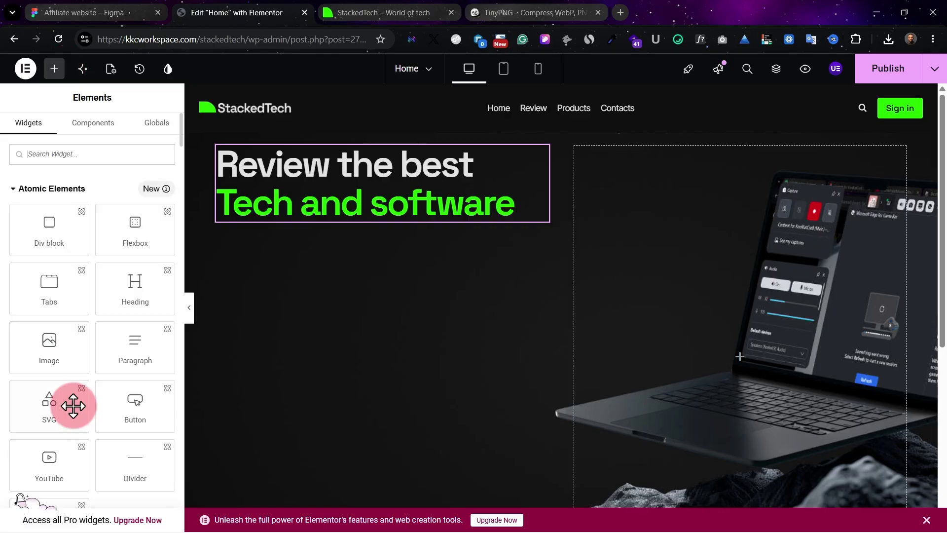
scroll(73, 405, "down", 5)
scroll(76, 383, "up", 5)
left_click(44, 190)
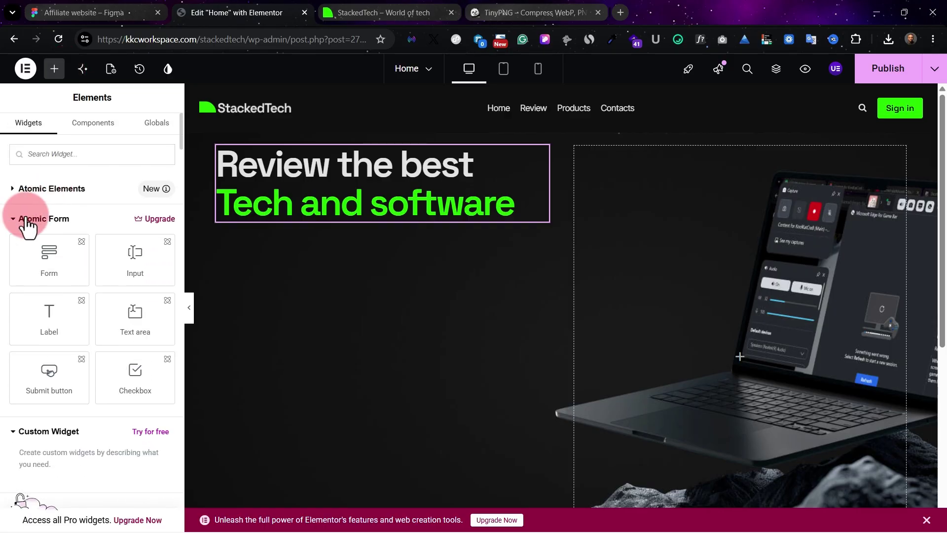
left_click(27, 225)
scroll(84, 410, "down", 3)
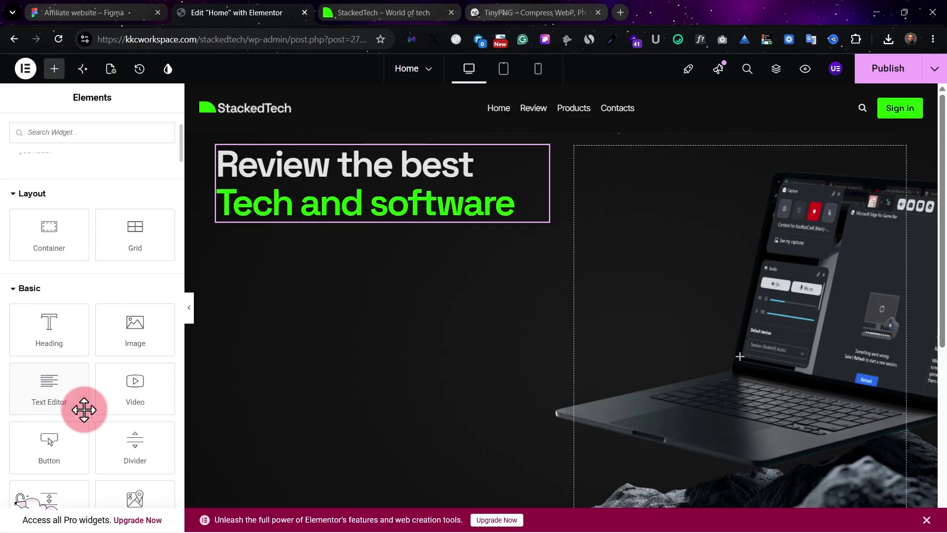
left_click_drag(36, 383, 332, 223)
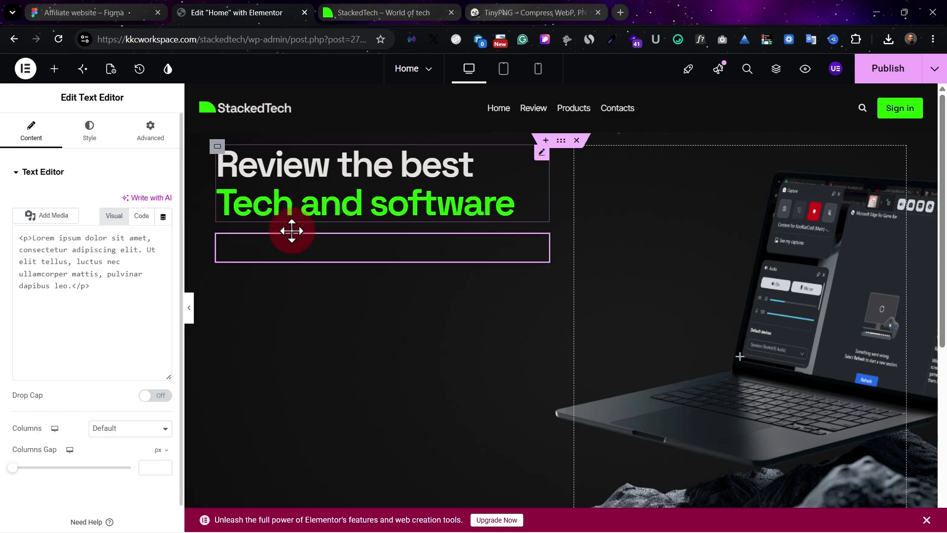
Set the new paragraph's text color to the global color Subtle Background.
left_click(89, 138)
left_click(149, 367)
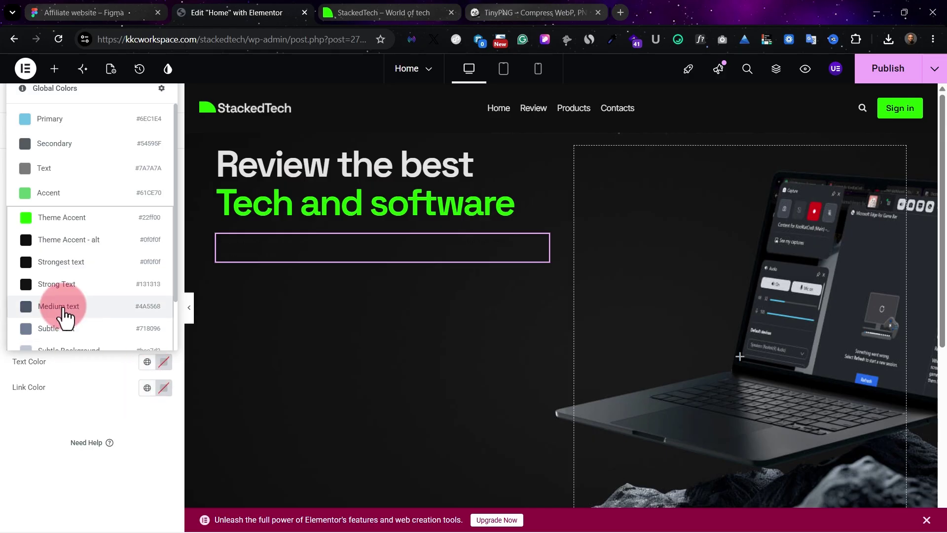
scroll(74, 315, "down", 2)
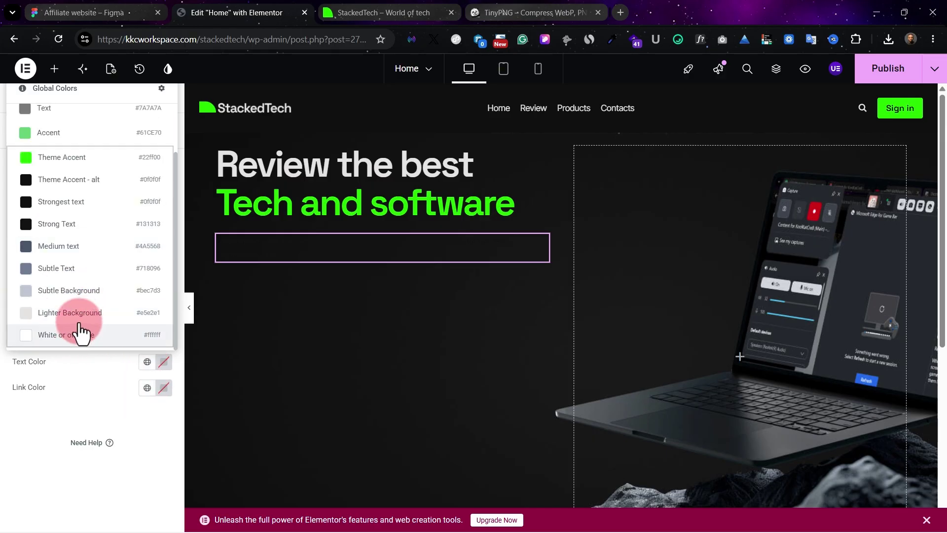
left_click(74, 296)
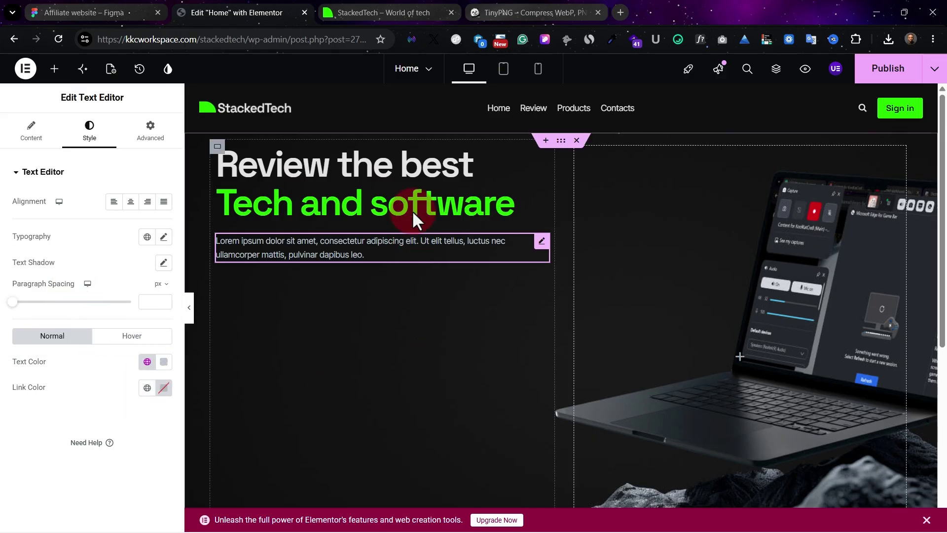
Check the paragraph in the Figma design and set the Elementor paragraph's text color to the global color Lighter Background.
left_click(66, 12)
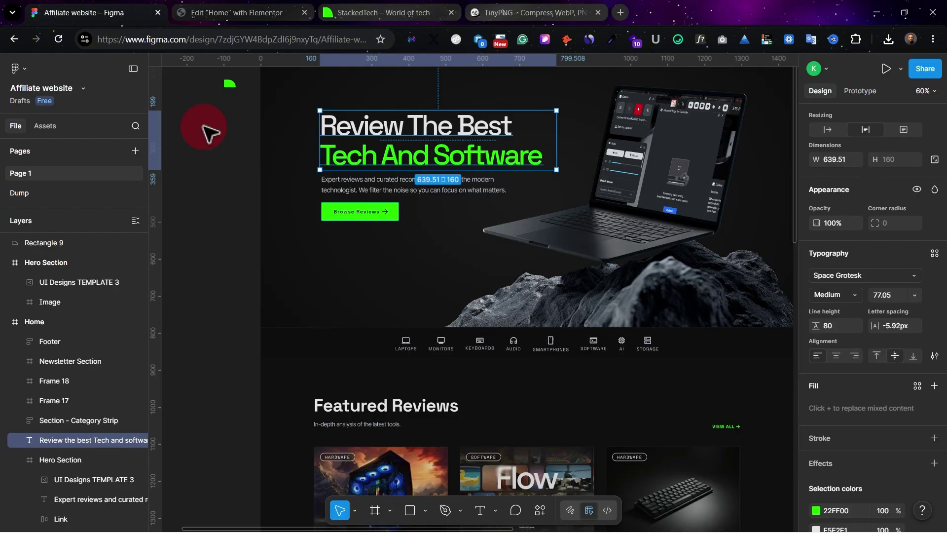
left_click(241, 13)
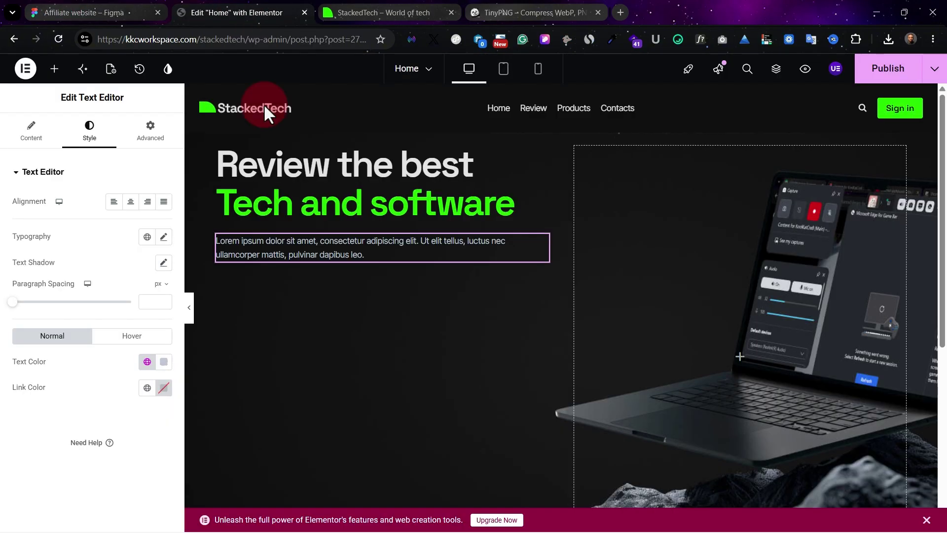
left_click(157, 366)
scroll(97, 332, "down", 3)
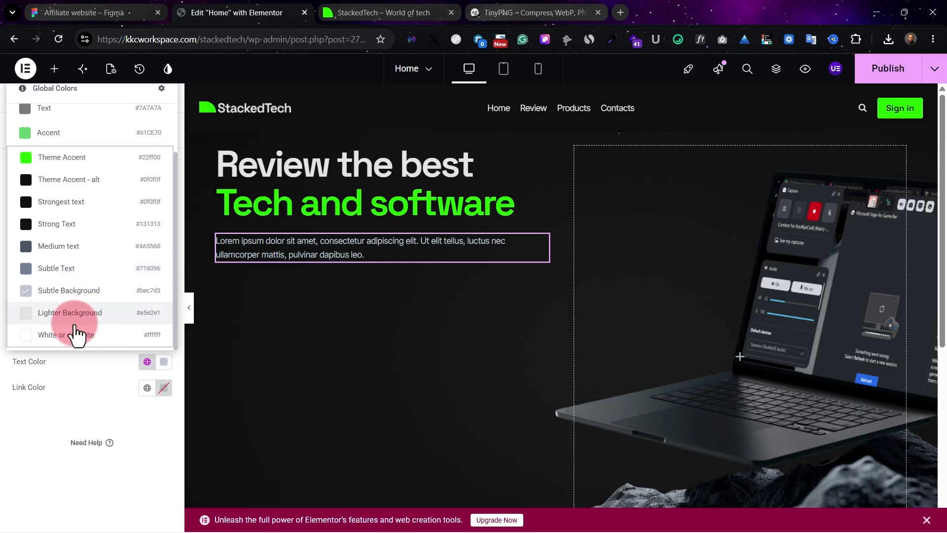
left_click(78, 319)
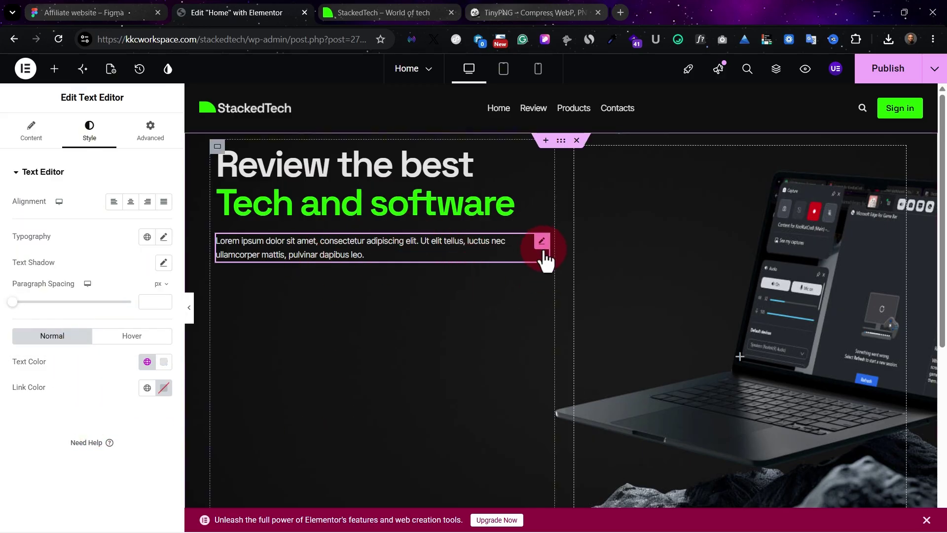
Copy the supporting paragraph under the hero heading from the Figma design and return to the Elementor editor.
left_click(110, 10)
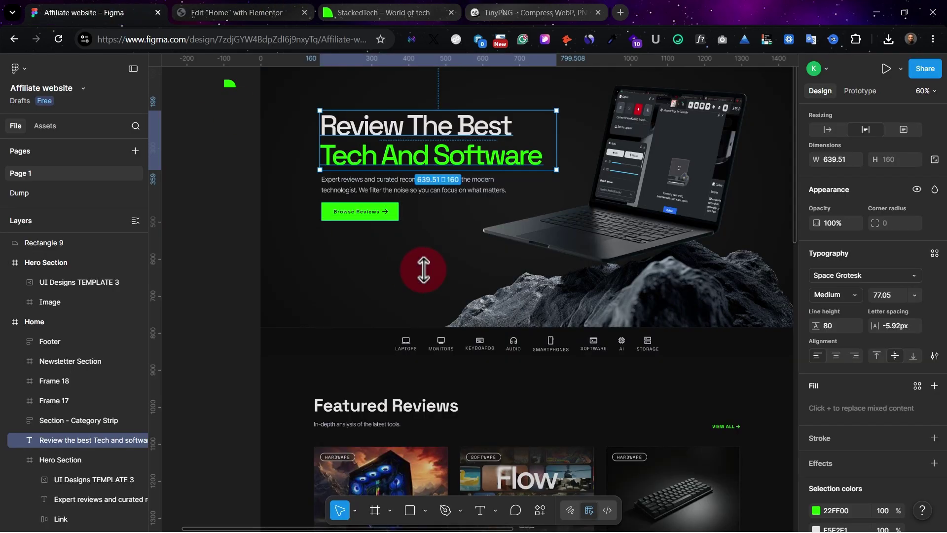
left_click(386, 190)
left_click(386, 190)
left_click(232, 12)
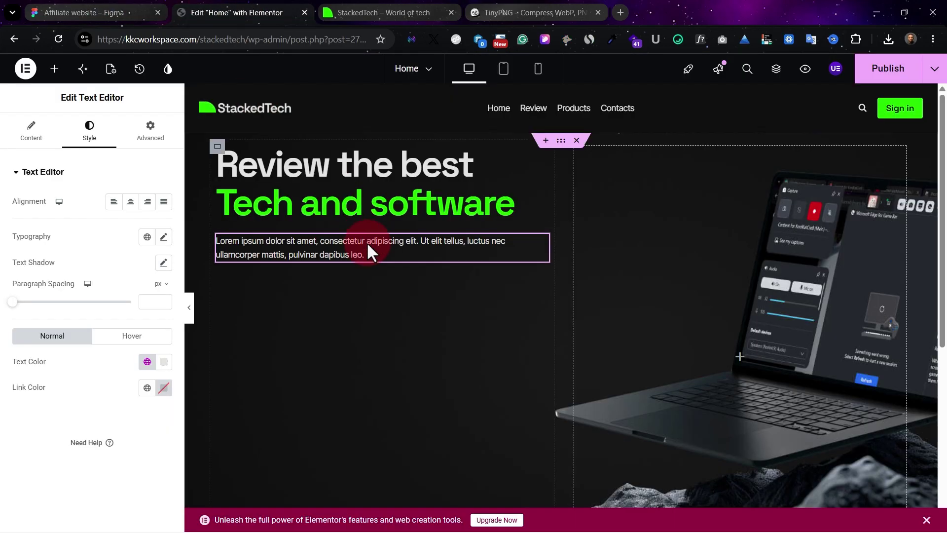
Replace the placeholder text under the hero heading with the supporting paragraph copied from the Figma design.
left_click(31, 133)
left_click(85, 382)
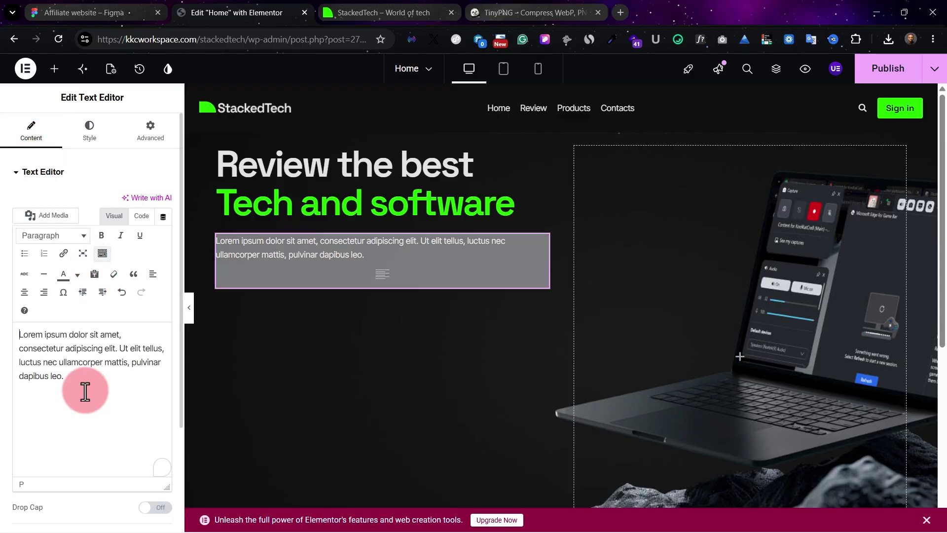
key("ctrl+a")
key("BackSpace")
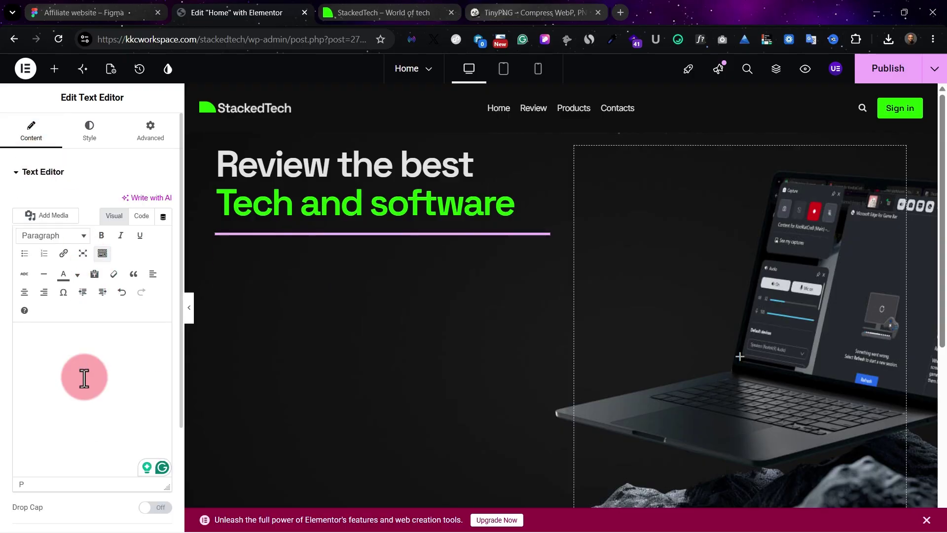
key("ctrl+shift+Tab")
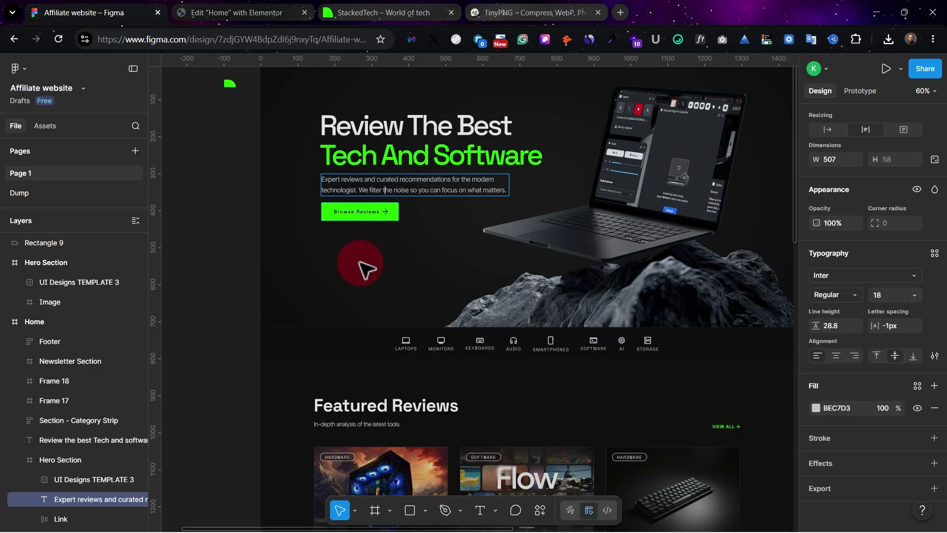
key("ctrl+c")
key("ctrl+Tab")
key("ctrl+v")
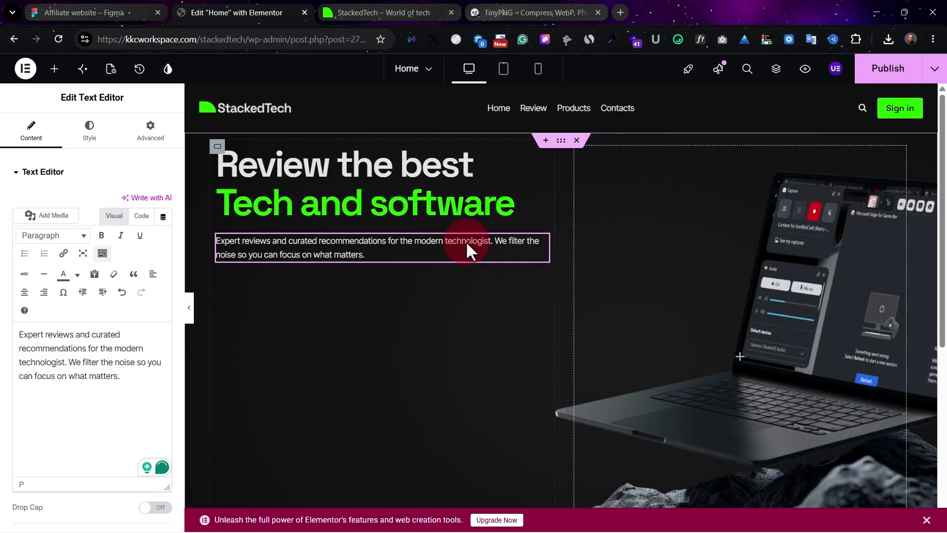
Publish the page changes and open a preview of the home page.
left_click(567, 144)
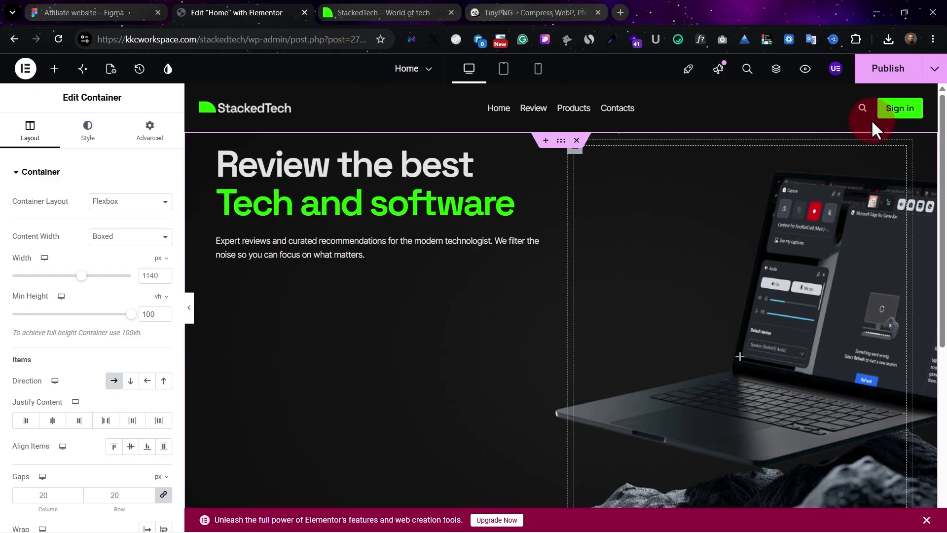
left_click(873, 76)
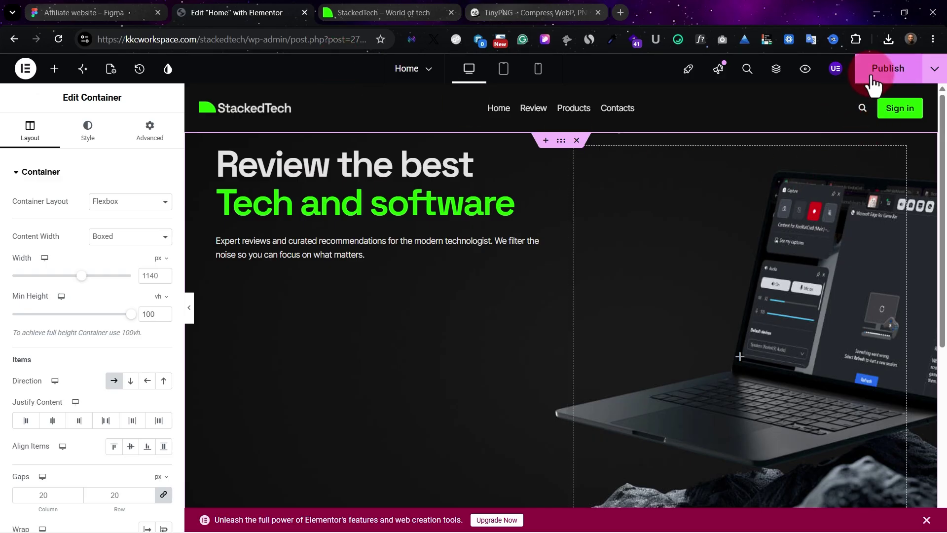
left_click(805, 71)
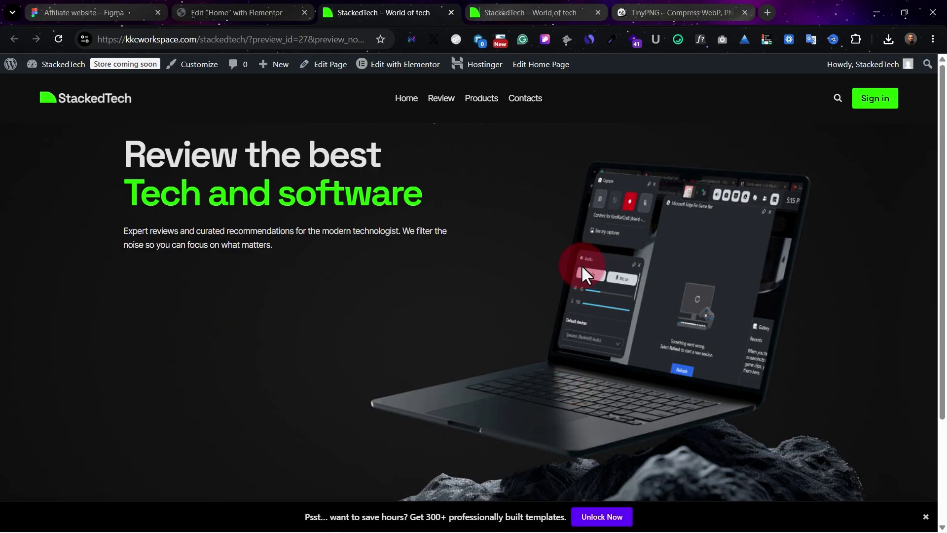
Return to the Elementor editor and try to align the outer hero container's items to the center.
left_click(190, 9)
left_click(562, 141)
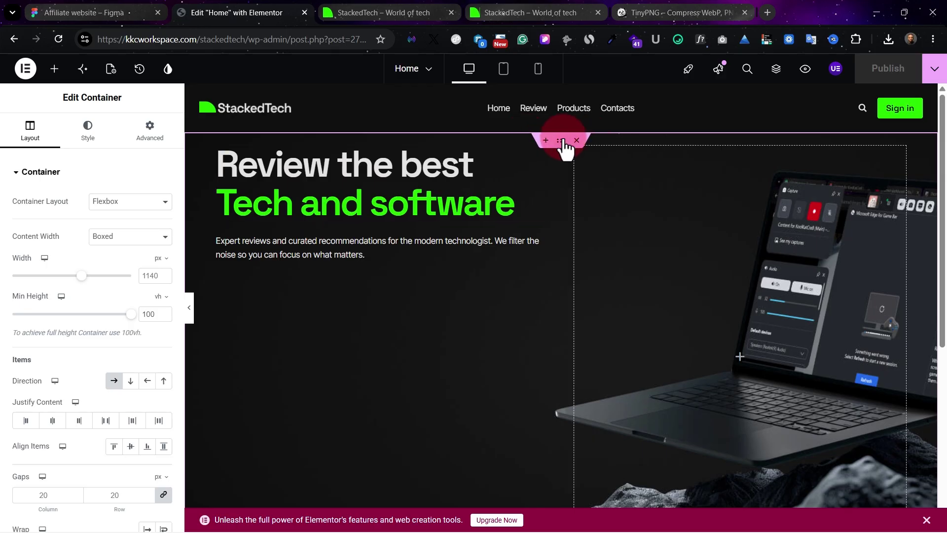
left_click(97, 428)
left_click(113, 444)
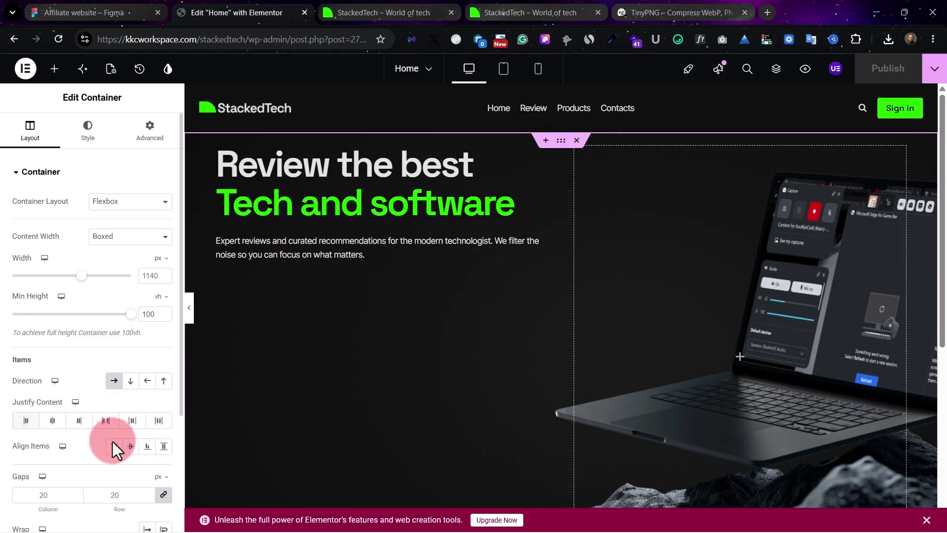
left_click(130, 447)
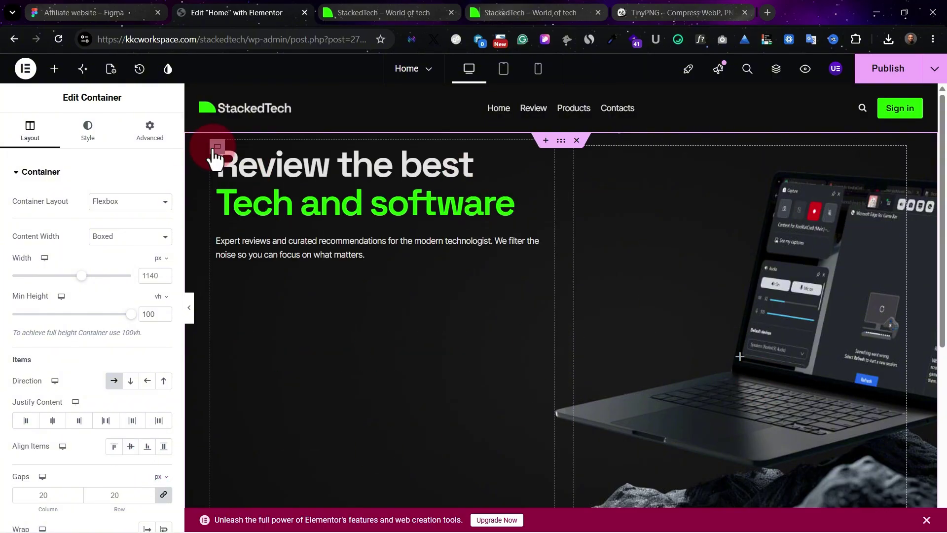
Set the padding of the inner container holding the heading and paragraph to 160 px at the top and 0 on the other sides.
left_click(217, 146)
left_click(158, 135)
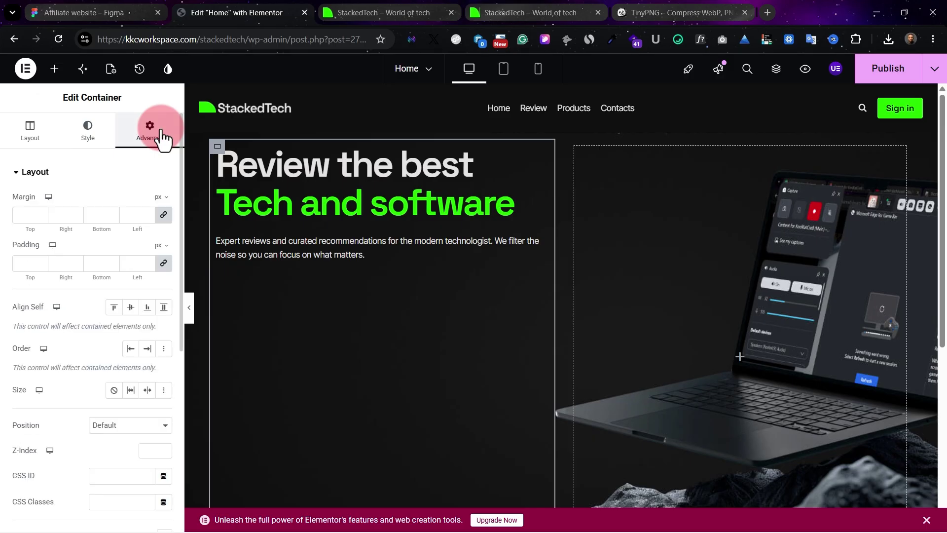
left_click(164, 263)
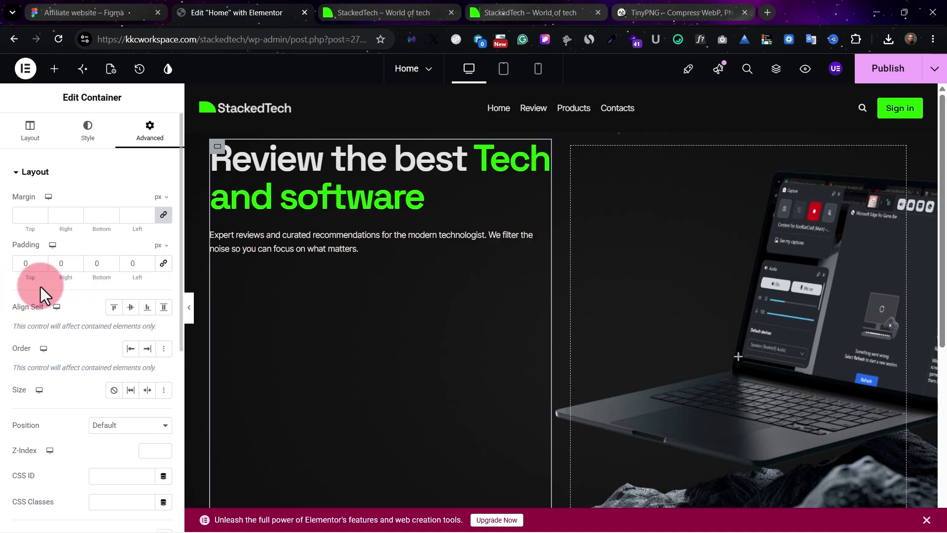
left_click_drag(29, 278, 128, 284)
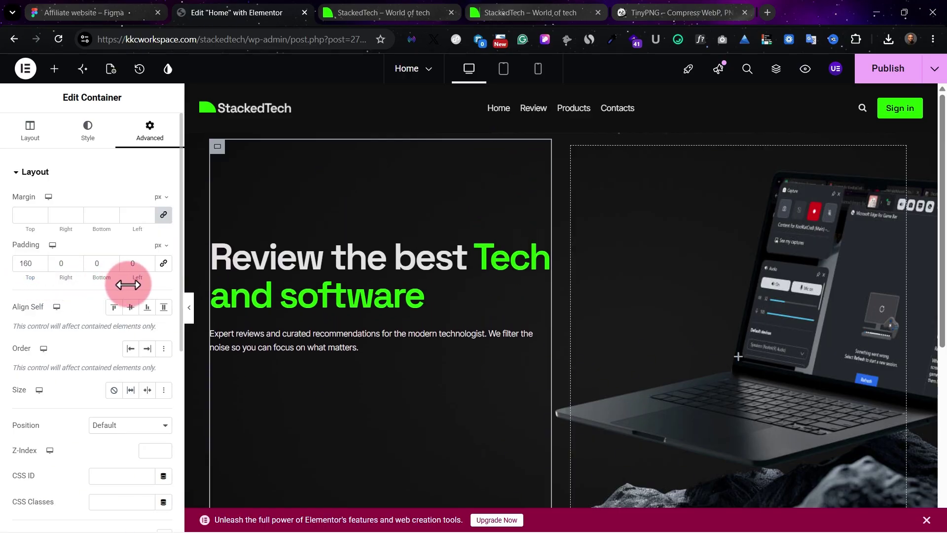
Set the outer hero container's padding to 40 px top, 20 px right, 0 bottom and 20 px left.
left_click(561, 142)
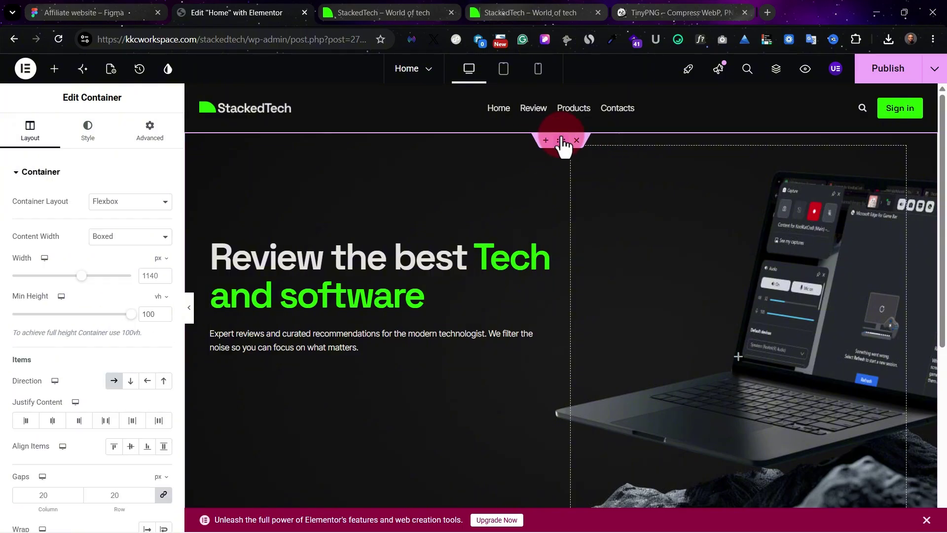
left_click(150, 133)
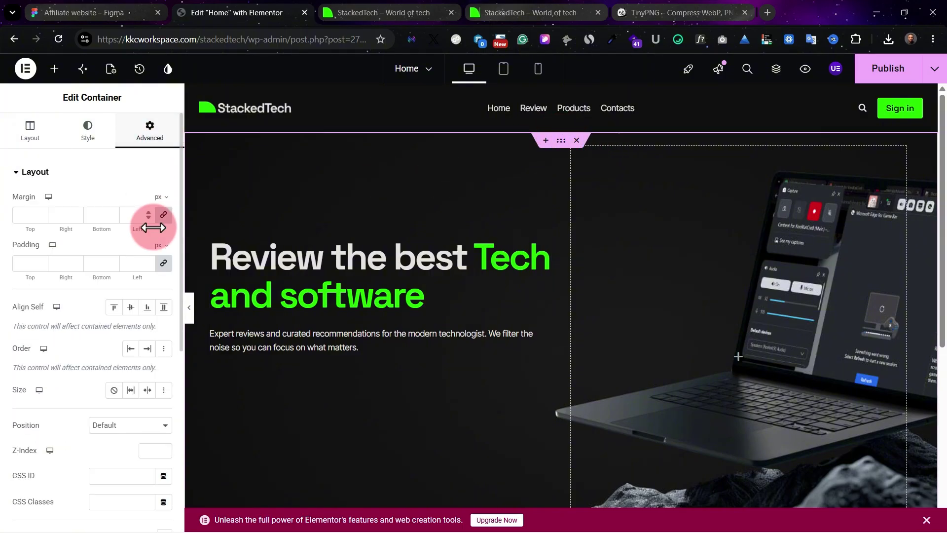
left_click(163, 264)
left_click(79, 264)
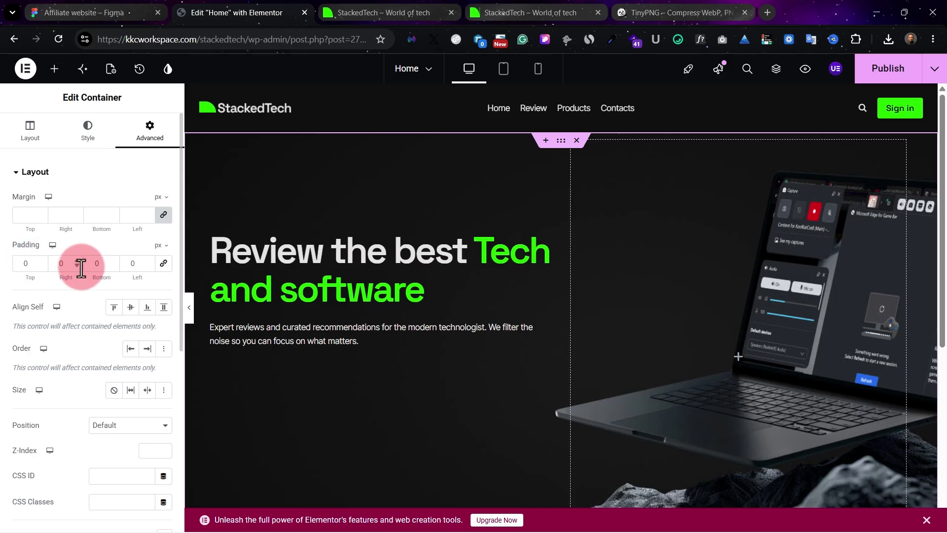
left_click_drag(67, 262, 24, 262)
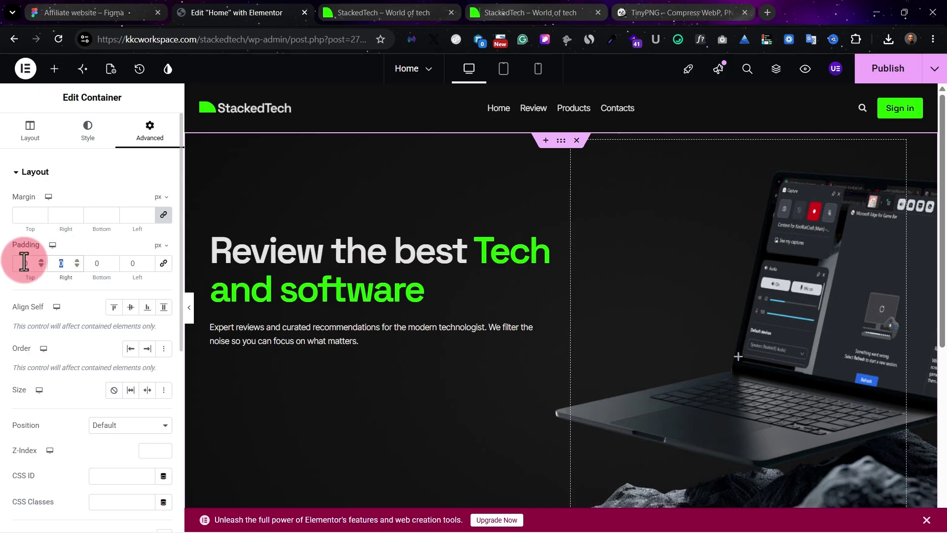
type("20")
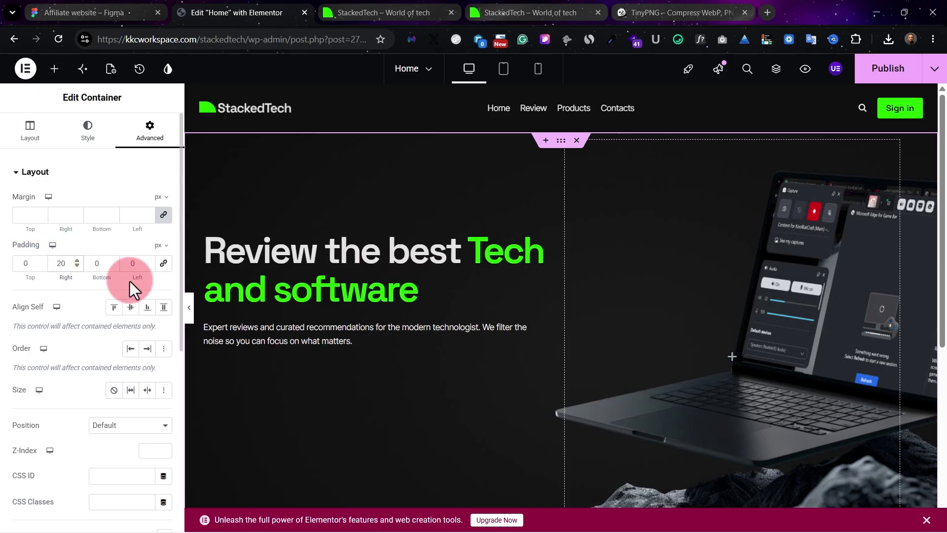
left_click_drag(140, 263, 110, 262)
type("20")
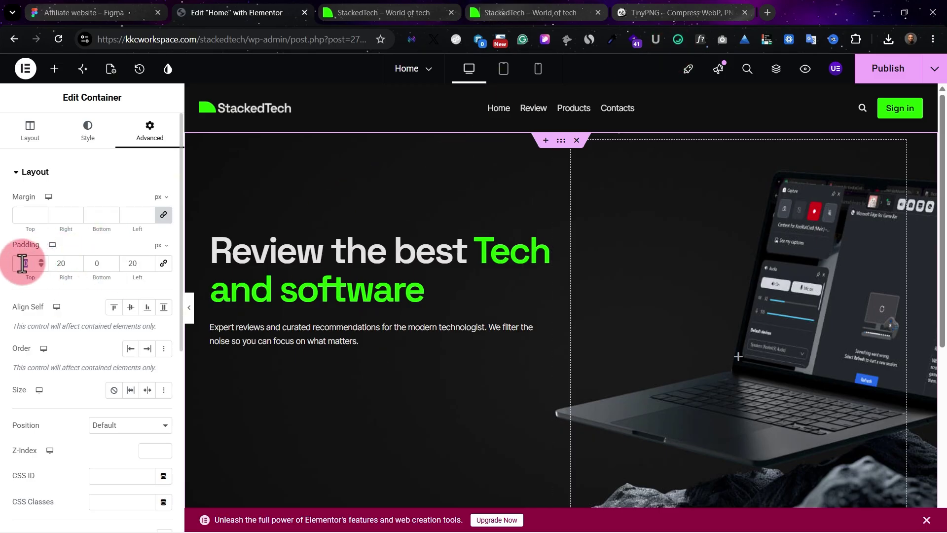
left_click(341, 267)
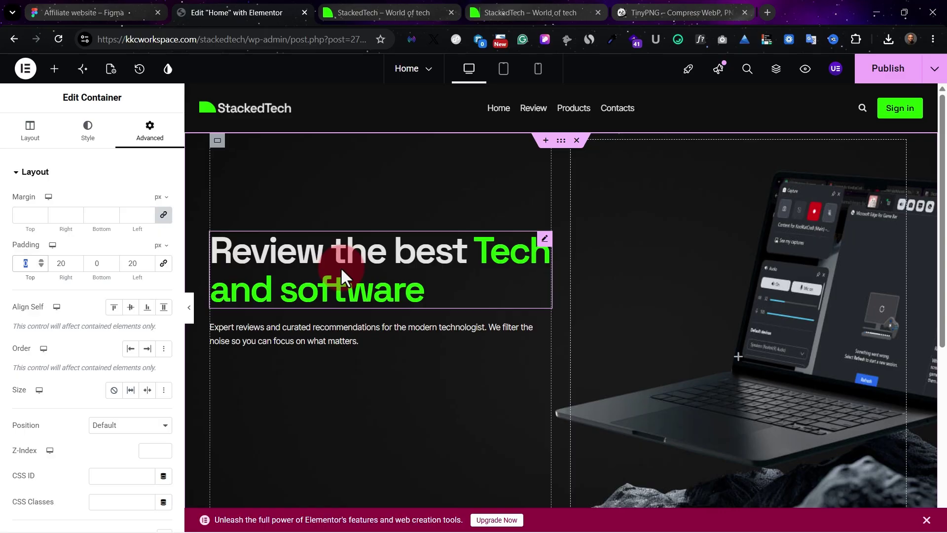
type("40")
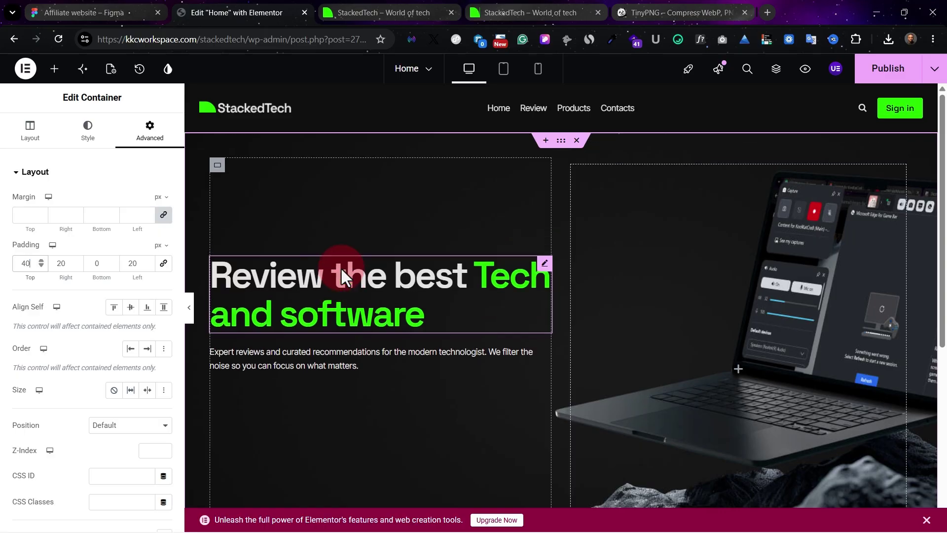
Publish the padding changes and check the whole hero section in the page preview.
left_click(878, 208)
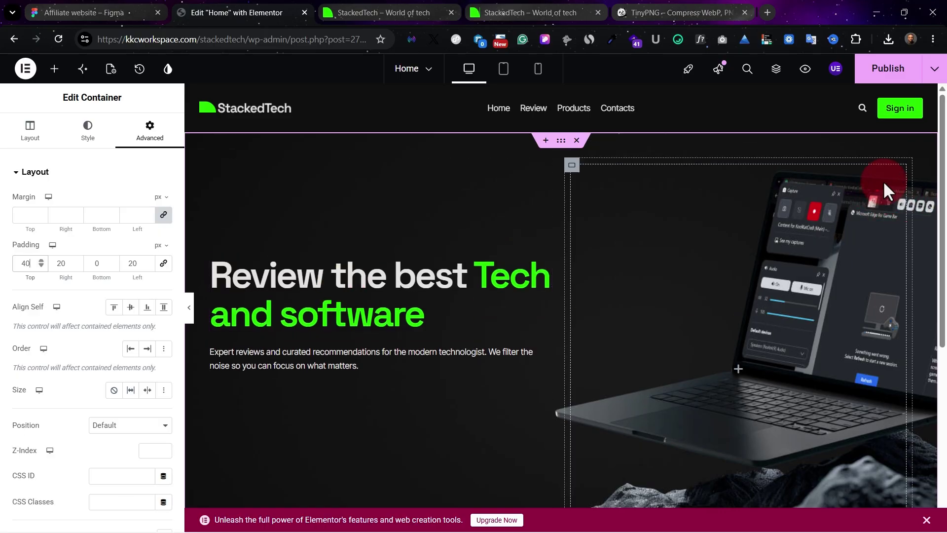
left_click(882, 69)
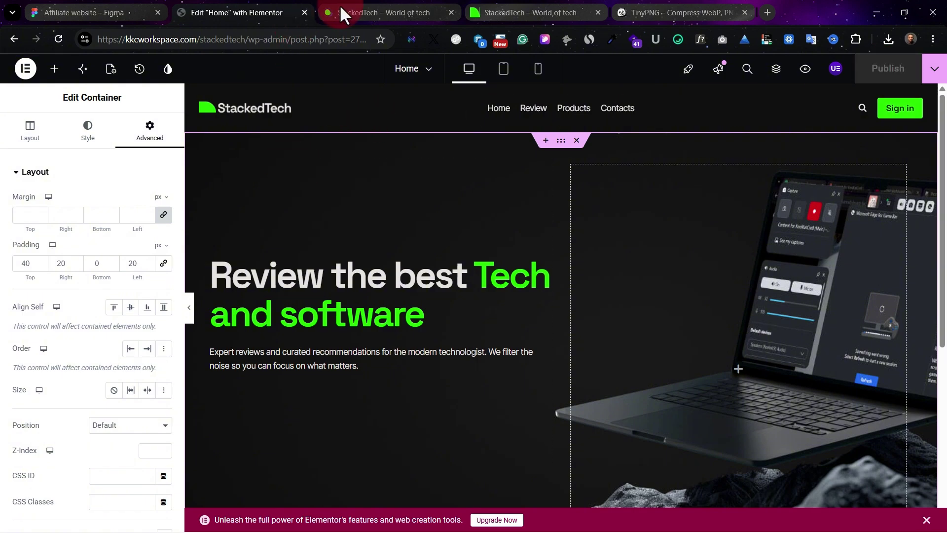
left_click(340, 7)
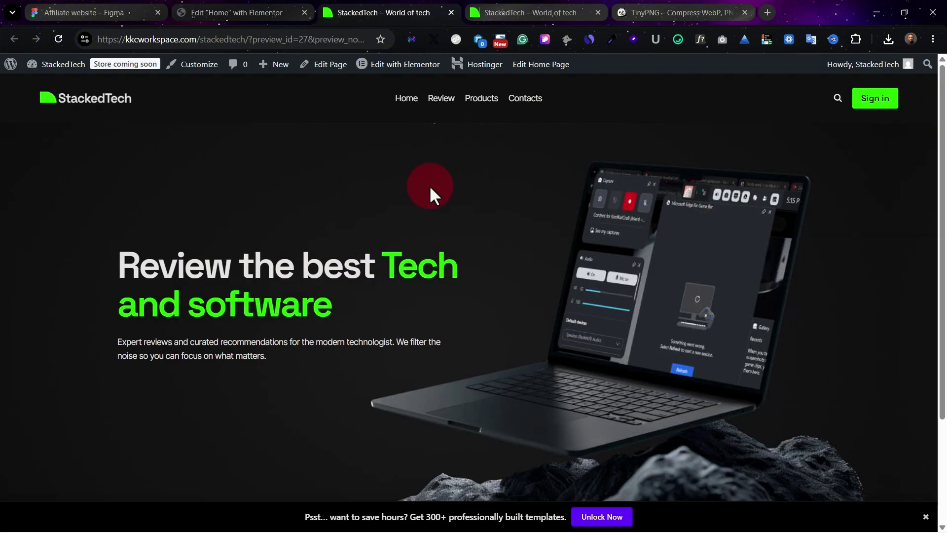
scroll(609, 242, "down", 3)
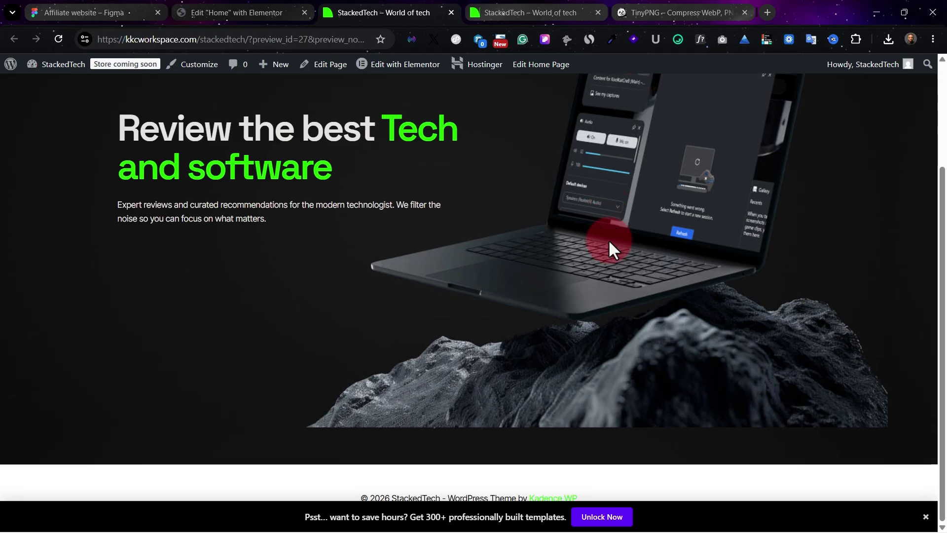
scroll(609, 242, "up", 3)
scroll(611, 247, "down", 3)
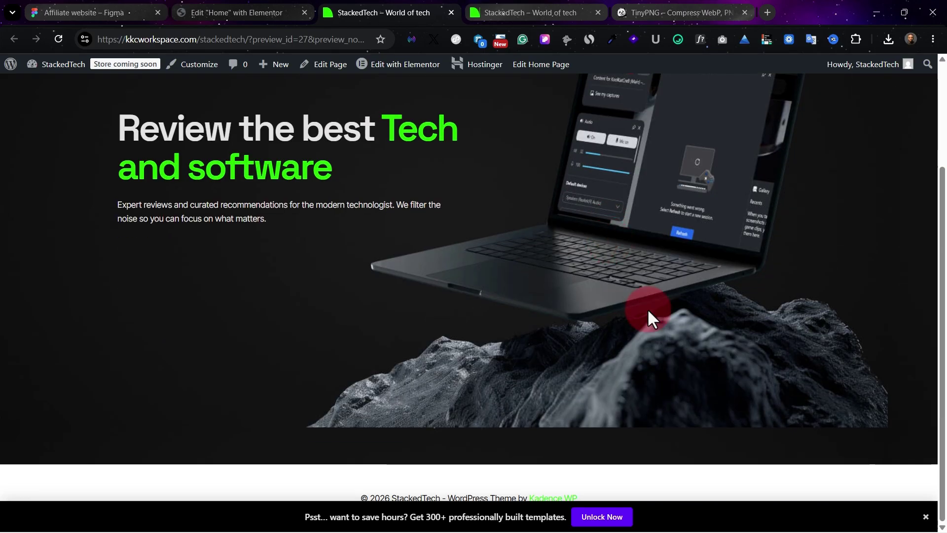
Back in the Elementor editor, try the Contain display size for the outer hero container's background image and check the section's lower edge.
left_click(324, 12)
left_click(562, 148)
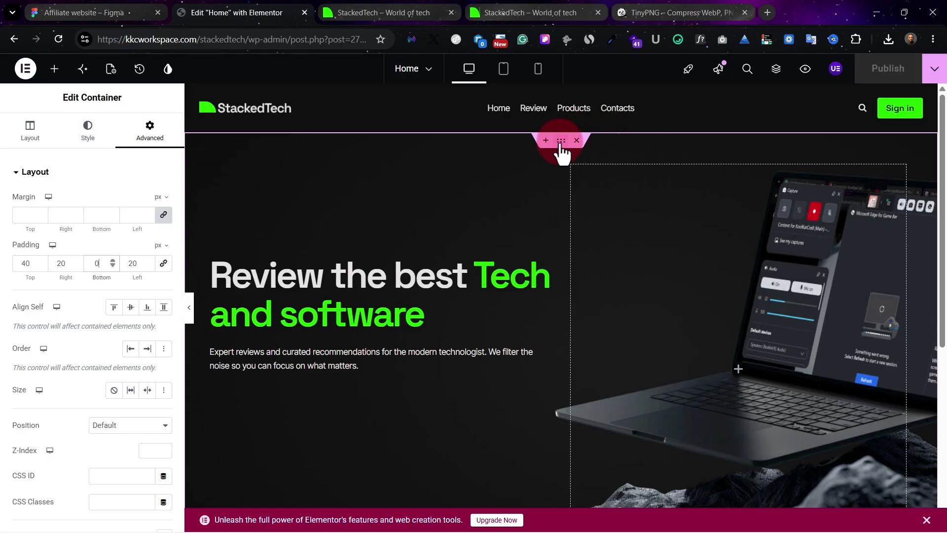
left_click(71, 143)
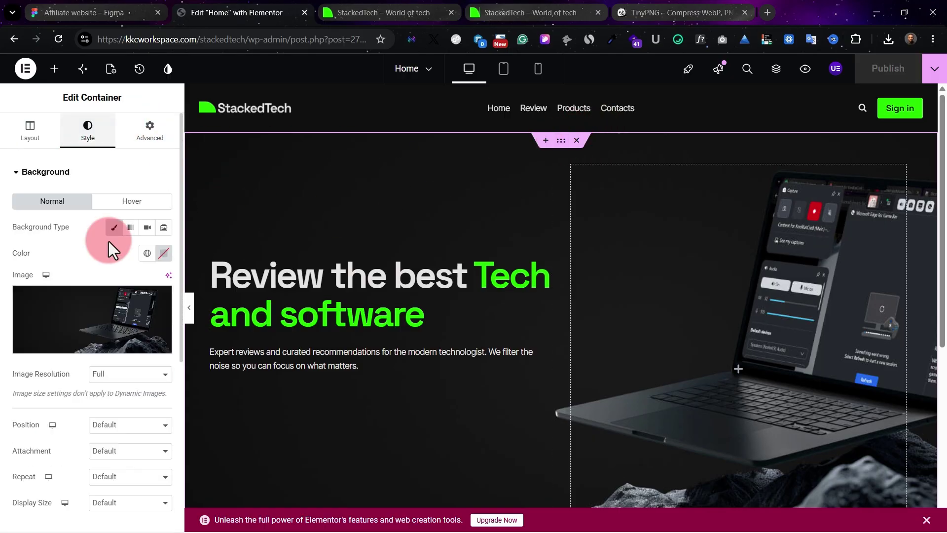
scroll(148, 409, "down", 3)
left_click(151, 302)
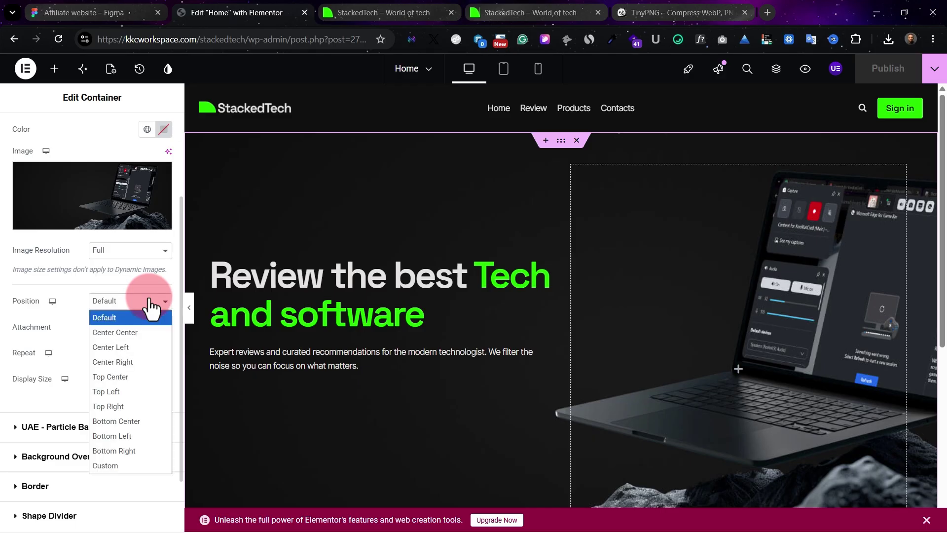
left_click(143, 379)
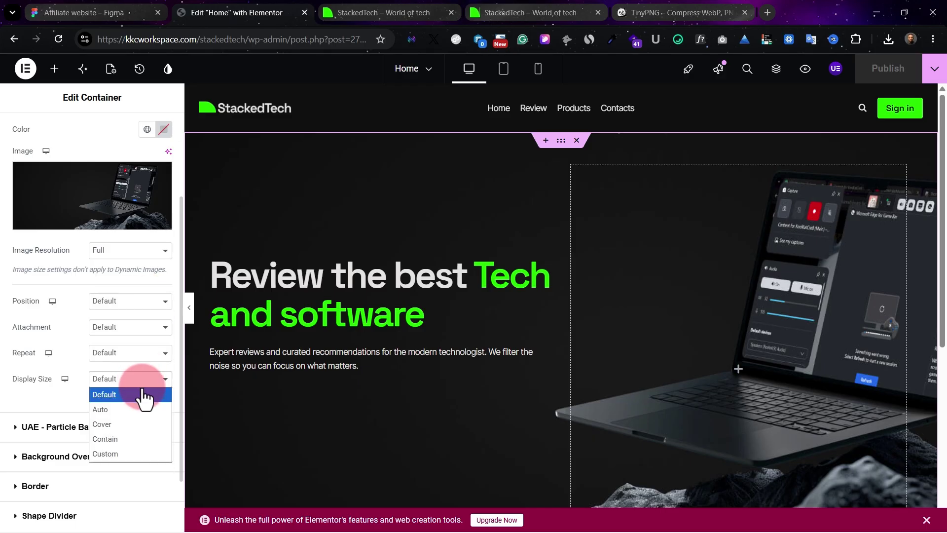
left_click(139, 438)
left_click(669, 348)
scroll(668, 348, "down", 4)
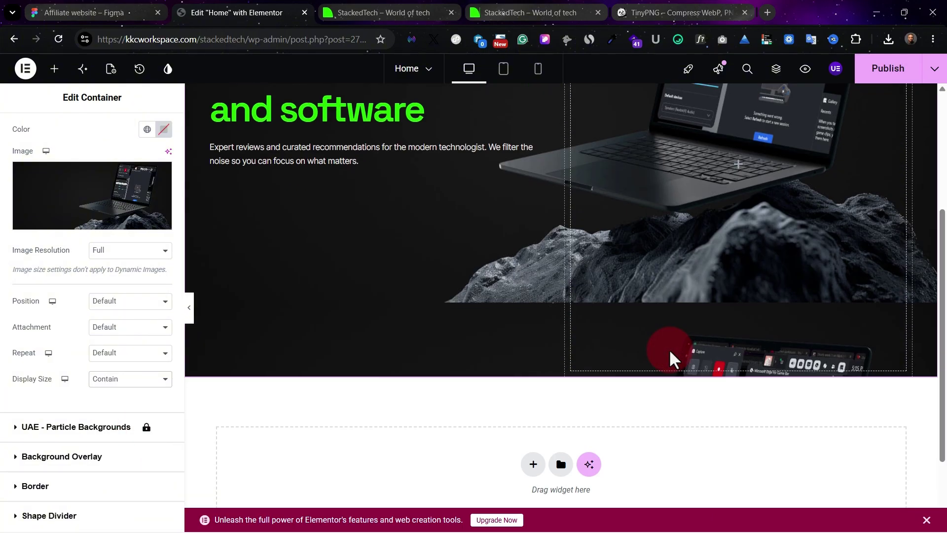
Set the hero background image's display size to Cover and publish the page to check it in the preview.
left_click(124, 382)
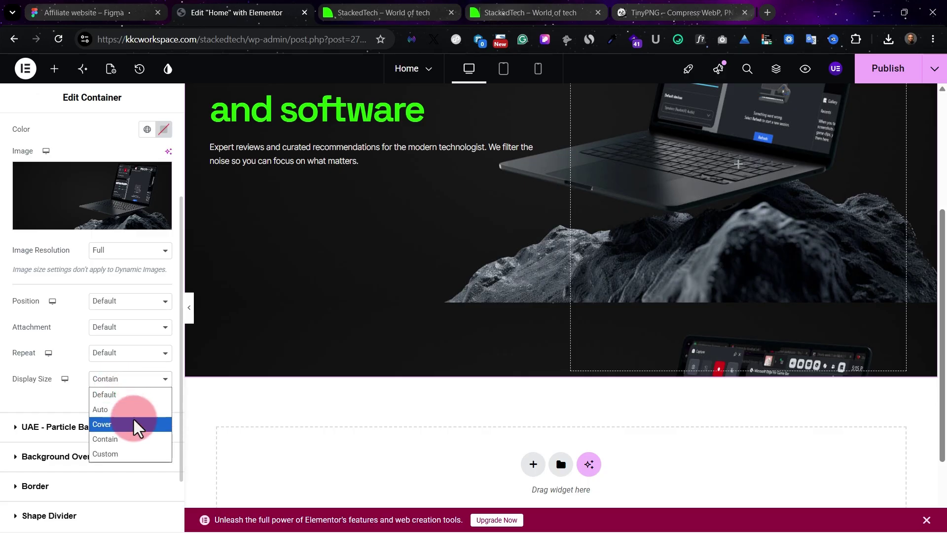
left_click(131, 424)
scroll(821, 199, "up", 4)
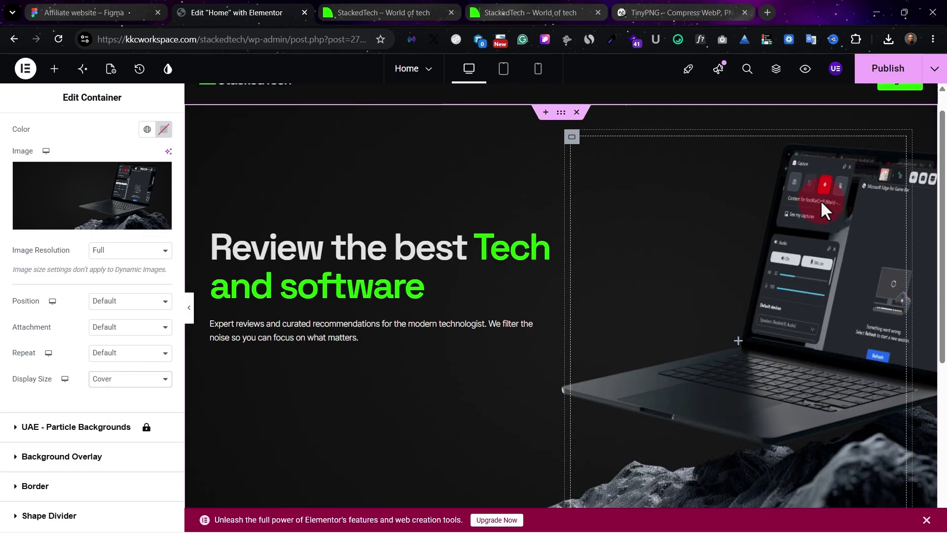
left_click(877, 71)
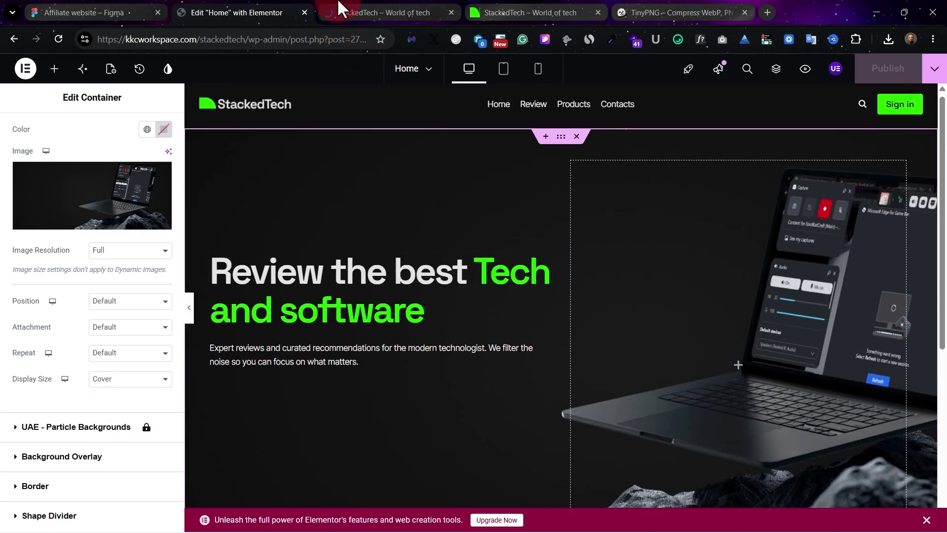
left_click(341, 8)
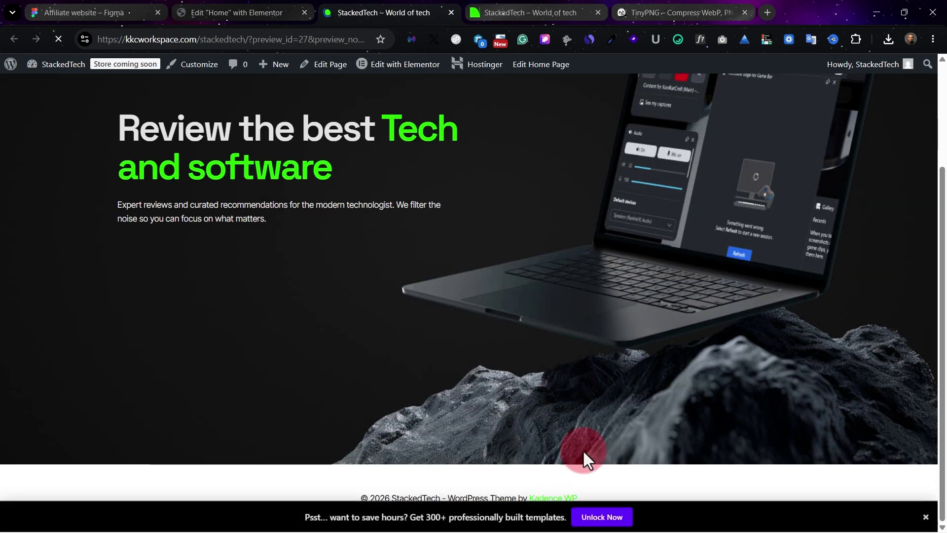
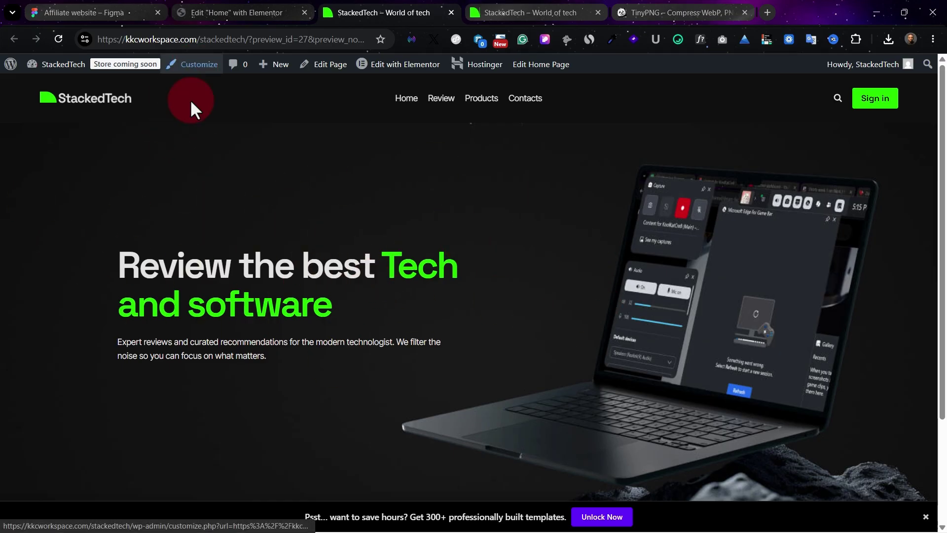
Open the previewed home page in the theme Customizer.
left_click(193, 68)
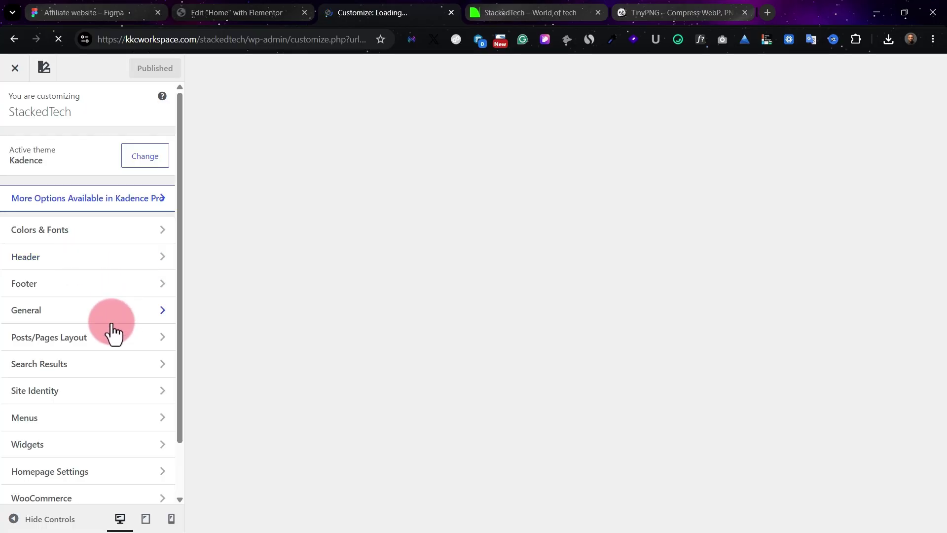
left_click(107, 346)
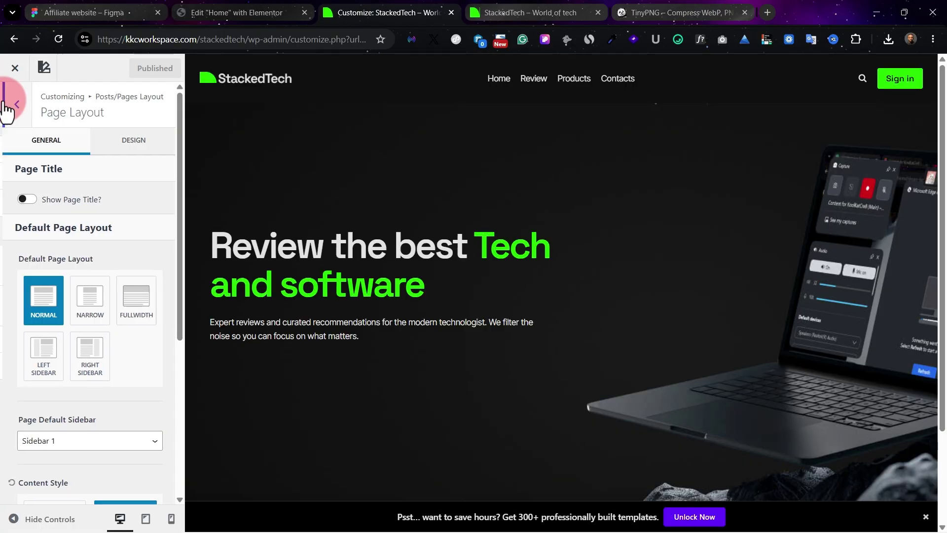
left_click(8, 103)
left_click(20, 118)
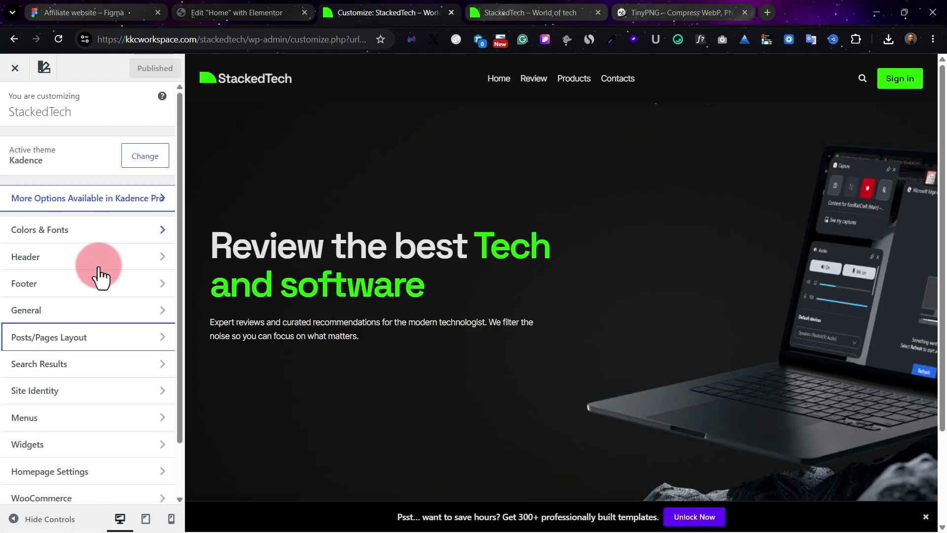
In the theme's general layout settings, set the content max width to 1140 px.
left_click(94, 311)
left_click(92, 151)
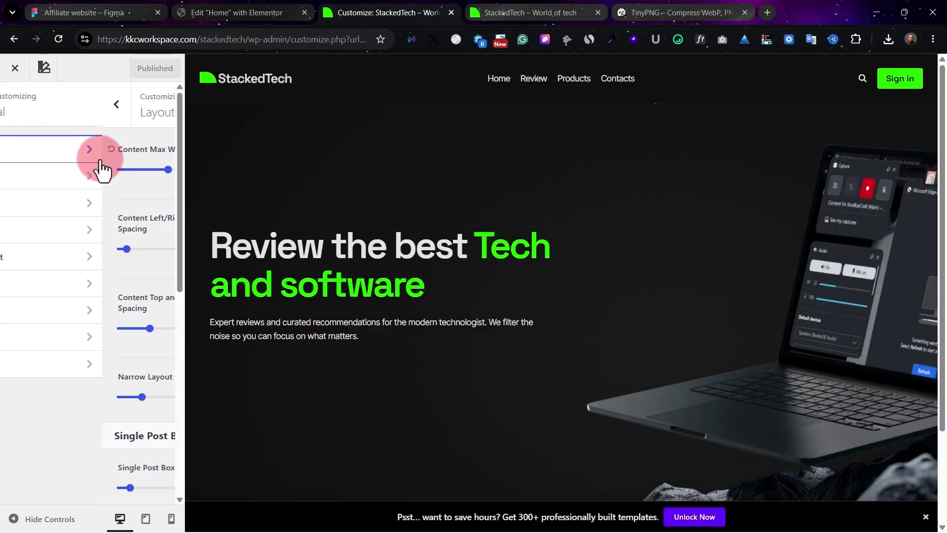
left_click(115, 173)
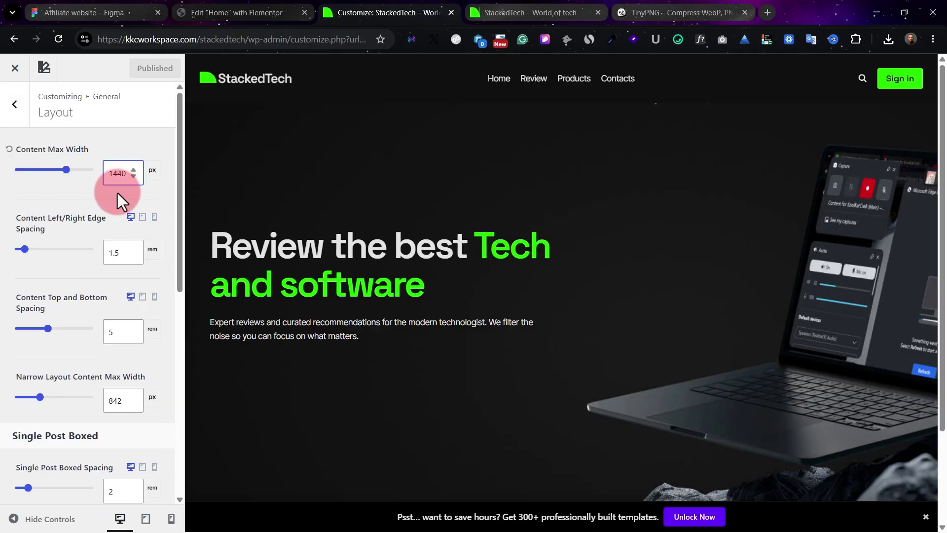
key("BackSpace")
type("1")
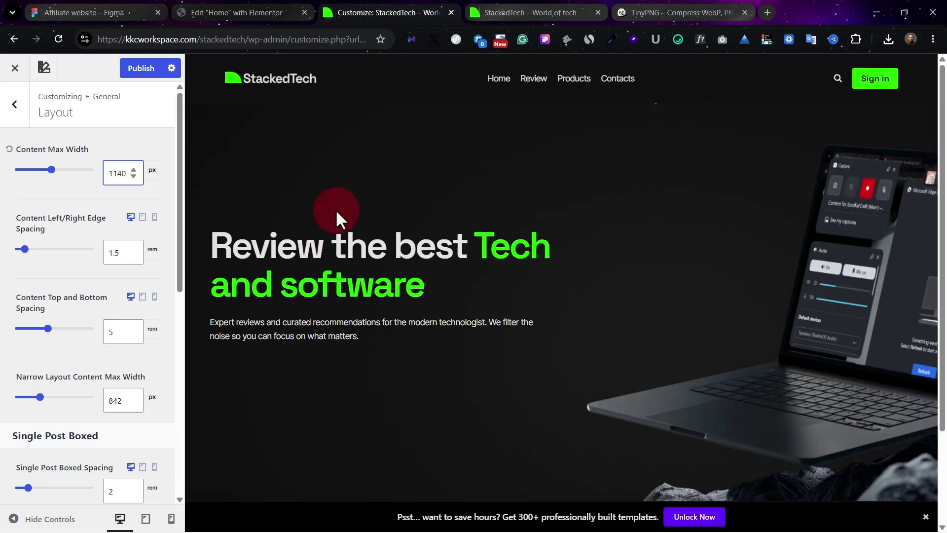
Set the content left/right edge spacing to 0 rem, publish it, and return to the page to check the header alignment.
left_click_drag(123, 253, 83, 246)
type("2")
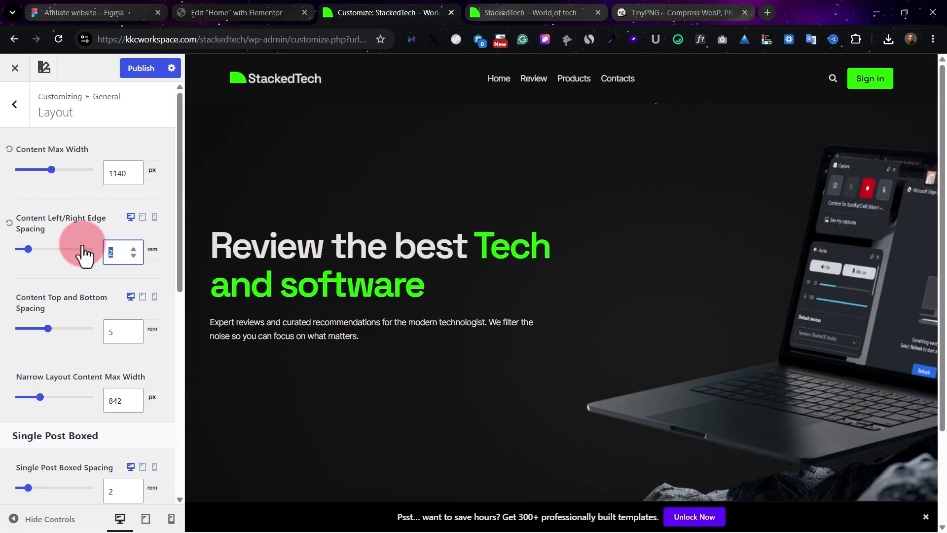
type("0")
left_click(131, 74)
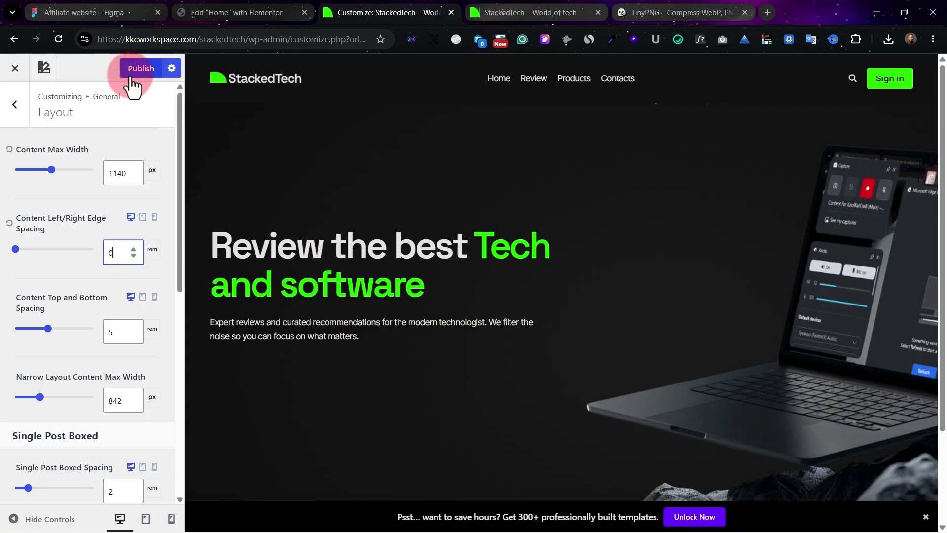
left_click(14, 71)
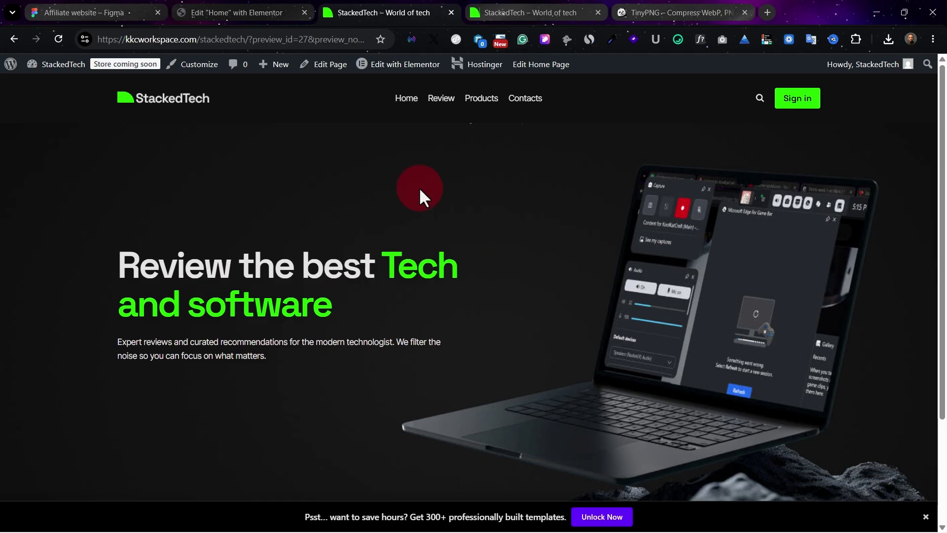
scroll(417, 188, "down", 2)
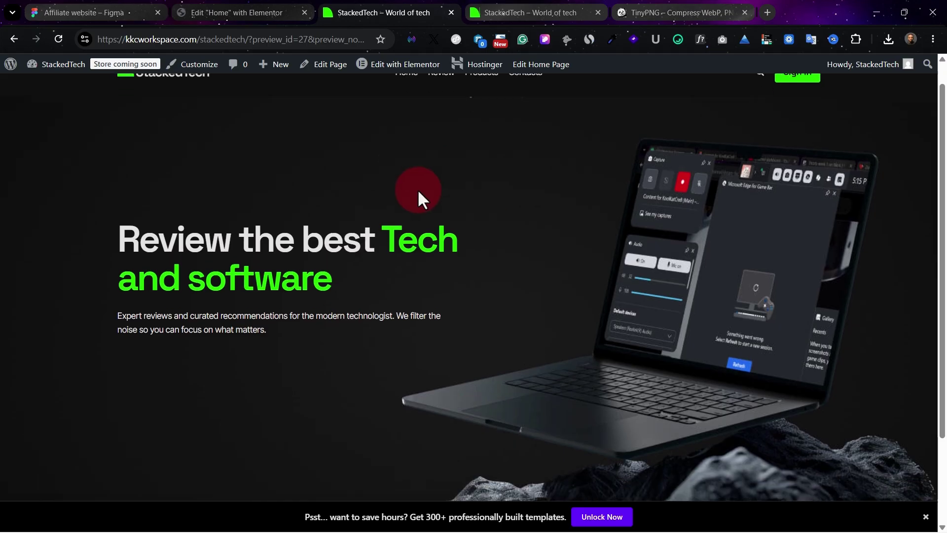
scroll(417, 188, "up", 2)
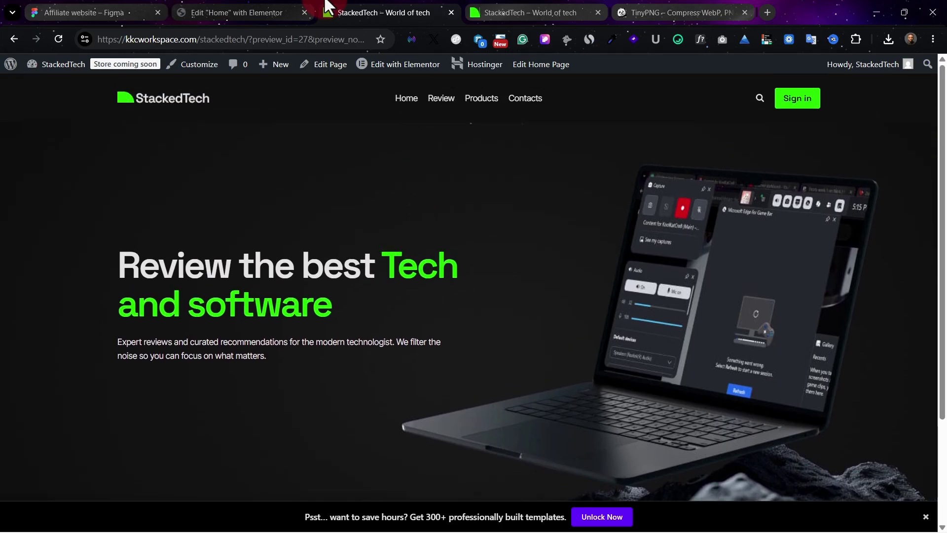
Back in the Elementor editor, set the hero heading's font size to 65 px and publish the page.
left_click(227, 5)
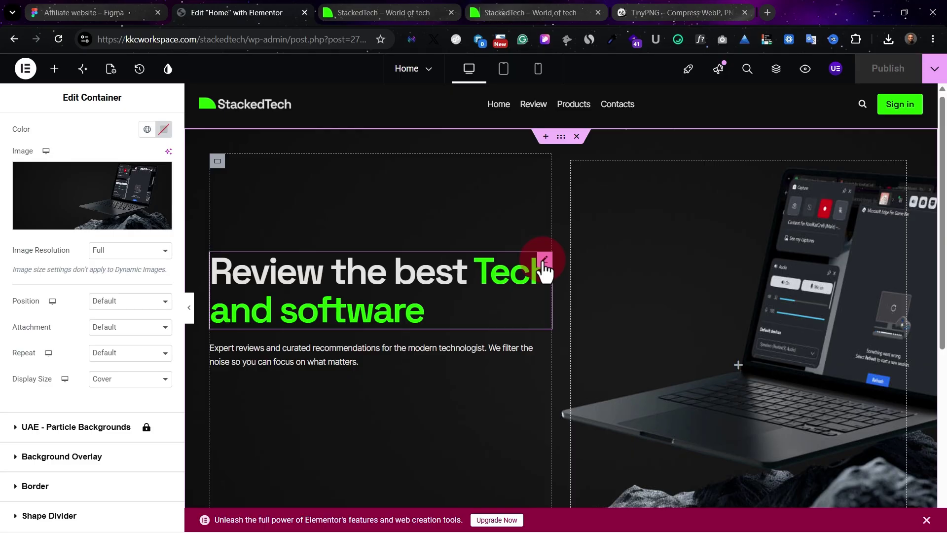
left_click(544, 260)
left_click(163, 238)
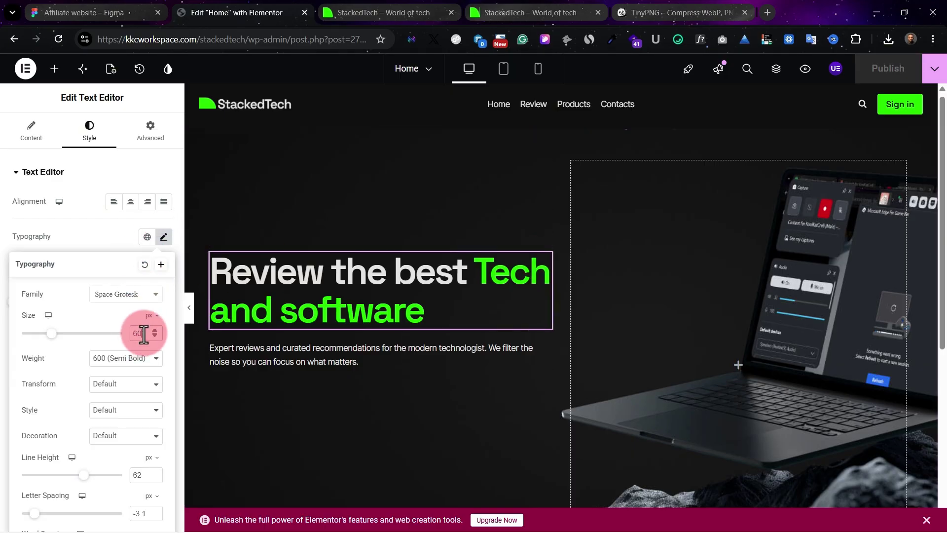
left_click(143, 333)
key("BackSpace")
type("5")
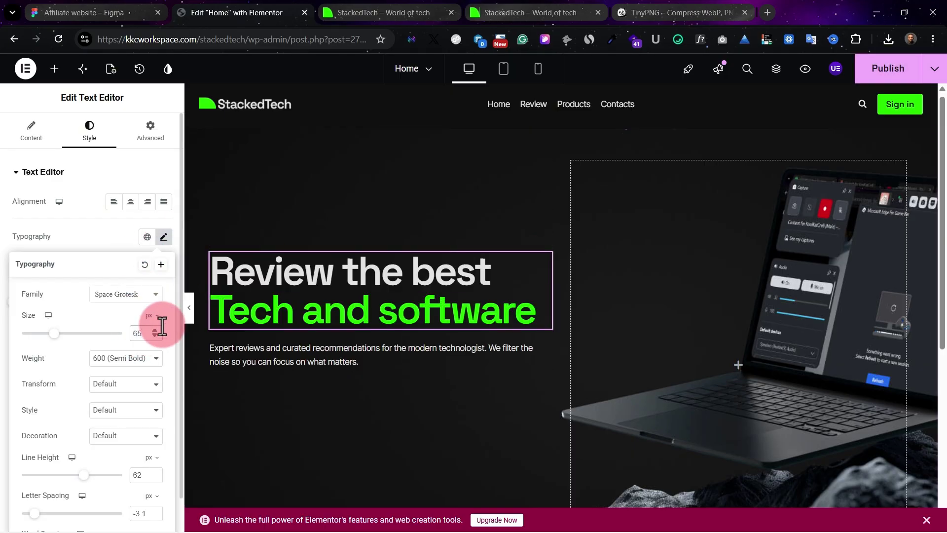
left_click(895, 79)
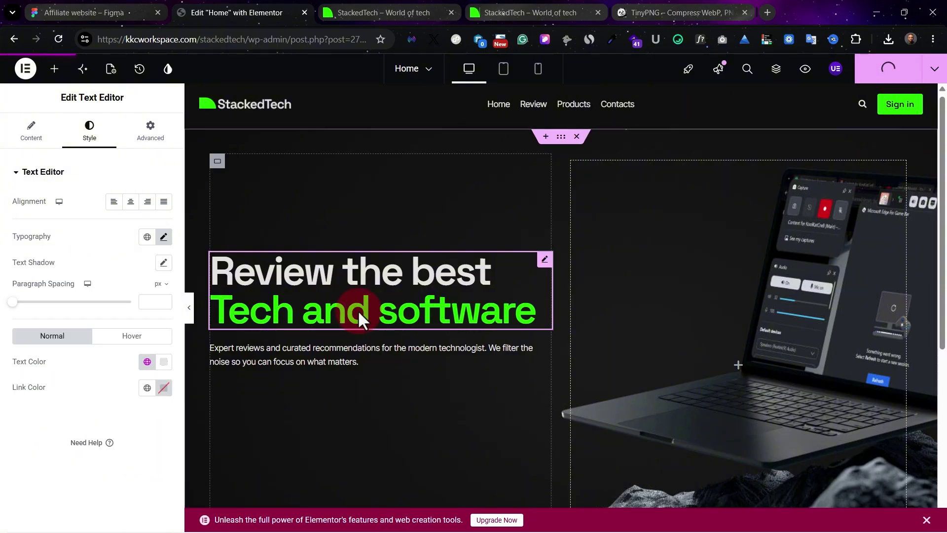
Compare the hero heading in the page preview and the Elementor editor with the Figma hero design.
left_click(333, 10)
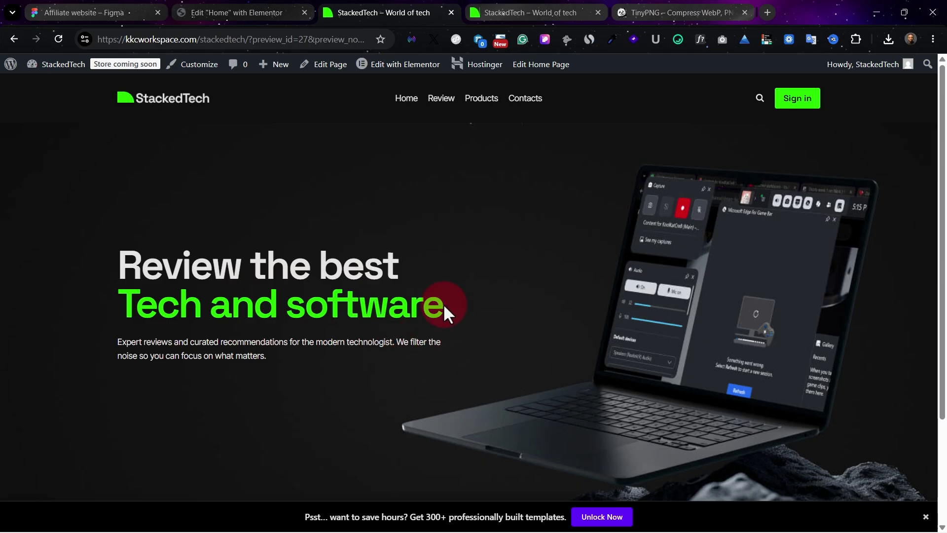
left_click(101, 8)
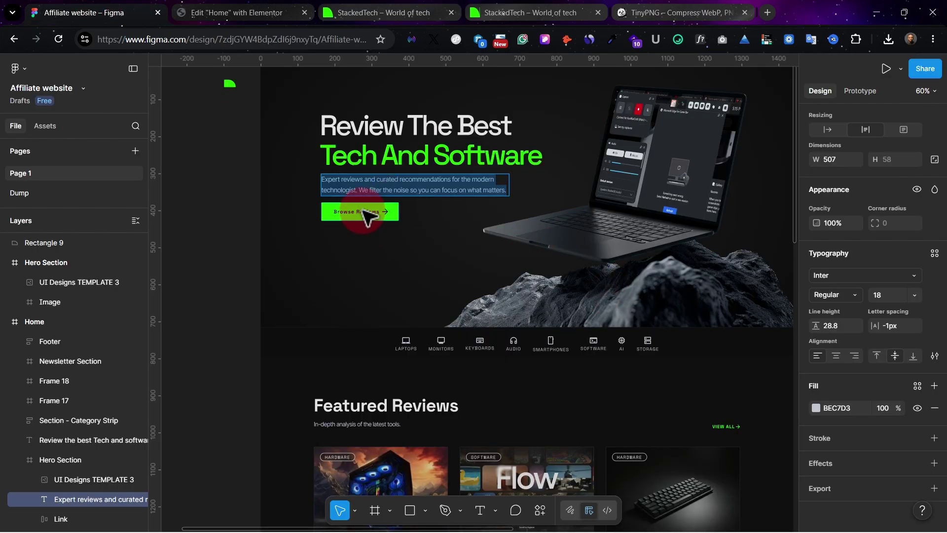
scroll(545, 237, "up", 1)
key("ctrl+Tab")
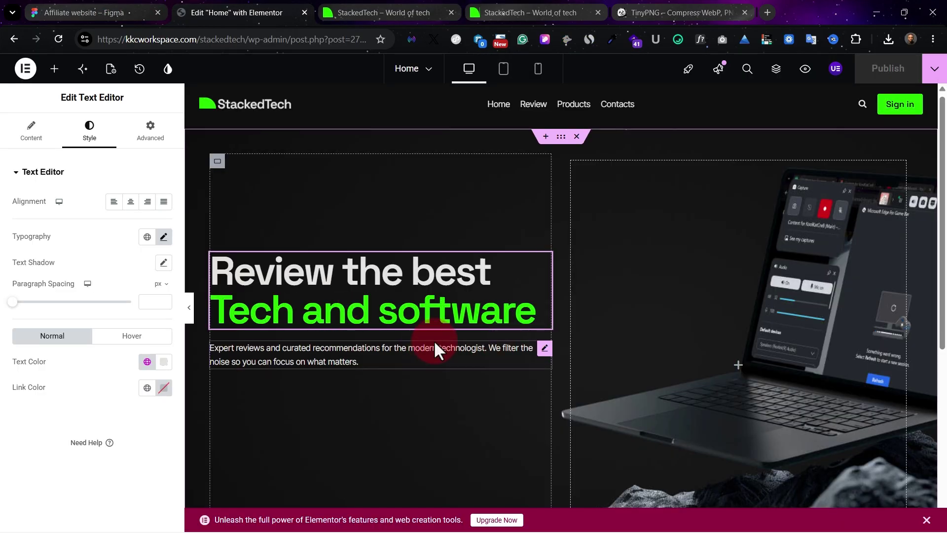
left_click(348, 11)
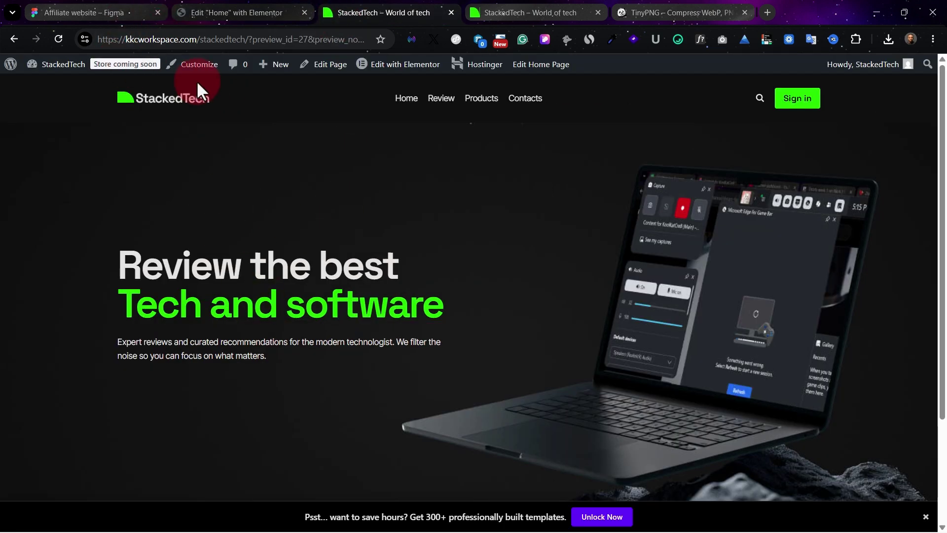
left_click(288, 10)
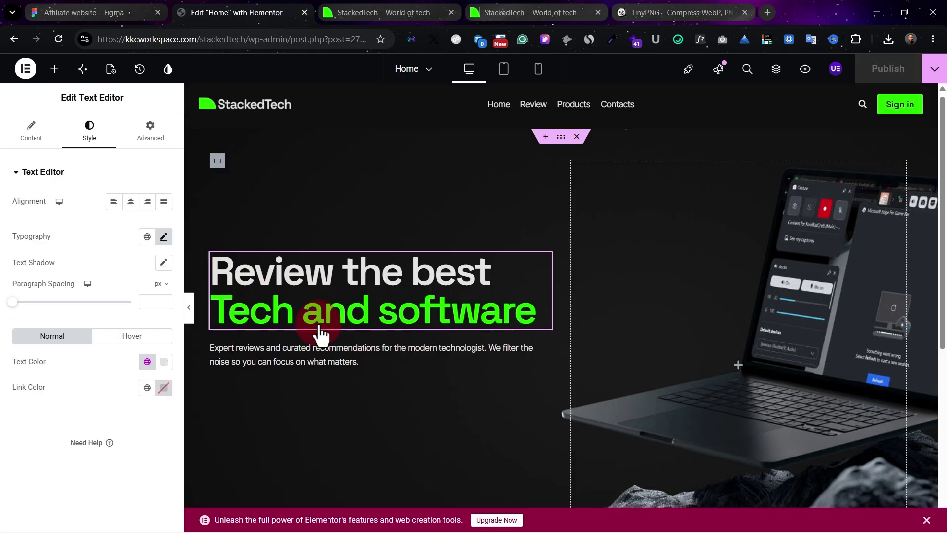
key("ctrl+shift+Tab")
left_click(233, 10)
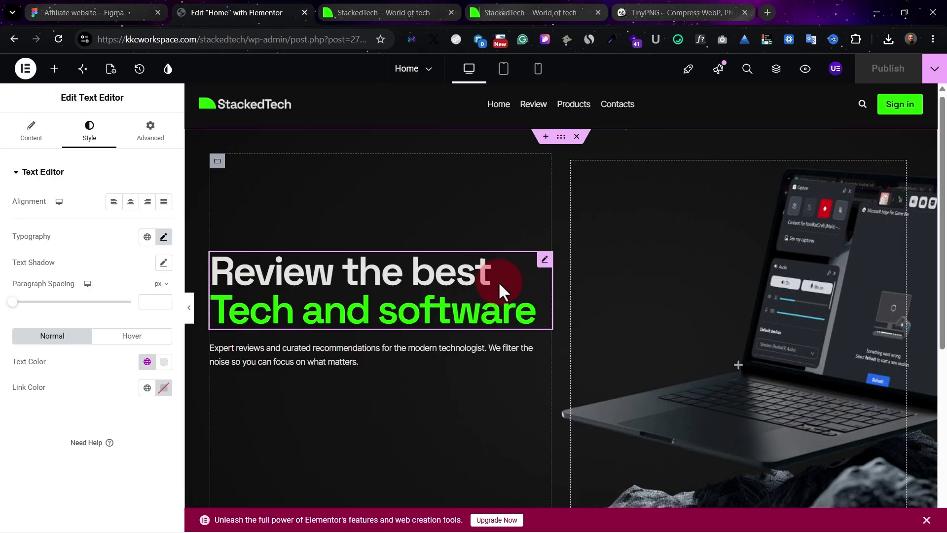
Try lighter weights for the hero heading, settle on 500 (Medium), and publish the page.
left_click(162, 239)
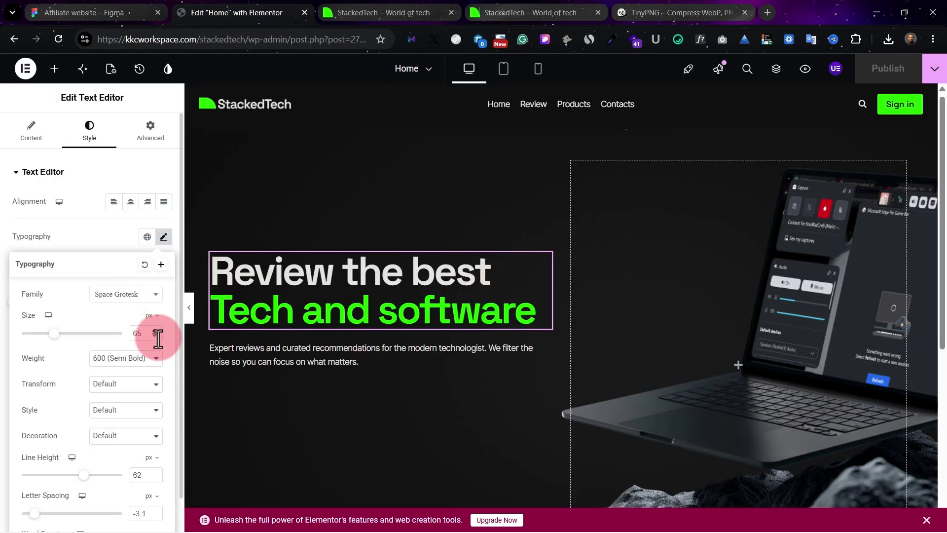
left_click(150, 393)
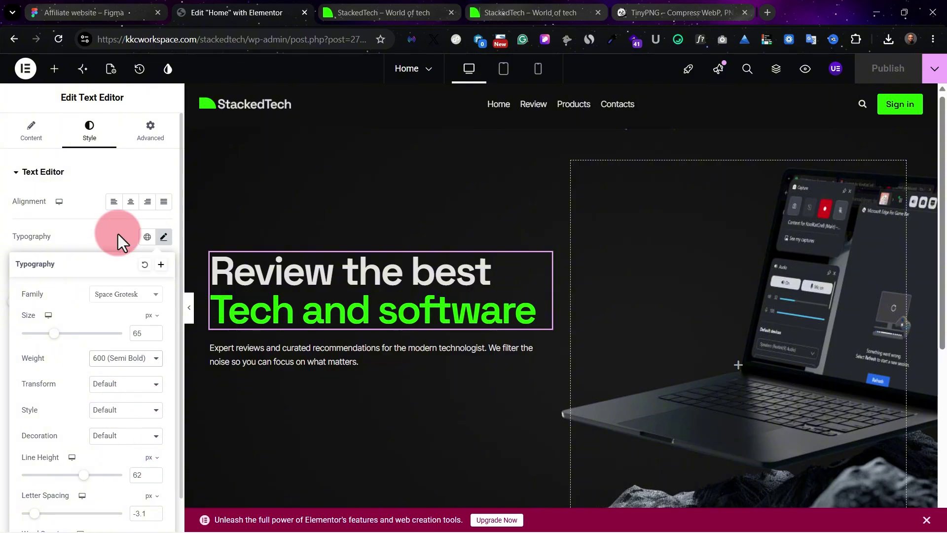
left_click(157, 361)
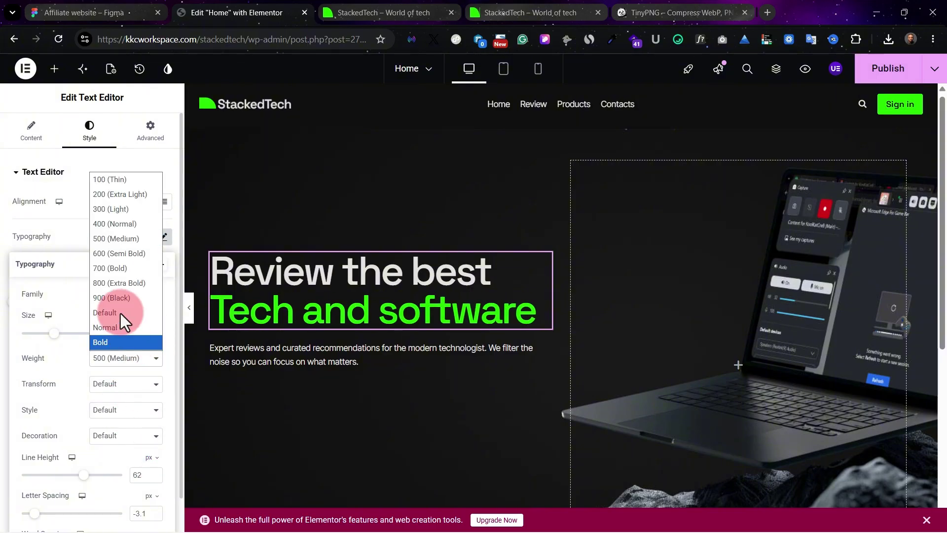
left_click(123, 225)
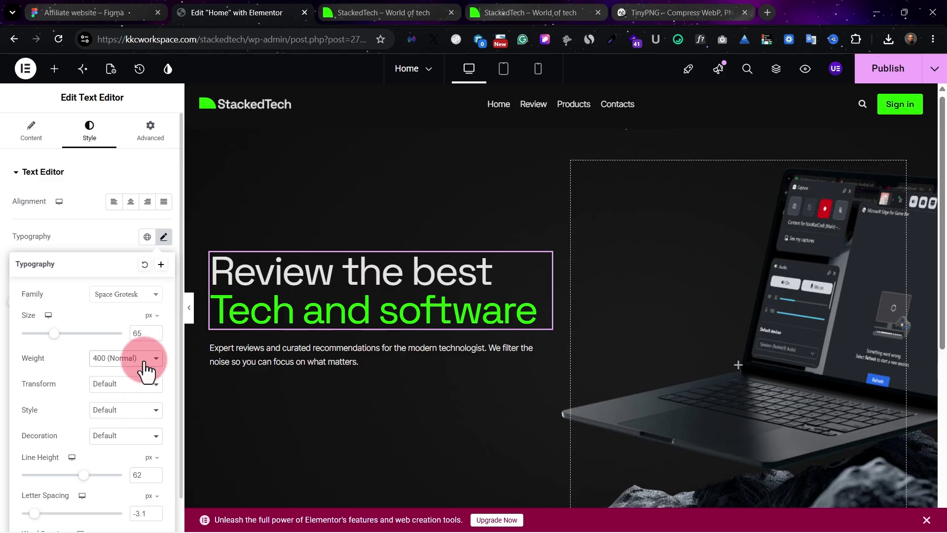
left_click(148, 361)
left_click(140, 239)
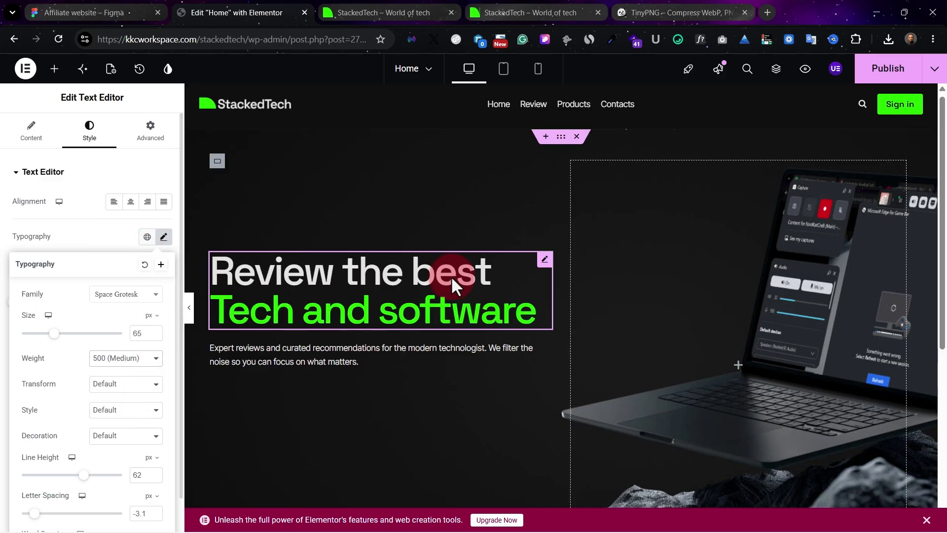
left_click(868, 74)
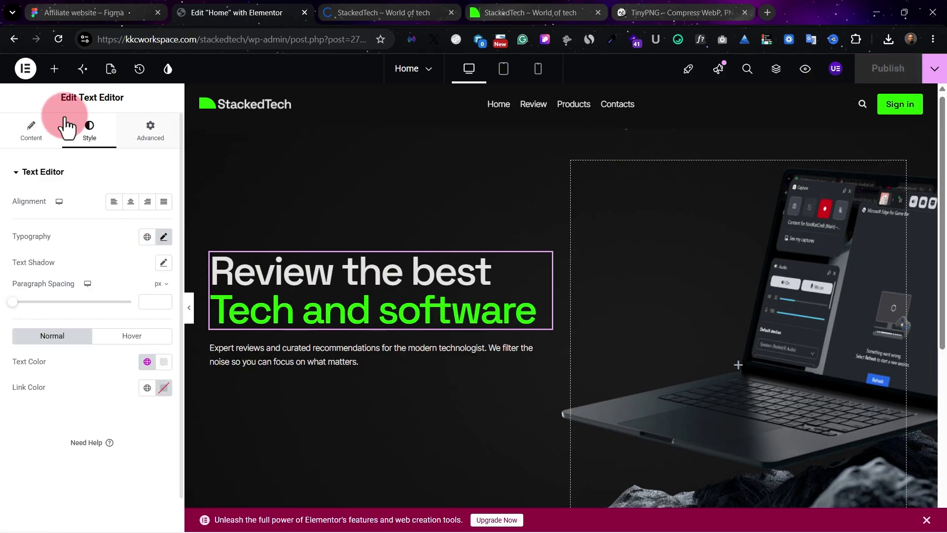
Add a Button widget below the hero paragraph.
left_click(54, 69)
scroll(80, 438, "down", 5)
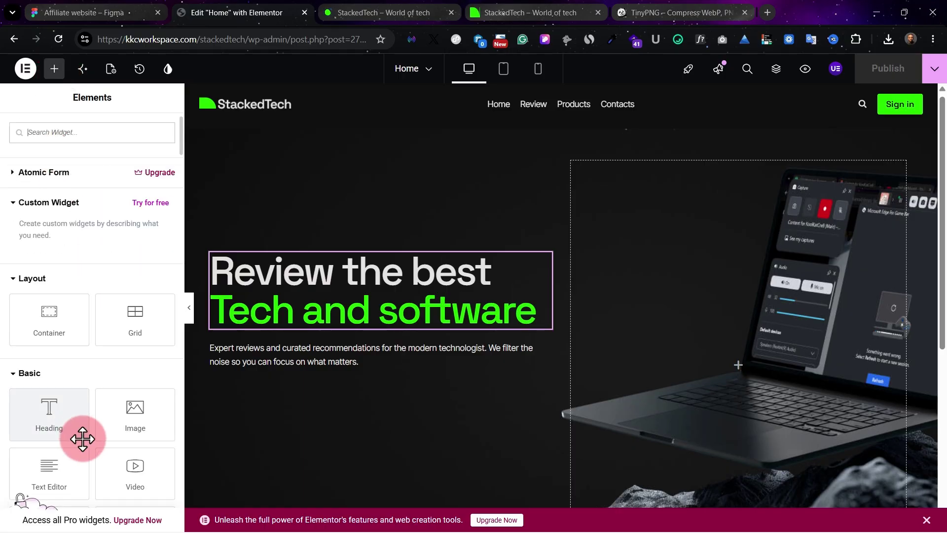
left_click_drag(55, 320, 326, 374)
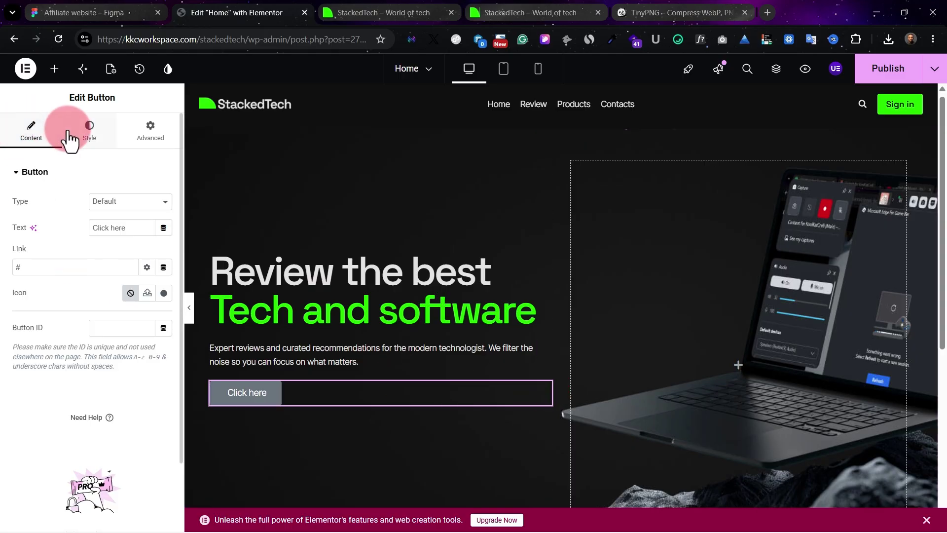
Give the hero button the global green as its background color and the global black as its text color.
left_click(87, 141)
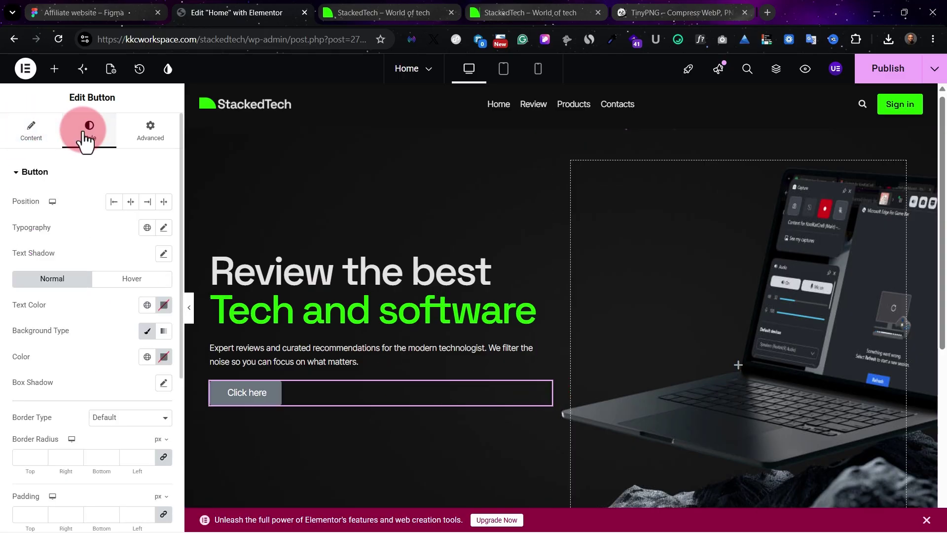
scroll(124, 369, "down", 2)
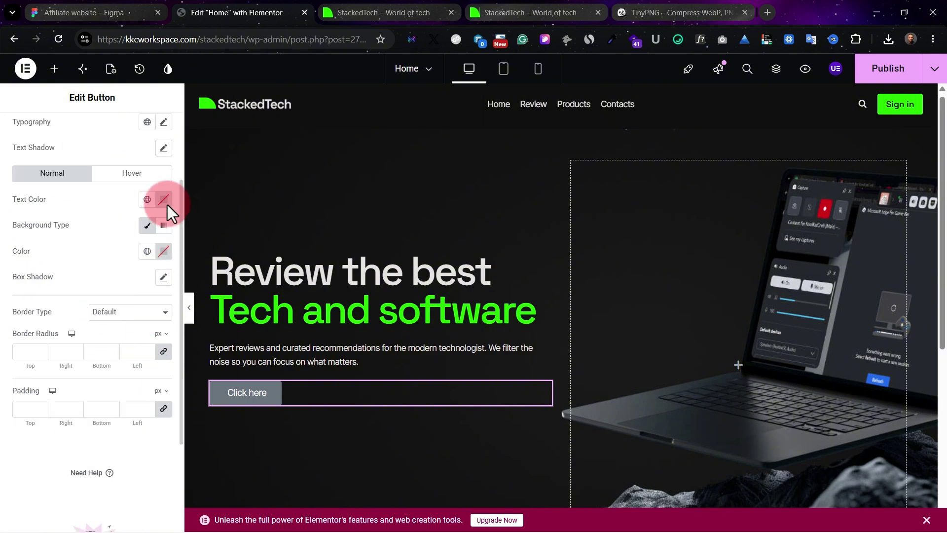
left_click(148, 252)
left_click(69, 405)
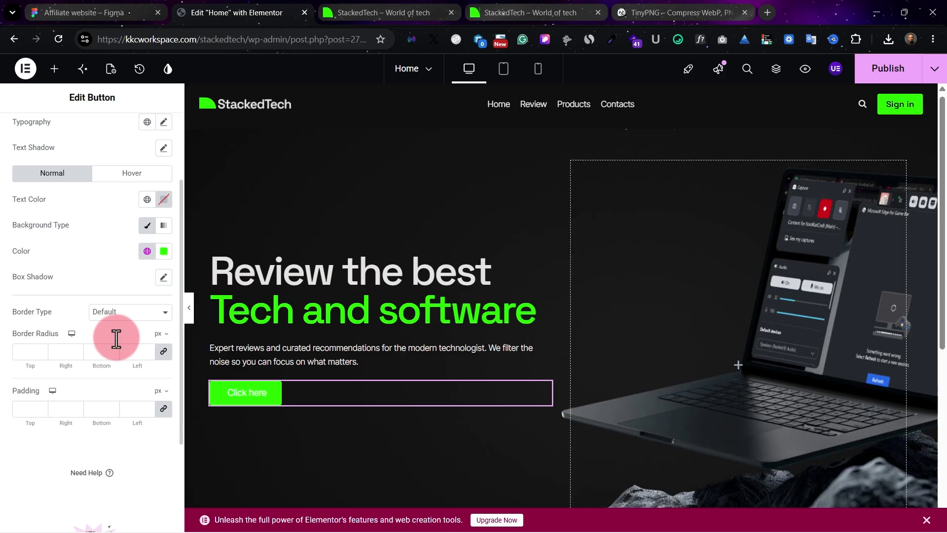
left_click(147, 199)
left_click(74, 380)
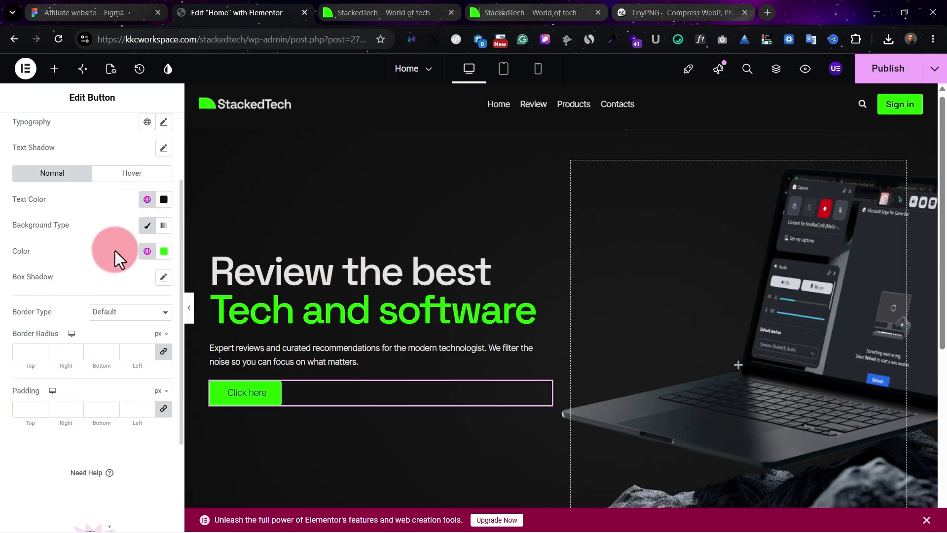
Set the hero button's typography to the Space Grotesk family with 700 (Bold) weight.
scroll(143, 242, "up", 2)
left_click(163, 227)
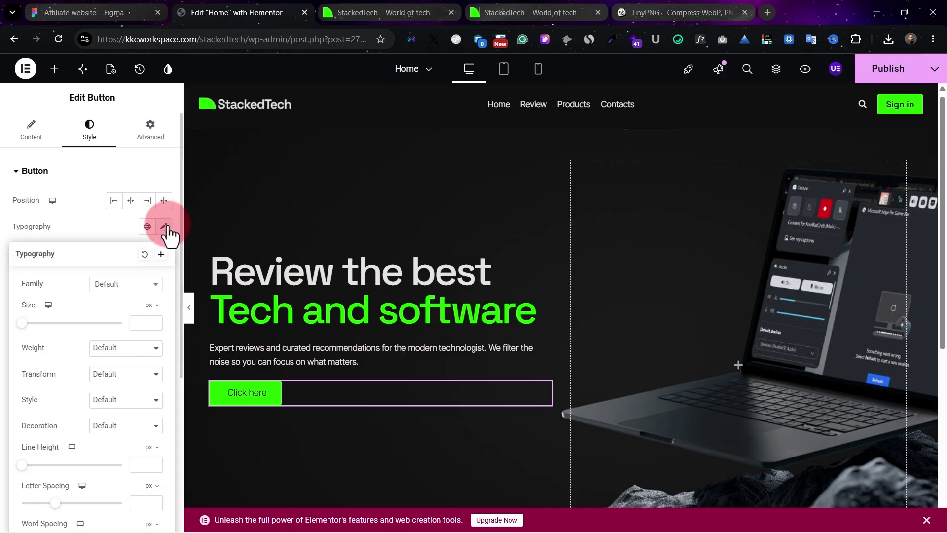
left_click(118, 288)
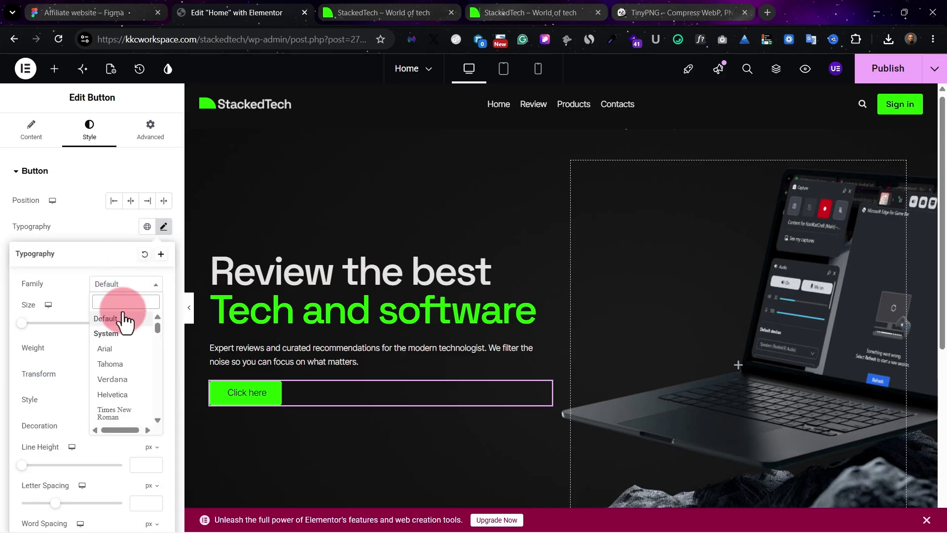
type("space")
key("Return")
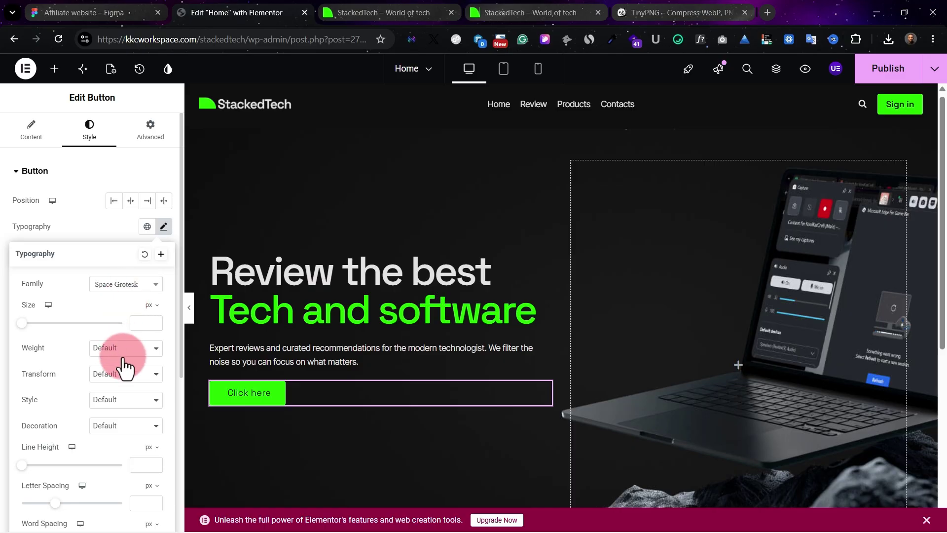
left_click(126, 373)
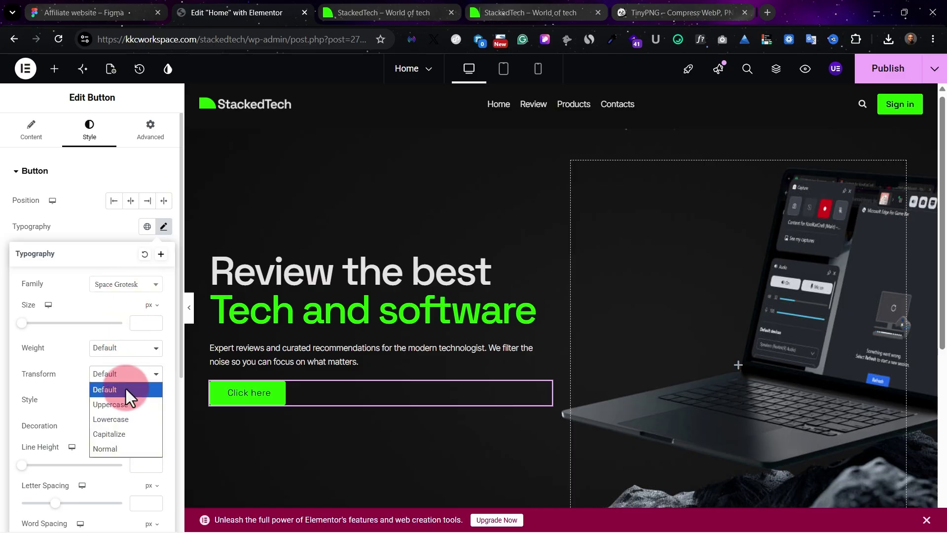
left_click(118, 348)
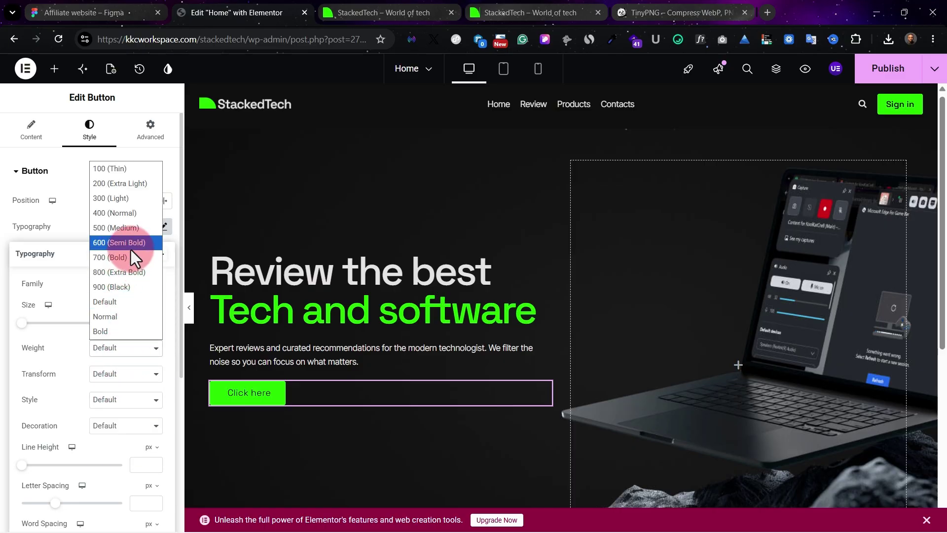
left_click(129, 257)
left_click(81, 434)
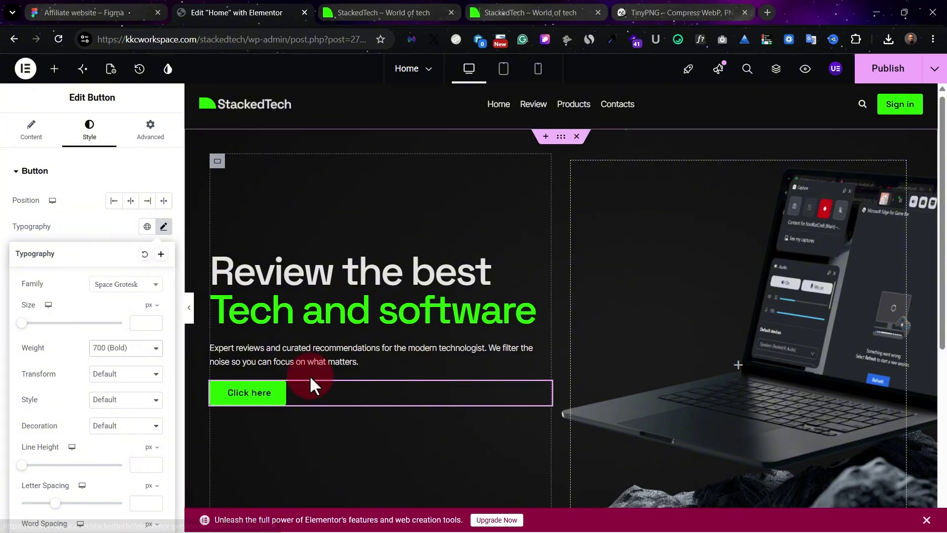
Check the button label in the Figma hero design and change the Elementor button's text to "Browse Reviews".
left_click(119, 7)
left_click(331, 335)
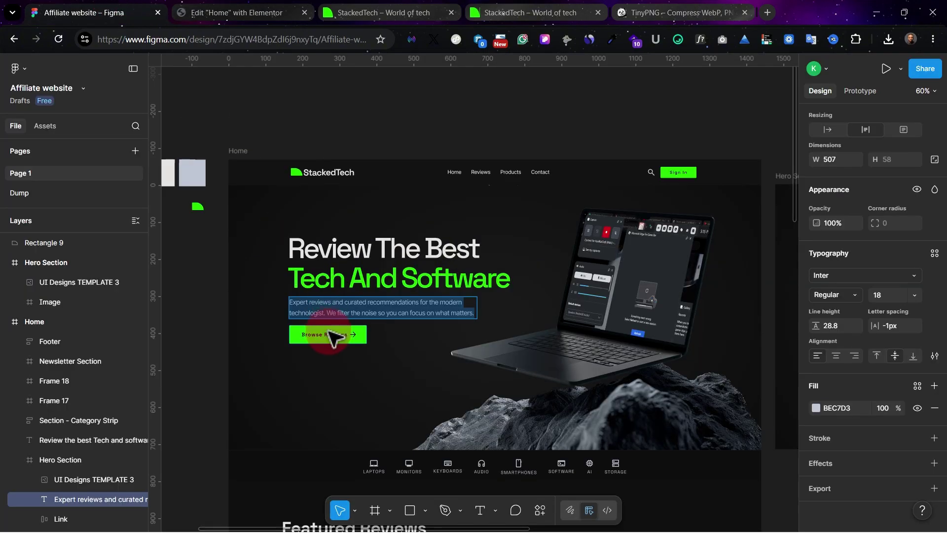
left_click(266, 10)
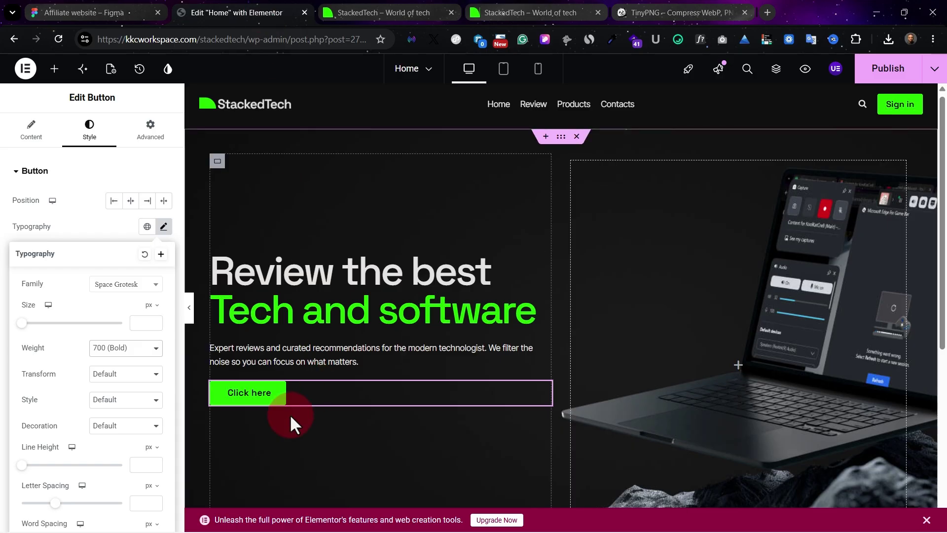
left_click(553, 402)
left_click(123, 286)
left_click(31, 134)
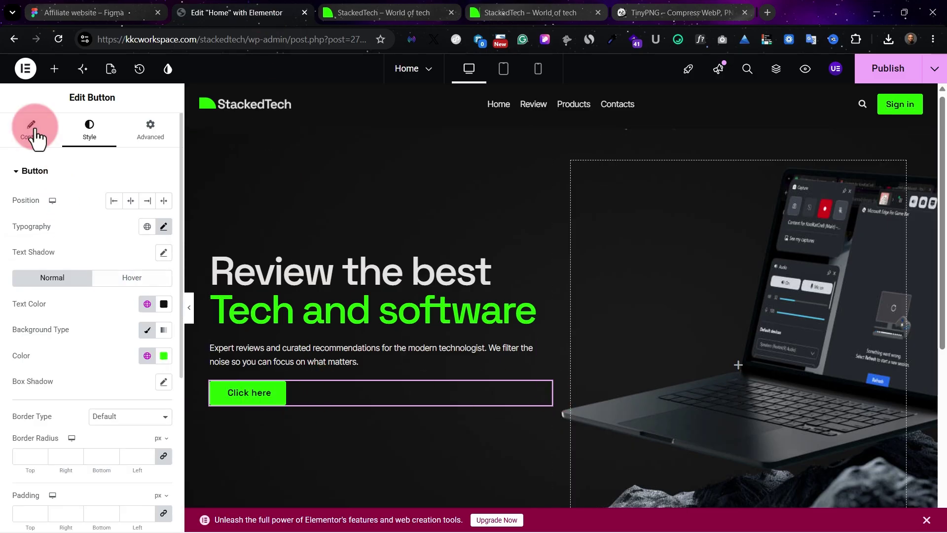
left_click(96, 233)
left_click(106, 268)
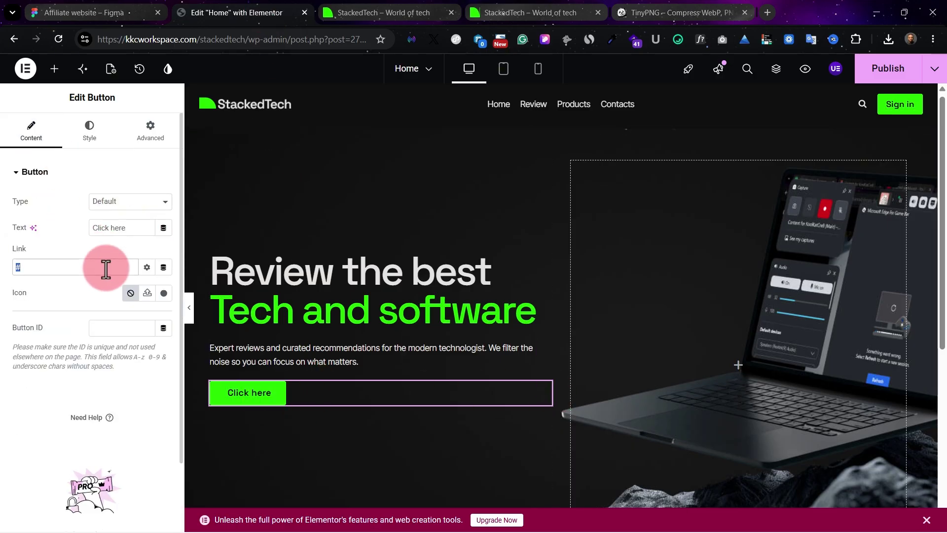
type("Browse Reviews")
left_click_drag(72, 267, 2, 274)
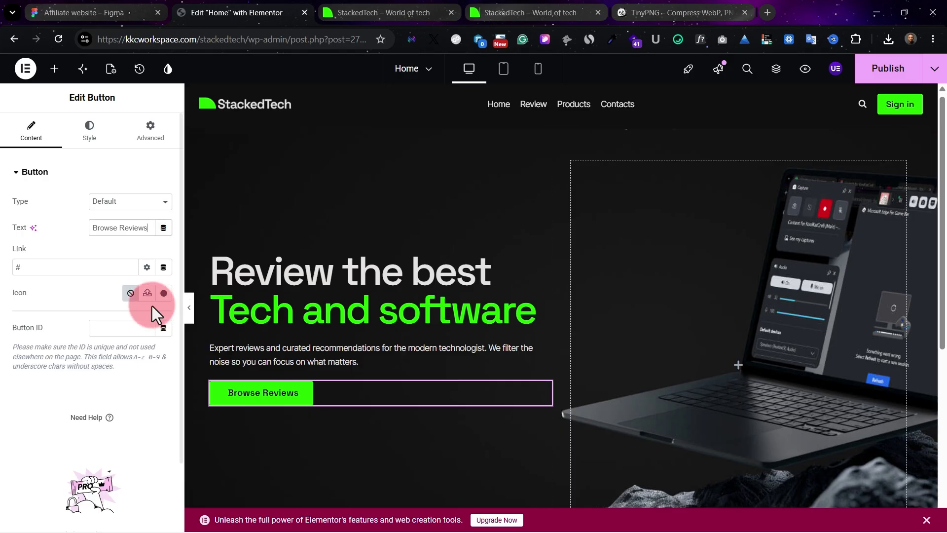
Add the right arrow icon from the icon library to the Browse Reviews button and position it after the text.
left_click(165, 294)
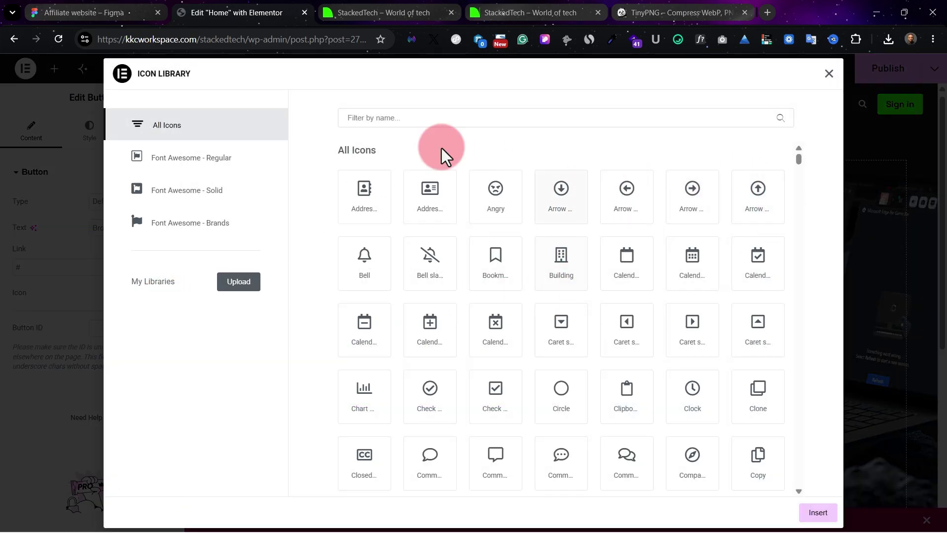
left_click(67, 8)
left_click(232, 8)
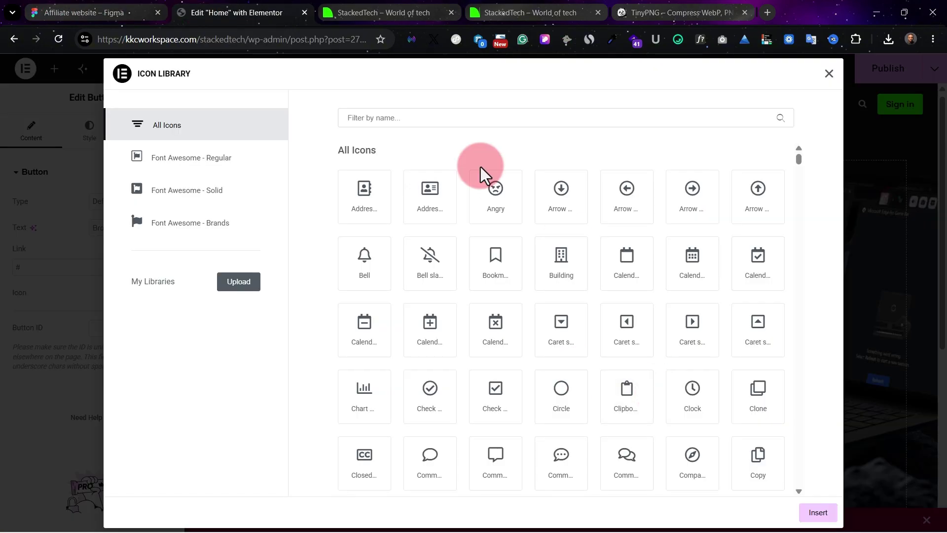
left_click(445, 123)
type("arrow")
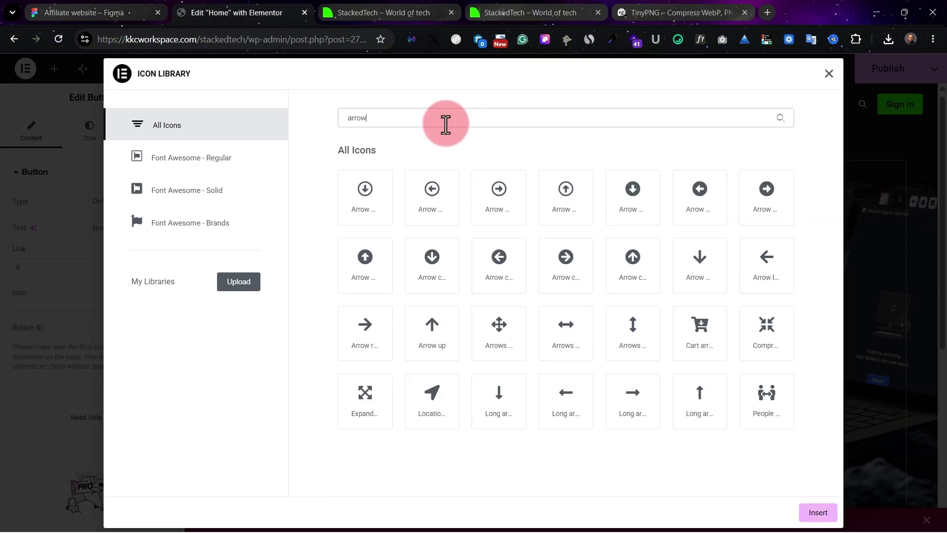
left_click(365, 336)
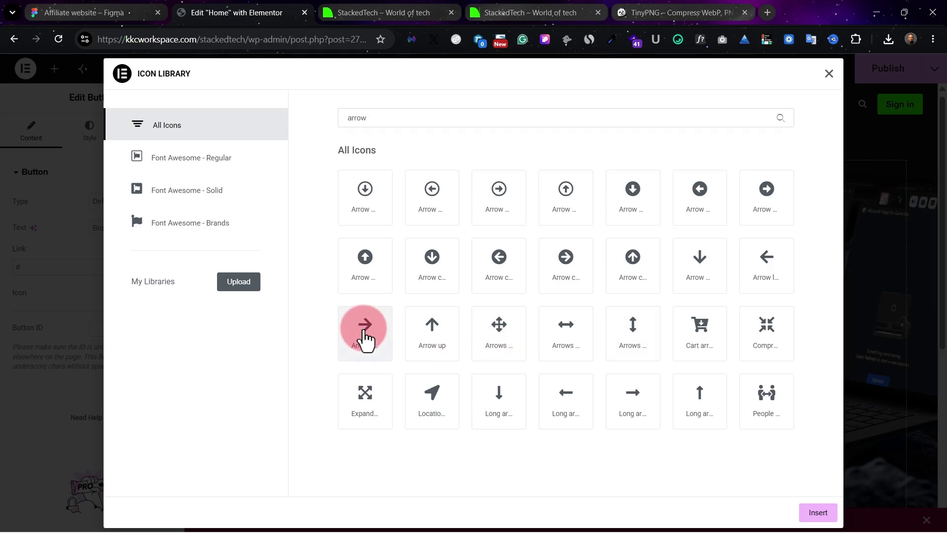
left_click(821, 515)
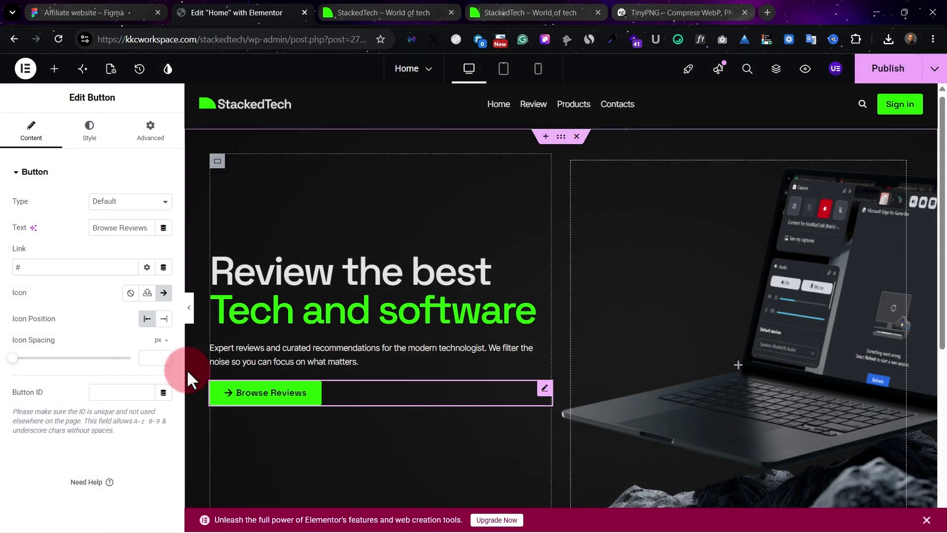
left_click(159, 319)
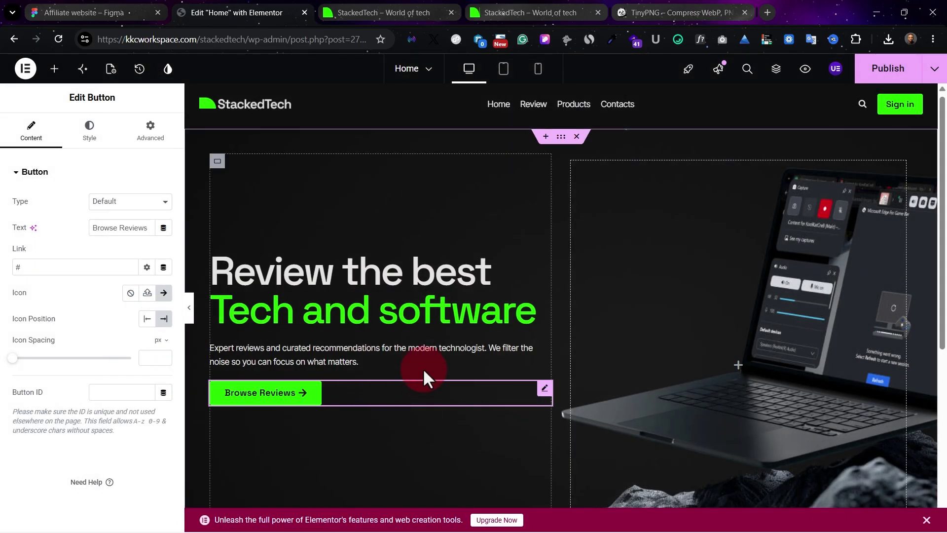
Give the button's hover state a global white background and global black text, and publish the page.
left_click(84, 137)
left_click(139, 284)
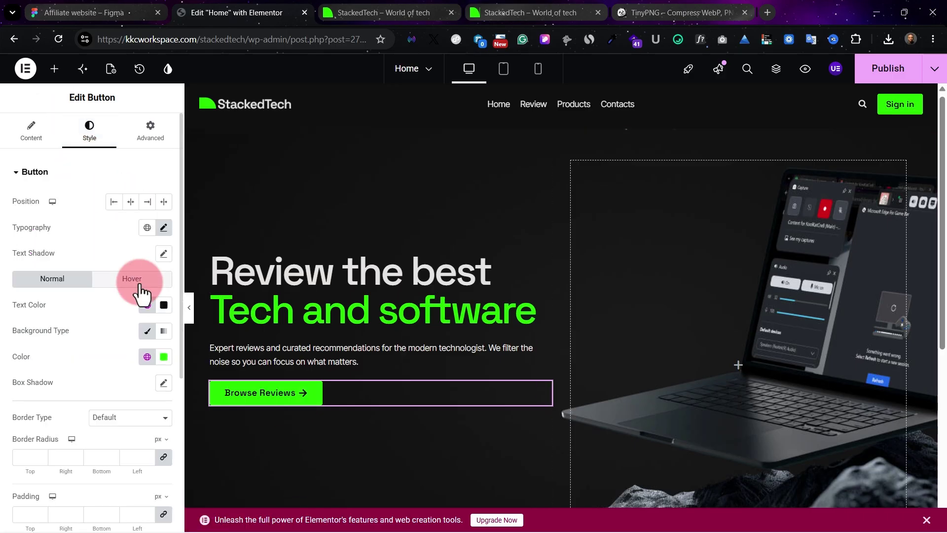
left_click(140, 283)
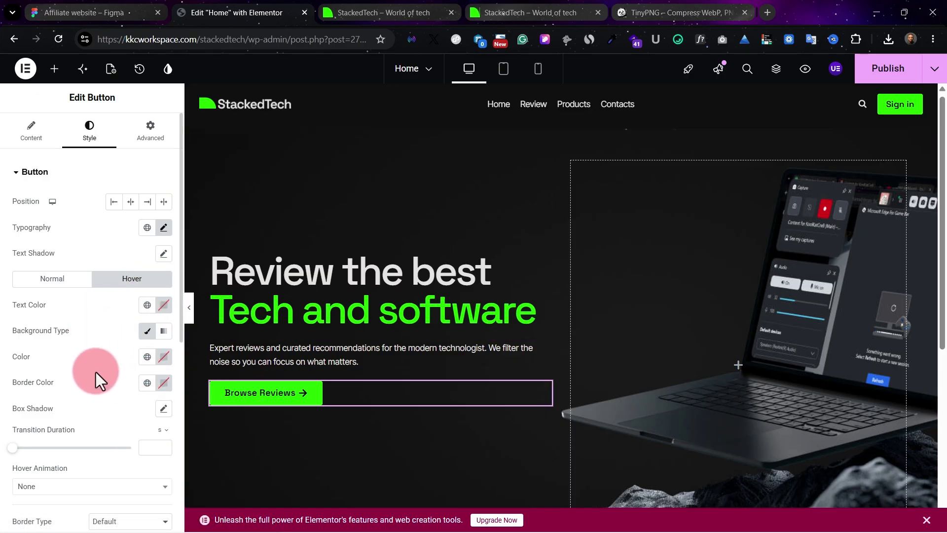
left_click(148, 357)
scroll(88, 319, "down", 3)
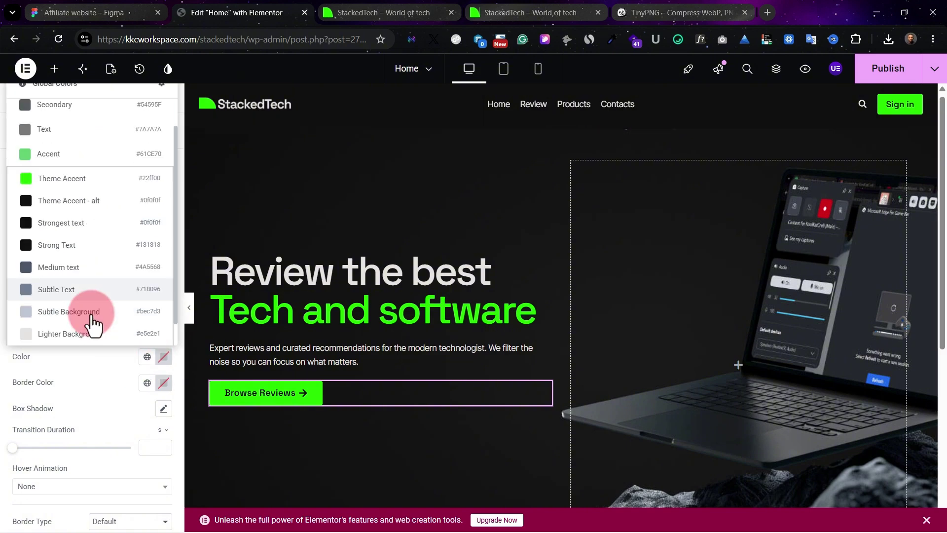
left_click(80, 330)
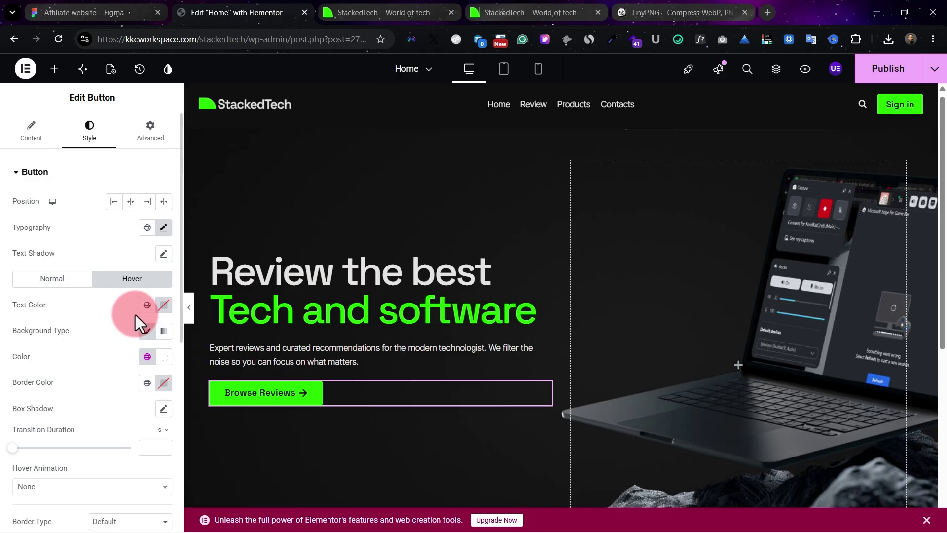
left_click(147, 305)
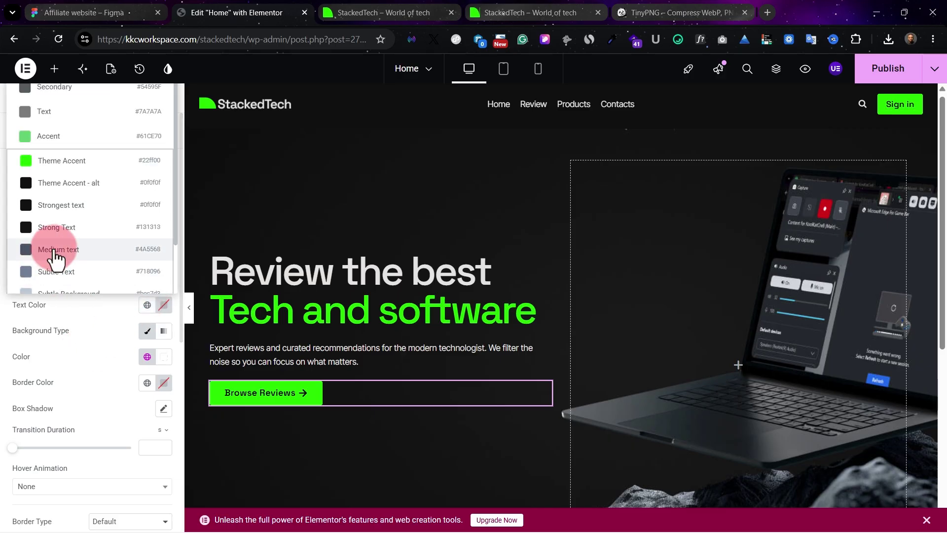
left_click(80, 190)
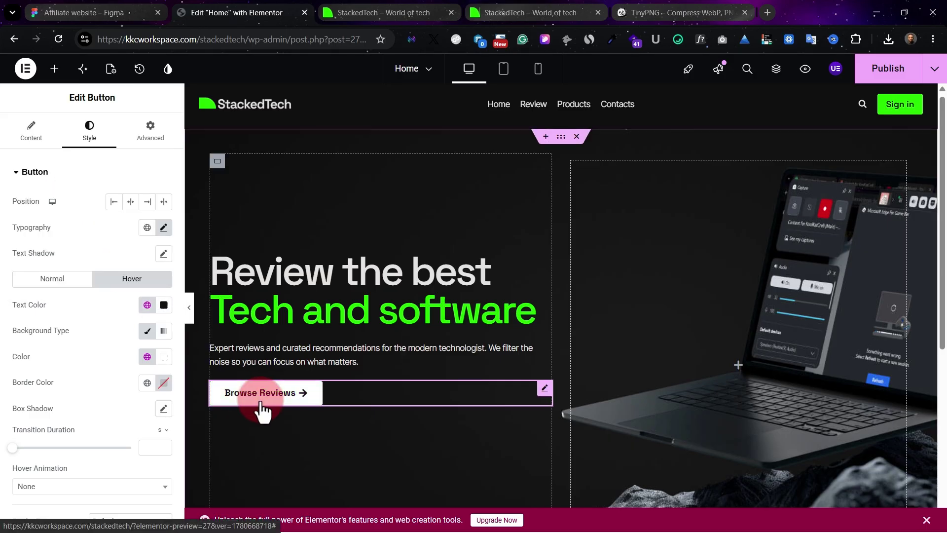
left_click(877, 81)
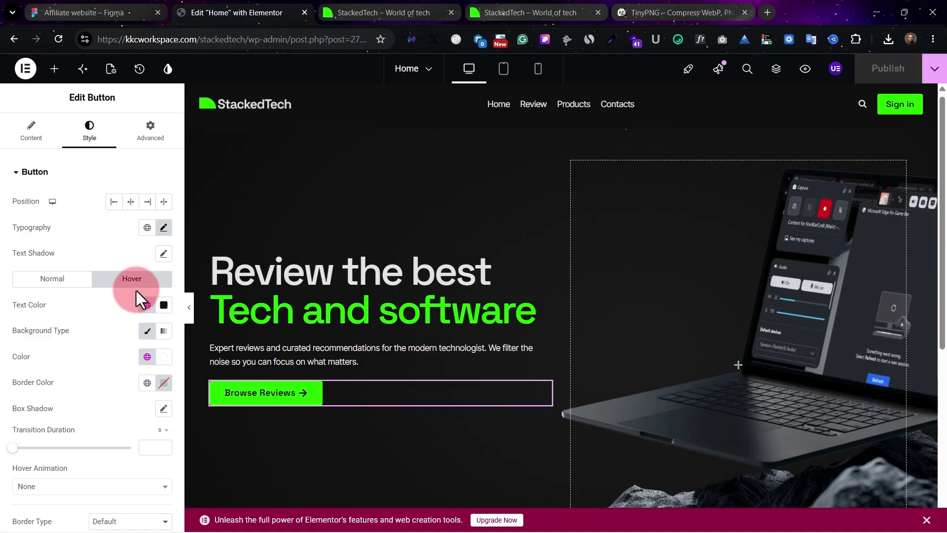
Set the Browse Reviews button's border radius to 0 px on all corners and publish the page.
left_click(33, 135)
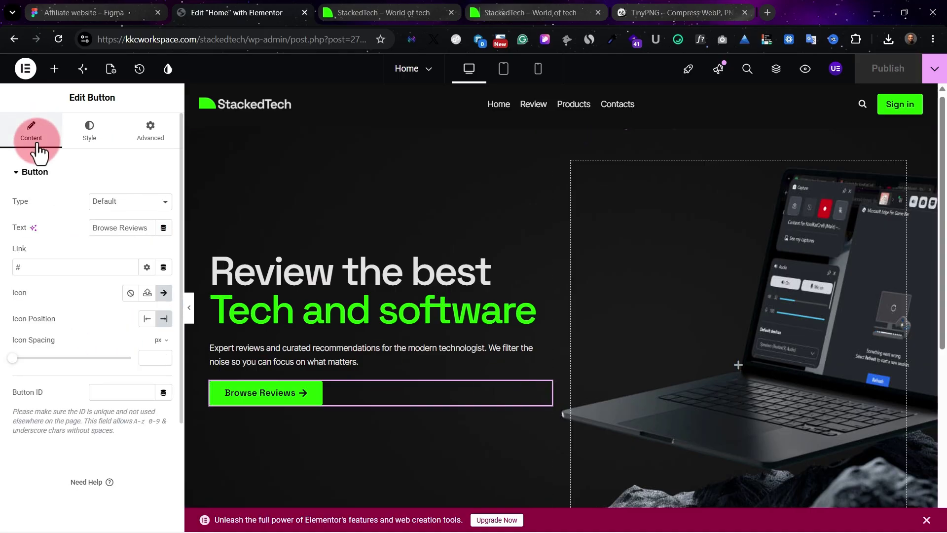
left_click(99, 156)
scroll(143, 432, "down", 3)
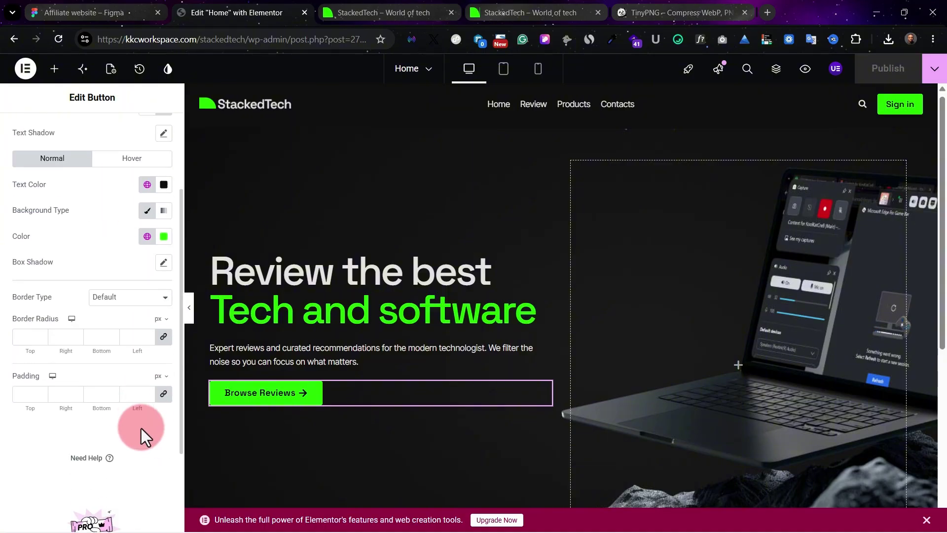
left_click(131, 325)
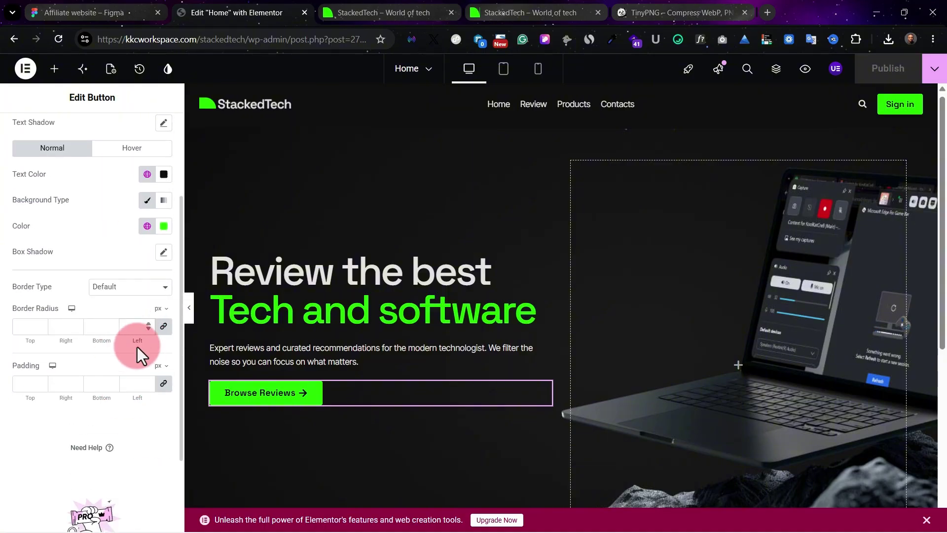
left_click(163, 326)
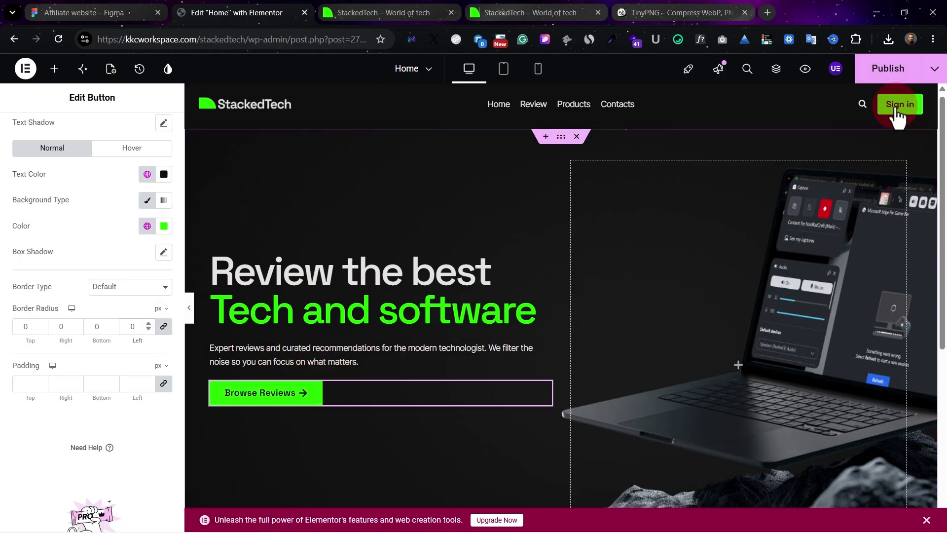
left_click(887, 72)
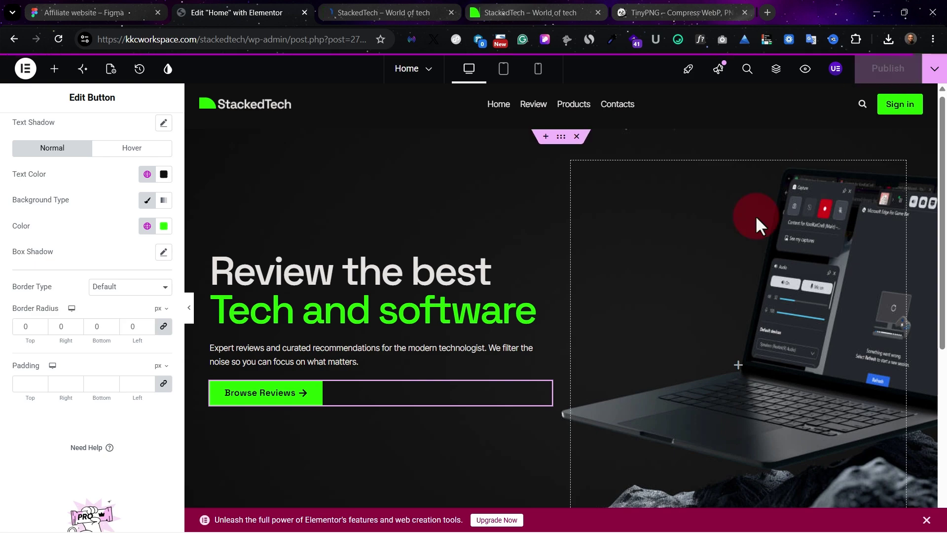
Compare the hero section in the page preview with the Figma design, including its button and background image.
left_click(54, 13)
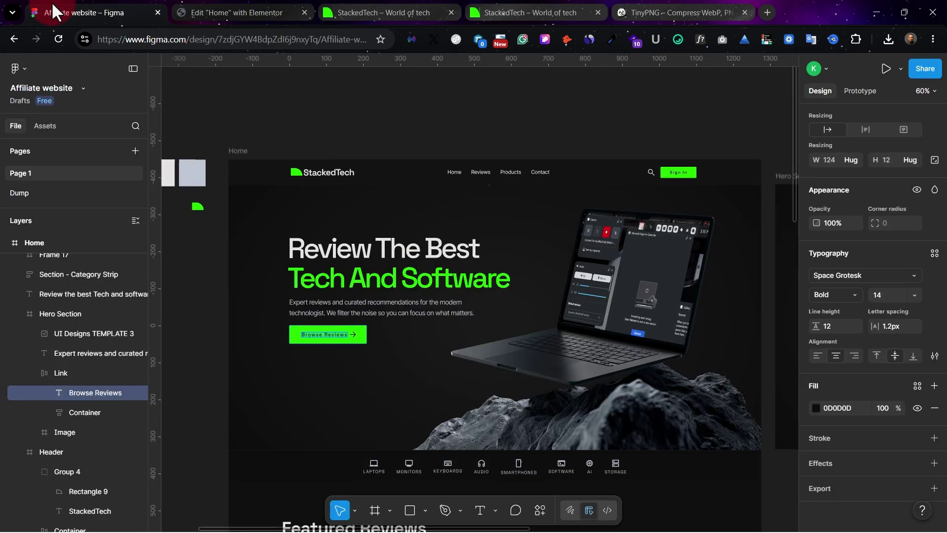
left_click(340, 9)
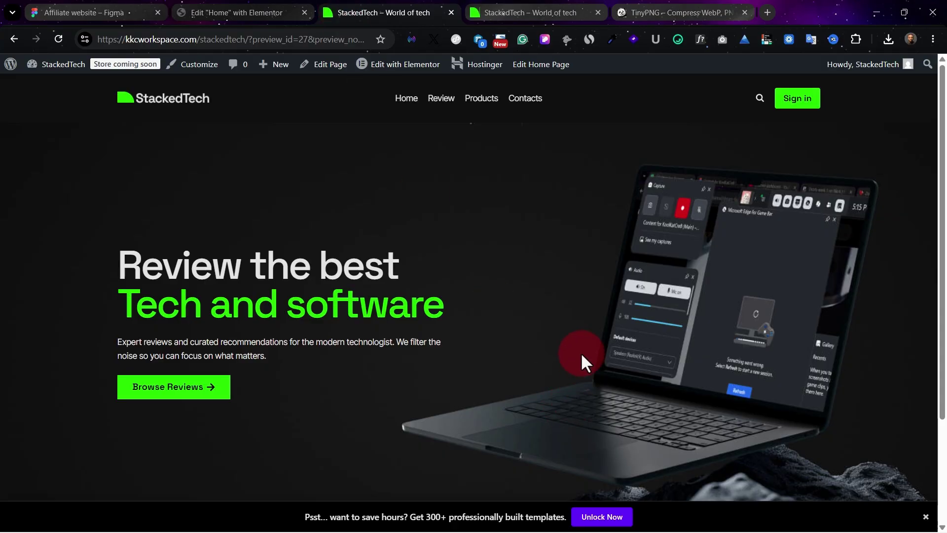
left_click(110, 11)
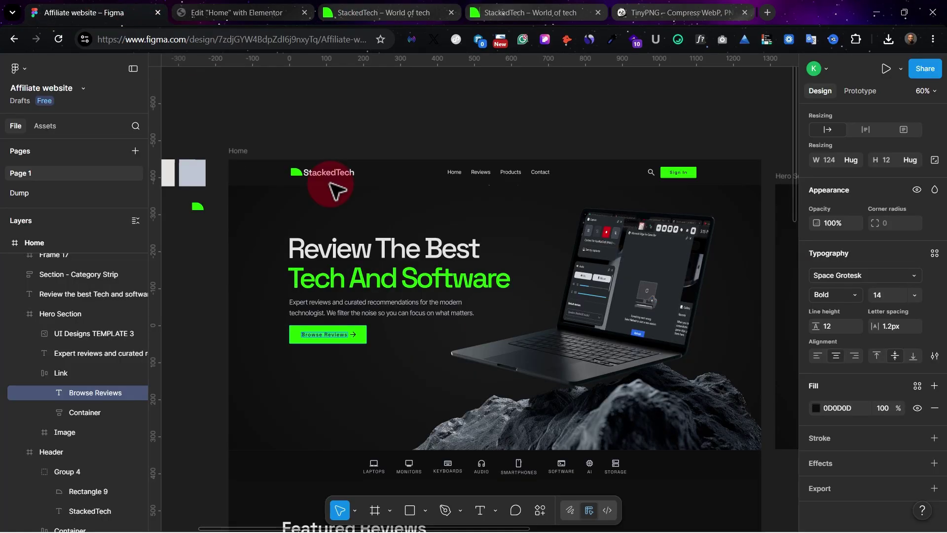
left_click(338, 10)
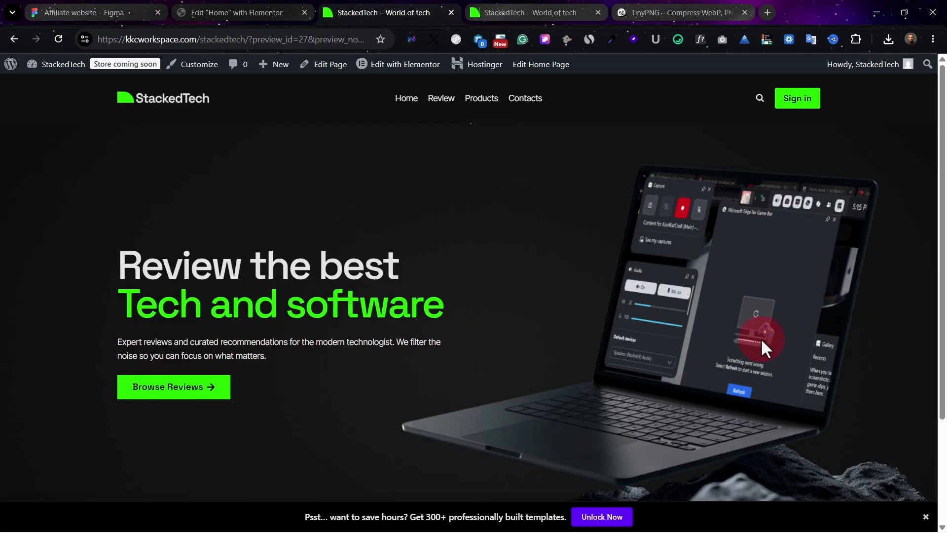
scroll(760, 338, "down", 3)
scroll(736, 314, "up", 3)
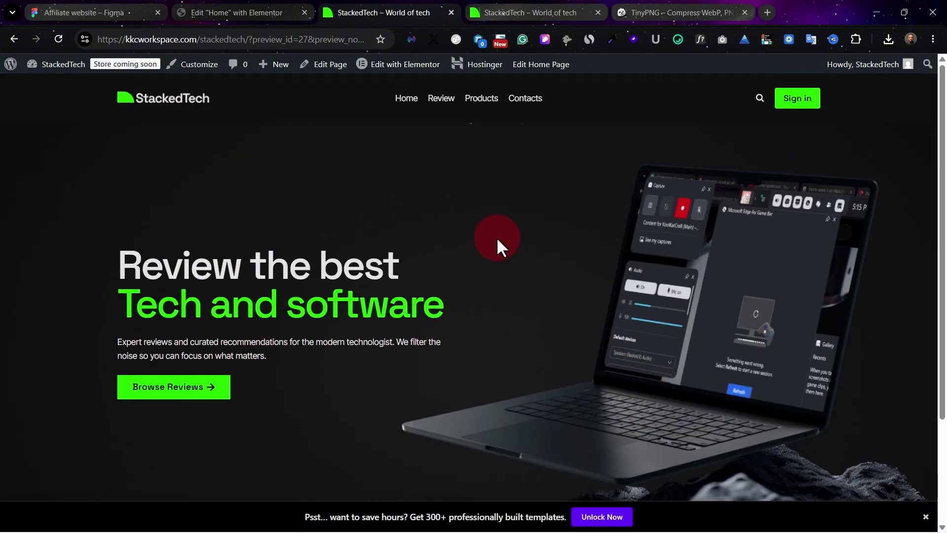
scroll(496, 237, "down", 3)
scroll(414, 256, "up", 2)
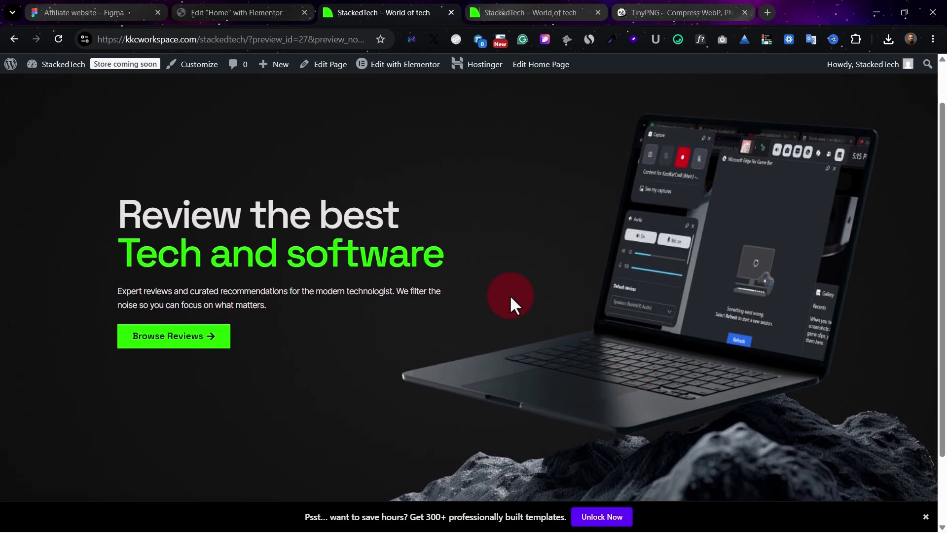
Set the top padding of the hero section's text container to 120 px in the Elementor editor.
left_click(270, 10)
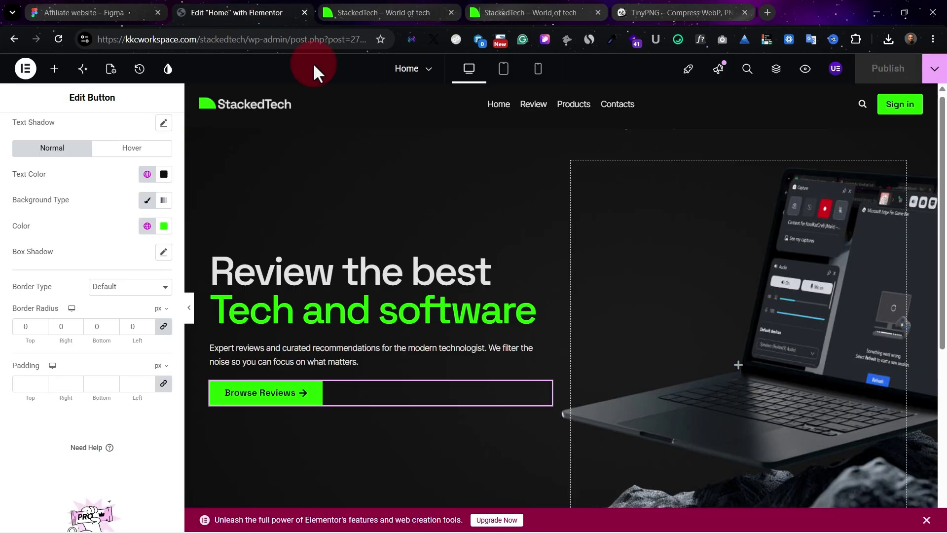
left_click(223, 159)
left_click(145, 135)
left_click(41, 264)
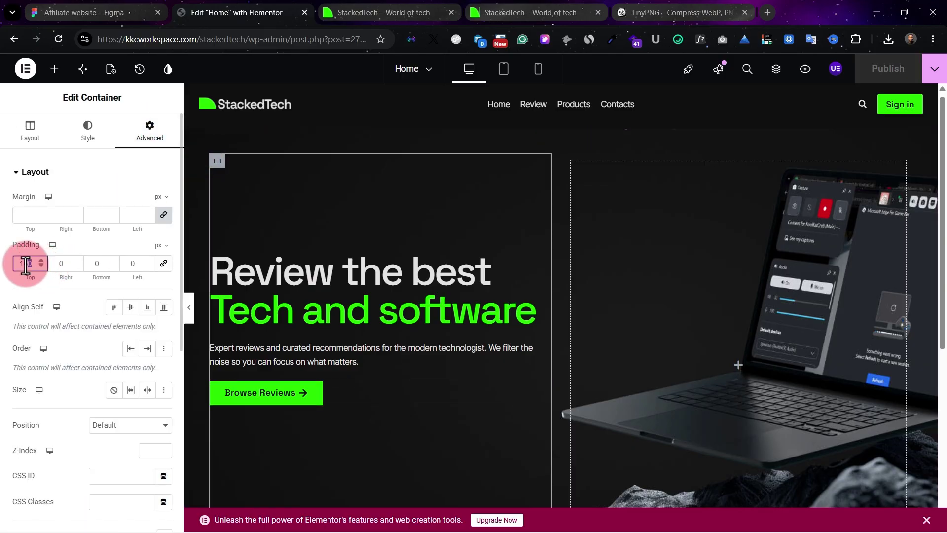
left_click_drag(24, 263, 68, 269)
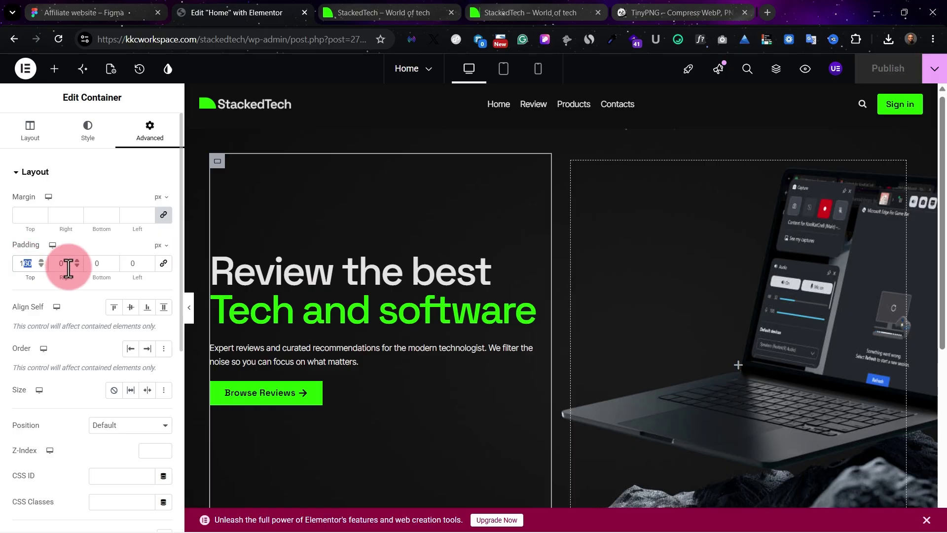
type("20")
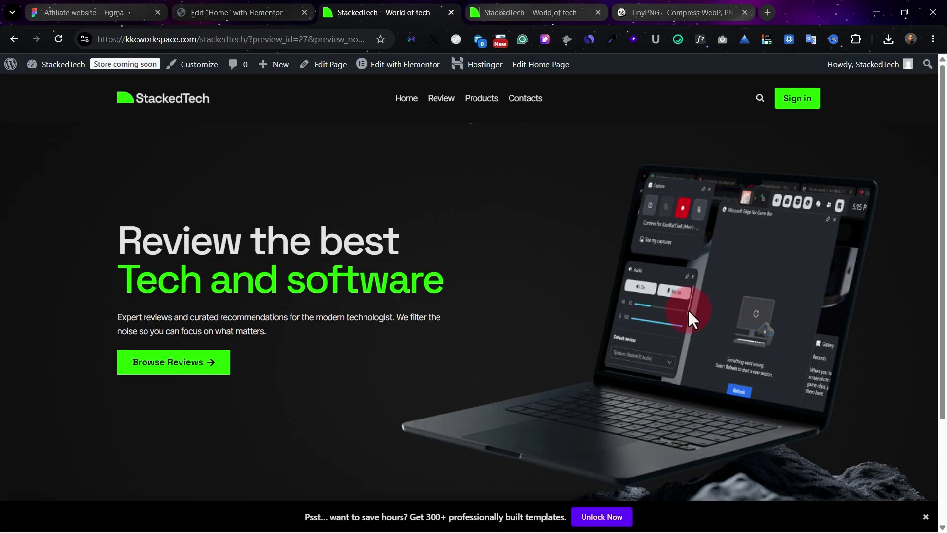
Review the hero section in the page preview and examine the category strip below the hero in the Figma design.
scroll(667, 303, "down", 3)
scroll(423, 304, "up", 3)
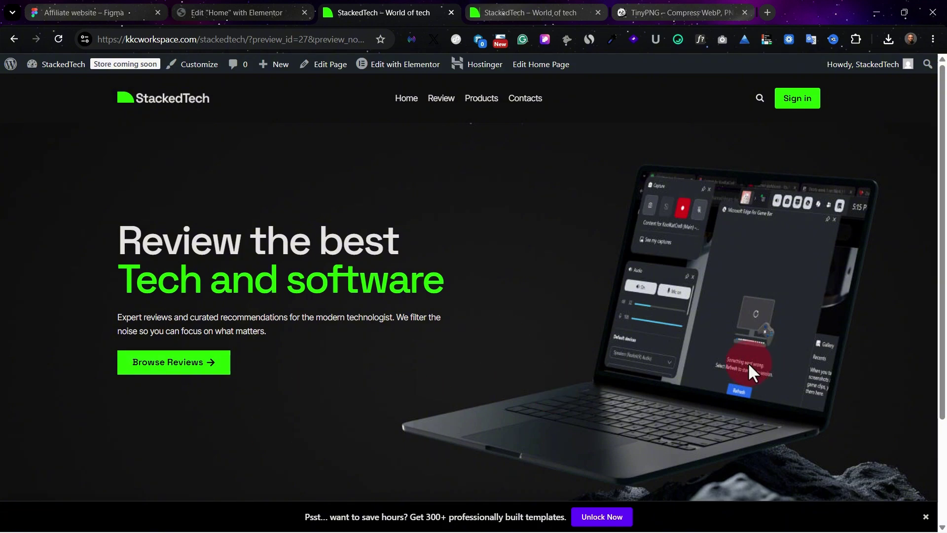
scroll(685, 336, "down", 3)
scroll(427, 292, "up", 1)
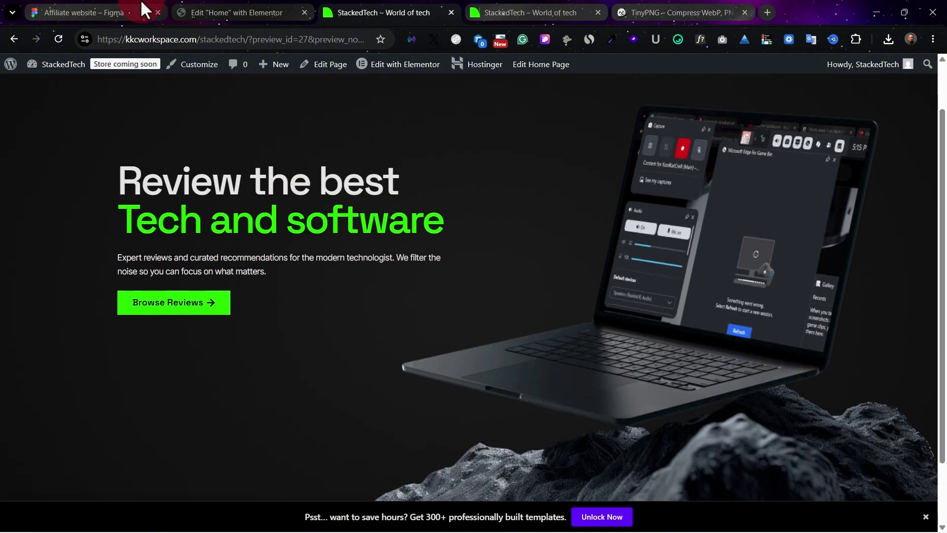
left_click(74, 9)
scroll(616, 326, "down", 4)
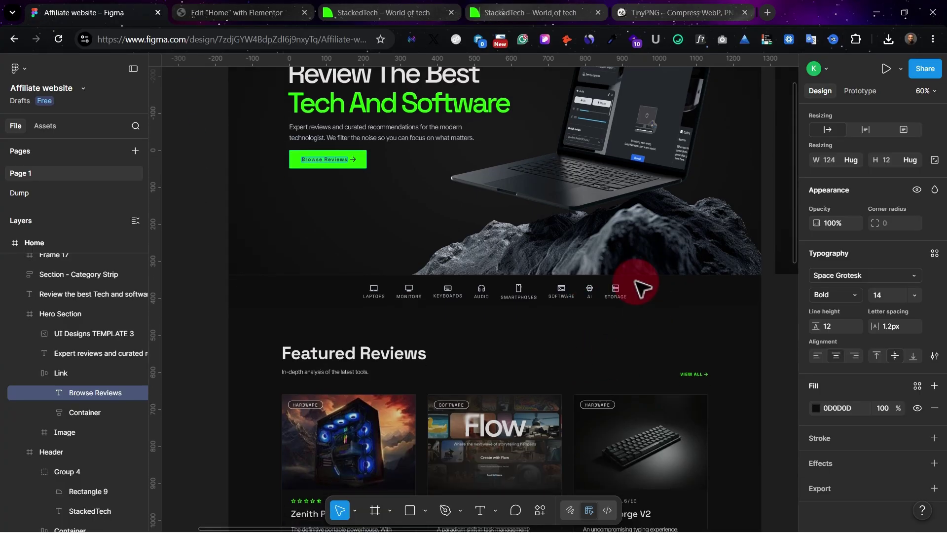
scroll(563, 315, "up", 1)
Add a new container below the hero section in Elementor and nest a second container inside it.
left_click(194, 12)
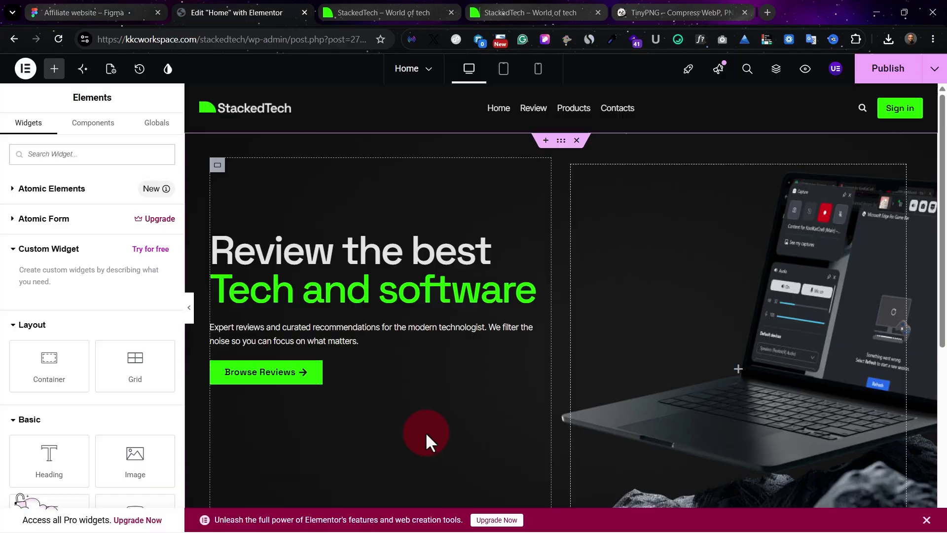
scroll(427, 440, "down", 5)
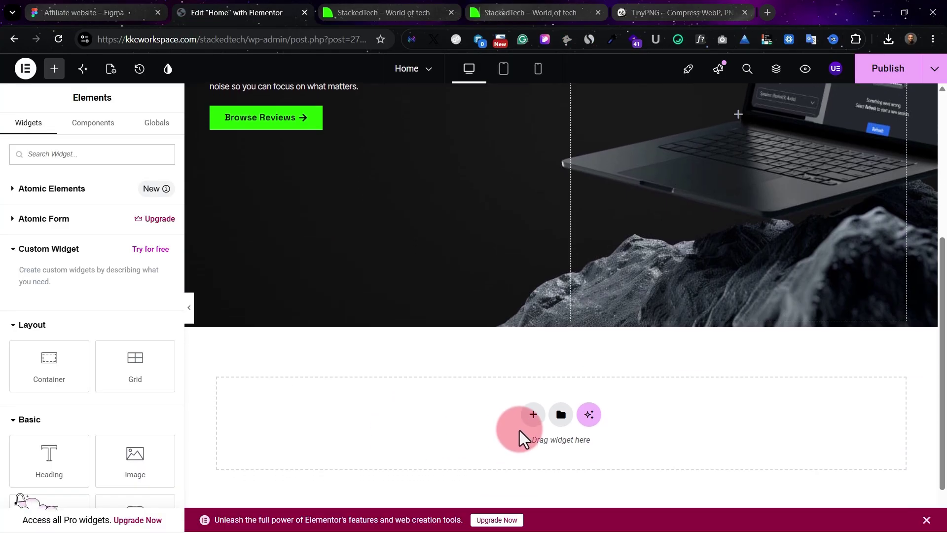
left_click(97, 10)
left_click(258, 10)
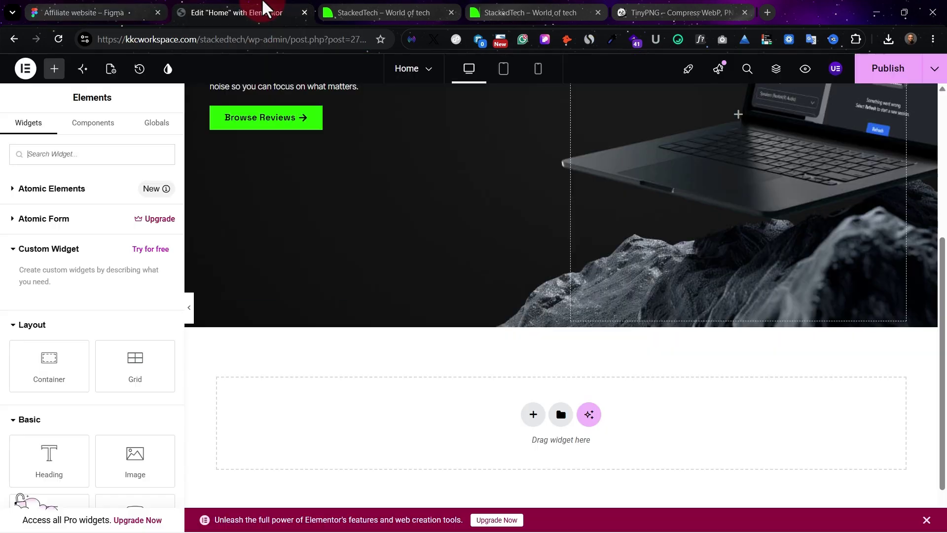
left_click(533, 414)
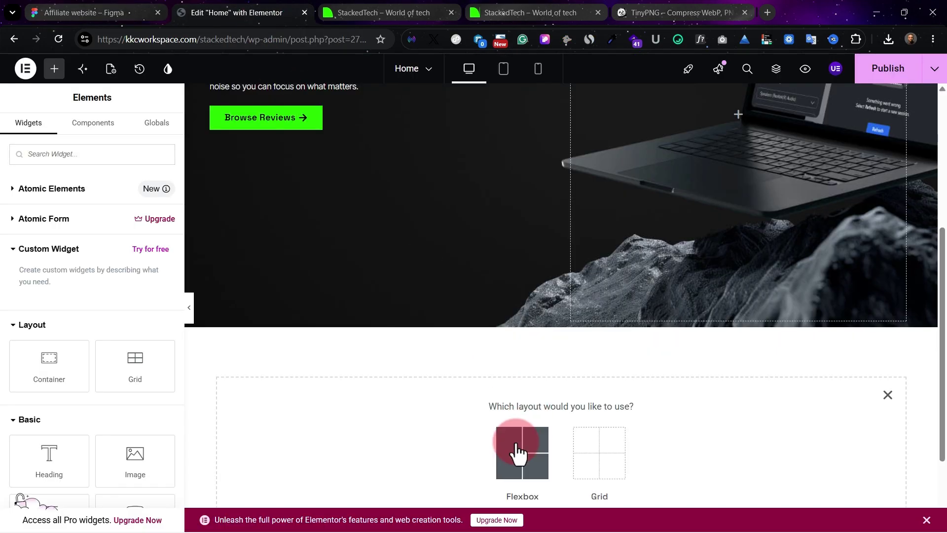
left_click(887, 397)
left_click_drag(49, 364, 425, 419)
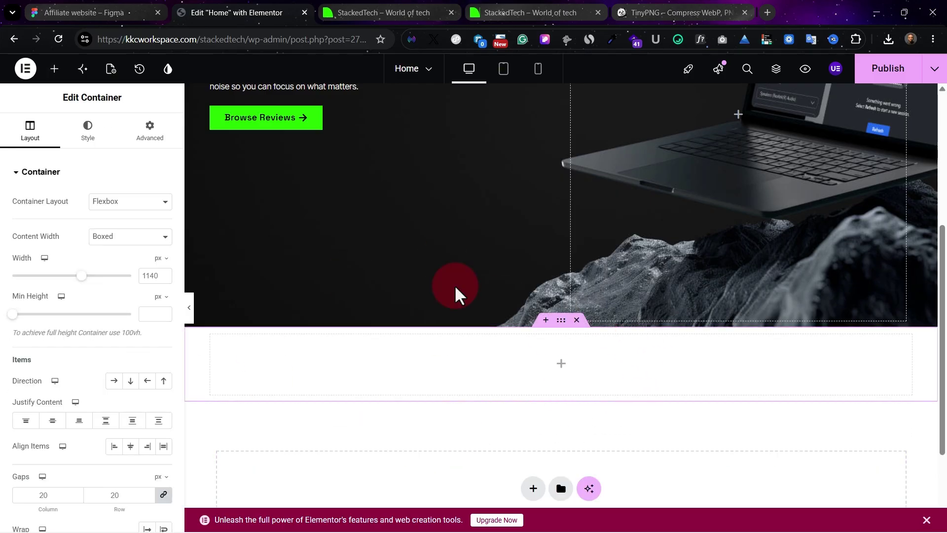
left_click(54, 68)
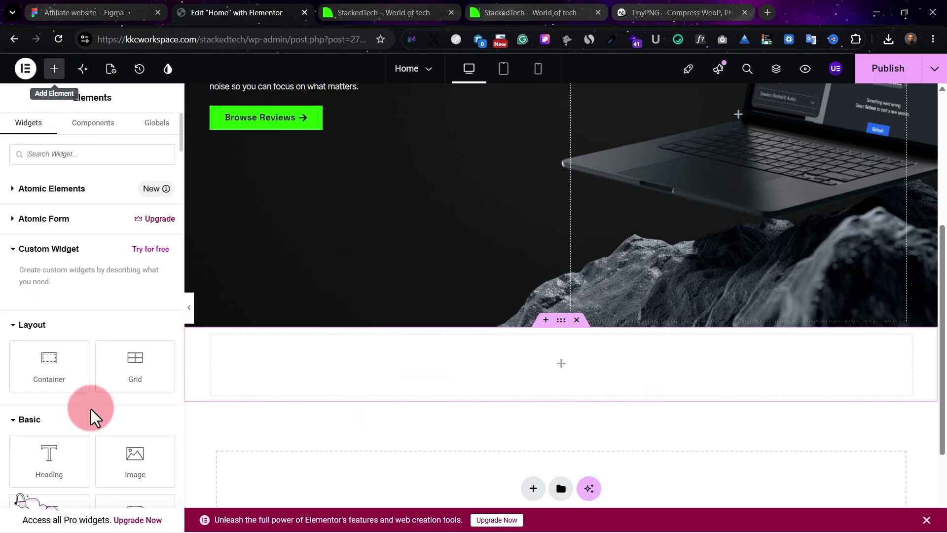
left_click_drag(54, 384, 606, 374)
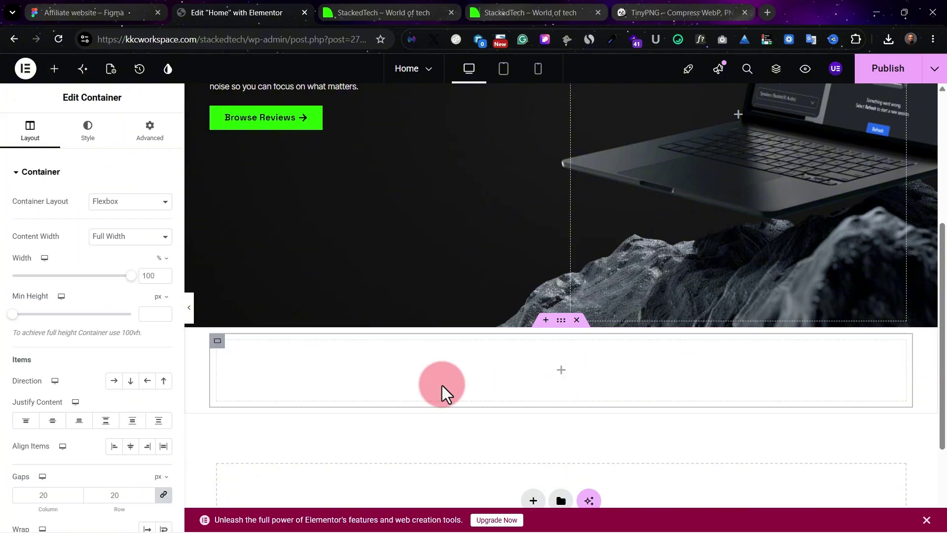
Find the Icon Box widget and place it in the nested container below the hero.
left_click(60, 73)
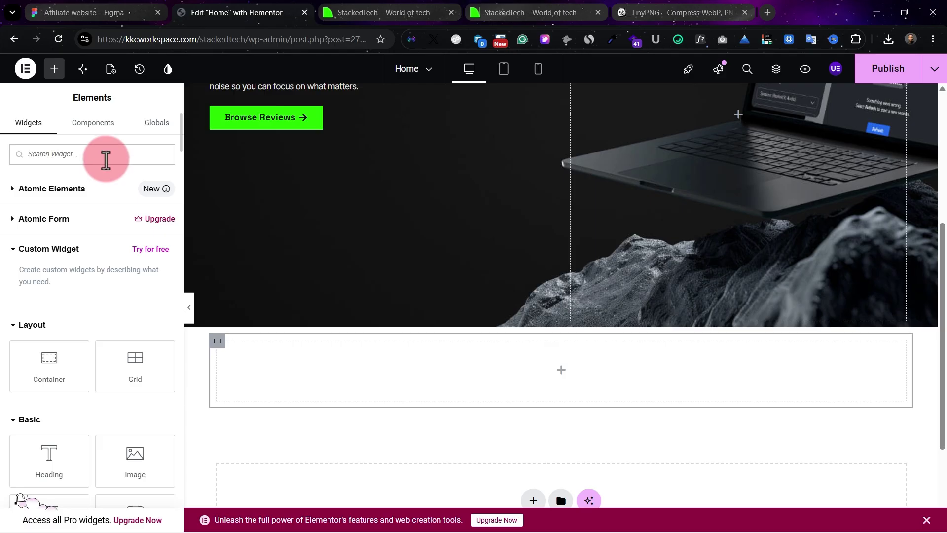
type("icon")
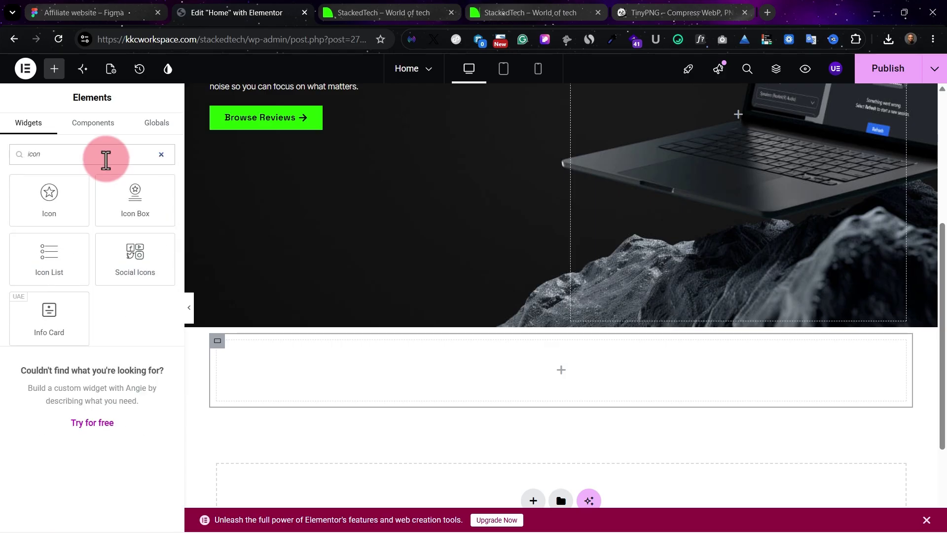
left_click_drag(134, 220, 602, 368)
Give the outer container around the icon box a classic background in the global color Theme Accent - alt.
left_click(563, 323)
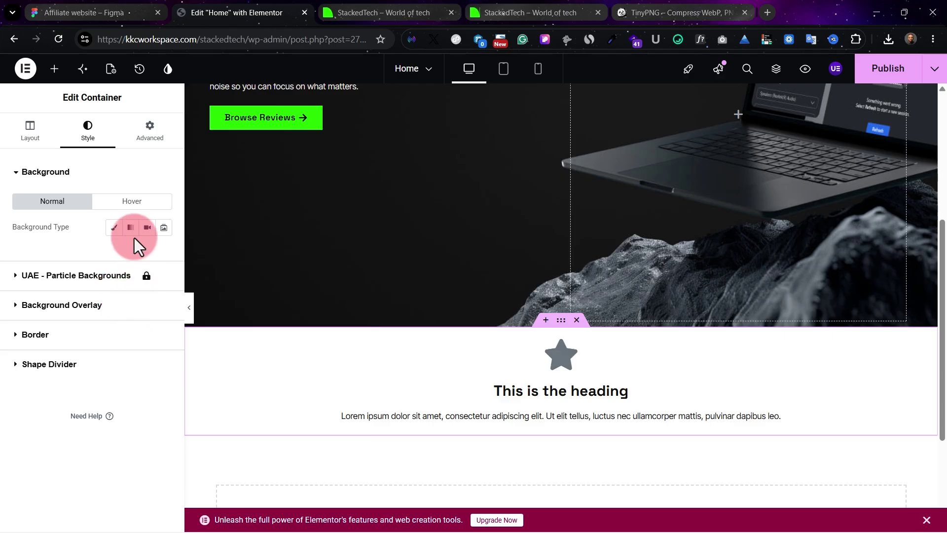
left_click(115, 228)
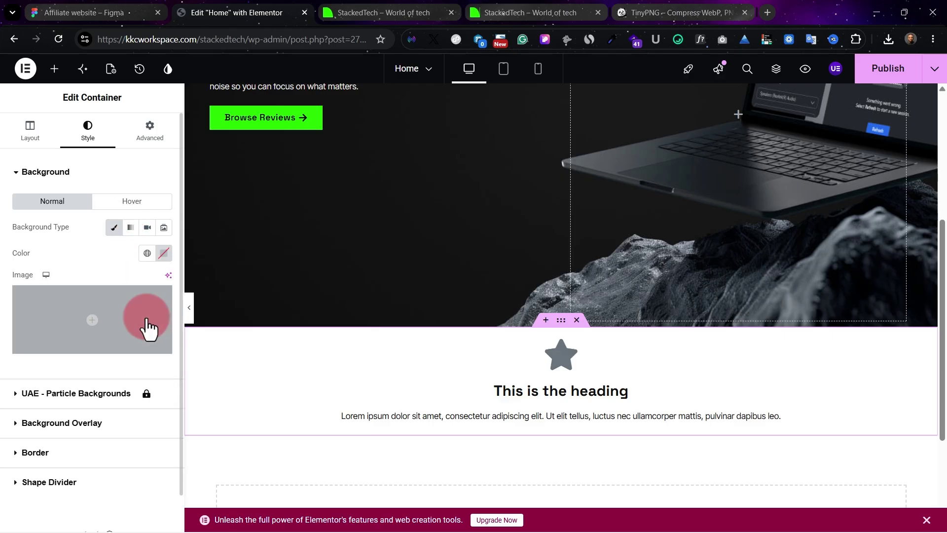
left_click(146, 255)
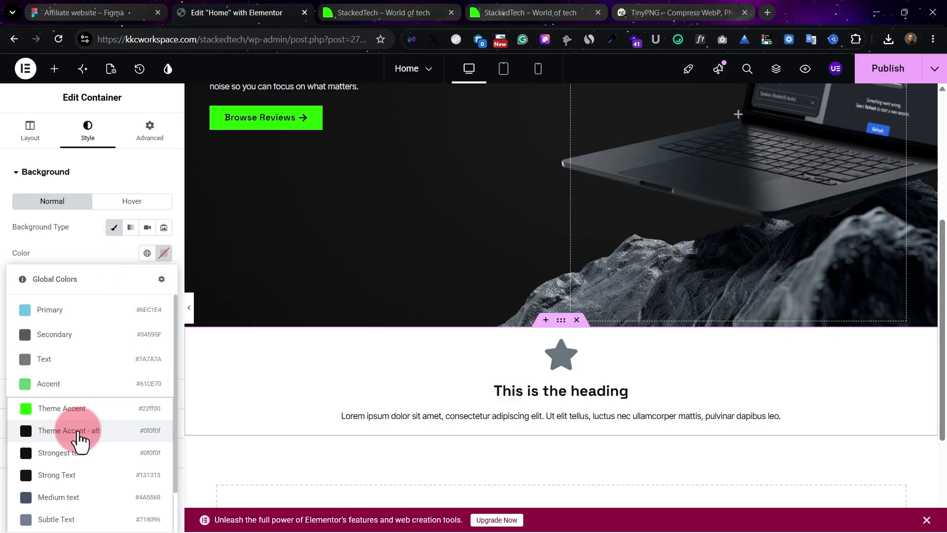
left_click(81, 437)
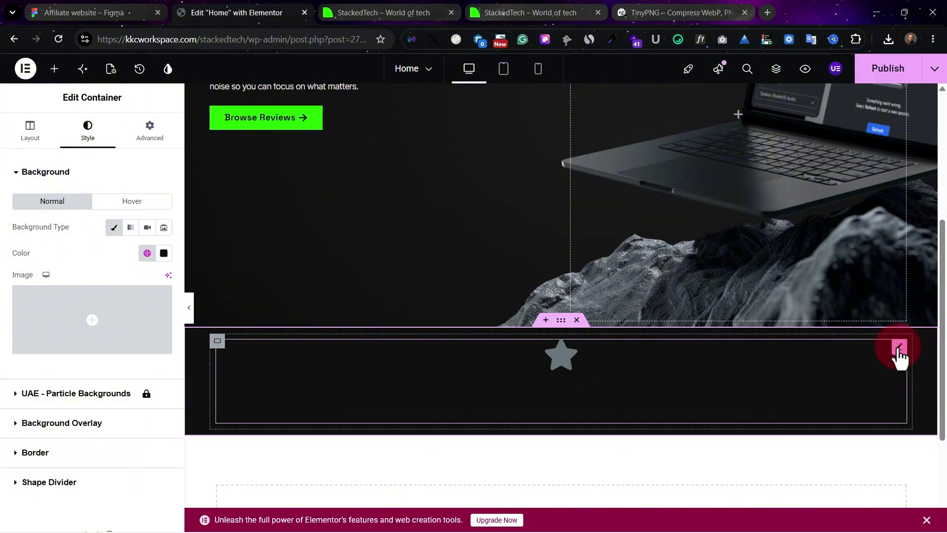
Set the icon box's primary icon color to the global color Lighter Background.
left_click(899, 347)
left_click(89, 140)
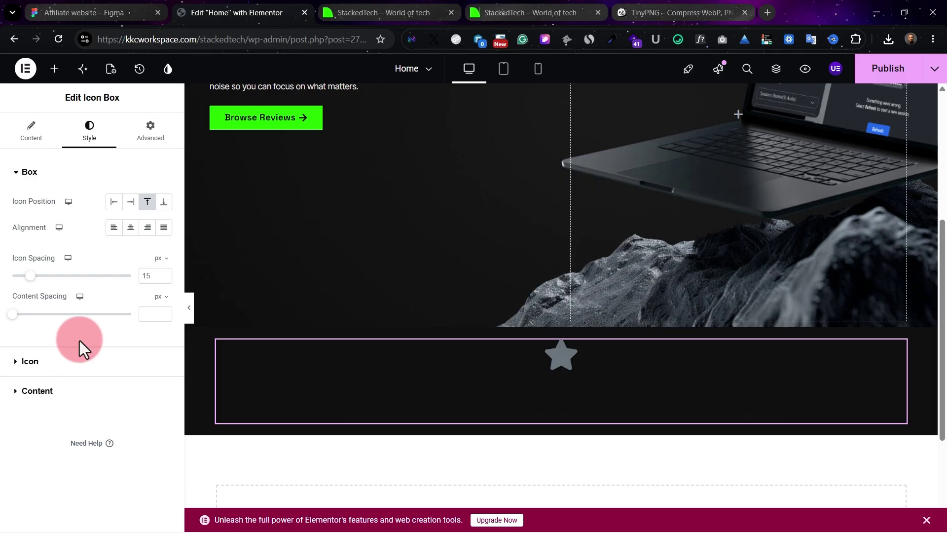
left_click(85, 371)
left_click(147, 257)
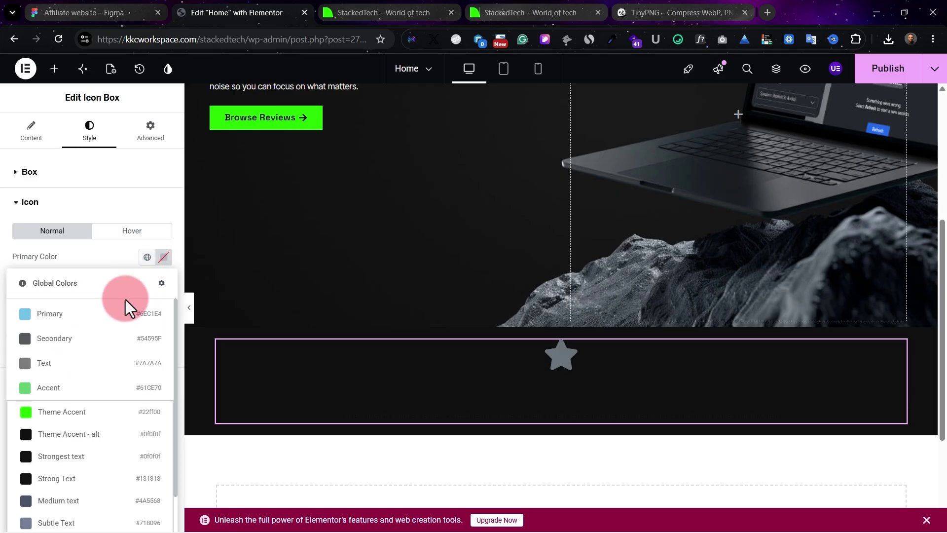
scroll(74, 444, "down", 3)
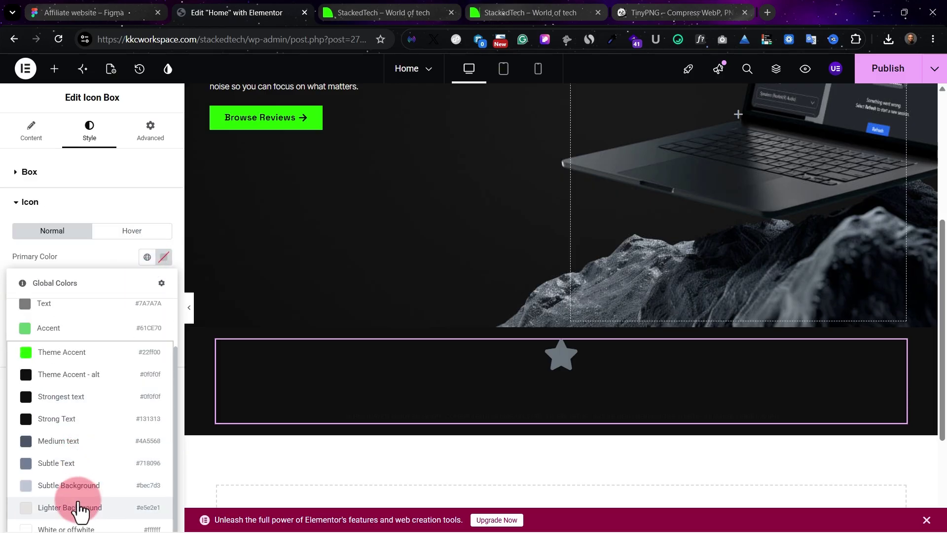
left_click(78, 506)
left_click(69, 201)
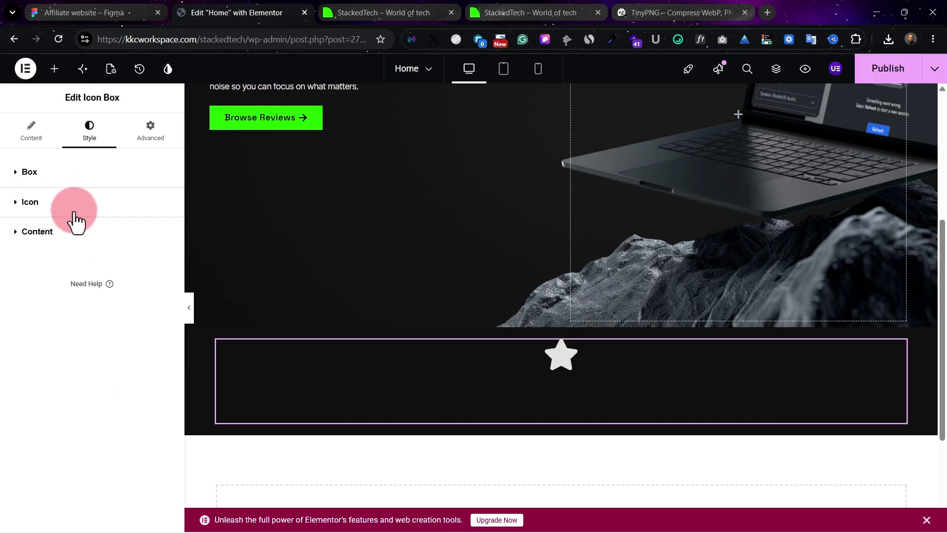
Set the icon box's title and description colors to the global color Lighter Background.
left_click(99, 244)
scroll(143, 444, "down", 1)
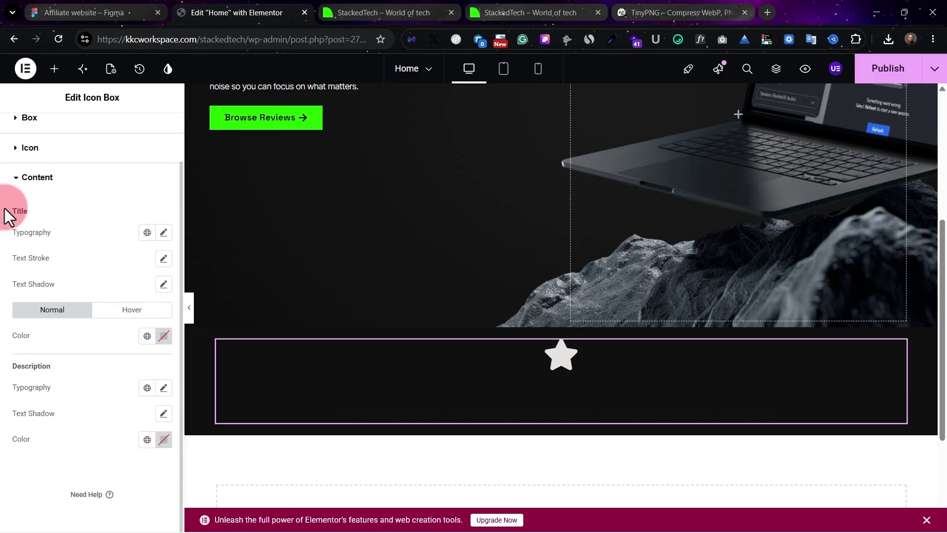
left_click(147, 336)
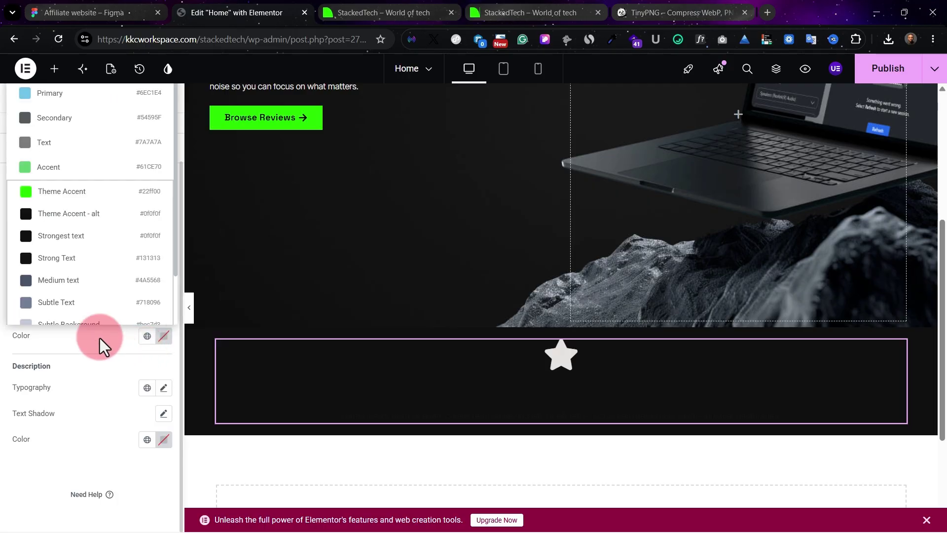
scroll(75, 308, "down", 2)
left_click(76, 291)
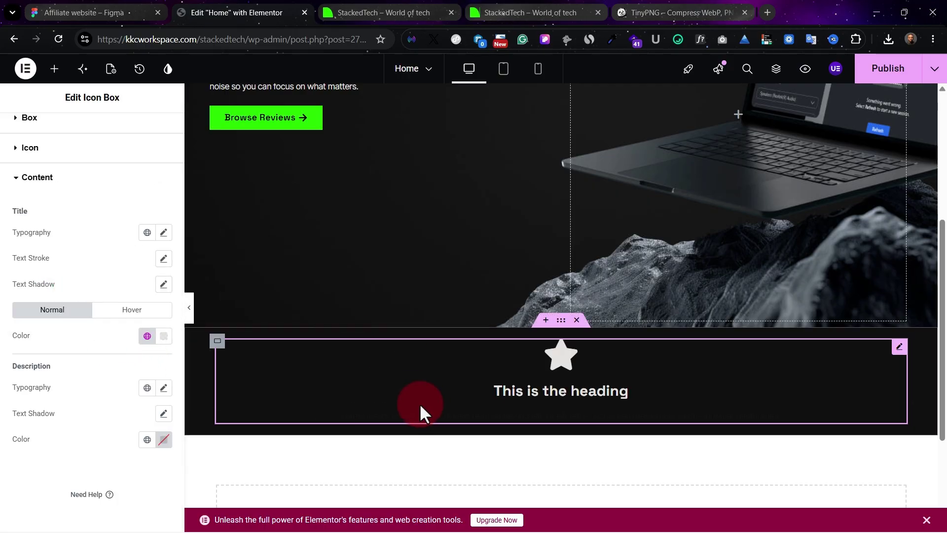
left_click(148, 439)
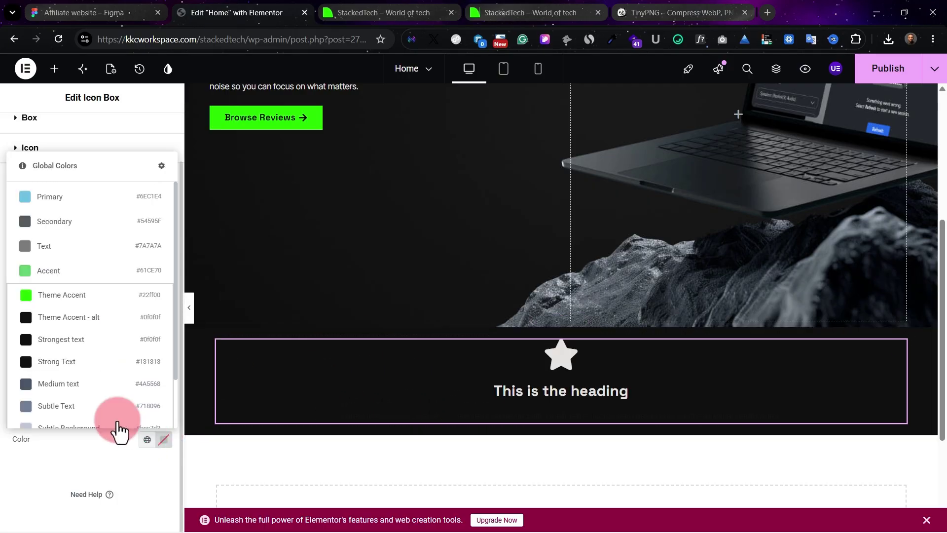
scroll(80, 394, "down", 2)
left_click(80, 392)
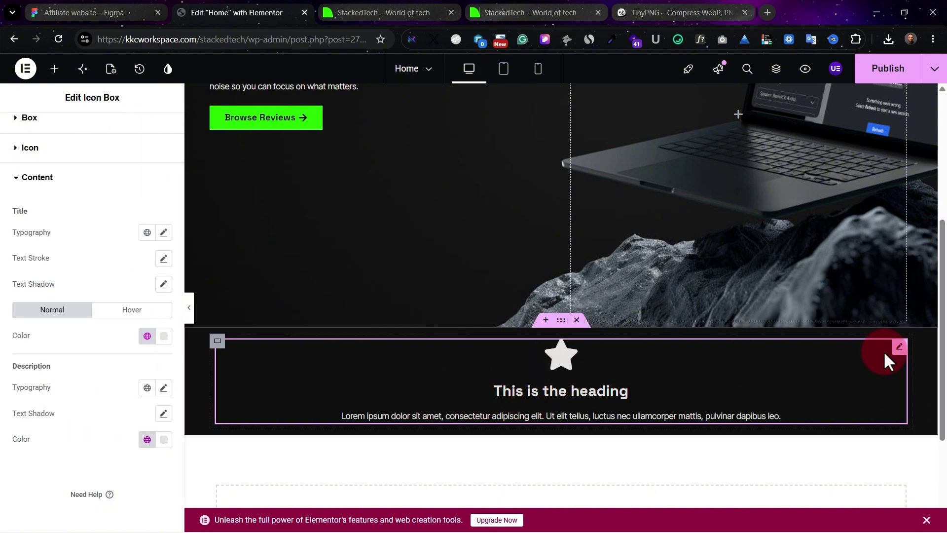
Remove the placeholder description text from the icon box.
left_click(898, 348)
scroll(53, 158, "up", 2)
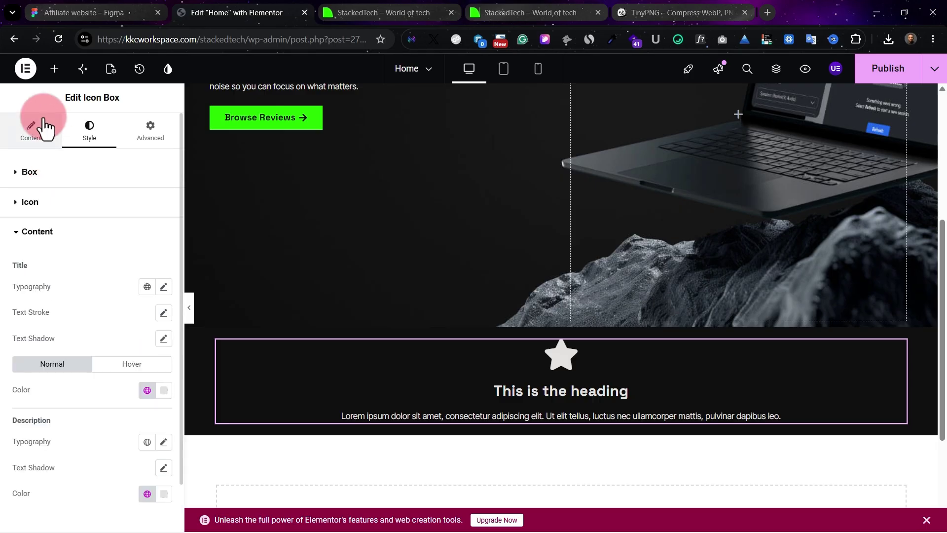
left_click(34, 129)
triple_click(107, 383)
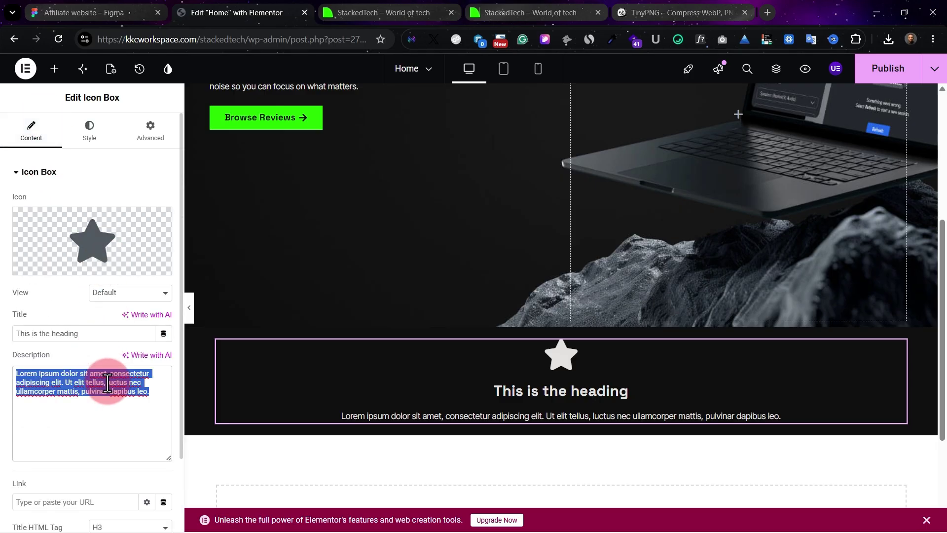
key("BackSpace")
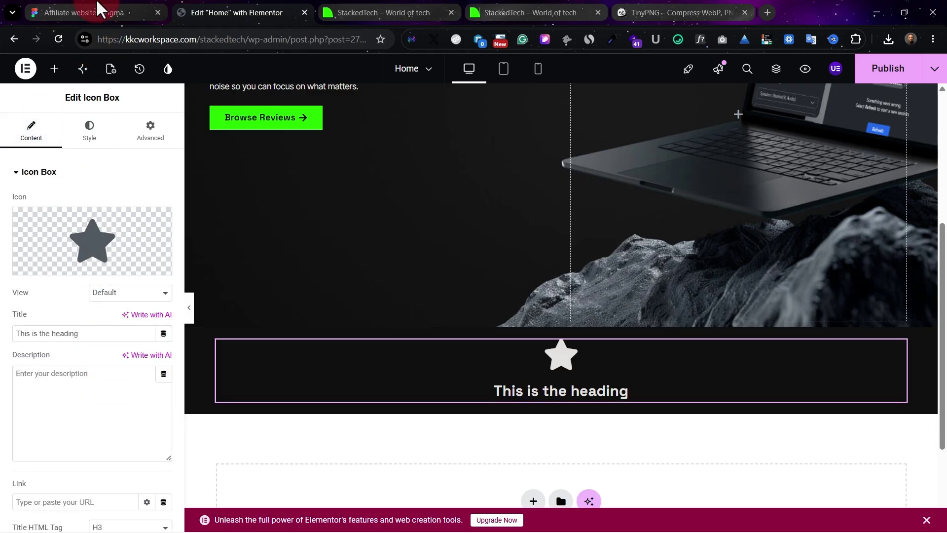
Copy the LAPTOPS label from the category strip in Figma and use it as the icon box's title in Elementor.
left_click(97, 7)
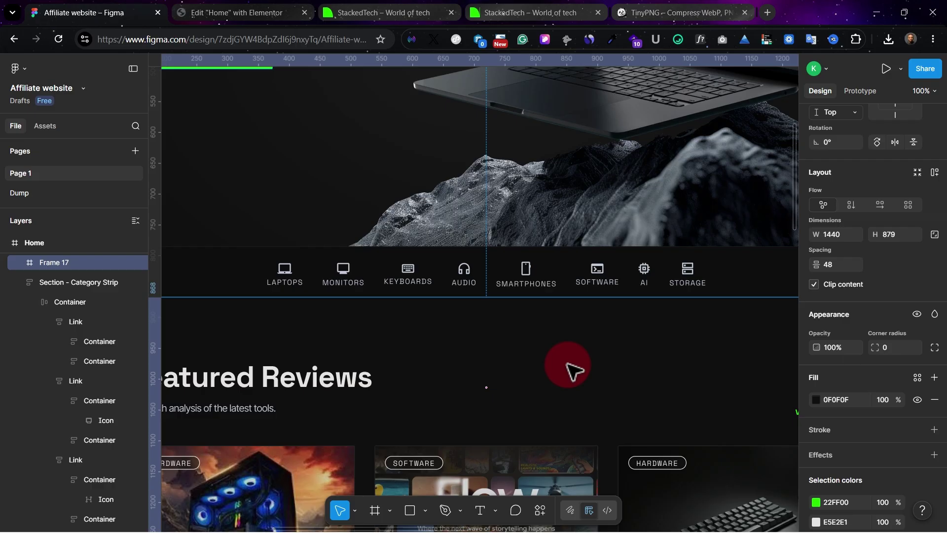
double_click(296, 281)
left_click(211, 6)
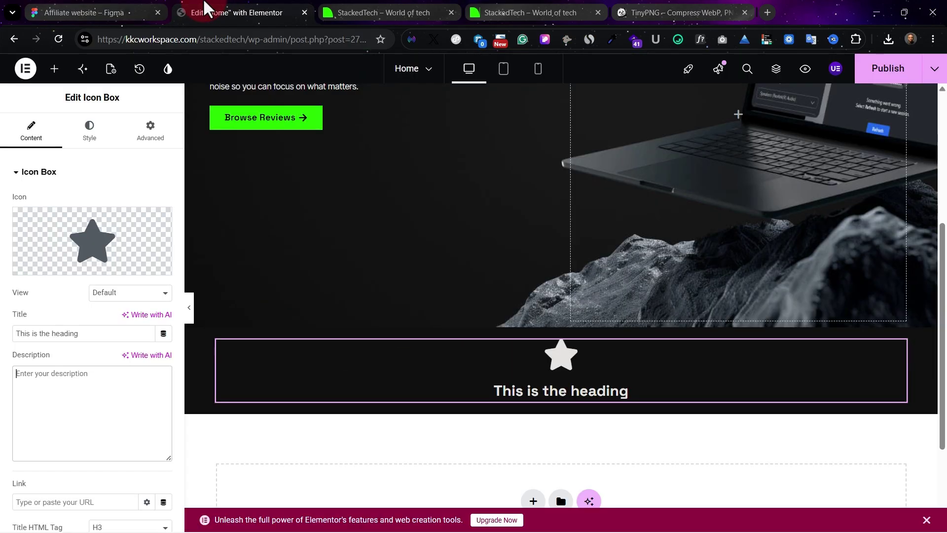
left_click(529, 397)
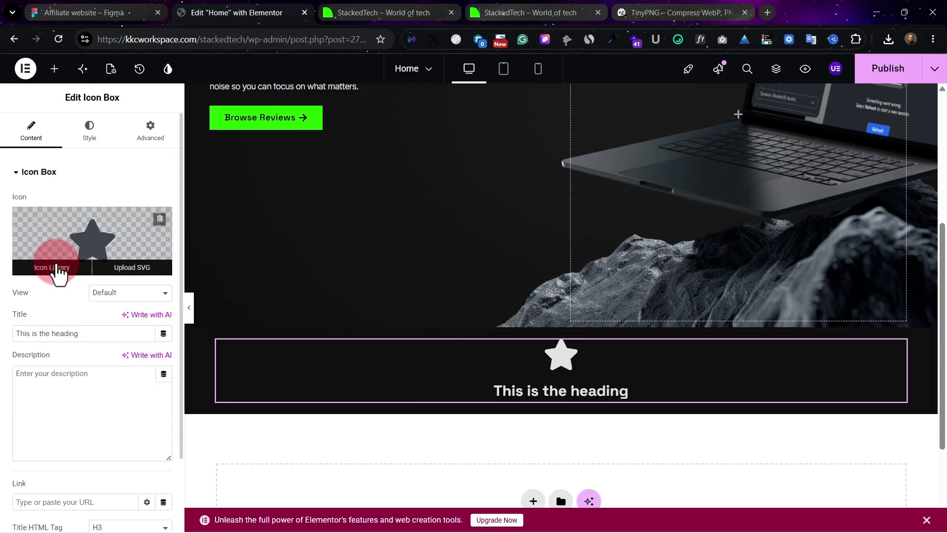
left_click(93, 327)
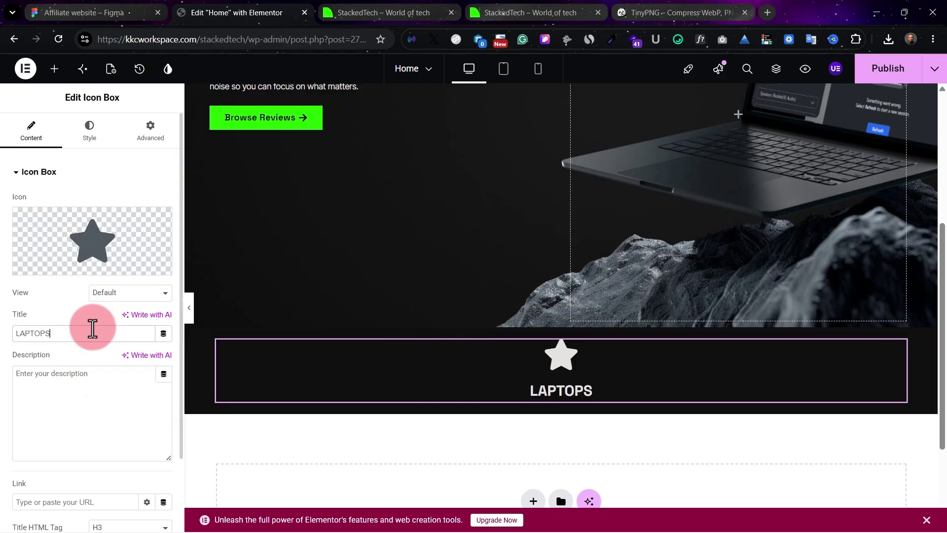
left_click(84, 7)
left_click(236, 9)
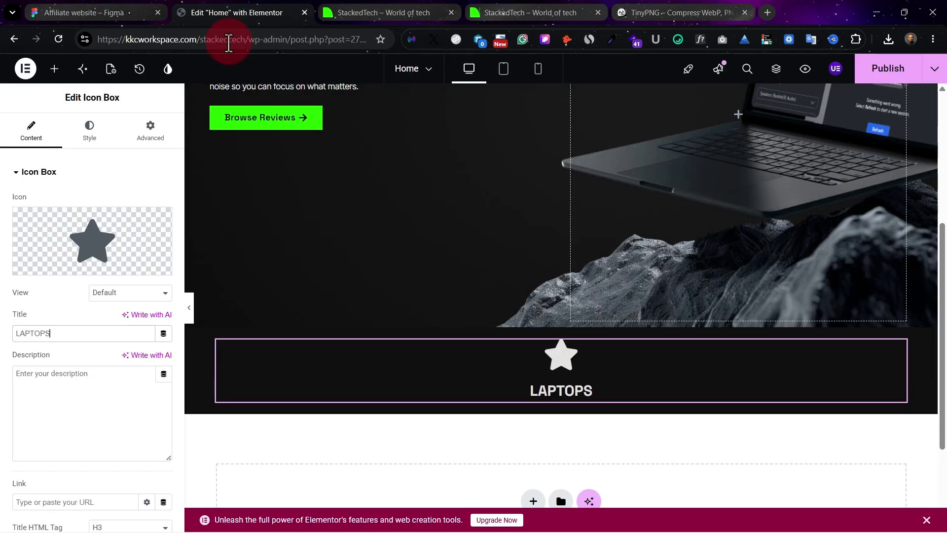
Enable unfiltered file uploads and upload the category icon SVG files from the Affiliate website folder to the media library.
mouse_move(146, 251)
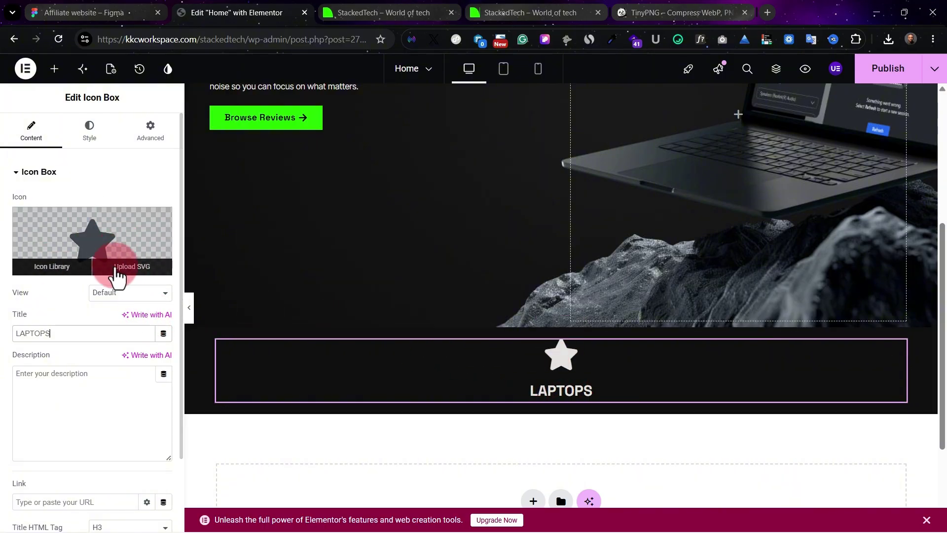
left_click(141, 276)
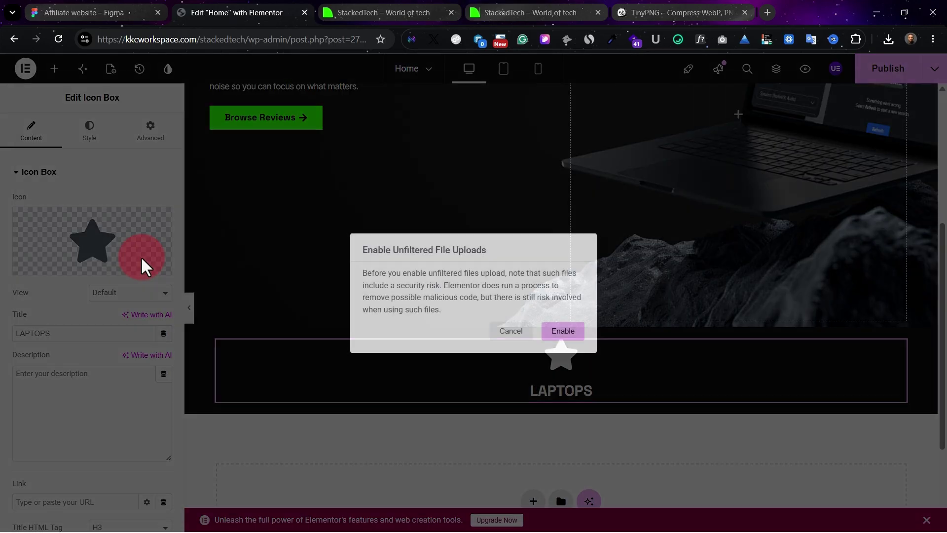
left_click(562, 330)
left_click(473, 288)
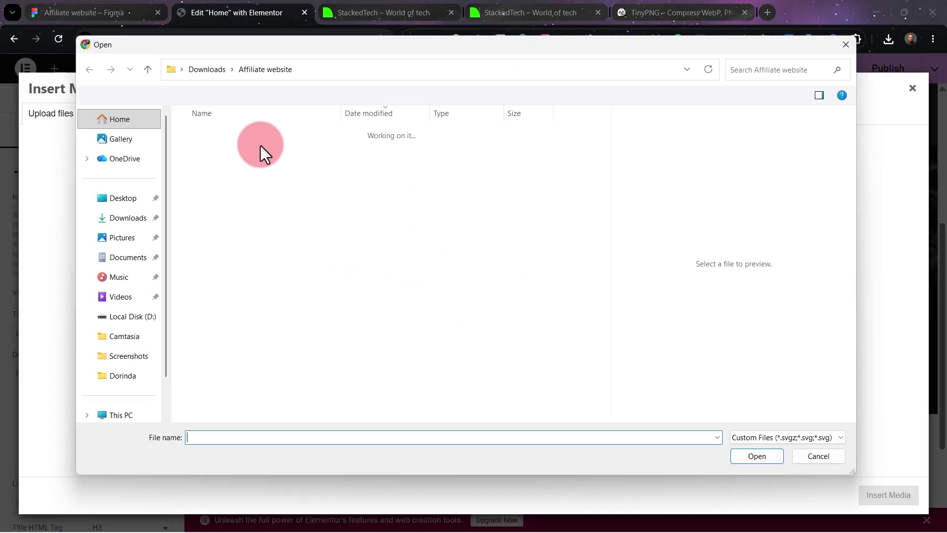
key("Escape")
left_click(321, 241)
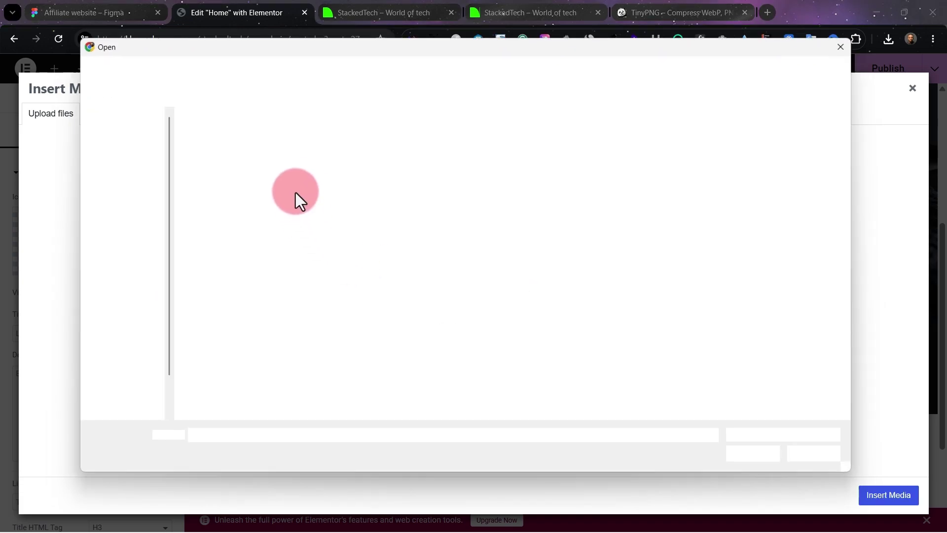
left_click(236, 164)
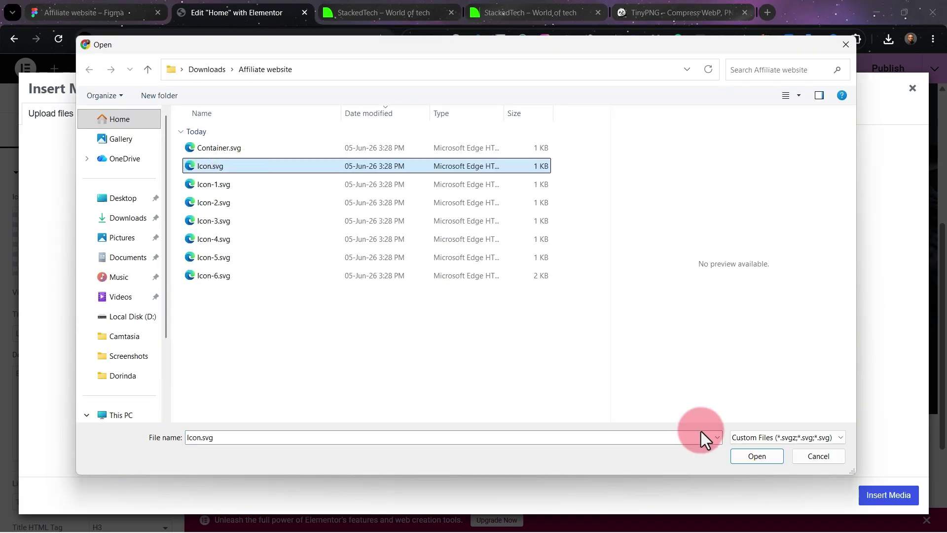
left_click(756, 455)
Insert the laptop SVG titled Container from the media library as the icon box's icon.
left_click(682, 212)
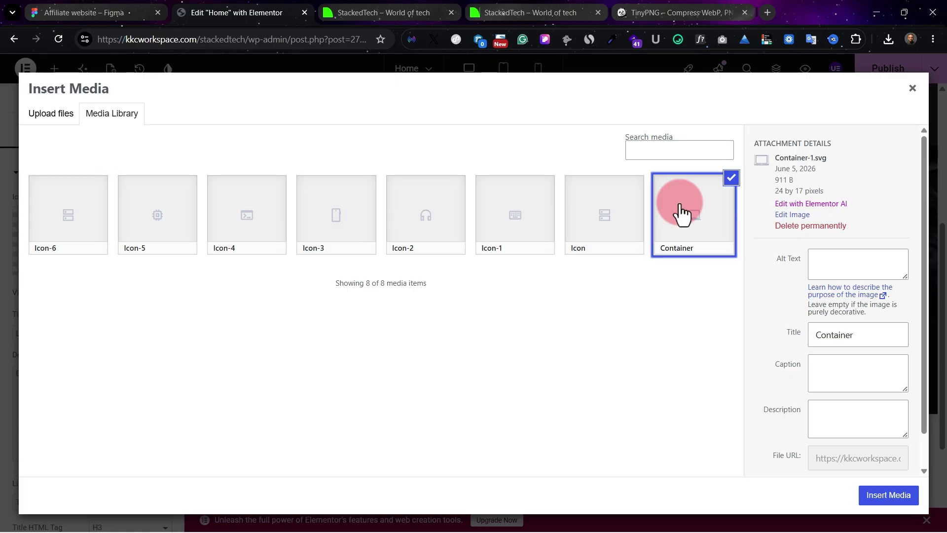
left_click(885, 493)
left_click(654, 410)
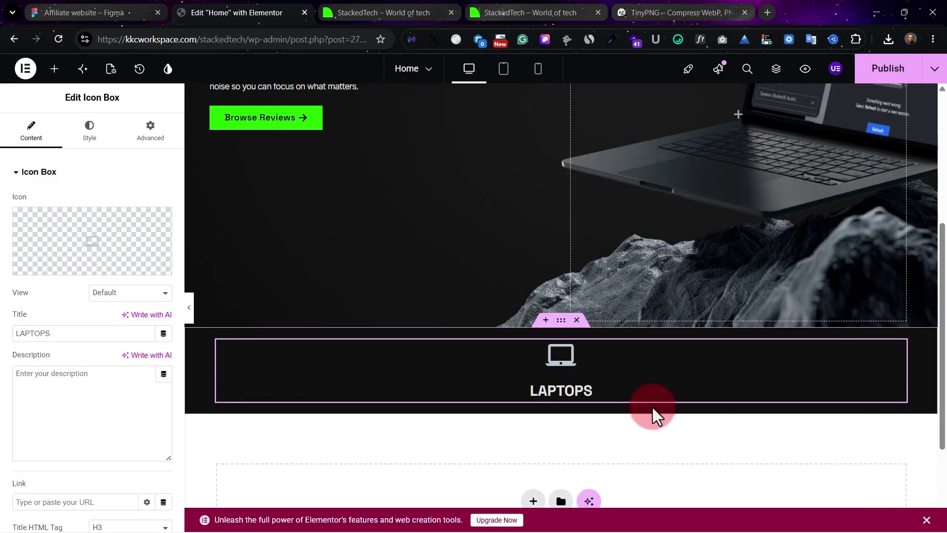
Check the category strip in Figma and try an icon spacing of 10 px on the LAPTOPS icon box in Elementor.
left_click(135, 10)
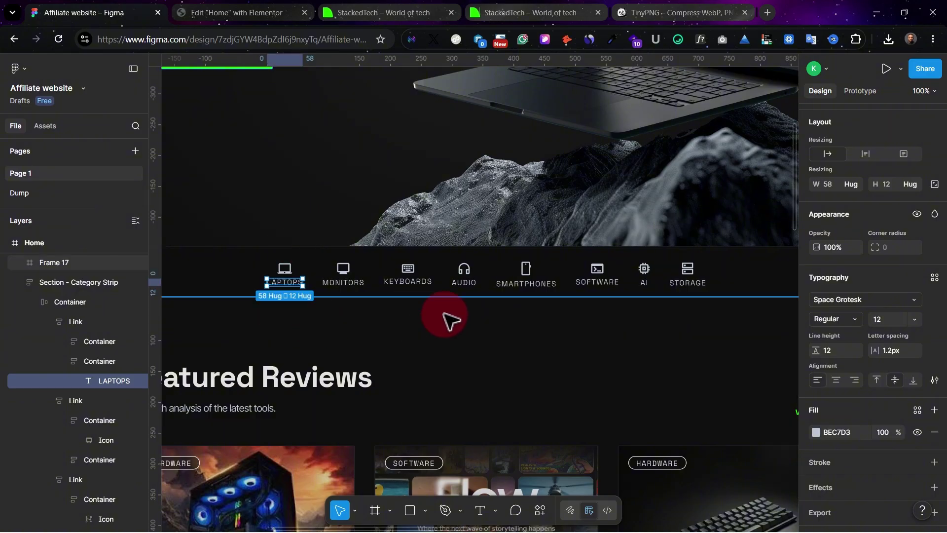
scroll(555, 186, "up", 3)
left_click(185, 7)
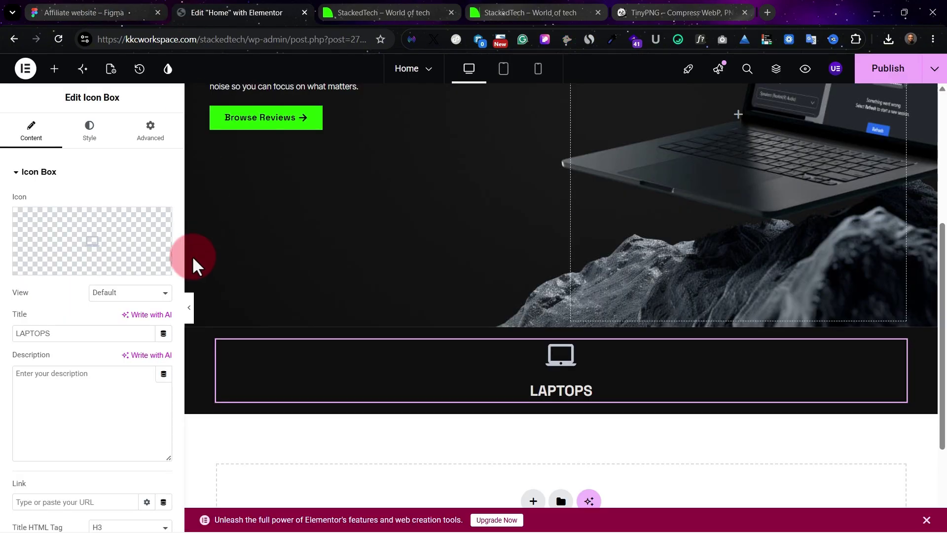
left_click(96, 139)
left_click(136, 217)
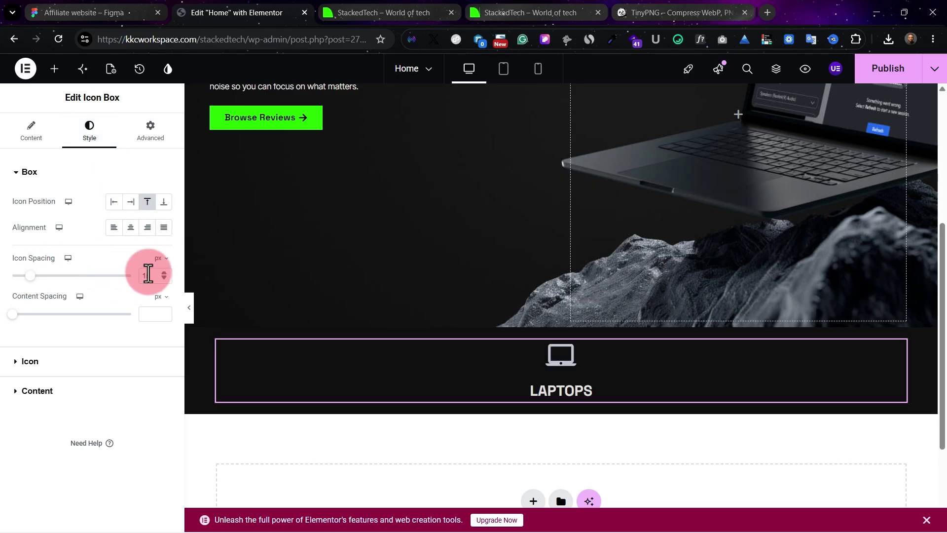
type("10")
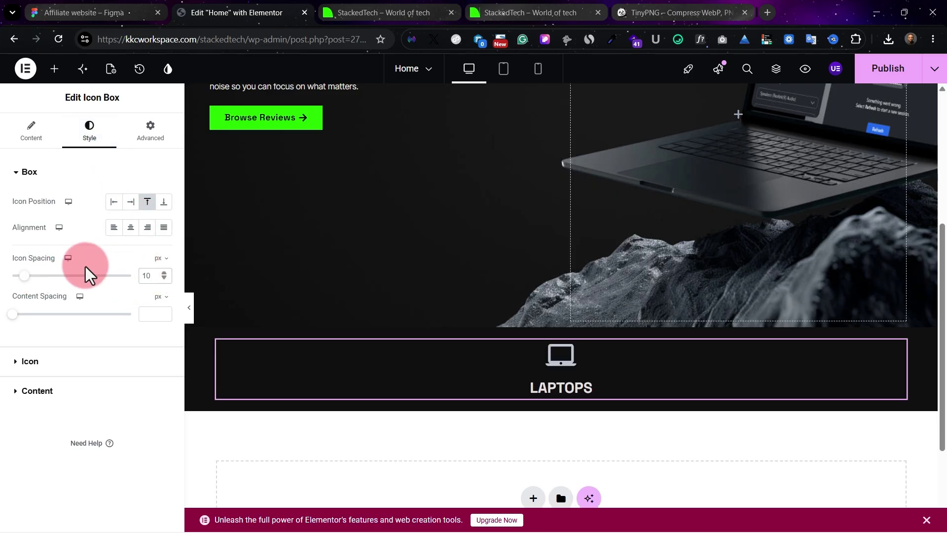
Set the LAPTOPS icon box's icon size to 24 px.
left_click(93, 362)
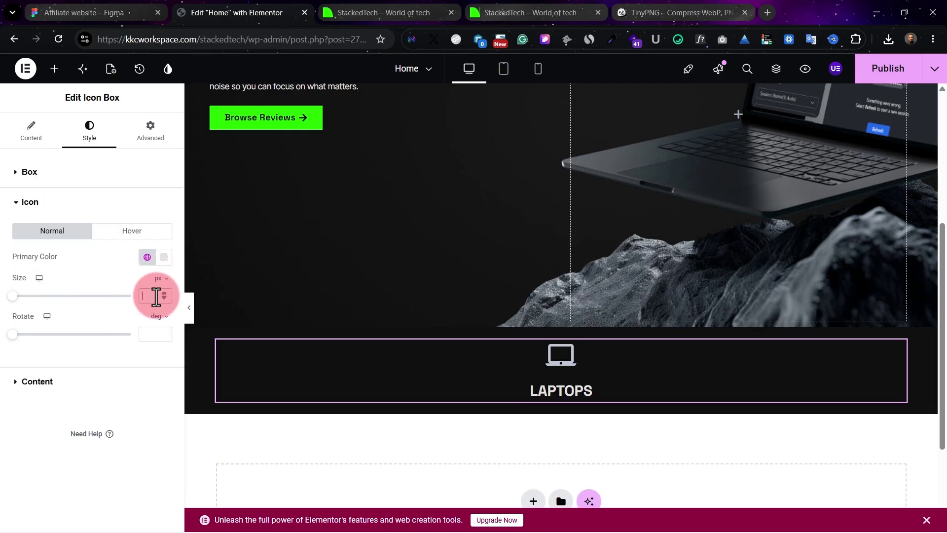
type("10")
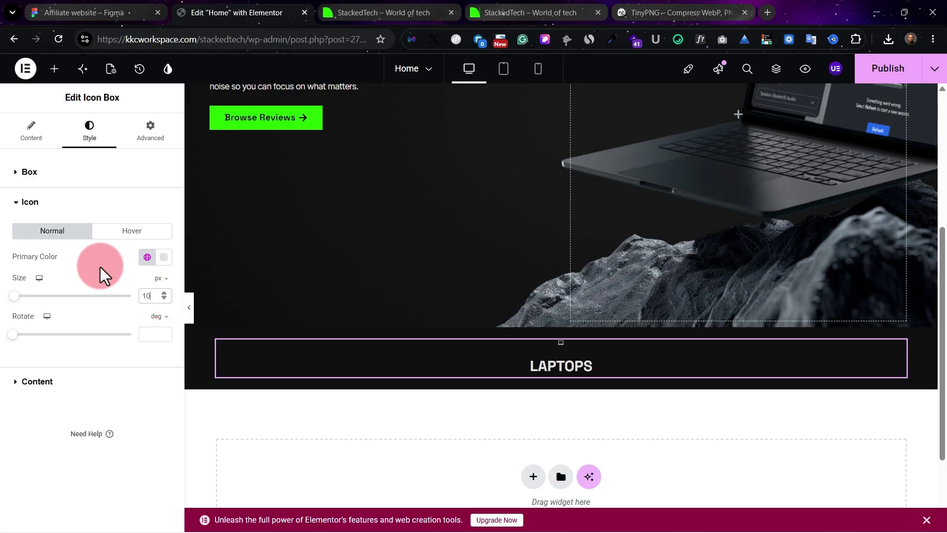
left_click_drag(14, 298, 20, 300)
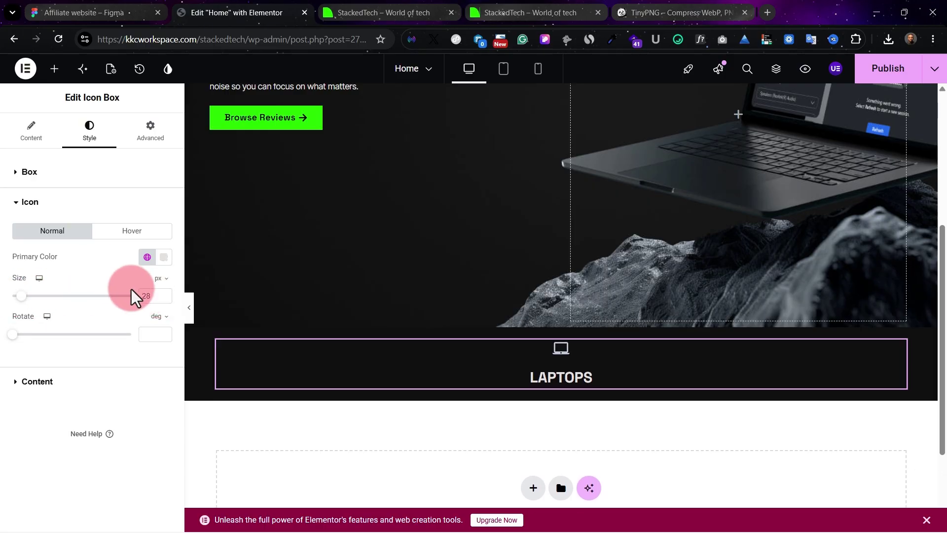
Set the icon box title's typography size to 14 px.
left_click(31, 204)
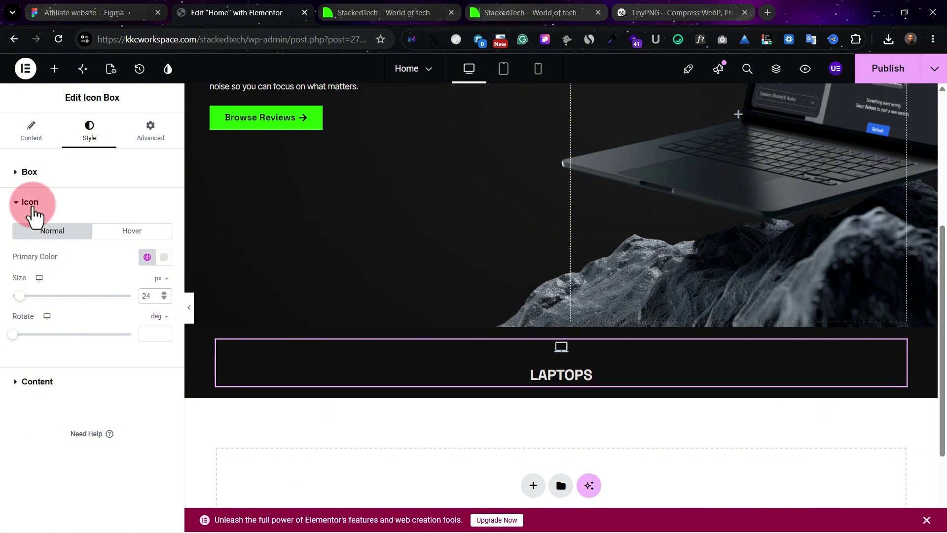
left_click(31, 228)
left_click(32, 204)
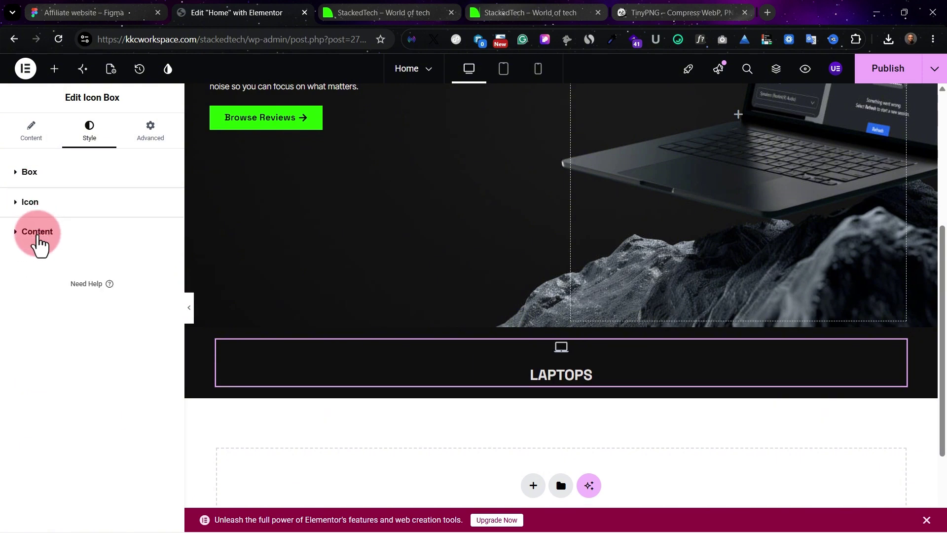
left_click(36, 232)
left_click(163, 287)
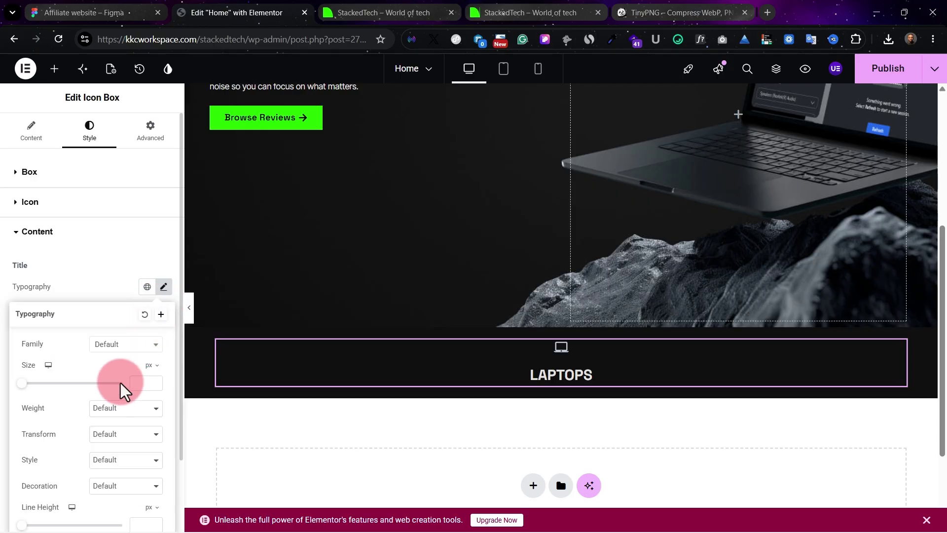
type("14")
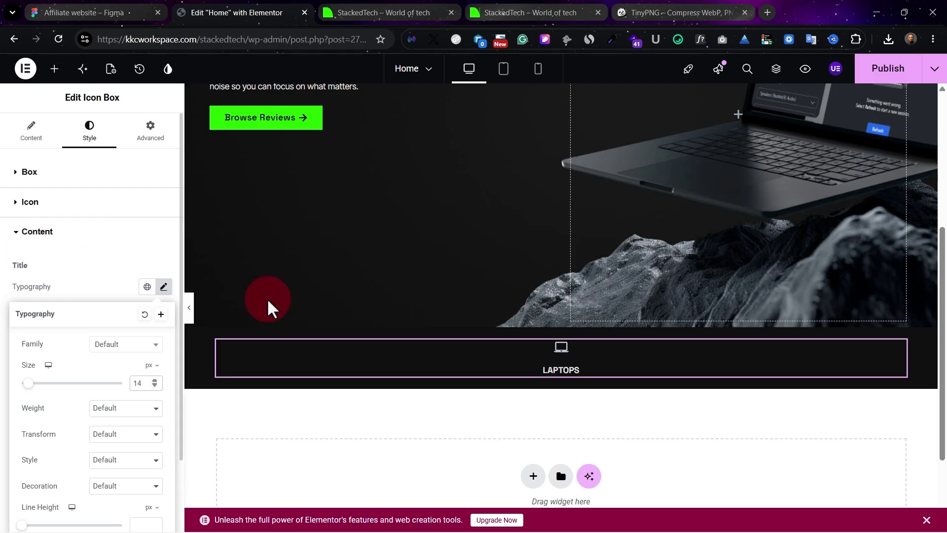
Review the icon box's position and spacing settings and the icon's primary color.
left_click(62, 173)
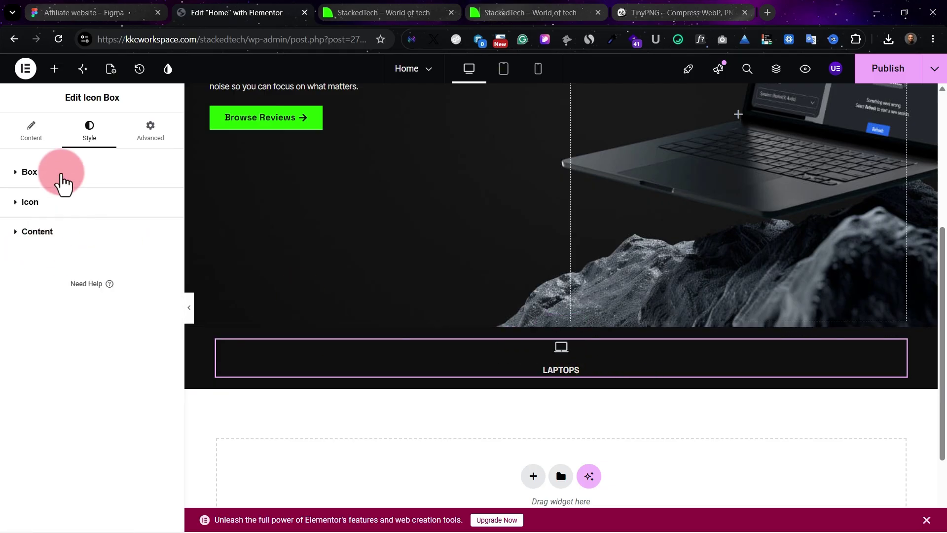
left_click(61, 174)
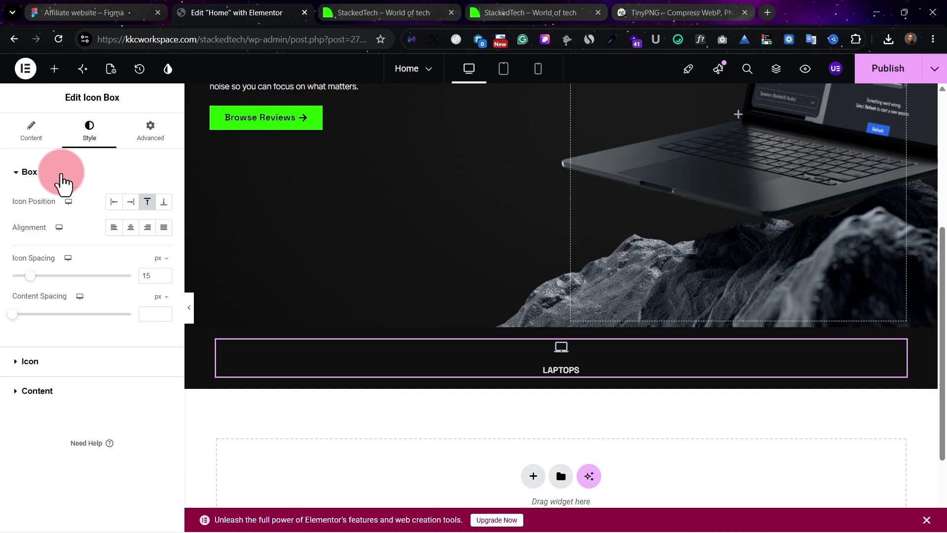
left_click(61, 177)
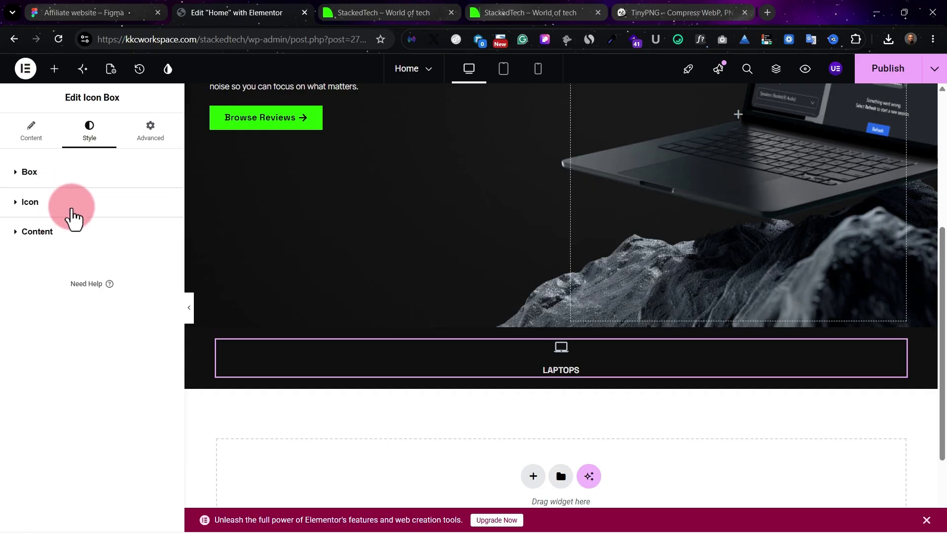
left_click(73, 212)
left_click(147, 257)
left_click(143, 253)
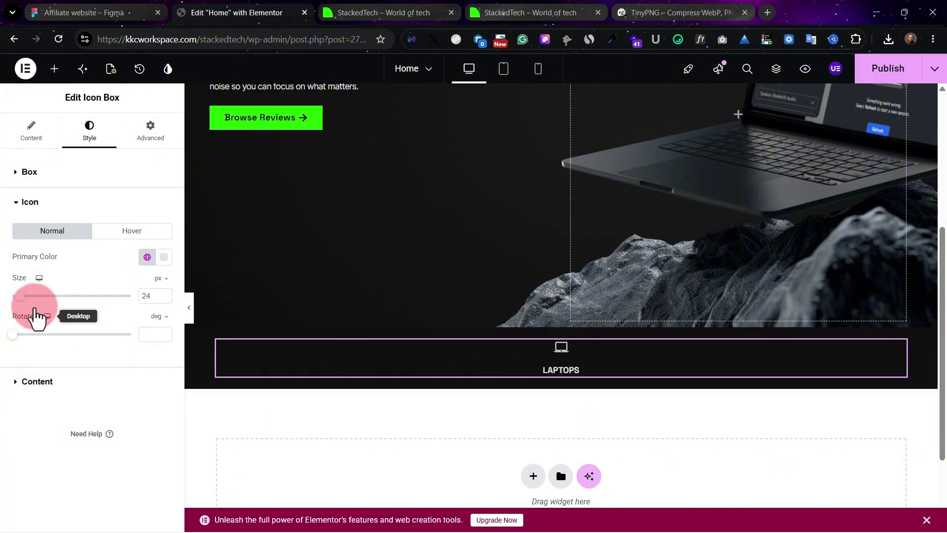
left_click(47, 214)
Set the icon box's title and description colors to the global color Subtle Background.
left_click(42, 232)
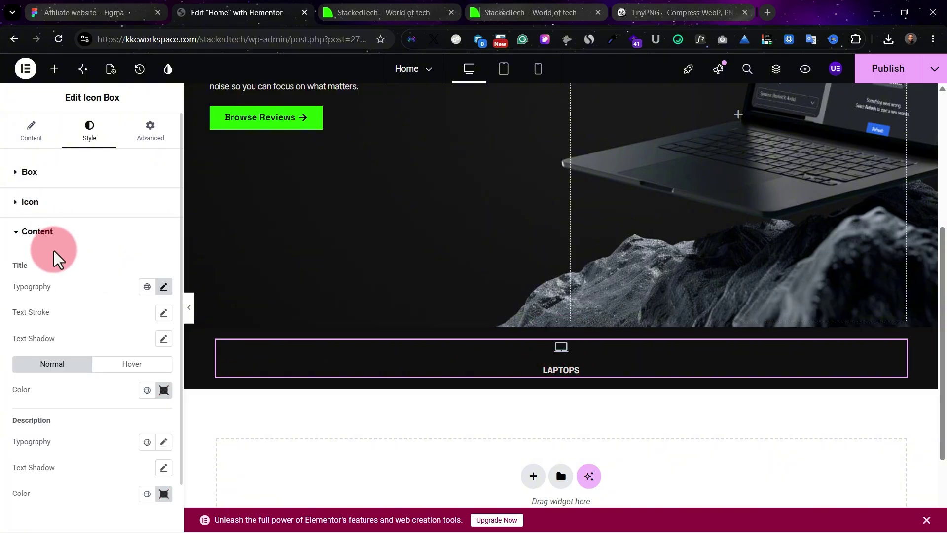
left_click(147, 390)
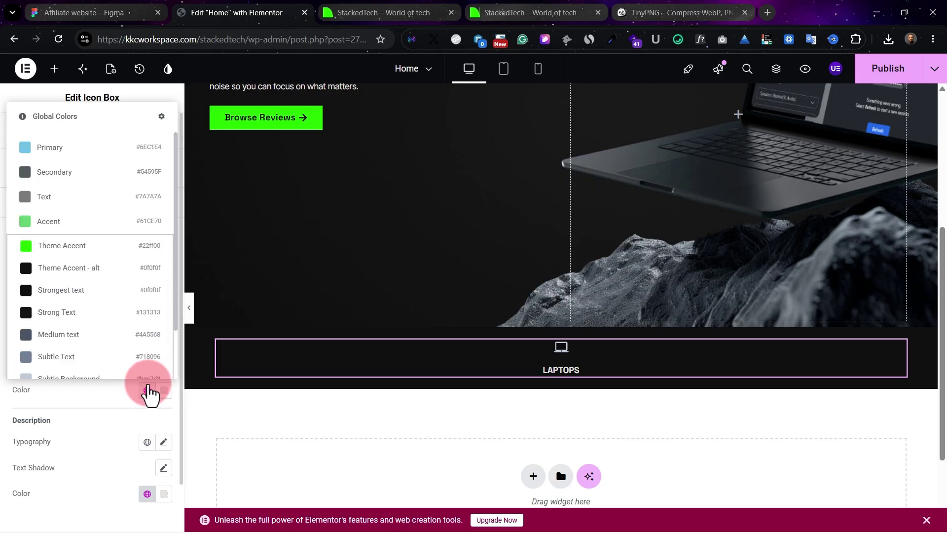
scroll(99, 341, "down", 2)
left_click(80, 326)
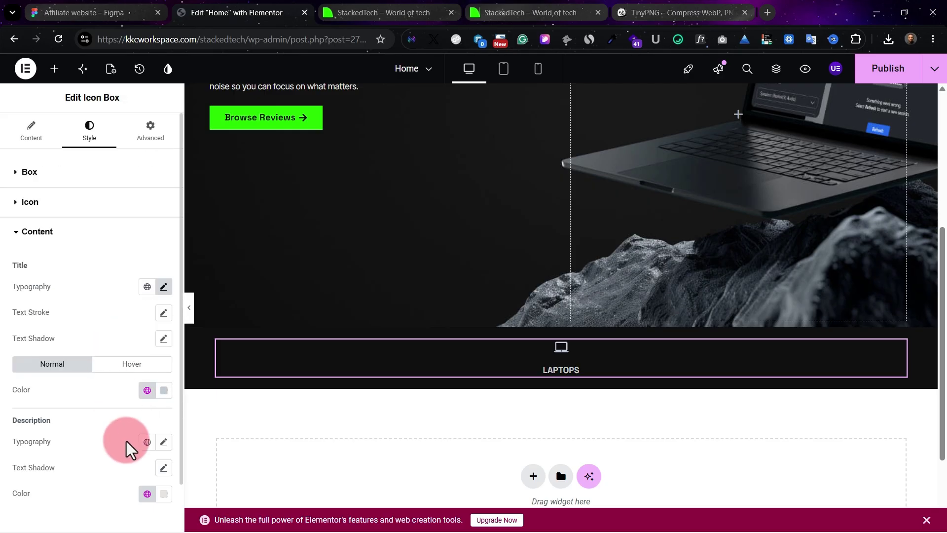
left_click(147, 494)
scroll(98, 385, "down", 3)
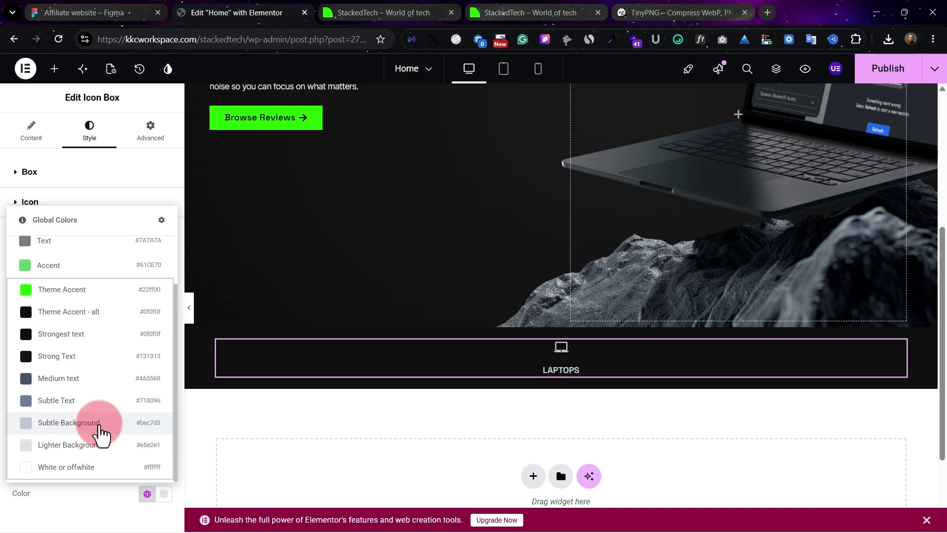
left_click(97, 424)
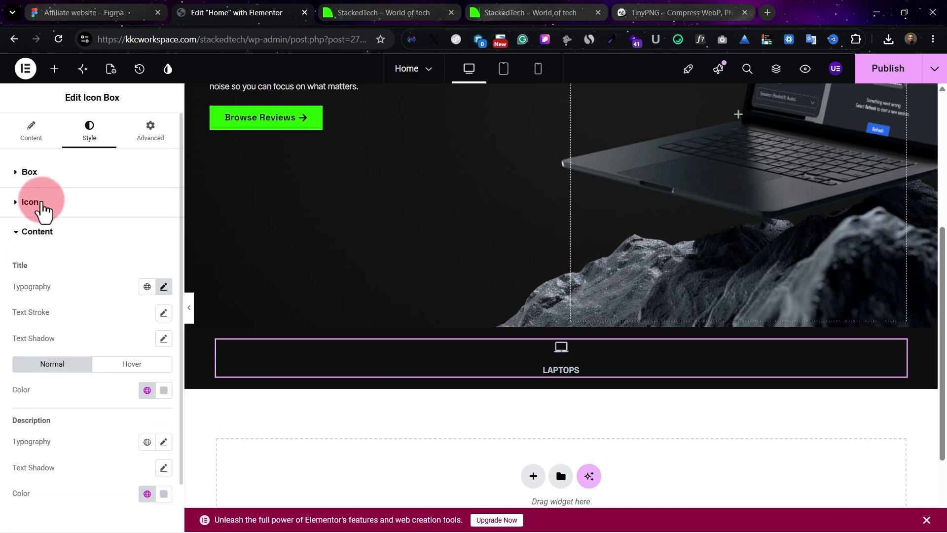
Reduce the icon box's icon spacing to 0 px.
left_click(48, 175)
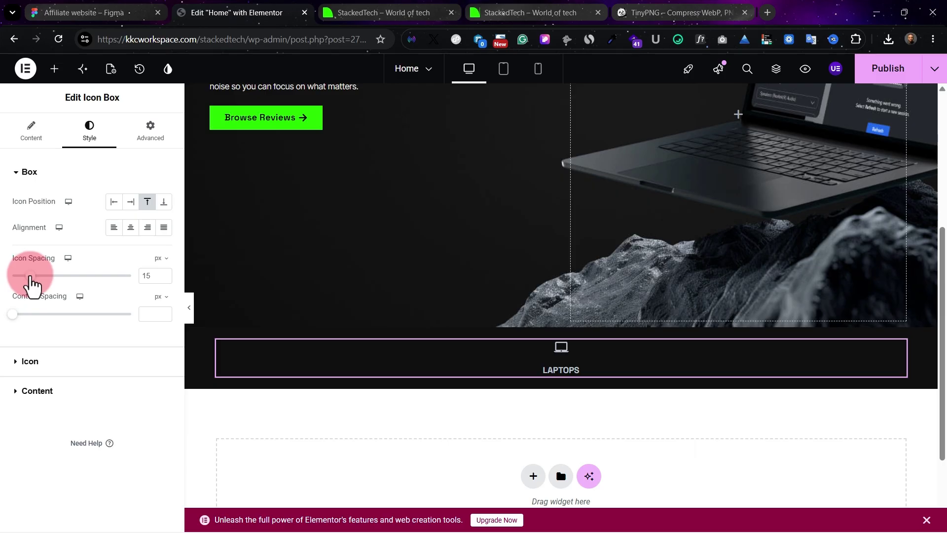
left_click_drag(20, 273, 10, 274)
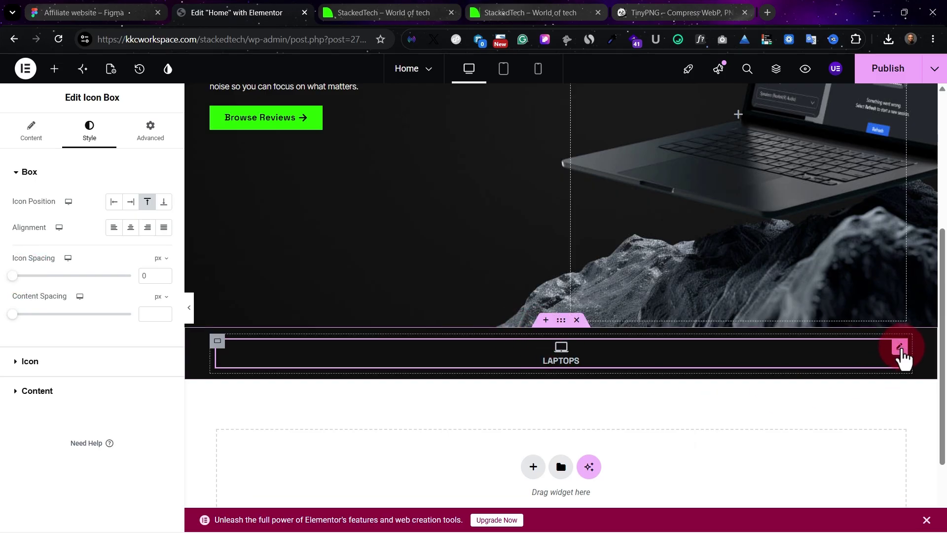
Set the LAPTOPS icon box's link to #.
right_click(900, 352)
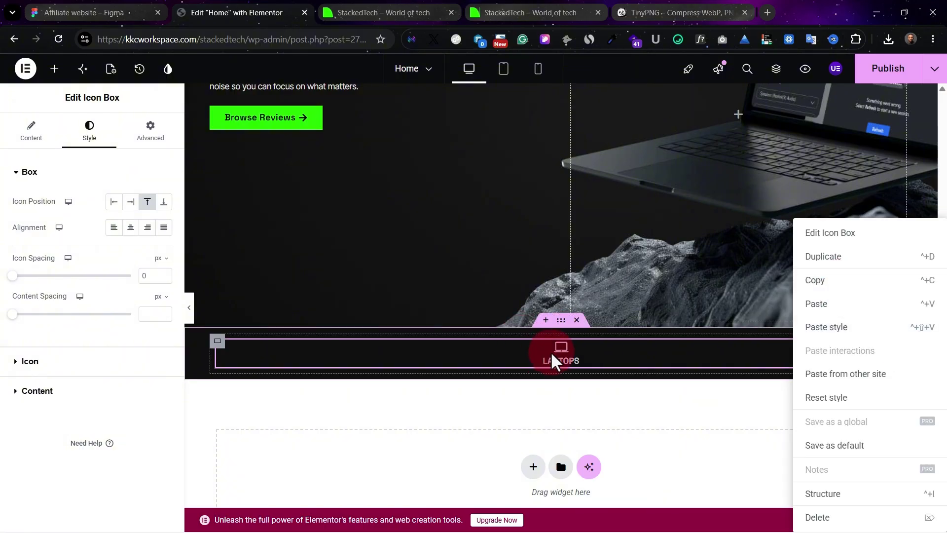
left_click(581, 367)
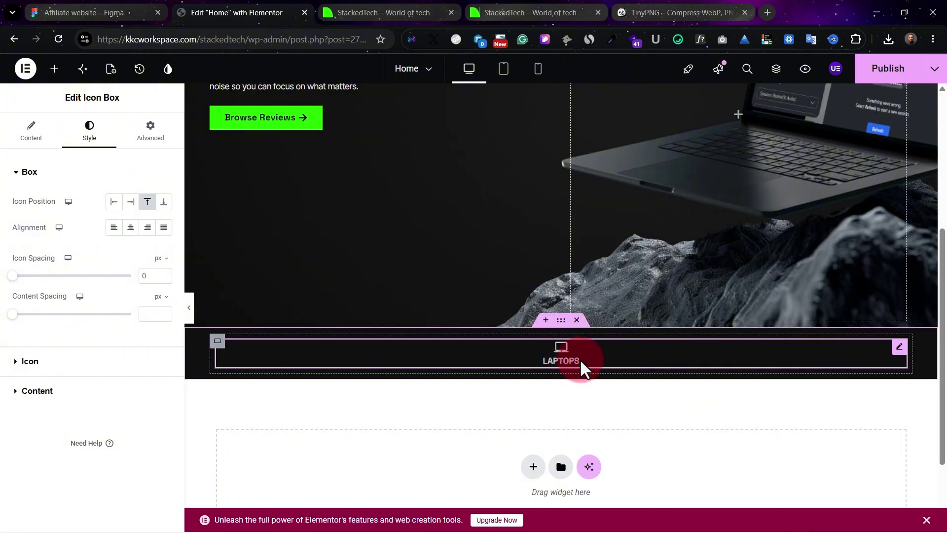
left_click(49, 147)
left_click(96, 370)
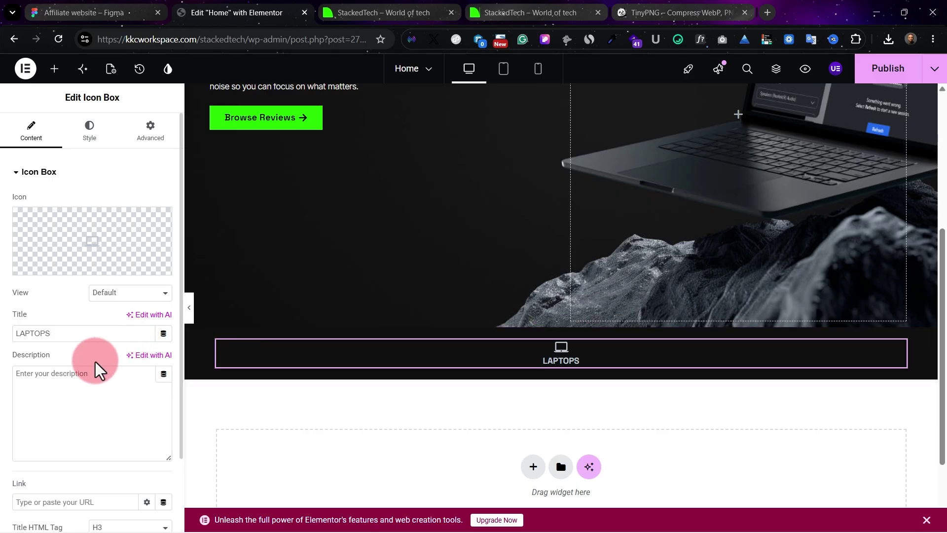
scroll(93, 389, "down", 2)
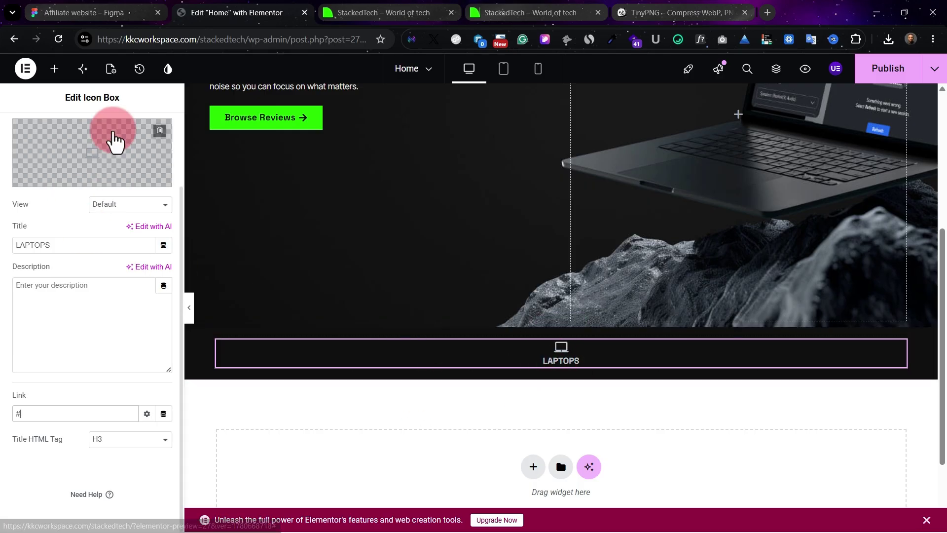
Set the LAPTOPS icon box title's hover color to the global color Theme Accent.
scroll(144, 258, "up", 2)
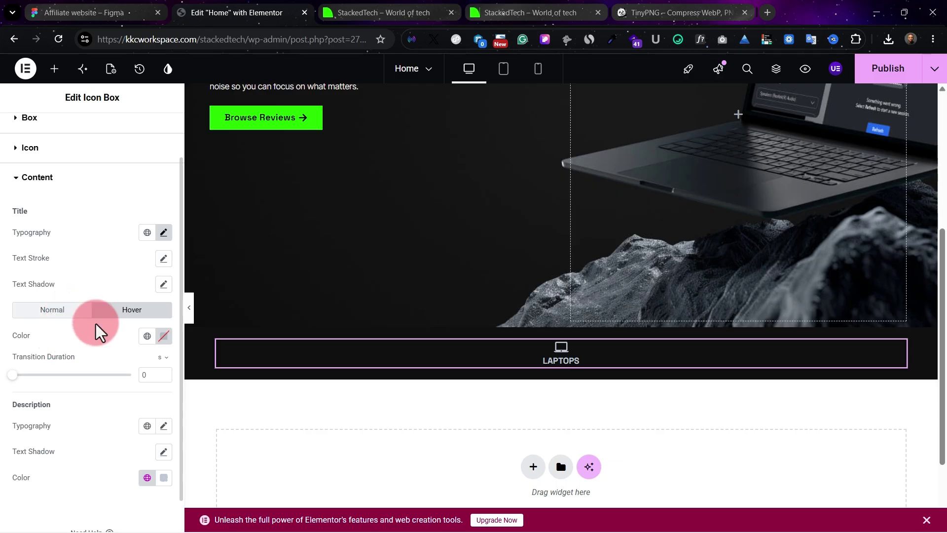
left_click(147, 335)
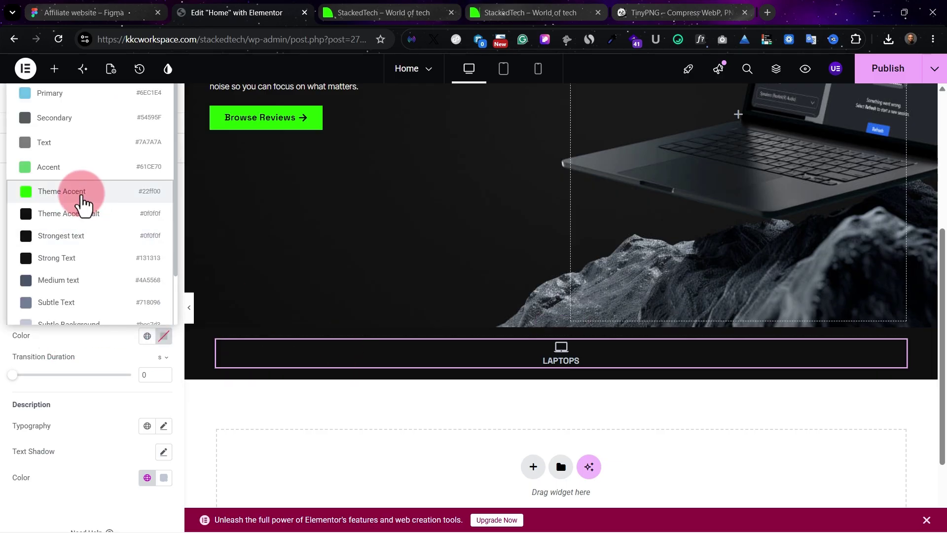
left_click(82, 195)
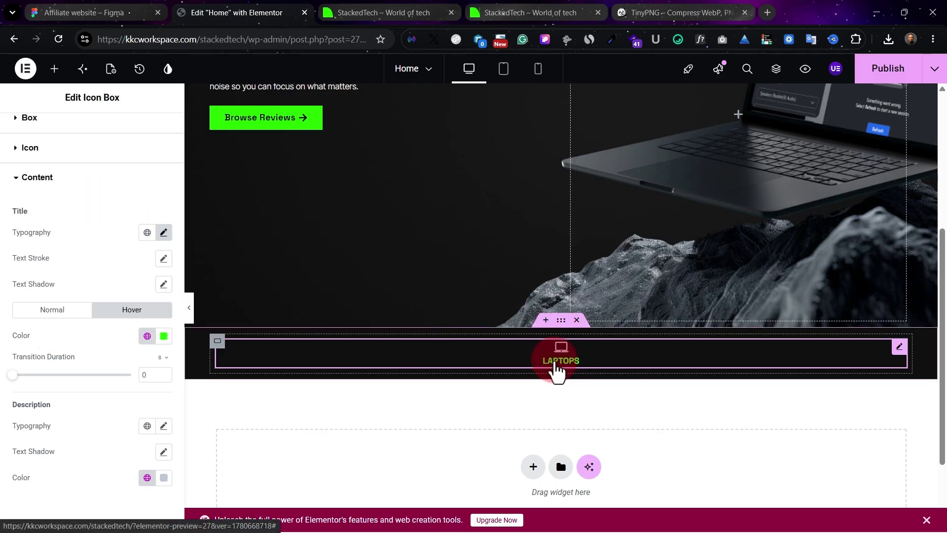
left_click(55, 310)
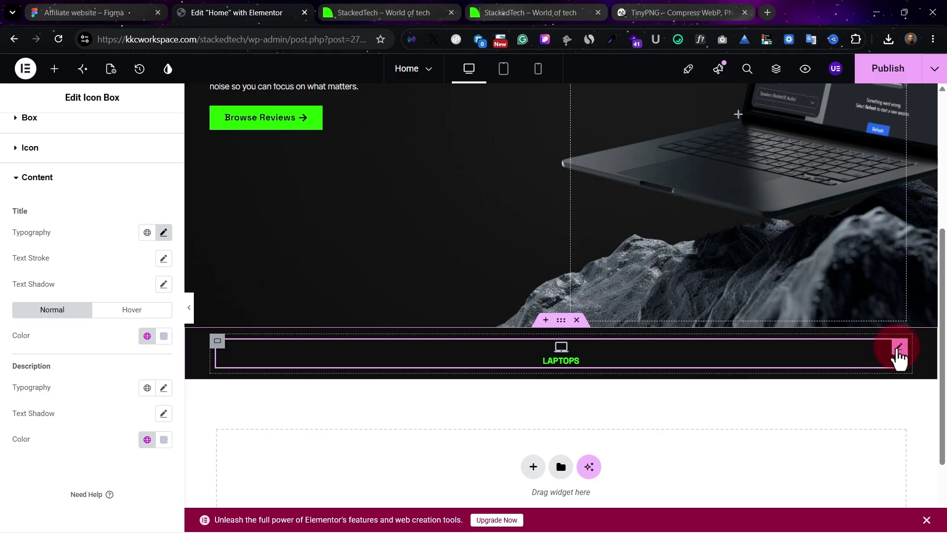
Duplicate the LAPTOPS icon box three times and lay out the container's items in a horizontal row justified to the center.
right_click(897, 355)
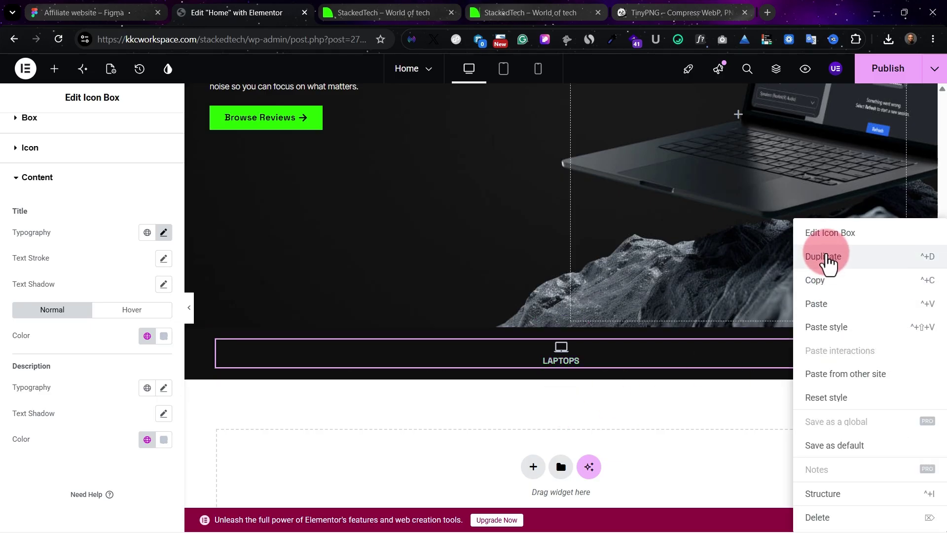
left_click(828, 266)
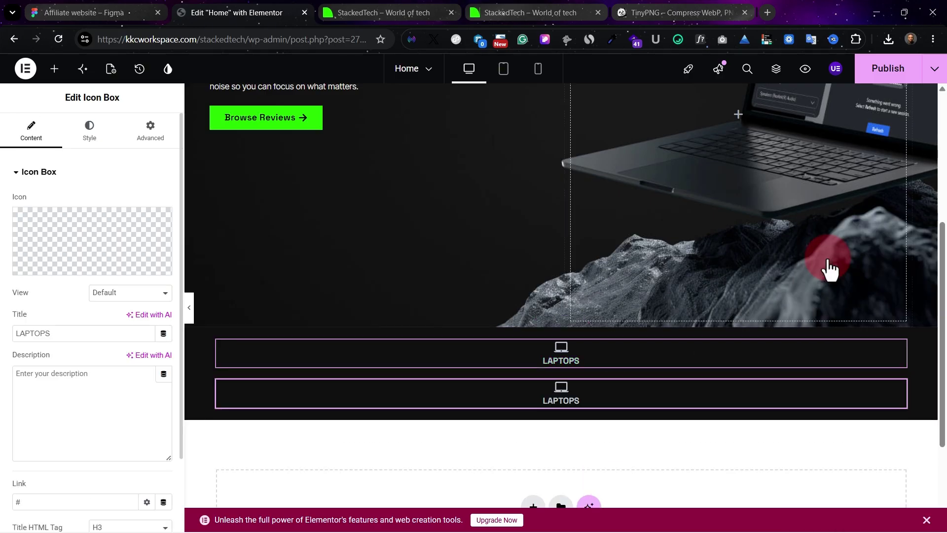
right_click(903, 386)
left_click(838, 258)
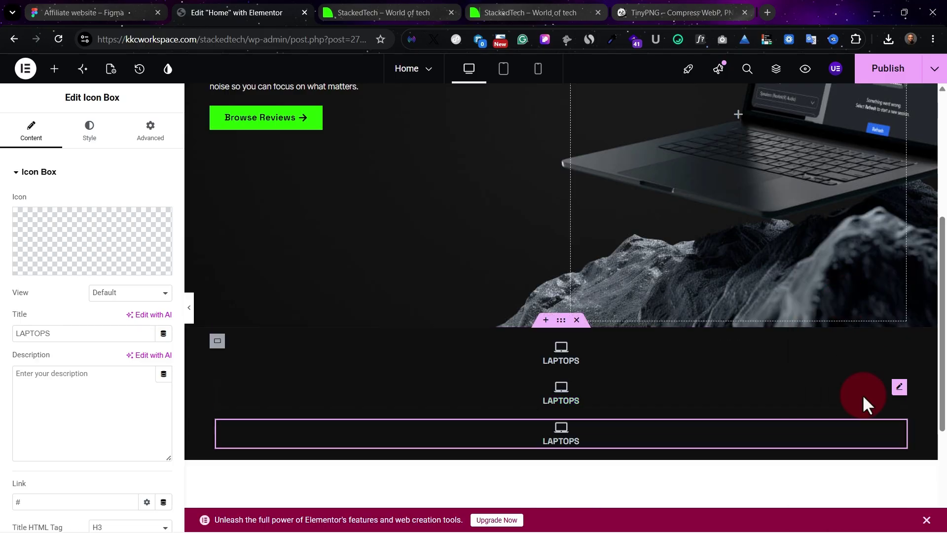
key("ctrl+d")
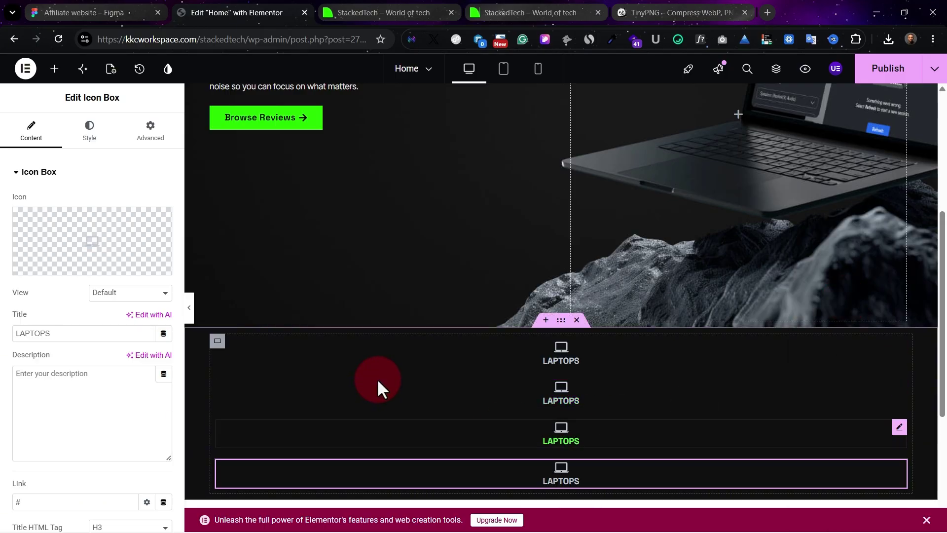
left_click(217, 340)
left_click(113, 382)
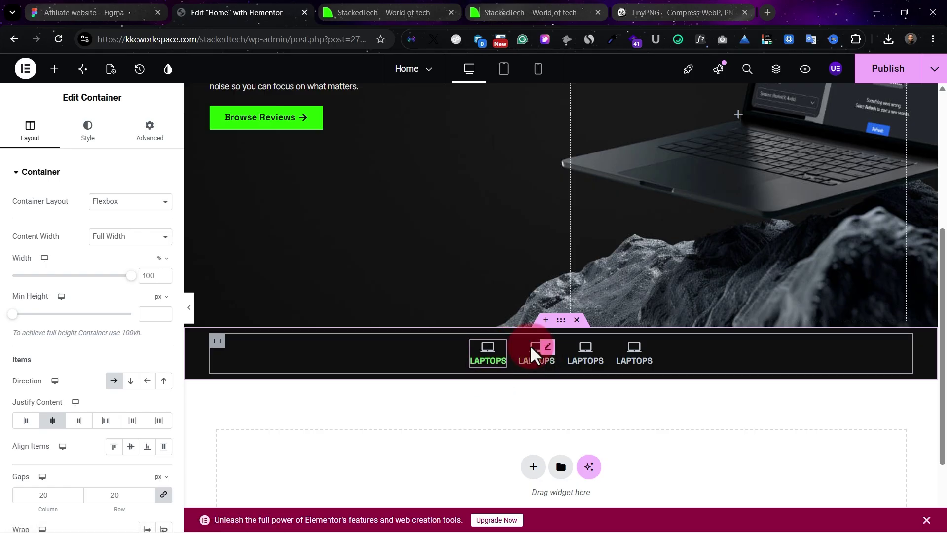
Replace the second icon box's icon with the monitor SVG and title it MONITORS, matching the Figma category strip.
left_click(551, 361)
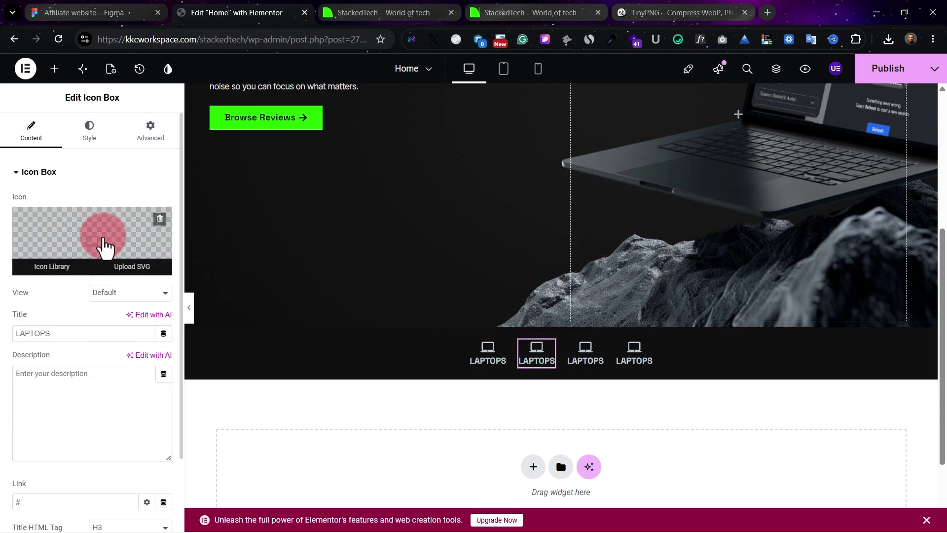
left_click(102, 248)
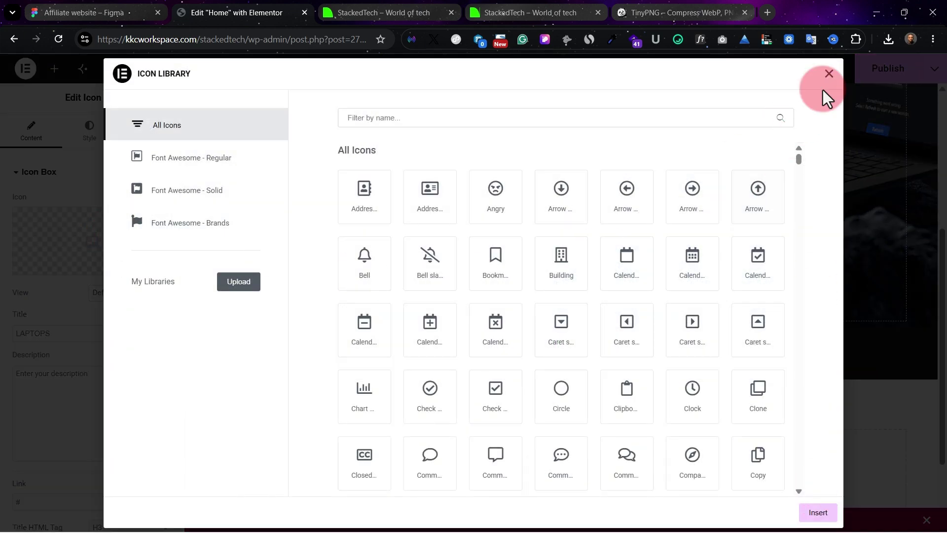
left_click(828, 74)
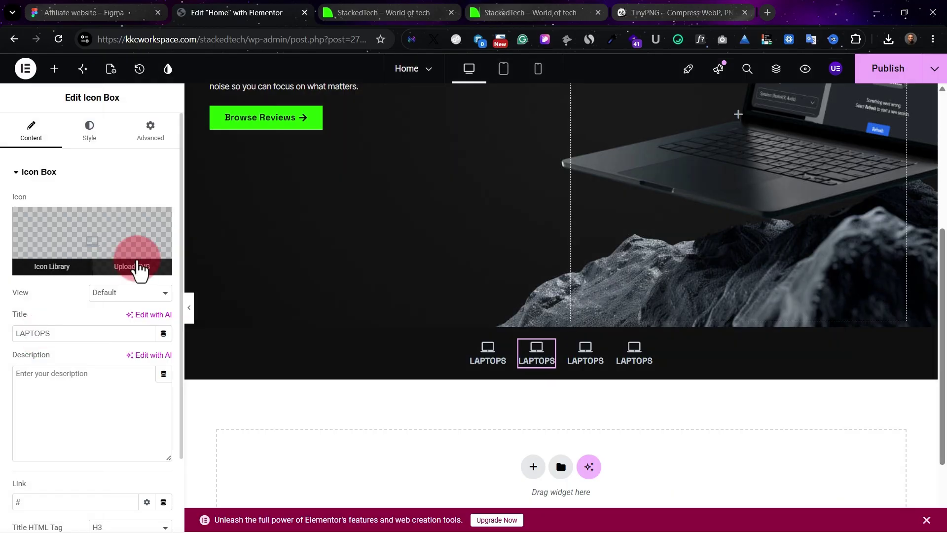
left_click(74, 13)
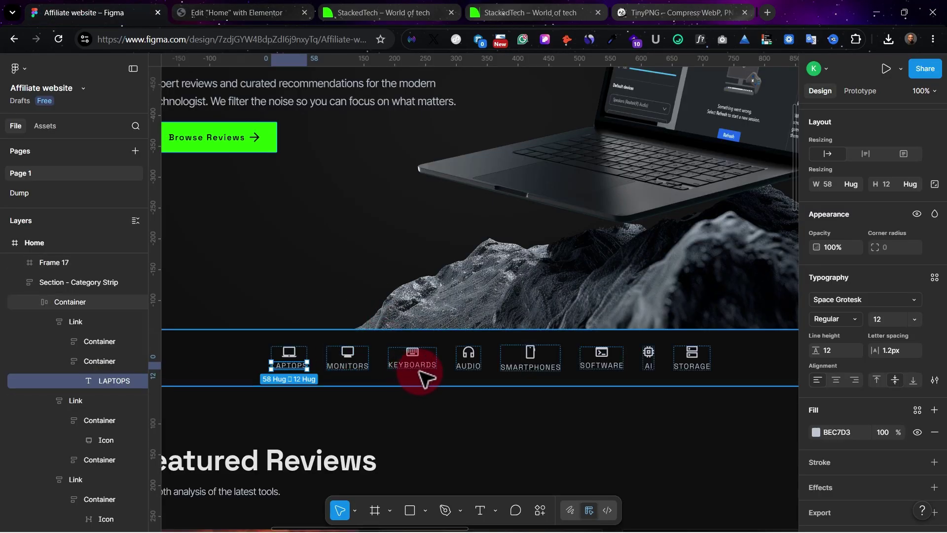
left_click(219, 11)
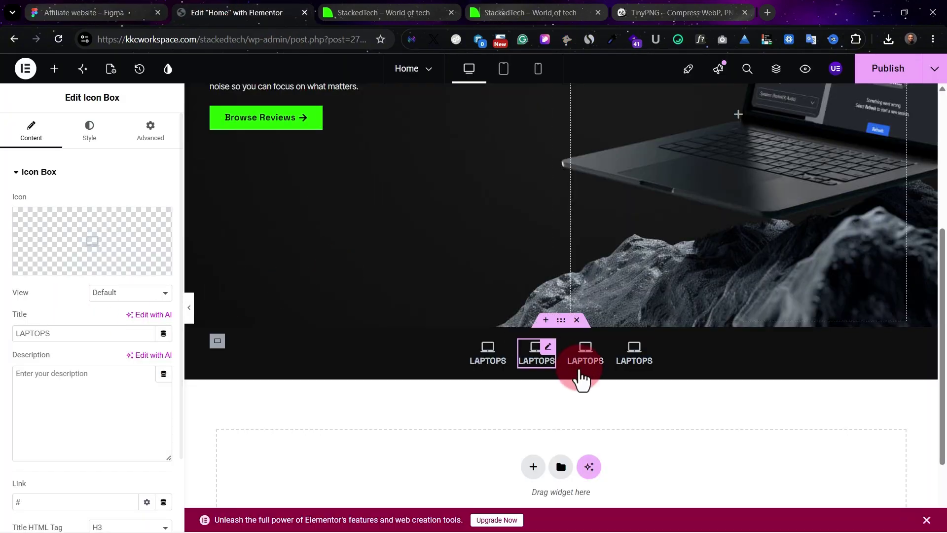
left_click(124, 251)
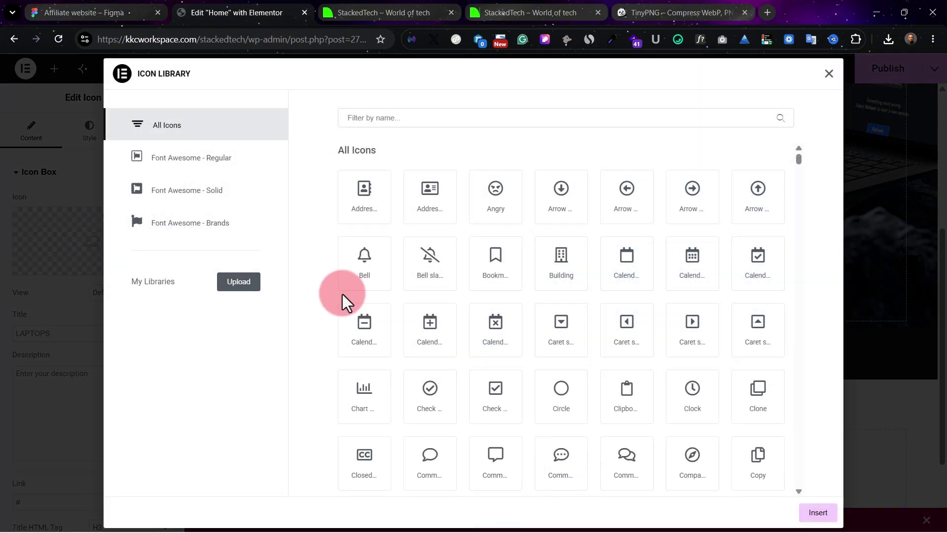
left_click(828, 73)
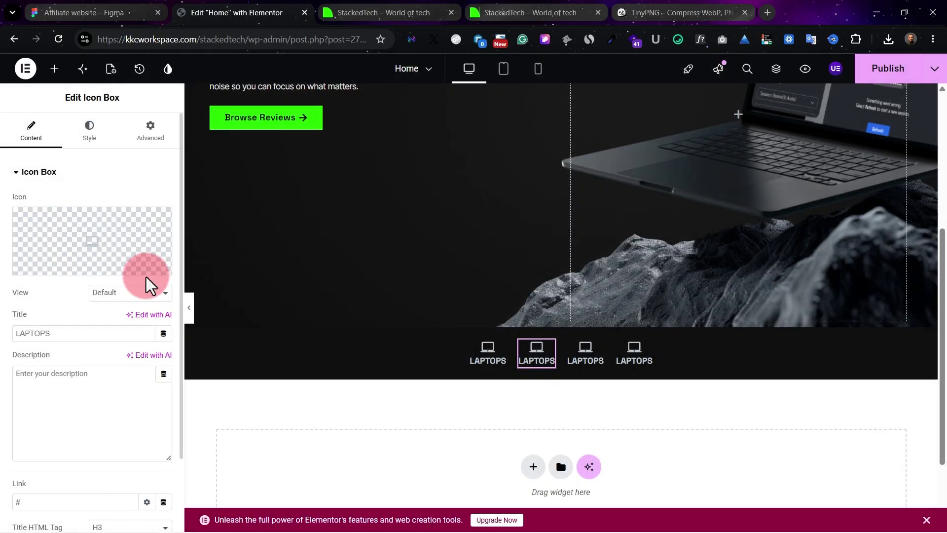
left_click(143, 268)
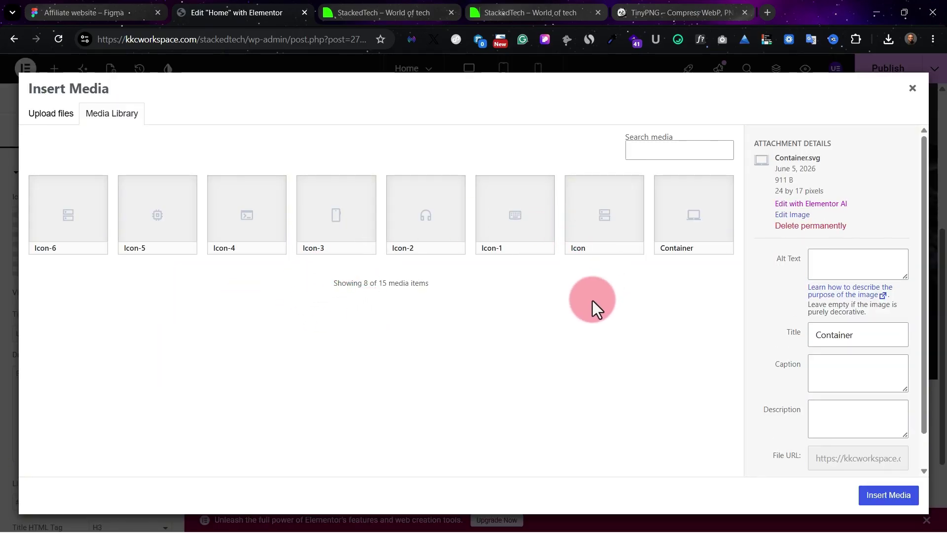
left_click(886, 495)
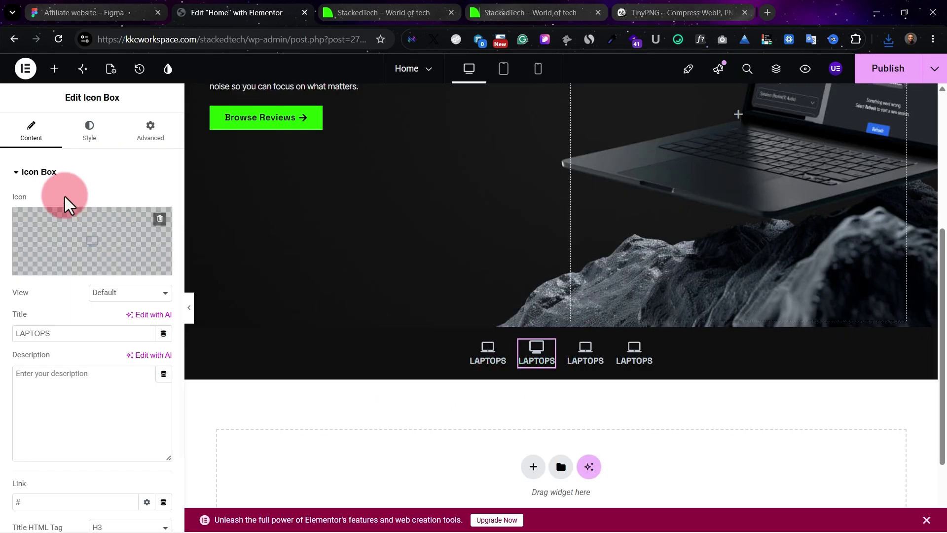
left_click(74, 10)
key("ctrl+Tab")
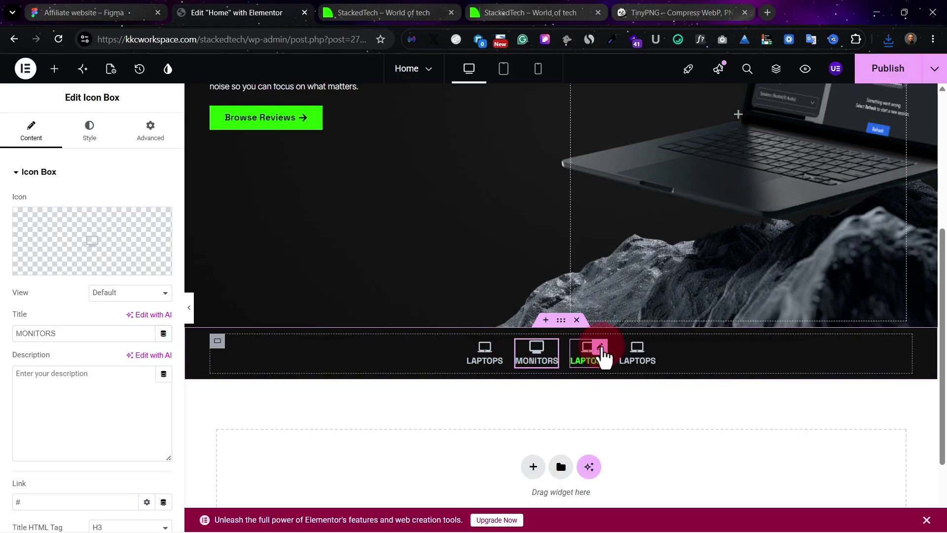
Complete the category strip with KEYBOARDS, AUDIO, SMARTPHONES, SOFTWARE, AI and STORAGE icon boxes, each with its matching SVG icon.
left_click(603, 355)
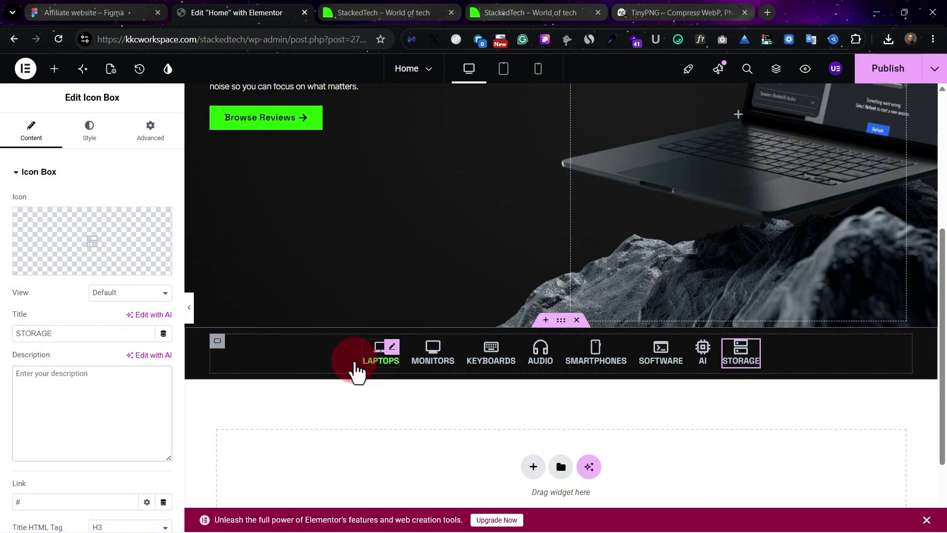
left_click(396, 355)
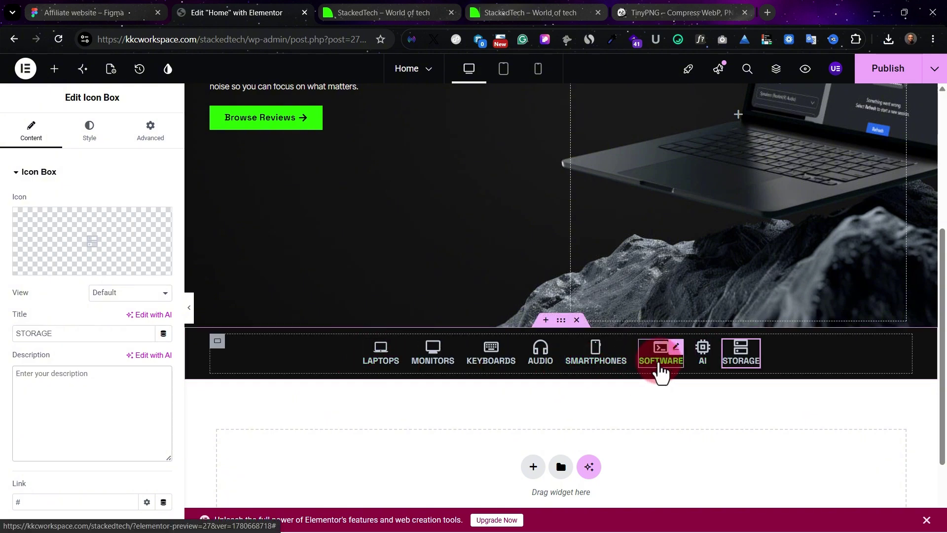
Set the LAPTOPS icon box title's typography weight to 400 (Normal).
left_click(390, 356)
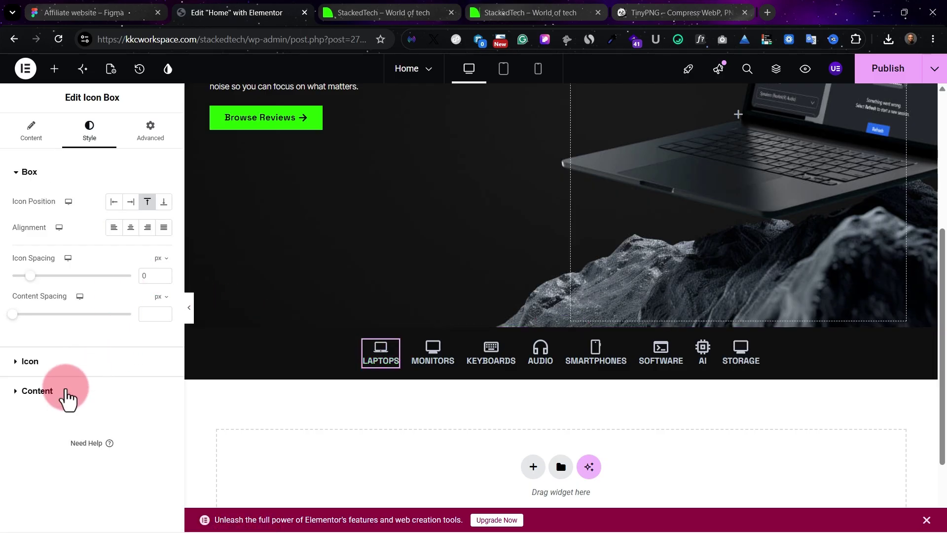
left_click(67, 394)
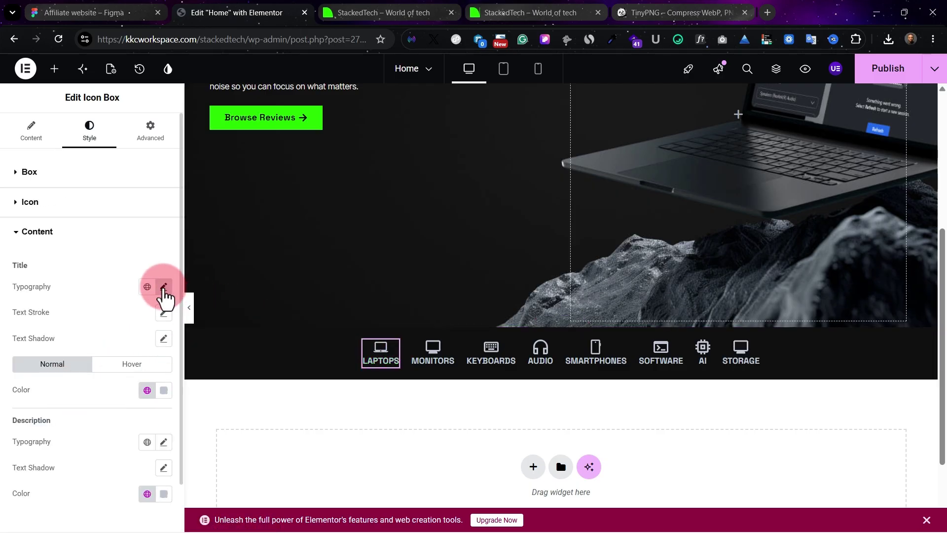
left_click(163, 287)
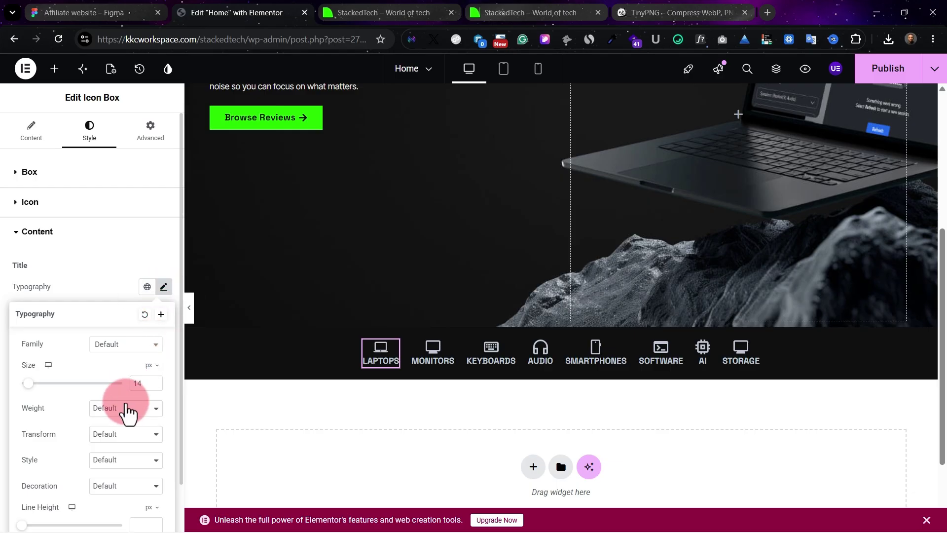
left_click(125, 415)
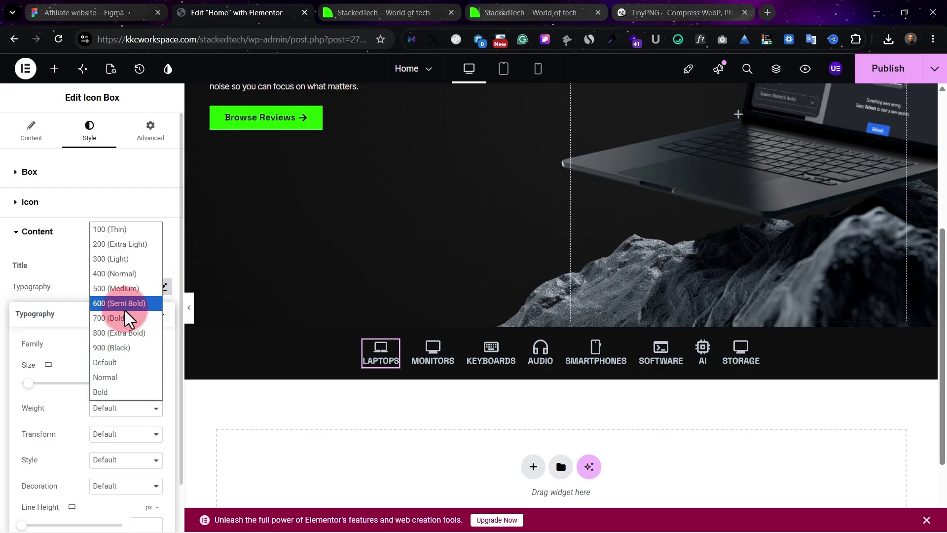
left_click(132, 275)
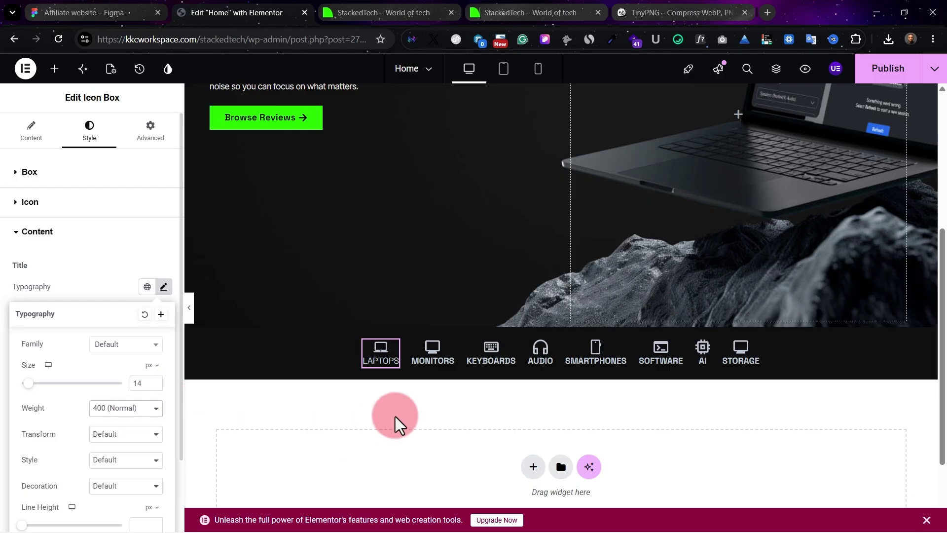
Copy the LAPTOPS icon box and paste its style onto the other seven icon boxes, MONITORS through STORAGE.
right_click(393, 353)
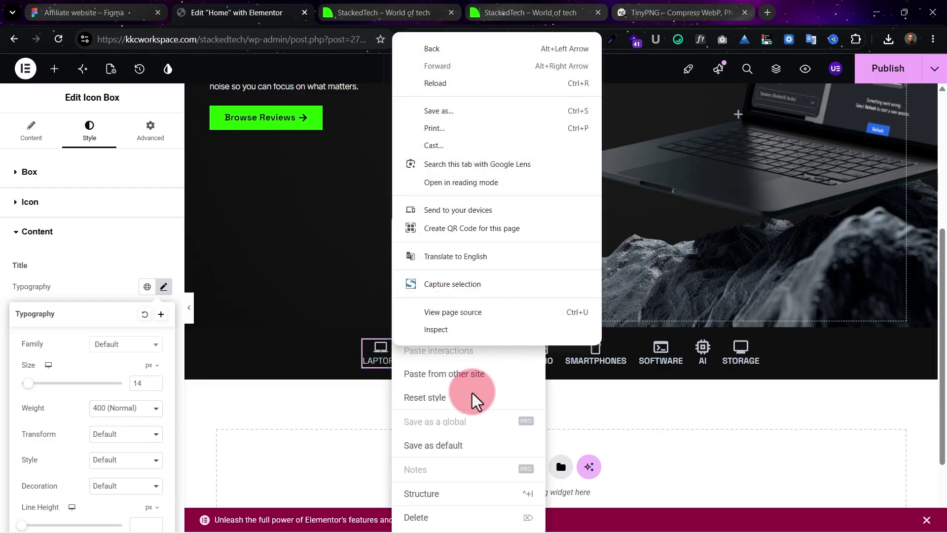
left_click(466, 471)
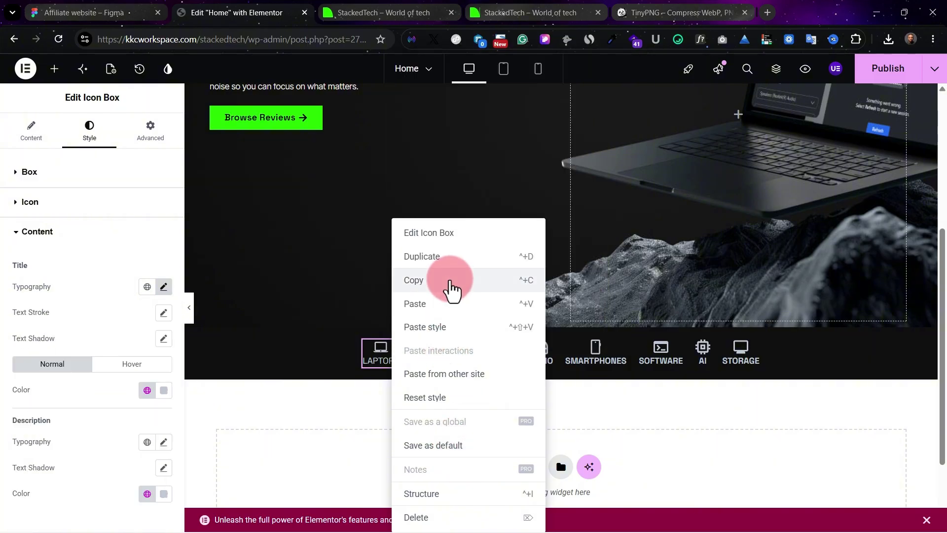
left_click(451, 283)
left_click(449, 354)
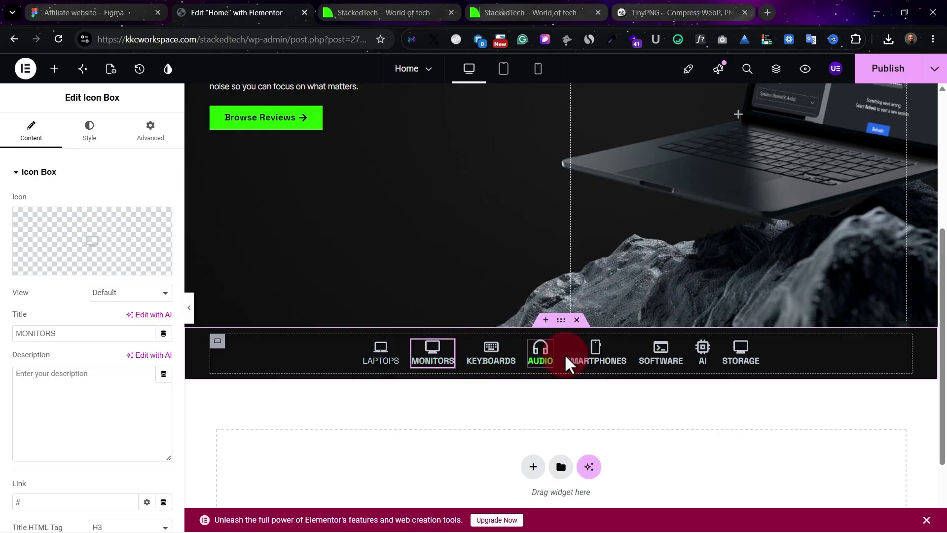
left_click(731, 356, "shift")
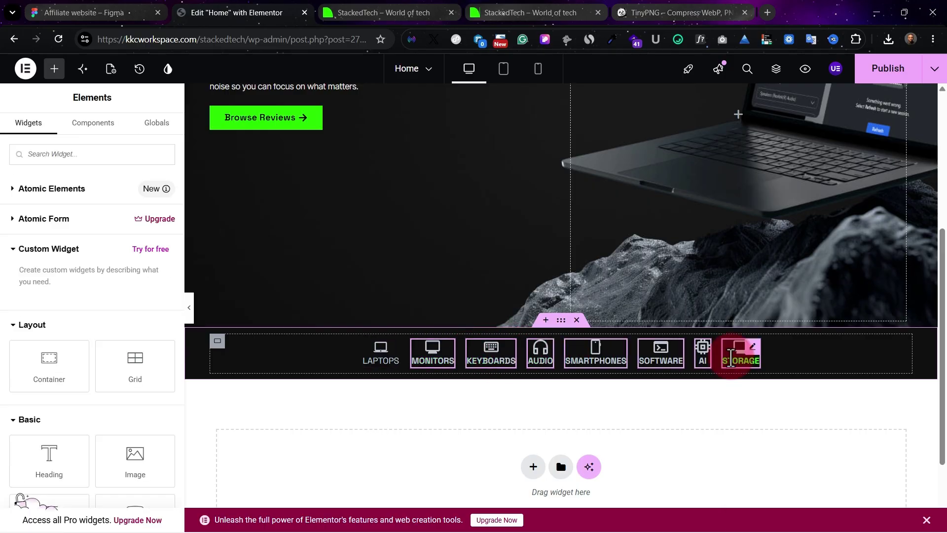
right_click(731, 356)
left_click(764, 327)
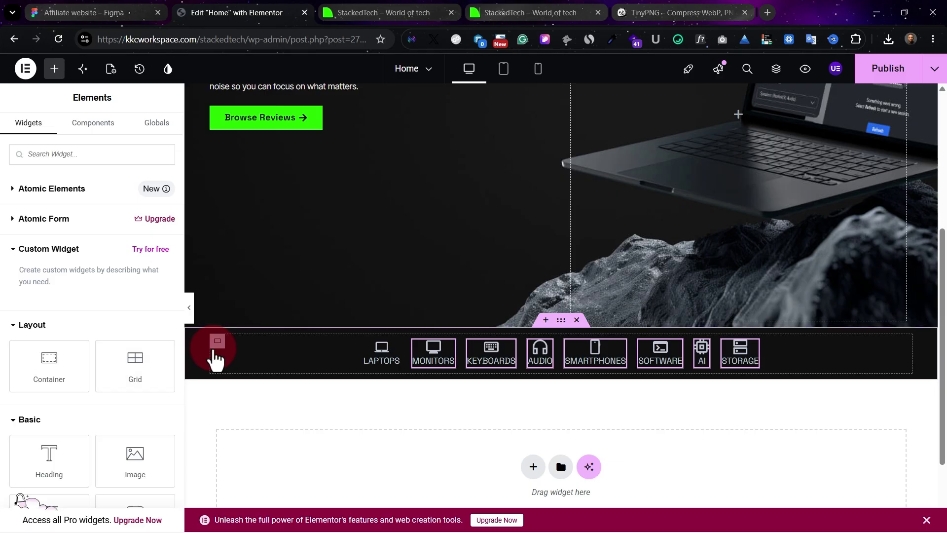
Select the category strip's inner container and check its layout in the tablet and mobile views before returning to desktop.
left_click(215, 349)
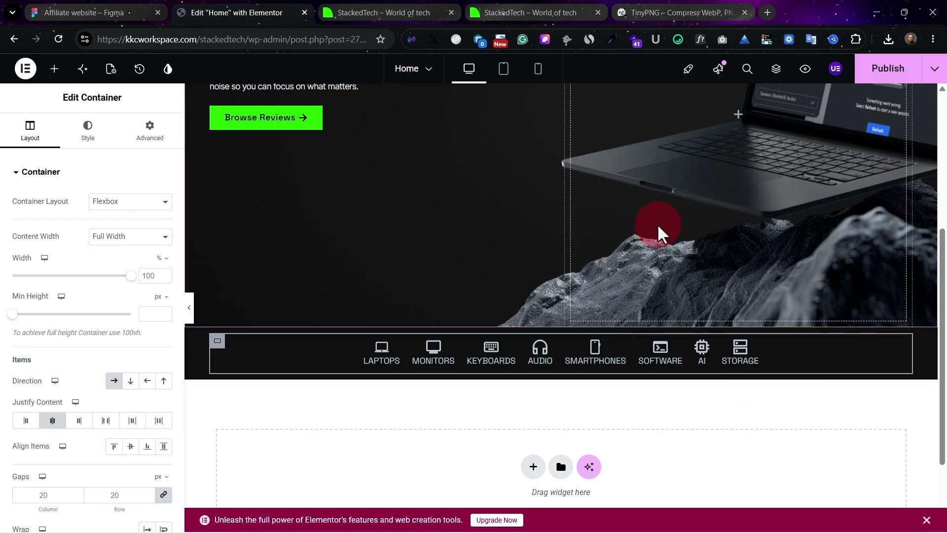
left_click(504, 72)
left_click(542, 78)
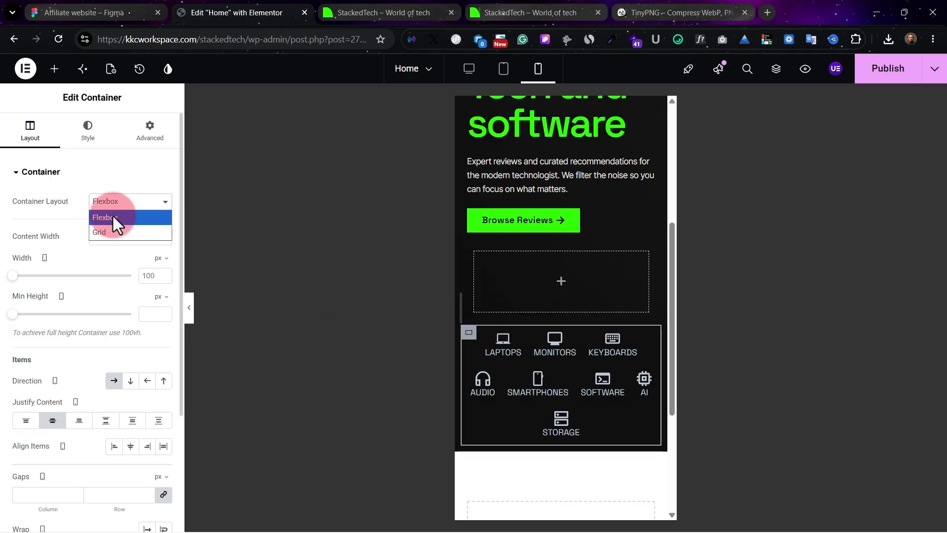
left_click(469, 68)
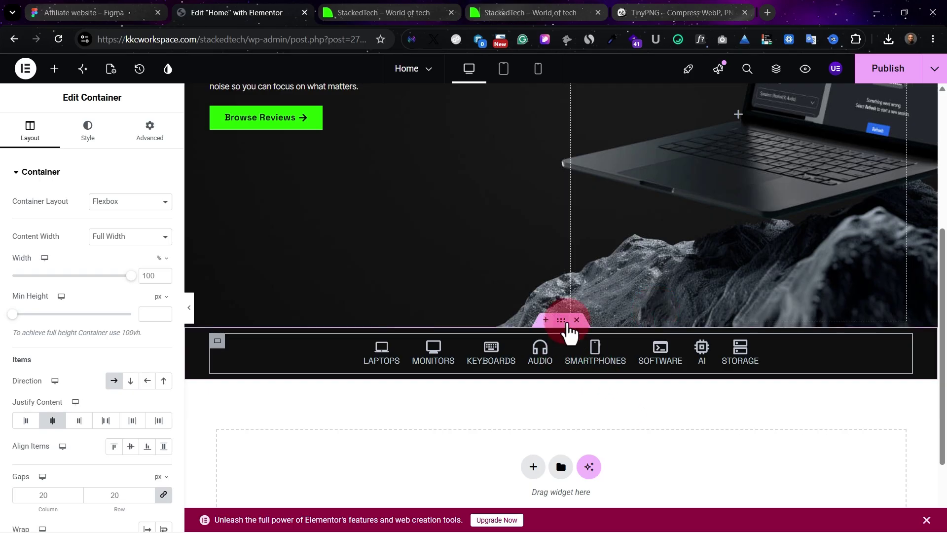
Unlink the category strip's outer container padding and set top and bottom to 30 px, with 0 on the right and left.
left_click(567, 323)
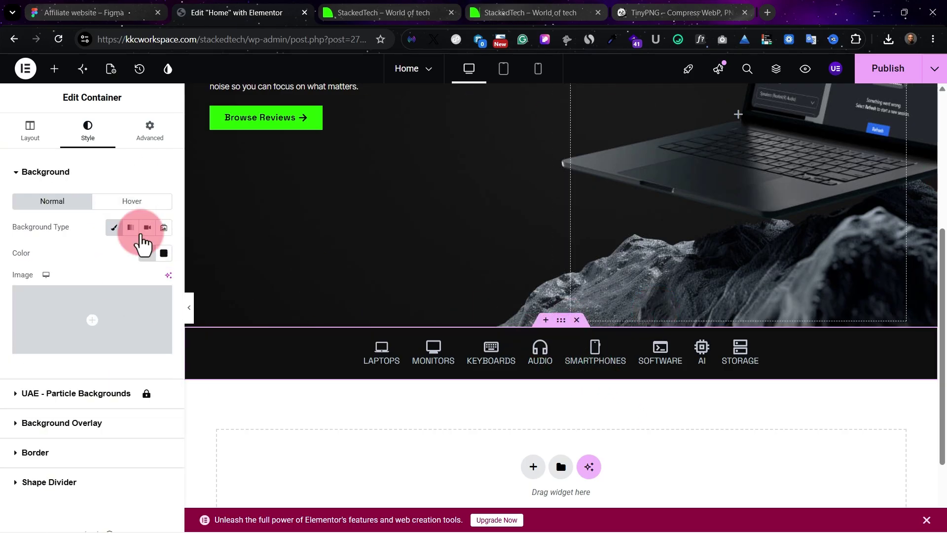
left_click(148, 142)
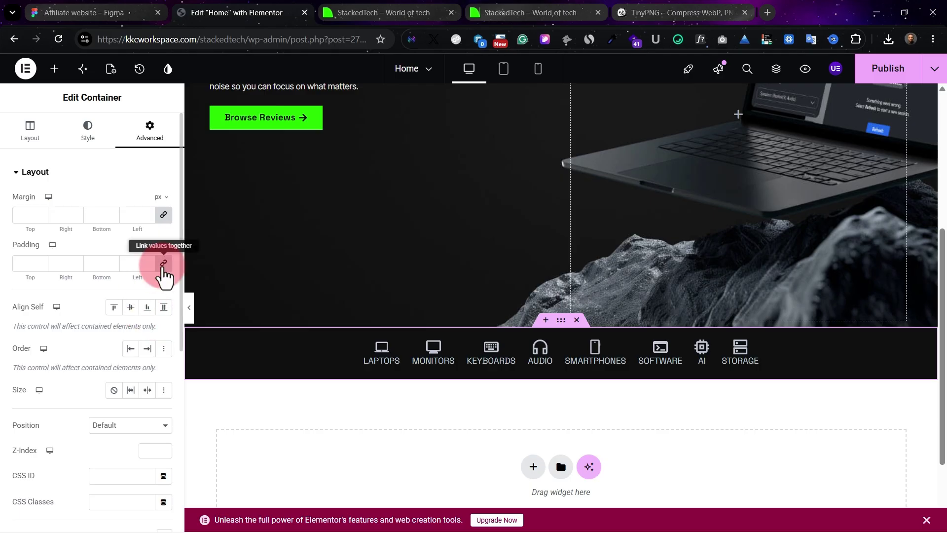
left_click(164, 262)
left_click(57, 269)
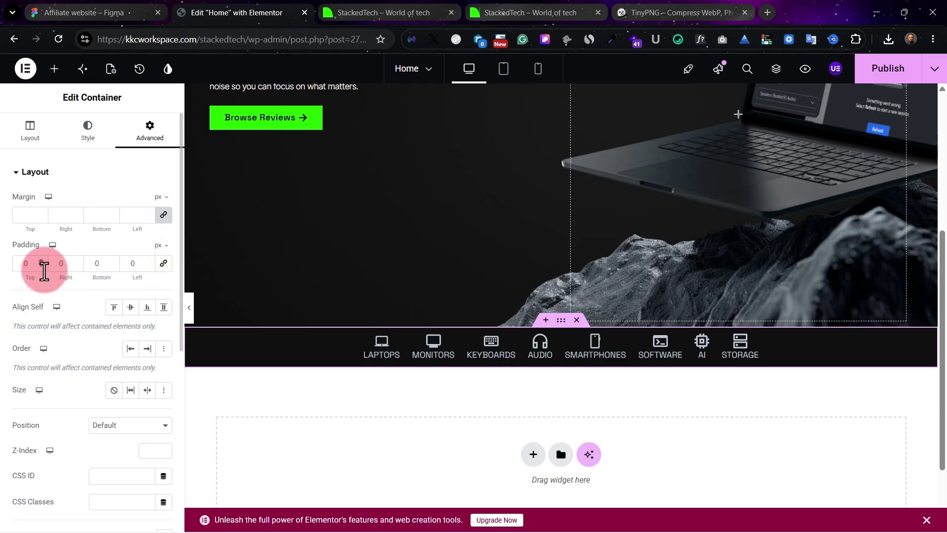
left_click_drag(32, 265, 3, 274)
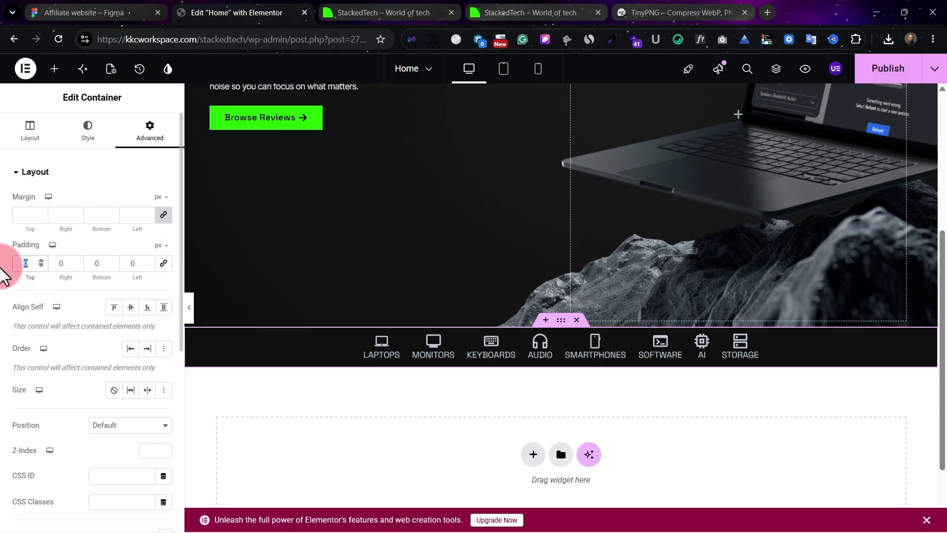
type("30")
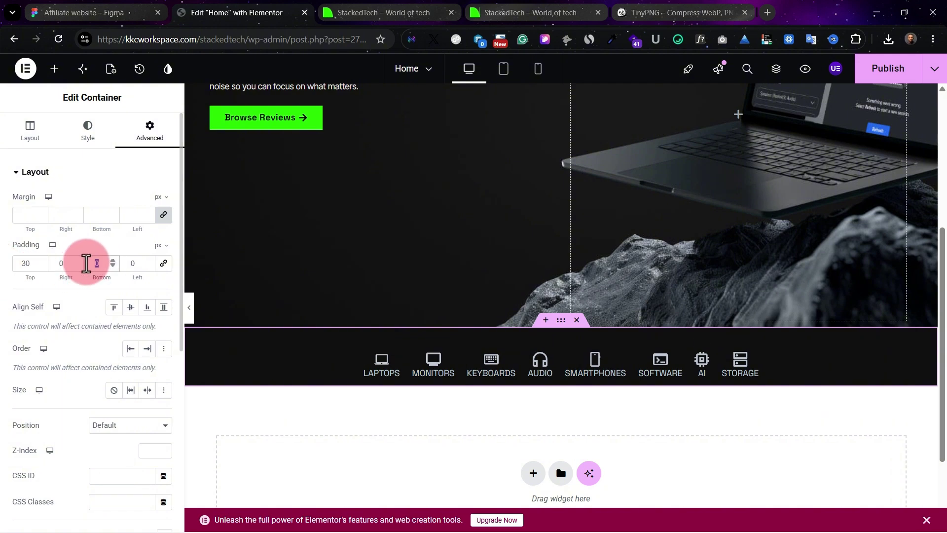
type("30")
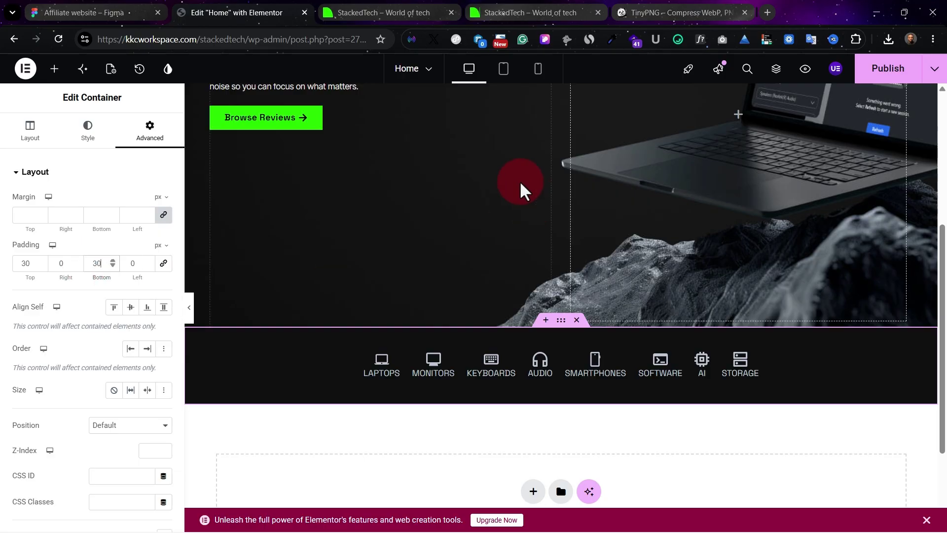
Compare the category strip with the Figma design and check the StackedTech home page preview.
left_click(92, 9)
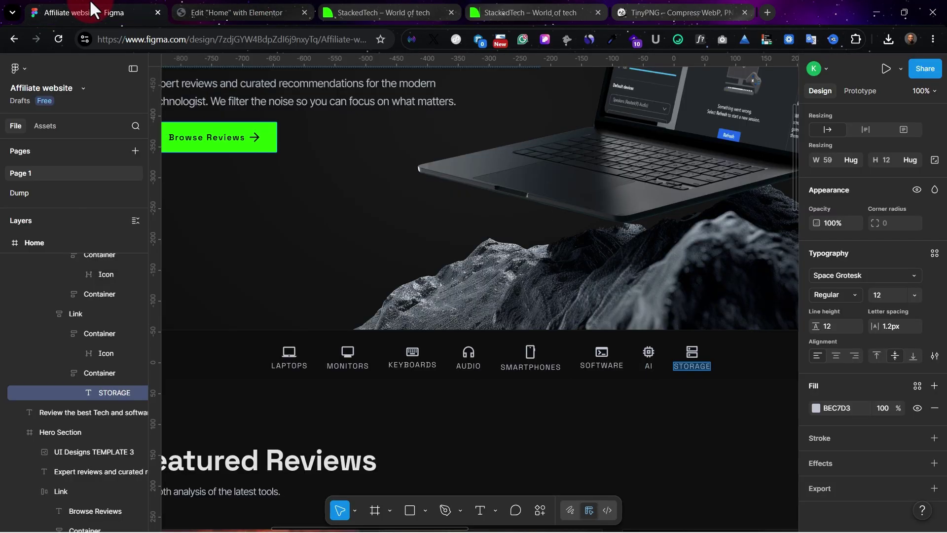
left_click(252, 10)
left_click(360, 10)
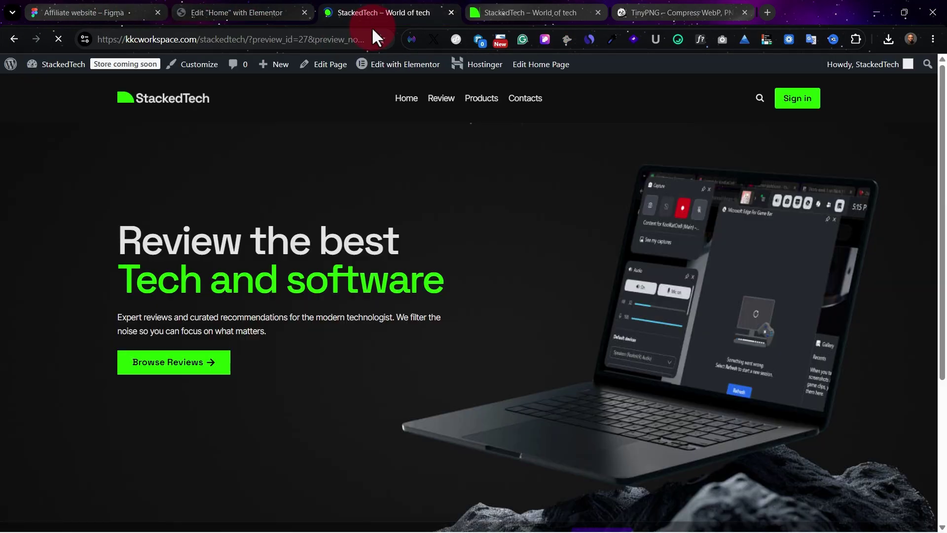
Compare the category icon row with the Figma design, set its container's gaps to 35 px in Elementor, and publish the page.
scroll(537, 327, "down", 4)
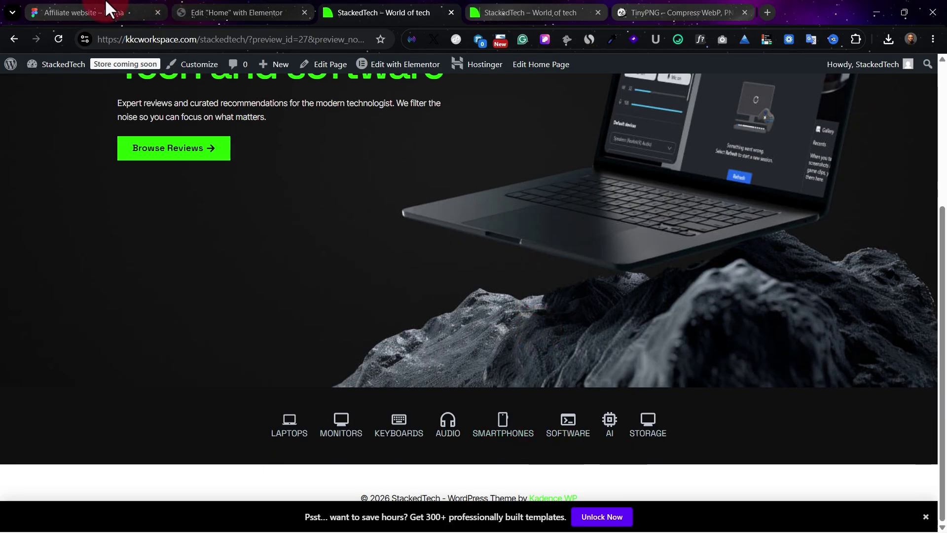
left_click(74, 12)
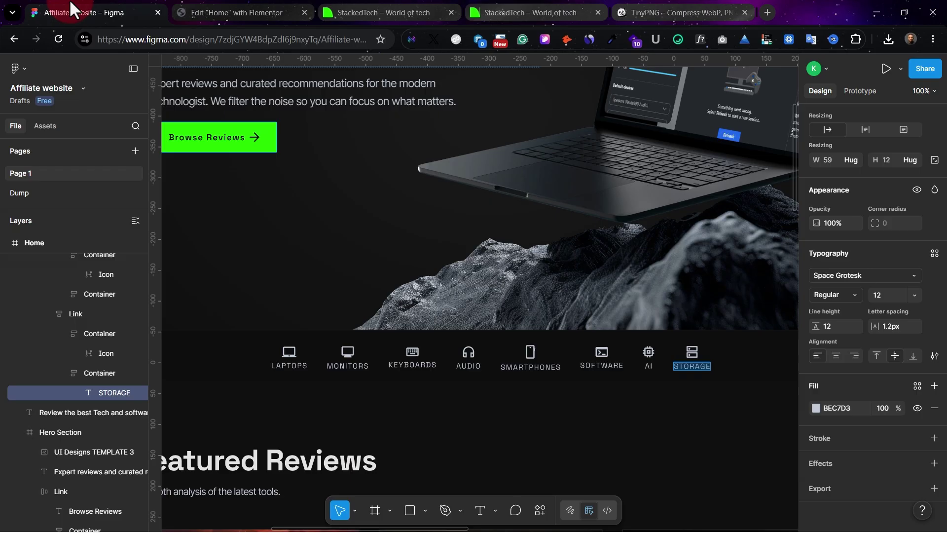
left_click(232, 7)
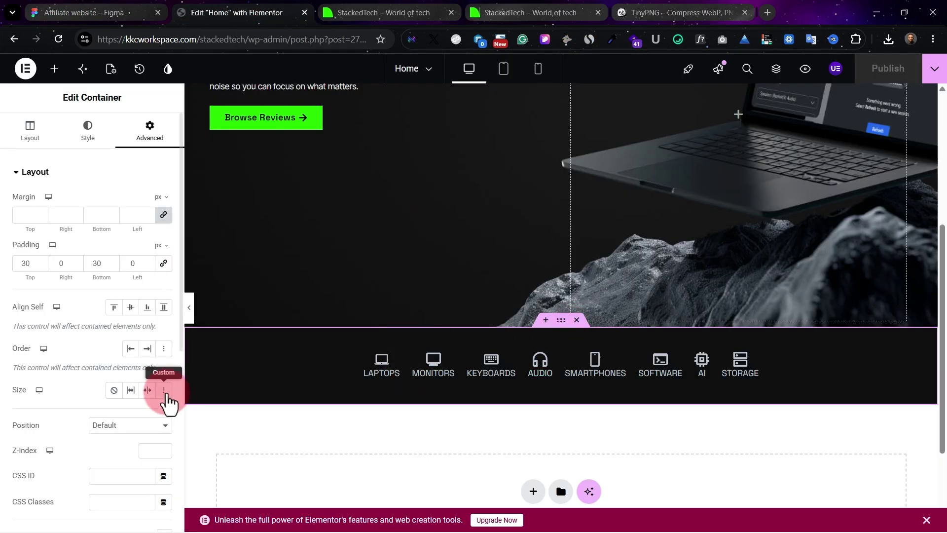
left_click(213, 358)
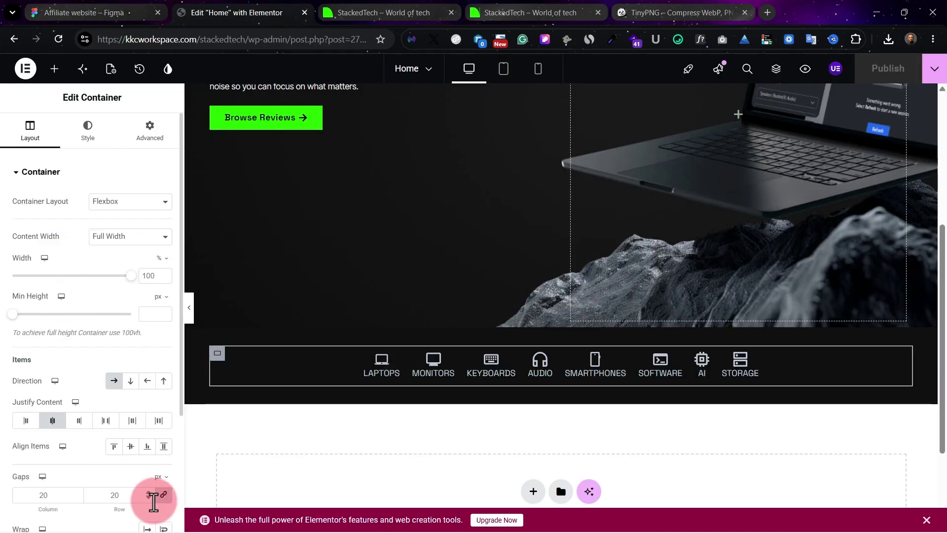
left_click_drag(48, 509, 67, 511)
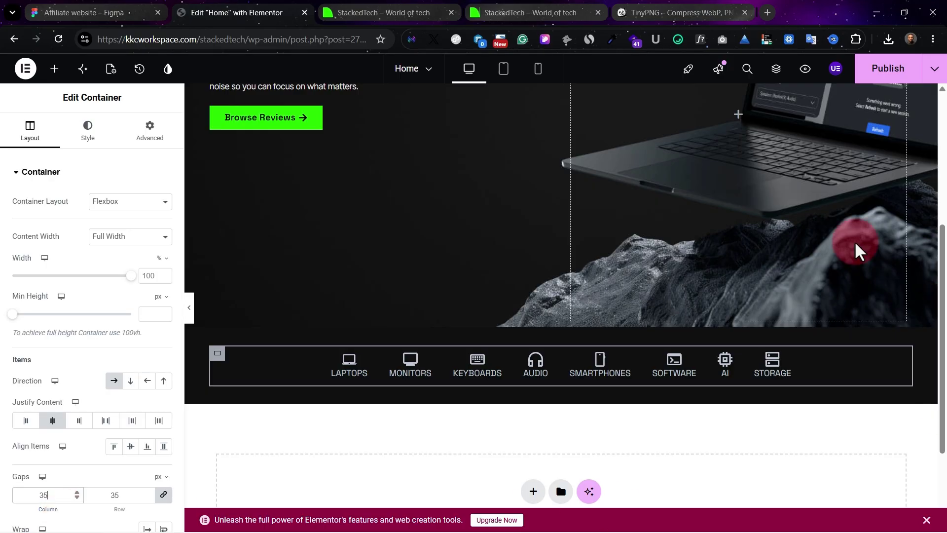
left_click(883, 74)
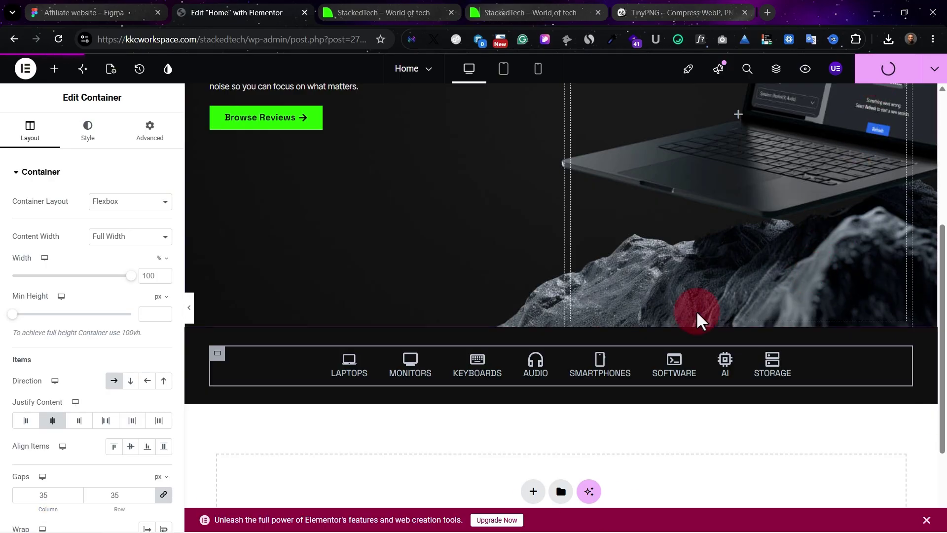
left_click(354, 9)
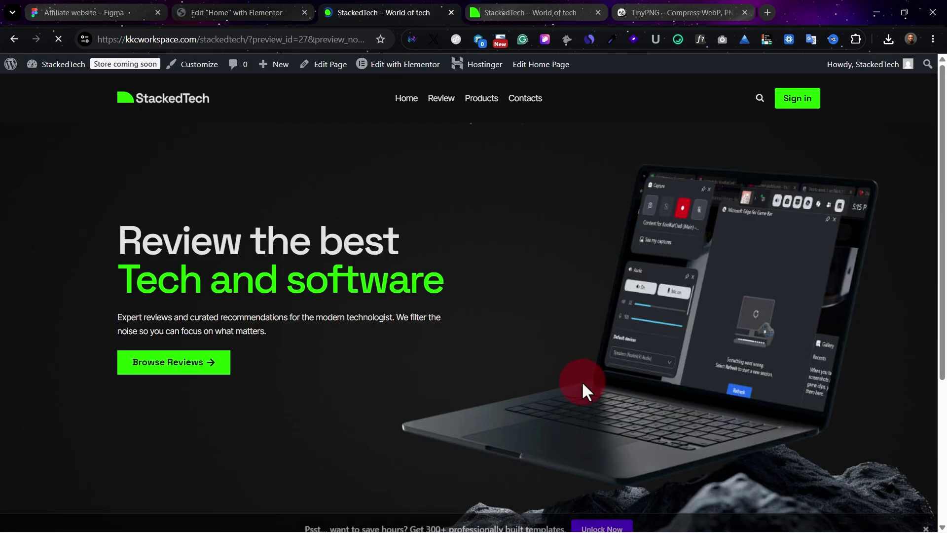
scroll(585, 372, "down", 4)
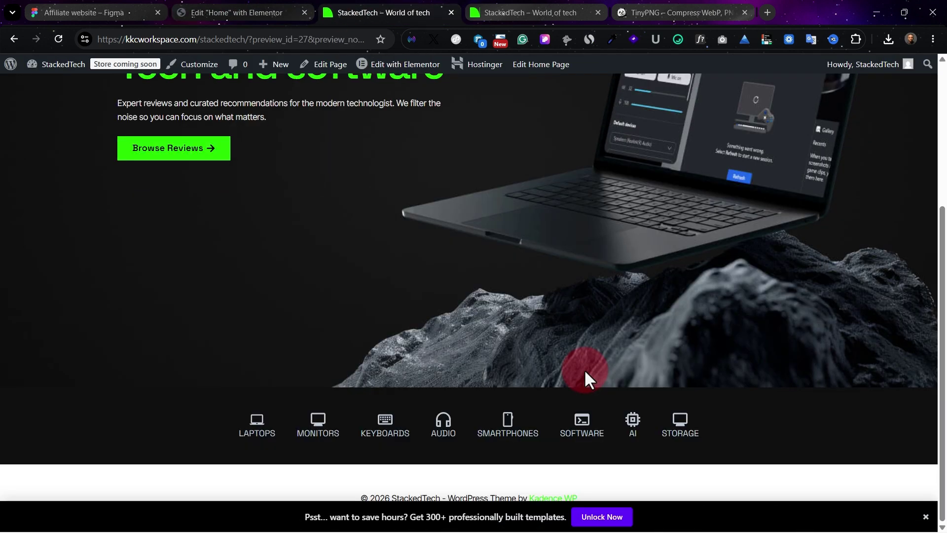
Following the Featured Reviews design in Figma, add a new container below the category icon row in Elementor.
left_click(45, 2)
scroll(612, 468, "down", 5)
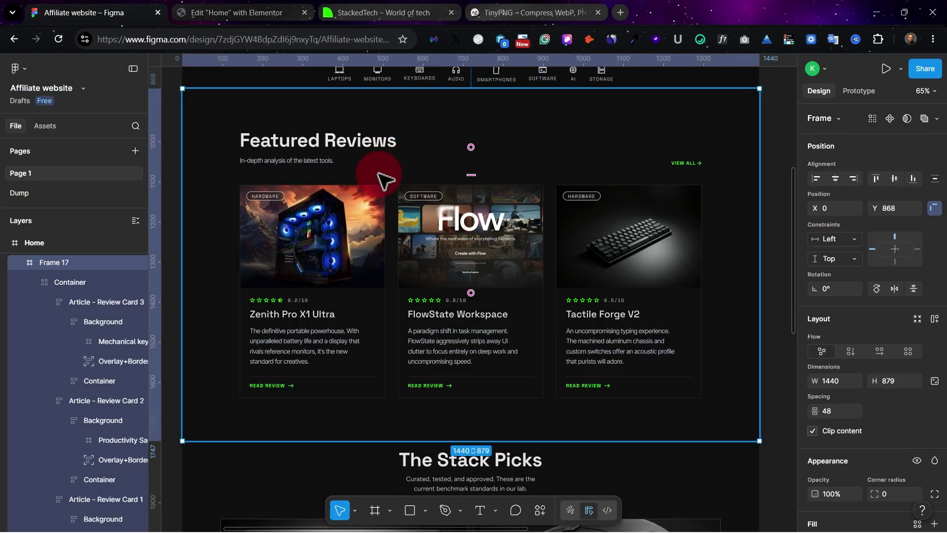
left_click(234, 14)
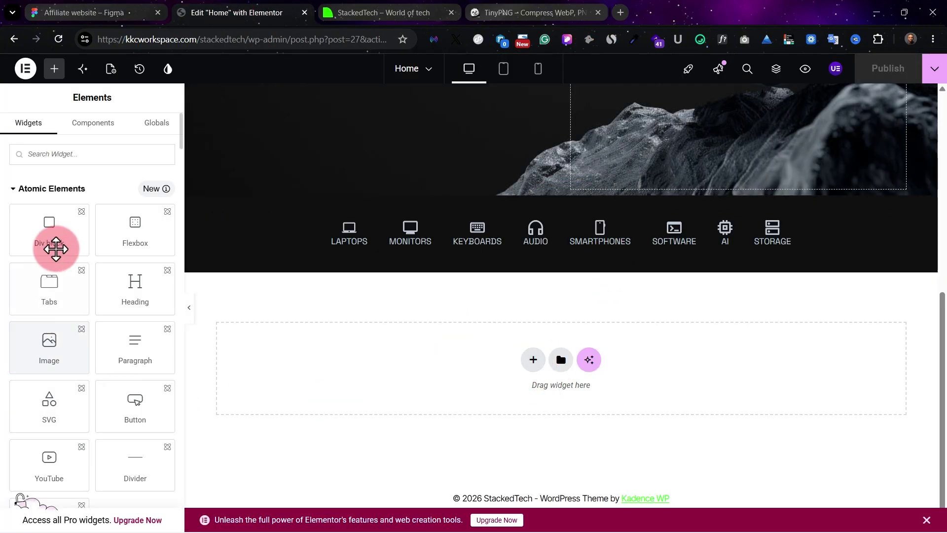
left_click(58, 189)
left_click_drag(49, 318, 410, 374)
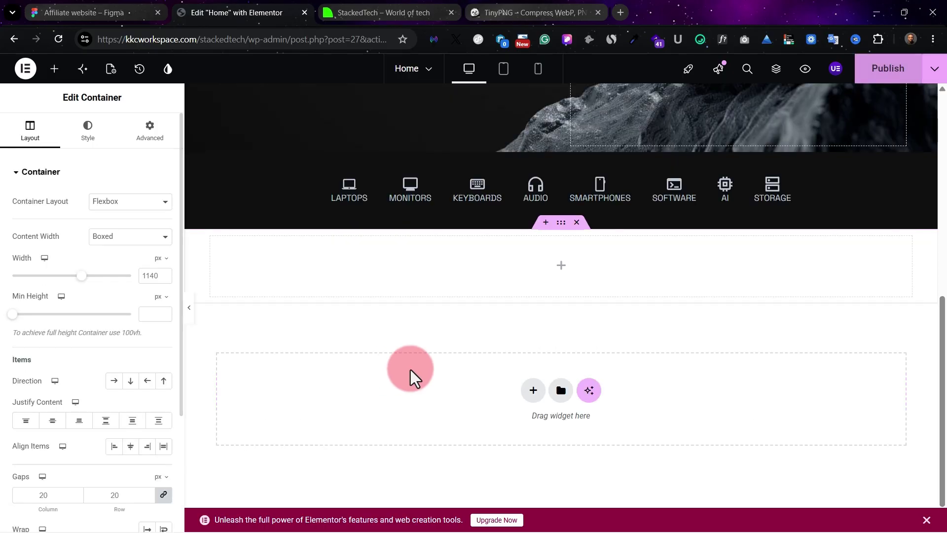
Nest a container inside the new section and duplicate it to form two stacked rows.
left_click(64, 7)
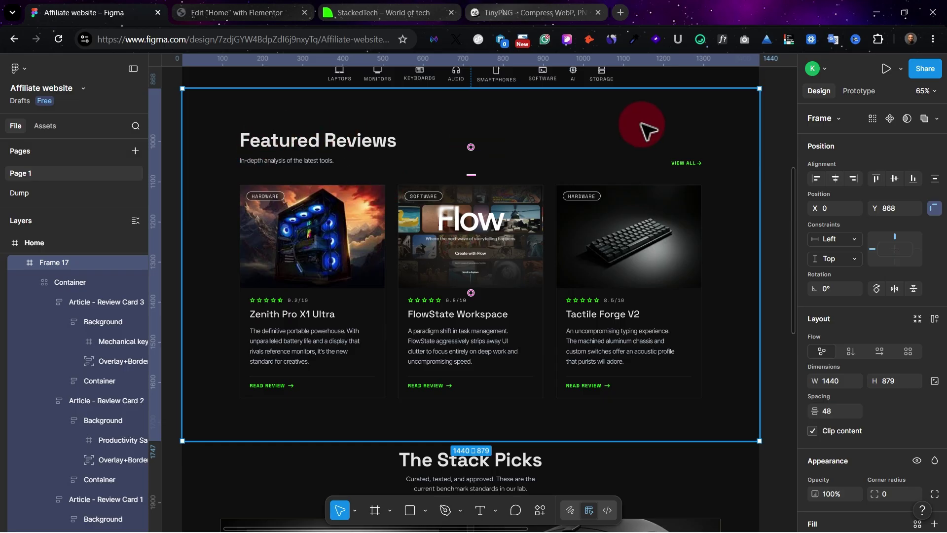
left_click(229, 12)
left_click(602, 444)
left_click_drag(49, 320, 577, 271)
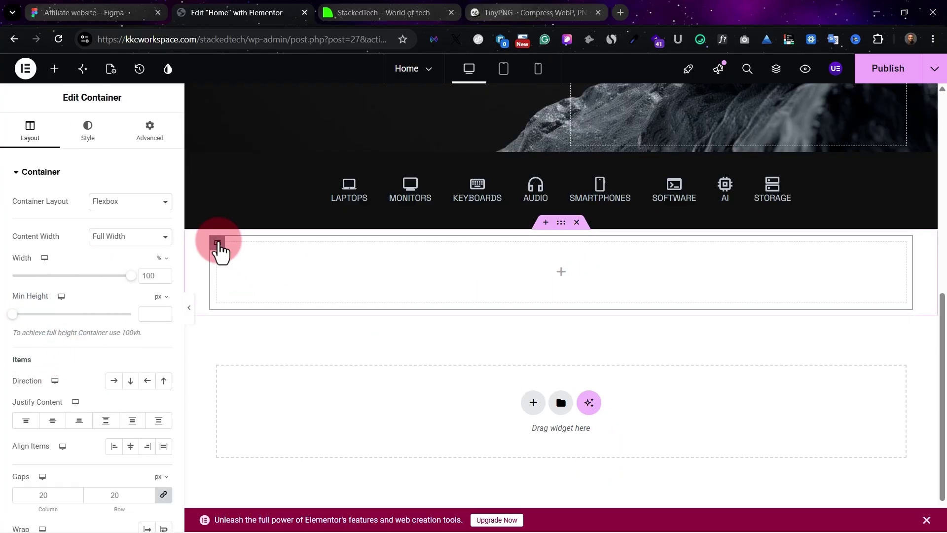
right_click(217, 244)
left_click(272, 223)
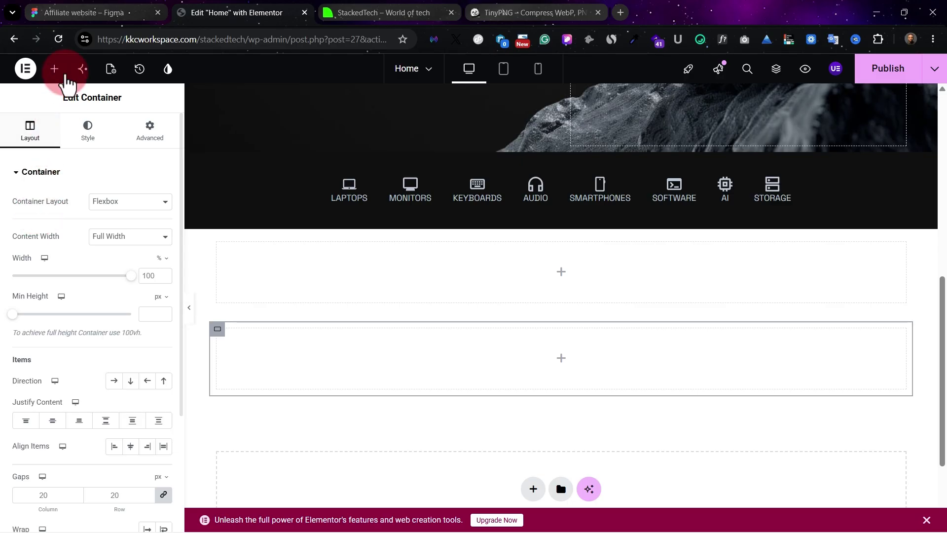
Nest another container inside the new section's upper row and duplicate it within that row.
left_click(54, 69)
left_click_drag(53, 329, 561, 292)
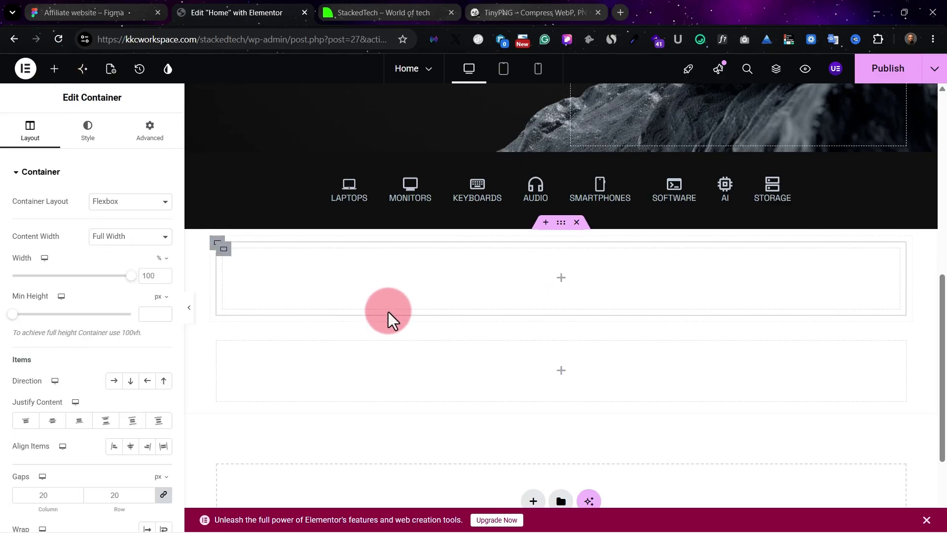
right_click(226, 254)
left_click(264, 211)
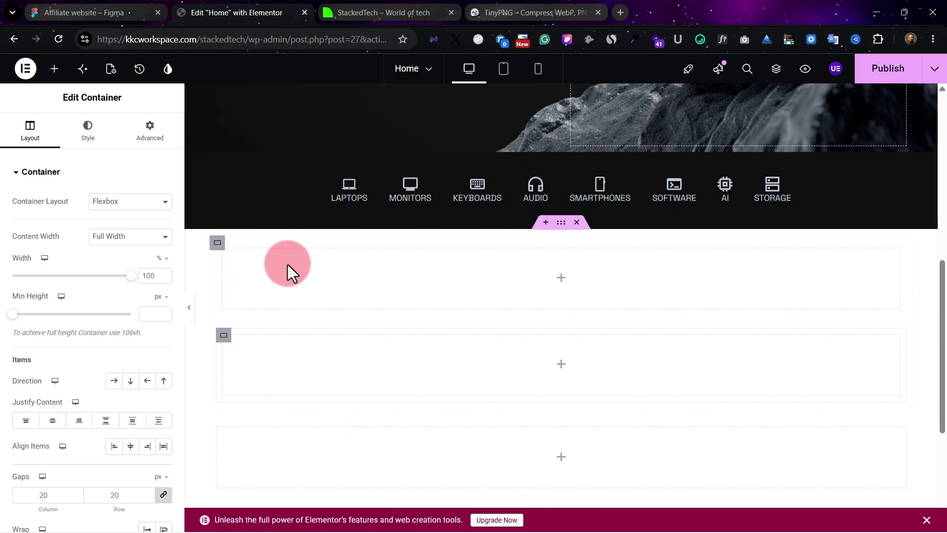
Set the upper row container's direction to horizontal so its two nested containers sit side by side.
left_click(221, 249)
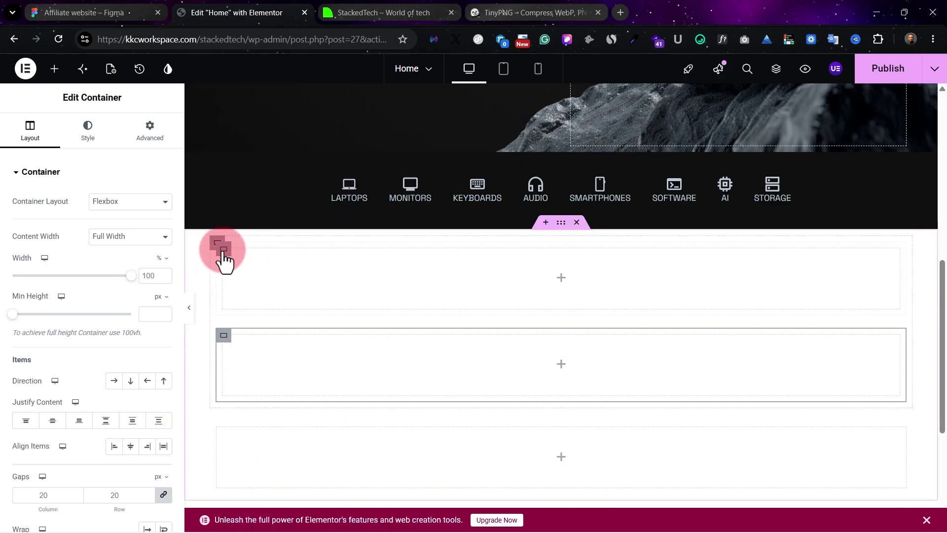
left_click(71, 7)
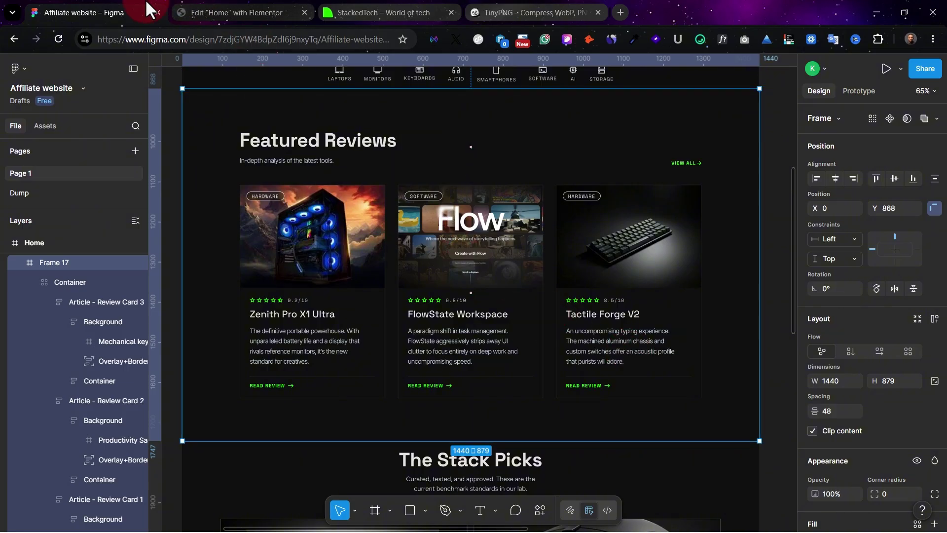
left_click(225, 10)
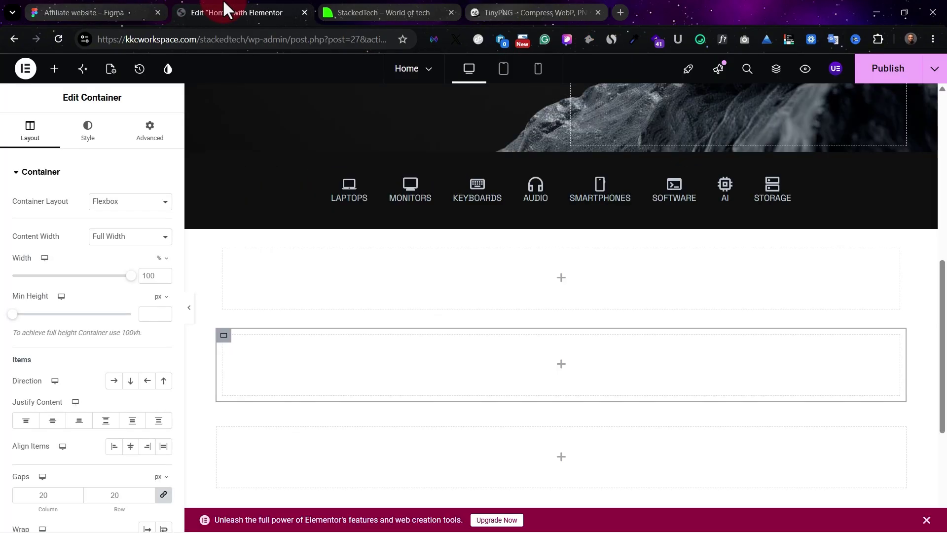
left_click(215, 244)
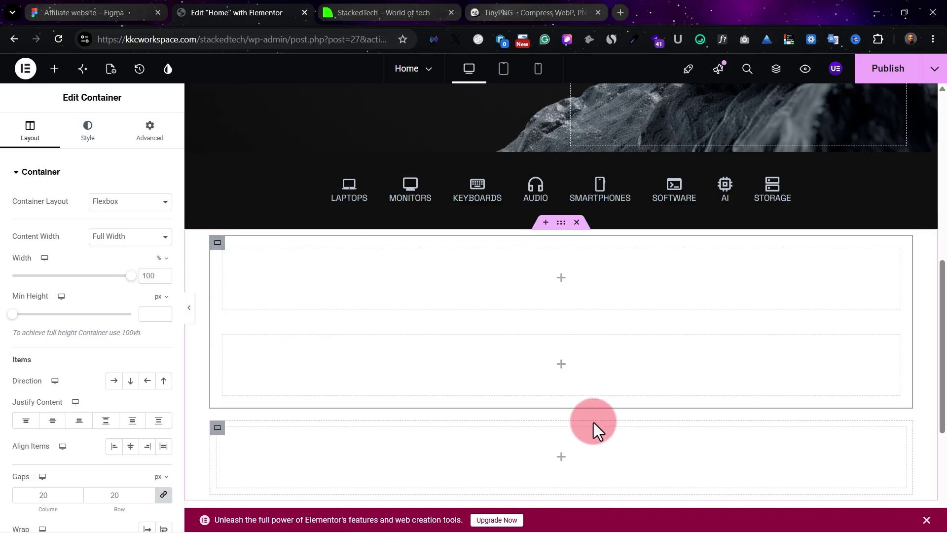
left_click(115, 381)
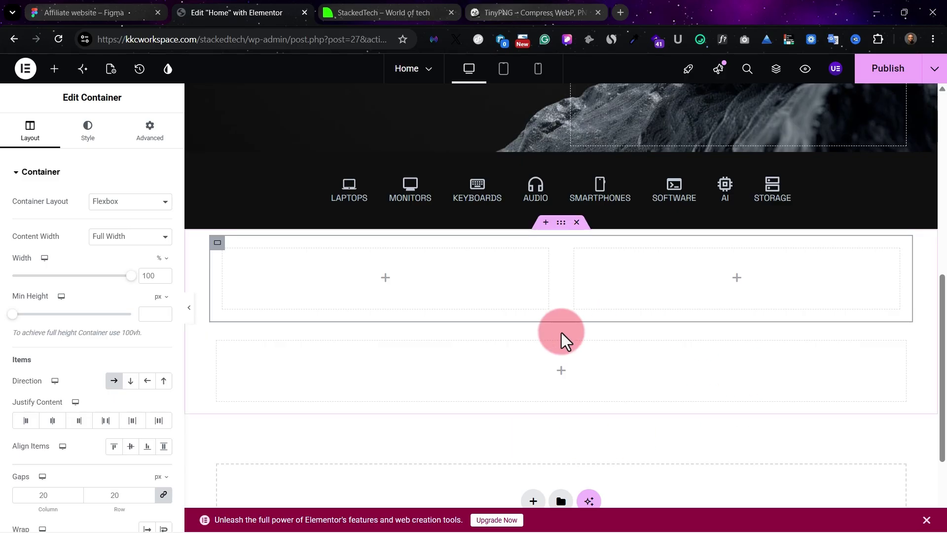
left_click(222, 249)
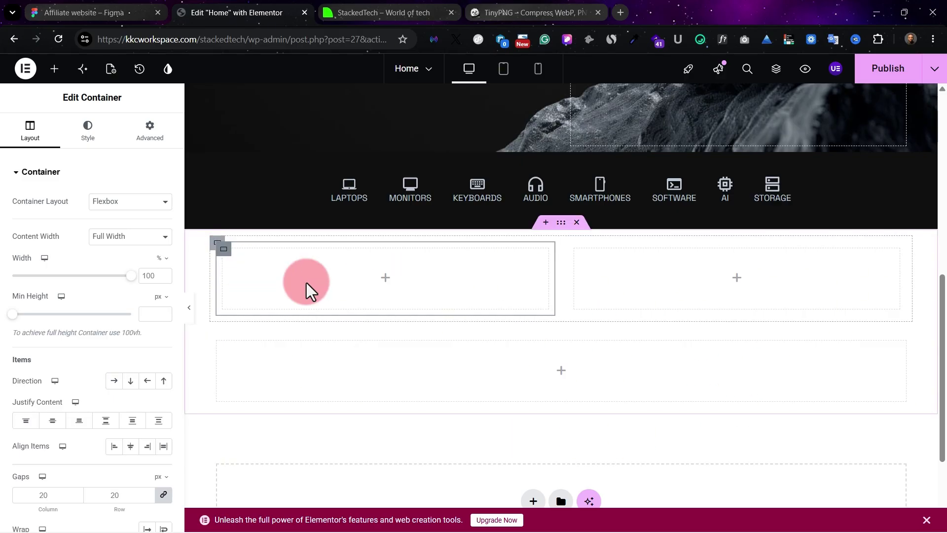
Give the new section's outer container a classic background in the dark global color.
left_click(563, 227)
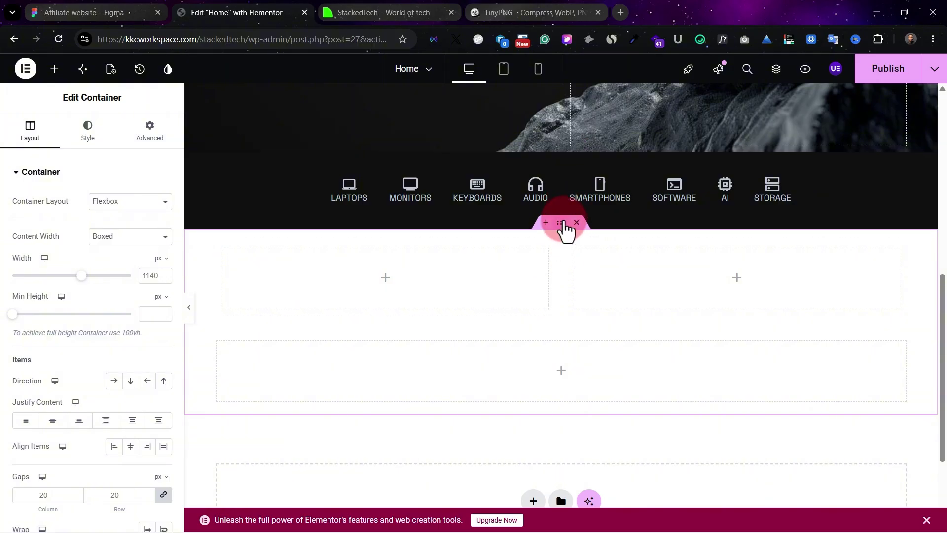
left_click(88, 129)
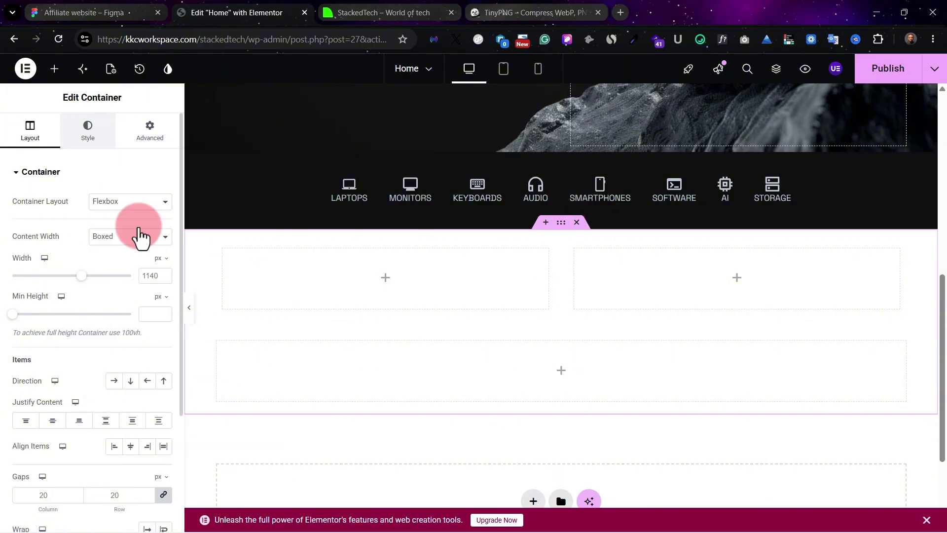
left_click(114, 227)
left_click(562, 224)
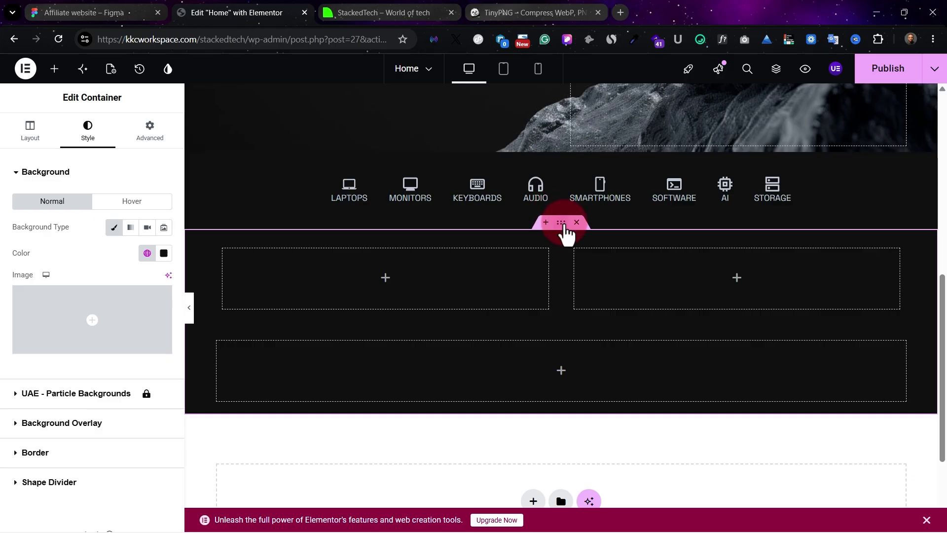
Unlink the outer container's padding and set it to 80 px top and bottom and 20 px right and left.
left_click(157, 138)
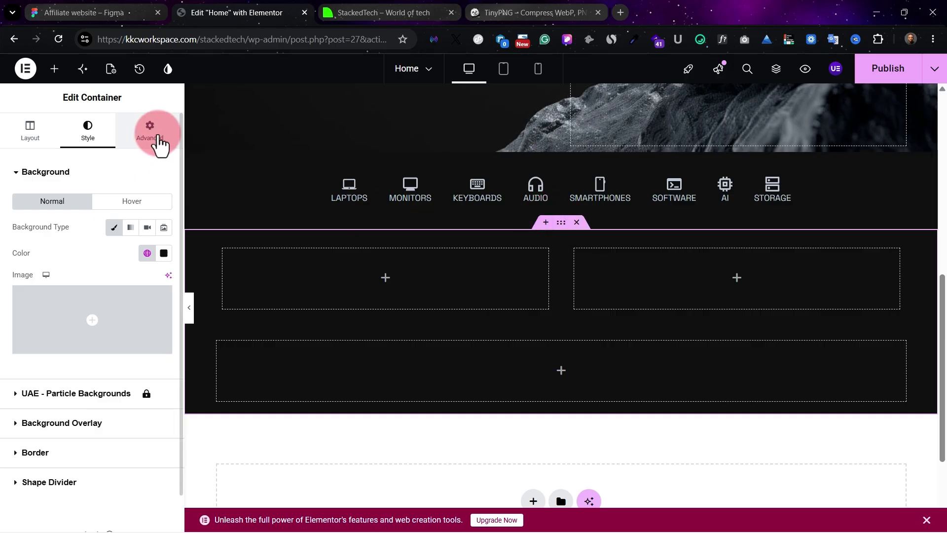
left_click(163, 264)
left_click_drag(33, 263, 1, 263)
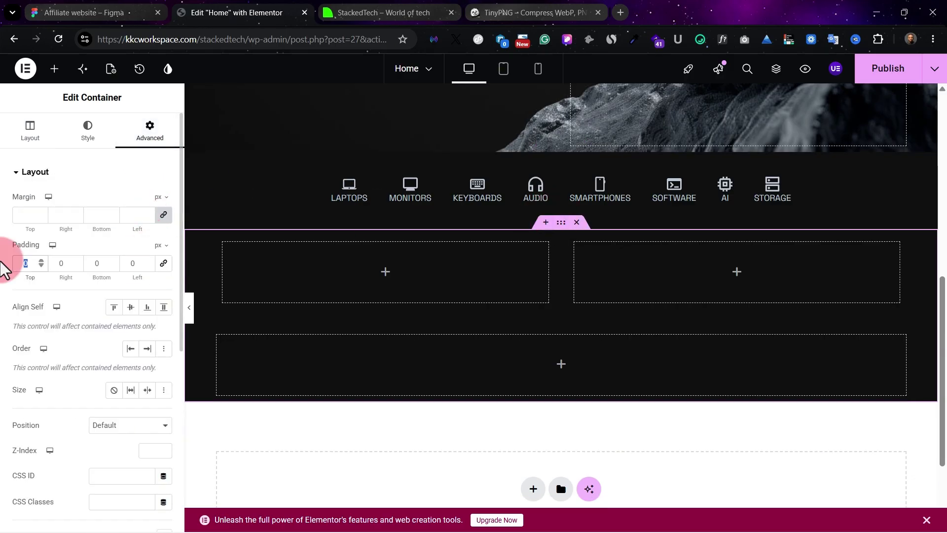
type("100")
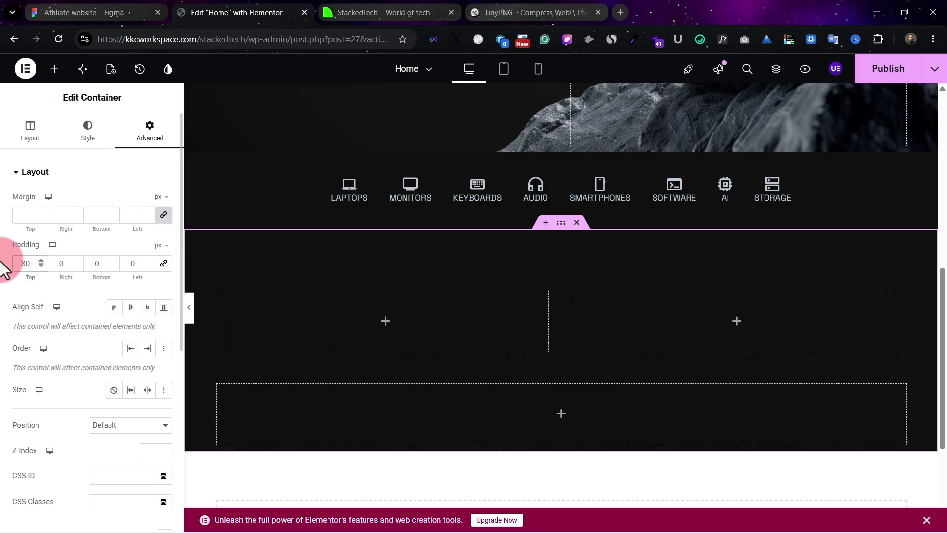
left_click_drag(74, 263, 27, 256)
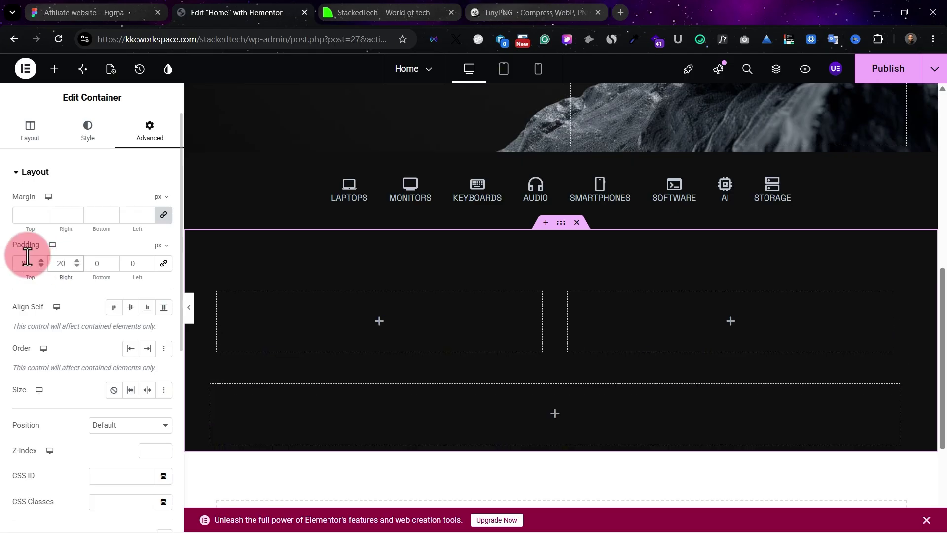
left_click_drag(138, 264, 55, 262)
type("20")
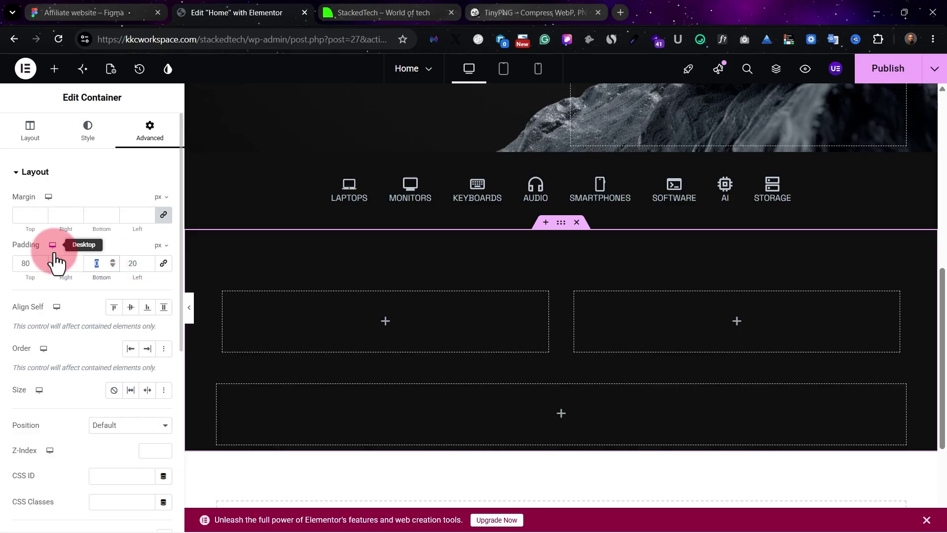
type("80")
scroll(566, 290, "down", 1)
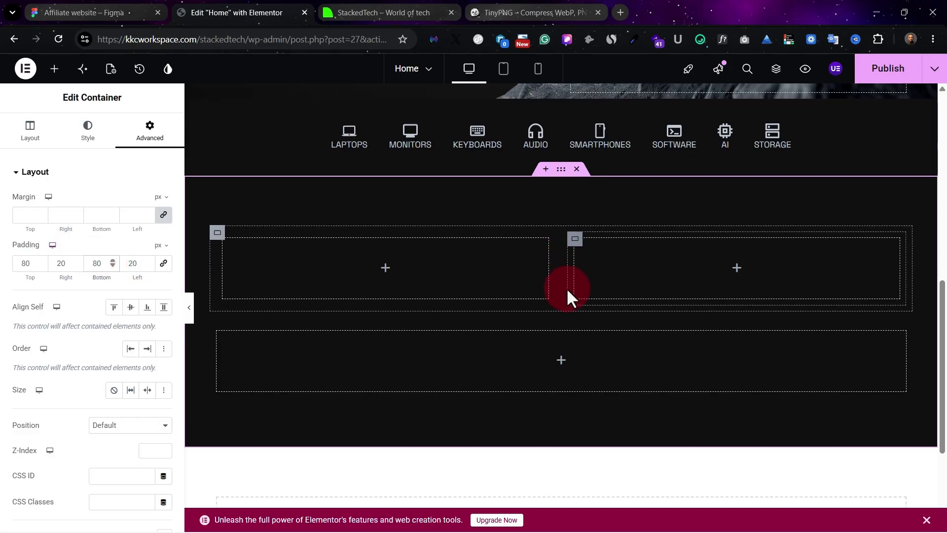
Check the Featured Reviews title in the Figma design and add a Heading widget to the upper row's left container in Elementor.
left_click(90, 90)
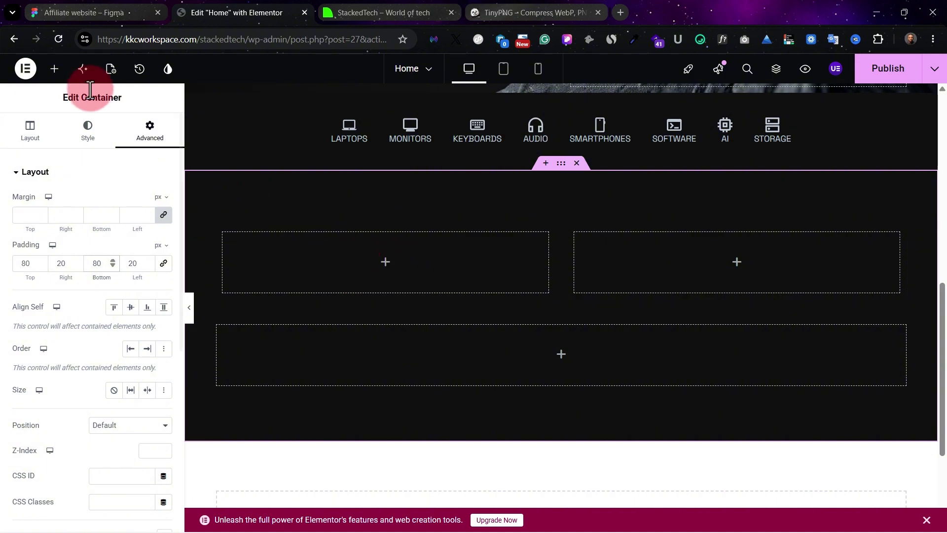
left_click(123, 7)
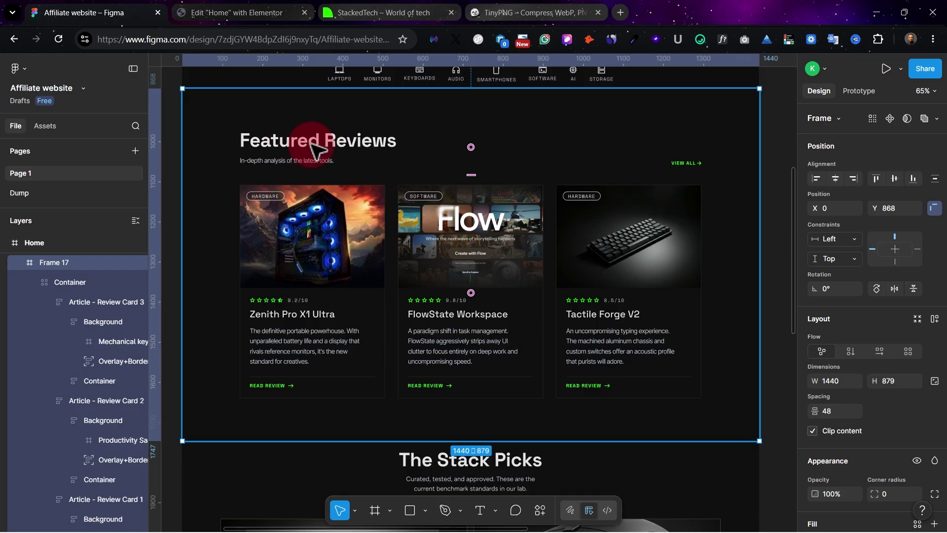
left_click(208, 8)
left_click(56, 70)
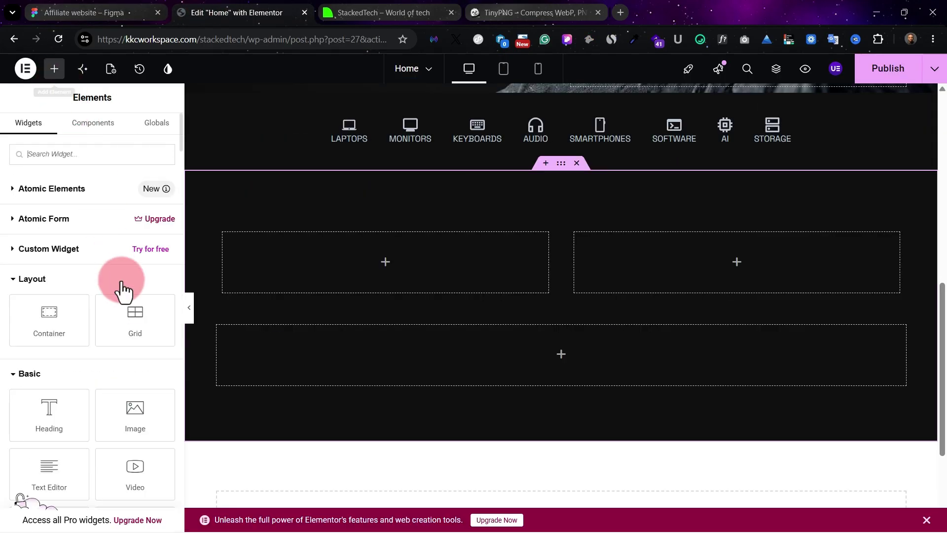
left_click_drag(57, 428, 390, 296)
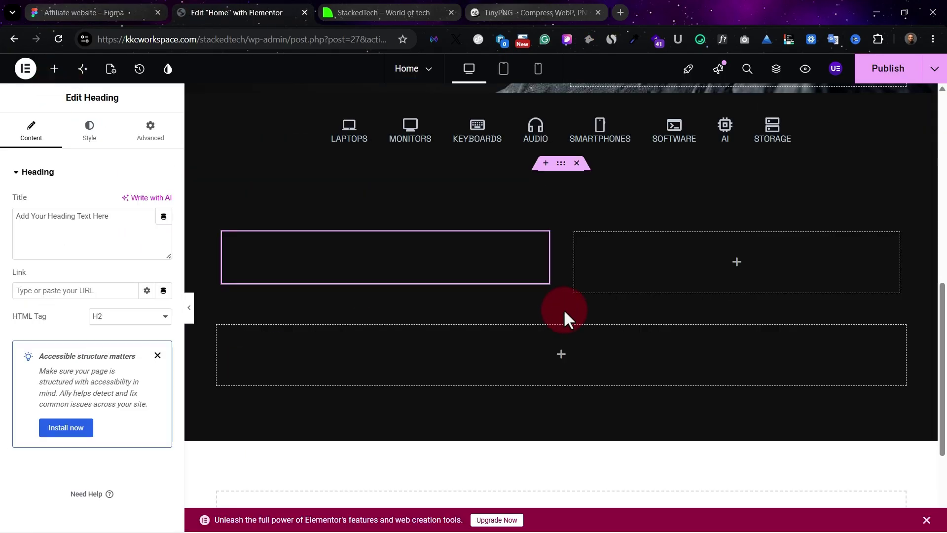
Apply a light global text color to the new heading and title it "Featured Reviews" to match the Figma design.
left_click(82, 130)
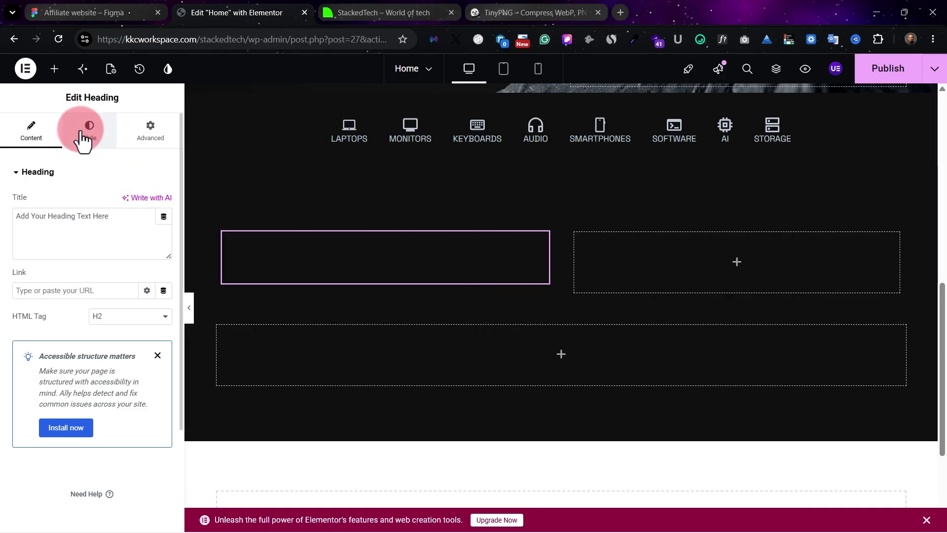
left_click(147, 374)
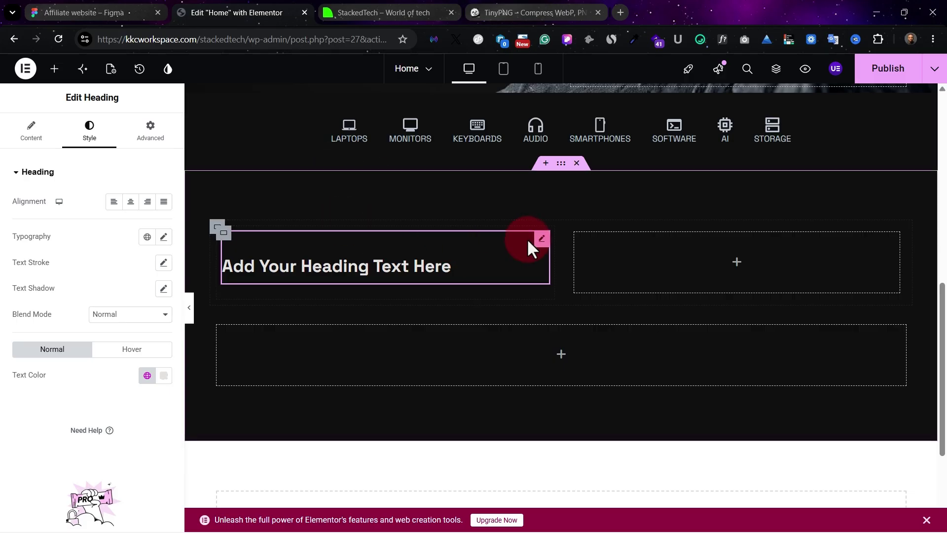
left_click(119, 6)
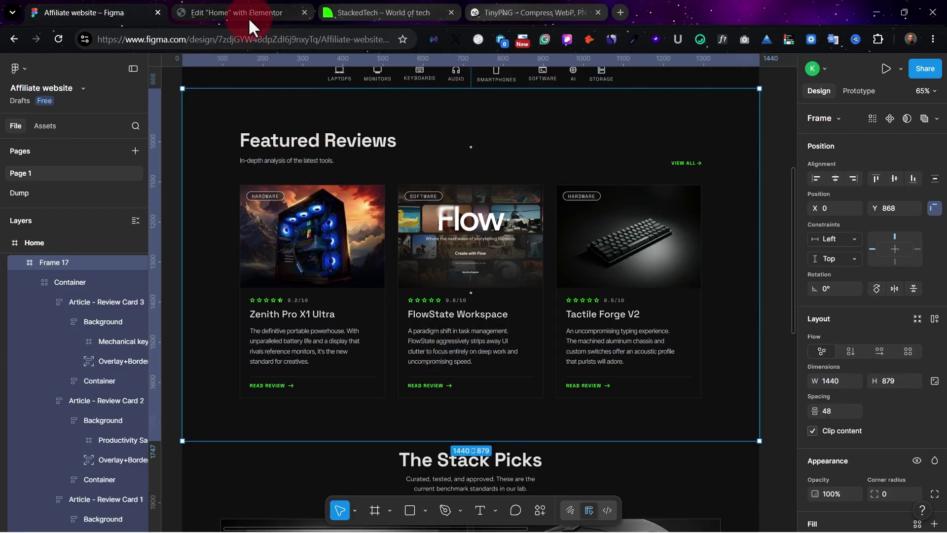
left_click(324, 148)
key("ctrl+Tab")
left_click(28, 124)
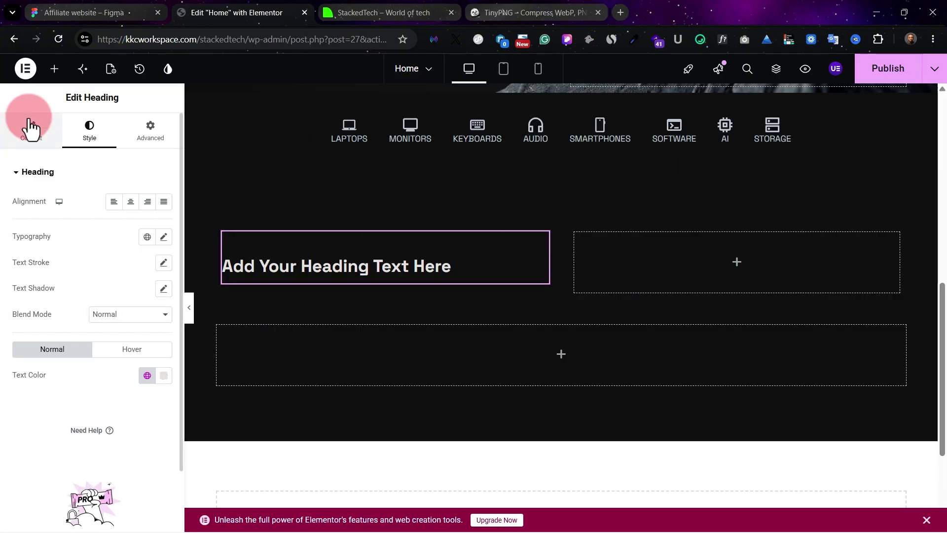
type("Featured Reviews")
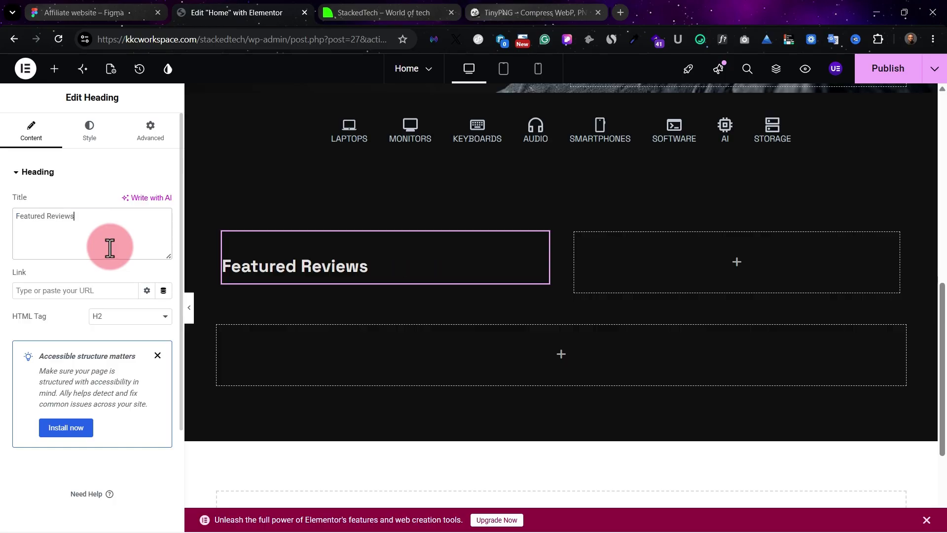
Copy the subtitle from Figma into a Text Editor widget below the heading, "In-depth analysis of the latest tools.", with a light global text color.
left_click(57, 73)
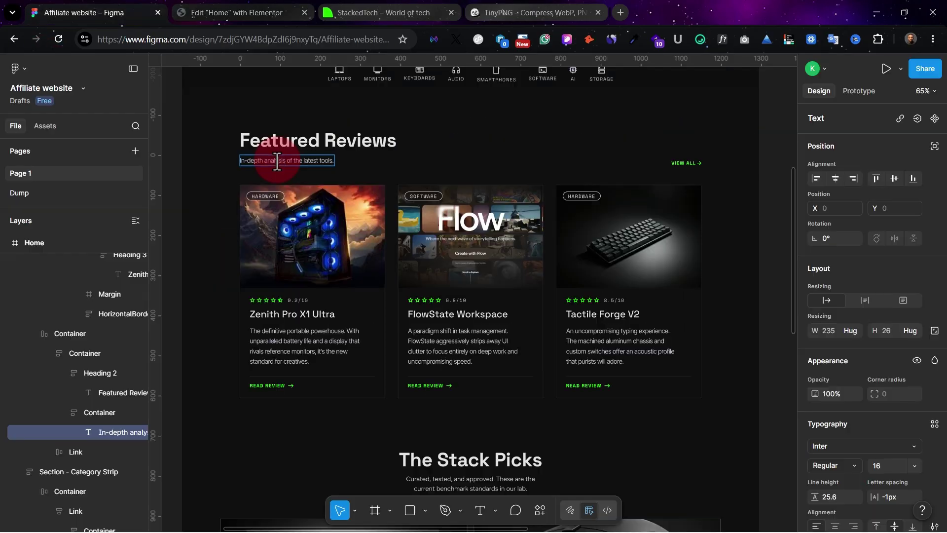
key("ctrl+Tab")
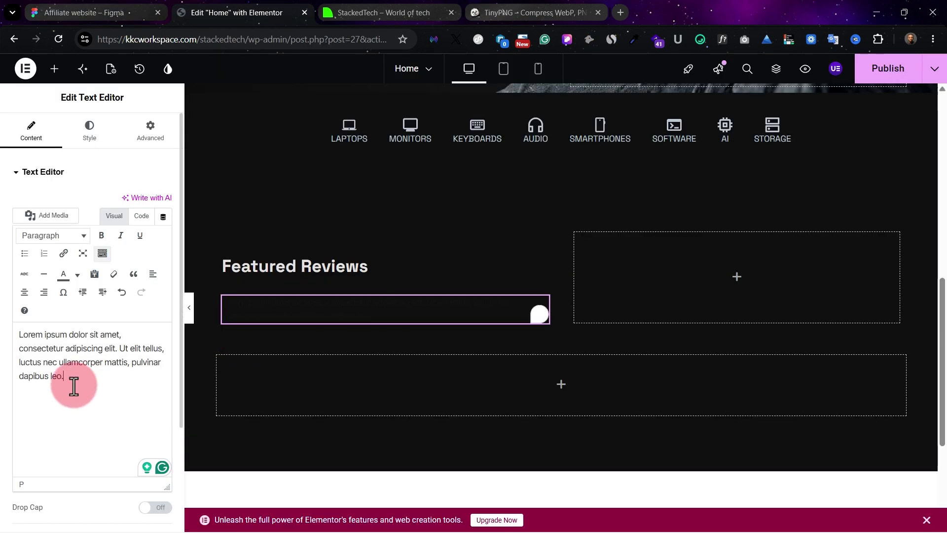
key("ctrl+a")
type("In-depth analysis of the latest tools.")
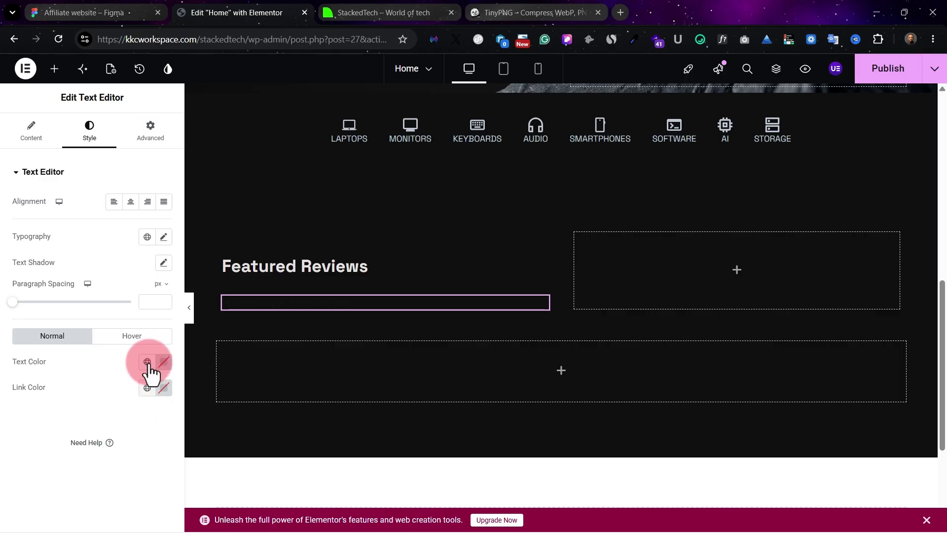
left_click(147, 362)
left_click(98, 273)
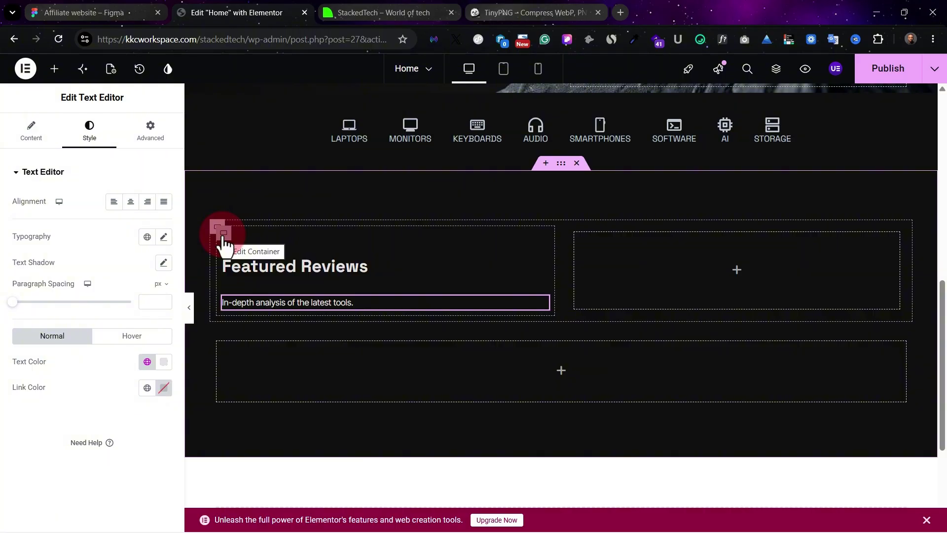
Publish the page and check the Featured Reviews heading and subtitle in the preview.
left_click(223, 239)
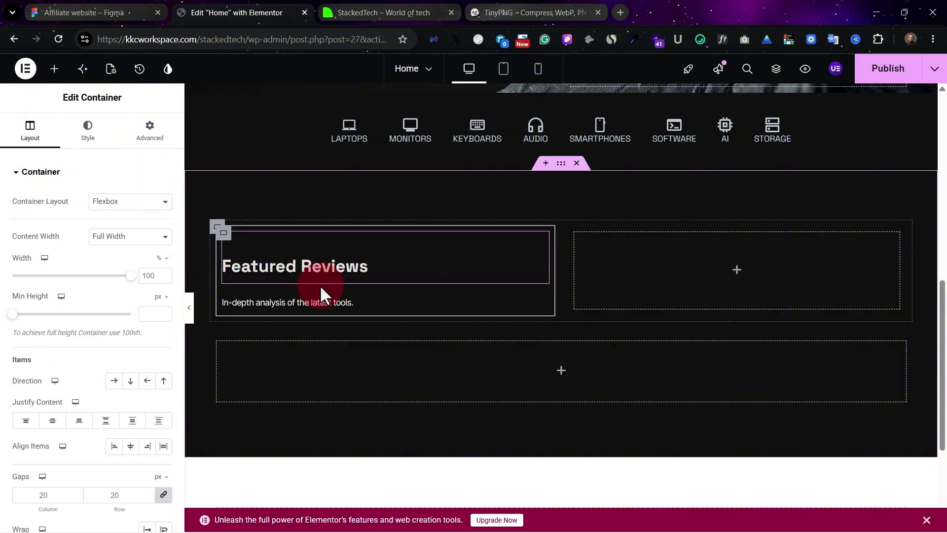
left_click(889, 73)
left_click(806, 72)
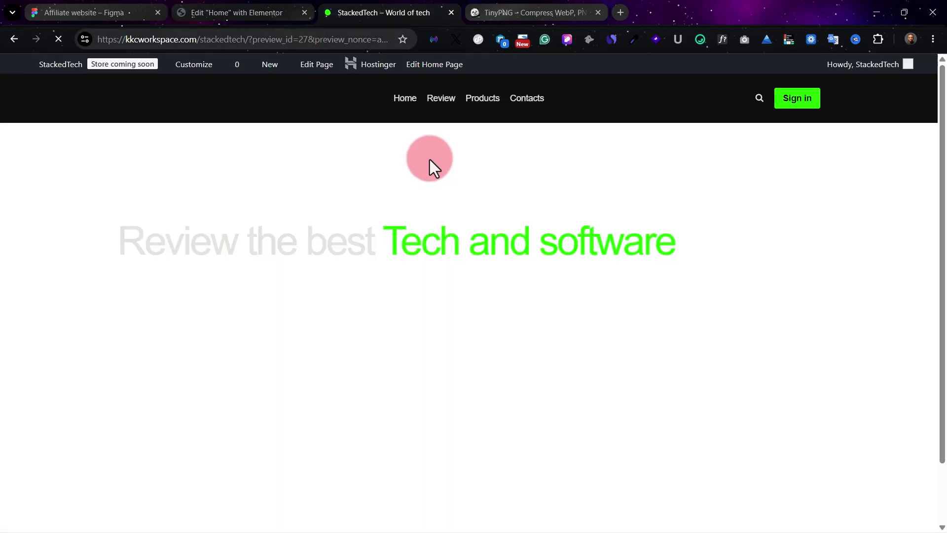
scroll(504, 282, "down", 5)
scroll(503, 278, "down", 3)
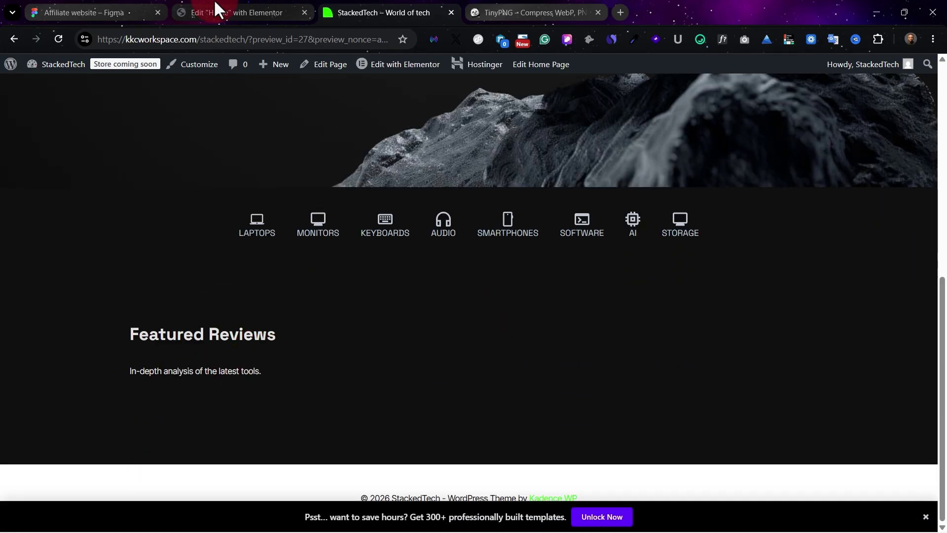
left_click(217, 8)
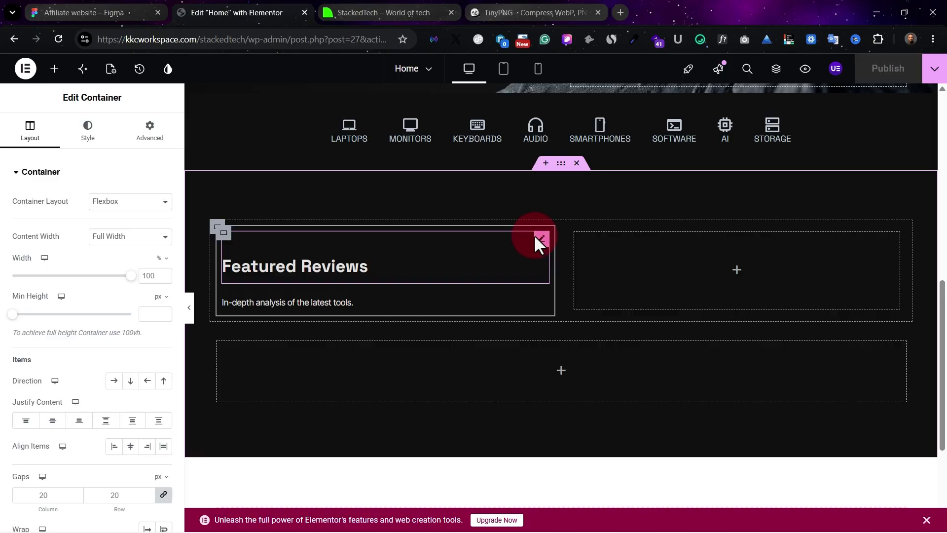
Set the Featured Reviews heading's font size to 40 px.
left_click(536, 237)
left_click(95, 127)
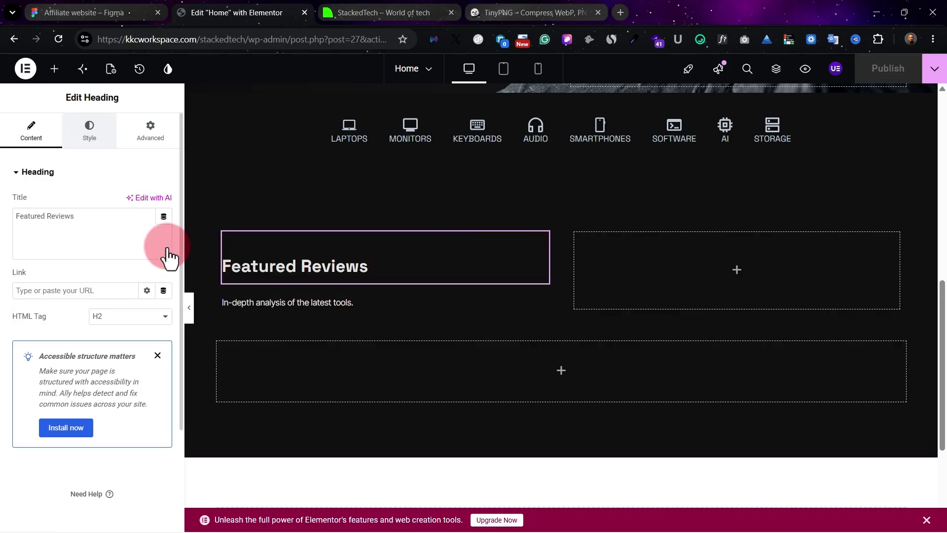
left_click(163, 237)
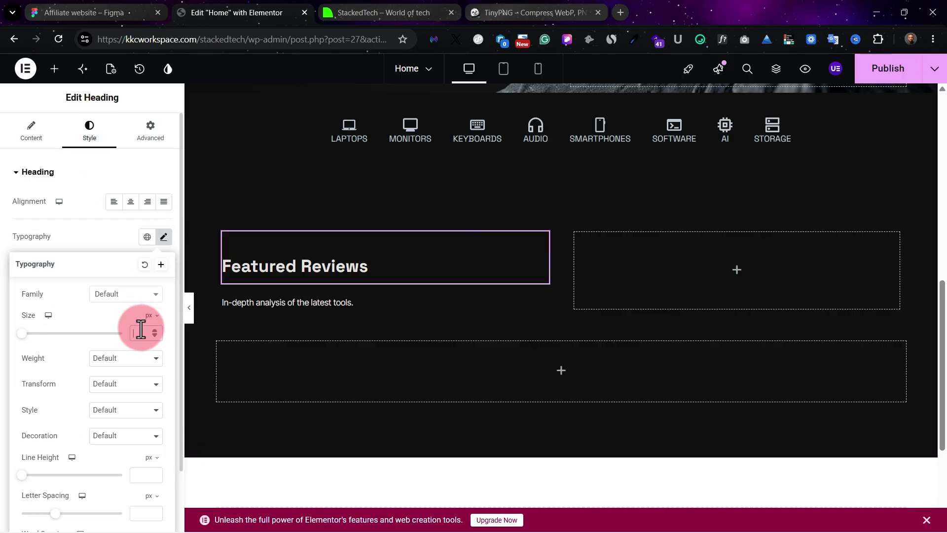
type("40")
scroll(283, 245, "up", 6)
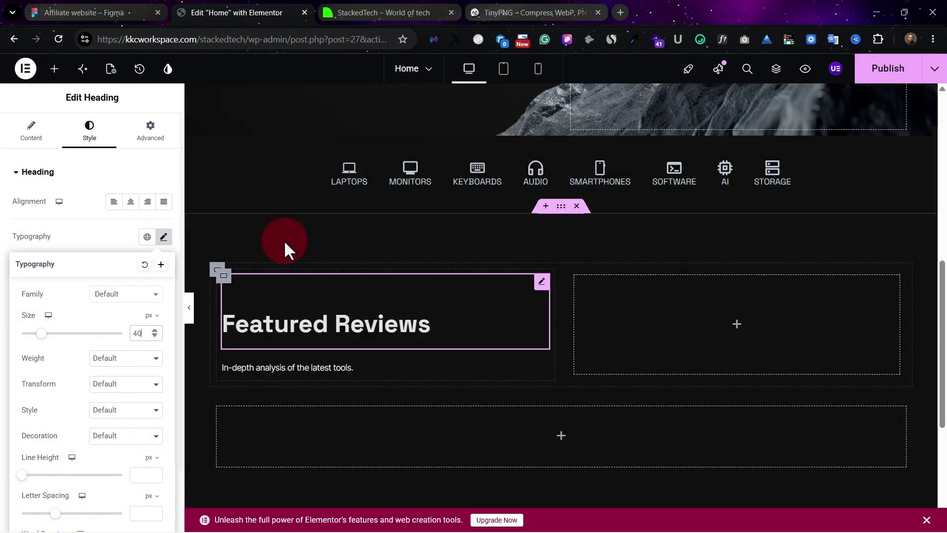
scroll(525, 311, "down", 3)
scroll(522, 308, "down", 3)
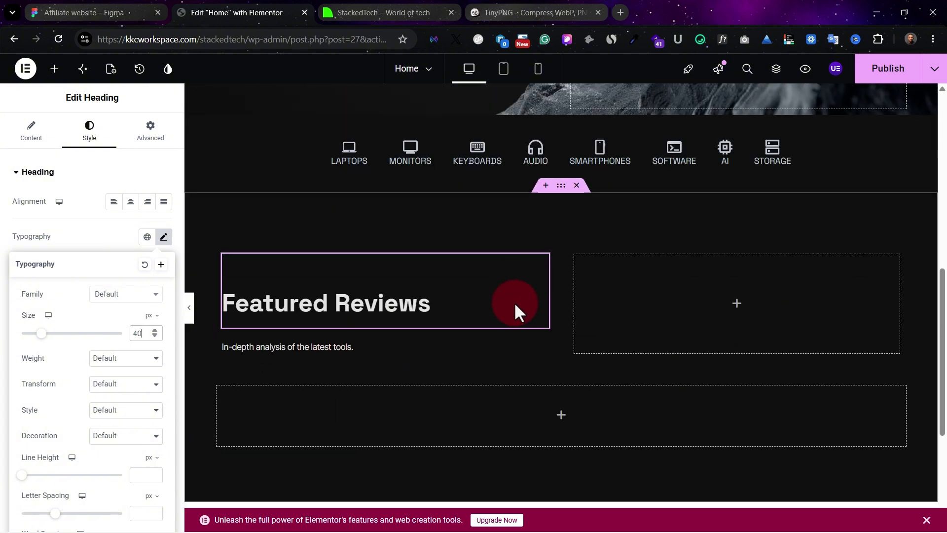
Set the column and row gaps of the container holding the heading and subtitle to 10 px.
left_click(218, 261)
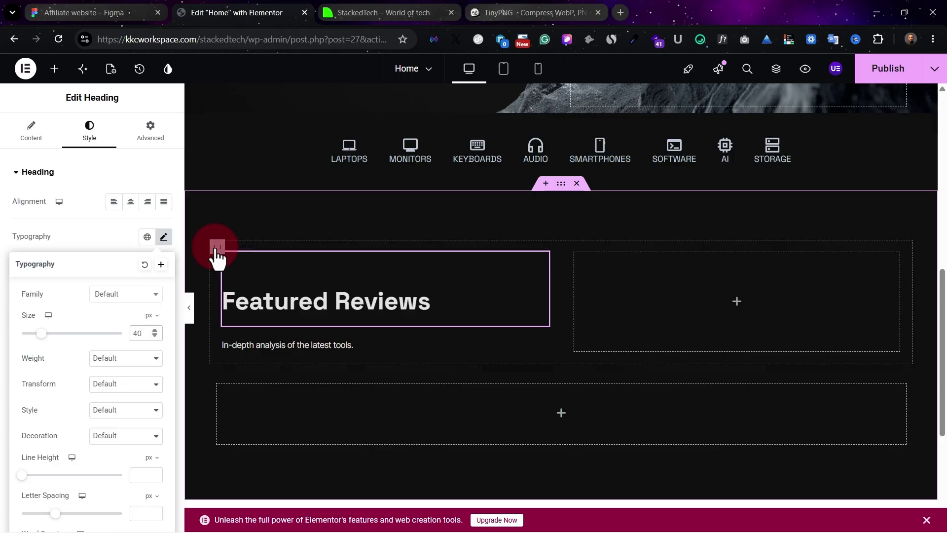
left_click(302, 338)
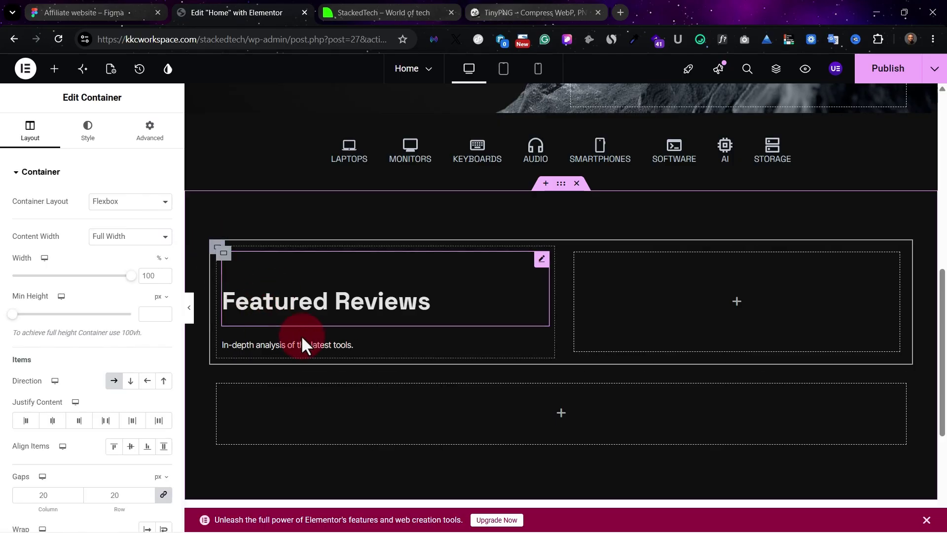
left_click(230, 261)
left_click(52, 339)
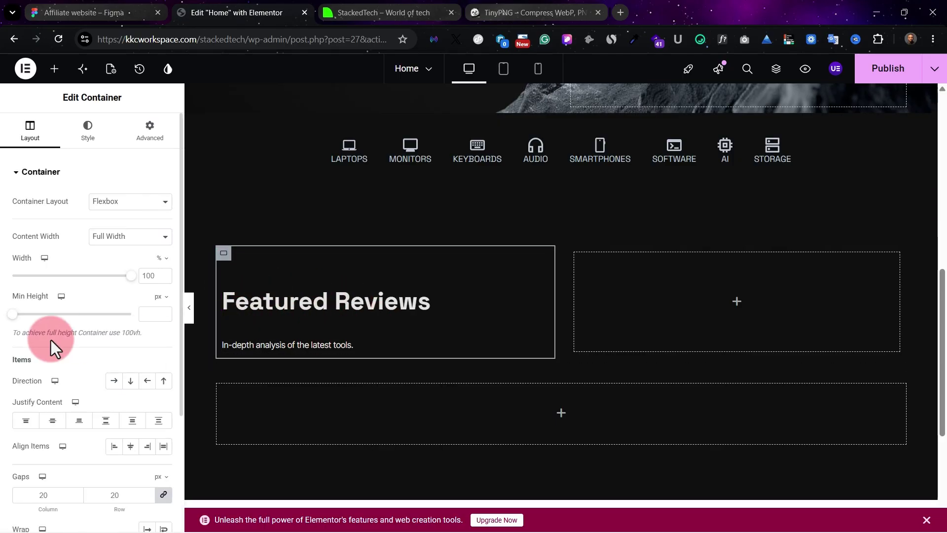
scroll(64, 472, "down", 2)
left_click(56, 424)
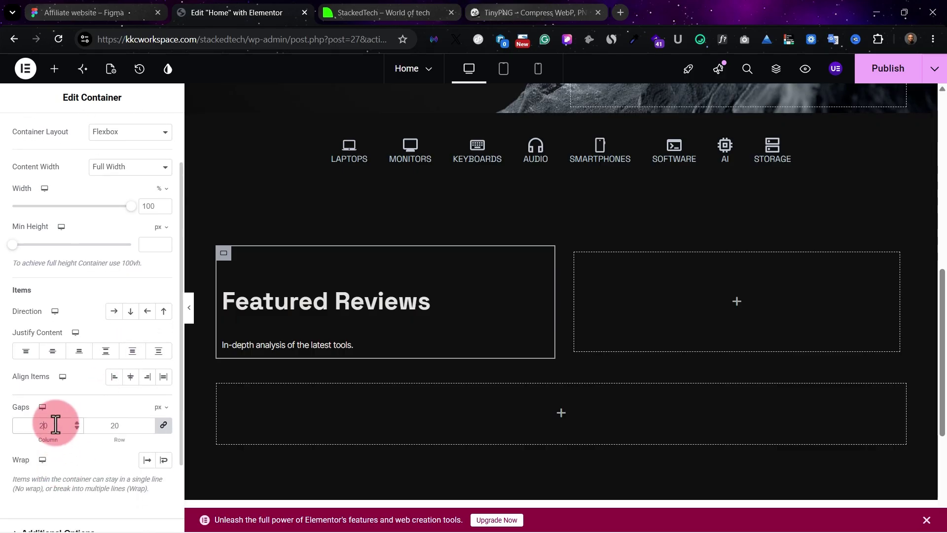
type("20")
key("BackSpace")
key("BackSpace")
type("10")
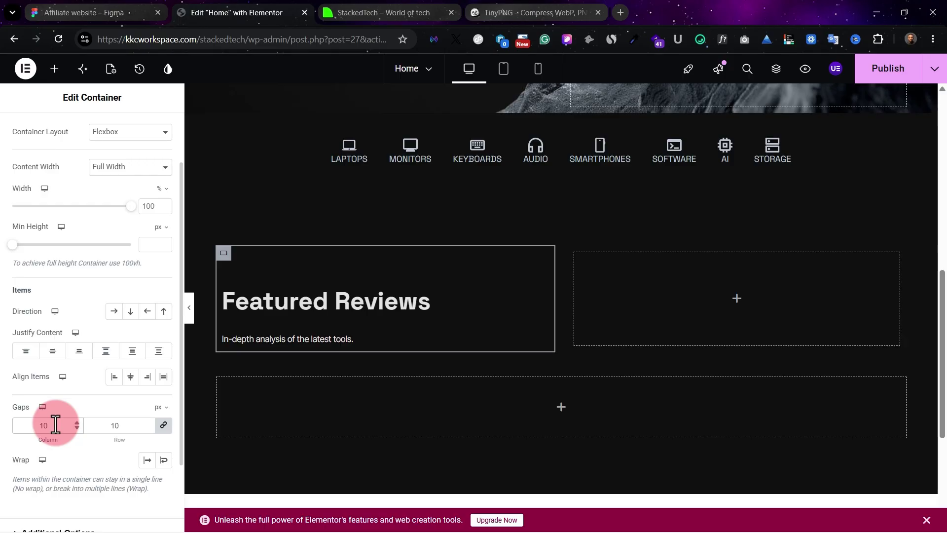
Publish the changes and review the enlarged heading and its spacing in the page preview.
left_click(910, 69)
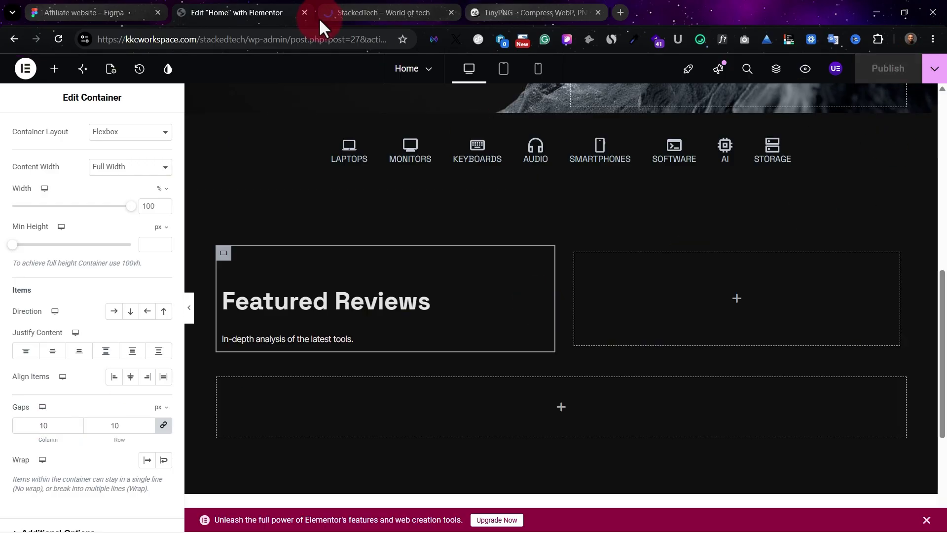
left_click(319, 18)
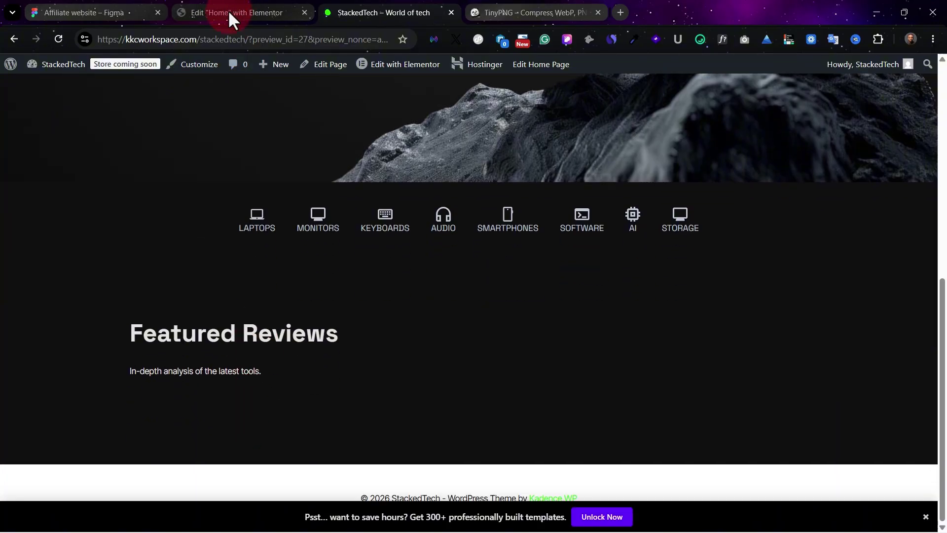
left_click(231, 18)
Set the column and row gaps of the heading and subtitle container to 0 px.
left_click(45, 422)
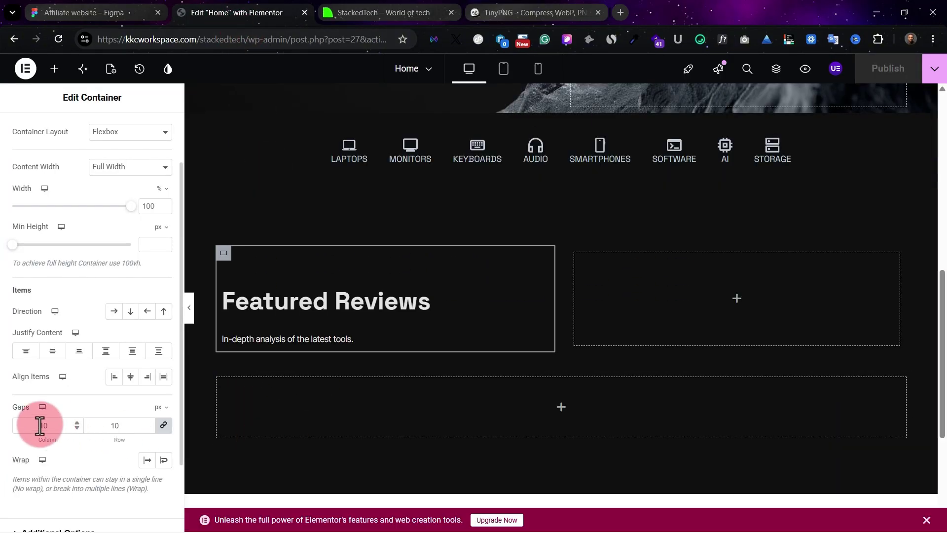
left_click_drag(39, 425, 11, 421)
type("0")
left_click(186, 437)
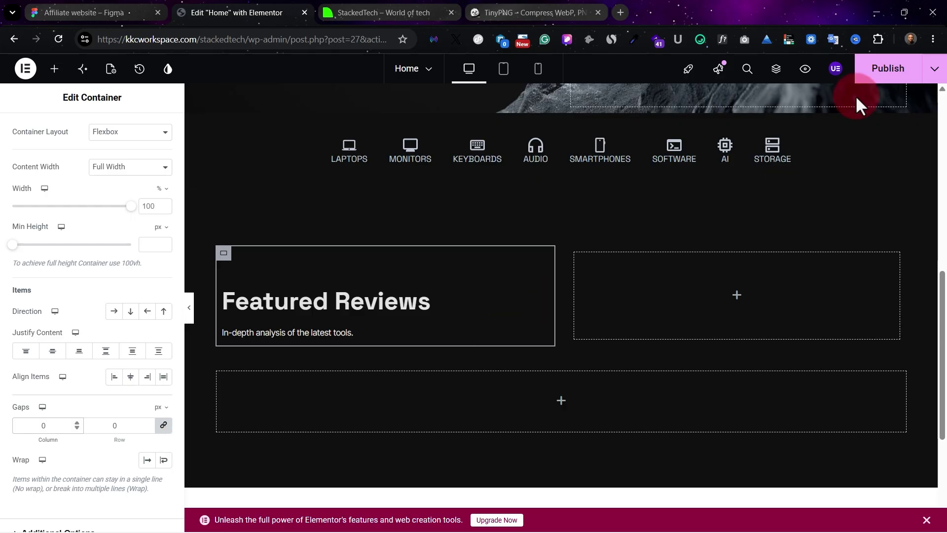
Publish the gap change and check the heading and subtitle spacing in the page preview.
key("ctrl+Tab")
left_click(296, 378)
scroll(359, 276, "down", 1)
left_click(422, 169)
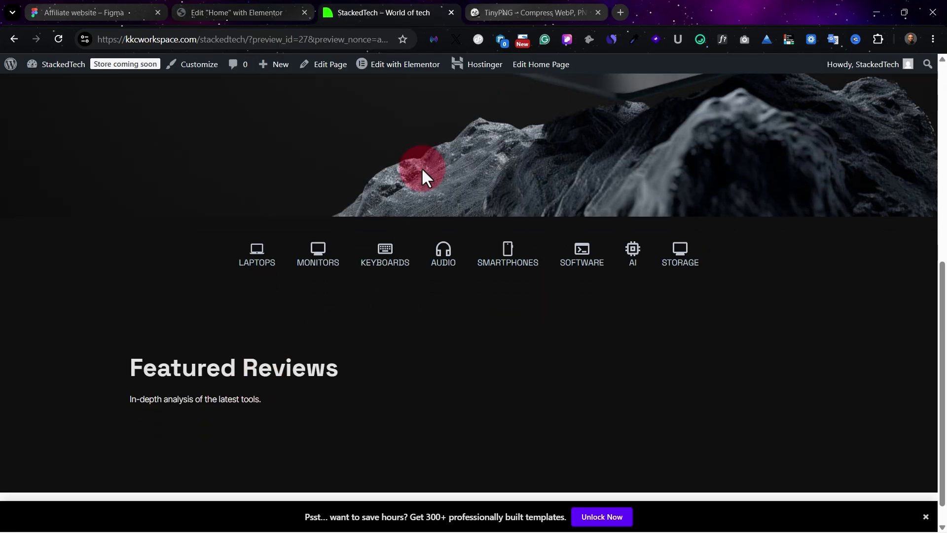
left_click(248, 8)
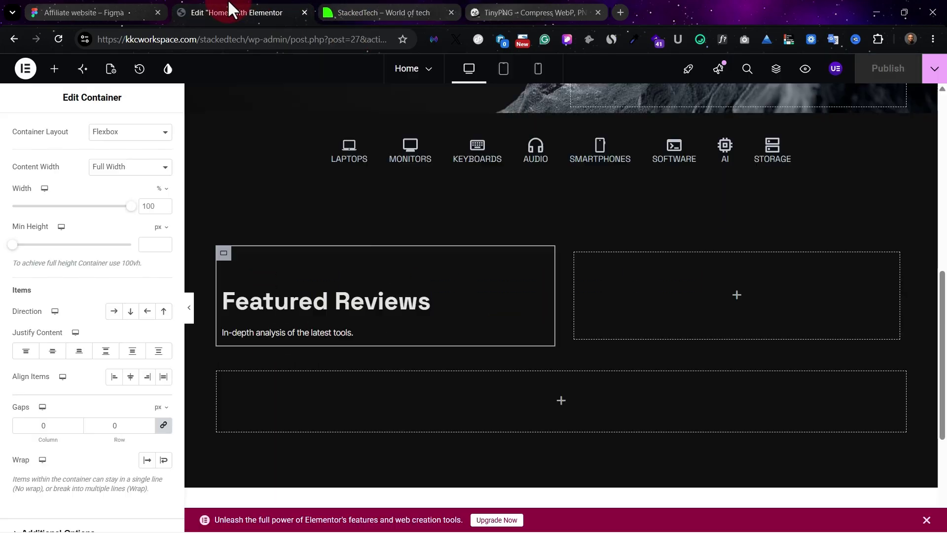
Try duplicating the container that holds the heading and subtitle, and undo the duplication.
right_click(221, 259)
left_click(274, 210)
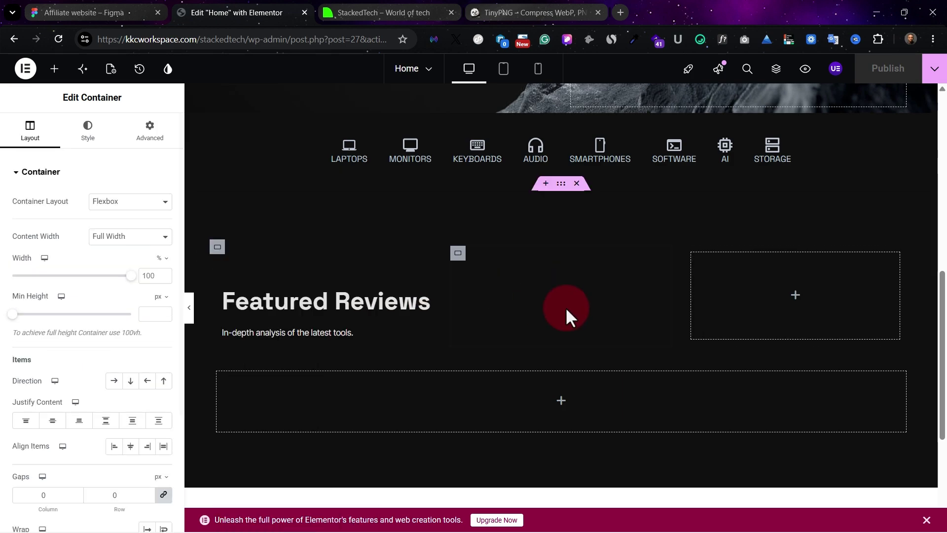
key("ctrl+z")
Check the View All link across from the Featured Reviews title in the Figma design.
left_click(575, 254)
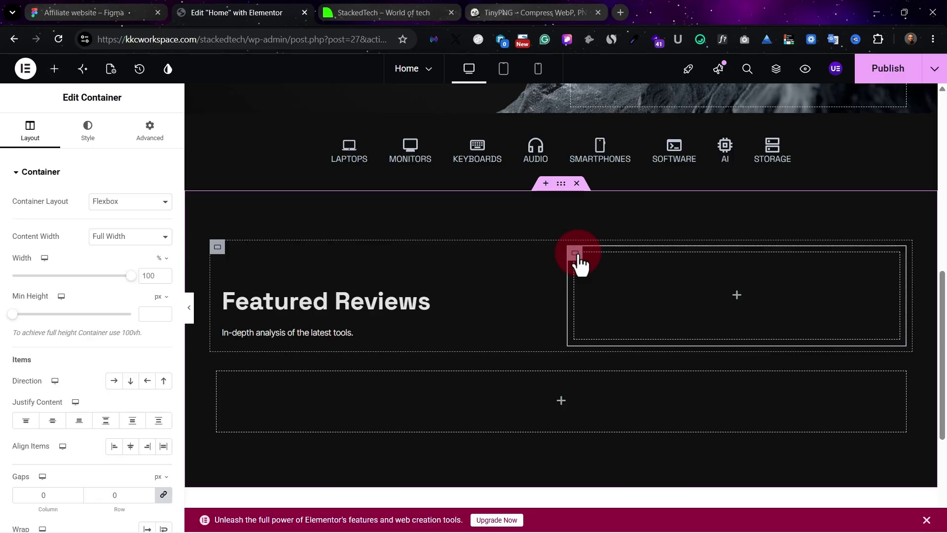
scroll(397, 148, "up", 8)
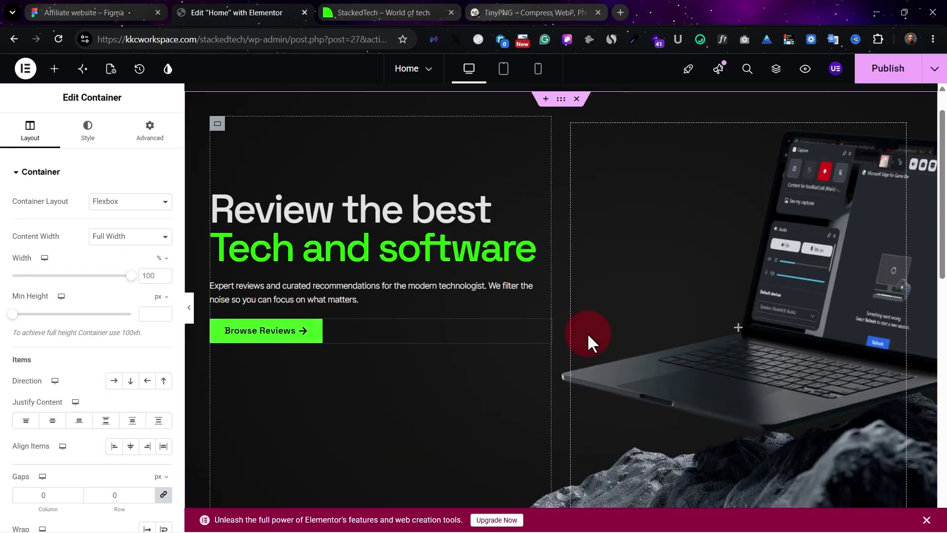
key("ctrl+shift+Tab")
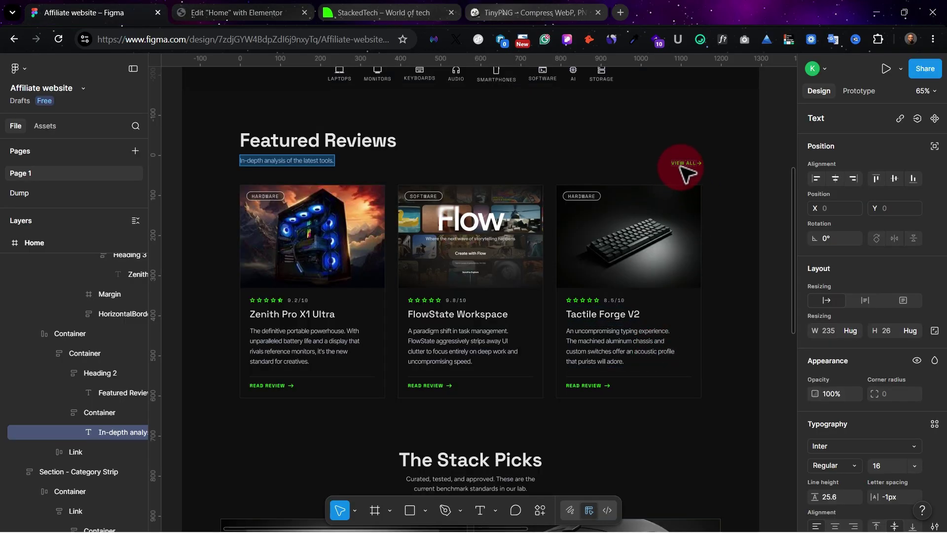
left_click(221, 12)
Paste the copied Browse Reviews button into the empty container across from the Featured Reviews heading.
scroll(419, 340, "down", 3)
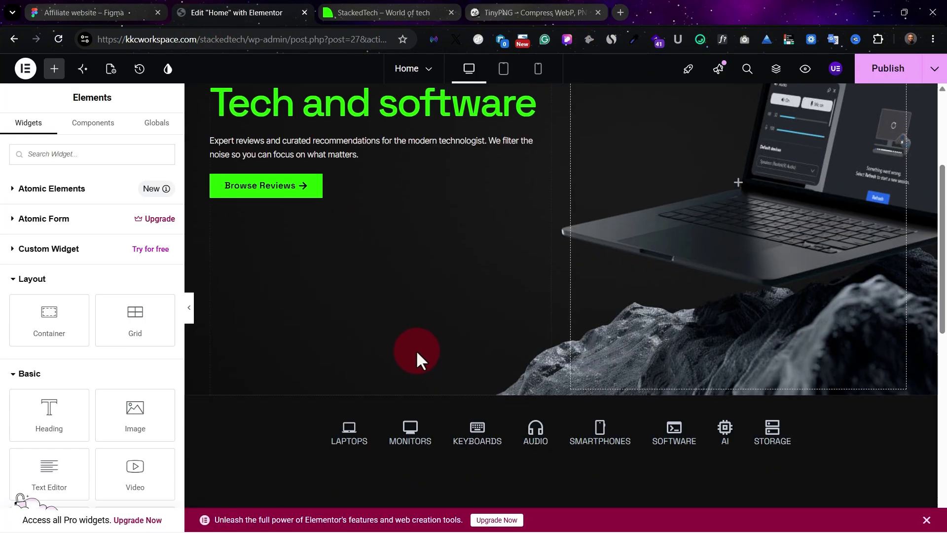
scroll(651, 416, "down", 6)
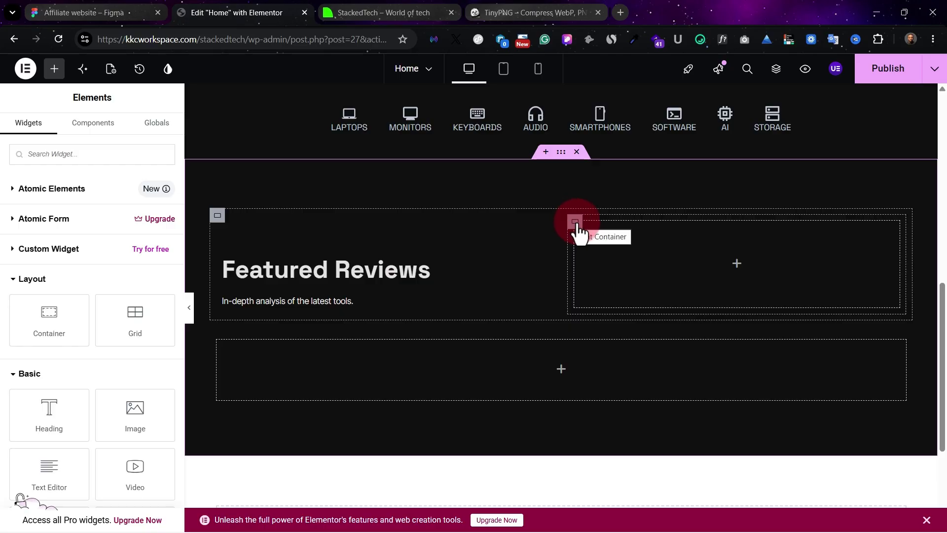
left_click(576, 224)
right_click(576, 227)
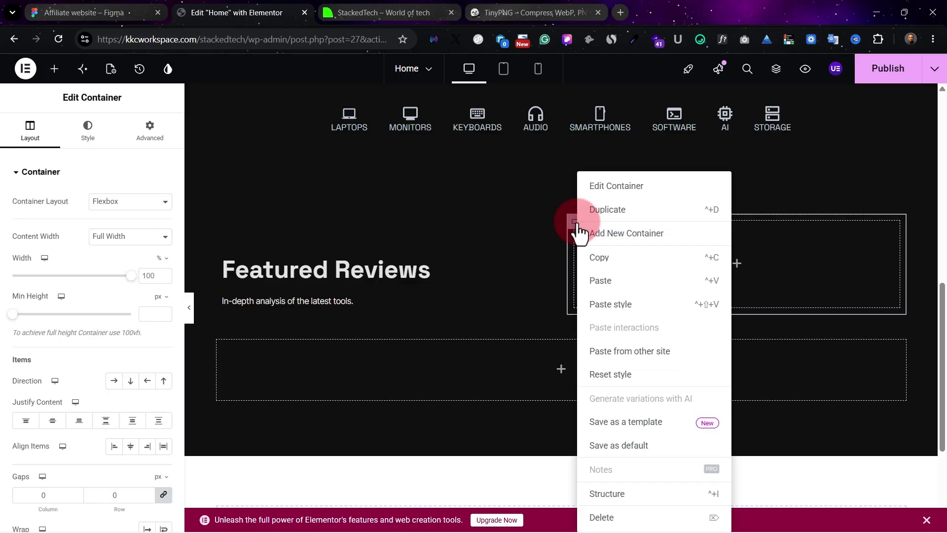
left_click(600, 281)
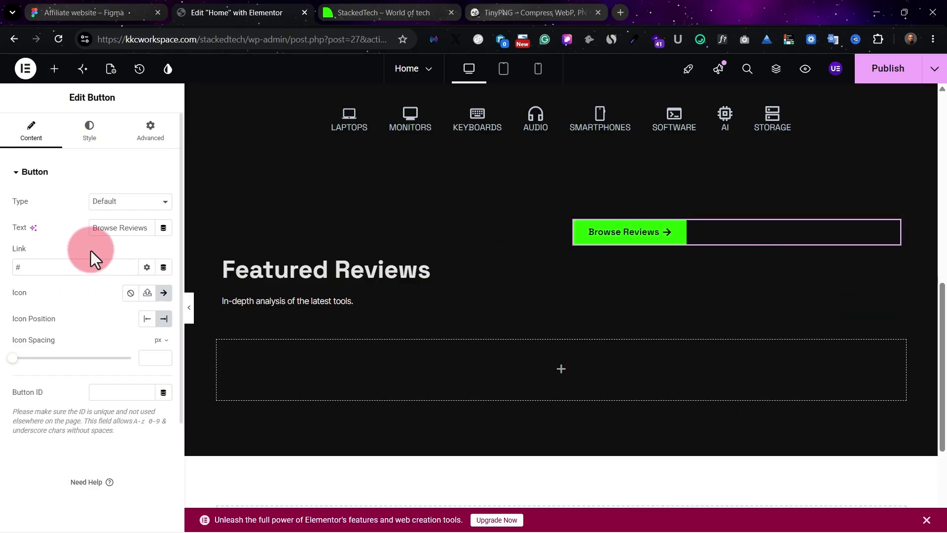
Align the pasted Browse Reviews button to the right edge of its container.
left_click(86, 134)
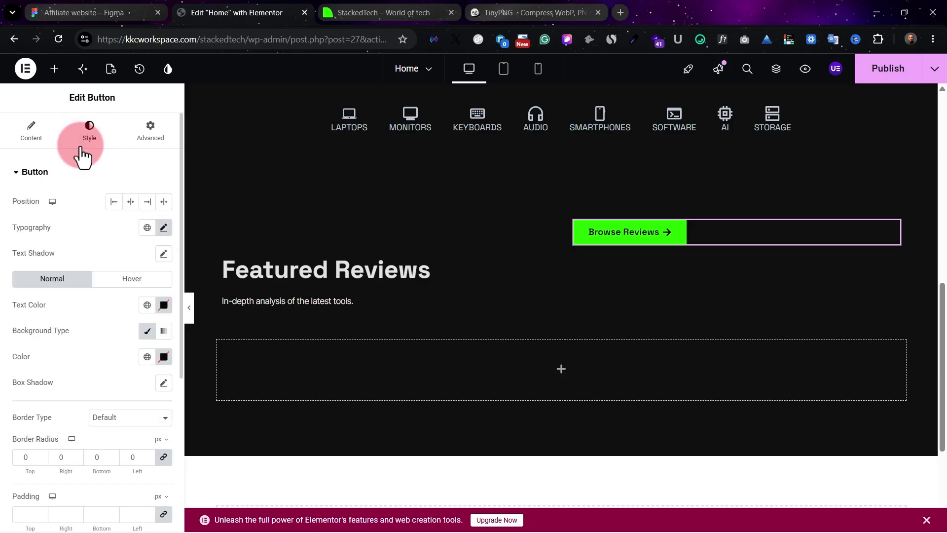
left_click(35, 141)
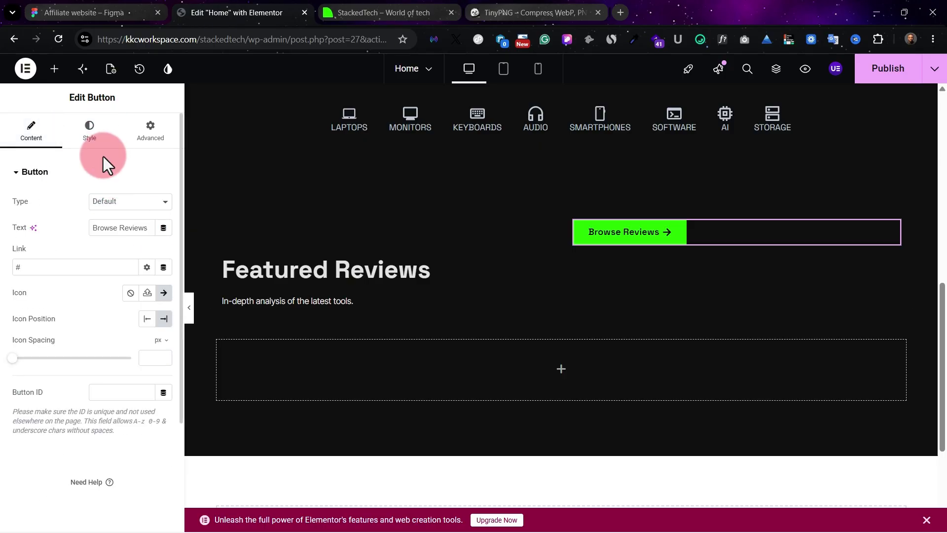
left_click(98, 138)
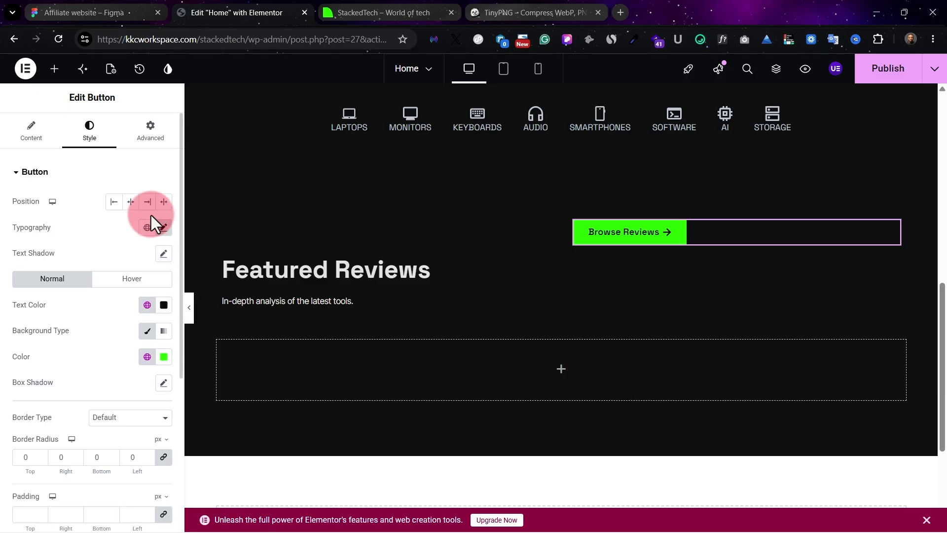
left_click(147, 203)
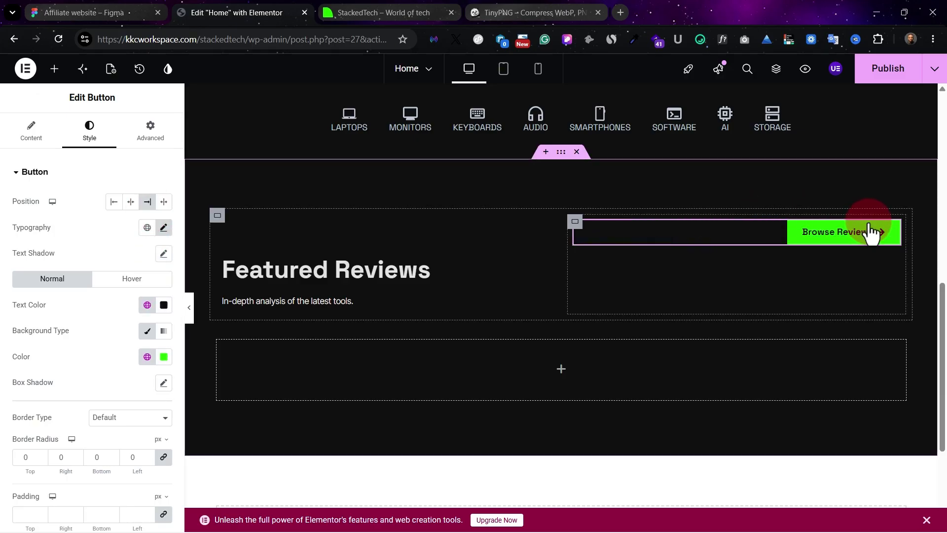
Justify the button's container content to the end and compare the button's alignment with the subtitle and the Figma design.
left_click(575, 223)
left_click(96, 427)
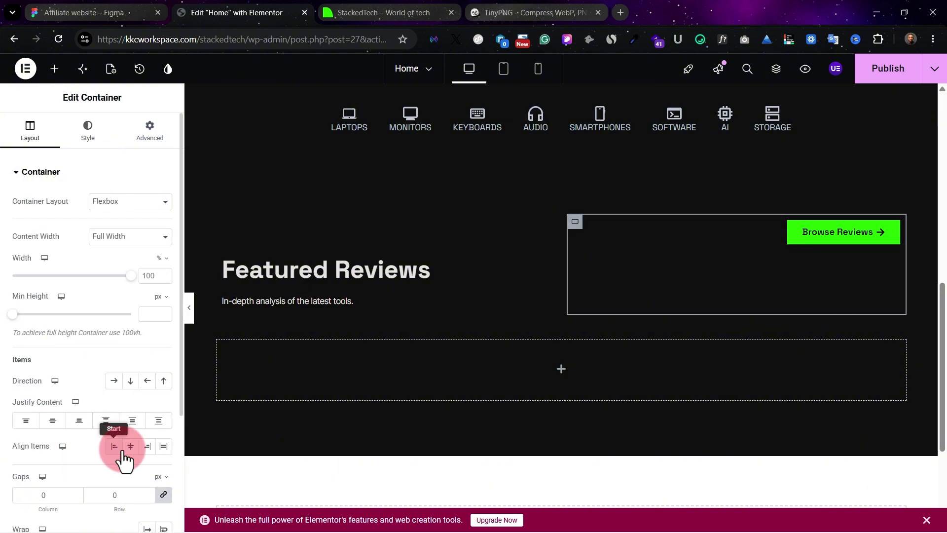
left_click(86, 425)
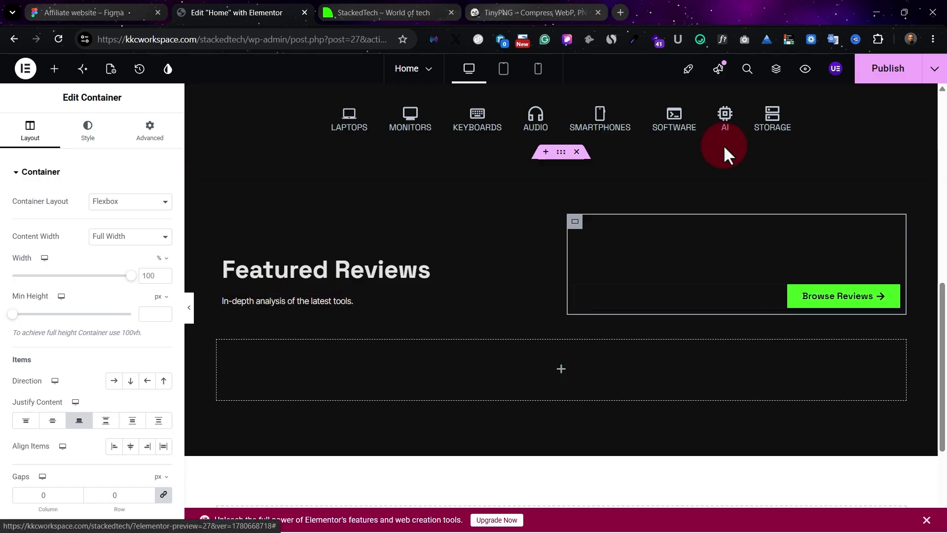
left_click(241, 301)
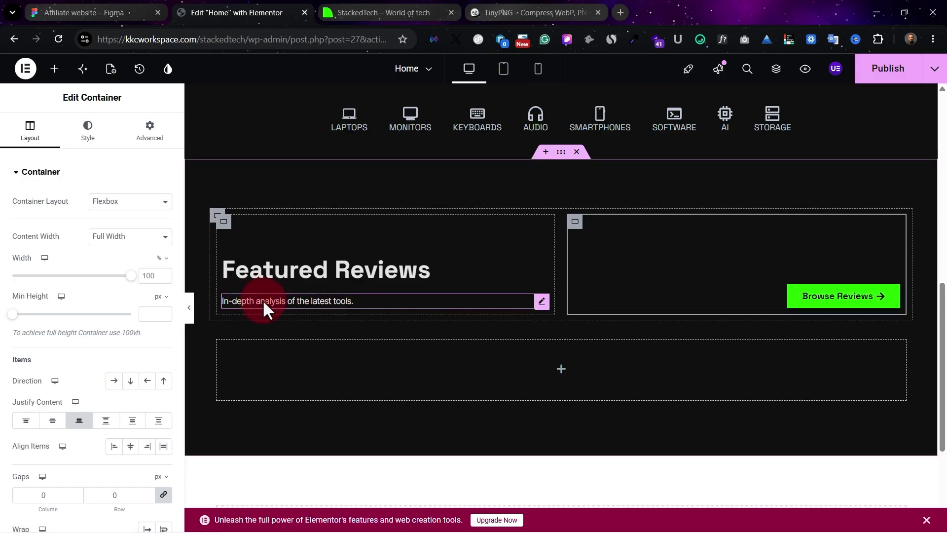
left_click(99, 8)
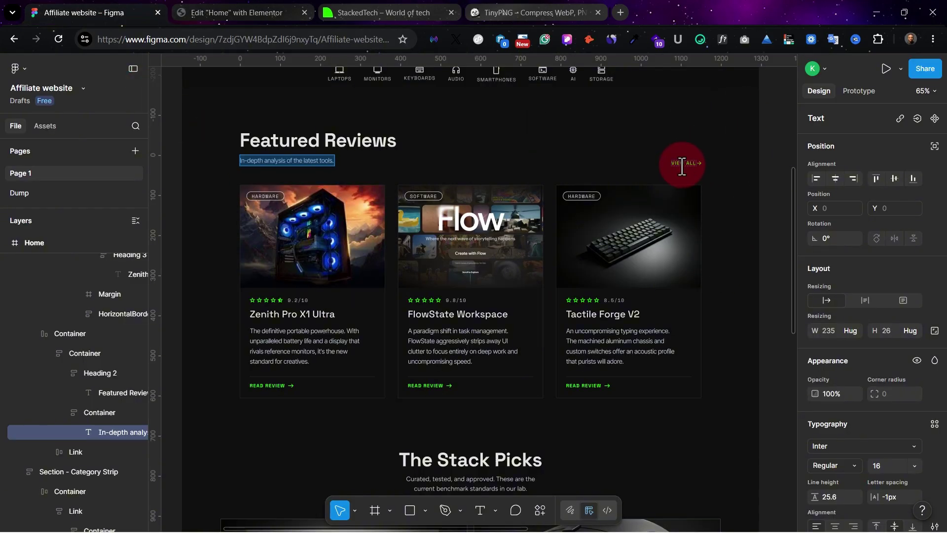
left_click(217, 11)
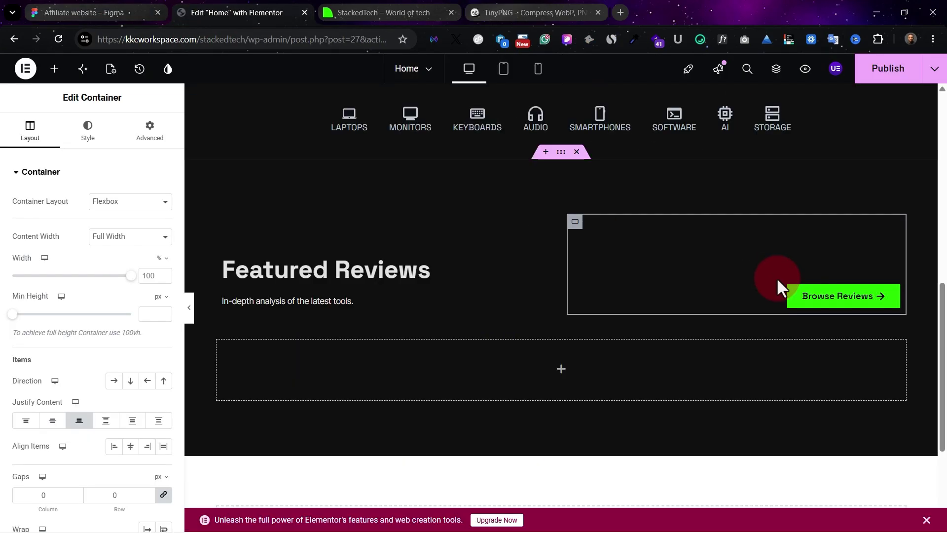
Set the Browse Reviews button's padding to 0 px on all sides in the Featured Reviews row.
left_click(897, 296)
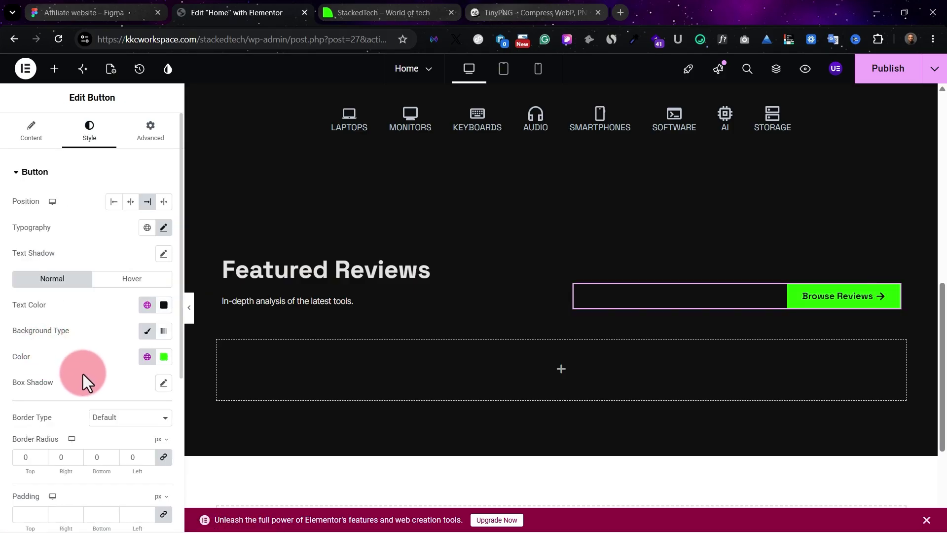
scroll(83, 373, "down", 3)
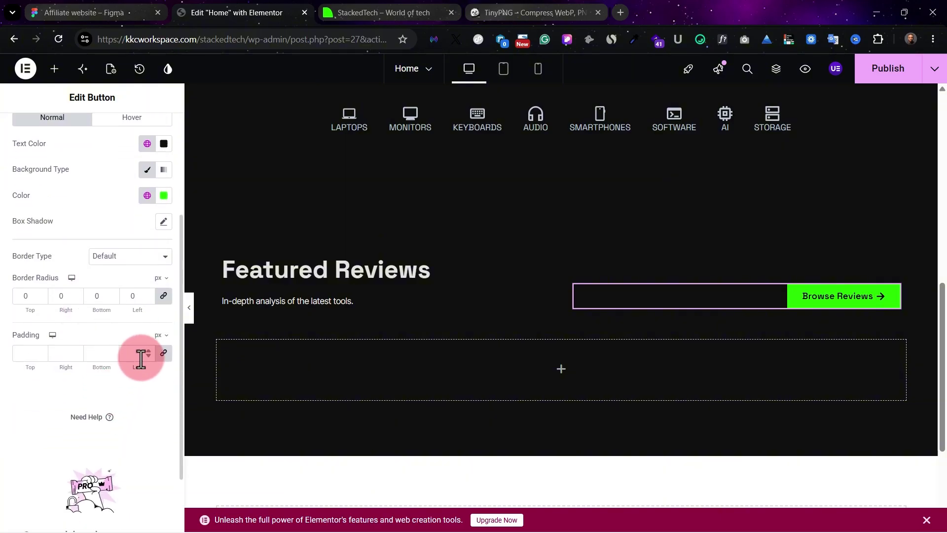
left_click(142, 357)
type("0")
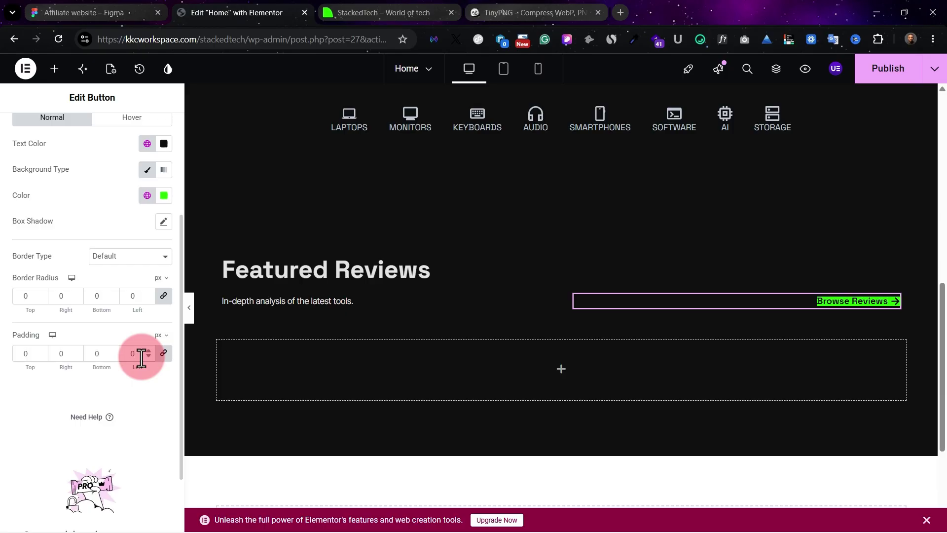
Set the button's normal background to the global color Theme Accent - alt and its text color to Theme Accent.
left_click(147, 196)
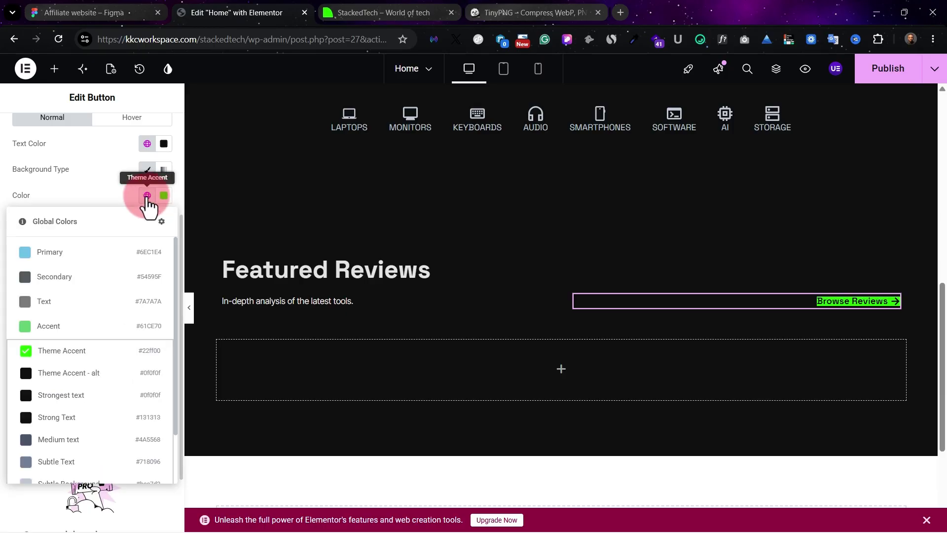
left_click(75, 374)
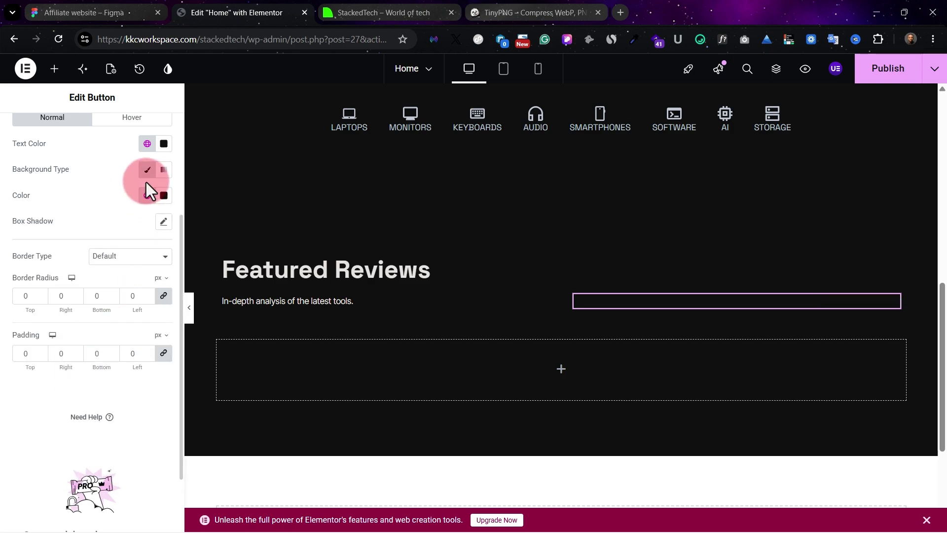
left_click(146, 144)
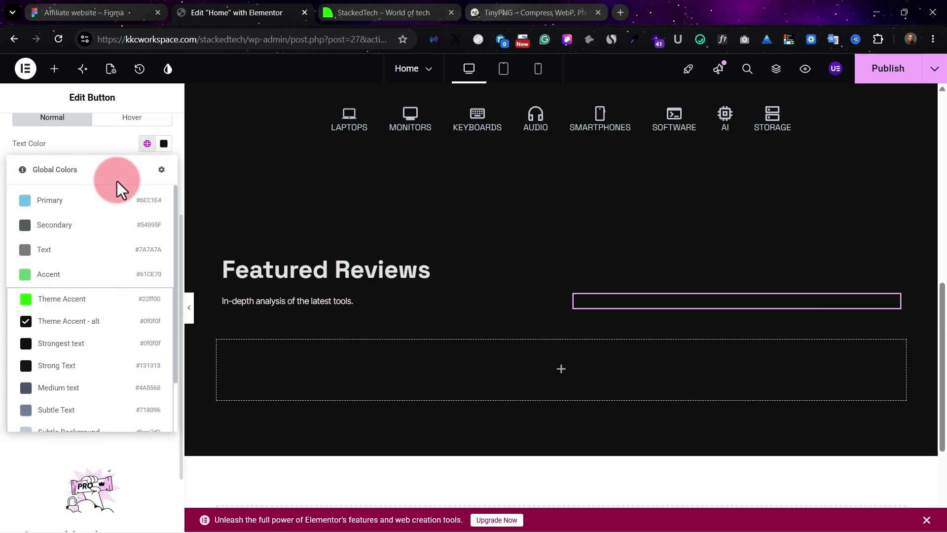
left_click(79, 300)
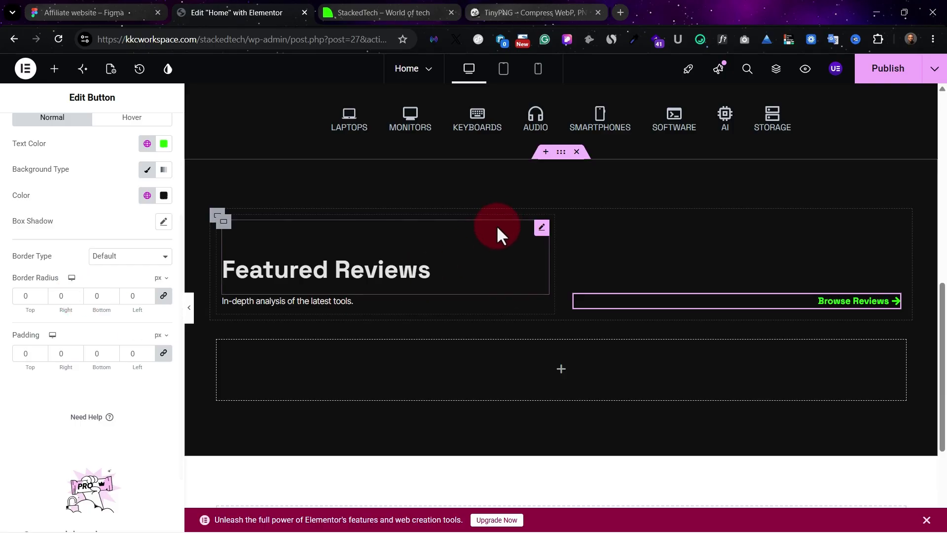
Set the button's hover background to Theme Accent - alt and its hover text to a light grey global color.
left_click(132, 118)
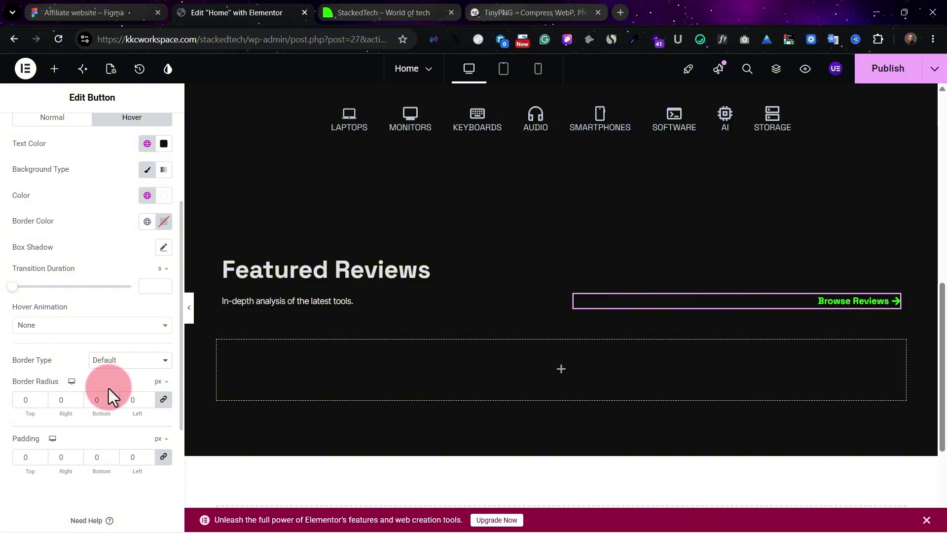
left_click(147, 195)
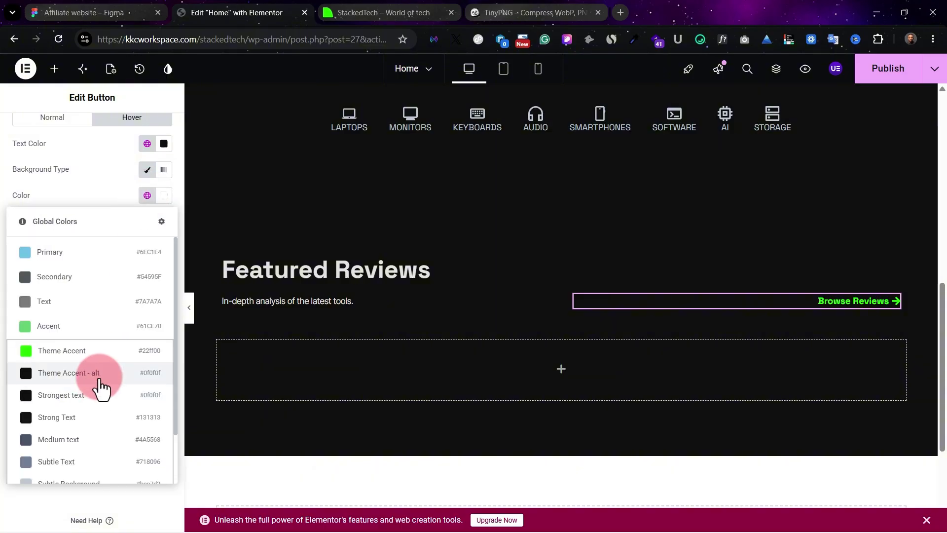
left_click(100, 384)
left_click(146, 145)
left_click(76, 319)
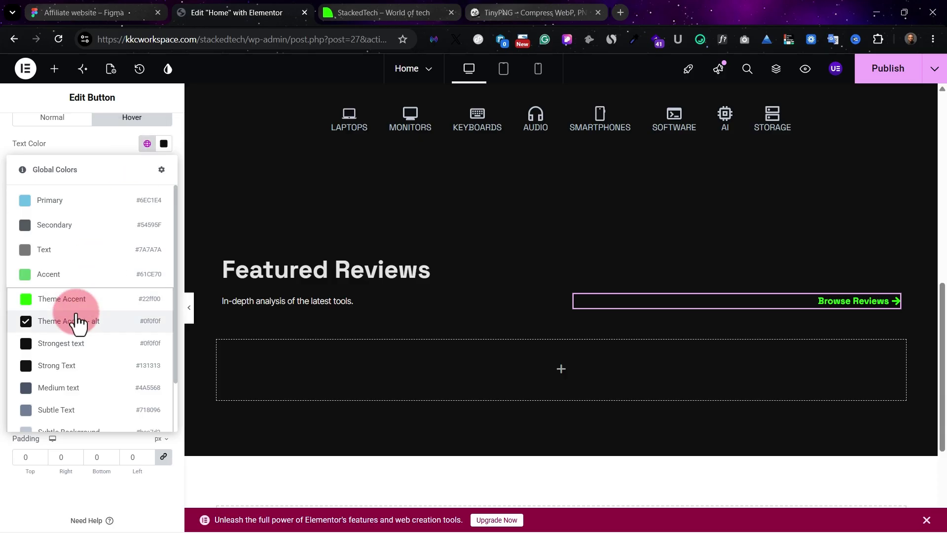
scroll(81, 368, "down", 2)
left_click(80, 395)
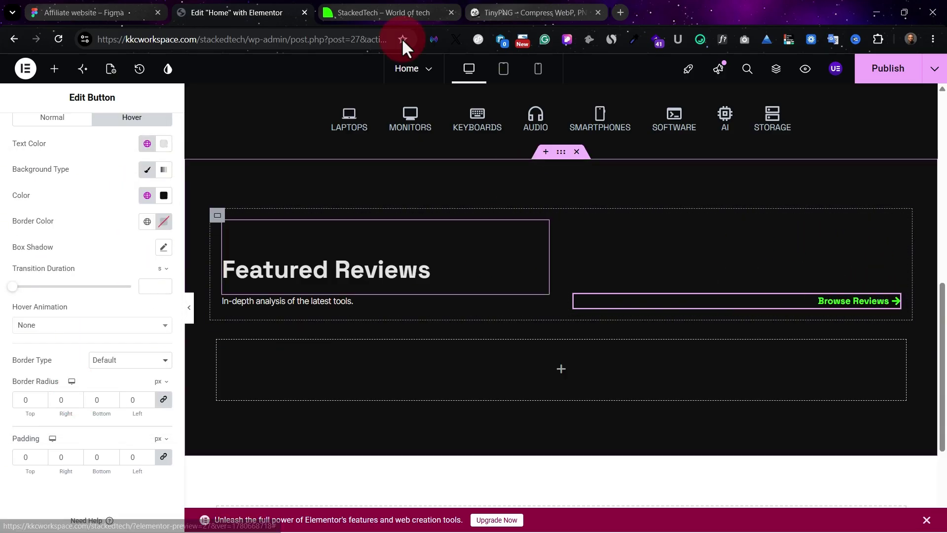
Check the View All link's text in the Figma design and change the Elementor button's text to "VIEW ALL".
left_click(102, 11)
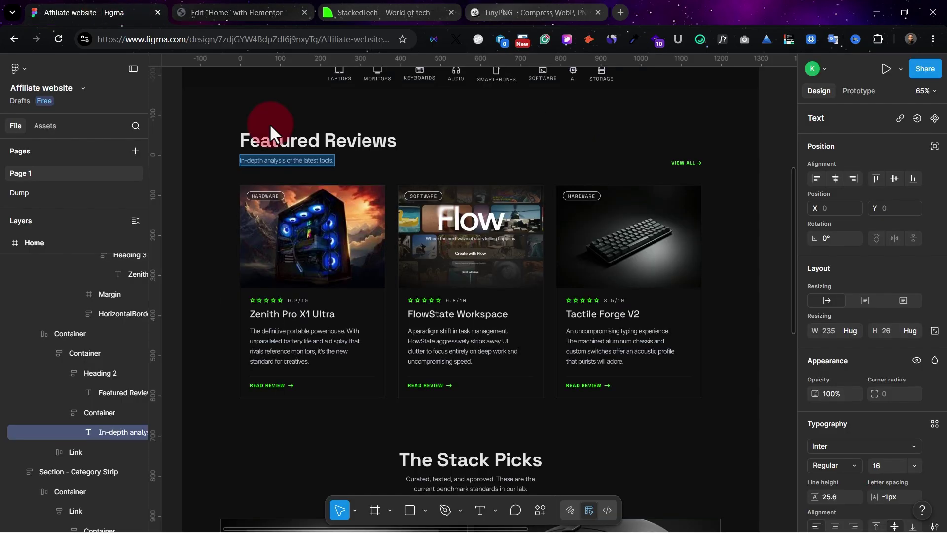
left_click(683, 164)
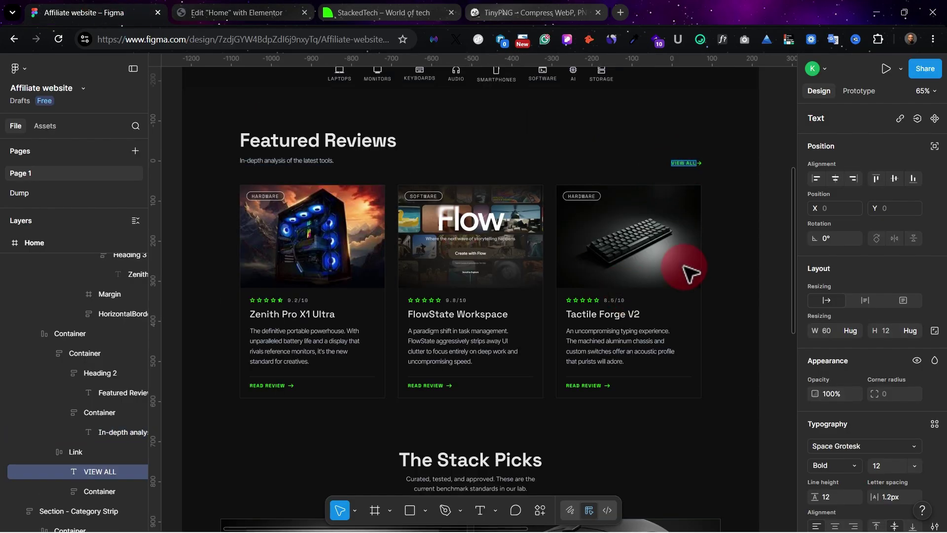
left_click(241, 9)
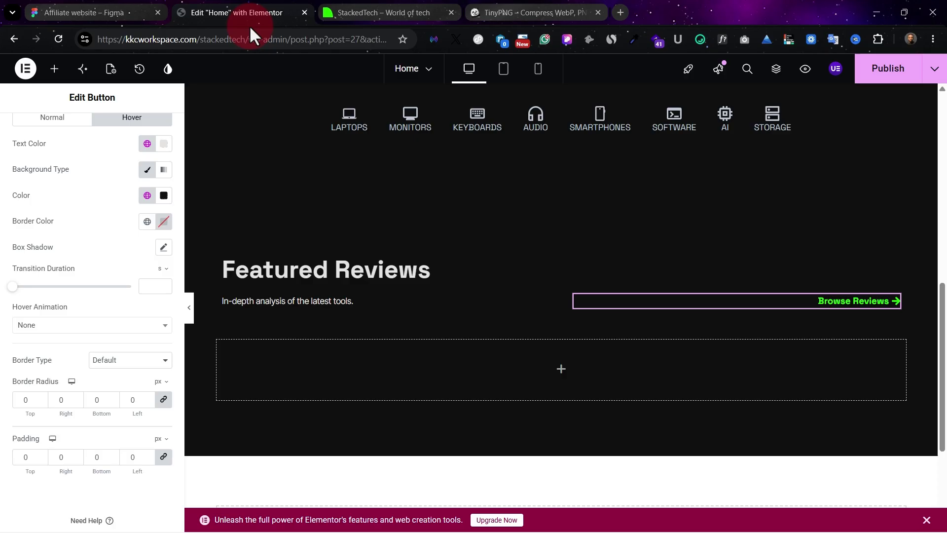
left_click(862, 311)
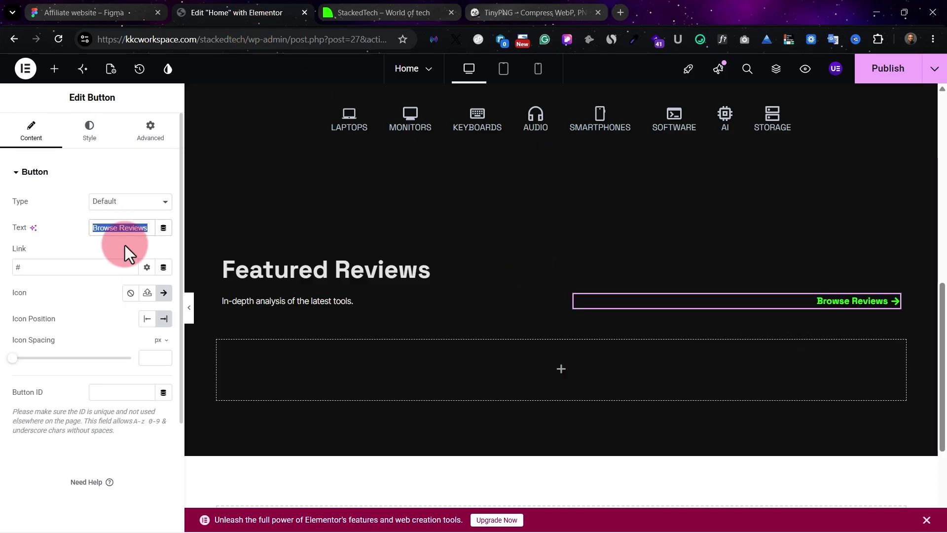
type("VIEW ALL")
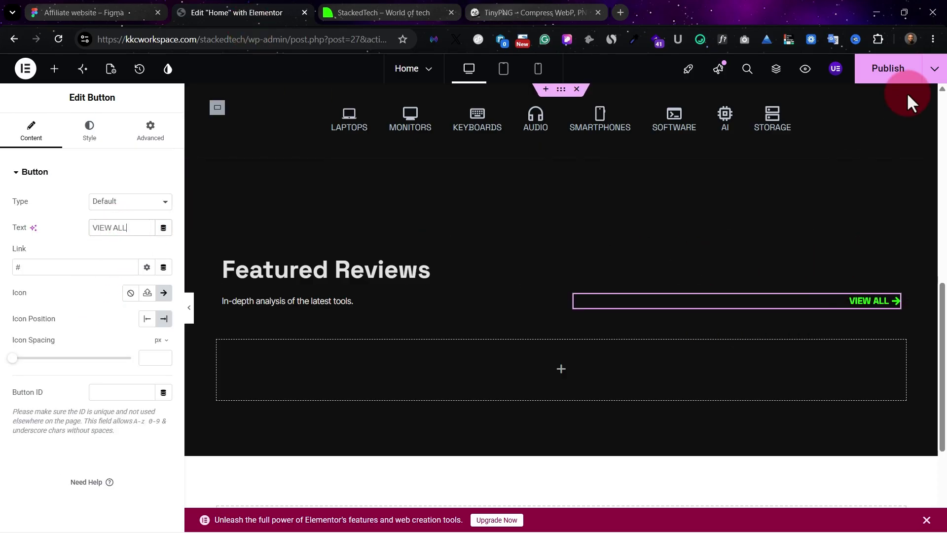
Publish the page and check the Featured Reviews title row in the page preview.
left_click(893, 73)
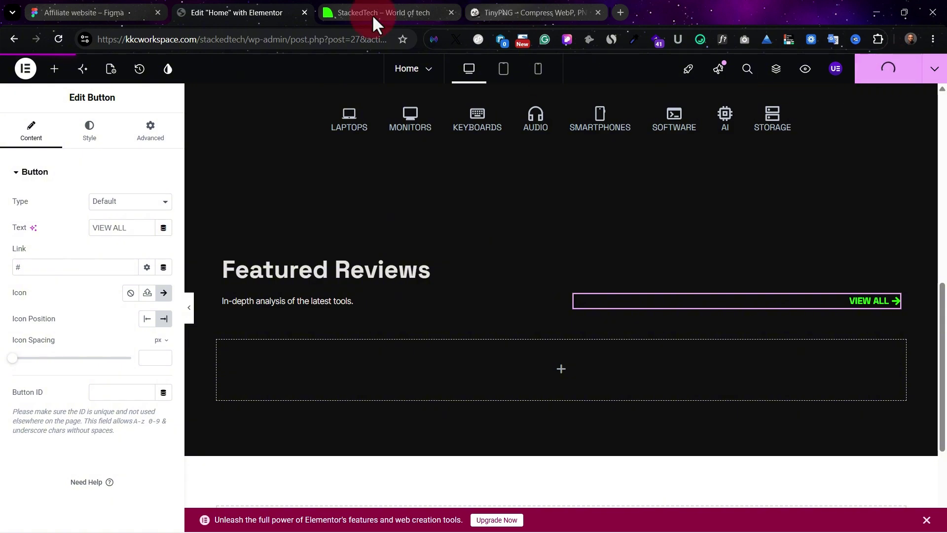
left_click(321, 14)
scroll(627, 354, "down", 6)
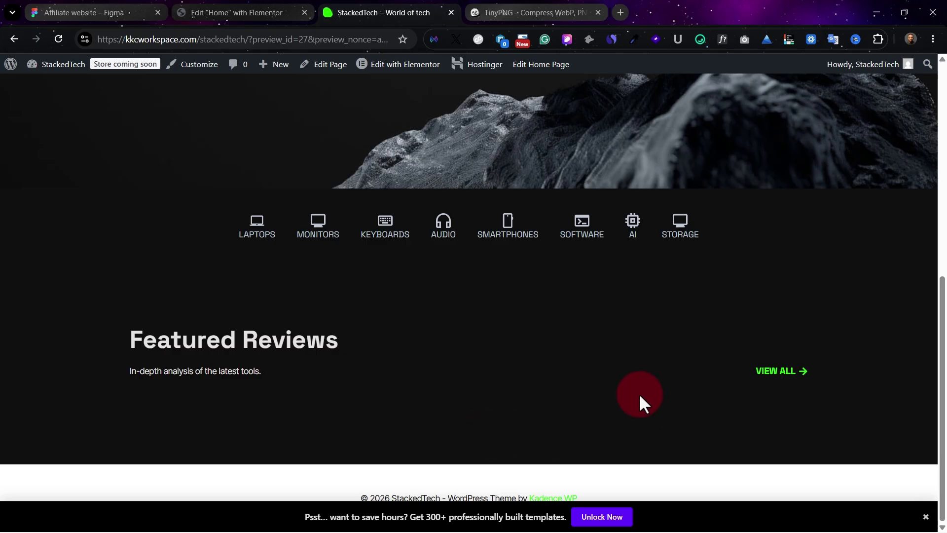
Examine the three review cards below the title row in Figma and return to the empty container under that row in Elementor.
left_click(80, 18)
scroll(459, 311, "up", 3)
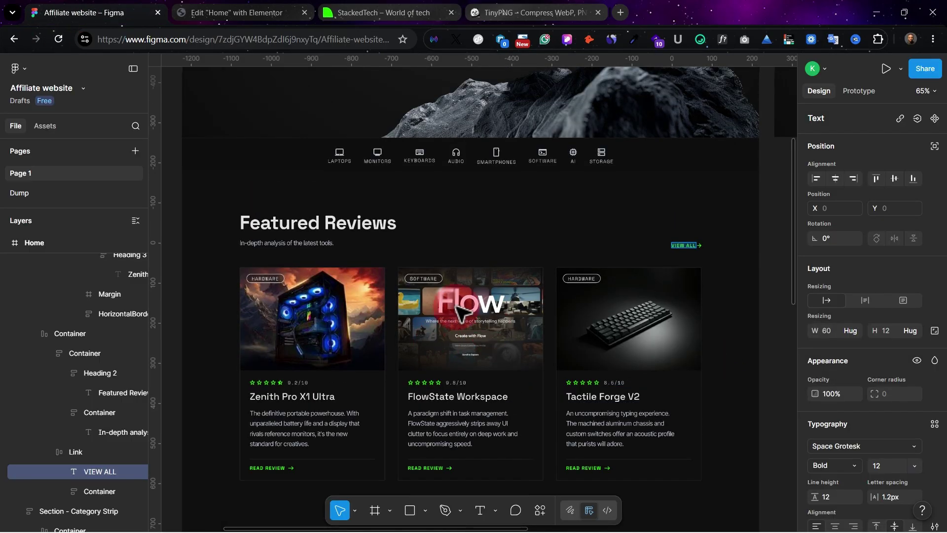
scroll(458, 312, "down", 1)
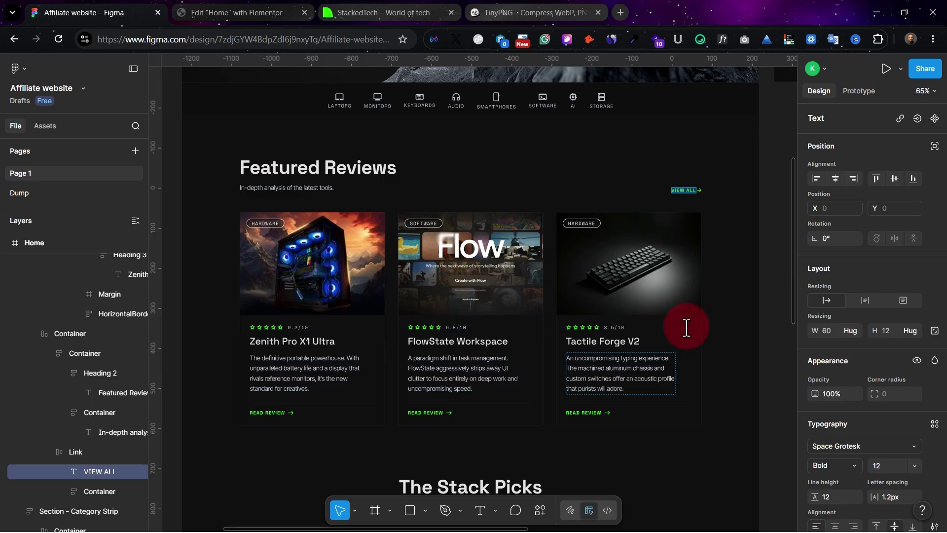
left_click(267, 9)
scroll(359, 296, "down", 3)
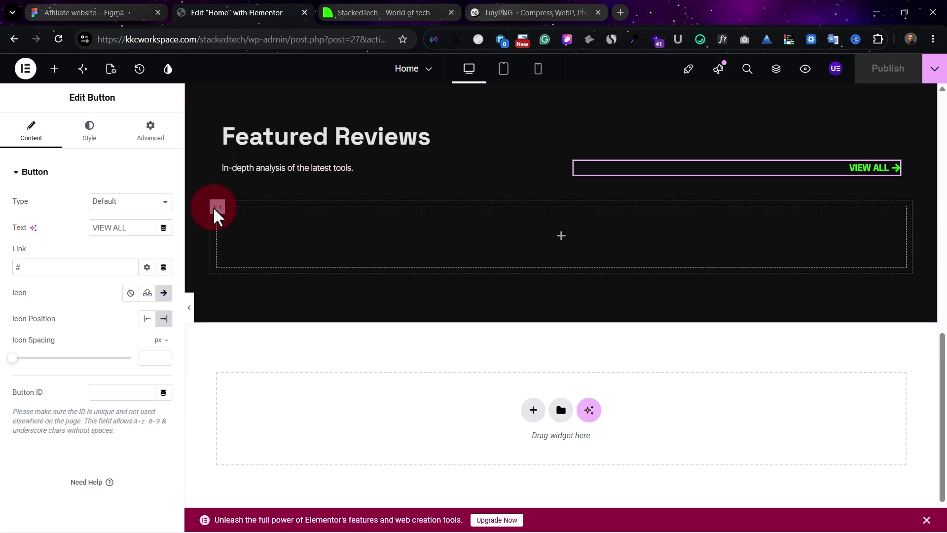
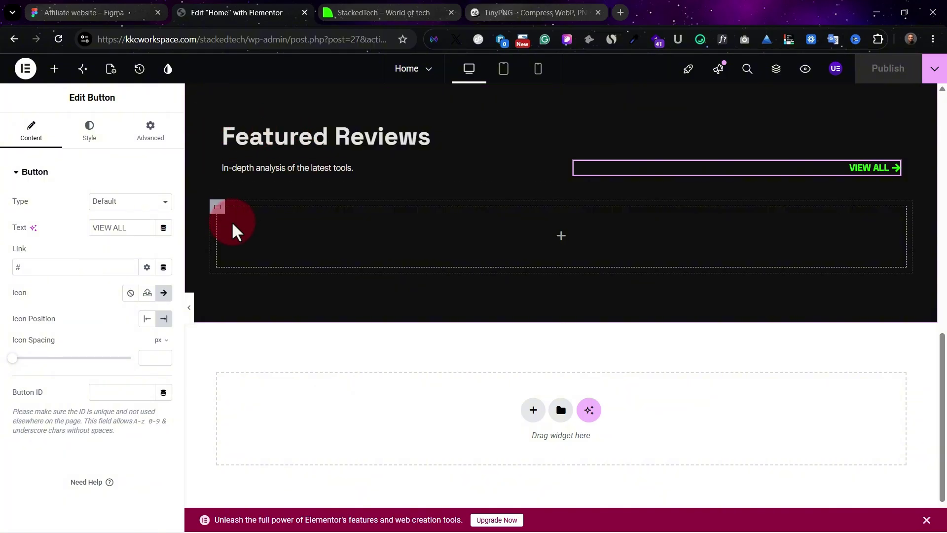
Add a container inside the empty container below the Featured Reviews title row and duplicate it twice for three card containers.
left_click(54, 68)
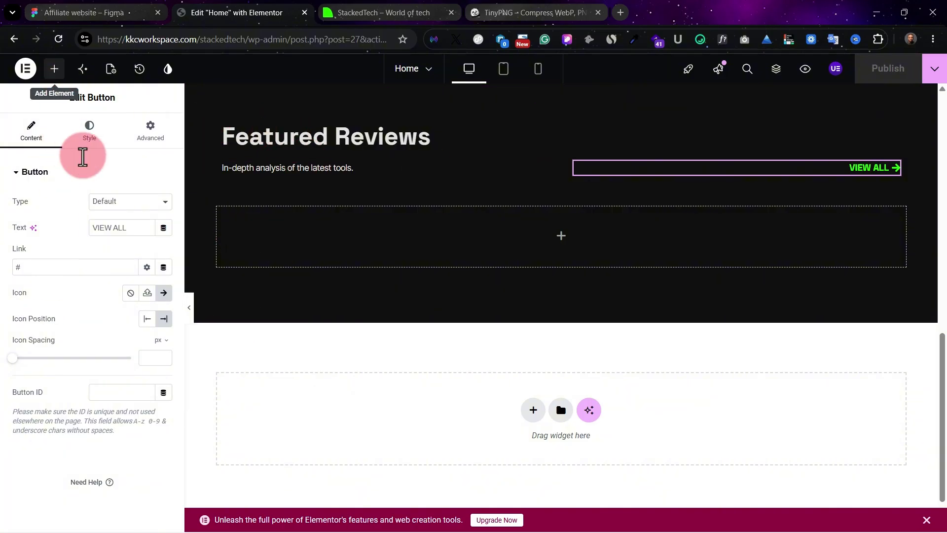
scroll(97, 423, "down", 5)
scroll(97, 422, "down", 20)
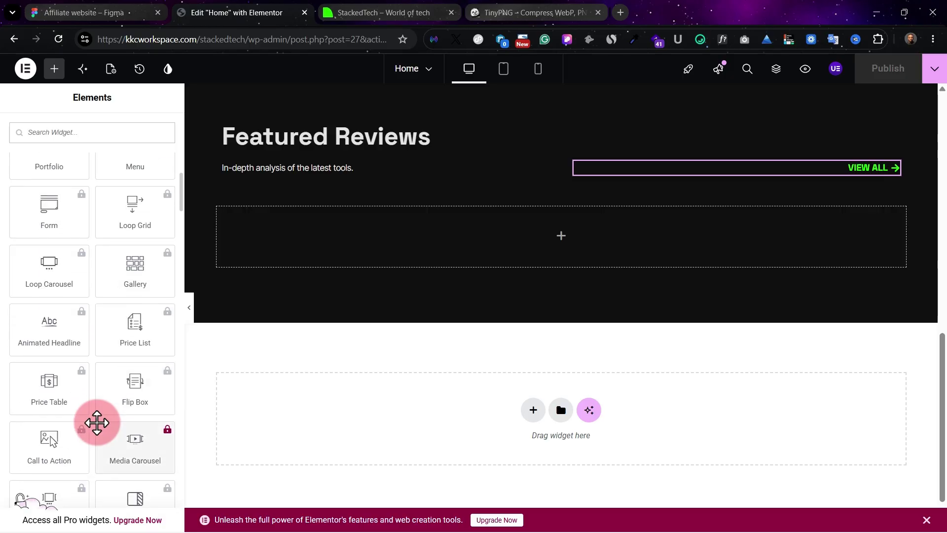
scroll(98, 422, "up", 20)
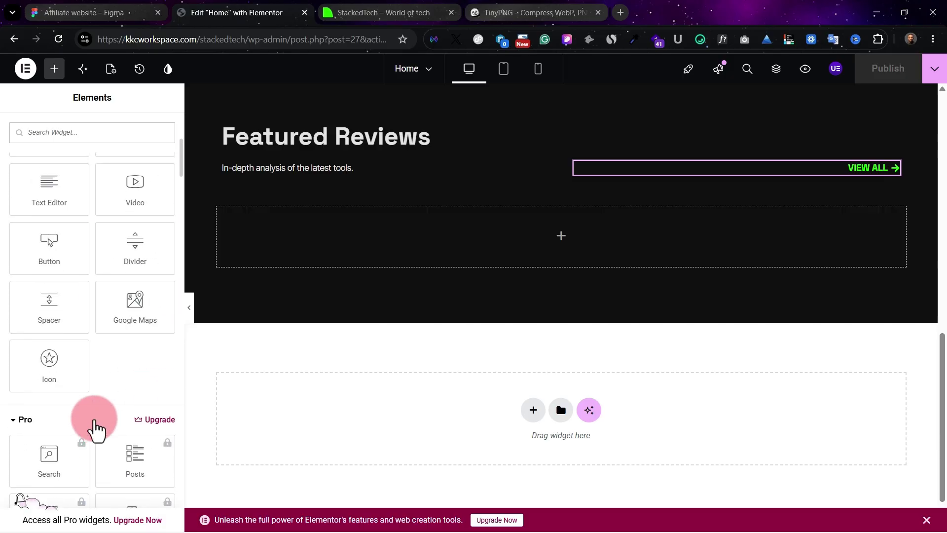
left_click_drag(49, 320, 381, 244)
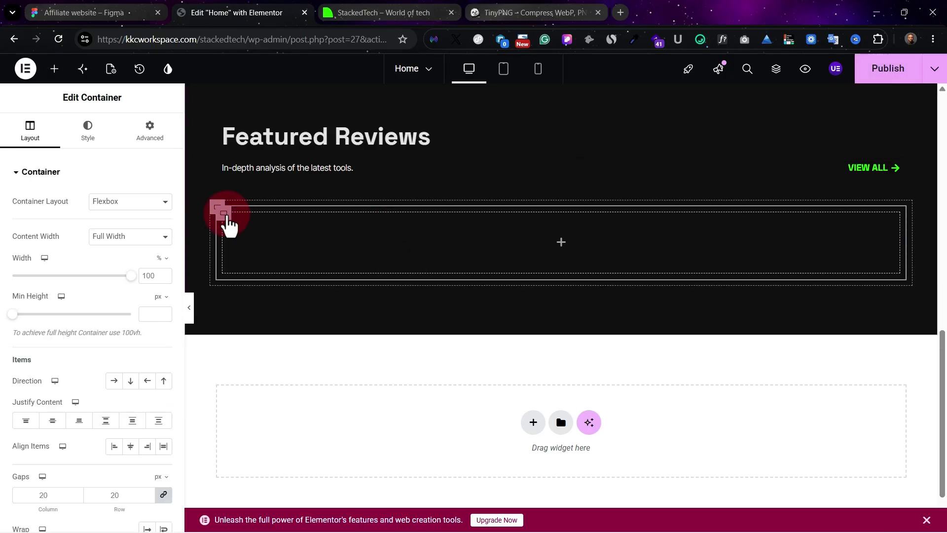
right_click(226, 224)
left_click(284, 209)
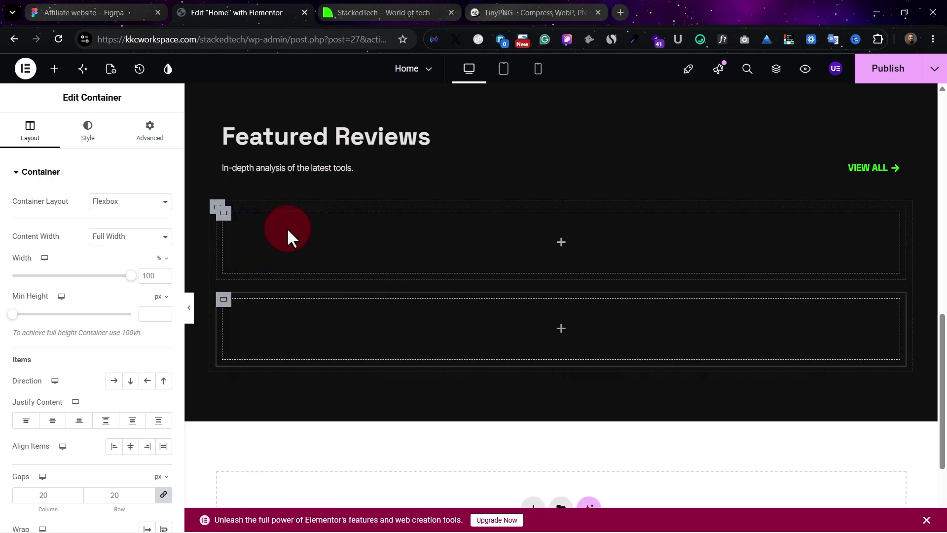
right_click(226, 311)
left_click(274, 232)
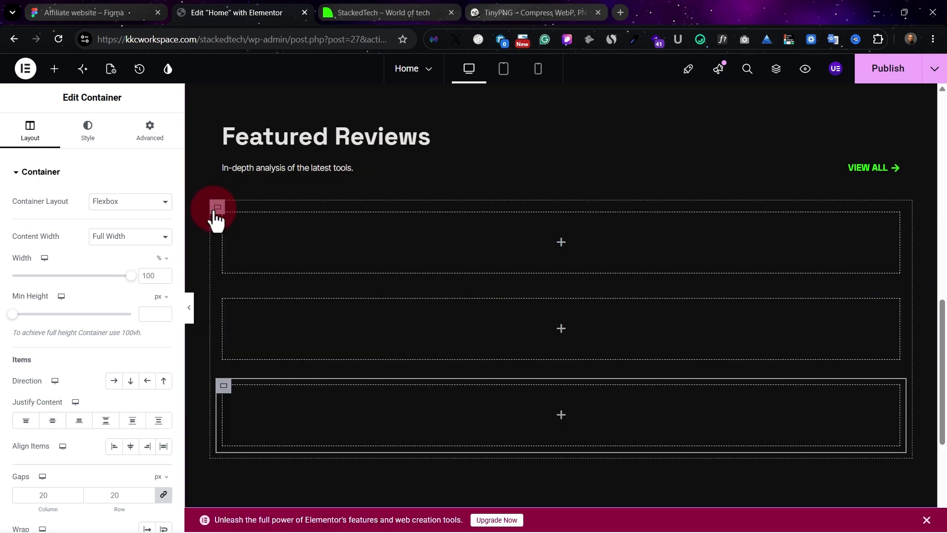
Set the outer card container's direction to row and compare the layout with the three review cards in the Figma design.
left_click(216, 209)
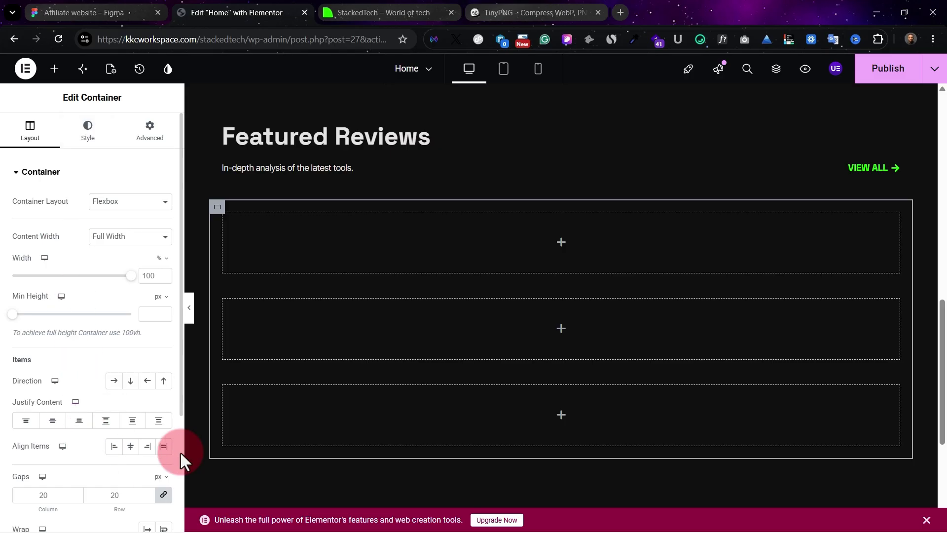
left_click(114, 380)
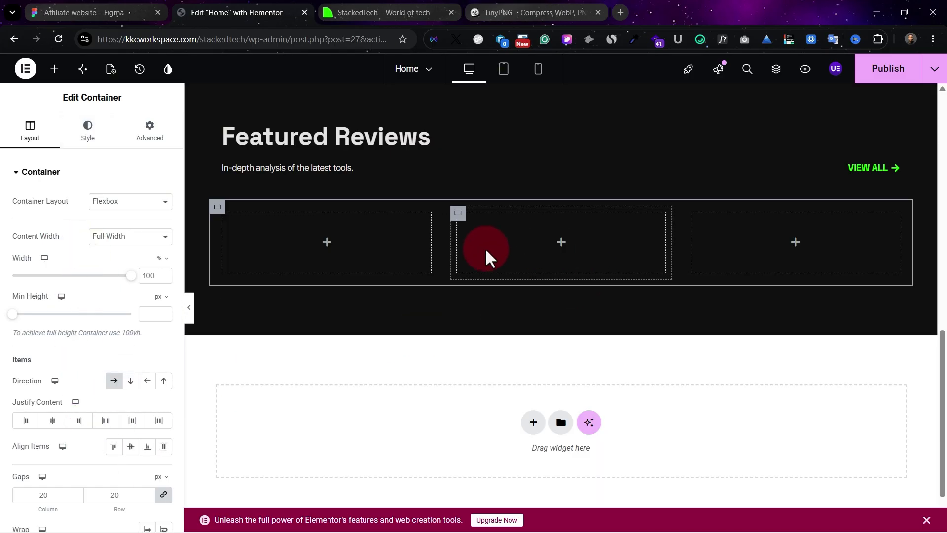
scroll(486, 249, "up", 1)
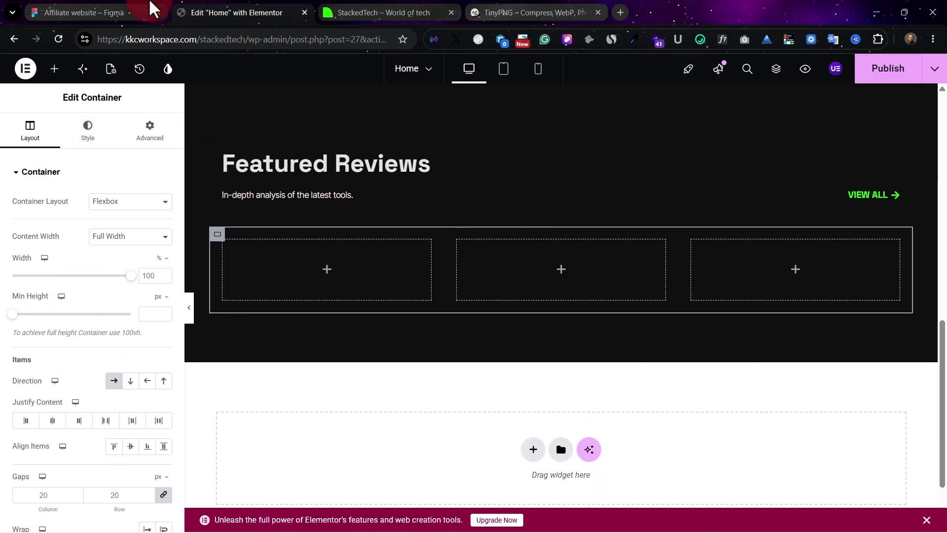
left_click(101, 9)
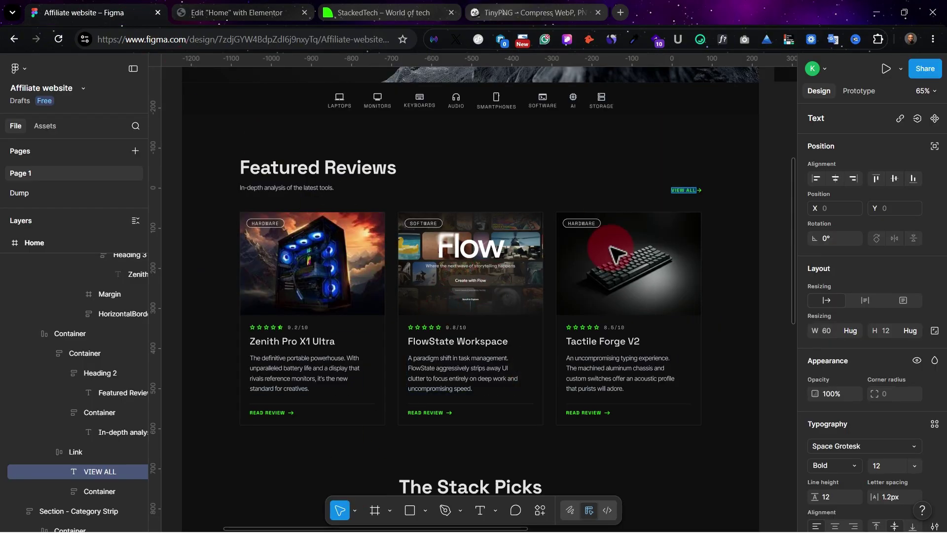
left_click(217, 9)
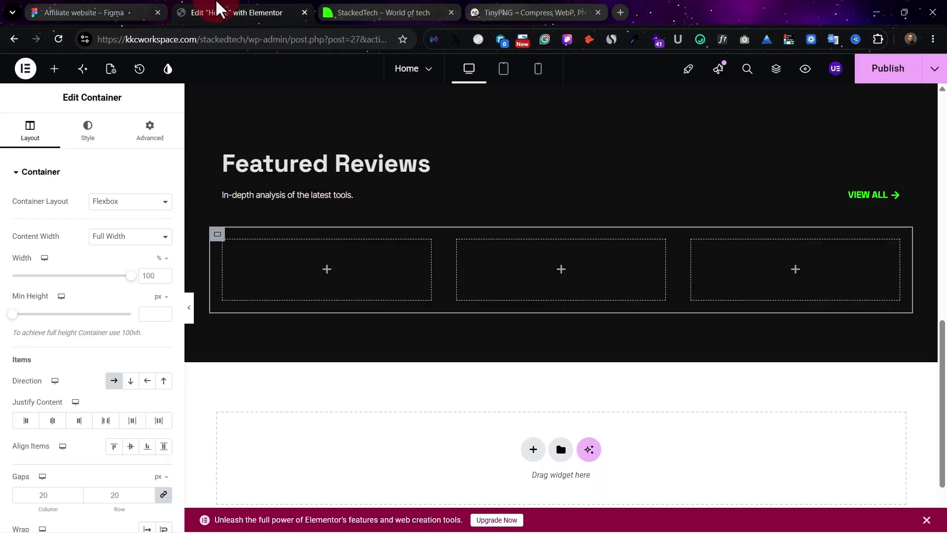
Add an Image widget to the first card container and fill it with the "High-end laptop review" image from the media library.
left_click(295, 270)
scroll(276, 291, "up", 1)
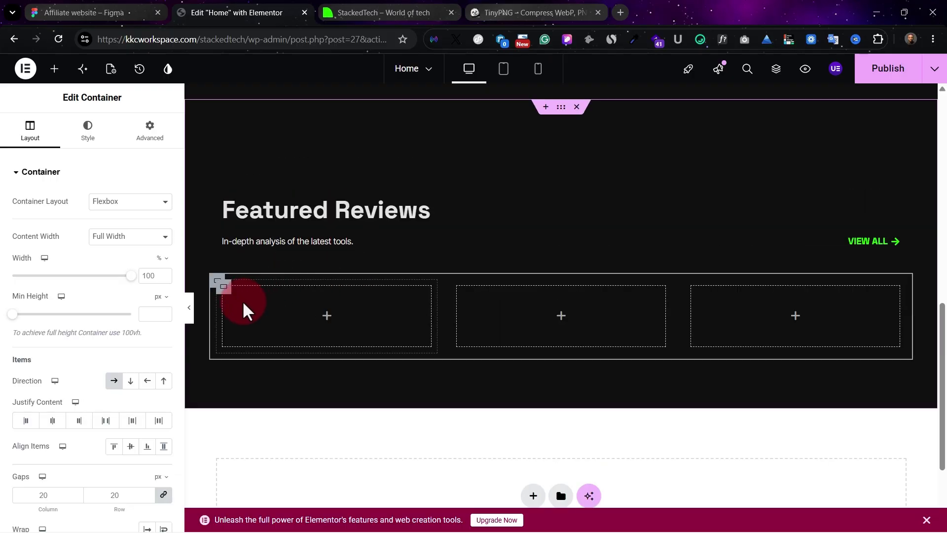
left_click(224, 286)
left_click(54, 69)
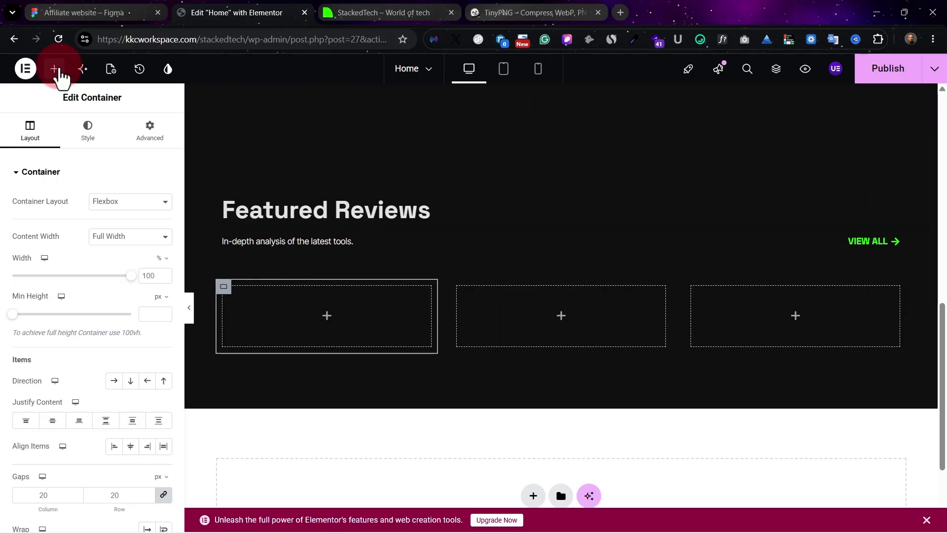
left_click_drag(92, 430, 434, 288)
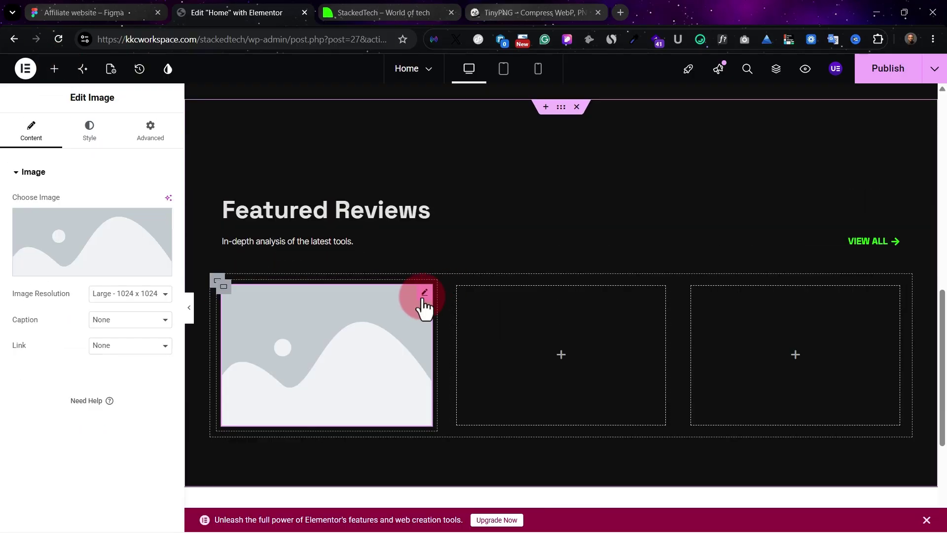
left_click(27, 249)
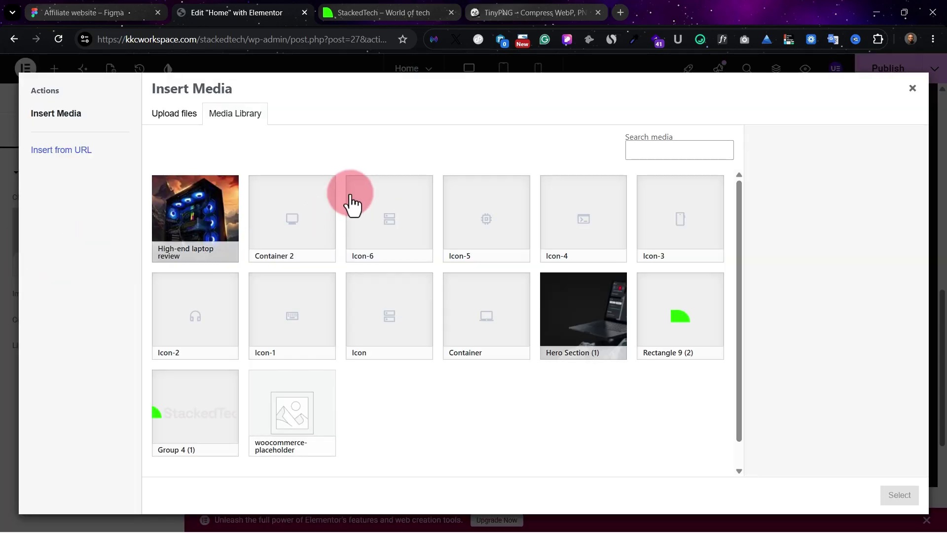
double_click(180, 208)
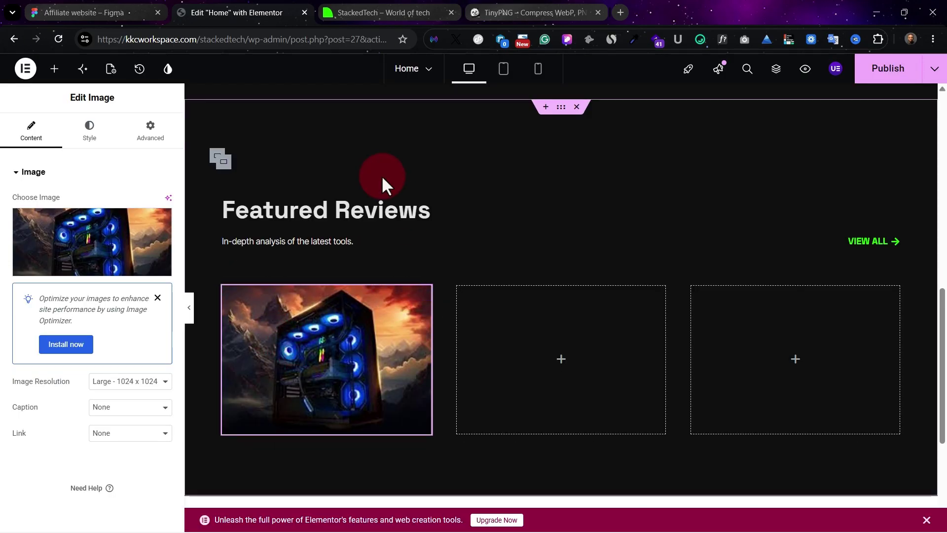
Inspect the first review card in Figma at 100% zoom, selecting its "Zenith Pro X1 Ultra" title, and return to Elementor.
left_click(97, 9)
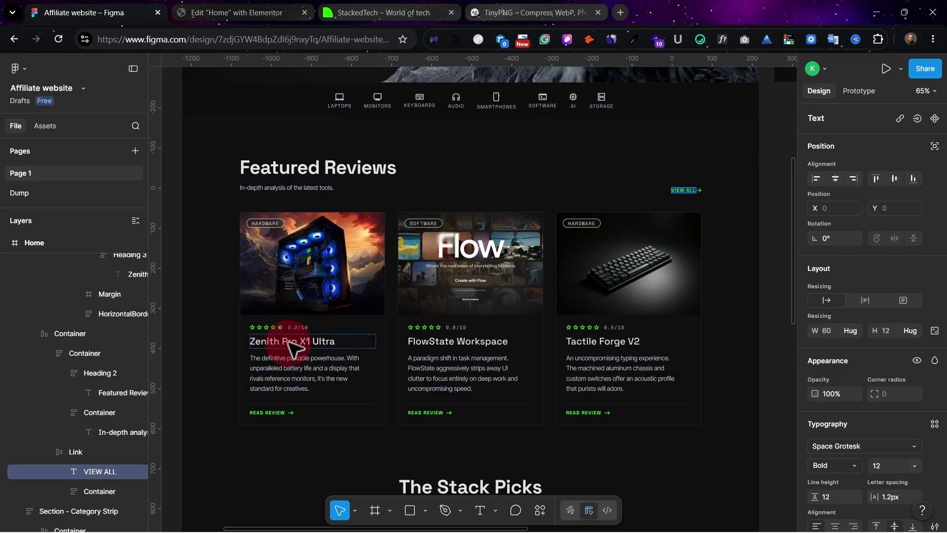
scroll(296, 321, "down", 1)
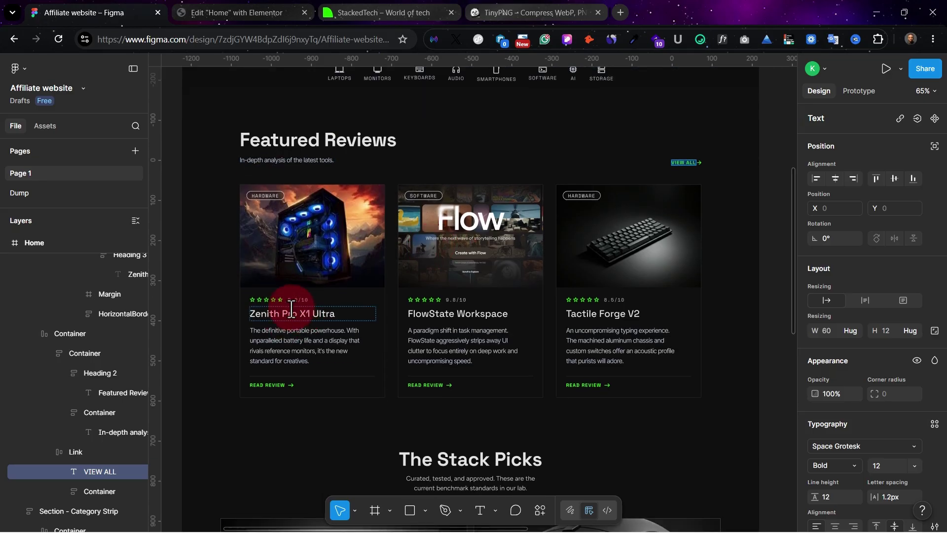
double_click(291, 308)
key("shift+0")
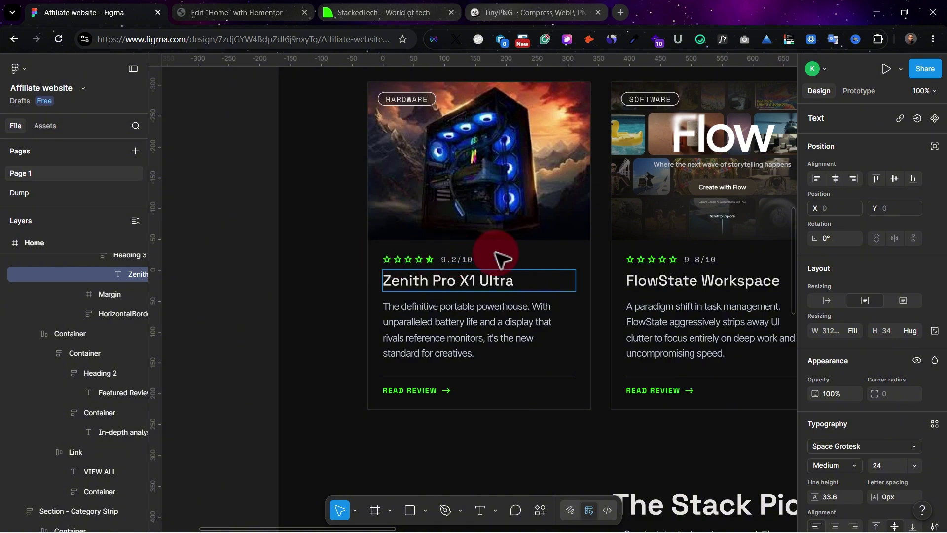
left_click(219, 10)
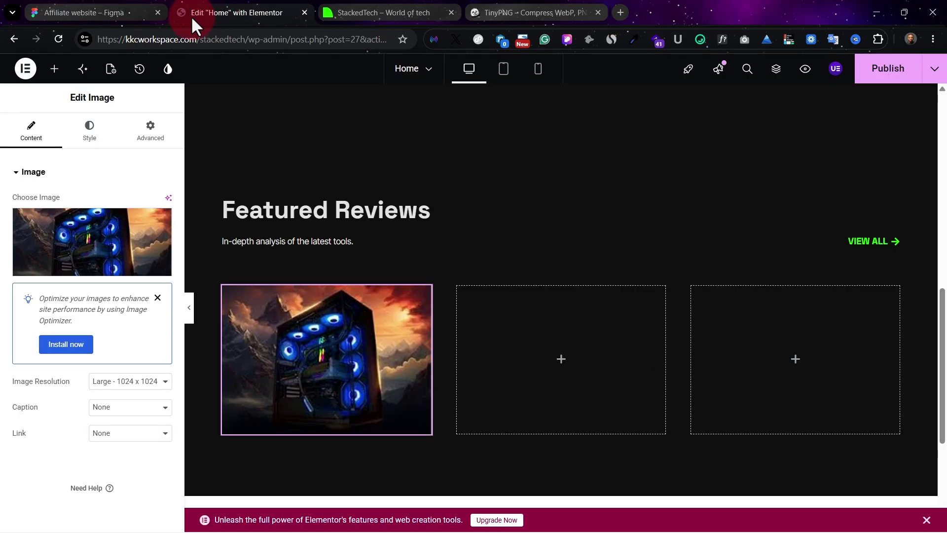
left_click(97, 10)
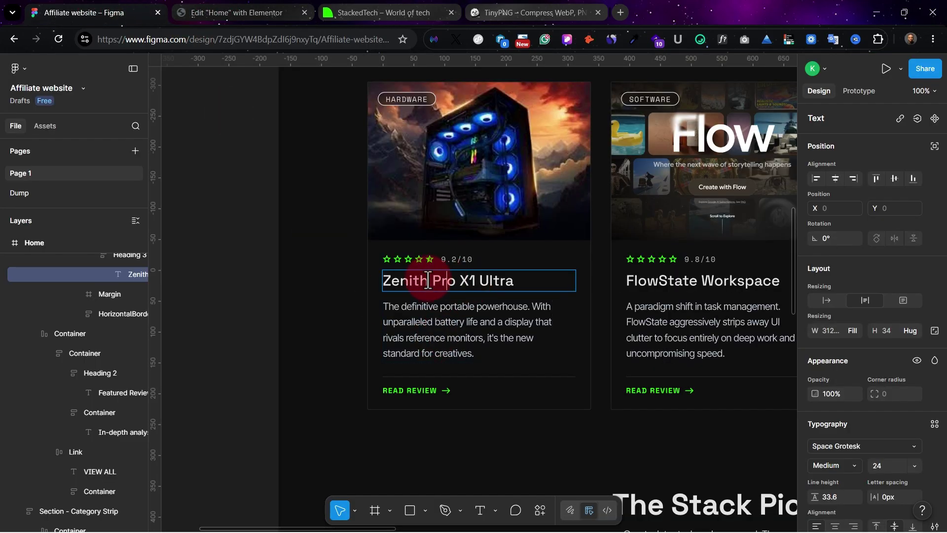
left_click(254, 8)
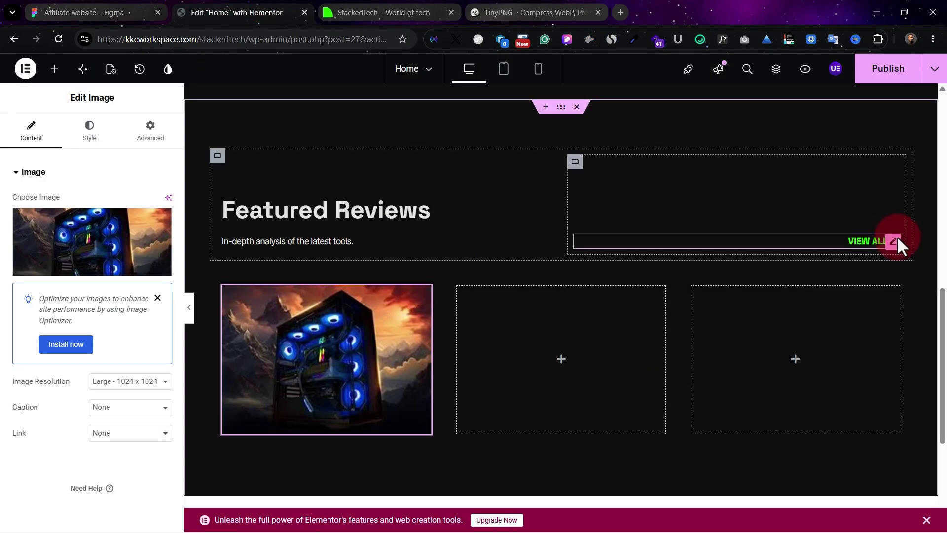
Copy the VIEW ALL button from the title row and paste it into the first card container below the image.
right_click(897, 239)
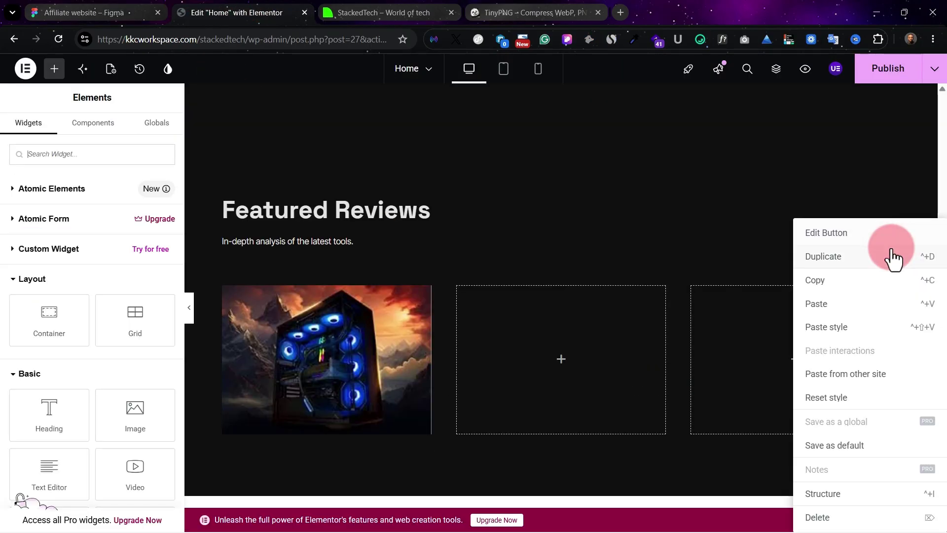
left_click(827, 280)
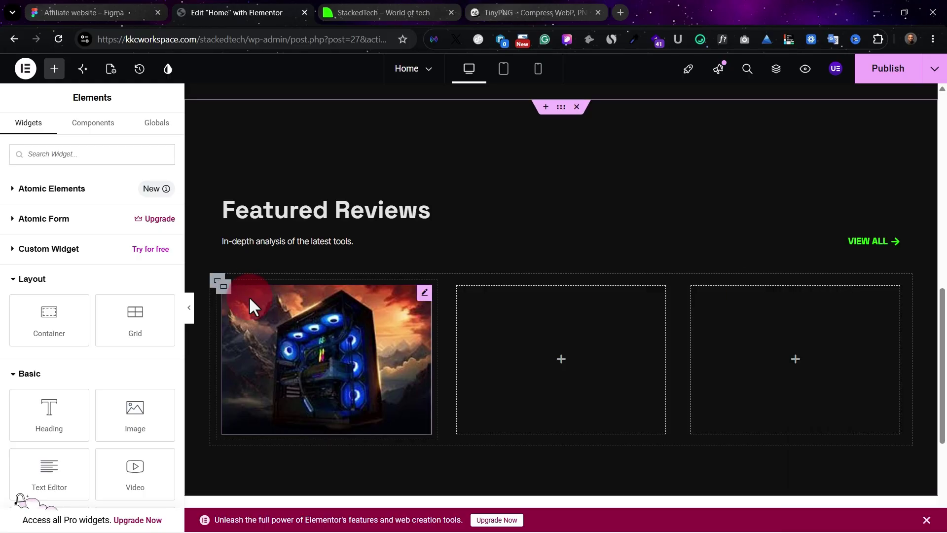
left_click(222, 295)
right_click(222, 297)
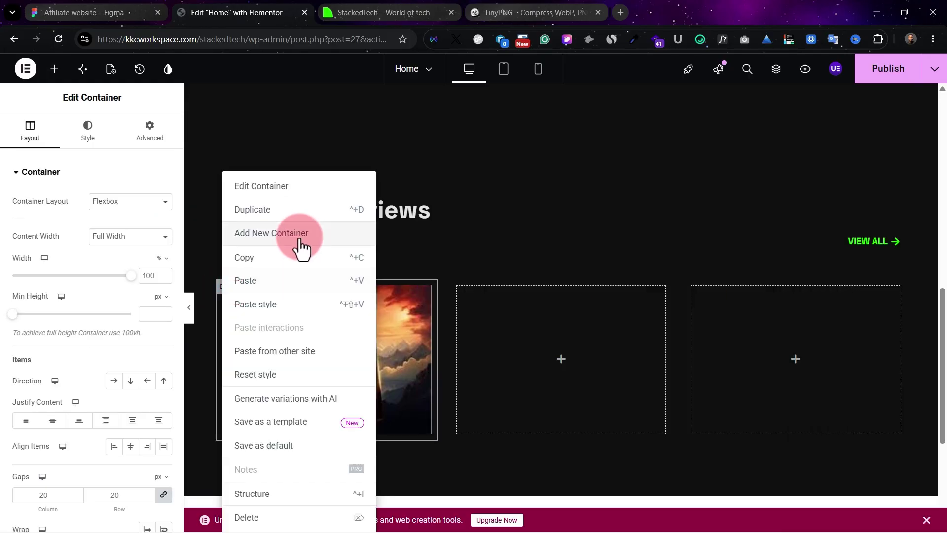
left_click(291, 284)
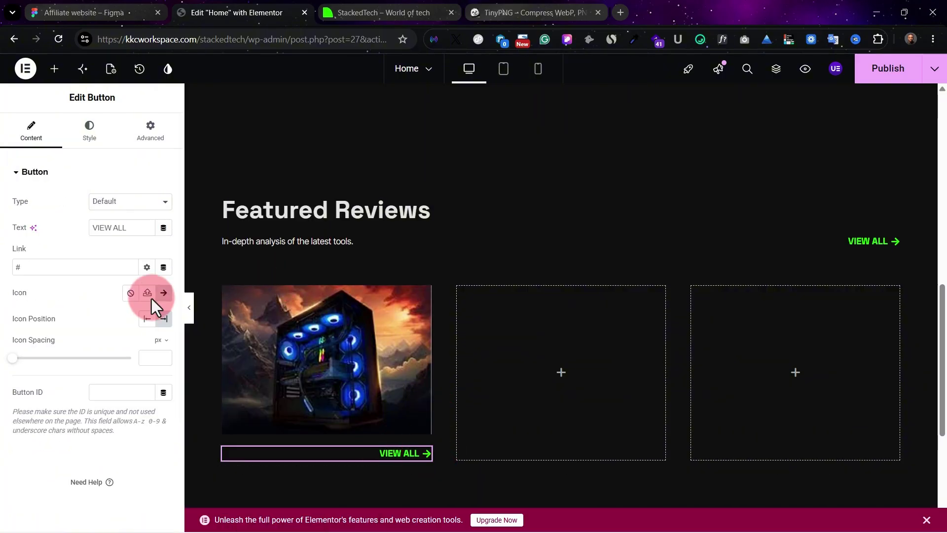
Align the pasted button to the left of the card, check its typography options, and return to its content settings.
left_click(90, 129)
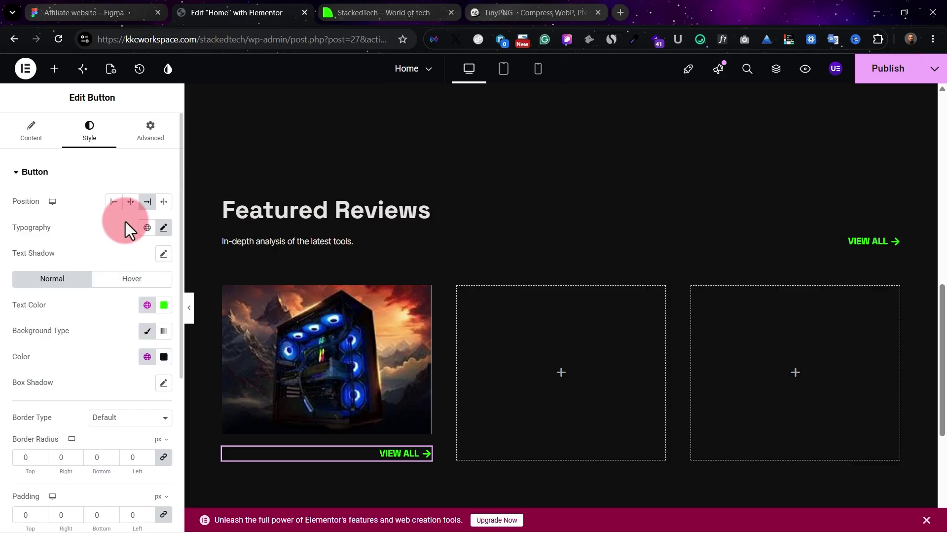
left_click(111, 206)
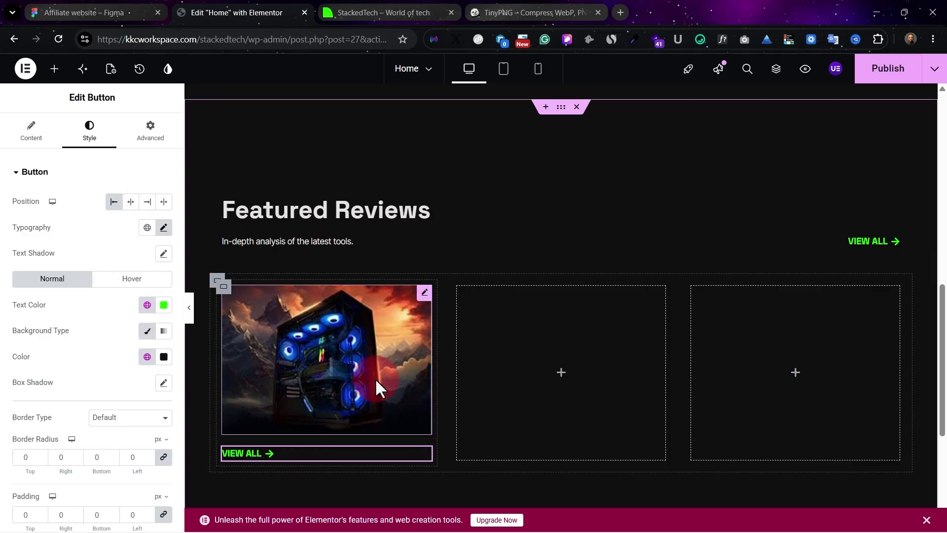
left_click(163, 227)
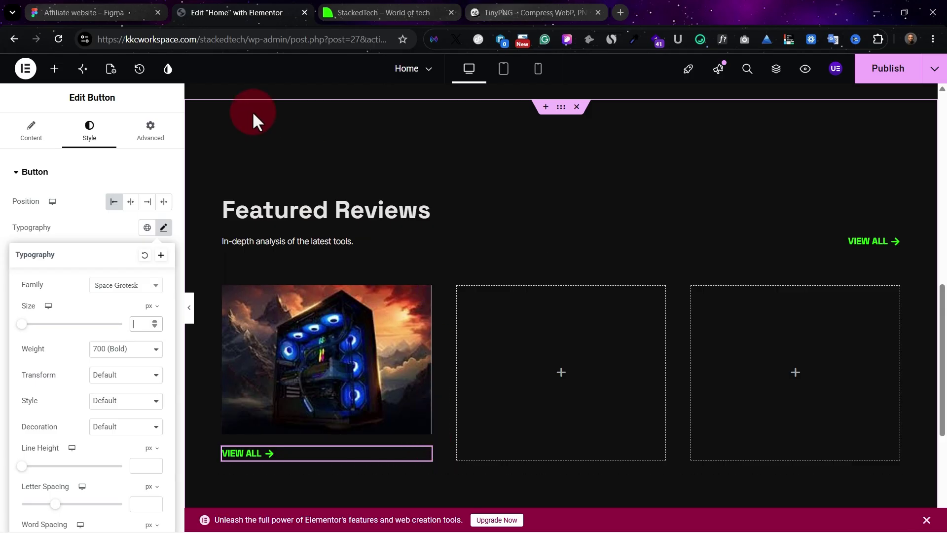
left_click(29, 127)
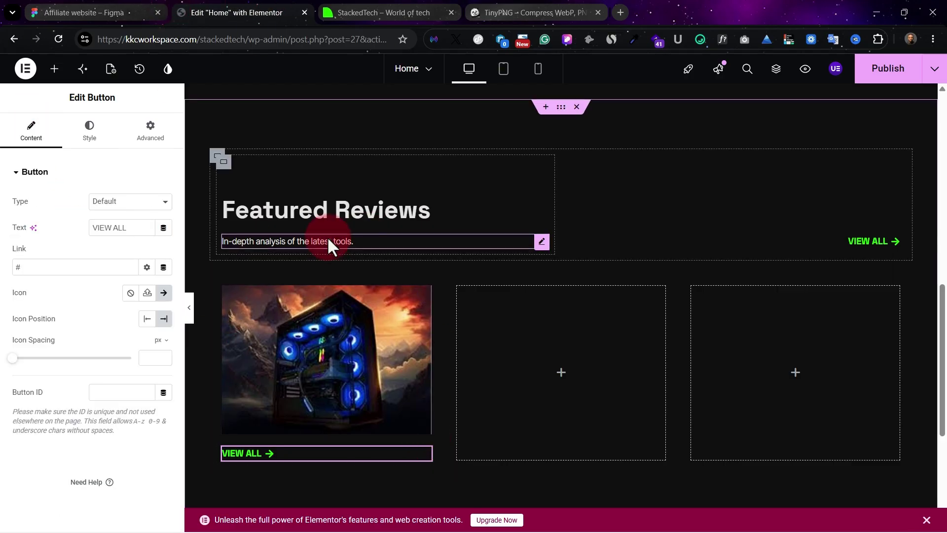
Add a Text Editor widget between the card's image and button and set its text to a light global color.
left_click(55, 69)
left_click_drag(49, 471, 283, 432)
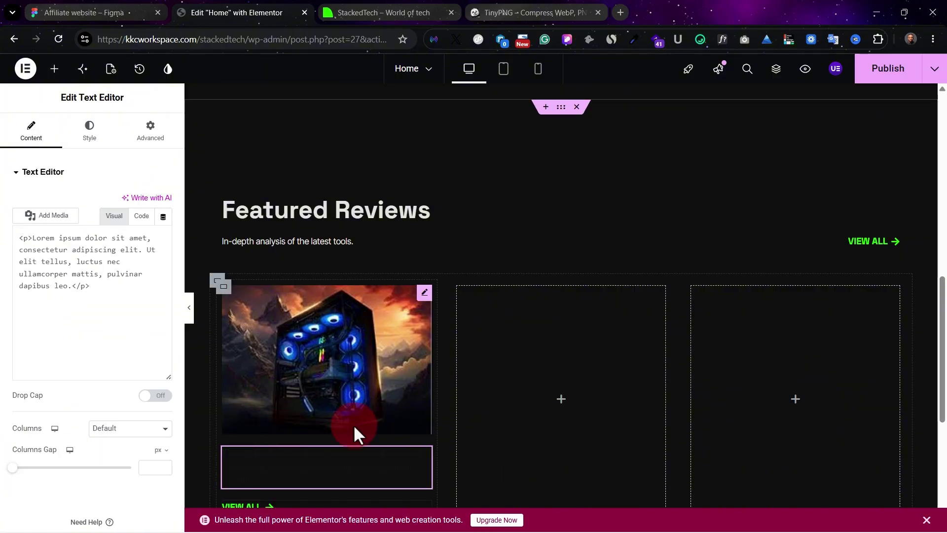
left_click(88, 133)
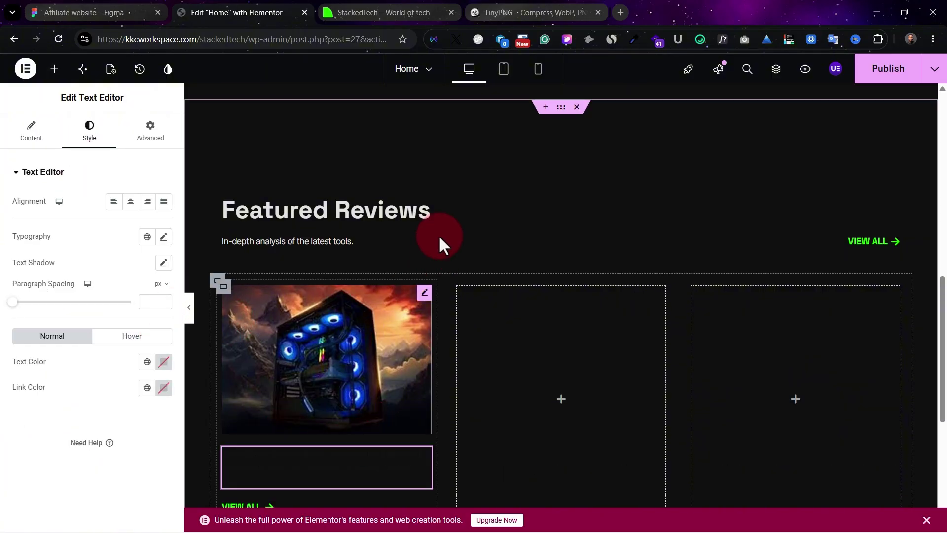
scroll(336, 299, "down", 1)
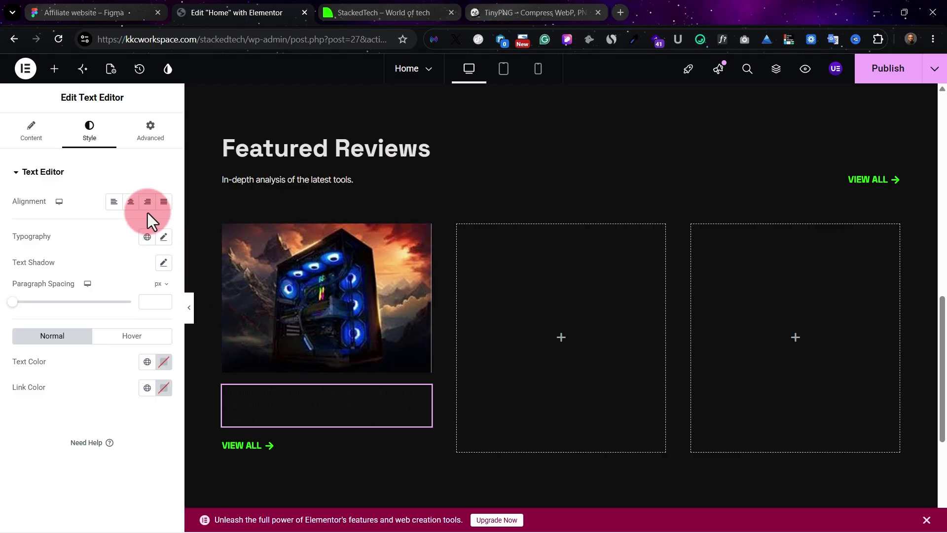
left_click(148, 362)
scroll(102, 312, "down", 2)
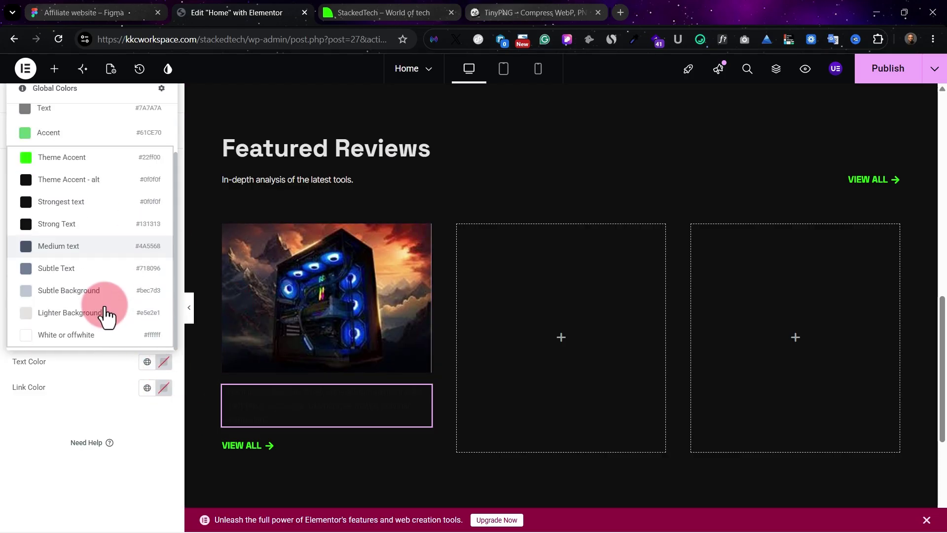
left_click(78, 327)
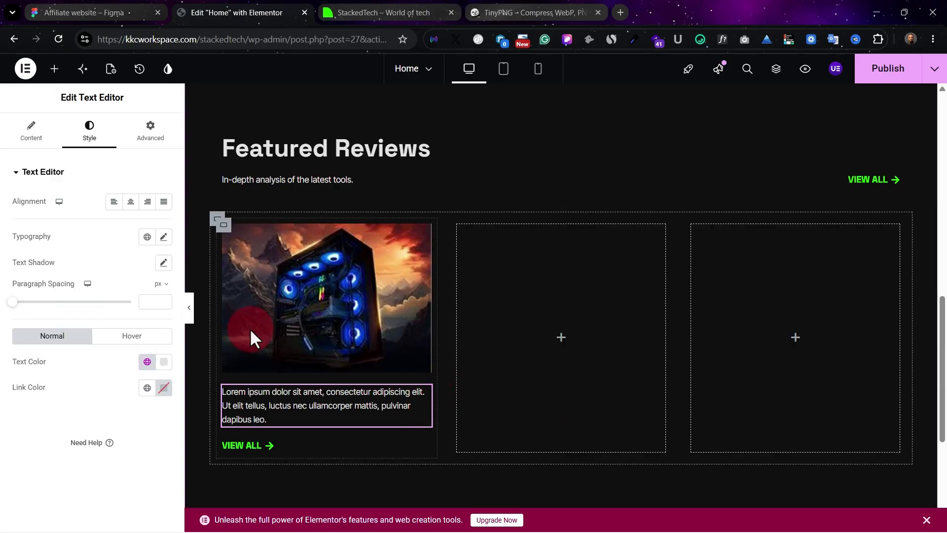
Copy the Featured Reviews section heading into the first card container and place it between the image and the paragraph text.
left_click(309, 402)
left_click(514, 134)
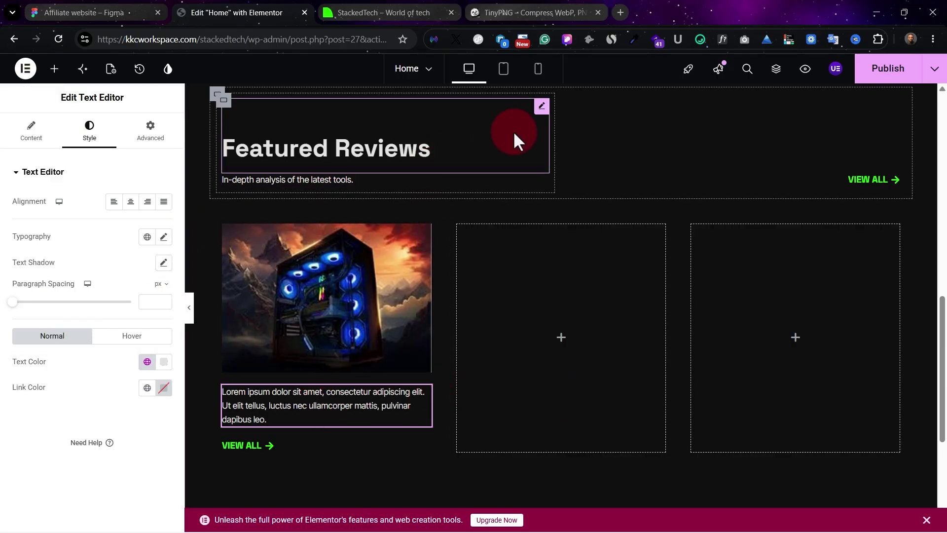
right_click(540, 112)
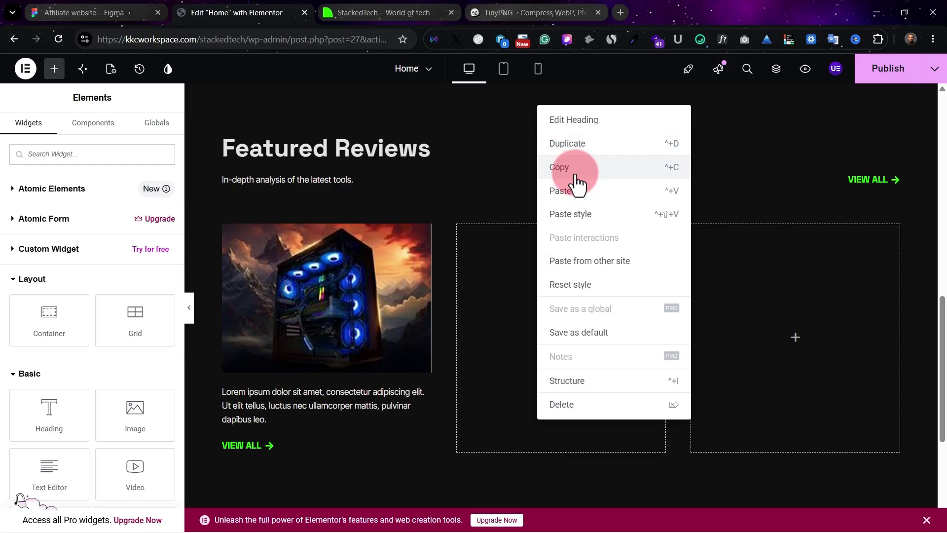
left_click(573, 167)
left_click(221, 223)
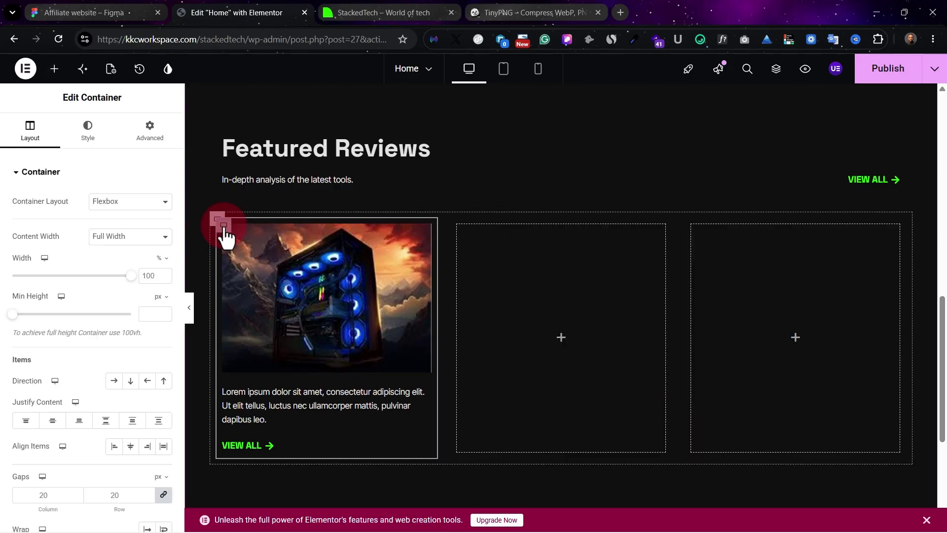
key("ctrl+v")
left_click_drag(424, 346, 378, 266)
Set the font size of the first card's heading to 18 px.
left_click(90, 132)
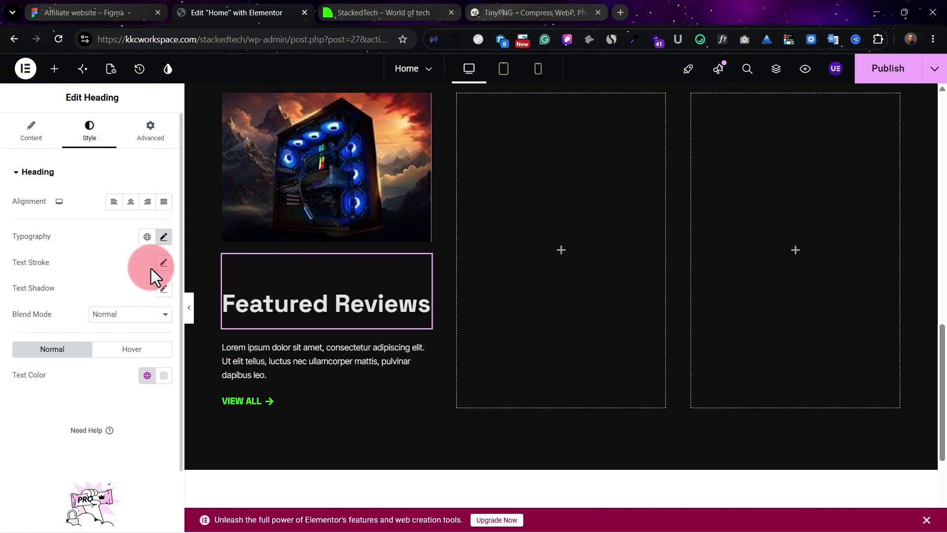
left_click(164, 237)
left_click(138, 333)
type("18")
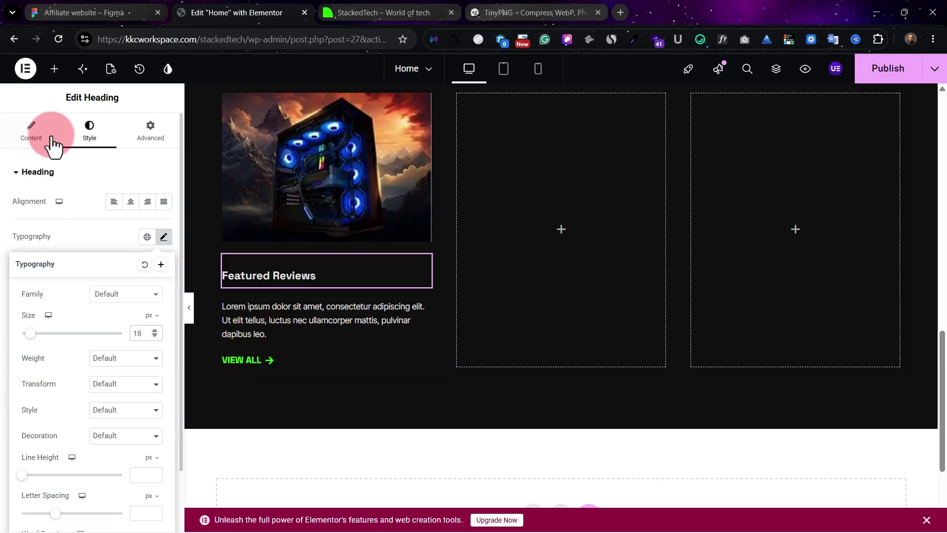
Add a Divider widget between the paragraph text and the VIEW ALL button in the first card.
left_click(58, 74)
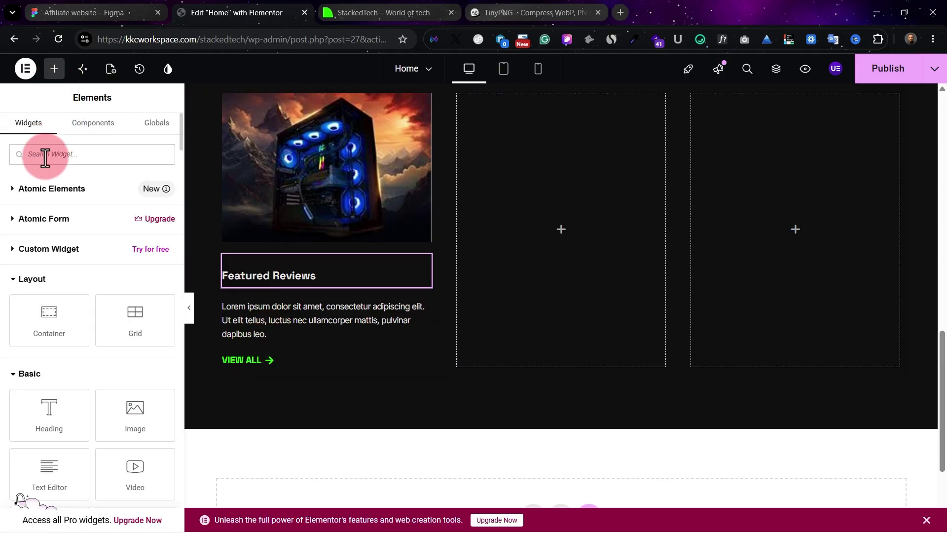
scroll(113, 410, "down", 3)
scroll(126, 423, "down", 2)
left_click_drag(129, 335, 309, 326)
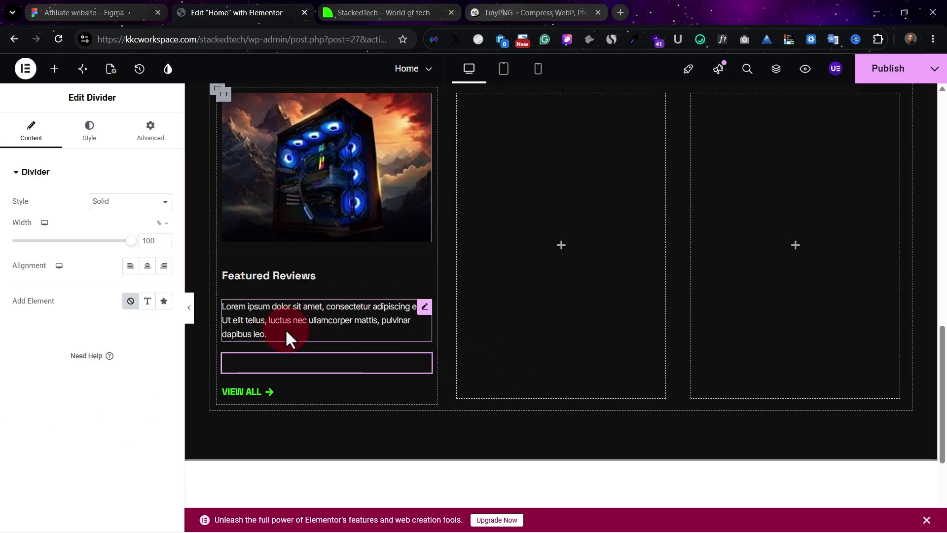
Try the Lighter Background global color on the divider and settle on the global Text color, #7A7A7A.
left_click(91, 131)
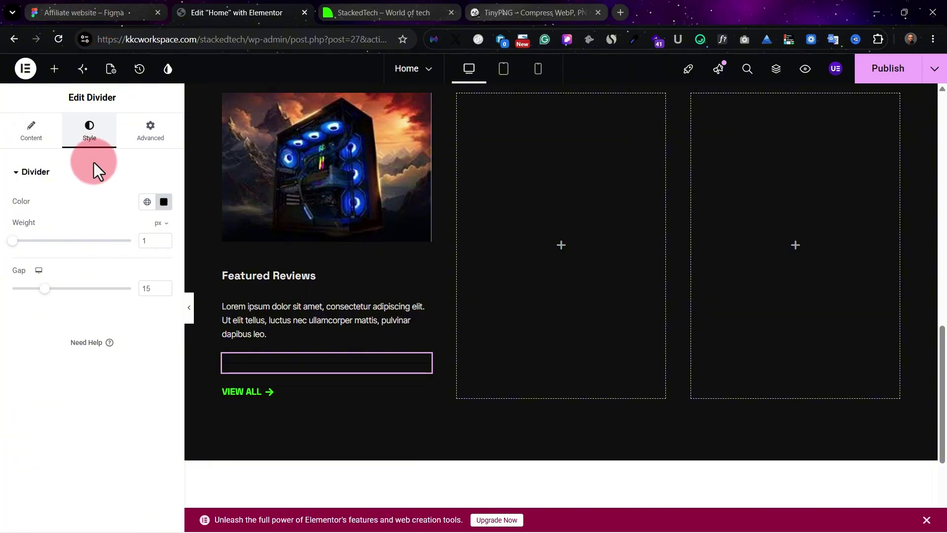
left_click(149, 203)
scroll(109, 420, "down", 2)
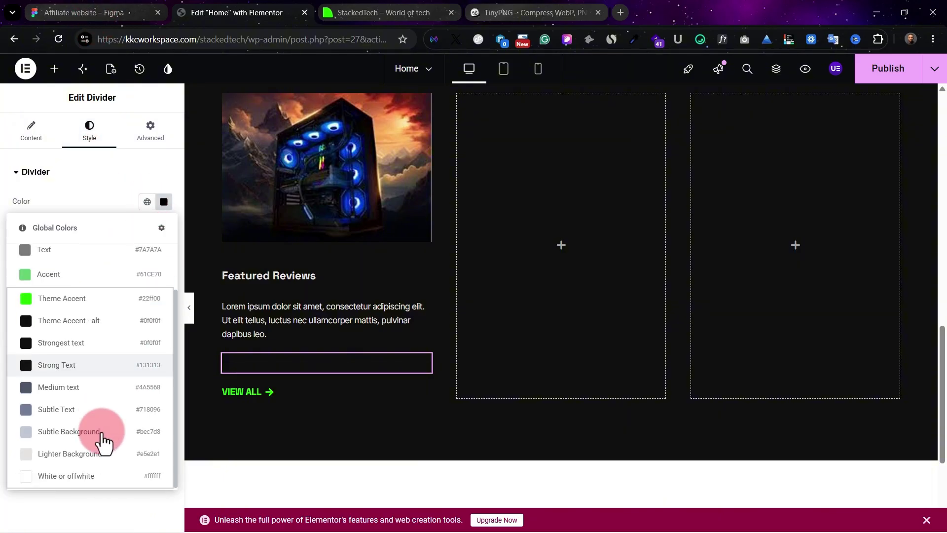
left_click(80, 449)
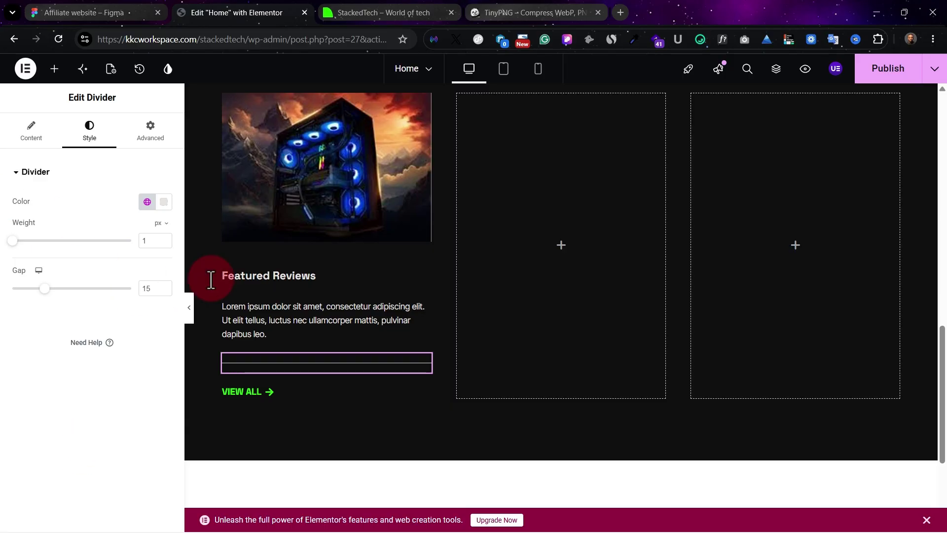
left_click(147, 201)
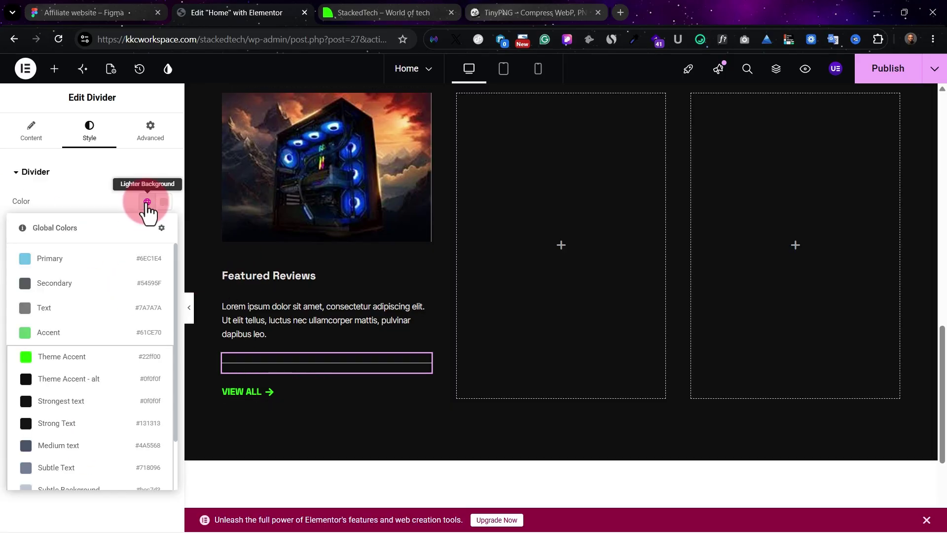
left_click(90, 308)
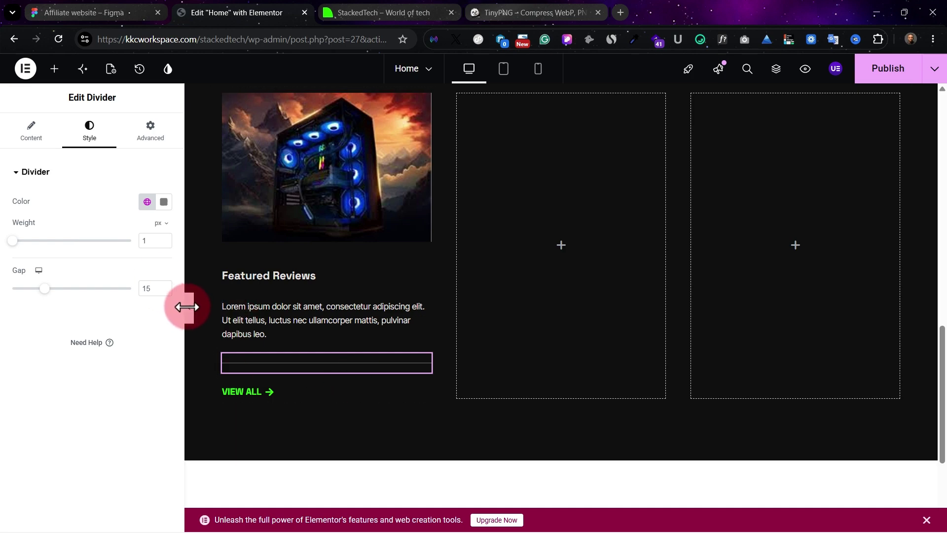
Check the first review card's layout between image and title in the Figma design and return to the Elementor page.
left_click(409, 309)
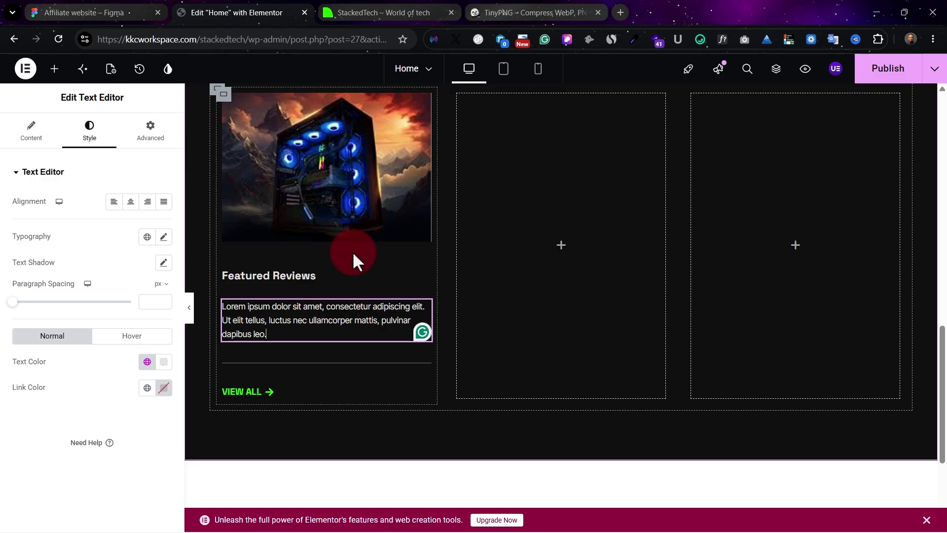
left_click(124, 11)
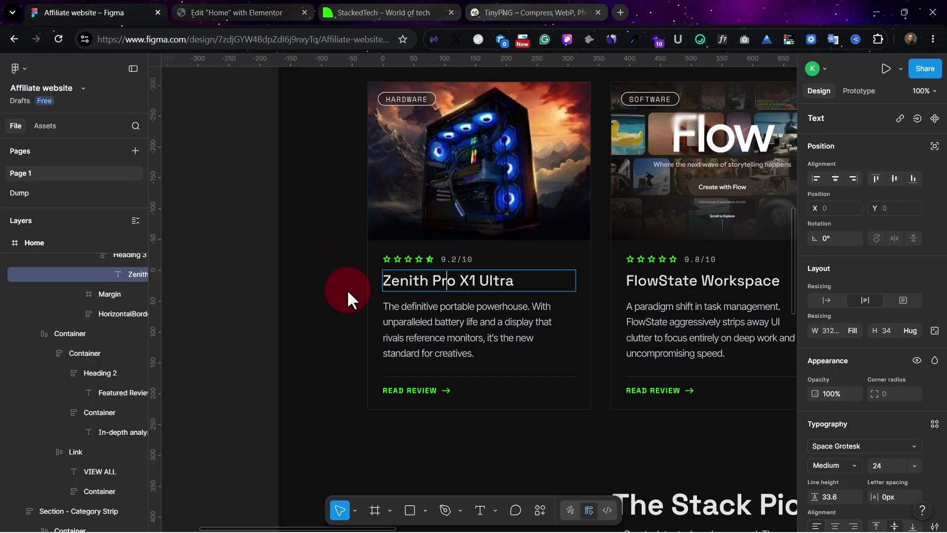
key("Escape")
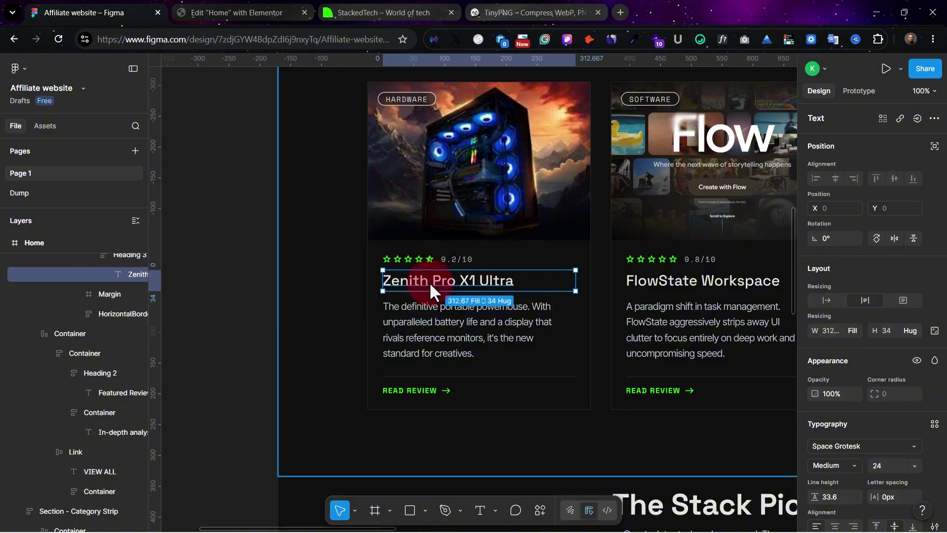
left_click(393, 230)
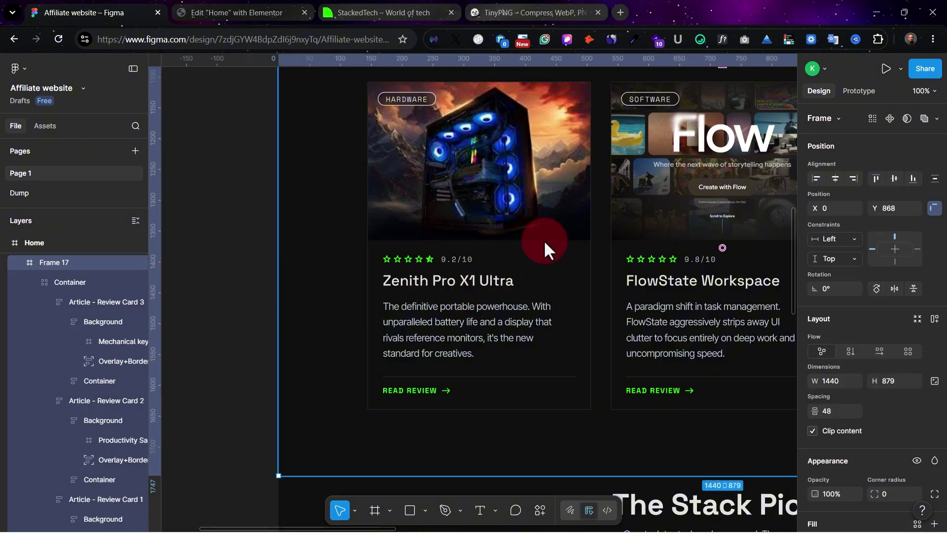
left_click(143, 9)
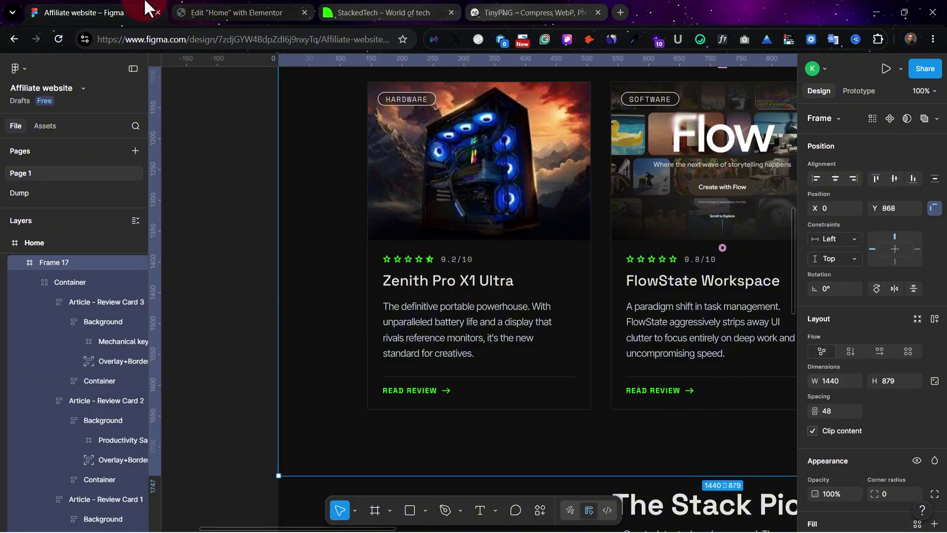
left_click(196, 9)
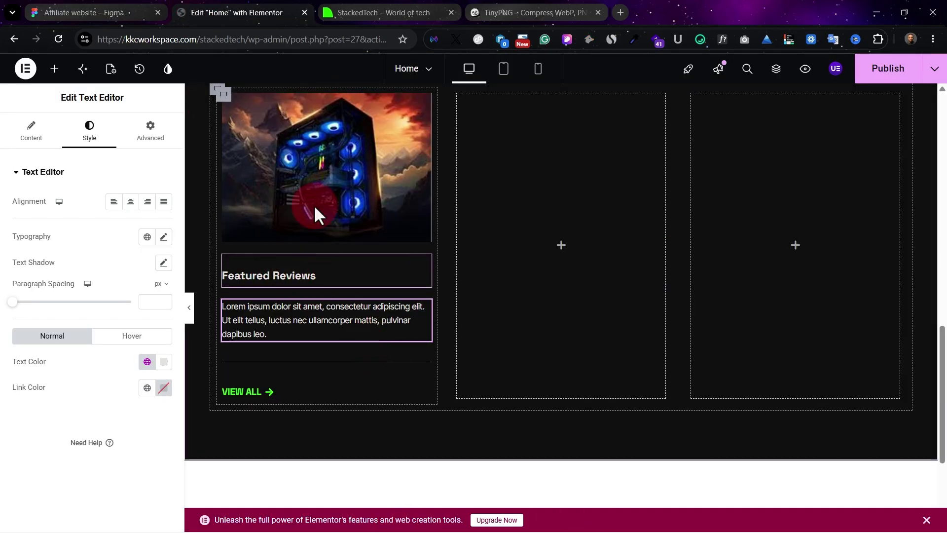
Add a nested container between the first card's image and heading and duplicate it.
left_click(54, 69)
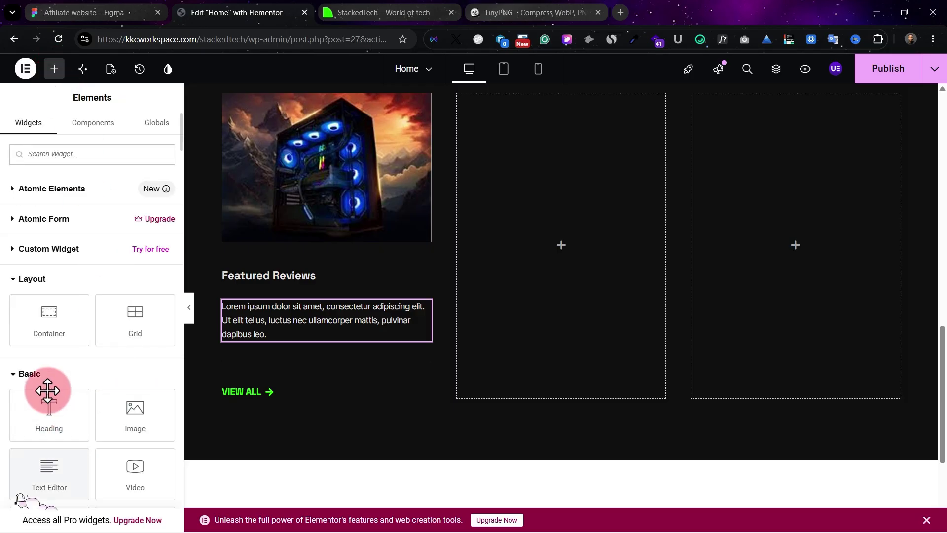
left_click_drag(49, 316, 303, 278)
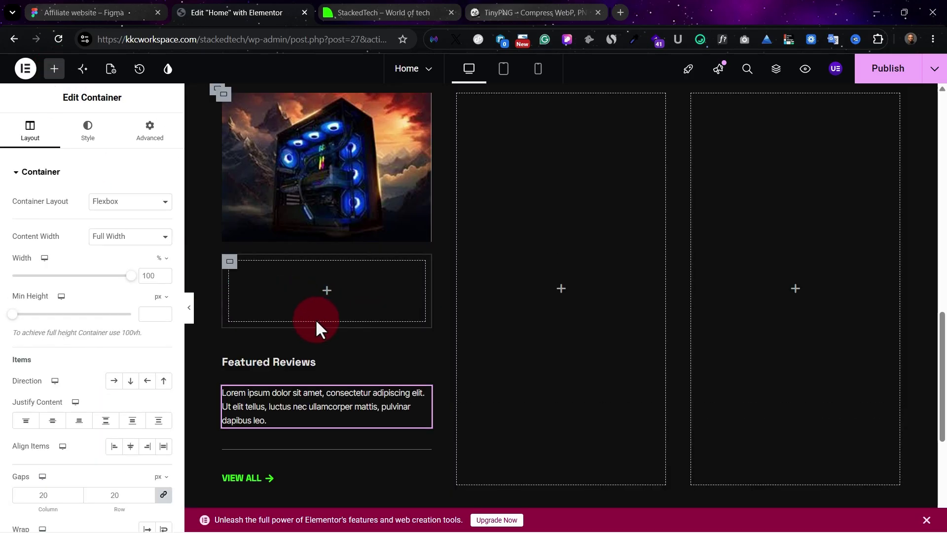
right_click(228, 262)
left_click(266, 217)
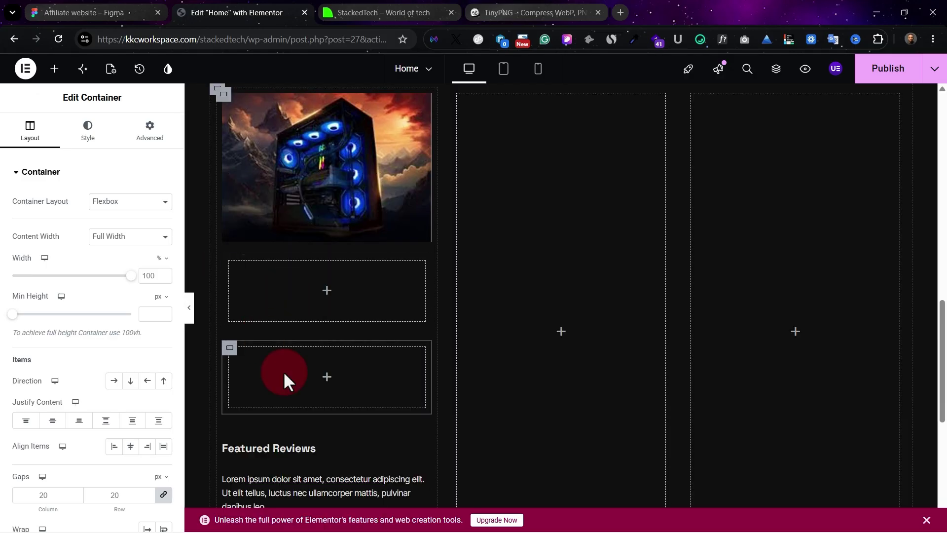
Move the heading, paragraph text, divider and VIEW ALL button into the lower of the two nested containers.
scroll(360, 390, "down", 1)
scroll(374, 374, "down", 1)
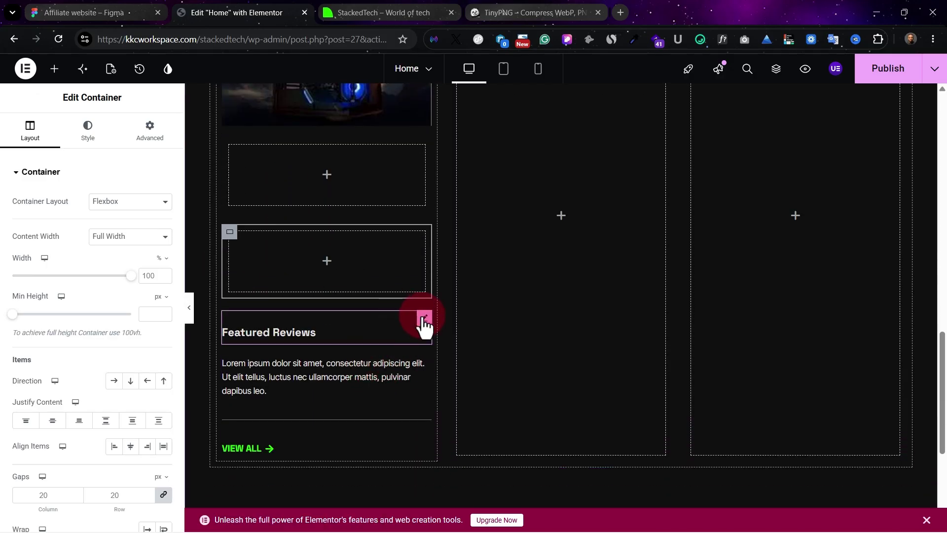
left_click(424, 318)
left_click_drag(425, 320, 351, 262)
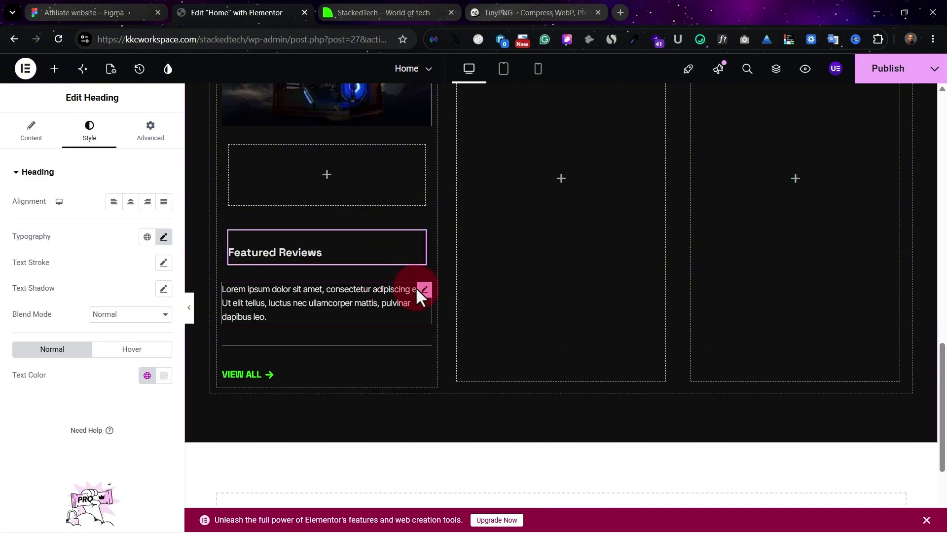
left_click_drag(421, 291, 346, 255)
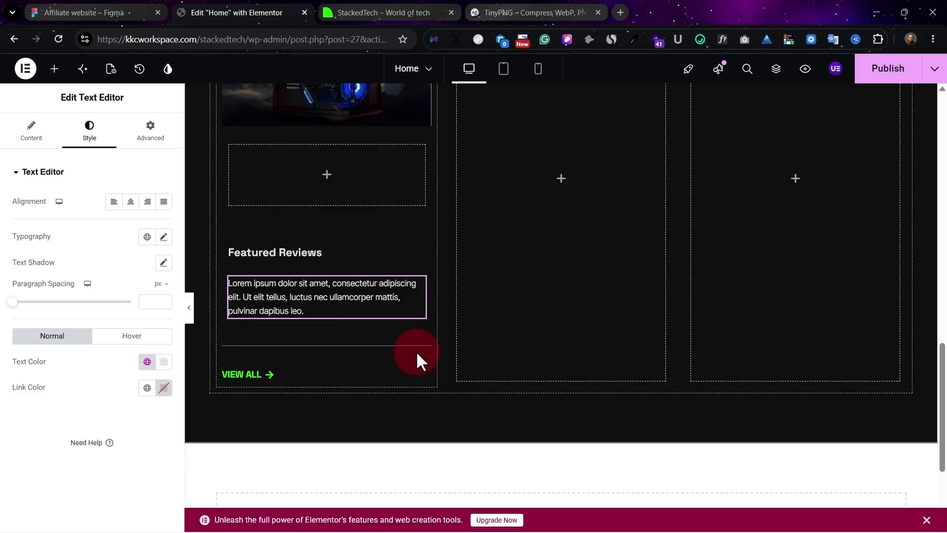
left_click_drag(425, 345, 348, 300)
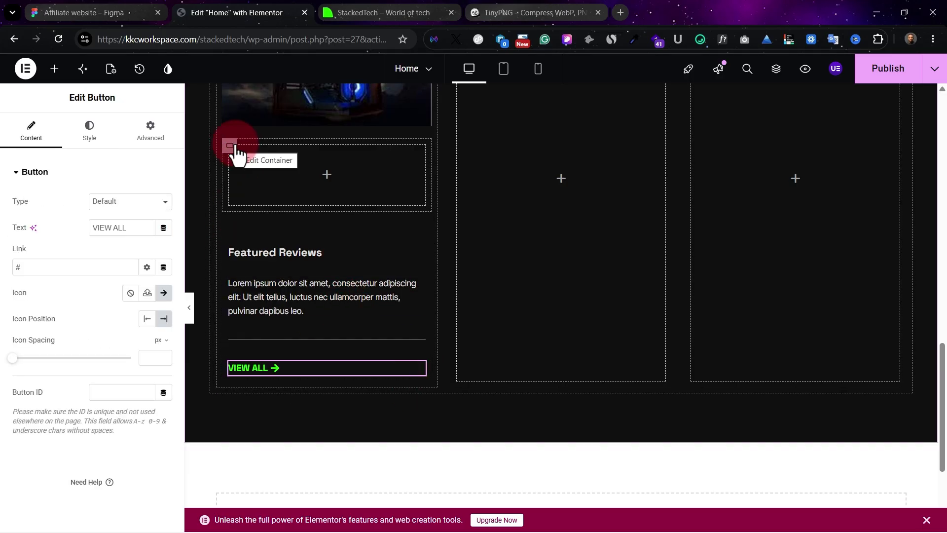
Compare the first card's structure with the rating row and title area of the Figma review card, ending back in Elementor.
scroll(367, 155, "up", 2)
scroll(351, 243, "up", 1)
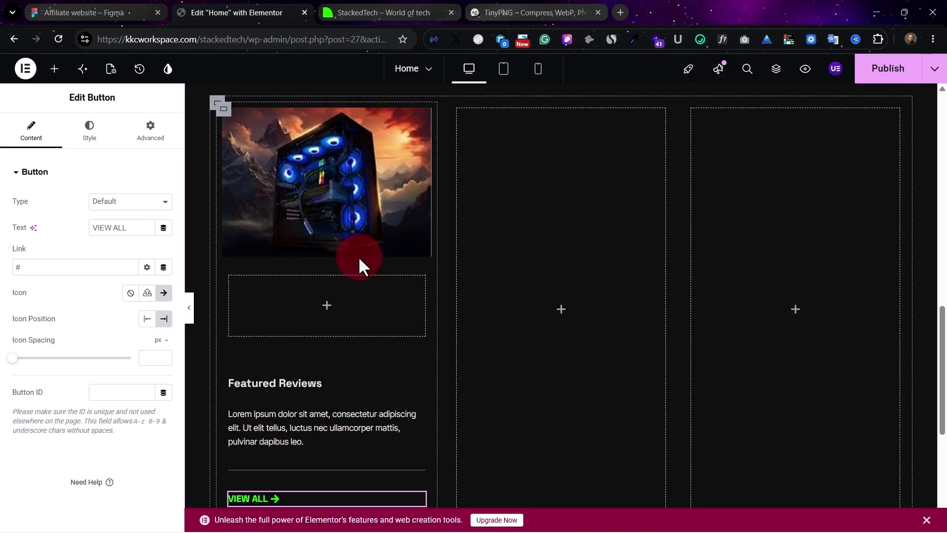
left_click(116, 9)
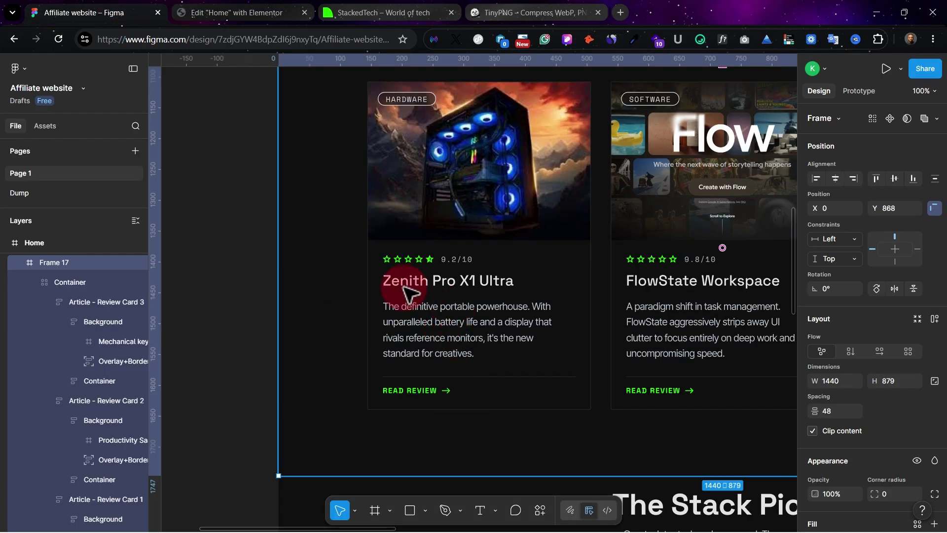
left_click(201, 14)
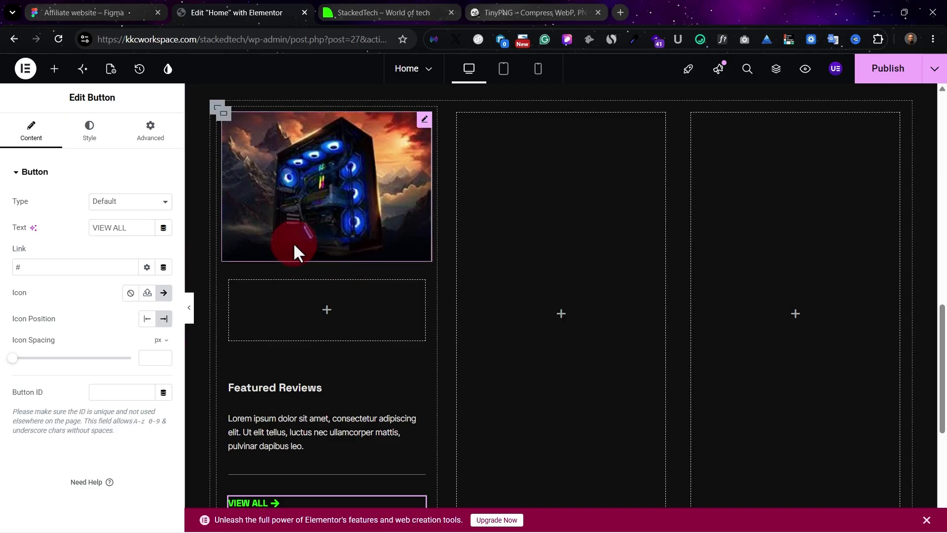
scroll(351, 290, "down", 1)
scroll(317, 279, "up", 1)
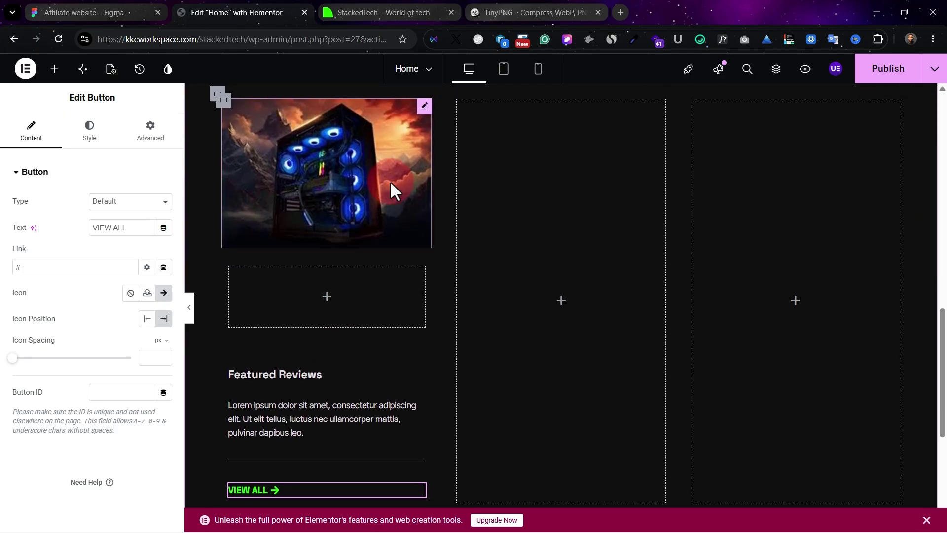
scroll(252, 202, "down", 1)
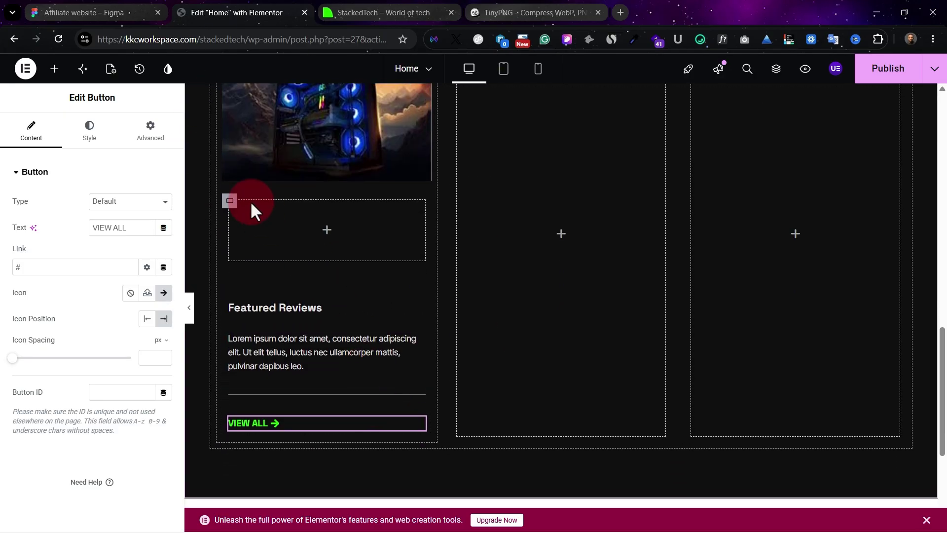
left_click(93, 9)
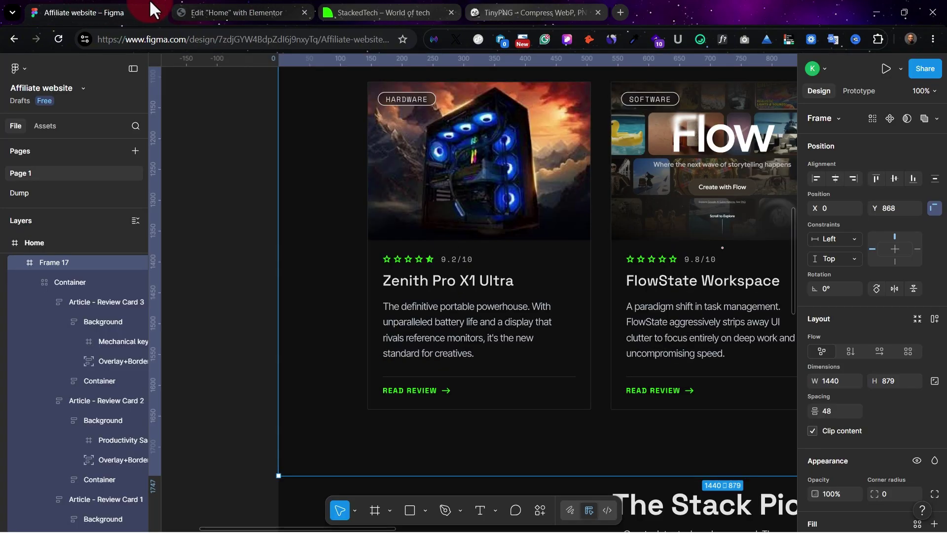
left_click(208, 13)
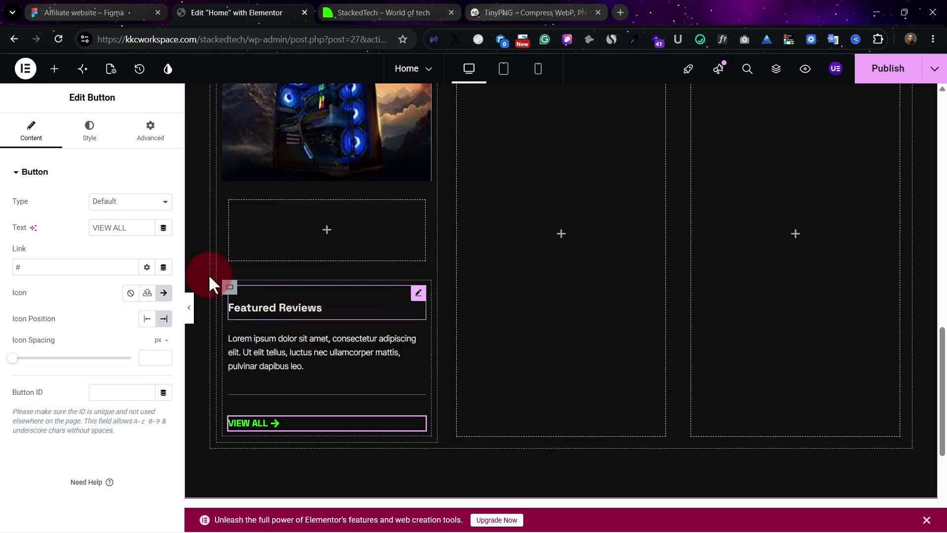
Search the widgets for "rev" and add a Rating widget to the empty nested container below the card's image.
left_click(54, 68)
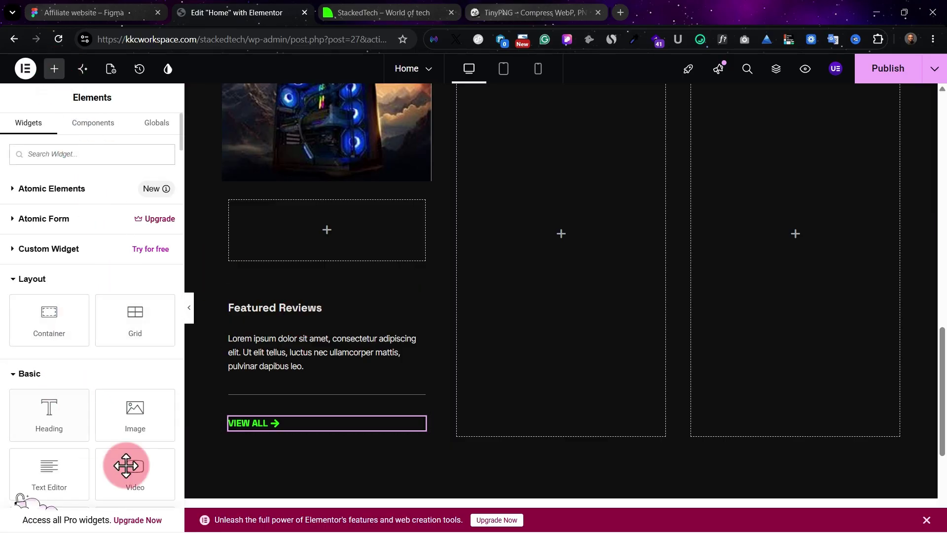
left_click(63, 155)
type("rev")
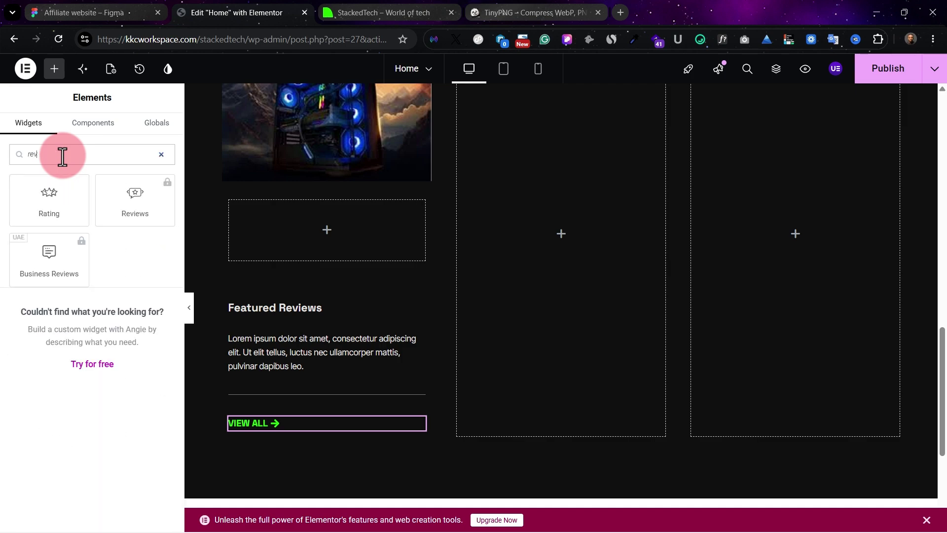
left_click_drag(53, 186, 362, 220)
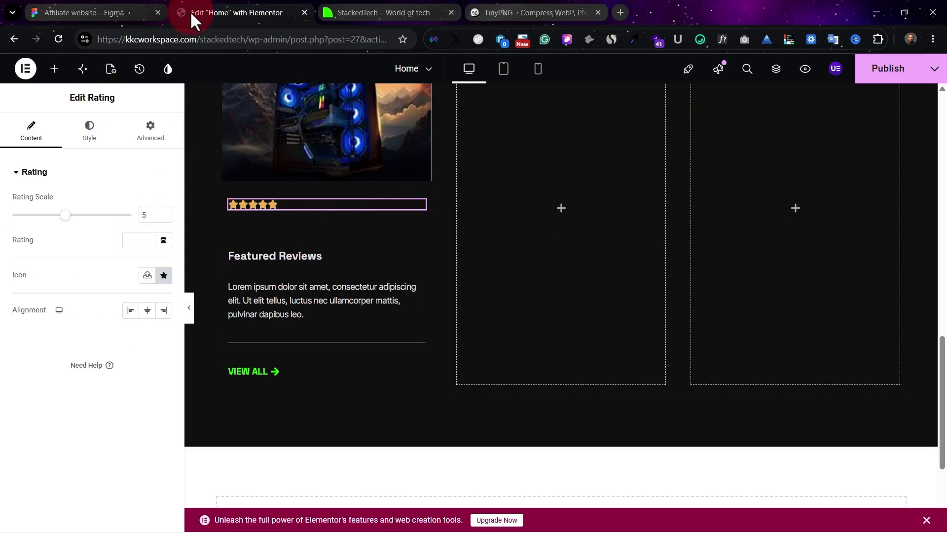
Check the rating row in the Figma review card, then duplicate the card's paragraph in Elementor and move the copy below the star rating.
left_click(229, 201)
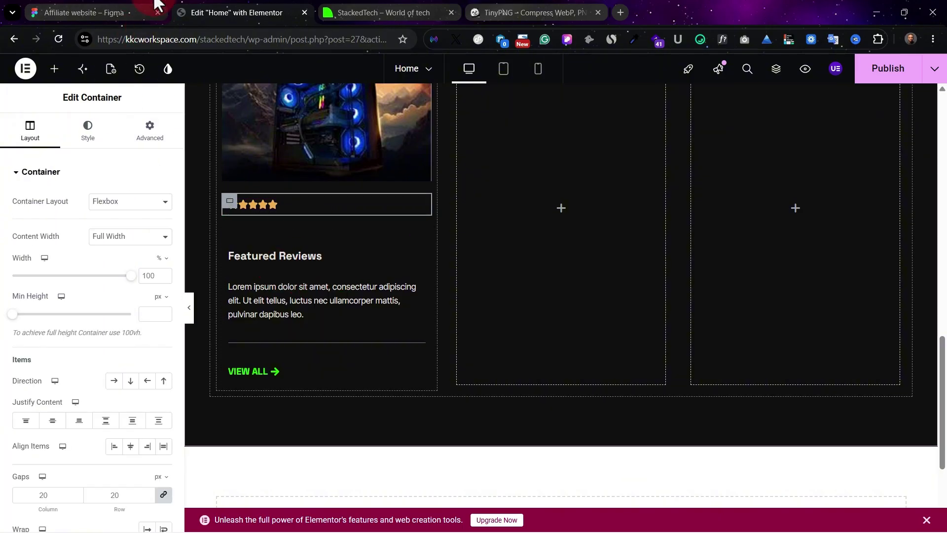
left_click(89, 11)
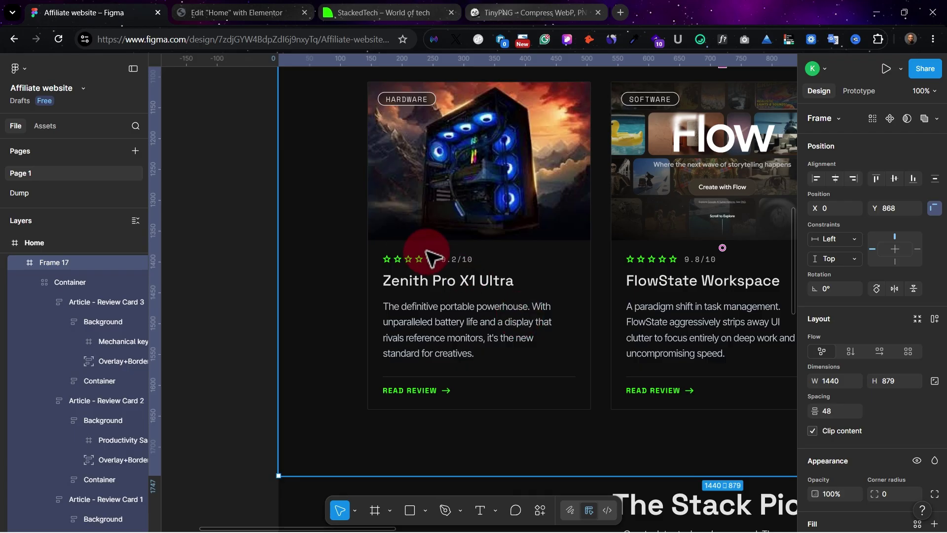
left_click(241, 10)
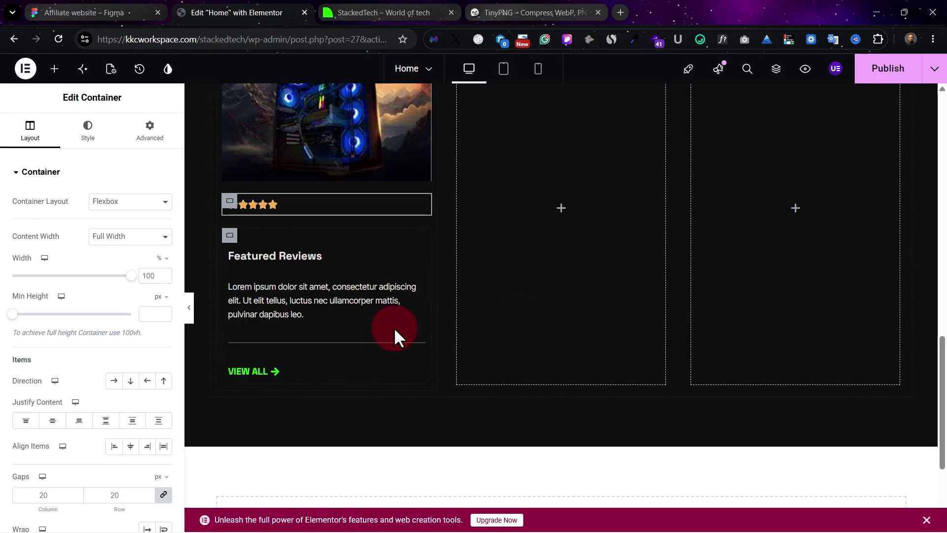
right_click(430, 316)
left_click(472, 329)
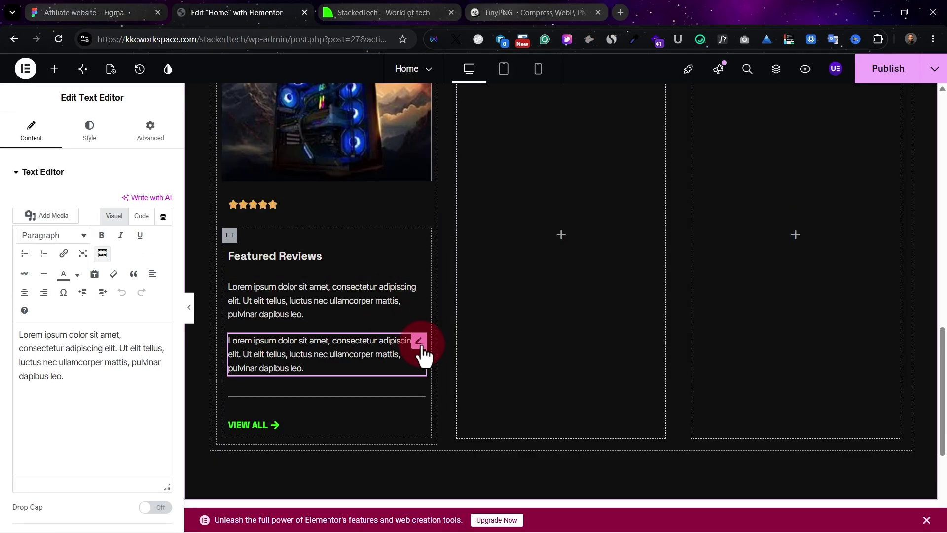
left_click_drag(418, 343, 278, 211)
left_click_drag(300, 221, 302, 222)
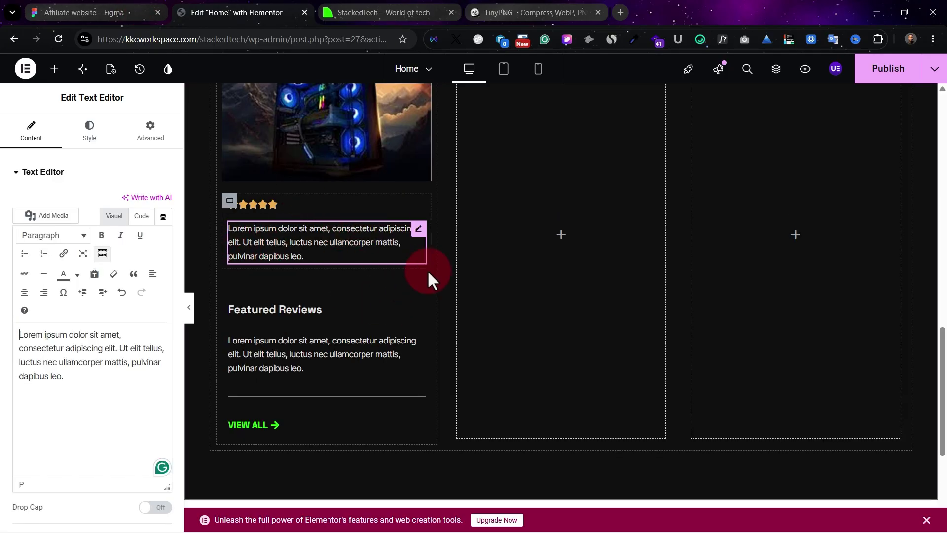
Compare the card's image edges with the Figma design, then set the first card container's padding to 0 on all sides in Elementor.
scroll(335, 158, "up", 1)
scroll(335, 159, "up", 3)
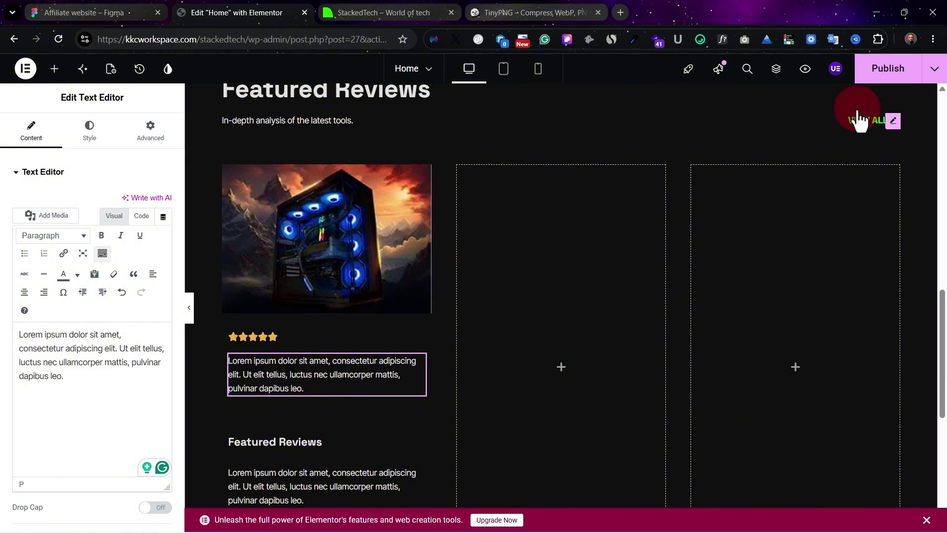
left_click(101, 11)
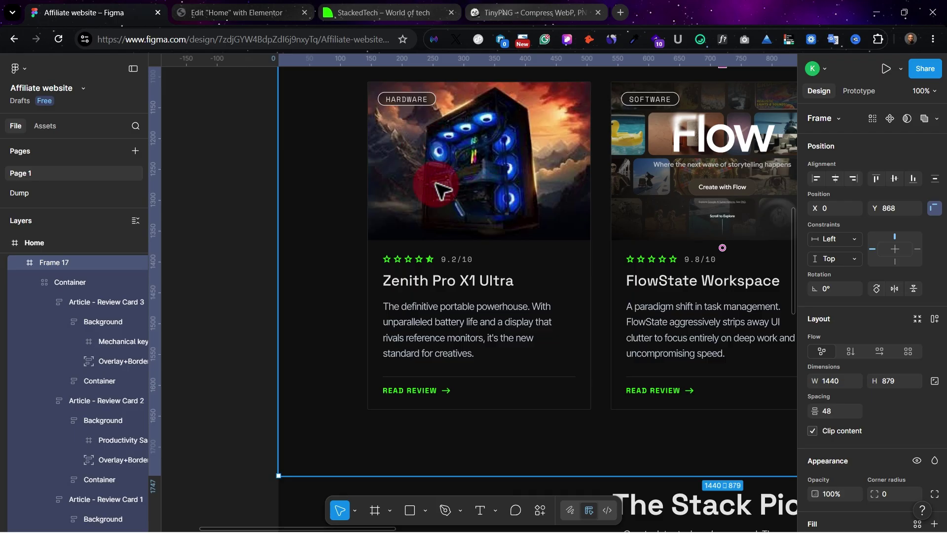
left_click(242, 9)
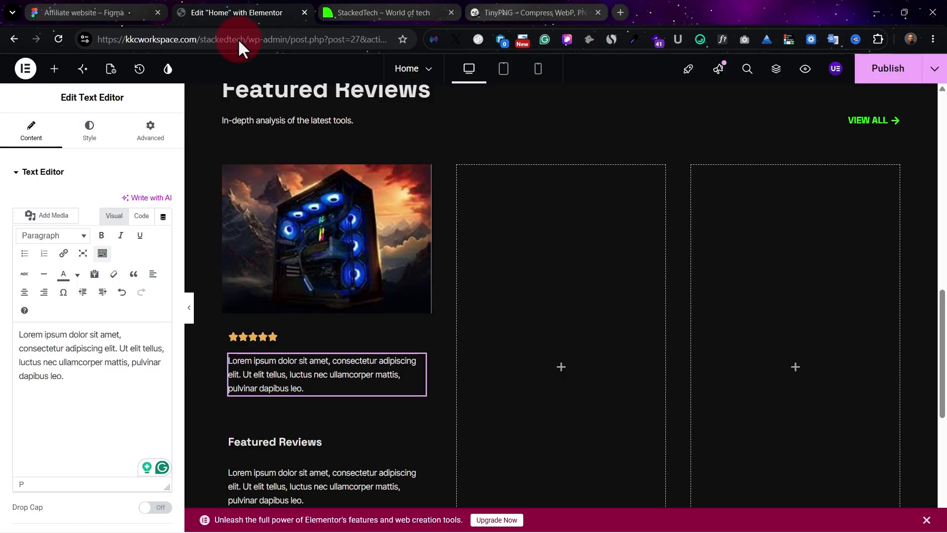
left_click(217, 167)
left_click(224, 167)
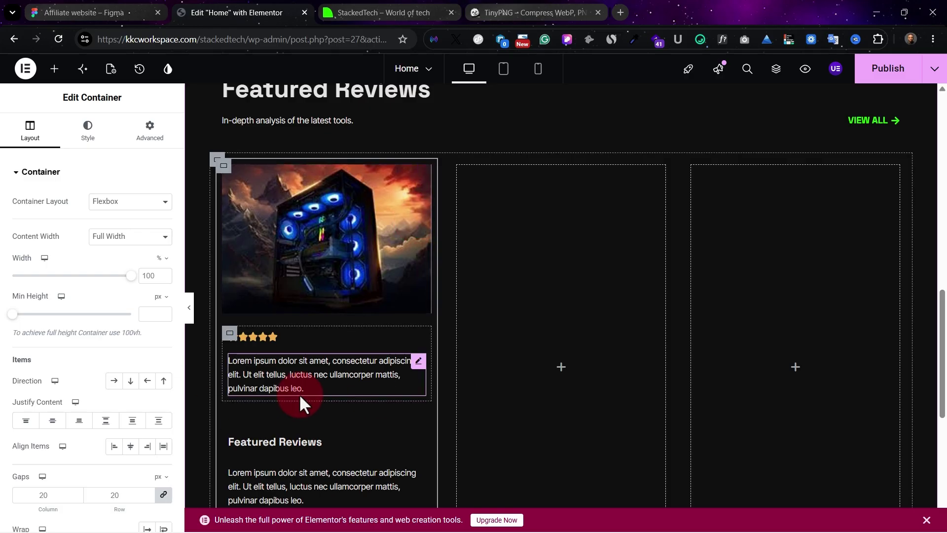
left_click(152, 135)
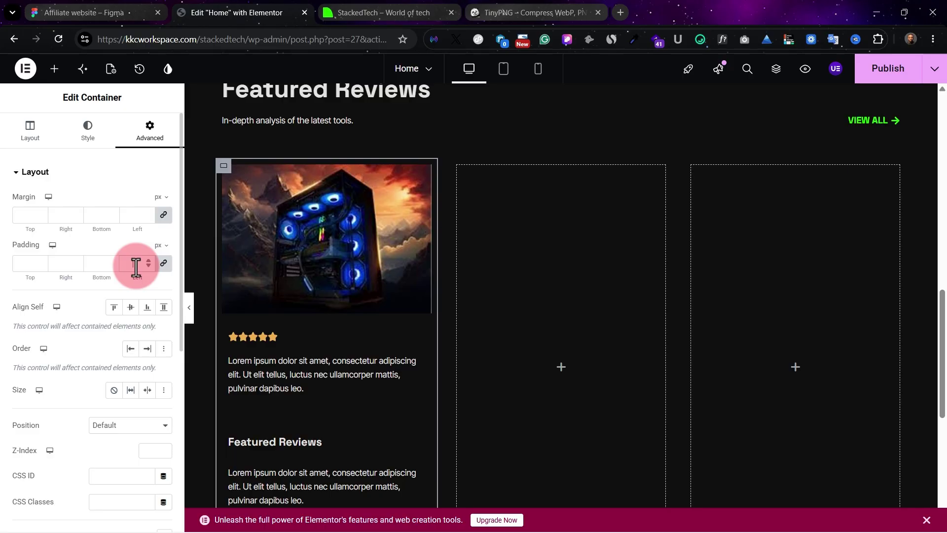
left_click(135, 267)
left_click(603, 214)
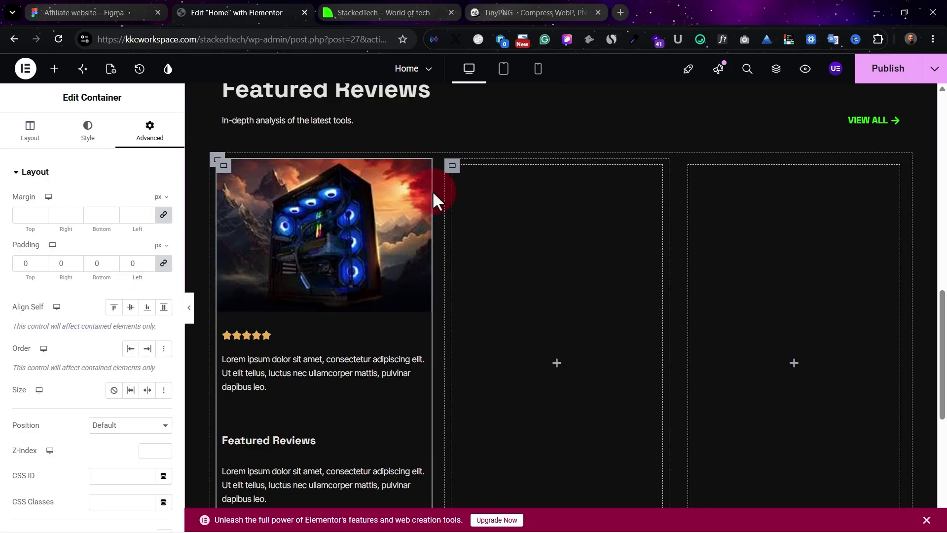
Switch to Figma, copy the first review card's stroke colour 262626, and return to Elementor.
left_click(451, 167)
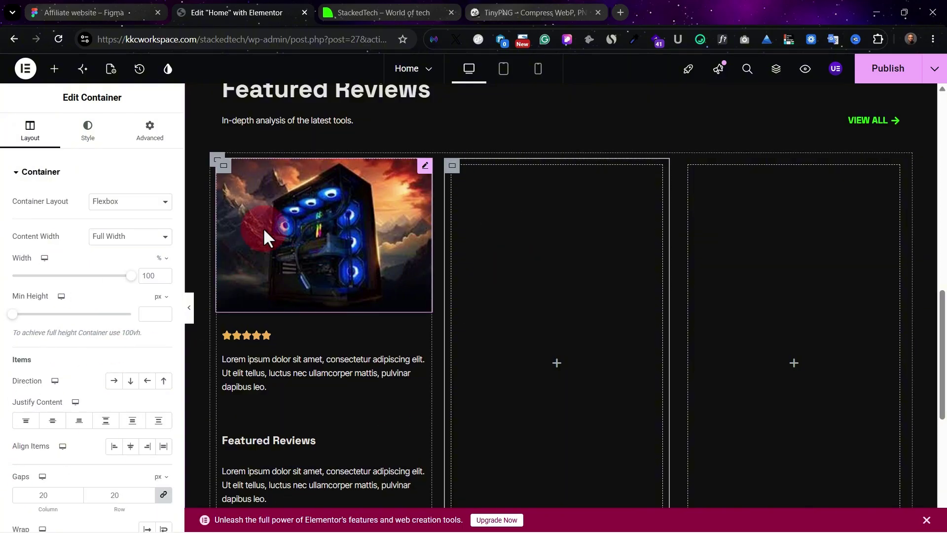
left_click(95, 9)
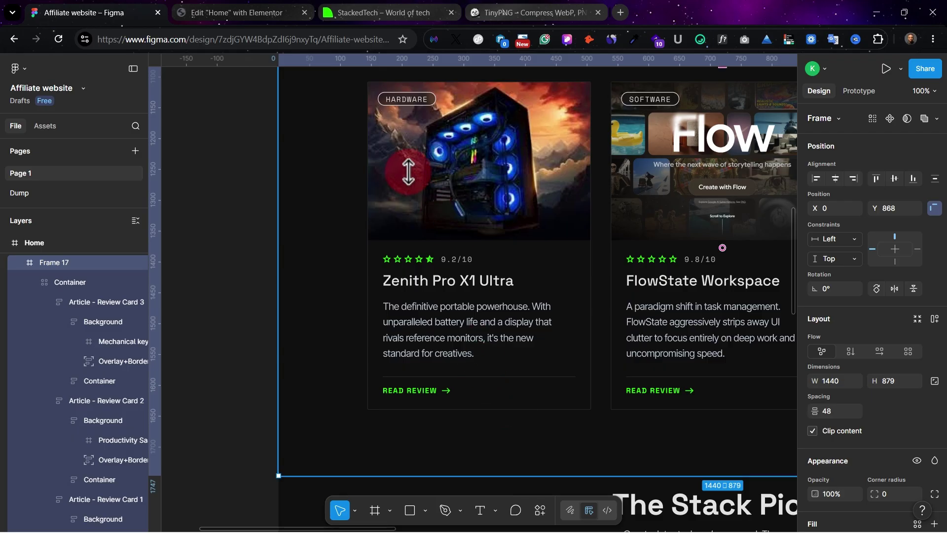
scroll(522, 296, "up", 2)
left_click(499, 199)
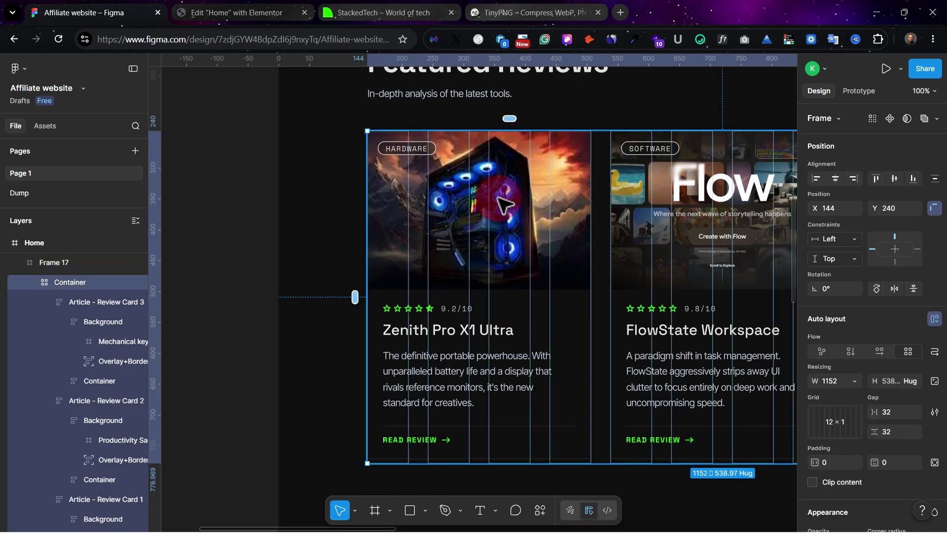
left_click(499, 198)
scroll(868, 404, "down", 5)
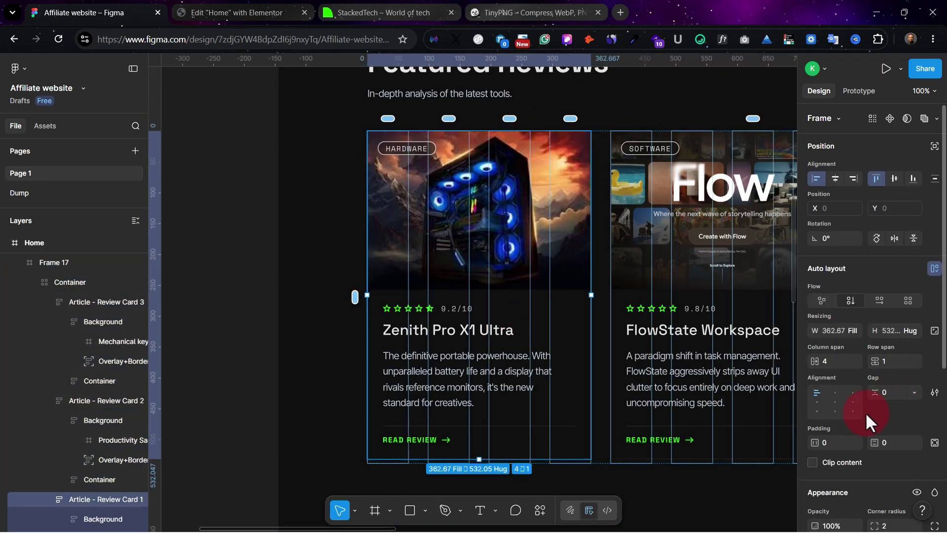
left_click(845, 405)
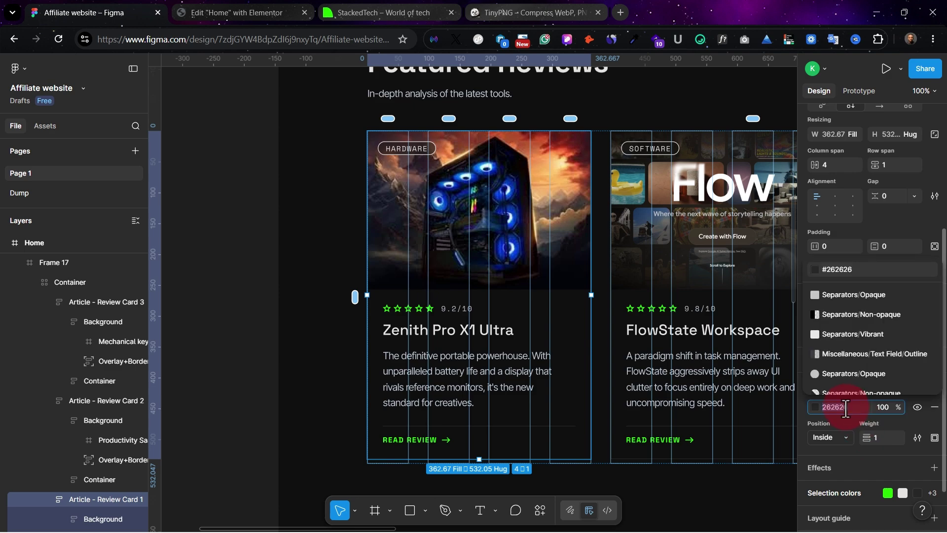
left_click(195, 6)
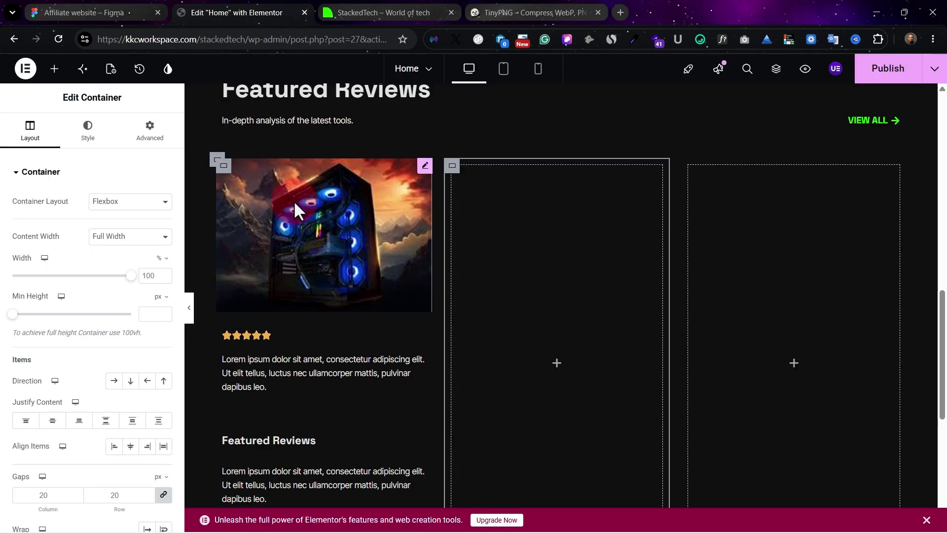
Give the first card container a solid border with a width of 1 px on all sides.
left_click(227, 176)
left_click(86, 132)
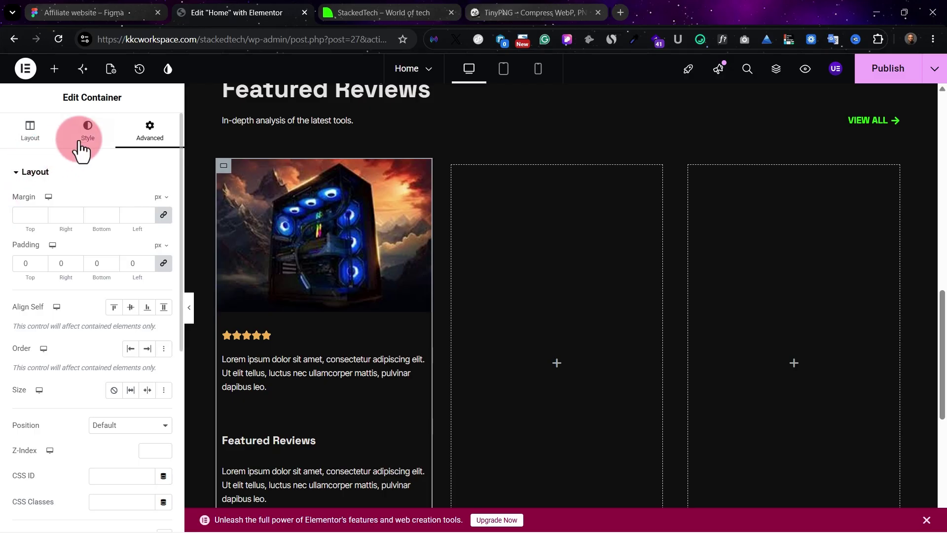
left_click(48, 178)
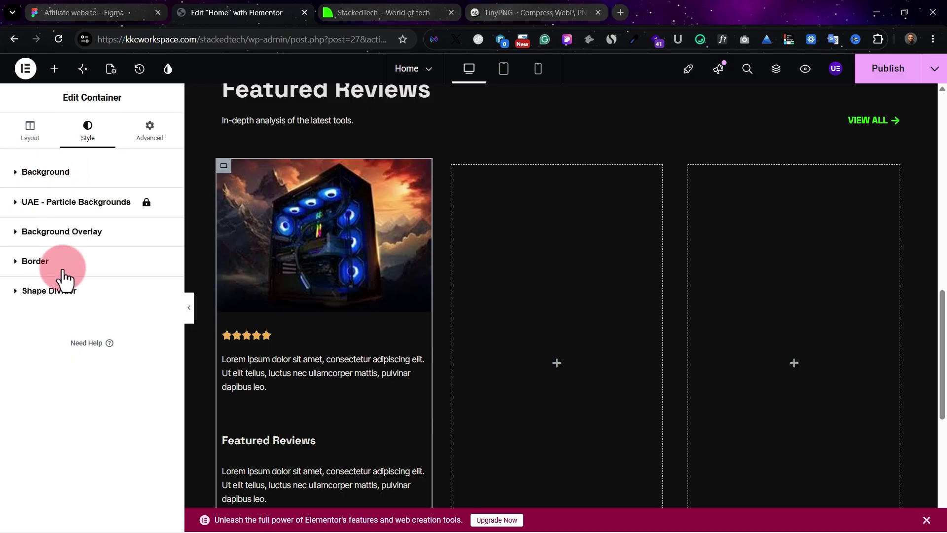
left_click(66, 262)
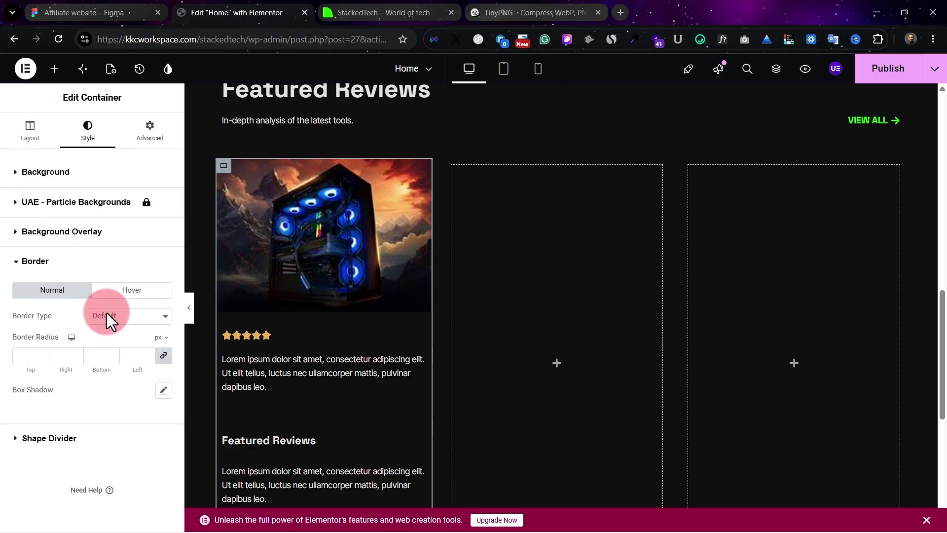
left_click(163, 355)
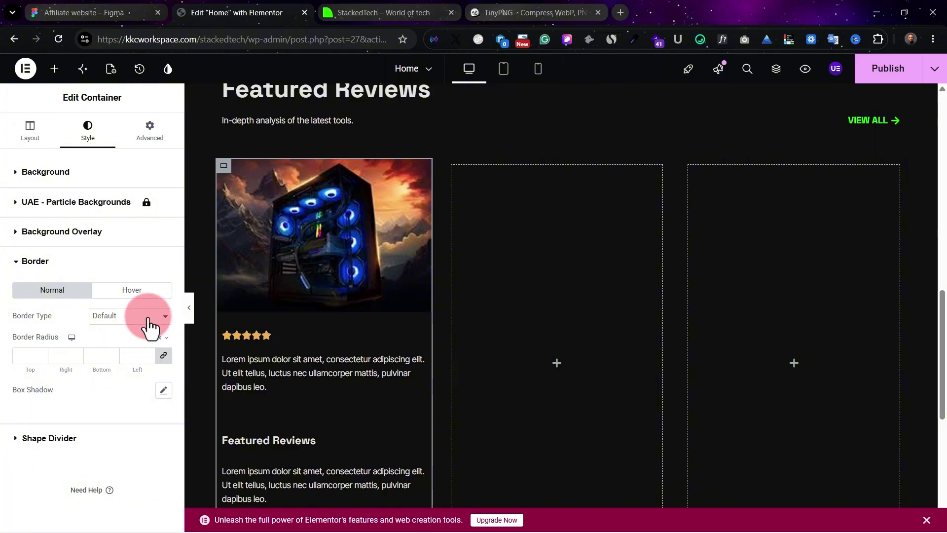
left_click(148, 318)
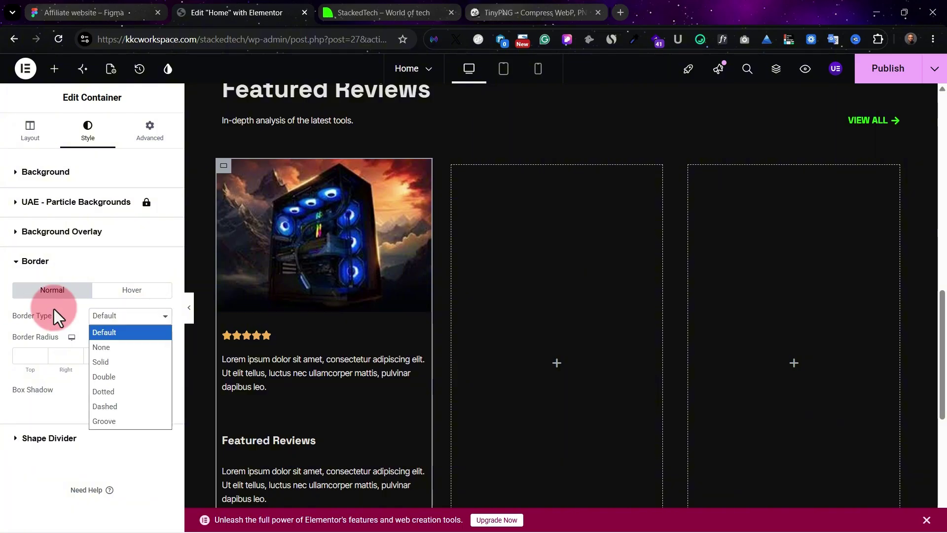
left_click(140, 364)
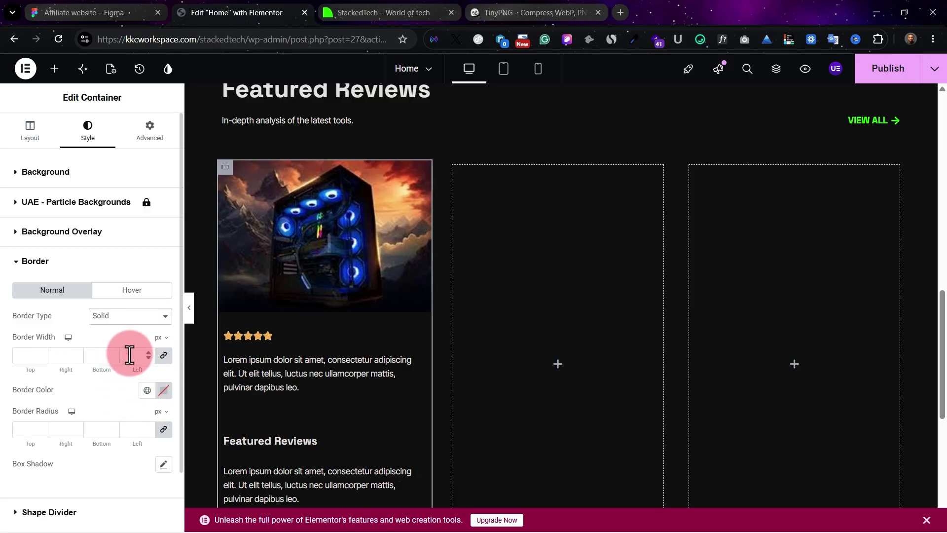
left_click(147, 353)
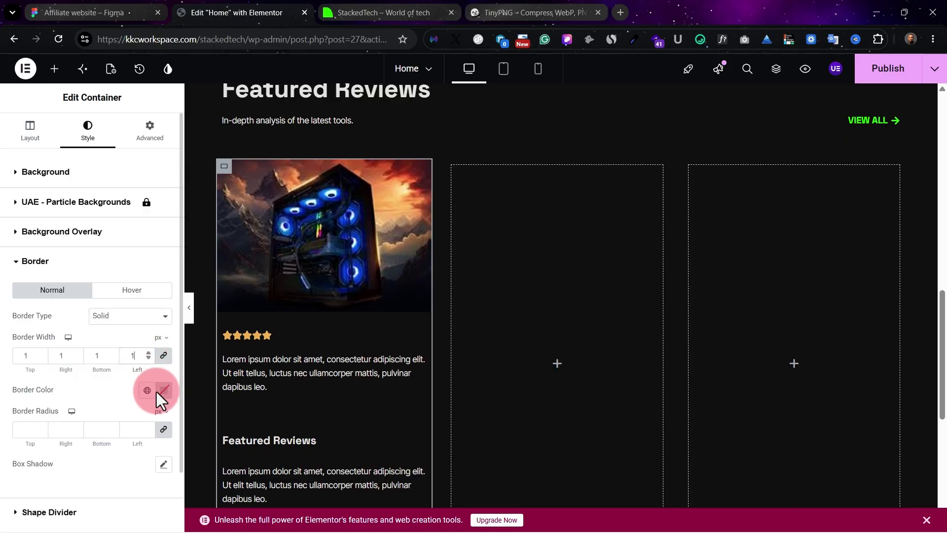
Set the first card's border colour to 262626 and publish the page.
left_click(164, 390)
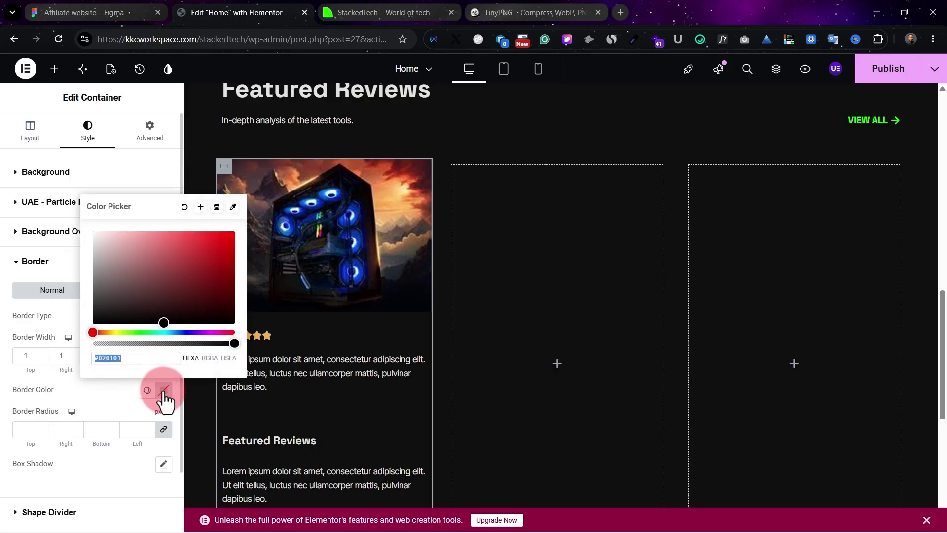
left_click(161, 351)
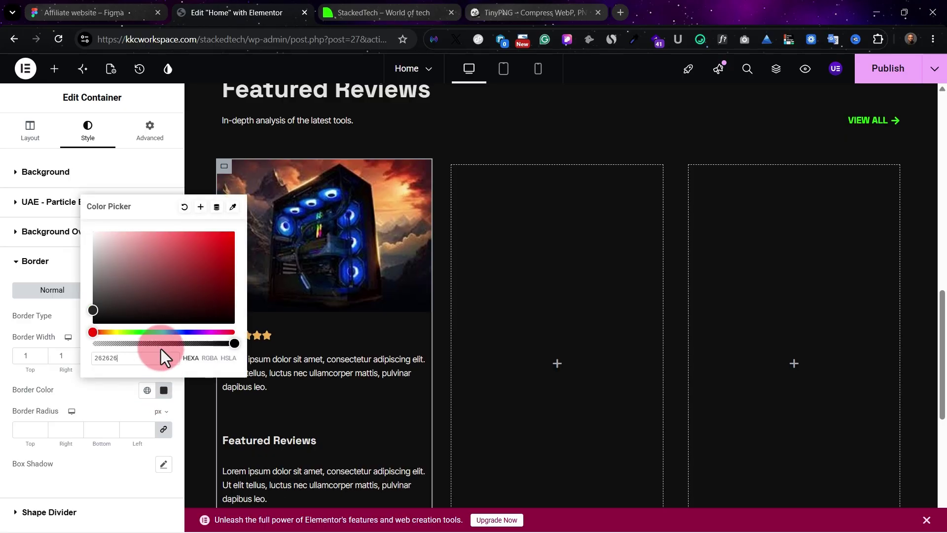
left_click(893, 73)
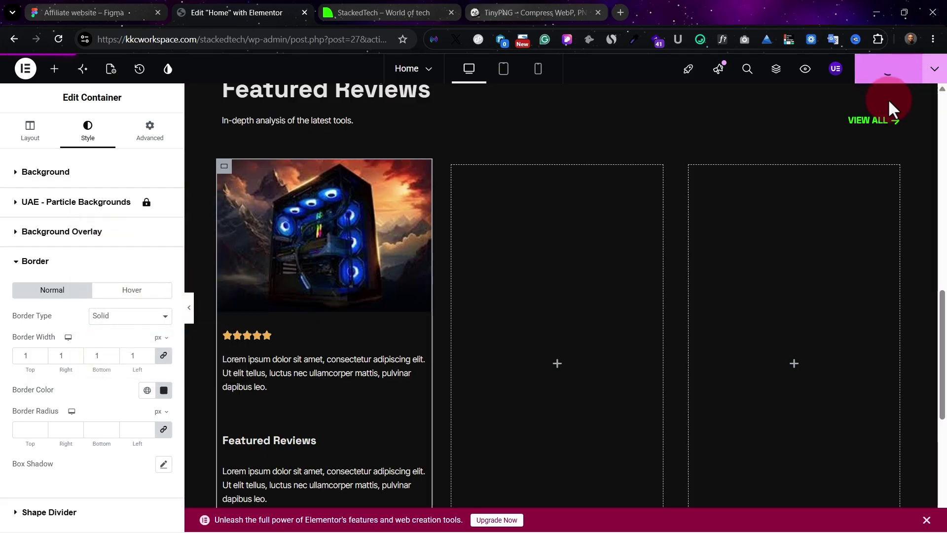
Examine the first Featured Reviews card's border, image and text spacing on the StackedTech preview page, comparing it with the Elementor layout.
left_click(453, 166)
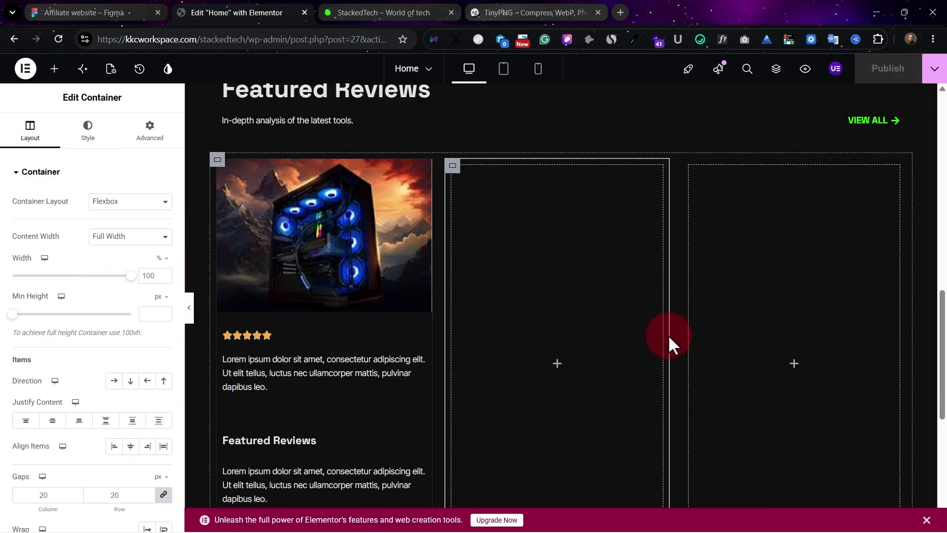
scroll(475, 297, "down", 2)
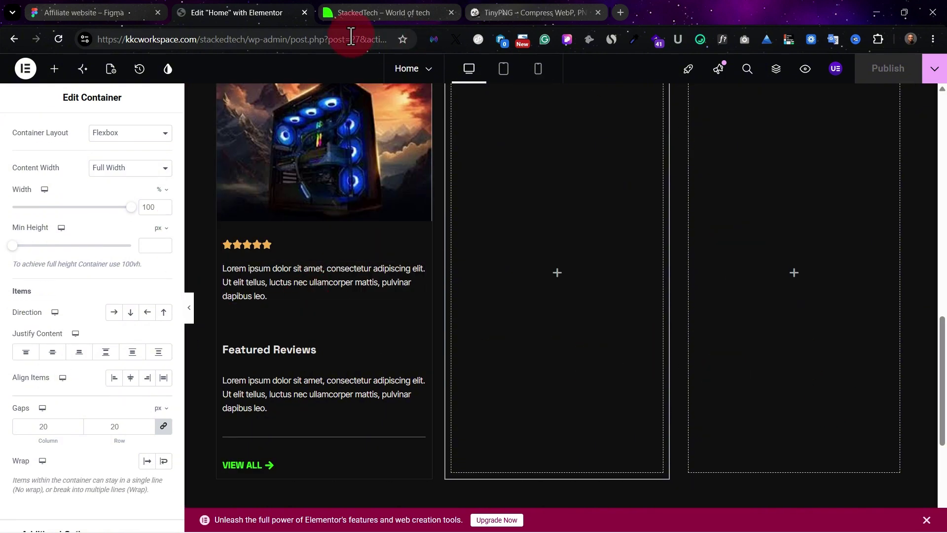
left_click(317, 14)
scroll(400, 258, "down", 10)
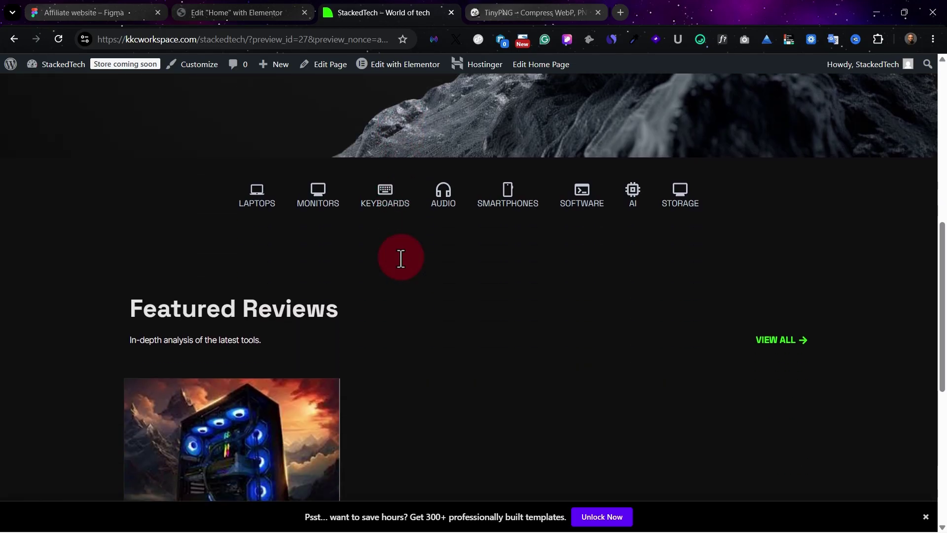
scroll(400, 258, "down", 3)
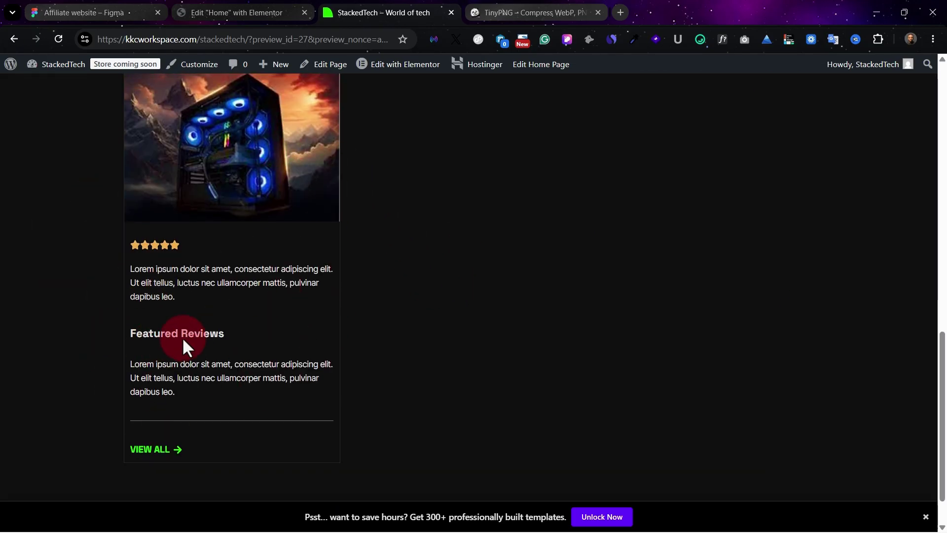
scroll(218, 332, "up", 1)
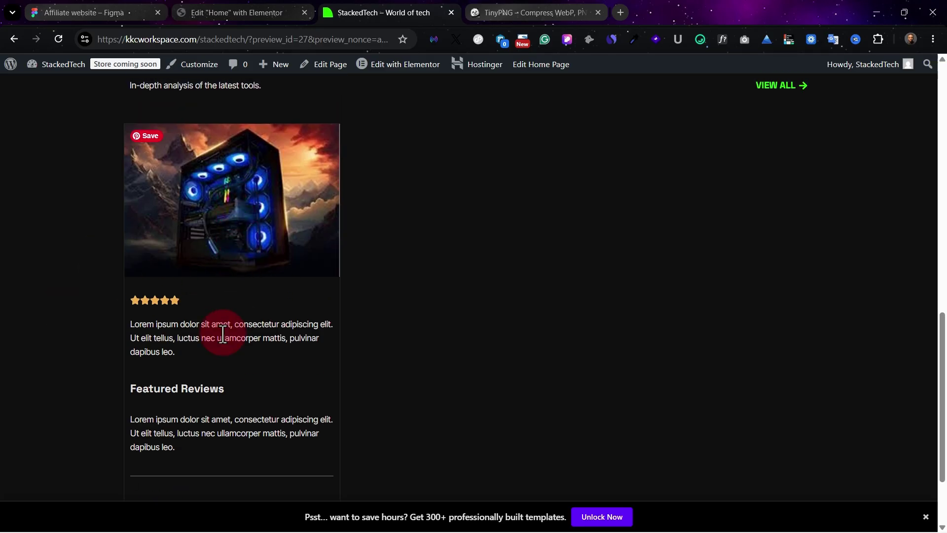
scroll(184, 317, "up", 2)
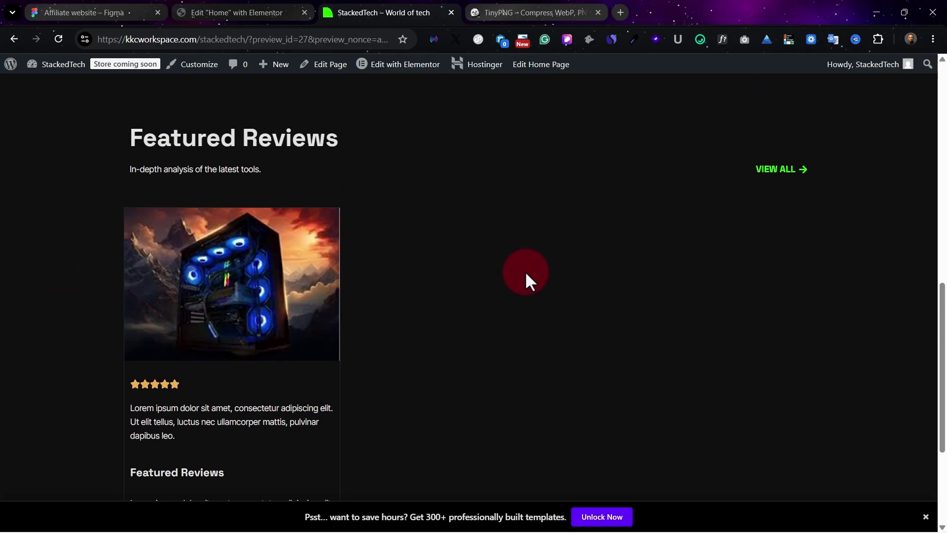
left_click(220, 7)
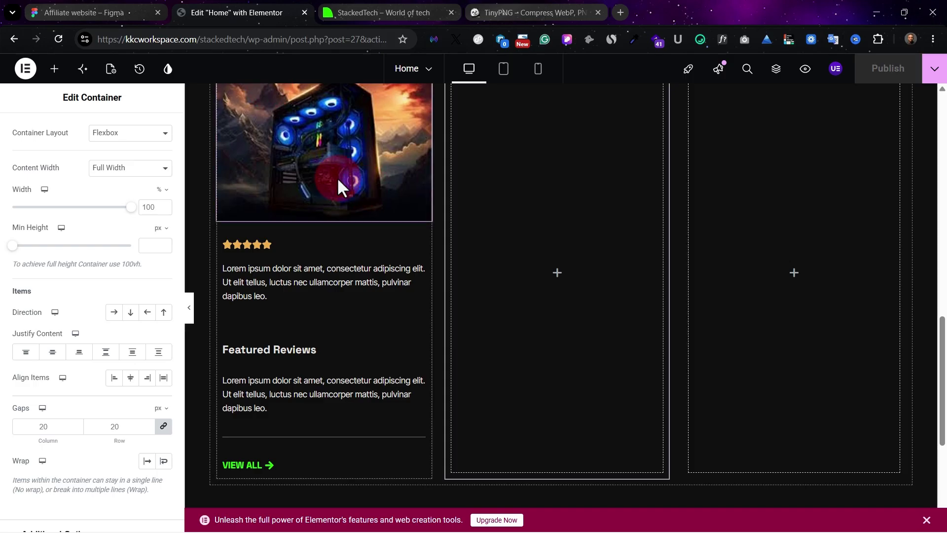
left_click(378, 445)
left_click(322, 5)
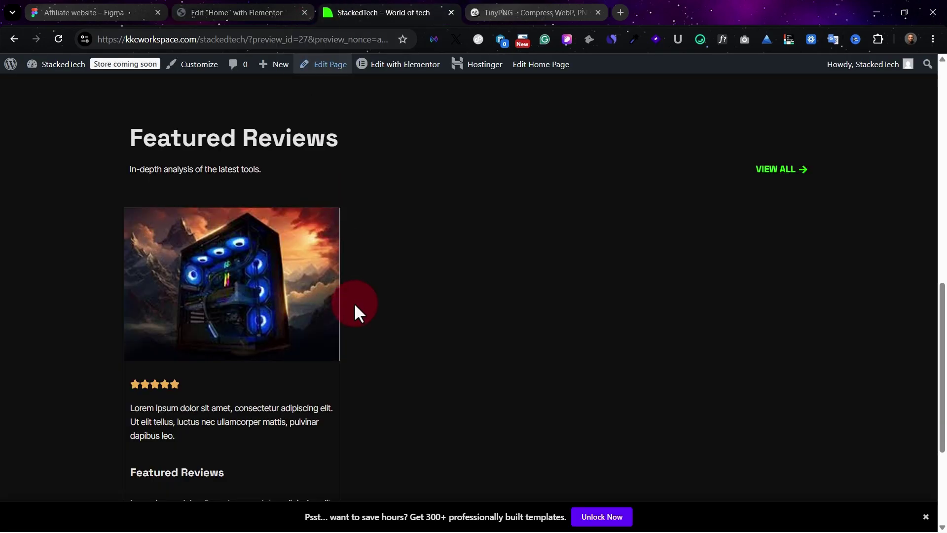
Compare the first review card on the preview page with the card image and rating row in the Figma design.
scroll(328, 254, "down", 1)
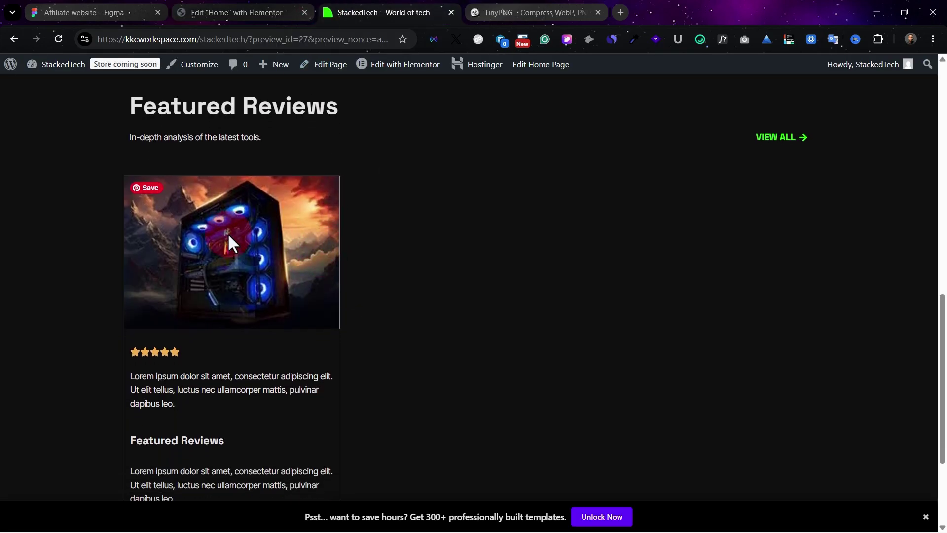
left_click(227, 9)
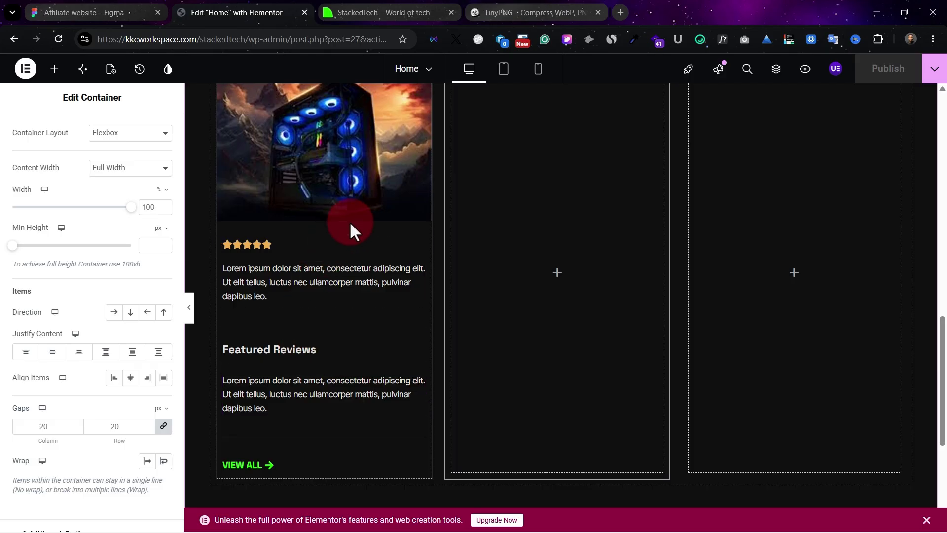
key("ctrl+shift+Tab")
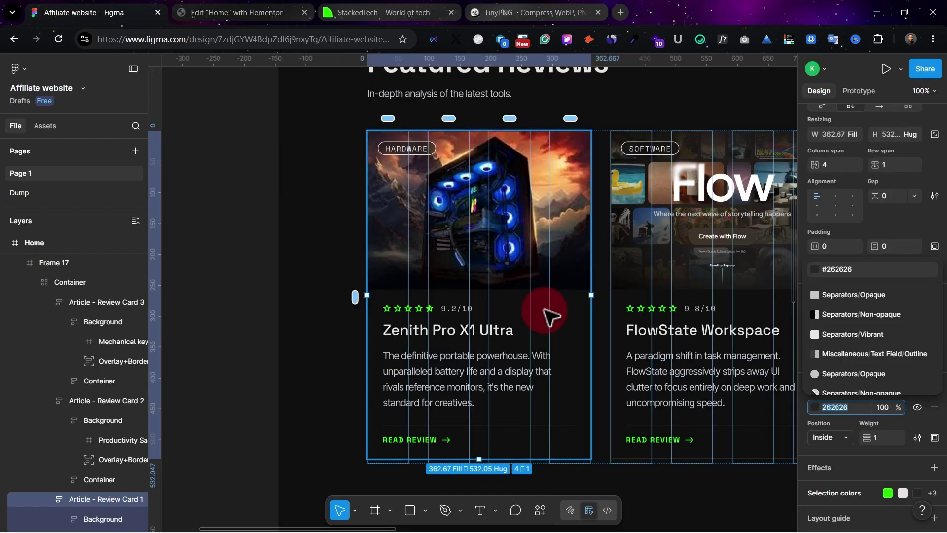
left_click(308, 271)
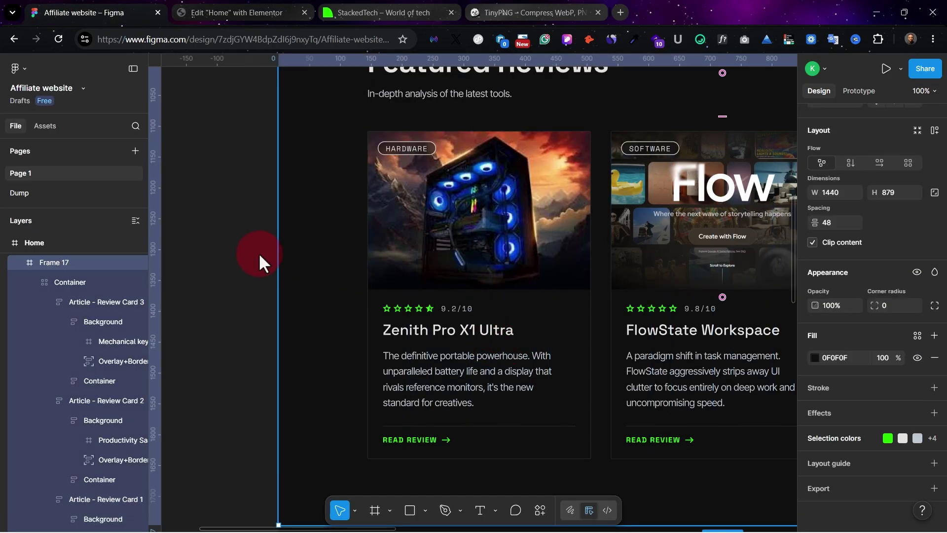
left_click(539, 193)
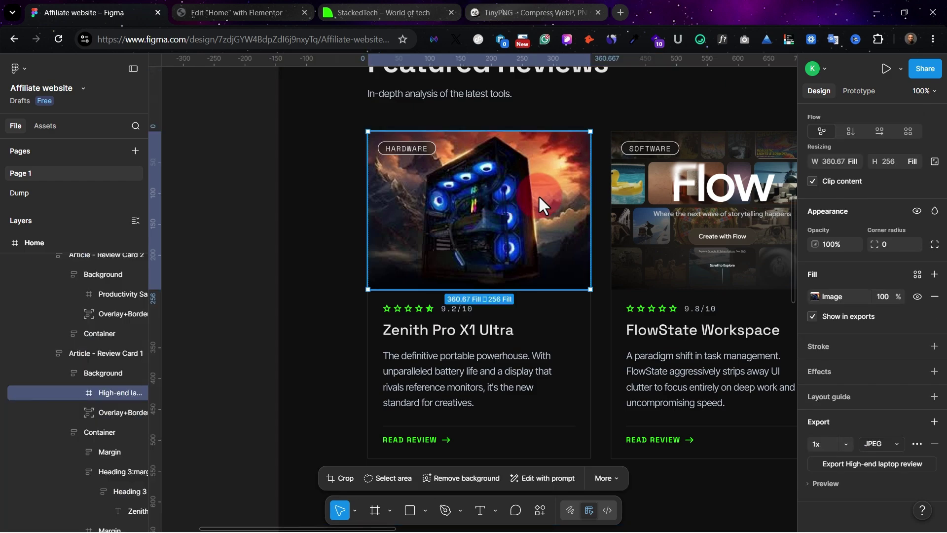
left_click(333, 316)
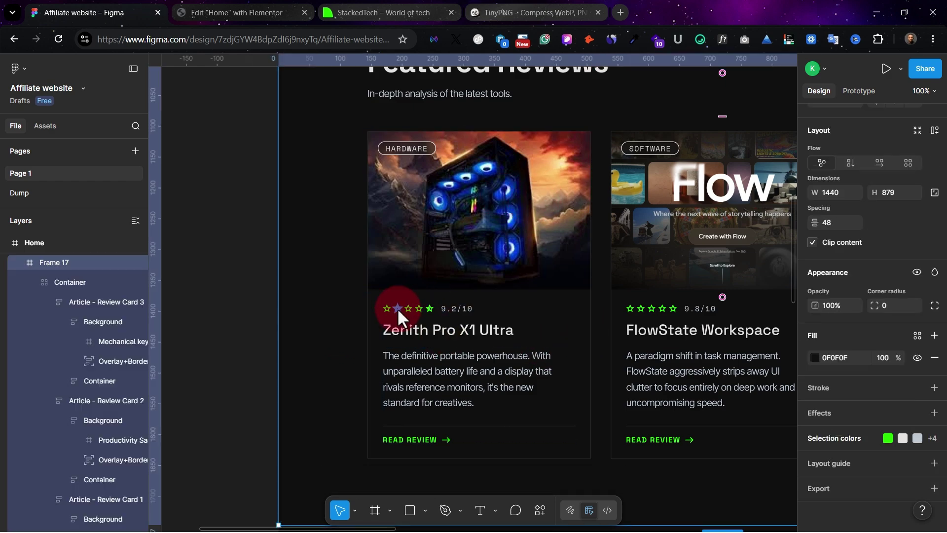
Take the rating text from the first card in Figma and replace the placeholder text under the Elementor stars with 9.2/10.
left_click(458, 308)
left_click(277, 15)
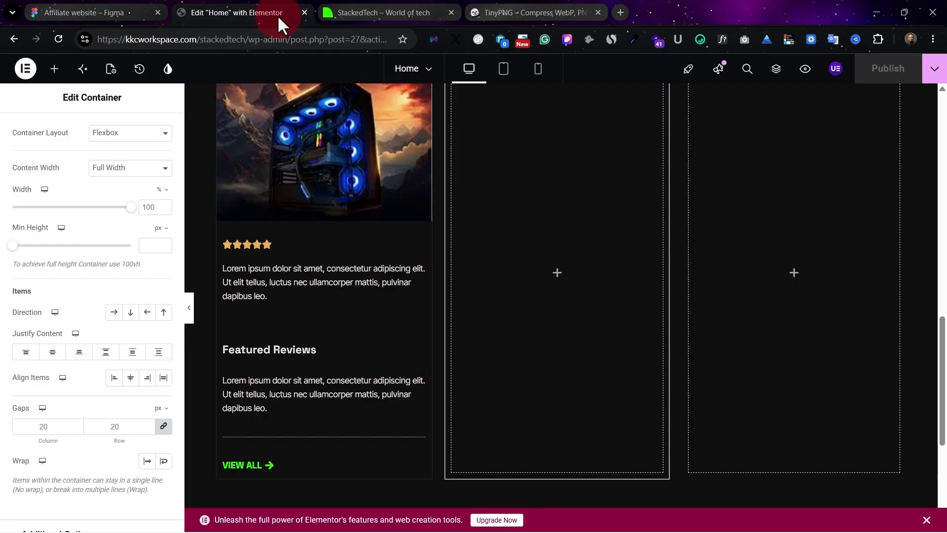
left_click(280, 277)
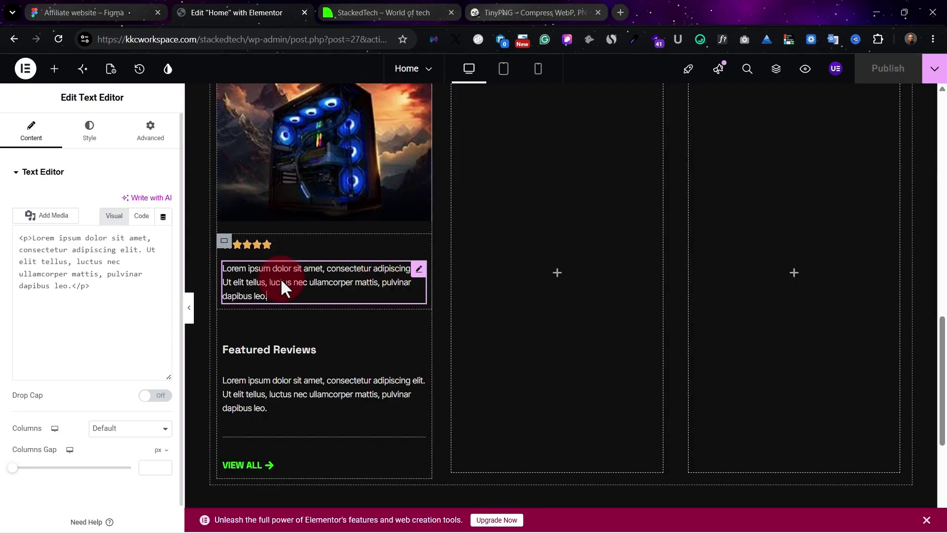
key("ctrl+a")
type("9.2/10")
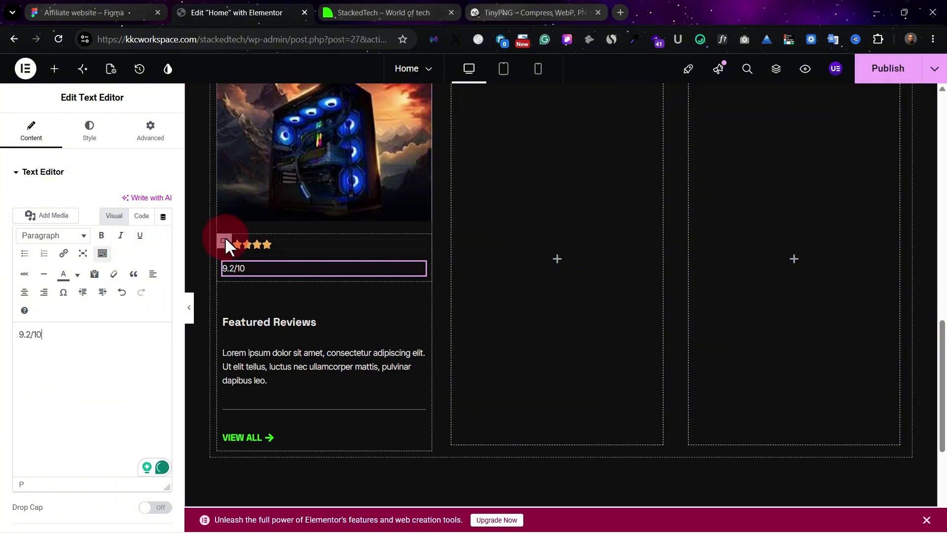
Set the rating container to a horizontal row with 10 px gaps and vertically centred items.
left_click(224, 242)
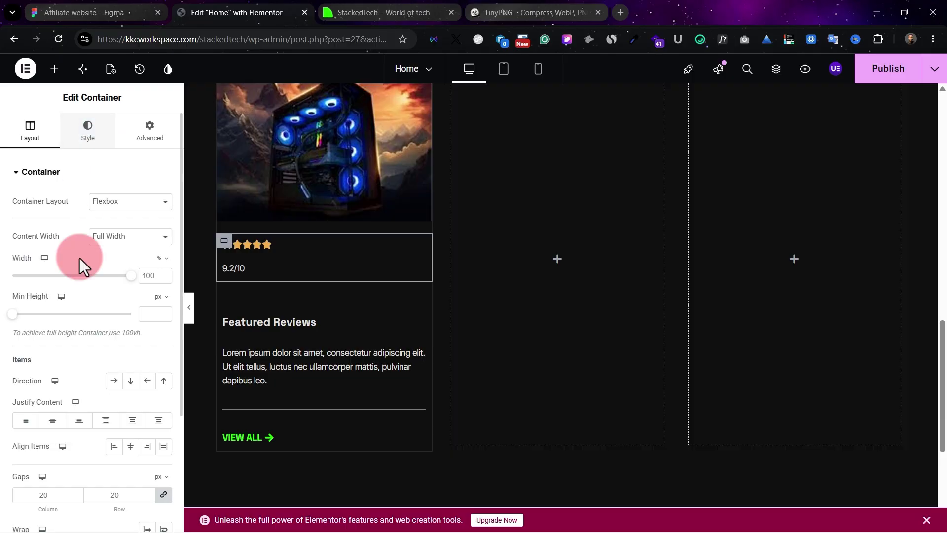
left_click(113, 381)
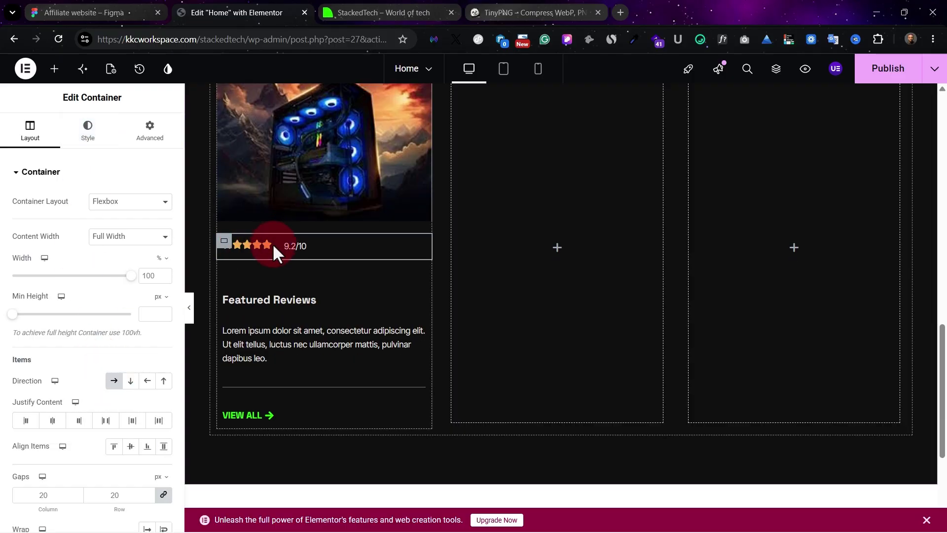
left_click(59, 495)
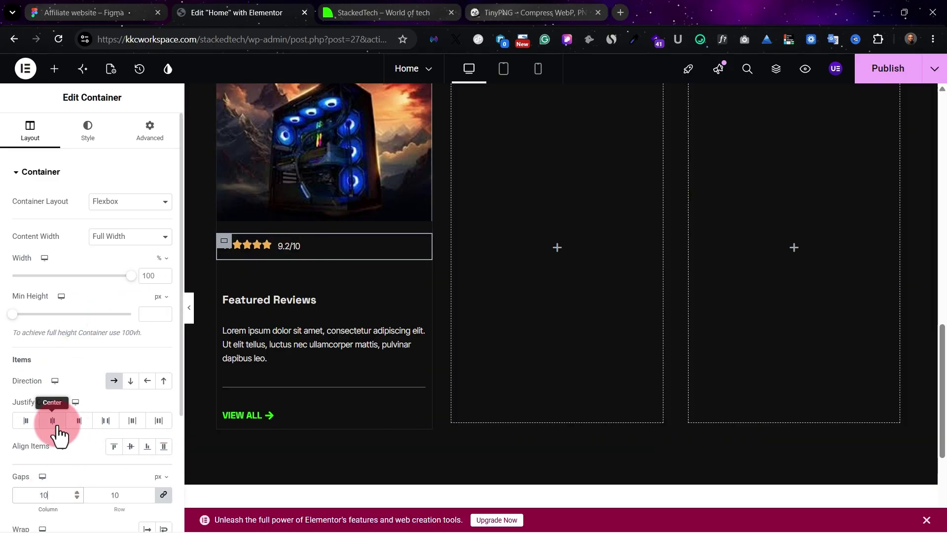
left_click(131, 448)
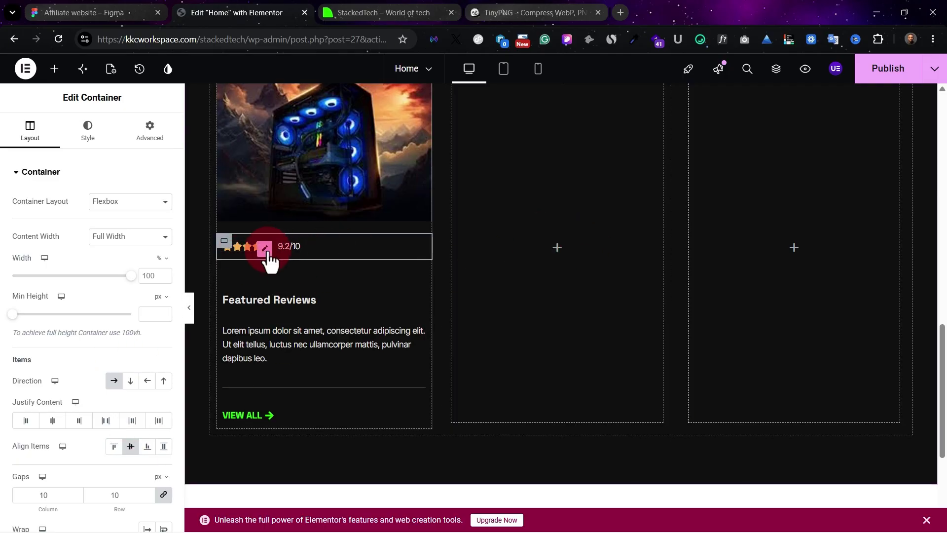
Colour the first card's rating stars with the global Theme Accent colour.
left_click(265, 248)
left_click(89, 130)
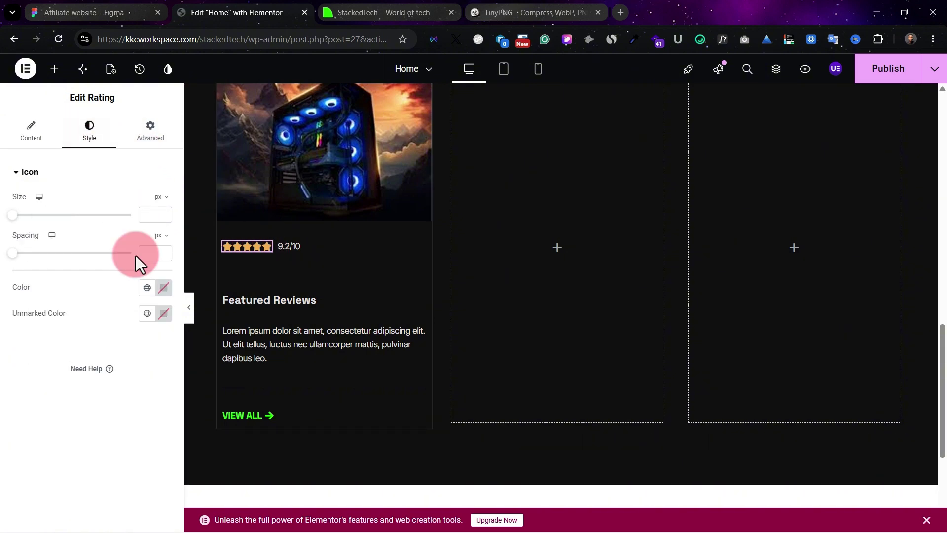
left_click(148, 292)
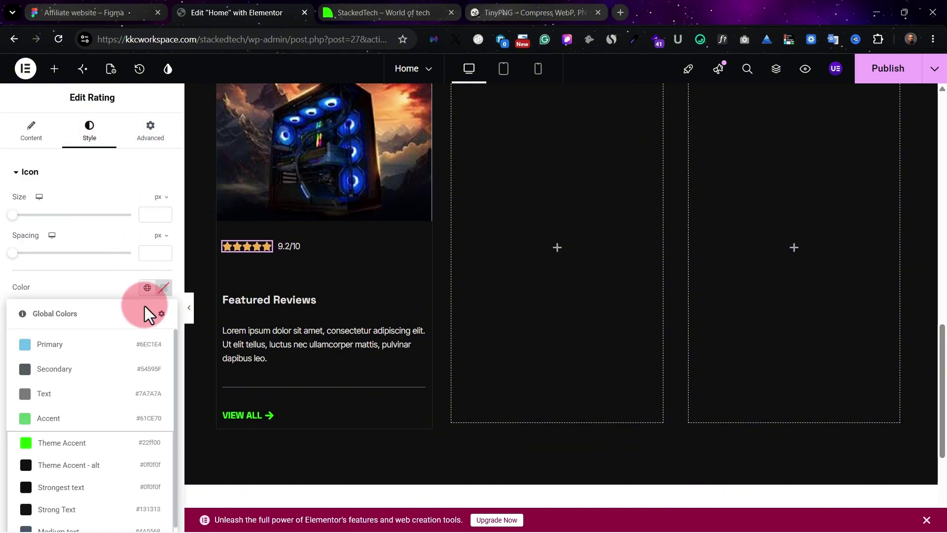
left_click(69, 442)
Change the rating icon to the outlined Star from the icon library, and publish the page to check it in the preview.
left_click(35, 131)
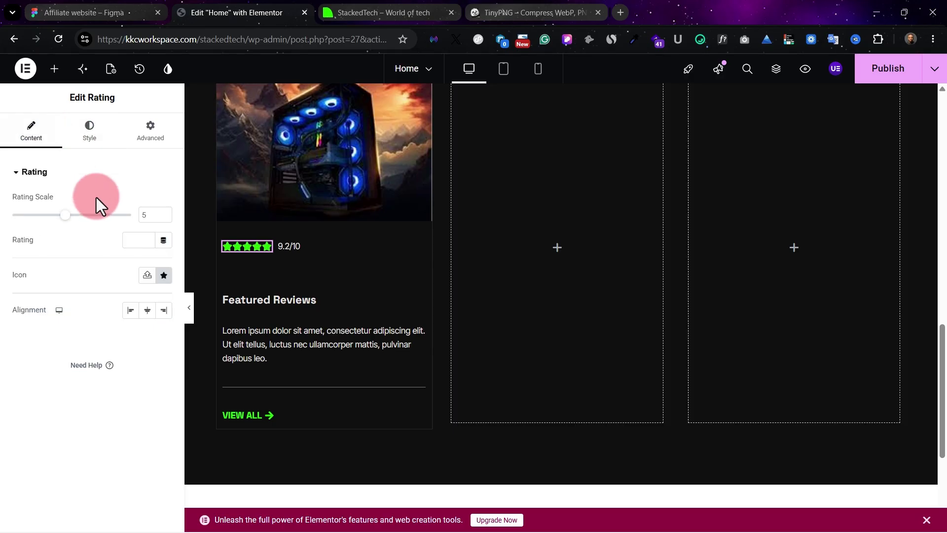
left_click(164, 275)
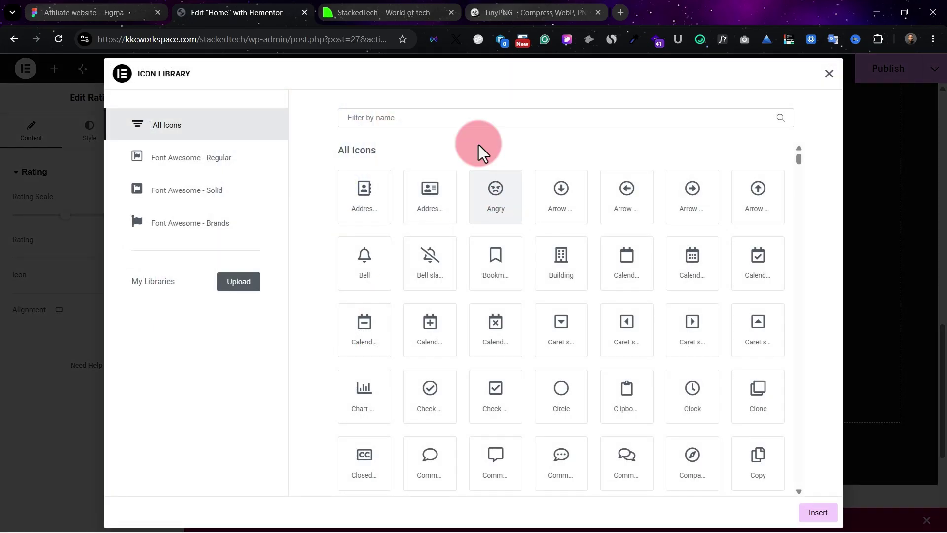
left_click(457, 121)
type("star")
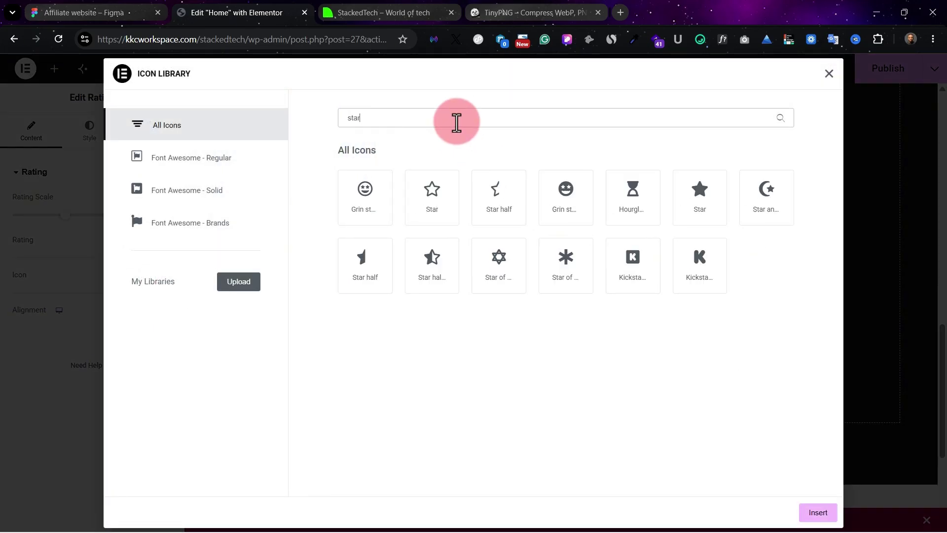
left_click(434, 197)
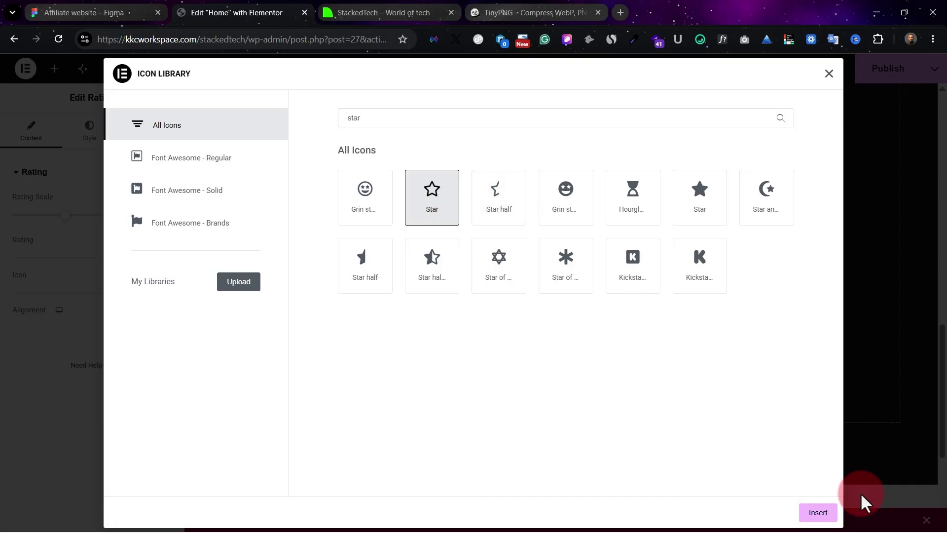
left_click(819, 513)
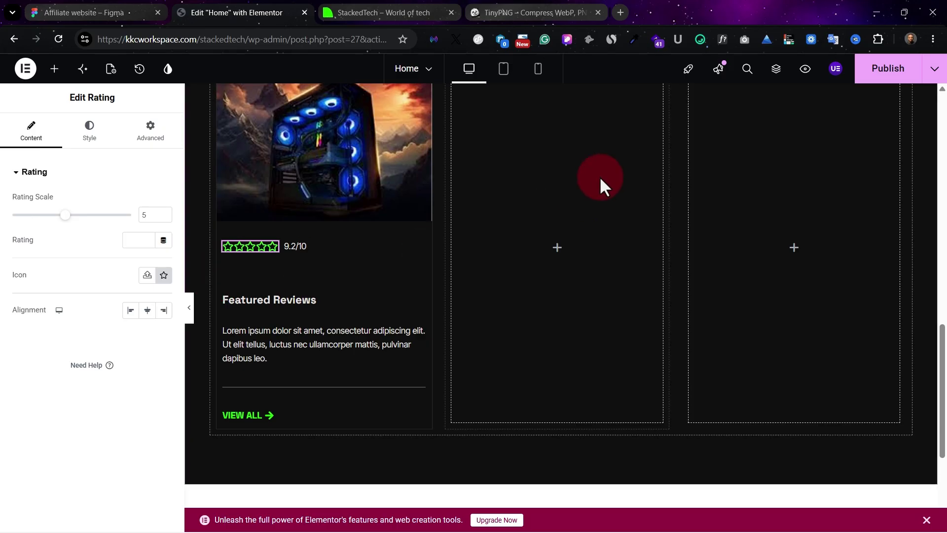
left_click(891, 90)
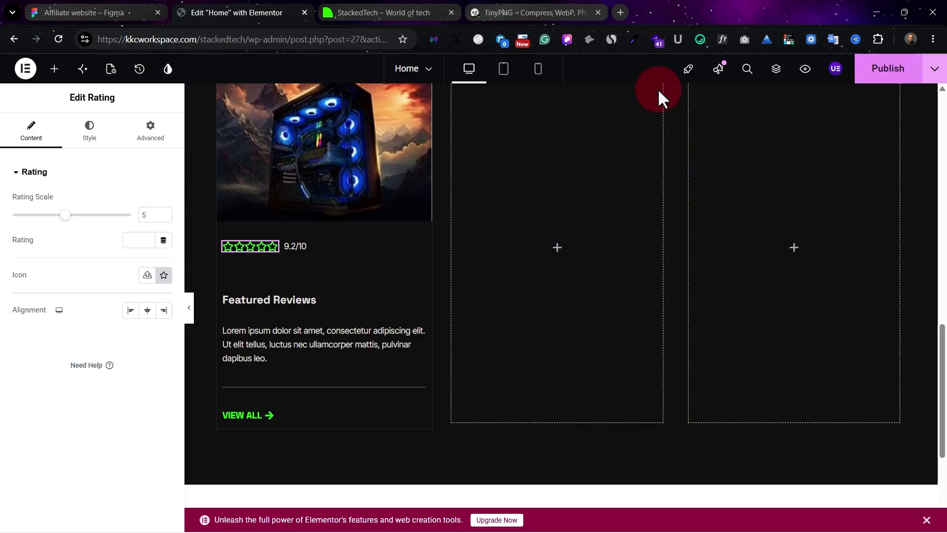
left_click(318, 11)
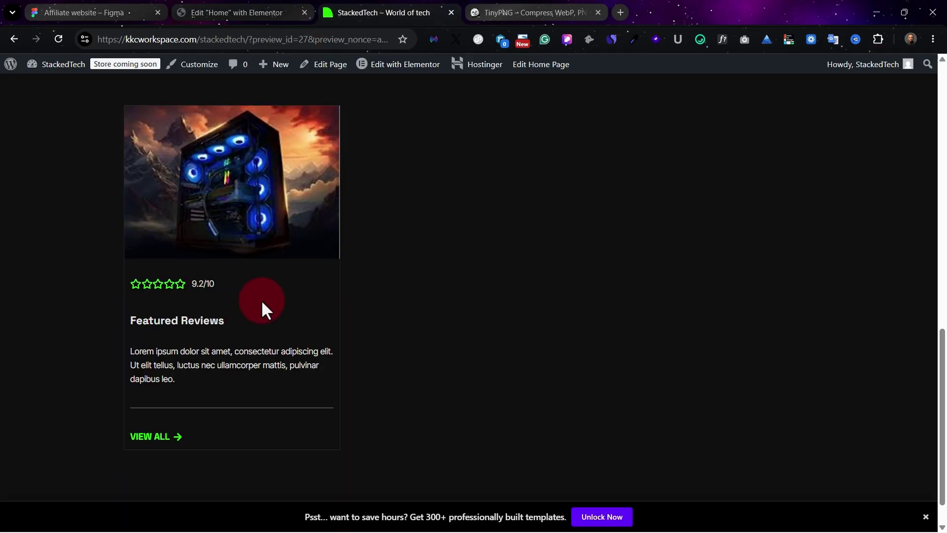
Copy the first card's title from Figma and set the Elementor card heading to Zenith Pro X1 Ultra.
left_click(89, 12)
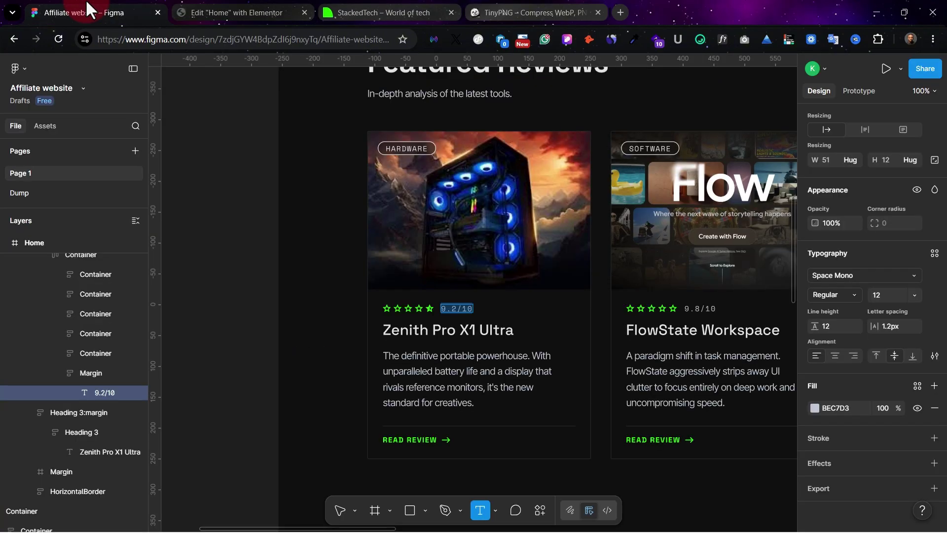
double_click(495, 333)
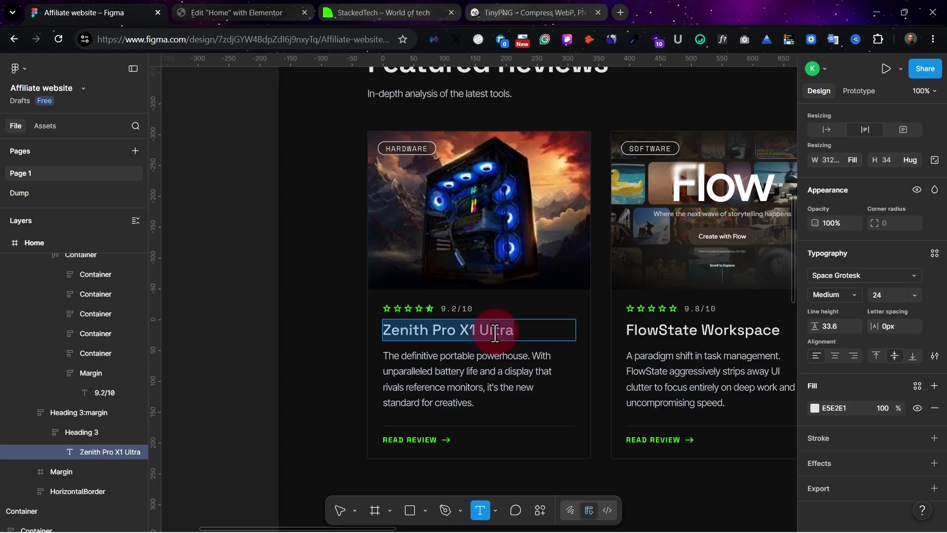
left_click(242, 12)
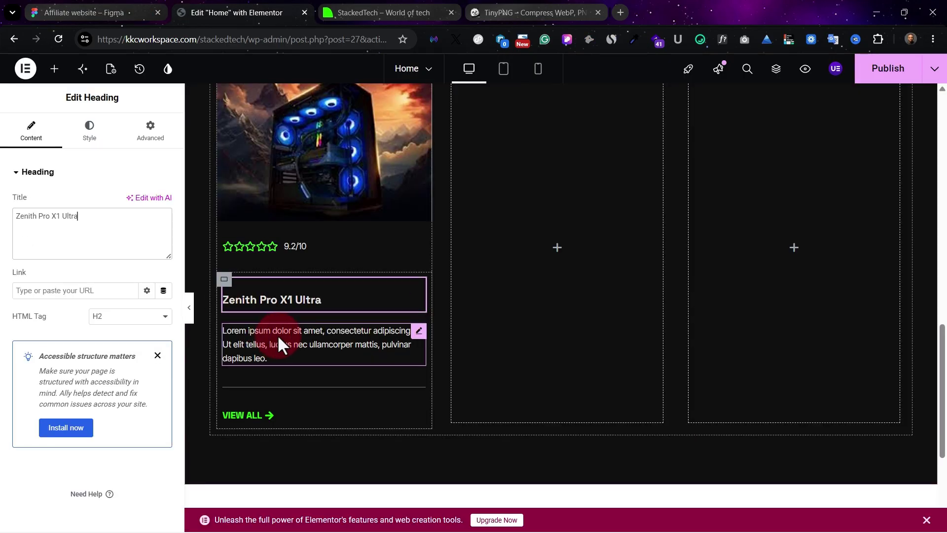
Replace the placeholder description below the card heading with the Figma paragraph beginning "The definitive portable powerhouse.".
left_click(278, 336)
left_click(125, 9)
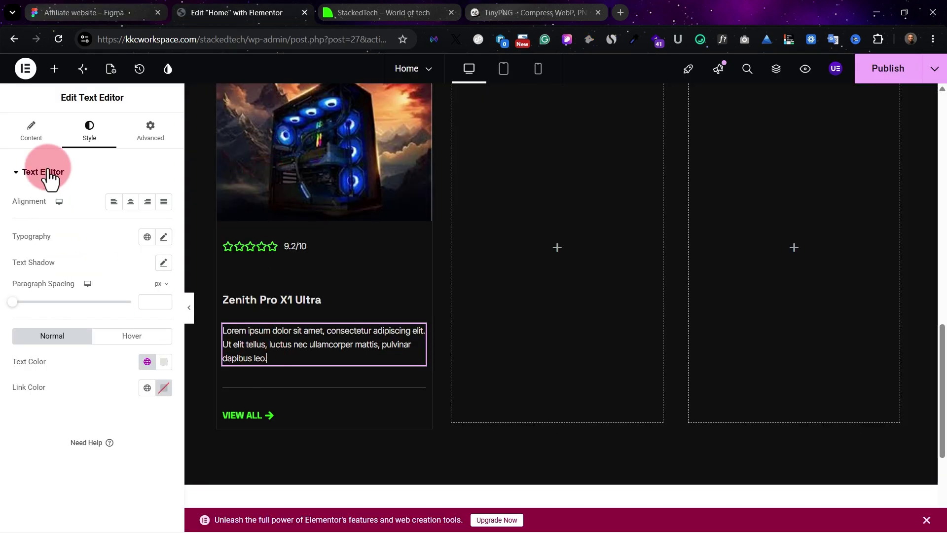
left_click(41, 129)
left_click(113, 336)
key("ctrl+a")
type("The definitive portable powerhouse. With unparalleled battery life and a display that rivals reference monitors, it's the new standard for creatives.")
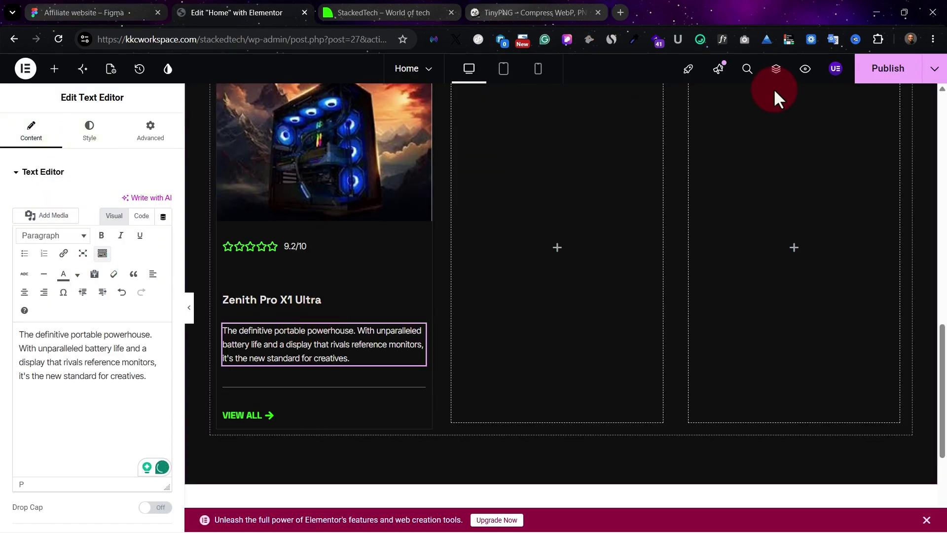
Publish the page and check the first review card's heading and description on the StackedTech preview page.
left_click(878, 70)
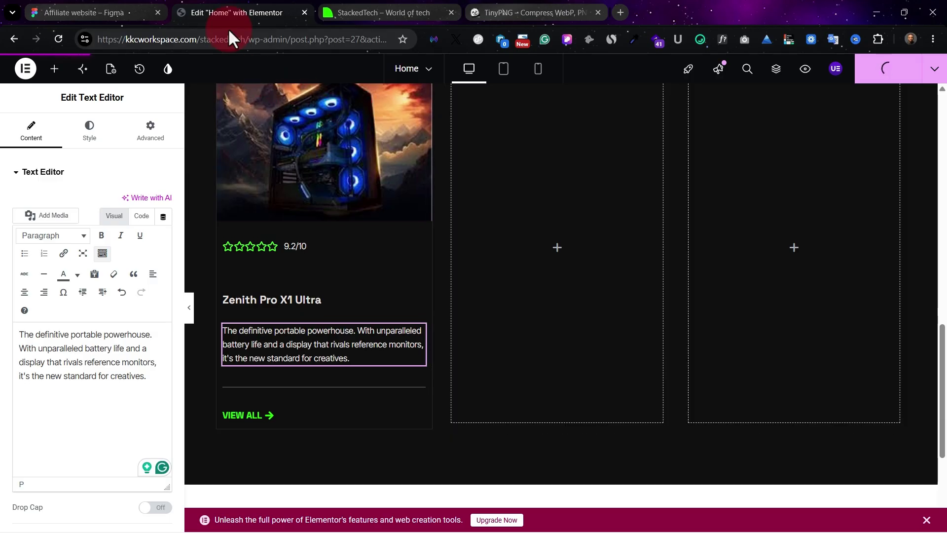
left_click(320, 2)
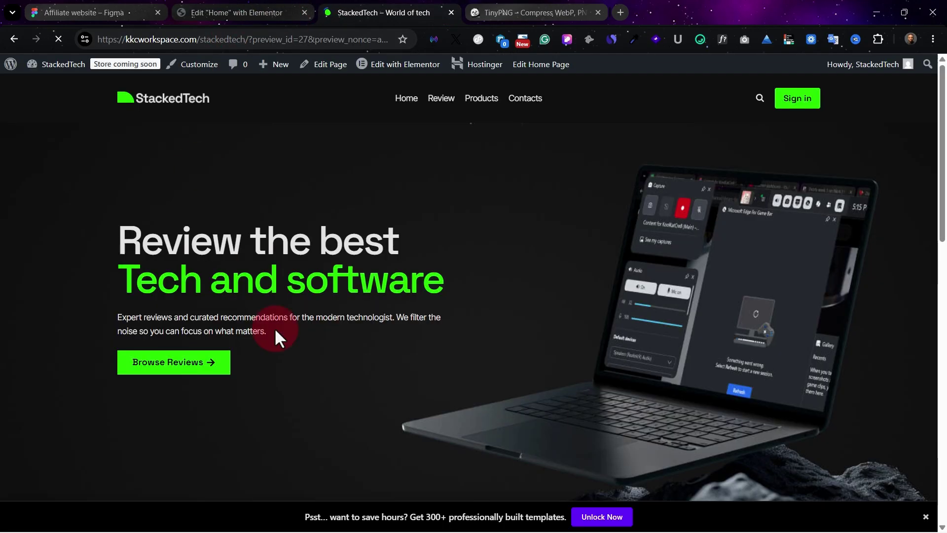
scroll(339, 299, "down", 15)
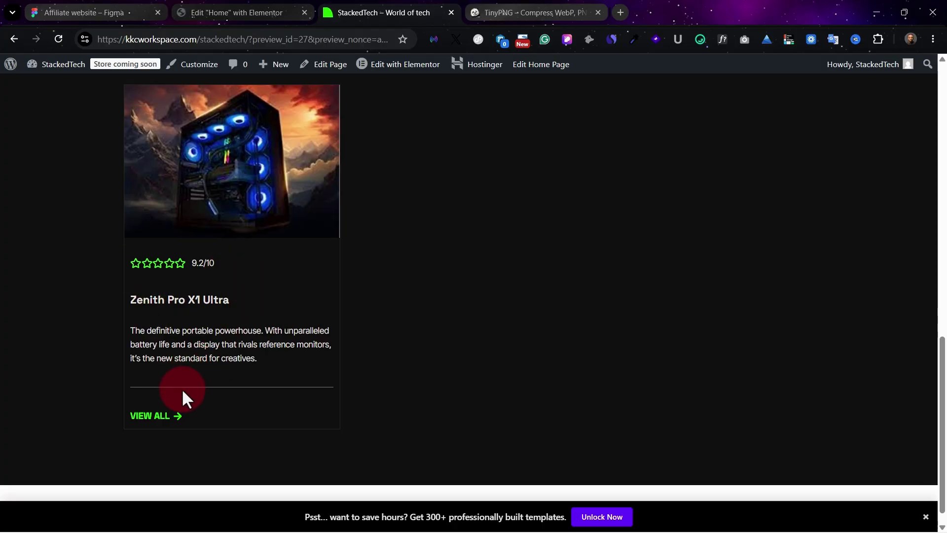
Copy the link label from the first Figma card and set the Elementor card button's text to READ REVIEW.
left_click(128, 12)
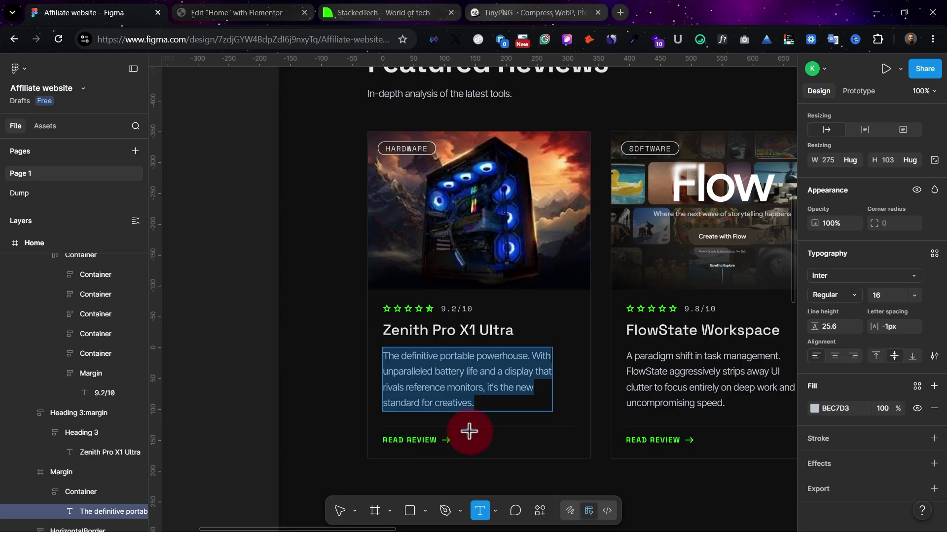
left_click(429, 439)
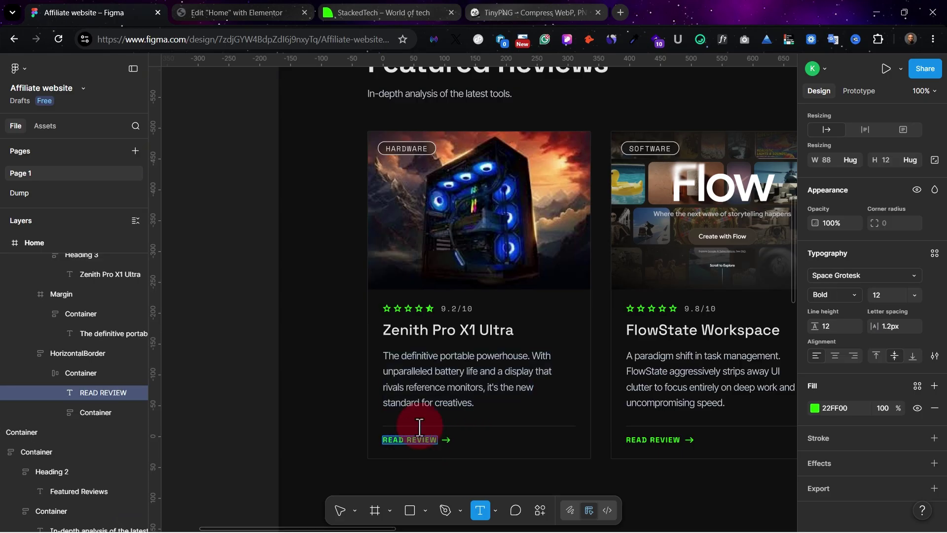
key("ctrl+Tab")
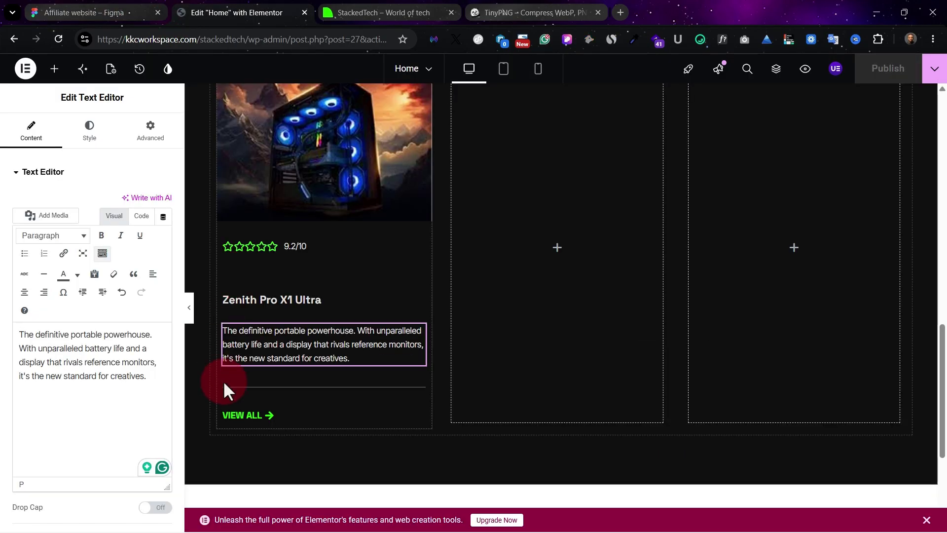
left_click(244, 420)
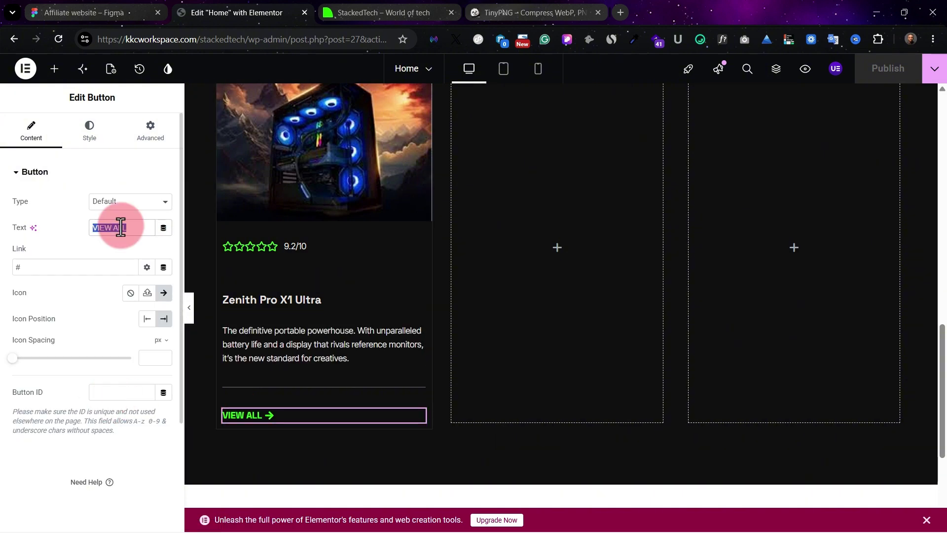
type("READ REVIEW")
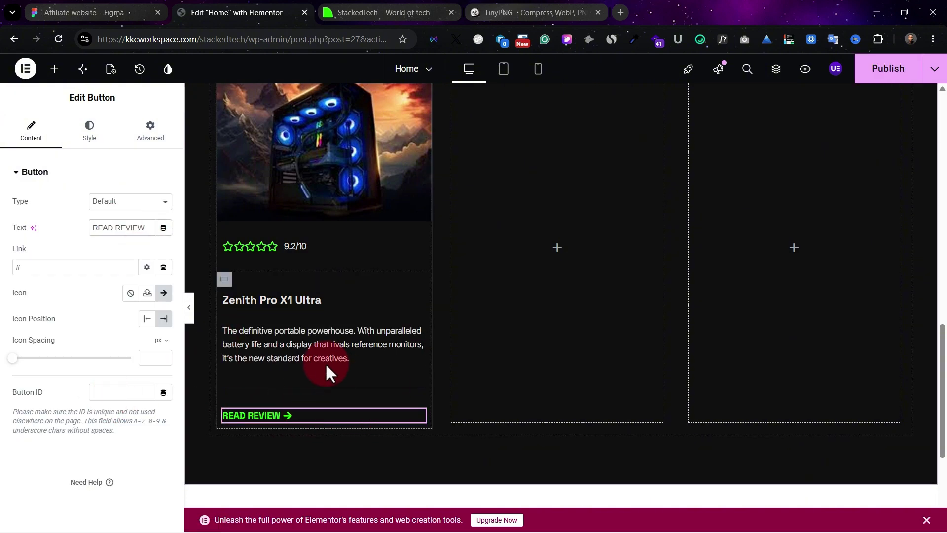
Copy the first card's divider line colour from Figma and set the Elementor card divider's colour to #262626.
left_click(133, 10)
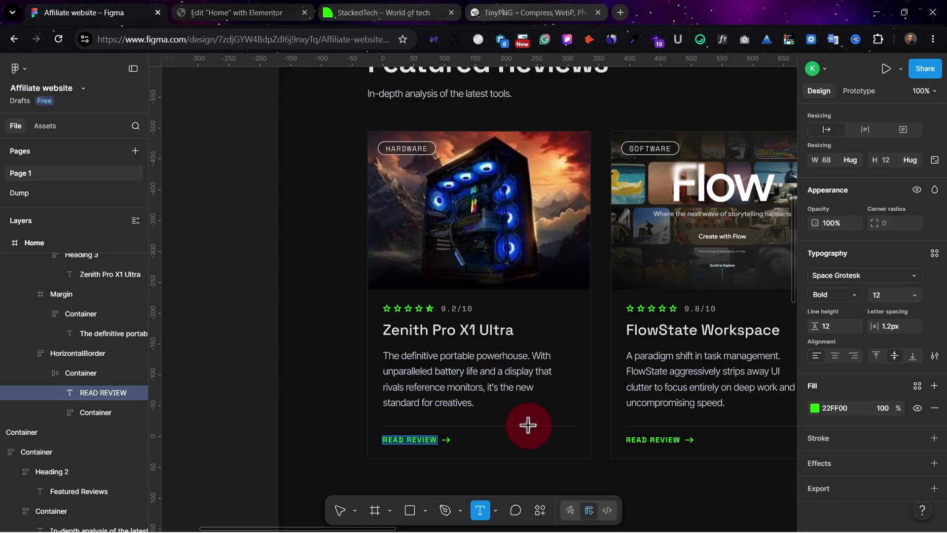
key("ctrl+Tab")
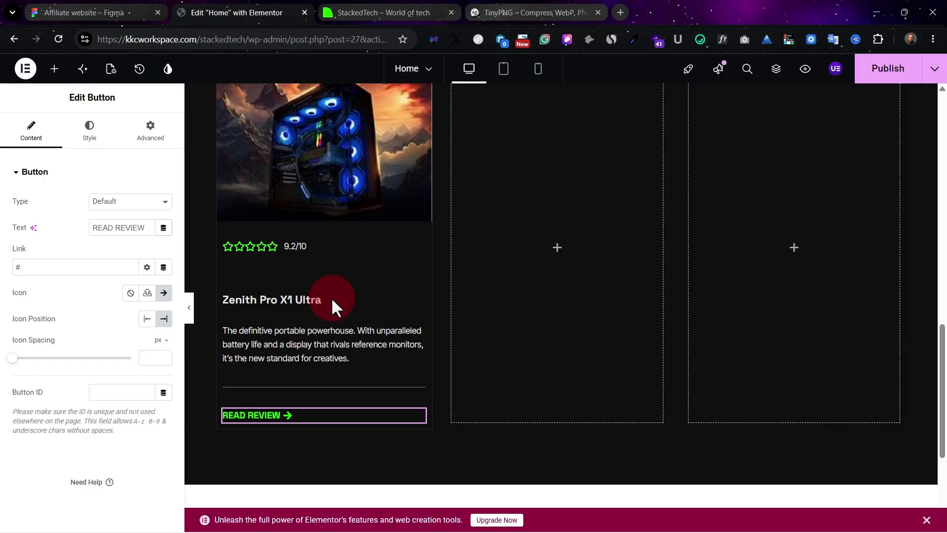
left_click(274, 390)
left_click(147, 202)
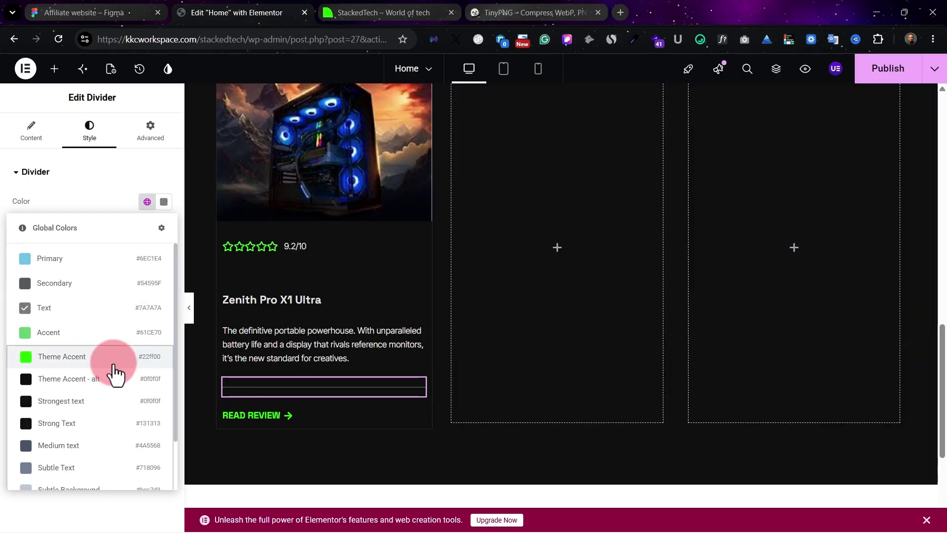
left_click(164, 202)
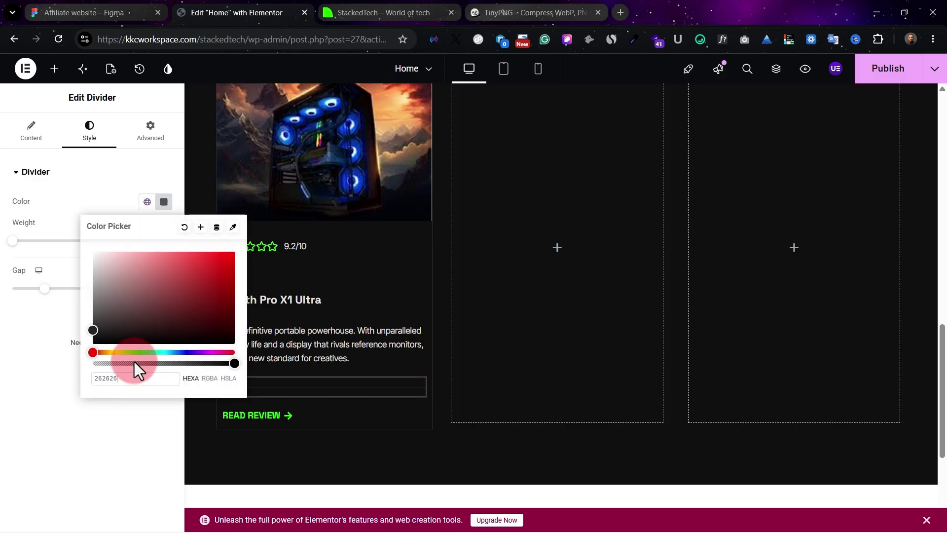
left_click(563, 339)
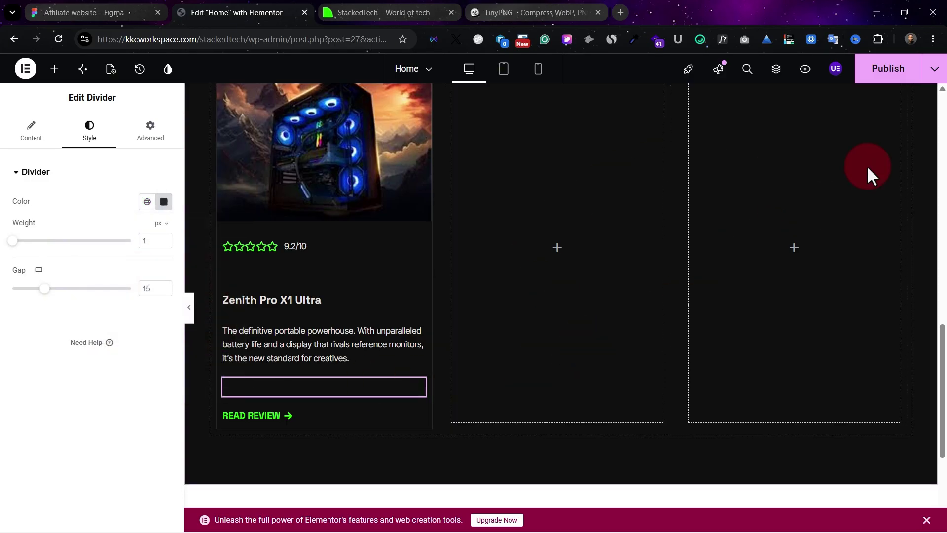
Publish the page and check the first card's divider on the StackedTech preview page against the Figma card.
left_click(908, 72)
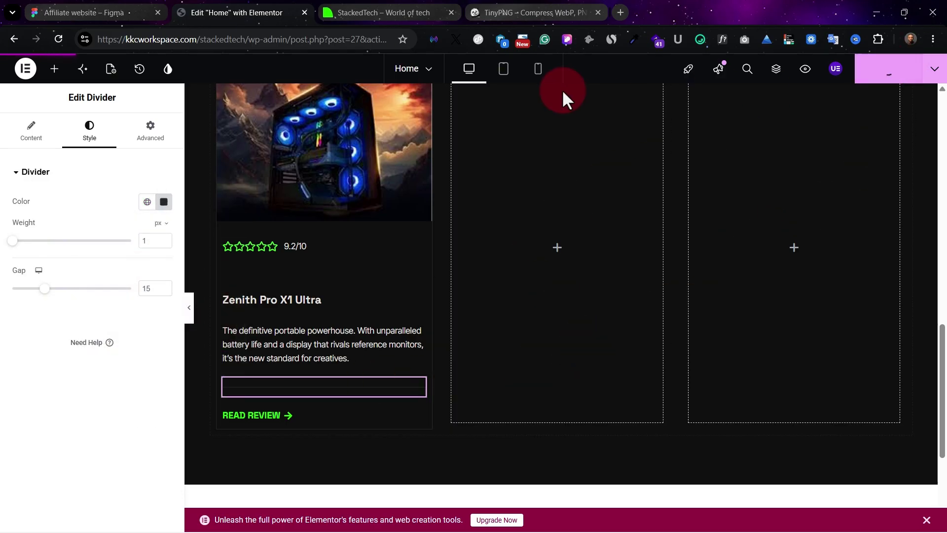
left_click(318, 10)
scroll(418, 342, "down", 2)
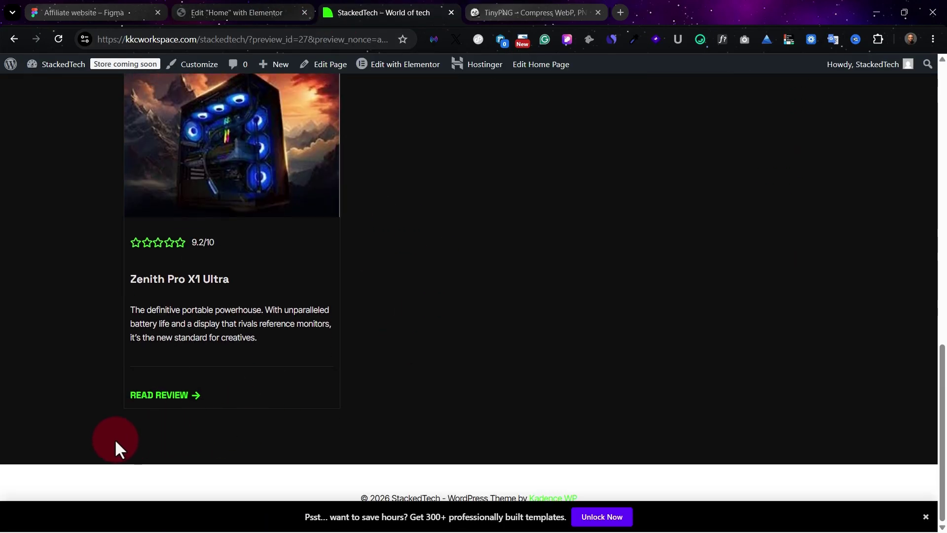
left_click(121, 5)
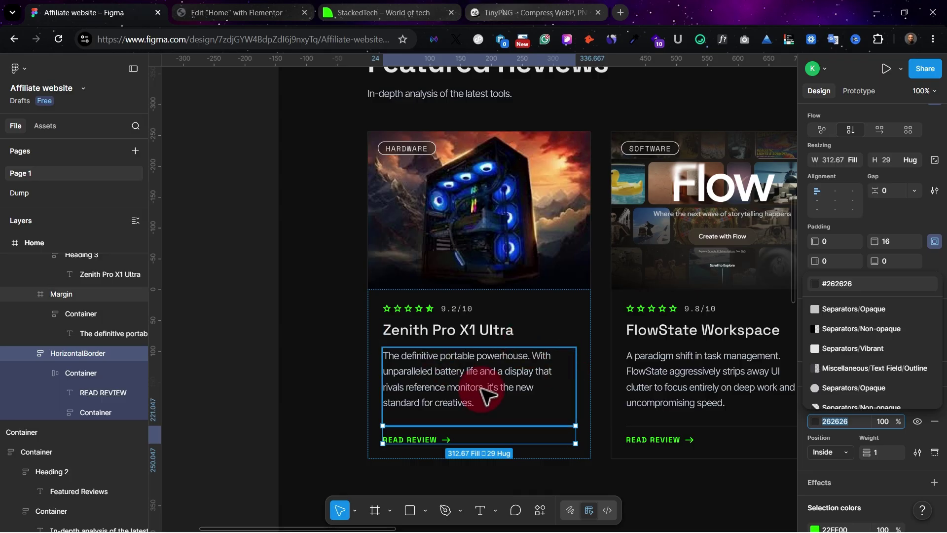
Switch to the Elementor editor and open the advanced layout settings of the container holding the first card's star rating.
left_click(241, 14)
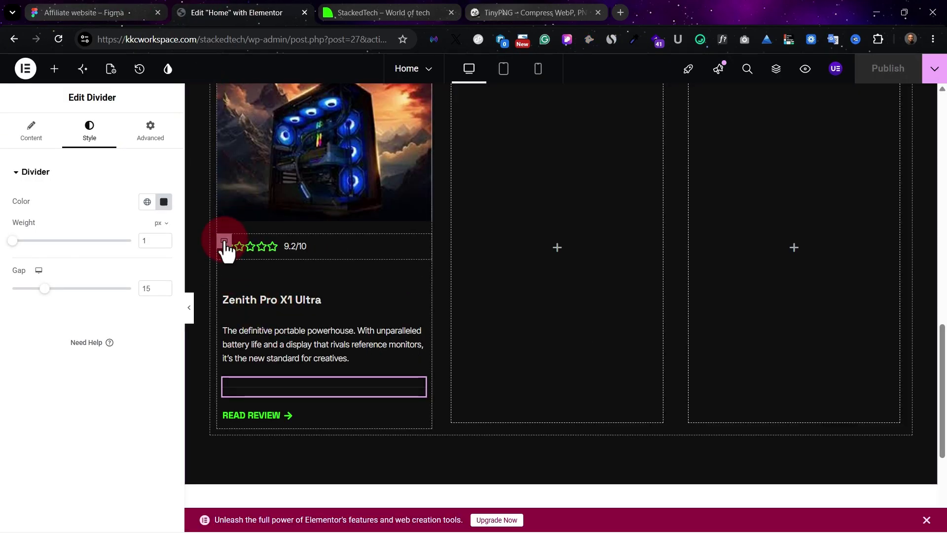
left_click(225, 241)
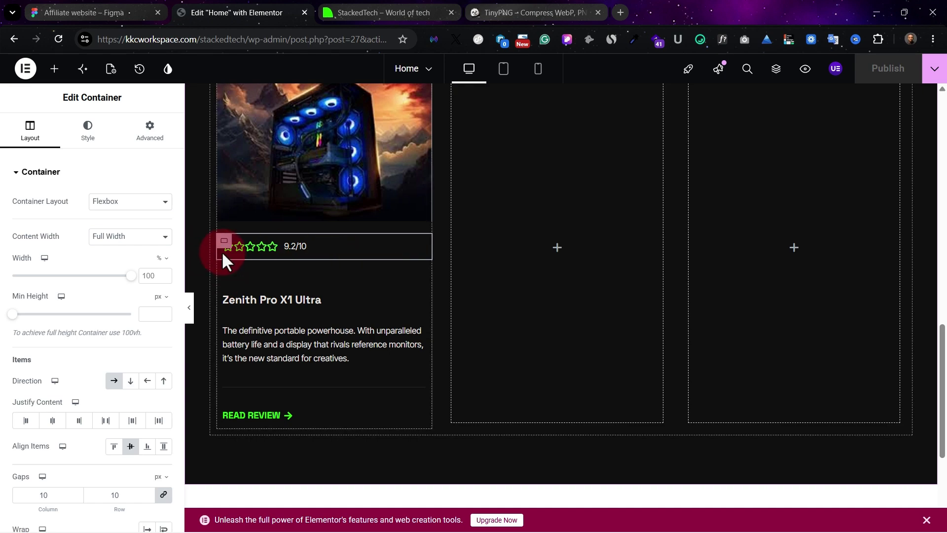
left_click(151, 129)
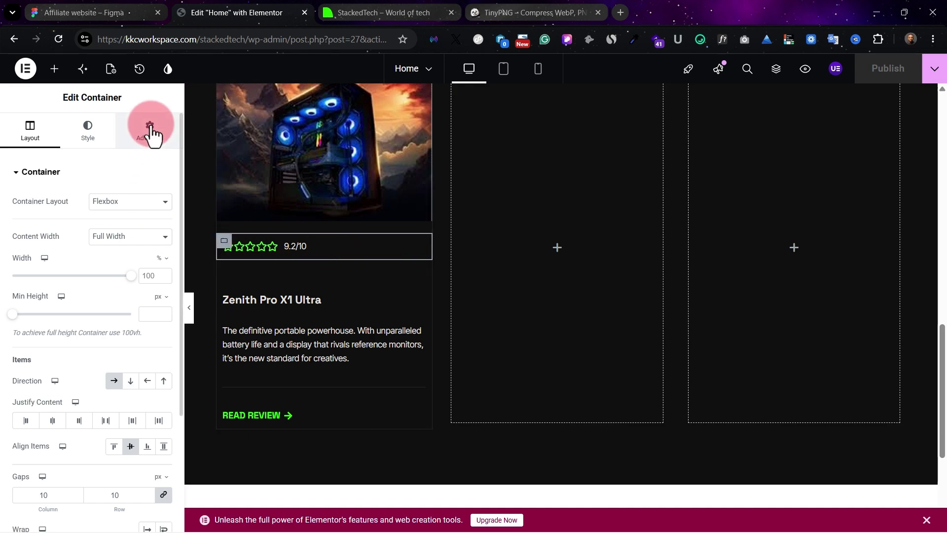
left_click(151, 127)
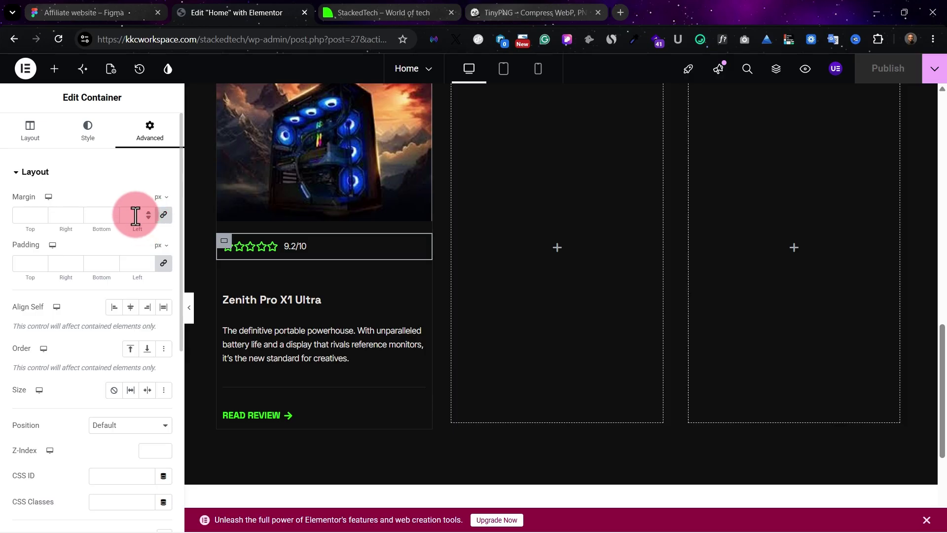
left_click(140, 267)
type("0")
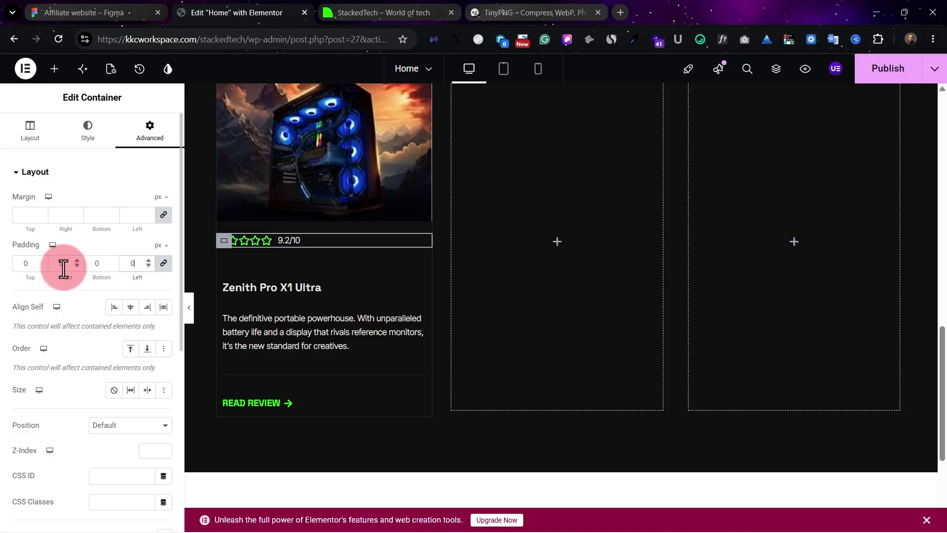
left_click_drag(59, 269, 35, 264)
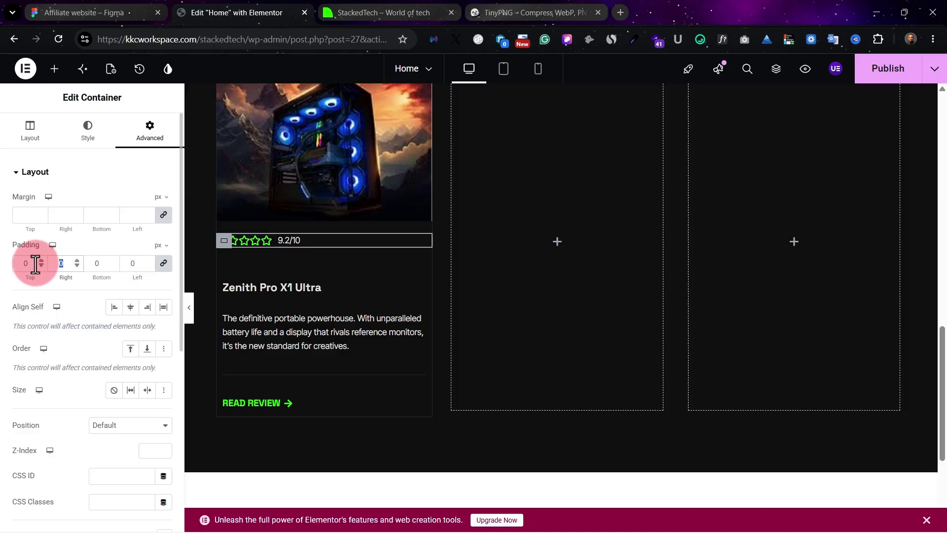
type("50")
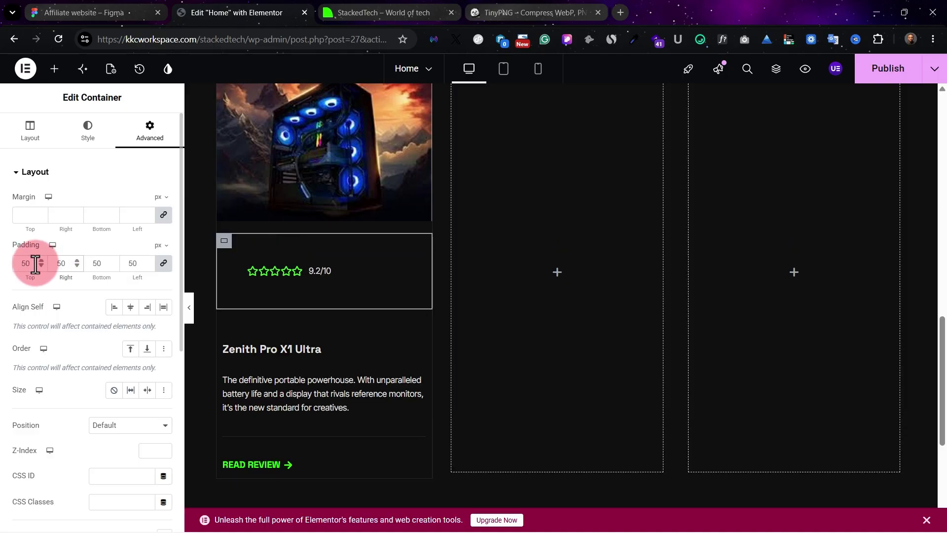
key("BackSpace")
key("BackSpace")
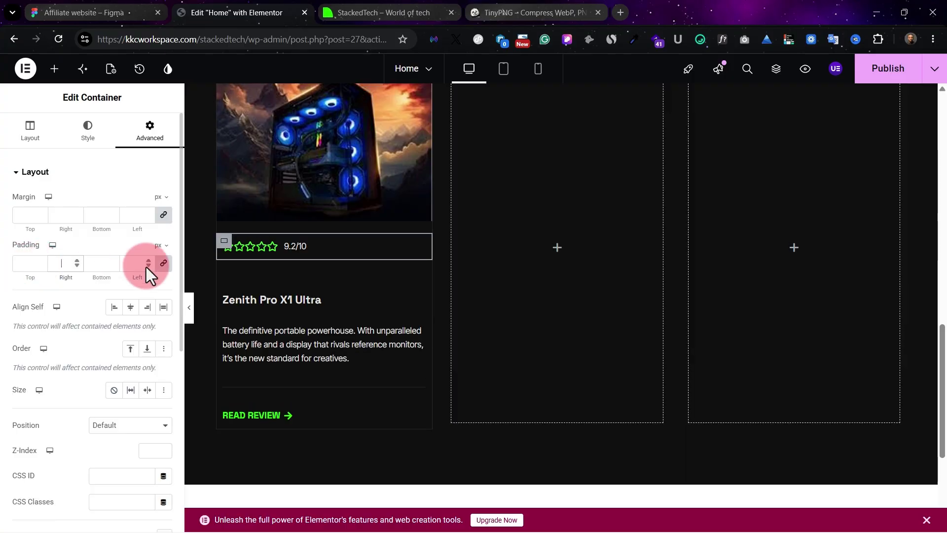
Unlink the rating container's padding values and set them to 0 px top and bottom, 50 px right and left.
left_click(163, 266)
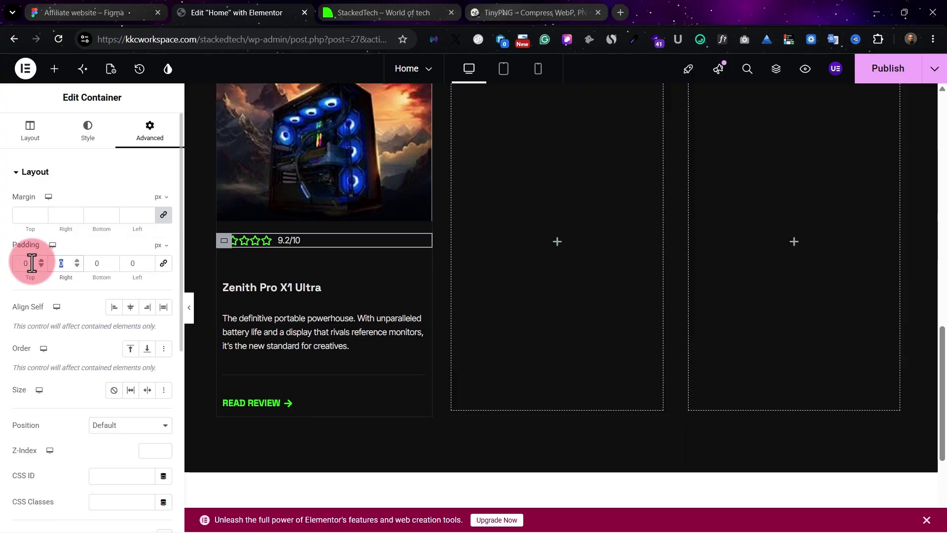
type("50")
double_click(140, 265)
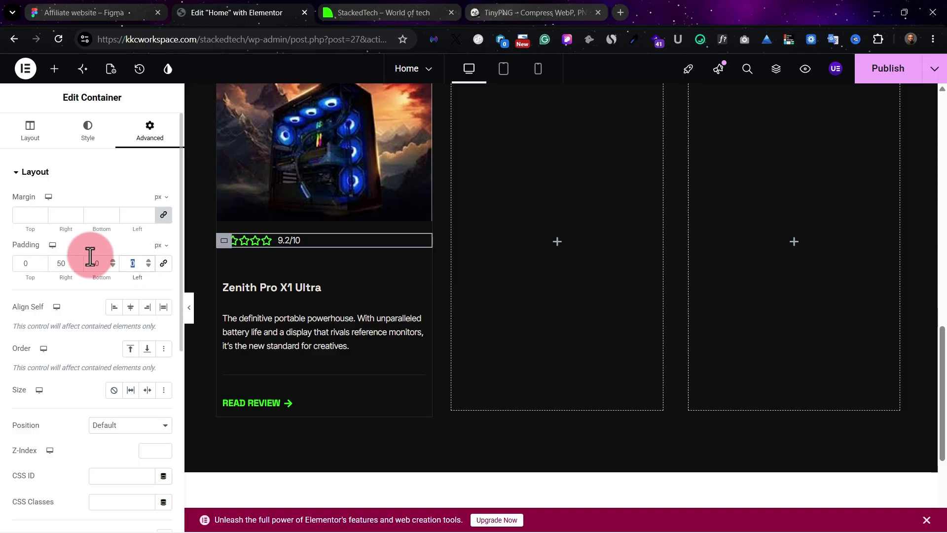
type("50")
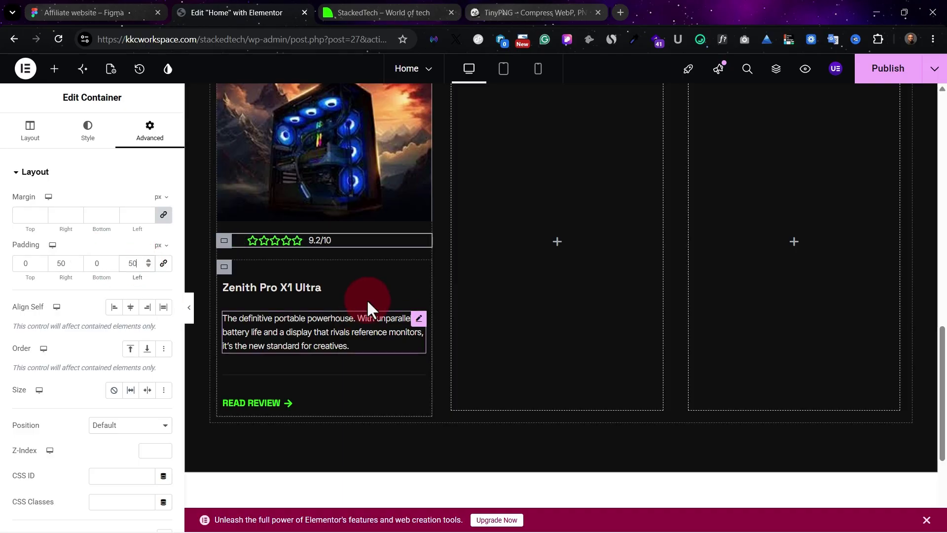
Unlink the padding of the container below the rating and set it to 0 px top and bottom, 50 px right and left.
left_click(220, 295)
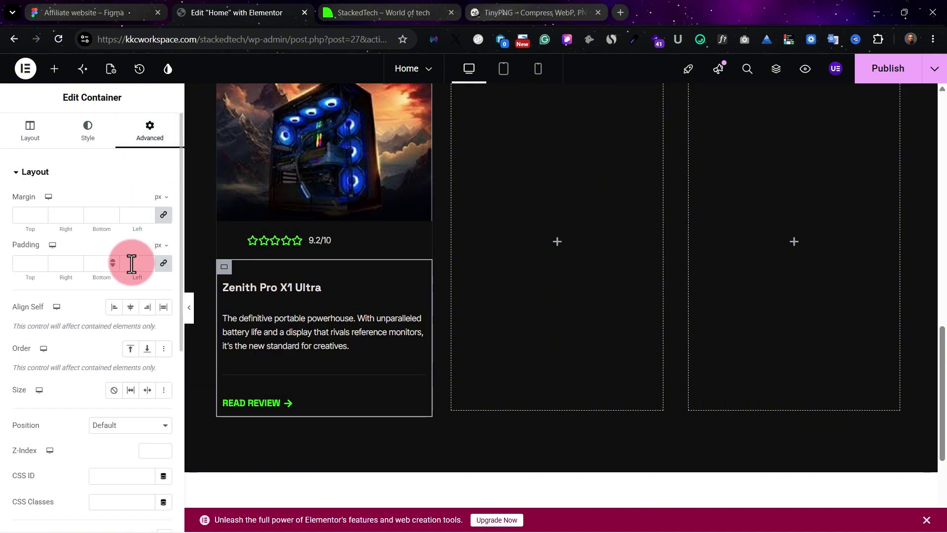
left_click(158, 268)
double_click(64, 266)
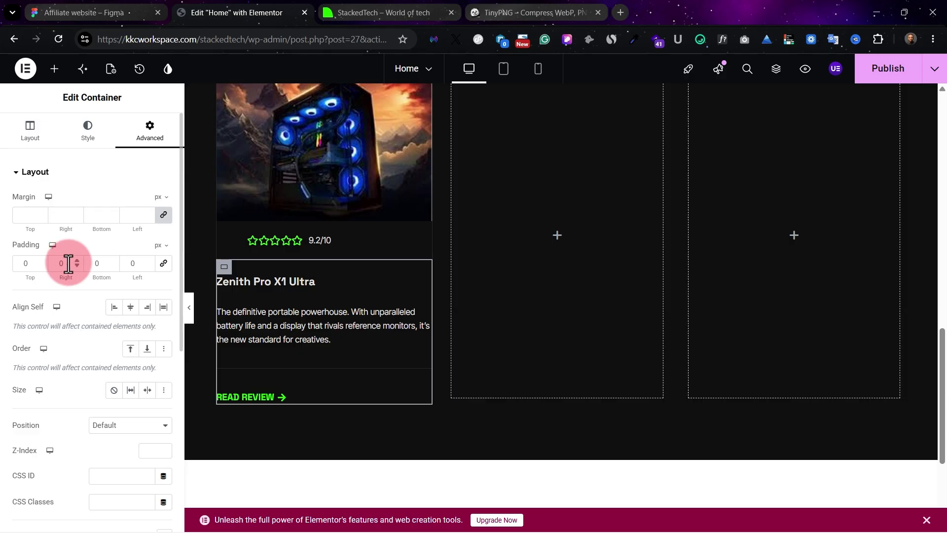
type("50")
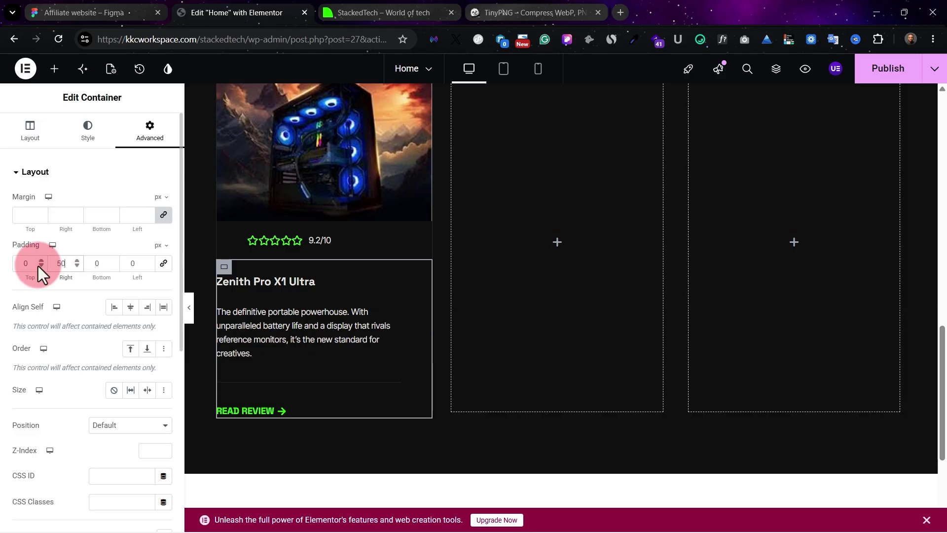
double_click(132, 263)
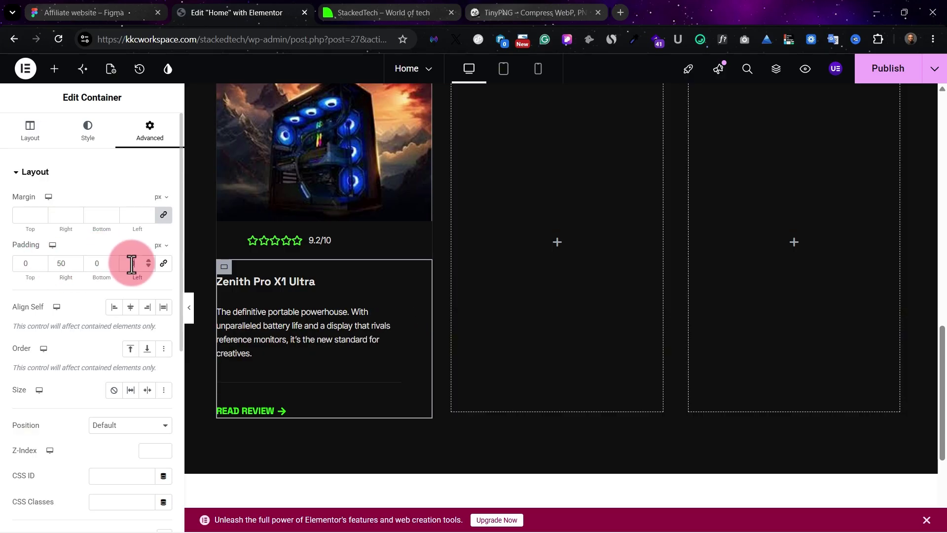
type("50")
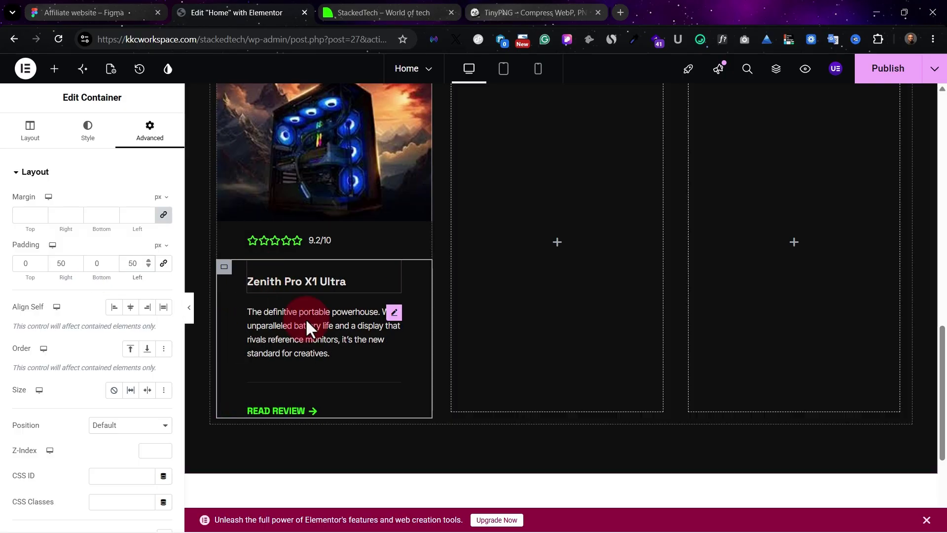
Set the right and left padding of the container with the card's heading, description and button to 25 px.
double_click(66, 262)
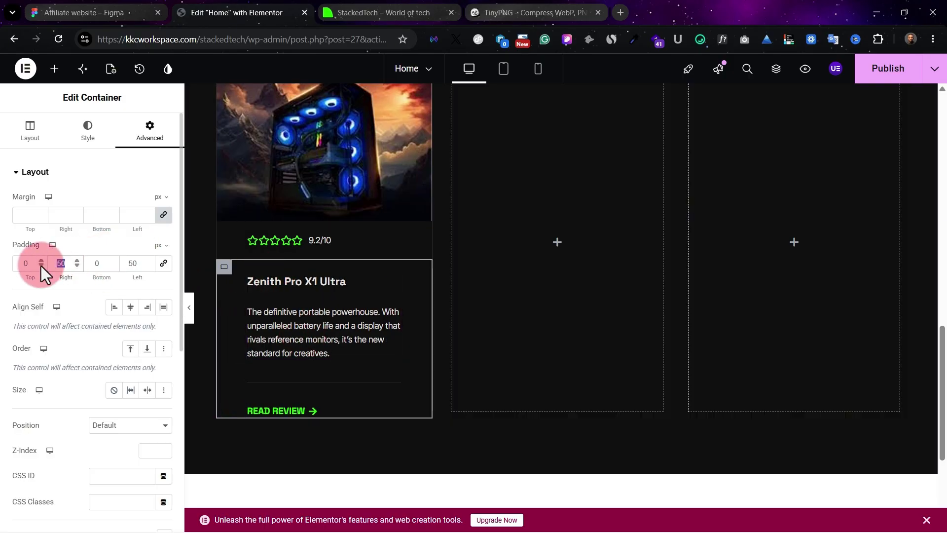
type("25")
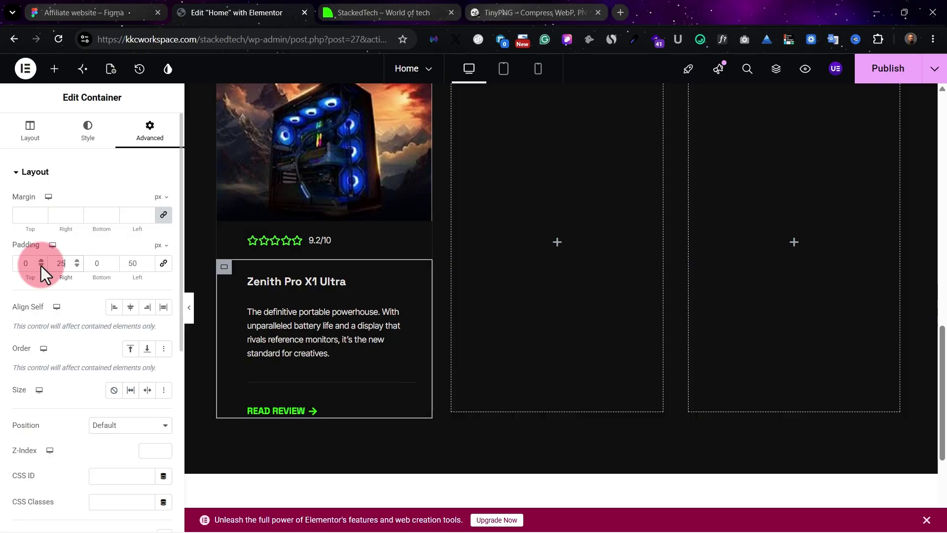
double_click(121, 264)
type("25")
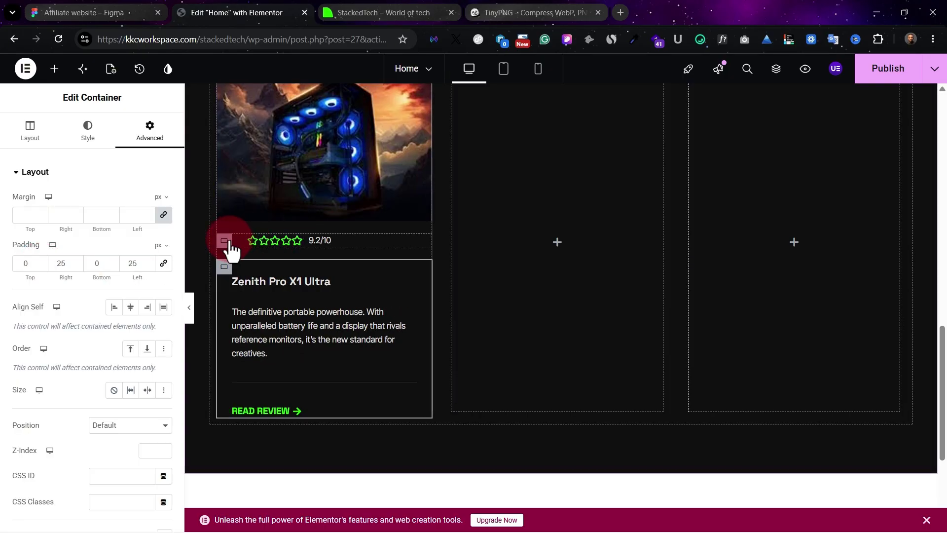
Set the rating container's right and left padding to 25 px to match the text container below it.
left_click(228, 242)
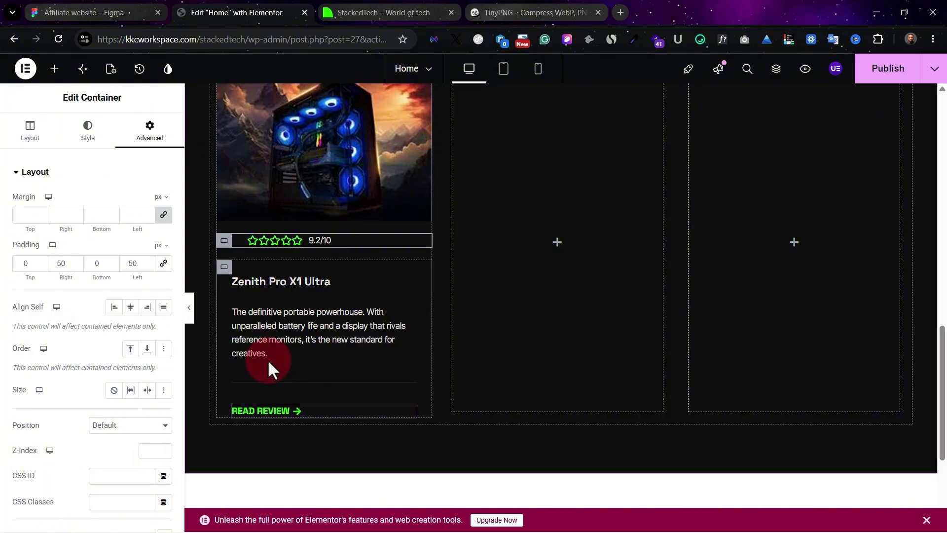
left_click(224, 266)
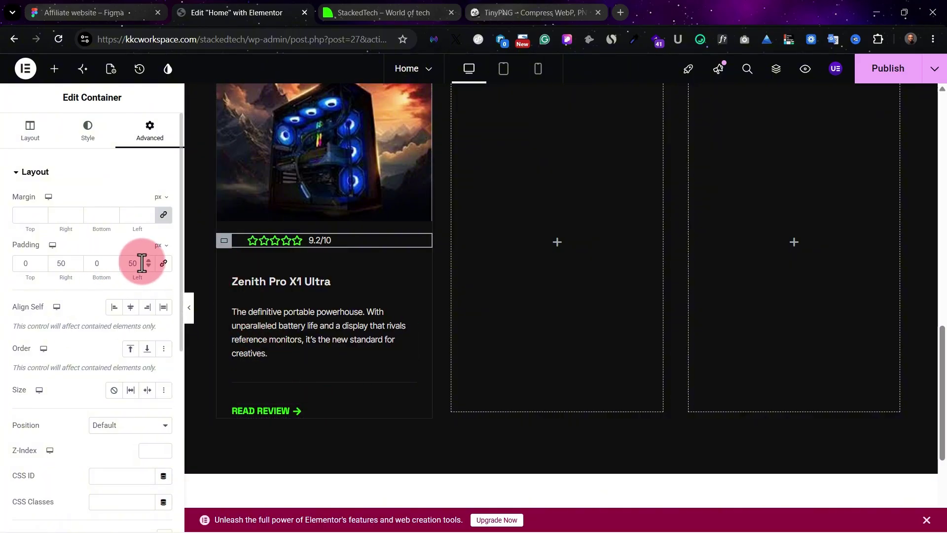
left_click_drag(141, 263, 24, 256)
type("25")
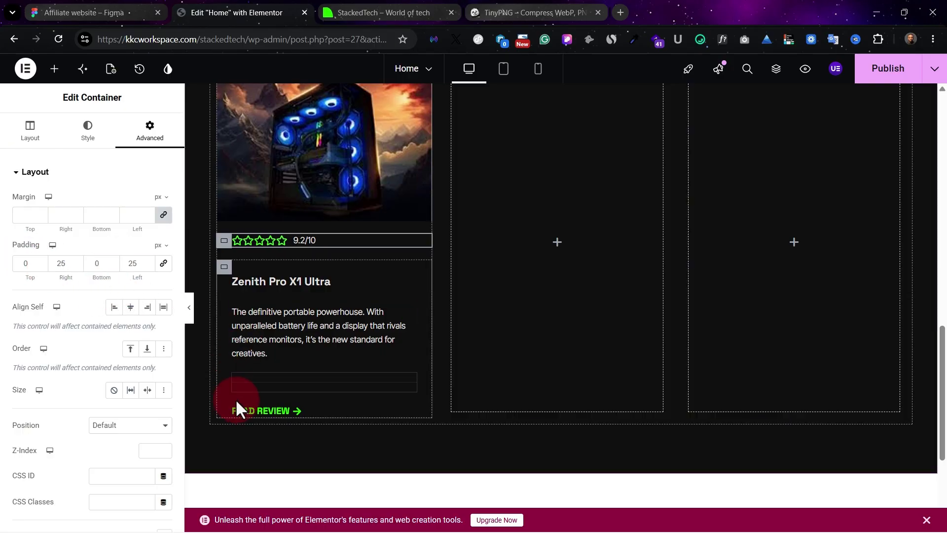
Set the card text container's bottom padding to 25 px and publish the page to check the card on the preview page.
left_click(223, 267)
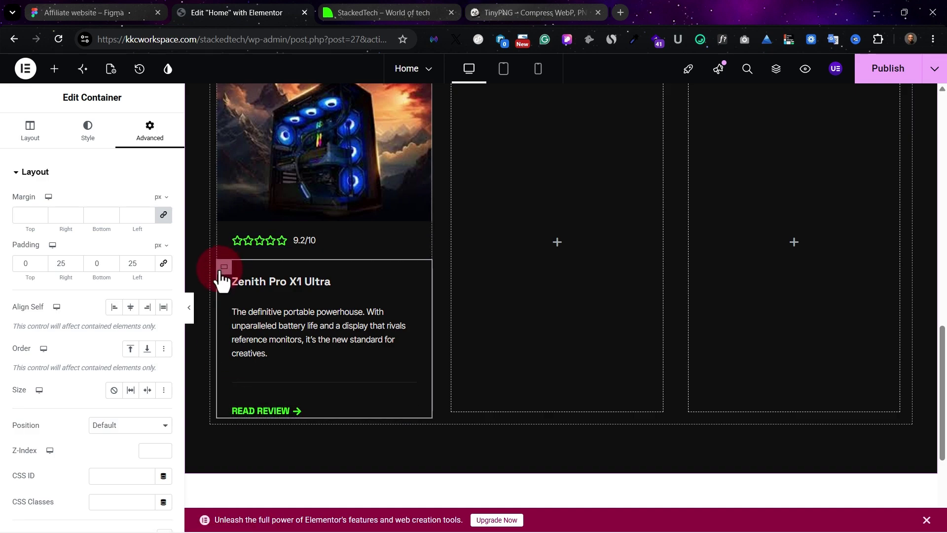
left_click(93, 263)
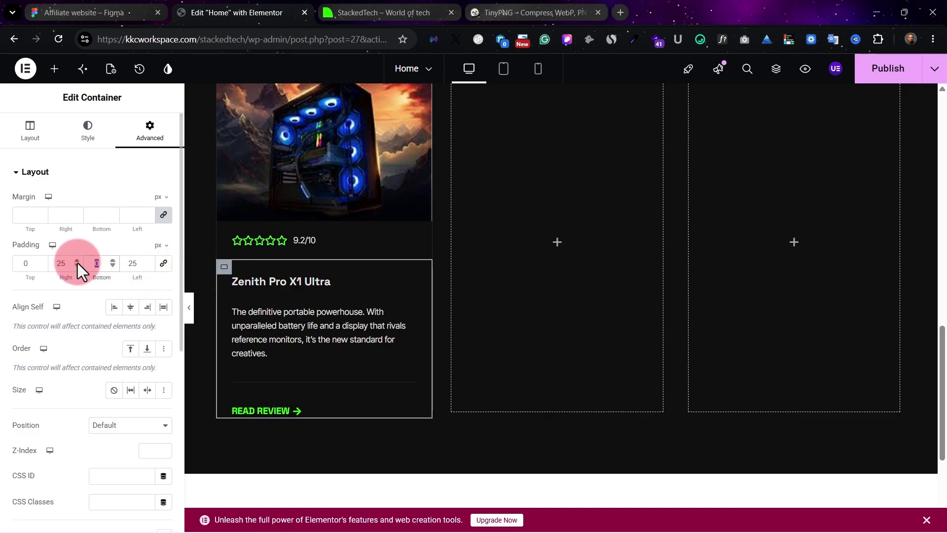
type("25")
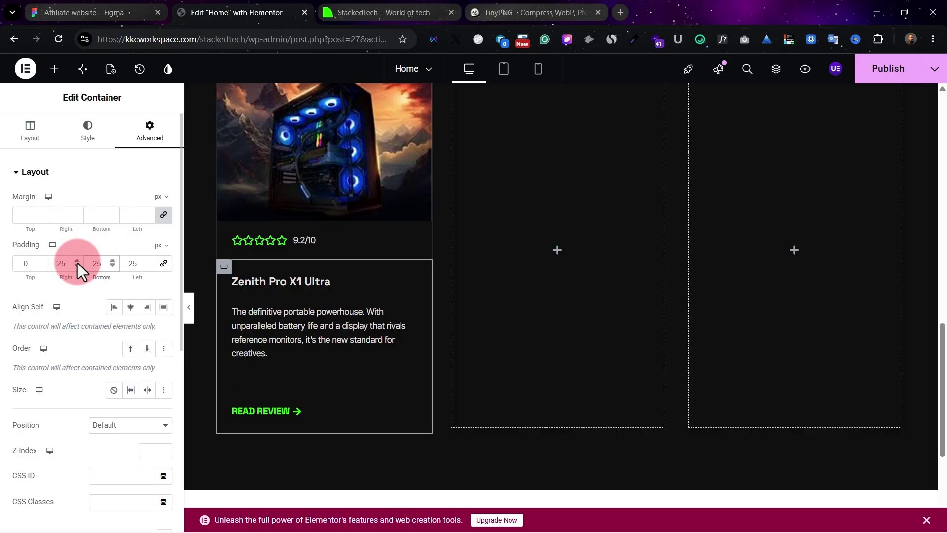
left_click(912, 69)
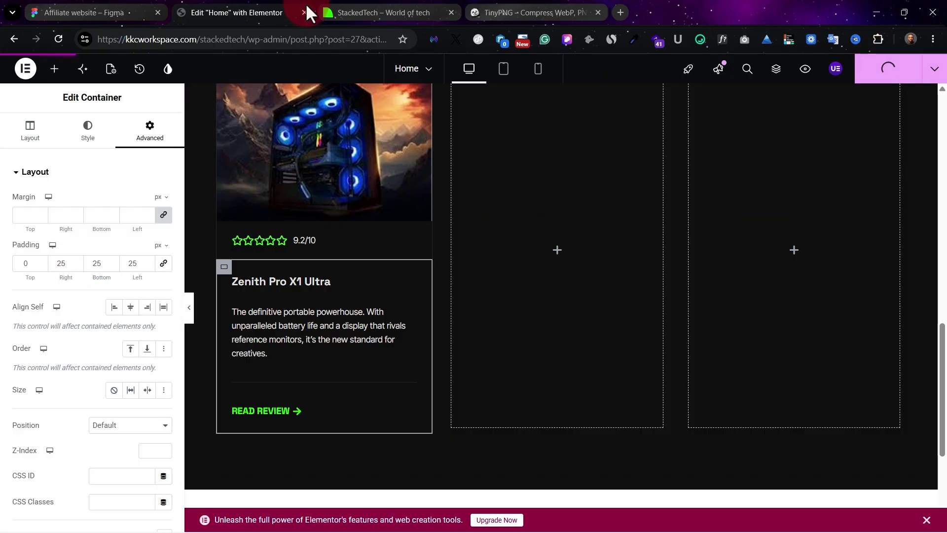
left_click(318, 16)
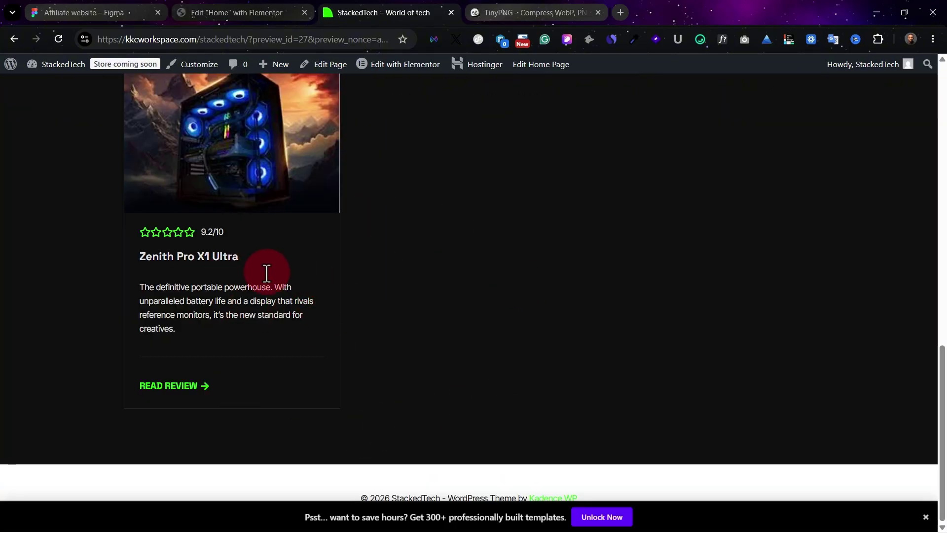
Compare the first review card with the Figma design and set its text container's column and row gaps to 10 px.
left_click(247, 10)
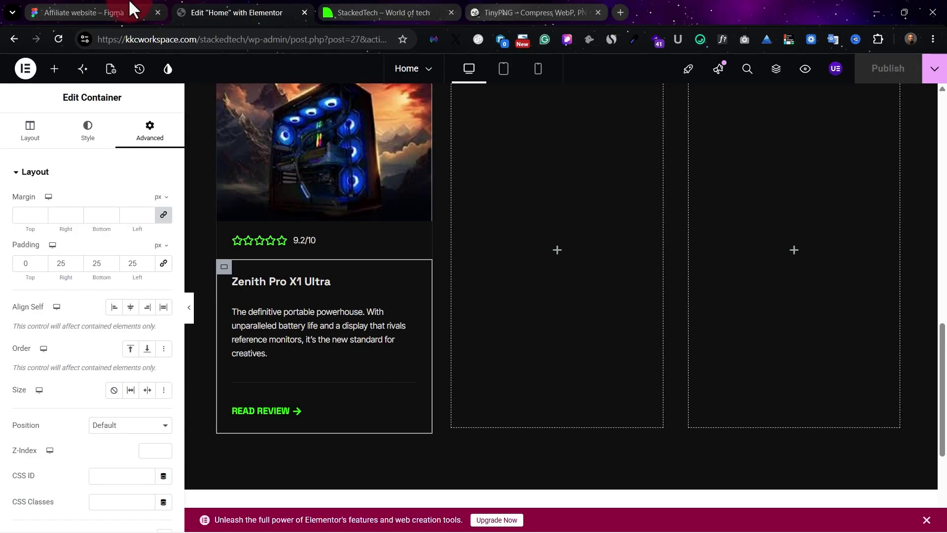
left_click(131, 11)
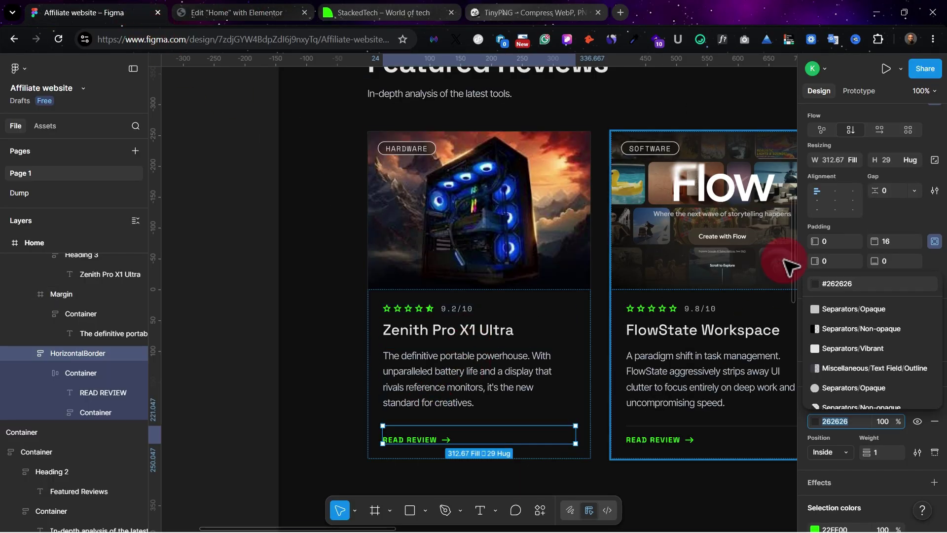
left_click(228, 401)
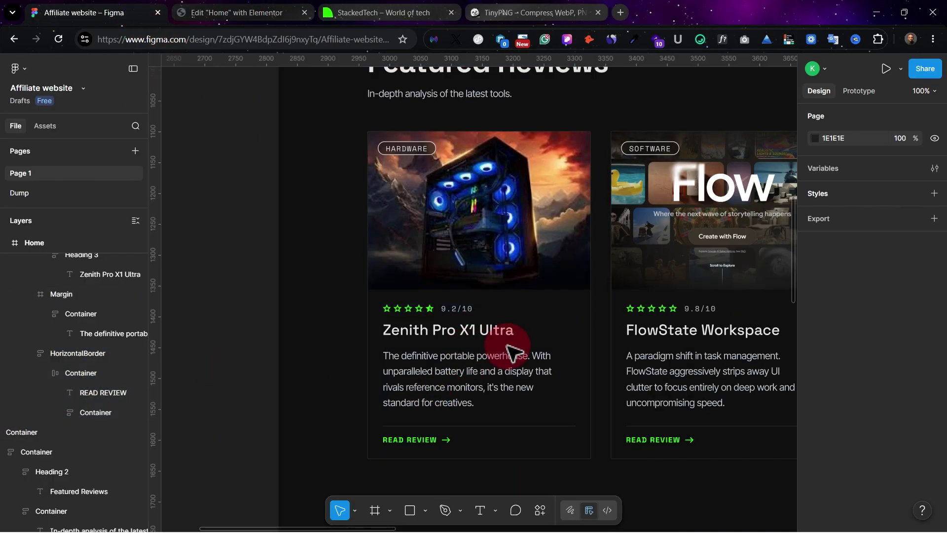
left_click(211, 9)
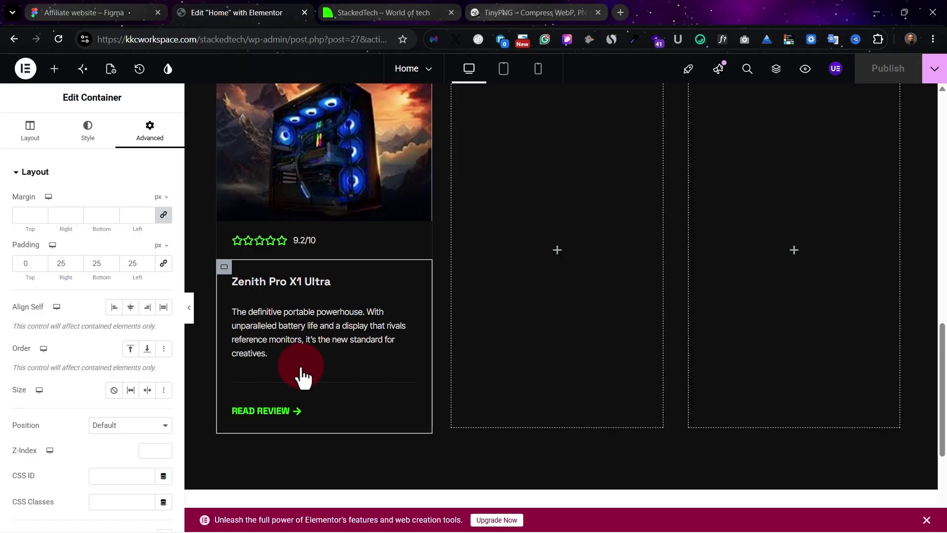
left_click(101, 11)
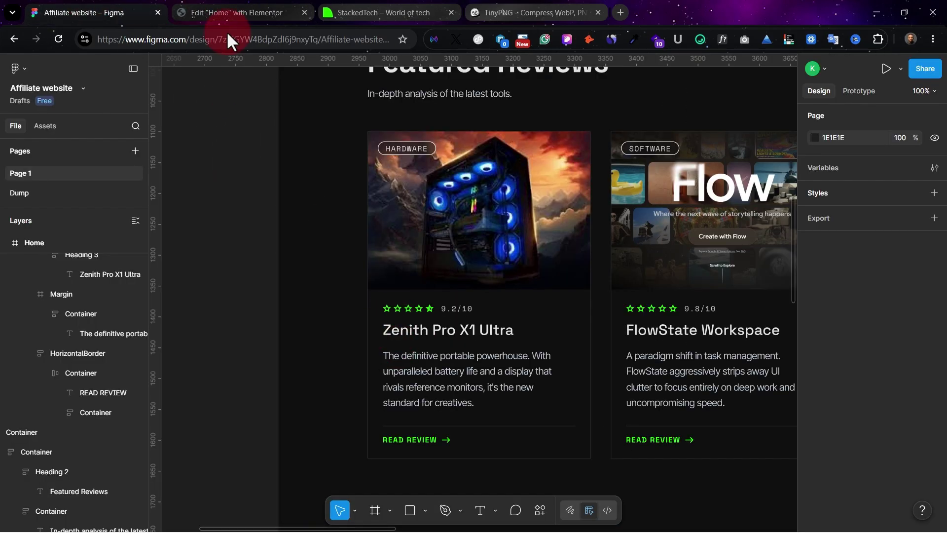
key("ctrl+Tab")
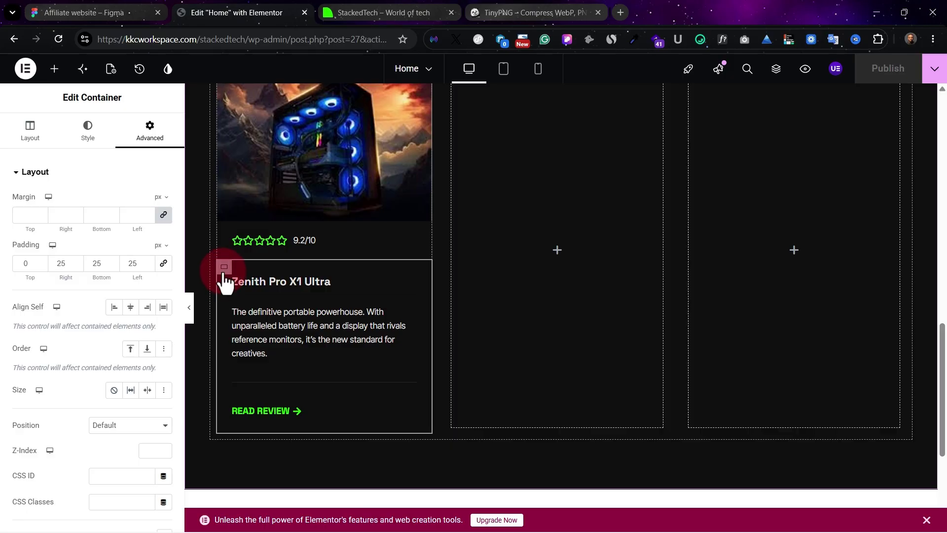
left_click(29, 134)
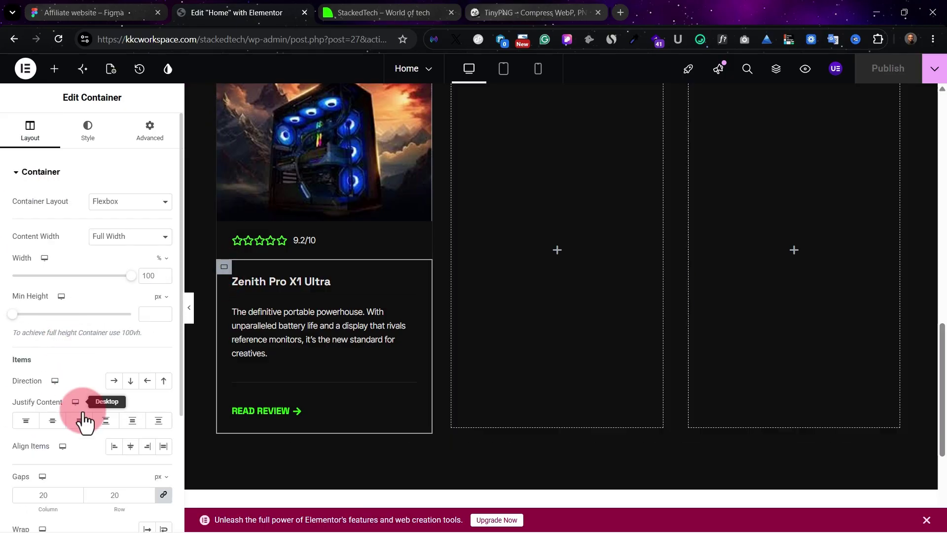
scroll(74, 468, "down", 2)
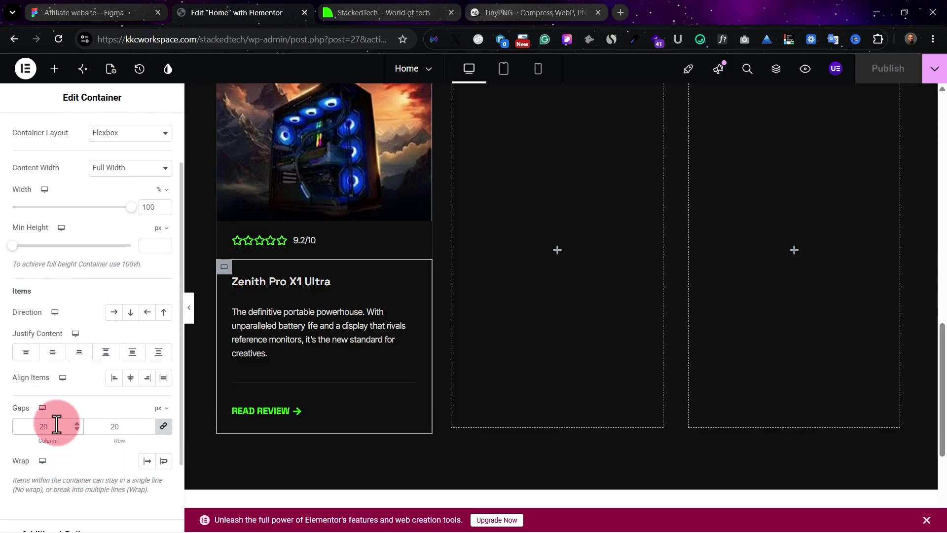
left_click(57, 425)
type("10")
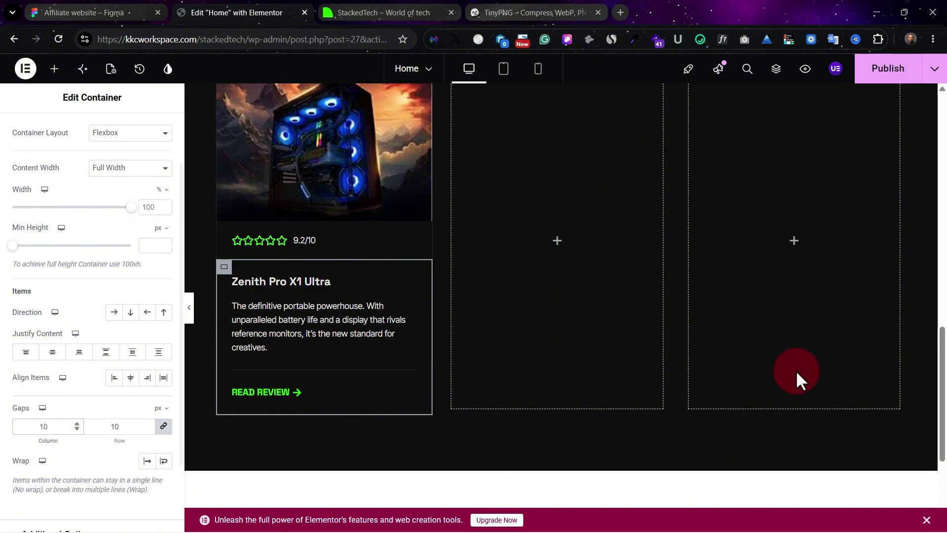
Publish the page and compare the review card on the preview page with the Figma design.
left_click(881, 89)
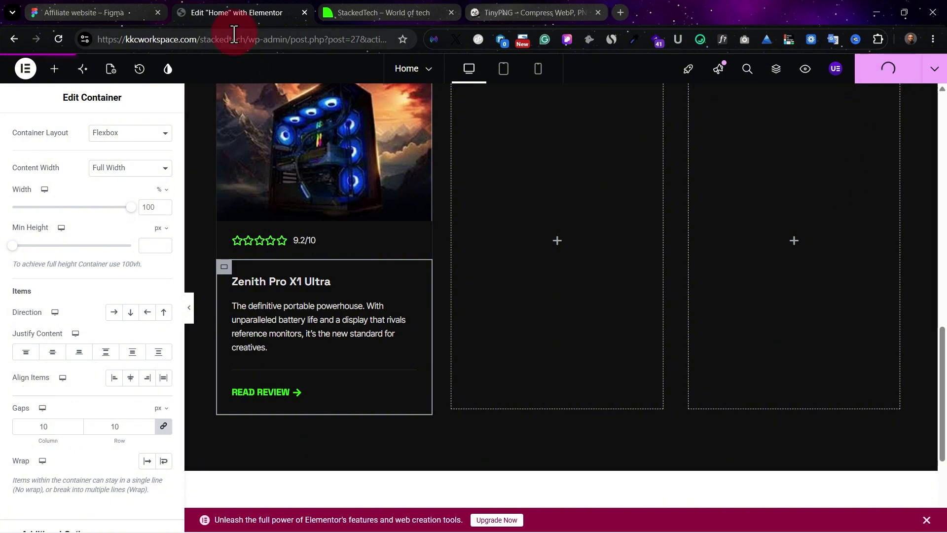
left_click(320, 16)
scroll(455, 382, "down", 15)
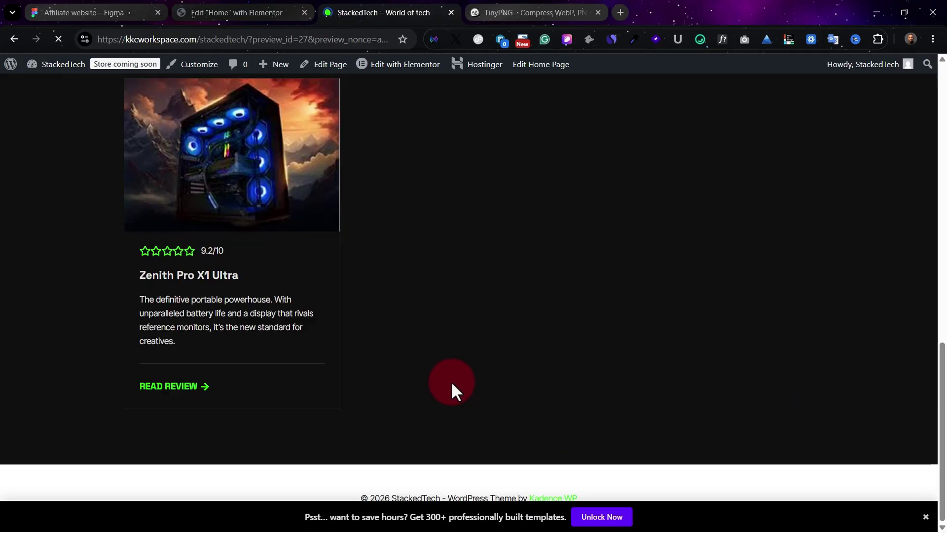
scroll(390, 313, "up", 1)
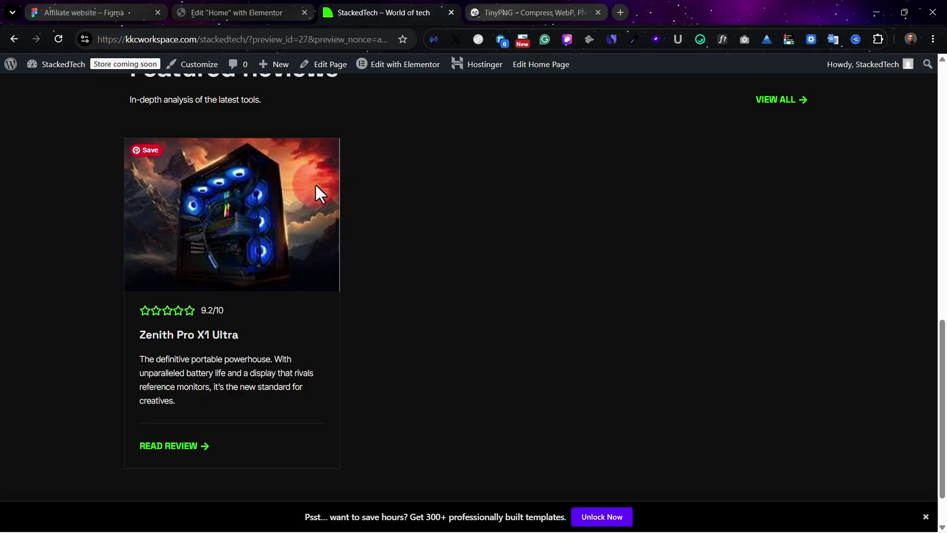
left_click(117, 8)
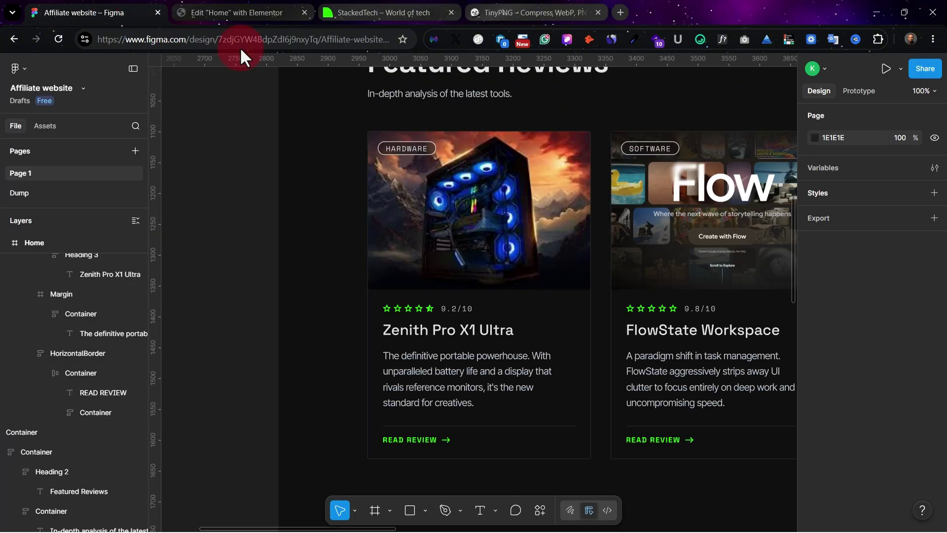
left_click(222, 9)
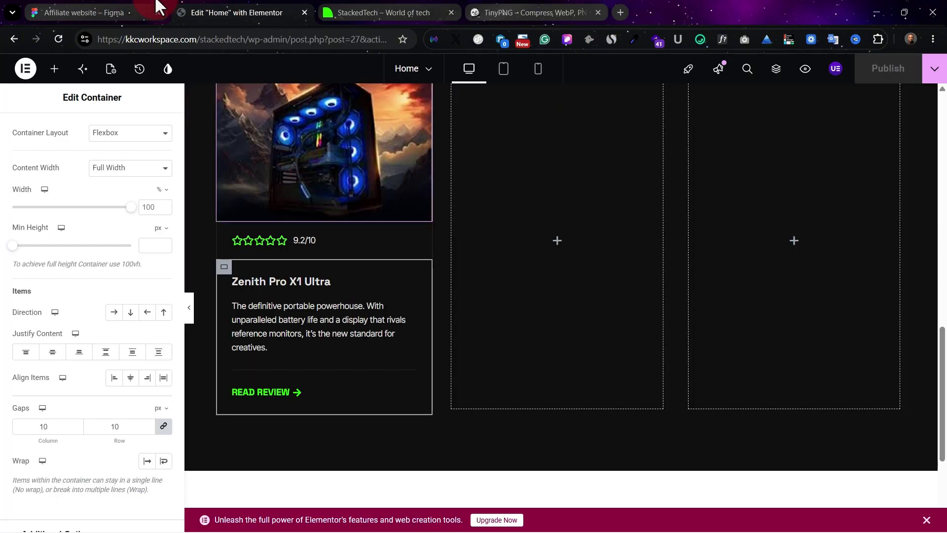
Check the card's category tag in Figma and add a Button widget directly below the card's image in Elementor.
left_click(88, 6)
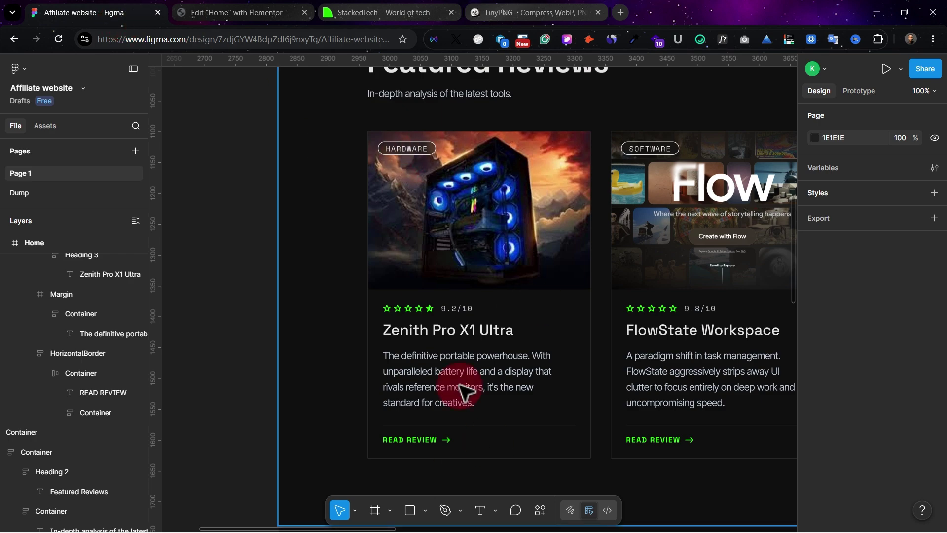
left_click(197, 9)
scroll(252, 146, "up", 2)
left_click(328, 254)
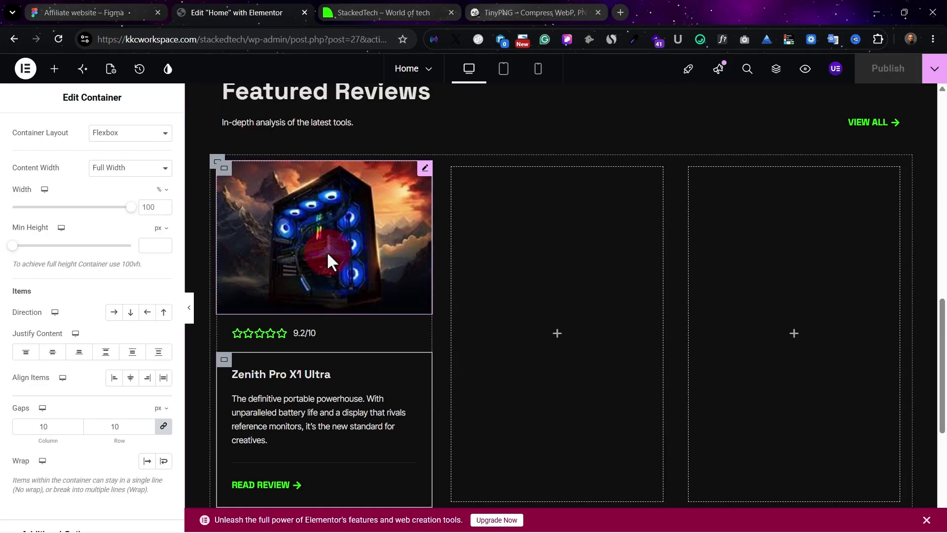
left_click(55, 70)
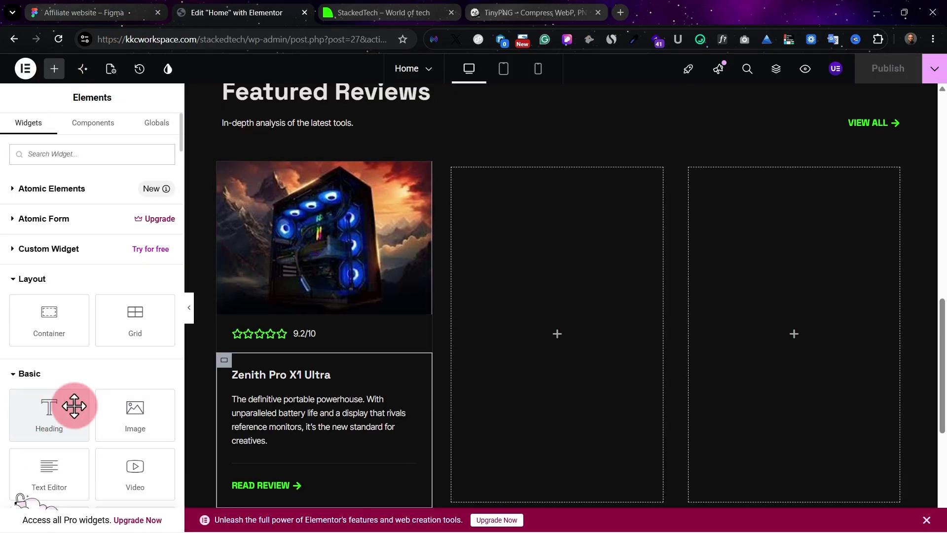
left_click_drag(70, 439, 301, 269)
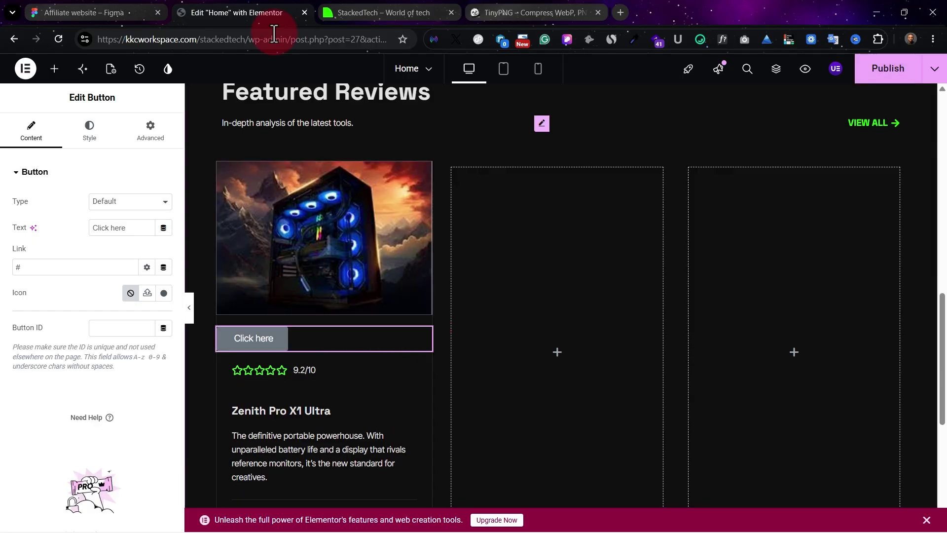
Inspect the HARDWARE tag's text in Figma and set the new button's typography size to 12 px in Elementor.
left_click(138, 10)
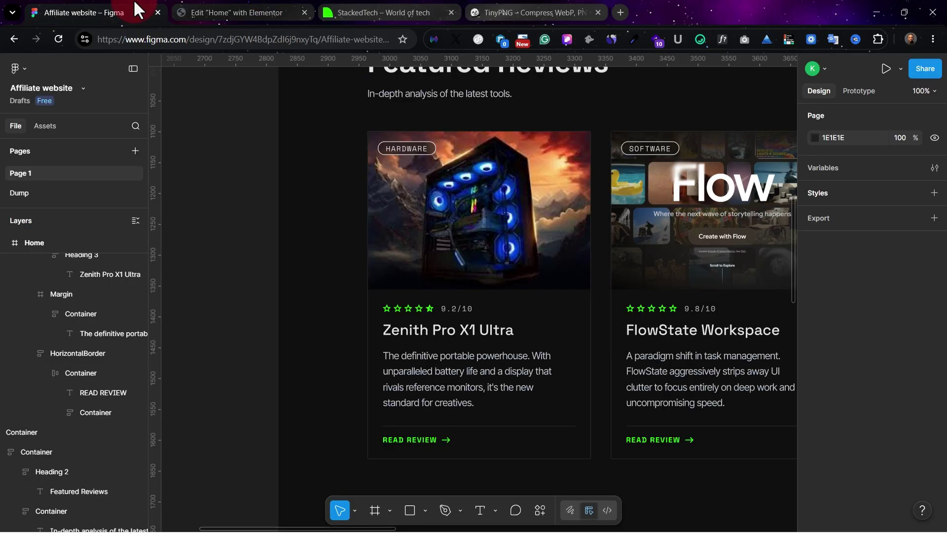
left_click(408, 148)
left_click(411, 153)
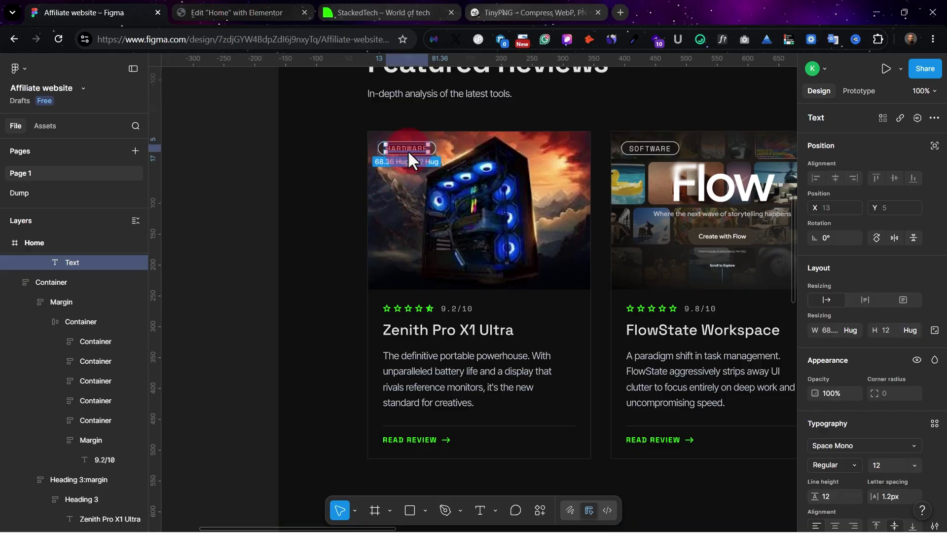
left_click(232, 13)
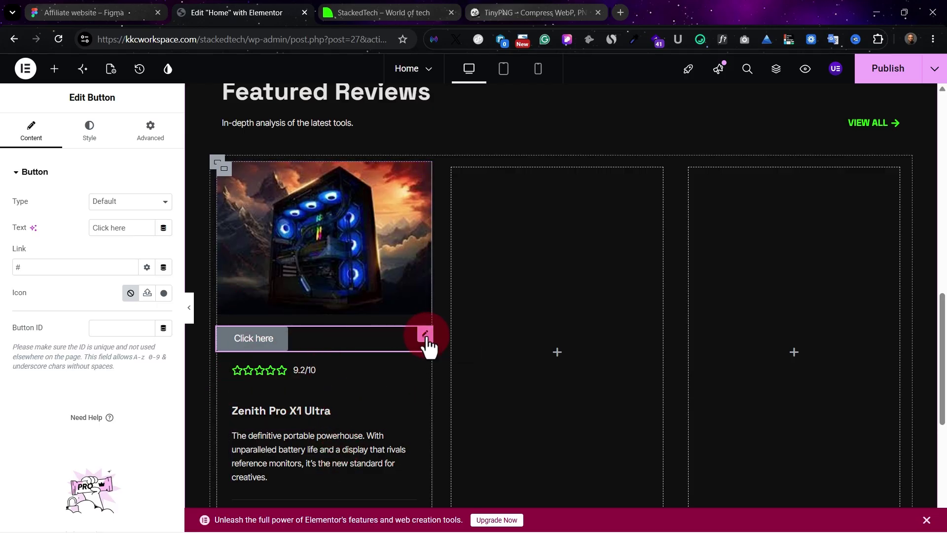
left_click(425, 334)
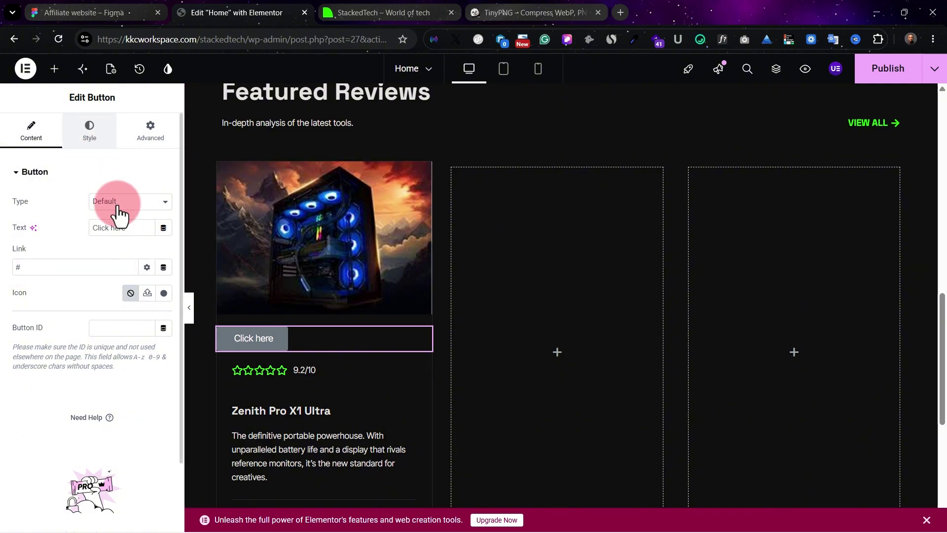
left_click(98, 143)
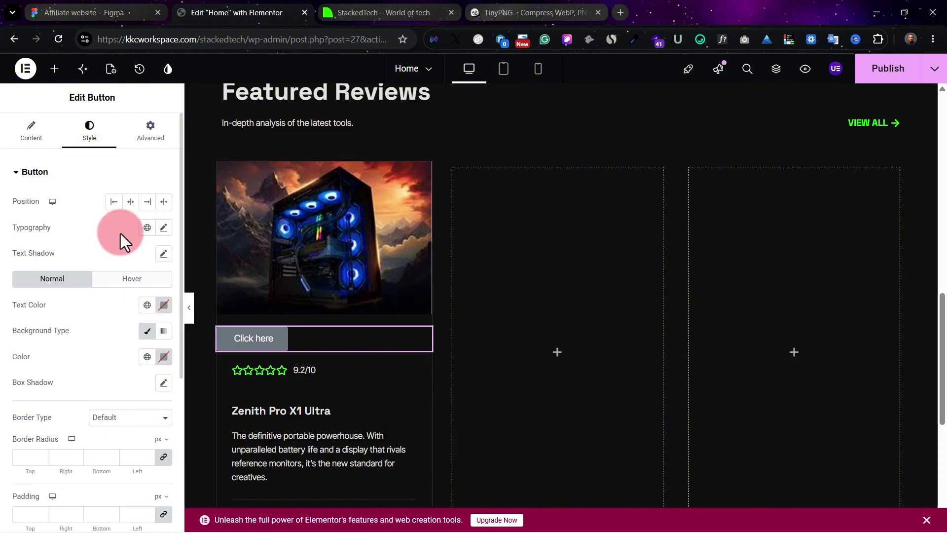
left_click(166, 234)
left_click(147, 325)
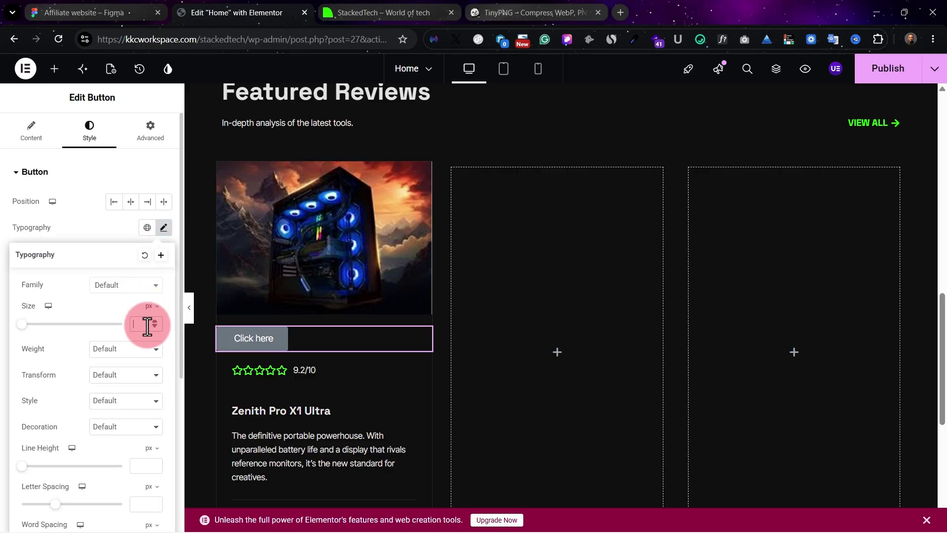
type("1")
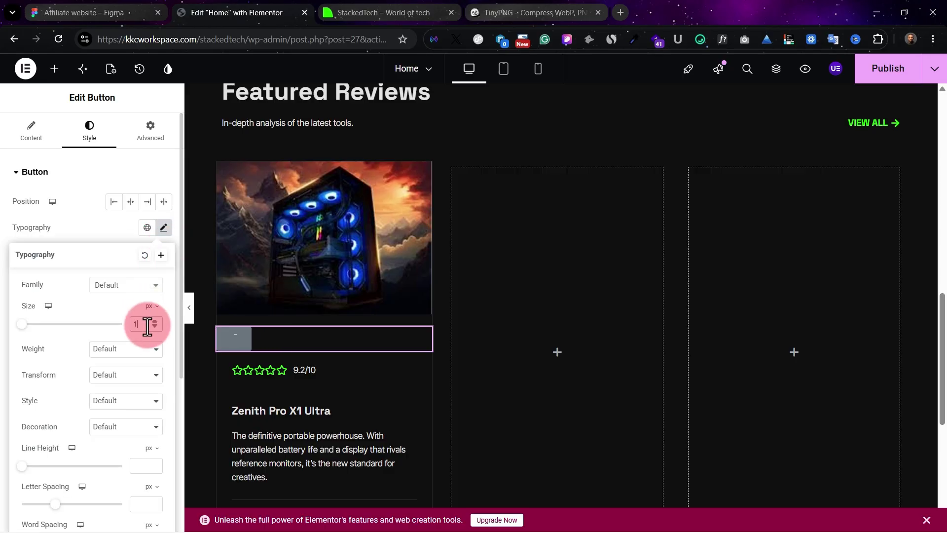
type("2")
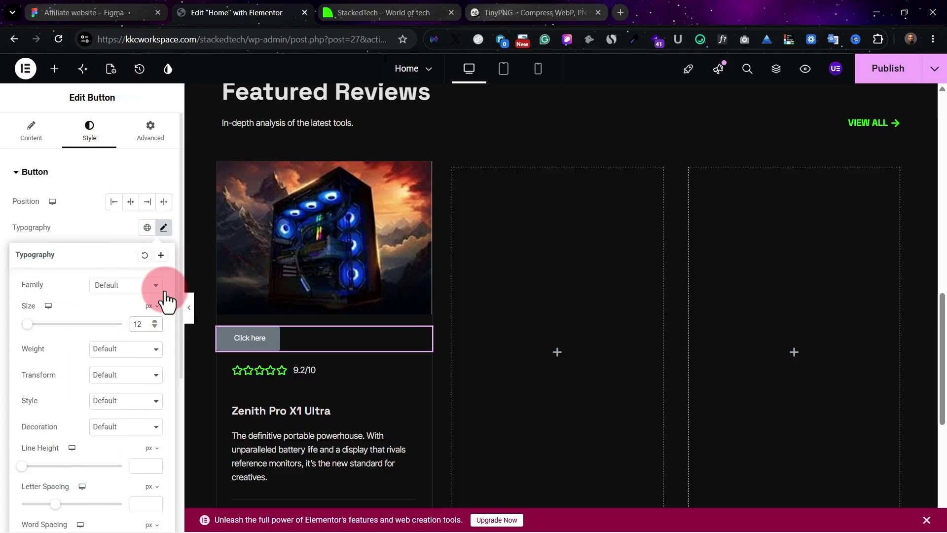
left_click(107, 222)
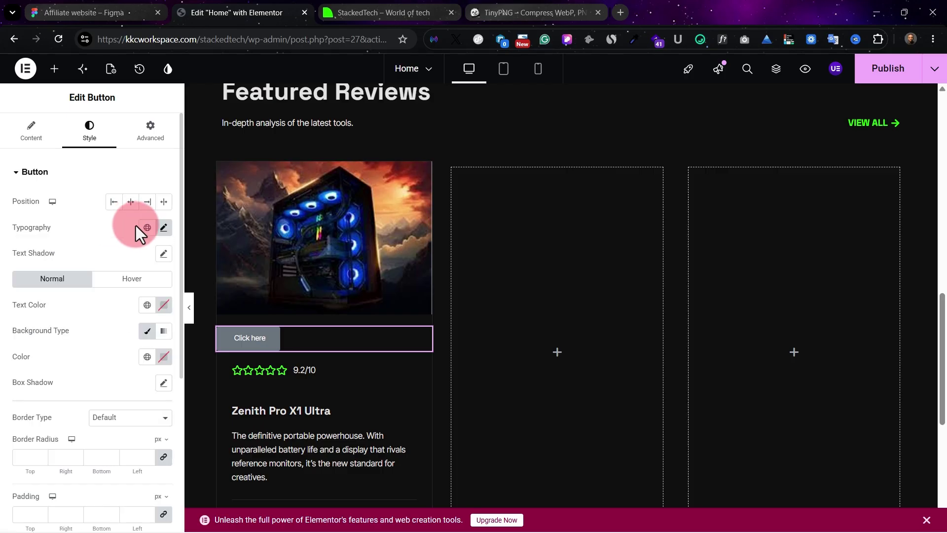
Try the global white colour (#ffffff) as the button's background.
left_click(148, 357)
scroll(98, 321, "down", 2)
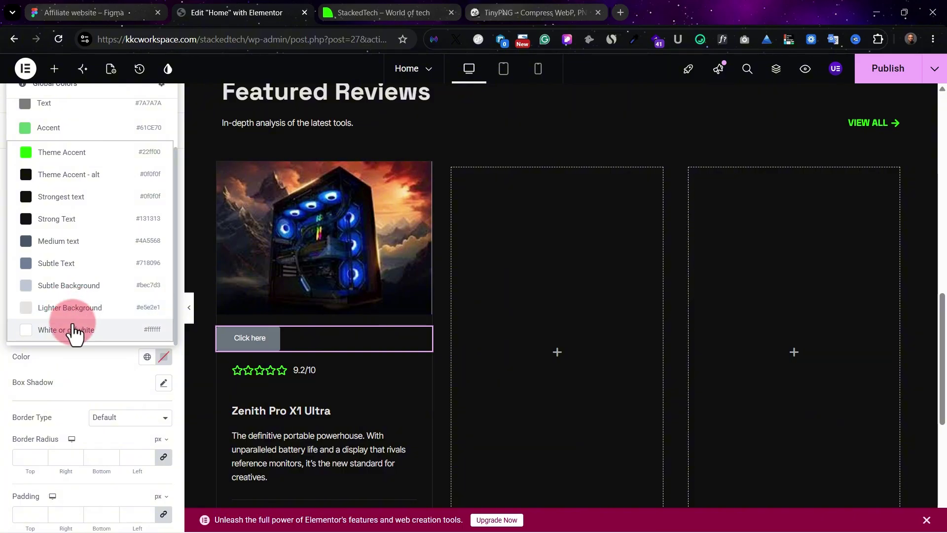
left_click(74, 329)
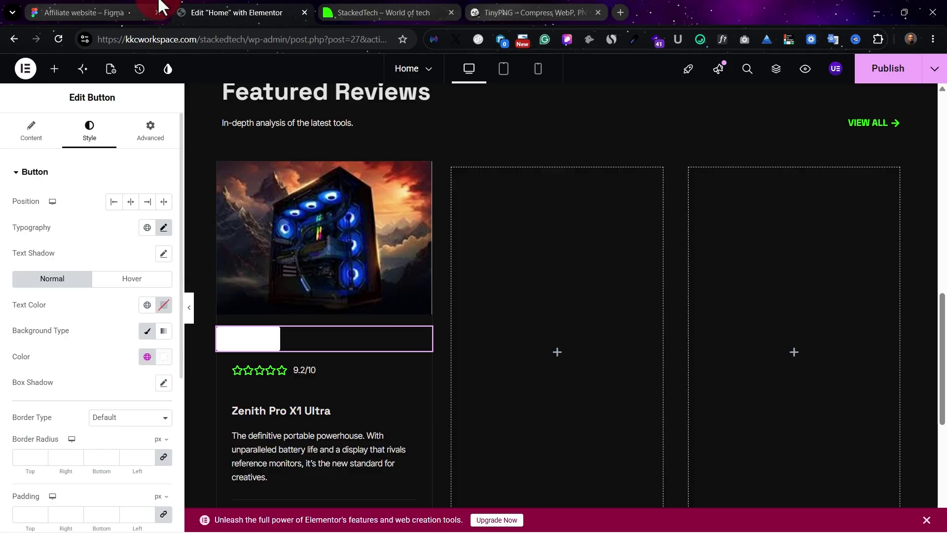
Check the tag in Figma, then give the button a semi-transparent dark background, #0F0F0F52.
left_click(118, 10)
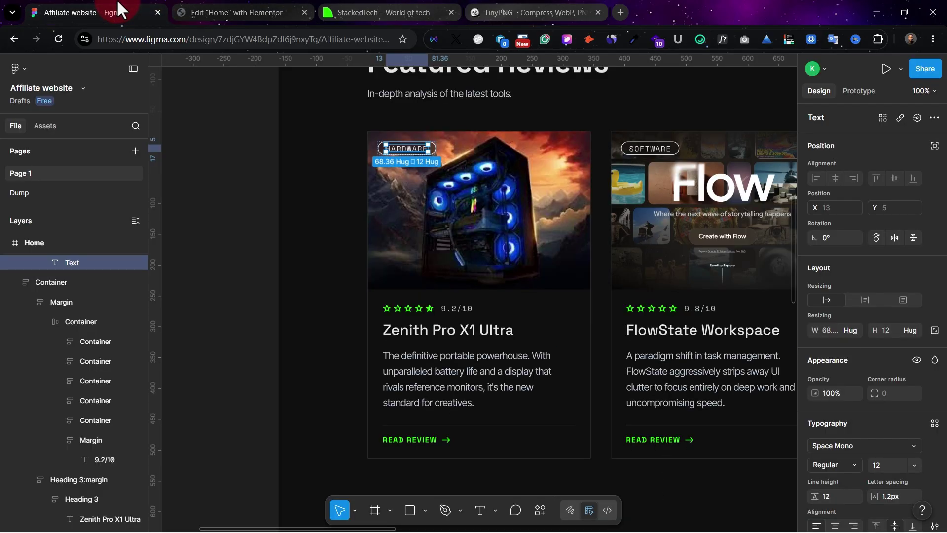
left_click(221, 9)
left_click(147, 356)
left_click(81, 256)
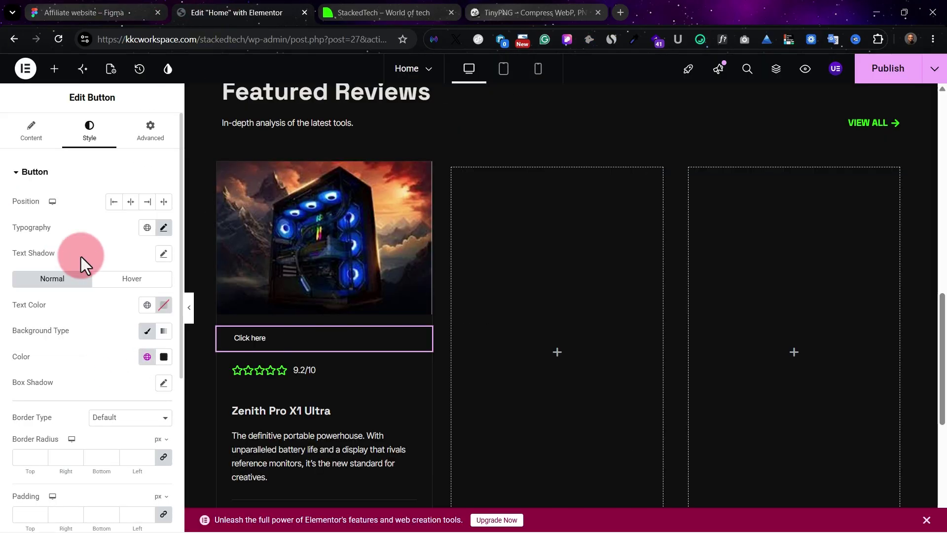
left_click(164, 356)
left_click_drag(230, 310, 164, 312)
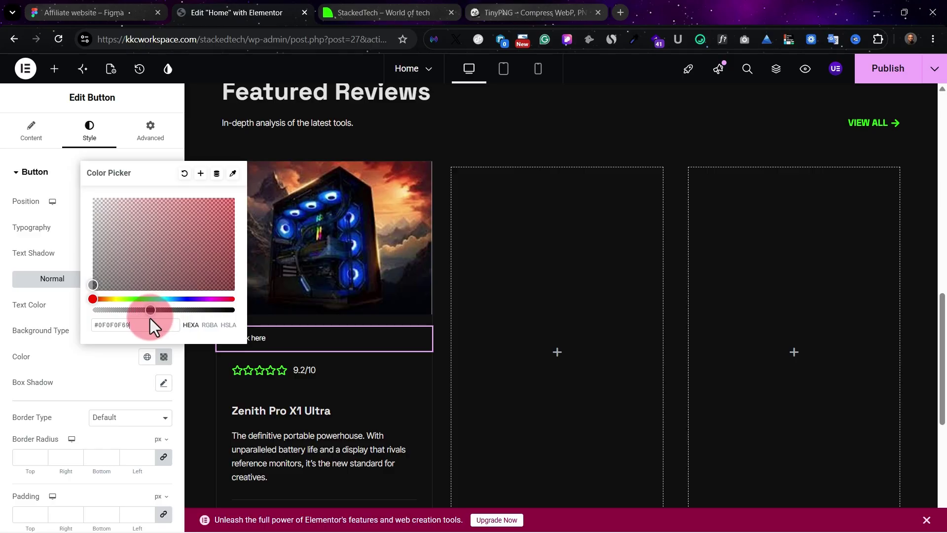
left_click_drag(150, 318, 139, 324)
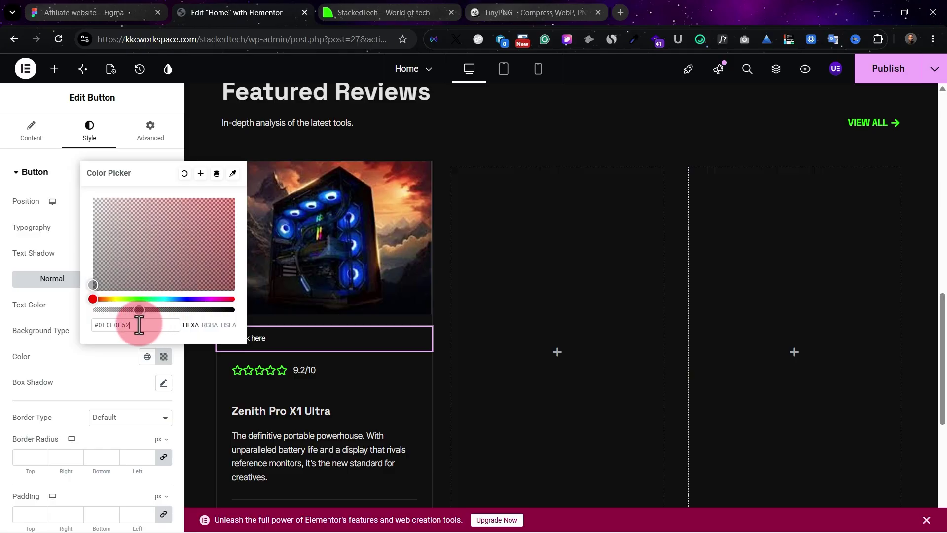
Move the button above the image inside the first review card.
left_click(424, 335)
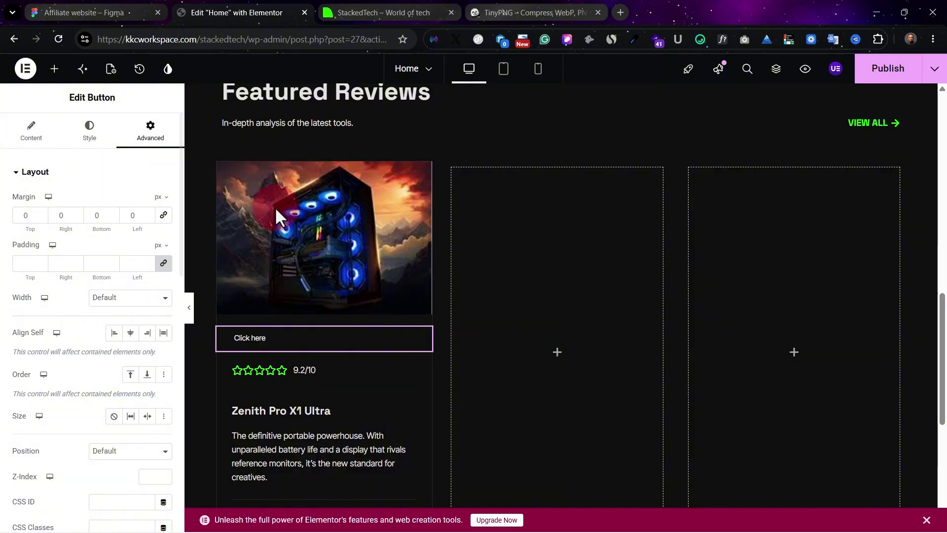
left_click_drag(429, 333, 377, 180)
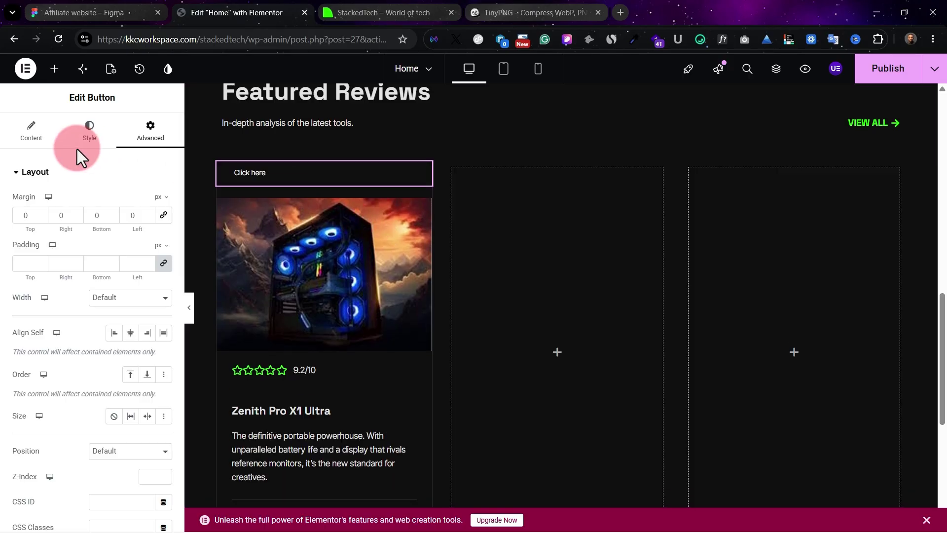
Set the button's position to Absolute so it overlays the first review card's image.
left_click(20, 136)
left_click(92, 137)
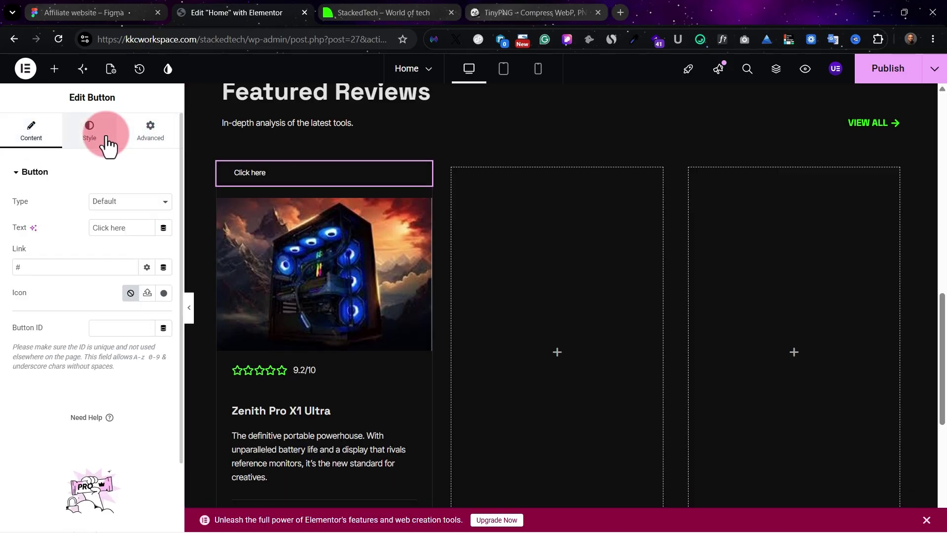
left_click(144, 137)
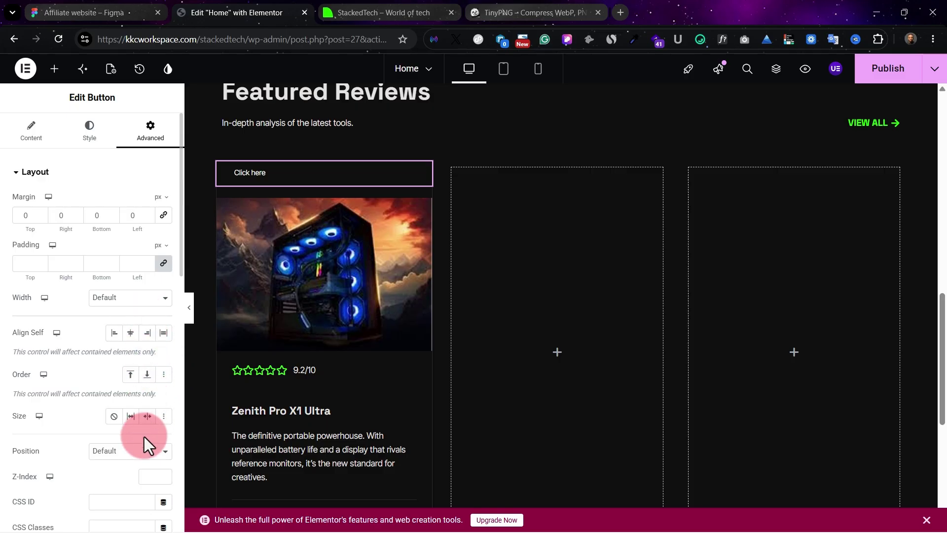
left_click(146, 461)
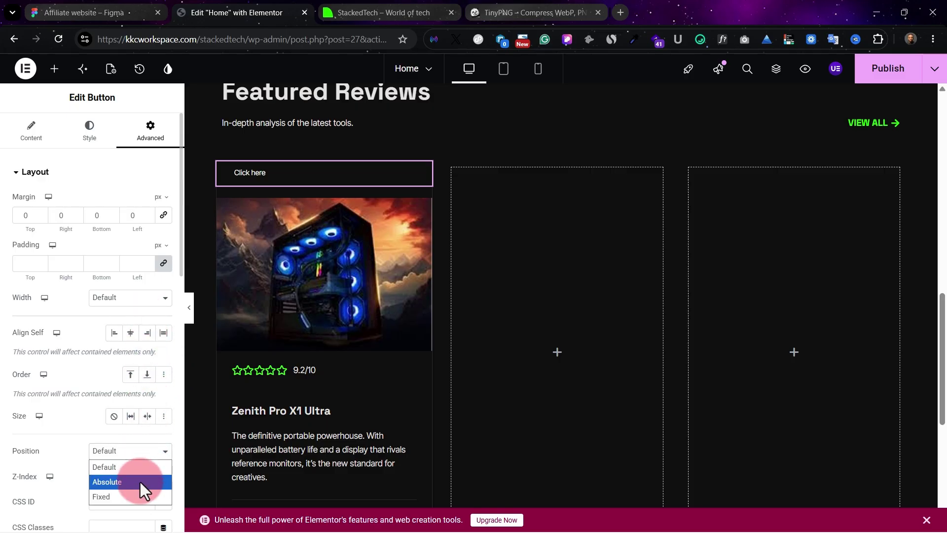
left_click(140, 481)
left_click(253, 176)
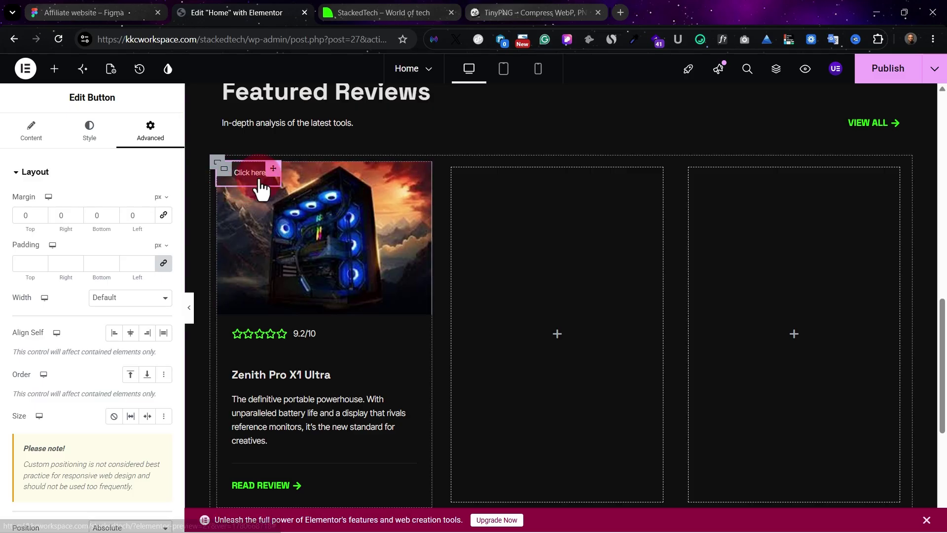
left_click(329, 170)
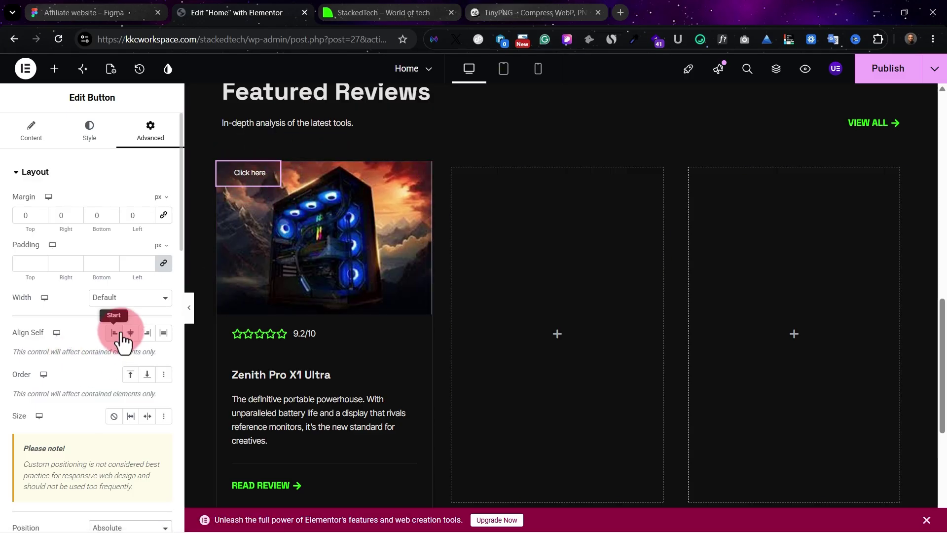
Check the tag's placement in Figma, then offset the button 12 px horizontally and 14 px vertically in Elementor.
scroll(122, 340, "down", 4)
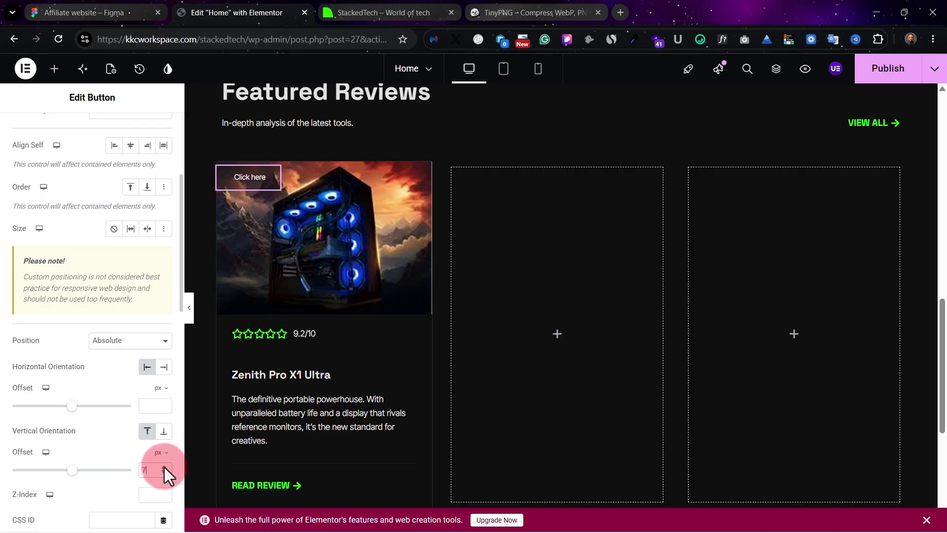
left_click(79, 12)
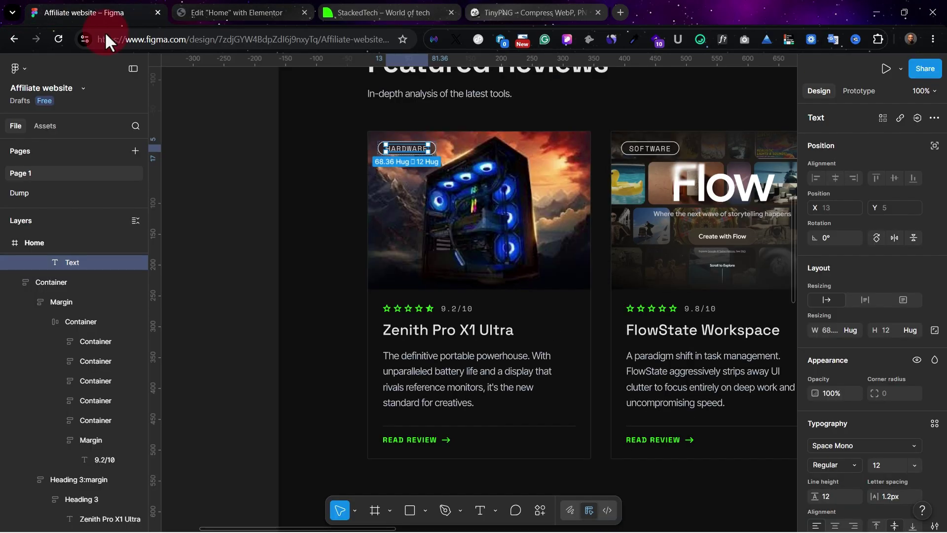
left_click(266, 12)
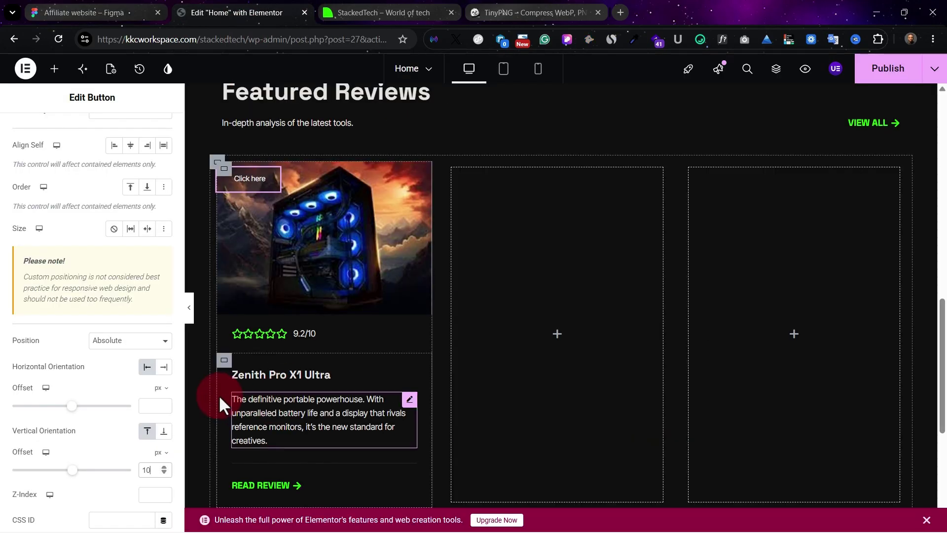
left_click(165, 466)
left_click(164, 467)
left_click(165, 466)
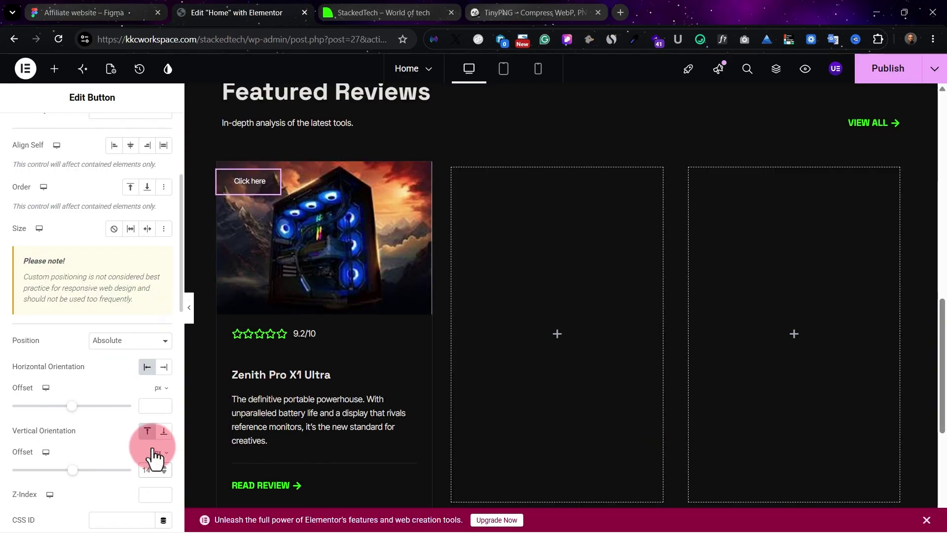
left_click(165, 407)
type("13")
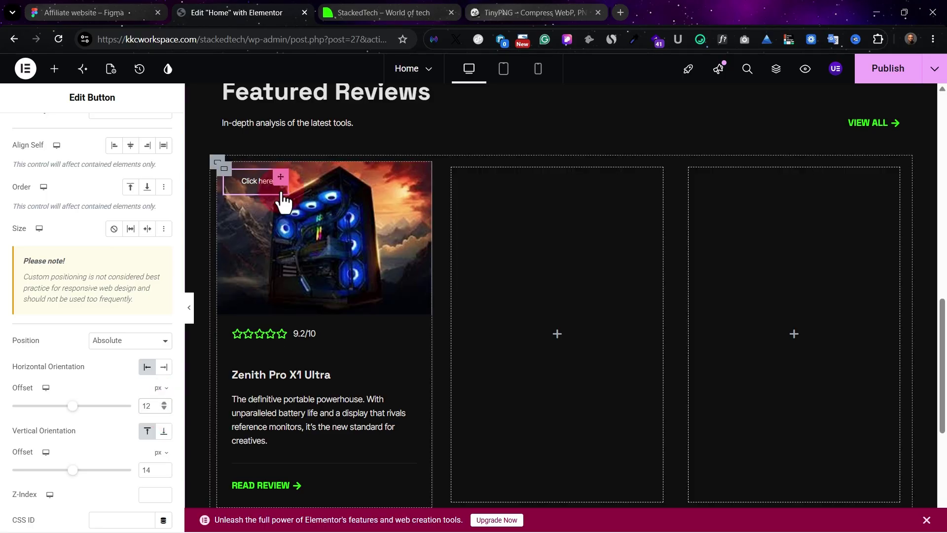
mouse_move(279, 180)
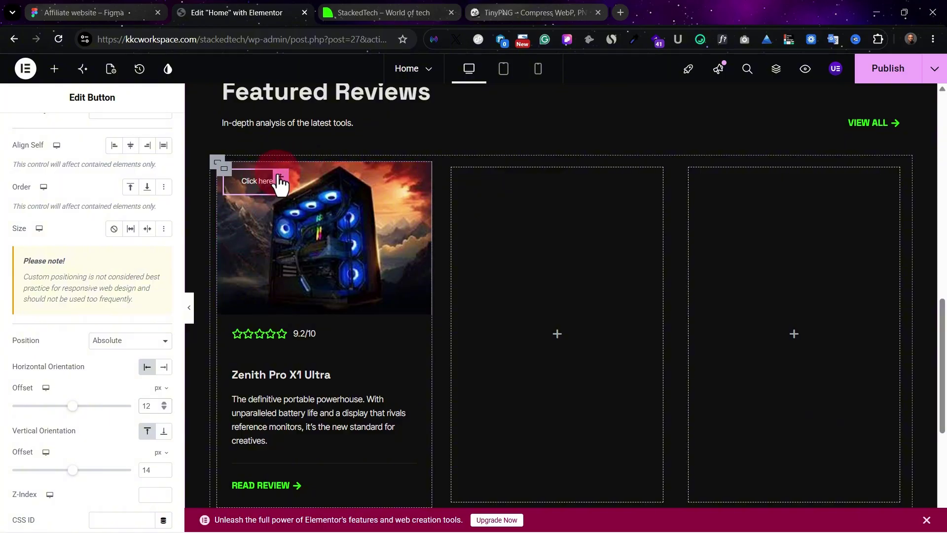
Increase the opacity of the button's dark background, setting its color to #0F0F0F7D.
scroll(82, 158, "up", 4)
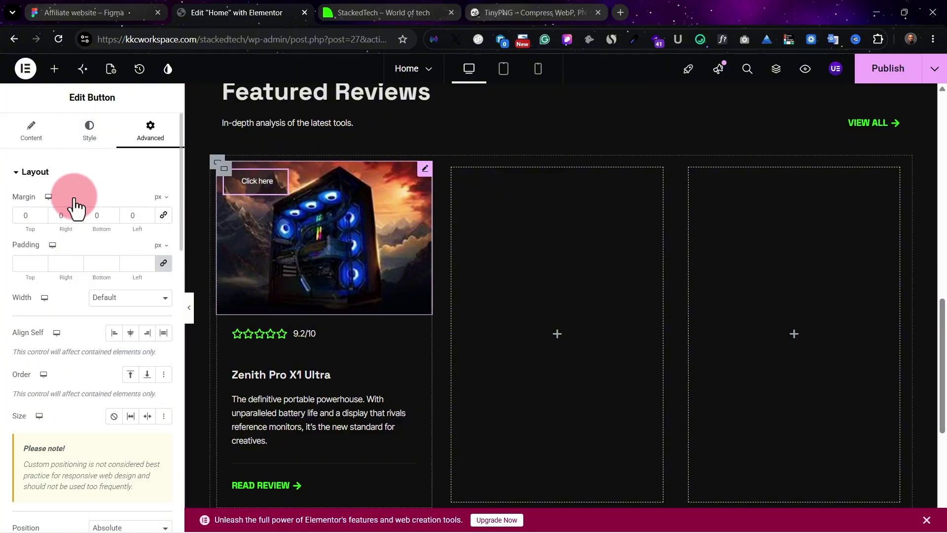
left_click(27, 134)
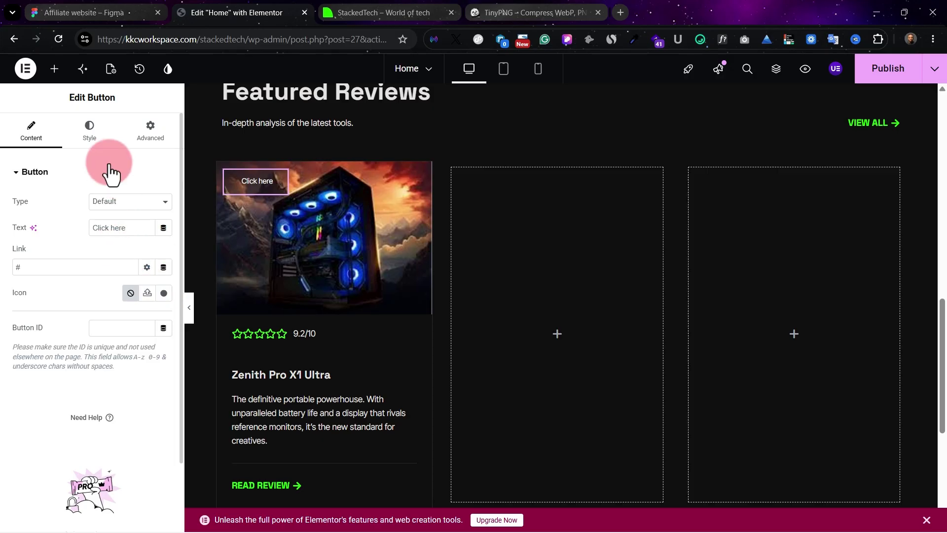
left_click(89, 131)
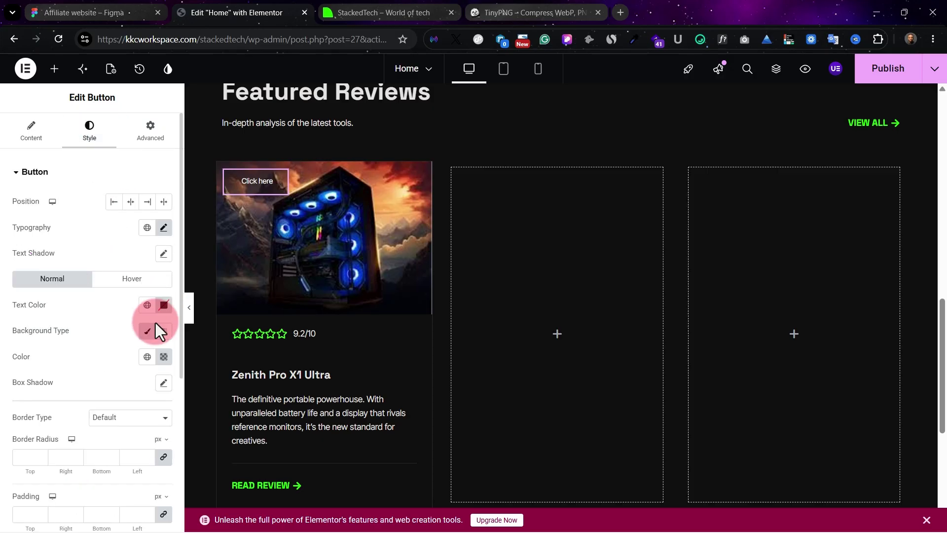
left_click(163, 357)
left_click_drag(146, 313, 163, 313)
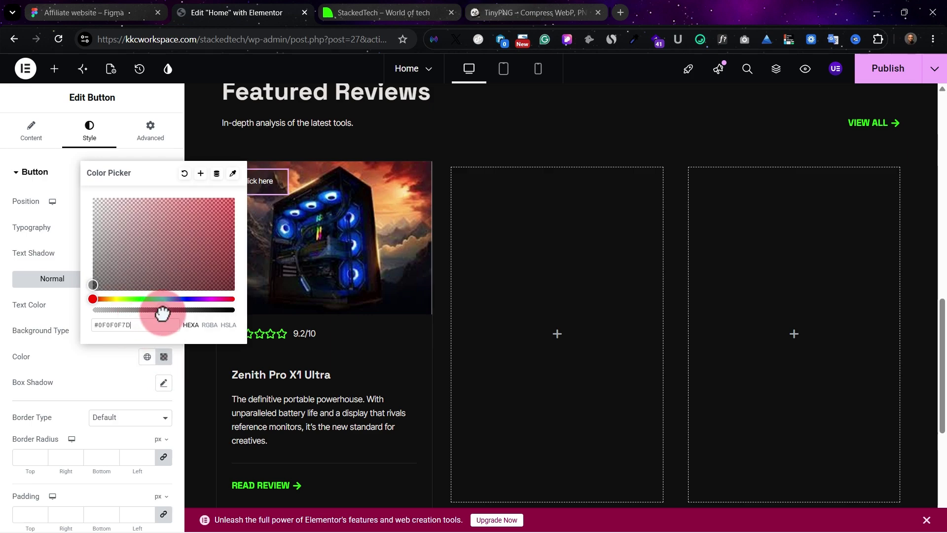
left_click(81, 371)
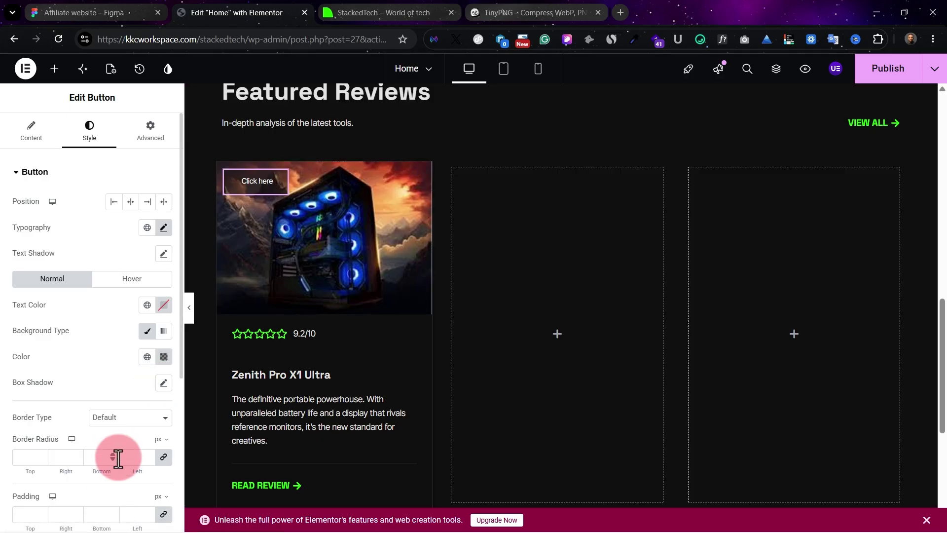
Round the button with a 100 px border radius on all corners and compare it with the Figma tag.
scroll(119, 457, "down", 2)
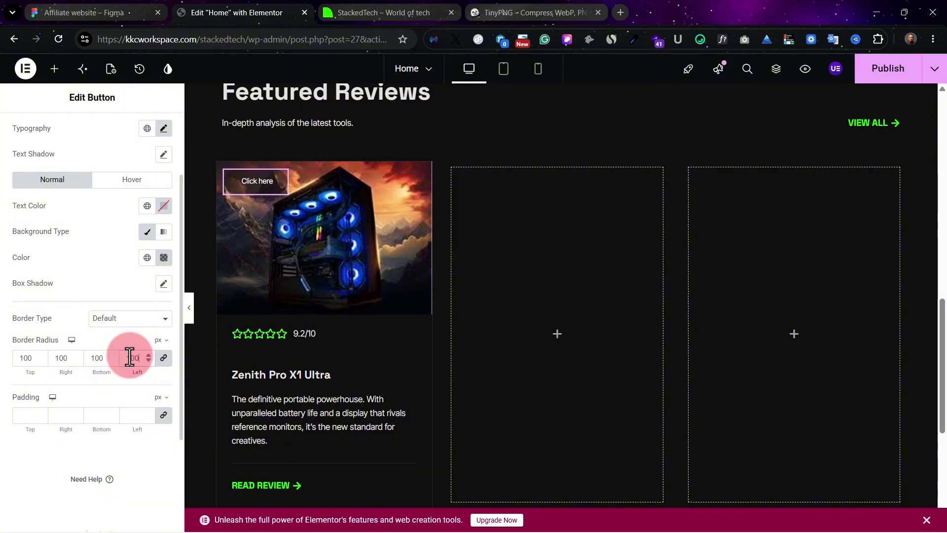
left_click(389, 211)
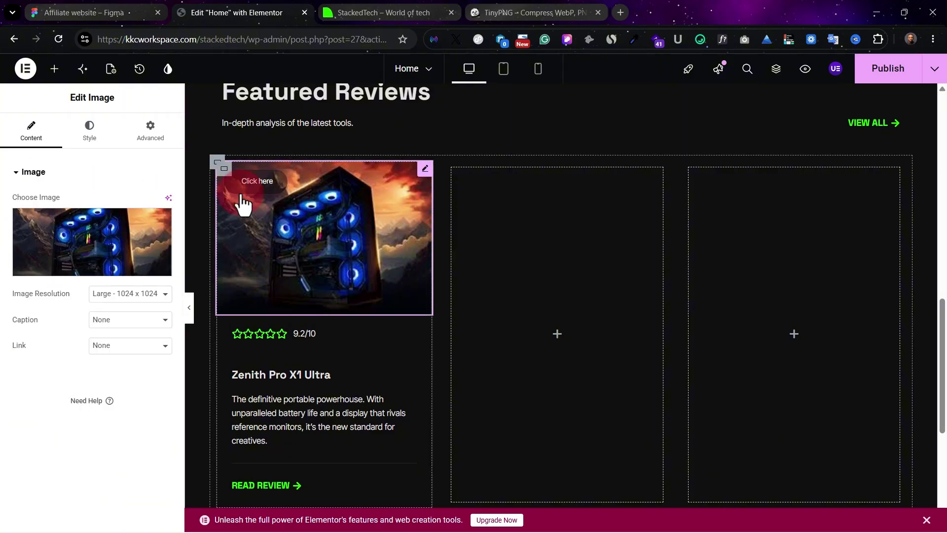
left_click(98, 11)
left_click(222, 14)
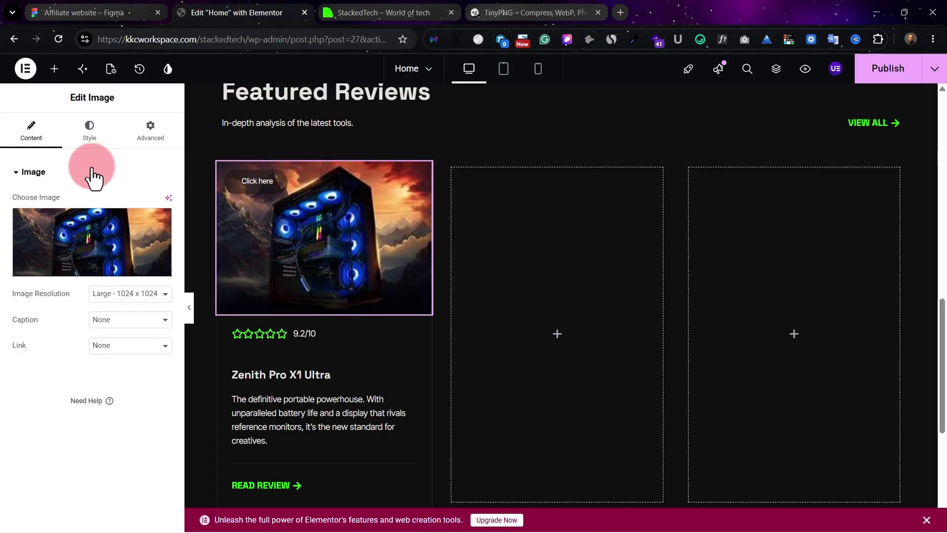
left_click(89, 133)
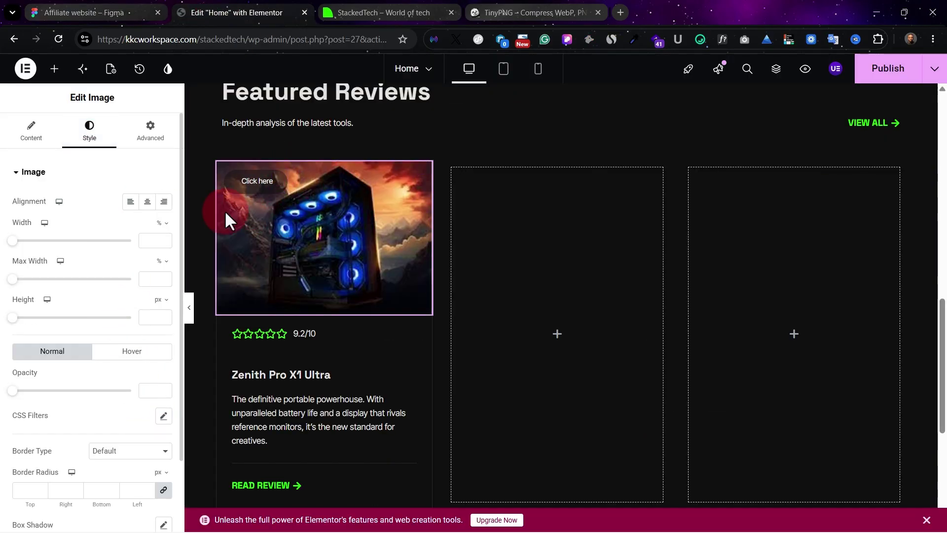
Set the button's padding to 10 px on all sides.
left_click(280, 181)
scroll(133, 446, "down", 2)
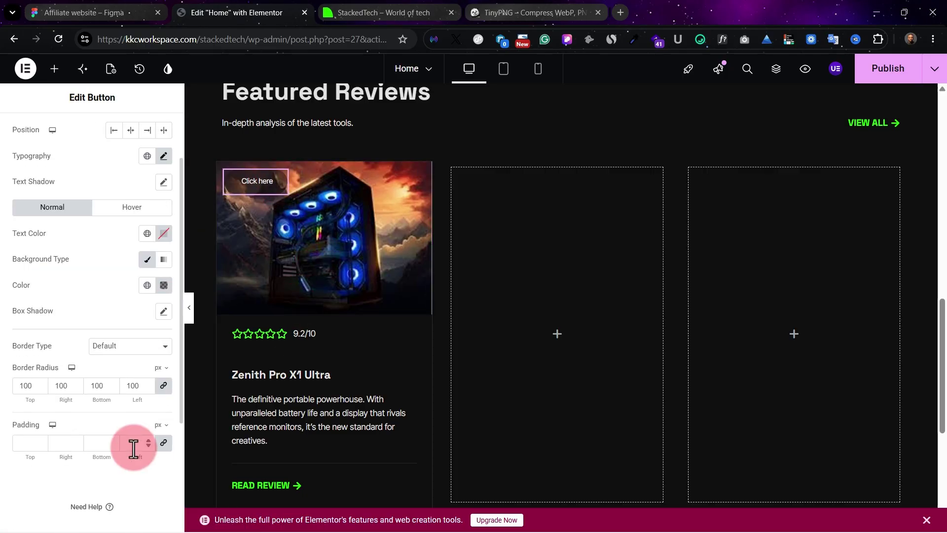
left_click(133, 443)
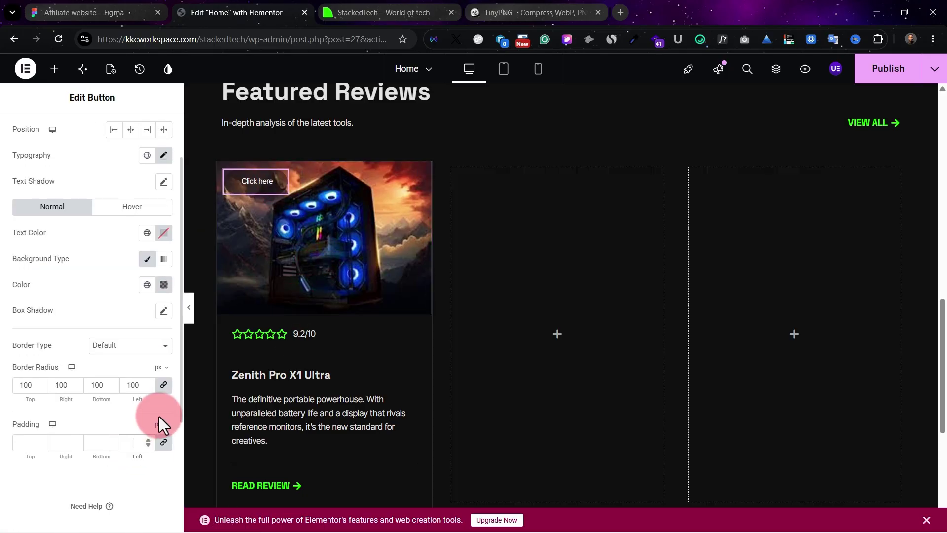
type("10")
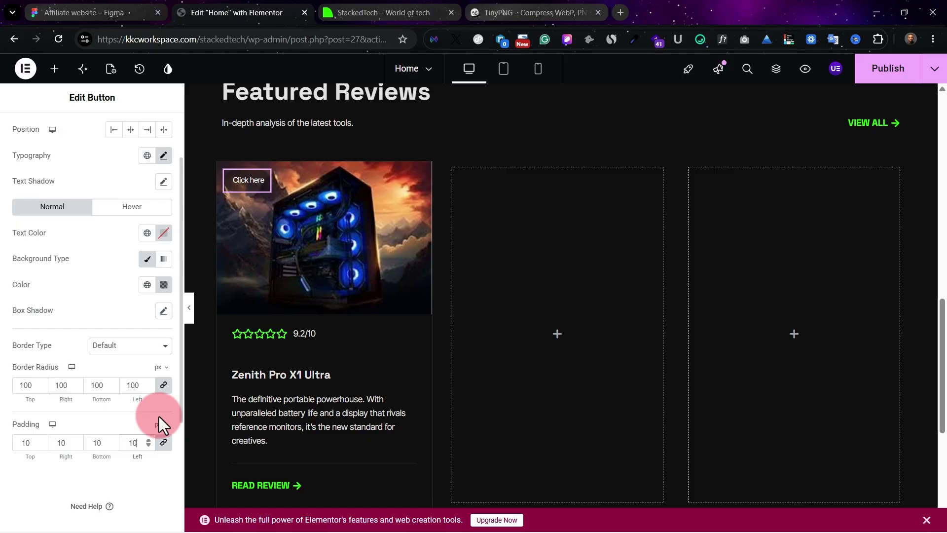
left_click(354, 391)
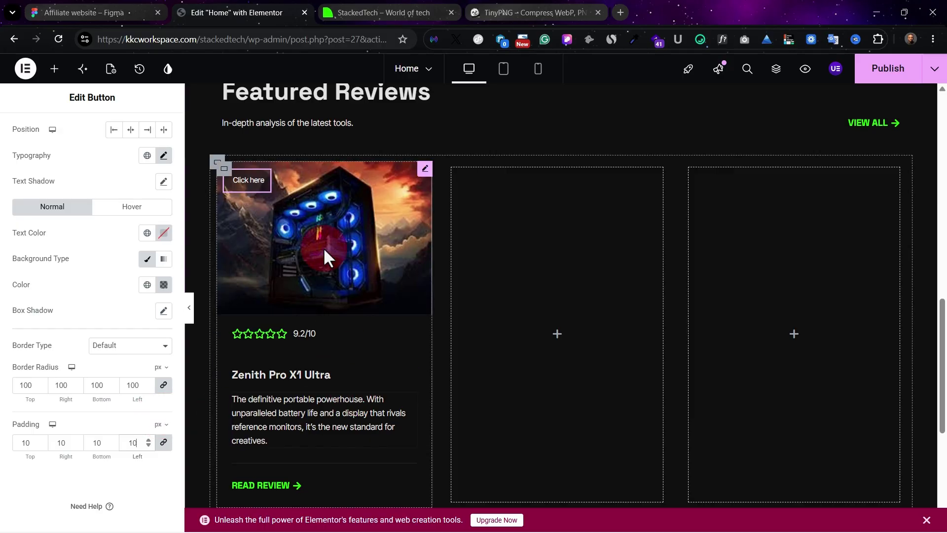
left_click(322, 178)
Give the button a solid 1 px border in the global "White or offwhite" color.
left_click(109, 275)
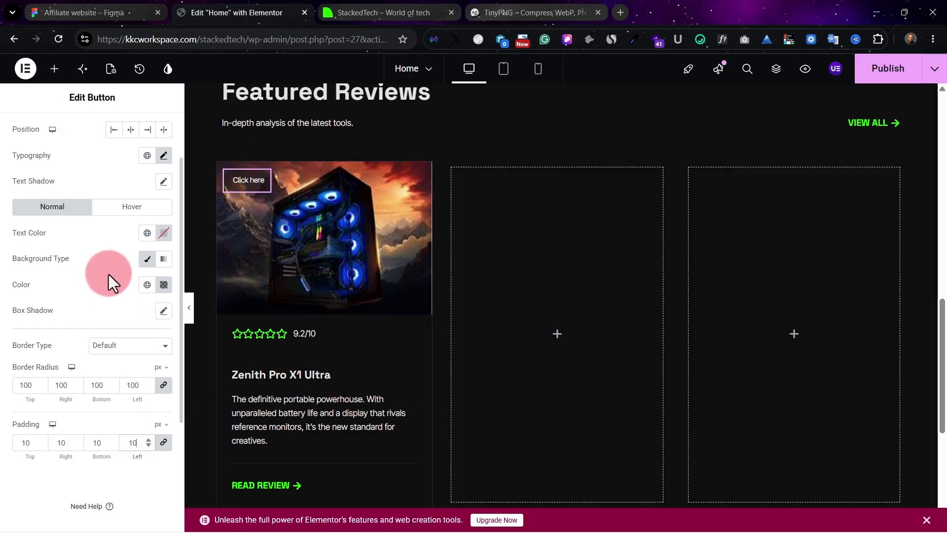
left_click(140, 346)
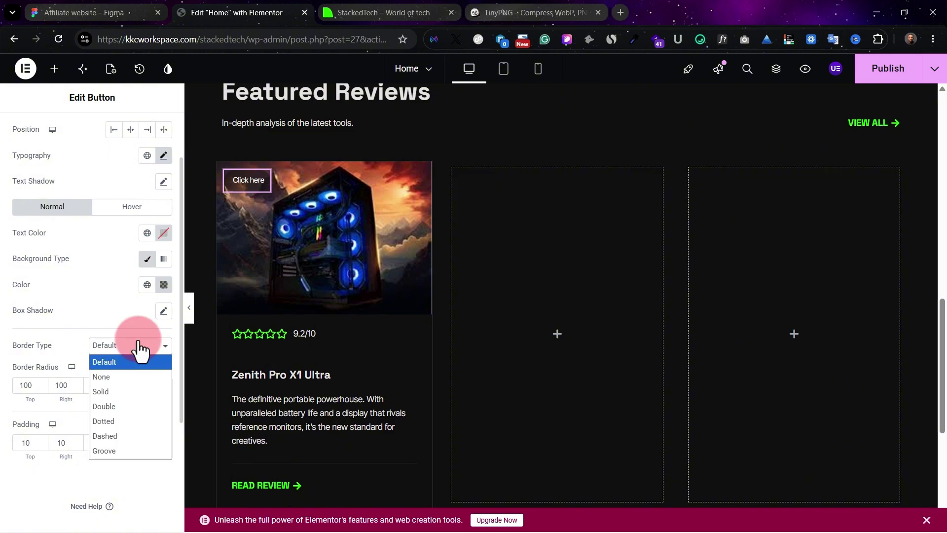
left_click(128, 391)
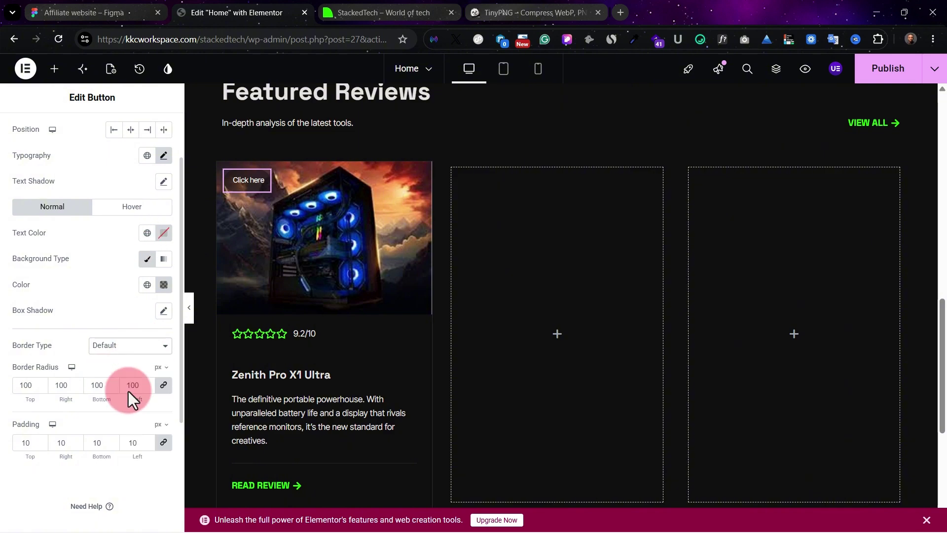
left_click(148, 382)
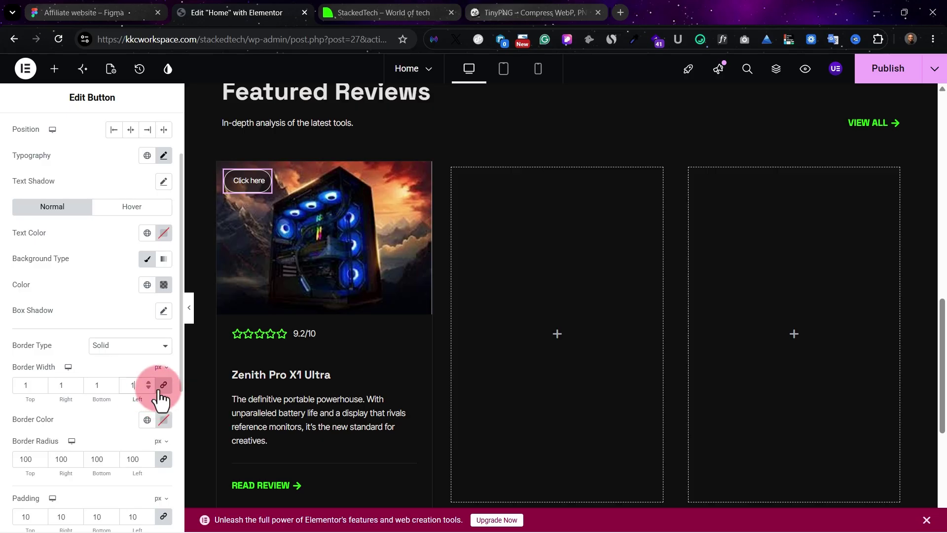
left_click(147, 419)
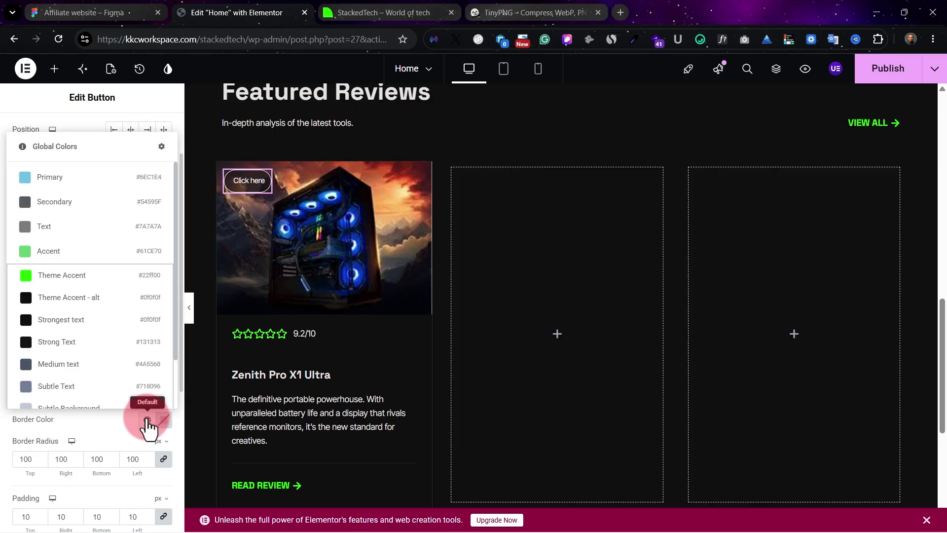
scroll(97, 328, "down", 2)
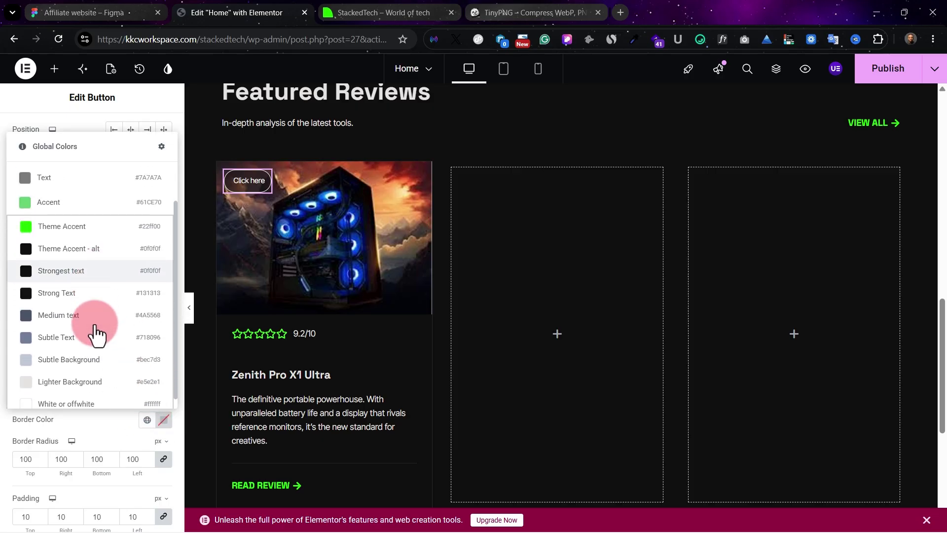
left_click(80, 394)
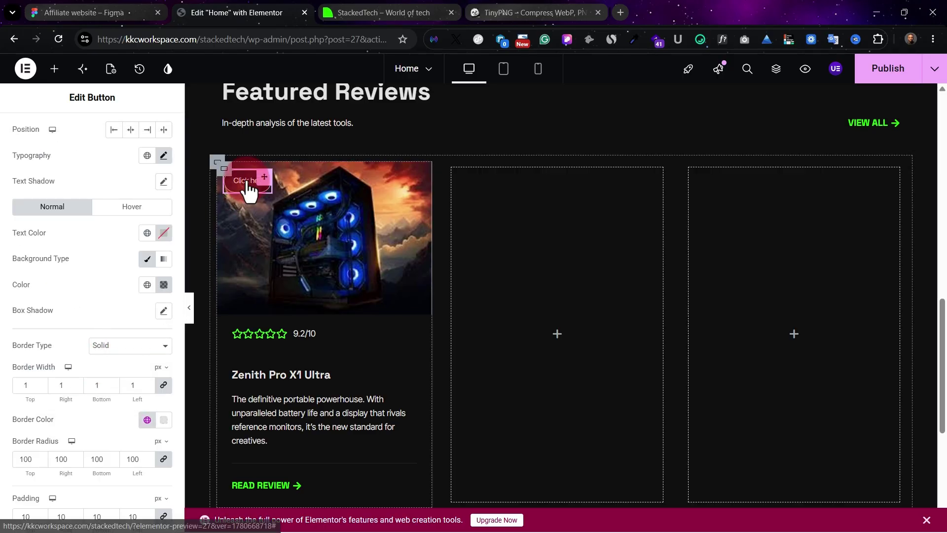
Check the tag's wording in Figma and change the Elementor button's text to HARDWARE.
left_click(95, 12)
left_click(407, 154)
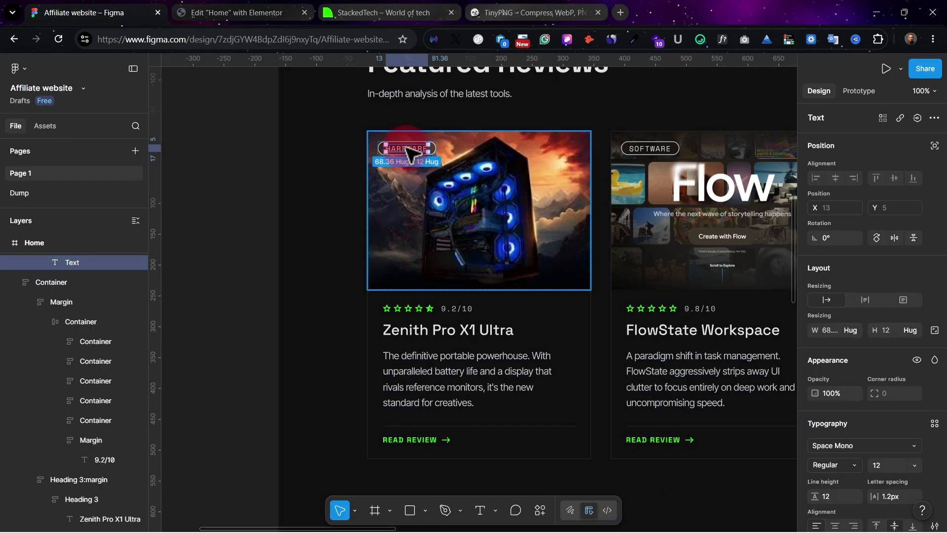
left_click(236, 13)
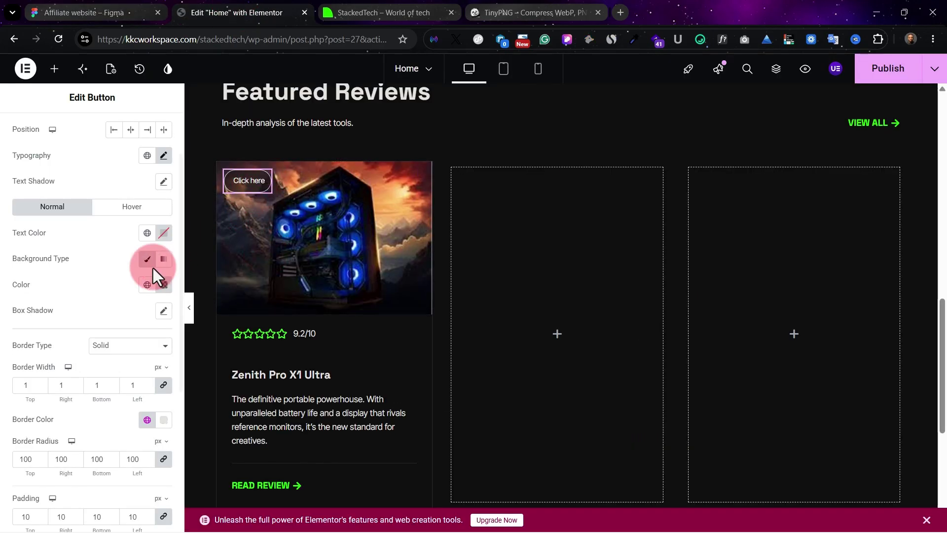
left_click(235, 179)
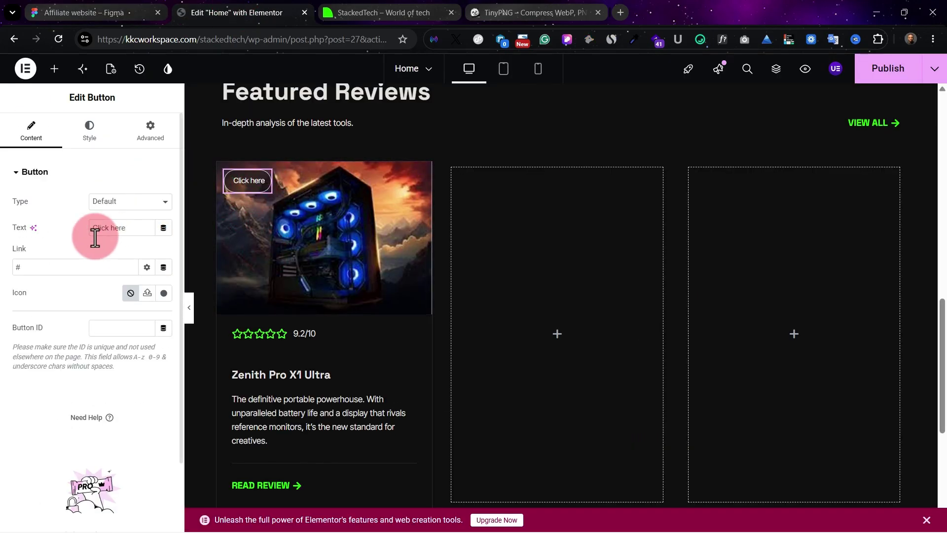
left_click(112, 226)
type("HARDWARE")
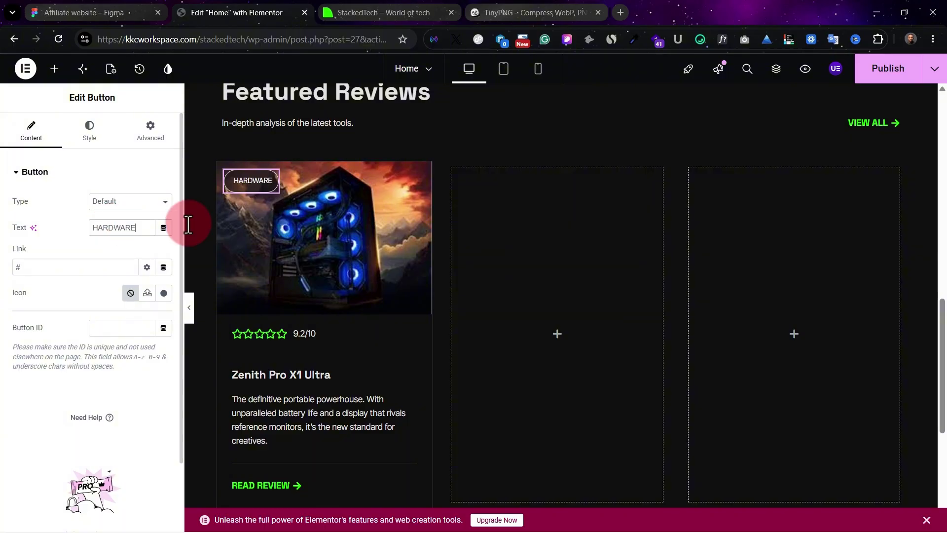
Set the HARDWARE button's font family to Space Grotesk and compare it with the tag's typography in Figma.
left_click(90, 132)
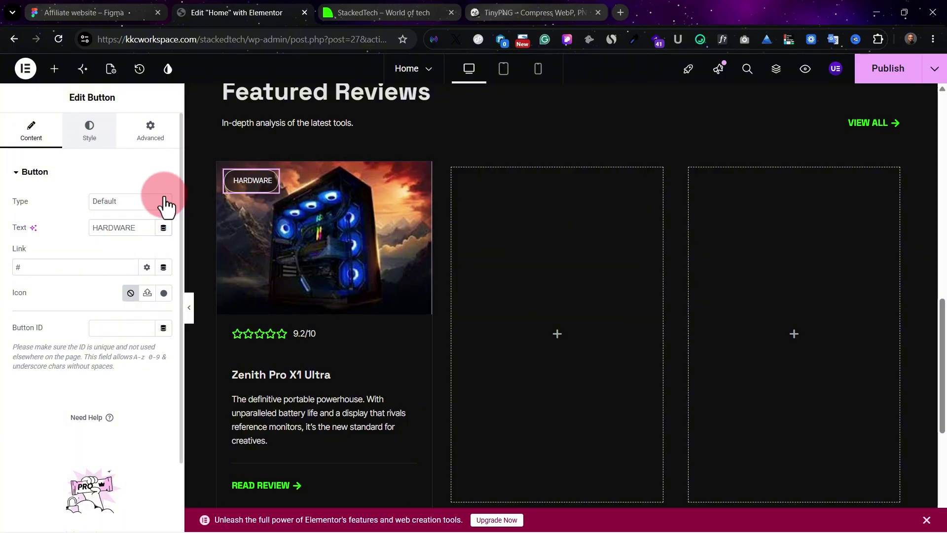
left_click(164, 228)
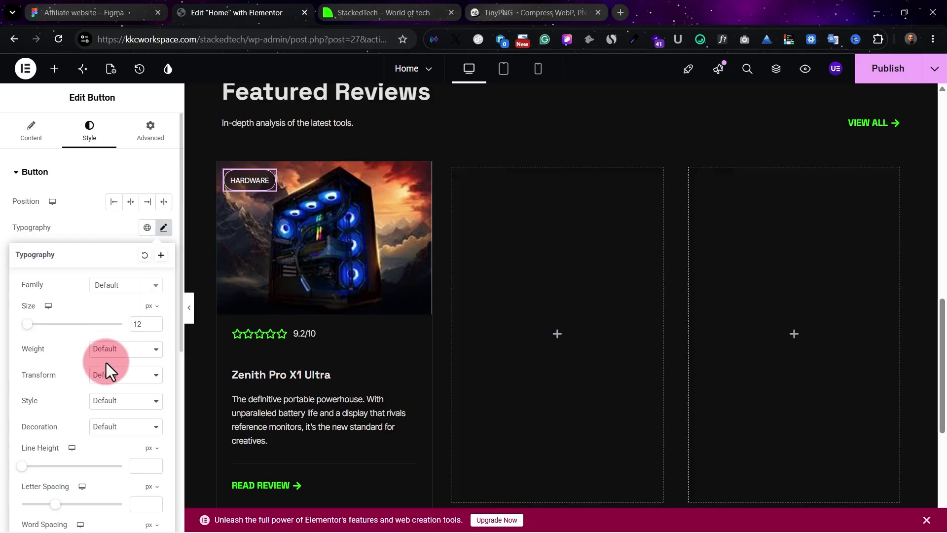
left_click(126, 286)
type("space")
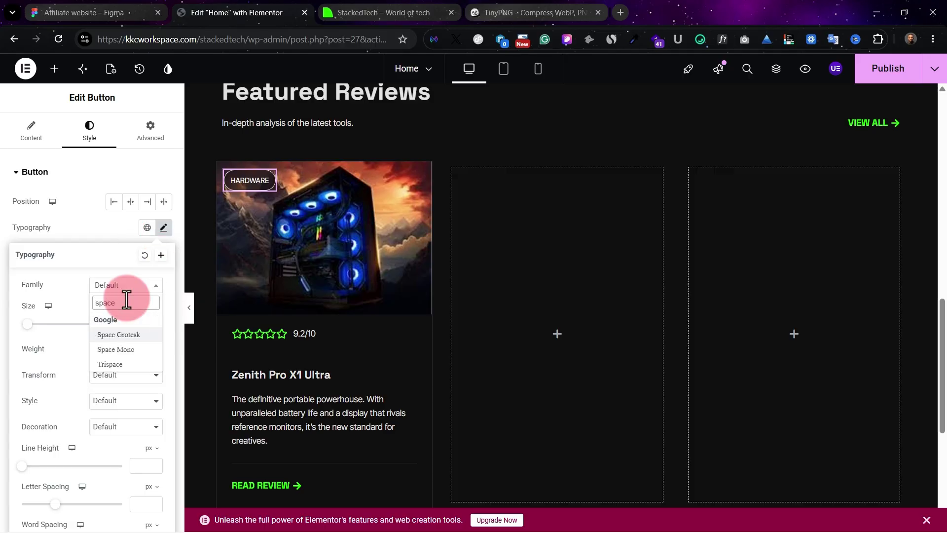
left_click(130, 332)
left_click(120, 10)
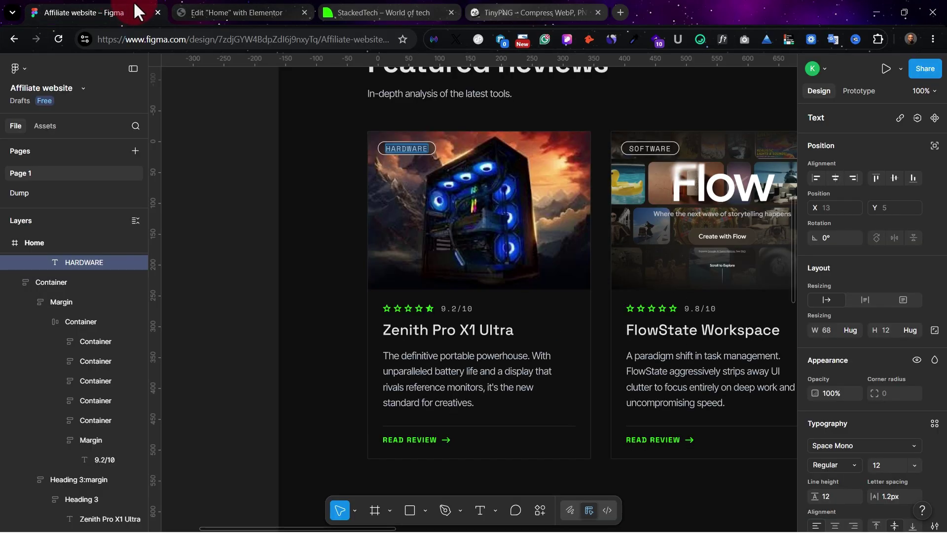
left_click(246, 10)
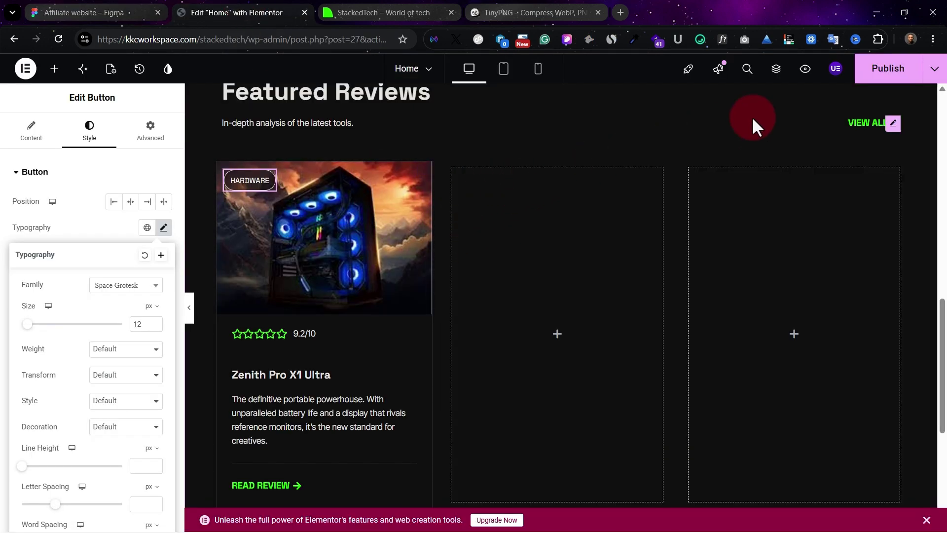
Publish the home page and review the first Featured Reviews card on the StackedTech preview page.
left_click(883, 72)
key("ctrl+Tab")
scroll(538, 293, "down", 8)
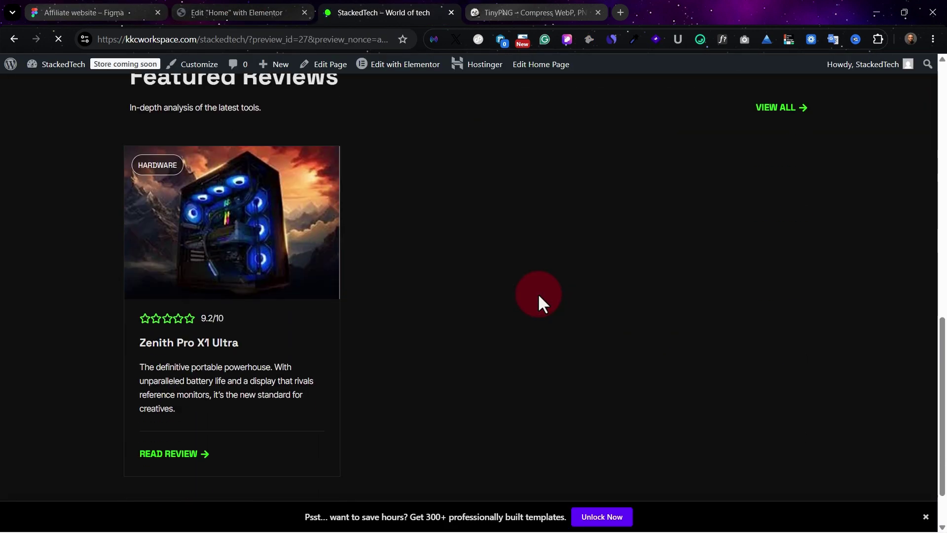
scroll(538, 293, "up", 1)
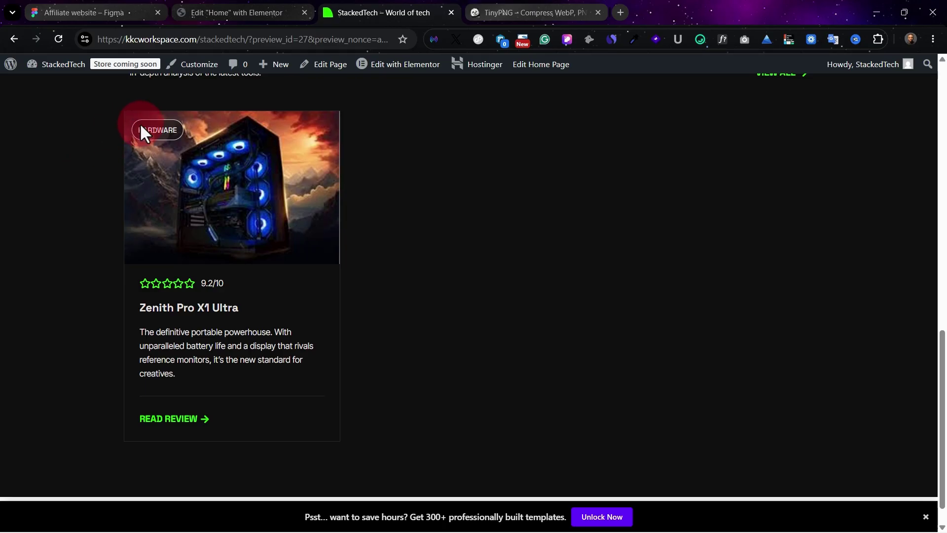
Clear the link from the HARDWARE badge button on the Zenith Pro X1 Ultra card and publish the page.
left_click(168, 132)
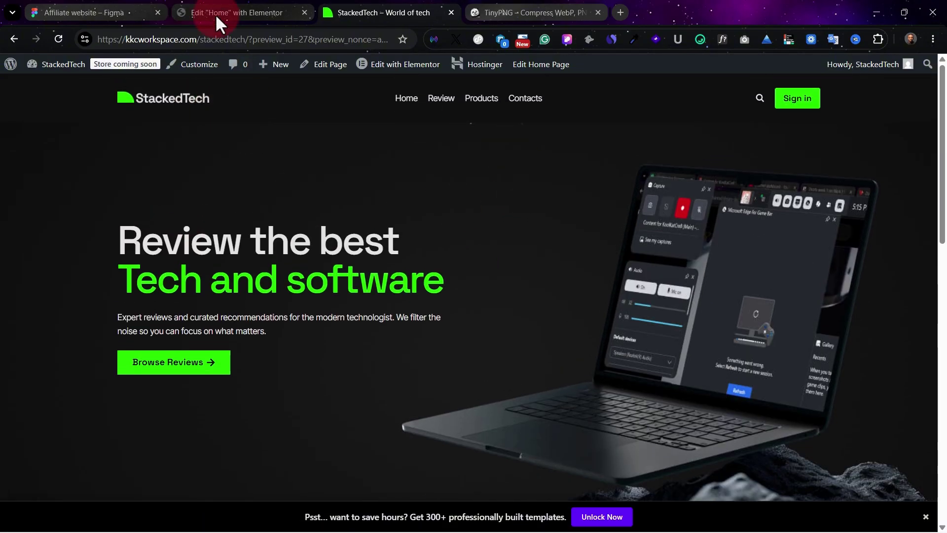
left_click(215, 13)
left_click(269, 173)
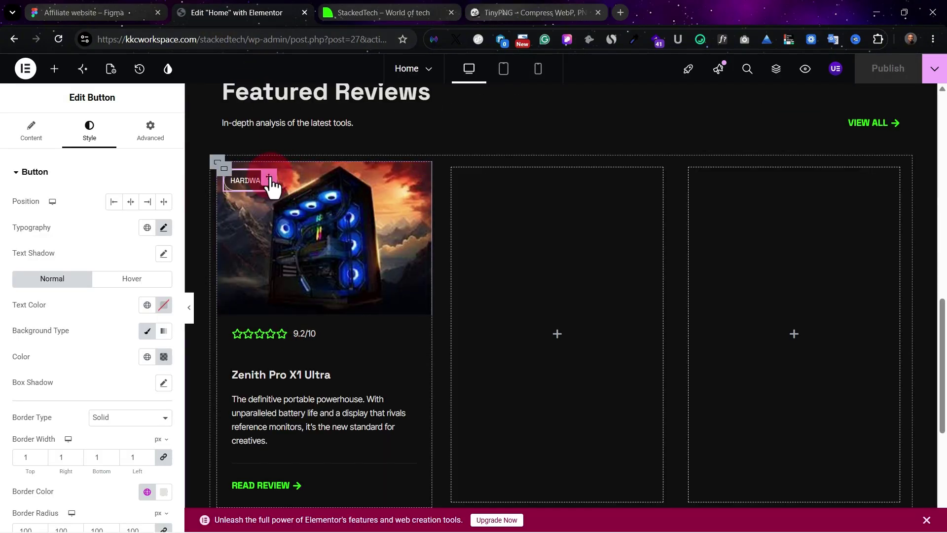
left_click(27, 138)
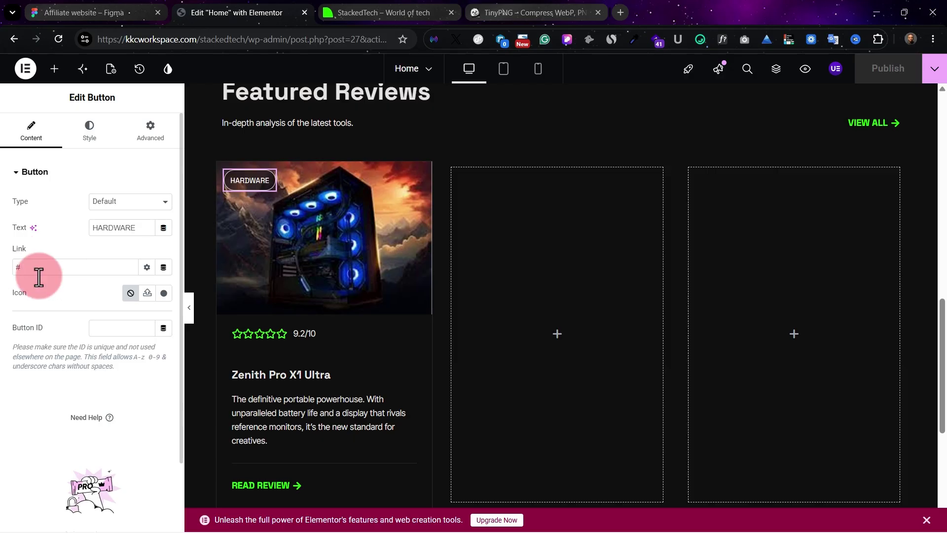
left_click(39, 277)
key("BackSpace")
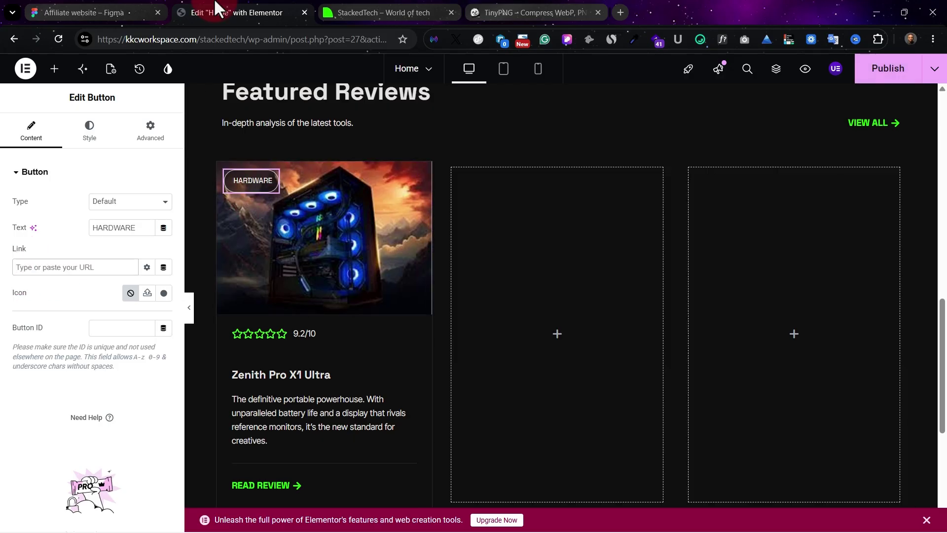
left_click(868, 75)
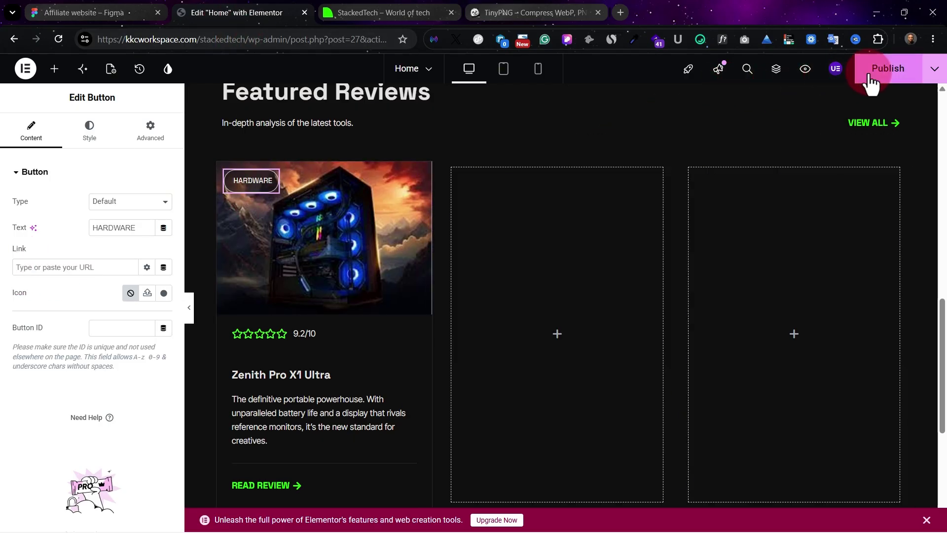
Open the page preview and check the HARDWARE badge on the Featured Reviews card.
left_click(806, 69)
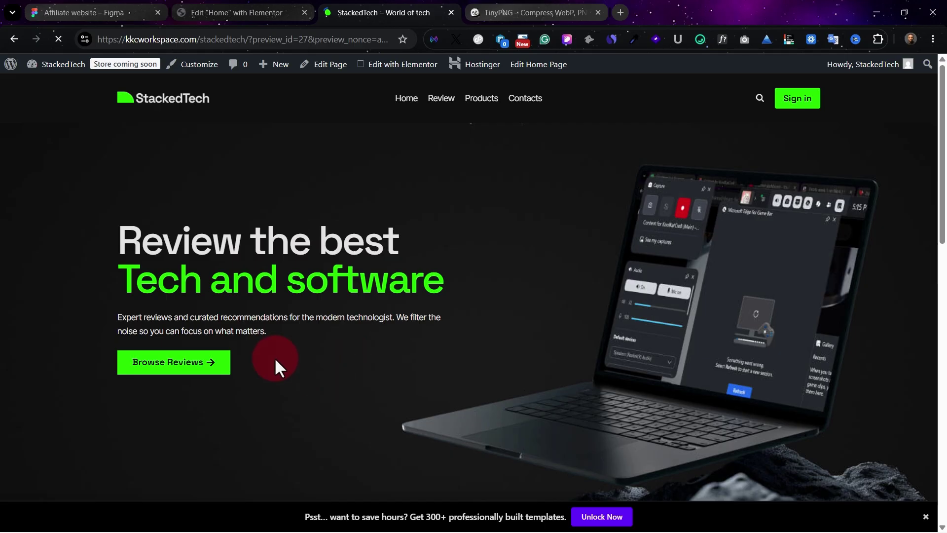
scroll(274, 357, "down", 10)
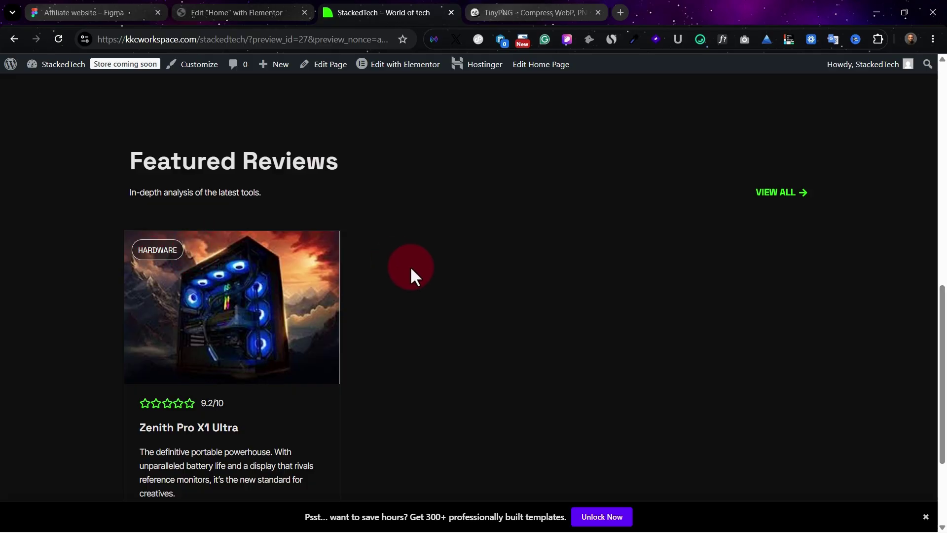
scroll(363, 258, "down", 2)
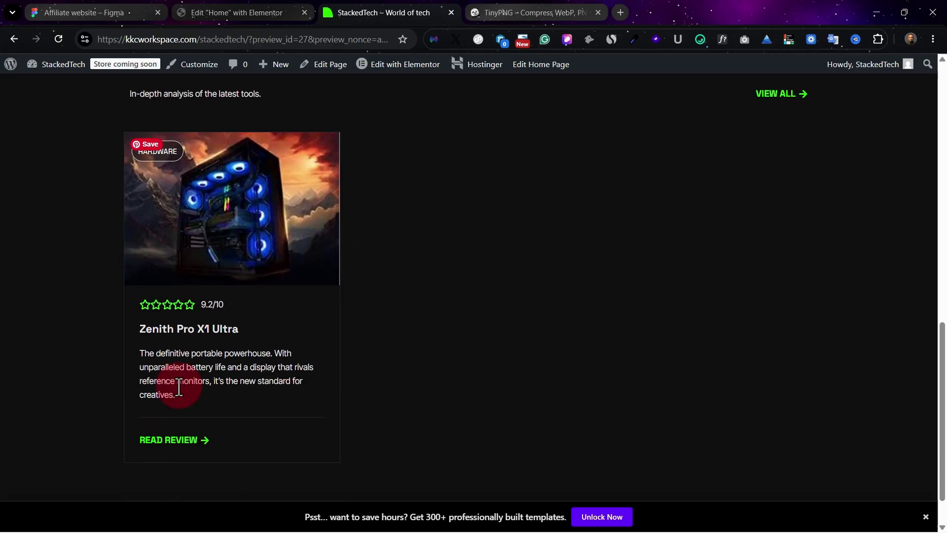
scroll(250, 209, "up", 1)
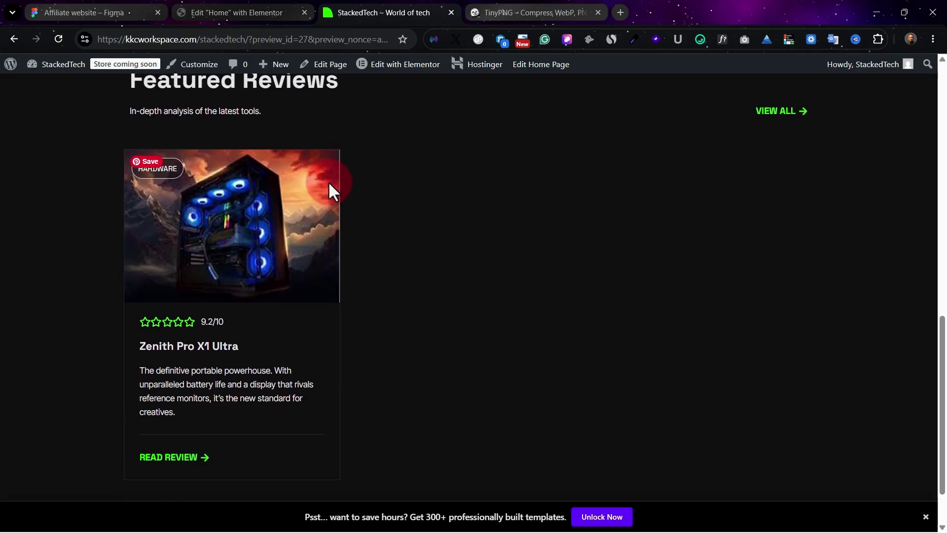
Duplicate the Zenith Pro X1 Ultra card container in the editor and delete the empty container beside the copy.
left_click(233, 10)
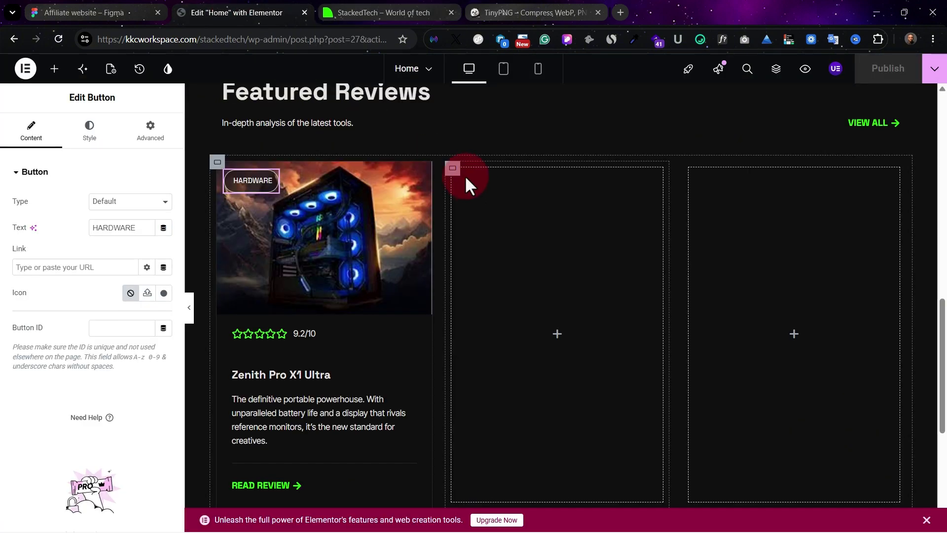
left_click(223, 169)
right_click(224, 173)
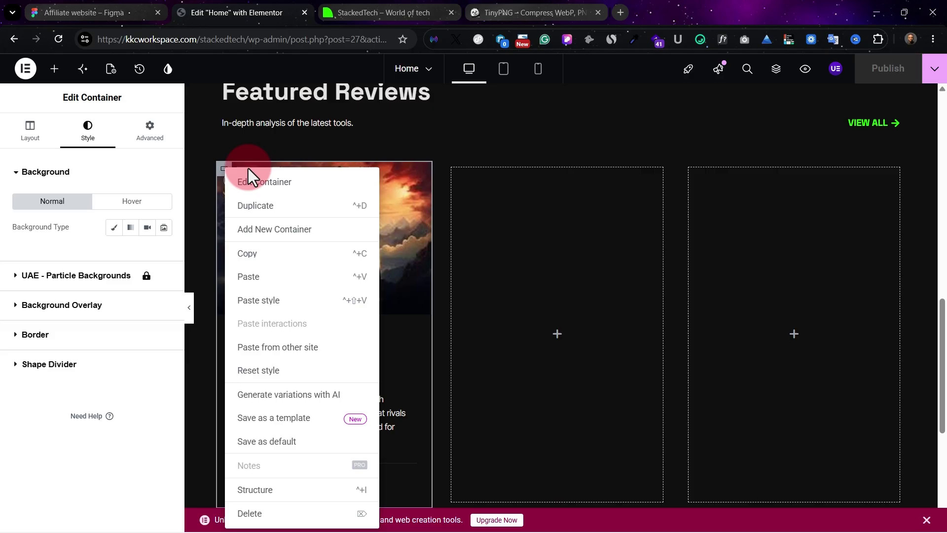
left_click(298, 204)
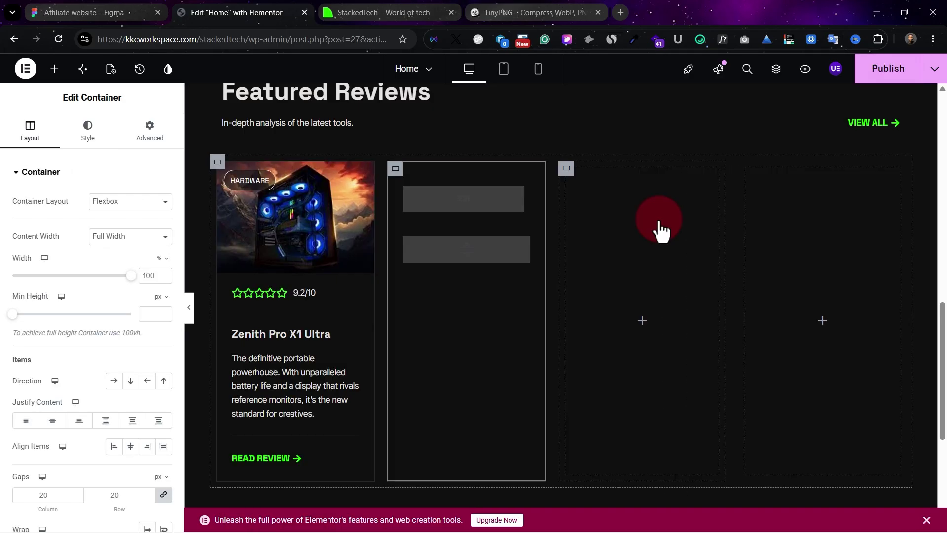
right_click(571, 180)
left_click(591, 516)
Duplicate the second review card and delete the remaining empty container so the row holds three cards.
right_click(462, 183)
left_click(526, 212)
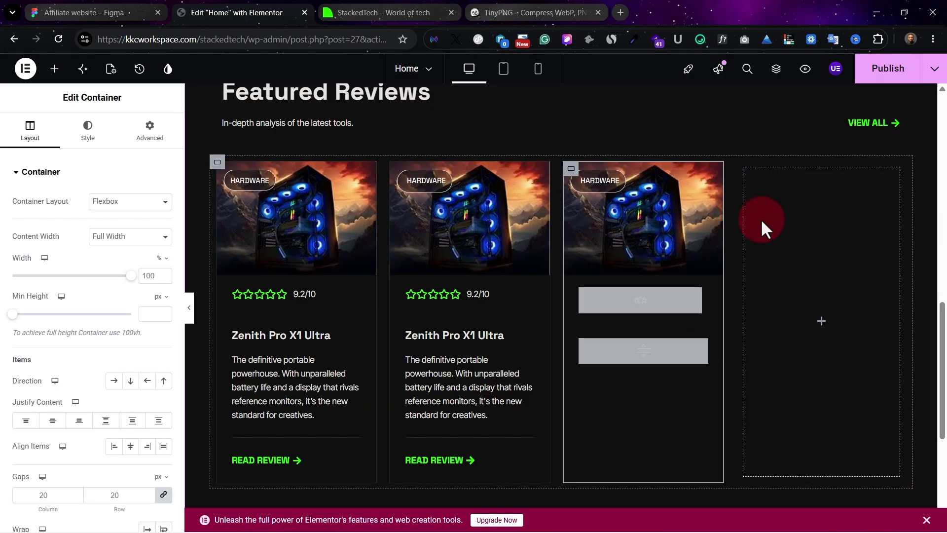
right_click(744, 179)
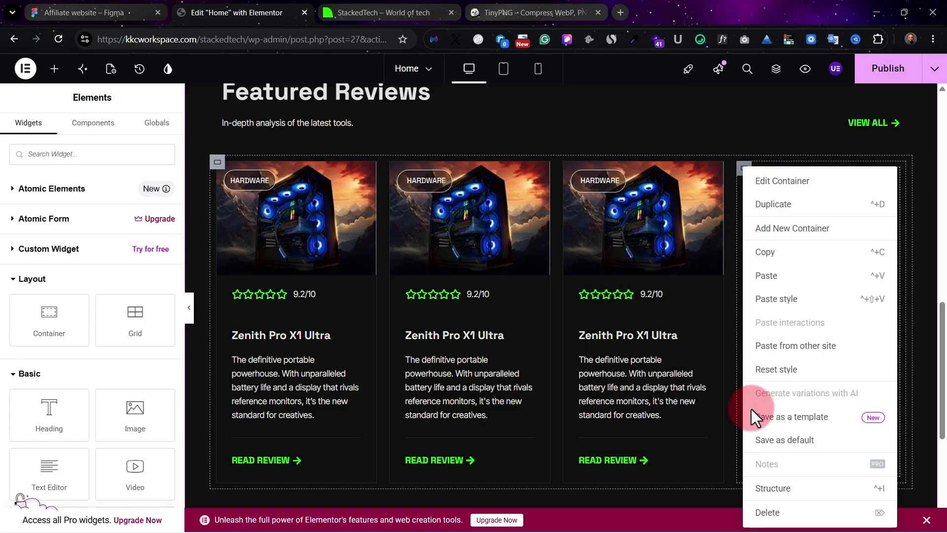
left_click(772, 512)
scroll(535, 226, "down", 1)
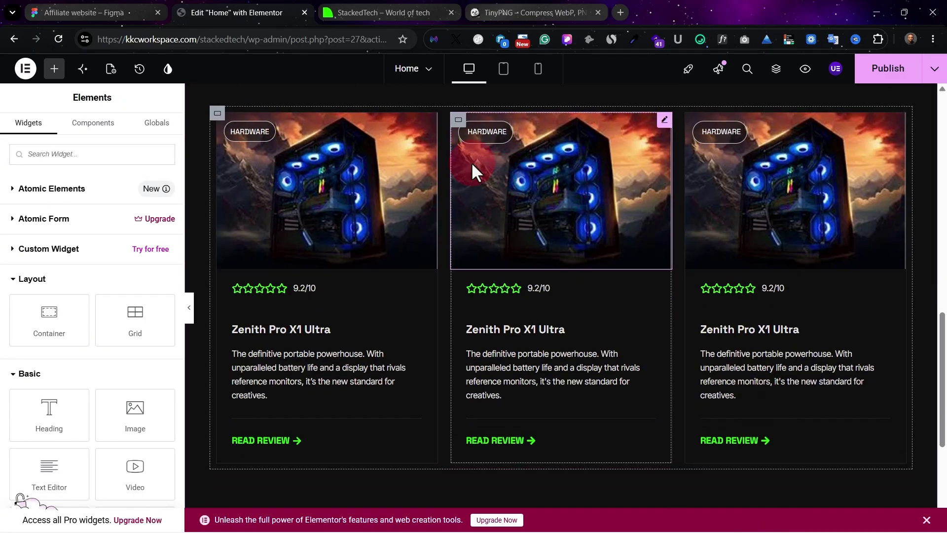
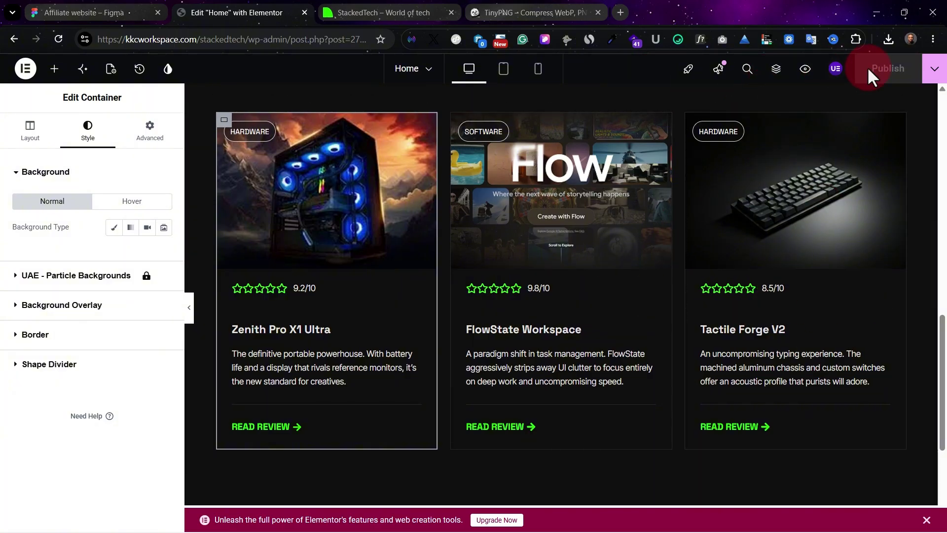
Check the three Featured Reviews cards in the page preview and return to the editor.
left_click(325, 13)
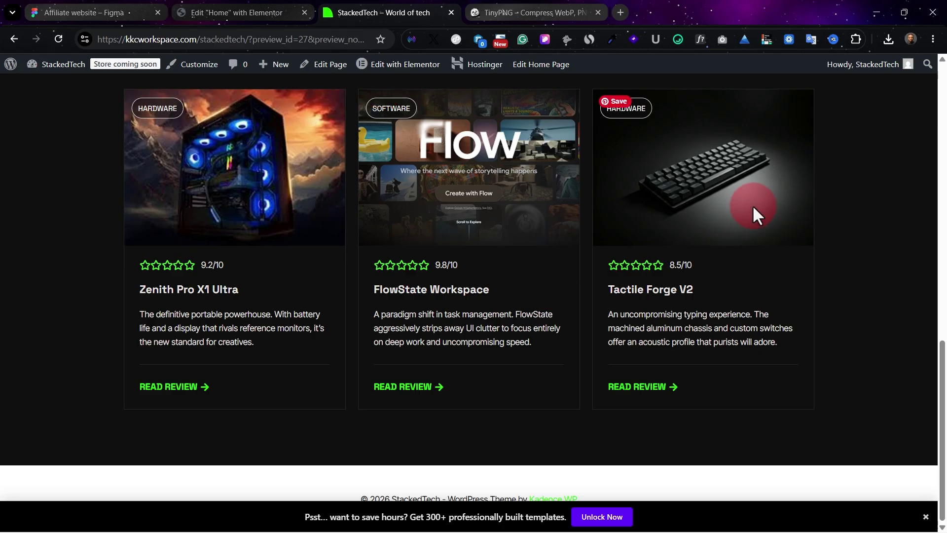
scroll(753, 206, "up", 1)
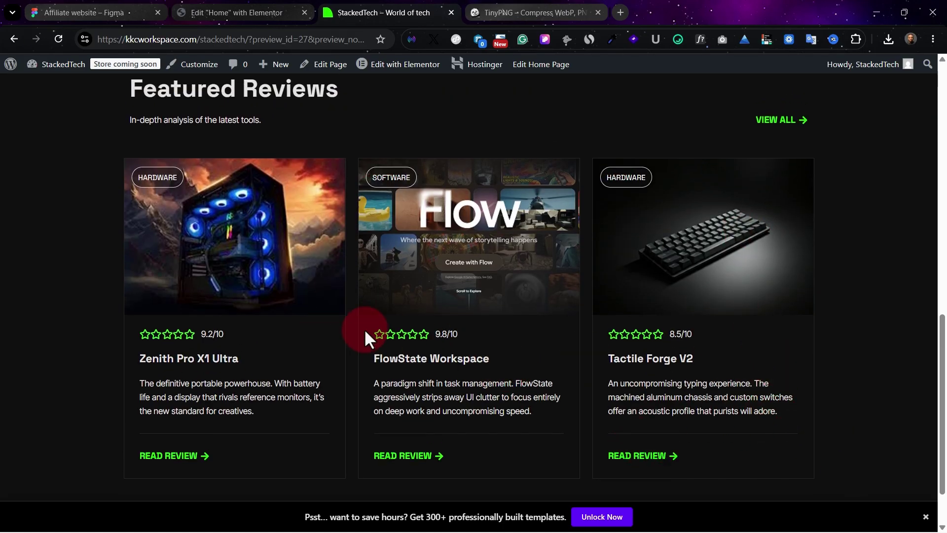
left_click(251, 10)
Give the Zenith Pro X1 Ultra card container a nearly transparent white hover background, #FFFFFF08.
left_click(222, 127)
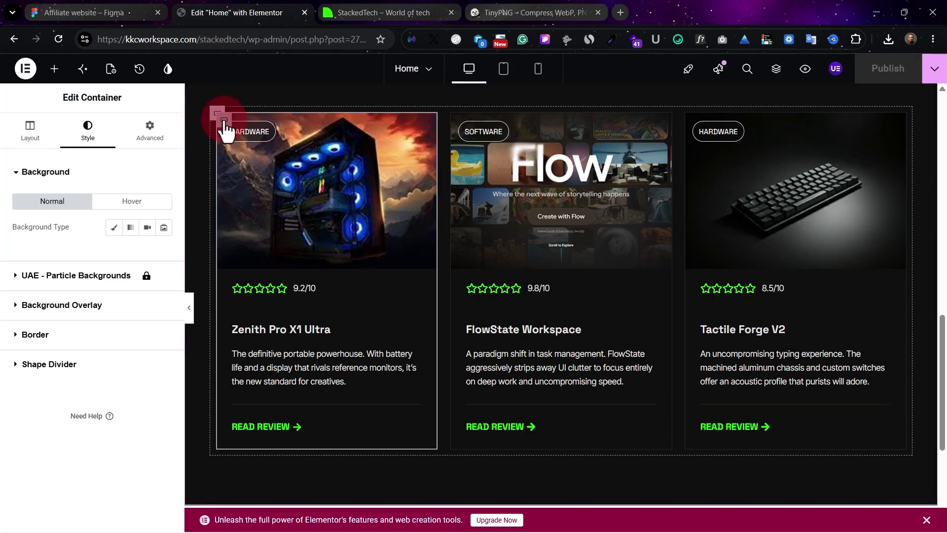
left_click(131, 204)
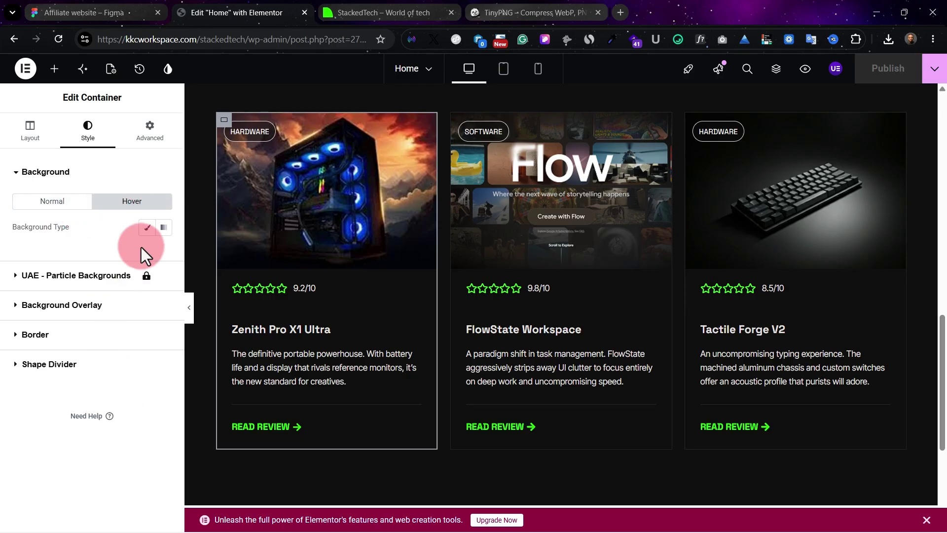
left_click(148, 228)
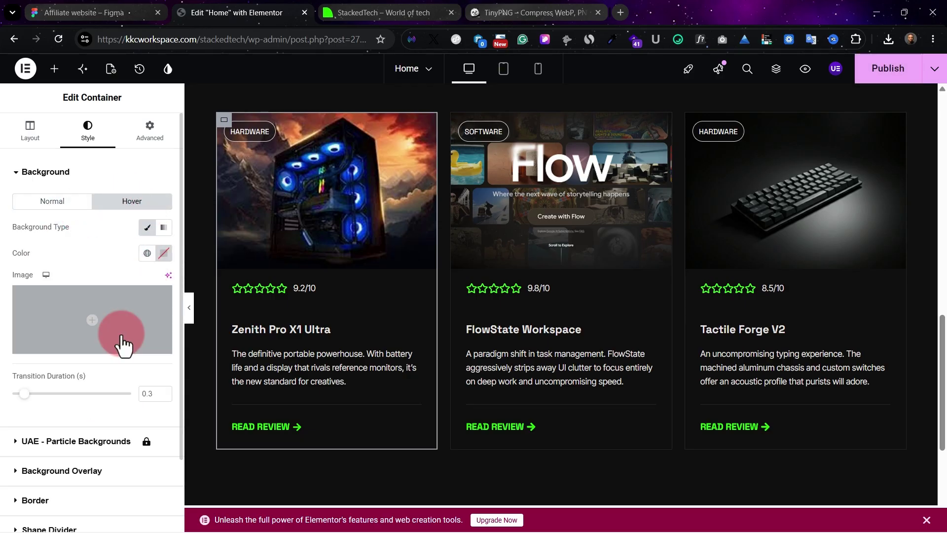
left_click(147, 253)
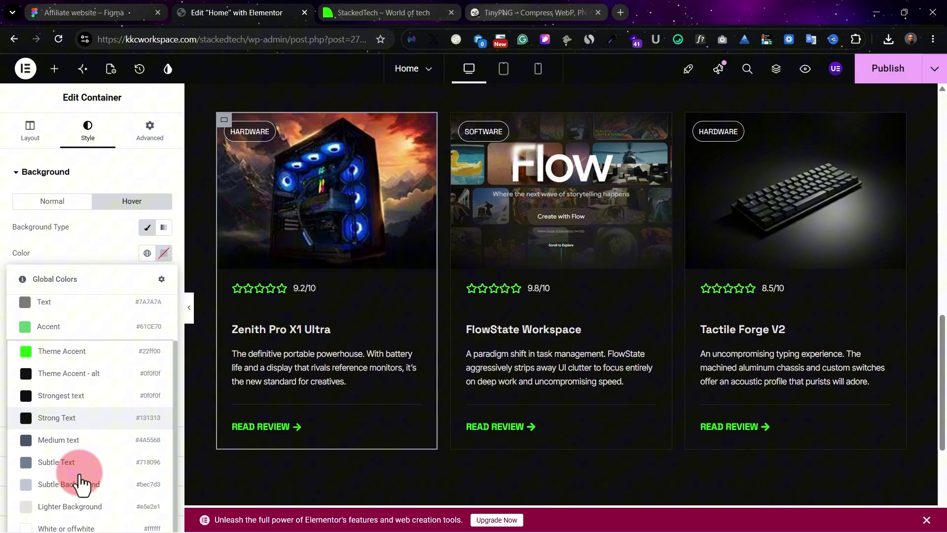
left_click(78, 526)
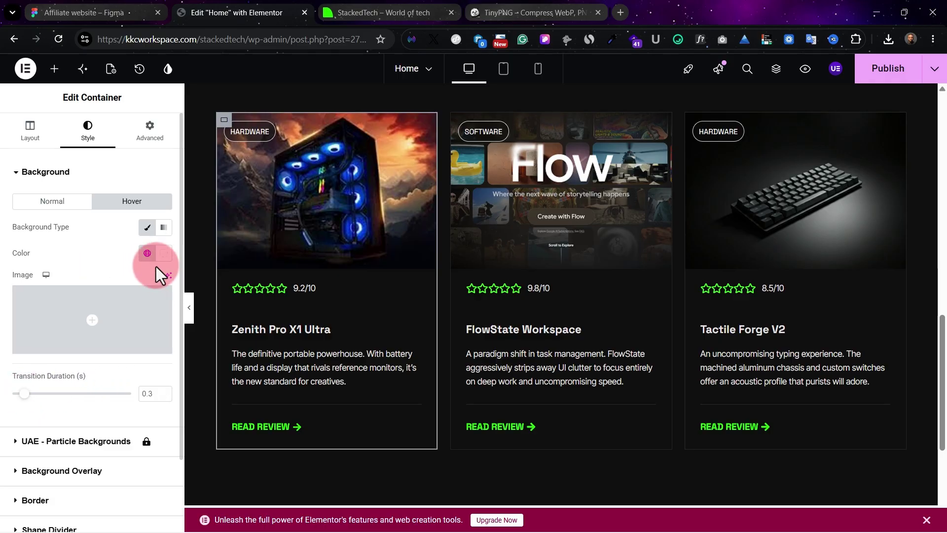
left_click(162, 254)
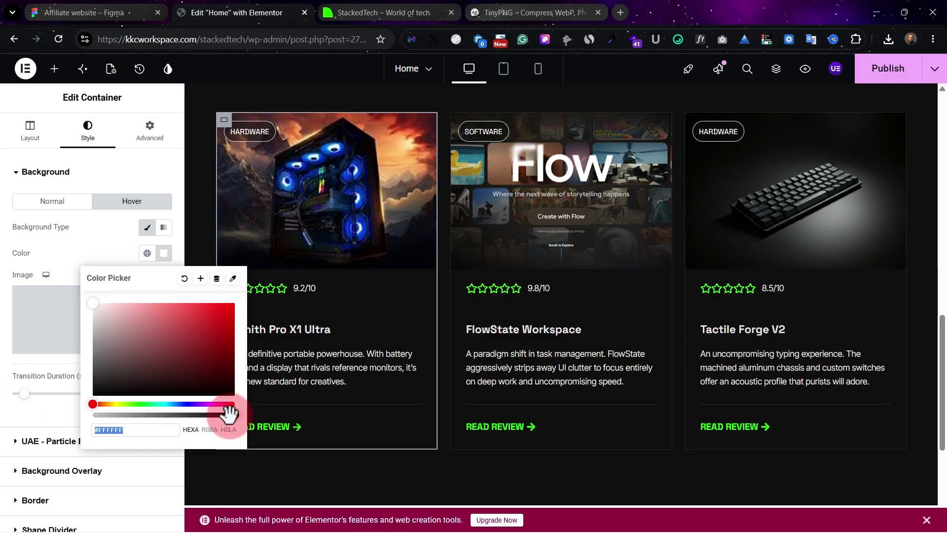
left_click_drag(228, 413, 97, 424)
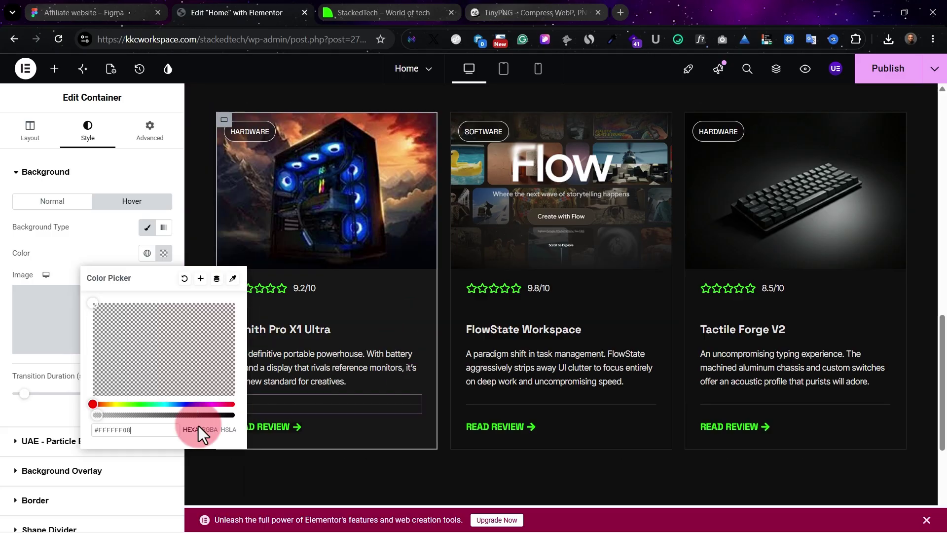
left_click(123, 233)
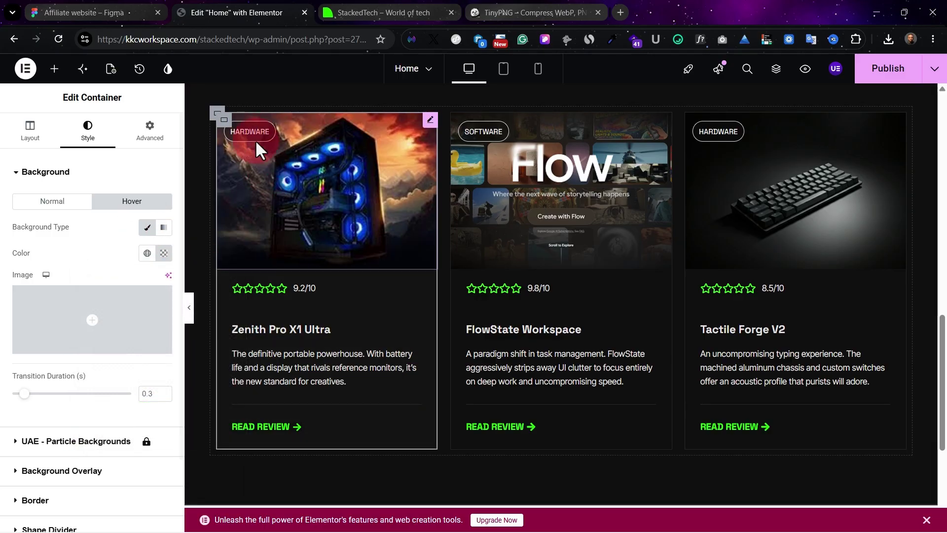
Copy the first card's container style onto the FlowState Workspace and Tactile Forge V2 cards, and publish the page.
right_click(225, 130)
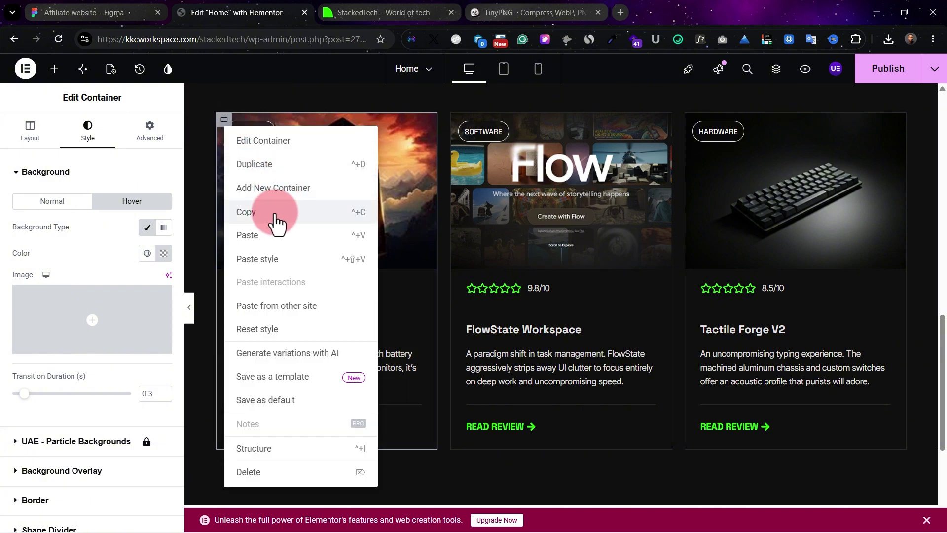
left_click(440, 131)
left_click(456, 118)
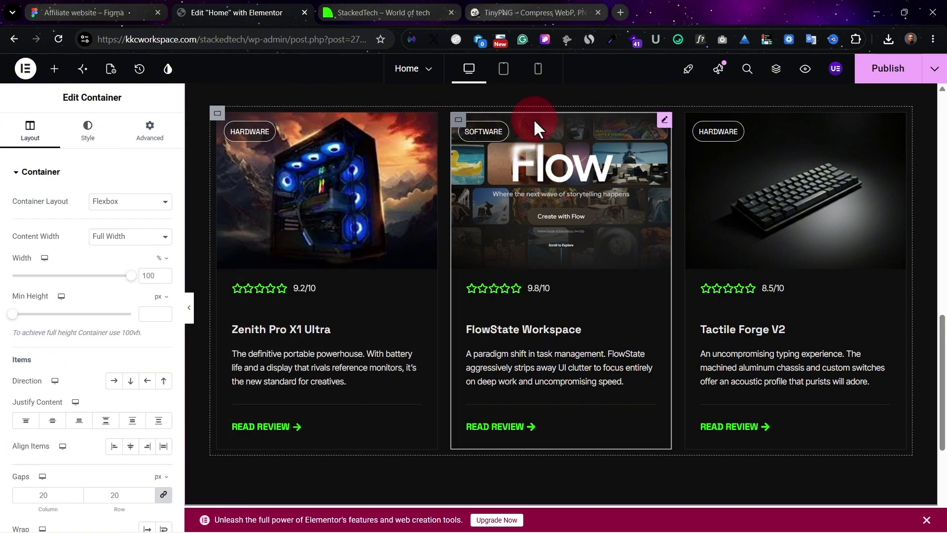
left_click(693, 120)
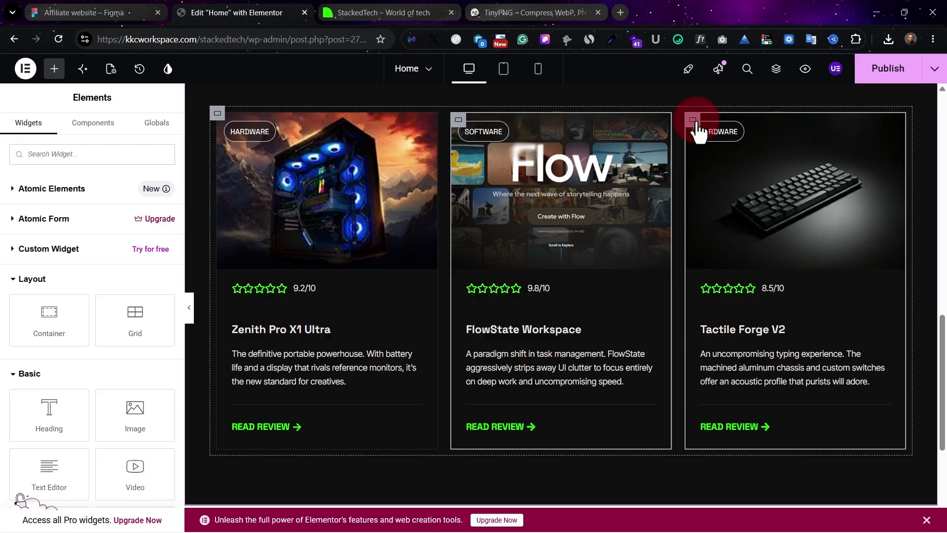
right_click(695, 126)
left_click(878, 252)
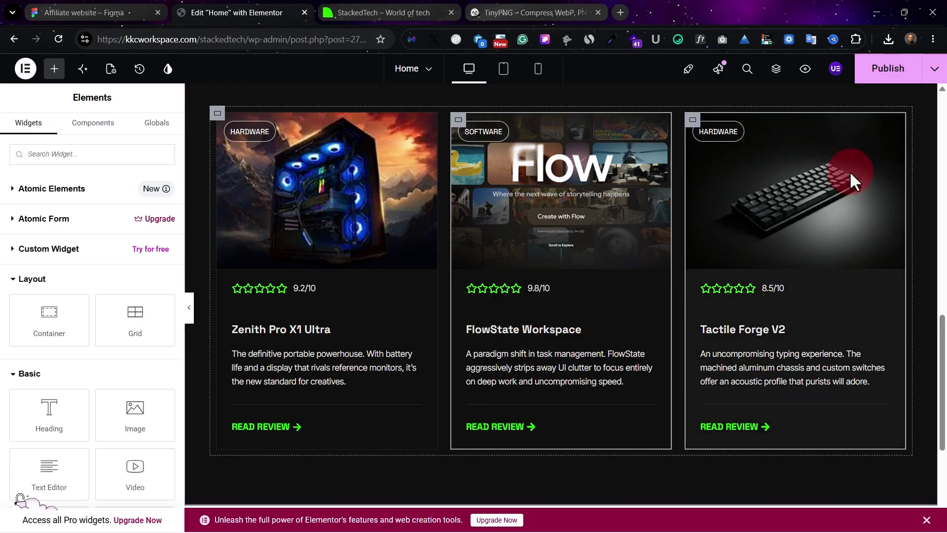
left_click(877, 78)
Reload the page preview and check the hover effect on the three Featured Reviews cards.
left_click(380, 15)
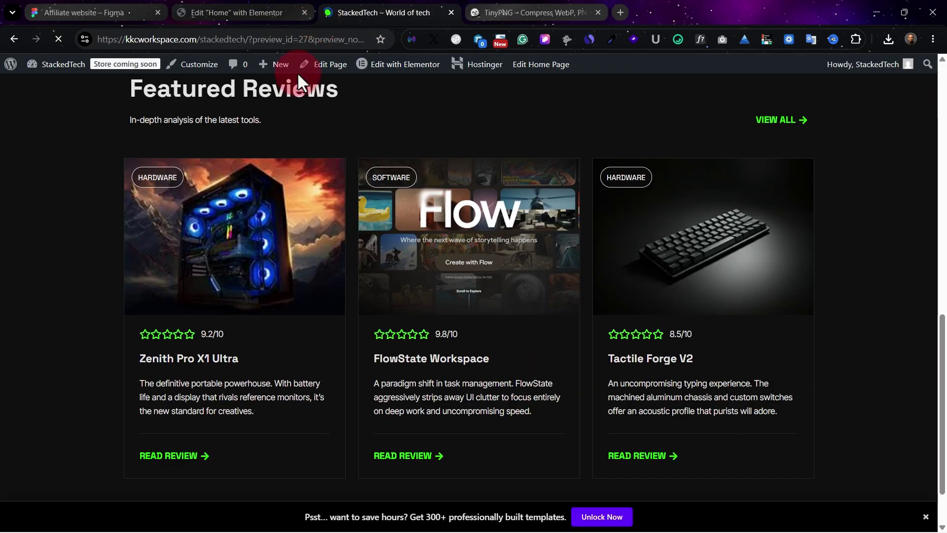
left_click(58, 39)
scroll(238, 308, "down", 5)
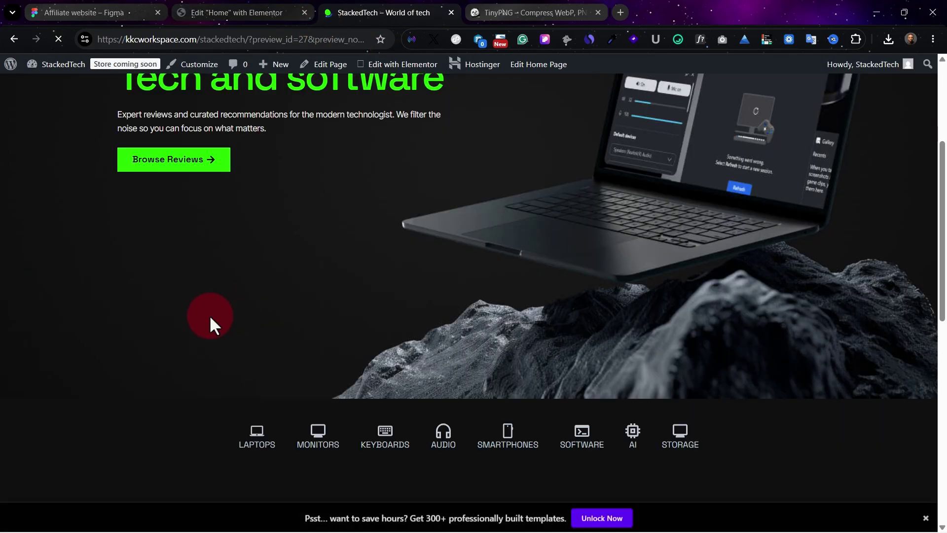
scroll(209, 316, "down", 7)
scroll(186, 318, "down", 3)
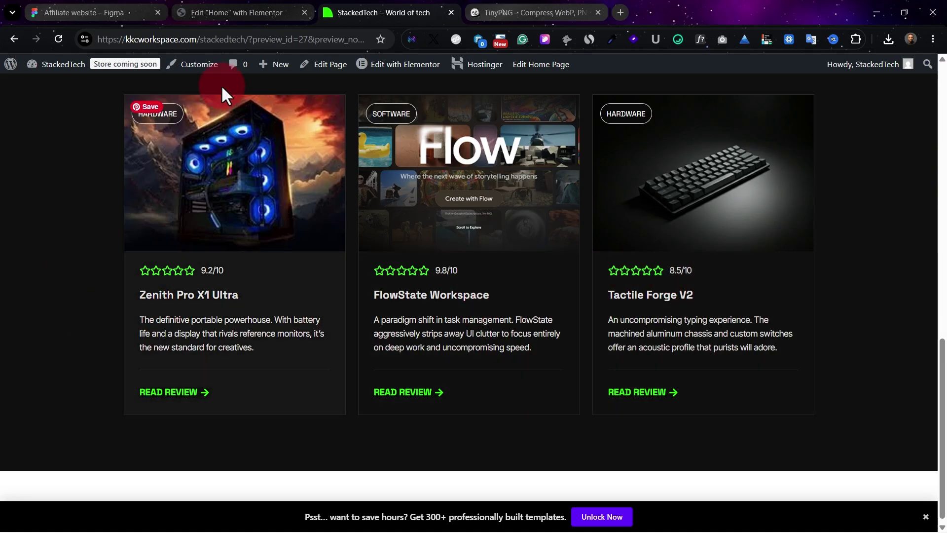
Switch to the Figma design and look at The Stack Picks section below the review cards.
left_click(197, 11)
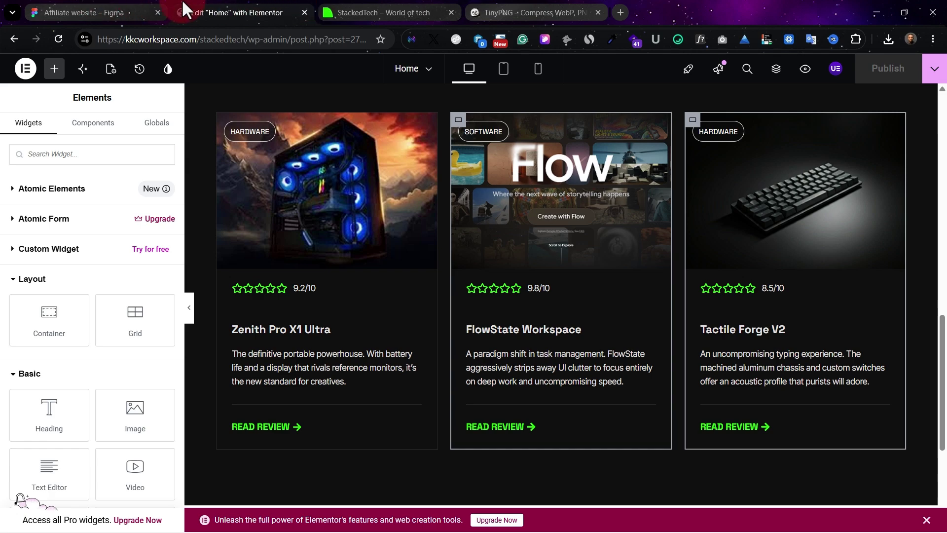
left_click(126, 10)
scroll(676, 355, "down", 3)
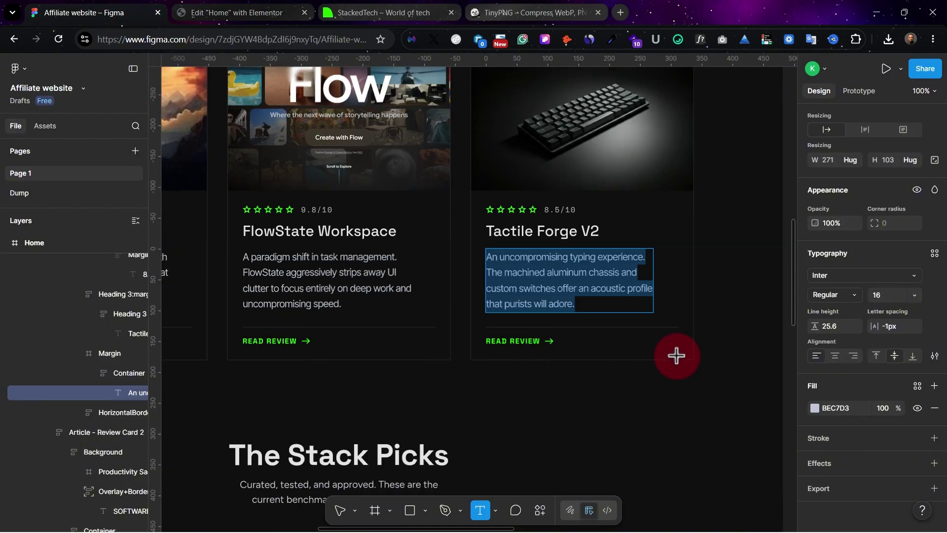
Examine The Stack Picks frame in the Figma design, including its centred heading, description and three-card image layout.
scroll(676, 355, "down", 7)
scroll(668, 353, "left", 4)
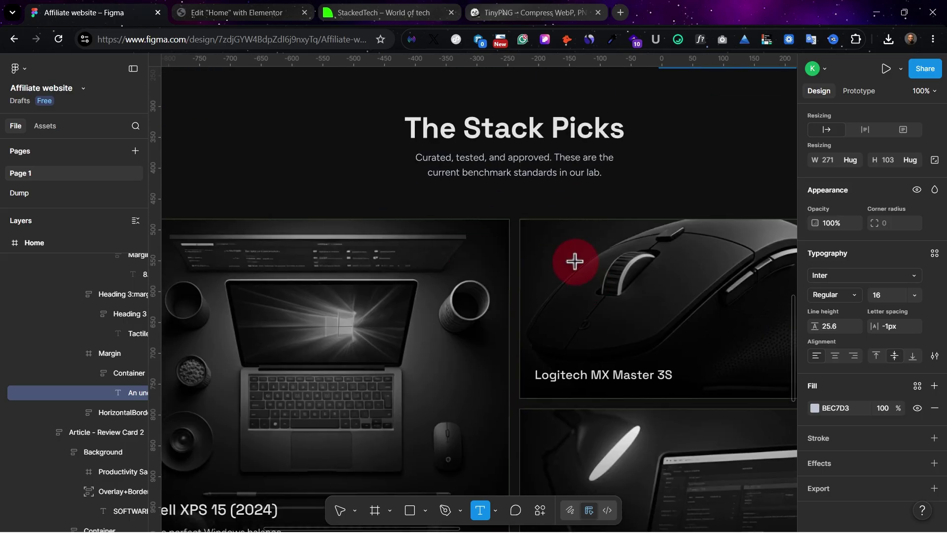
key("v")
left_click(607, 149)
key("ctrl+minus")
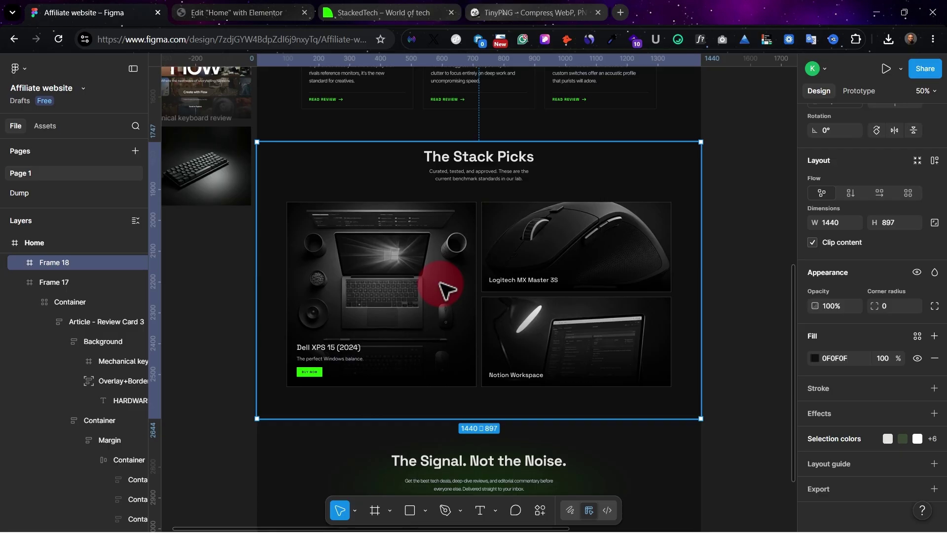
left_click(217, 380)
scroll(217, 380, "up", 1)
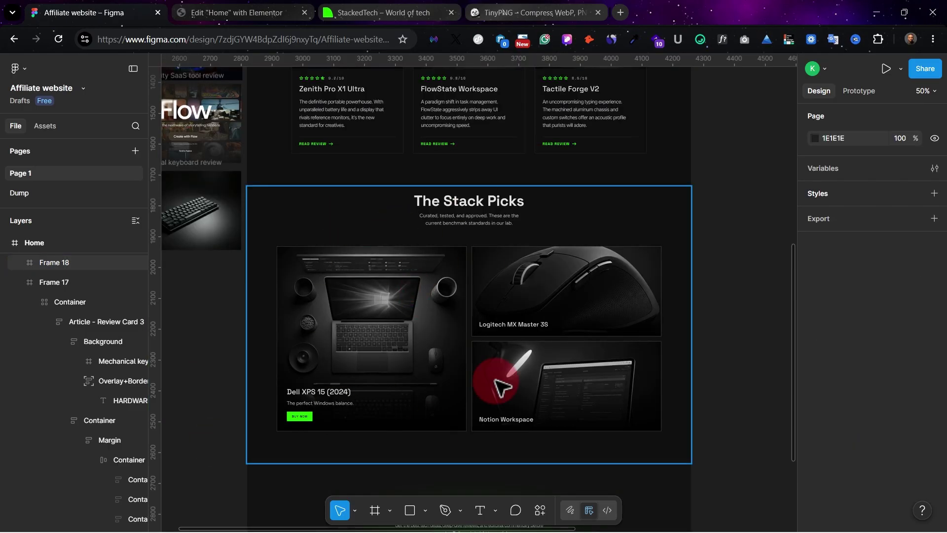
Switch to the Elementor editor and add a new container below the Featured Reviews section.
left_click(264, 9)
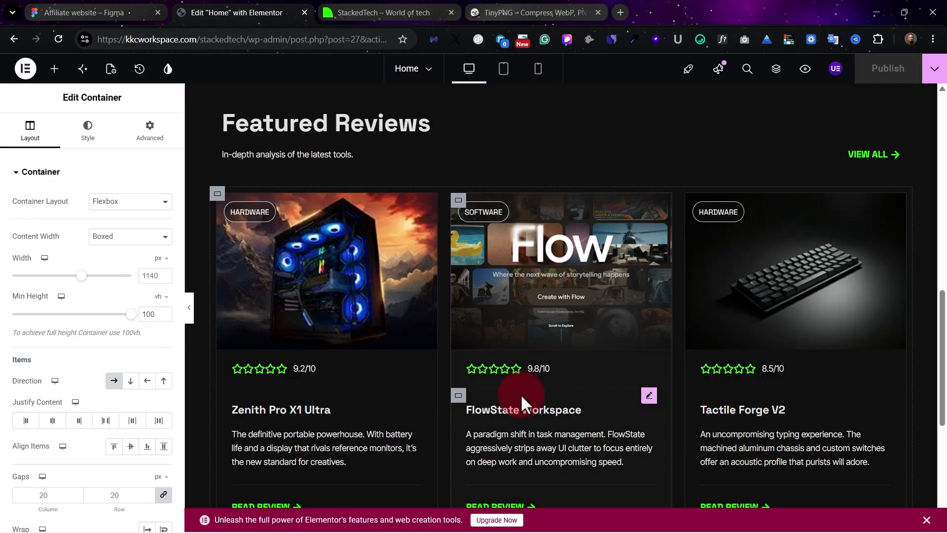
scroll(522, 395, "down", 6)
left_click(55, 68)
left_click_drag(49, 320, 373, 381)
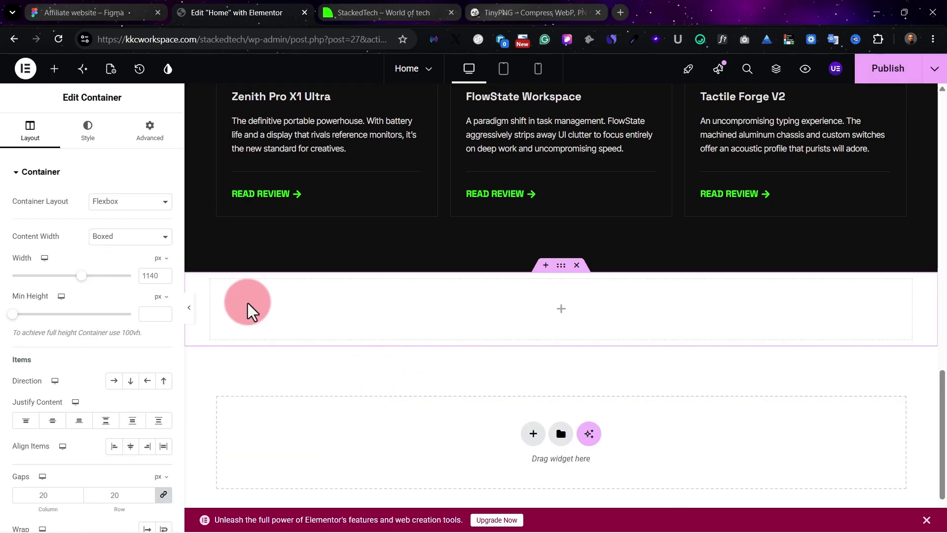
Nest a container inside the new section and duplicate it to get two stacked inner containers.
left_click(54, 68)
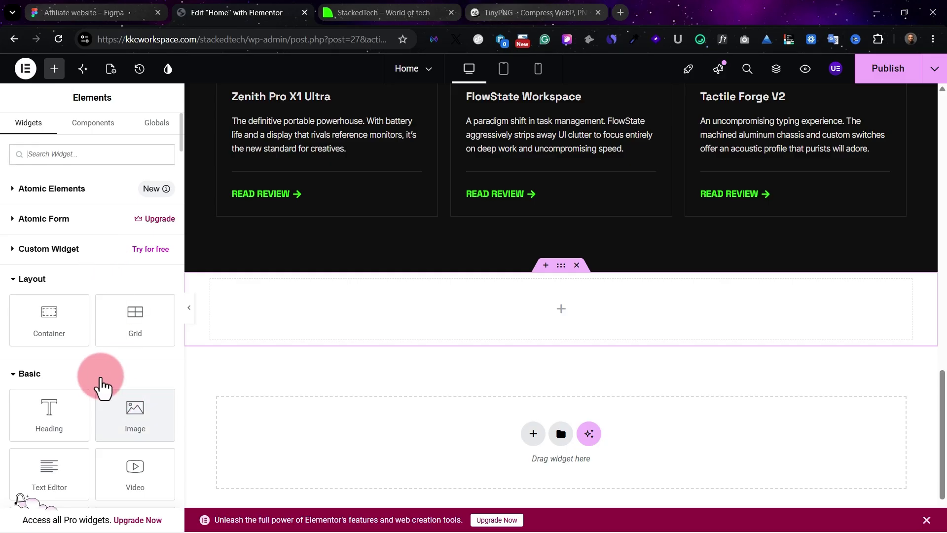
scroll(99, 387, "down", 1)
left_click_drag(47, 294, 378, 307)
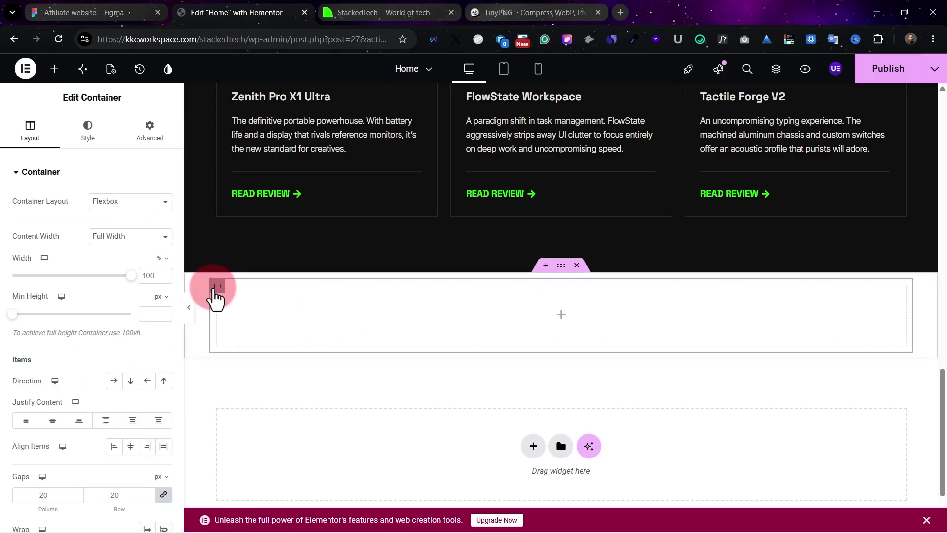
right_click(216, 290)
left_click(241, 211)
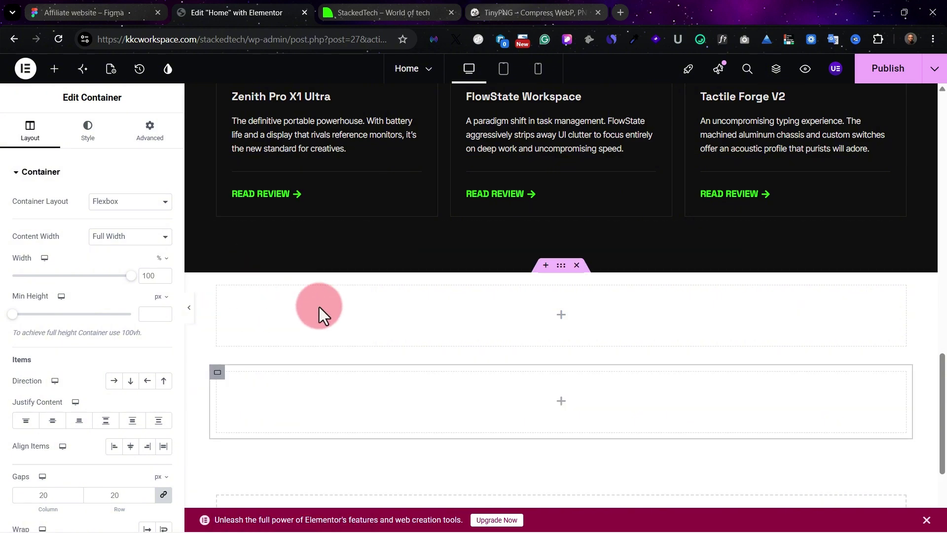
Compare the new section with the Figma layout and give its outer container a classic background in the dark global colour.
left_click(73, 10)
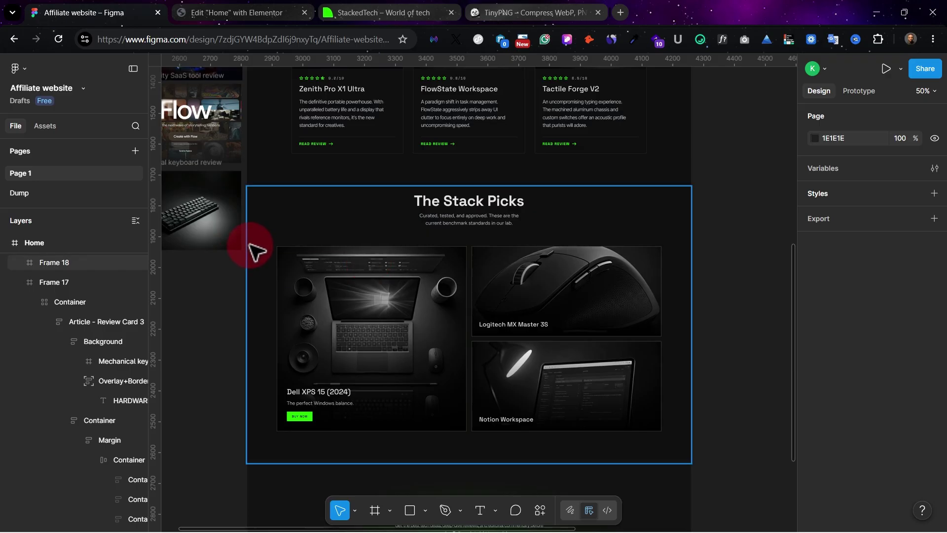
left_click(237, 8)
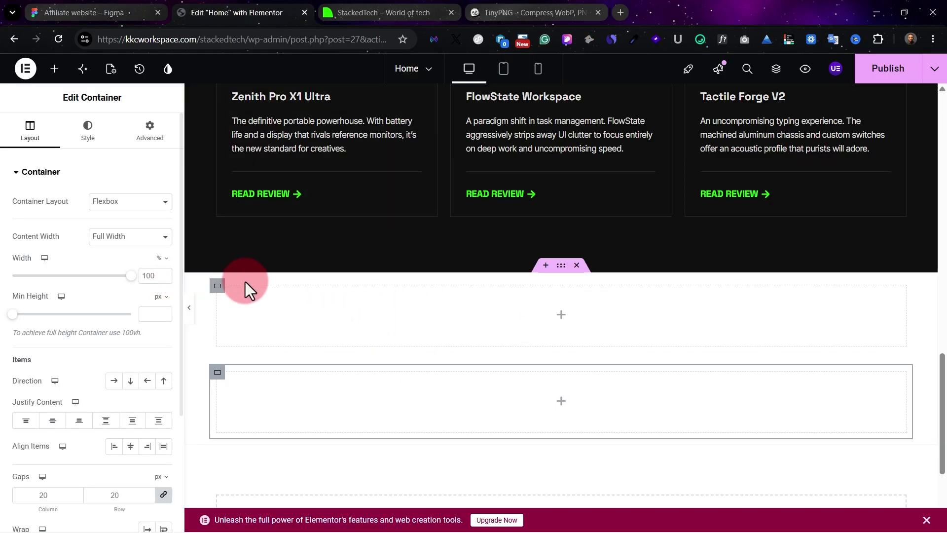
left_click(73, 11)
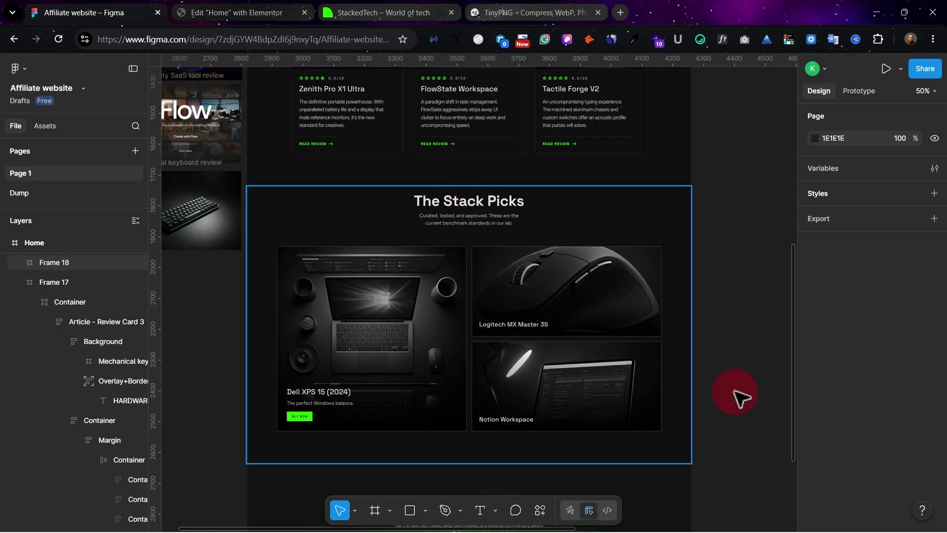
scroll(428, 266, "up", 3)
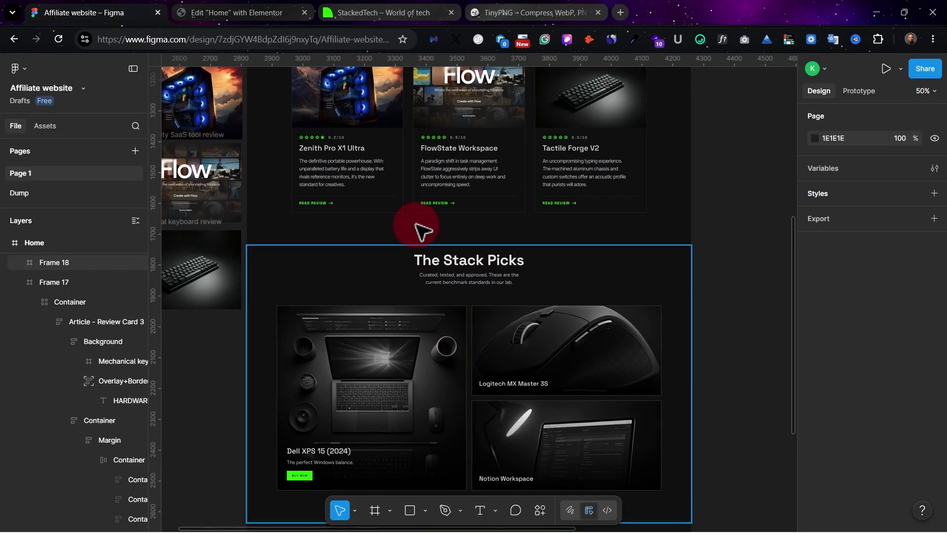
left_click(220, 9)
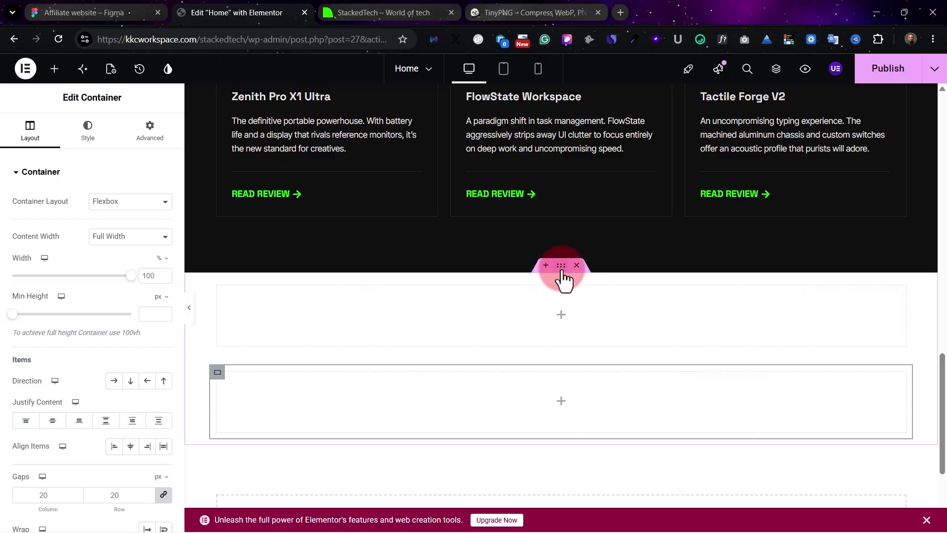
left_click(561, 268)
left_click(73, 129)
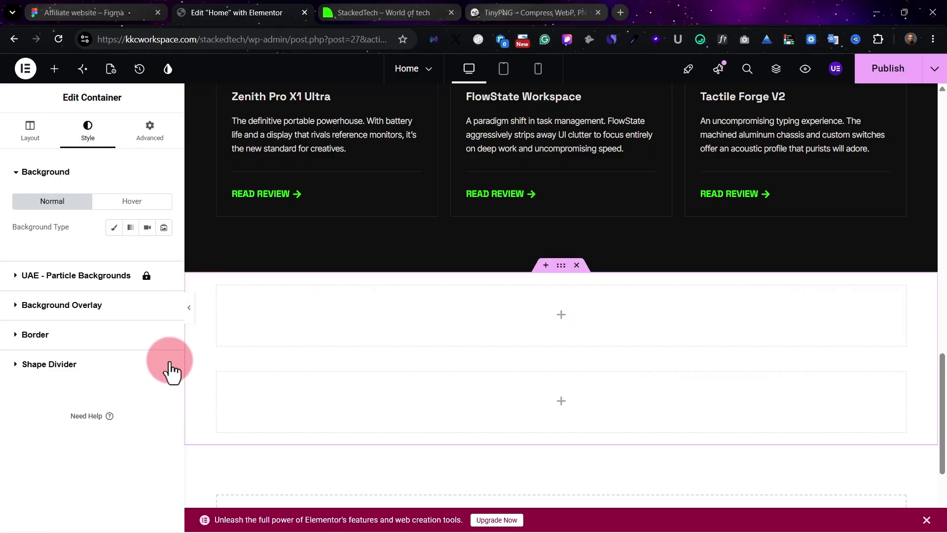
left_click(114, 228)
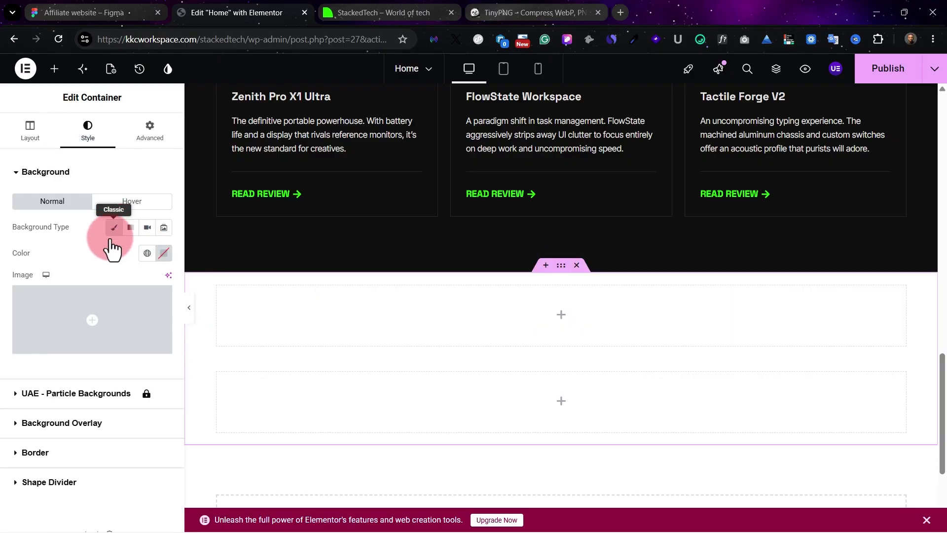
left_click(148, 253)
left_click(104, 437)
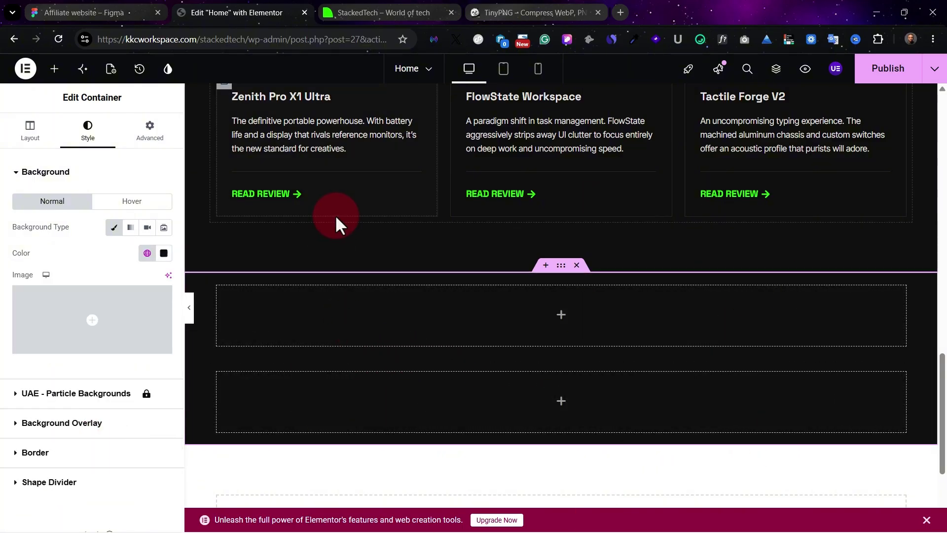
Copy the Featured Reviews heading into the first inner container of the new section.
scroll(291, 266, "up", 7)
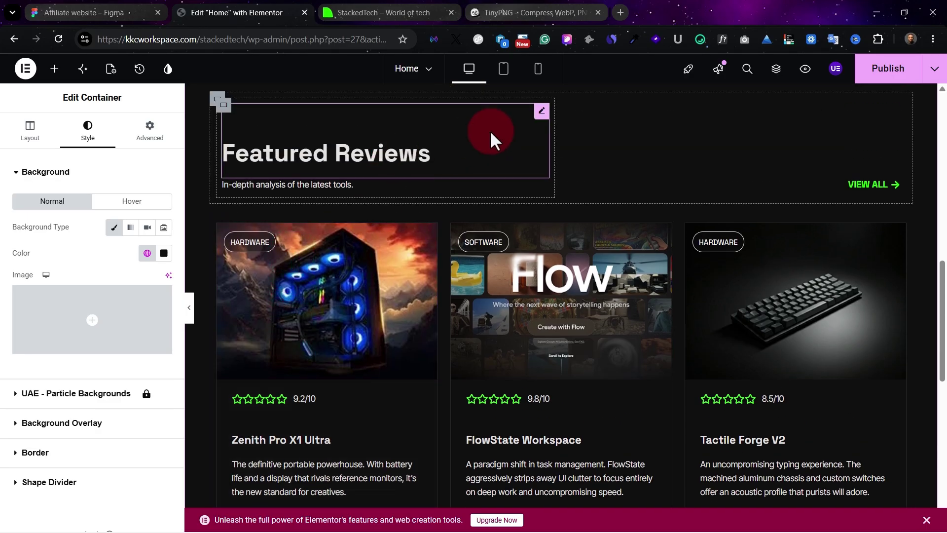
right_click(539, 112)
left_click(576, 167)
scroll(531, 333, "down", 7)
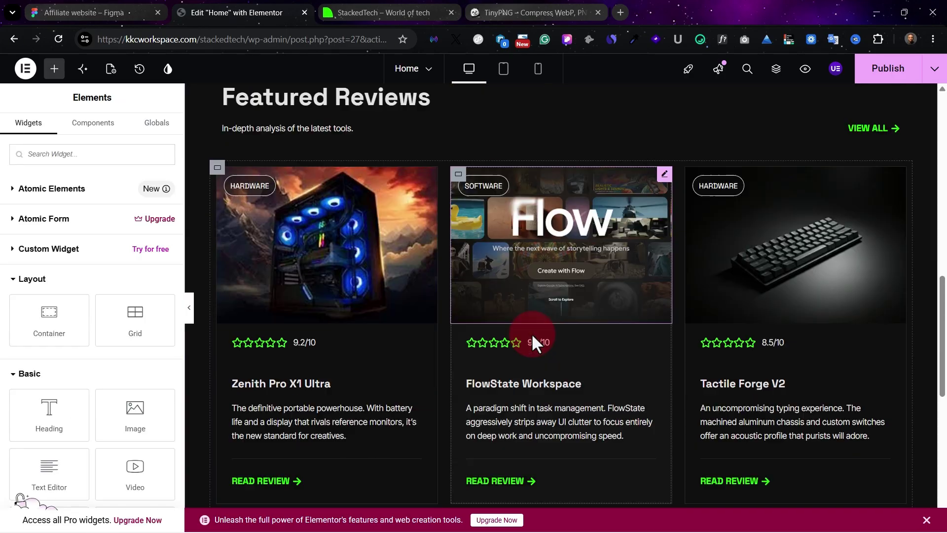
left_click(217, 286)
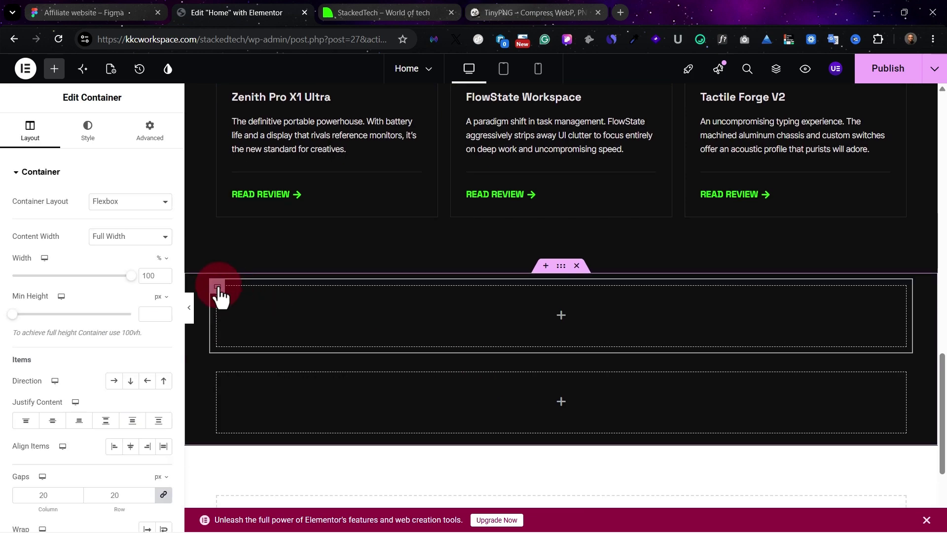
key("ctrl+v")
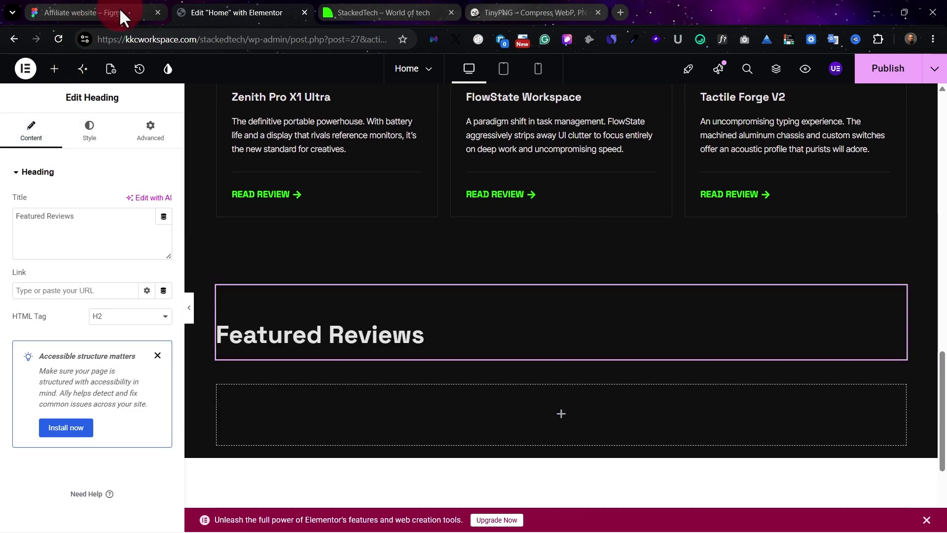
Copy the Zenith Pro X1 Ultra card's description text into the container holding the duplicated heading.
scroll(408, 229, "up", 2)
right_click(415, 217)
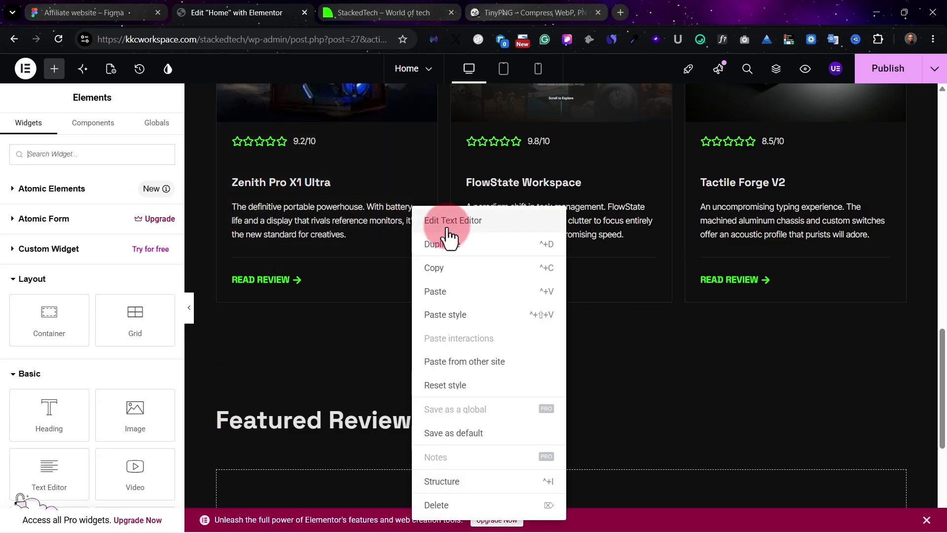
left_click(450, 271)
scroll(443, 364, "down", 3)
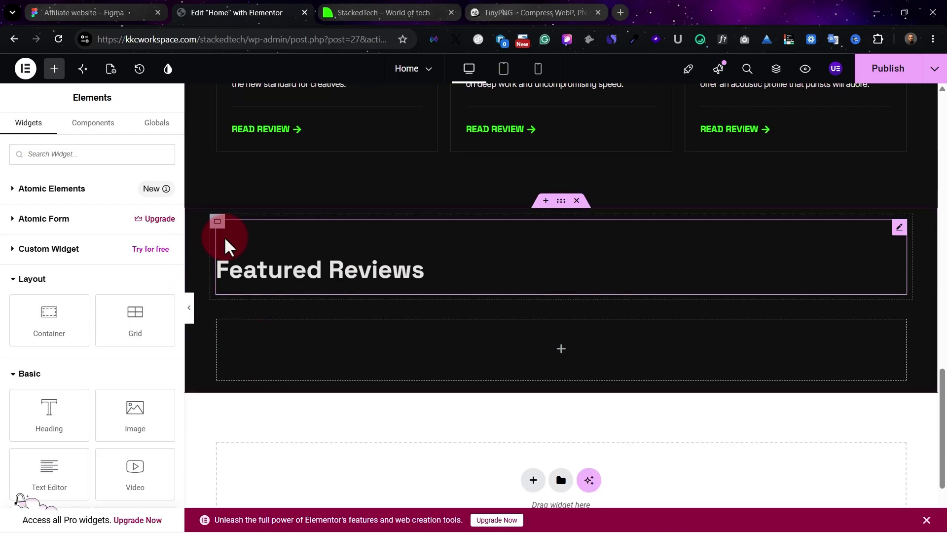
left_click(216, 222)
key("ctrl+v")
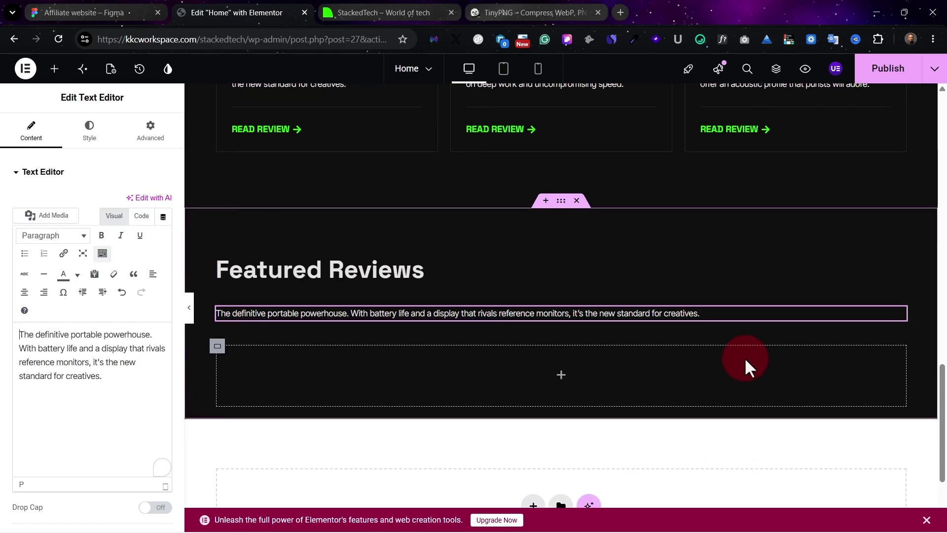
Replace the pasted texts with Figma's "The Stack Picks" and "Curated, tested, and approved. These are the current benchmark standards in our lab.".
key("ctrl+shift+Tab")
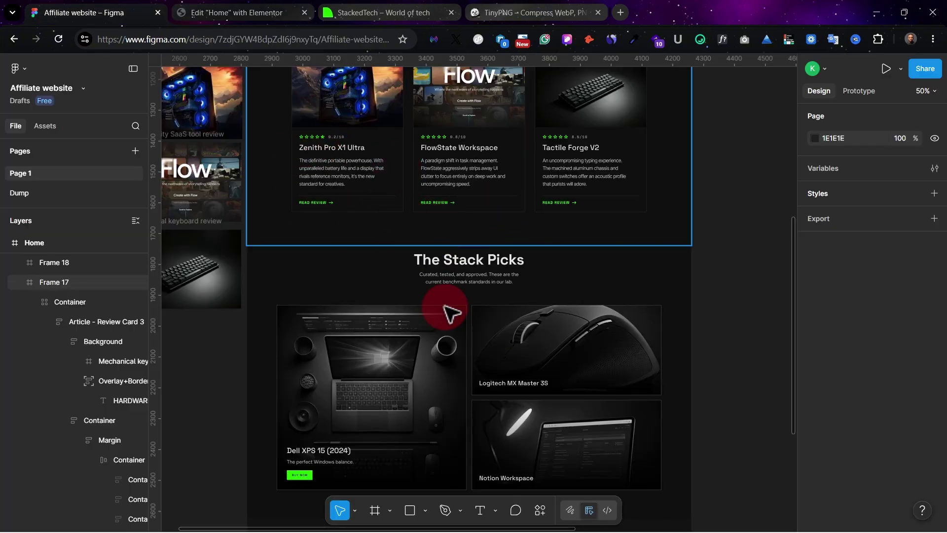
left_click(471, 262)
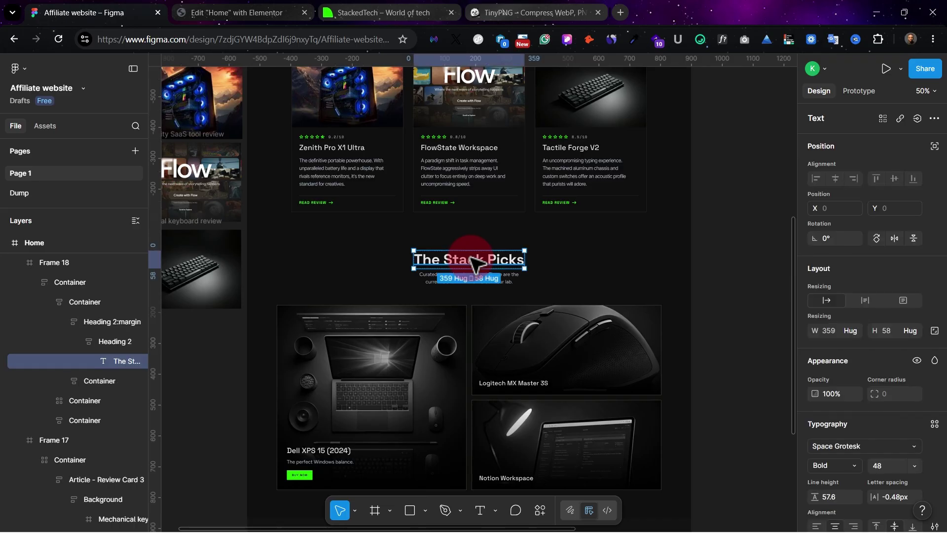
key("ctrl+Tab")
key("ctrl+shift+Tab")
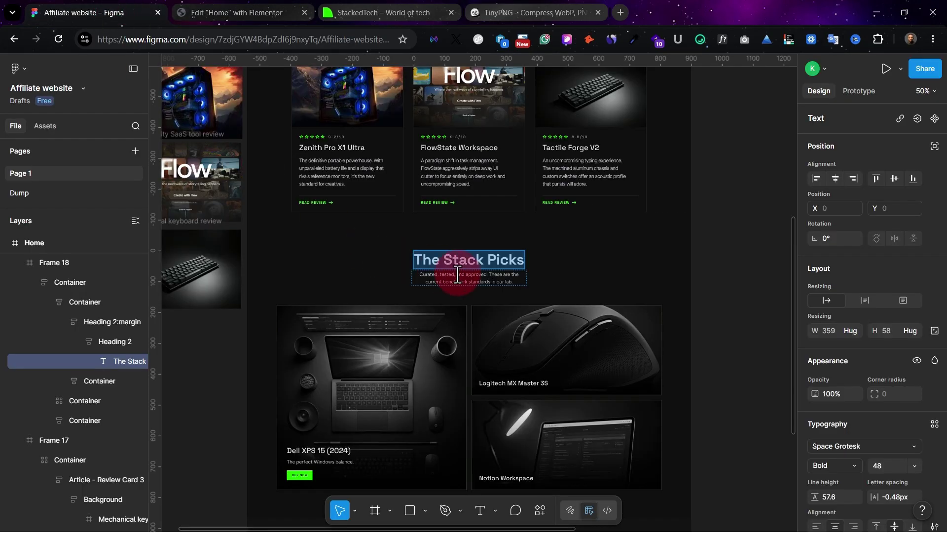
key("ctrl+Tab")
Centre-align The Stack Picks heading and its description, then publish the page and compare the preview with the Figma design.
left_click(90, 129)
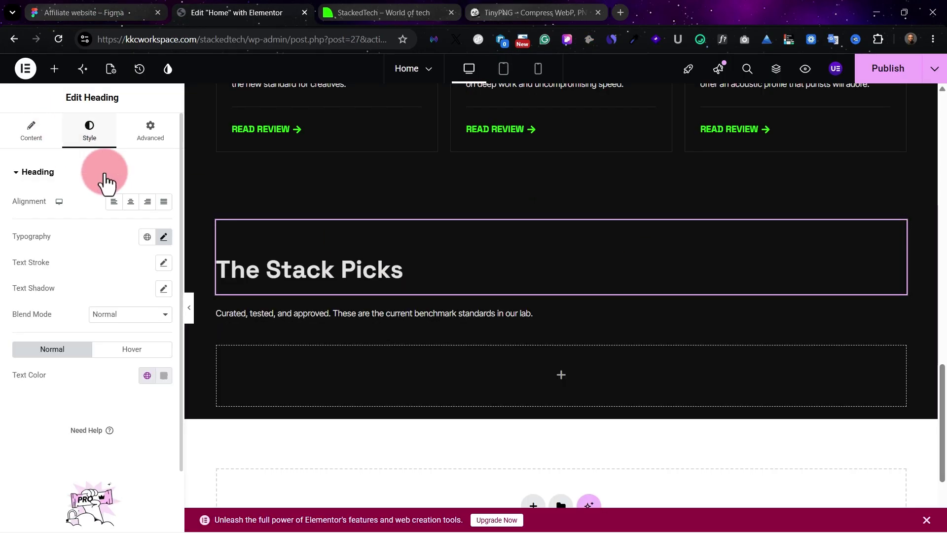
left_click(134, 202)
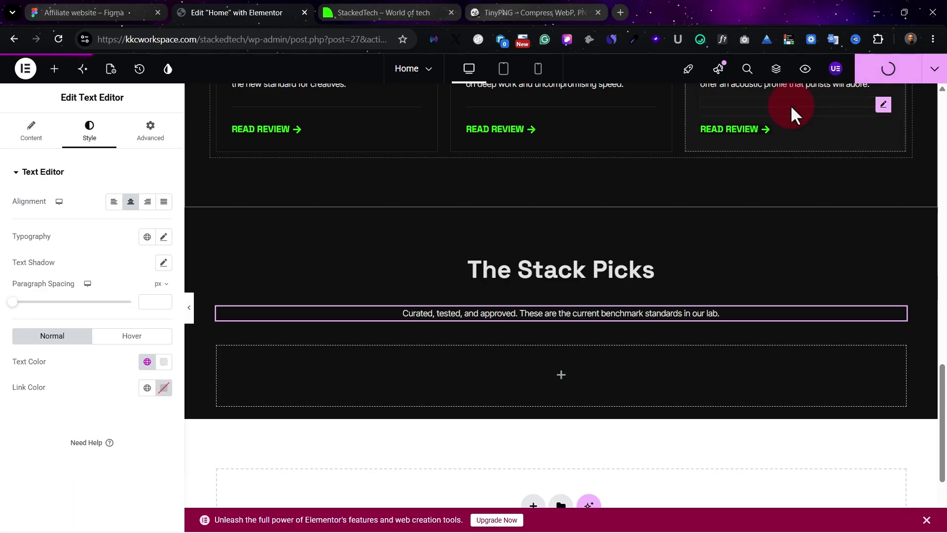
left_click(354, 18)
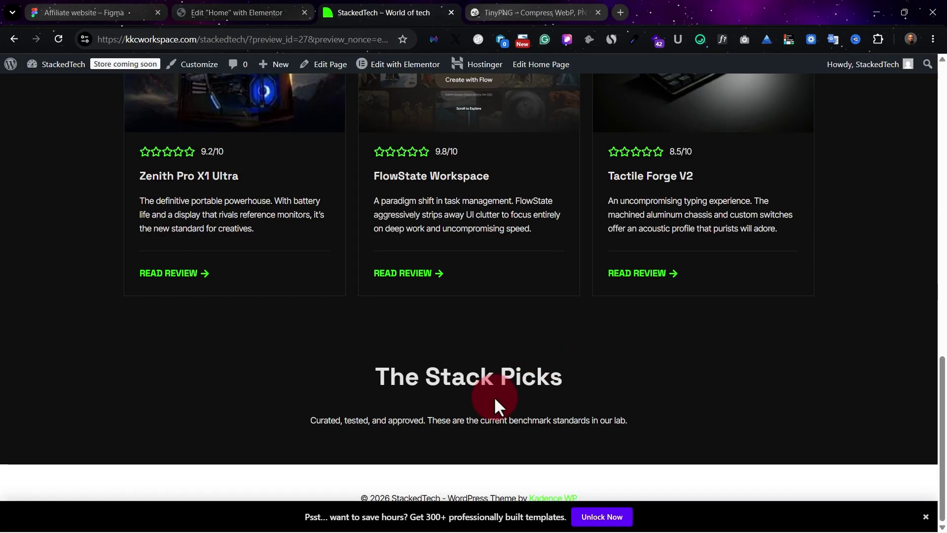
left_click(101, 13)
left_click(264, 10)
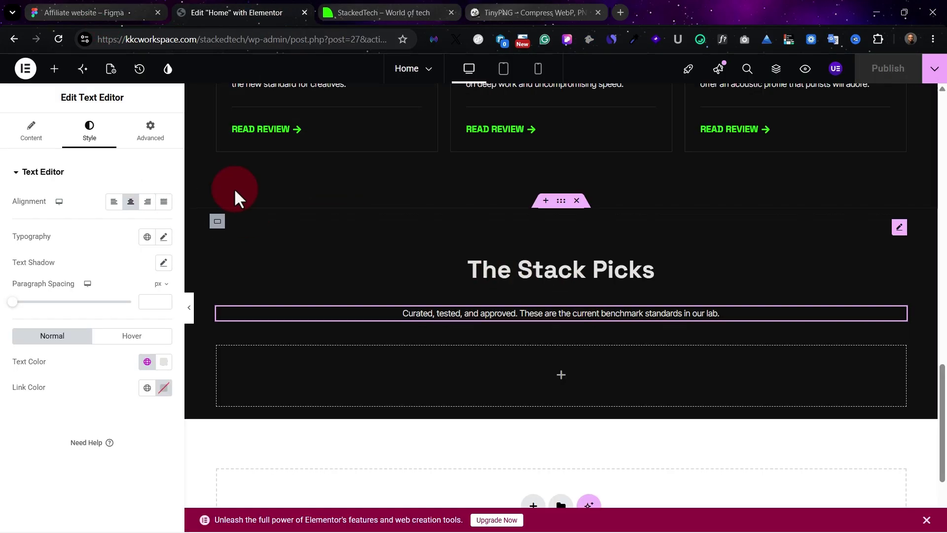
Set the gaps of The Stack Picks heading container to 1 px, publish the page and compare the preview with the Figma design.
left_click(218, 222)
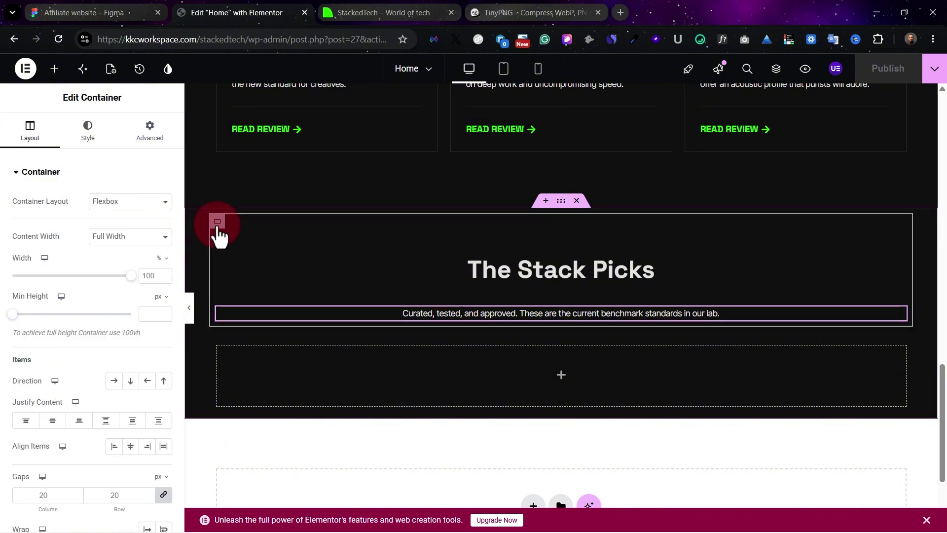
left_click(128, 494)
type("1")
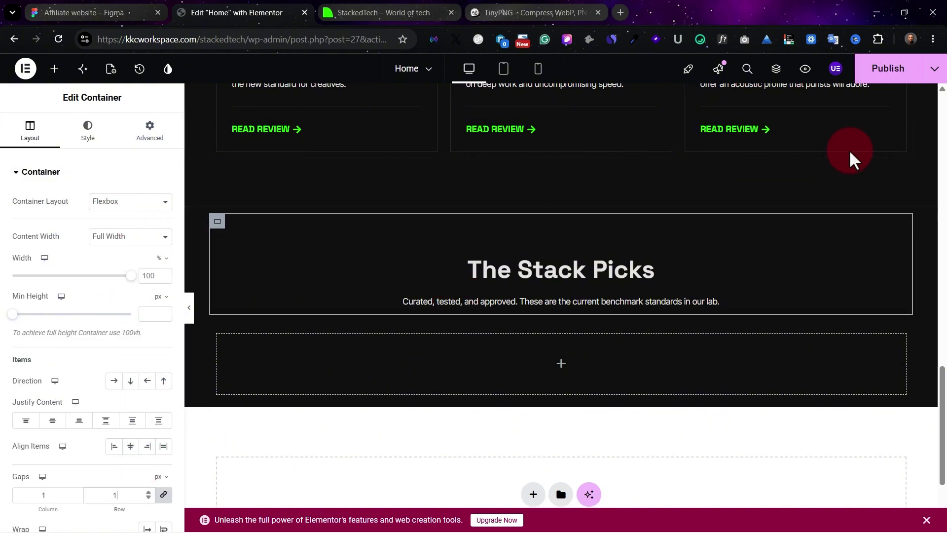
left_click(884, 66)
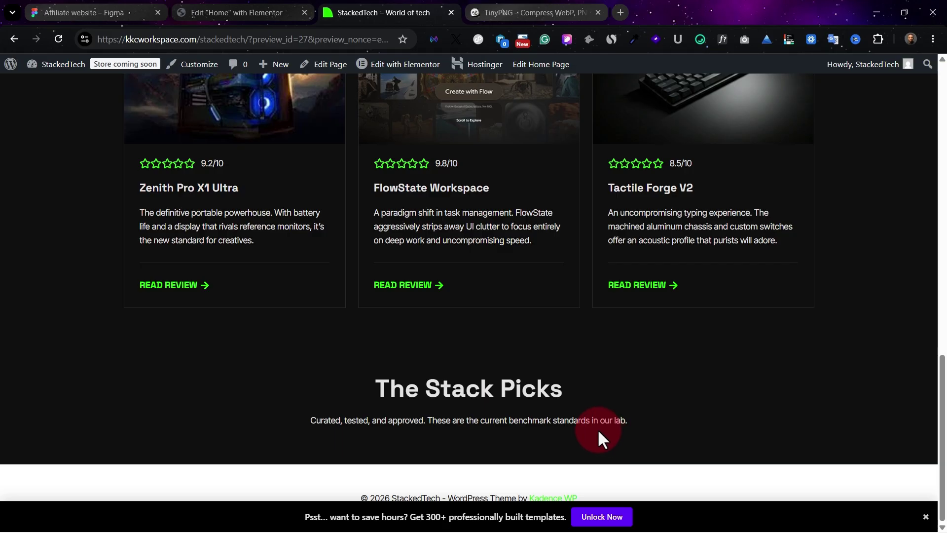
left_click(67, 9)
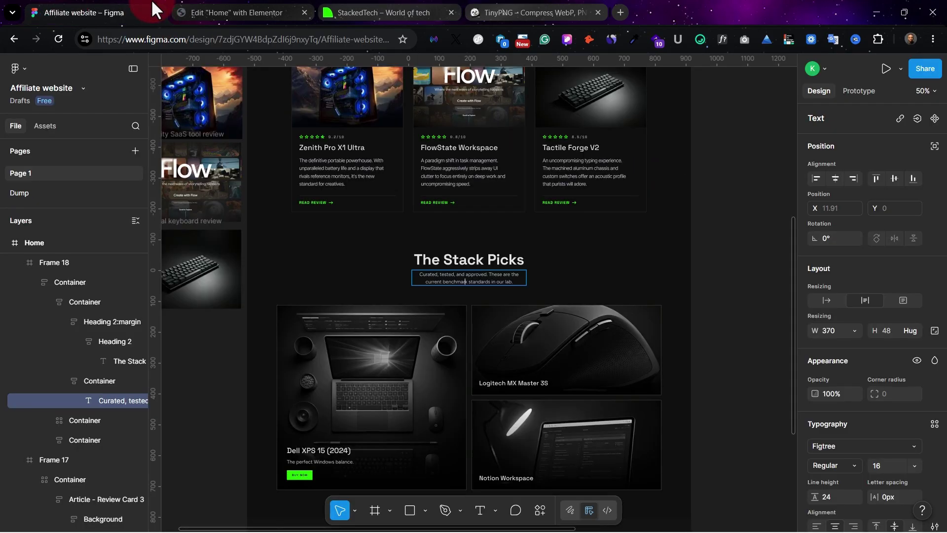
left_click(229, 8)
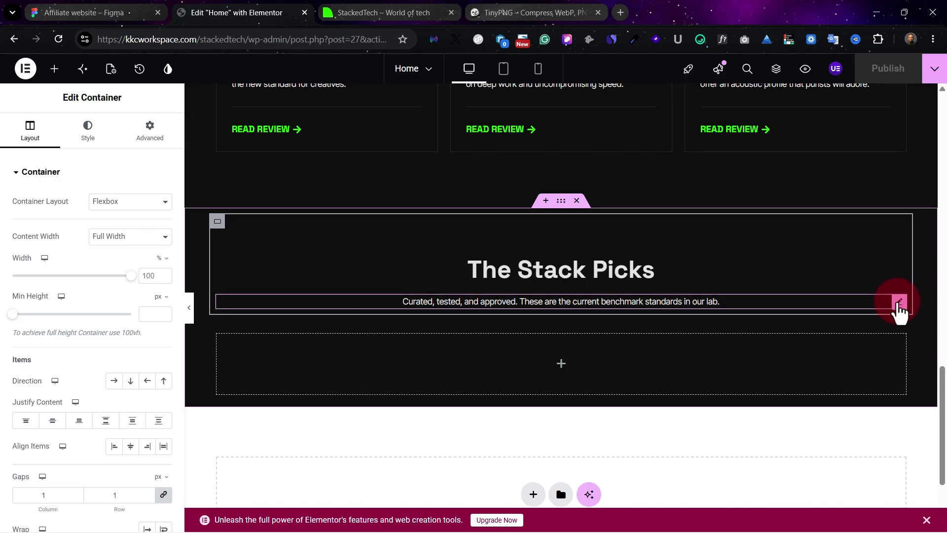
Give The Stack Picks description unlinked padding of 380 px right and left, with 0 above and below.
left_click(899, 301)
left_click(173, 135)
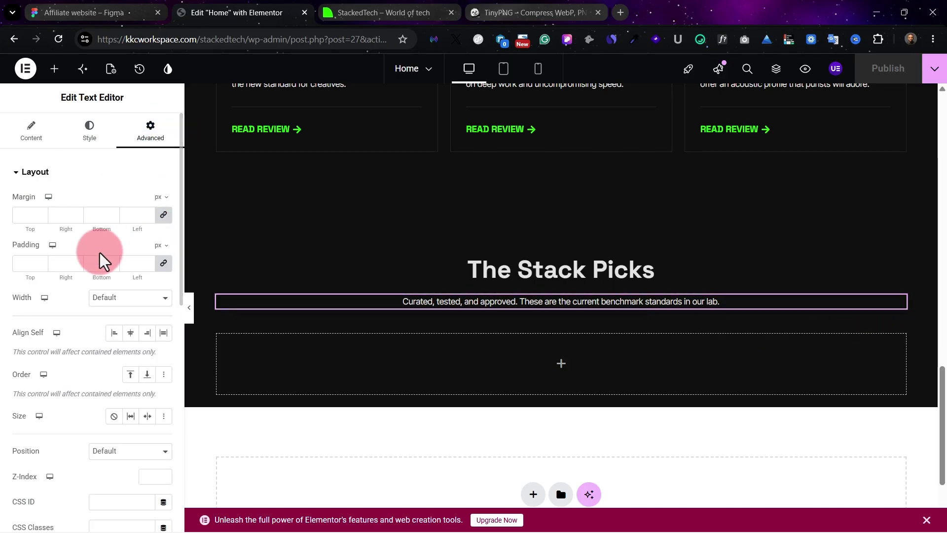
left_click(163, 263)
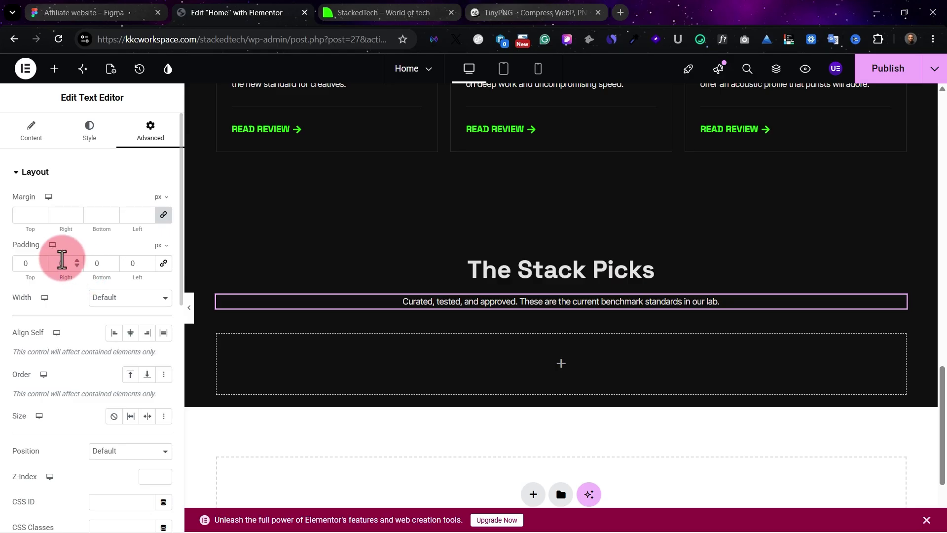
left_click_drag(67, 263, 2, 266)
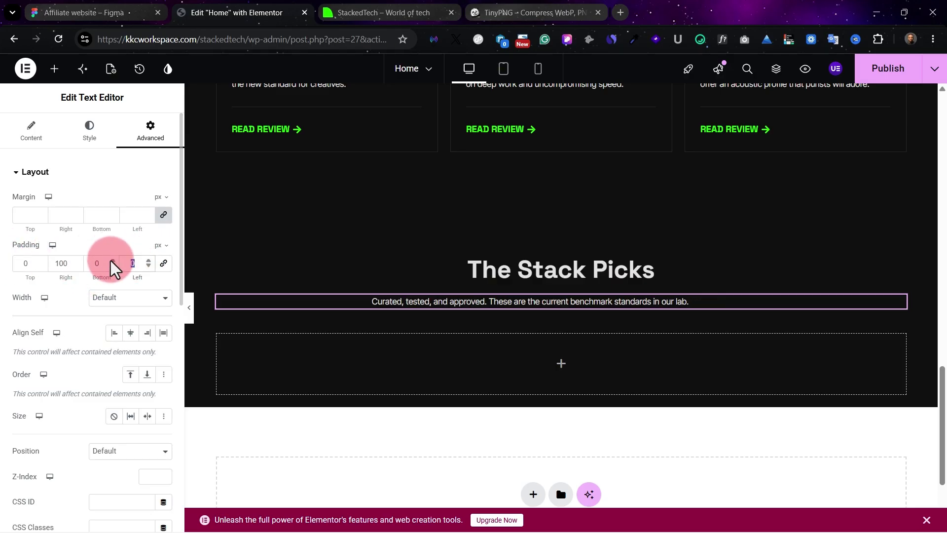
type("380")
double_click(62, 262)
type("380")
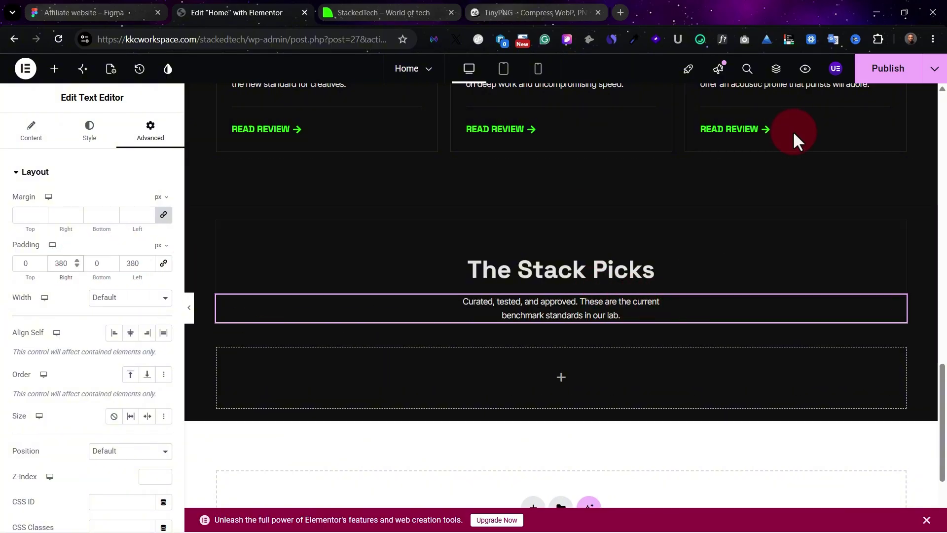
Publish the page and check The Stack Picks heading and wrapped description in the preview.
left_click(864, 76)
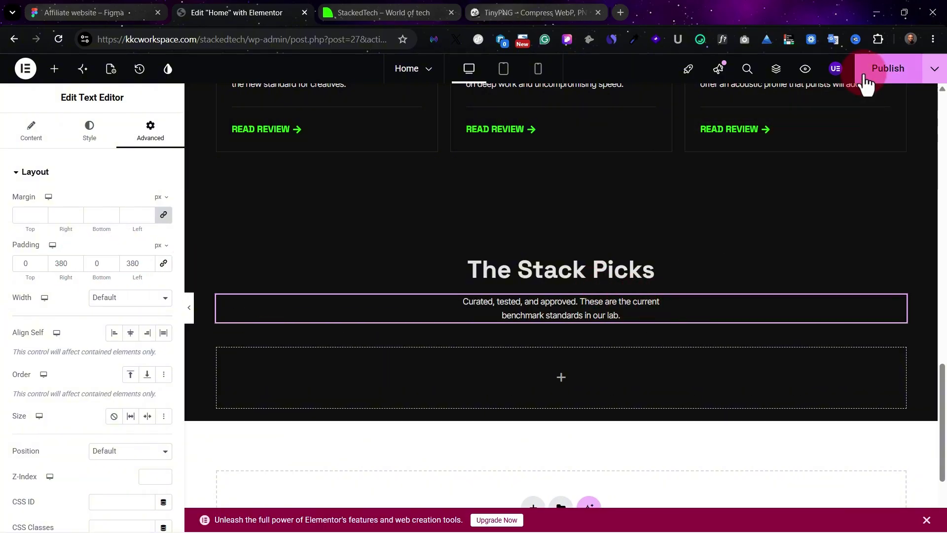
left_click(344, 16)
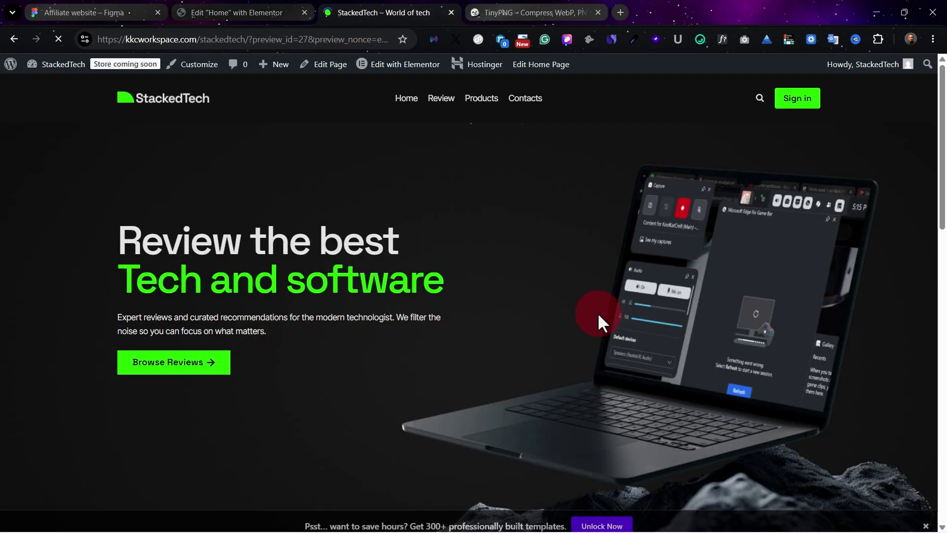
scroll(597, 312, "down", 15)
scroll(597, 313, "down", 3)
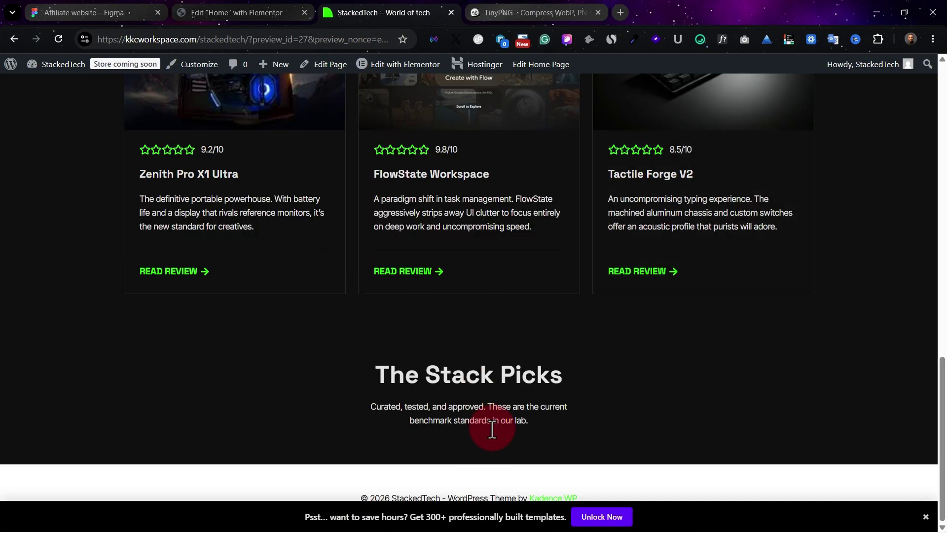
scroll(245, 119, "up", 1)
left_click(229, 12)
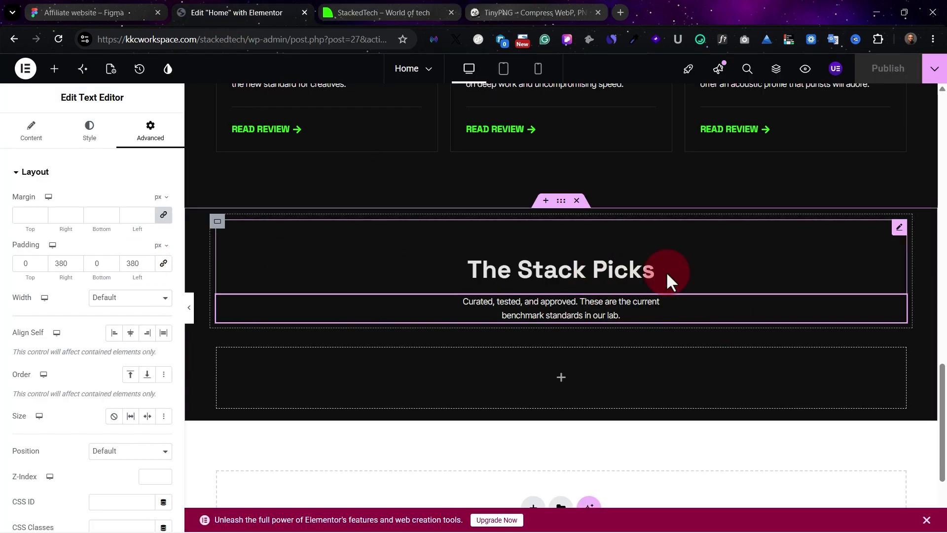
In the Figma design, duplicate the Dell XPS 15 (2024) card onto the empty canvas beside the Home frame.
left_click(133, 10)
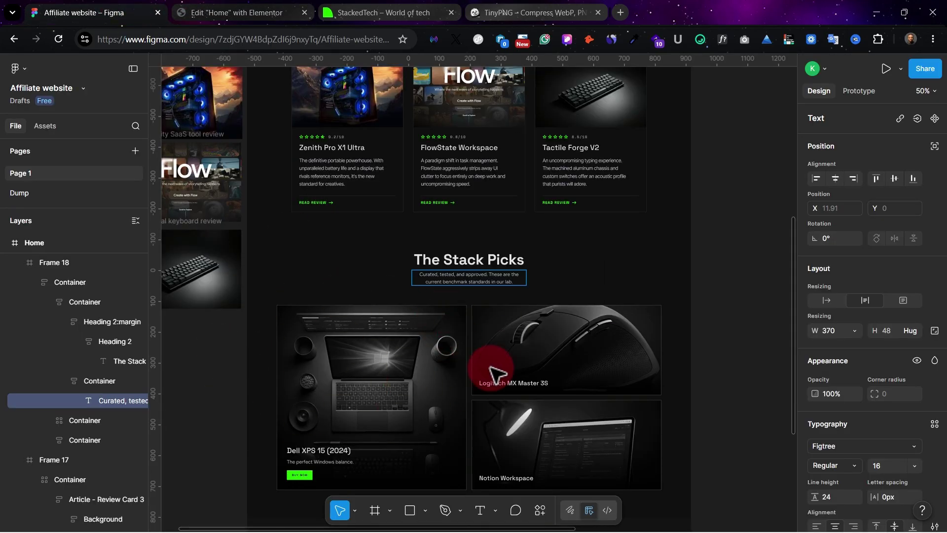
scroll(466, 378, "down", 3)
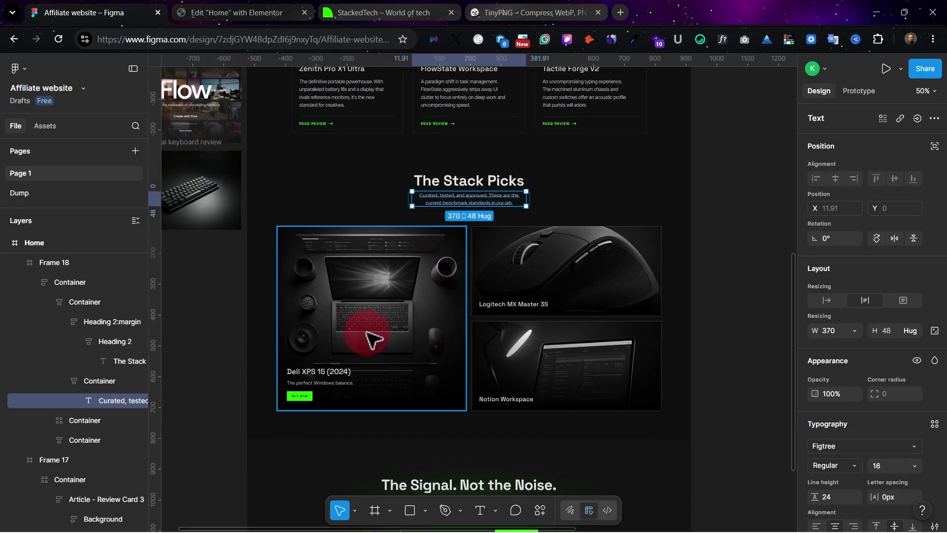
key("shift+0")
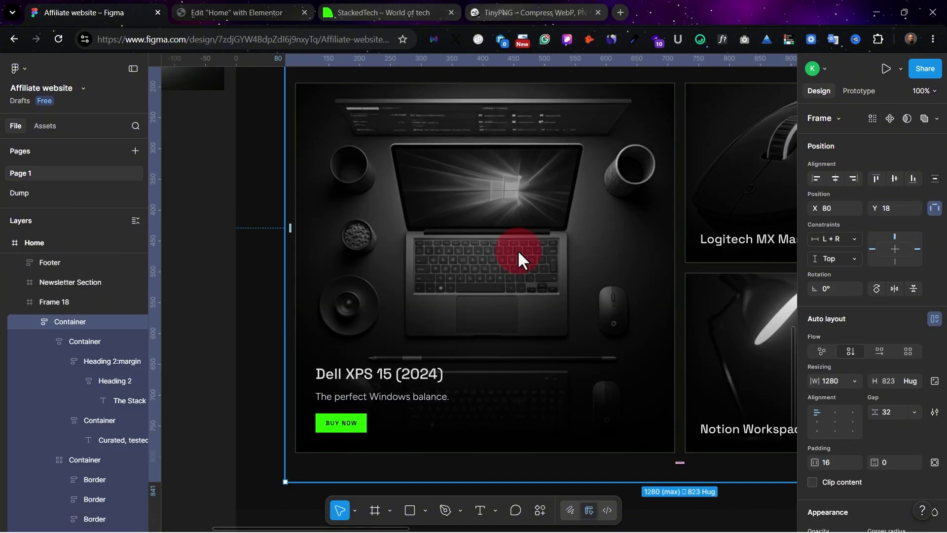
left_click(517, 249)
left_click(576, 181)
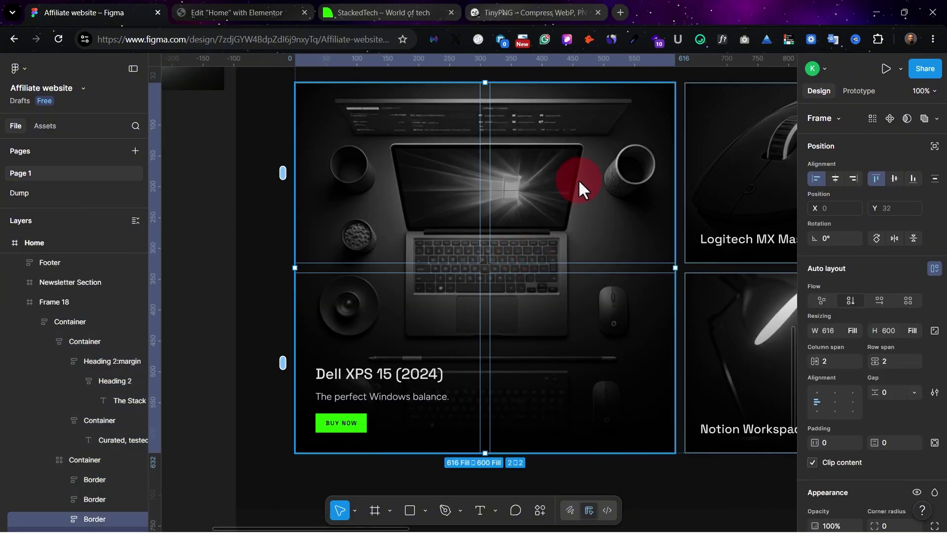
key("minus")
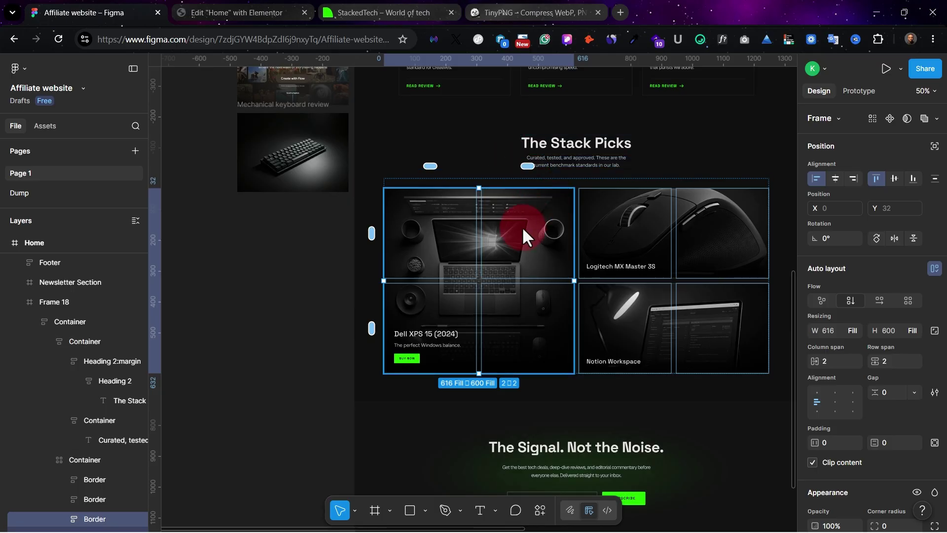
left_click_drag(361, 241, 238, 244)
scroll(375, 303, "left", 5)
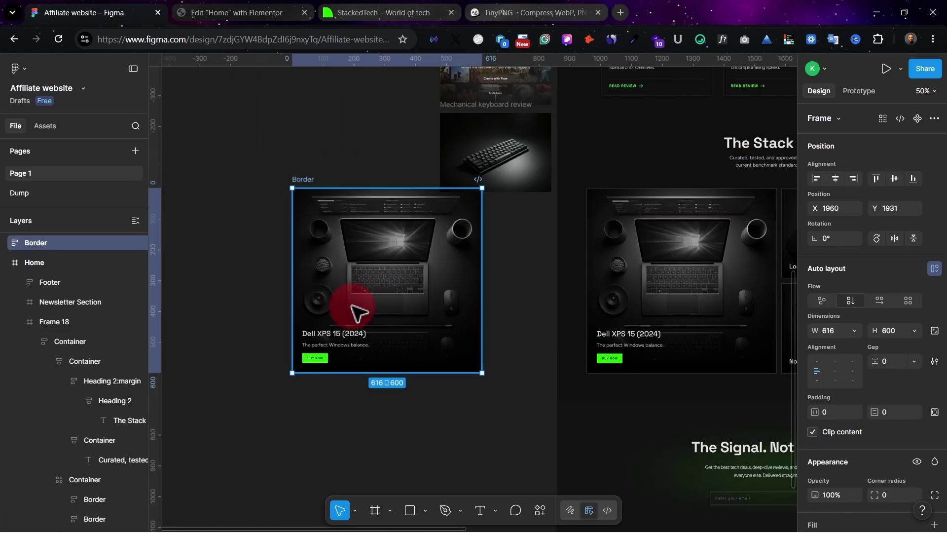
Delete the text and button overlay from the duplicated laptop card and rename its frame "Laptp".
left_click(349, 335)
key("Delete")
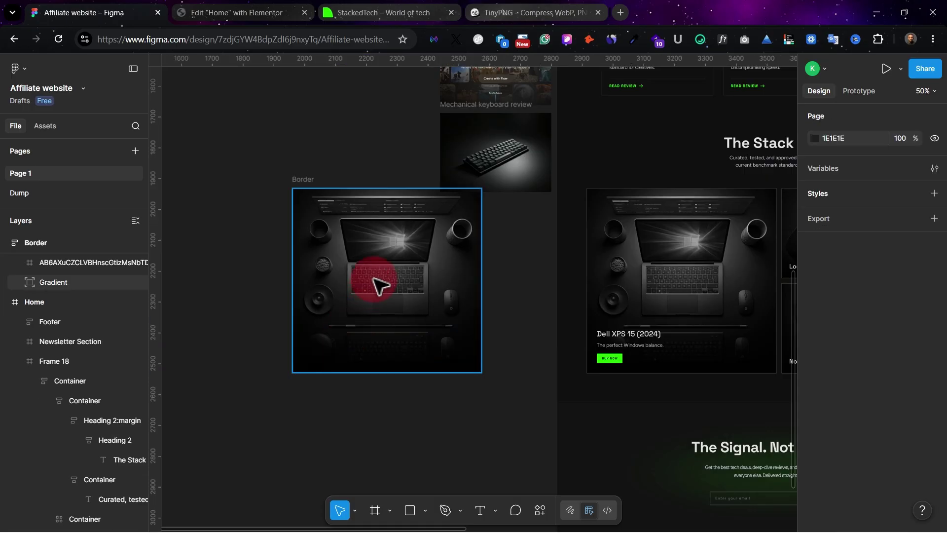
left_click(395, 295)
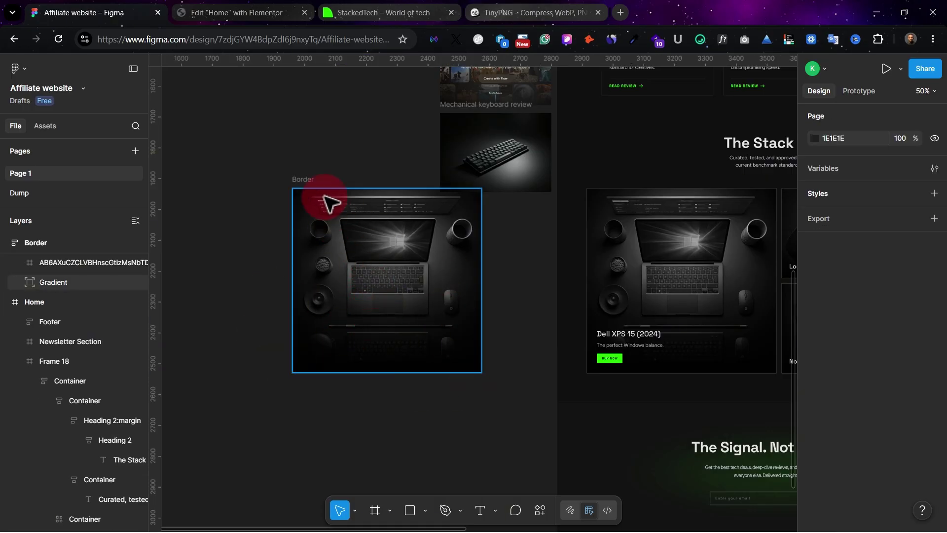
left_click(302, 171)
left_click(297, 181)
left_click(296, 181)
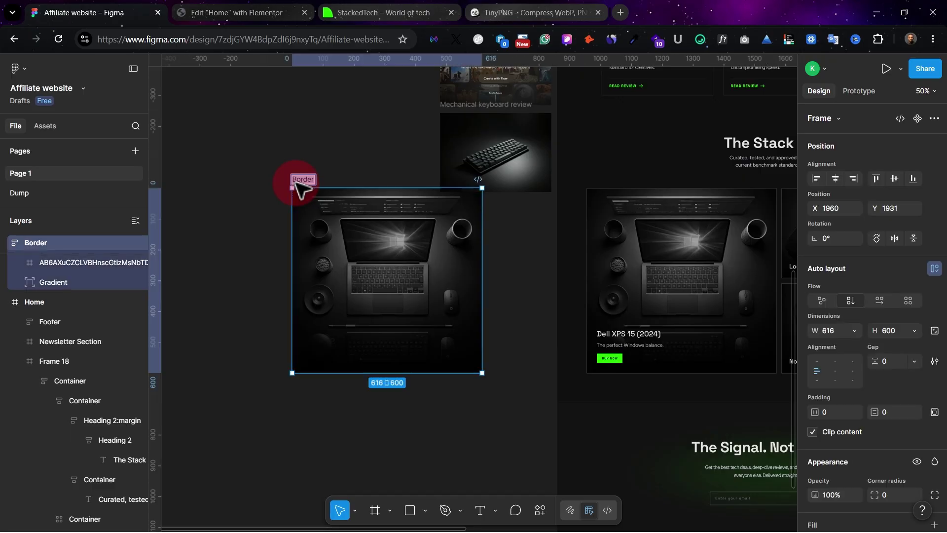
type("L")
type("aptp")
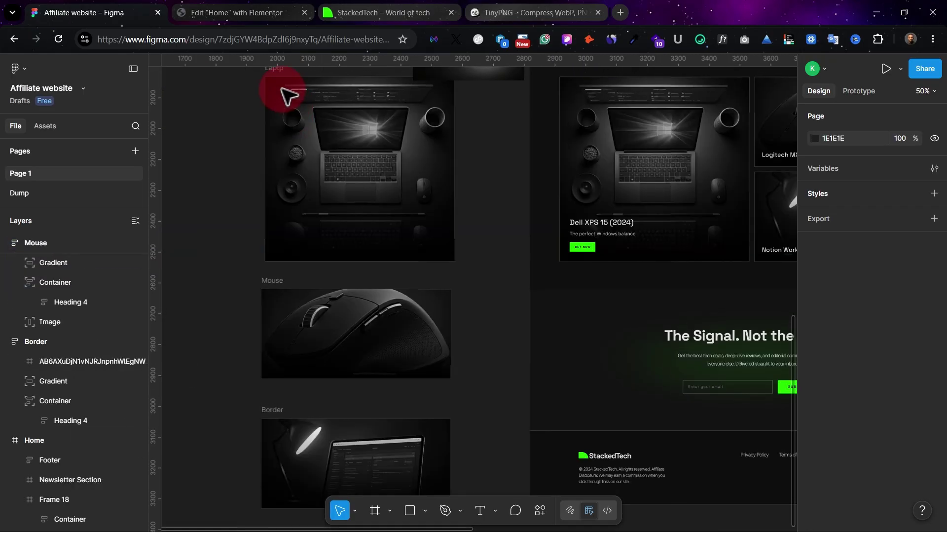
Export the separated laptop image frame as a JPEG.
left_click(282, 92)
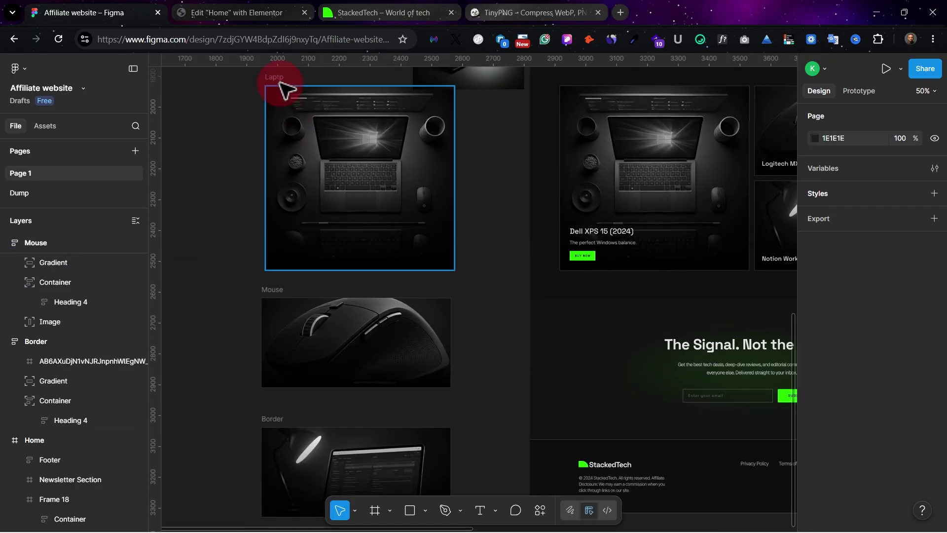
left_click(392, 153)
scroll(863, 474, "down", 8)
left_click(864, 466)
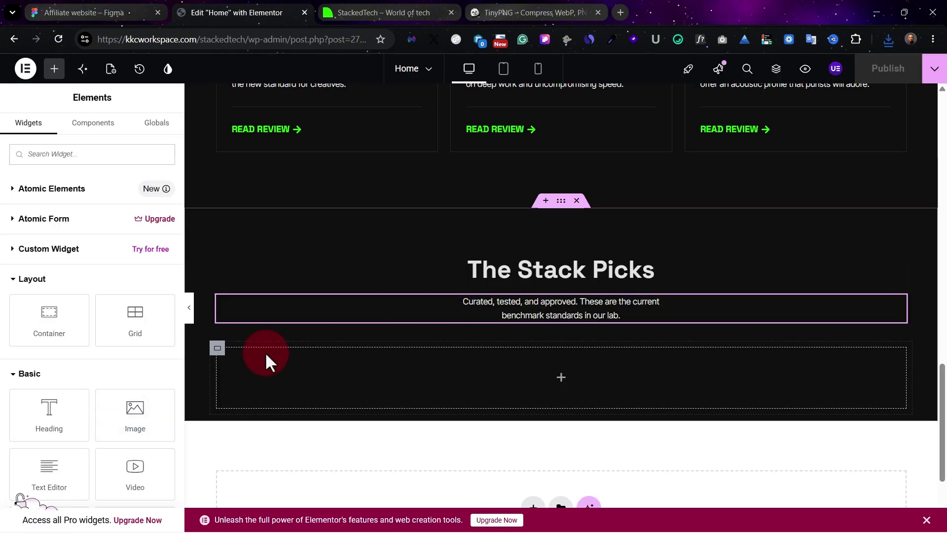
In Elementor, place two inner containers side by side in the empty container below The Stack Picks description, using row direction.
left_click_drag(59, 317, 347, 366)
right_click(220, 367)
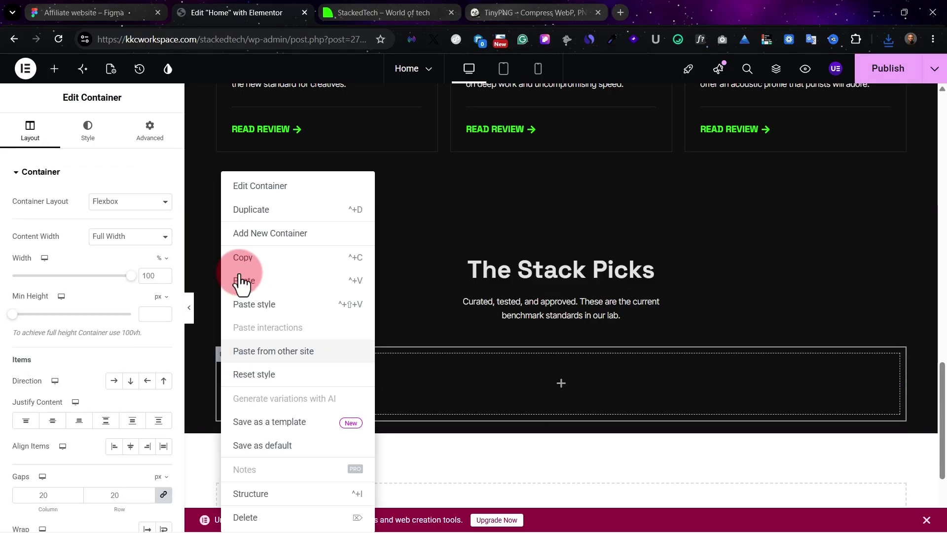
left_click(253, 210)
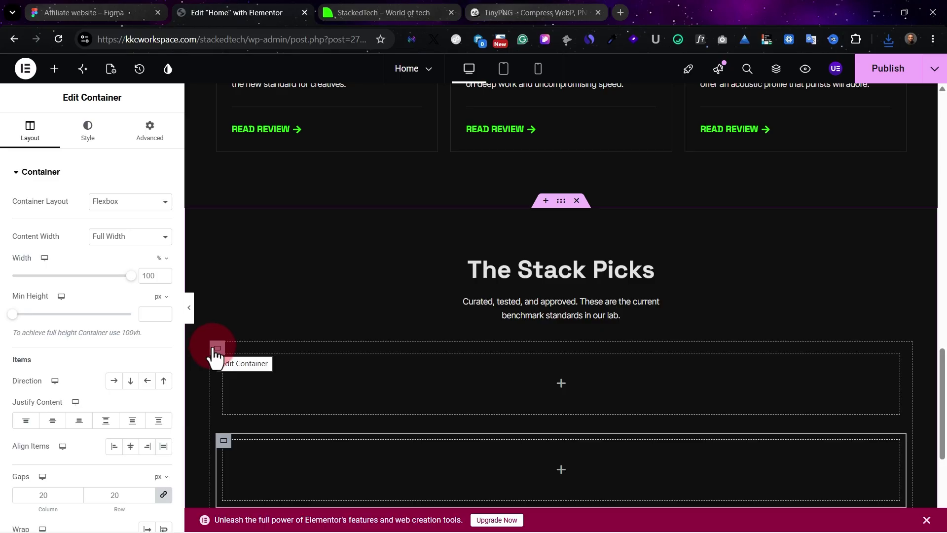
left_click(98, 11)
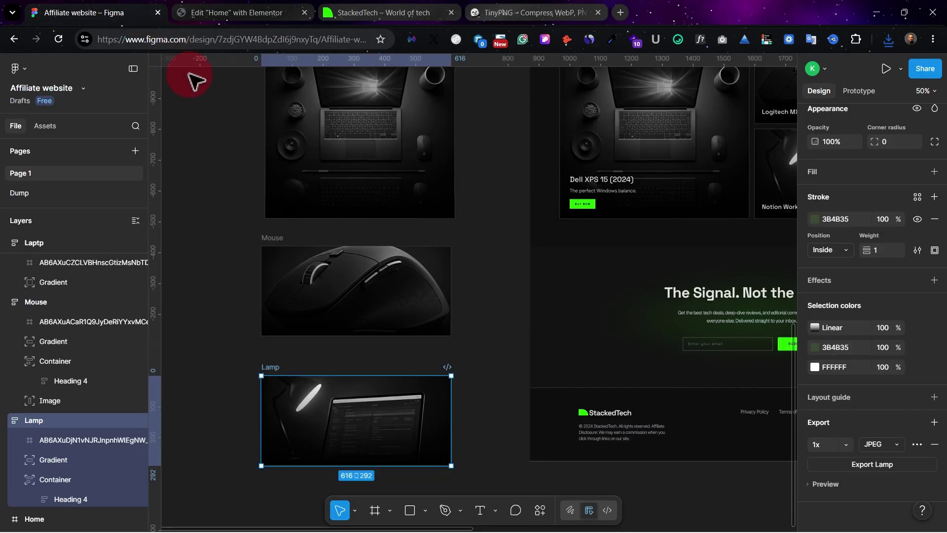
left_click(315, 384)
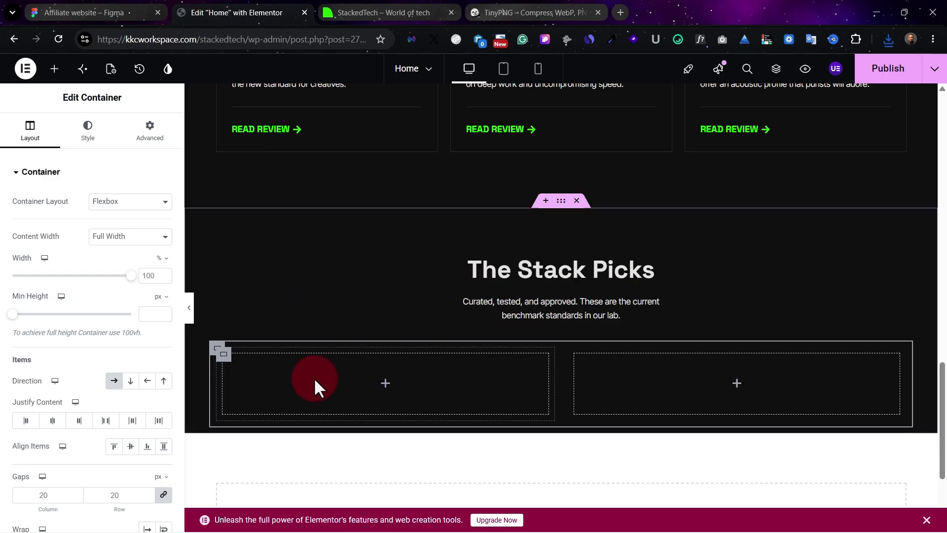
Add an Image widget to the first inner container and insert the "Laptp" image from the media library.
left_click_drag(133, 413, 386, 398)
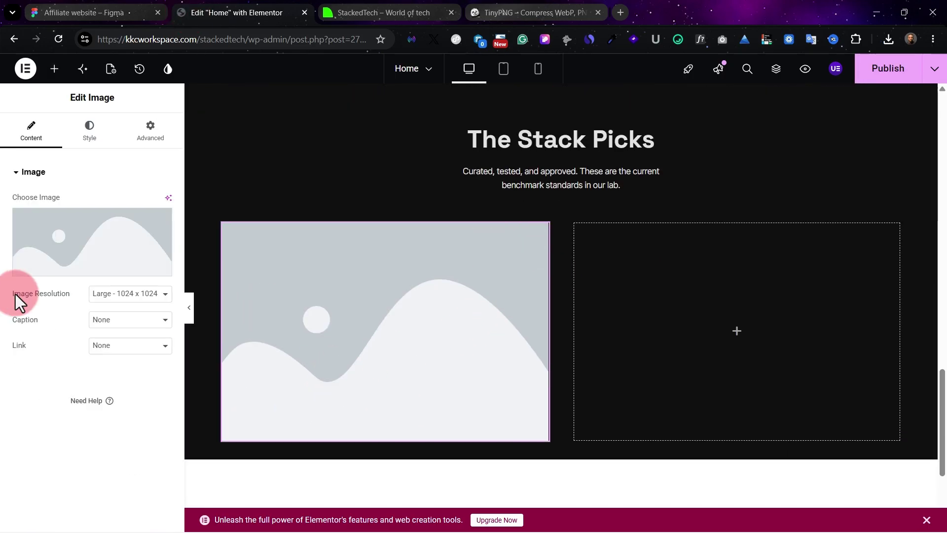
left_click(59, 239)
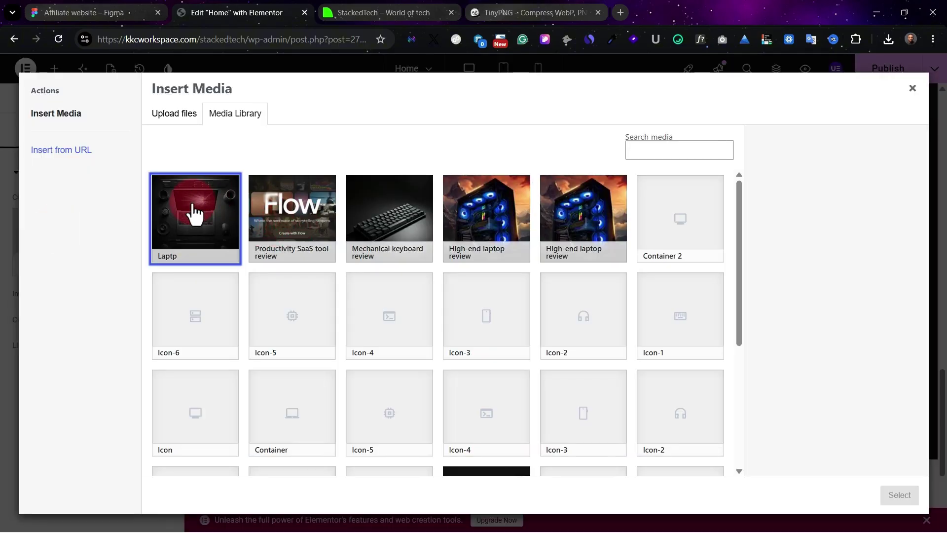
double_click(194, 213)
Examine the title, tagline and BUY NOW button overlaid on the Dell XPS 15 (2024) card in Figma.
left_click(101, 9)
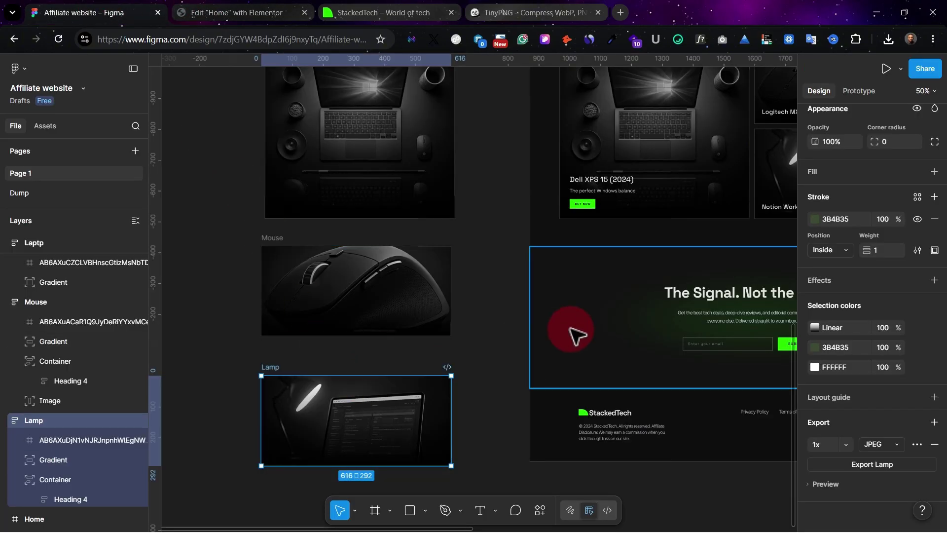
scroll(570, 330, "up", 2)
scroll(571, 330, "right", 3)
scroll(375, 316, "up", 3)
scroll(348, 345, "left", 2)
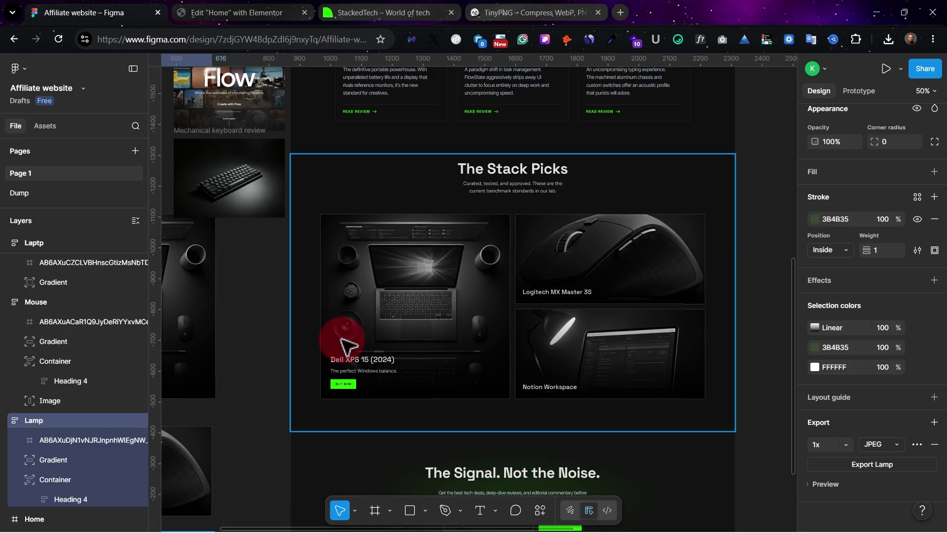
left_click(341, 339)
key("ctrl+plus")
scroll(341, 338, "down", 1)
scroll(341, 339, "left", 1)
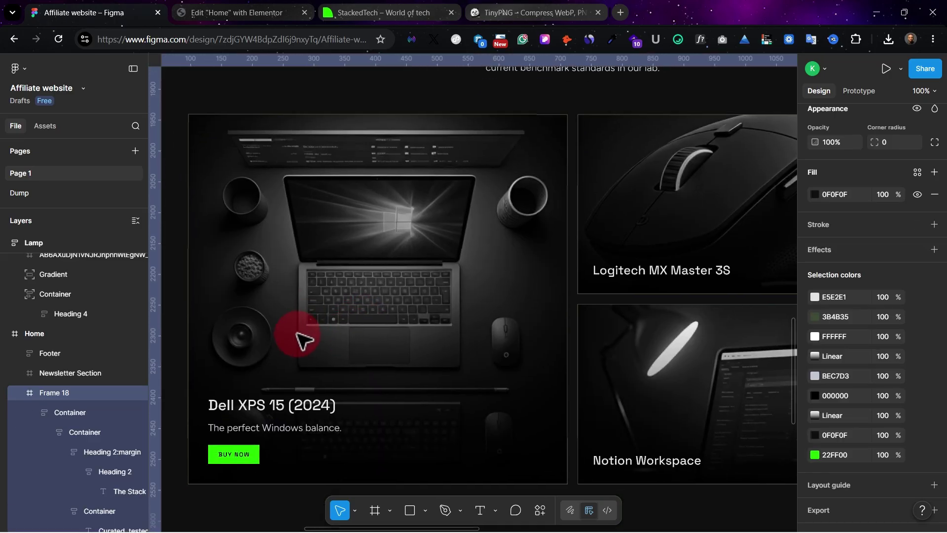
scroll(301, 340, "down", 2)
scroll(301, 340, "left", 3)
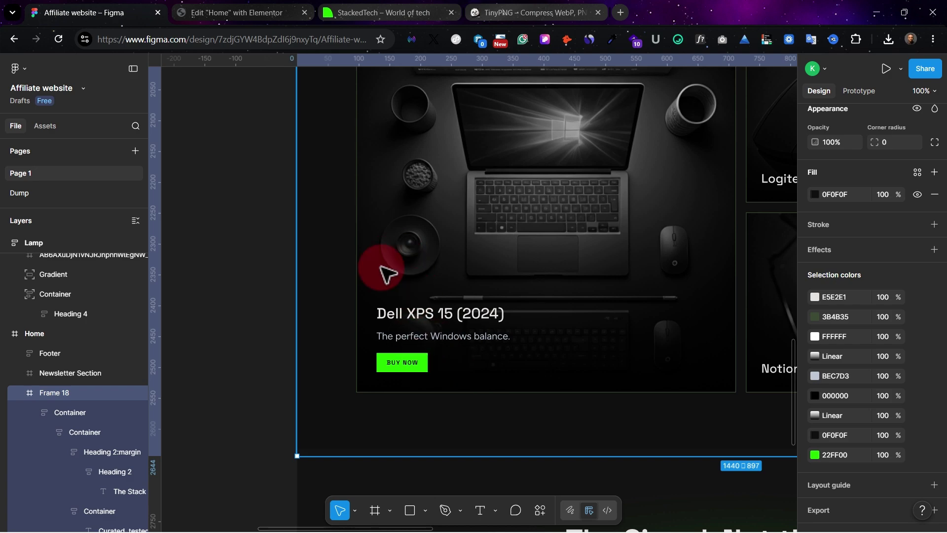
Compare the laptop image inserted in Elementor with the full Dell XPS 15 (2024) card in Figma.
left_click(190, 10)
scroll(467, 218, "up", 2)
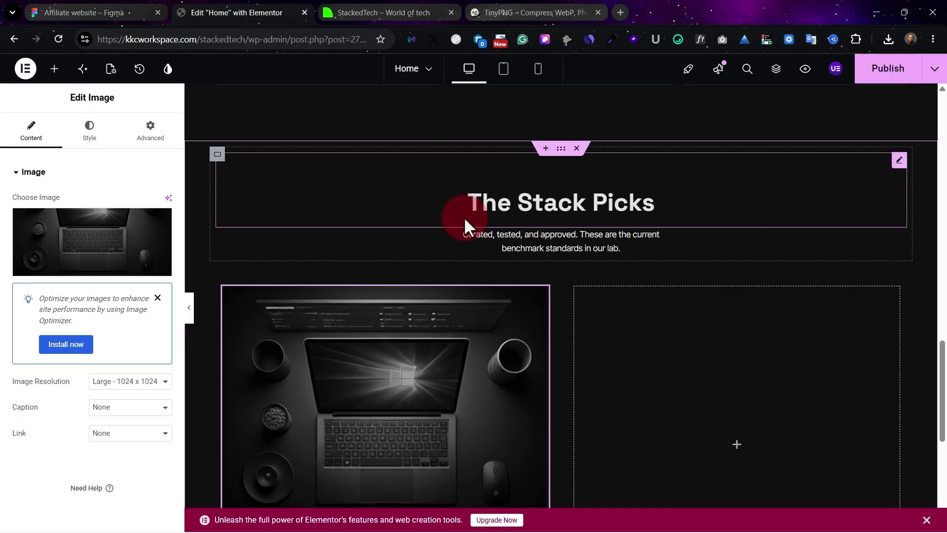
scroll(375, 246, "down", 3)
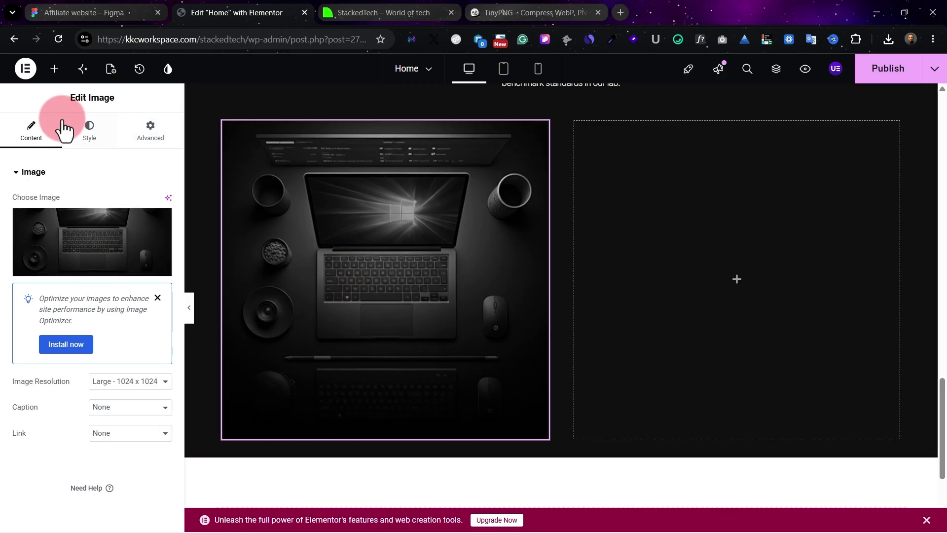
left_click(97, 9)
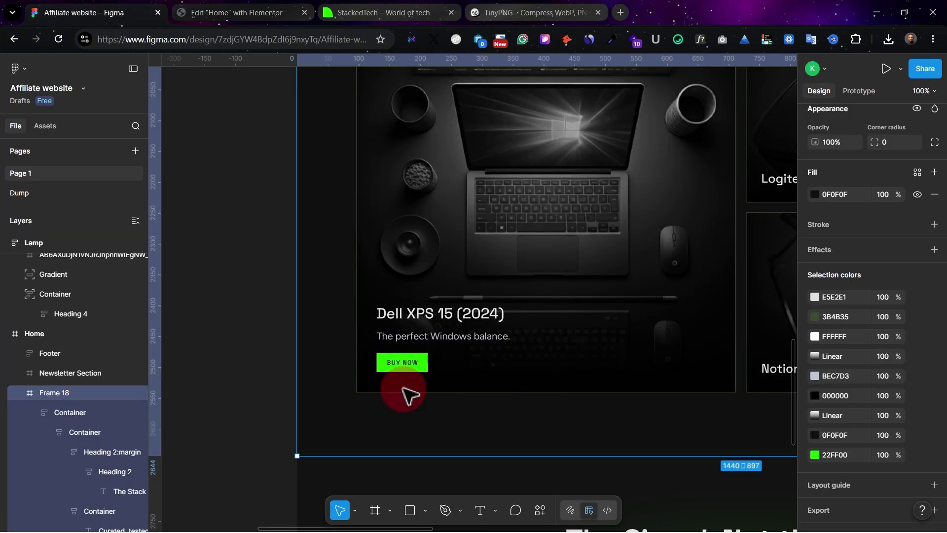
scroll(543, 246, "up", 4)
scroll(444, 402, "down", 1)
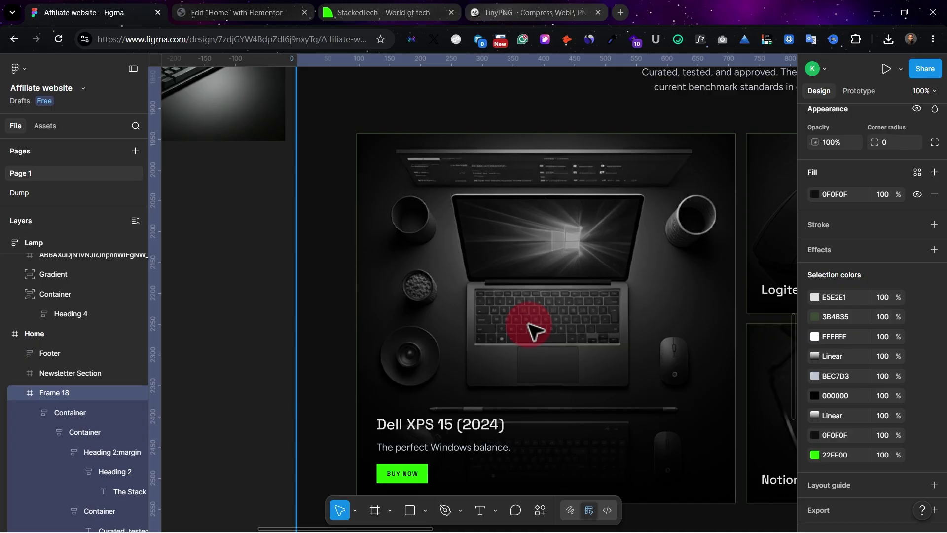
left_click(216, 26)
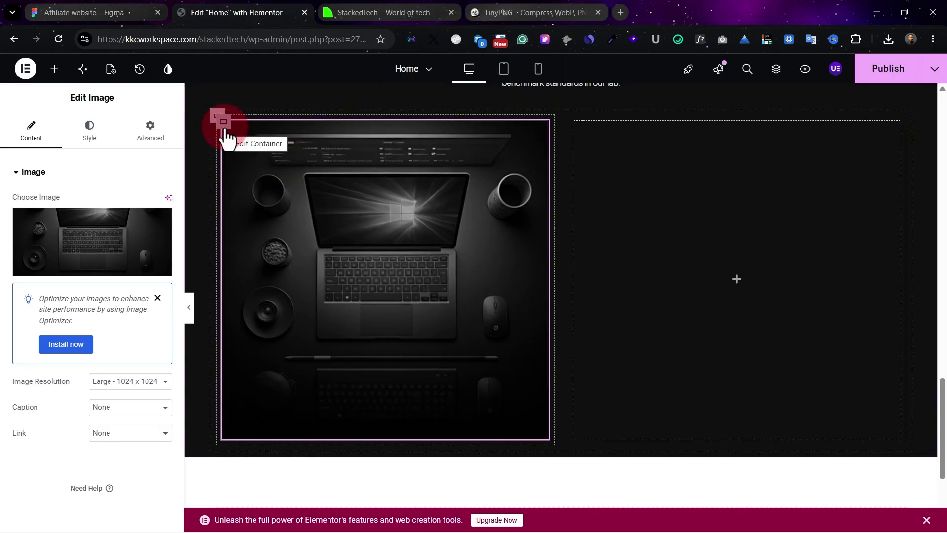
Delete the existing laptop image and insert "Laptp" from the media library through a new Image widget in the first inner container.
key("Delete")
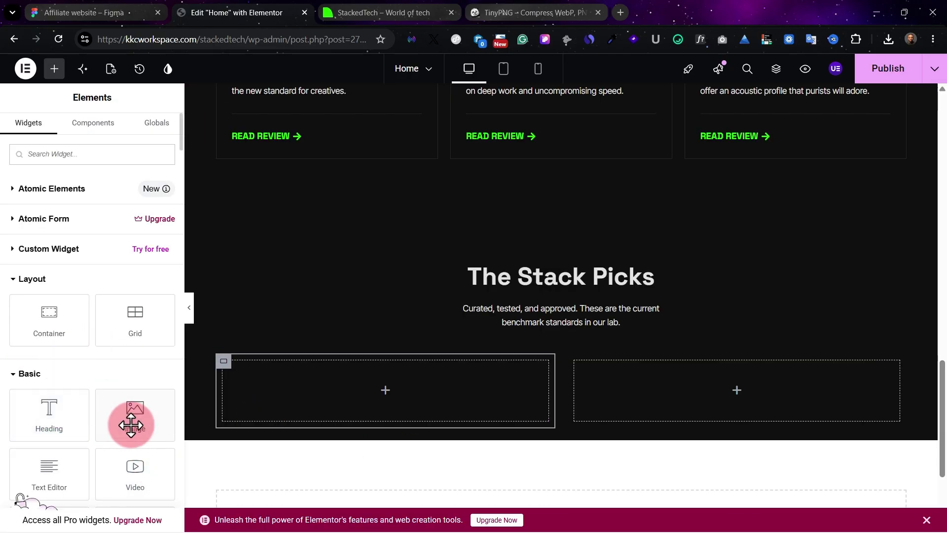
left_click_drag(131, 420, 412, 397)
left_click(102, 271)
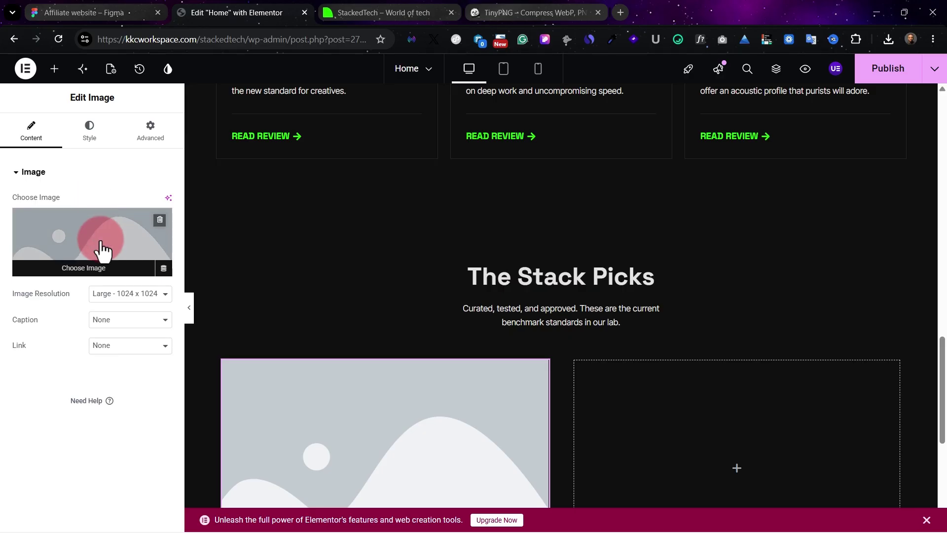
left_click(220, 211)
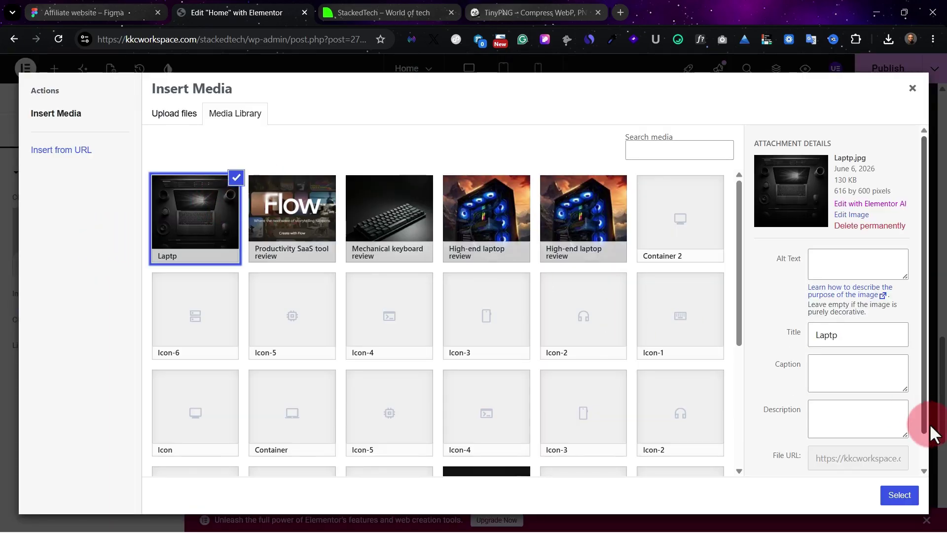
left_click(899, 495)
Add an empty container directly below the laptop image, inside the first inner container.
scroll(581, 429, "down", 5)
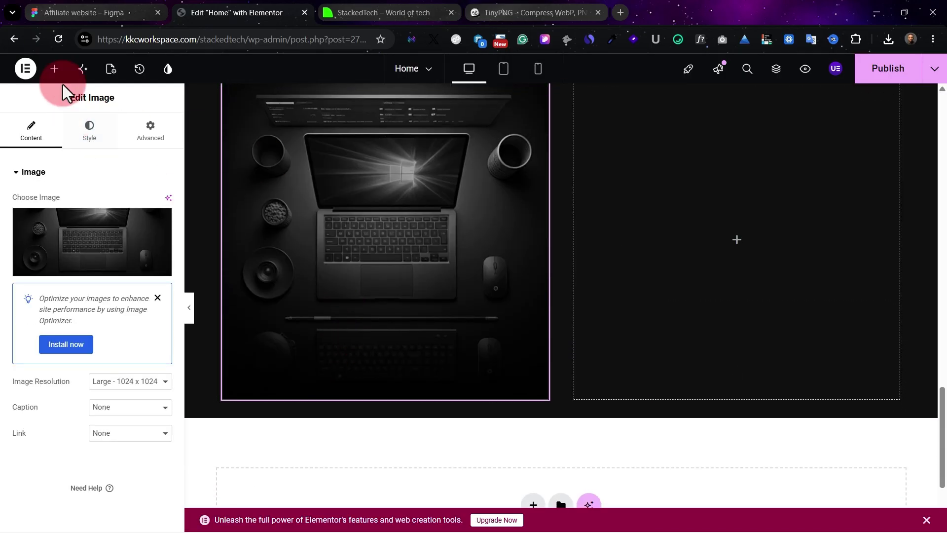
left_click(55, 72)
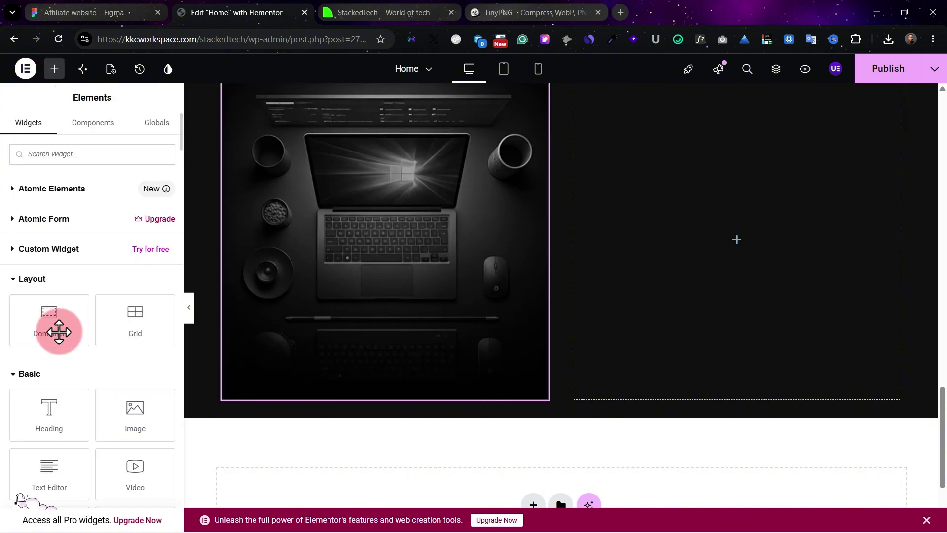
left_click_drag(57, 346, 391, 400)
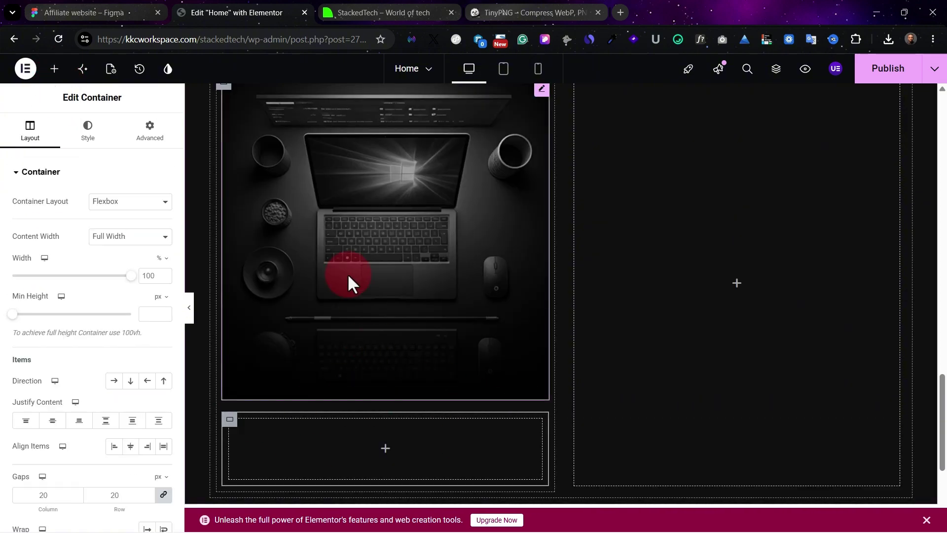
Check the Dell card's text layout in Figma, and paste a copy of the Zenith Pro X1 Ultra heading into the new Elementor container.
scroll(360, 286, "up", 10)
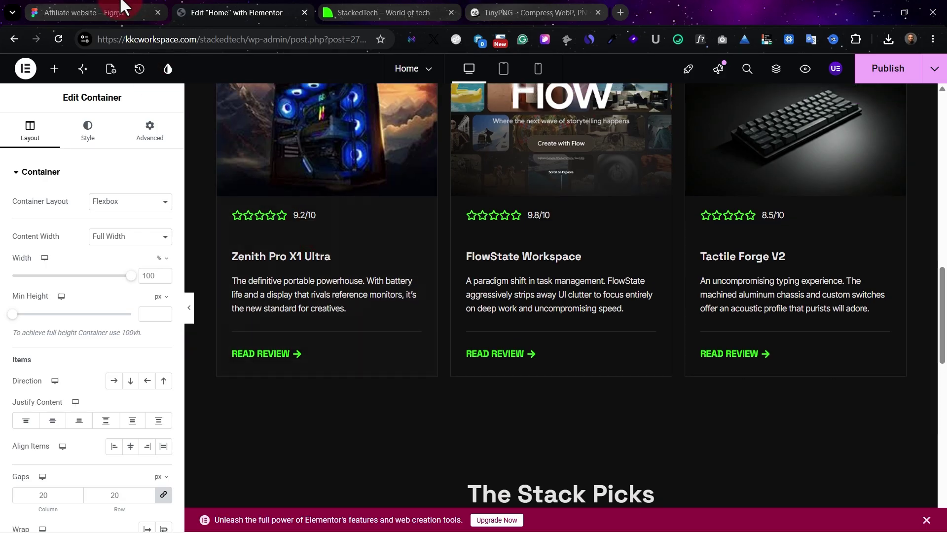
left_click(120, 10)
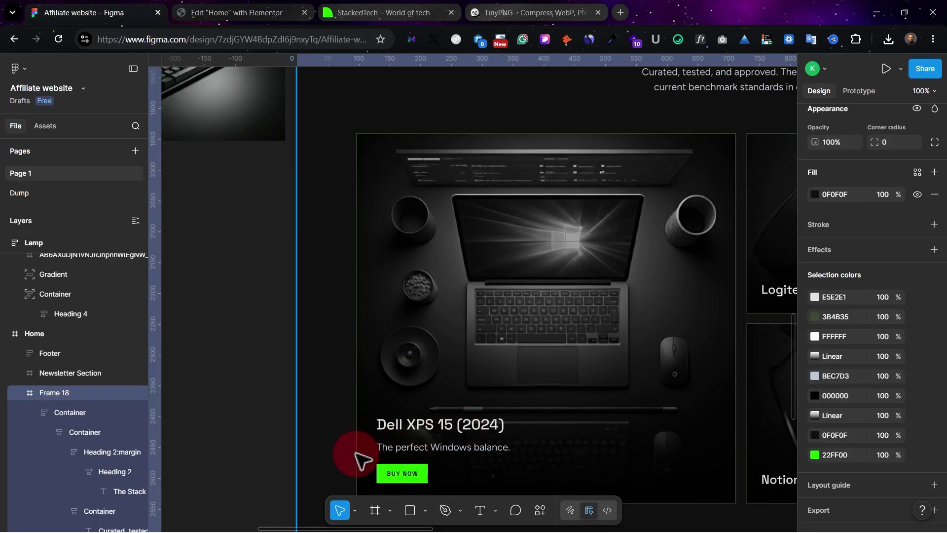
left_click(223, 7)
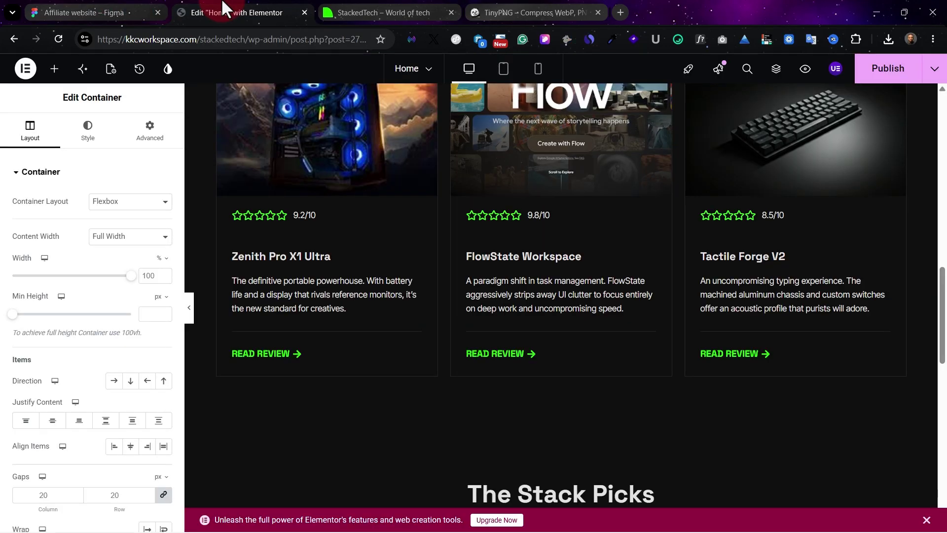
scroll(316, 276, "up", 1)
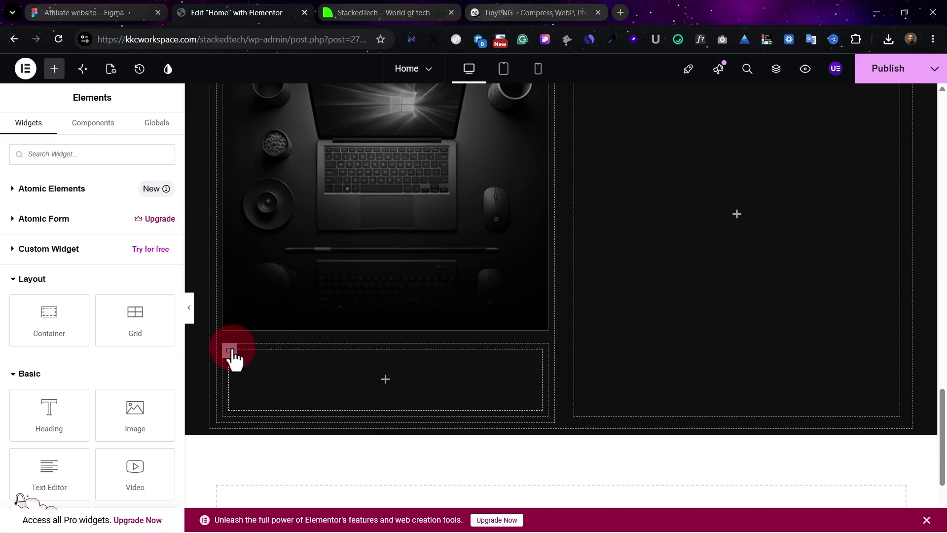
right_click(230, 351)
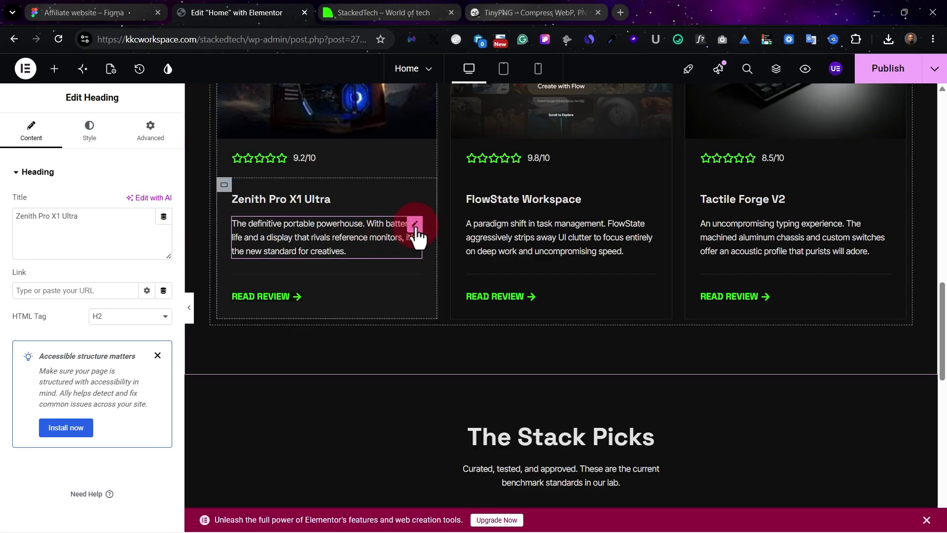
Copy the Zenith Pro X1 Ultra card's description text and paste it below the heading in the container under the laptop image.
right_click(416, 234)
left_click(449, 279)
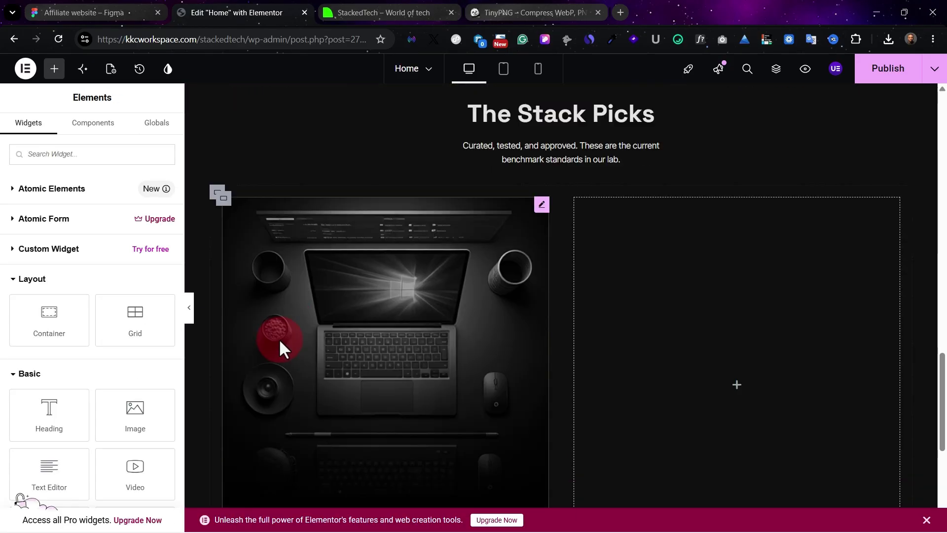
scroll(279, 338, "down", 5)
left_click(228, 313)
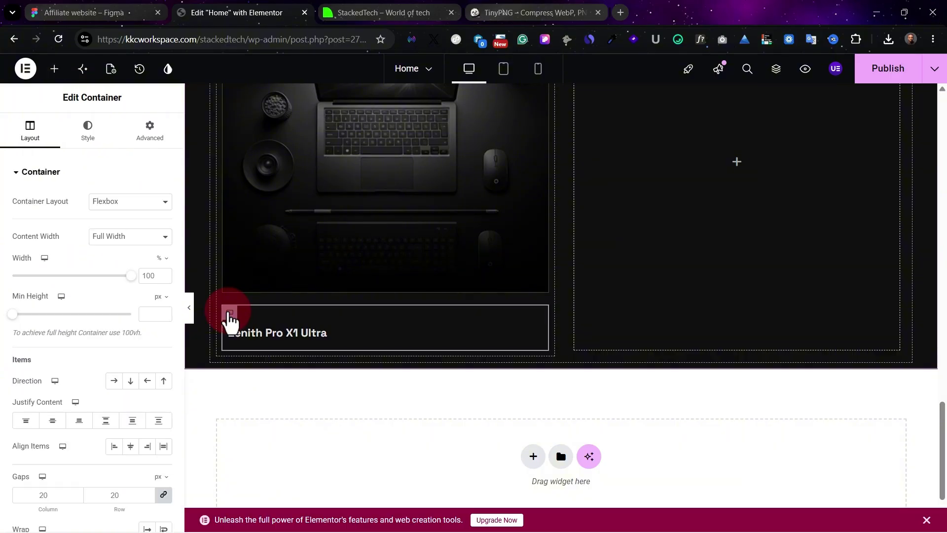
key("ctrl+v")
Copy the hero section's Browse Reviews button and paste it below the description in the container under the laptop image.
scroll(384, 241, "up", 20)
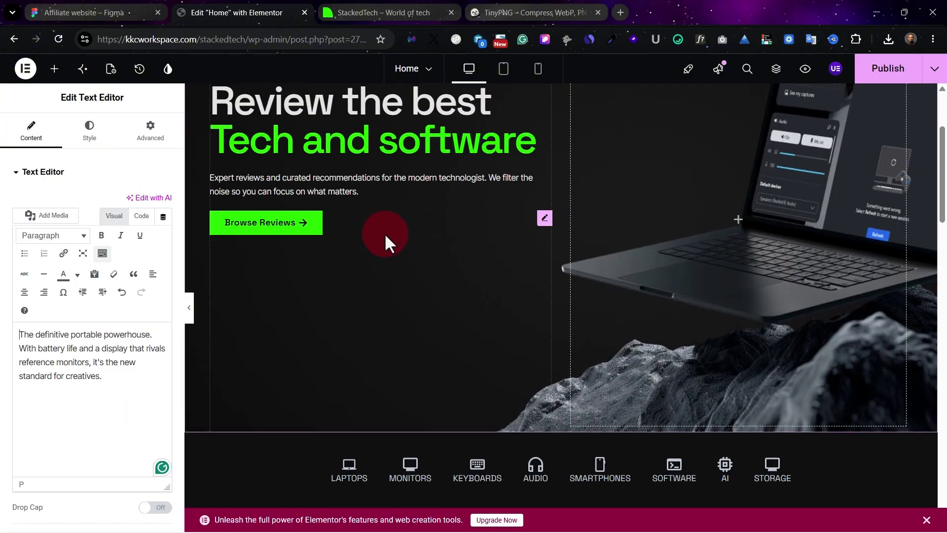
left_click(544, 218)
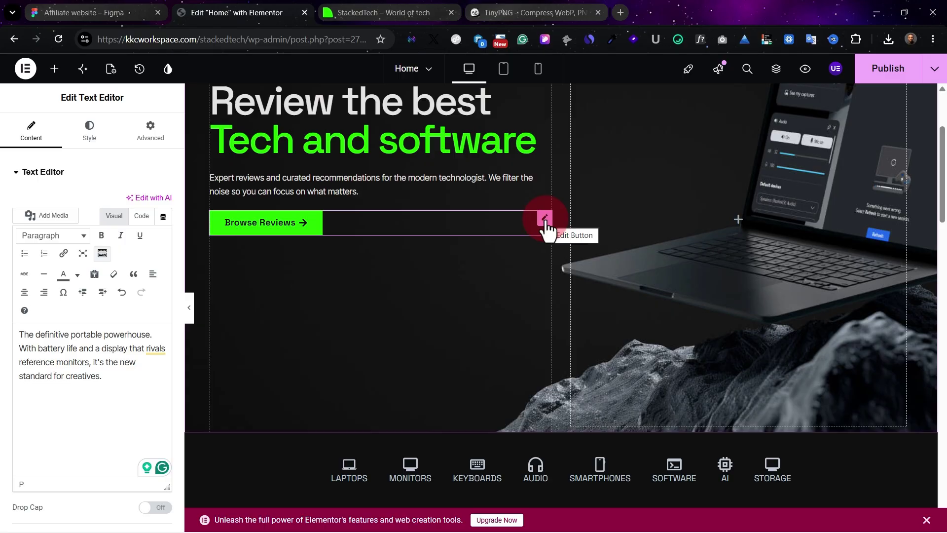
right_click(545, 219)
right_click(276, 269)
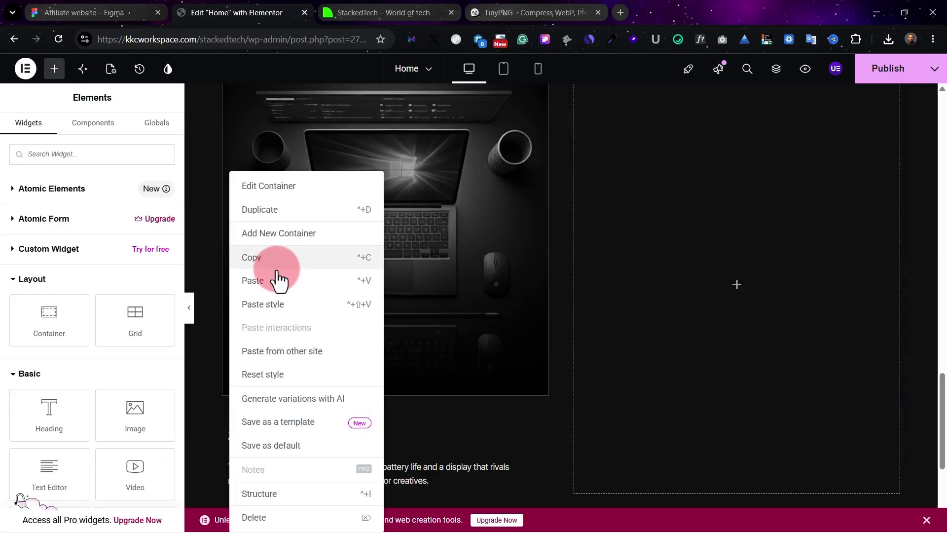
left_click(277, 281)
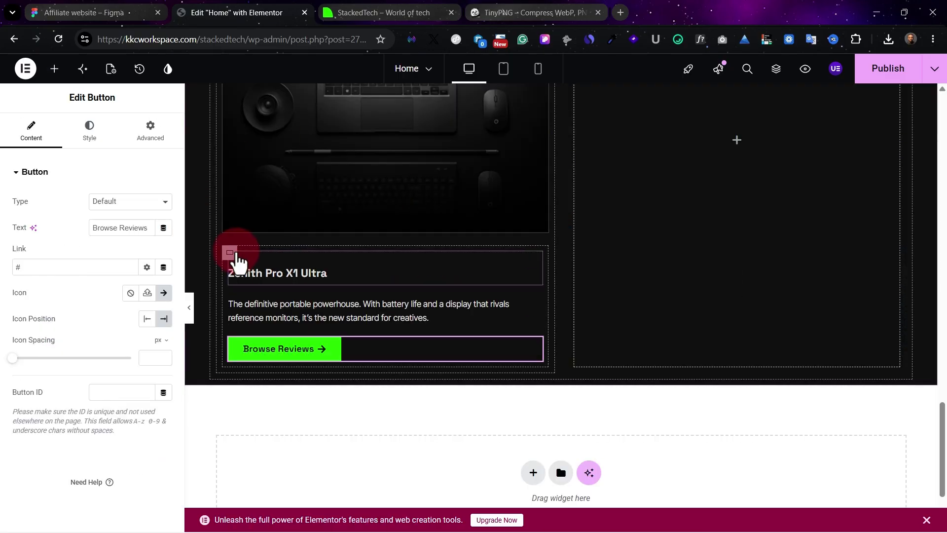
left_click(230, 252)
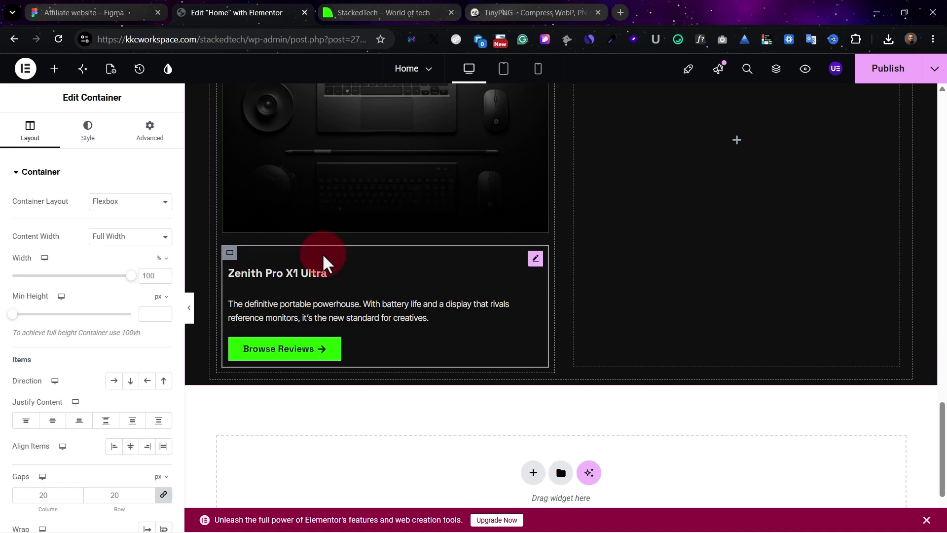
Copy the title "Dell XPS 15 (2024)" from Figma and use it to replace the pasted heading's text in Elementor.
left_click(76, 11)
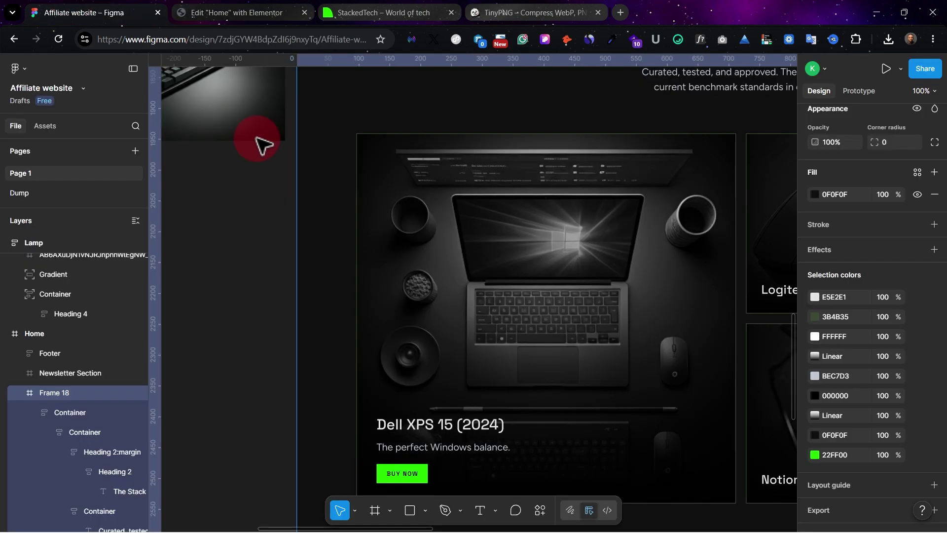
double_click(454, 414)
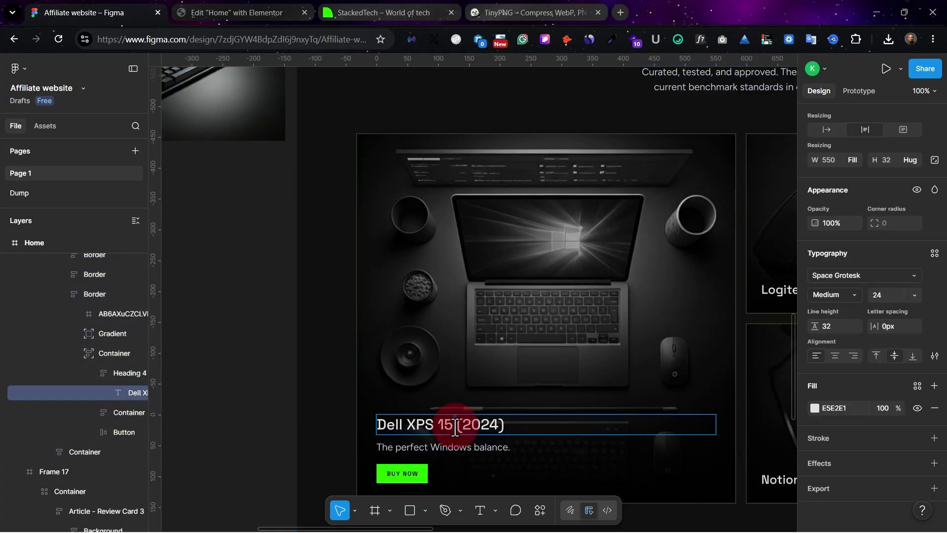
double_click(455, 425)
key("ctrl+c")
left_click(241, 9)
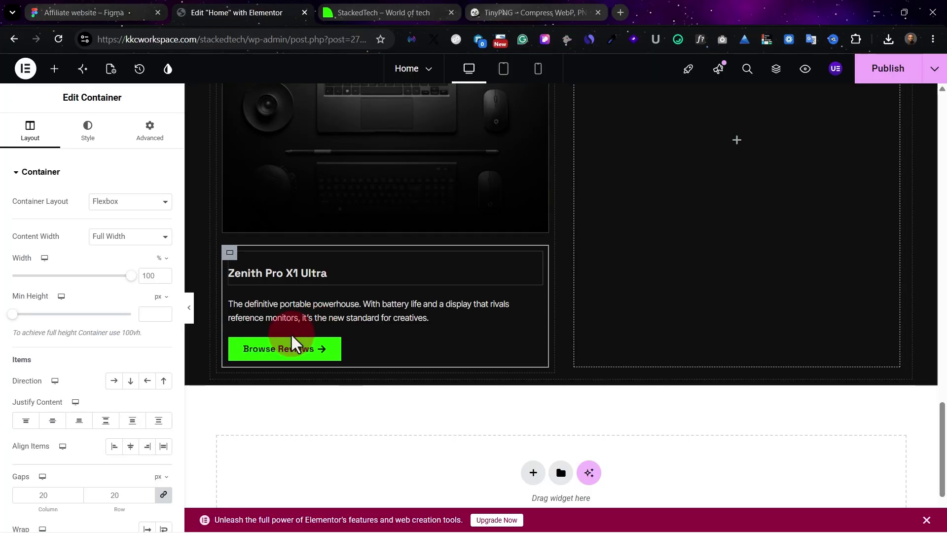
left_click(291, 272)
key("ctrl+a")
key("ctrl+v")
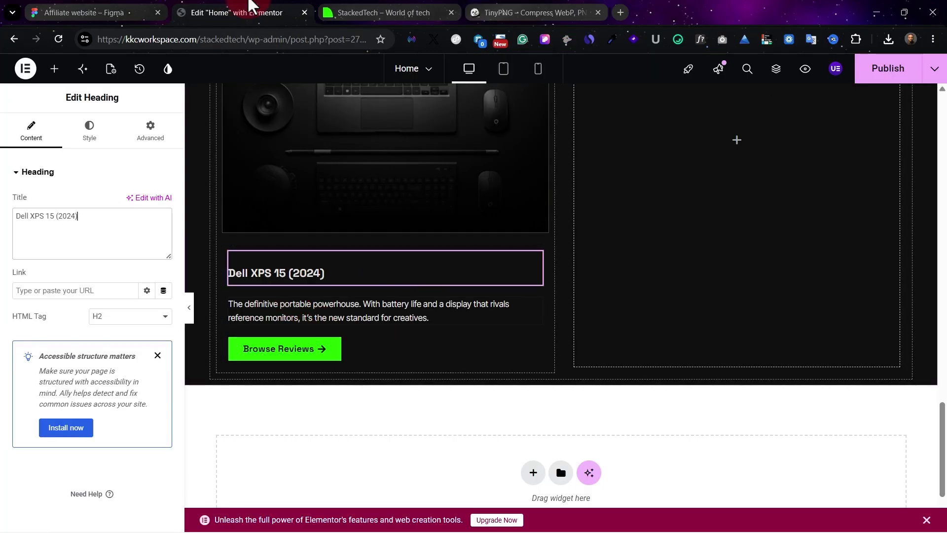
Copy the tagline "The perfect Windows balance." from Figma and use it to replace the description below the Dell heading in Elementor.
left_click(42, 11)
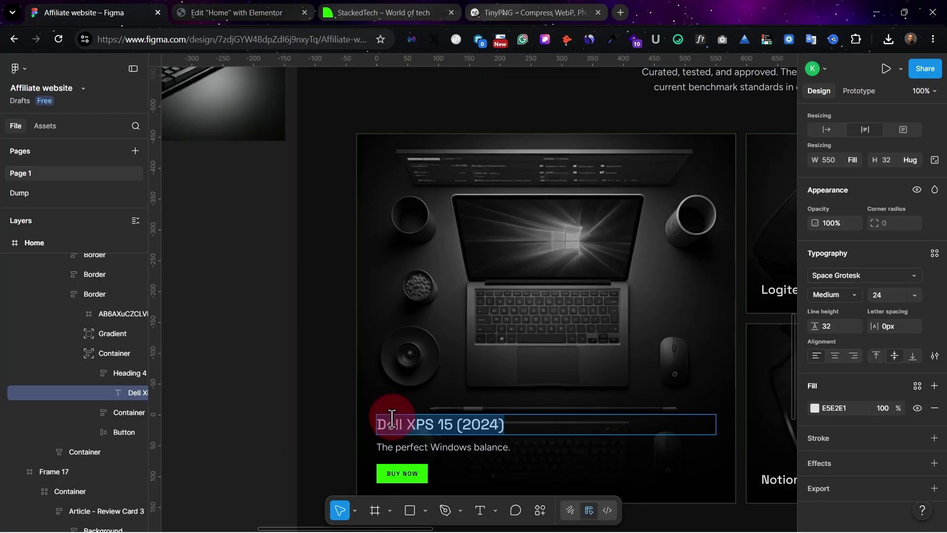
double_click(434, 447)
left_click(185, 8)
left_click(249, 313)
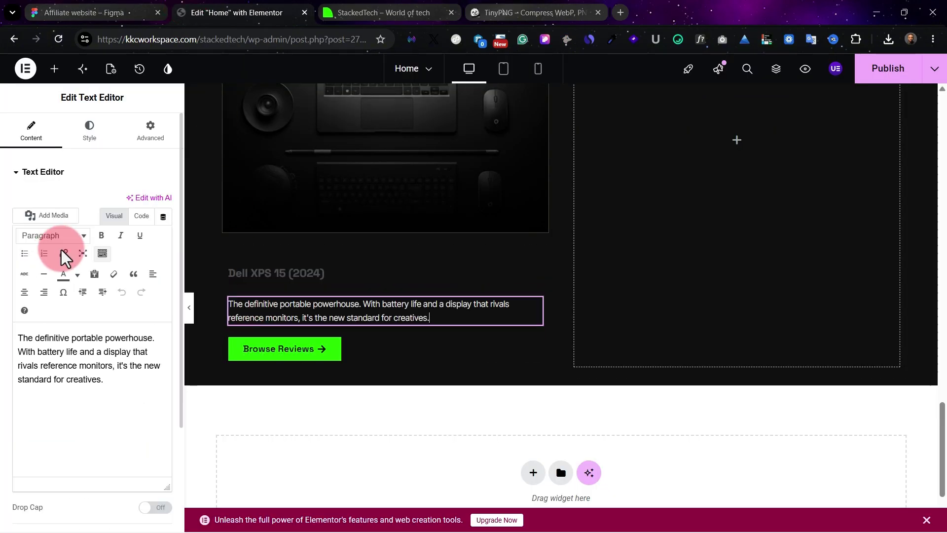
left_click(98, 350)
key("ctrl+a")
key("ctrl+v")
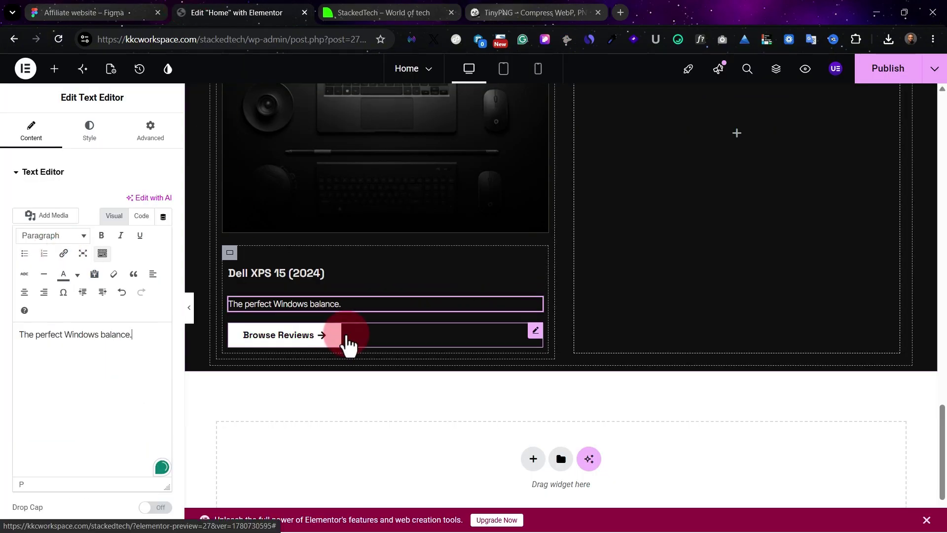
Take the button label from the Figma card, set the Elementor button's text to "BUY NOW" and remove its icon.
left_click(29, 6)
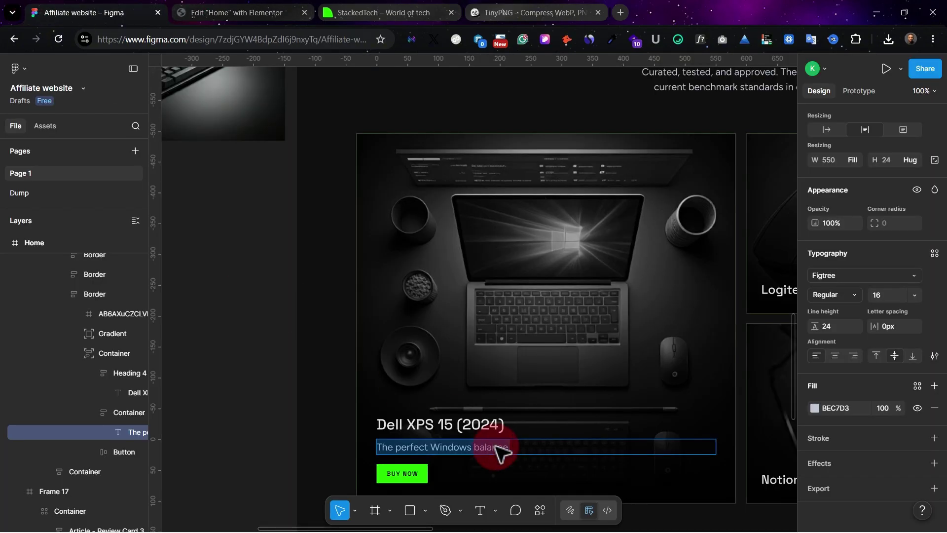
double_click(404, 474)
left_click(212, 10)
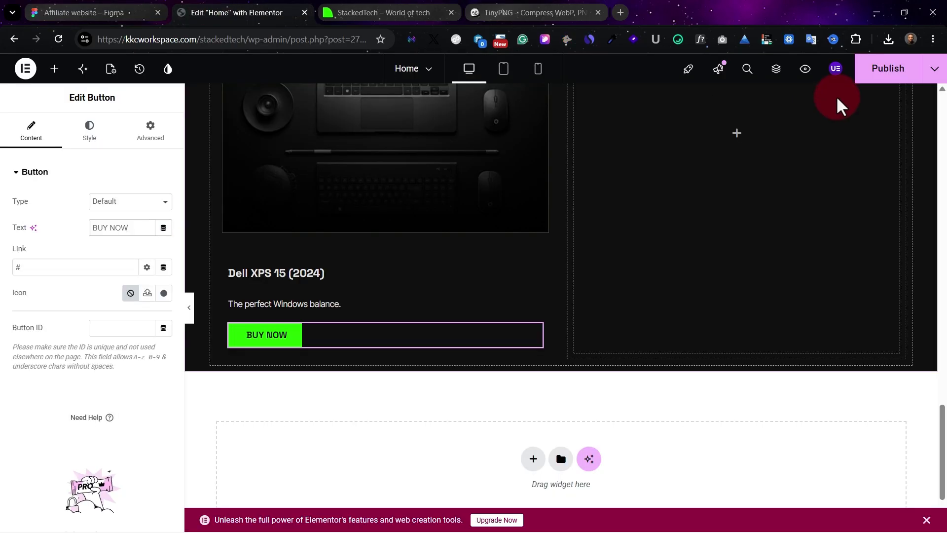
Publish the page and check the Dell XPS 15 (2024) card on the StackedTech site.
left_click(868, 71)
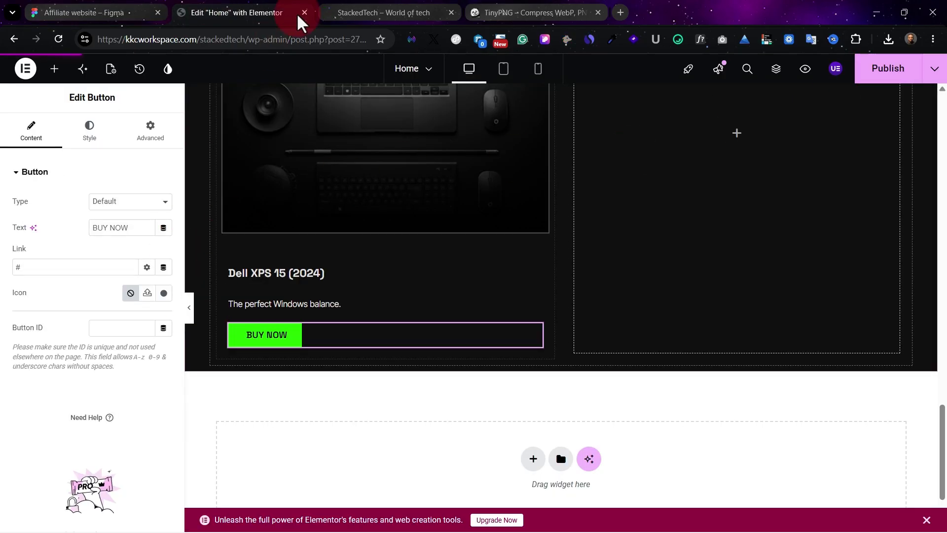
left_click(338, 14)
scroll(526, 386, "down", 15)
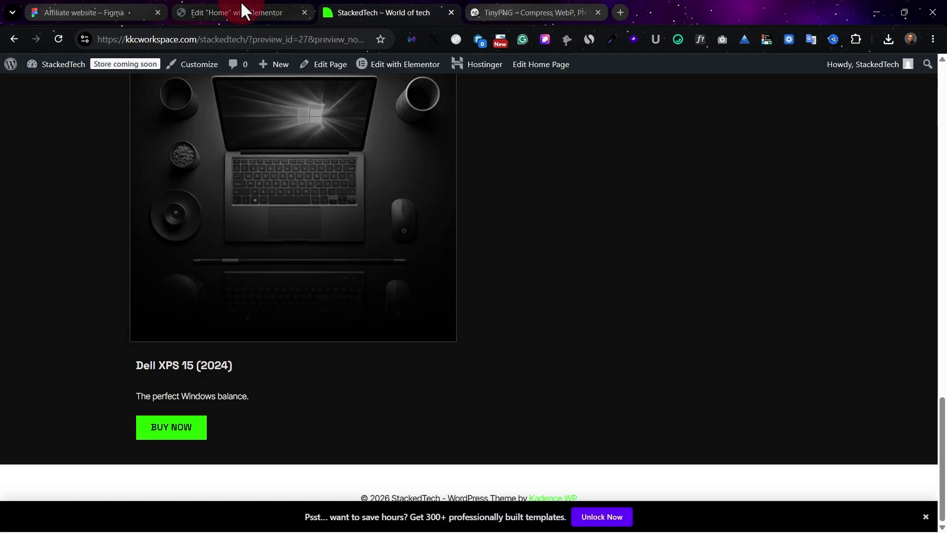
In Elementor, set the Dell text container's column and row gaps to 10 px, then publish and view the site.
left_click(242, 11)
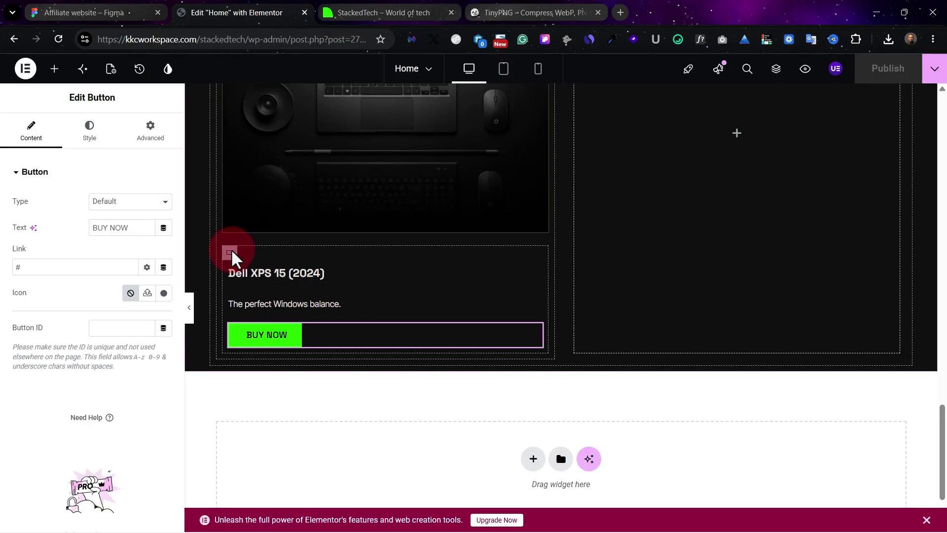
left_click(231, 253)
scroll(123, 469, "down", 2)
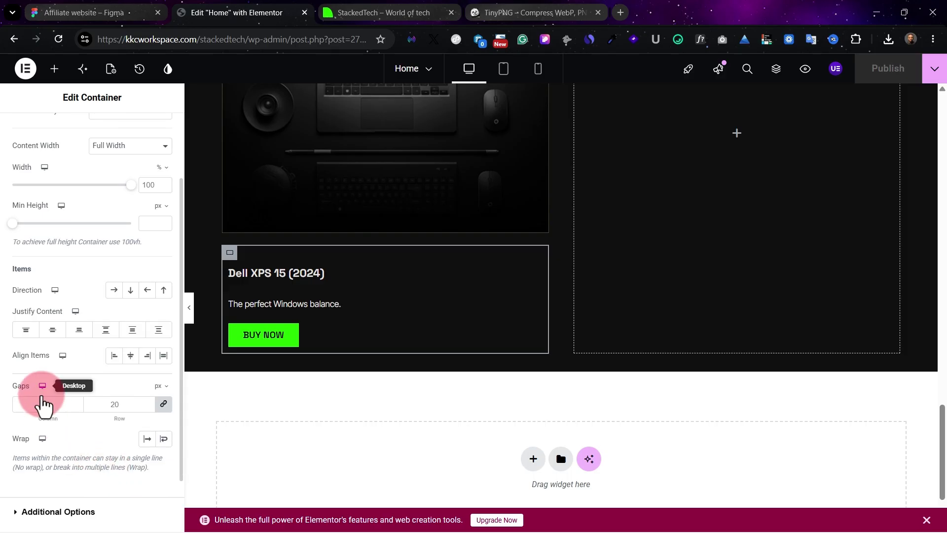
left_click(43, 389)
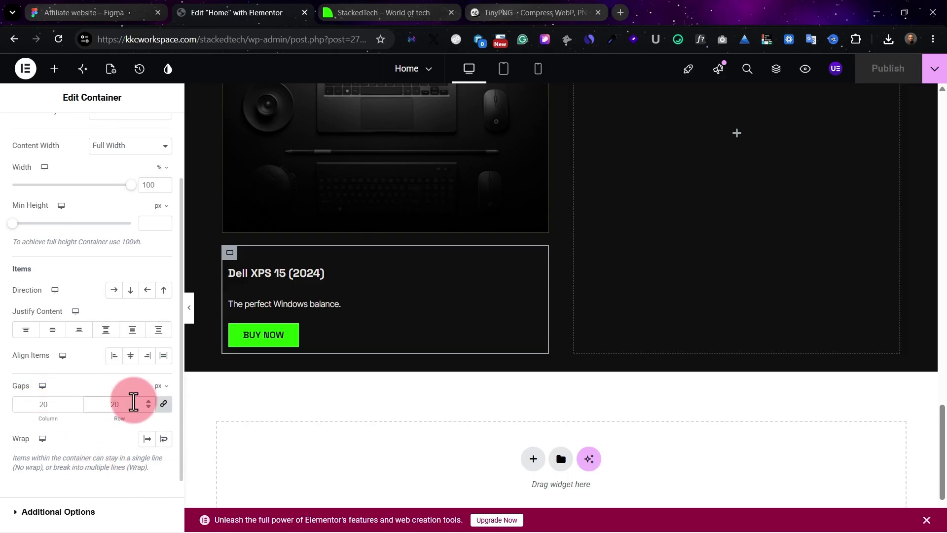
left_click(133, 403)
type("10")
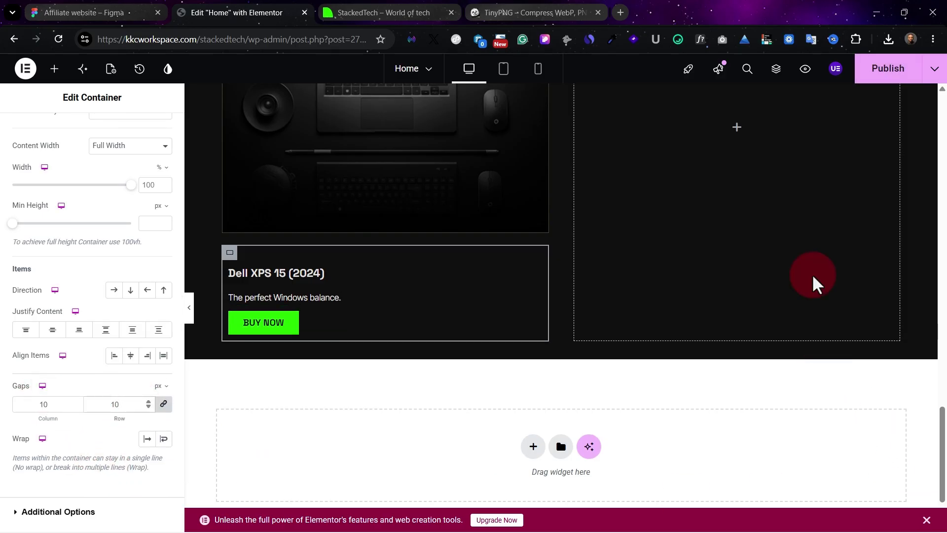
left_click(883, 69)
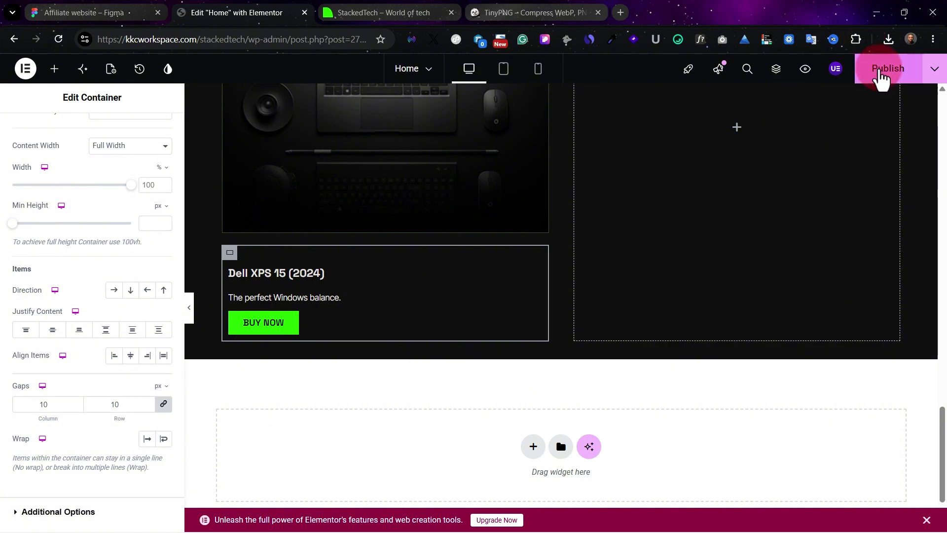
left_click(339, 11)
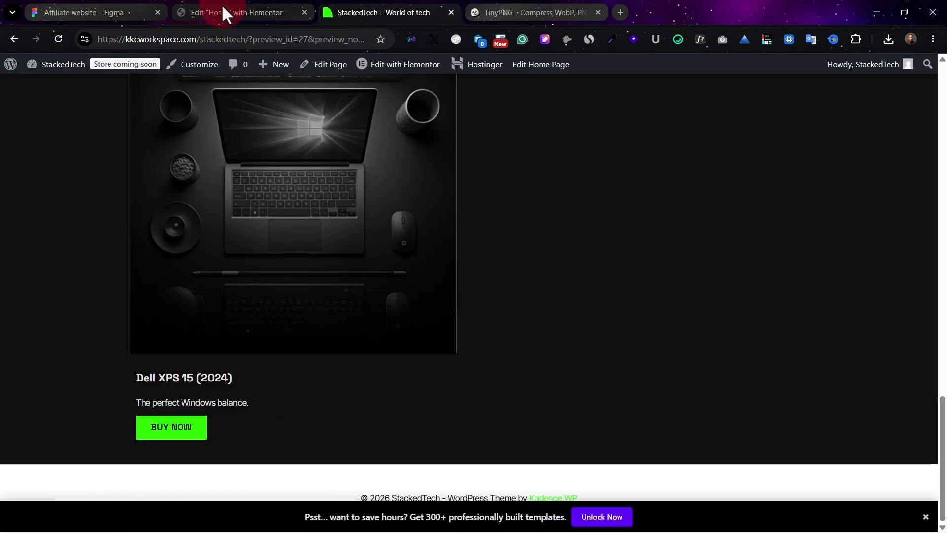
Compare the Dell XPS 15 card in Elementor with the text and button placement of the same card in Figma.
left_click(222, 11)
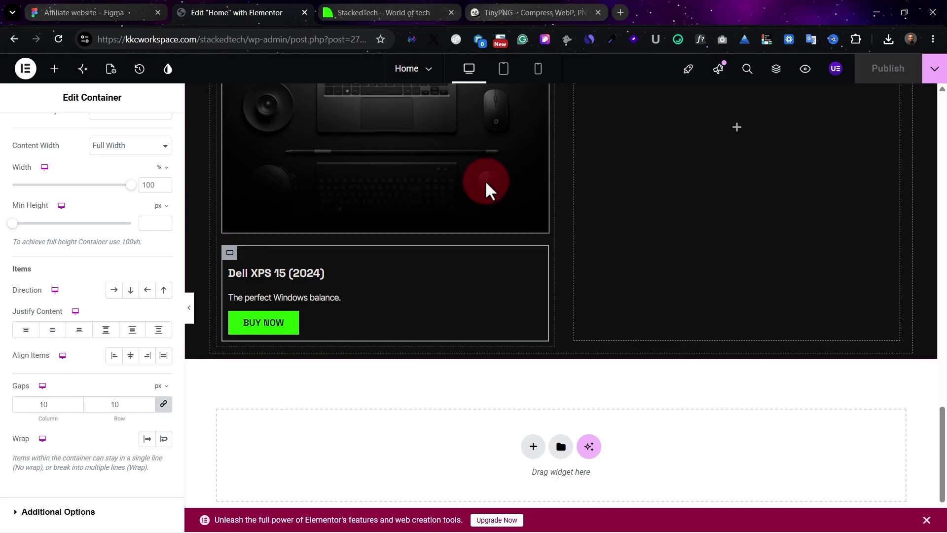
scroll(409, 230, "up", 1)
scroll(409, 229, "up", 2)
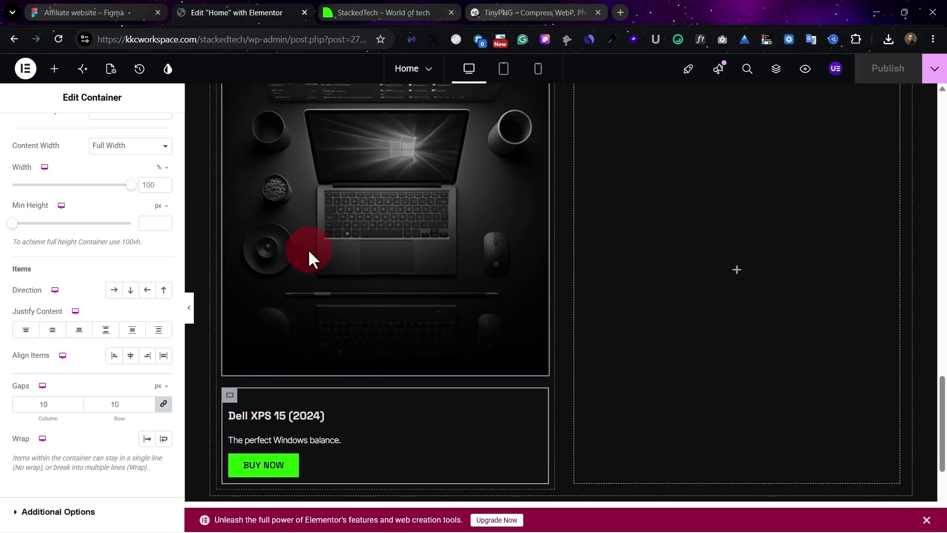
left_click(94, 12)
scroll(496, 412, "down", 4)
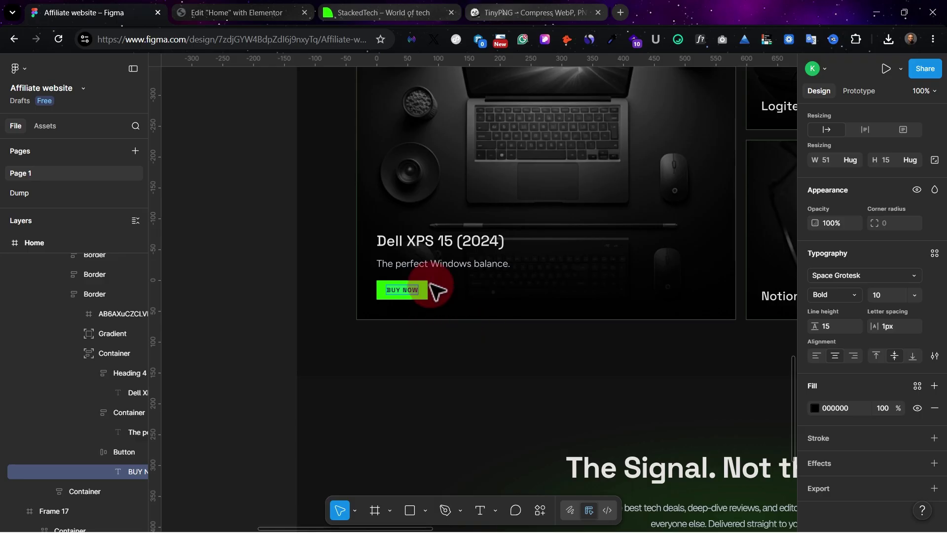
In Elementor, set the Dell text container's position to Absolute and preview the card without the editing panel.
left_click(275, 11)
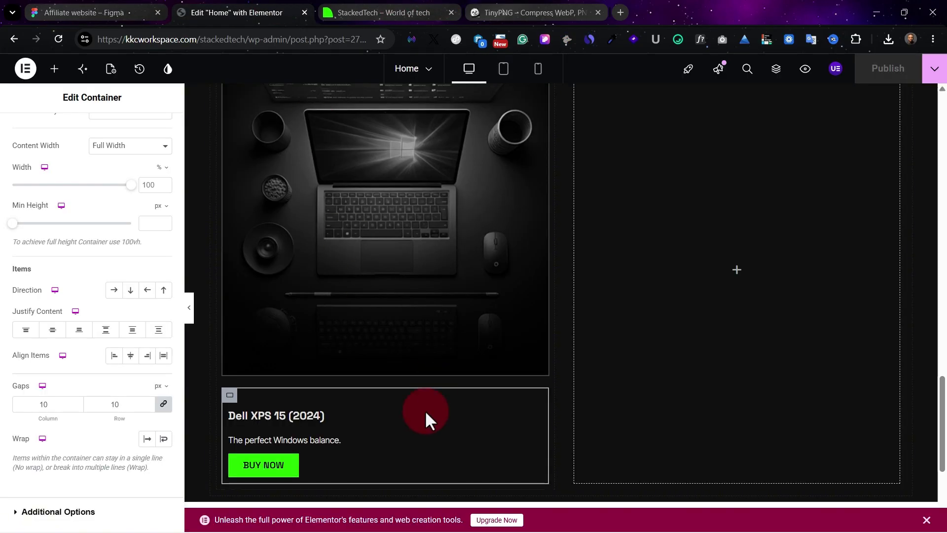
left_click(229, 395)
scroll(138, 168, "up", 3)
left_click(151, 141)
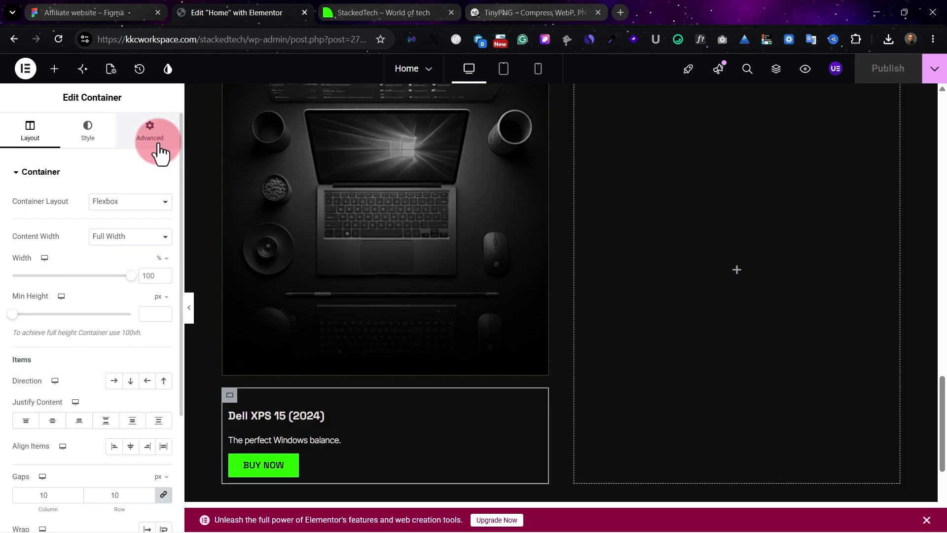
scroll(139, 356, "down", 2)
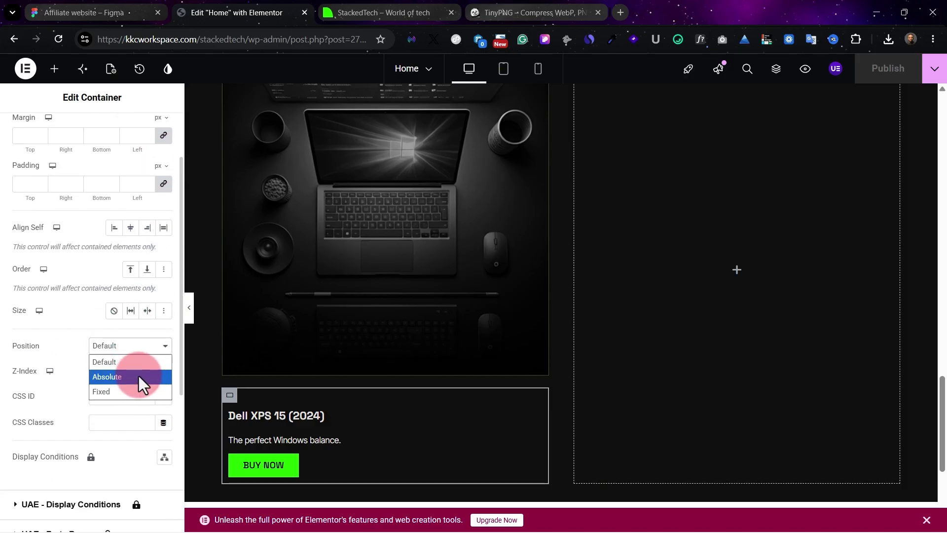
left_click(138, 376)
scroll(434, 336, "up", 3)
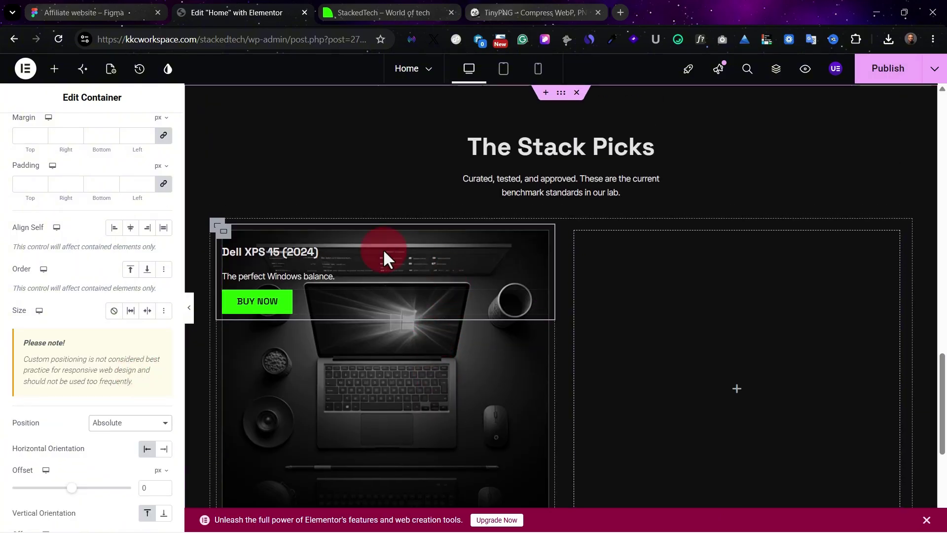
left_click(188, 307)
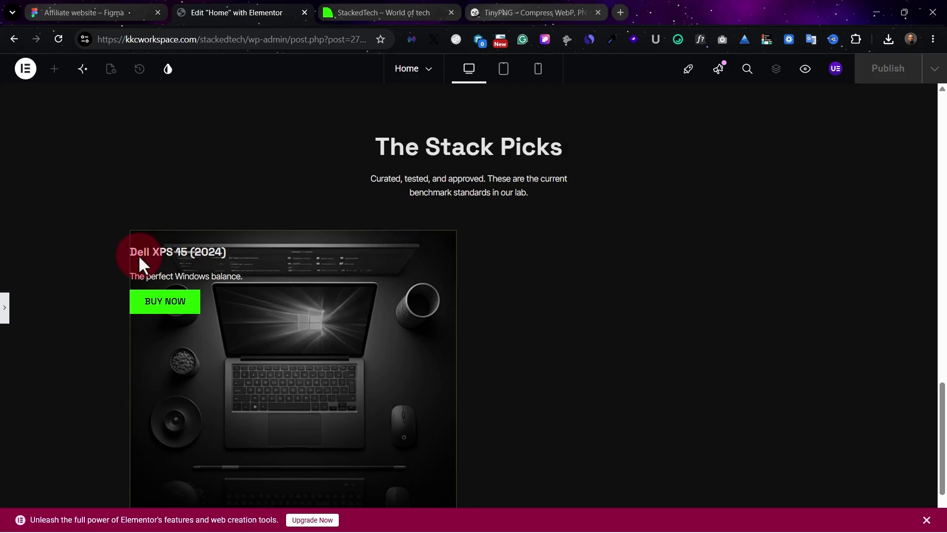
Set the Dell text container's padding to 35 px on all four sides.
left_click(5, 309)
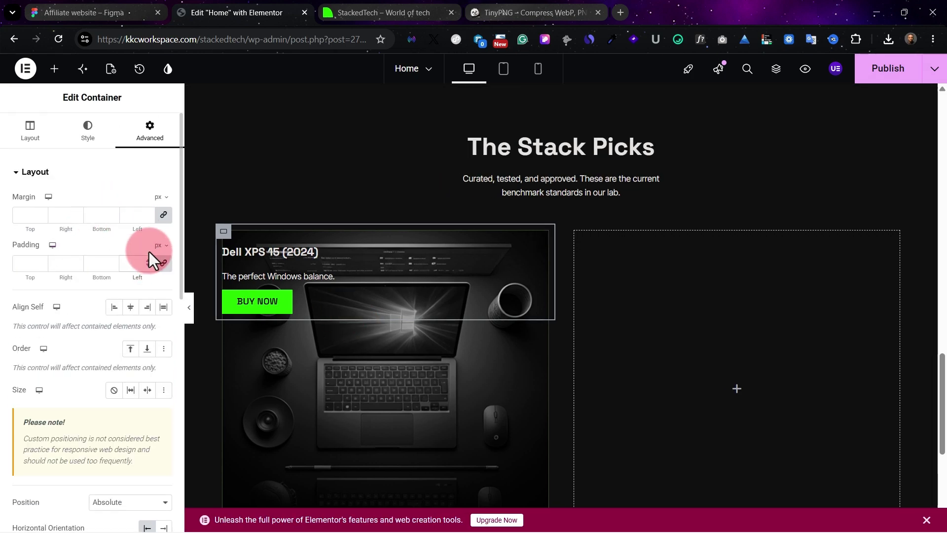
type("20")
key("BackSpace")
key("BackSpace")
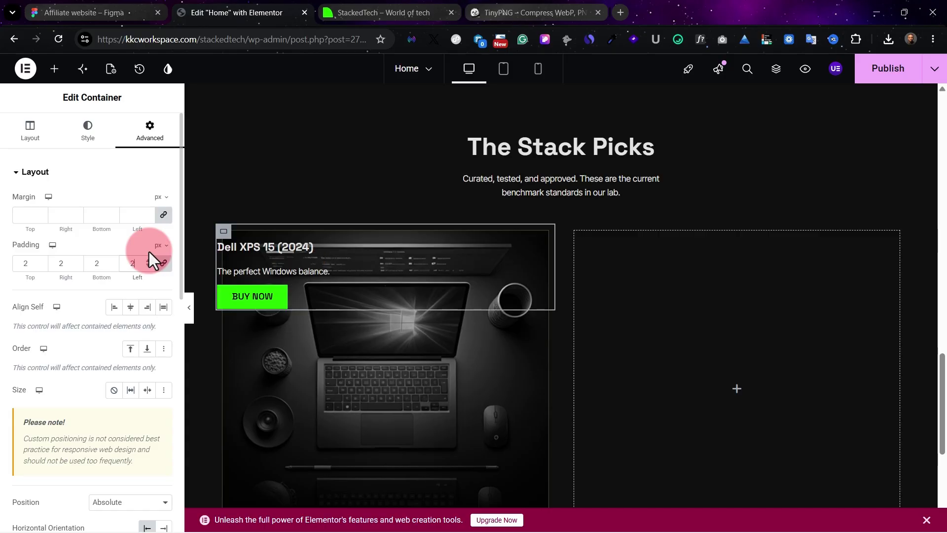
type("50")
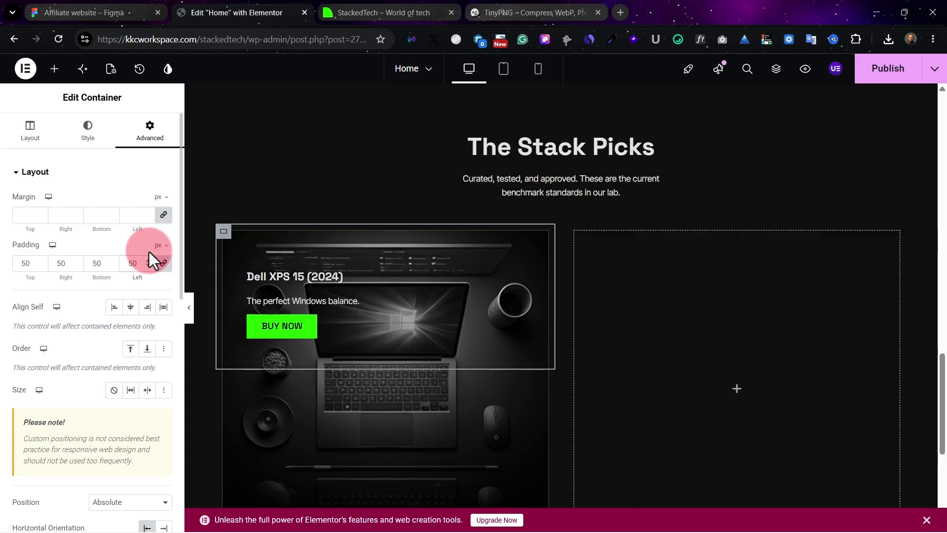
key("BackSpace")
key("BackSpace")
type("35")
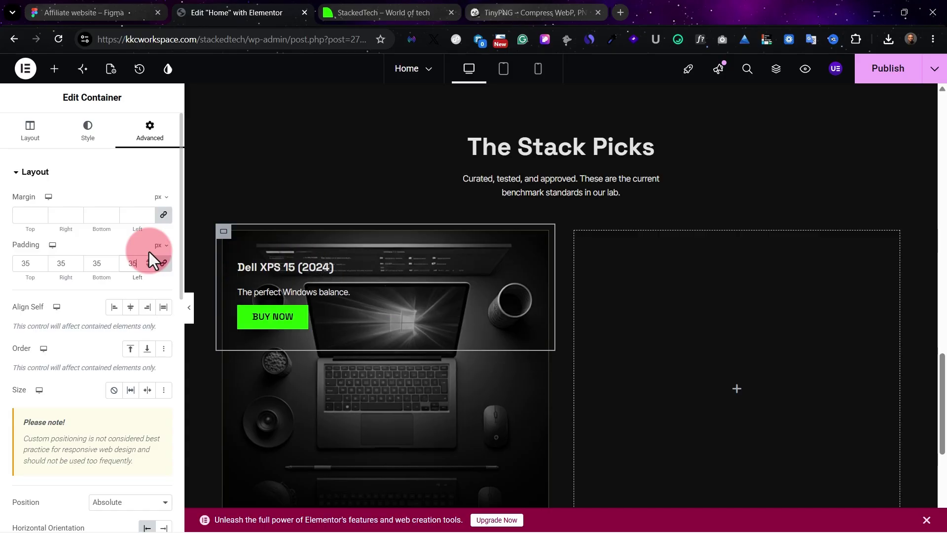
Lower the Dell text container over the image with a vertical offset of 312 px, publish and view the site.
scroll(309, 302, "down", 3)
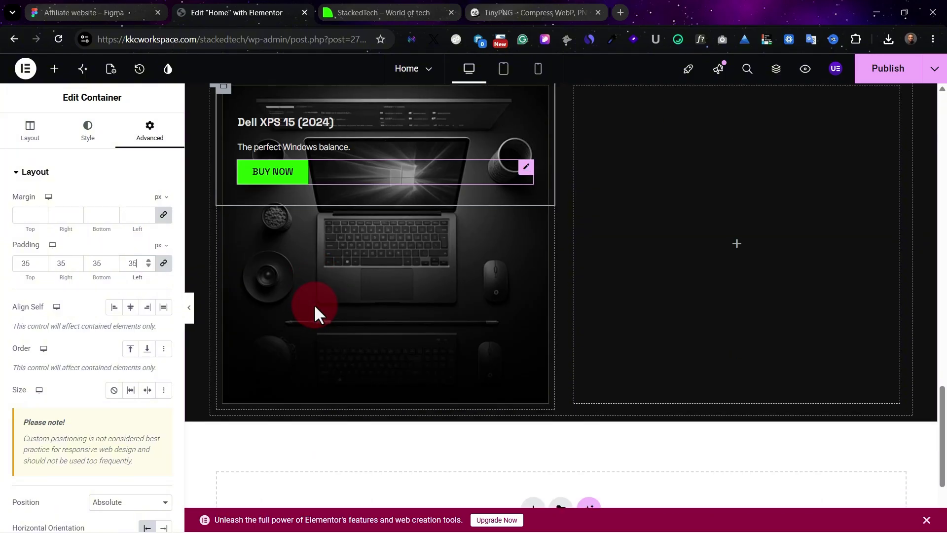
scroll(94, 427, "down", 4)
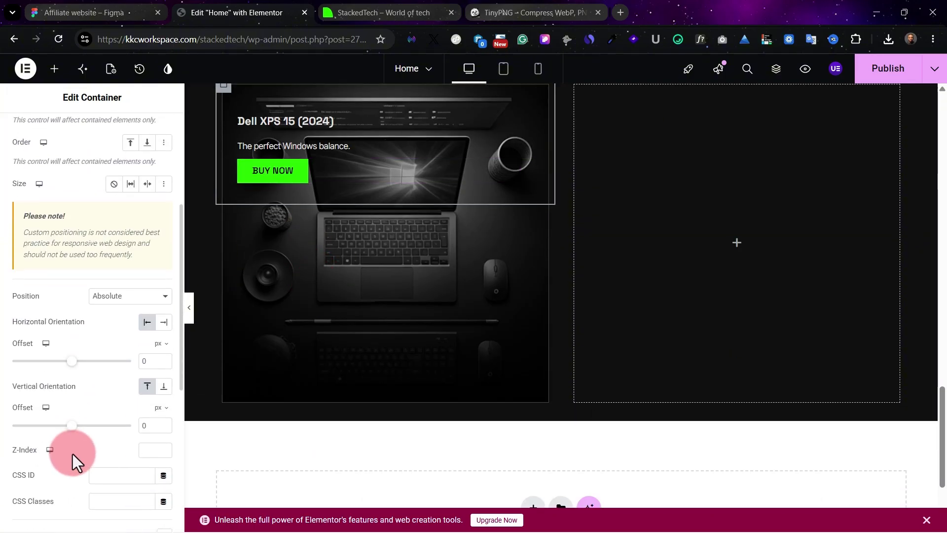
left_click_drag(76, 427, 92, 428)
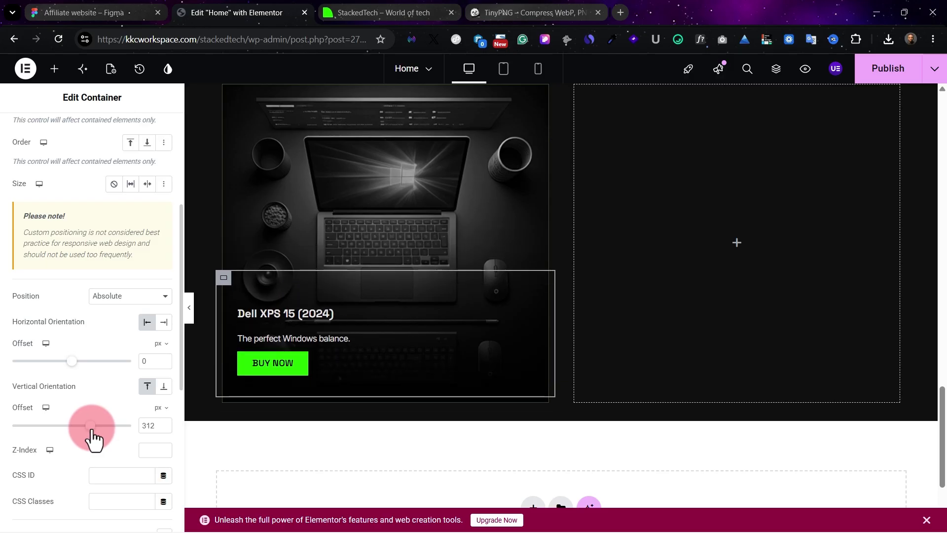
left_click(885, 69)
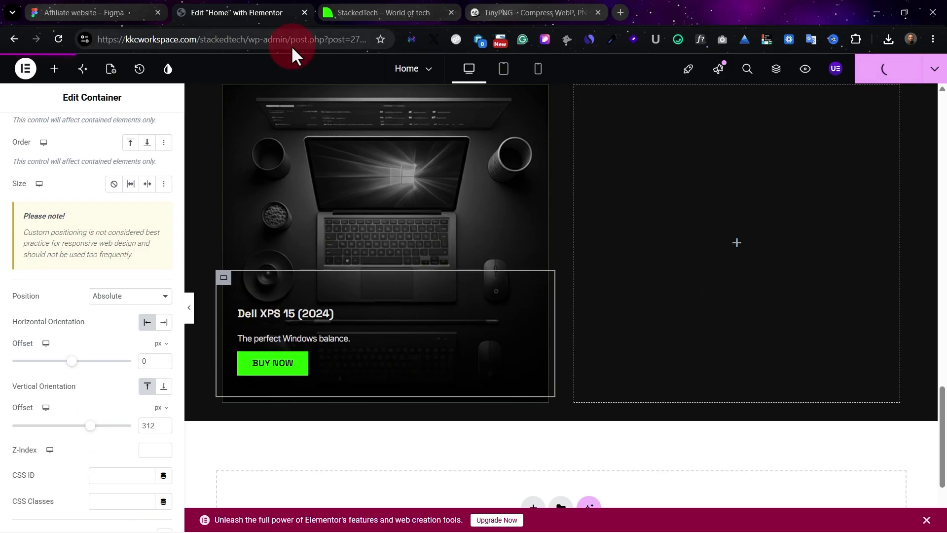
left_click(329, 10)
scroll(477, 340, "down", 5)
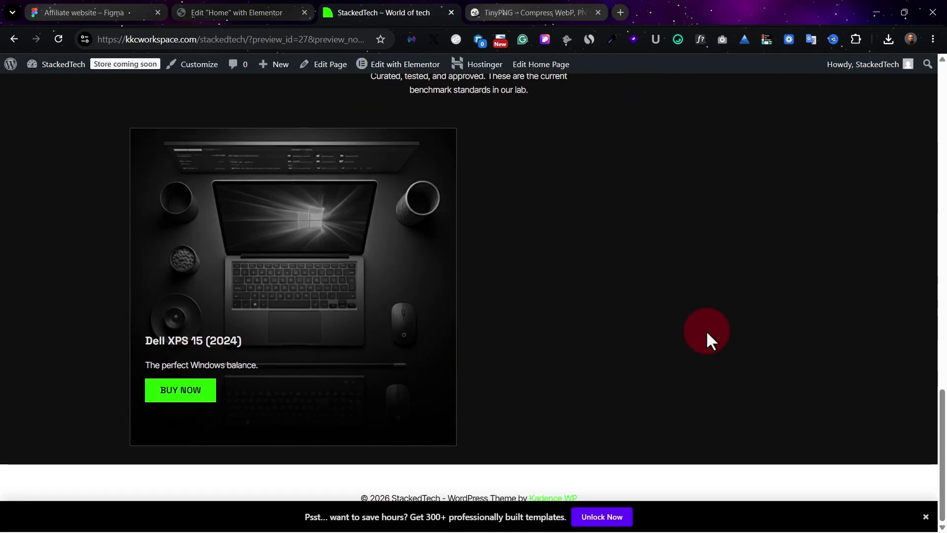
Check the Dell card's overlaid text on the live page at several browser zoom levels, then restore the normal zoom.
key("ctrl+minus")
key("ctrl+minus")
key("ctrl+minus")
key("ctrl+minus")
key("ctrl+minus")
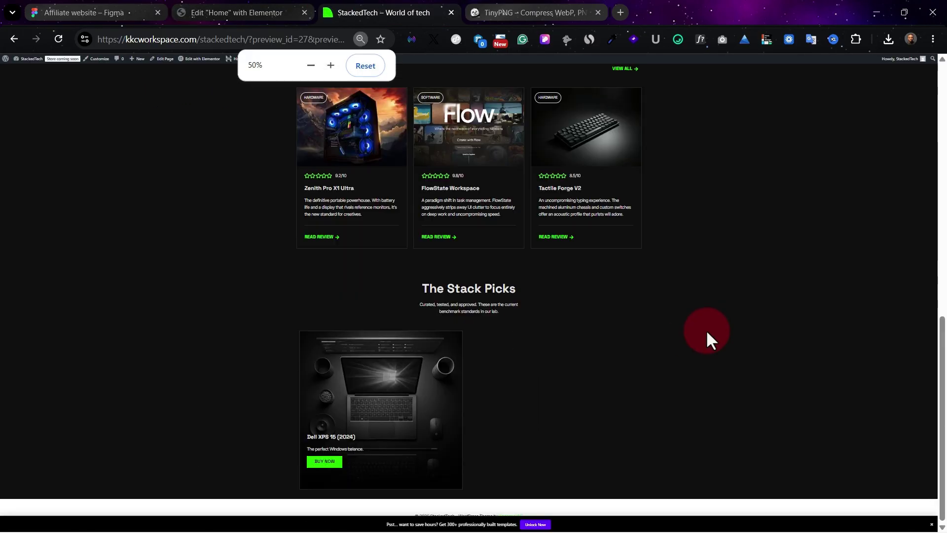
key("ctrl+plus")
key("ctrl+plus")
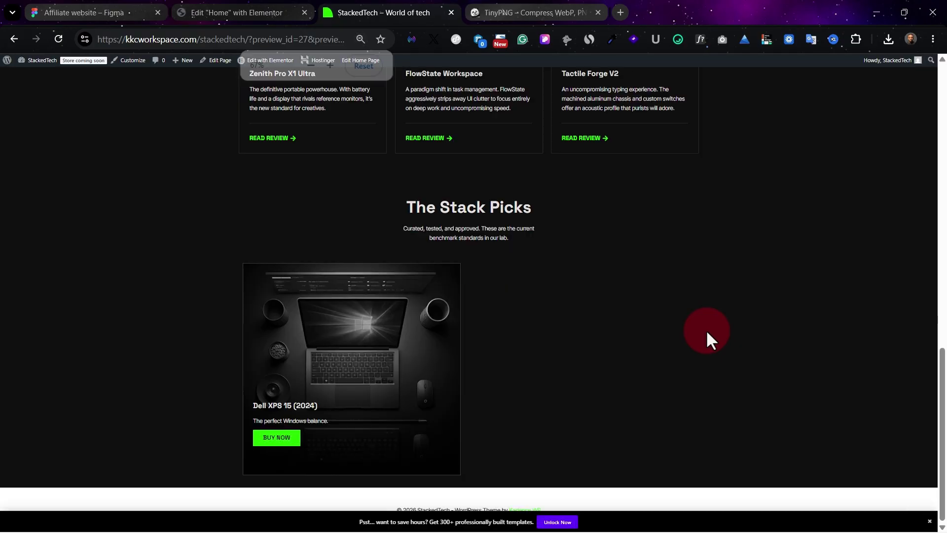
key("ctrl+plus")
key("ctrl+plus")
key("ctrl+plus")
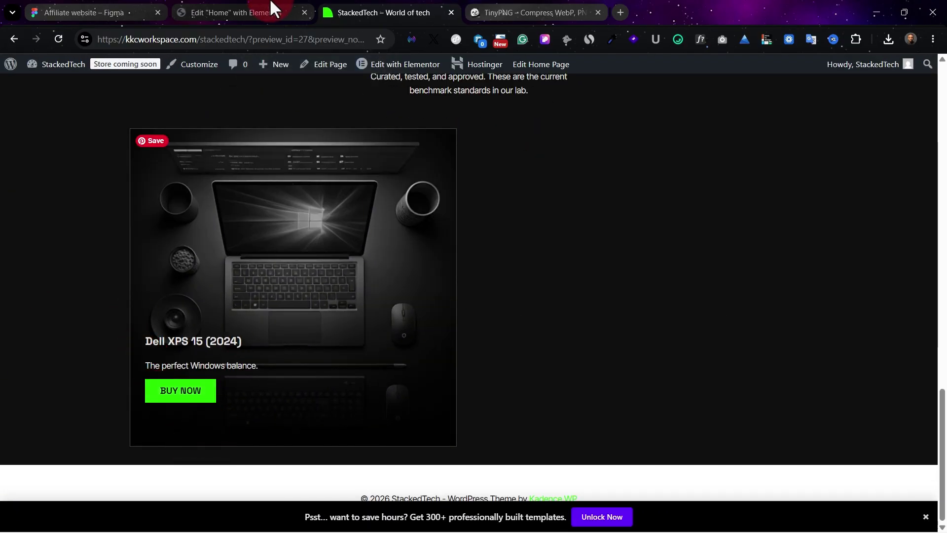
key("ctrl+plus")
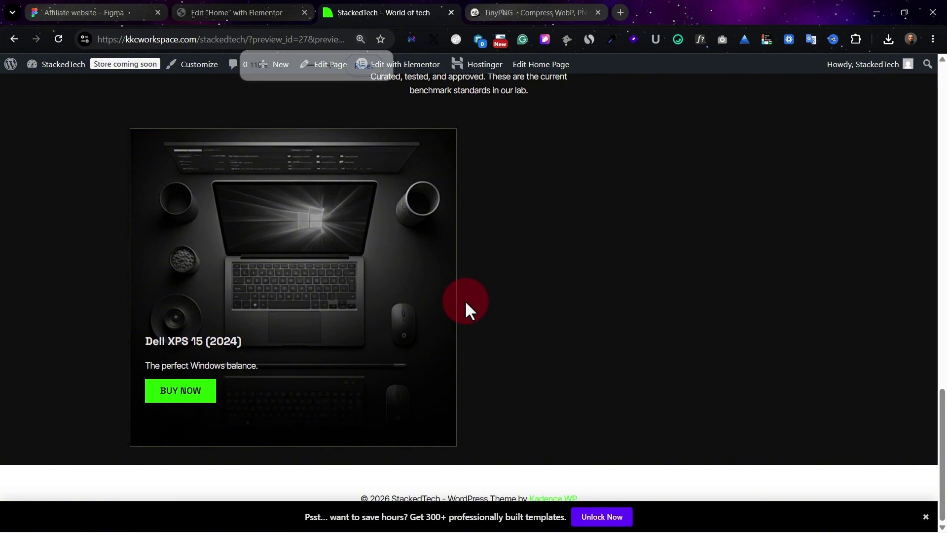
key("ctrl+minus")
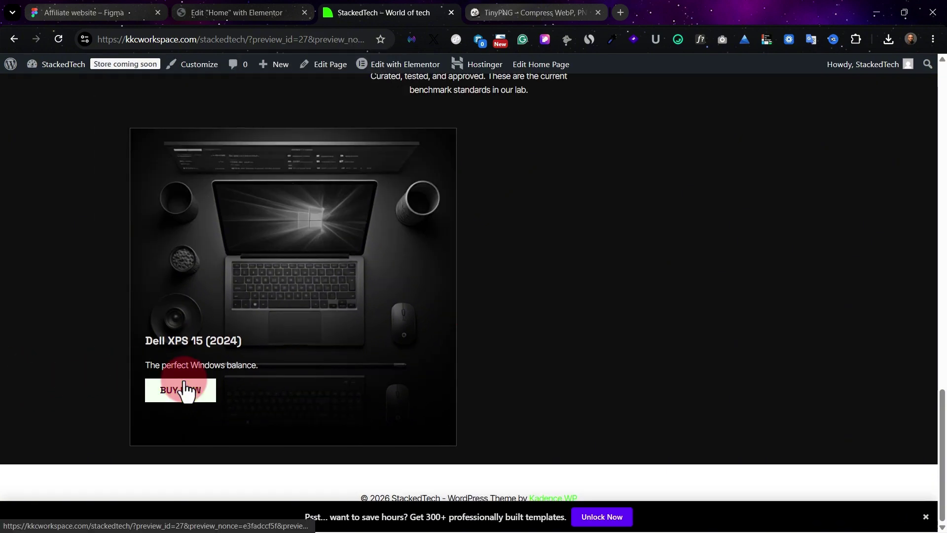
In Elementor, set the Dell text container's vertical offset to 339 px, publish, and compare the card with the Figma design.
left_click(258, 10)
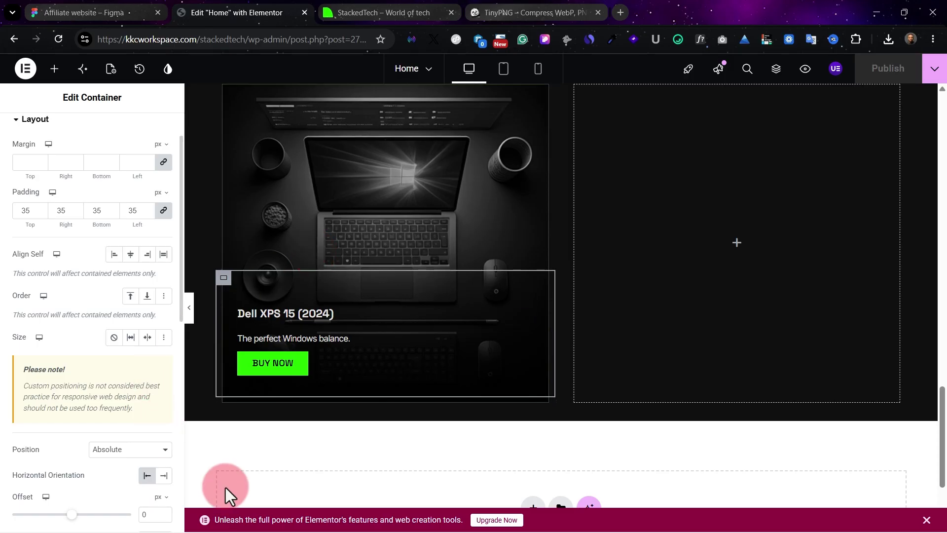
scroll(104, 466, "down", 2)
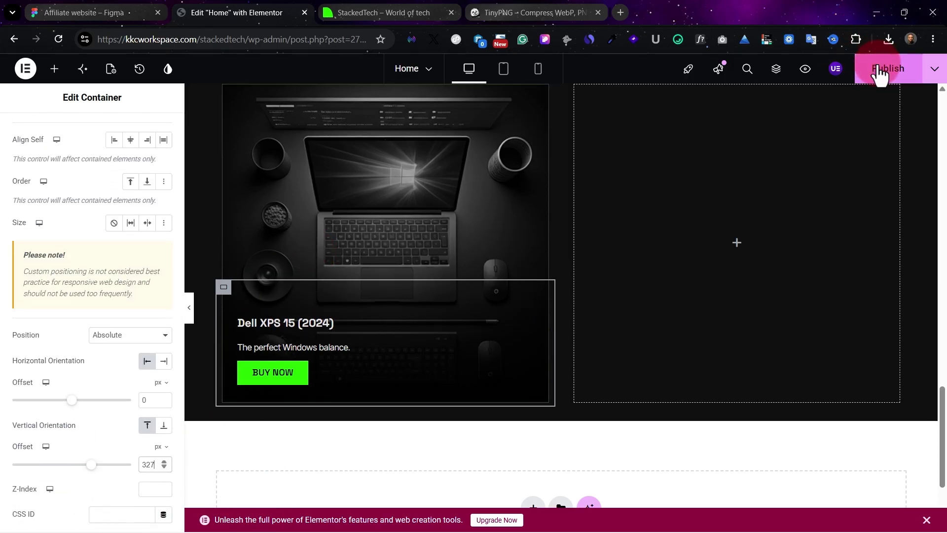
left_click(879, 73)
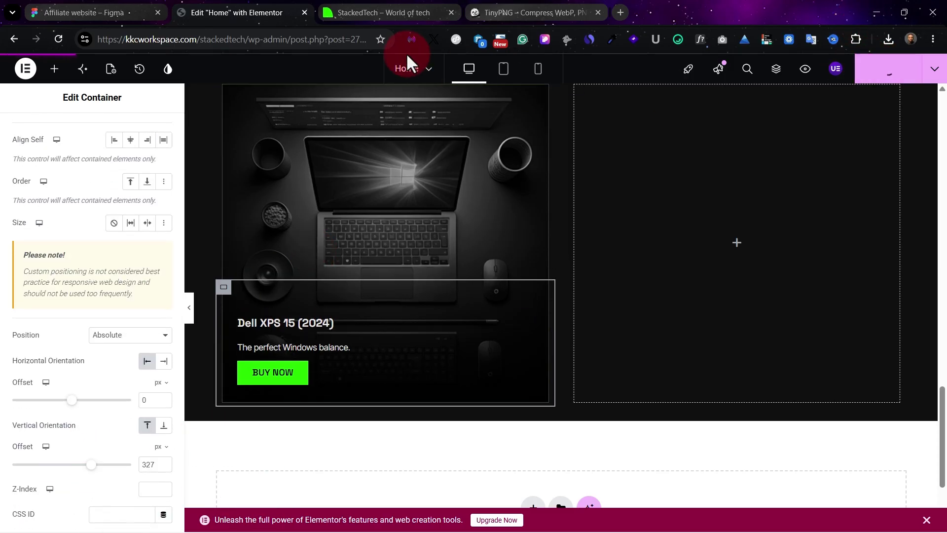
left_click(162, 460)
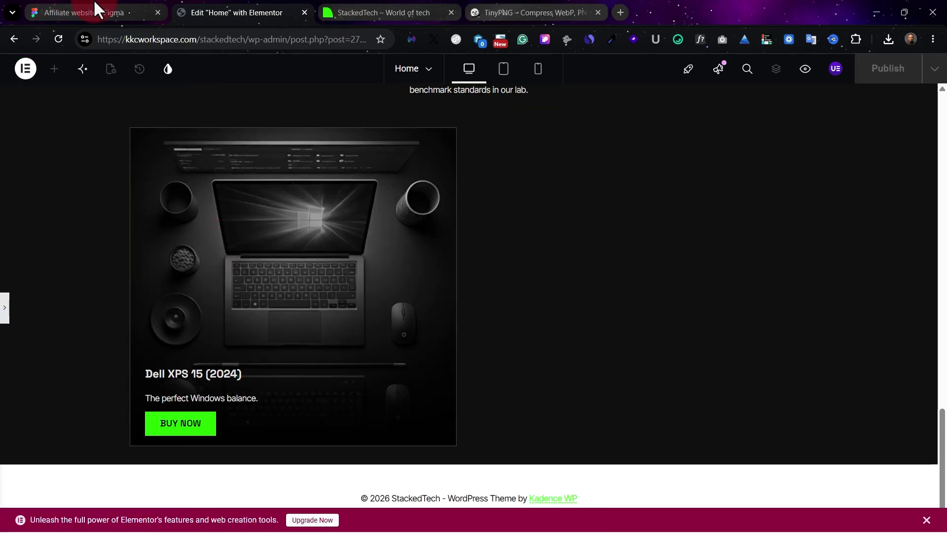
left_click(96, 10)
left_click(242, 11)
left_click(227, 197)
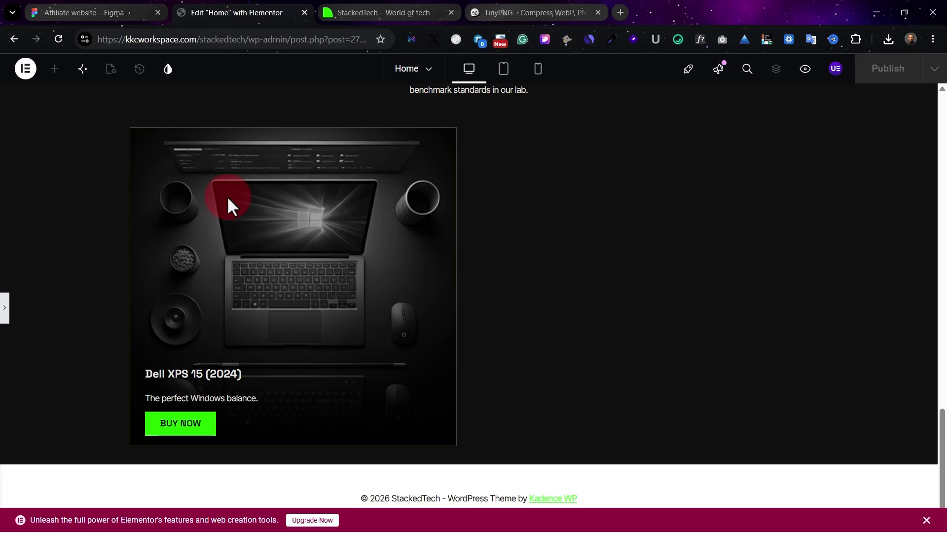
left_click(5, 308)
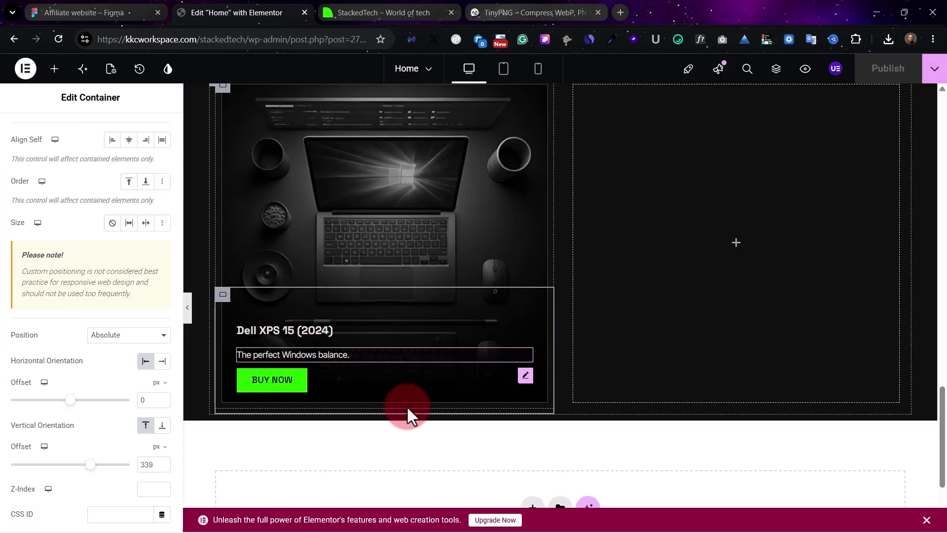
Set the BUY NOW button's font size to 12 px, publish the page and check the Dell card on the site.
left_click(526, 377)
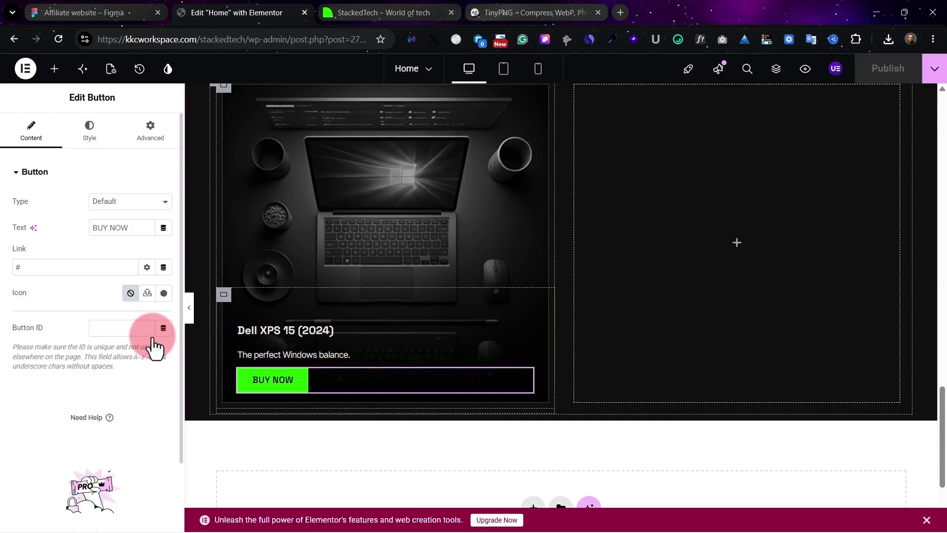
left_click(90, 137)
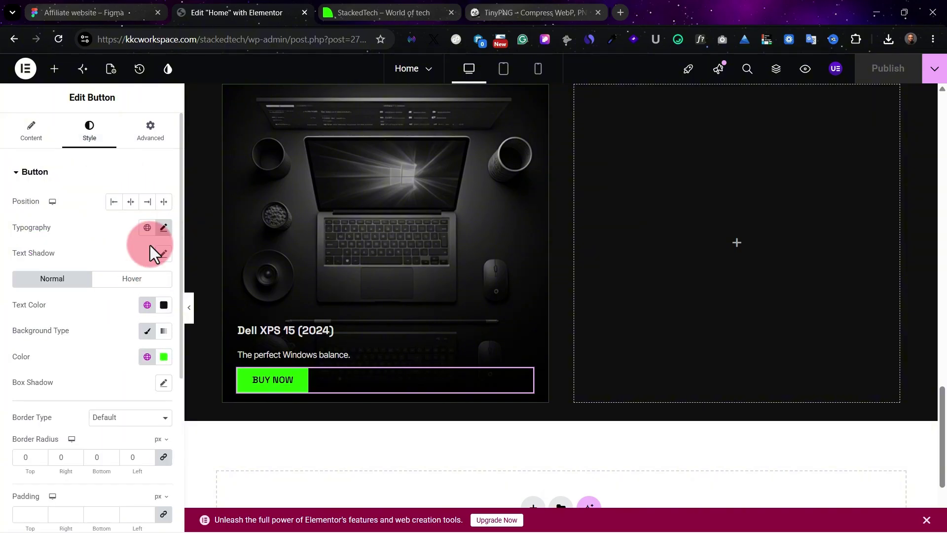
left_click(164, 230)
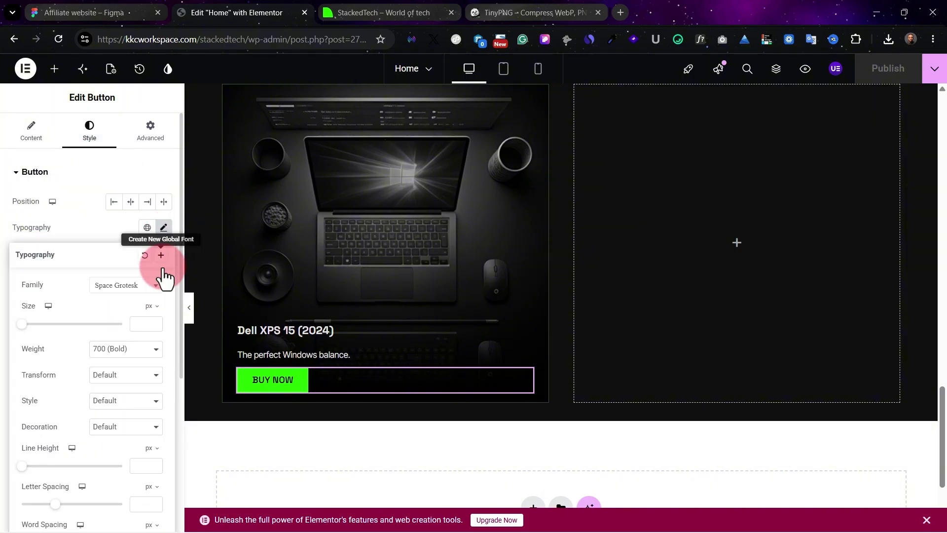
left_click(146, 327)
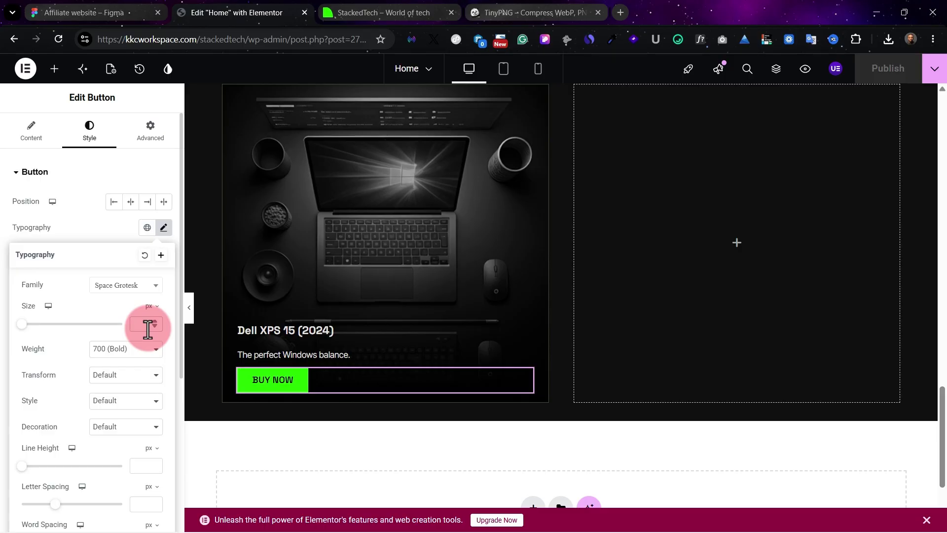
type("12")
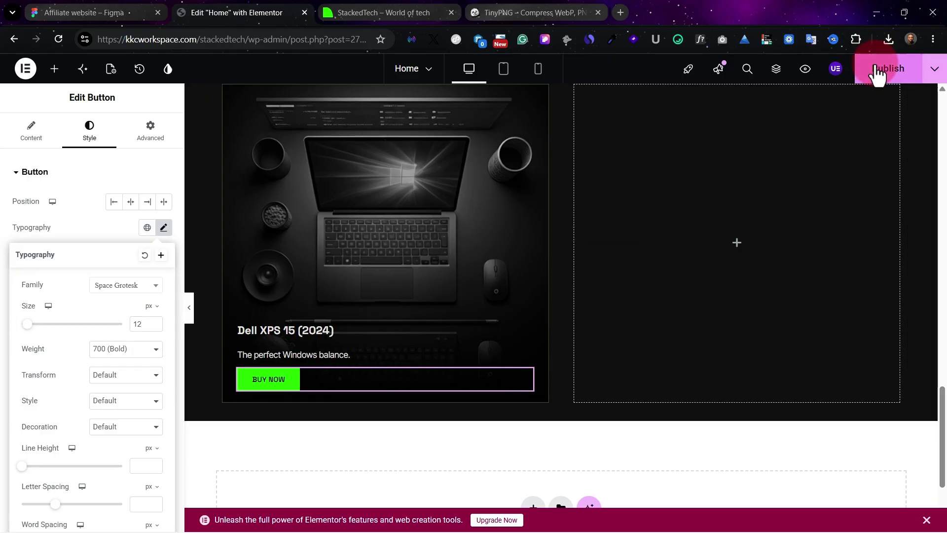
left_click(345, 13)
scroll(403, 278, "down", 10)
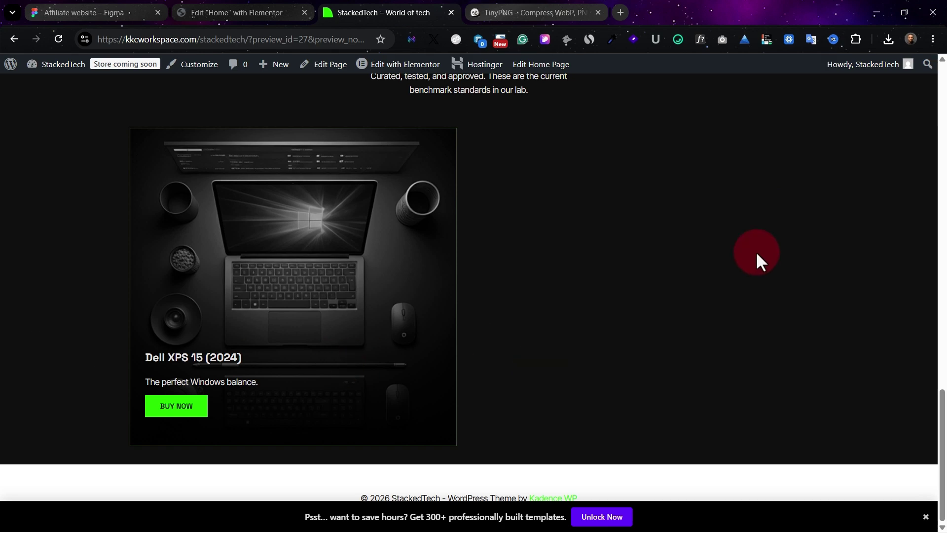
scroll(502, 141, "up", 1)
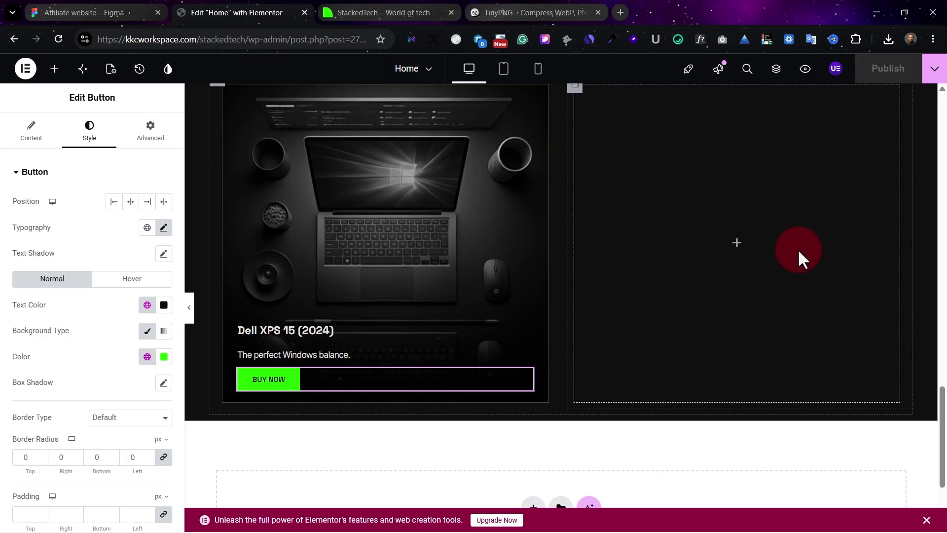
Review the Logitech and Notion cards in the Figma design, add a container to the empty column beside the Dell card and duplicate it.
scroll(798, 253, "up", 1)
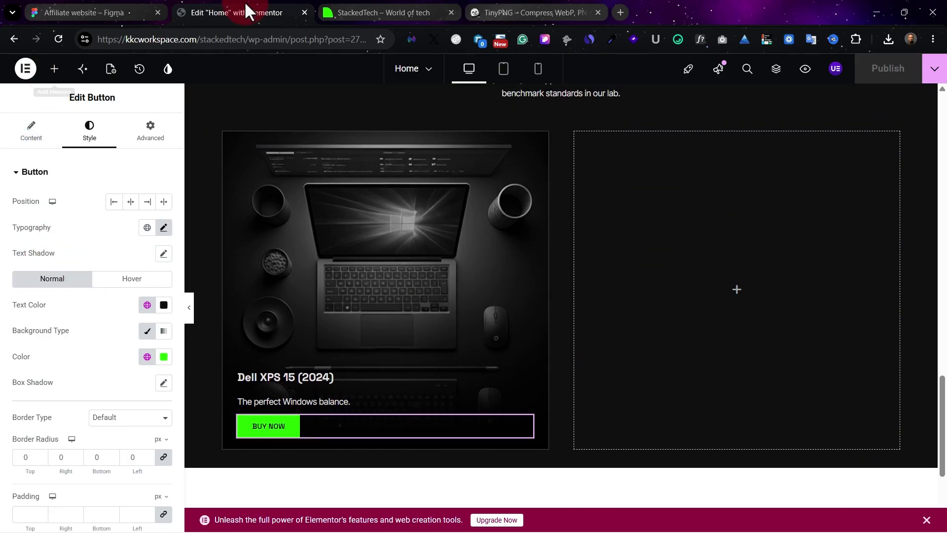
left_click(129, 12)
scroll(636, 213, "right", 8)
scroll(636, 212, "up", 3)
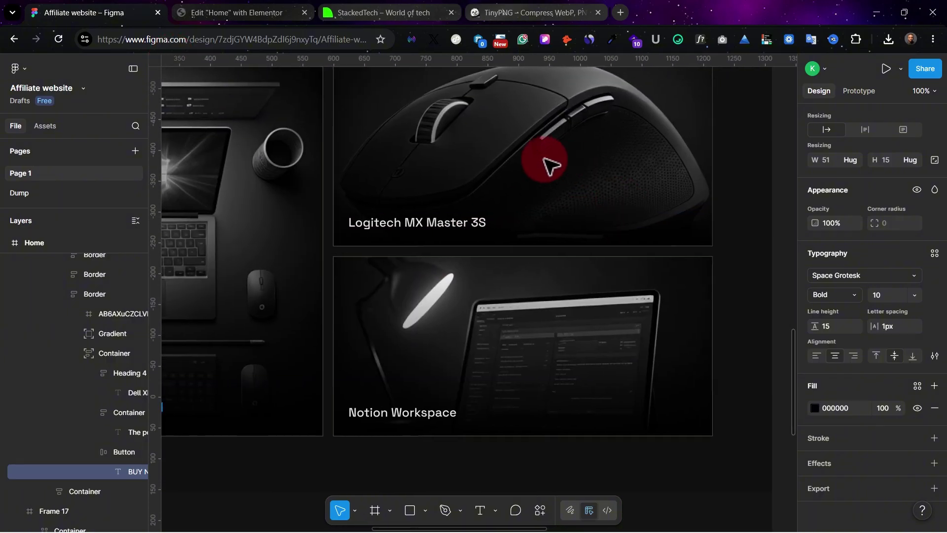
scroll(364, 135, "up", 2)
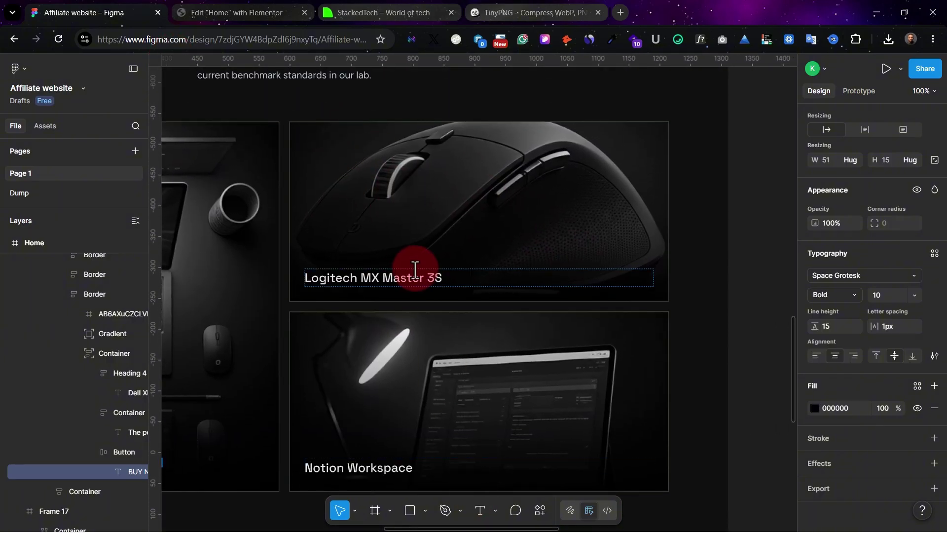
left_click(202, 10)
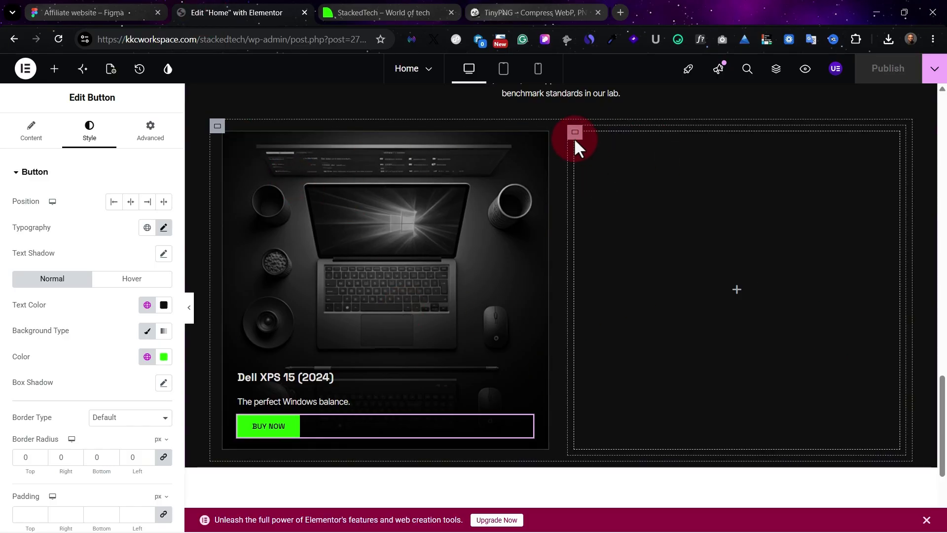
left_click(54, 68)
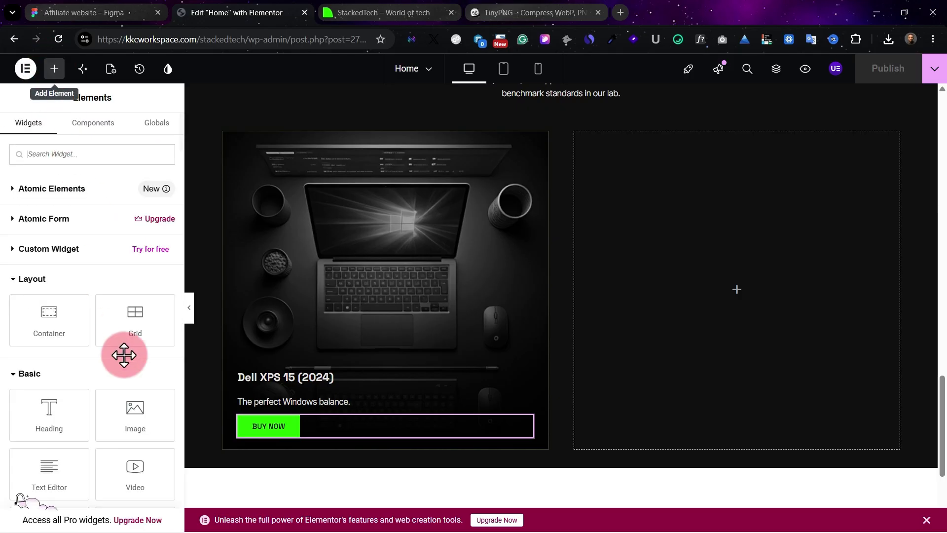
left_click_drag(124, 355, 767, 239)
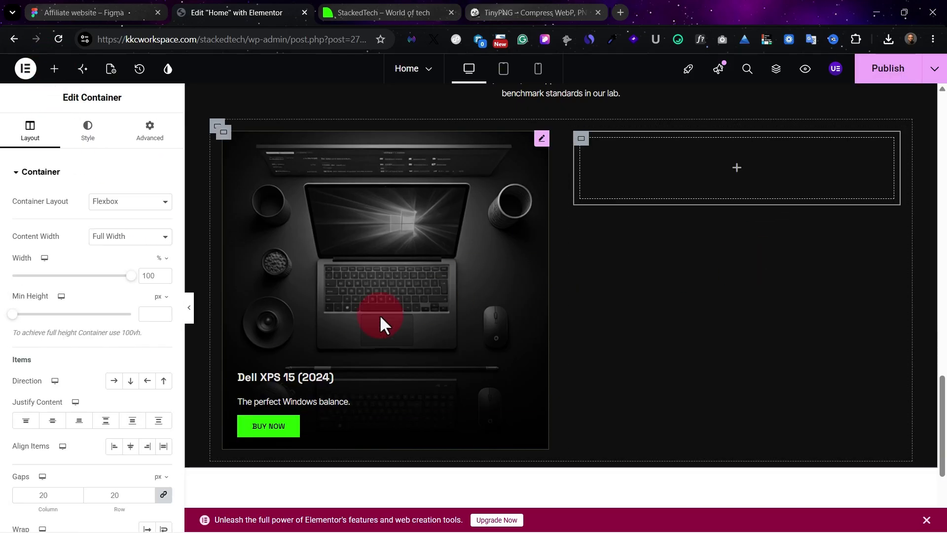
right_click(581, 139)
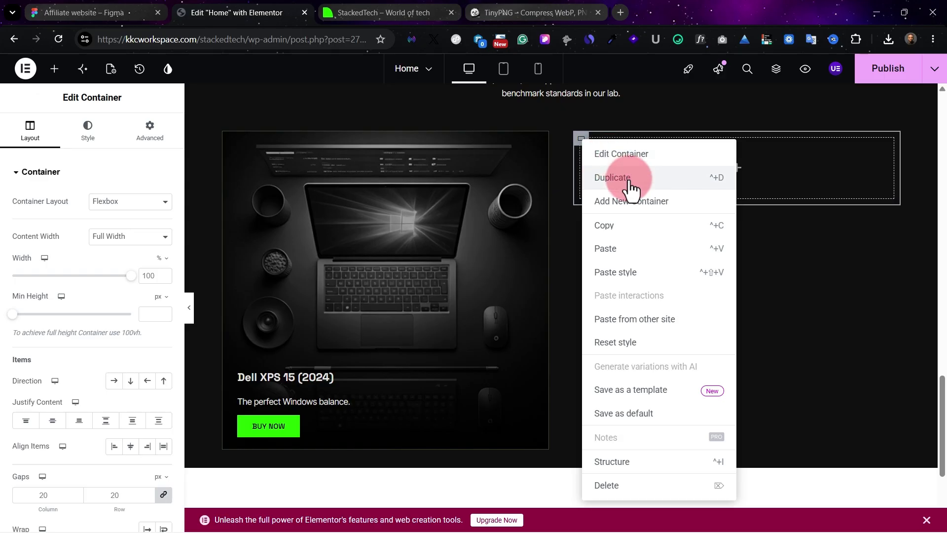
left_click(630, 186)
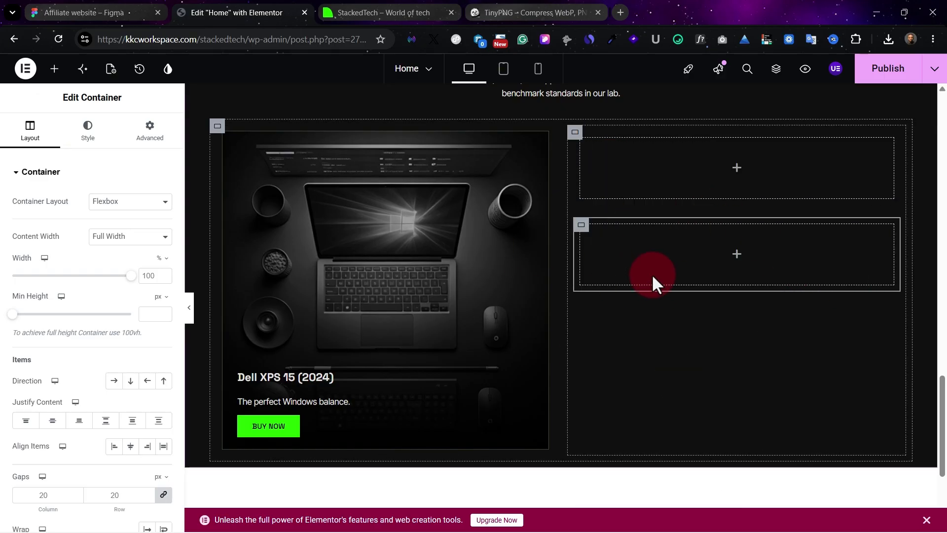
Add an Image widget to the upper of the two new containers, following the Figma card layout.
left_click(327, 8)
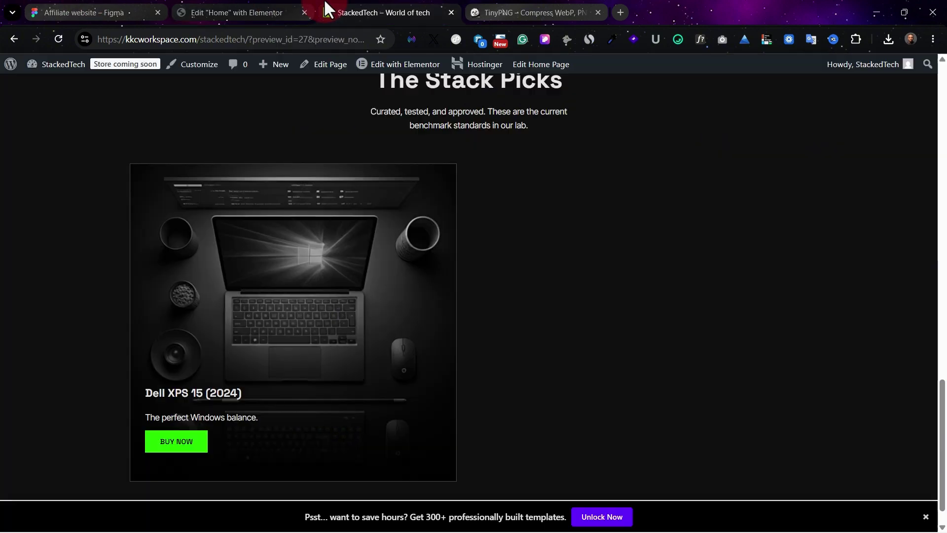
left_click(270, 7)
left_click(126, 11)
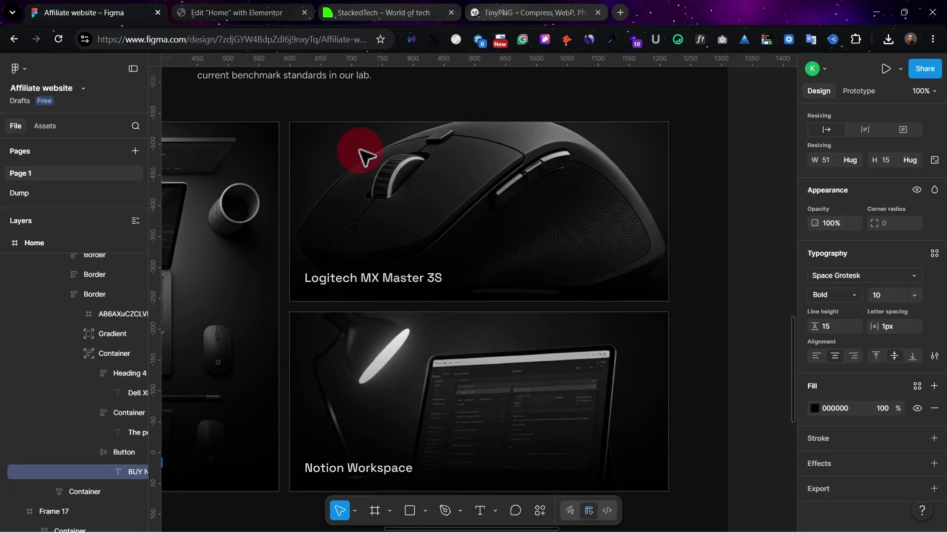
left_click(353, 6)
left_click(244, 10)
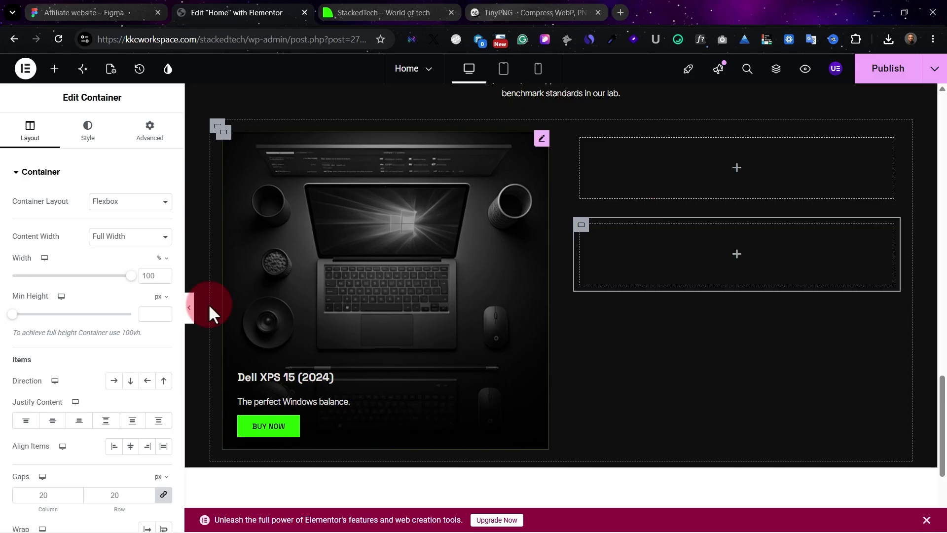
left_click(56, 91)
left_click(54, 69)
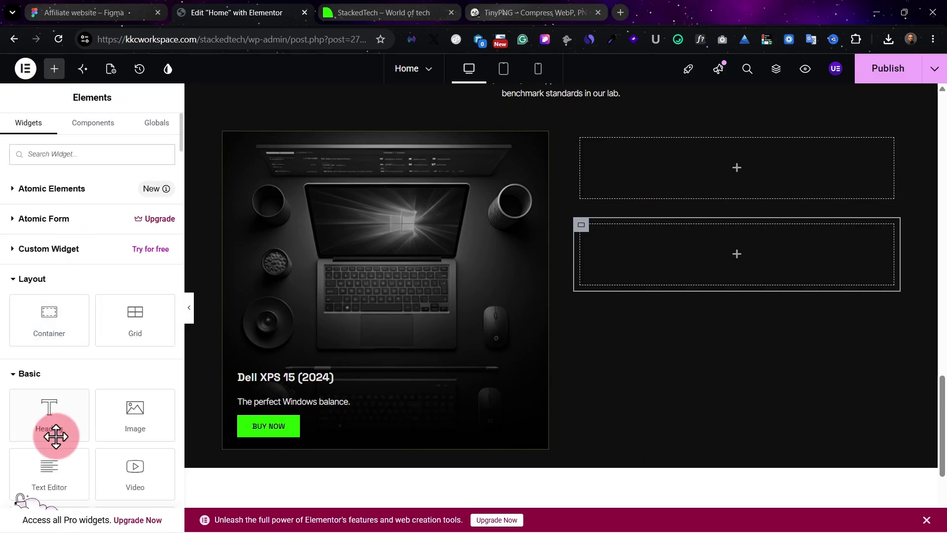
left_click_drag(143, 422, 718, 193)
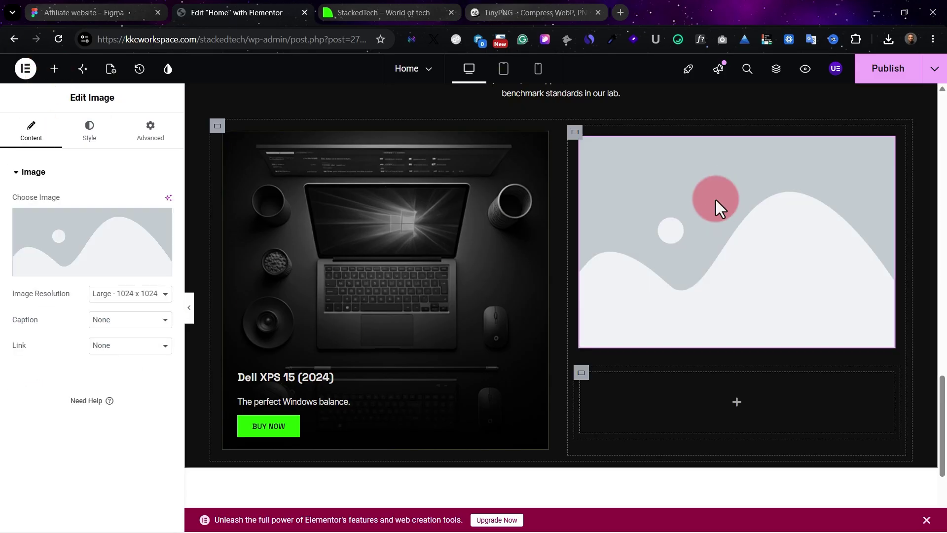
Set the new Image widget's picture to the Logitech mouse image.
left_click(353, 8)
left_click(270, 8)
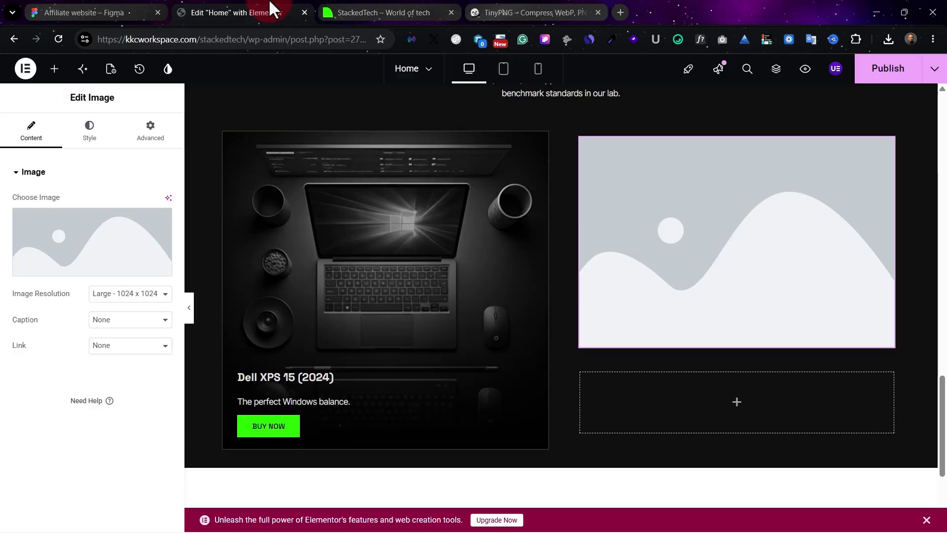
key("ctrl+shift+Tab")
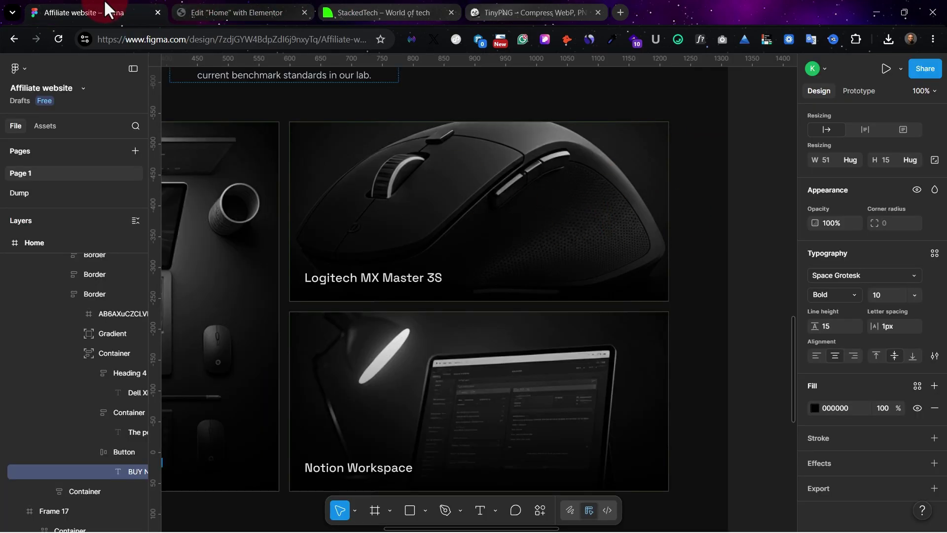
key("ctrl+Tab")
left_click(101, 238)
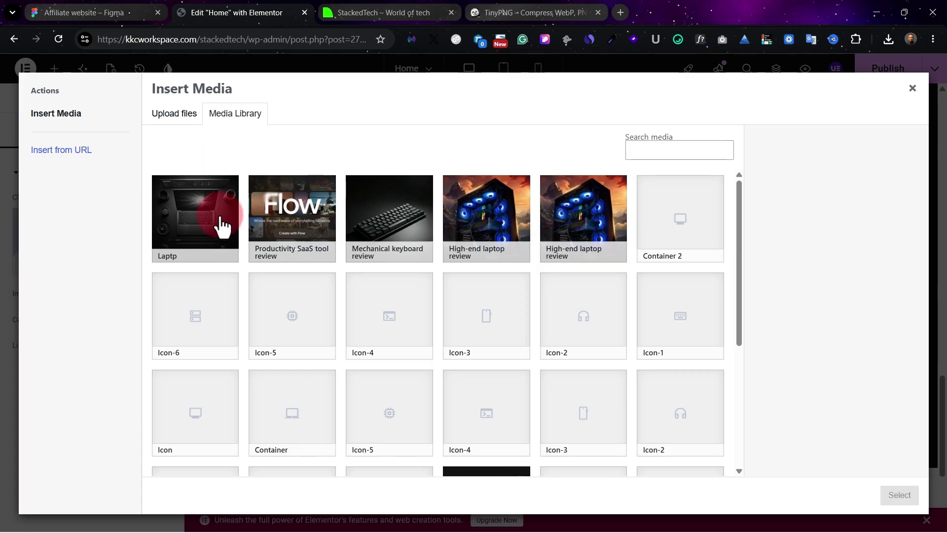
double_click(222, 227)
Select the title text "Logitech MX Master 3S" in the Figma design and return to the Elementor editor.
left_click(348, 11)
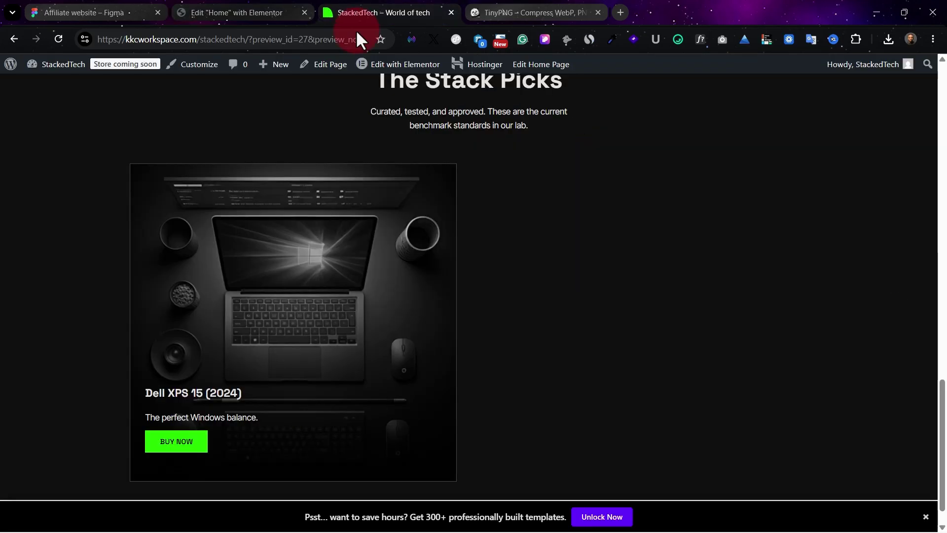
left_click(107, 20)
left_click(413, 277)
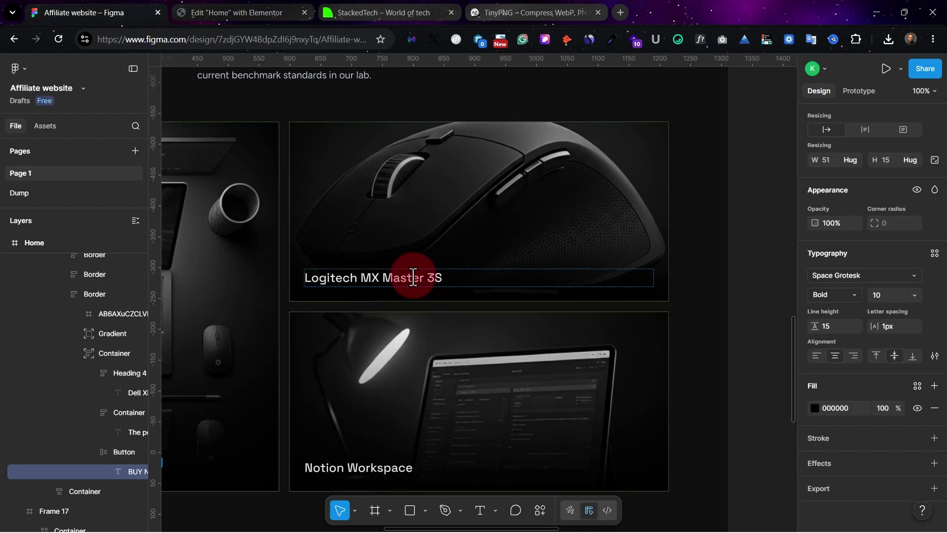
double_click(413, 277)
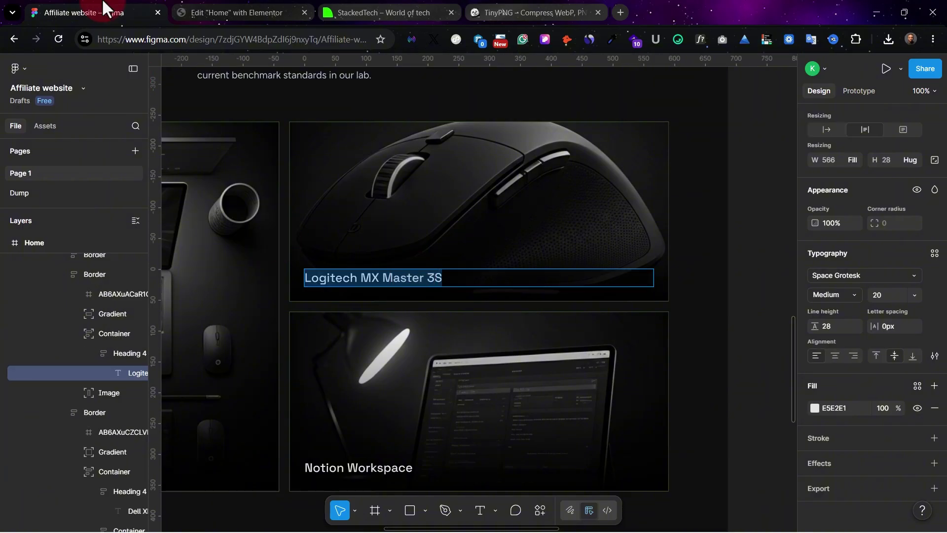
left_click(238, 7)
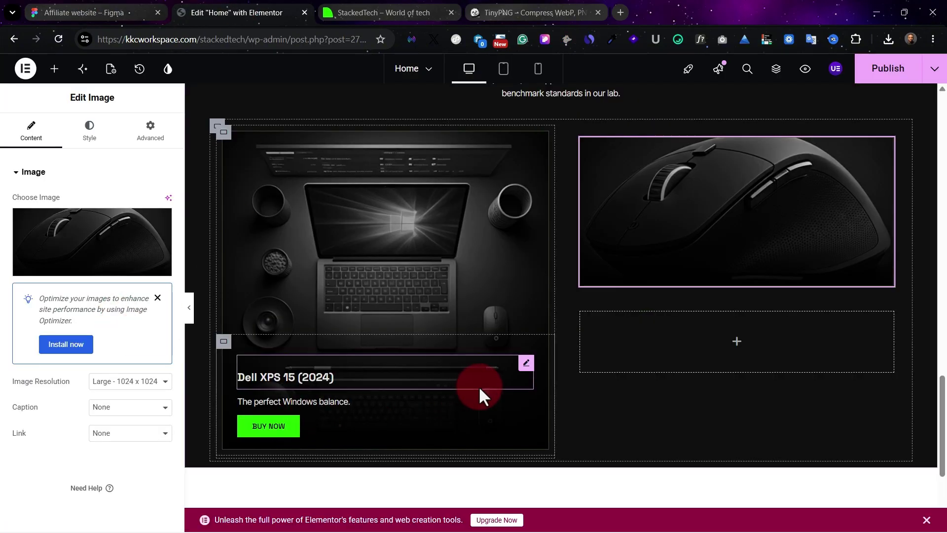
Copy the Dell card's "The perfect Windows balance." text widget and paste it into the container holding the mouse image.
right_click(526, 413)
left_click(563, 280)
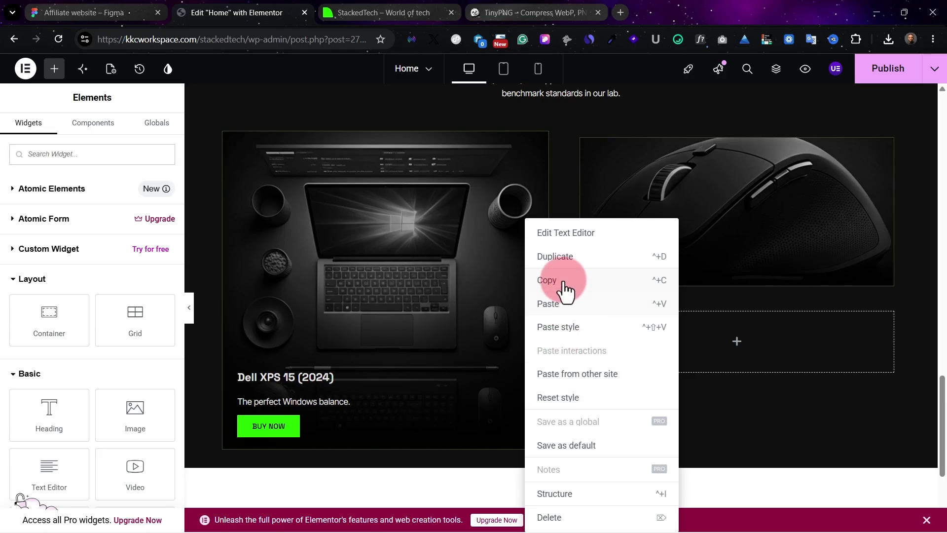
right_click(591, 140)
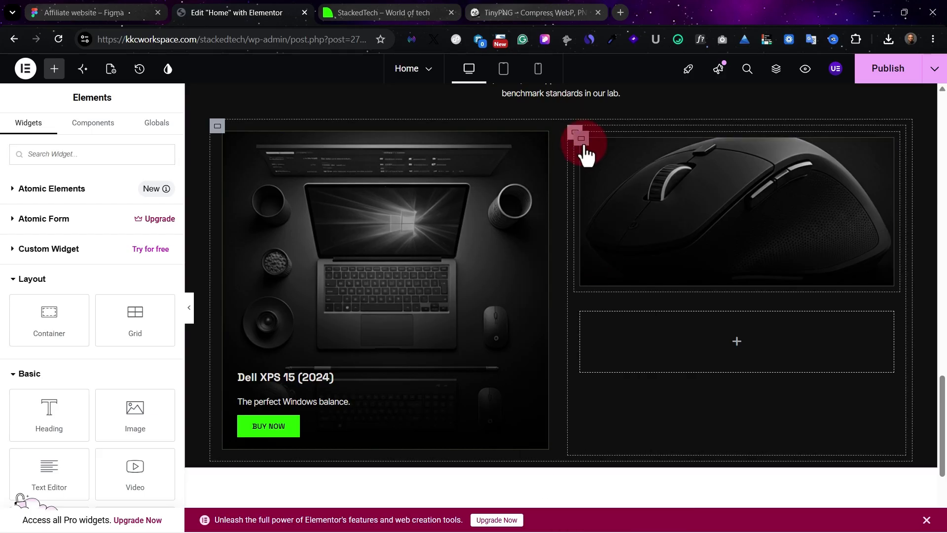
left_click(584, 147)
key("ctrl+v")
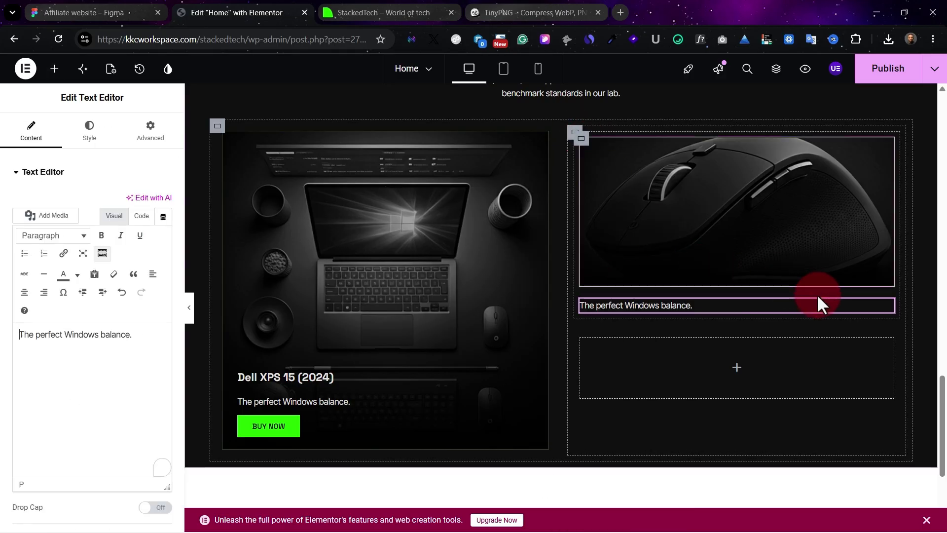
Clear the pasted text widget's margins and set its position to Absolute so it overlays the mouse image.
left_click(152, 134)
mouse_move(31, 231)
left_mouse_down()
mouse_move(6, 235)
mouse_move(26, 232)
left_mouse_up()
left_click(132, 215)
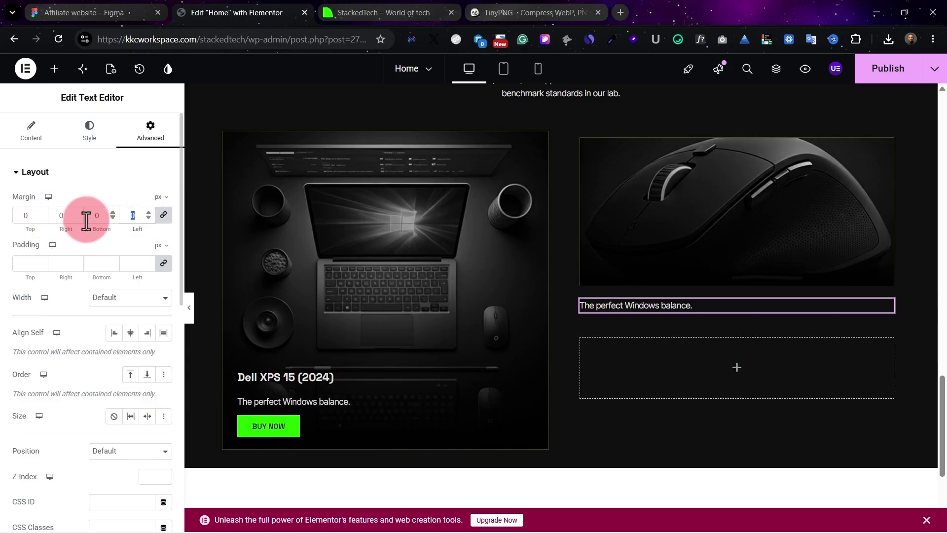
scroll(148, 468, "down", 2)
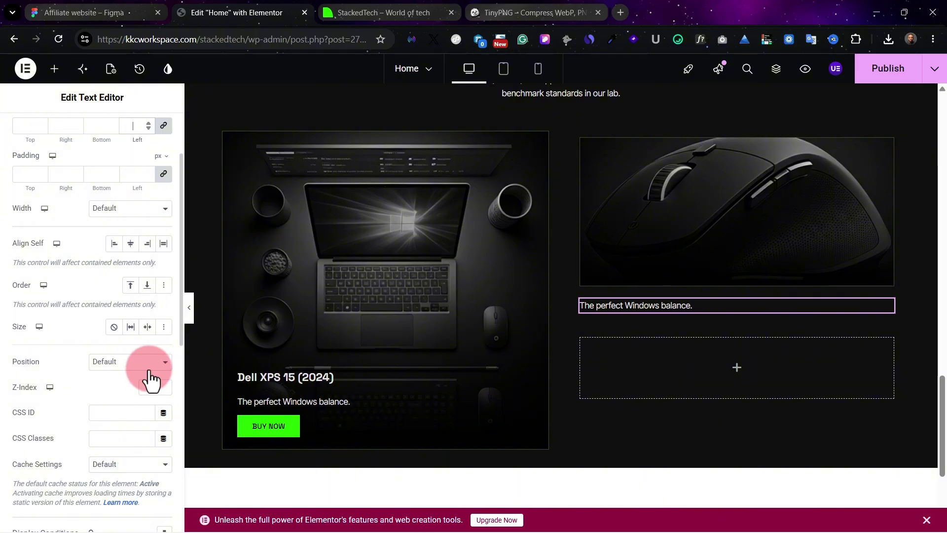
left_click(151, 367)
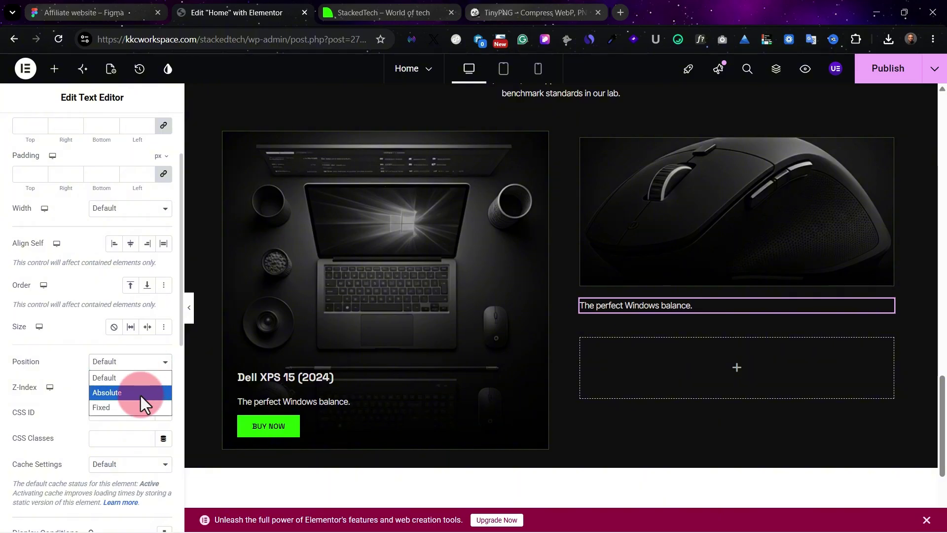
left_click(141, 392)
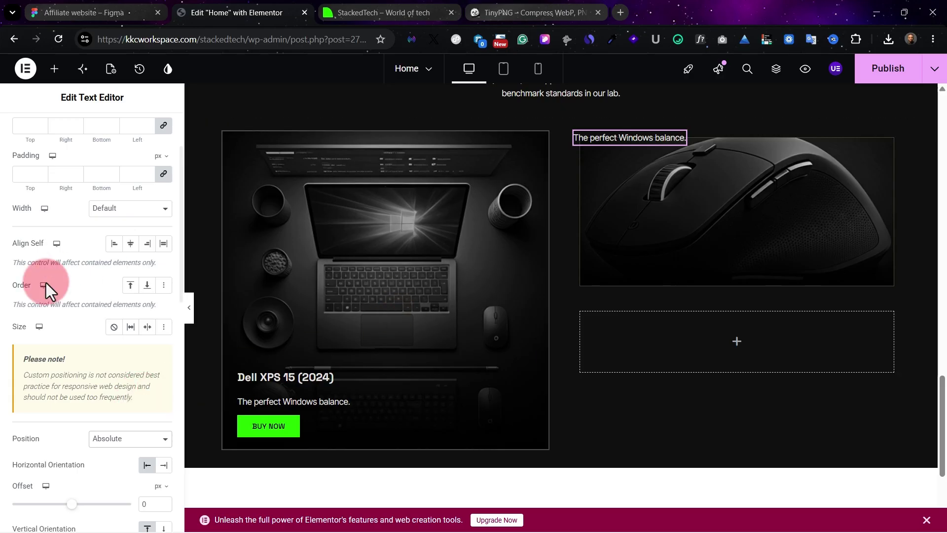
Set the overlaid text's padding to 35 px on all sides, matching the Dell card's text container.
scroll(153, 274, "up", 2)
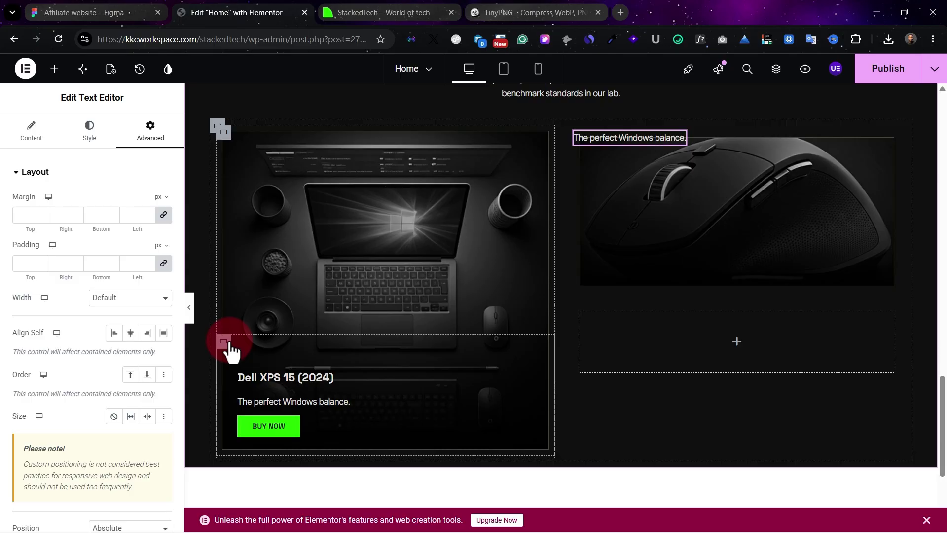
left_click(224, 341)
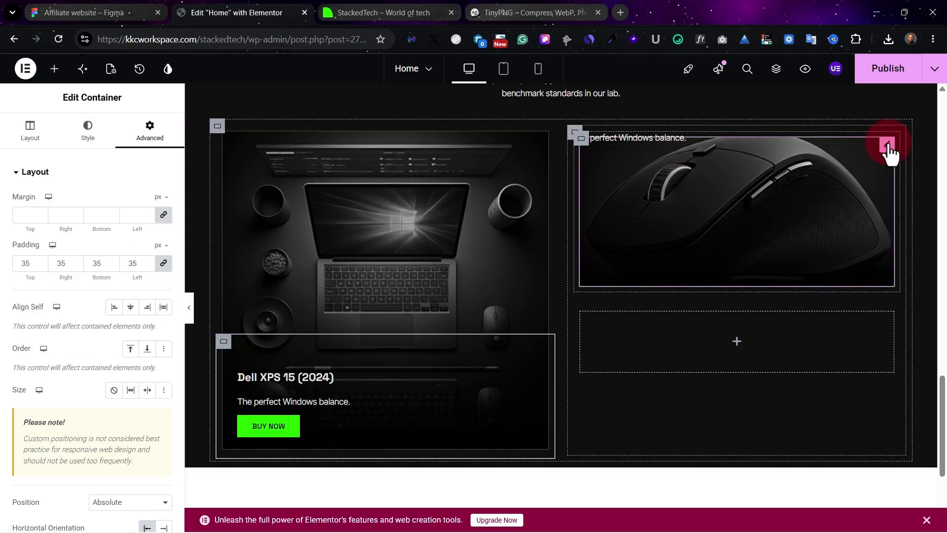
left_click(887, 145)
left_click(158, 139)
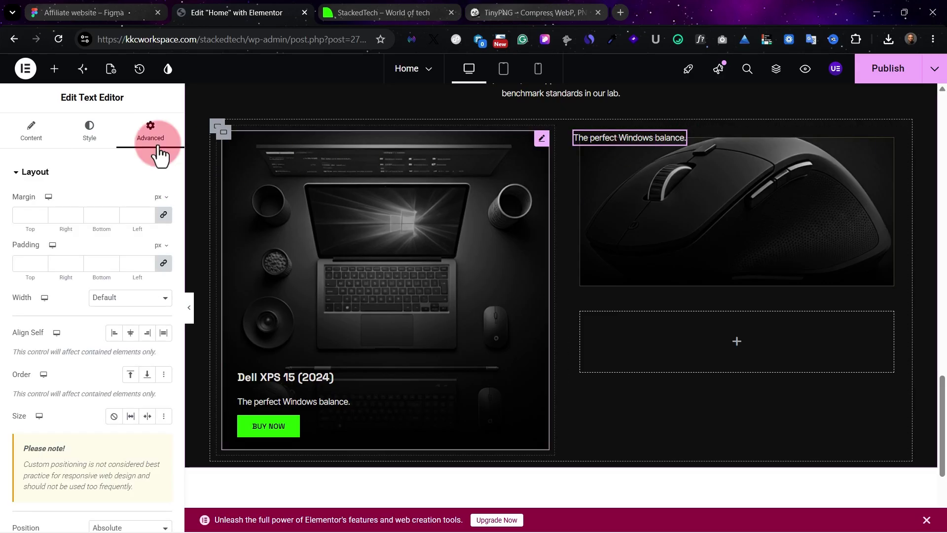
left_click(146, 258)
type("35")
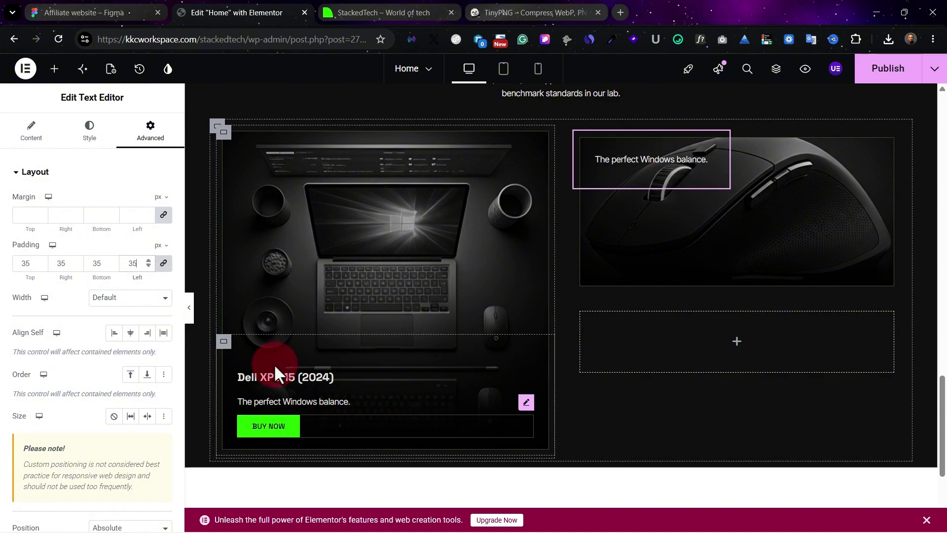
Set the mouse card's overlaid text to a vertical offset of 177 px, checking the Dell text container's position settings, and publish the page.
scroll(85, 355, "down", 10)
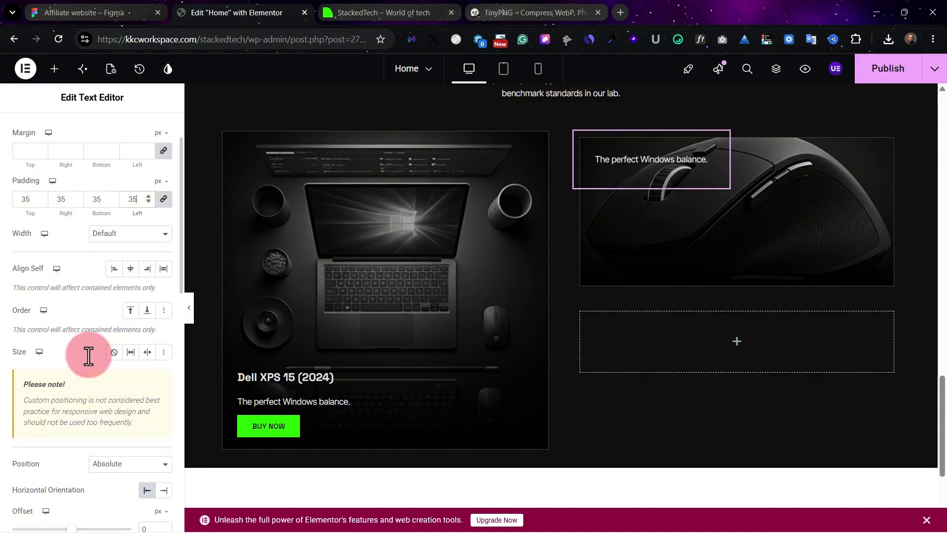
left_click(446, 368)
scroll(109, 408, "down", 3)
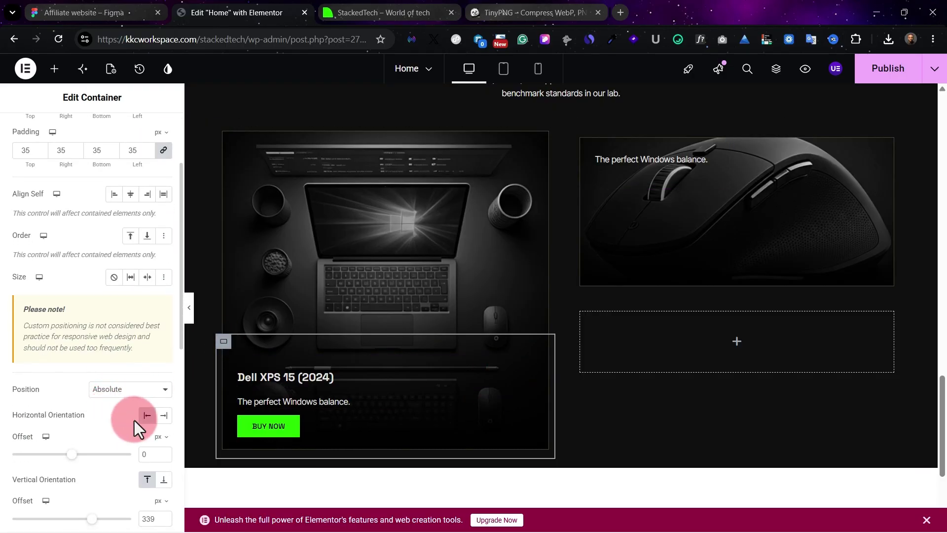
scroll(138, 463, "down", 1)
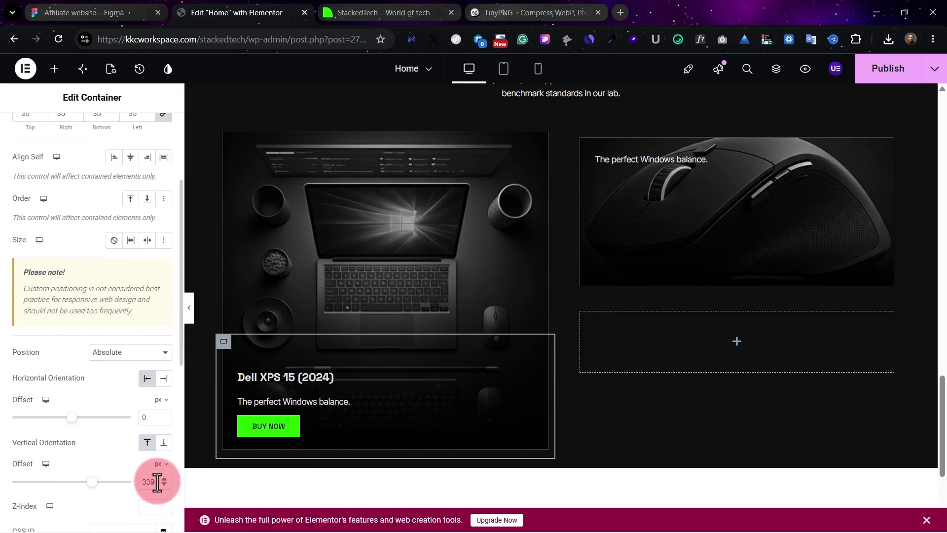
left_click(640, 158)
left_click(720, 143)
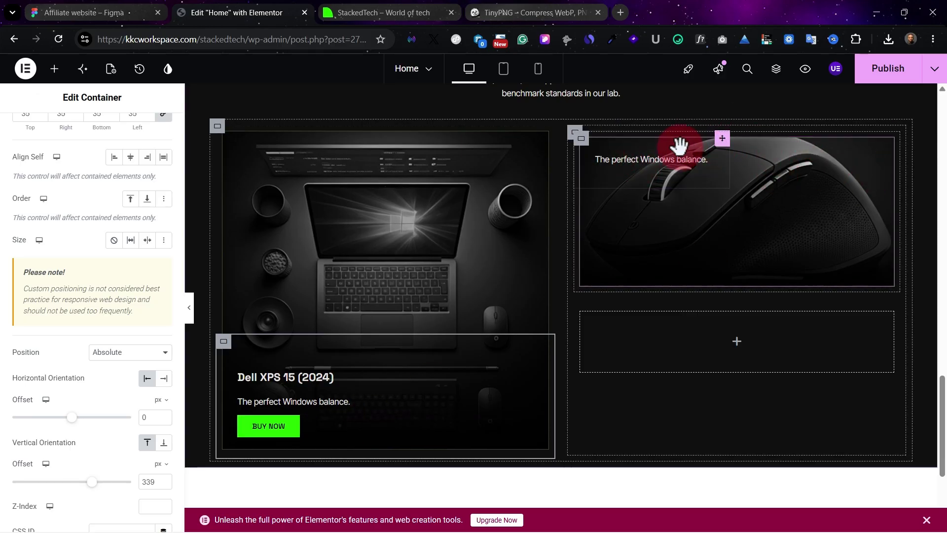
left_click(722, 140)
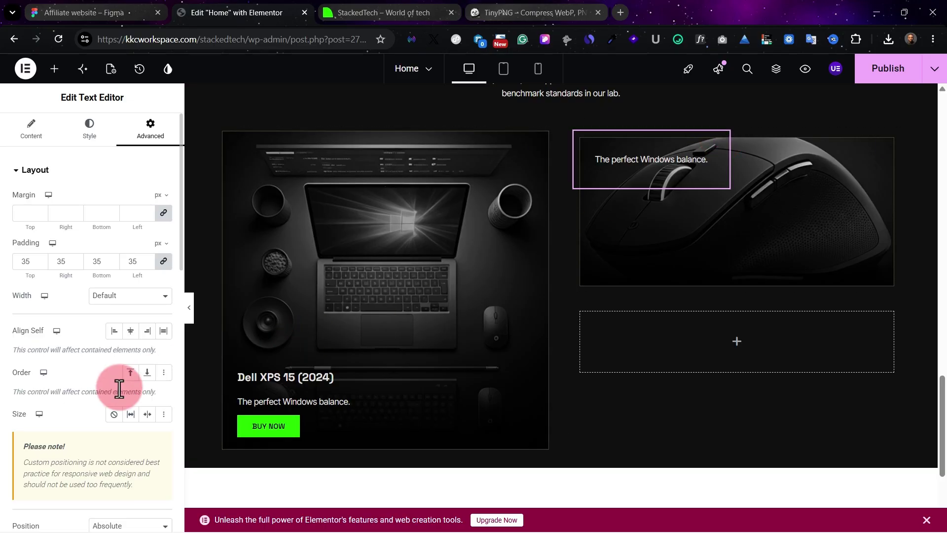
scroll(91, 413, "down", 4)
scroll(94, 431, "down", 1)
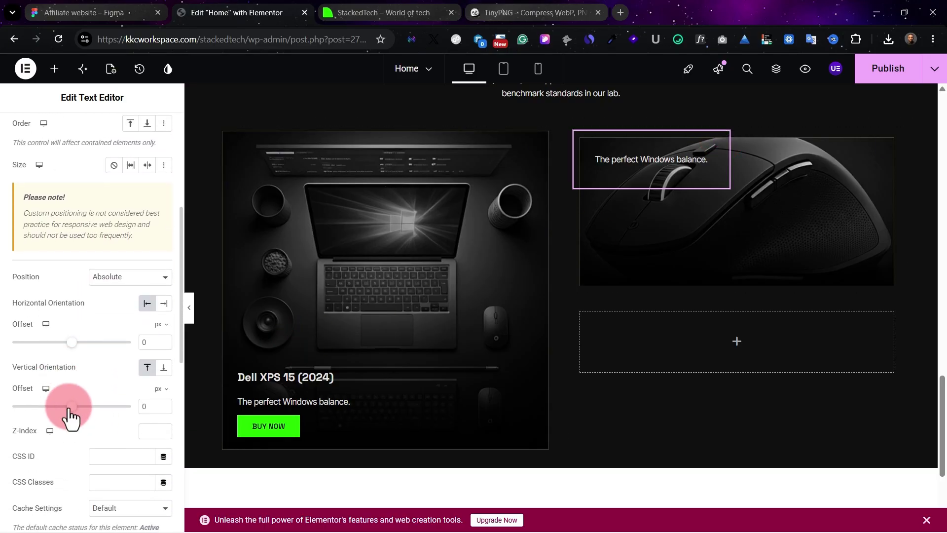
left_click_drag(70, 409, 82, 408)
left_click(880, 60)
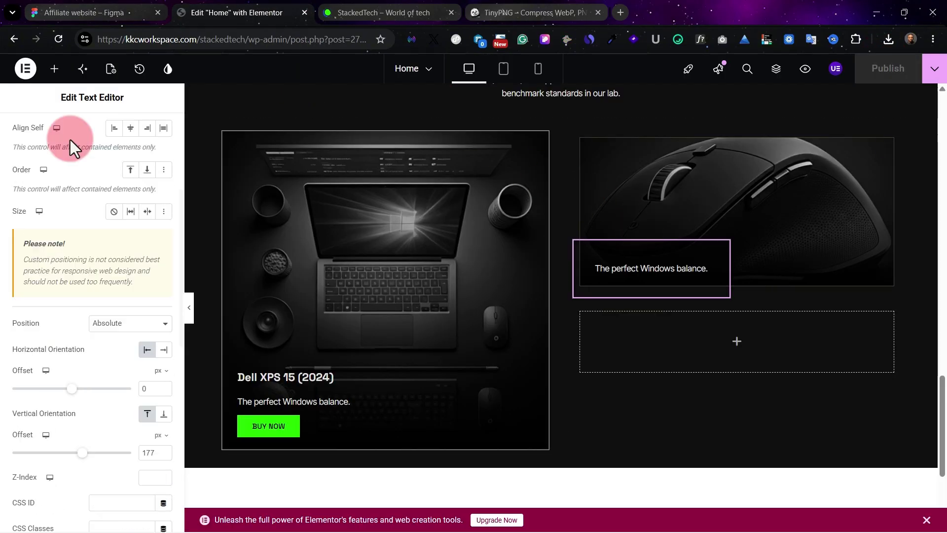
Replace the overlaid text with "Logitech MX Master 3S" and publish the page, checking the card on the live site.
scroll(49, 141, "up", 5)
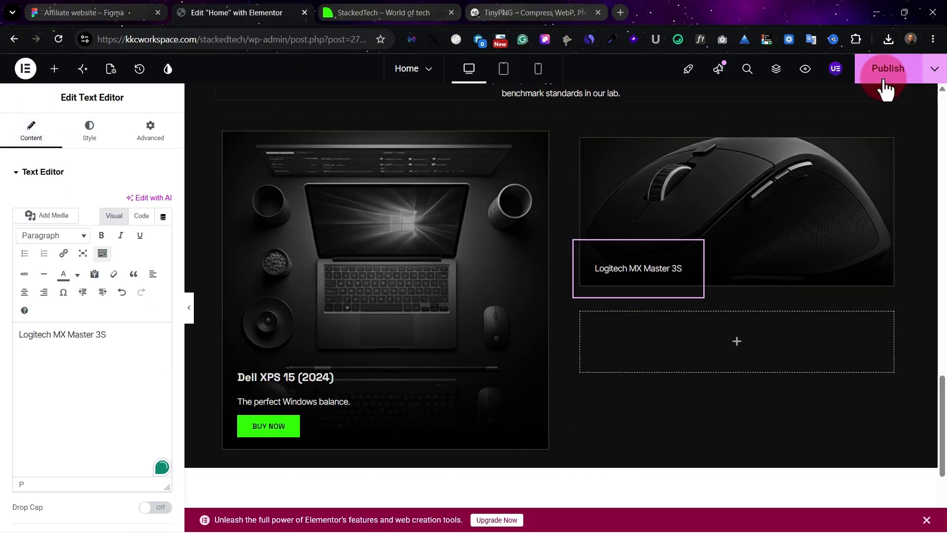
left_click(884, 69)
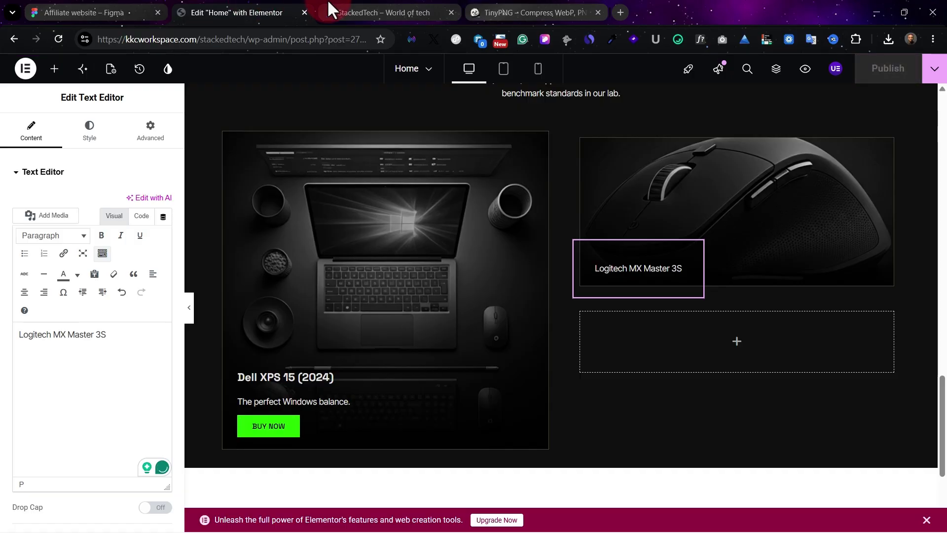
left_click(337, 11)
scroll(562, 325, "down", 15)
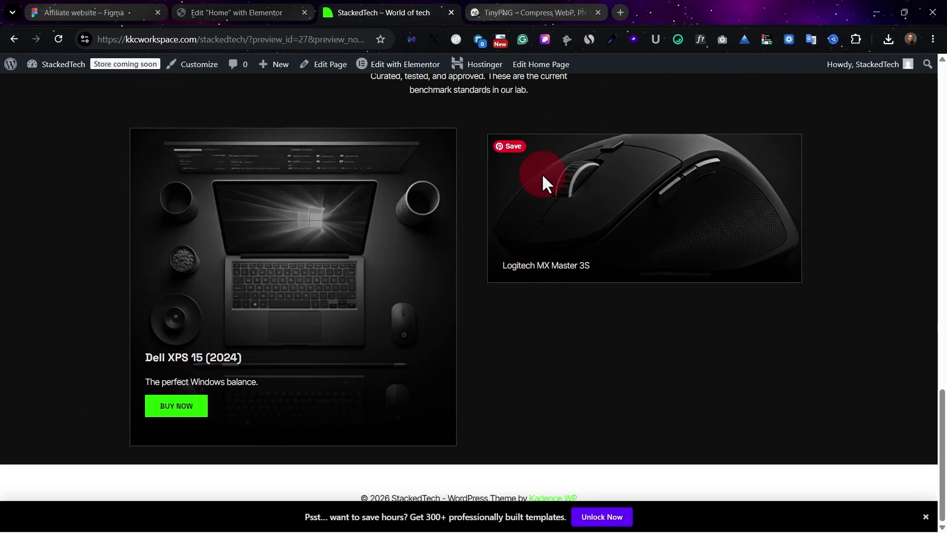
Set the padding of the column container around the mouse card to 0 px on all sides.
left_click(207, 4)
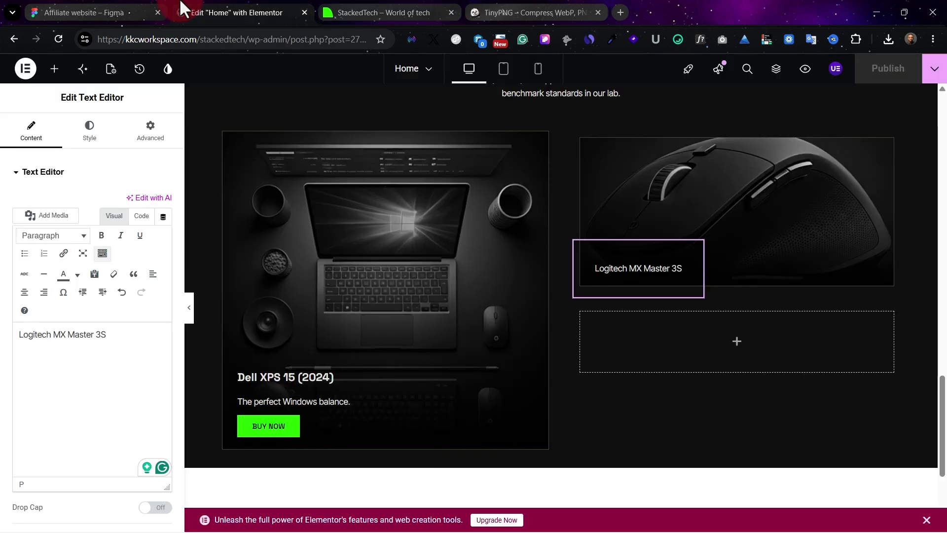
left_click(579, 141)
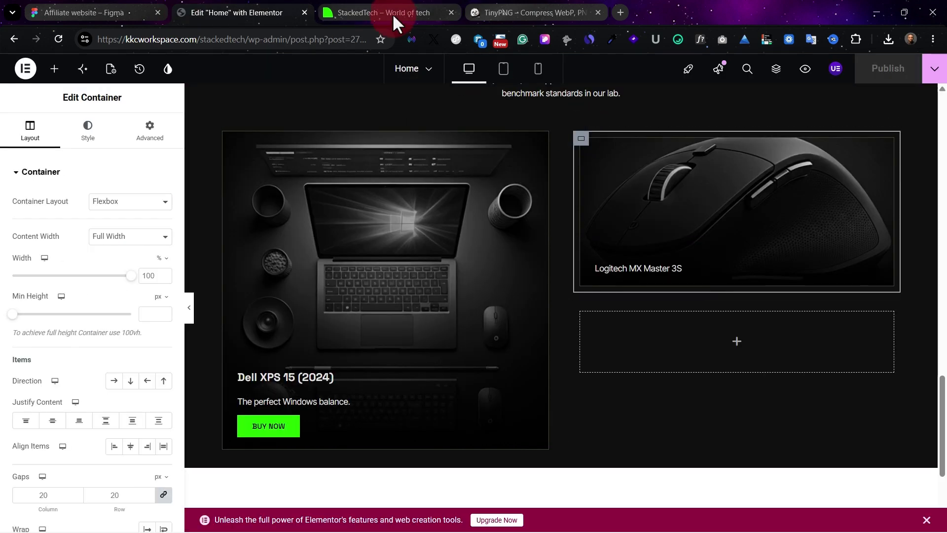
left_click(347, 10)
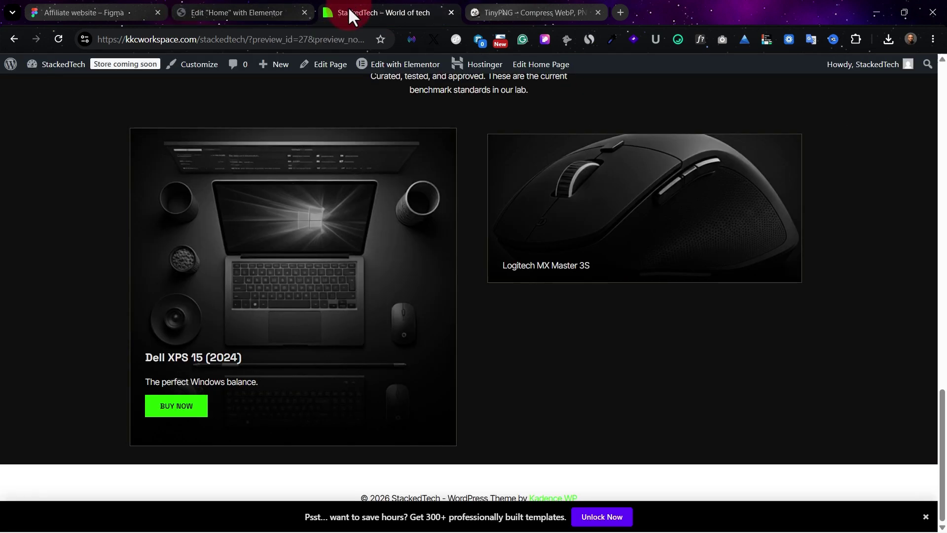
left_click(244, 9)
left_click_drag(581, 147, 590, 273)
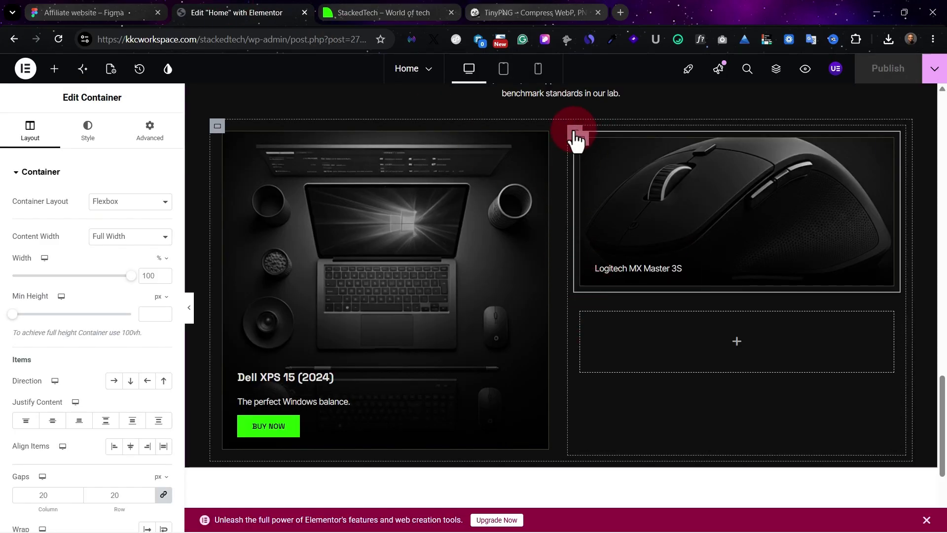
left_click(145, 143)
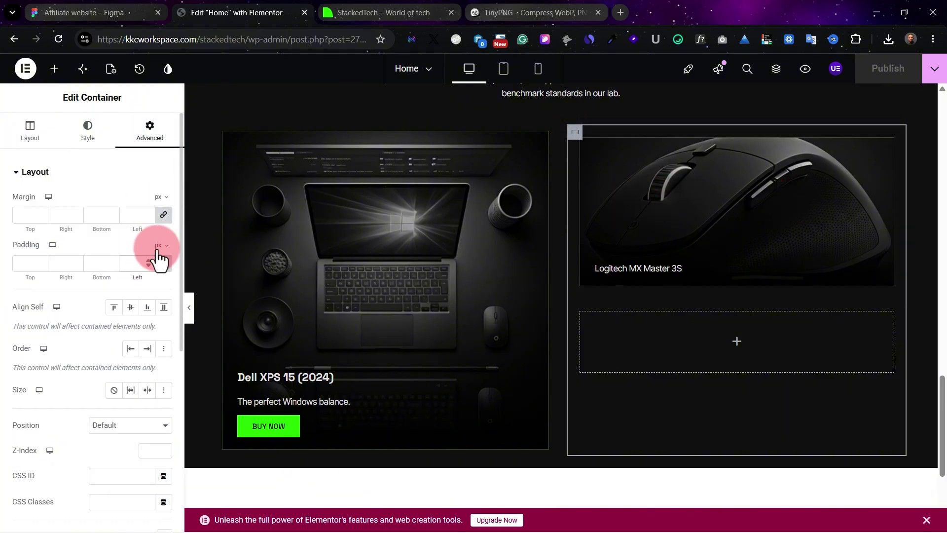
type("0")
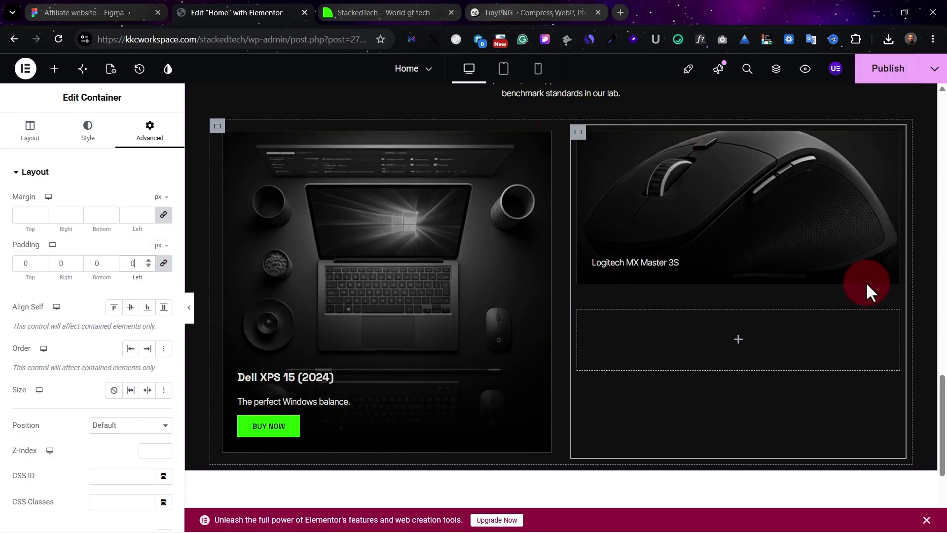
Publish the page and reload the live site to check the alignment of The Stack Picks cards.
left_click(888, 72)
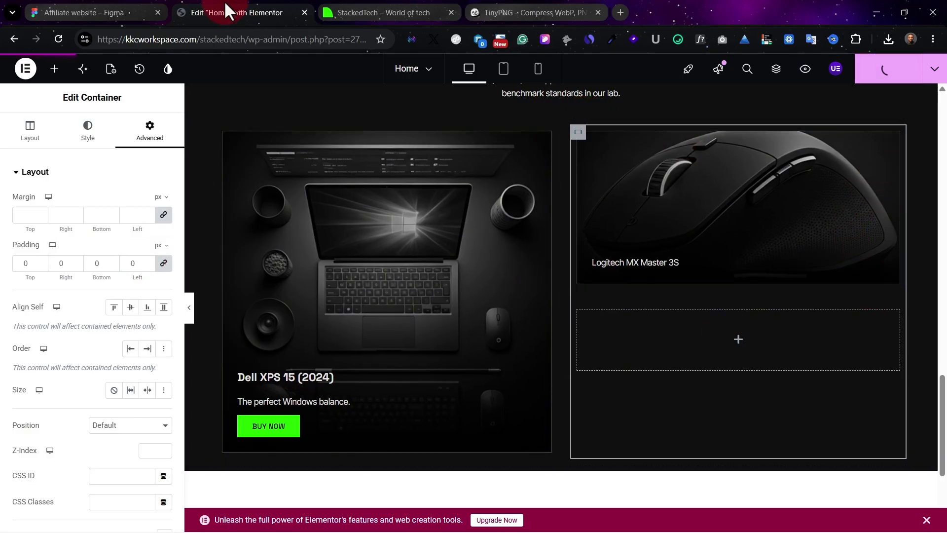
left_click(326, 9)
key("F5")
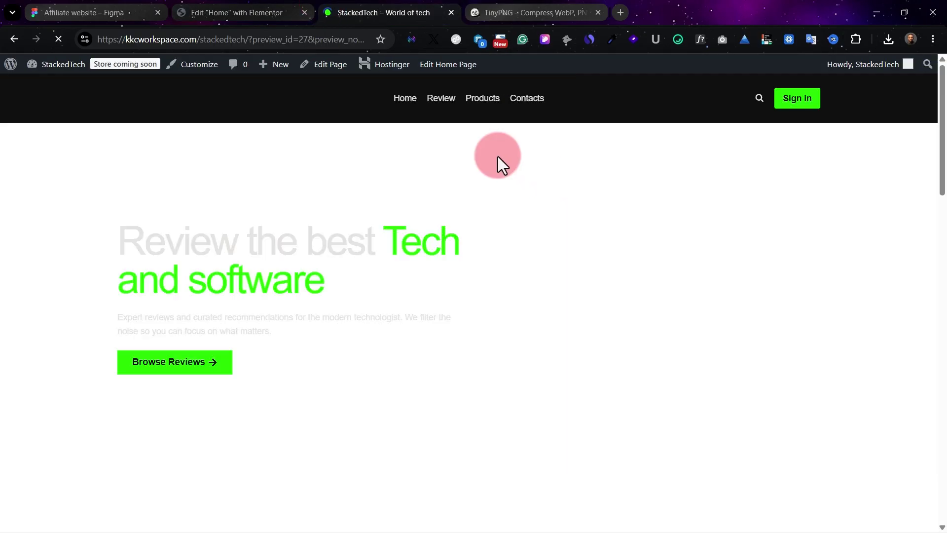
scroll(491, 275, "down", 15)
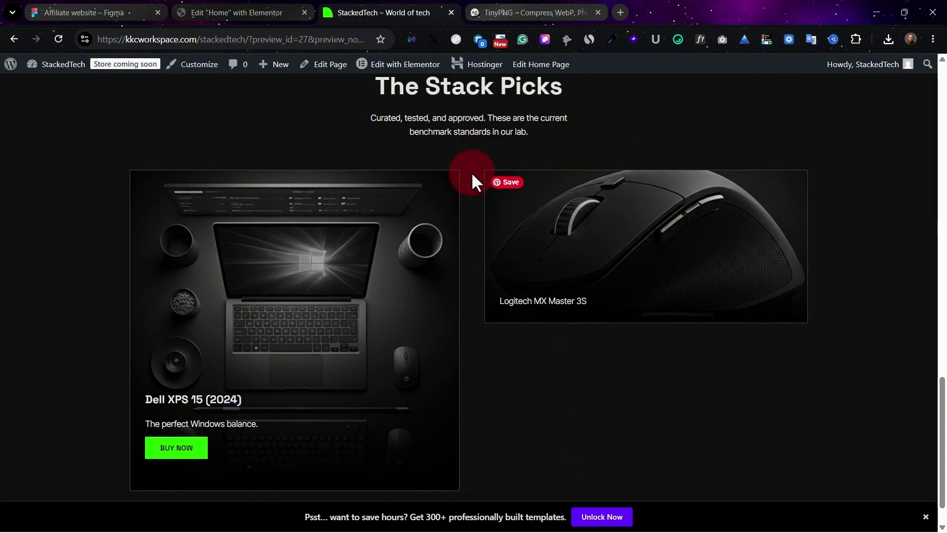
left_click(252, 7)
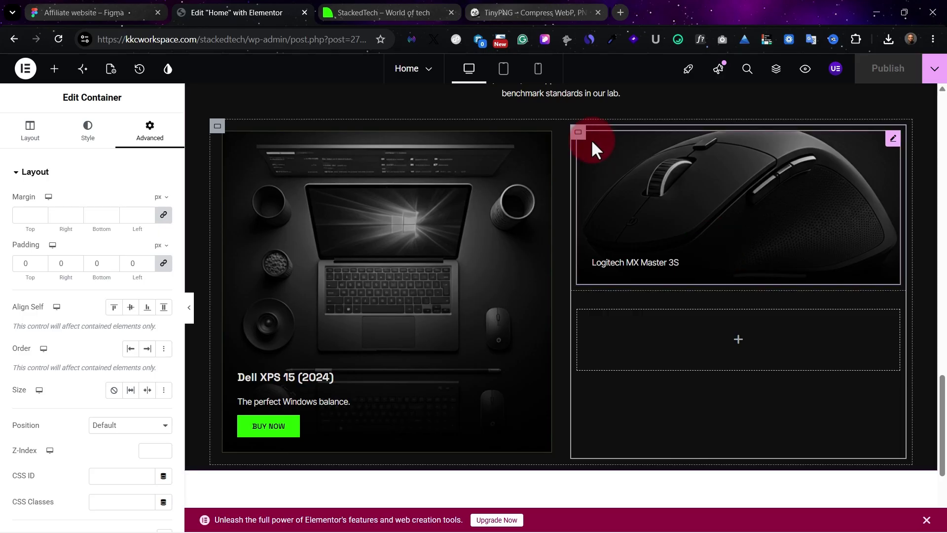
Examine the container nesting of the Dell and mouse cards in the page's structure tree.
left_click(577, 135)
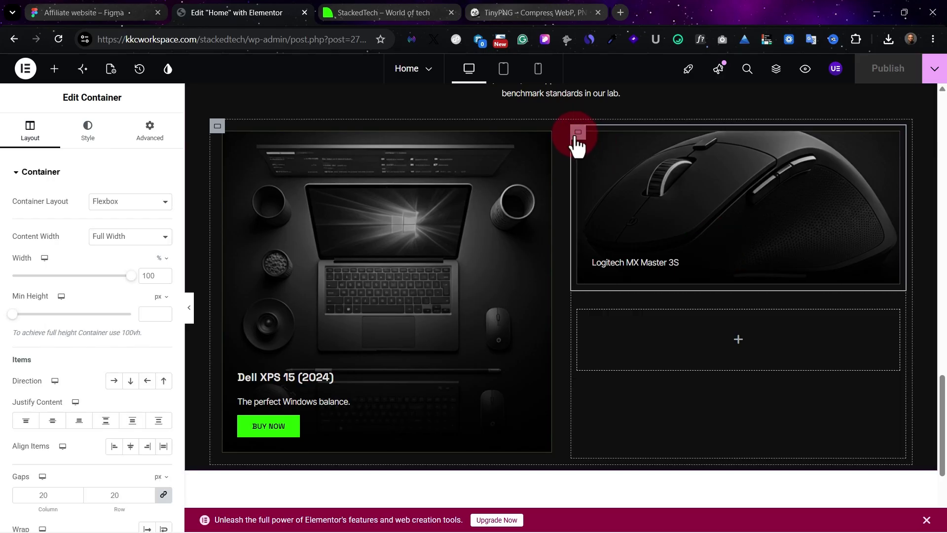
right_click(576, 135)
left_click(643, 457)
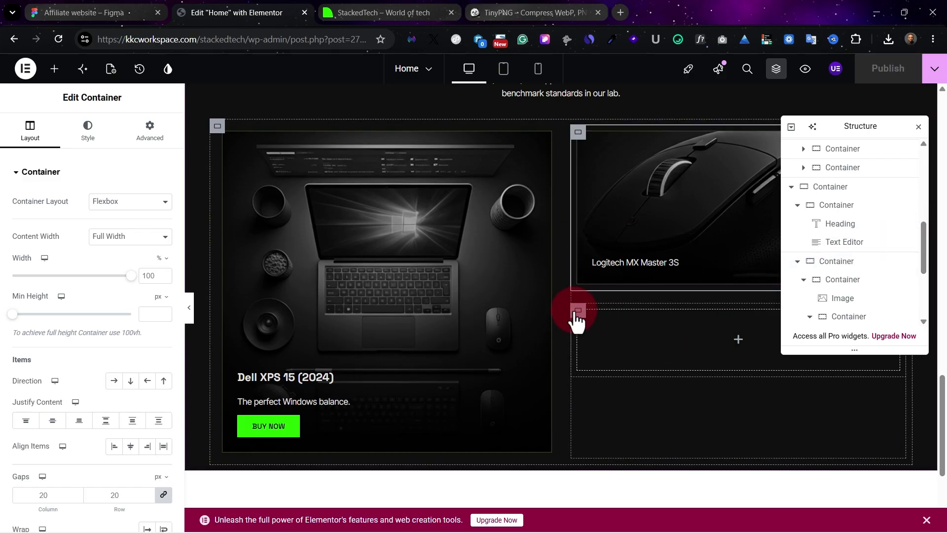
left_click(576, 311)
left_click(813, 263)
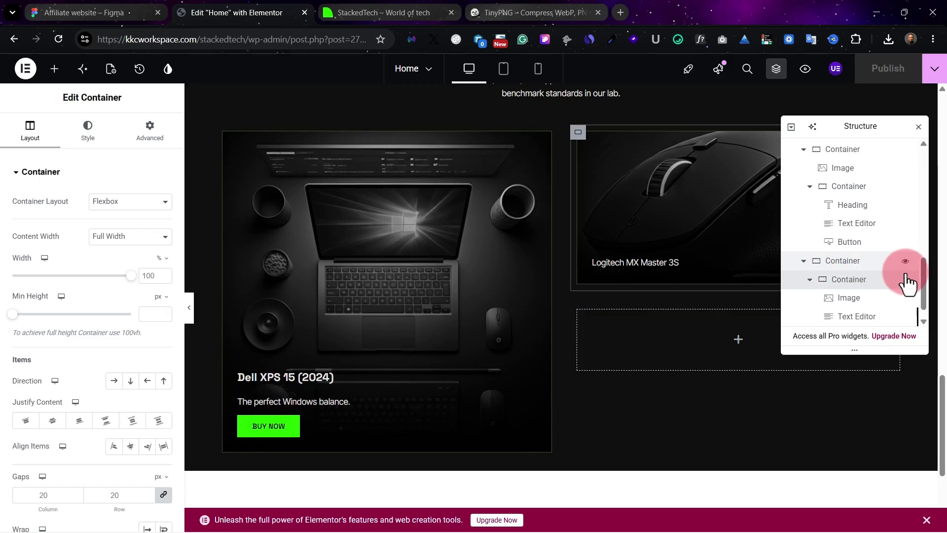
left_click(810, 279)
left_click(839, 279)
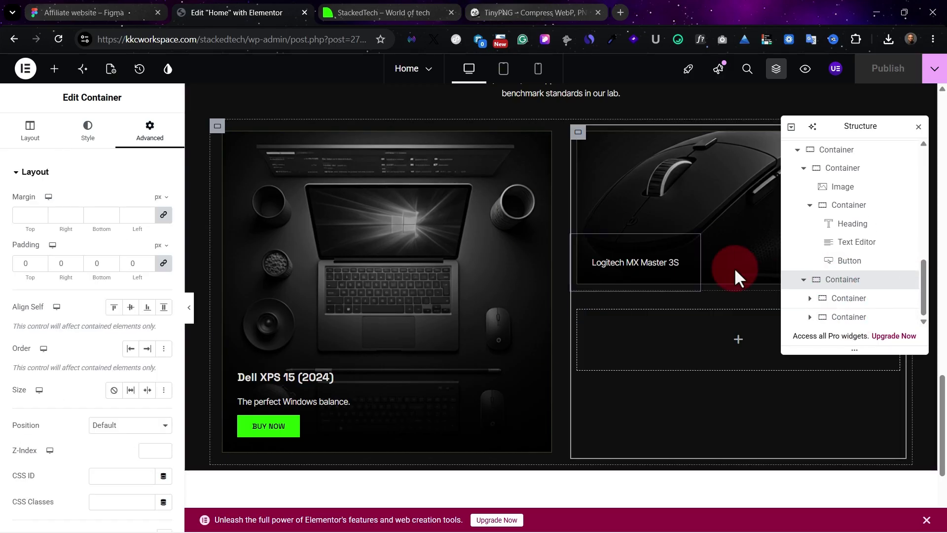
left_click(810, 206)
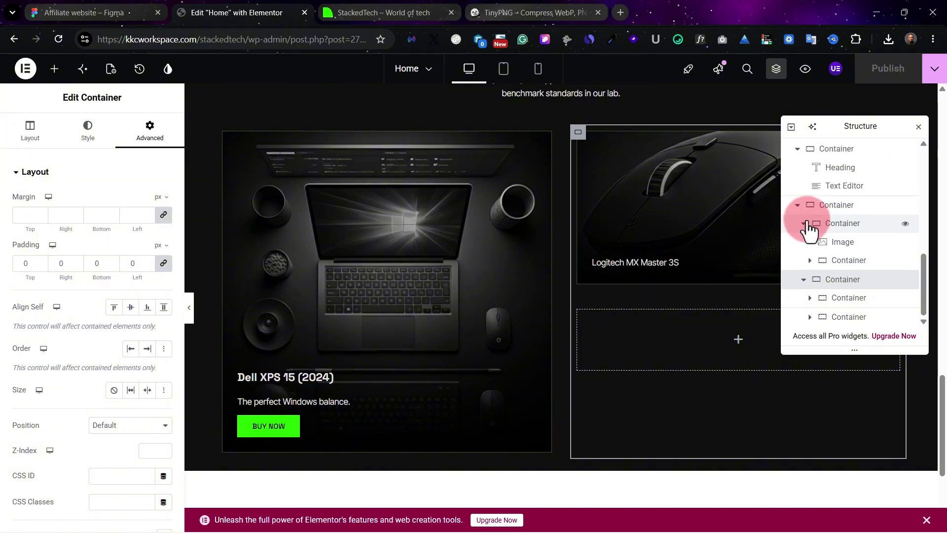
left_click(804, 224)
left_click(798, 242)
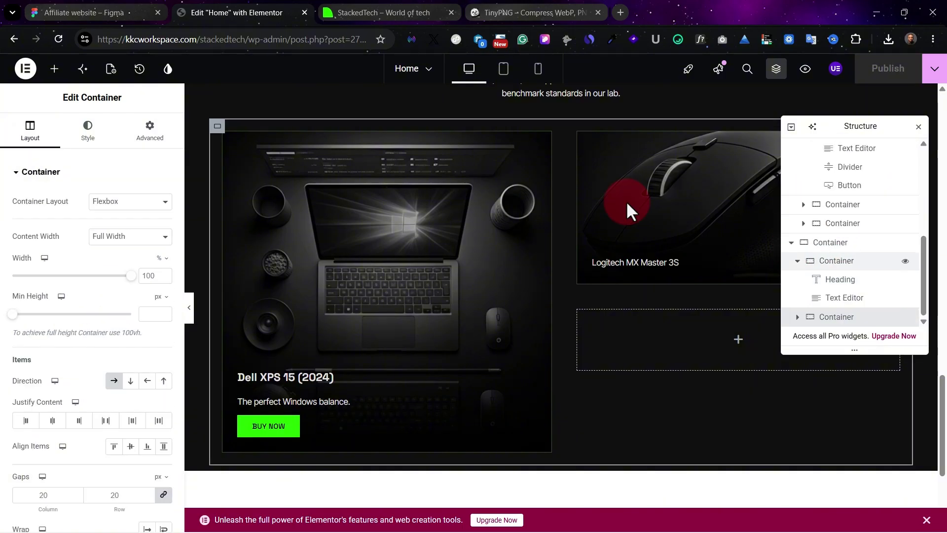
left_click(797, 316)
scroll(895, 311, "down", 3)
left_click(804, 280)
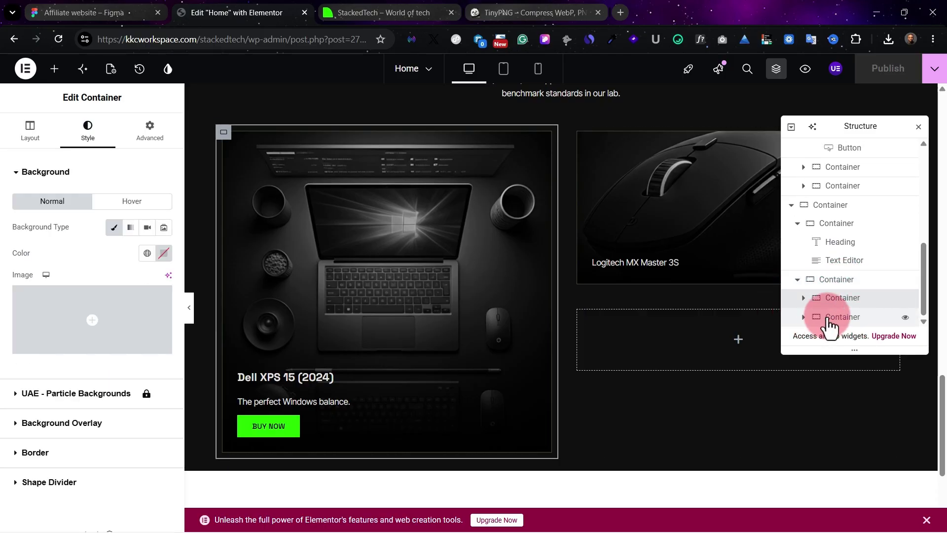
left_click(838, 317)
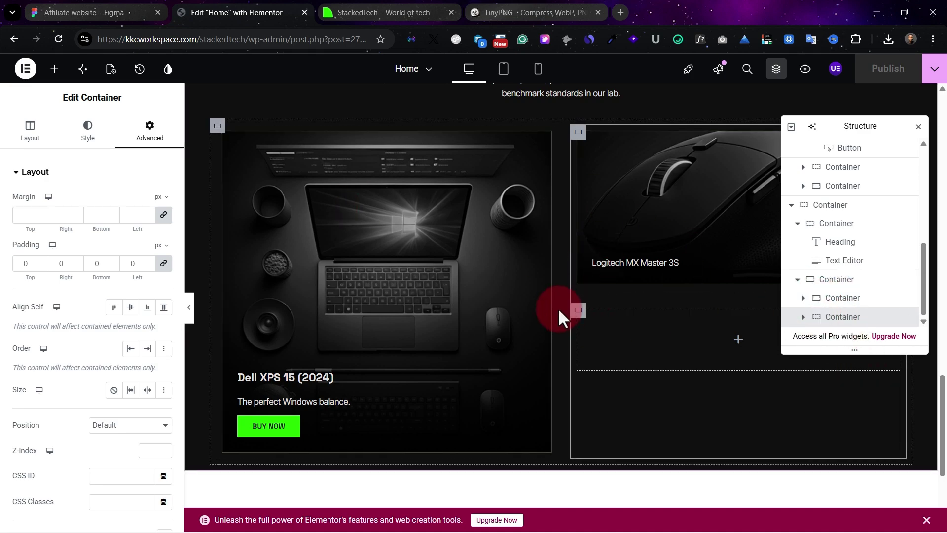
left_click(918, 127)
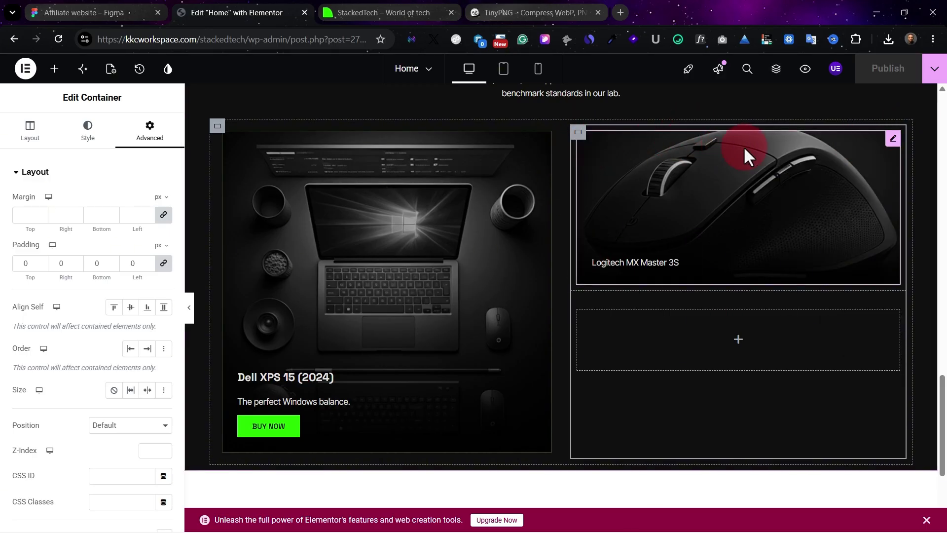
Duplicate the Logitech mouse card's container and delete the empty container beneath the copy.
right_click(578, 133)
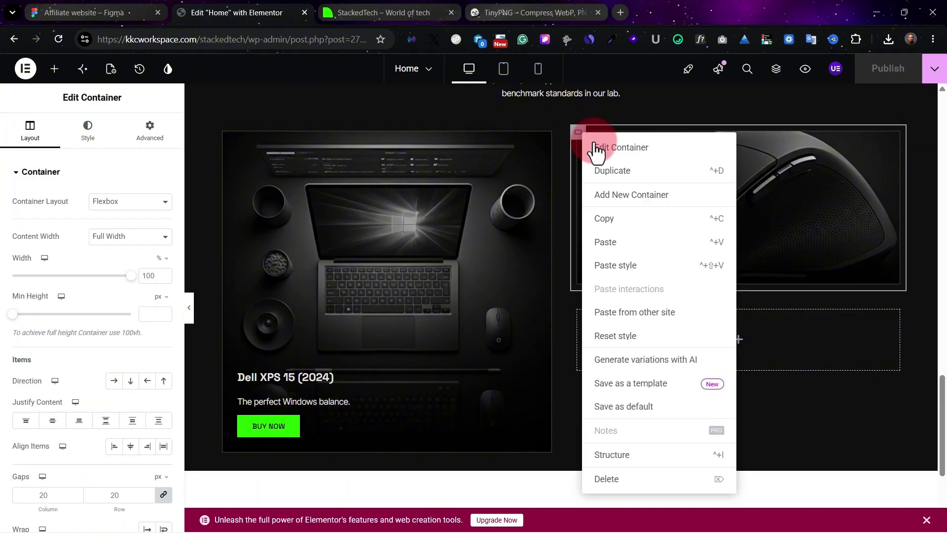
left_click(615, 173)
scroll(641, 409, "down", 3)
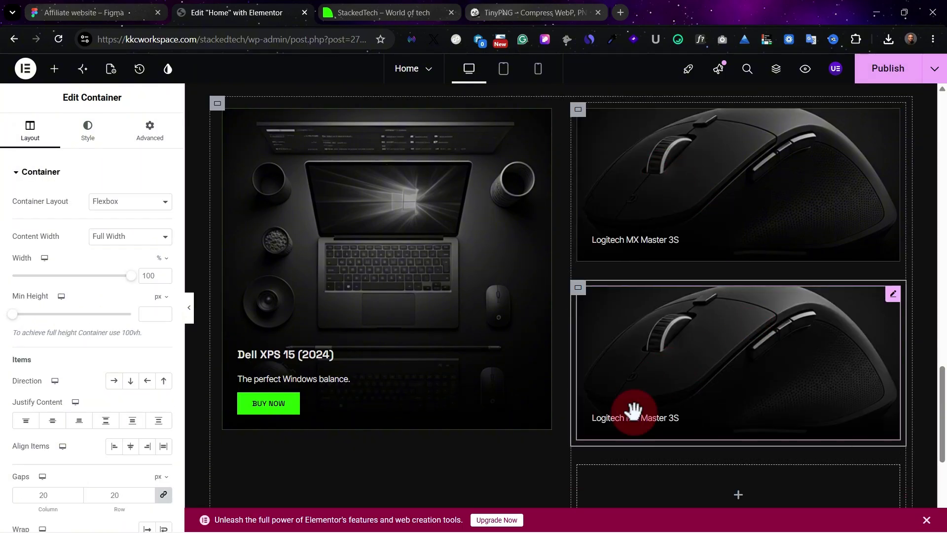
right_click(578, 370)
left_click(622, 512)
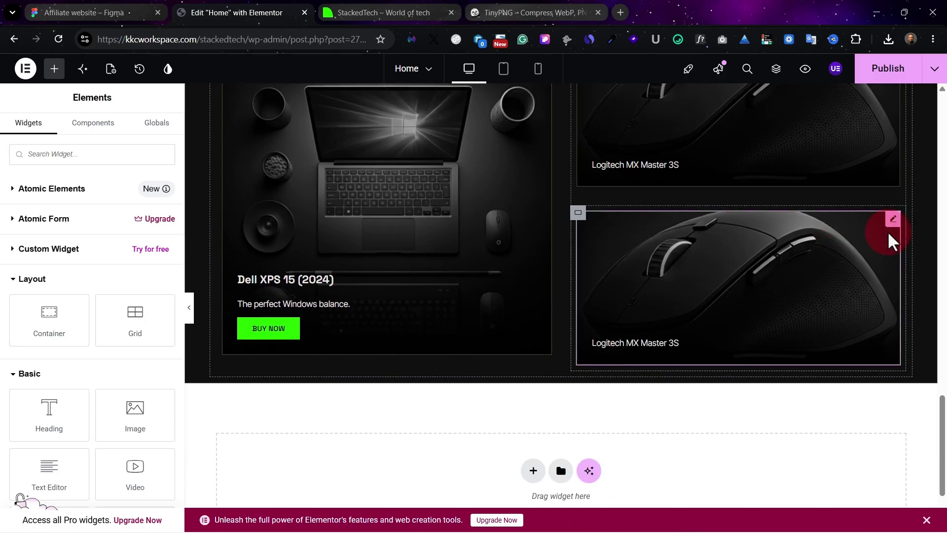
Open the image selection for the duplicated card's image and copy the title "Notion Workspace" from the Figma design.
left_click(893, 261)
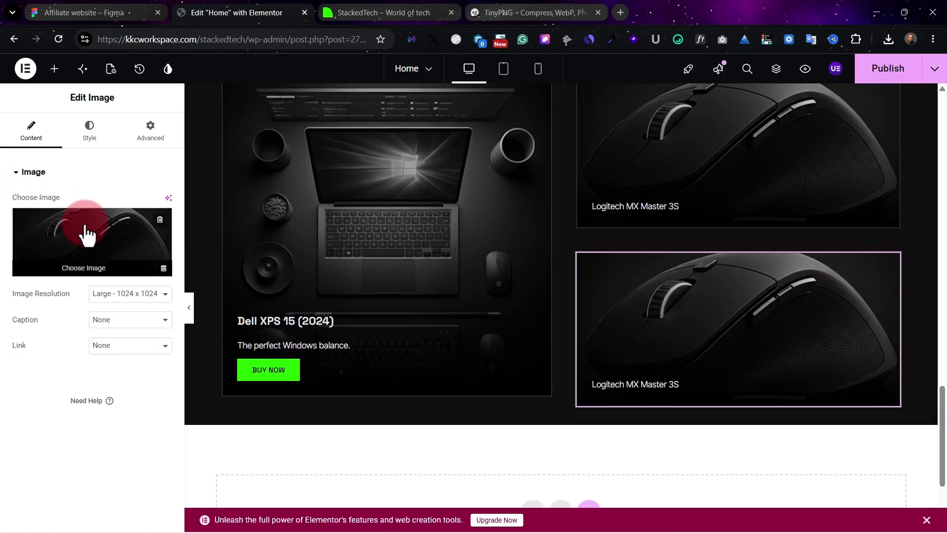
left_click(84, 232)
left_click(38, 11)
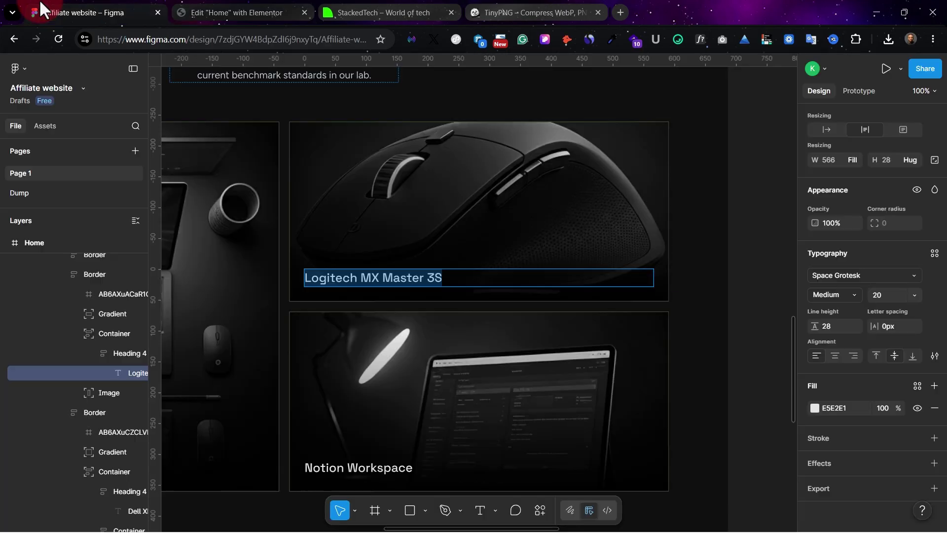
double_click(351, 473)
key("ctrl+c")
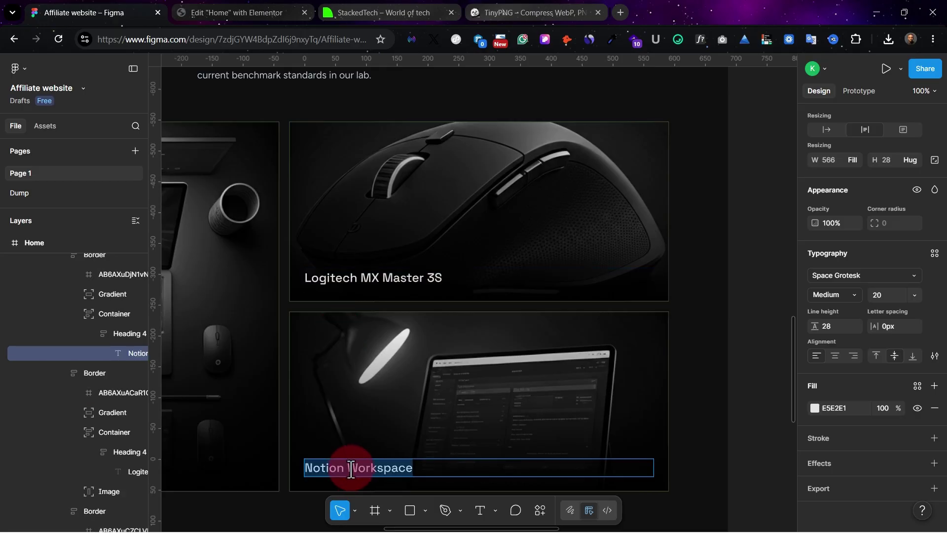
Replace the duplicated card's text with "Notion Workspace", publish the page and check the card on the live site.
left_click(254, 13)
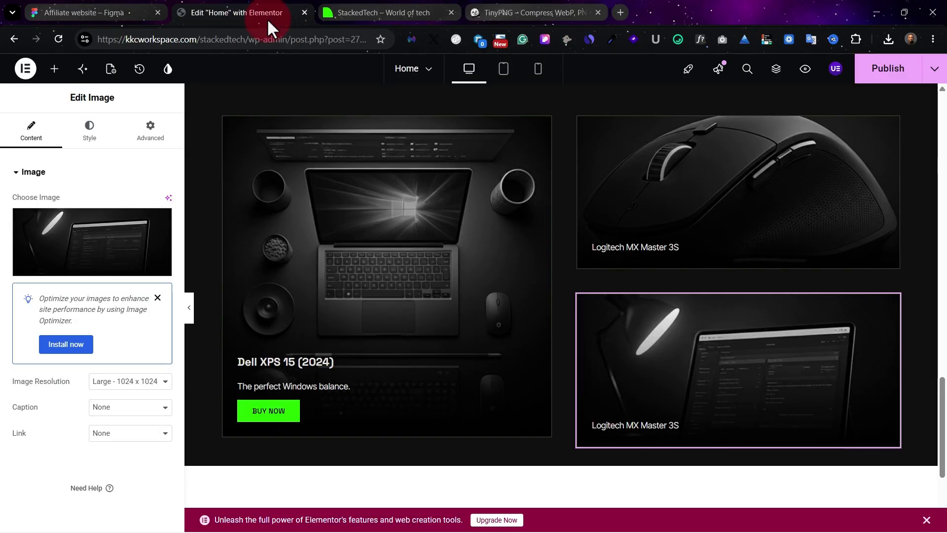
left_click(617, 428)
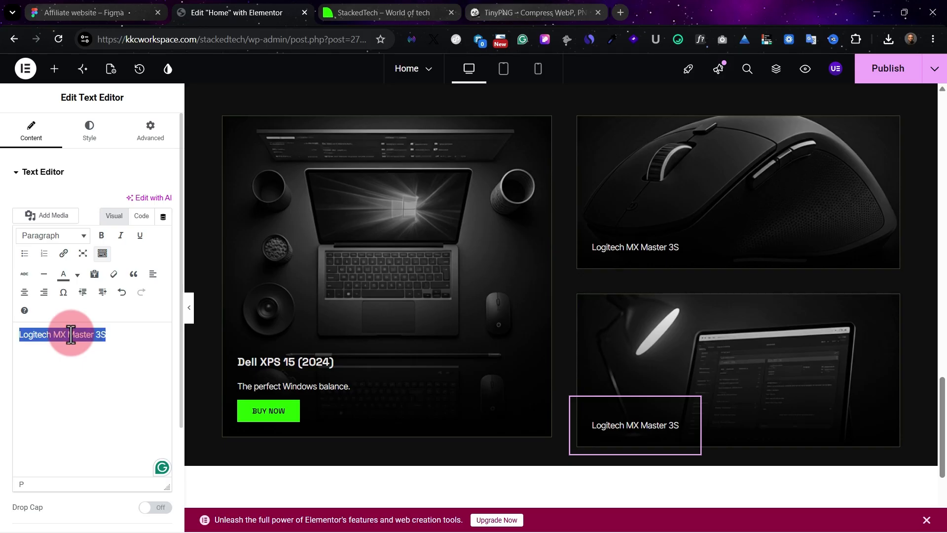
key("ctrl+v")
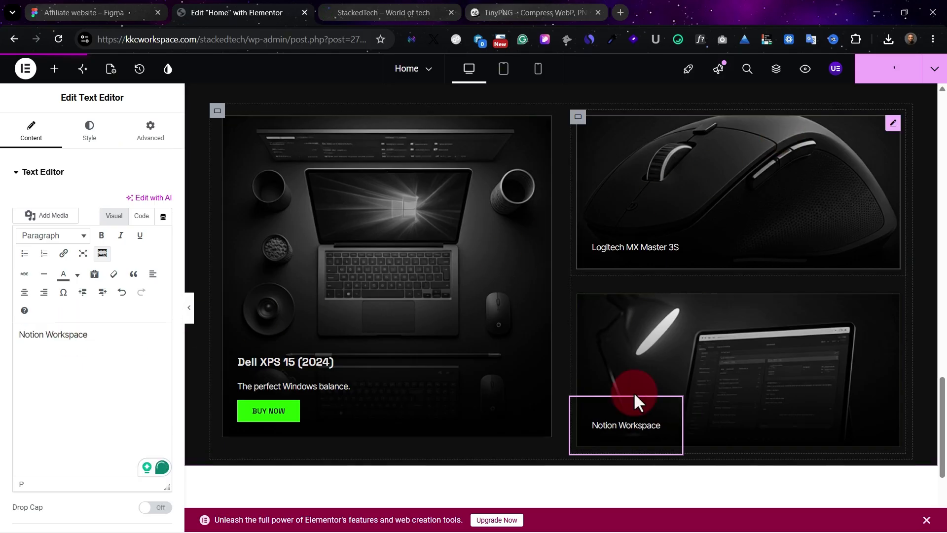
left_click(346, 12)
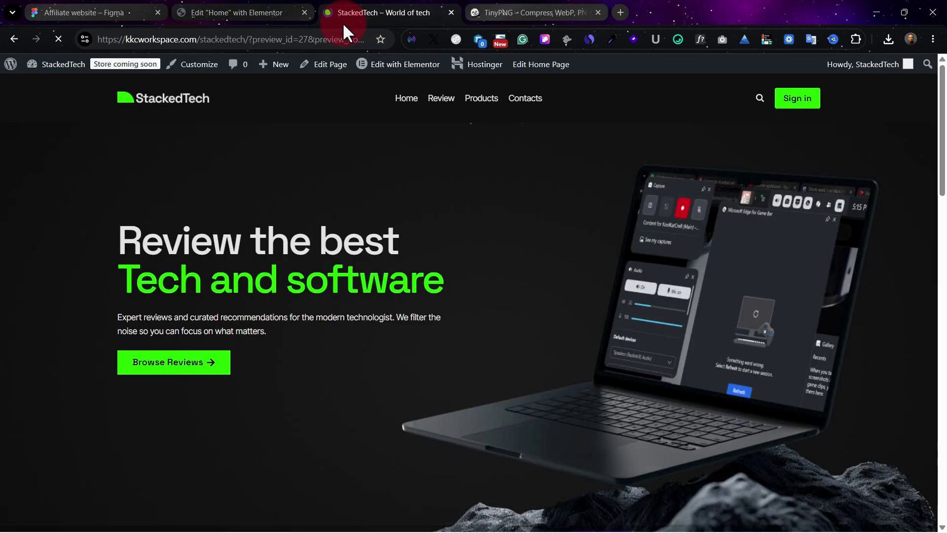
scroll(528, 380, "down", 20)
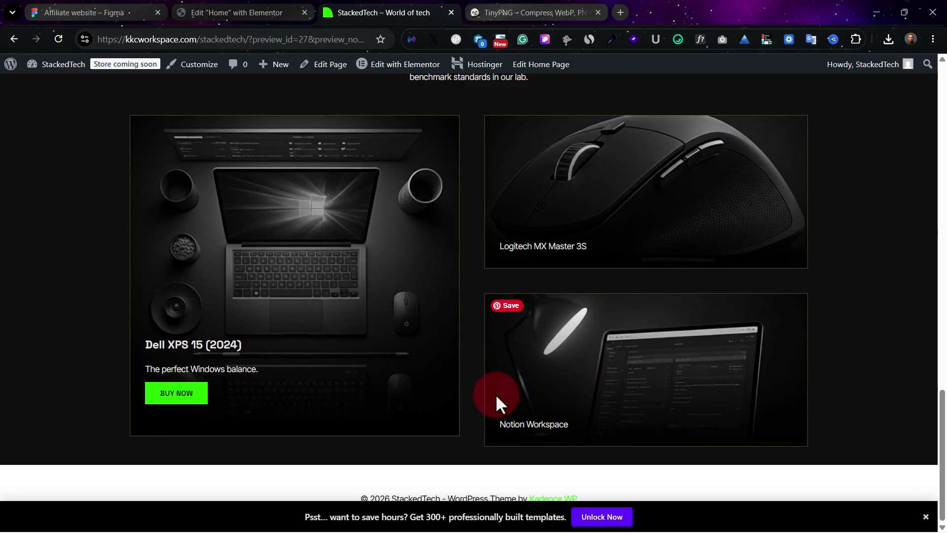
Set the gaps of the container holding the mouse and Notion cards to 1 px and preview the spacing on the site.
left_click(217, 7)
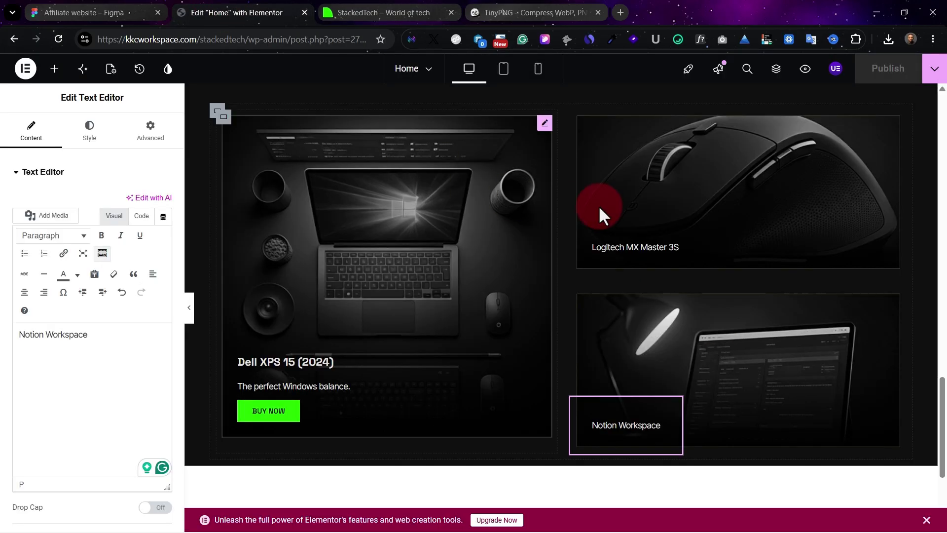
left_click(577, 117)
right_click(574, 126)
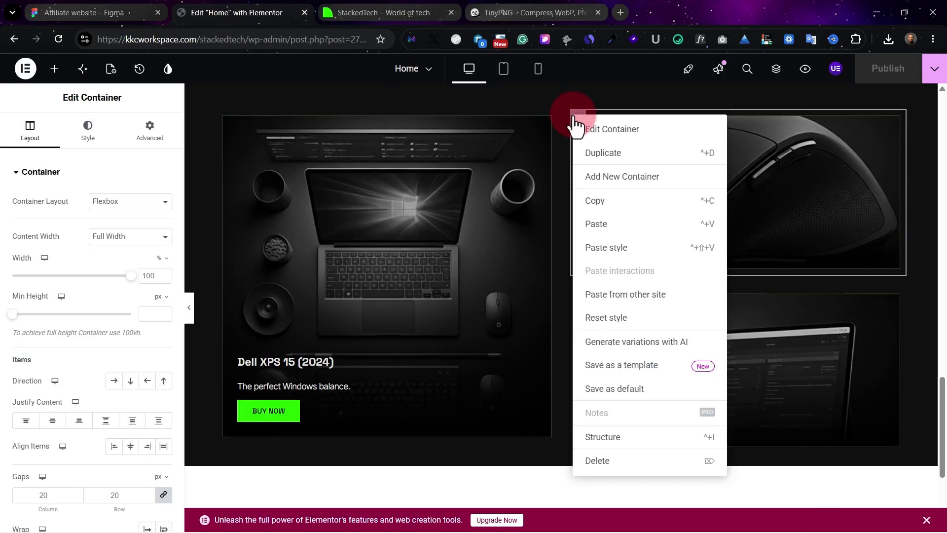
left_click(636, 436)
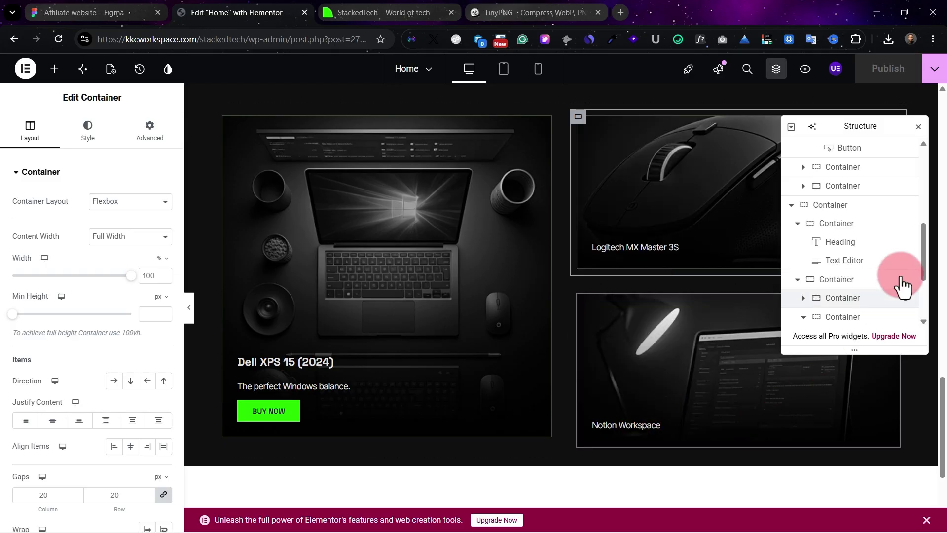
left_click(577, 296)
left_click(818, 205)
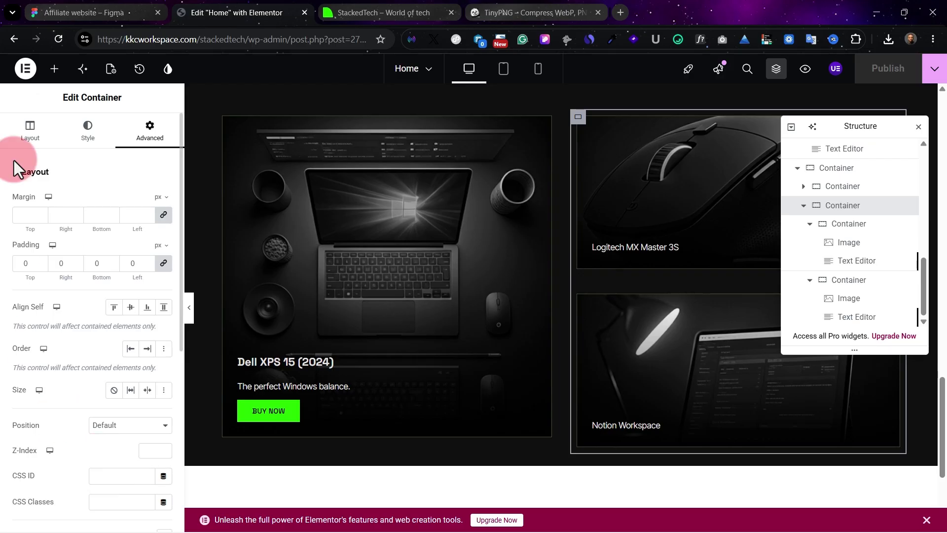
left_click(30, 131)
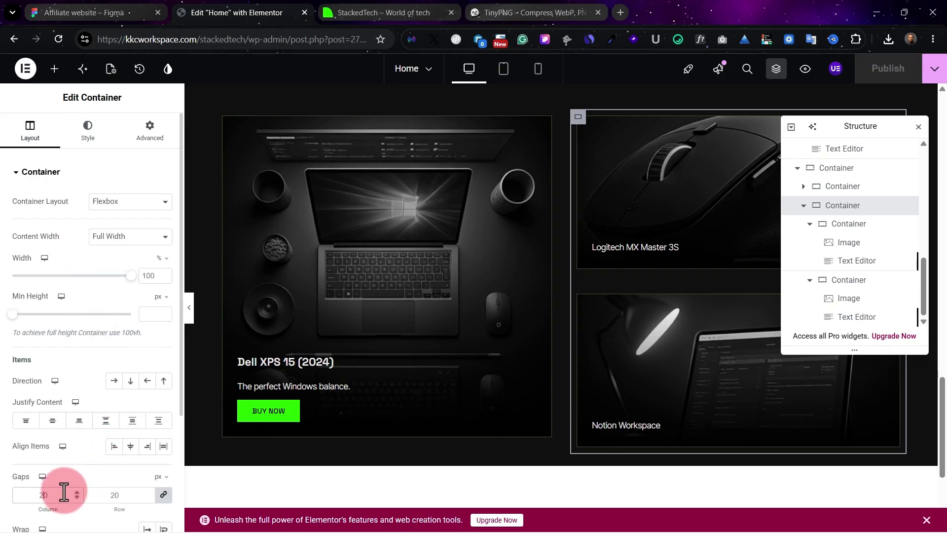
type("10")
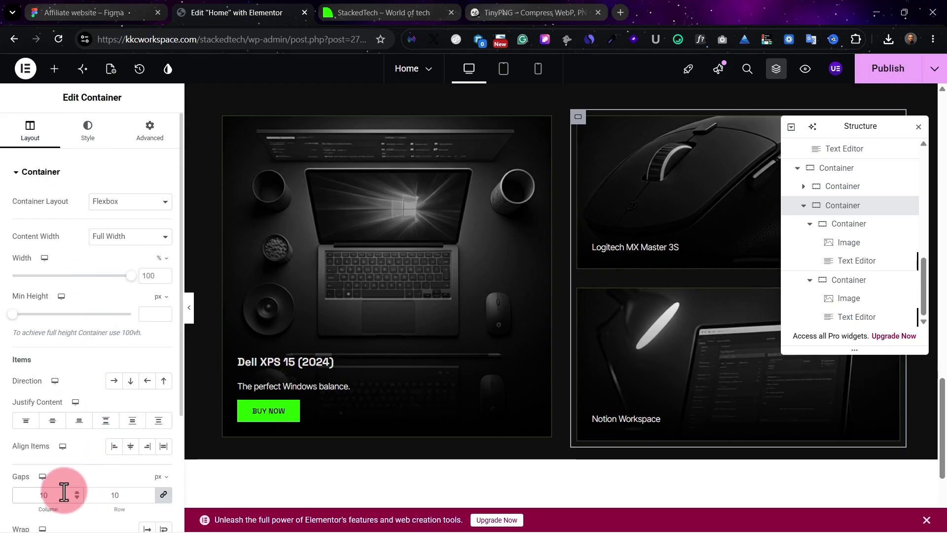
key("BackSpace")
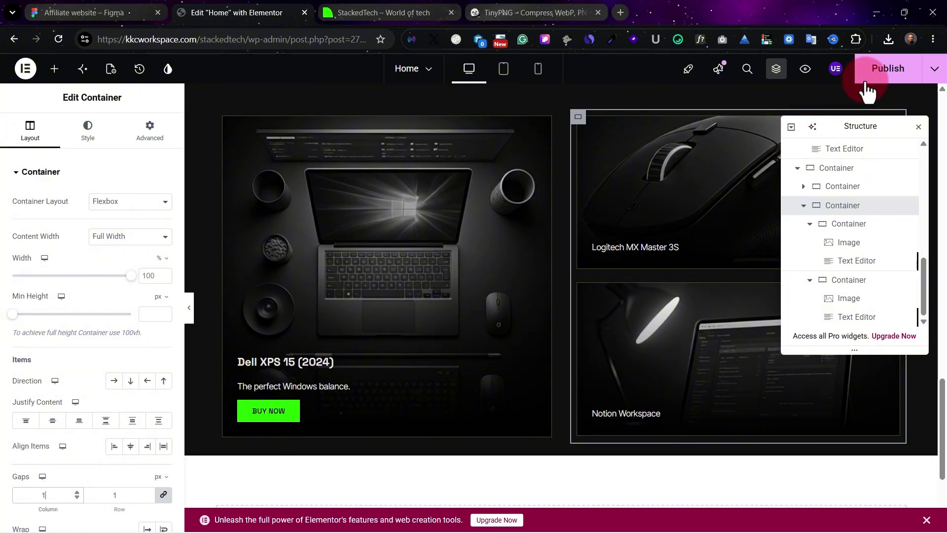
left_click(799, 69)
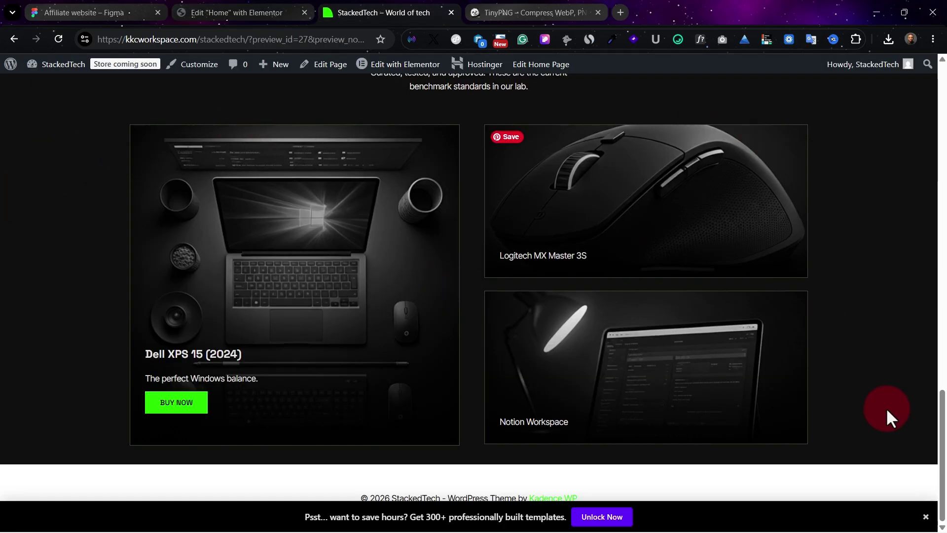
key("ctrl+shift+Tab")
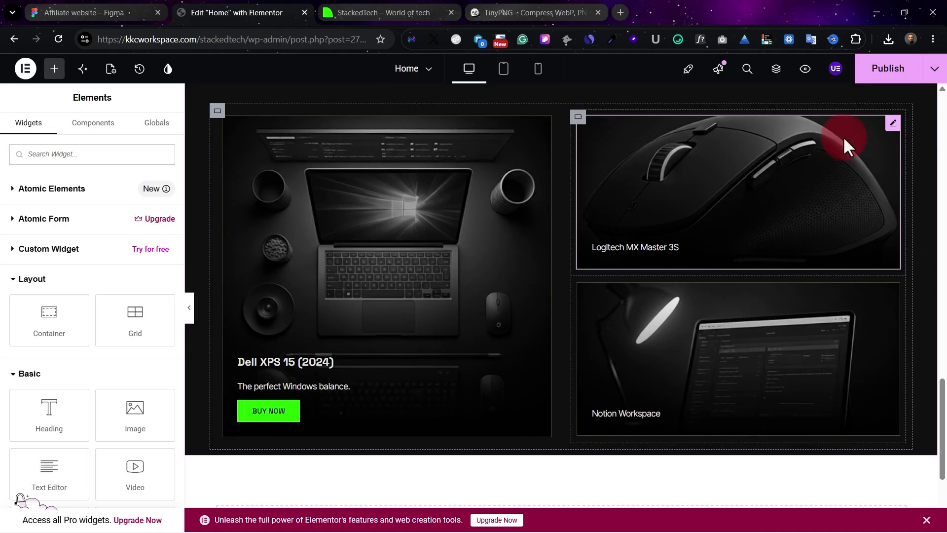
Set the HTML tag of the Logitech mouse card's container to a (link).
left_click(580, 121)
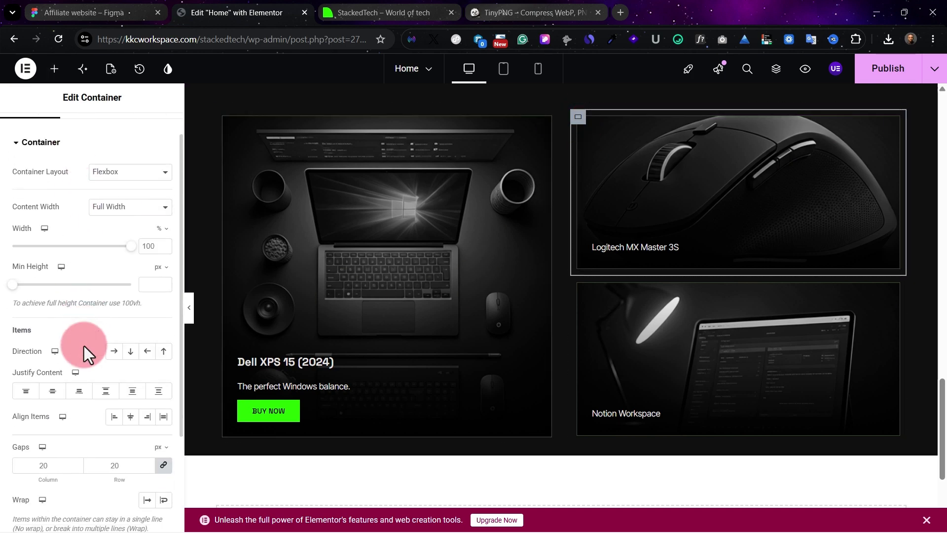
scroll(84, 345, "down", 3)
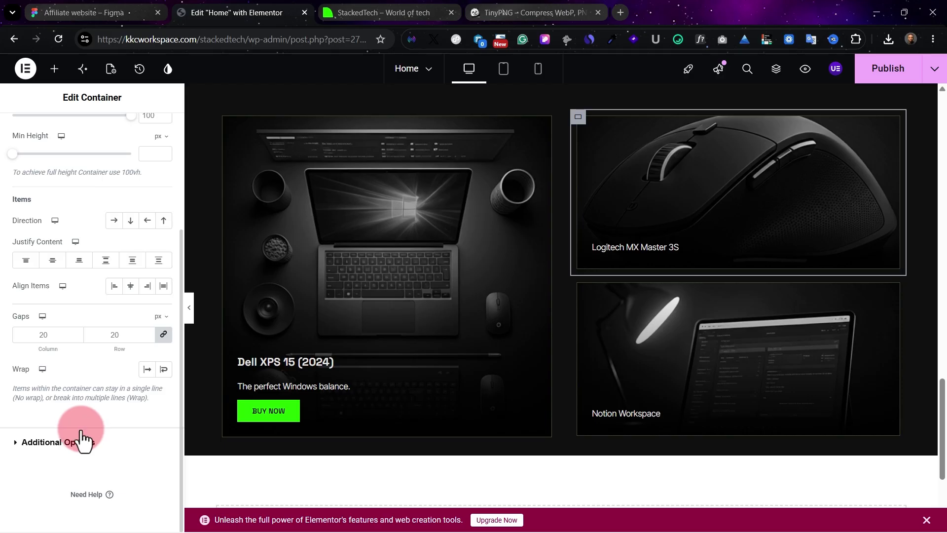
scroll(79, 436, "up", 4)
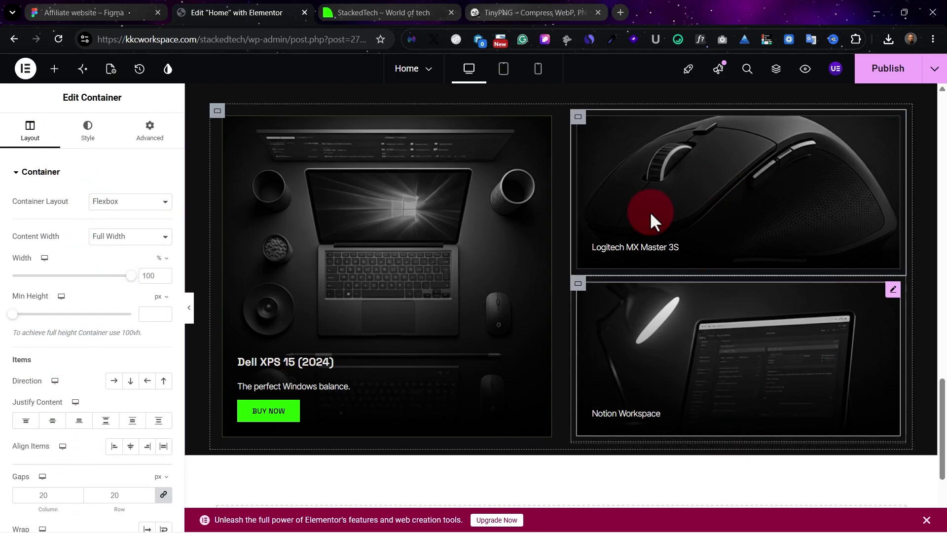
left_click(57, 201)
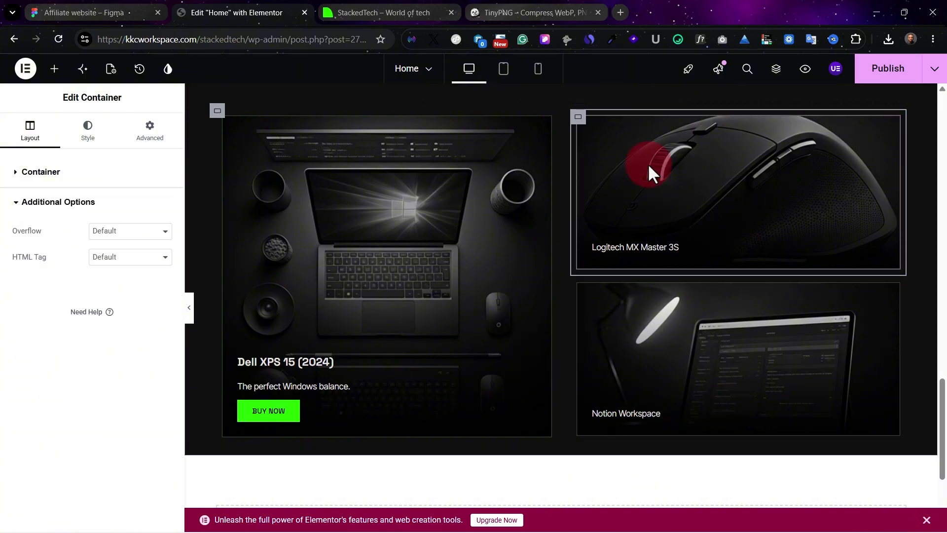
left_click(63, 211)
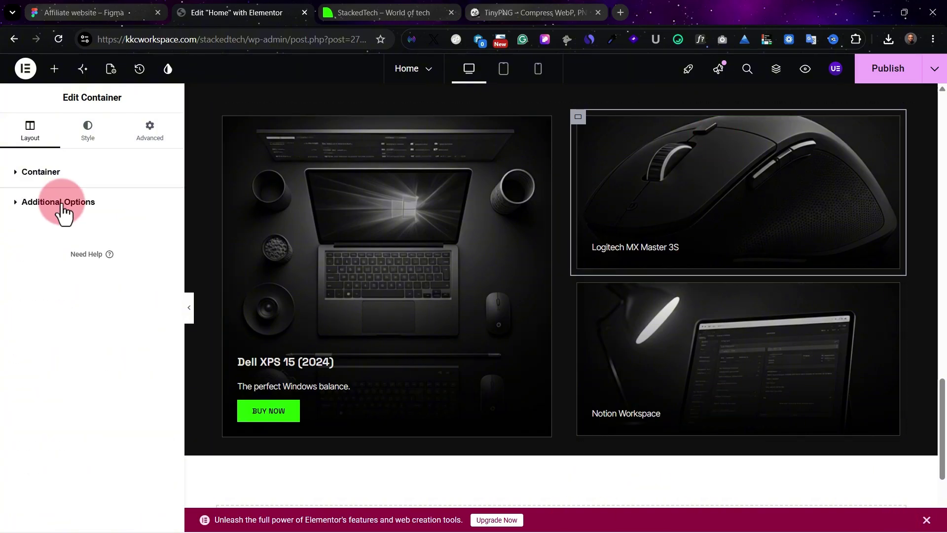
left_click(64, 208)
left_click(62, 177)
left_click(63, 178)
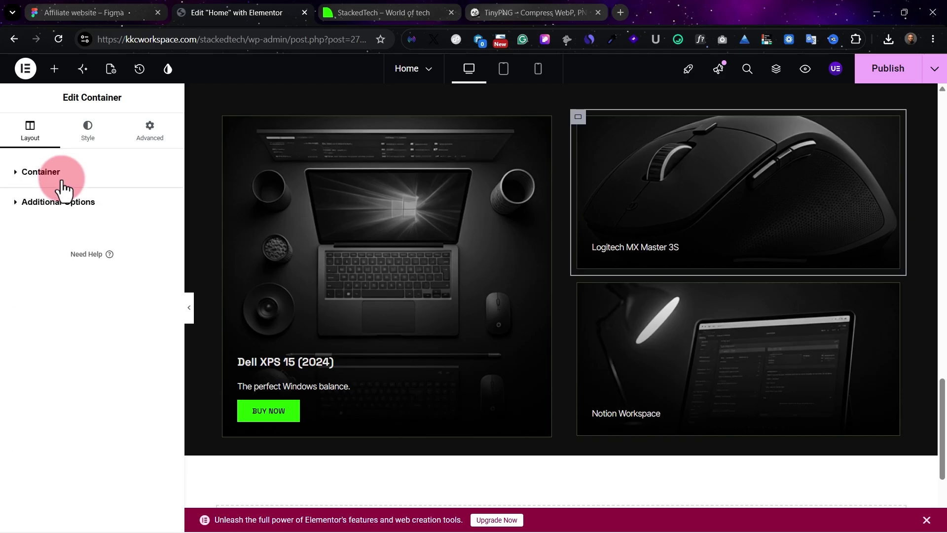
left_click(62, 176)
left_click(42, 182)
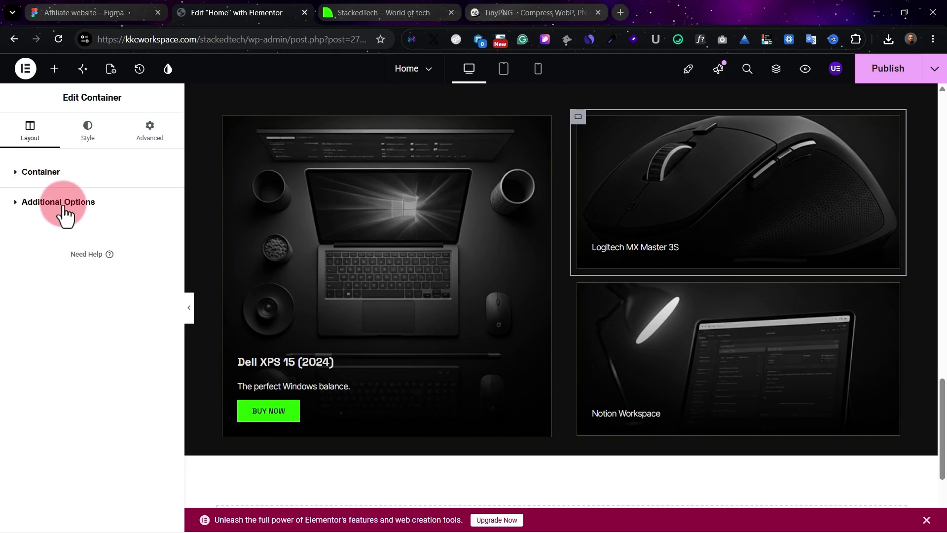
left_click(63, 210)
left_click(131, 258)
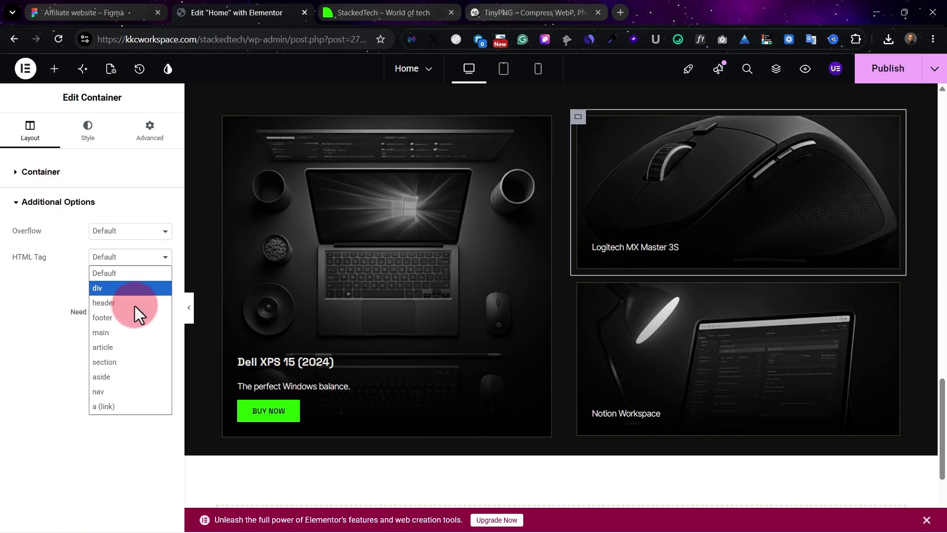
left_click(138, 405)
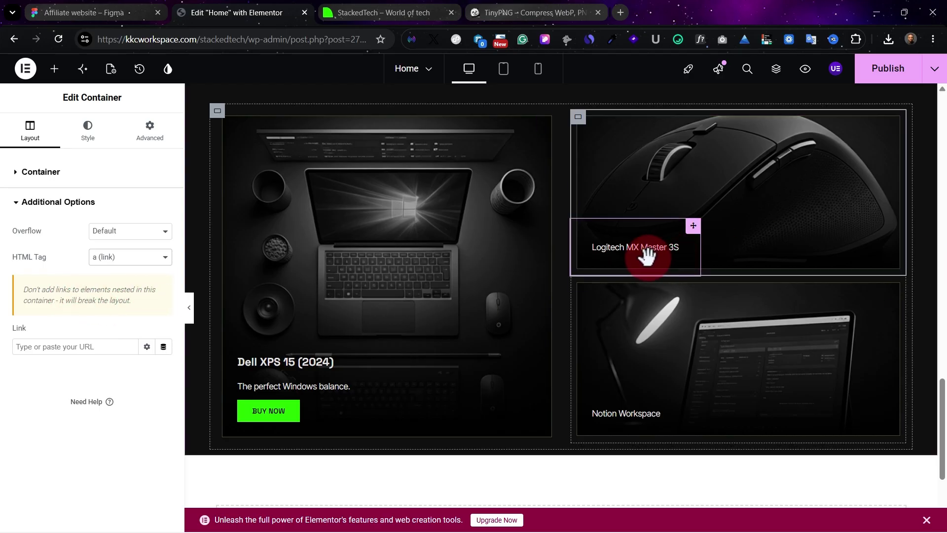
Enter "#" as the mouse card container's link URL and publish the page.
left_click(89, 348)
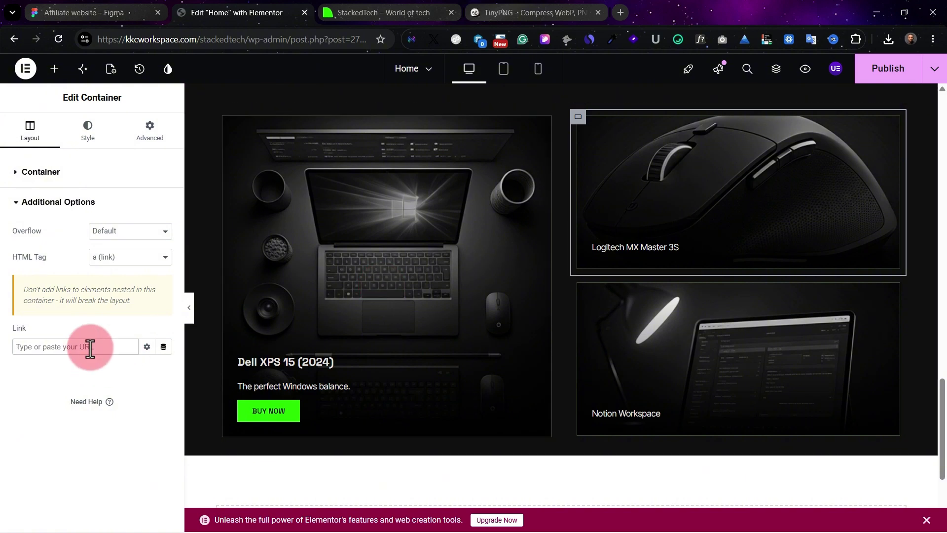
type("#")
left_click(661, 220)
left_click(890, 69)
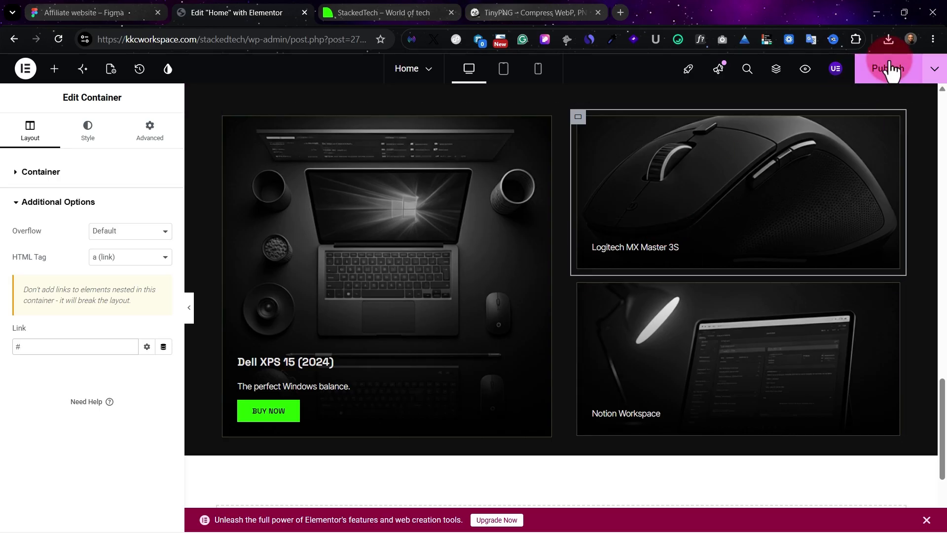
Check on the live site whether the whole Logitech mouse card acts as a link.
left_click(329, 6)
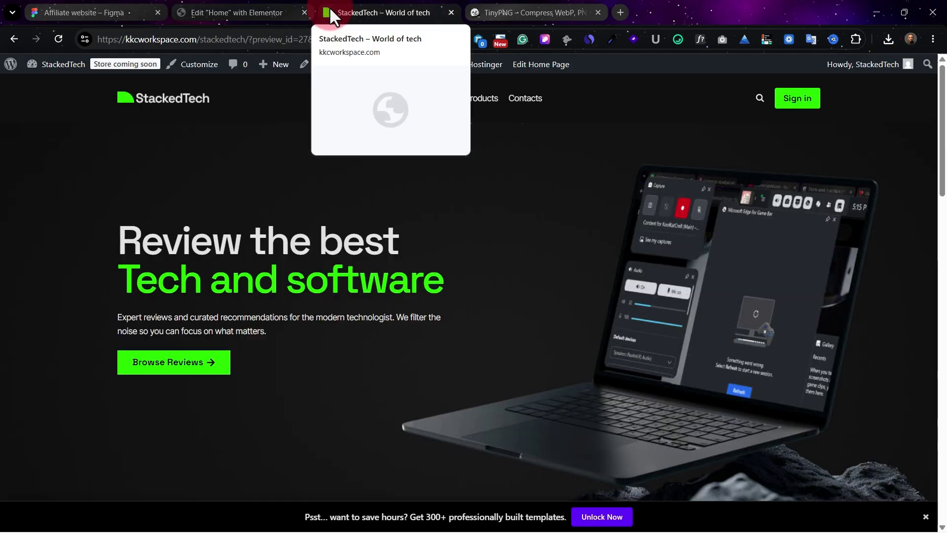
scroll(517, 406, "down", 18)
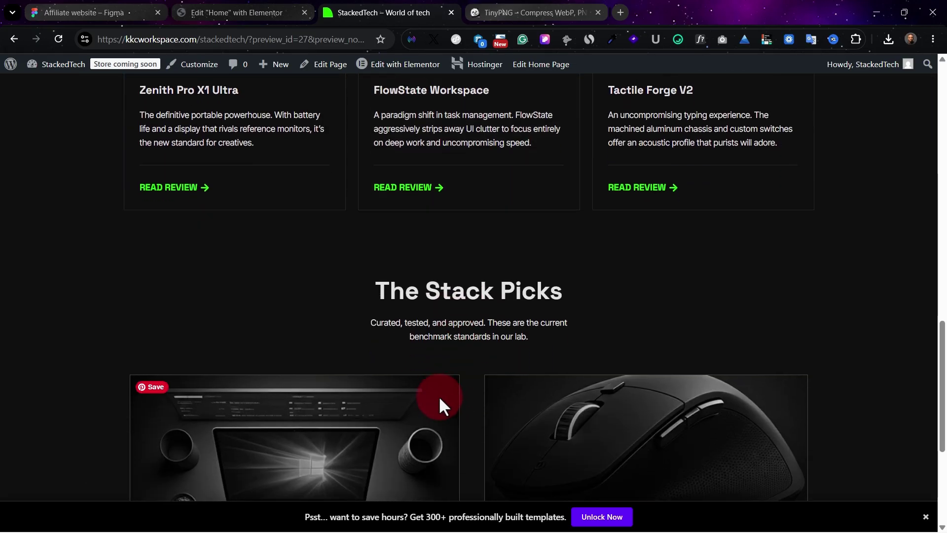
scroll(364, 335, "down", 2)
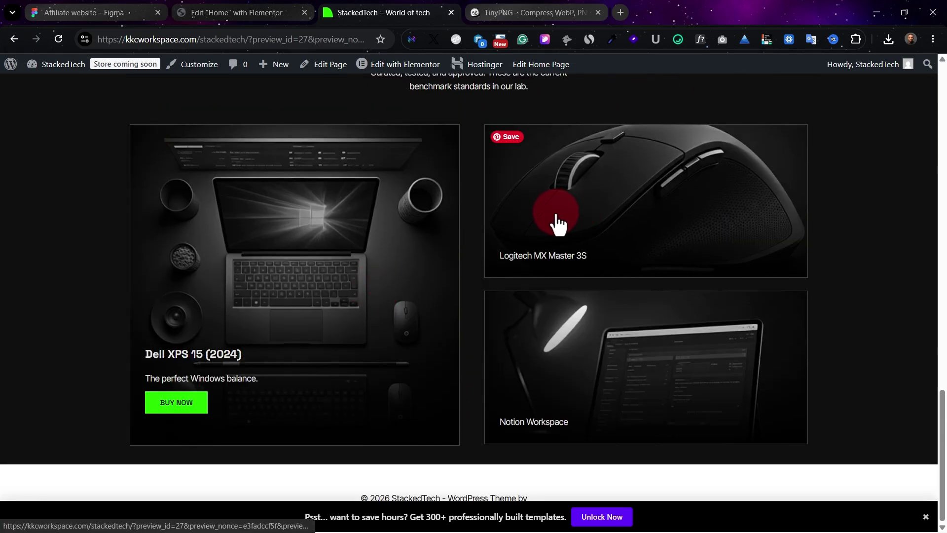
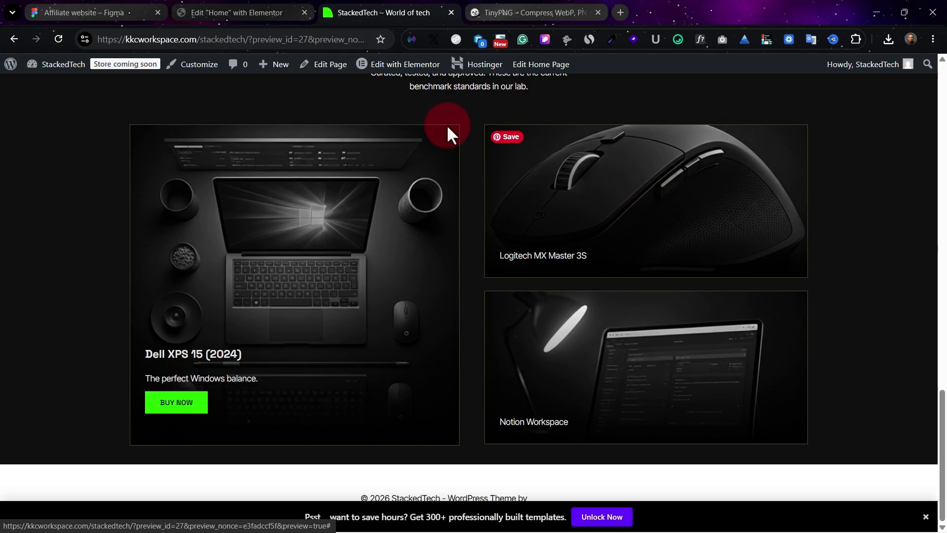
Unlink the padding values of The Stack Picks section container and set its top padding to 80 px.
left_click(223, 8)
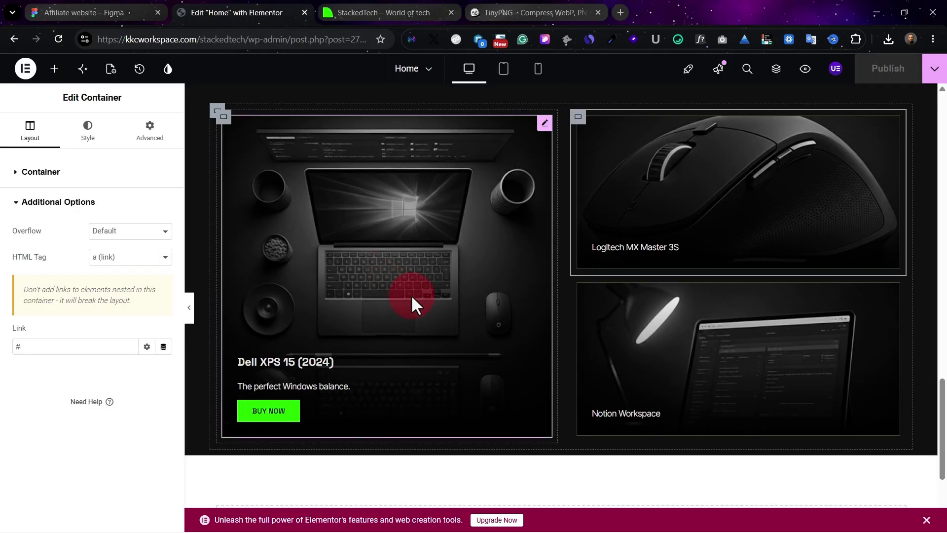
scroll(412, 299, "down", 2)
scroll(584, 179, "up", 5)
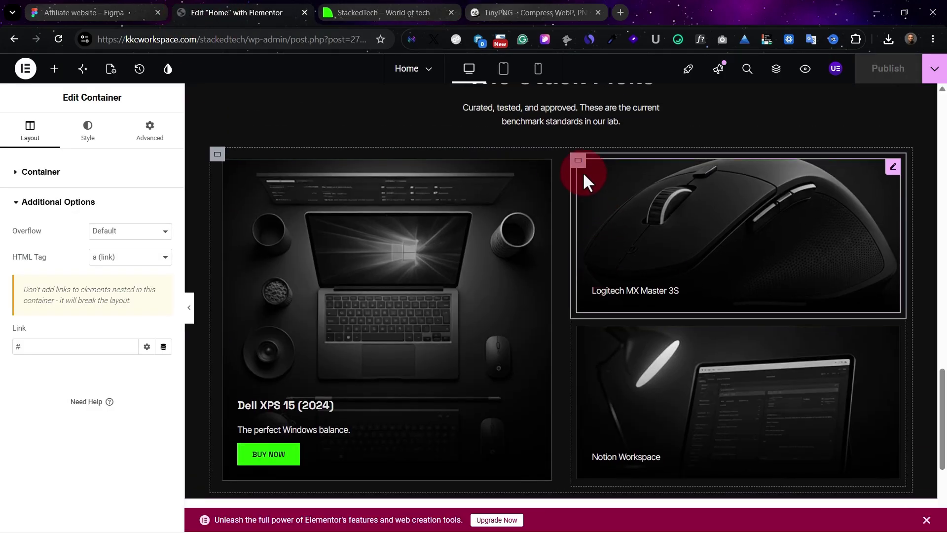
left_click(560, 119)
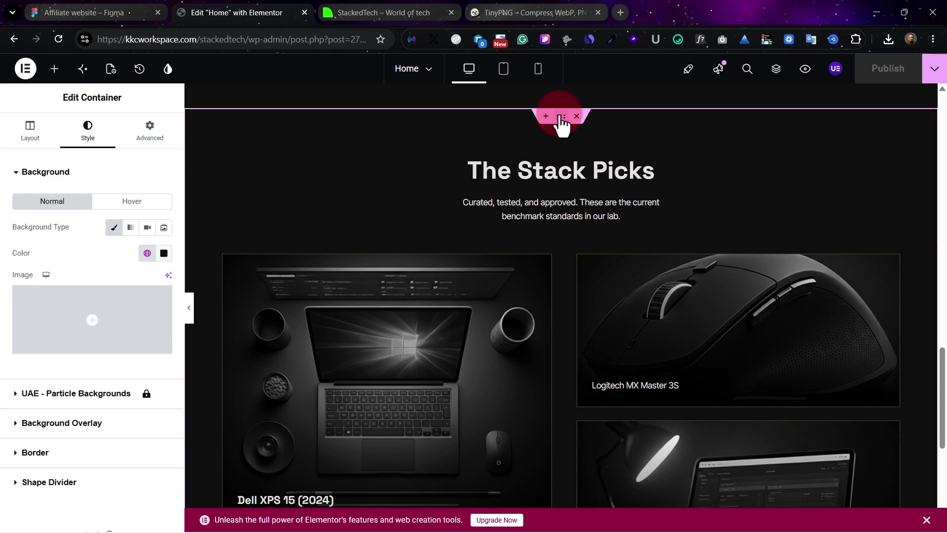
left_click(149, 140)
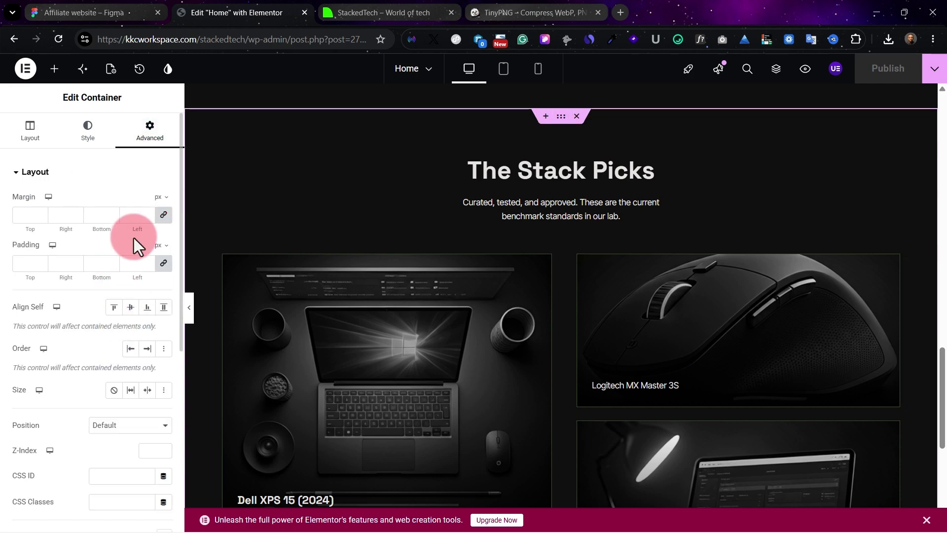
left_click(163, 267)
left_click_drag(31, 265, 0, 265)
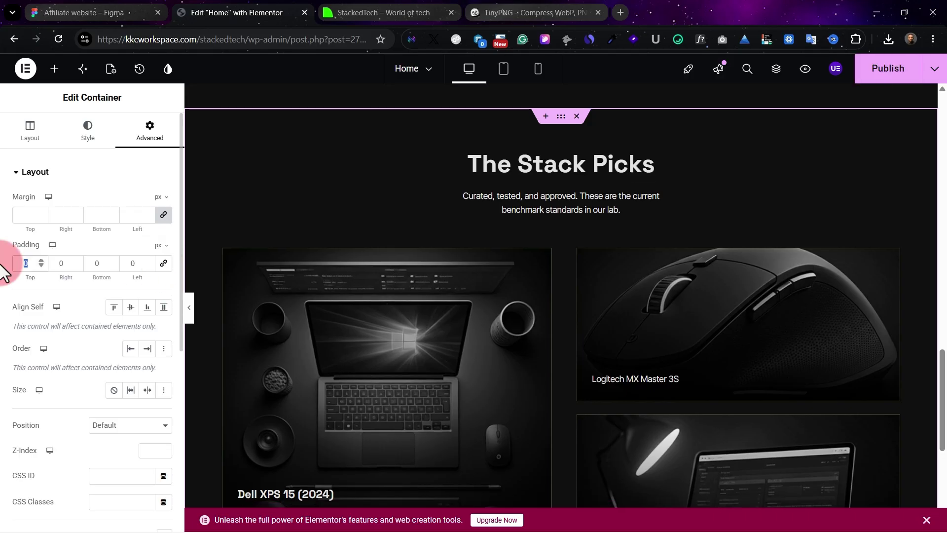
type("80")
scroll(631, 172, "up", 5)
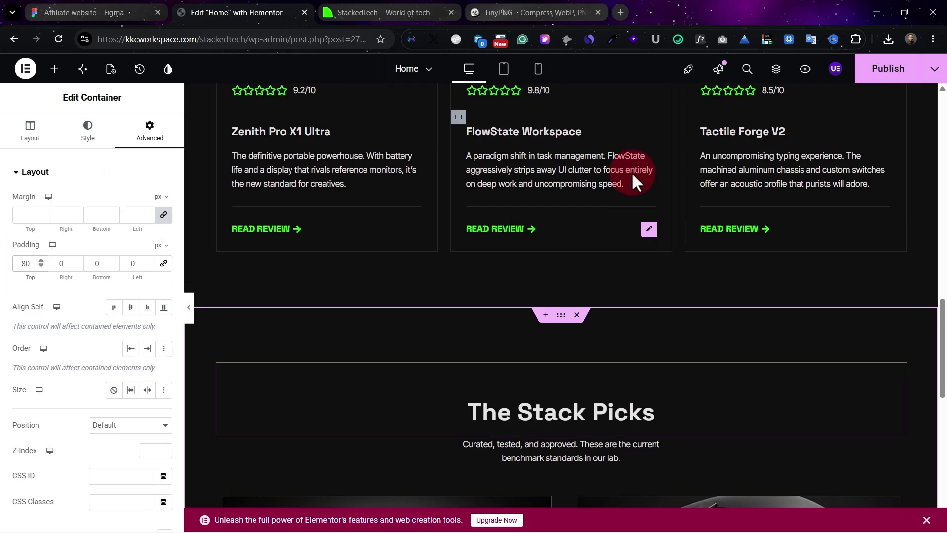
Set The Stack Picks section's padding to 40 px top, 20 px right, 80 px bottom and 20 px left, and publish the page.
scroll(549, 375, "down", 1)
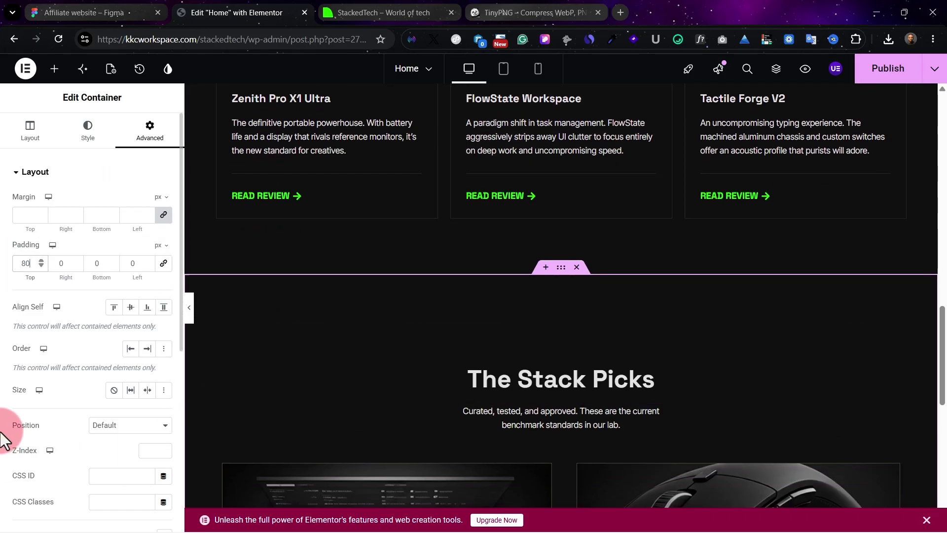
left_click_drag(31, 263, 4, 260)
type("40")
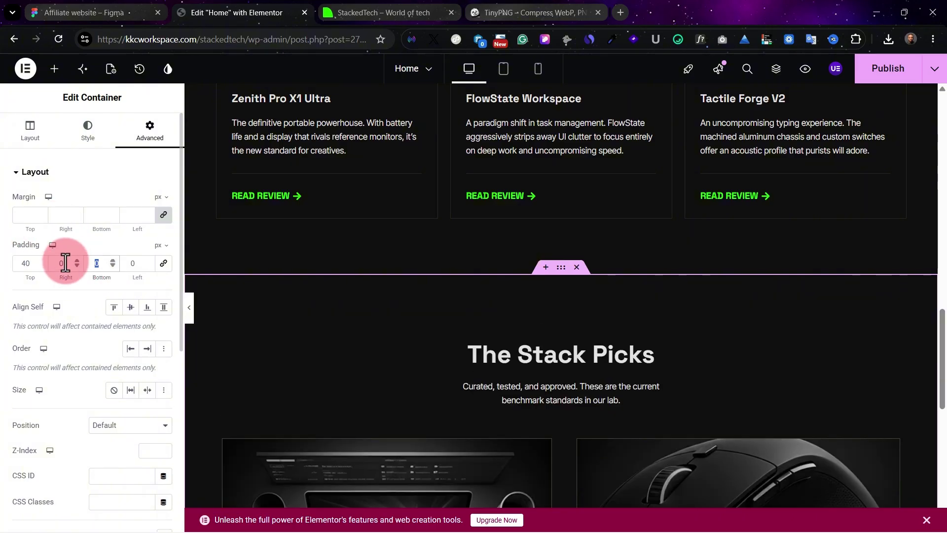
scroll(555, 251, "down", 8)
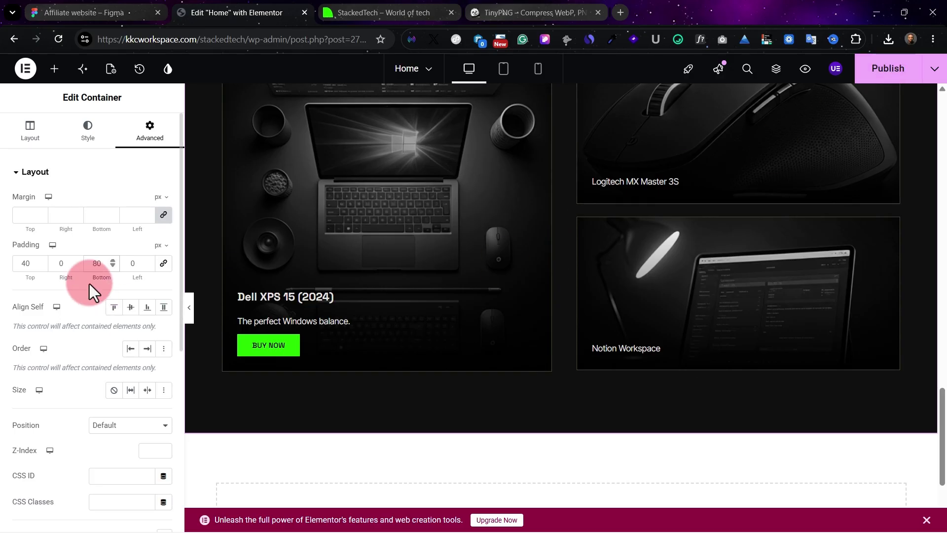
left_click_drag(66, 266, 30, 262)
type("20")
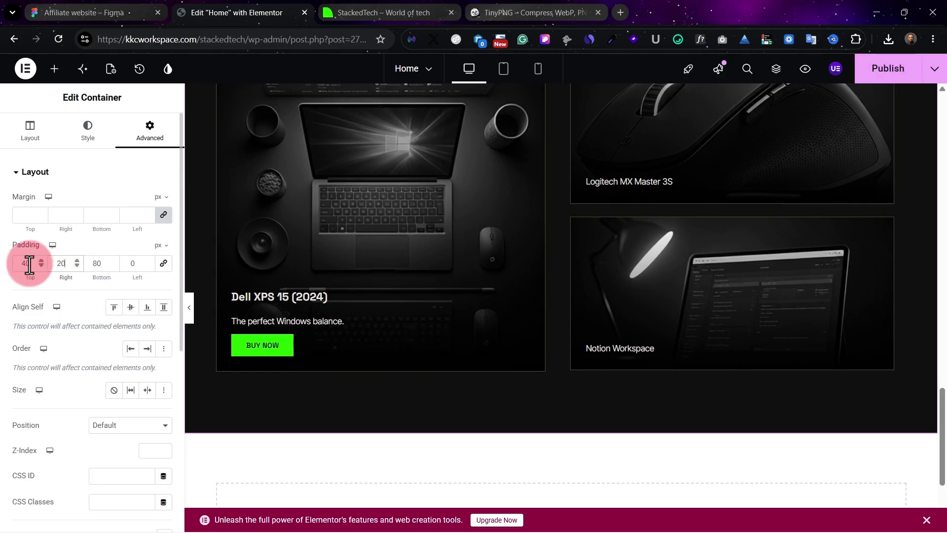
type("20")
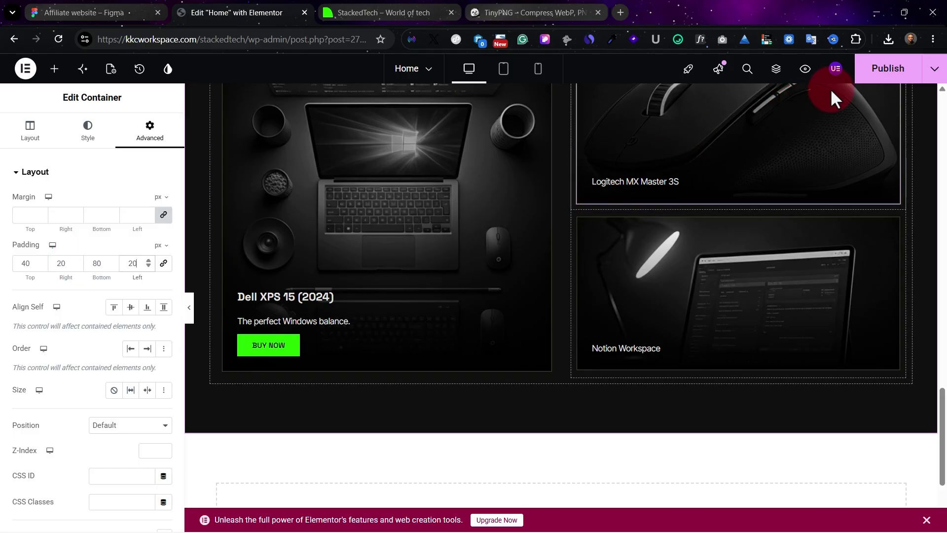
left_click(908, 70)
Check The Stack Picks section's spacing on the live site.
left_click(389, 13)
scroll(509, 327, "down", 2)
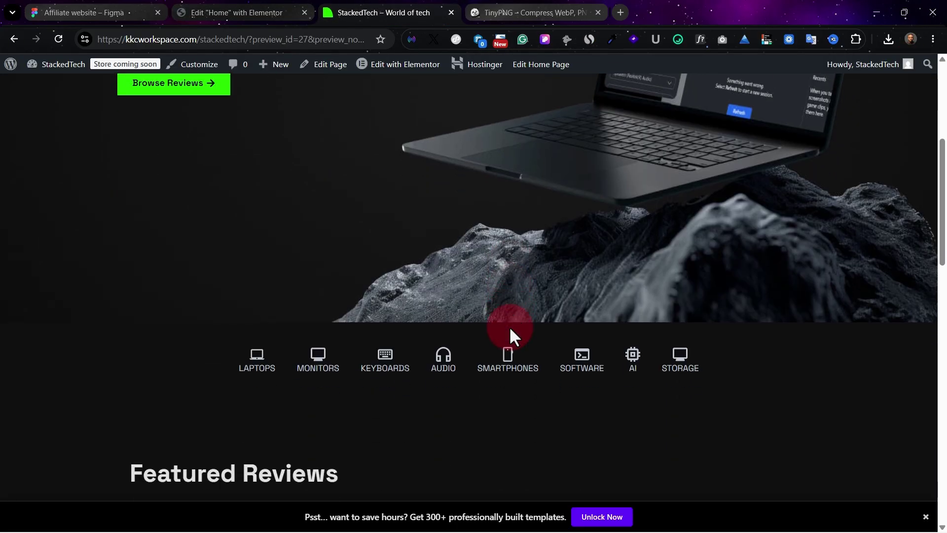
scroll(511, 329, "down", 8)
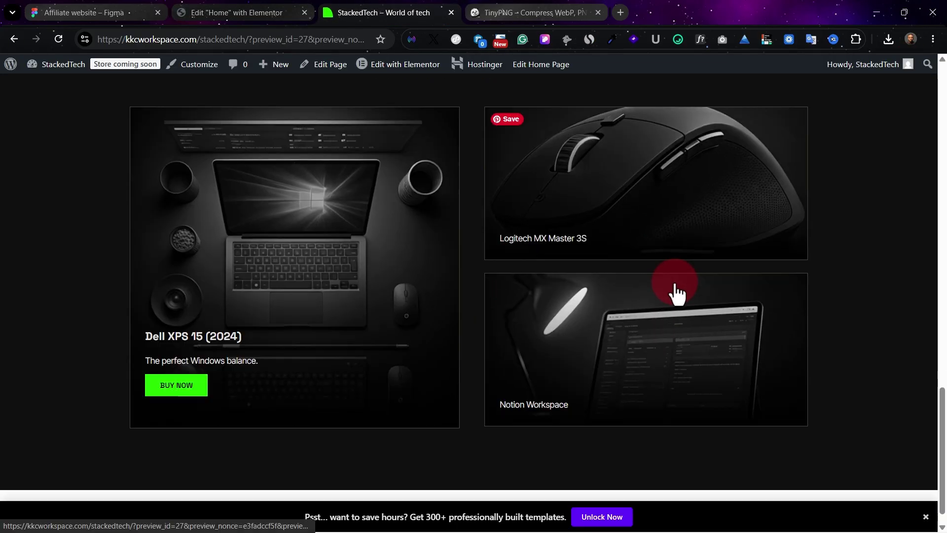
Switch to the Figma design and examine the newsletter section that follows the product cards.
left_click(70, 9)
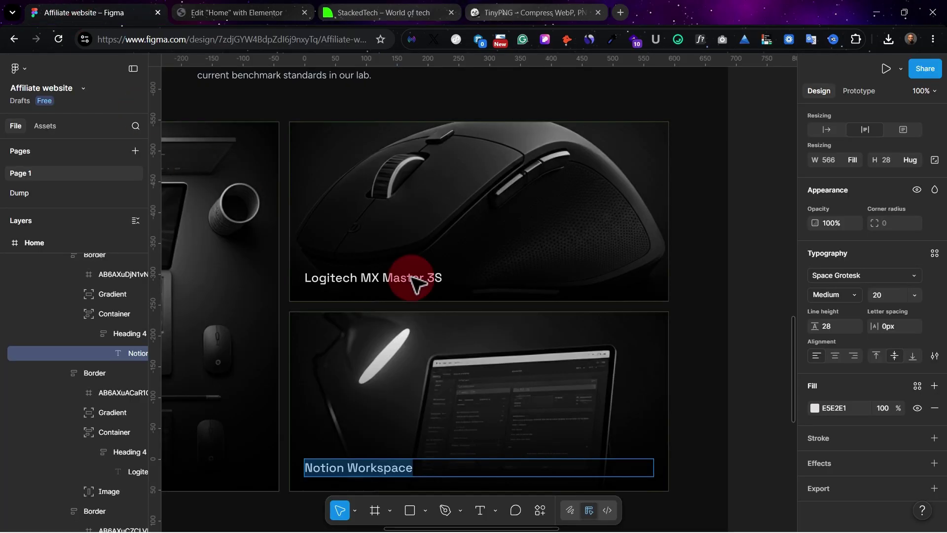
scroll(641, 355, "down", 3)
scroll(741, 375, "down", 4)
scroll(556, 343, "left", 3)
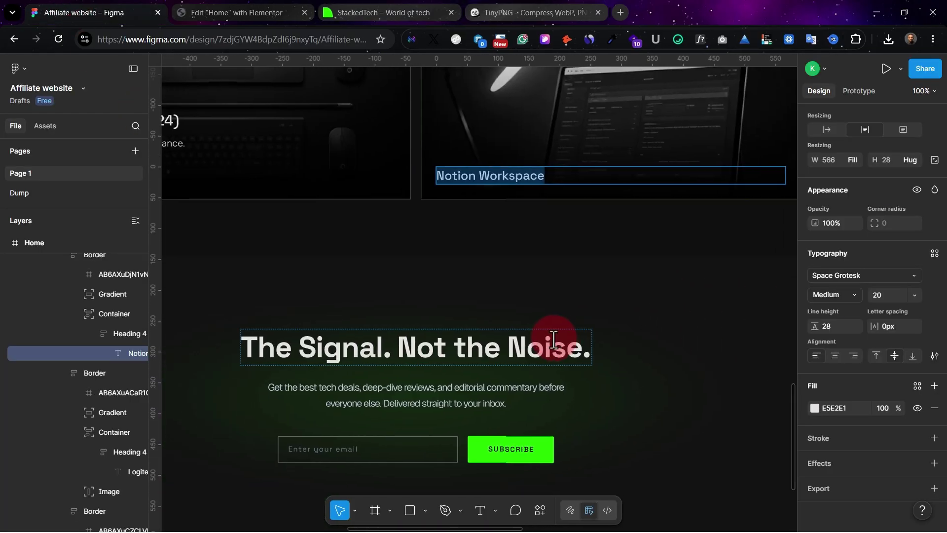
scroll(494, 261, "down", 2)
scroll(493, 261, "left", 2)
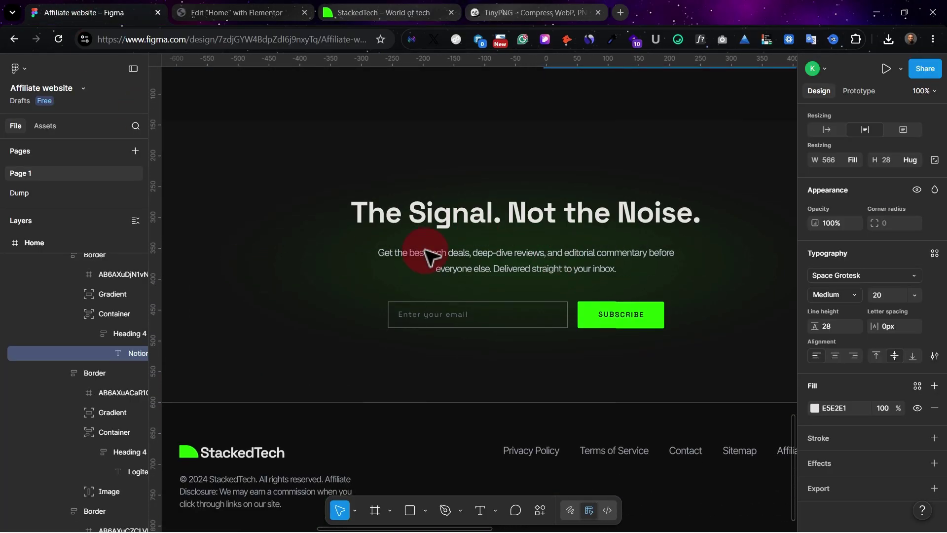
key("Escape")
key("Escape")
scroll(458, 237, "down", 3)
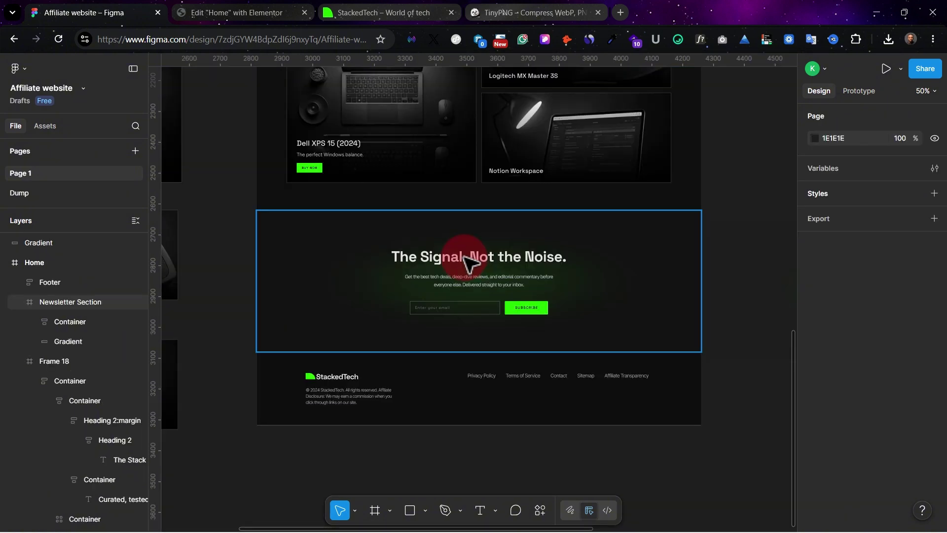
Return to the Elementor page and duplicate The Stack Picks section container as a base for the newsletter section.
left_click(197, 10)
scroll(481, 286, "down", 5)
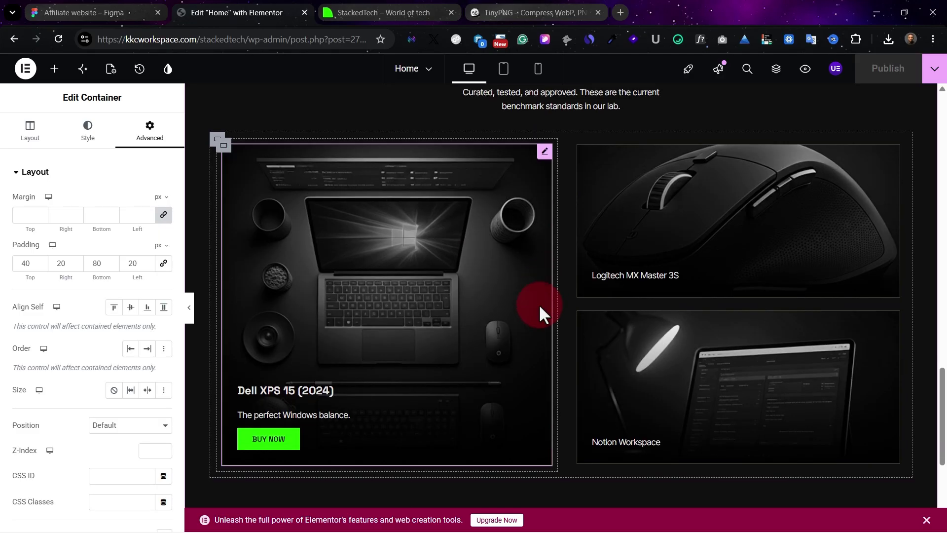
scroll(541, 276, "up", 2)
left_click(79, 10)
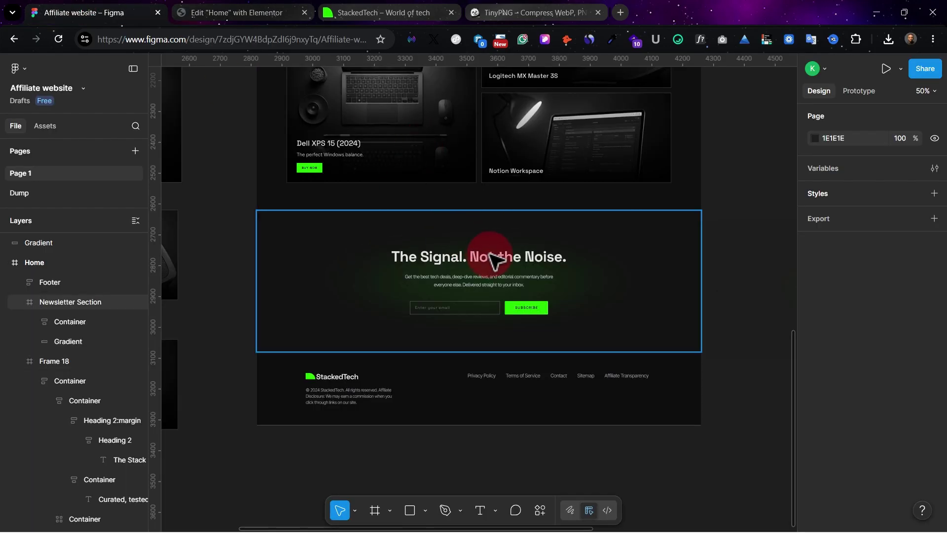
left_click(258, 15)
scroll(542, 162, "up", 1)
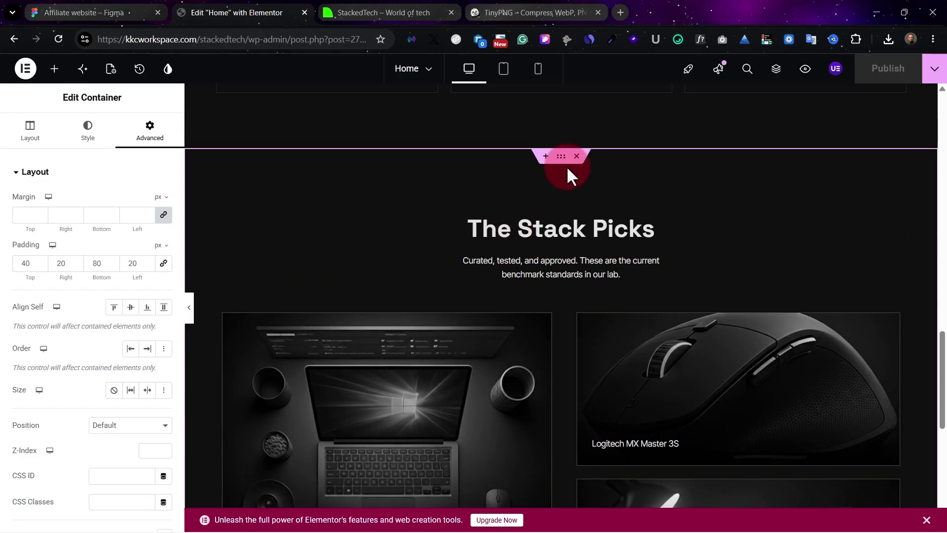
right_click(560, 157)
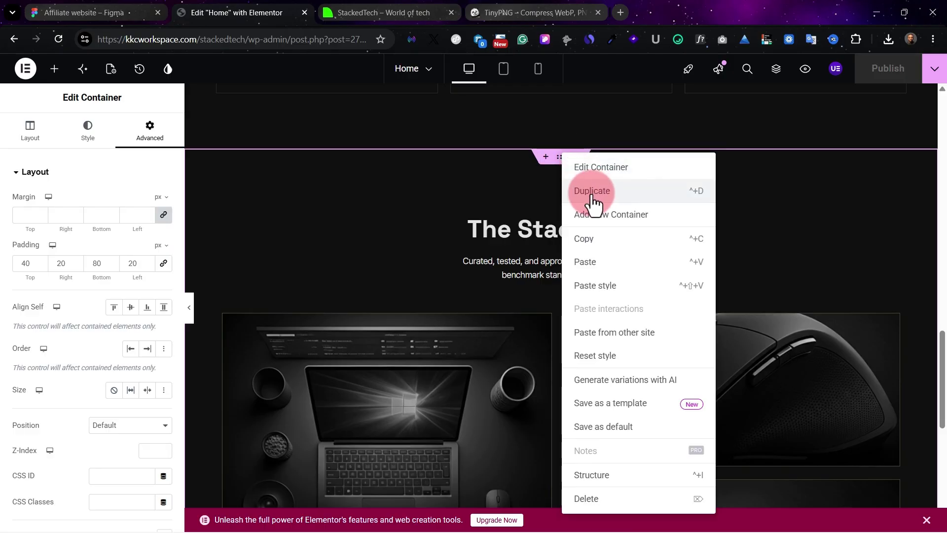
left_click(585, 197)
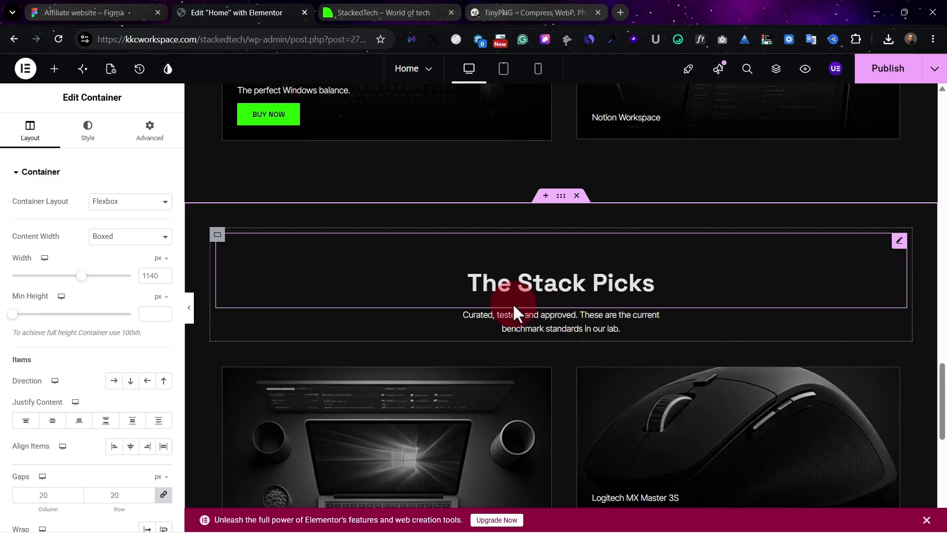
Delete the container holding the product cards from the duplicated section.
scroll(518, 305, "down", 2)
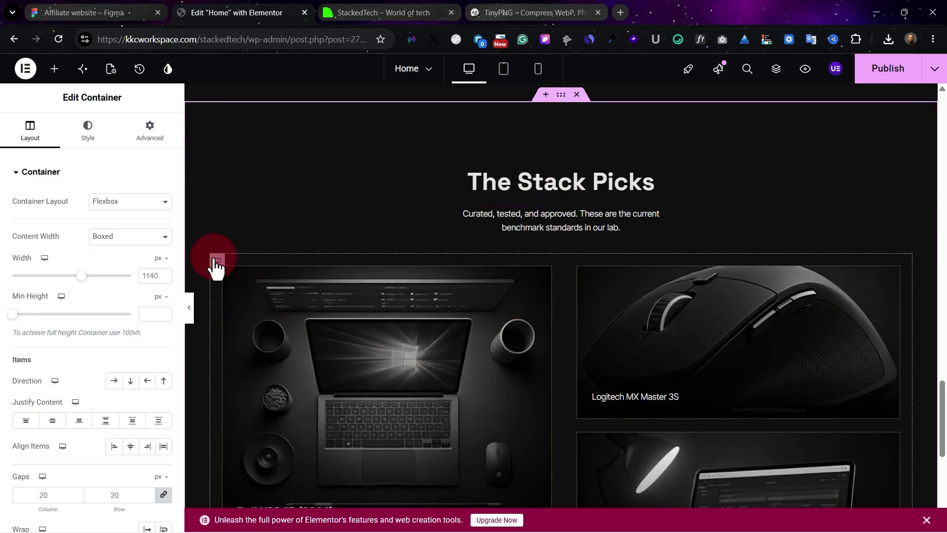
right_click(217, 263)
left_click(266, 515)
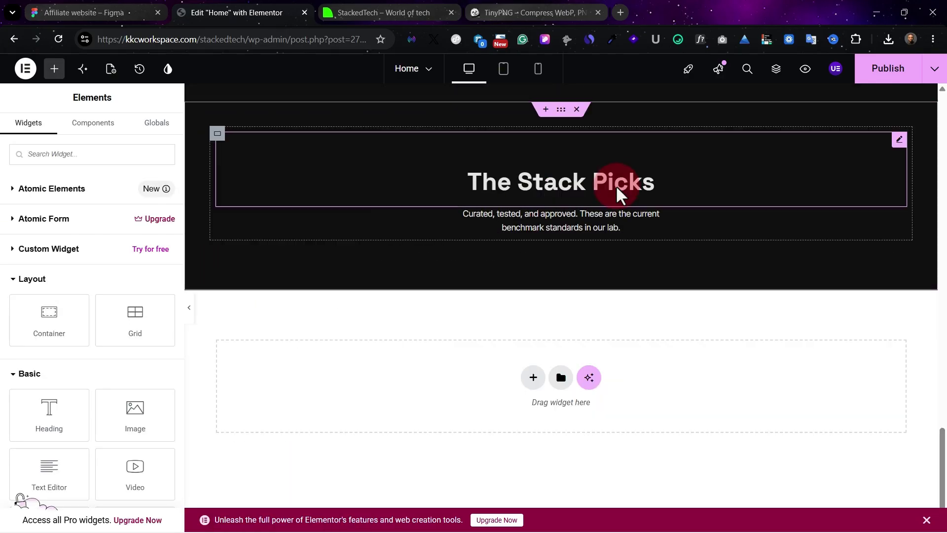
Copy the newsletter heading from Figma and replace the duplicated section's title with "The Signal. Not the Noise.".
left_click(74, 13)
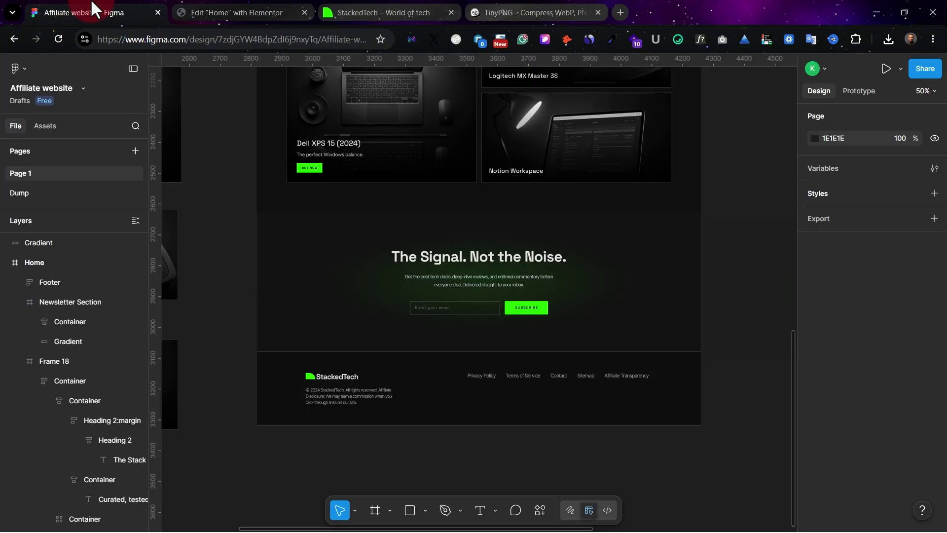
left_click(480, 267)
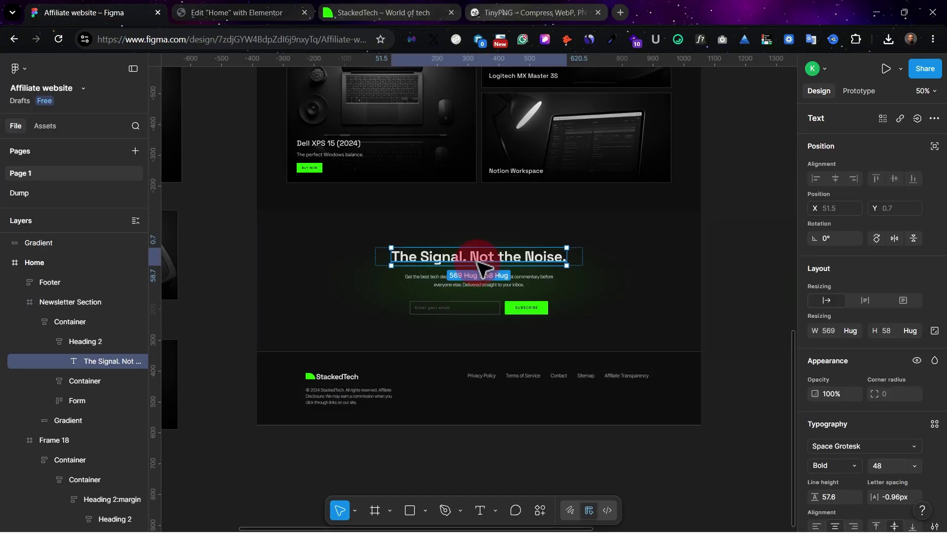
double_click(478, 252)
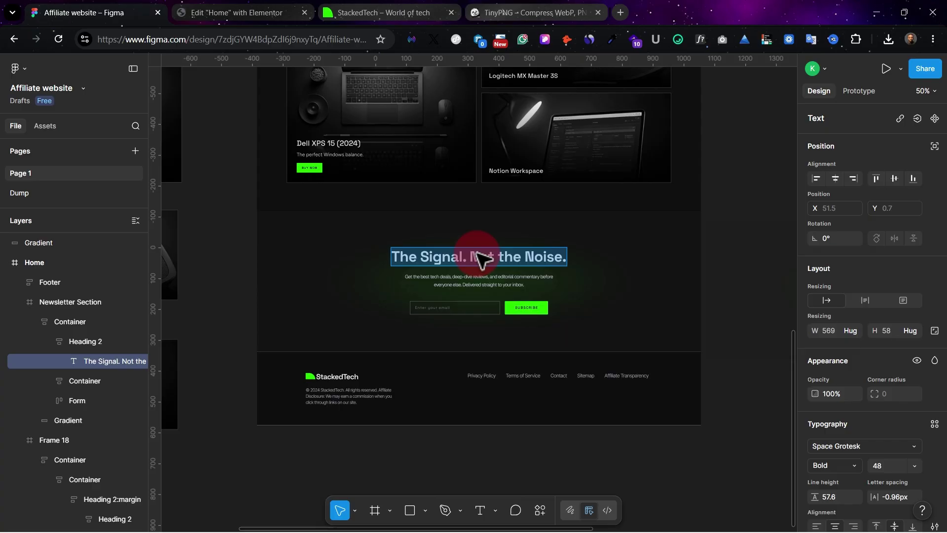
left_click(277, 9)
triple_click(592, 282)
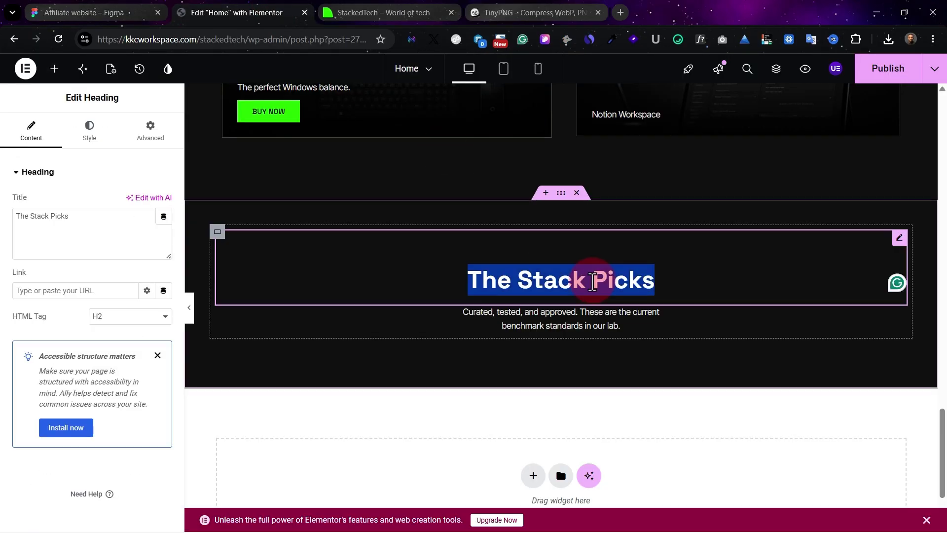
double_click(116, 214)
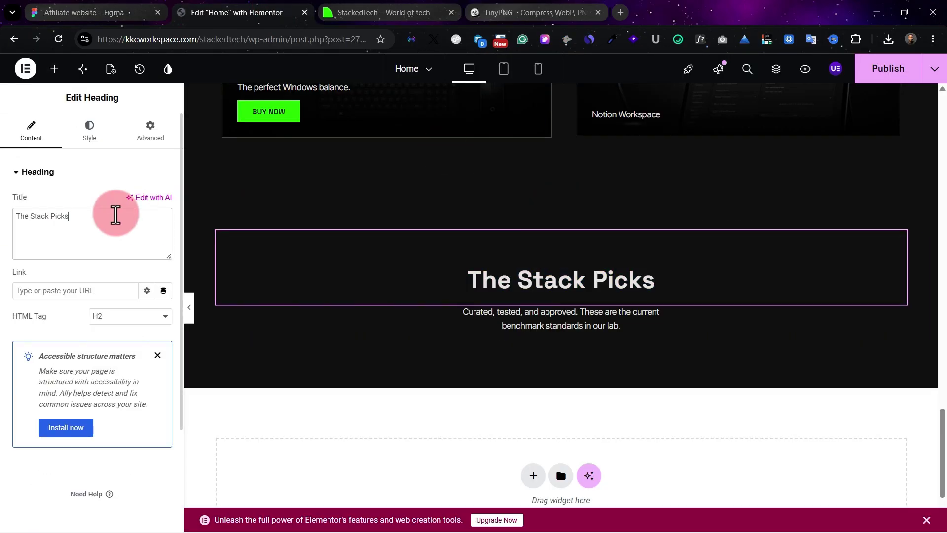
Replace the duplicated section's description with Figma's newsletter paragraph, starting "Get the best tech deals, deep-dive reviews, and editorial commentary".
left_click(70, 10)
left_click(480, 287)
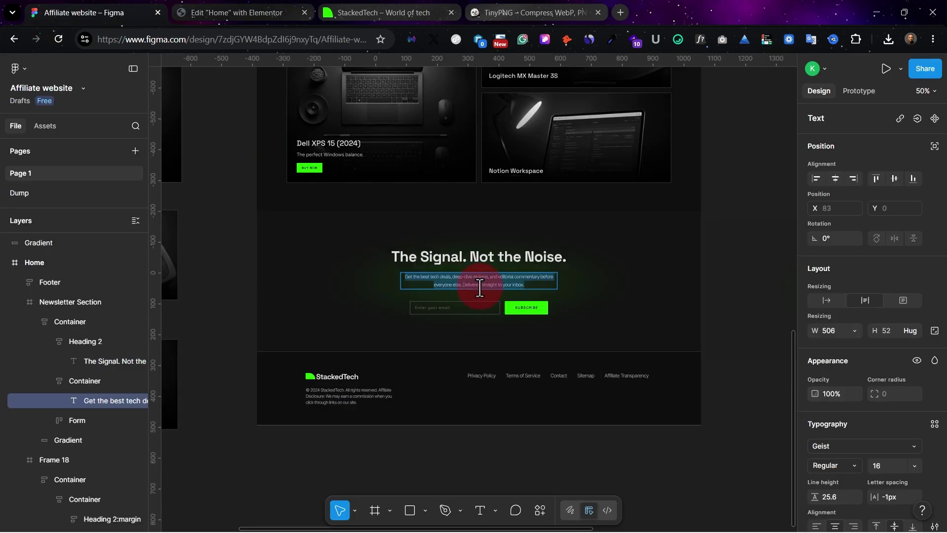
left_click(184, 7)
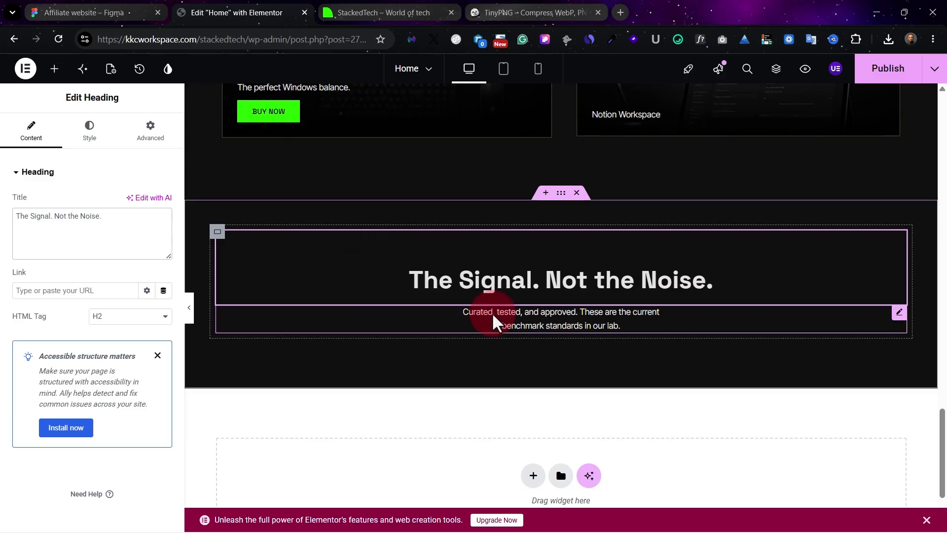
left_click(448, 321)
key("ctrl+a")
type("Get the best tech deals, deep-dive reviews, and editorial commentary before everyone else. Delivered straight to your inbox.")
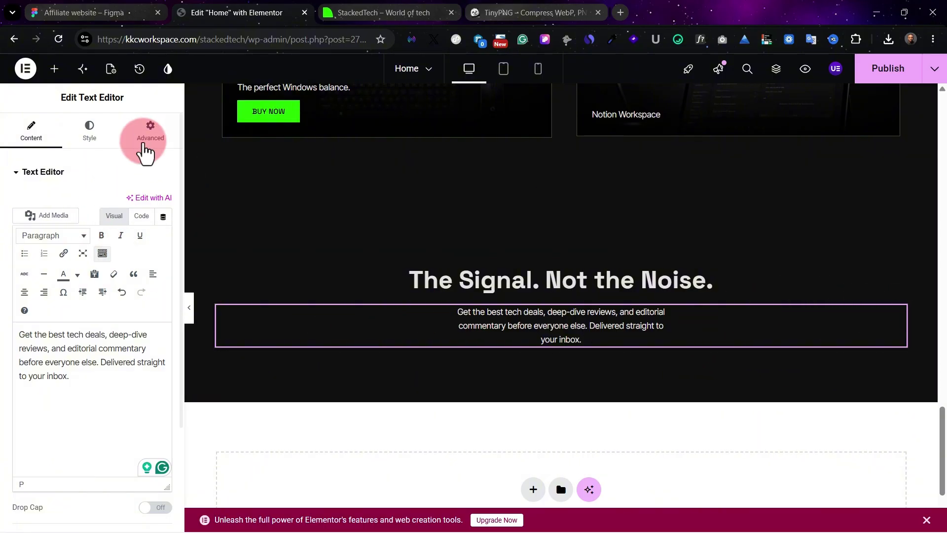
Set the newsletter description's right and left padding to 350 px and publish the page.
left_click(144, 142)
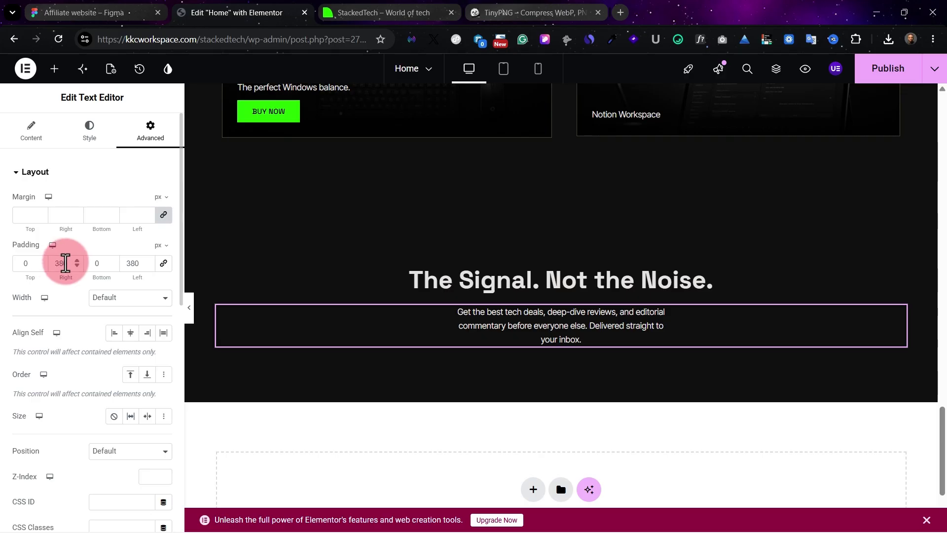
left_click(66, 263)
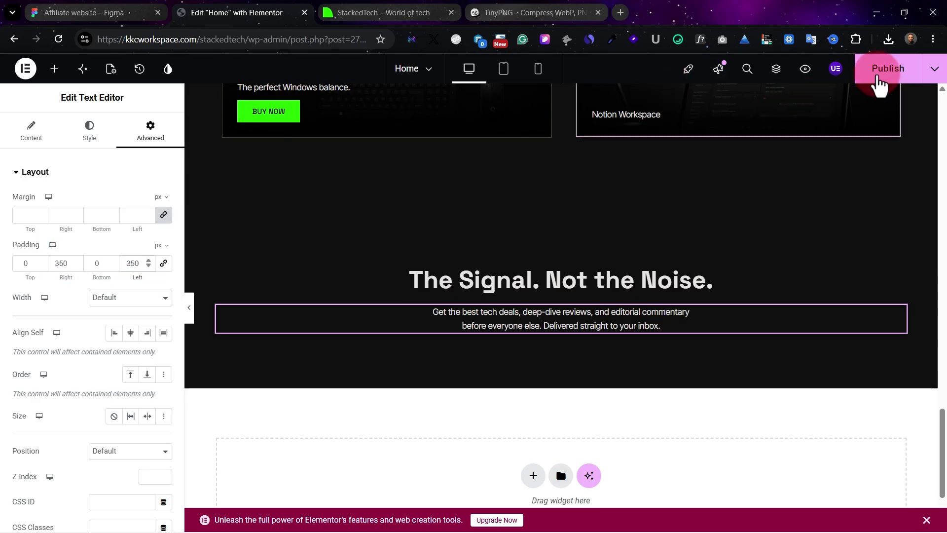
left_click(880, 75)
Export the standalone green radial gradient rectangle beside the newsletter section in Figma as a 1x PNG, and return to Elementor.
left_click(75, 2)
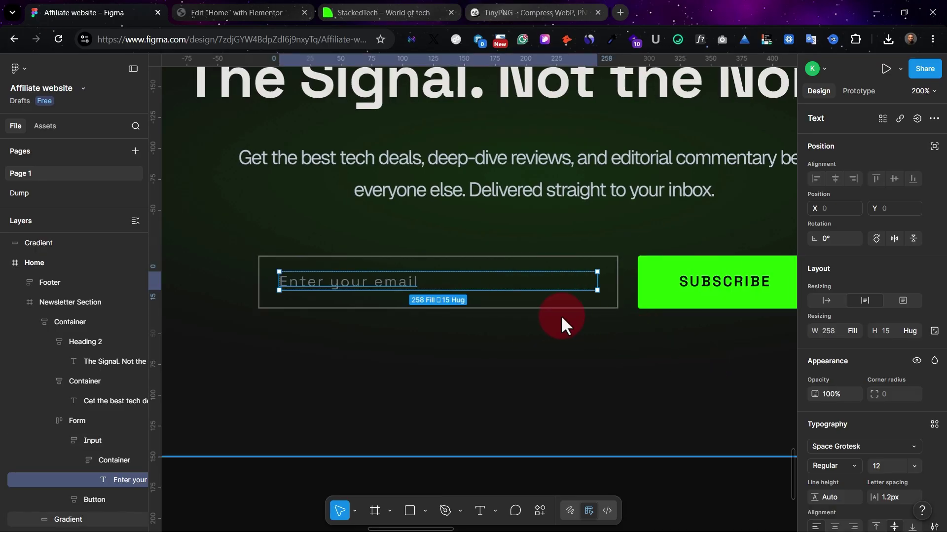
left_click(460, 187)
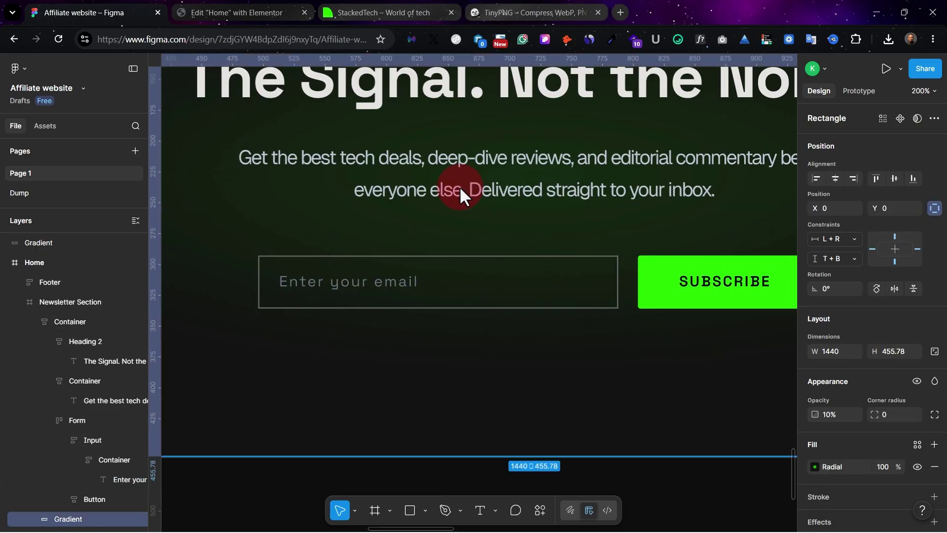
left_click(203, 3)
left_click(90, 7)
key("shift+0")
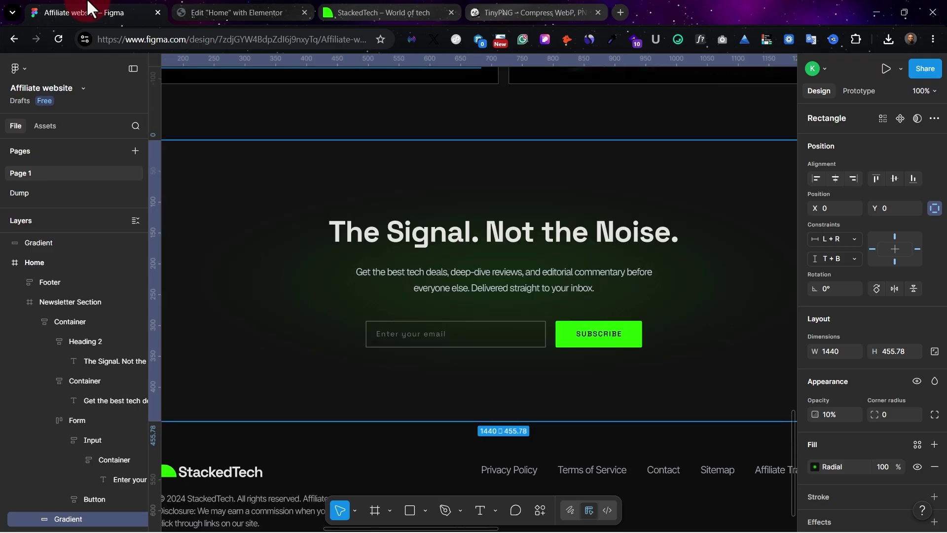
scroll(657, 104, "right", 15)
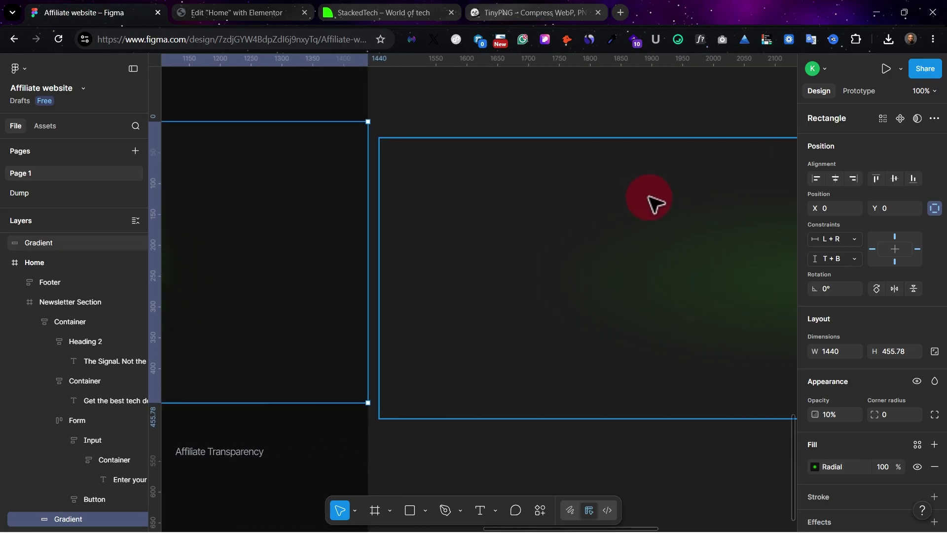
left_click(608, 244)
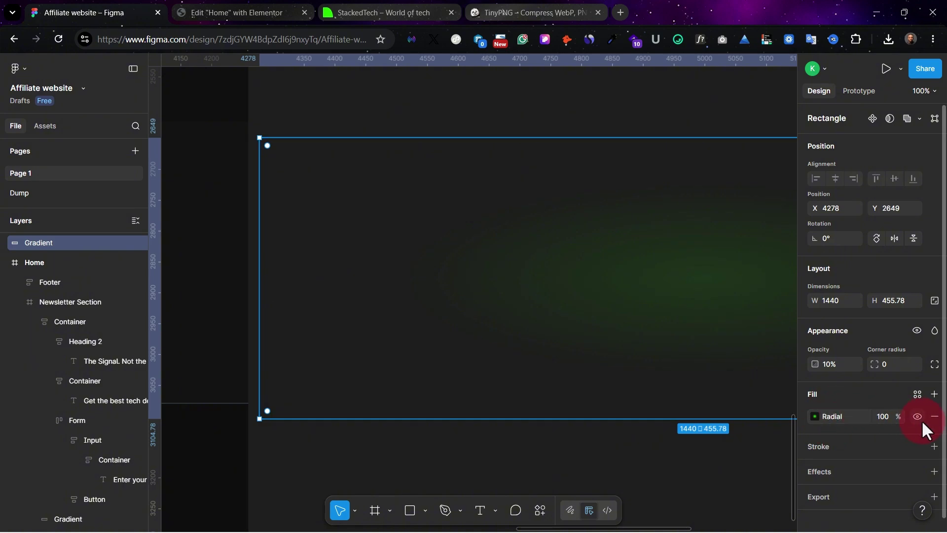
scroll(927, 486, "down", 1)
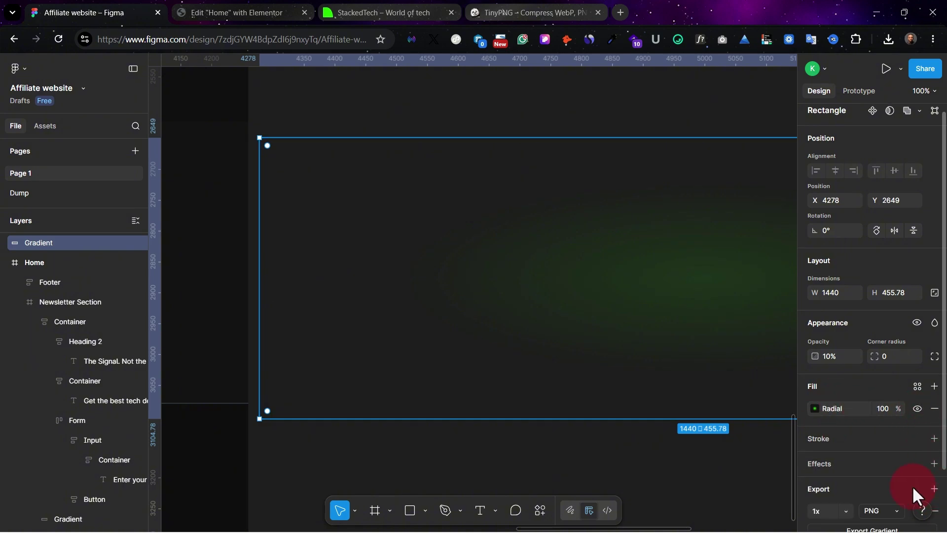
scroll(891, 486, "down", 3)
key("ctrl+Tab")
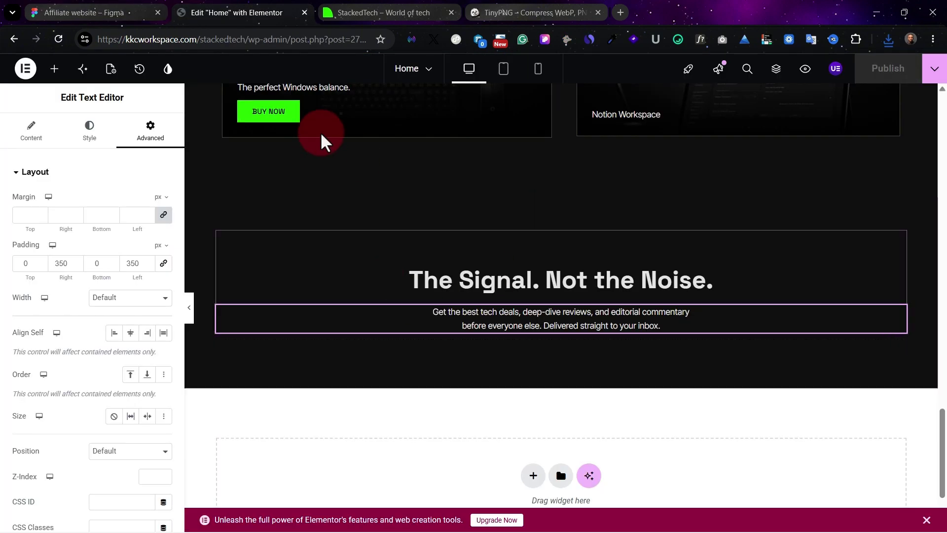
Set Gradient.png from the media library as the background overlay image of the outer newsletter container.
left_click(326, 7)
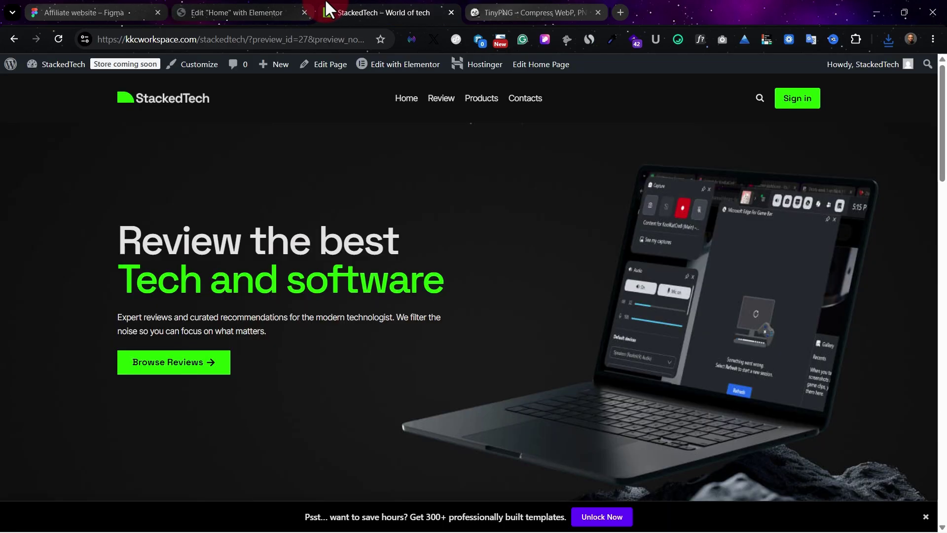
left_click(199, 8)
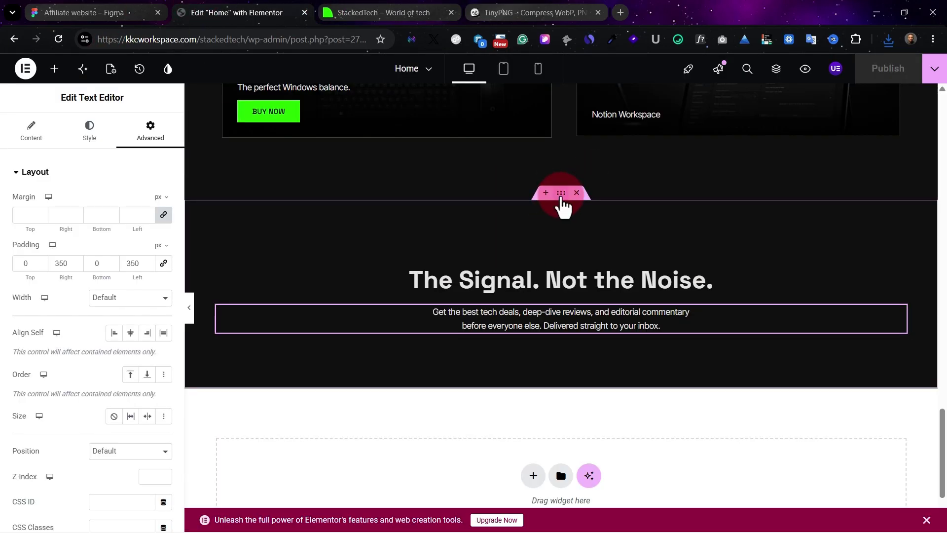
left_click(561, 193)
left_click(88, 129)
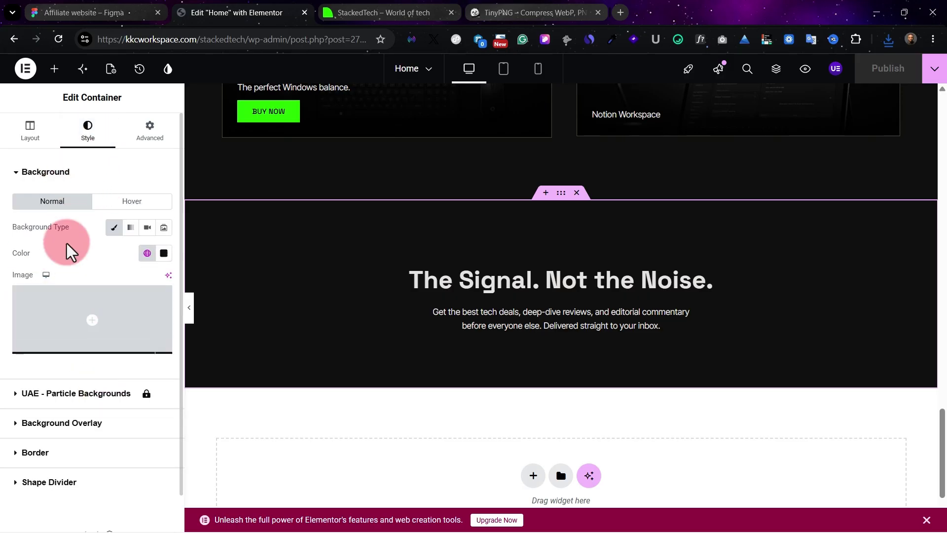
left_click(51, 172)
left_click(64, 235)
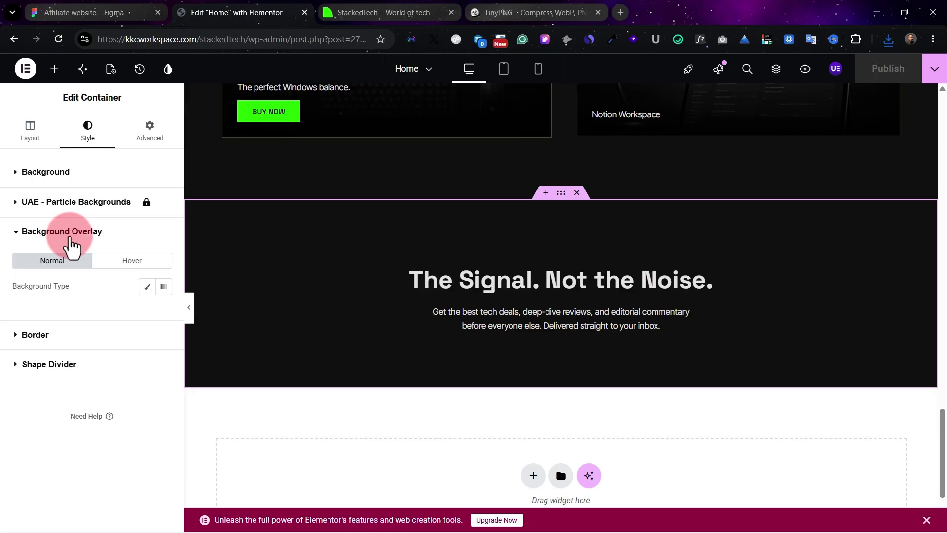
left_click(145, 295)
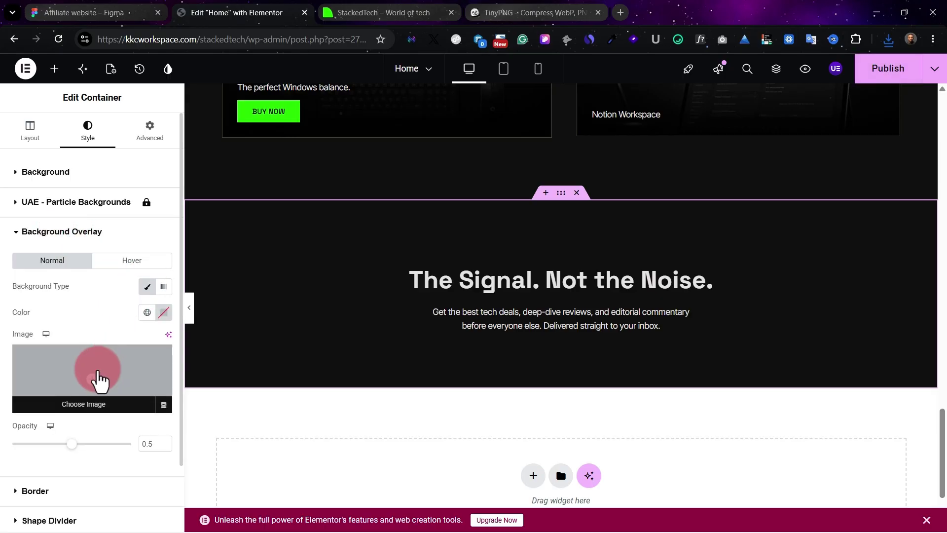
left_click(98, 372)
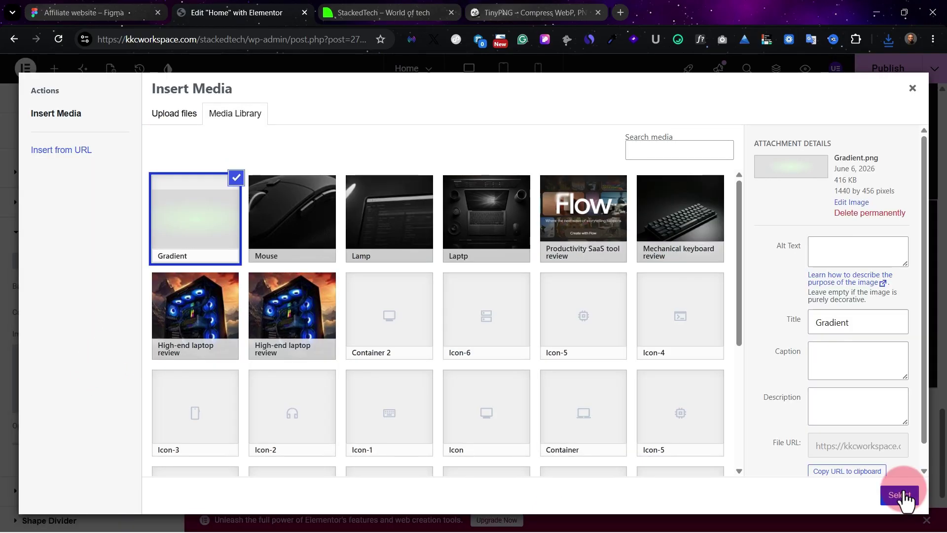
left_click(902, 495)
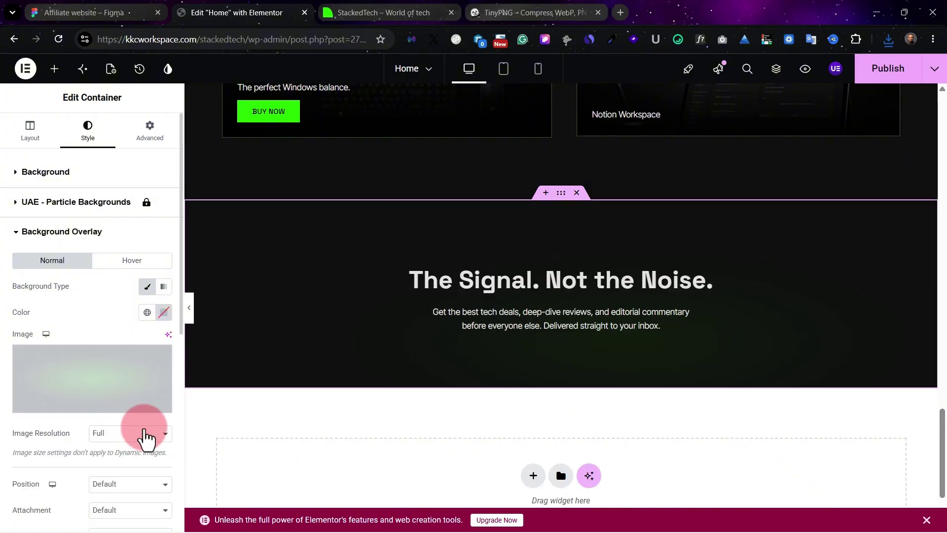
Set the gradient overlay's display size to Cover and its opacity to 1, and publish the page.
scroll(123, 344, "down", 1)
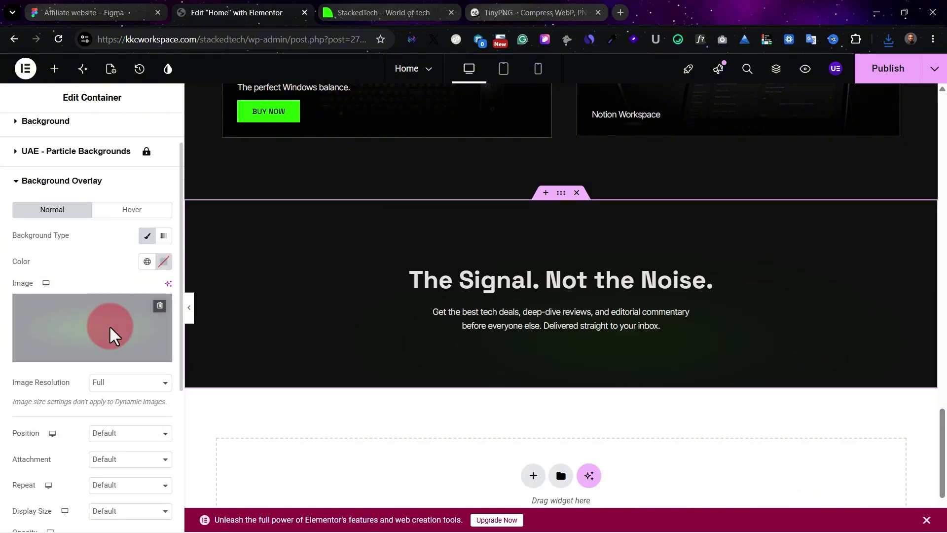
scroll(114, 336, "down", 2)
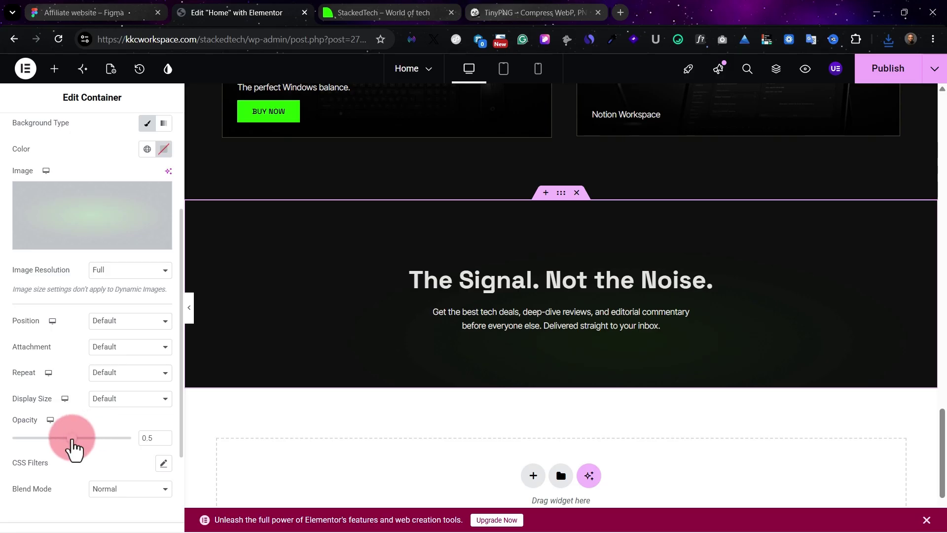
left_click_drag(73, 440, 138, 444)
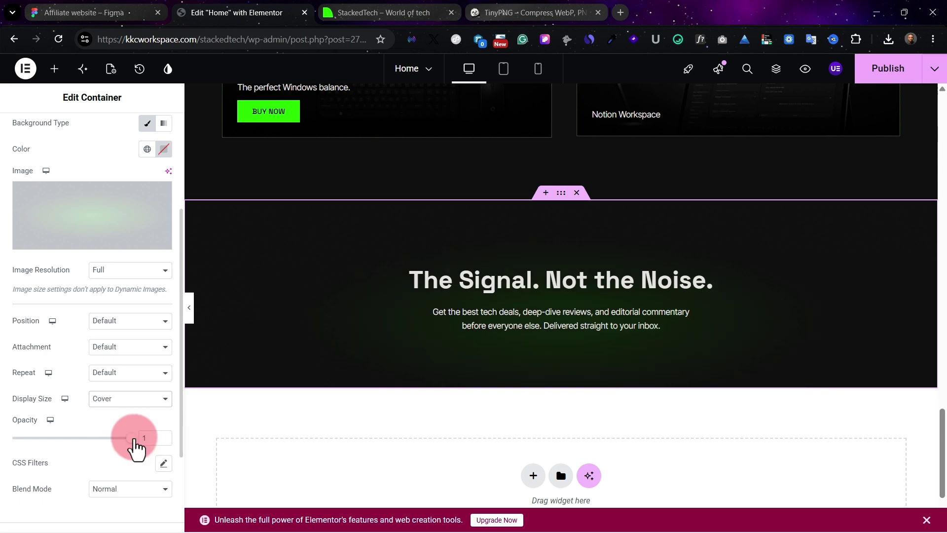
left_click(164, 400)
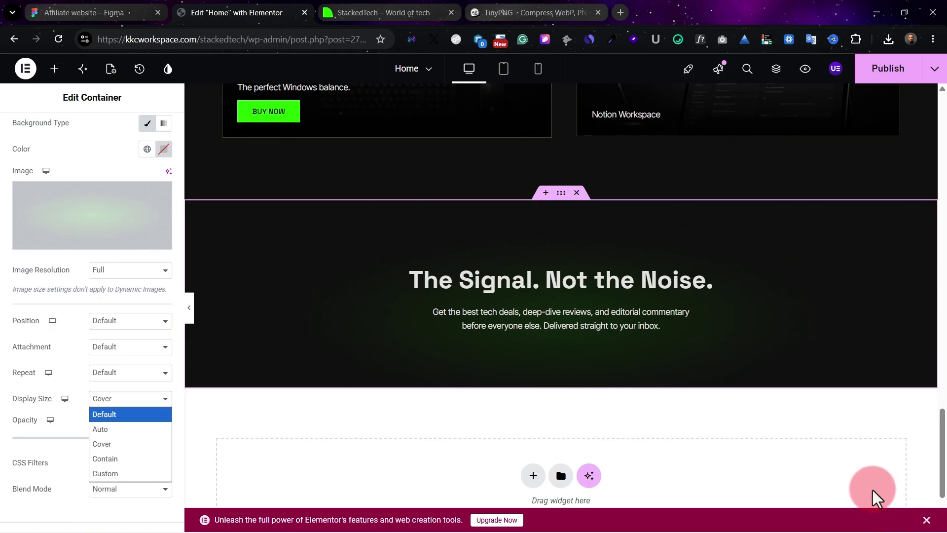
left_click(873, 68)
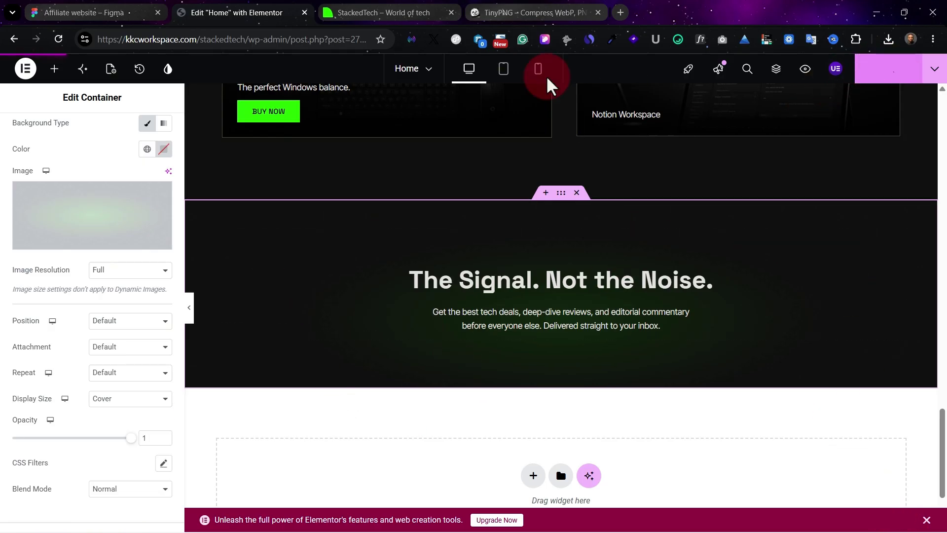
Compare the published newsletter section with the Figma design, and look for a form widget among Elementor's widgets.
left_click(335, 11)
scroll(683, 354, "down", 20)
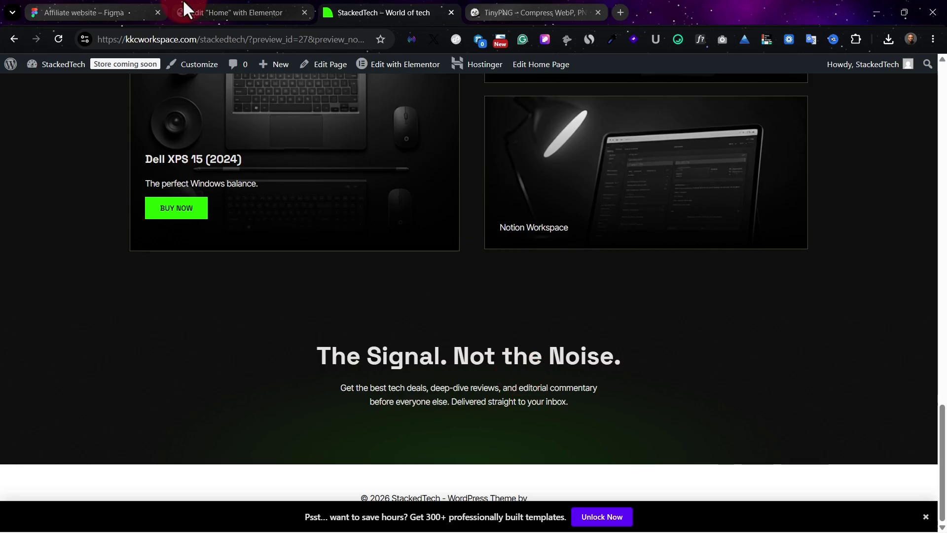
left_click(203, 11)
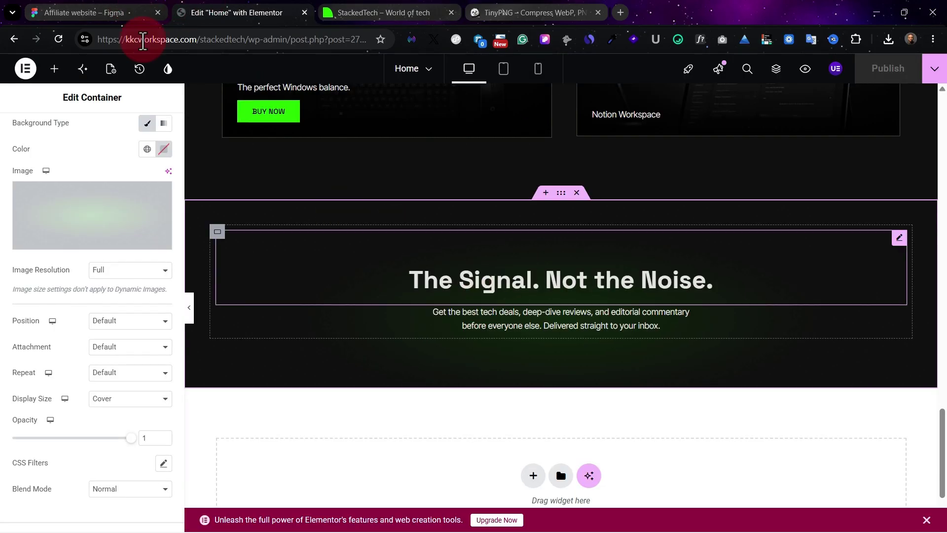
left_click(109, 17)
scroll(285, 254, "left", 15)
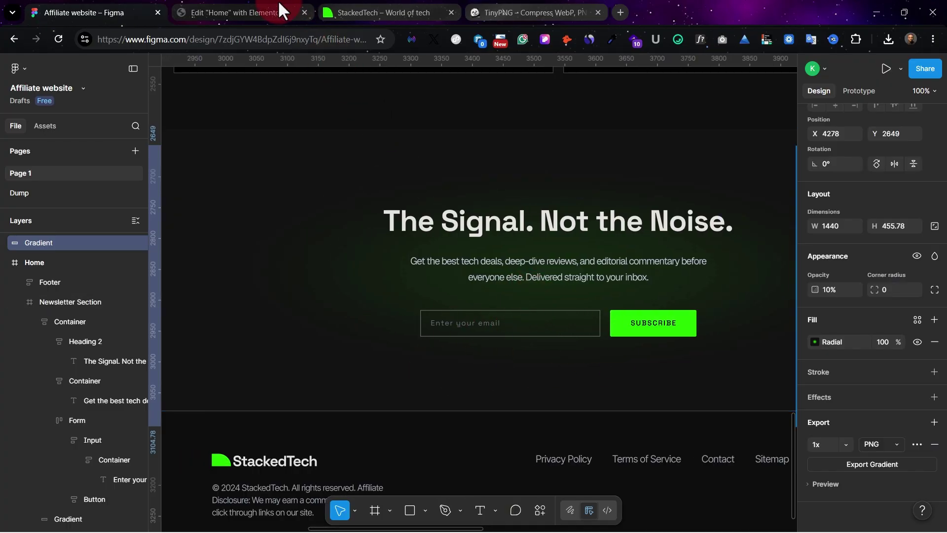
mouse_move(229, 1)
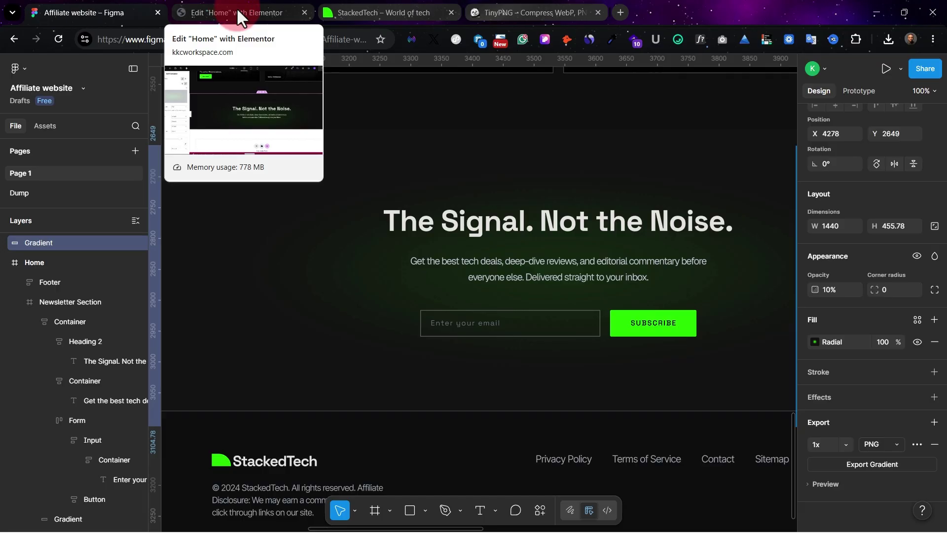
left_click(222, 11)
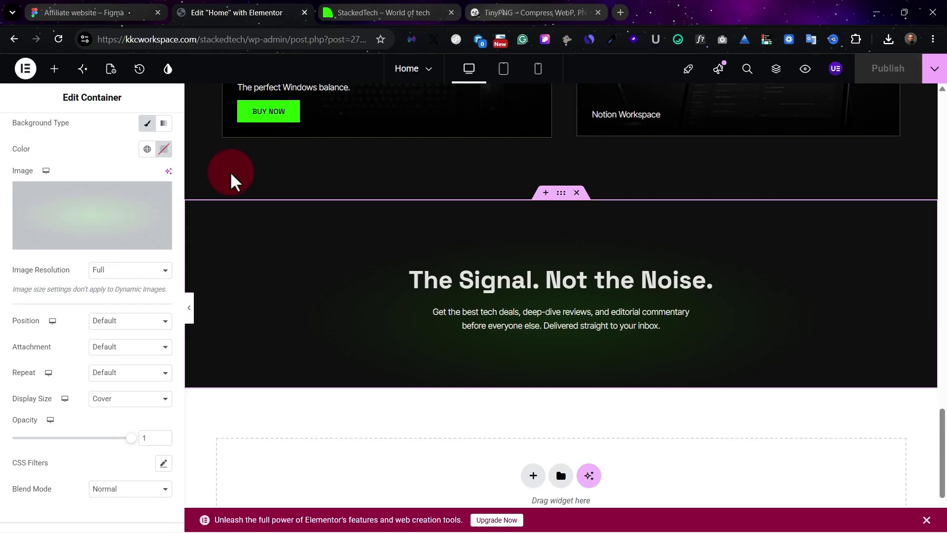
left_click(56, 80)
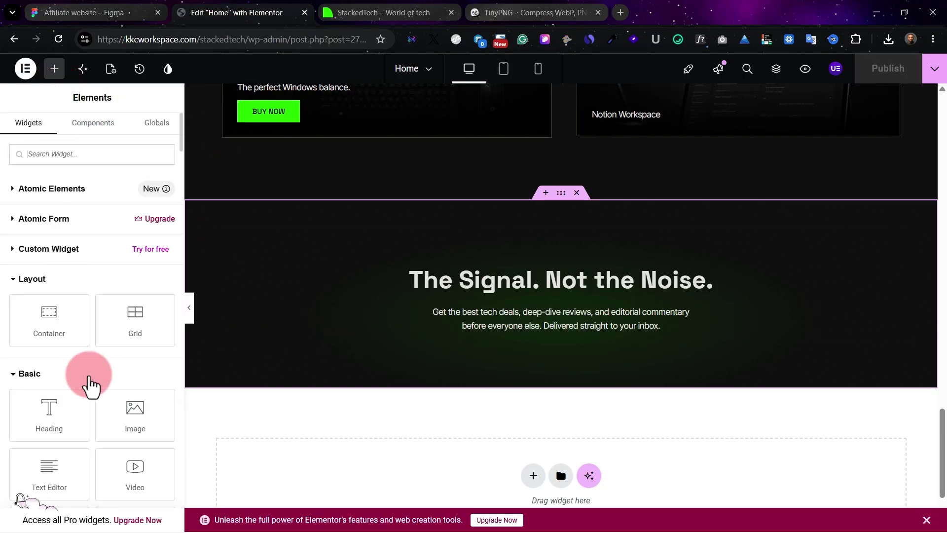
scroll(93, 409, "down", 4)
scroll(98, 419, "down", 6)
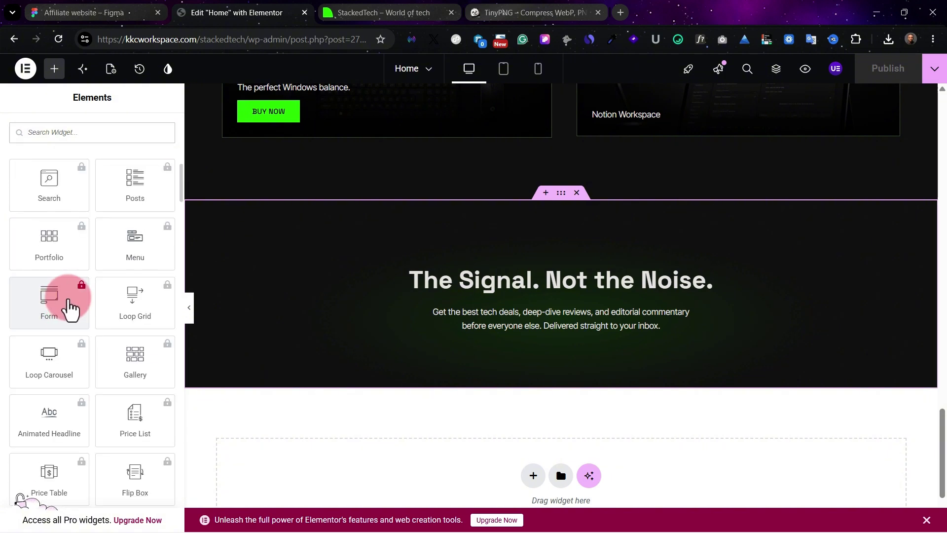
Go to the WordPress dashboard's plugin installer, search for "fluent" and install the Fluent Forms plugin.
key("ctrl+Tab")
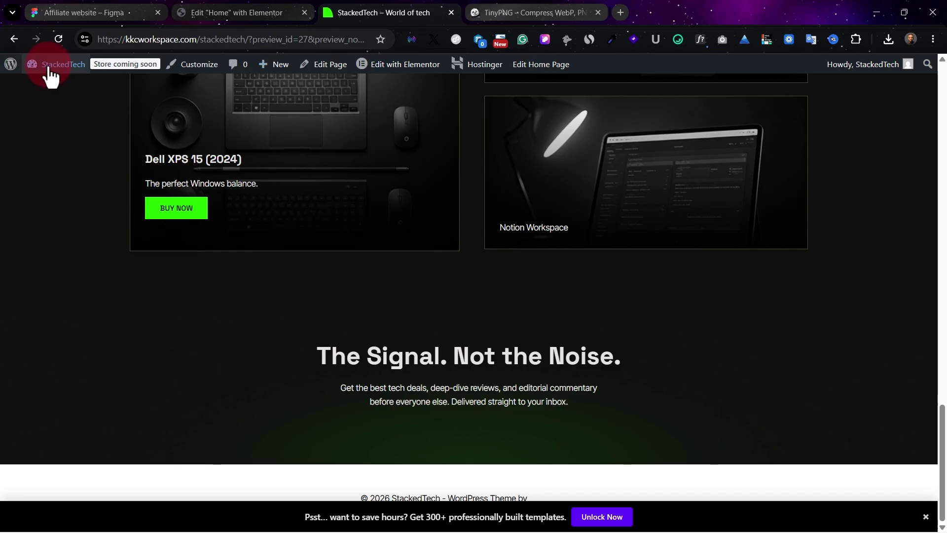
mouse_move(49, 69)
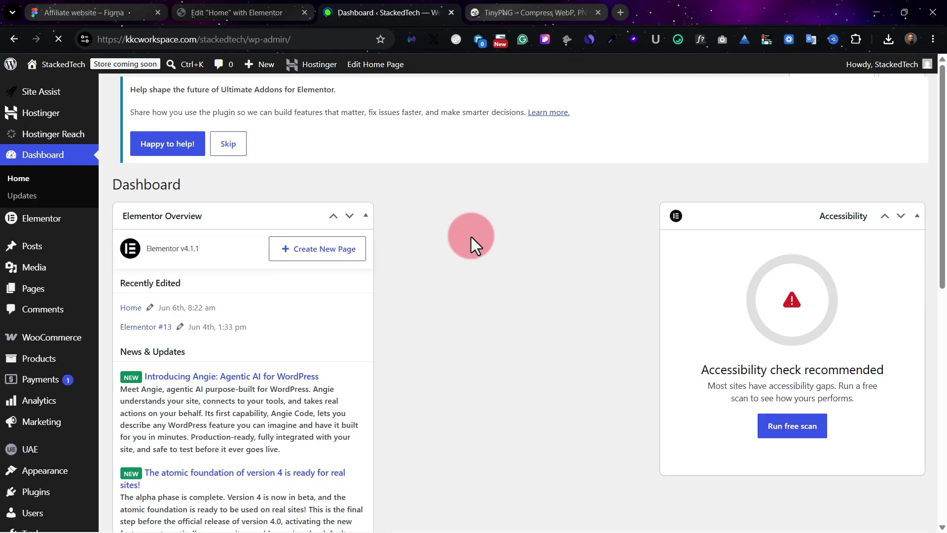
mouse_move(54, 340)
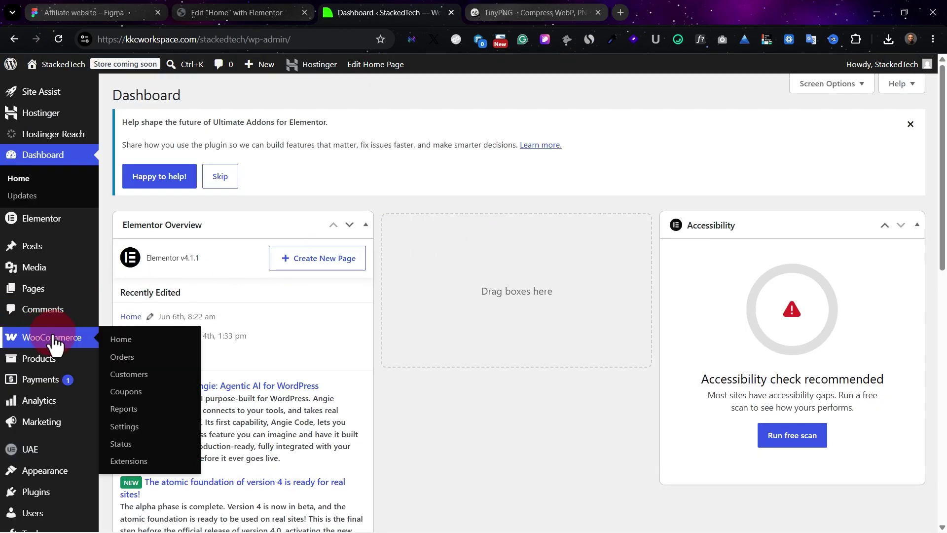
left_click(55, 490)
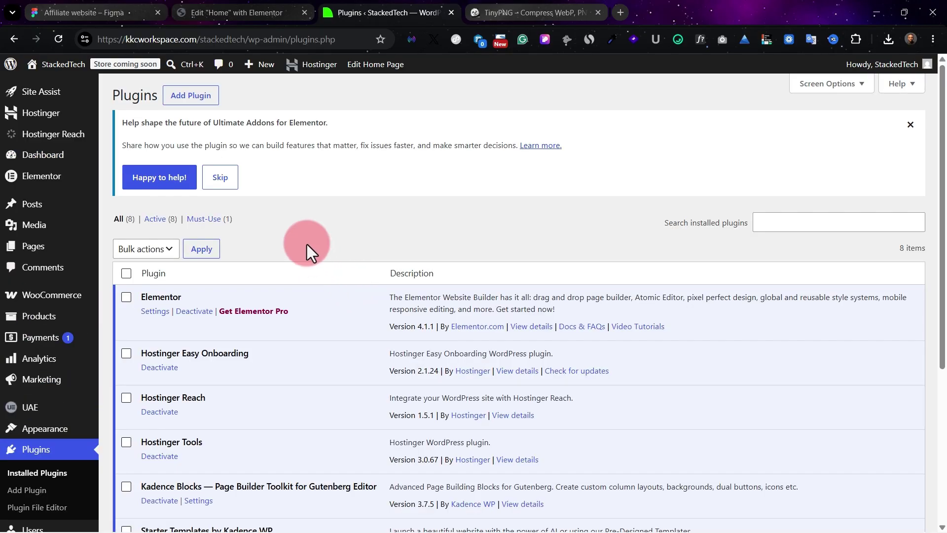
left_click(207, 105)
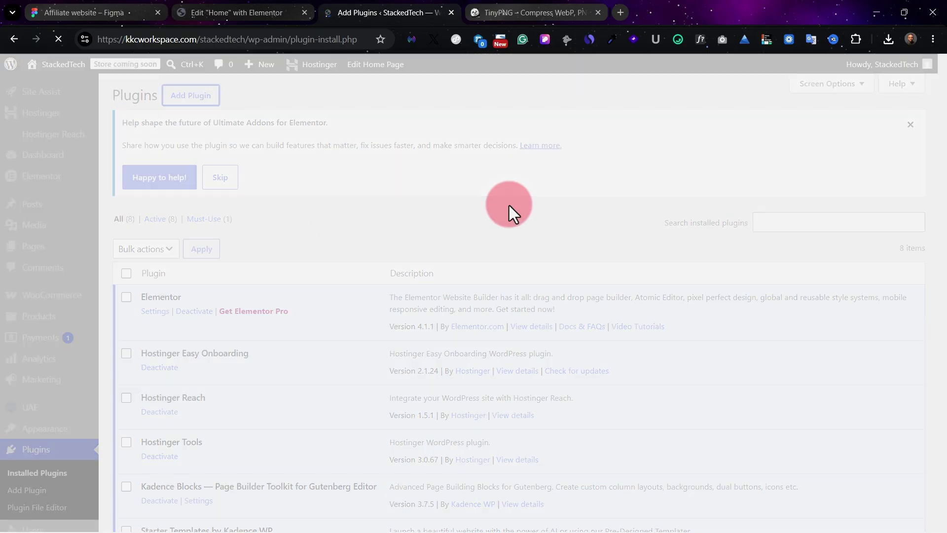
left_click(764, 240)
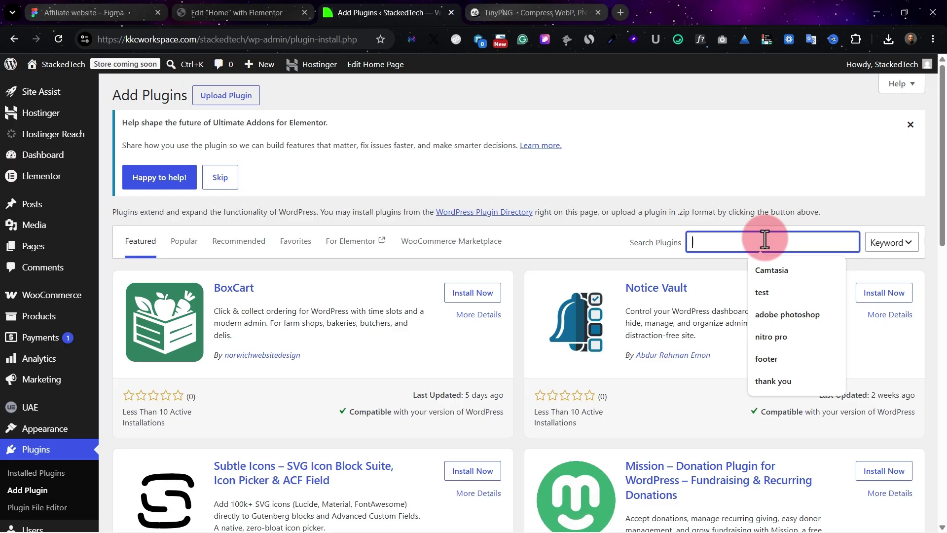
type("fluent")
left_click(902, 322)
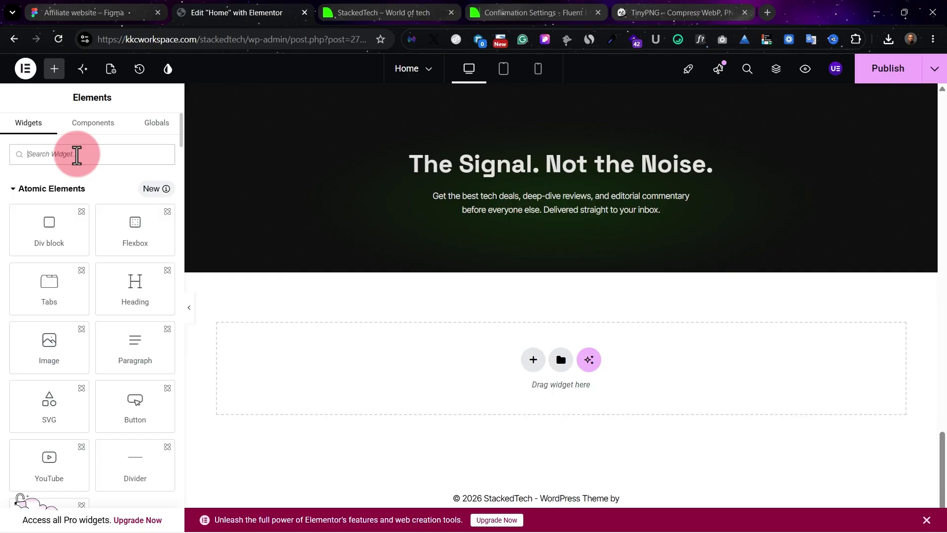
Add a Fluent Forms widget below the newsletter description in Elementor and assign it Subscription Form (2).
left_click(76, 154)
type("flue")
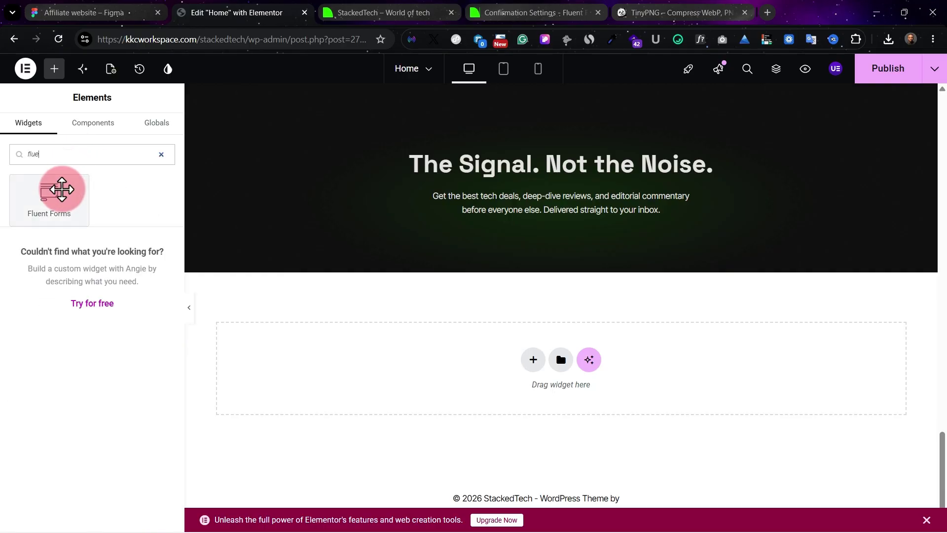
left_click_drag(52, 198, 577, 211)
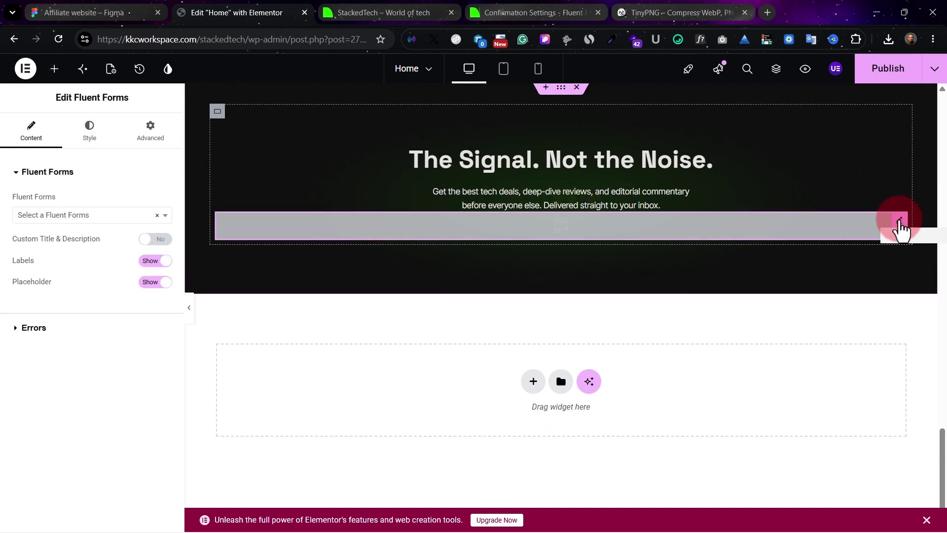
left_click(117, 215)
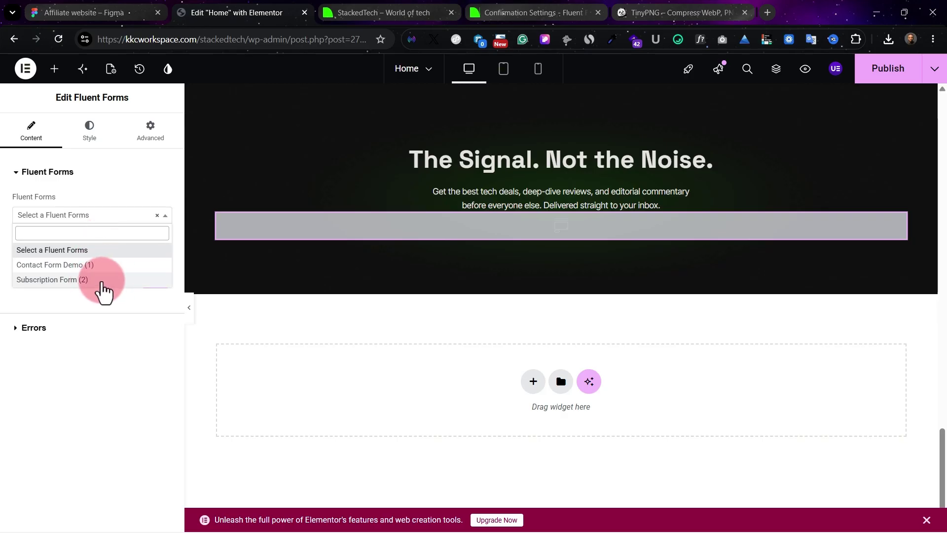
left_click(74, 279)
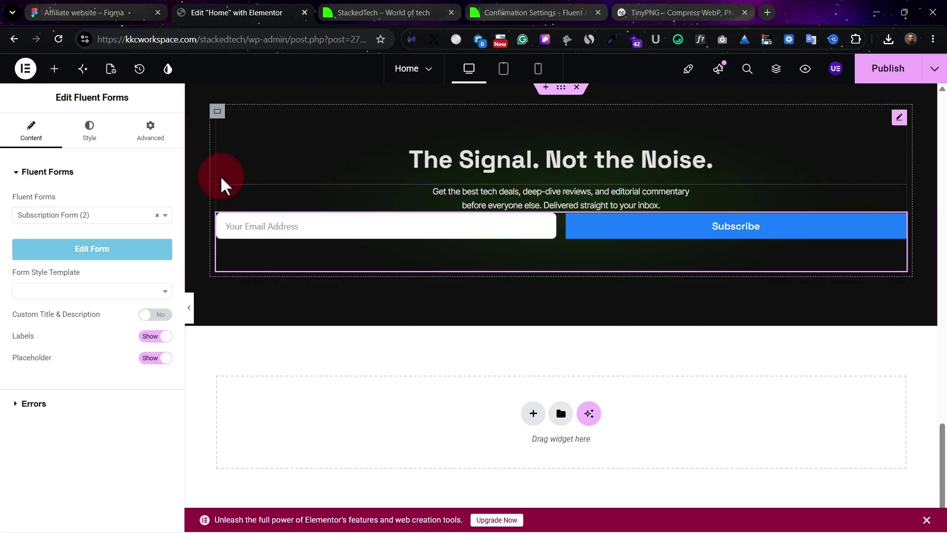
Unlink the subscription form widget's padding values and set its left and right padding to 300 px.
left_click(150, 129)
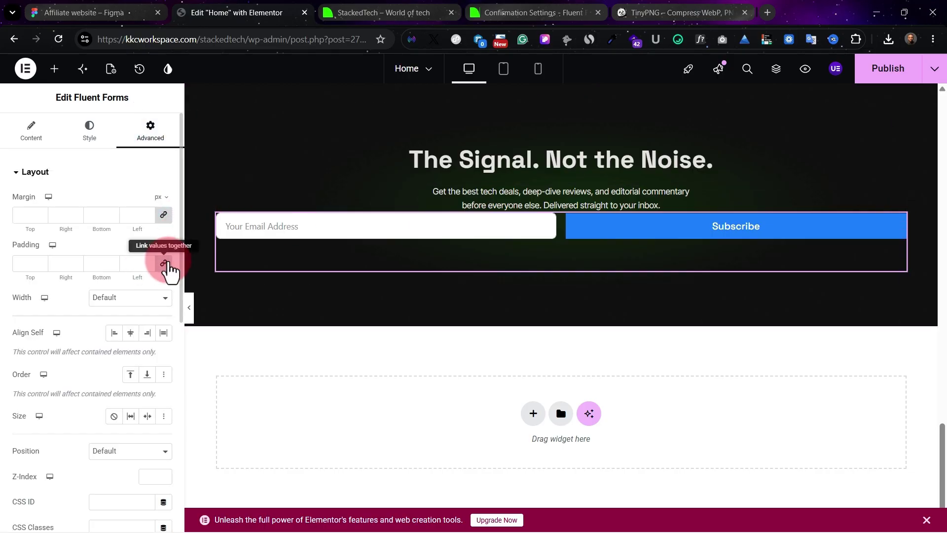
left_click(121, 265)
left_click_drag(140, 263, 61, 263)
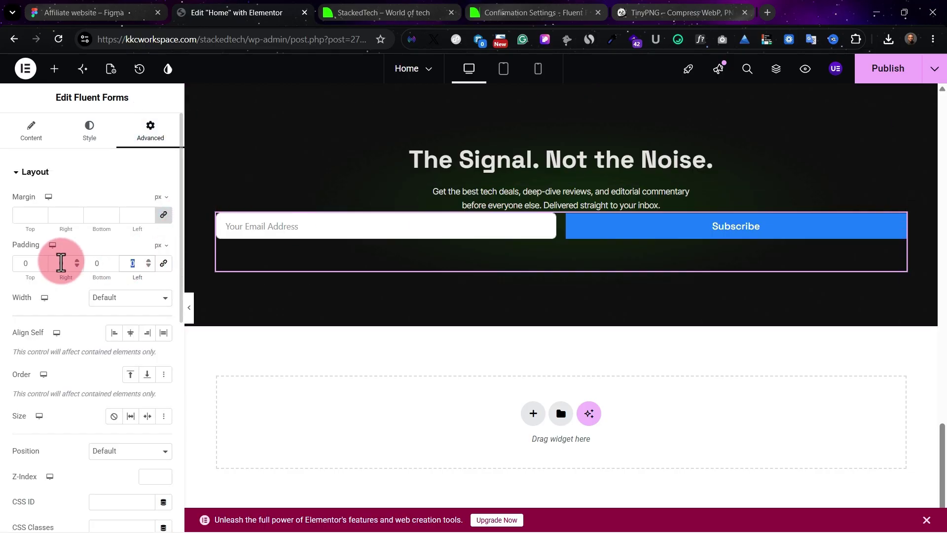
type("300")
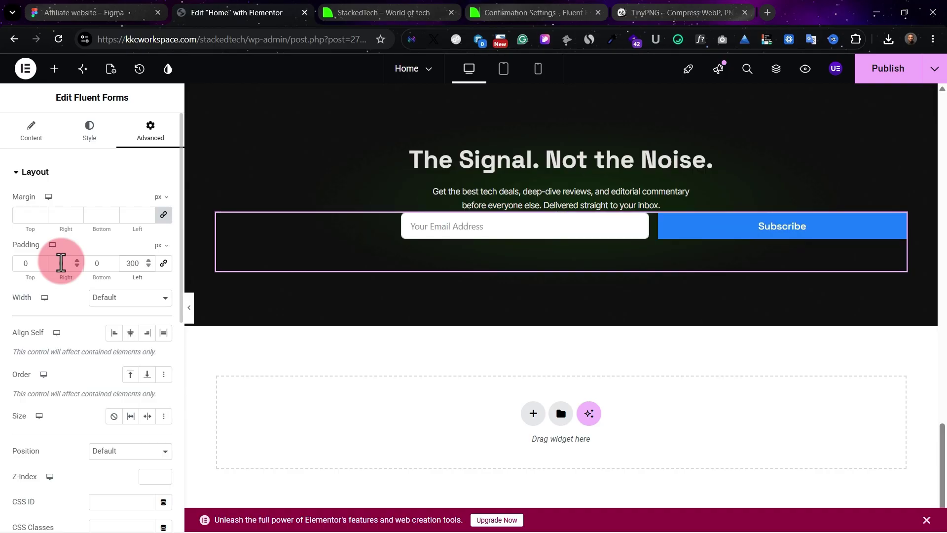
left_click(71, 268)
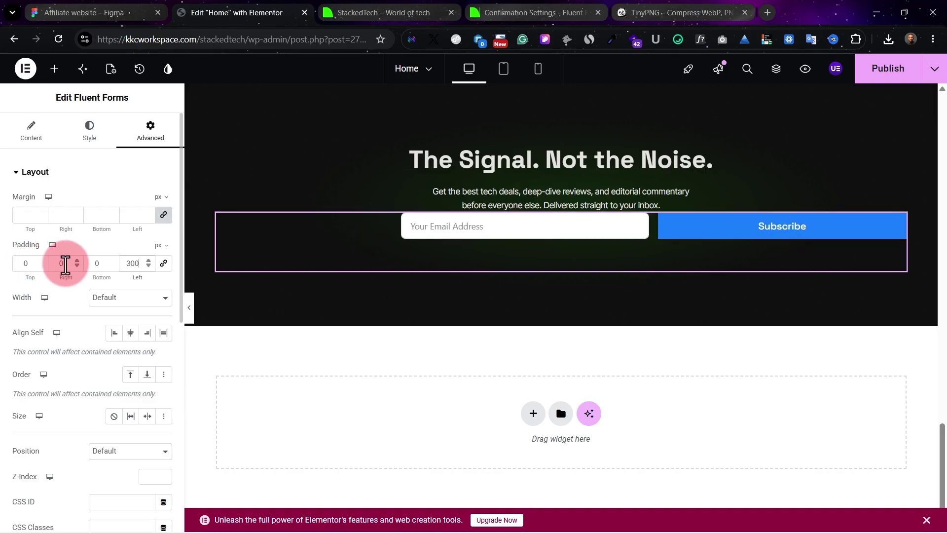
left_click_drag(65, 265, 9, 275)
type("300")
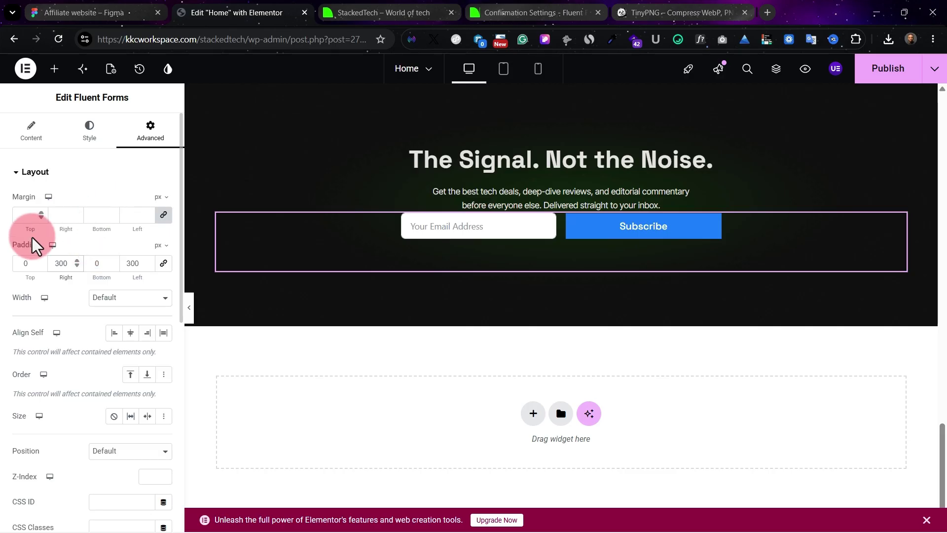
Set the subscription form widget's top padding to 20 px.
type("20")
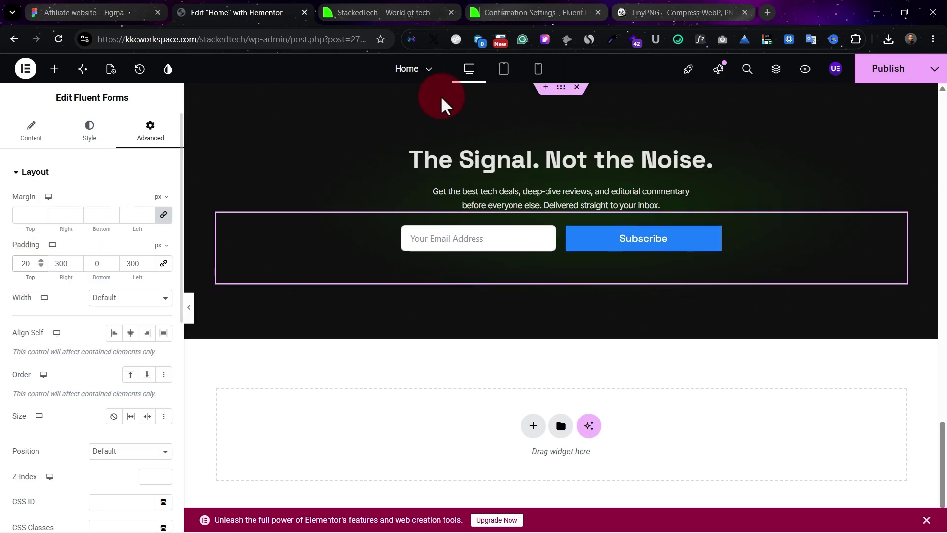
left_click(35, 141)
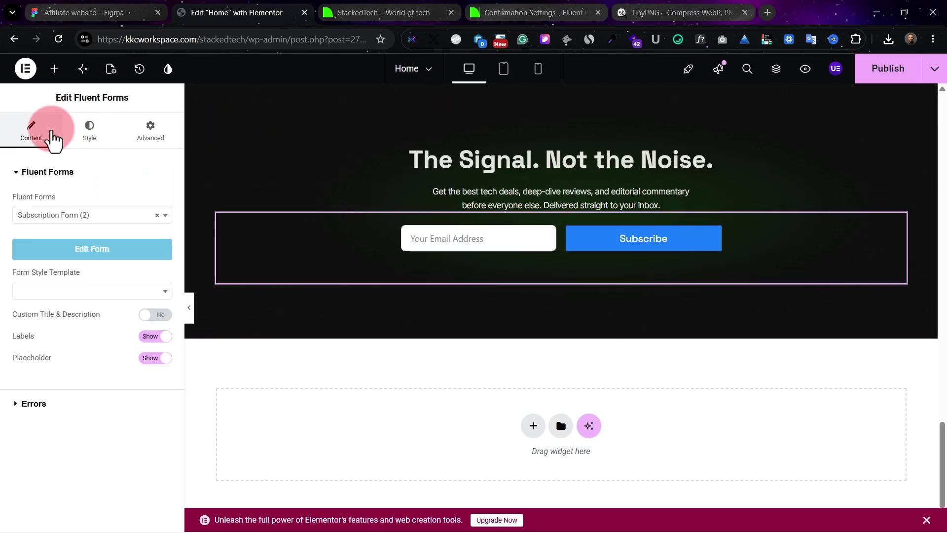
Set the form's submit button text color to the Theme Accent global color in its normal state.
left_click(96, 132)
left_click(44, 172)
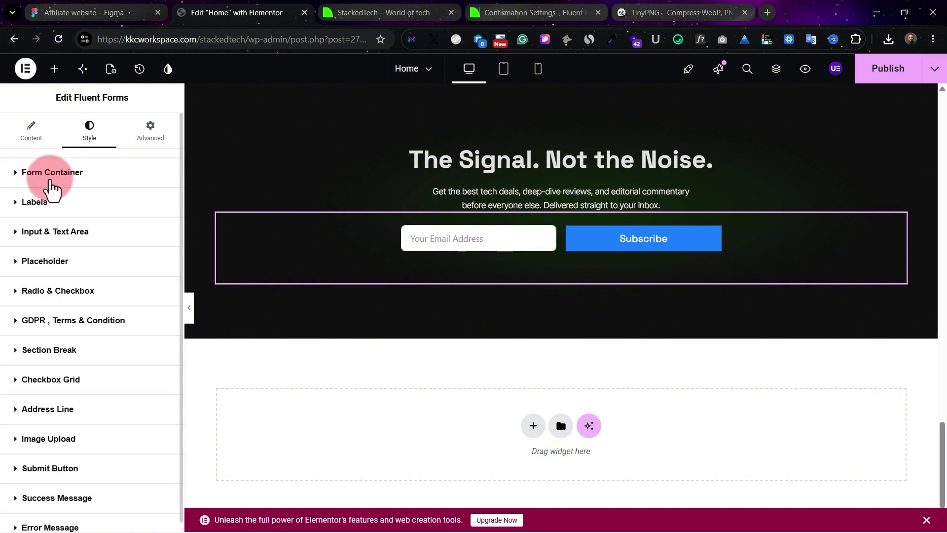
scroll(116, 232, "down", 1)
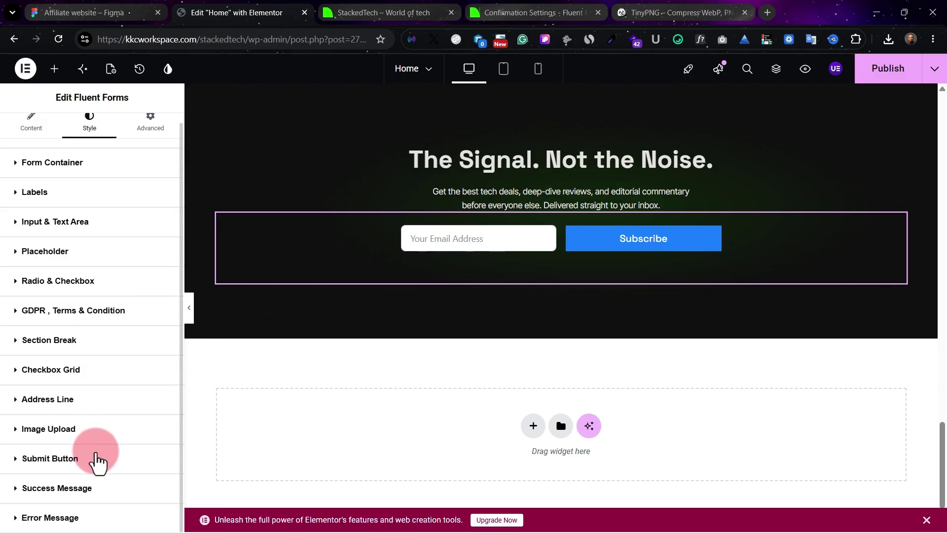
left_click(94, 459)
scroll(118, 323, "down", 7)
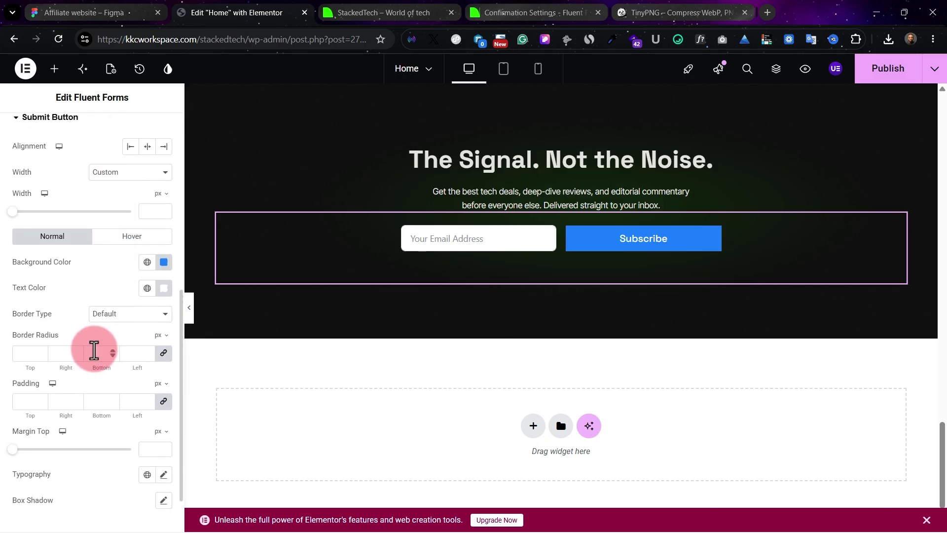
scroll(61, 242, "down", 1)
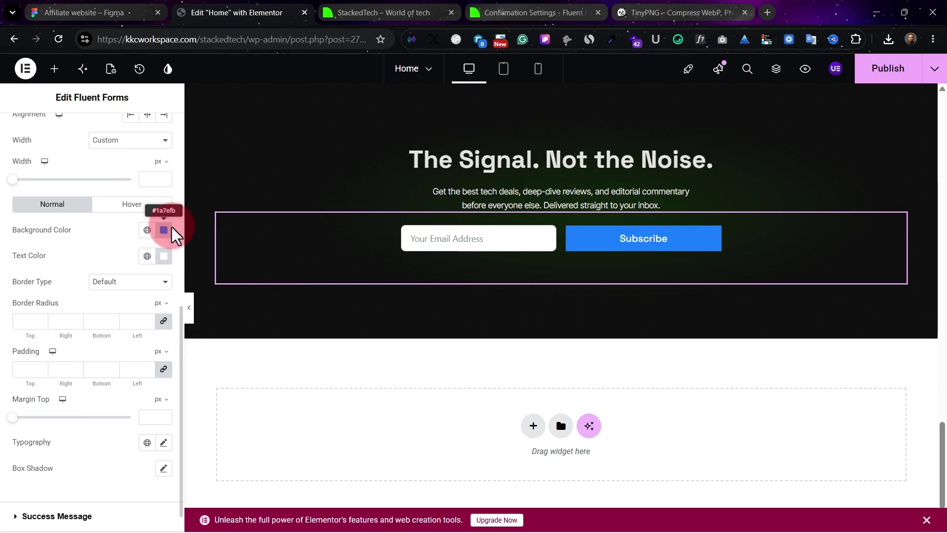
left_click(147, 256)
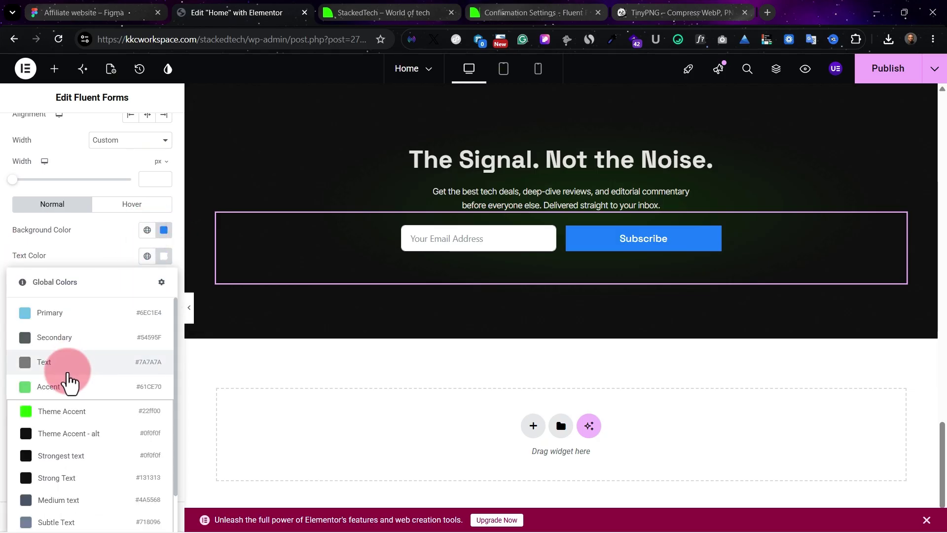
left_click(67, 411)
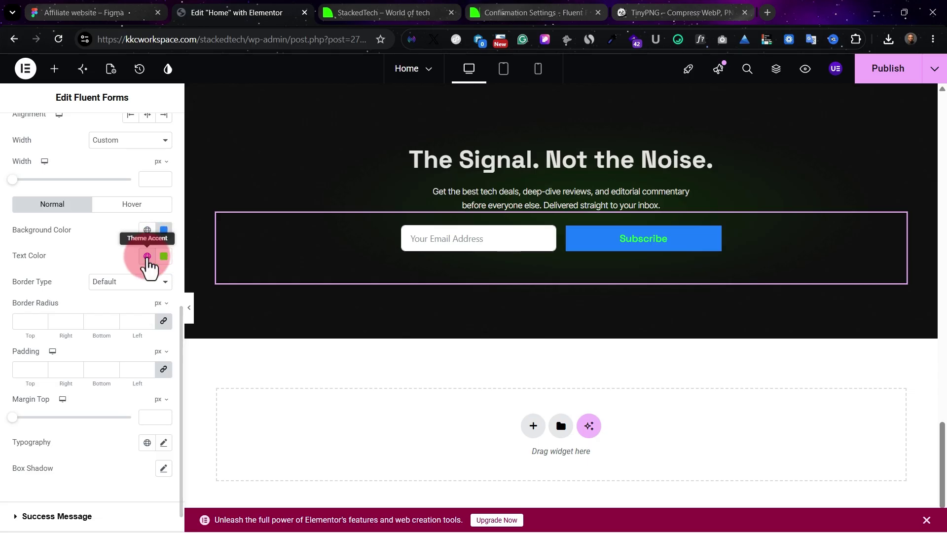
Set the submit button's normal background color to Theme Accent and its text color to Theme Accent - alt.
left_click(147, 256)
left_click(119, 232)
left_click(147, 229)
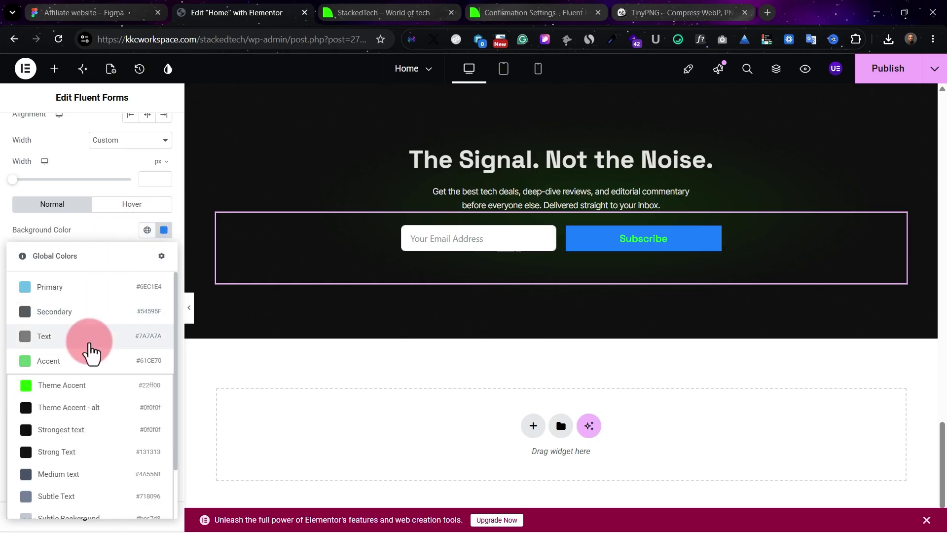
left_click(86, 383)
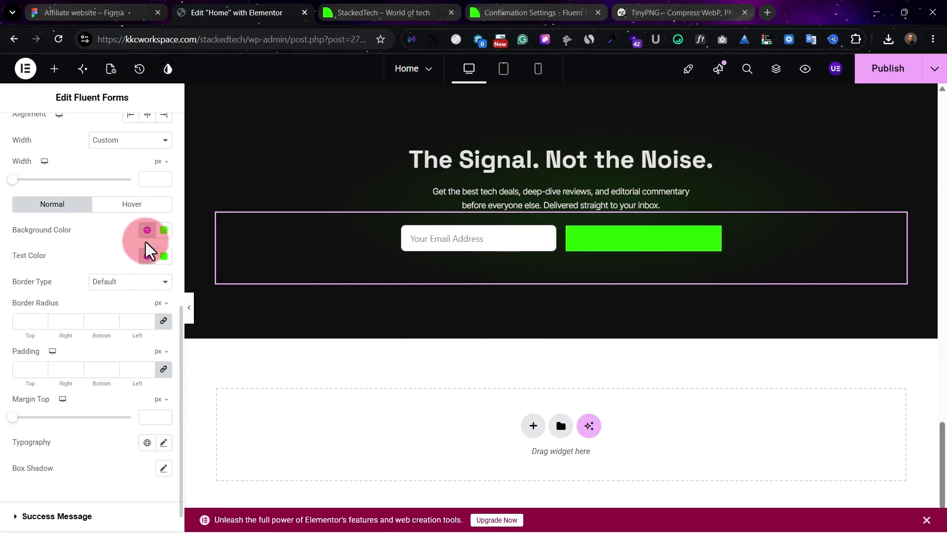
left_click(147, 256)
left_click(78, 434)
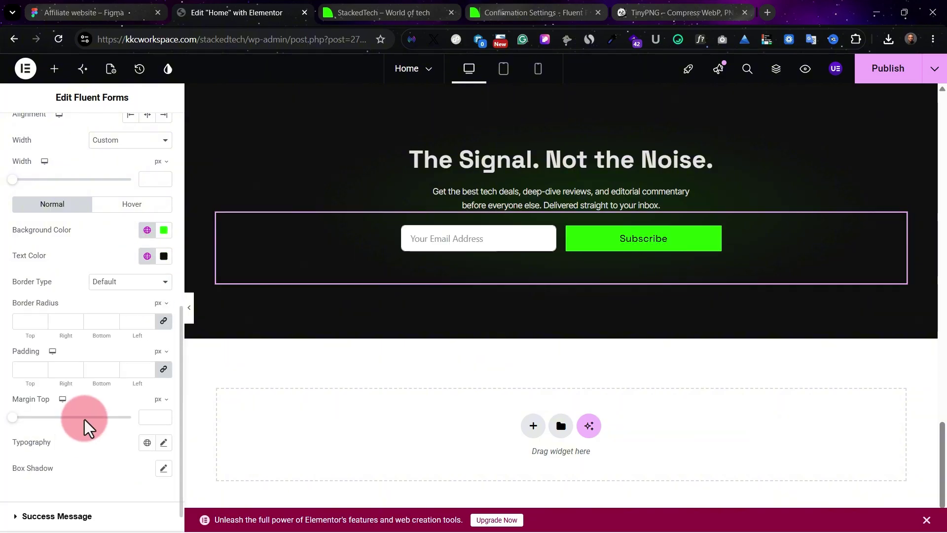
Set the submit button's hover background to Lighter Background and its hover text to a near-black global color.
left_click(129, 208)
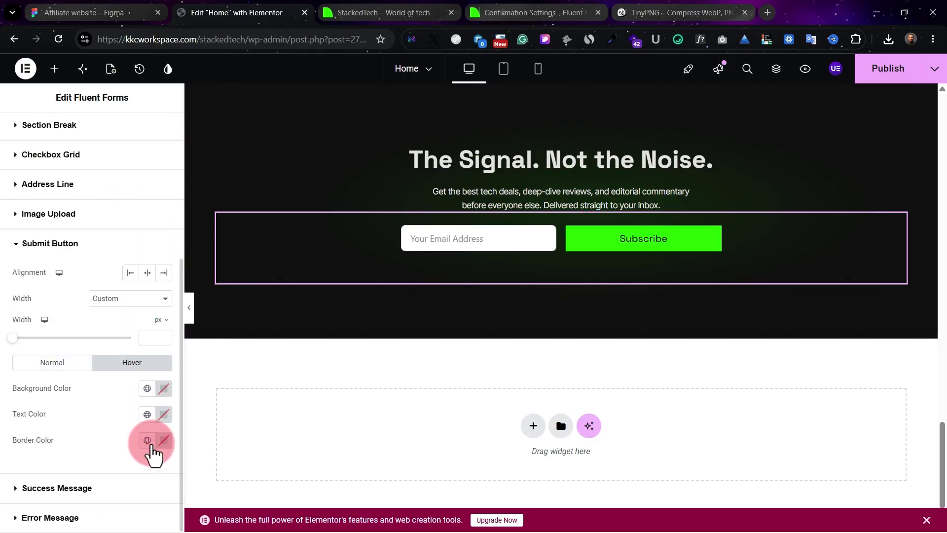
left_click(147, 389)
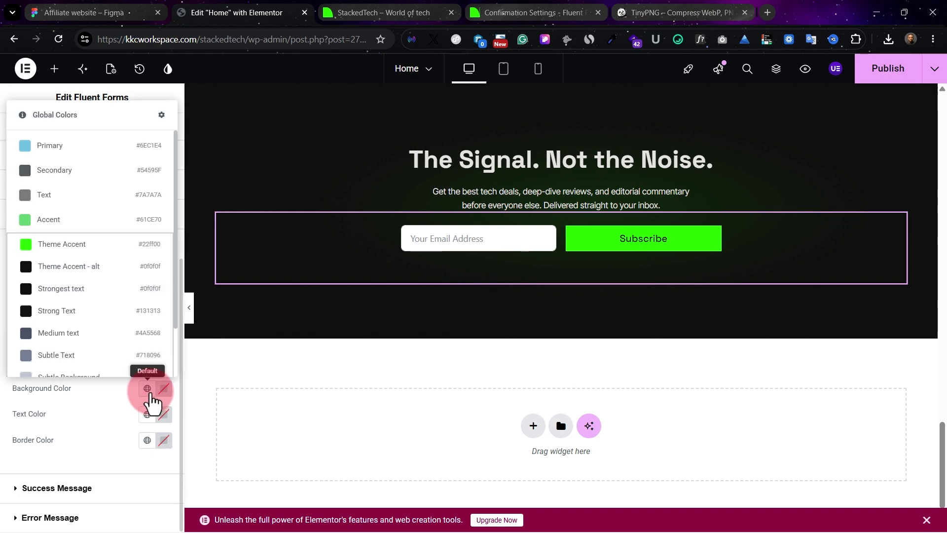
scroll(85, 339, "down", 2)
left_click(81, 345)
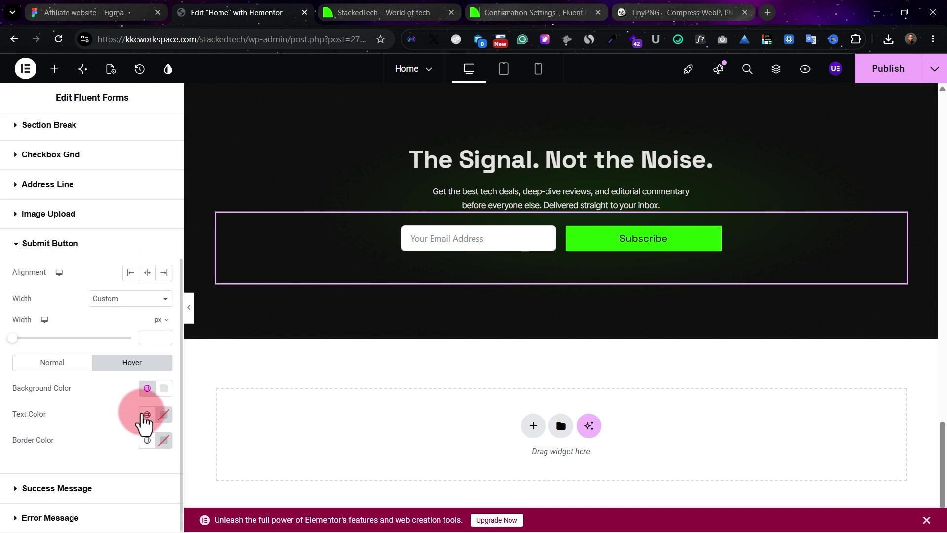
left_click(148, 414)
left_click(147, 414)
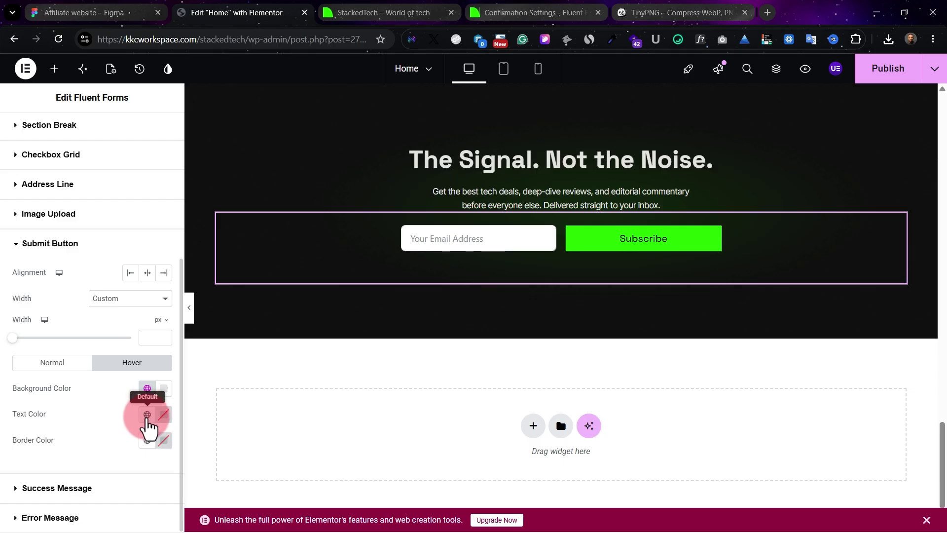
left_click(148, 414)
left_click(65, 302)
left_click(587, 243)
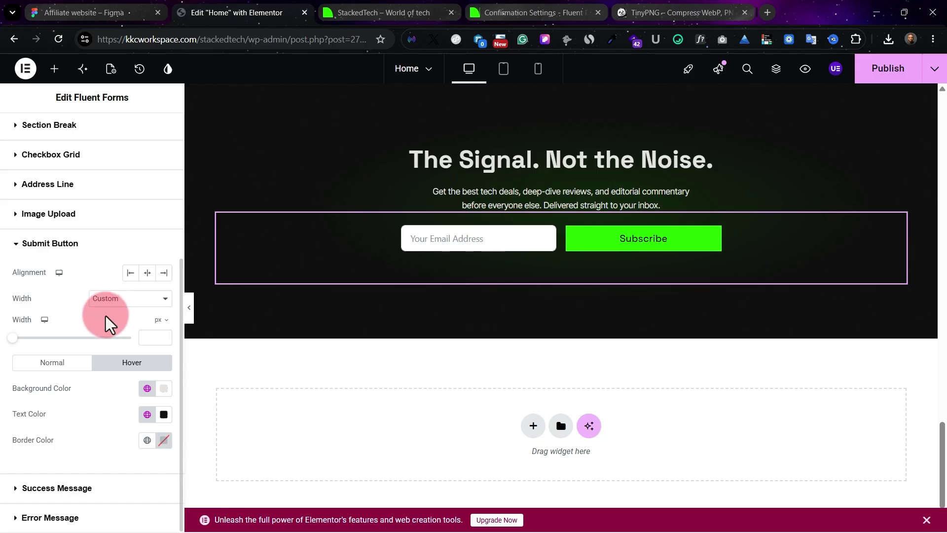
Set the submit button's border radius to 0 px on all corners in its normal state.
left_click(54, 364)
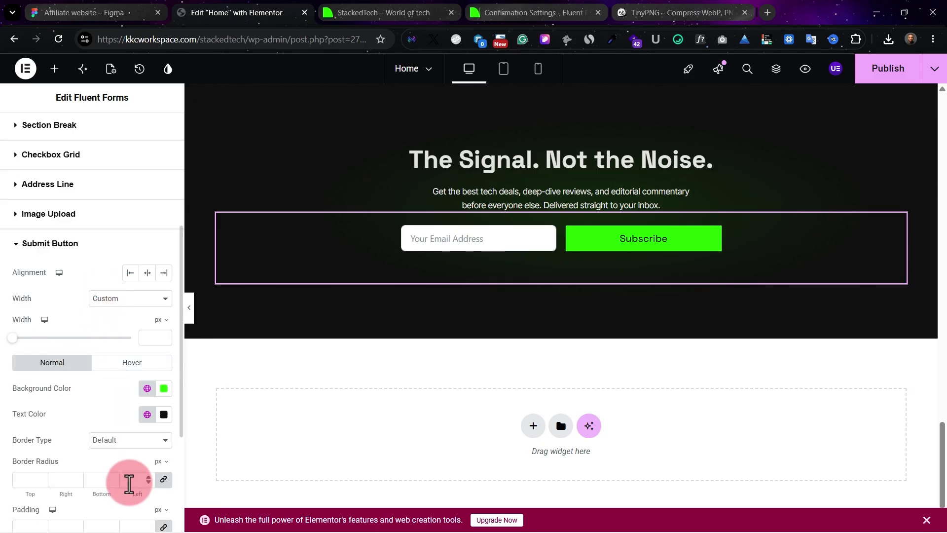
scroll(128, 483, "down", 3)
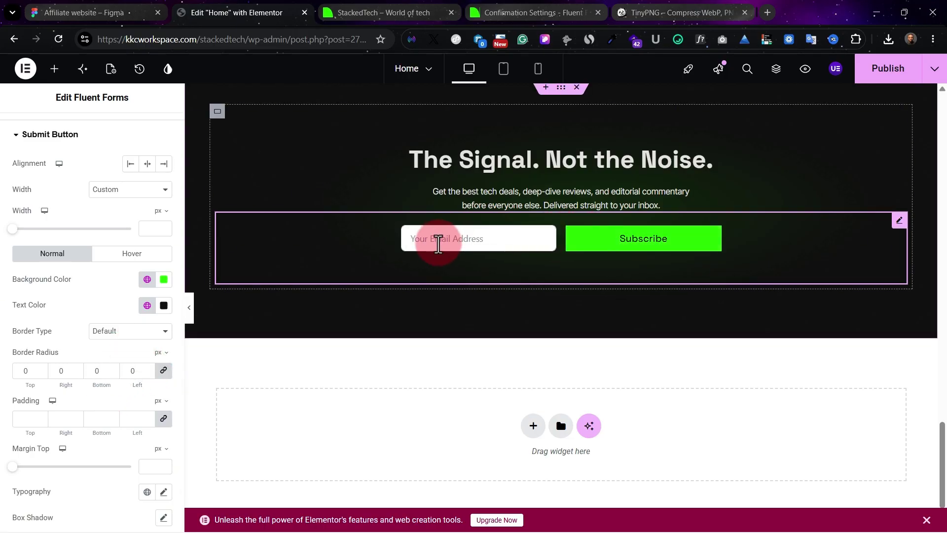
left_click(474, 238)
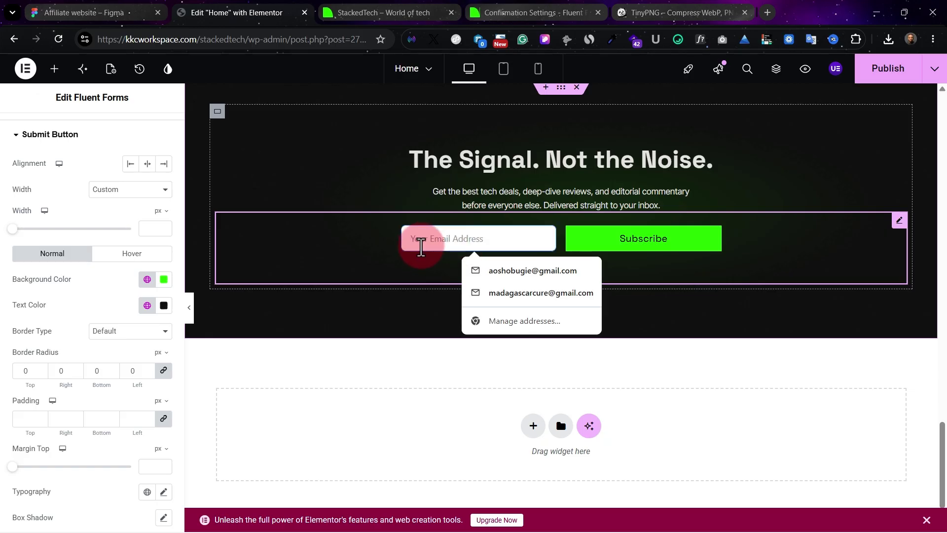
scroll(64, 200, "up", 2)
left_click(63, 232)
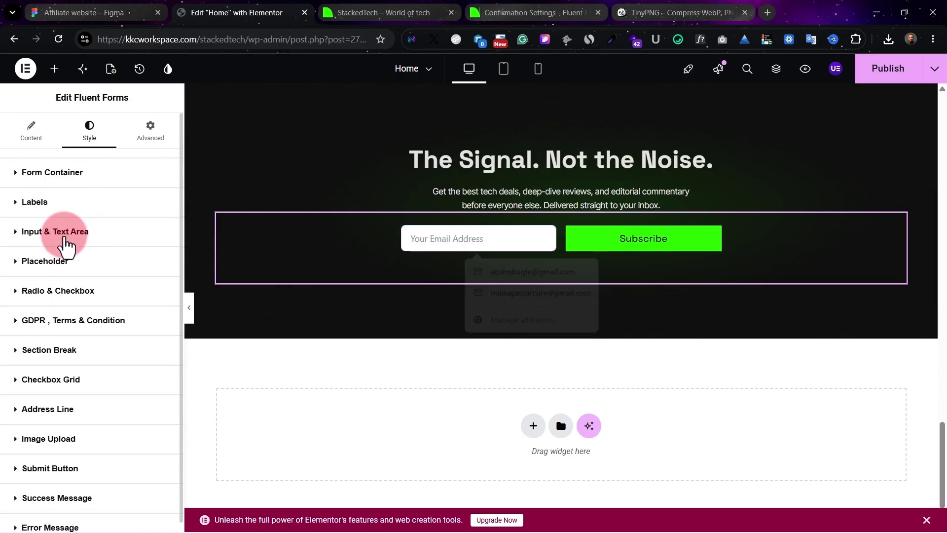
left_click(101, 174)
scroll(95, 227, "down", 2)
scroll(87, 217, "up", 2)
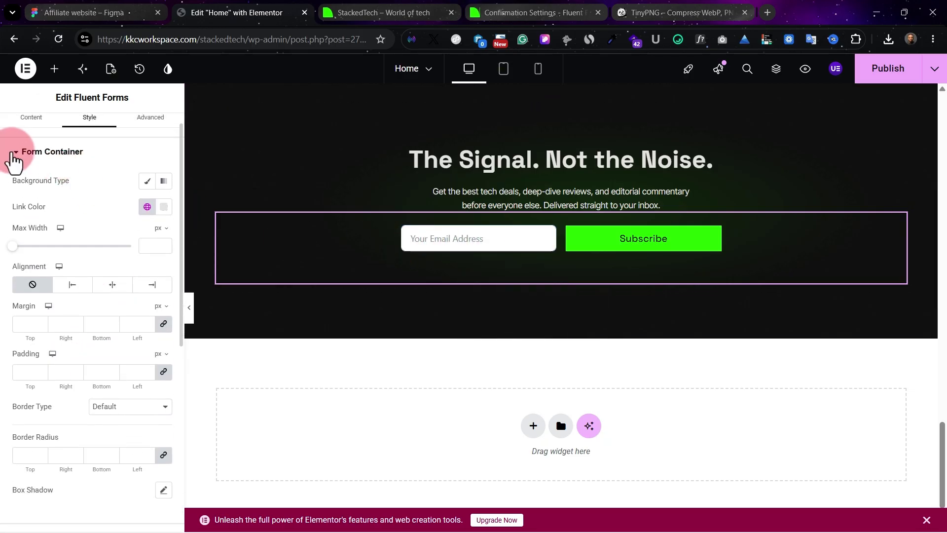
left_click(18, 153)
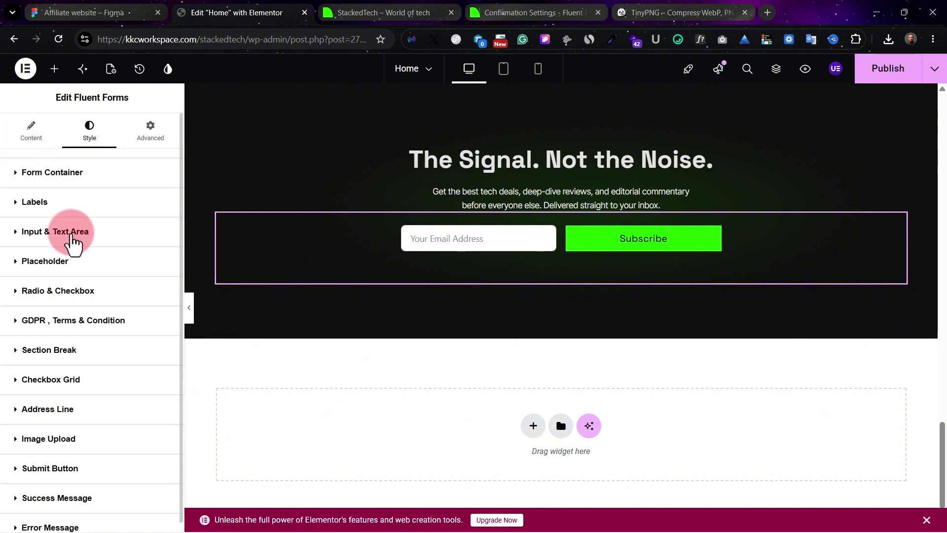
Set the normal background color of the form's input and text area to Theme Accent.
left_click(73, 242)
scroll(96, 286, "down", 2)
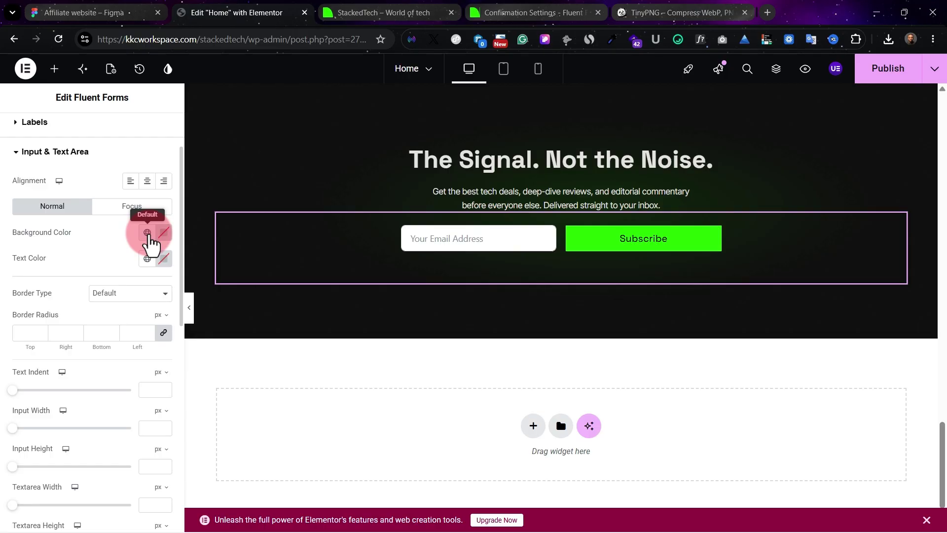
left_click(148, 233)
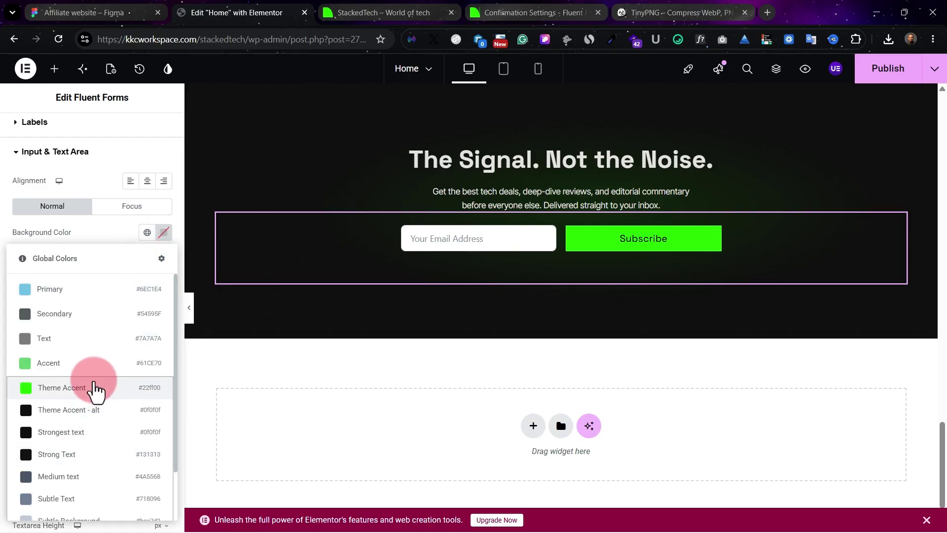
left_click(93, 387)
left_click(147, 232)
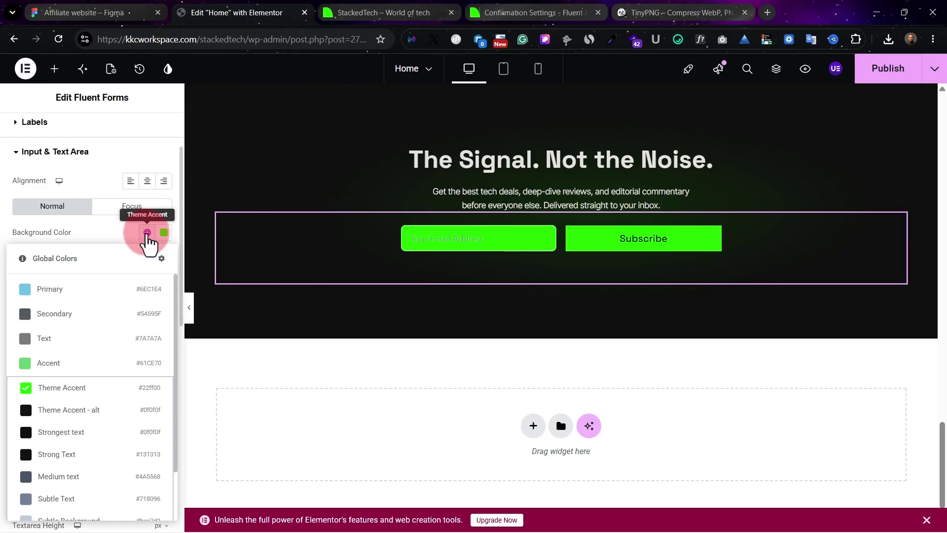
Check the newsletter form in the Figma design and make the Elementor form's input background fully transparent (#22FF0000).
left_click(79, 10)
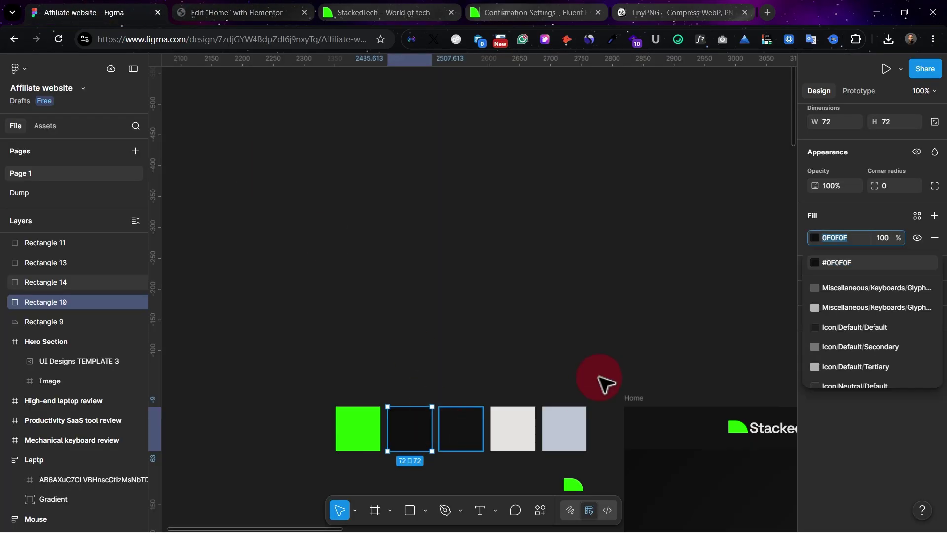
scroll(599, 379, "down", 20)
scroll(567, 365, "right", 8)
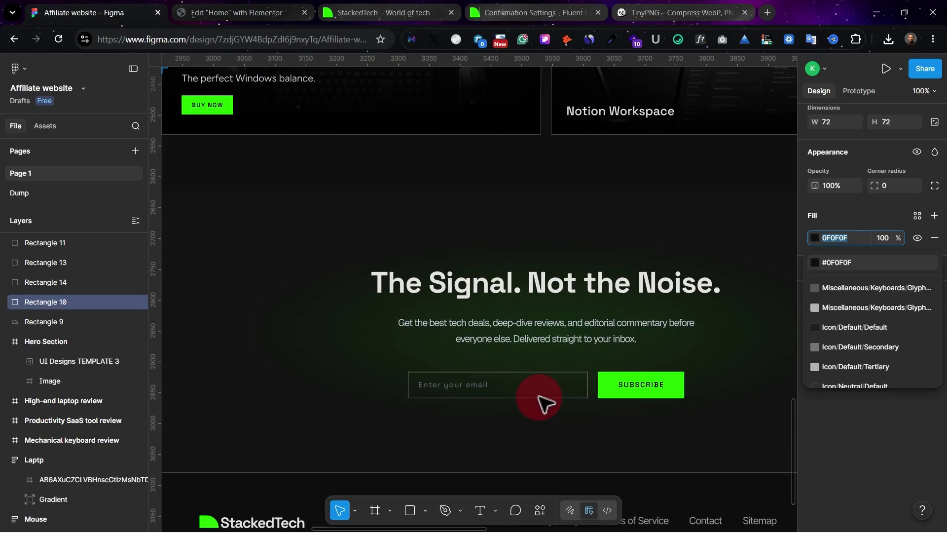
left_click(219, 12)
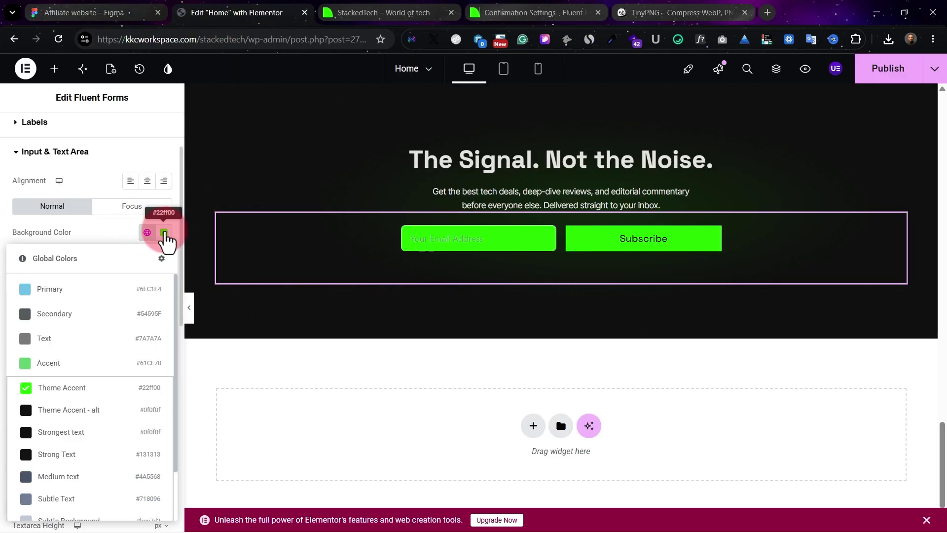
left_click(163, 232)
left_click_drag(180, 393, 91, 397)
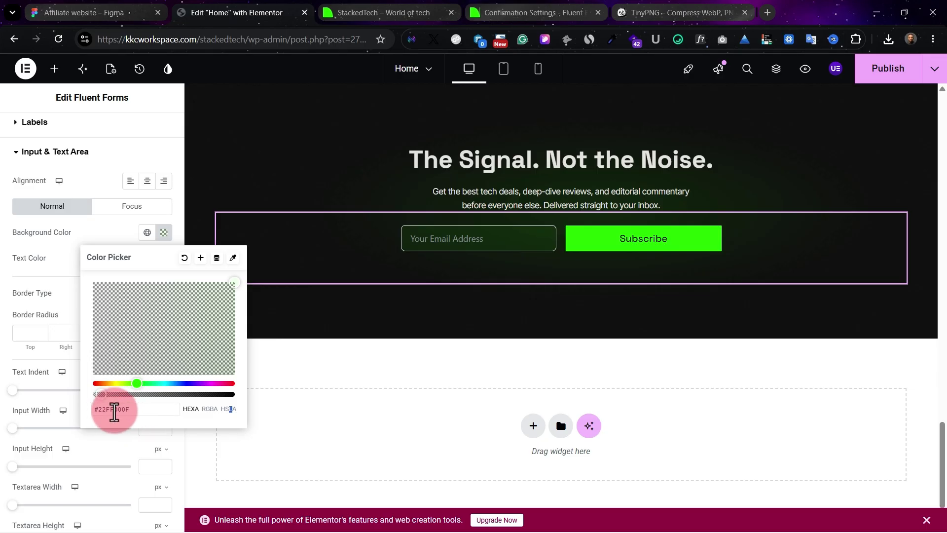
left_click(99, 238)
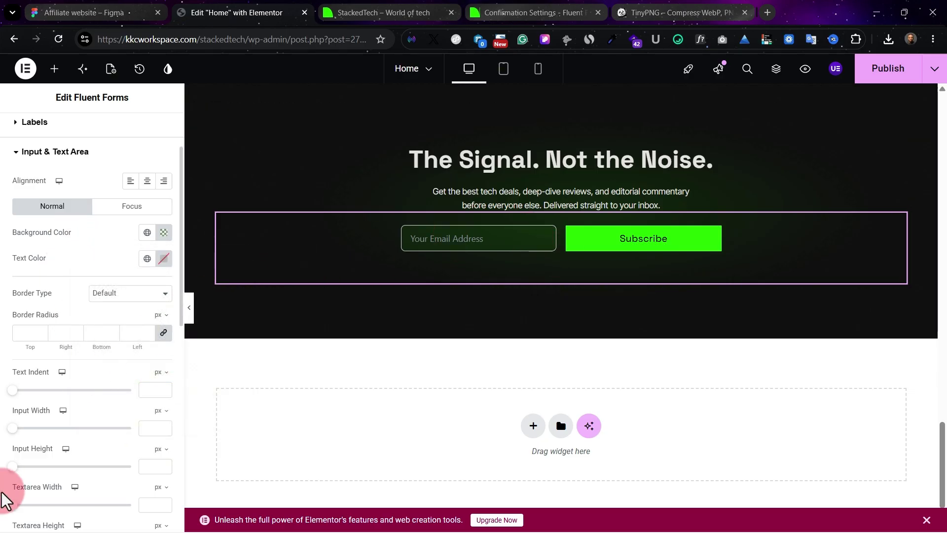
left_click(163, 232)
left_click(104, 408)
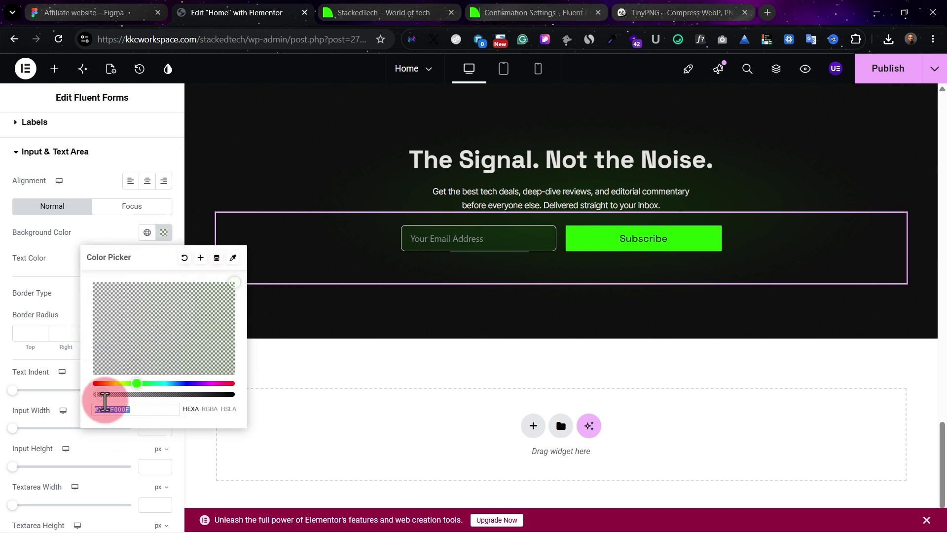
left_click_drag(105, 394, 36, 391)
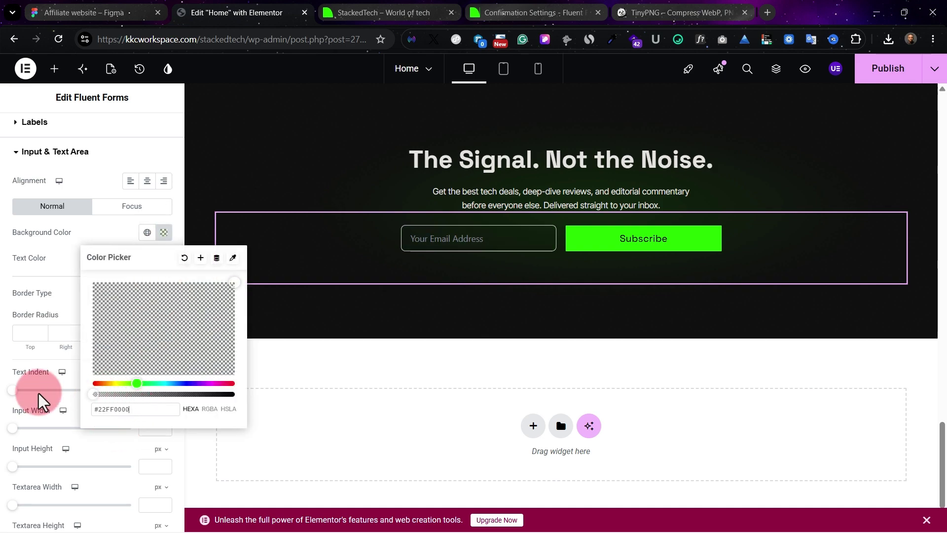
left_click(120, 242)
Set the form's input text color to the white global color (#ffffff) and test typing in the email field.
left_click(454, 239)
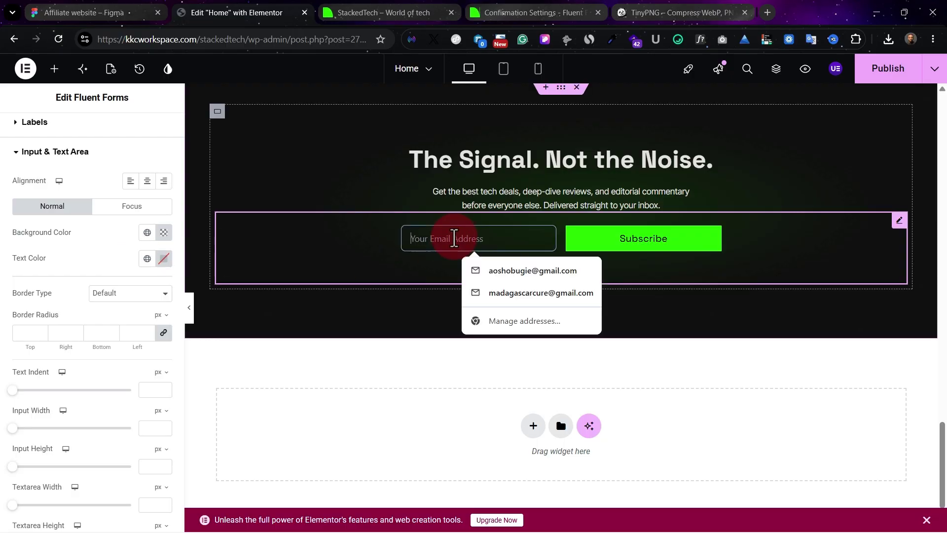
type("f")
key("BackSpace")
key("BackSpace")
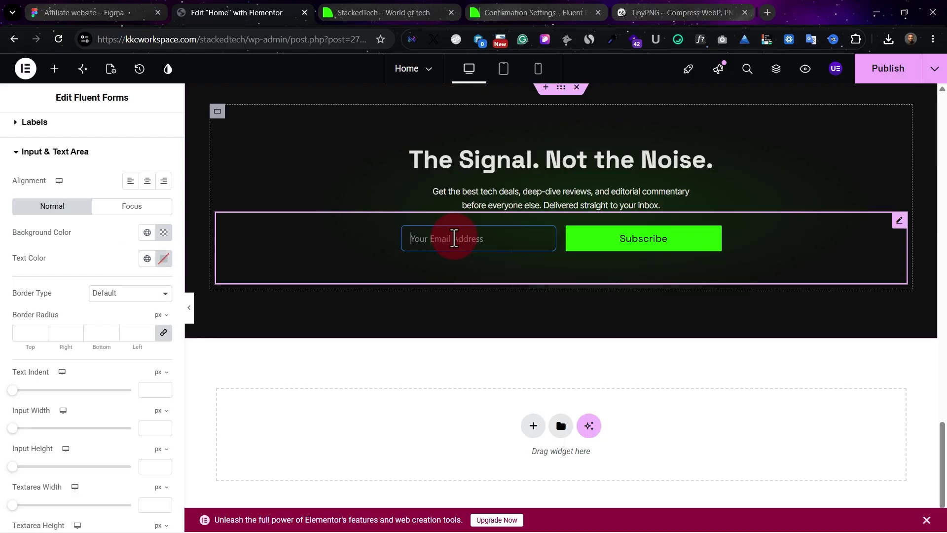
left_click(147, 260)
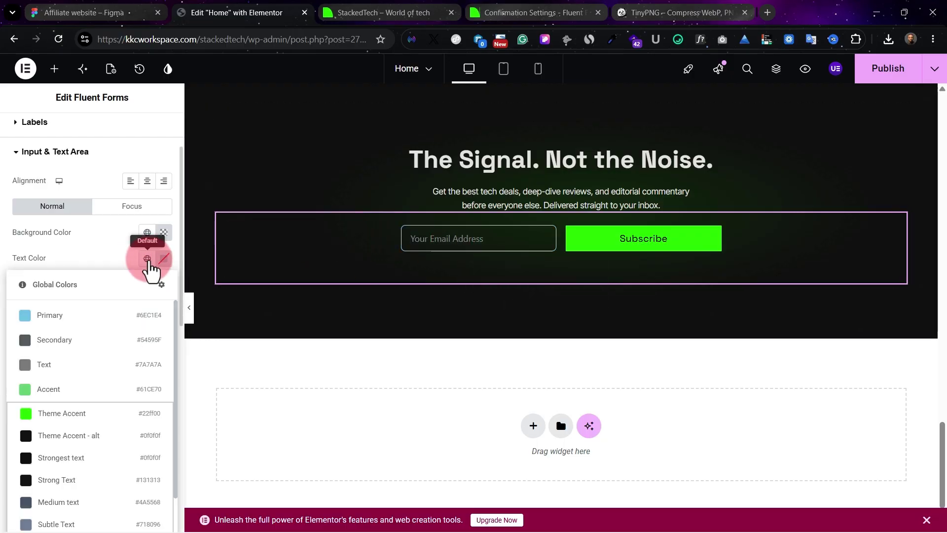
scroll(91, 473, "down", 2)
left_click(85, 495)
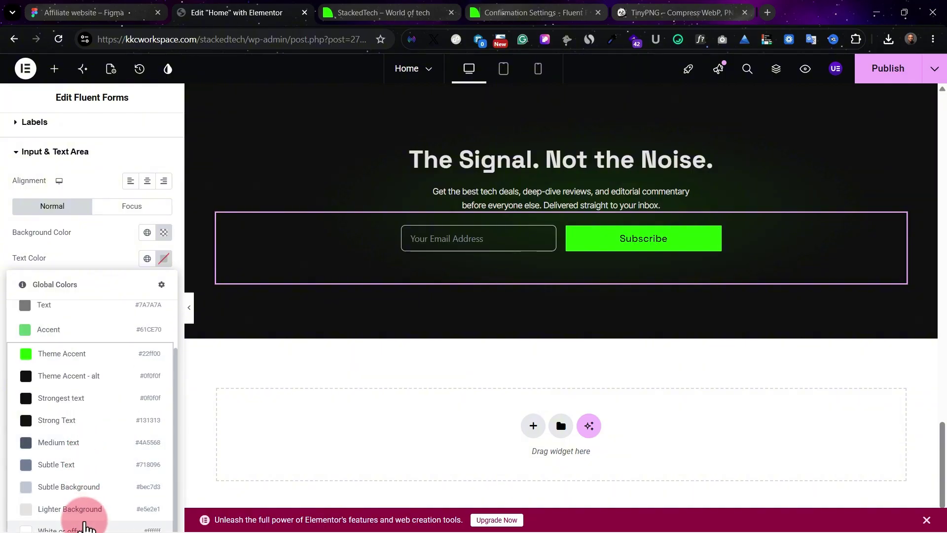
left_click(207, 433)
left_click(449, 227)
type("gh")
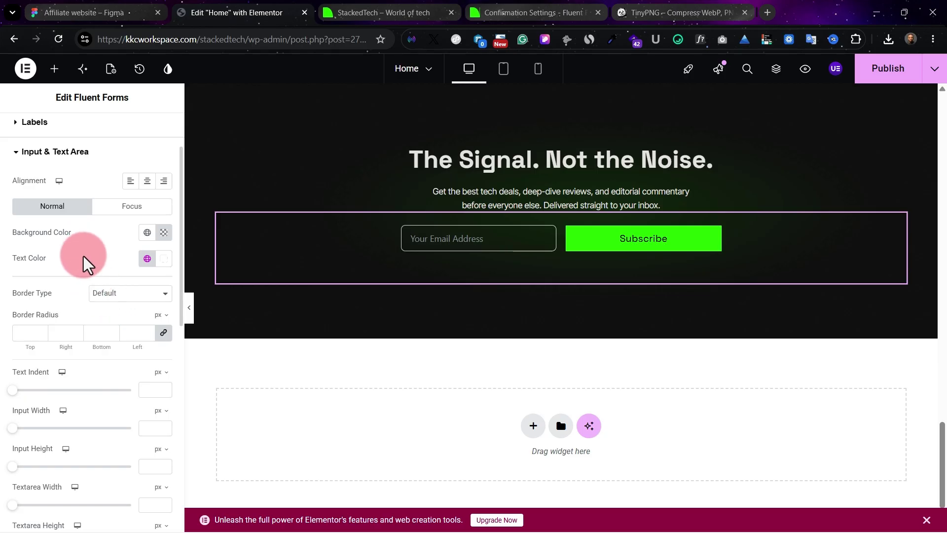
Give the form input's focus state a solid 1 px border on all sides in the Theme Accent color.
left_click(116, 208)
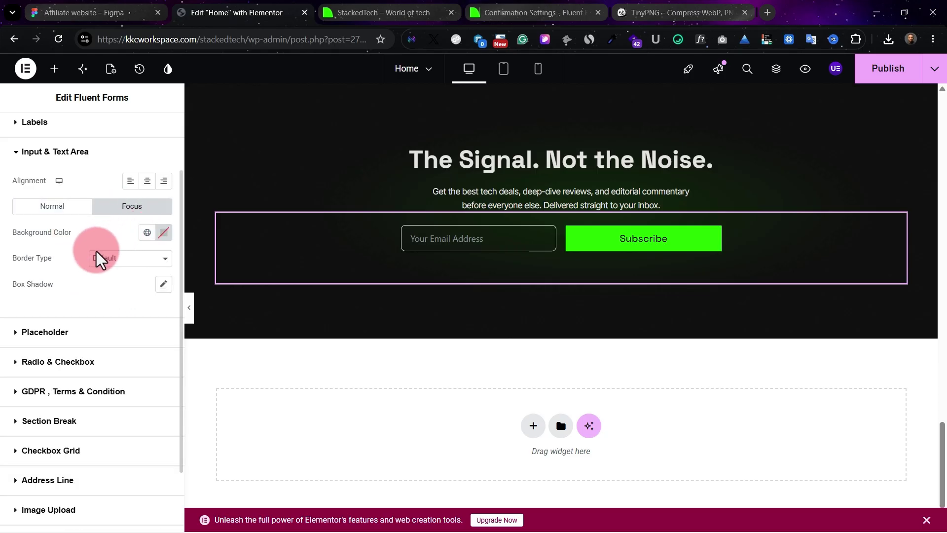
left_click(116, 258)
left_click(118, 302)
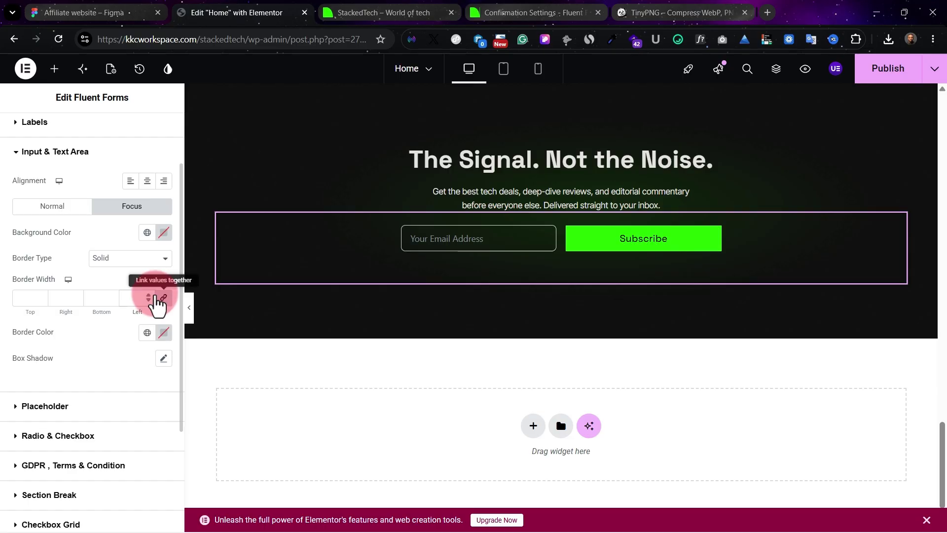
left_click(149, 295)
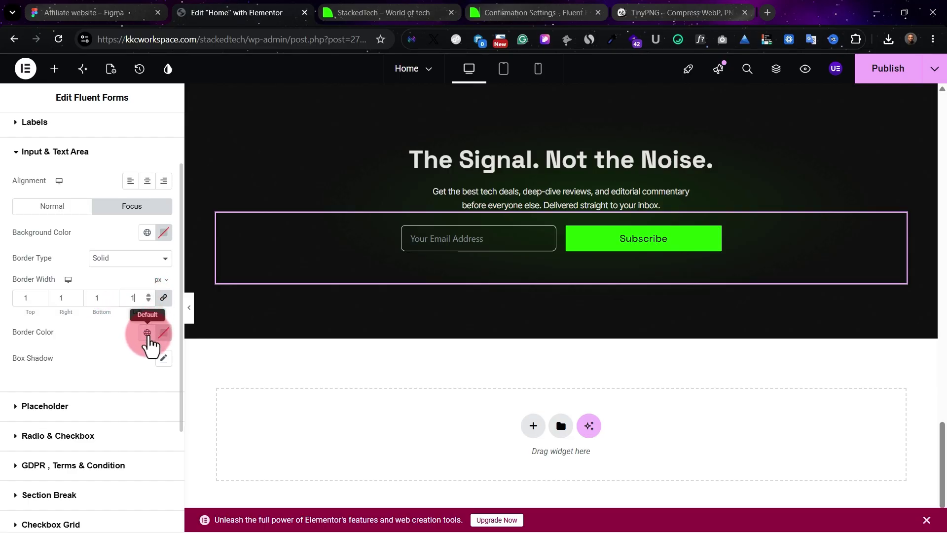
left_click(430, 238)
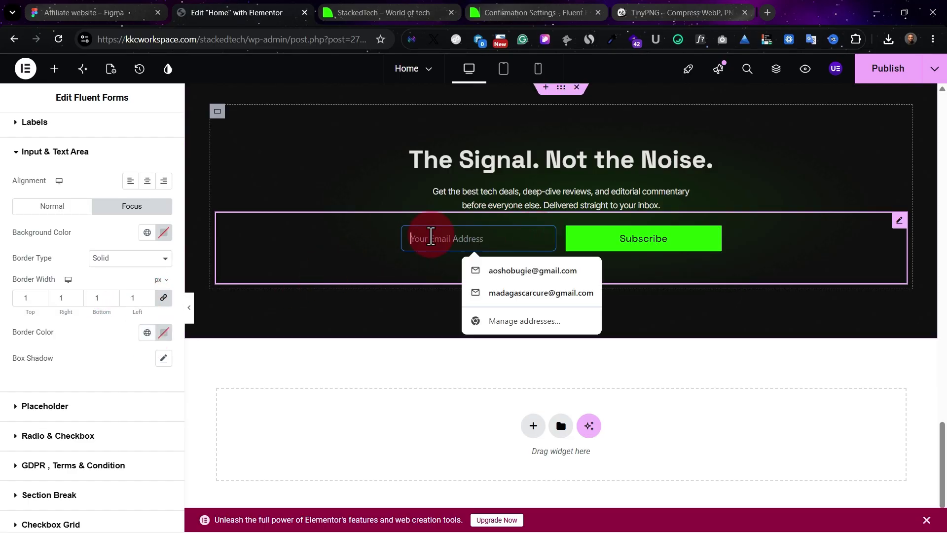
left_click(163, 332)
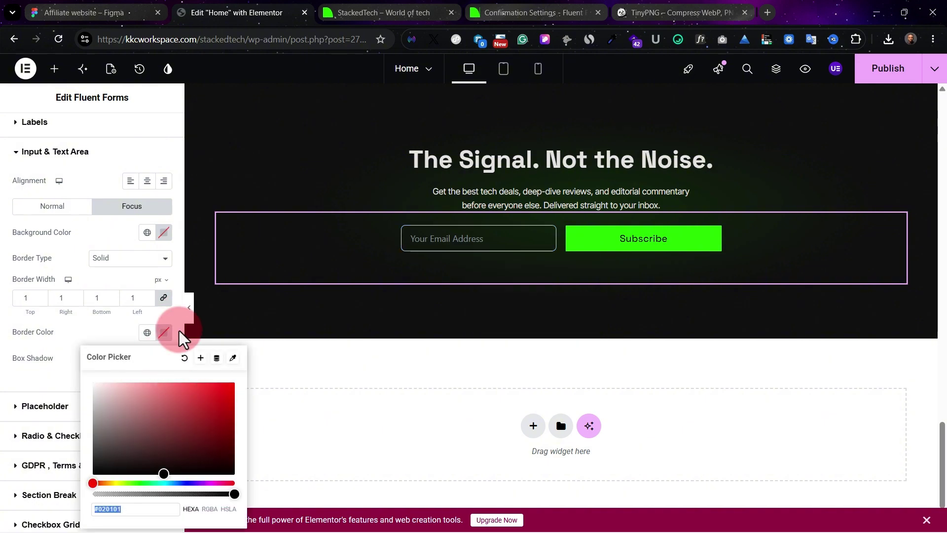
left_click(147, 332)
left_click(84, 187)
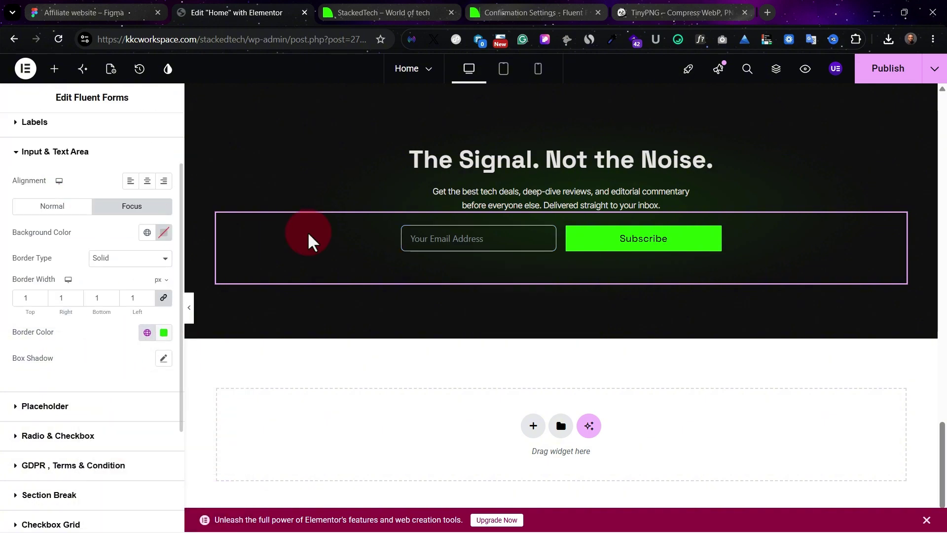
Check the email field's focus border and set the form input's normal border radius to 0 px on all corners.
left_click(456, 232)
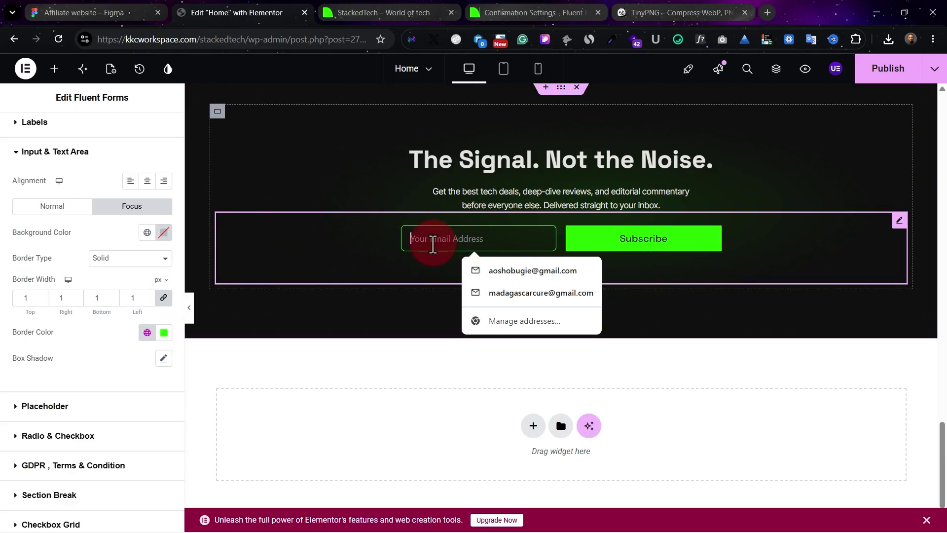
scroll(58, 222, "up", 1)
left_click(55, 248)
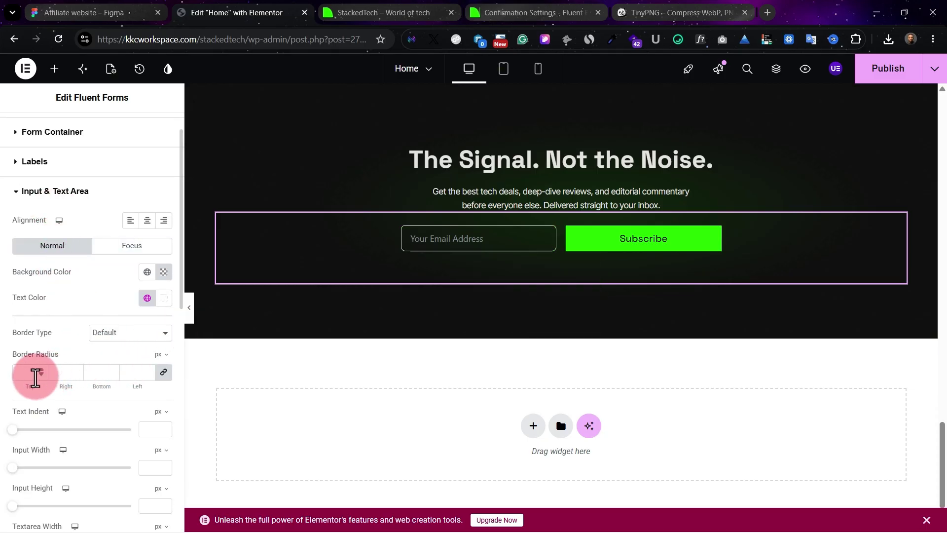
left_click(29, 372)
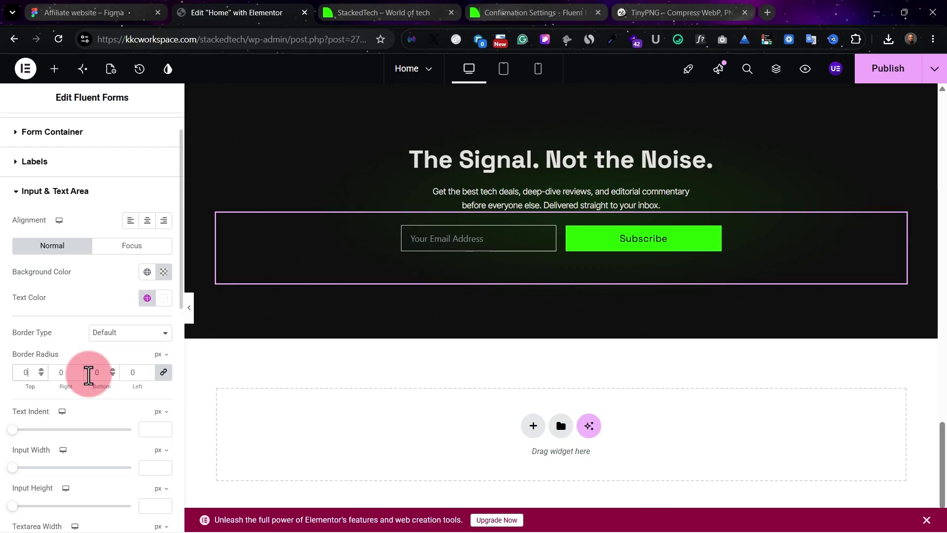
left_click(482, 237)
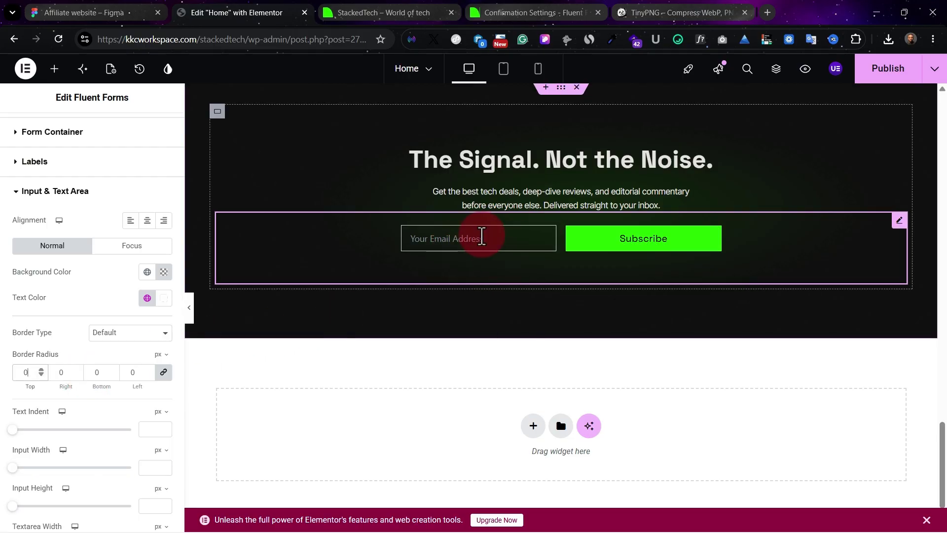
Compare the email field with the Figma newsletter design and set the form input's font family to Space Grotesk.
left_click(56, 192)
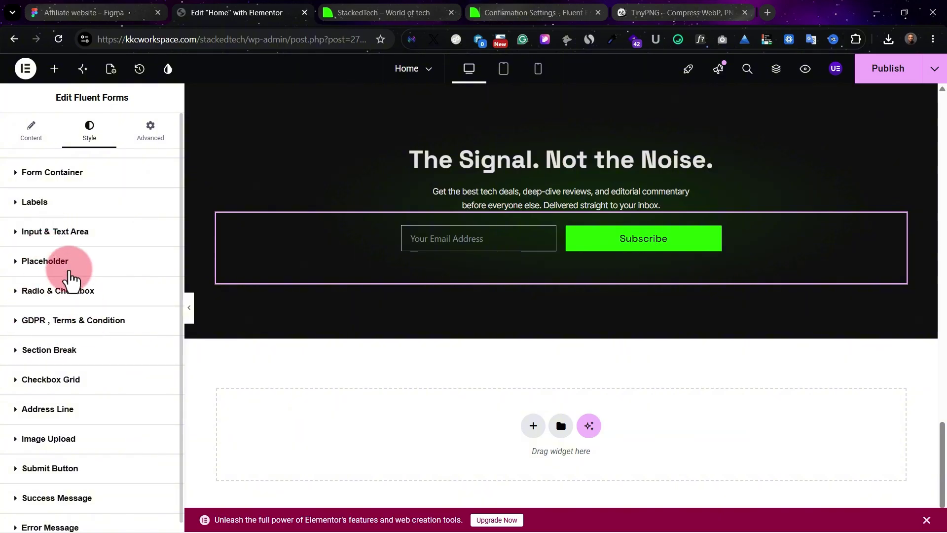
scroll(69, 261, "down", 1)
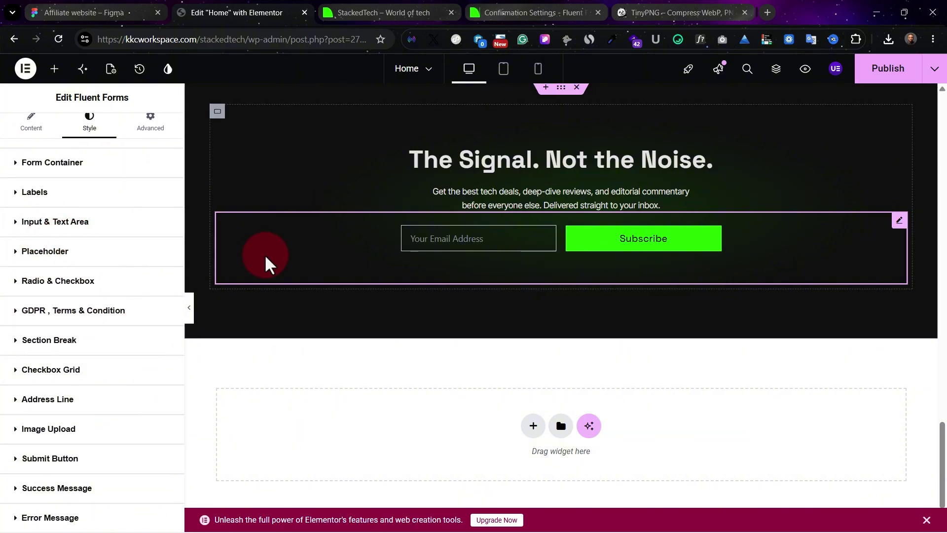
left_click(131, 9)
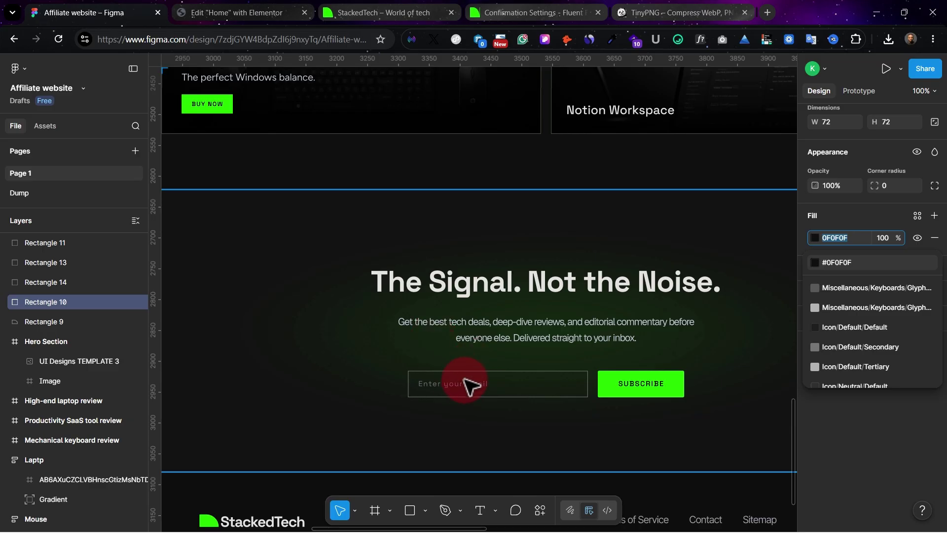
left_click(232, 7)
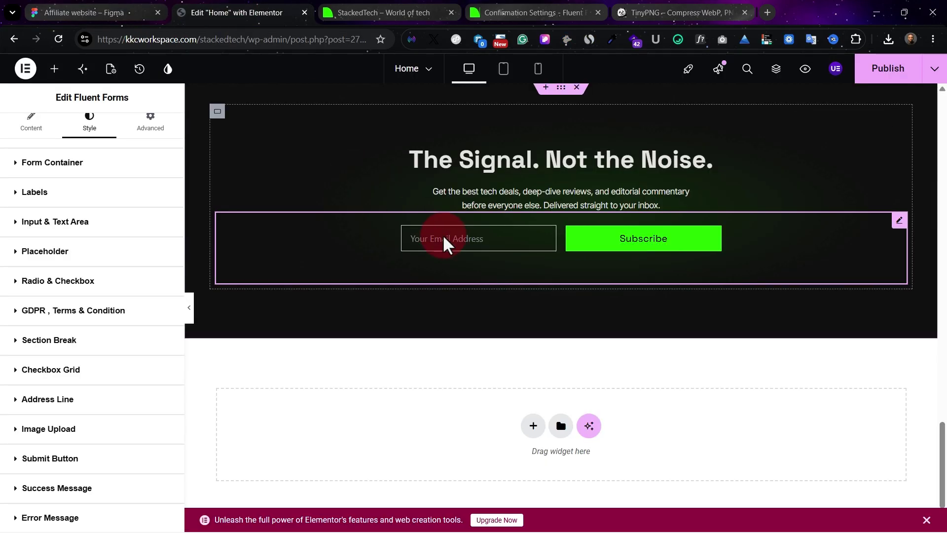
left_click(88, 222)
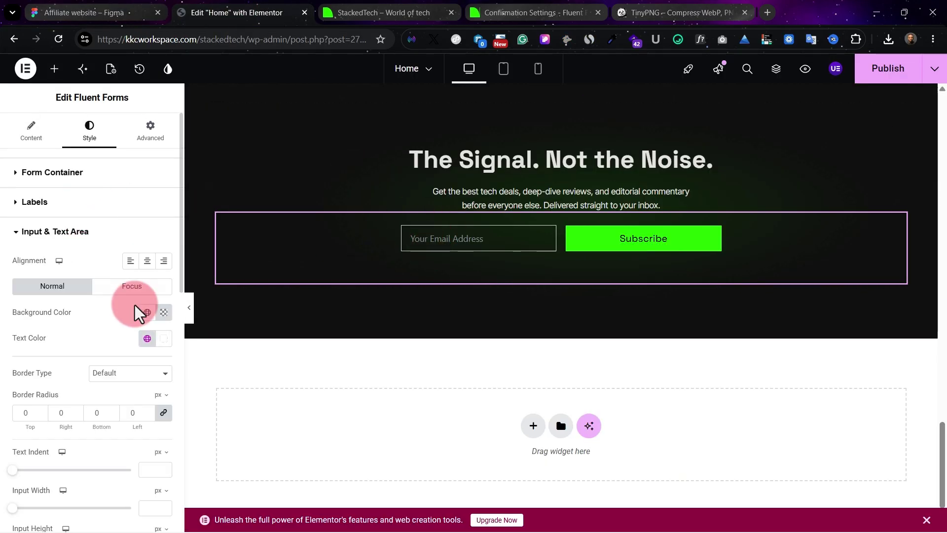
scroll(143, 419, "down", 5)
left_click(164, 440)
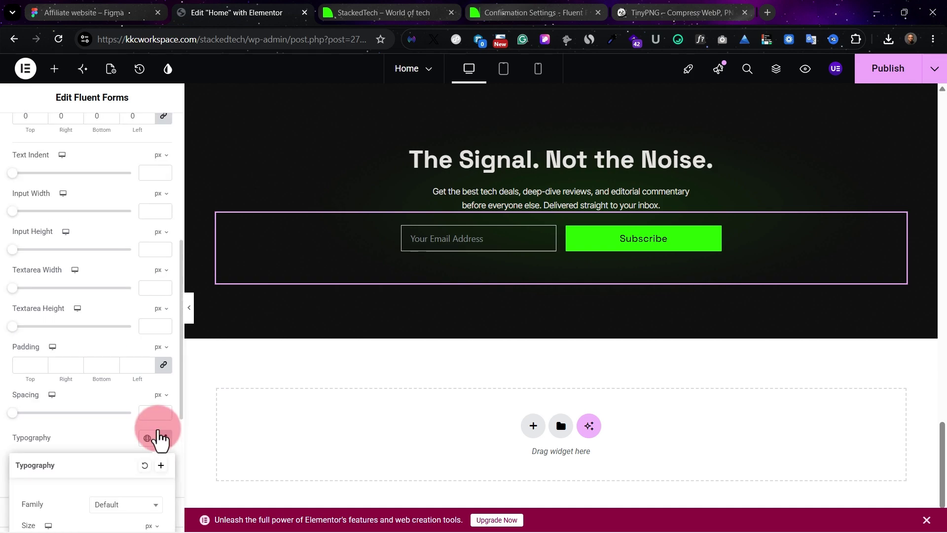
scroll(102, 491, "down", 4)
left_click(117, 320)
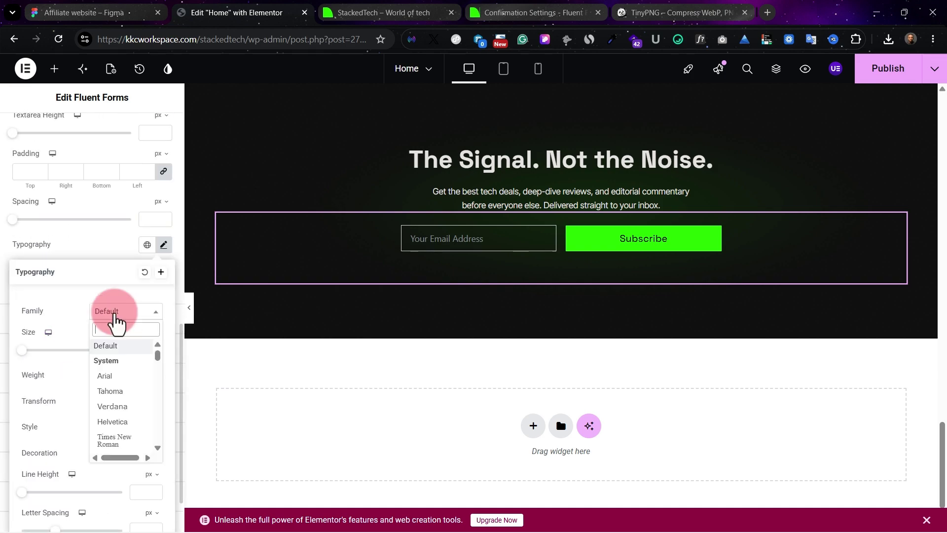
type("spac")
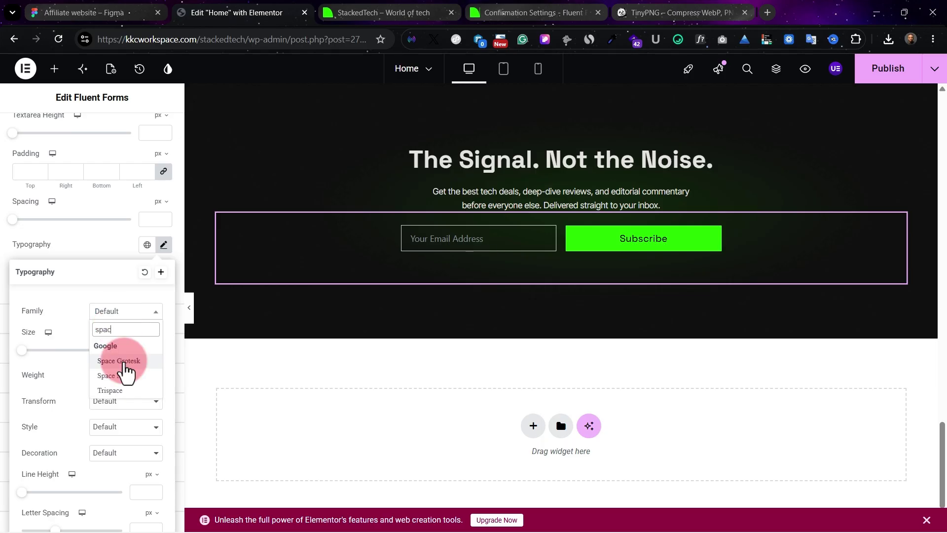
left_click(124, 374)
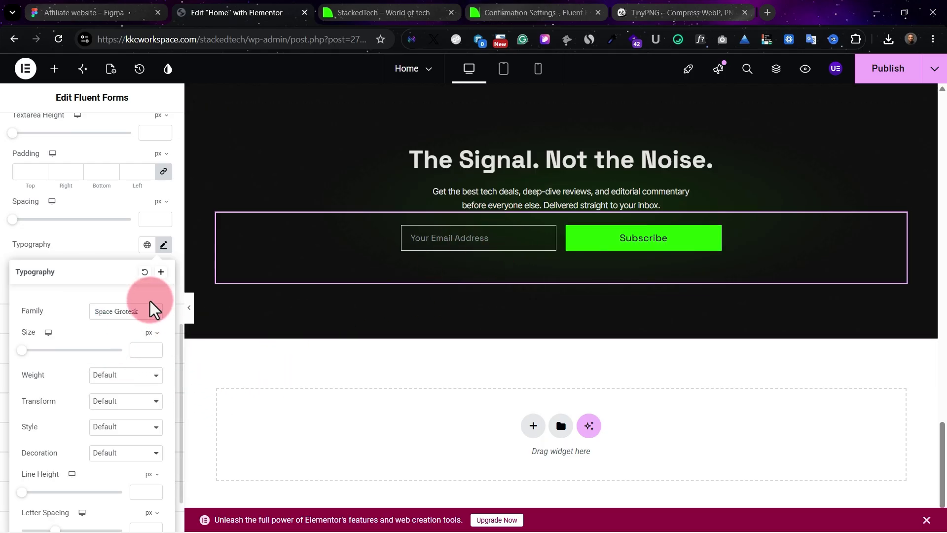
left_click(106, 252)
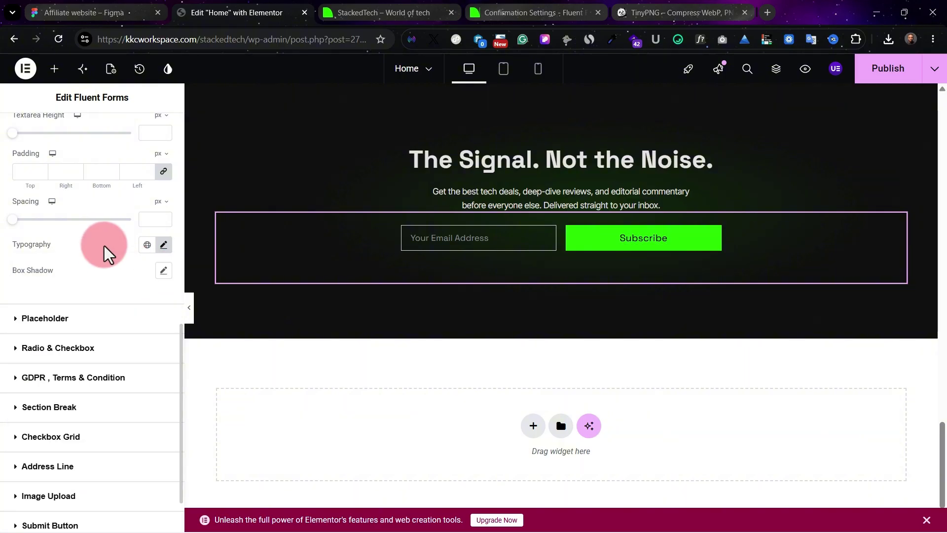
Compare the email field with the Figma design, test its focus state and review the input and text area style settings.
scroll(106, 251, "up", 3)
left_click(125, 10)
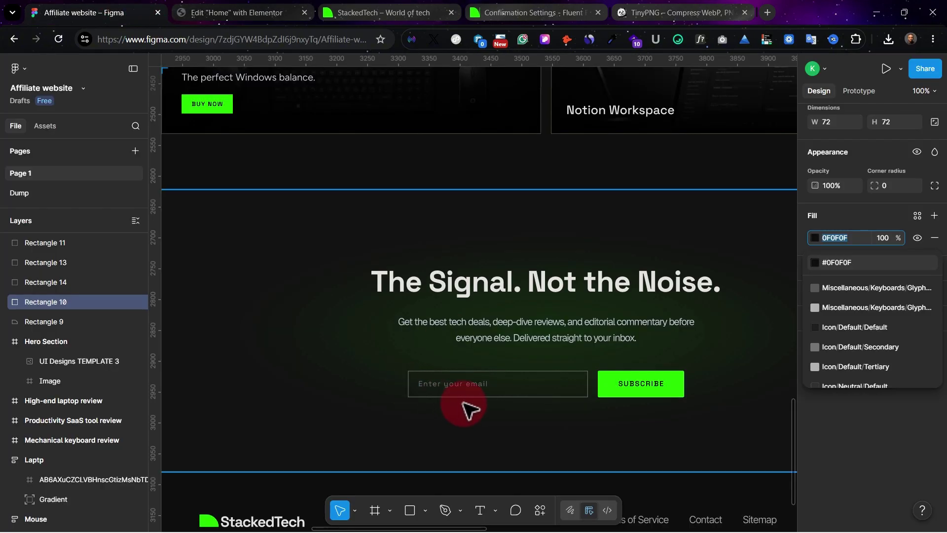
left_click(223, 12)
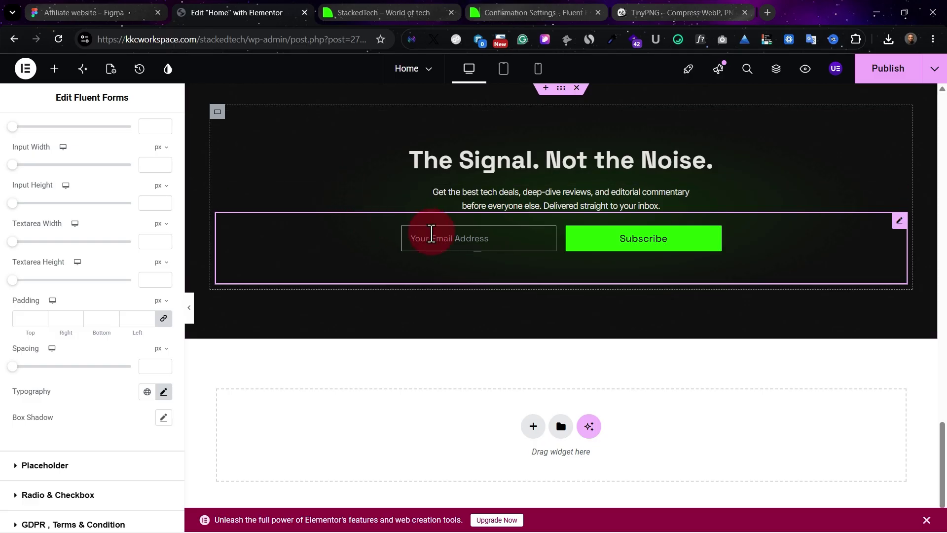
left_click(443, 239)
scroll(103, 274, "up", 4)
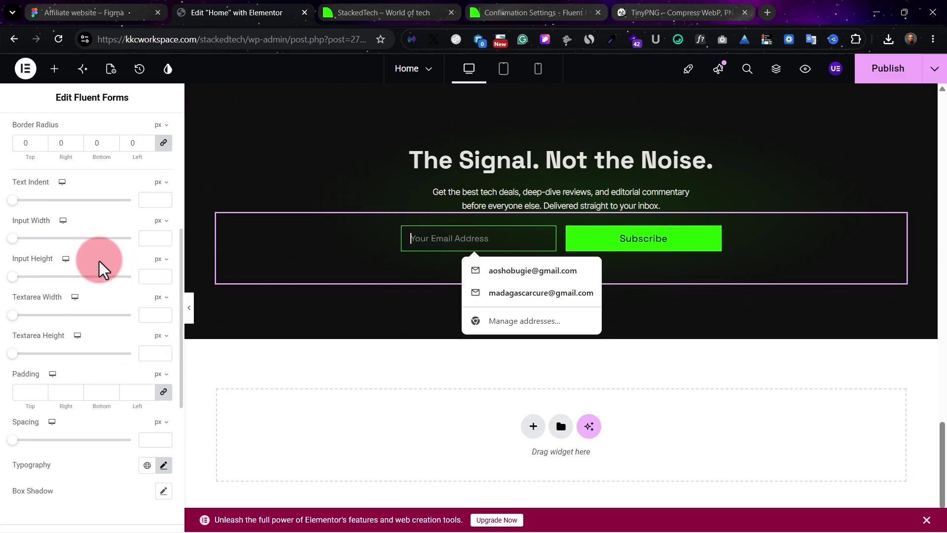
scroll(101, 266, "up", 2)
scroll(104, 261, "up", 1)
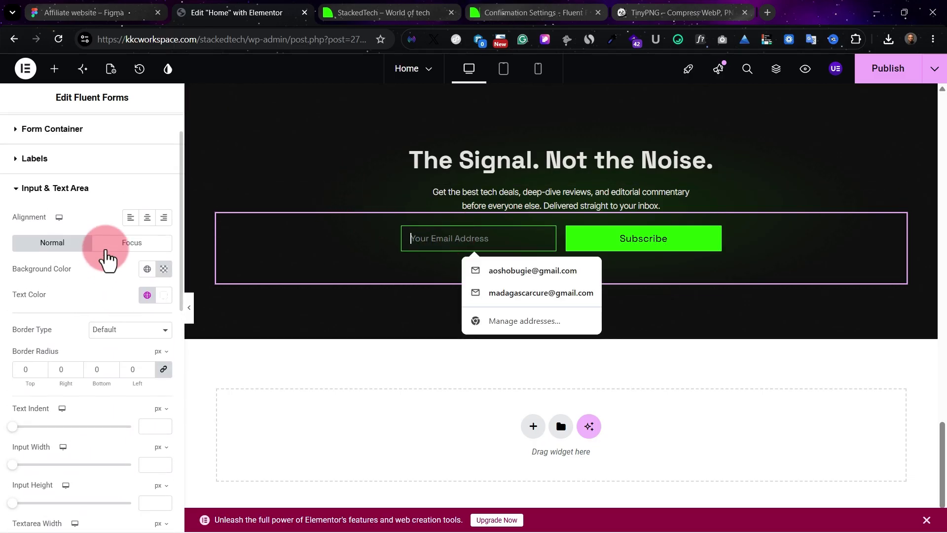
scroll(93, 286, "down", 4)
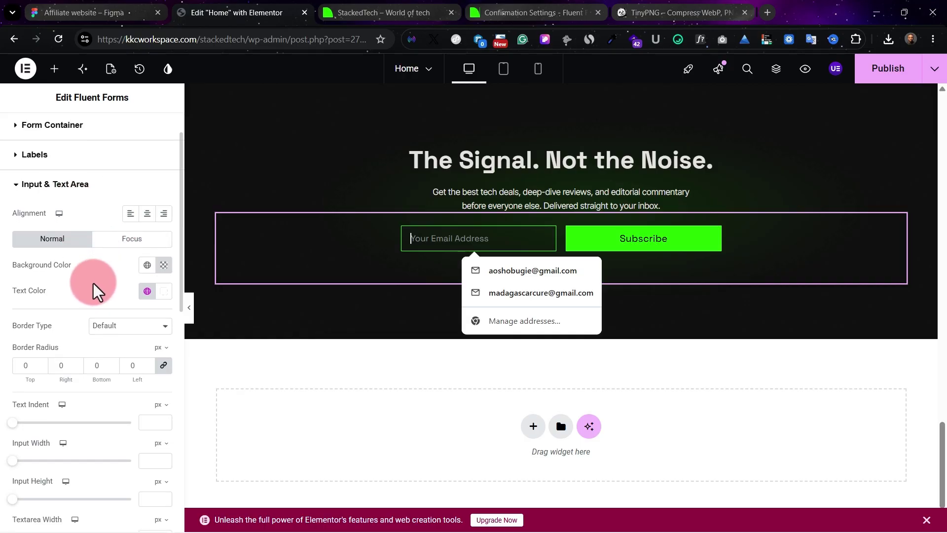
left_click(524, 281)
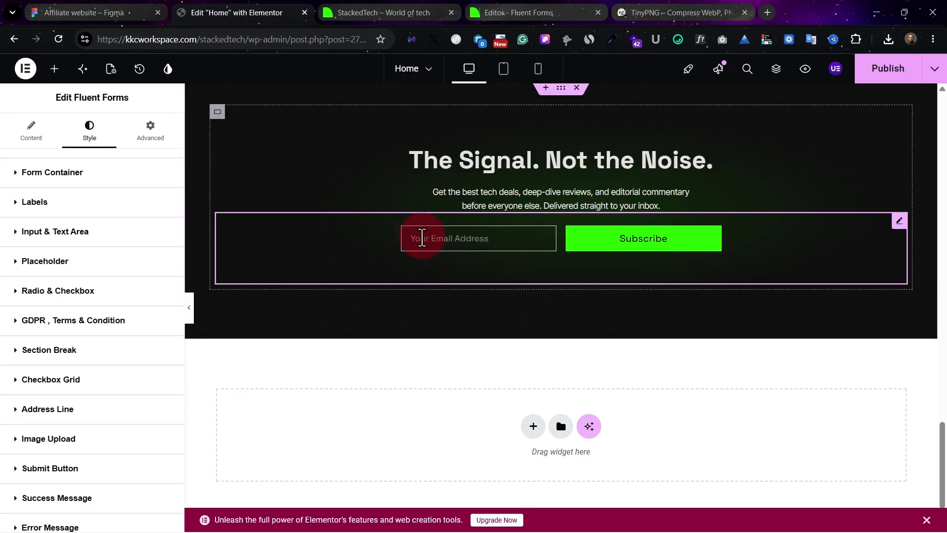
Check the email field's placeholder setting in the Fluent Forms editor and the newsletter form on the home page preview.
left_click(486, 10)
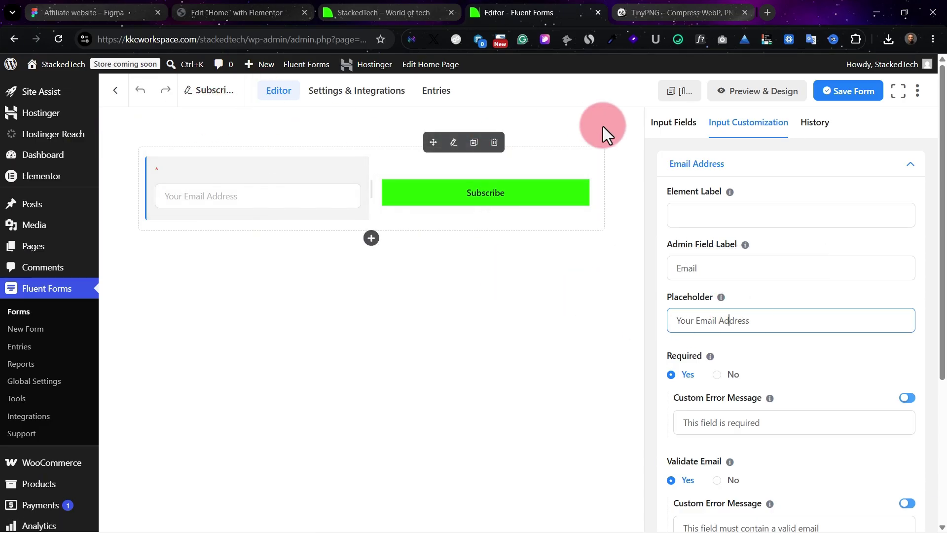
left_click(740, 320)
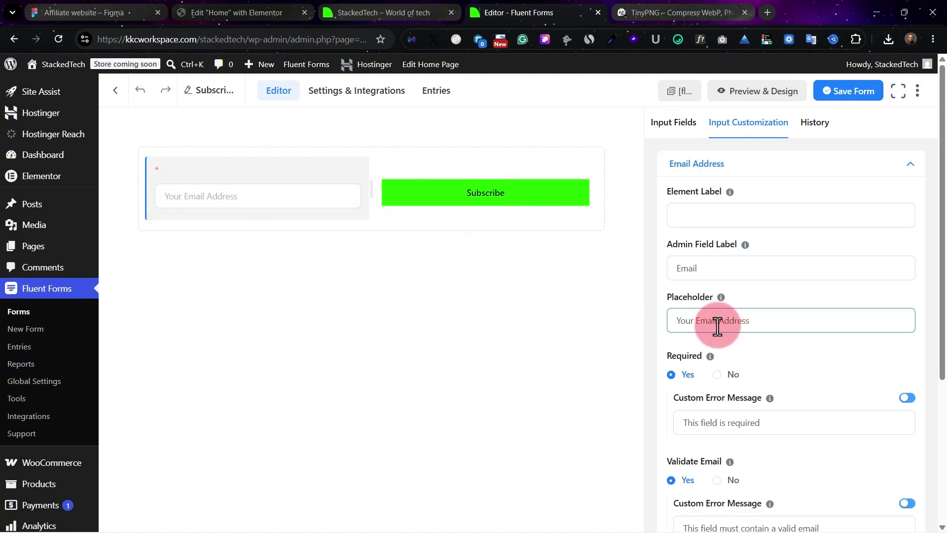
left_click(405, 8)
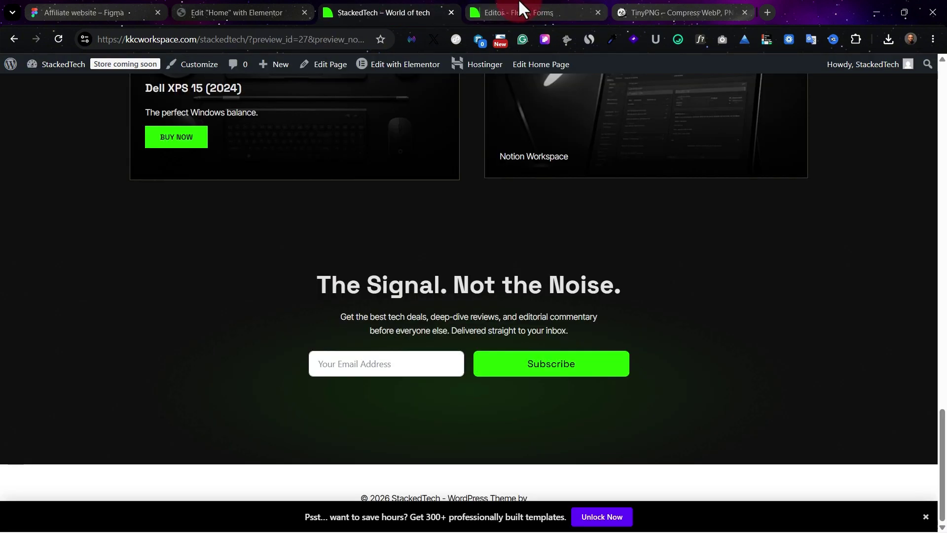
left_click(228, 9)
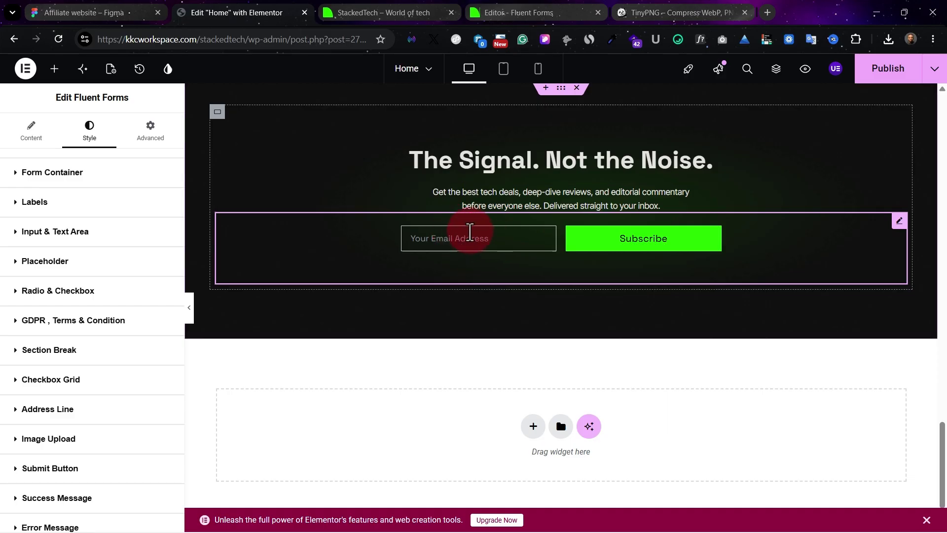
Publish the home page and test focusing and typing in the newsletter email field on the page preview.
left_click(892, 79)
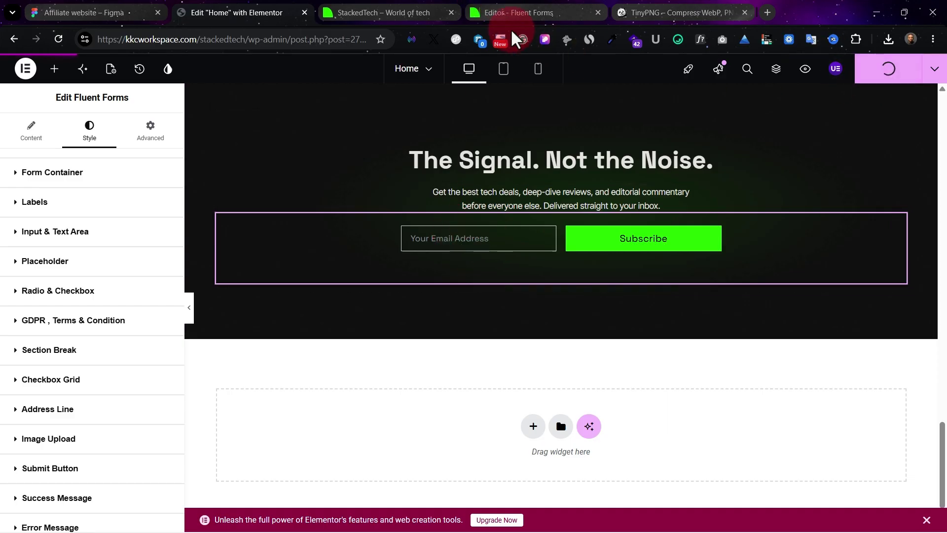
left_click(377, 9)
scroll(554, 374, "down", 10)
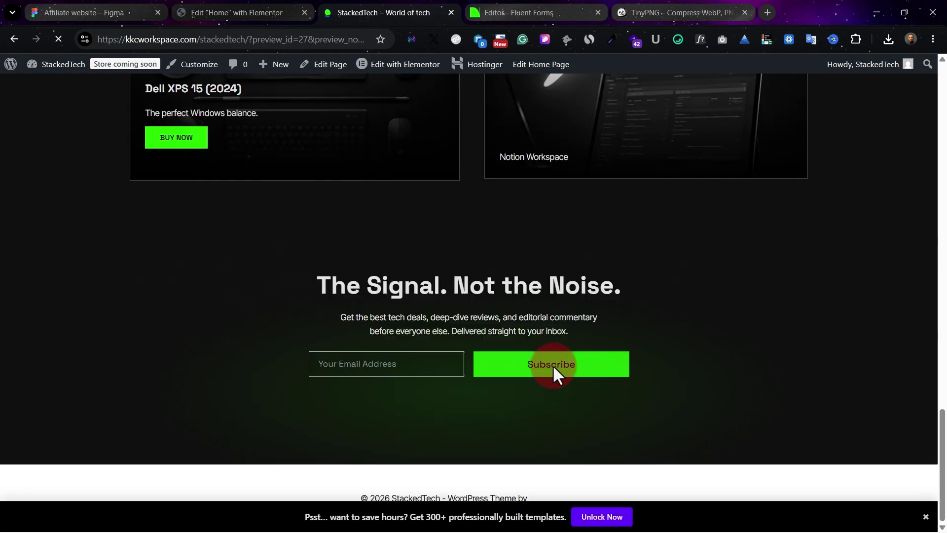
left_click(393, 369)
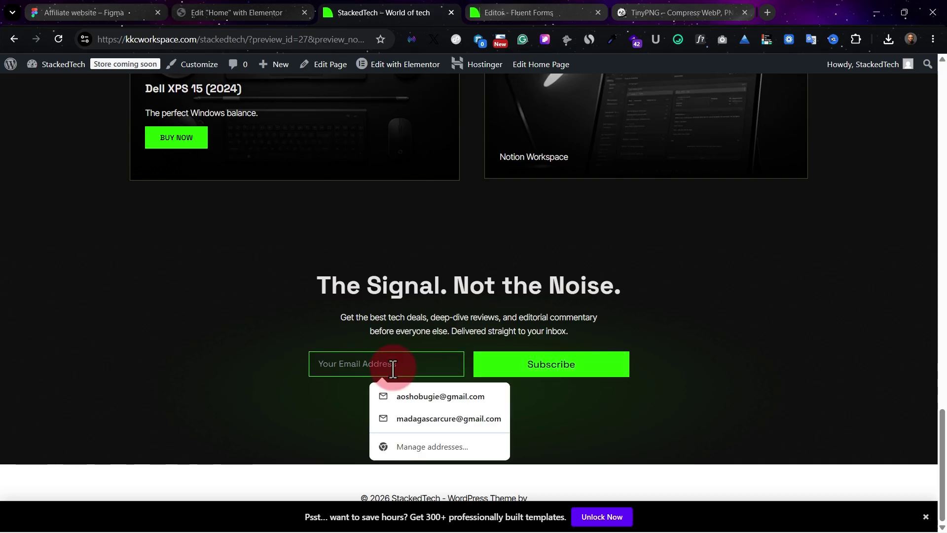
type("fggh")
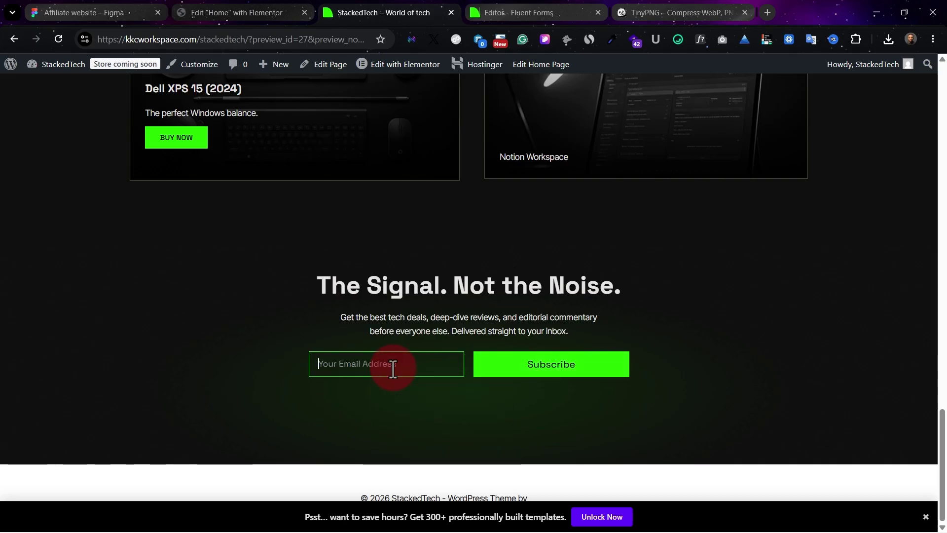
left_click(722, 294)
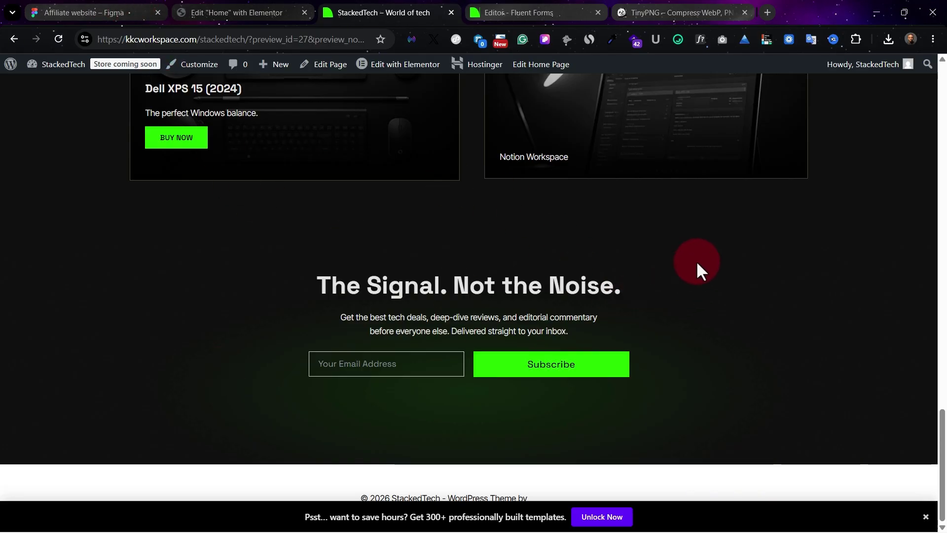
Inspect the home page preview in iPhone XR device emulation, examining the hero, category icons and Featured Reviews layout.
scroll(696, 261, "up", 20)
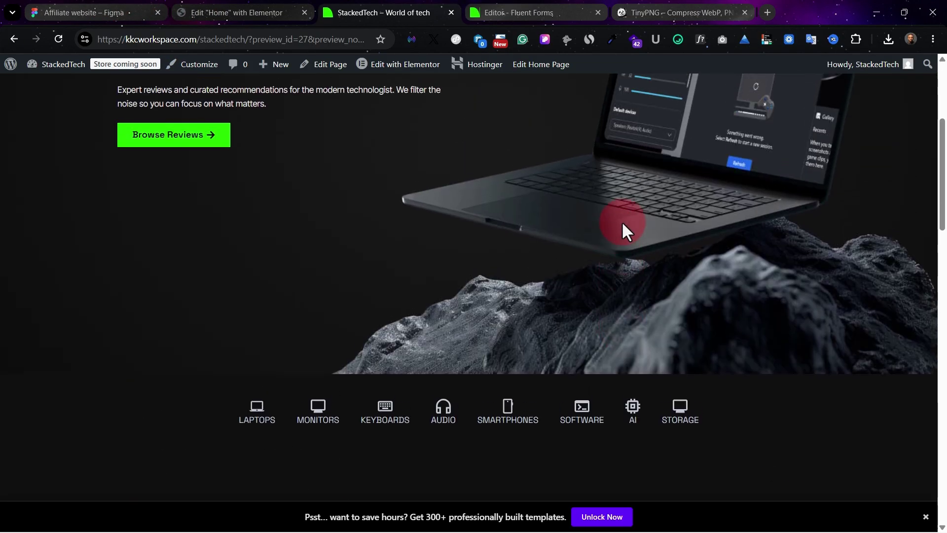
scroll(622, 221, "up", 4)
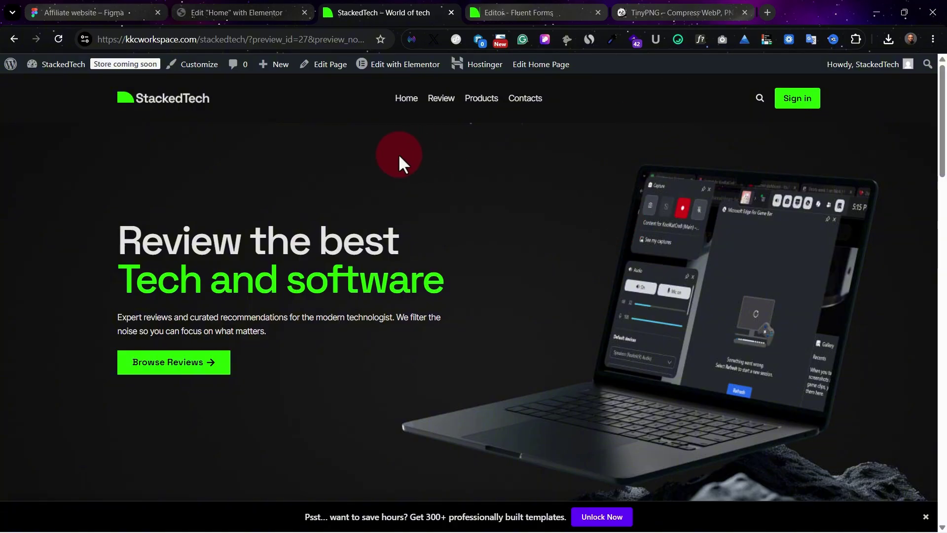
right_click(380, 171)
left_click(458, 461)
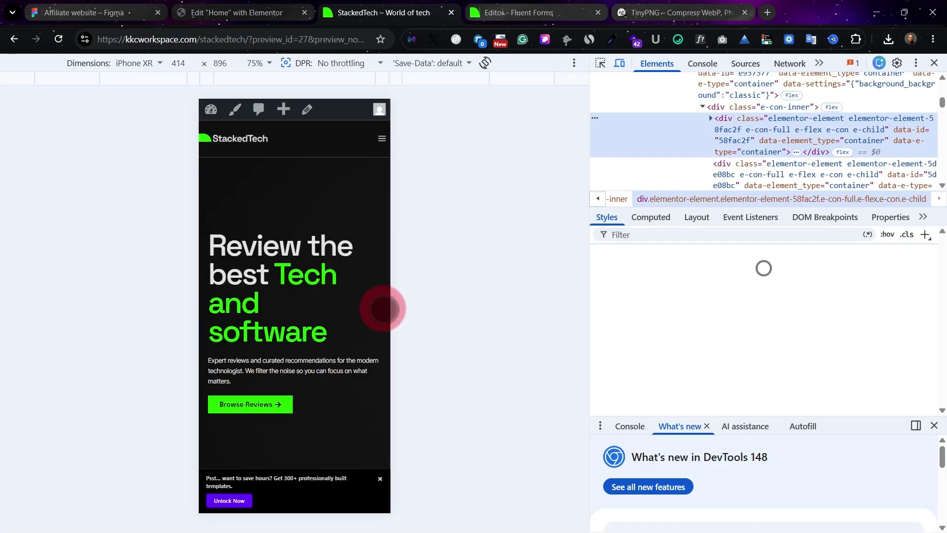
scroll(380, 306, "down", 5)
scroll(286, 299, "down", 2)
scroll(286, 299, "up", 4)
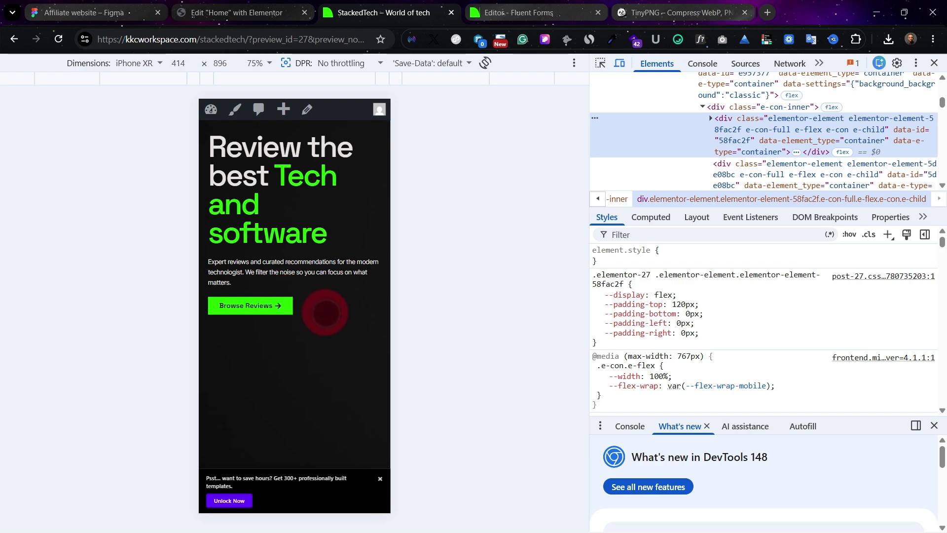
scroll(328, 309, "down", 5)
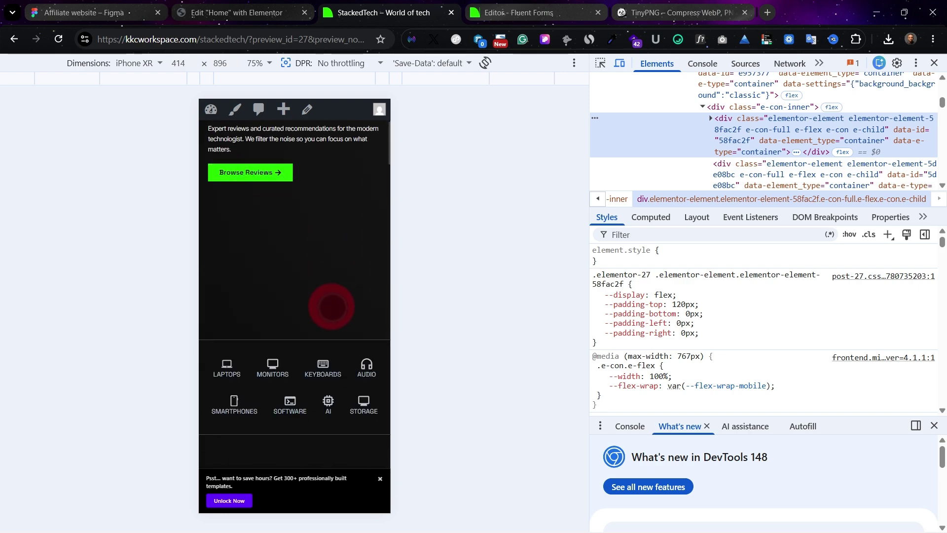
scroll(326, 303, "down", 6)
scroll(323, 296, "up", 3)
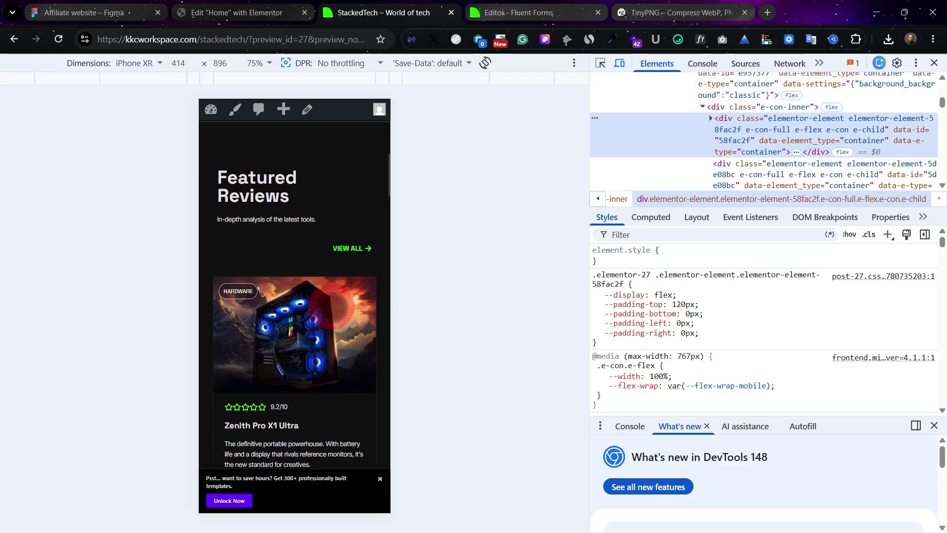
scroll(305, 266, "down", 10)
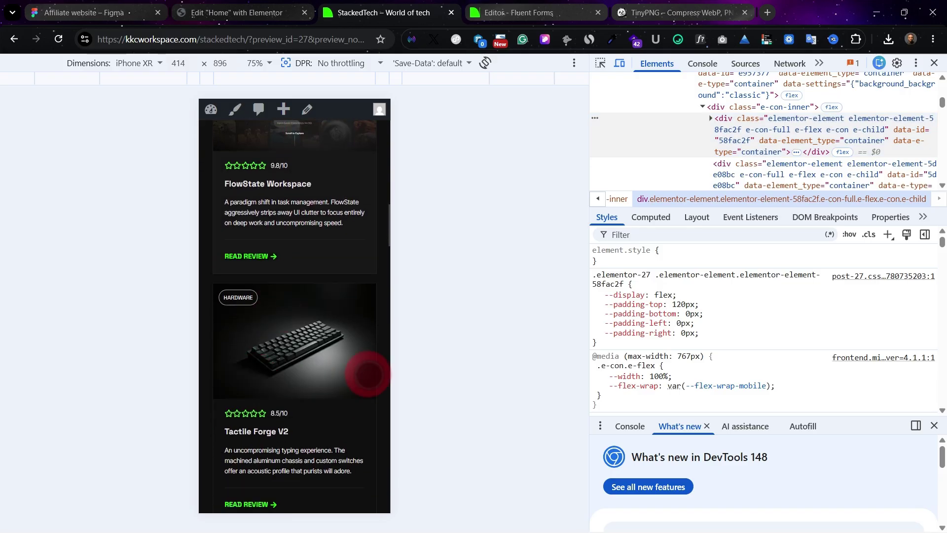
scroll(259, 356, "down", 8)
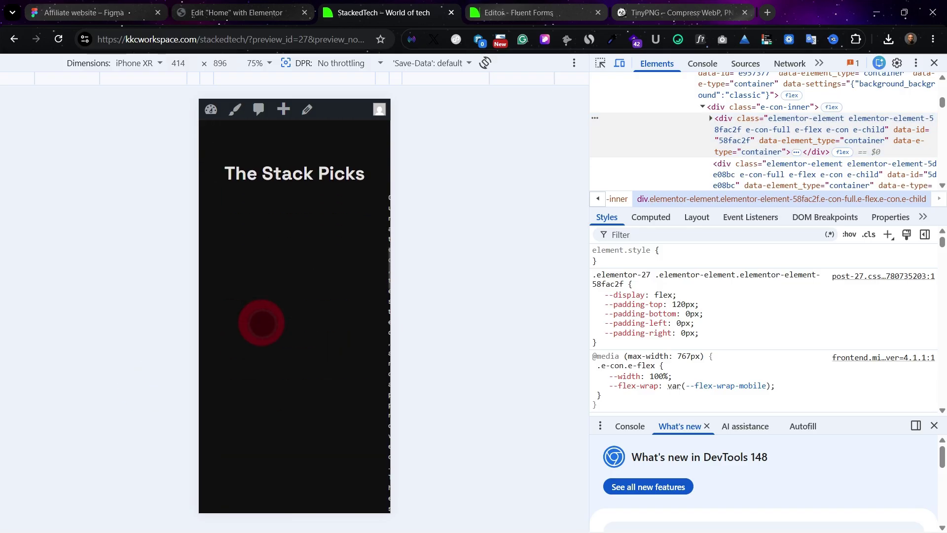
Examine the mobile layout of the Stack Picks section, newsletter signup and footer in the emulated preview.
scroll(261, 323, "down", 10)
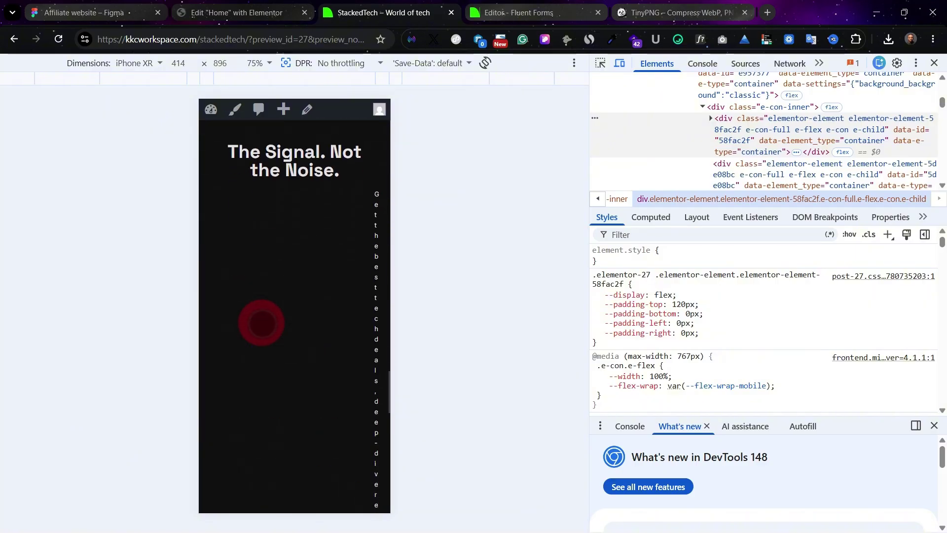
scroll(265, 331, "up", 6)
scroll(264, 327, "up", 1)
scroll(317, 290, "down", 8)
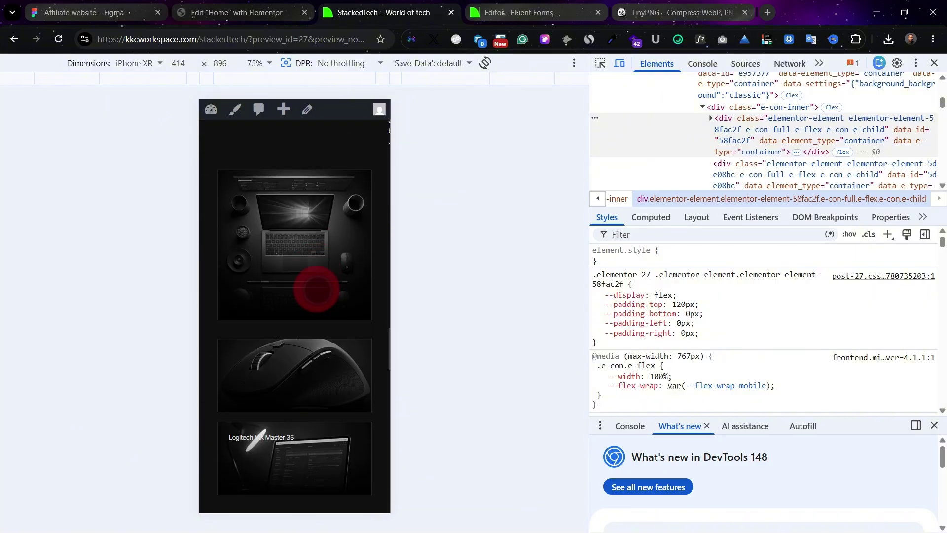
scroll(317, 290, "down", 4)
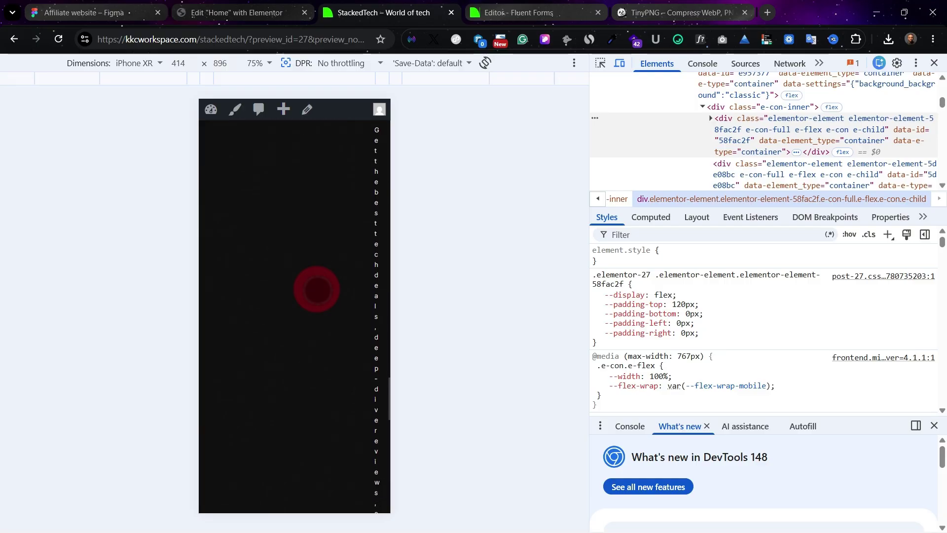
scroll(317, 290, "down", 8)
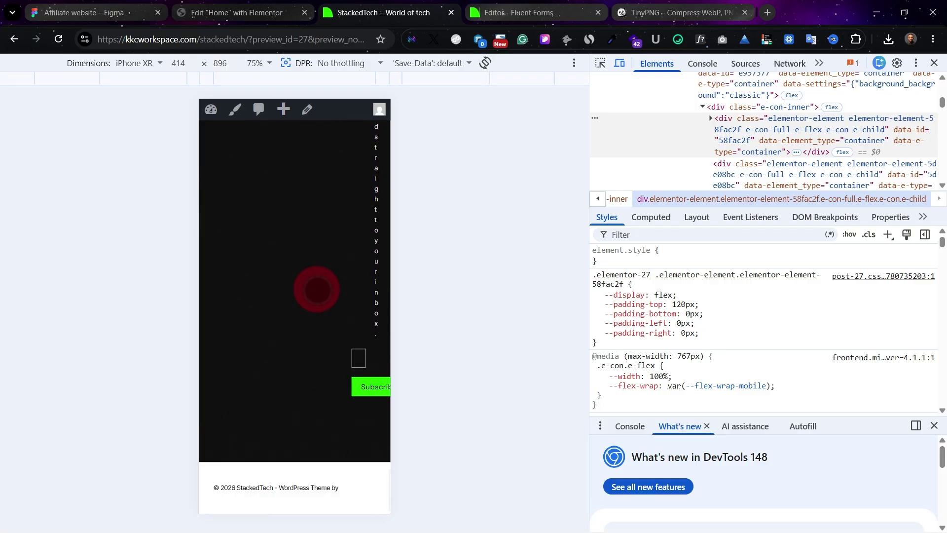
scroll(316, 290, "up", 15)
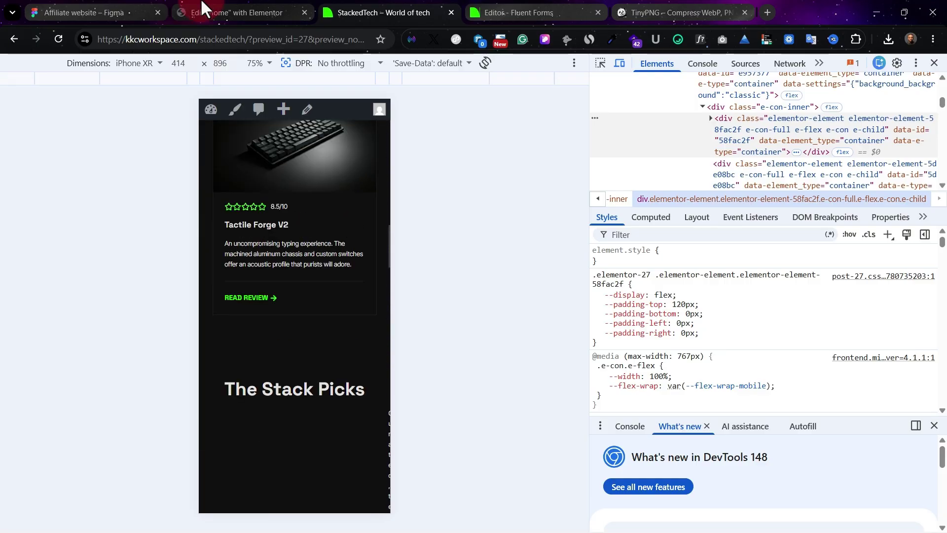
Return to the Elementor editor and set the hero heading's font size to 55 px for the tablet portrait view.
left_click(187, 9)
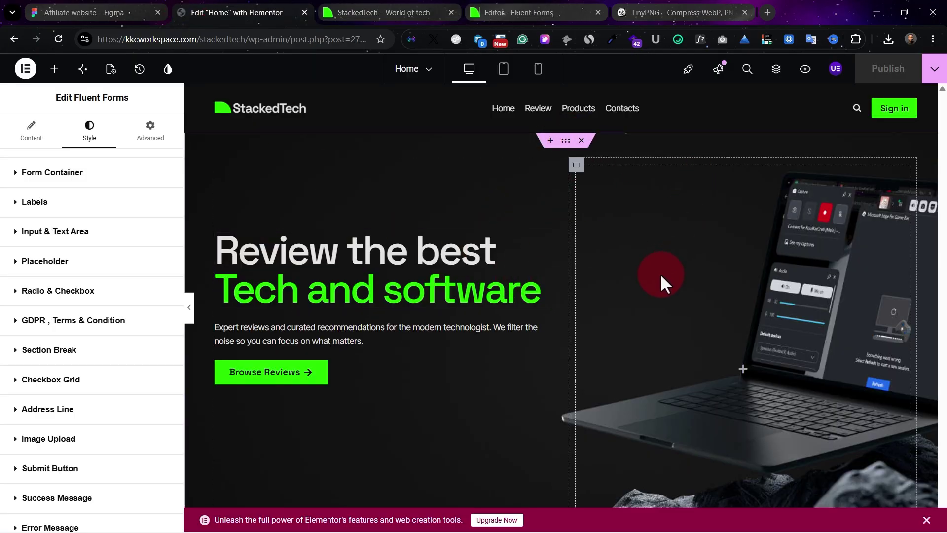
left_click(504, 71)
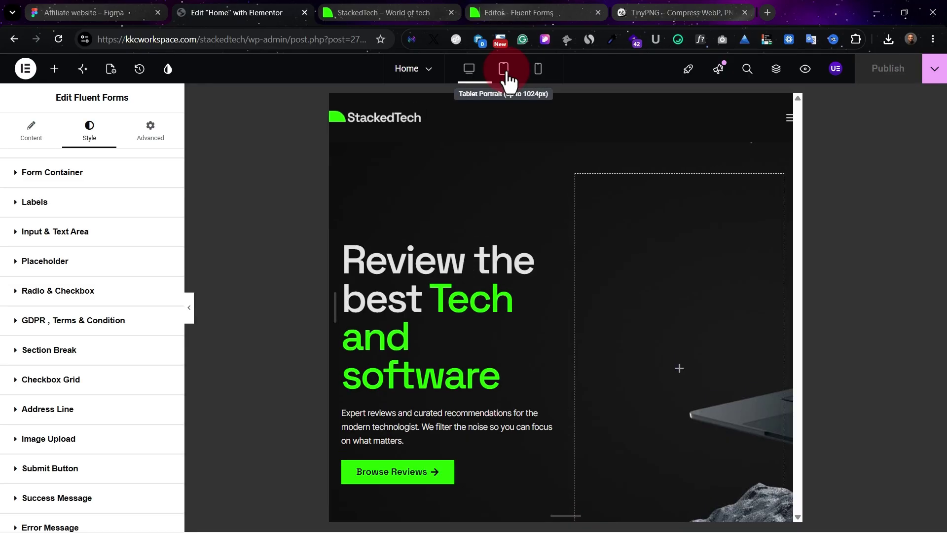
scroll(504, 326, "down", 15)
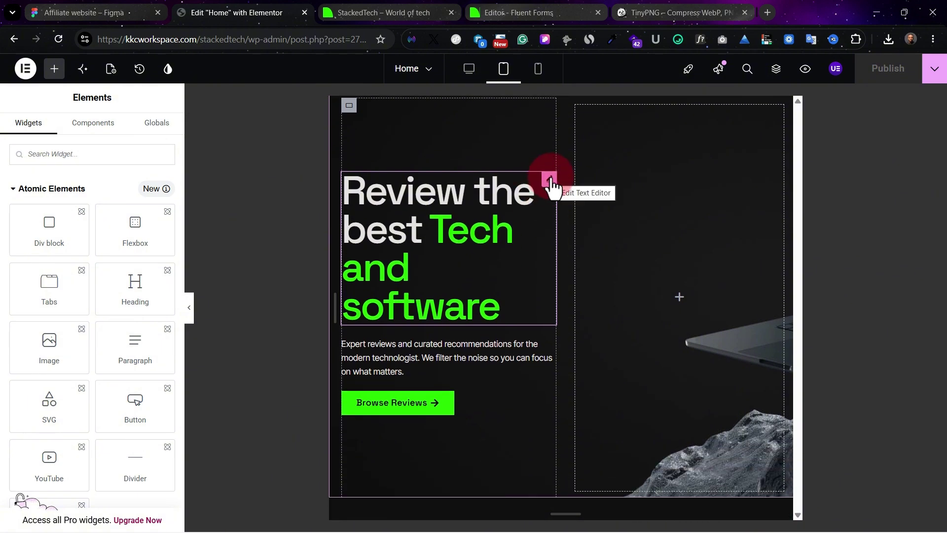
left_click(550, 180)
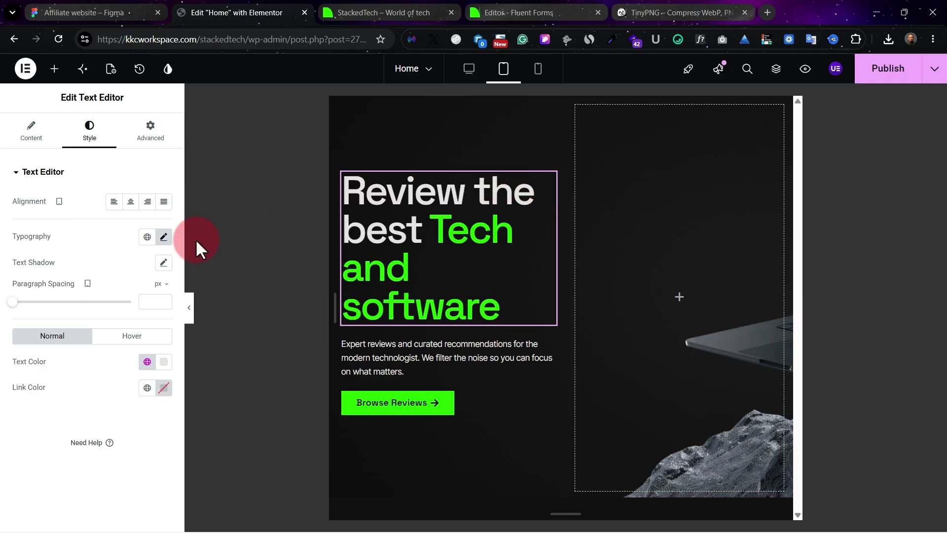
left_click(163, 237)
left_click(131, 331)
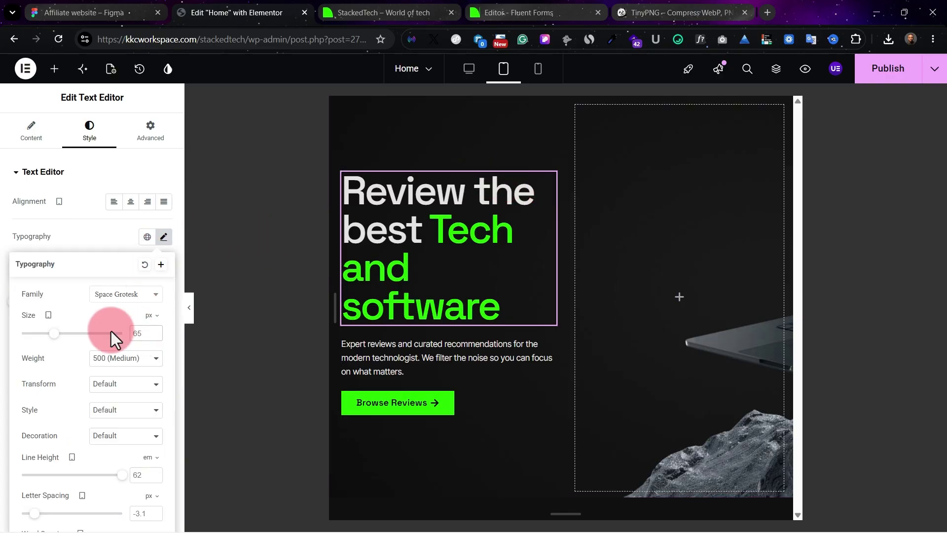
type("40")
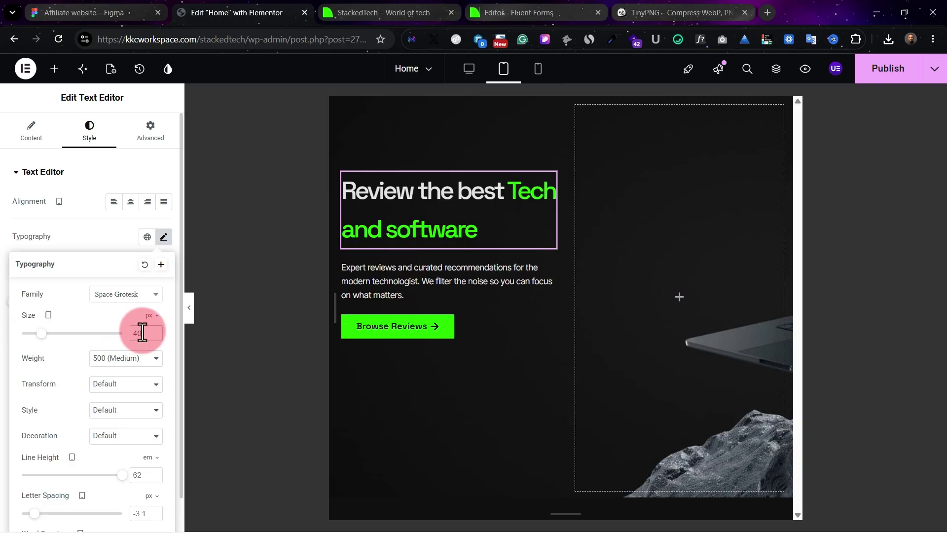
double_click(142, 333)
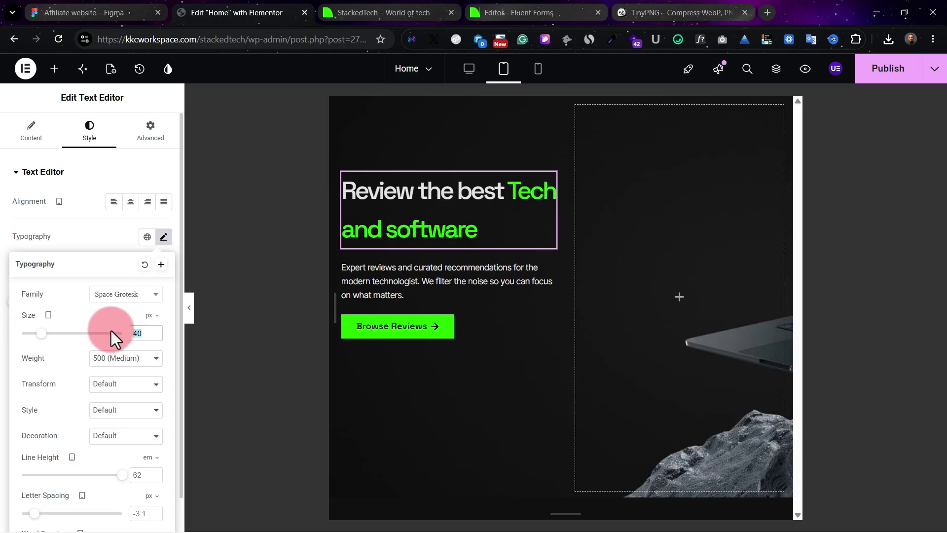
type("5")
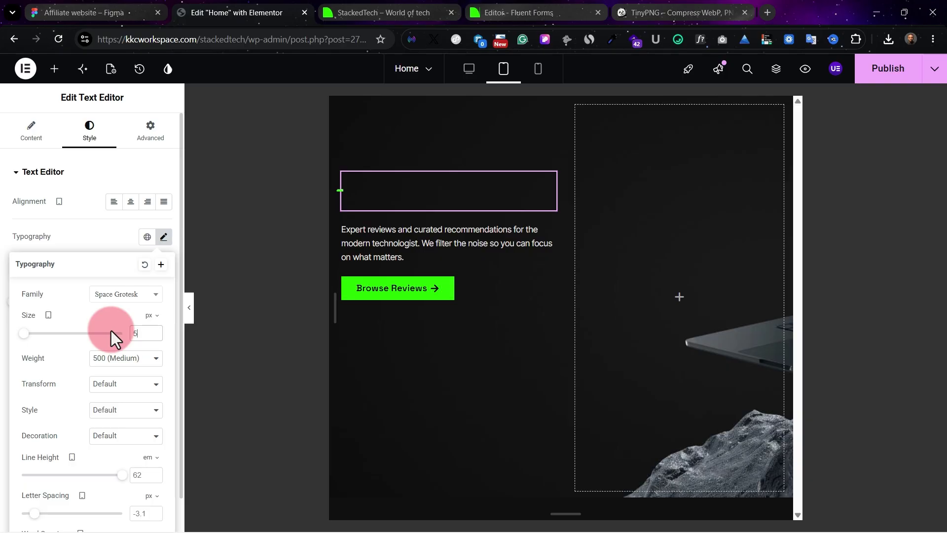
type("5")
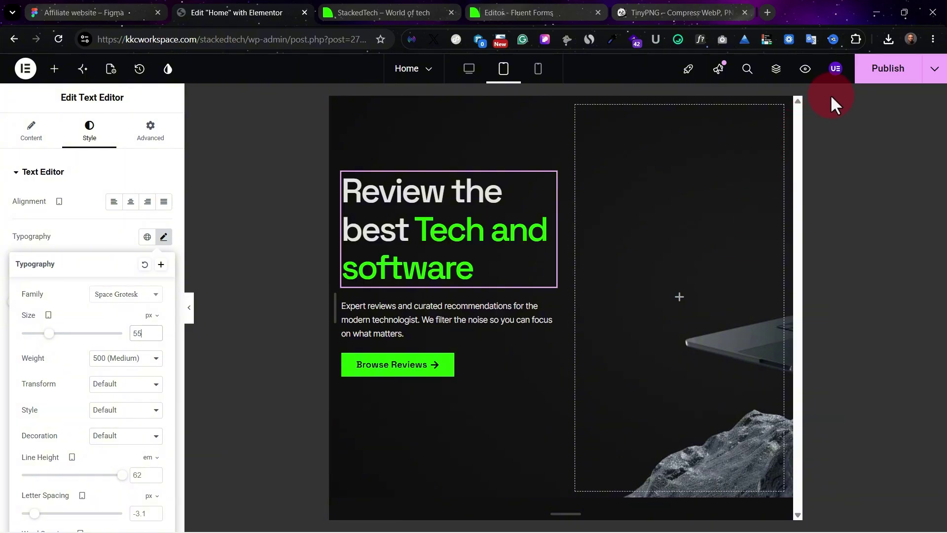
Publish the home page and review the hero section and category icons in the editor's mobile view.
left_click(878, 69)
left_click(549, 228)
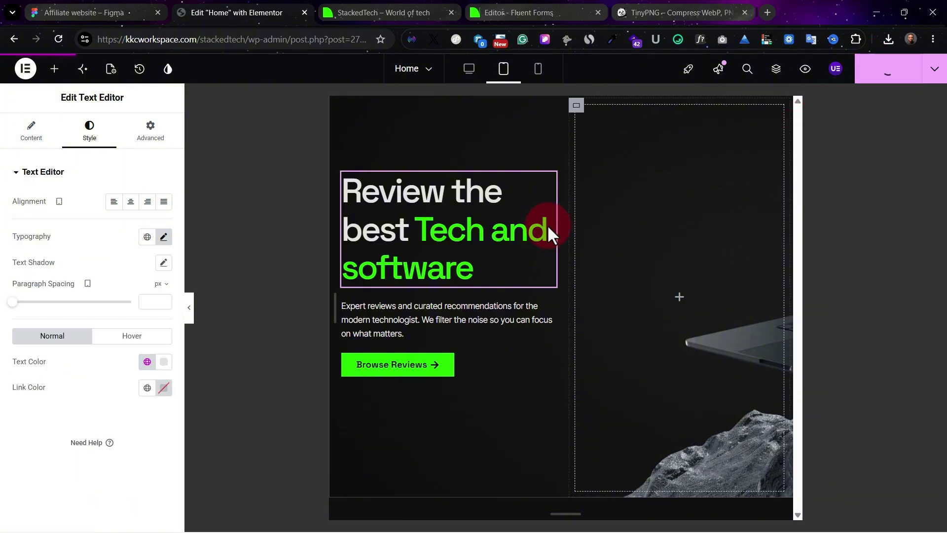
left_click(536, 70)
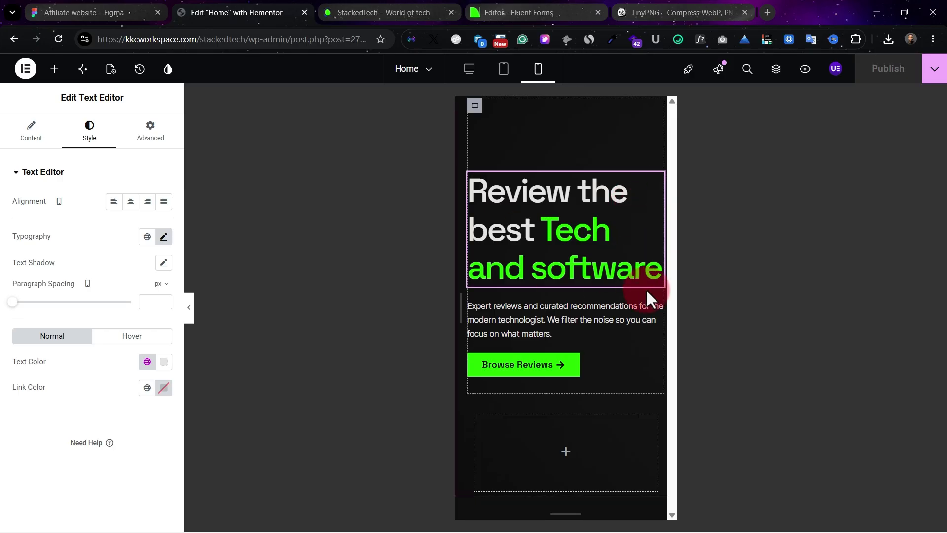
scroll(641, 295, "down", 3)
scroll(564, 309, "up", 1)
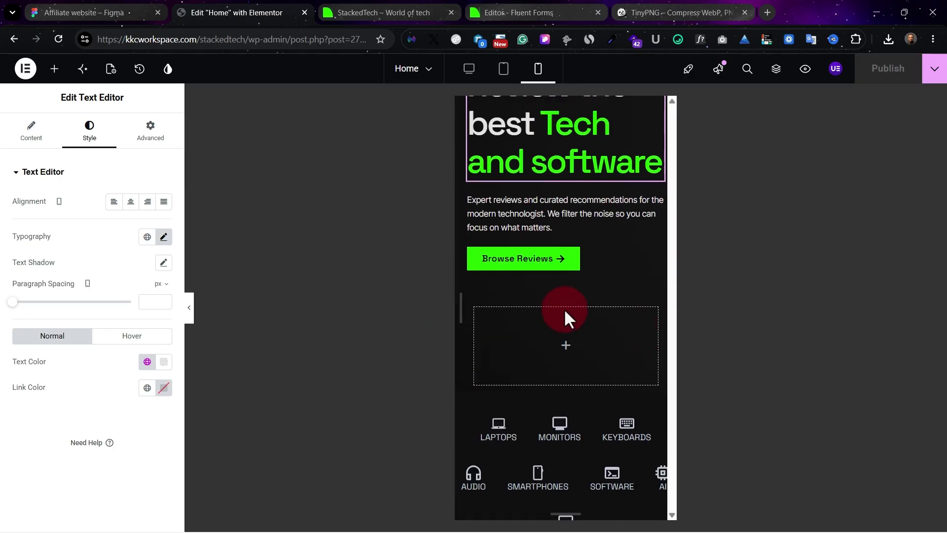
scroll(596, 192, "up", 3)
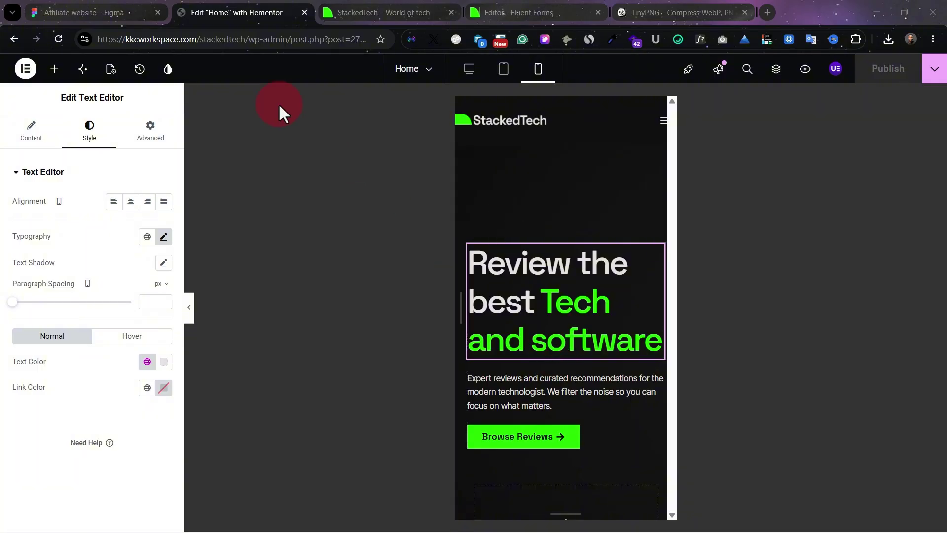
Switch to the Figma design, export the mobile hero frame "iPhone 13 & 14 - 1" as a 1x JPEG, and return to Elementor.
left_click(89, 12)
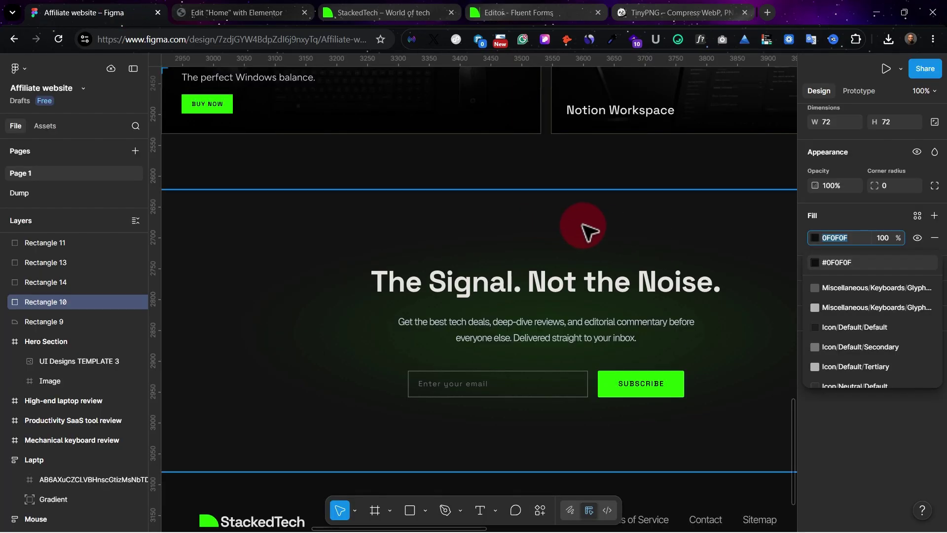
left_click(582, 224)
key("shift+1")
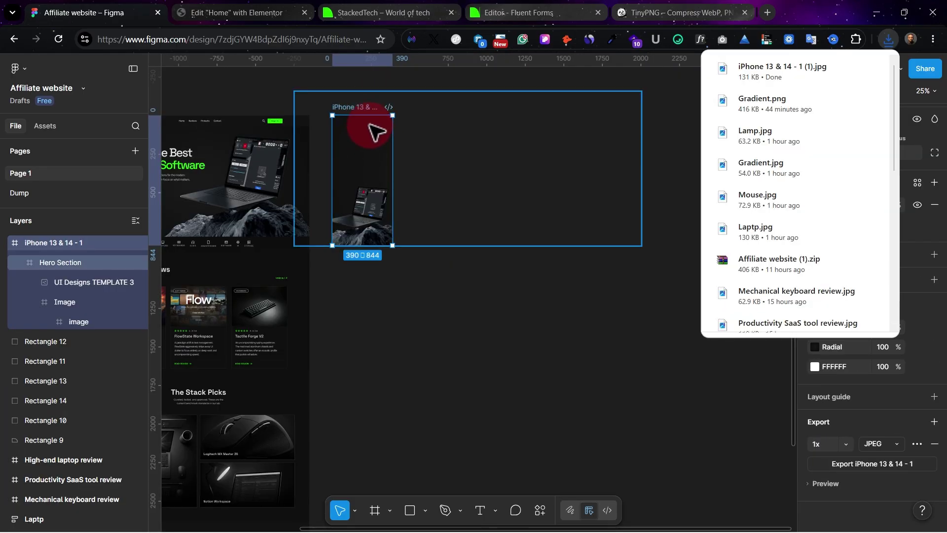
key("ctrl+plus")
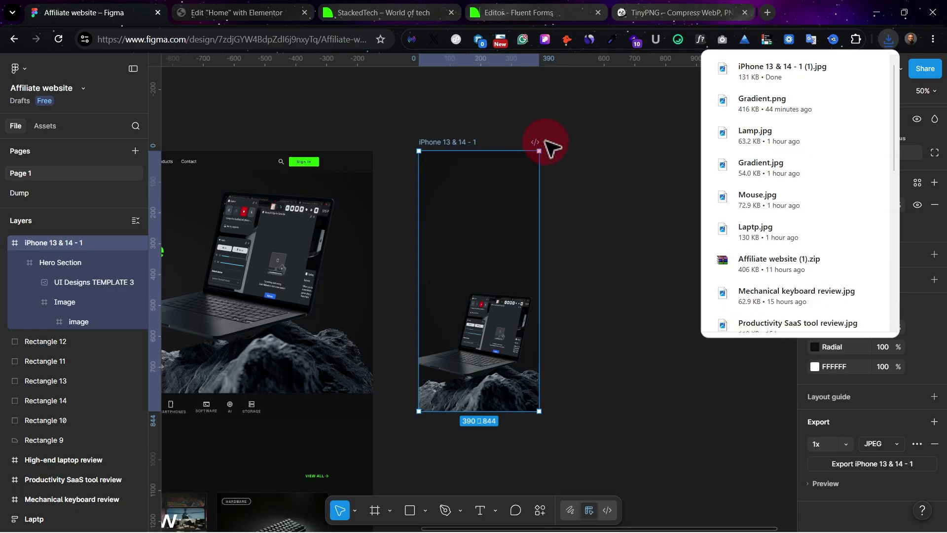
left_click(560, 149)
left_click(262, 11)
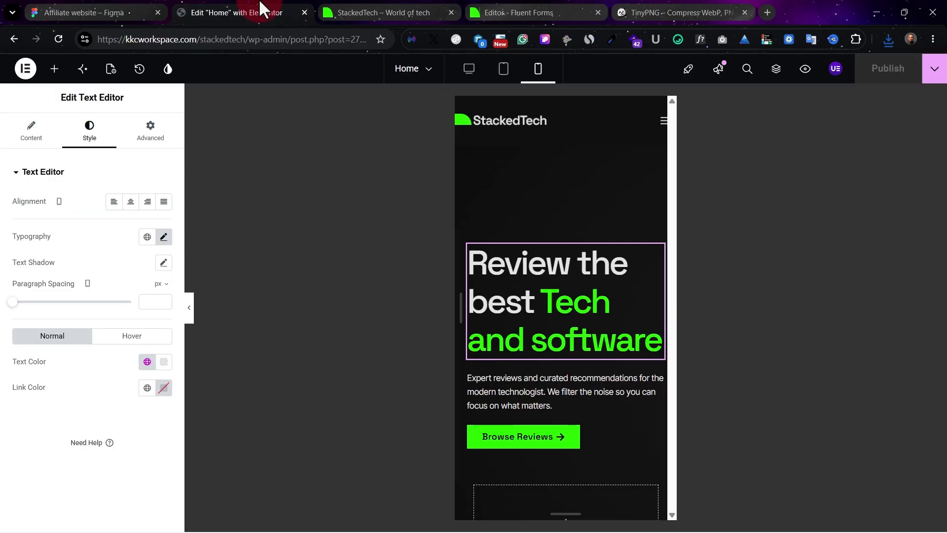
Upload the exported mobile hero image and set it as the hero container's background image in the mobile view.
left_click(606, 253)
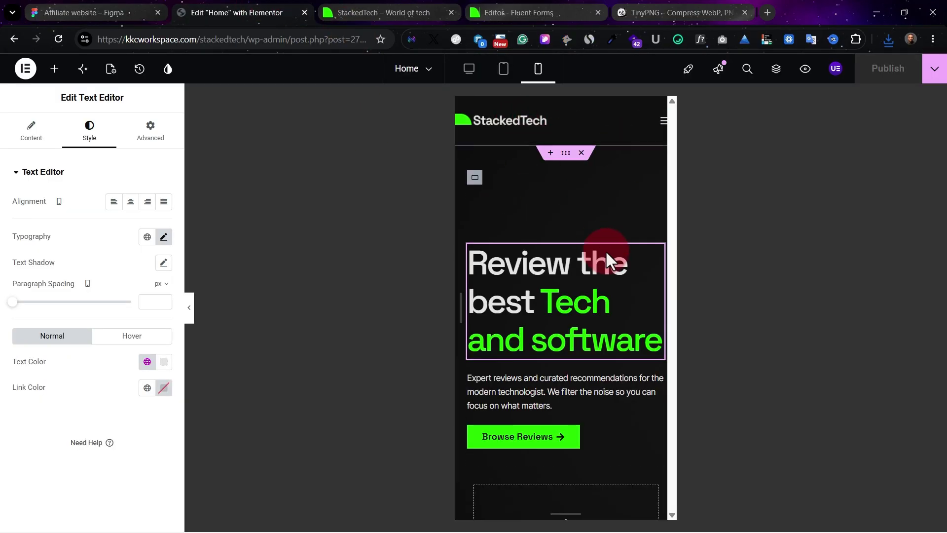
left_click(567, 153)
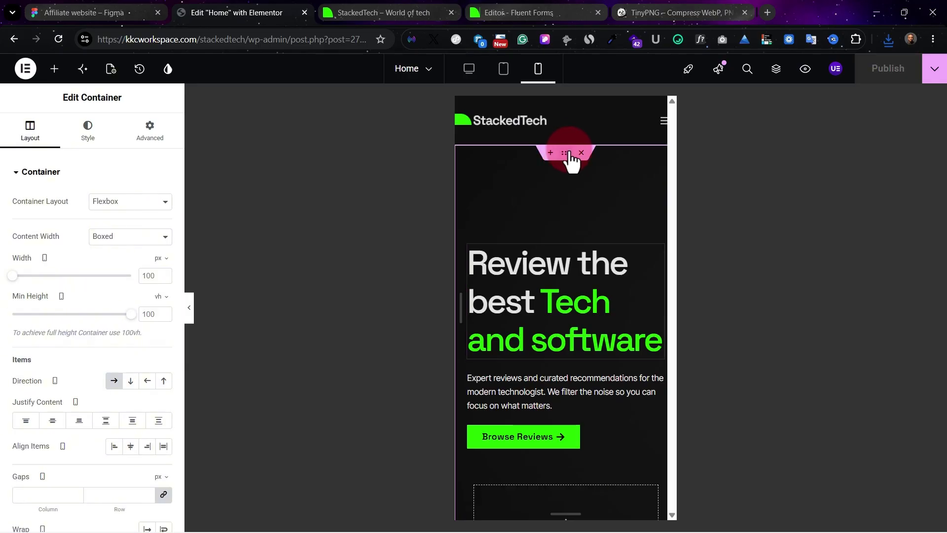
left_click(87, 133)
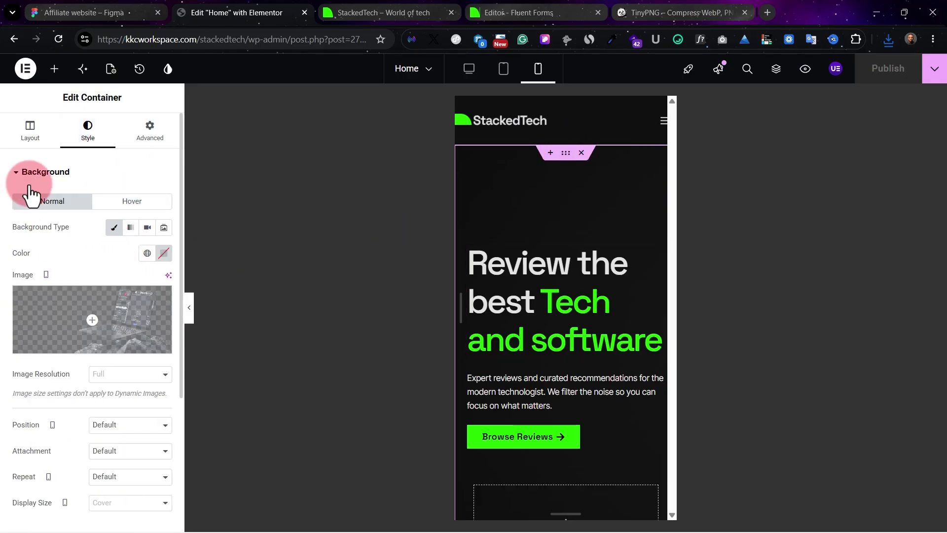
left_click(95, 318)
left_click(175, 119)
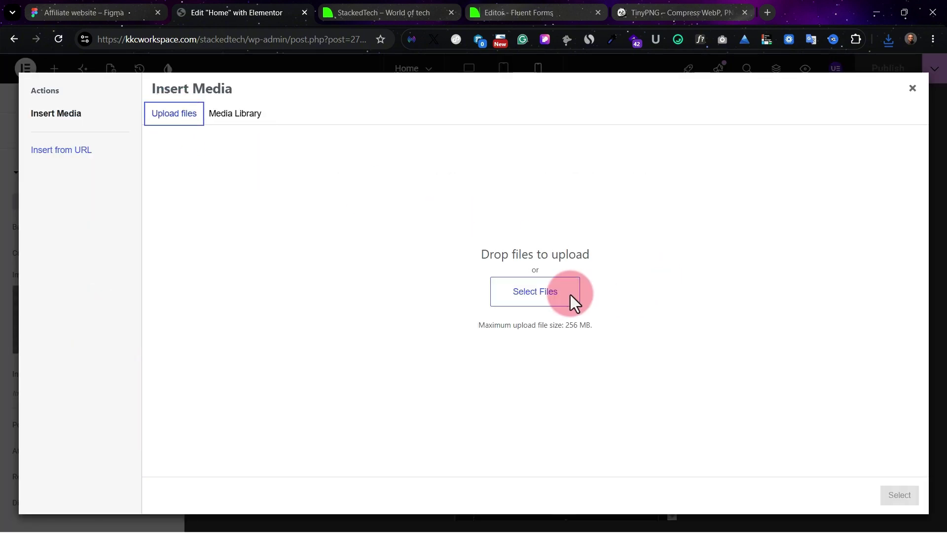
left_click(510, 294)
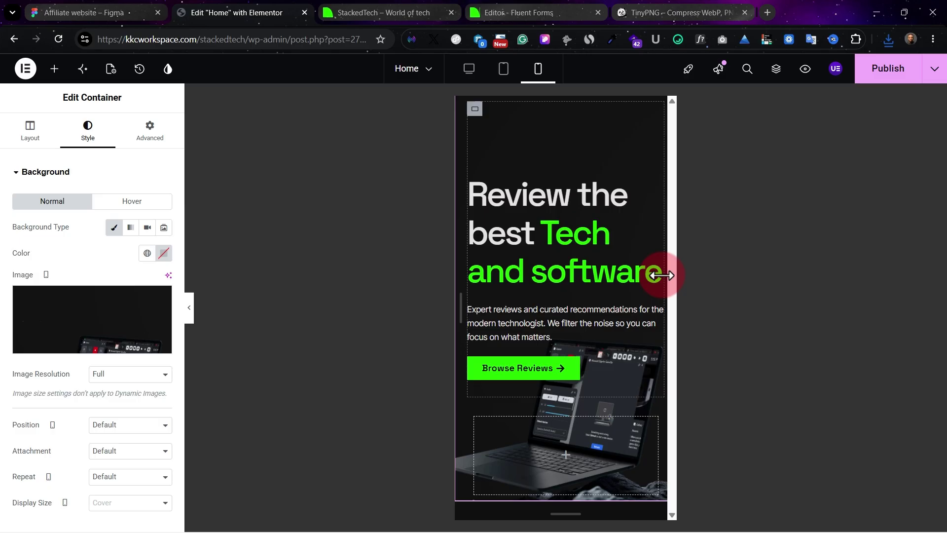
Set the hero text container's padding to 0 px on all sides for the mobile view and publish the page.
scroll(661, 275, "down", 3)
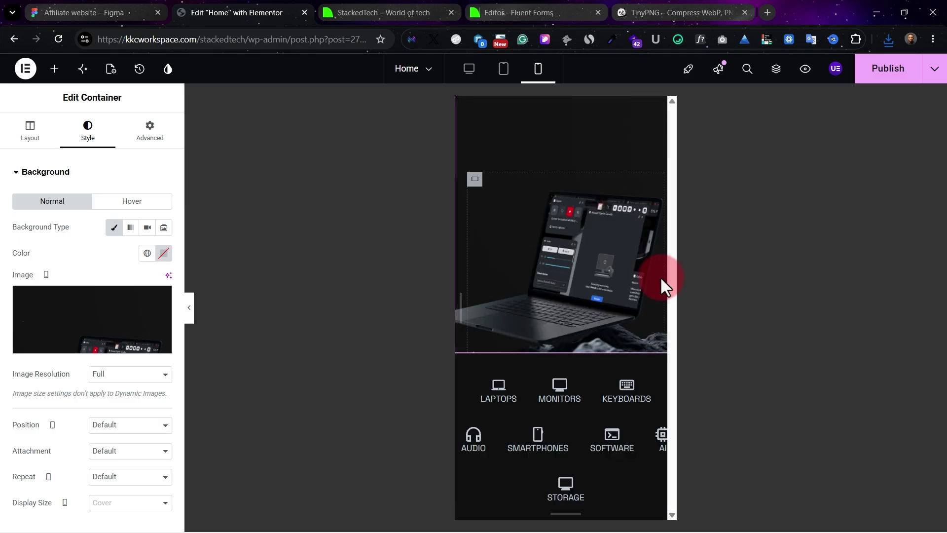
scroll(650, 285, "up", 3)
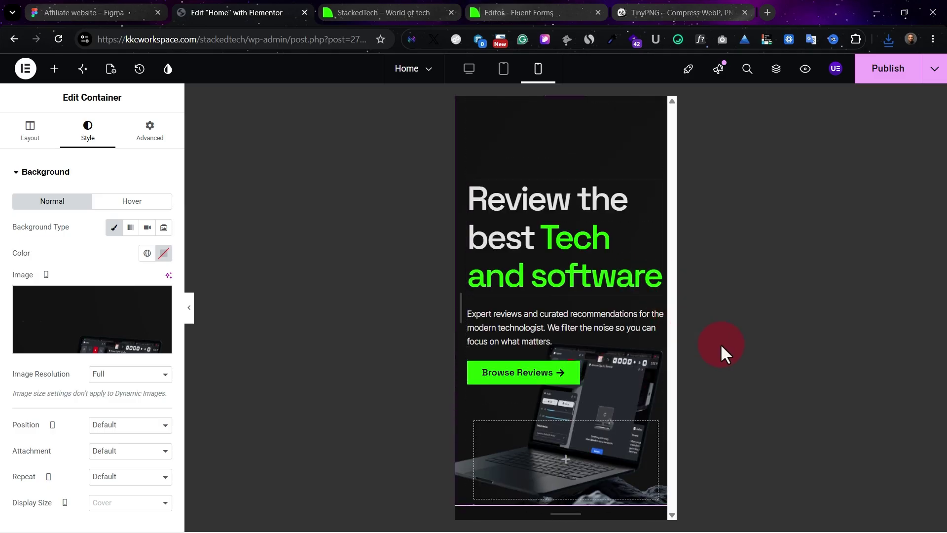
scroll(516, 205, "up", 1)
left_click(475, 138)
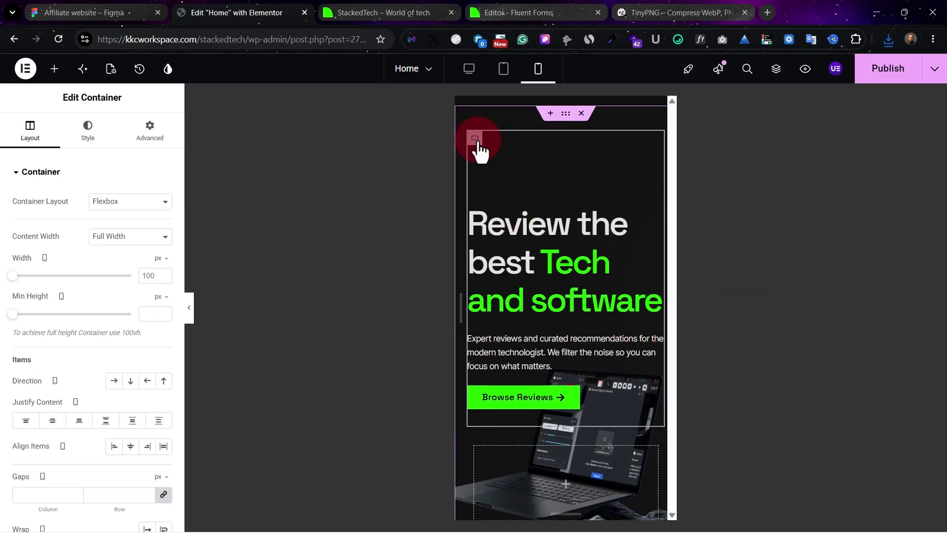
left_click(148, 143)
left_click(34, 266)
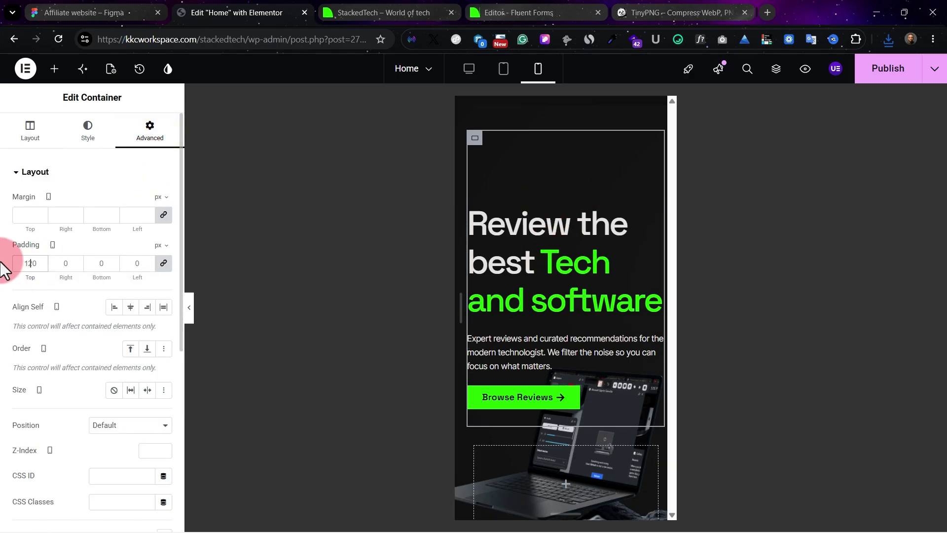
type("0")
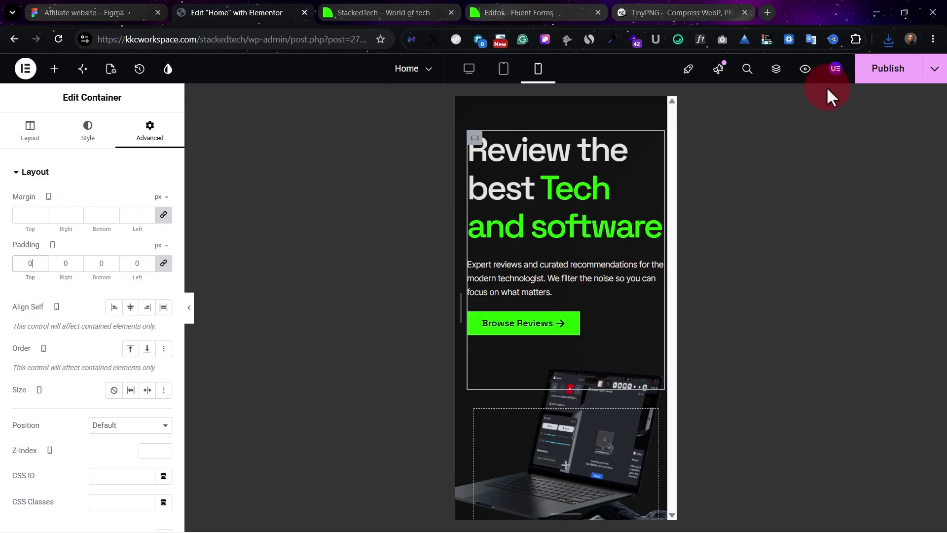
left_click(888, 71)
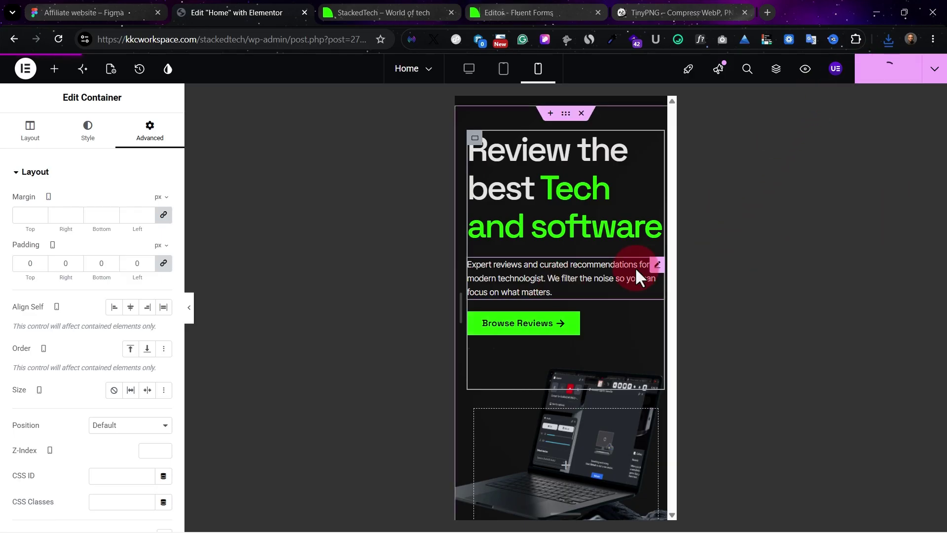
Switch to the StackedTech page preview and check the hero section's spacing at iPhone XR size.
left_click(369, 10)
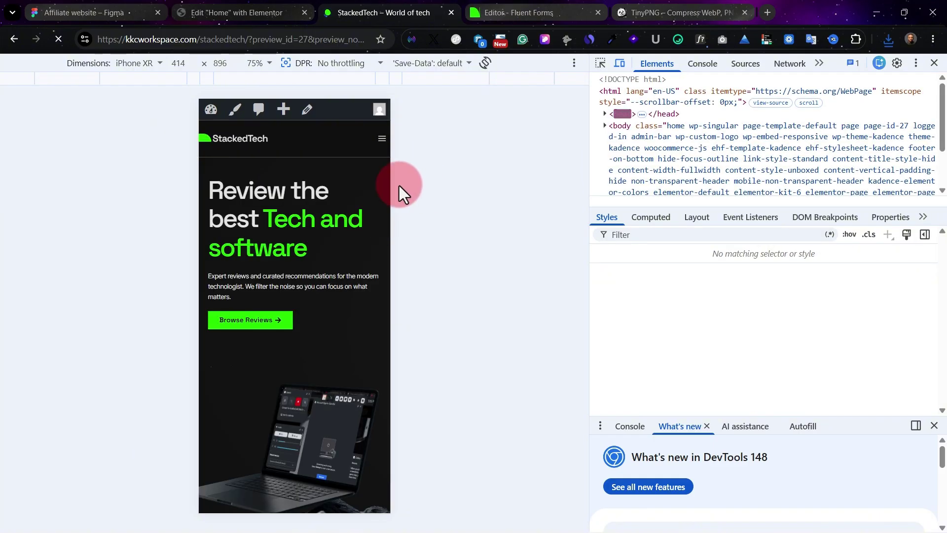
scroll(367, 296, "down", 3)
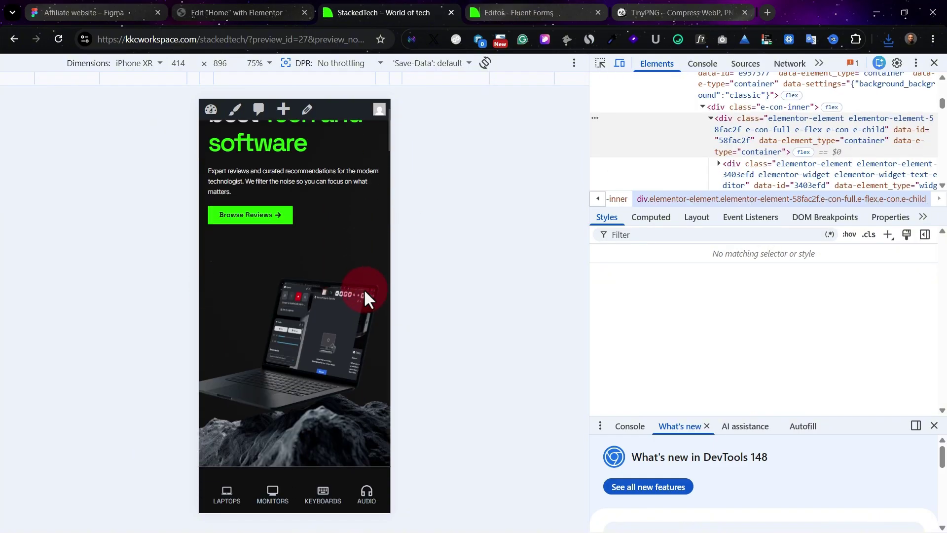
scroll(363, 289, "up", 3)
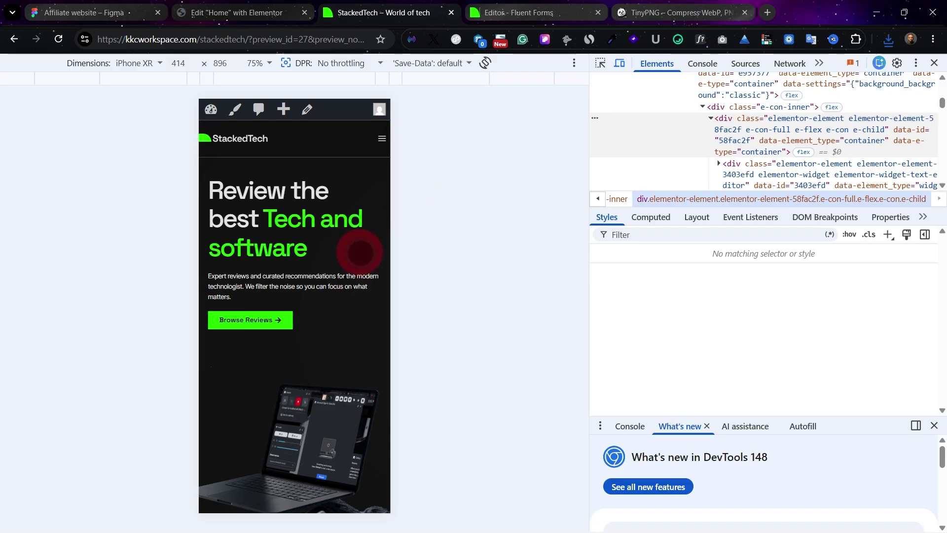
scroll(360, 251, "down", 2)
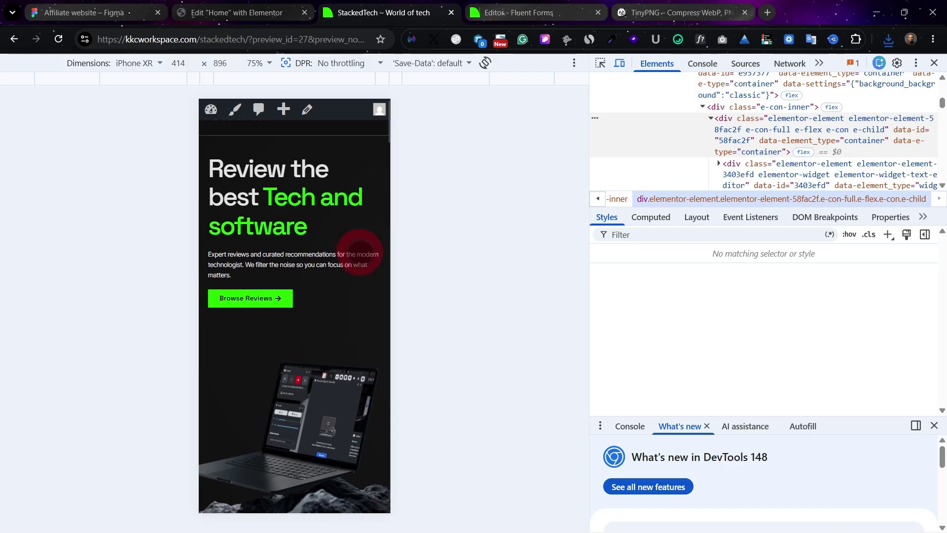
Back in the Elementor editor, unlink the hero text container's mobile padding values, set the top padding to 40 px, and publish.
left_click(200, 8)
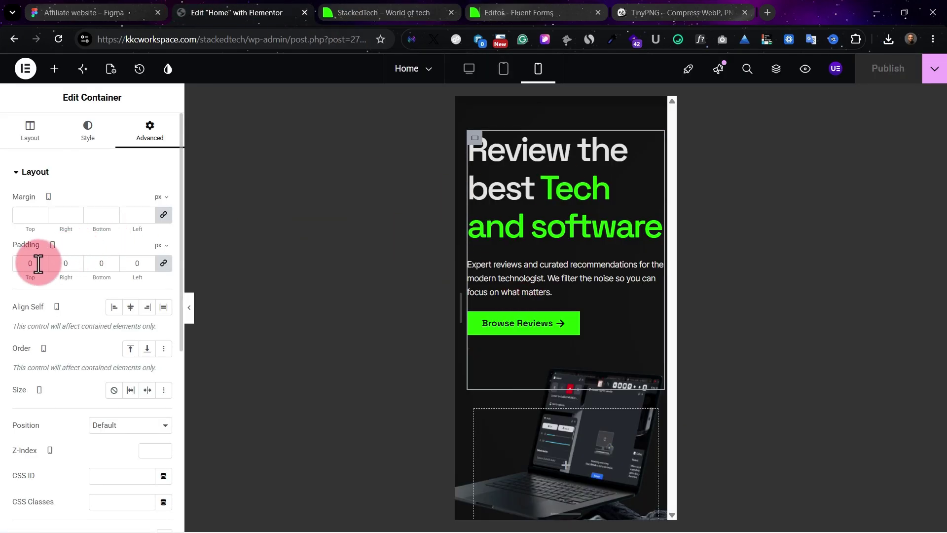
left_click(164, 269)
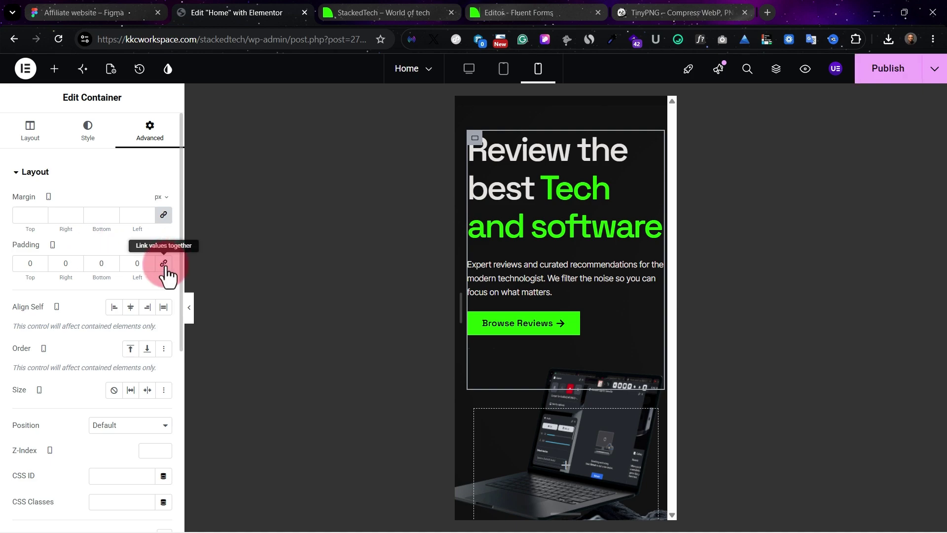
double_click(27, 262)
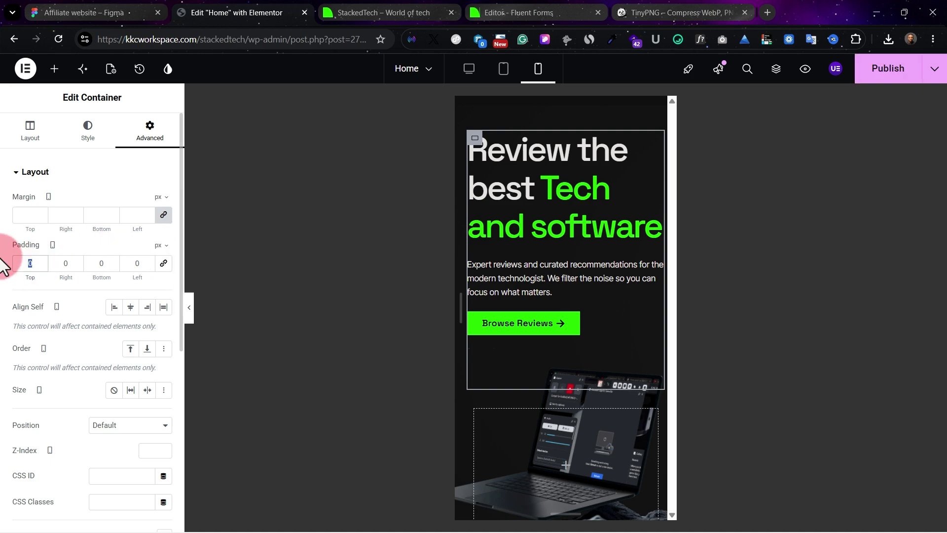
double_click(35, 262)
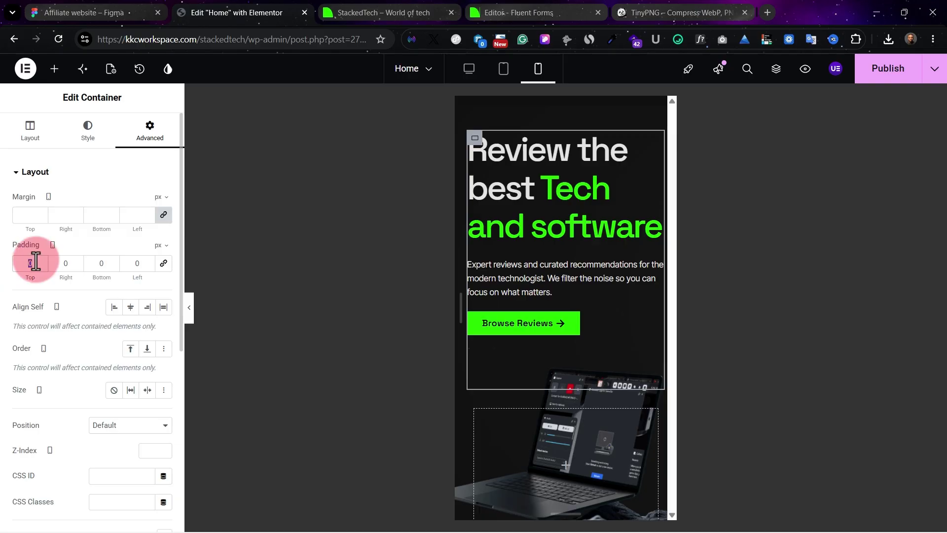
type("40")
left_click(883, 73)
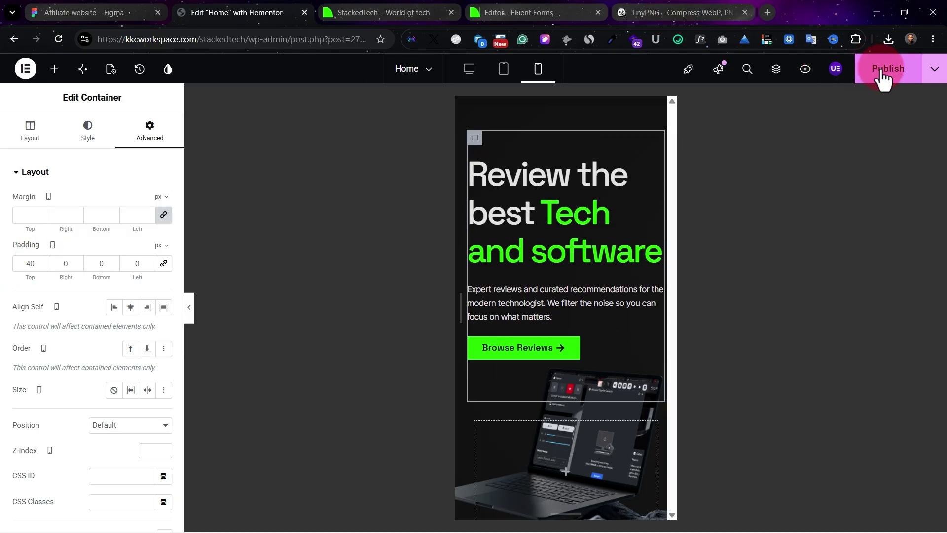
Compare the hero section and category icons between the iPhone XR page preview and the editor's mobile view.
left_click(324, 11)
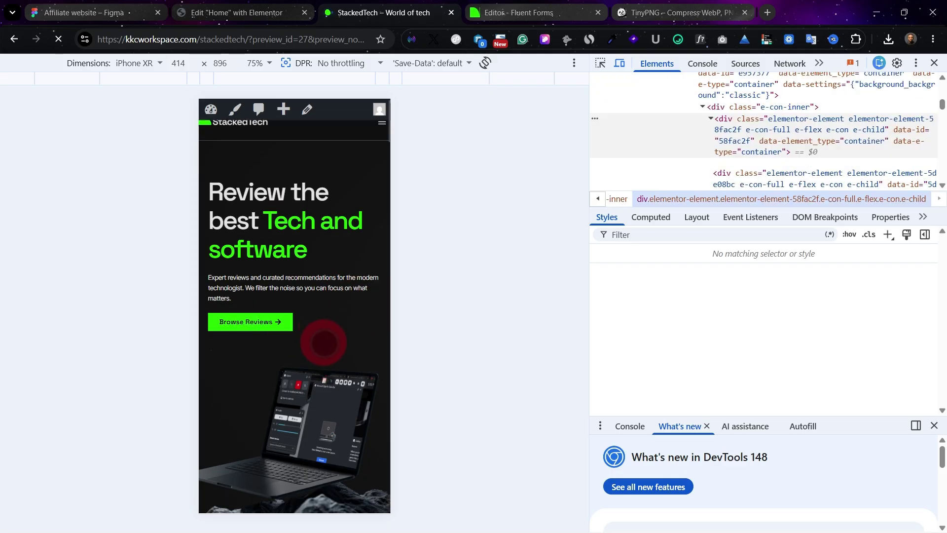
scroll(324, 341, "down", 2)
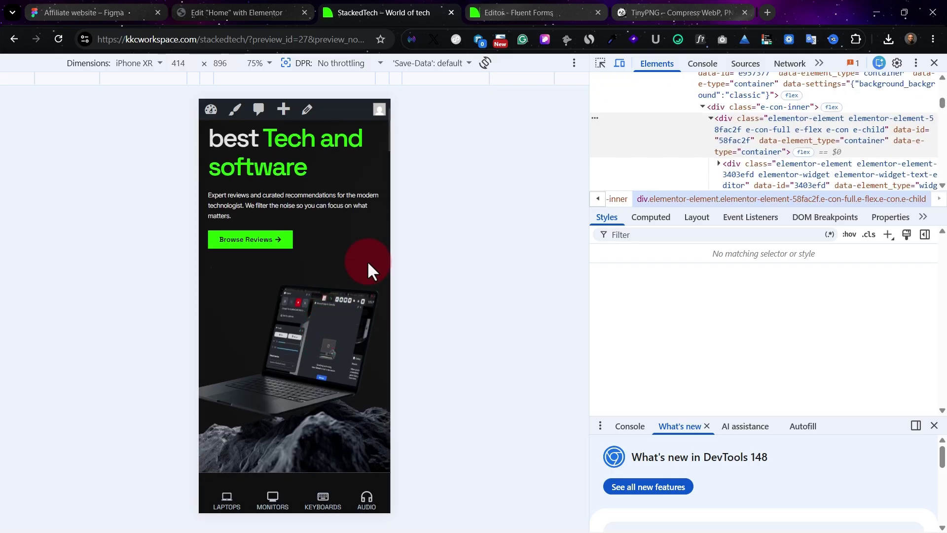
left_click(203, 6)
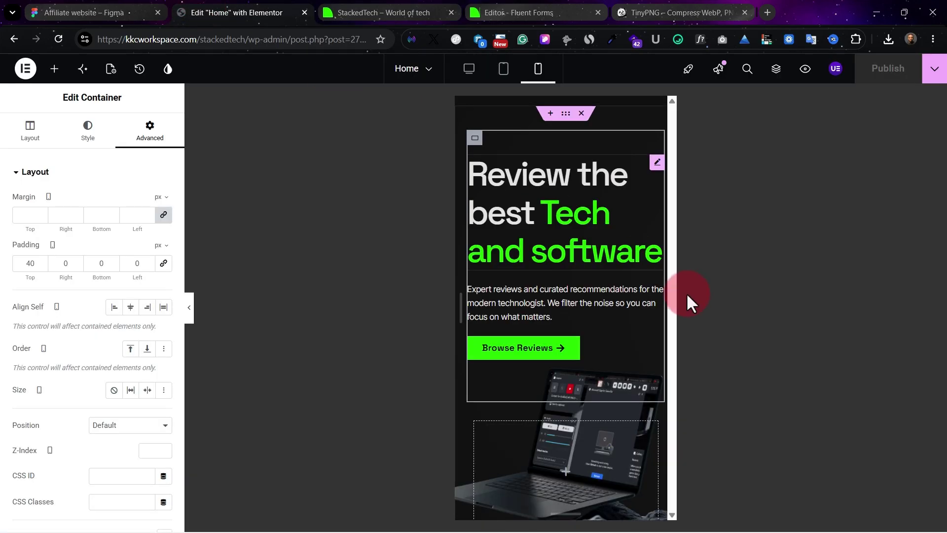
scroll(610, 337, "down", 4)
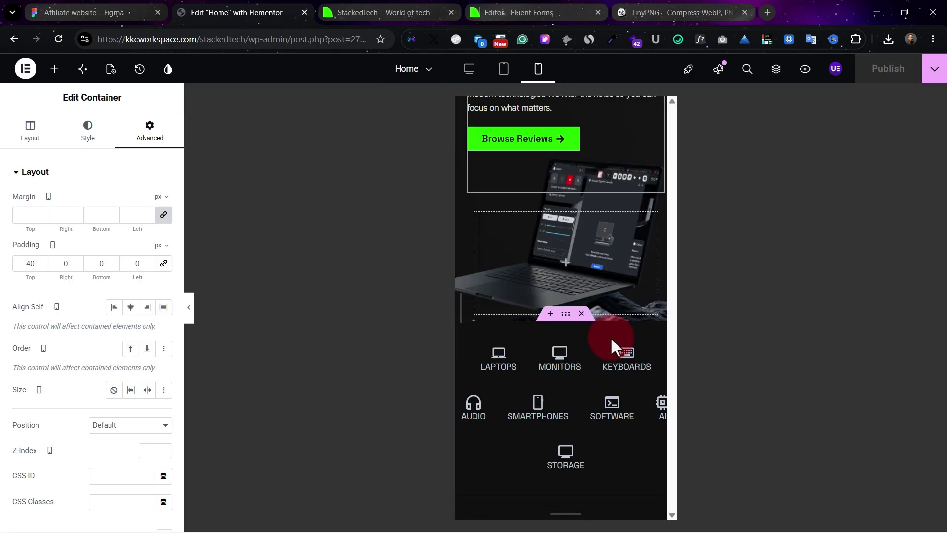
left_click(359, 12)
scroll(315, 374, "down", 4)
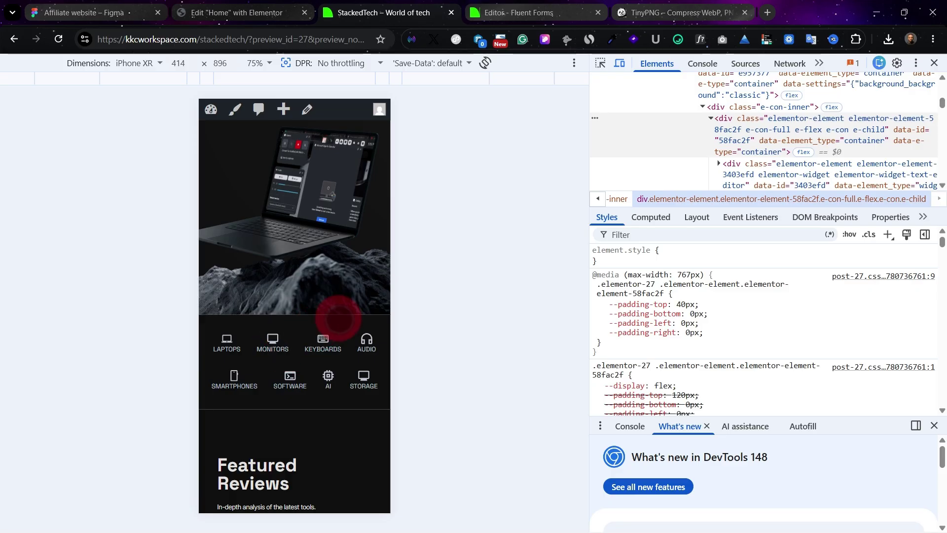
scroll(336, 320, "down", 3)
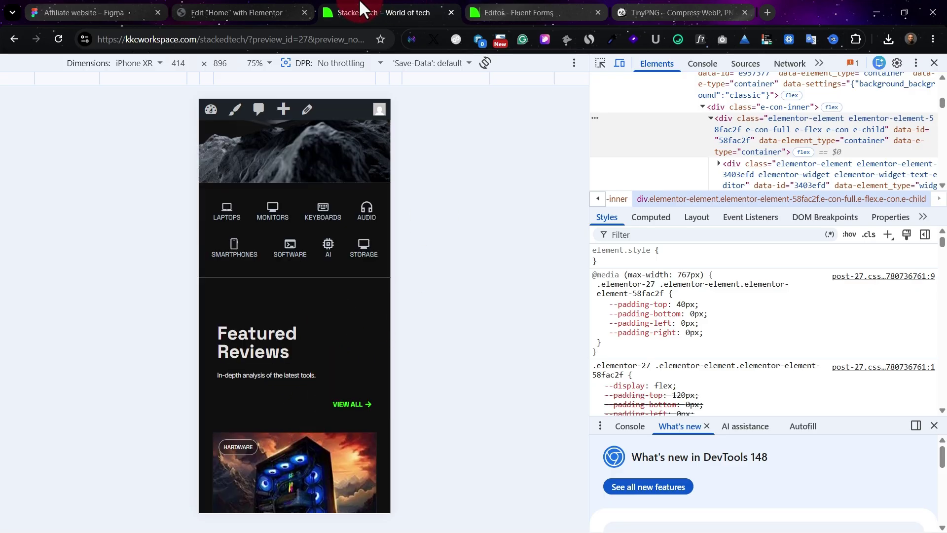
left_click(424, 88)
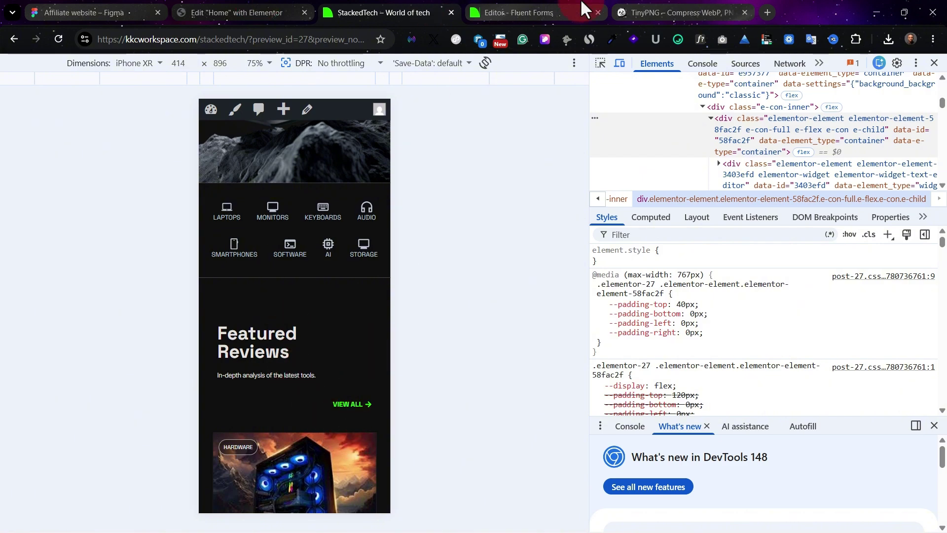
left_click(198, 7)
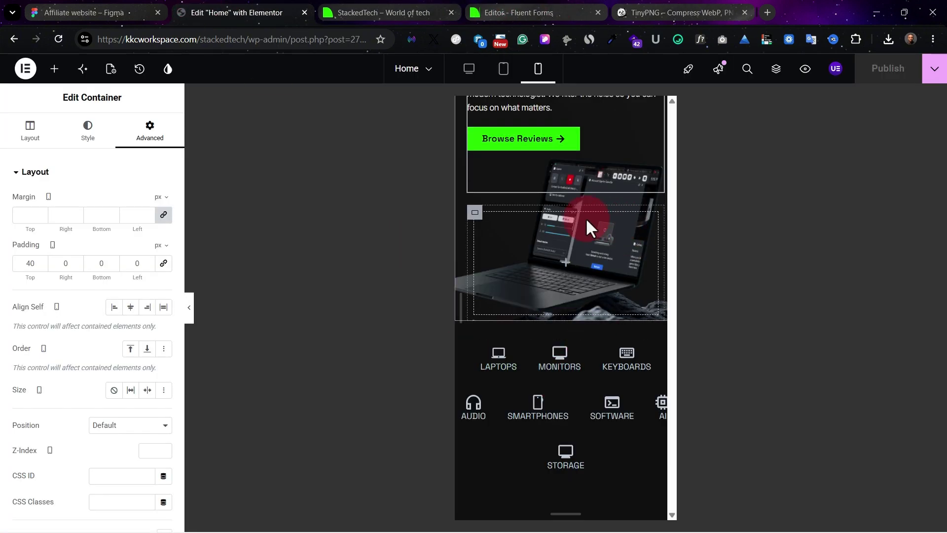
scroll(590, 227, "up", 1)
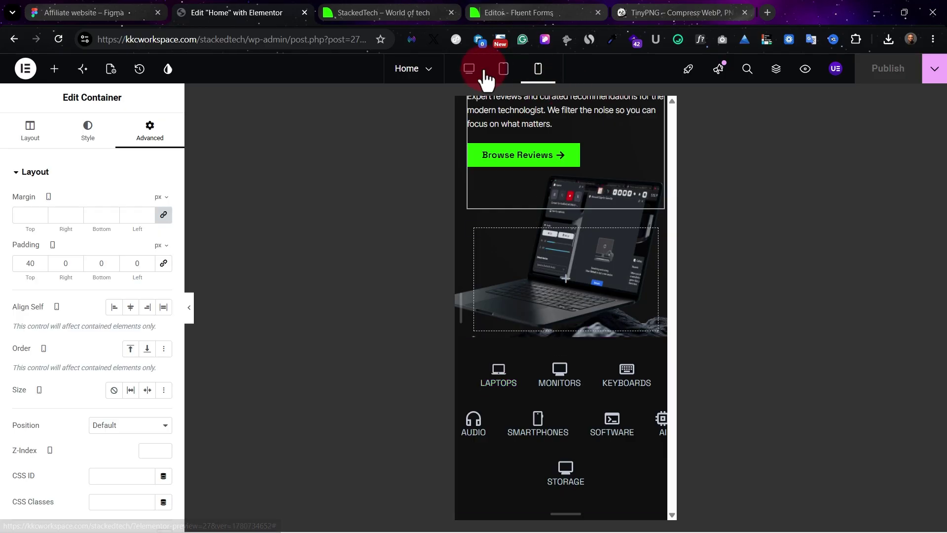
Switch the editor to desktop view and open the hover transform settings of the Laptops category icon box.
left_click(484, 73)
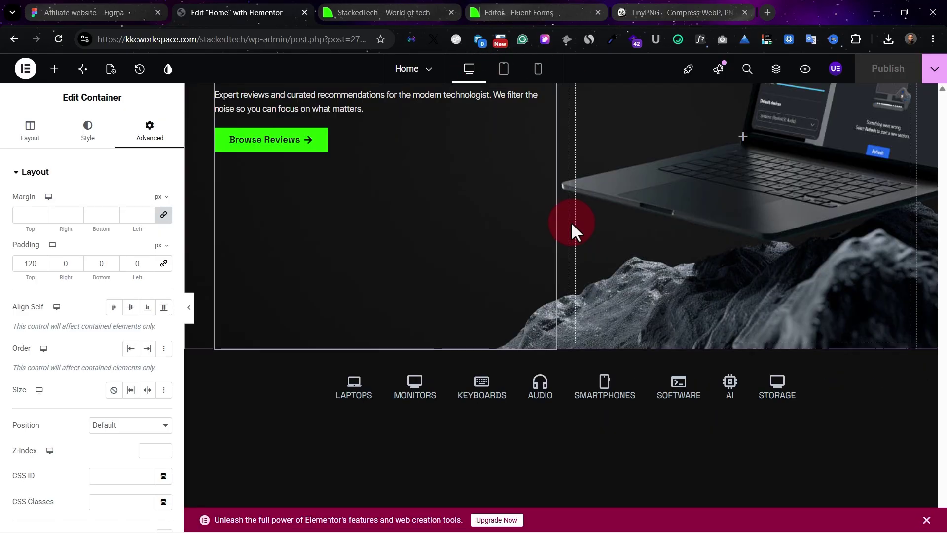
left_click(505, 359)
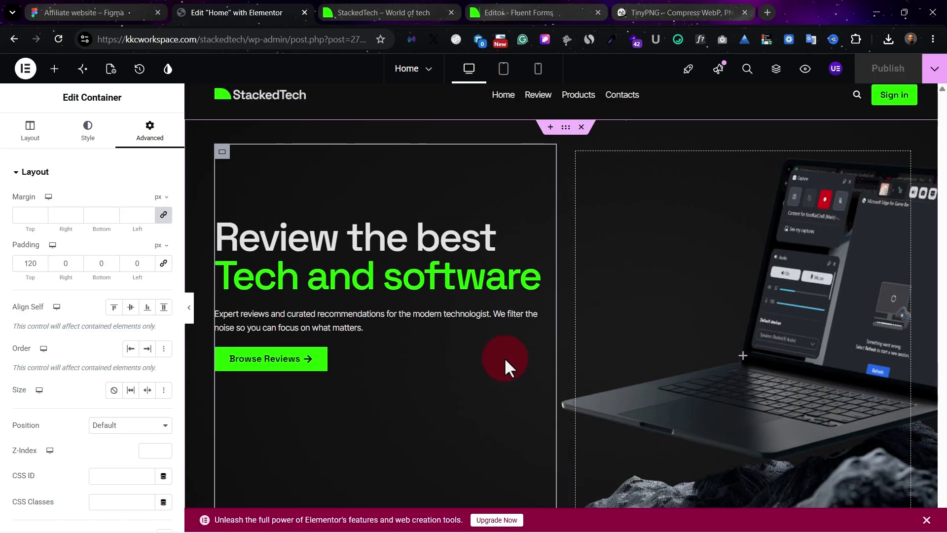
scroll(540, 262, "down", 6)
left_click(353, 290)
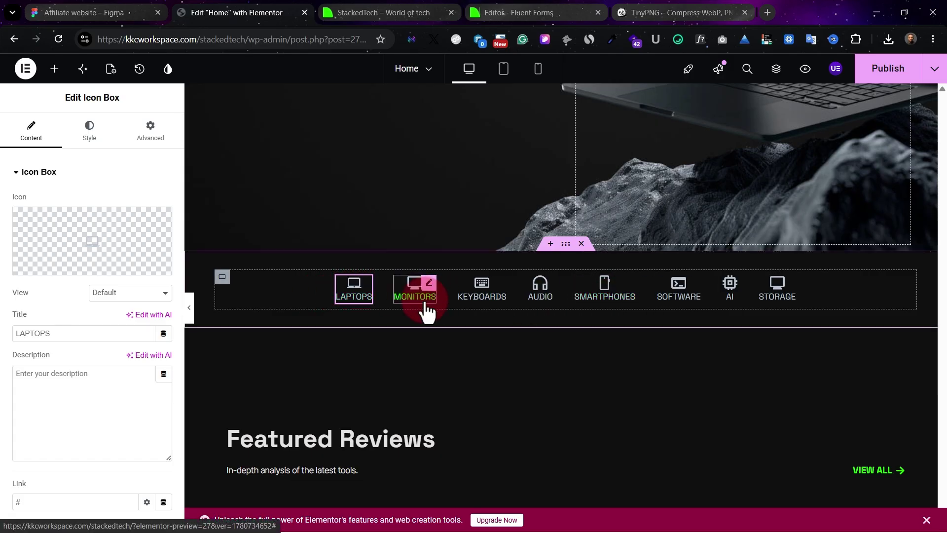
left_click(151, 129)
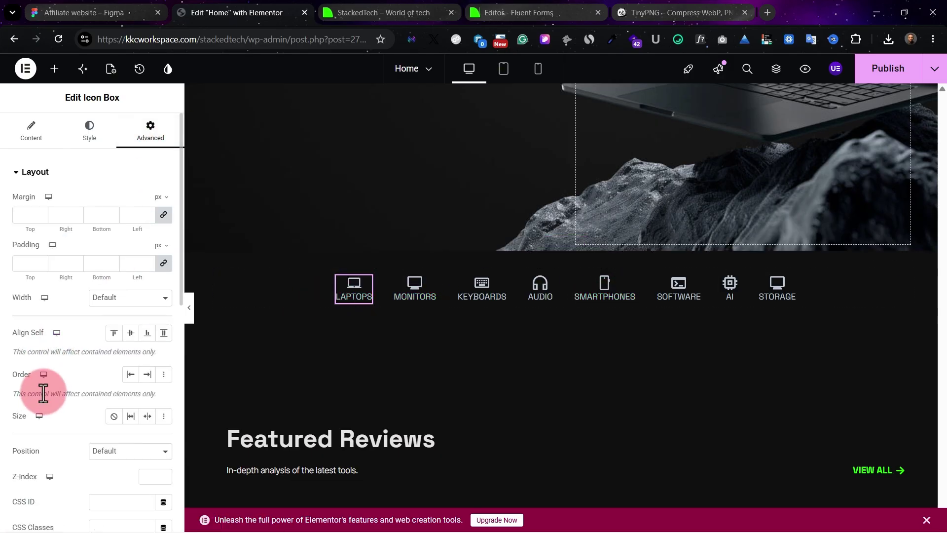
left_click(36, 179)
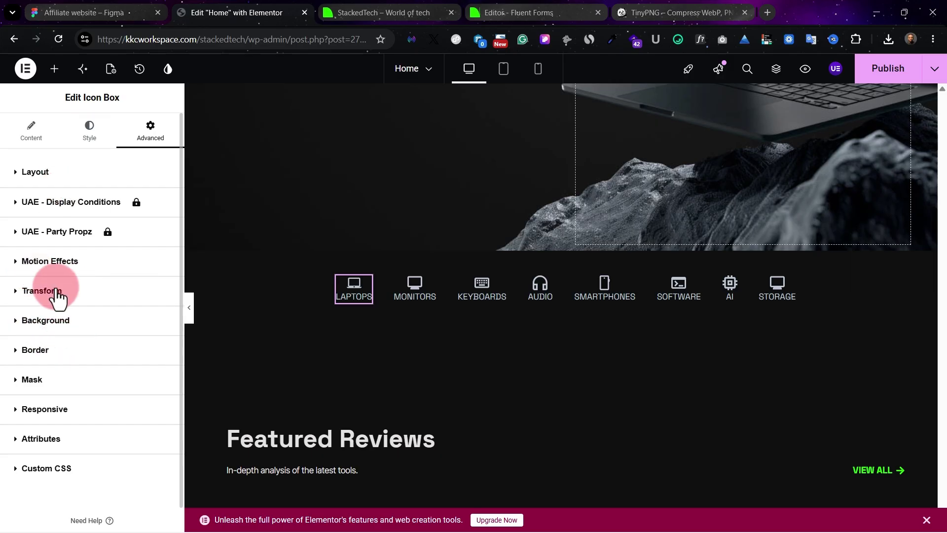
left_click(76, 325)
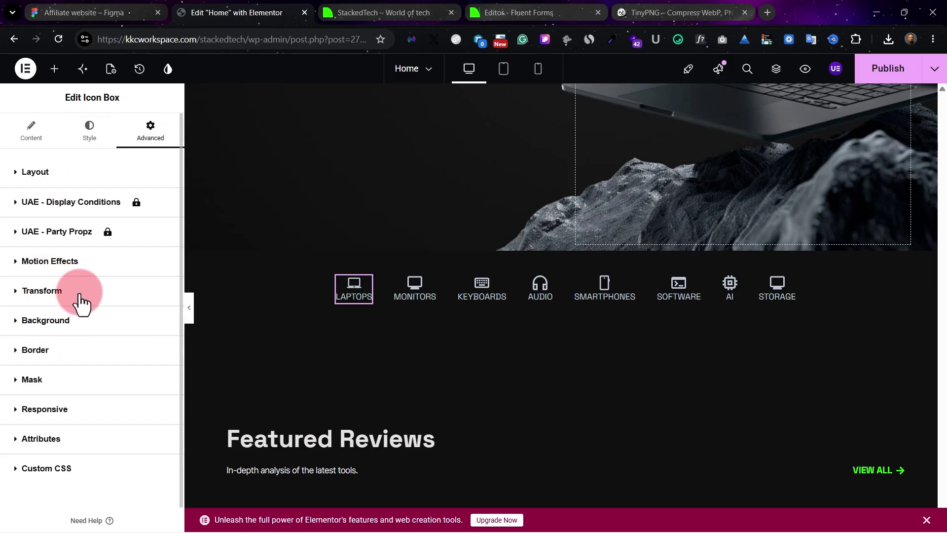
left_click(80, 296)
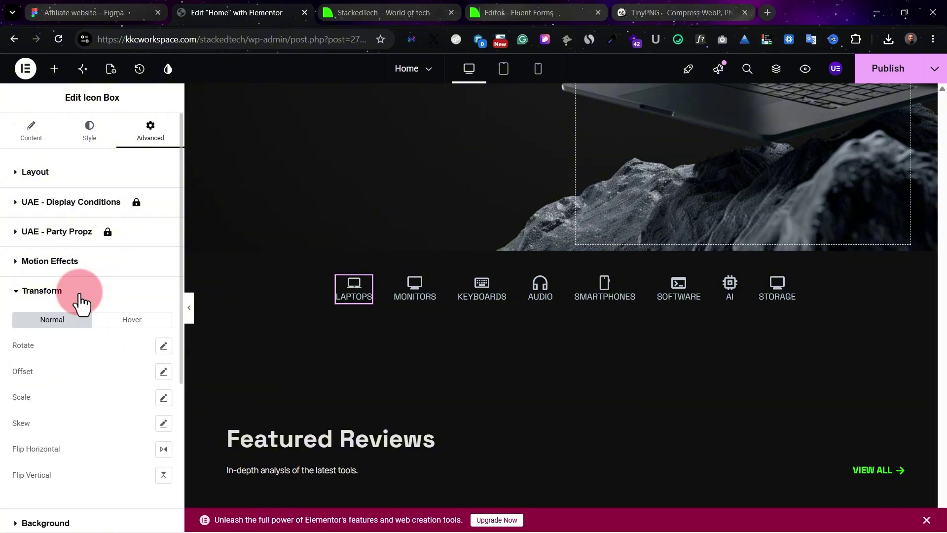
left_click(133, 319)
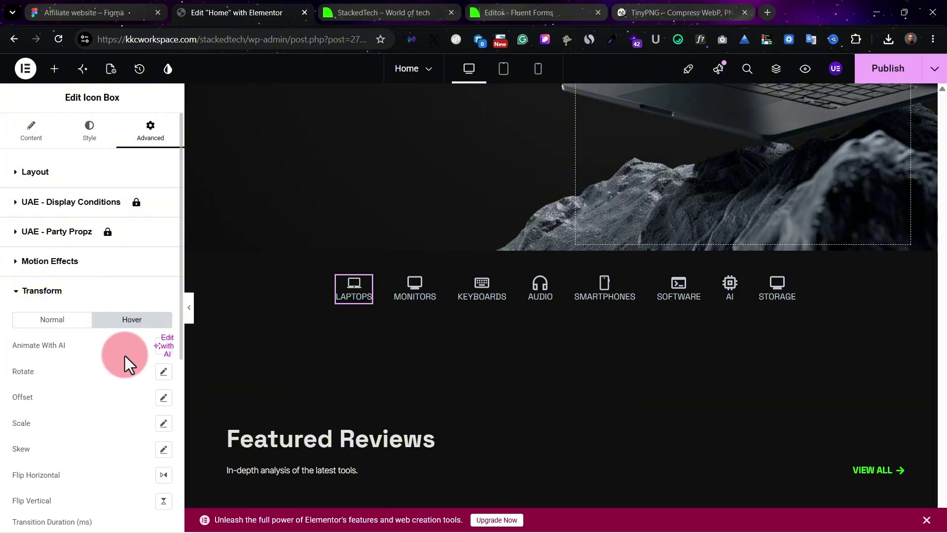
Give the Laptops icon box a proportional hover scale that slightly enlarges it.
scroll(125, 356, "down", 1)
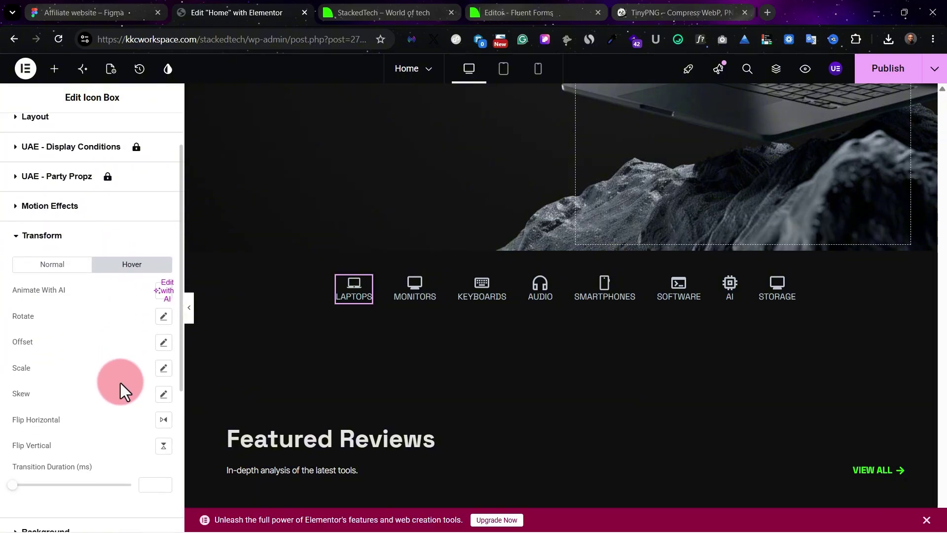
left_click(164, 366)
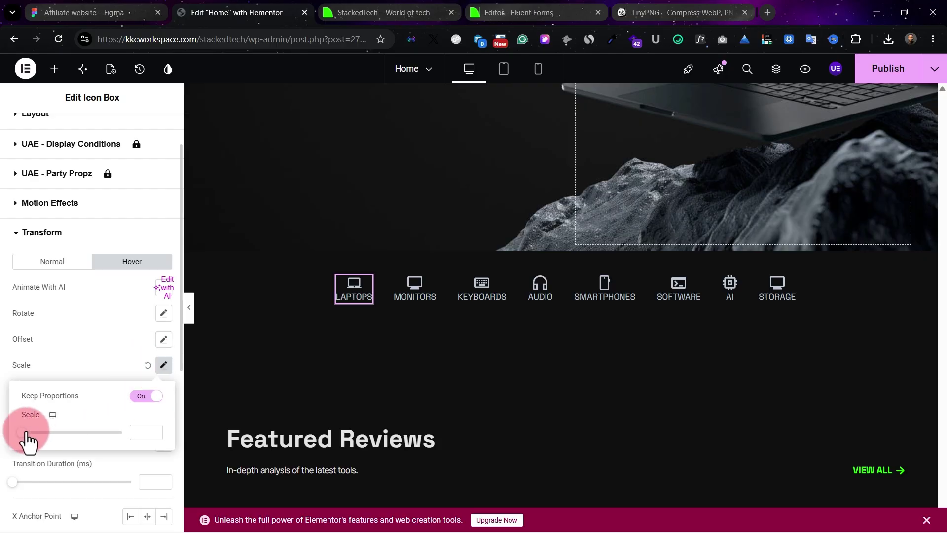
mouse_move(25, 432)
left_mouse_down()
mouse_move(51, 432)
mouse_move(43, 436)
left_mouse_up()
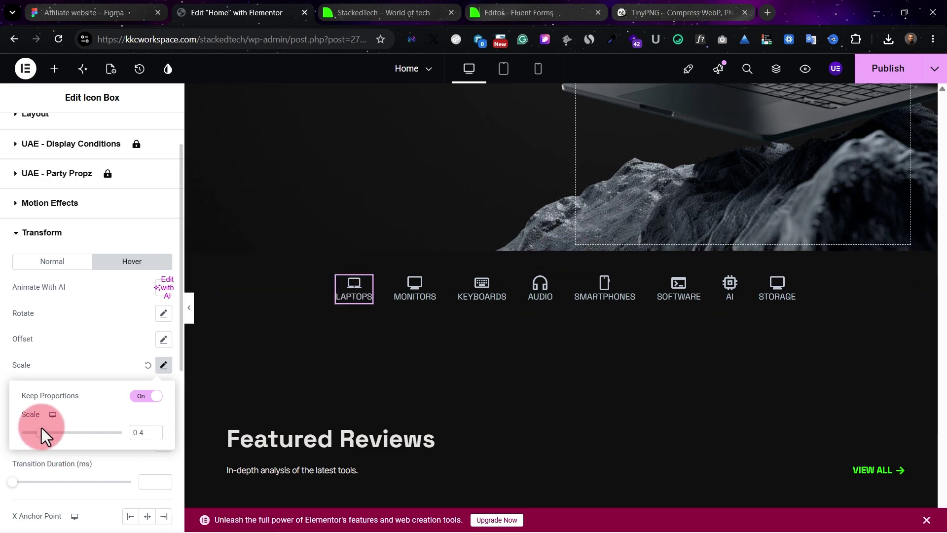
left_click_drag(47, 432, 61, 432)
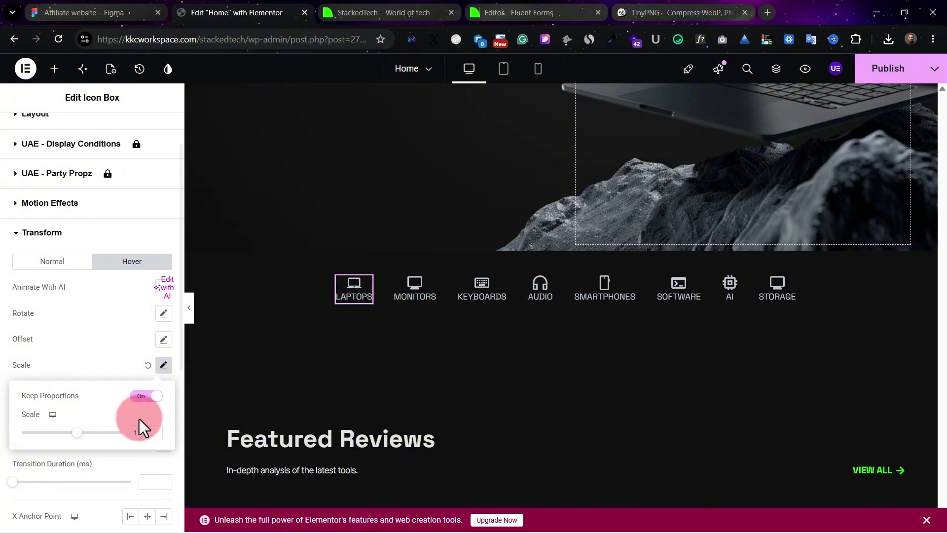
left_click(369, 287)
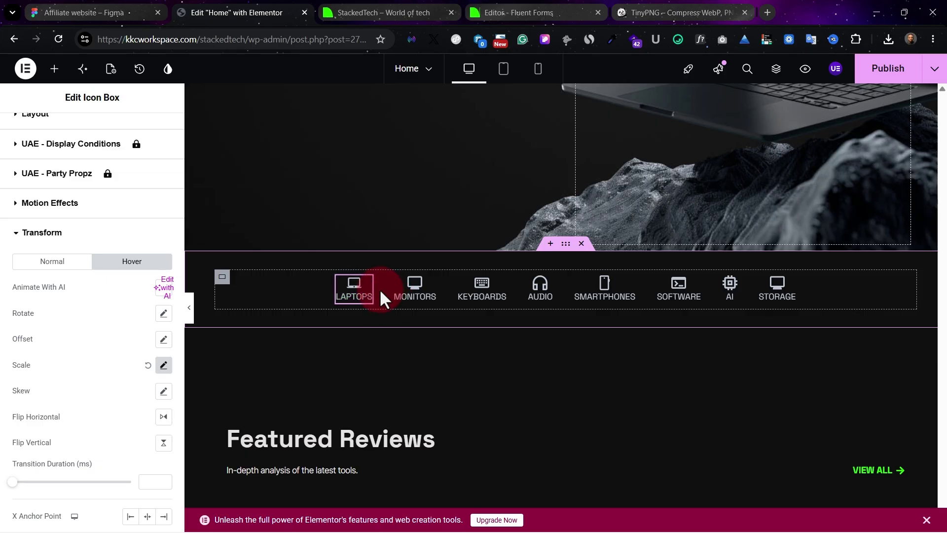
Paste the Laptops icon box's style onto the seven other category icon boxes, Monitors through Storage, using the page structure, and publish.
left_click(431, 291)
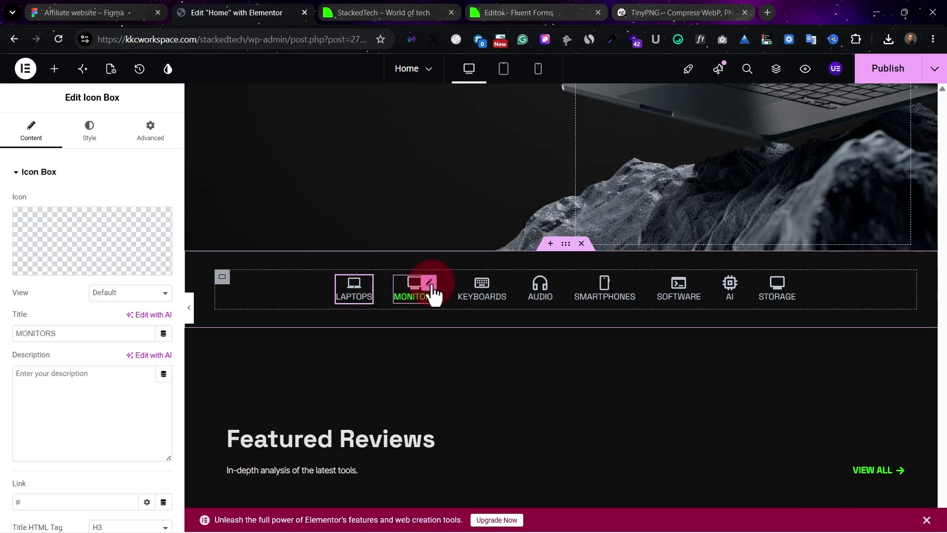
right_click(508, 291)
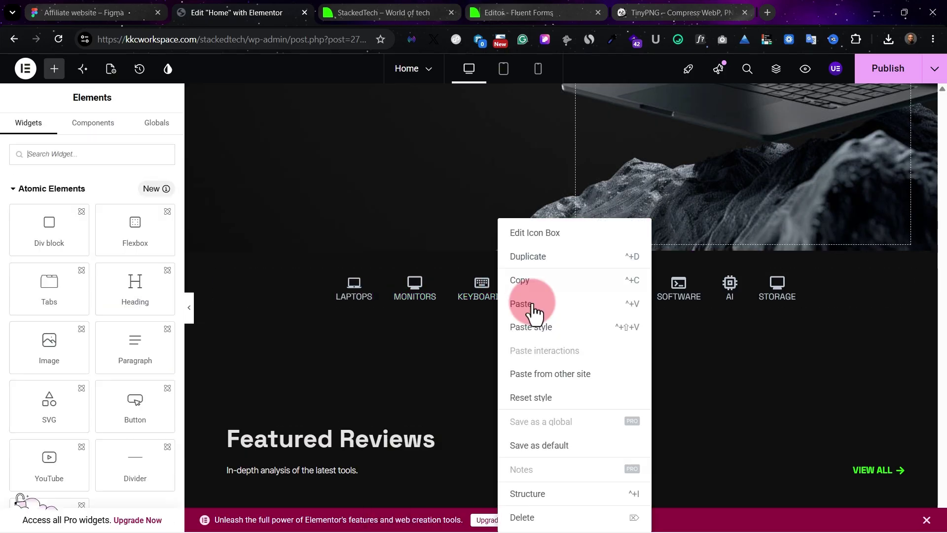
left_click(566, 490)
left_click(856, 306)
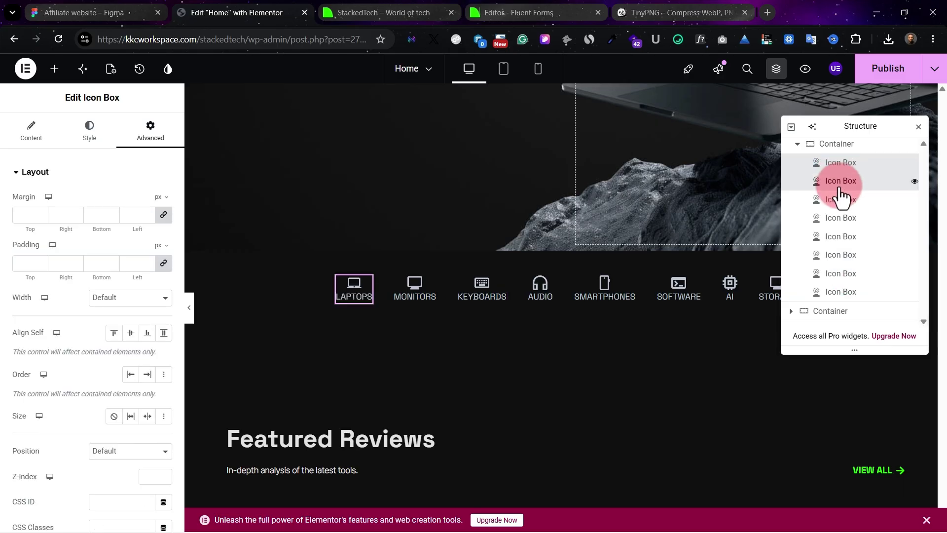
left_click(840, 184)
left_click(842, 203)
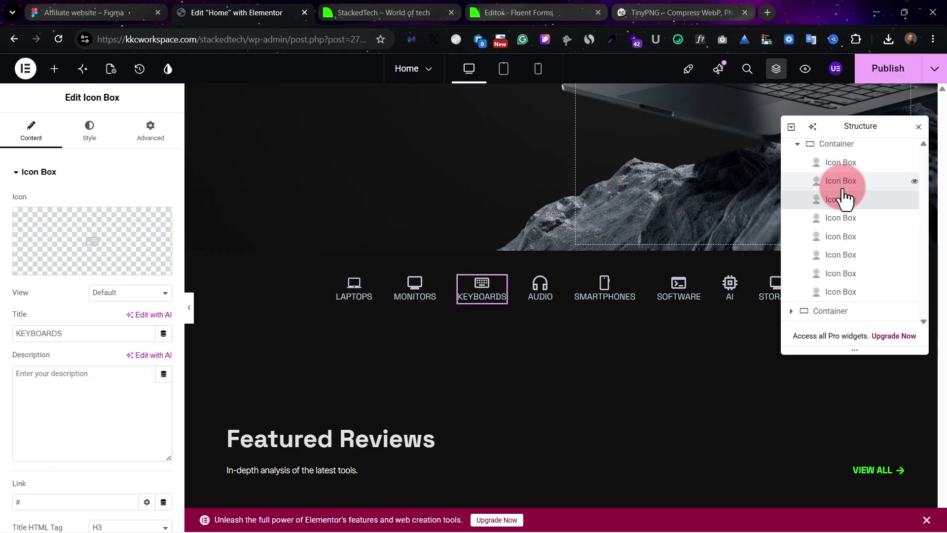
left_click(841, 187)
left_click(846, 203, "ctrl")
left_click(849, 218, "shift")
left_click(857, 289, "shift")
scroll(861, 272, "down", 1)
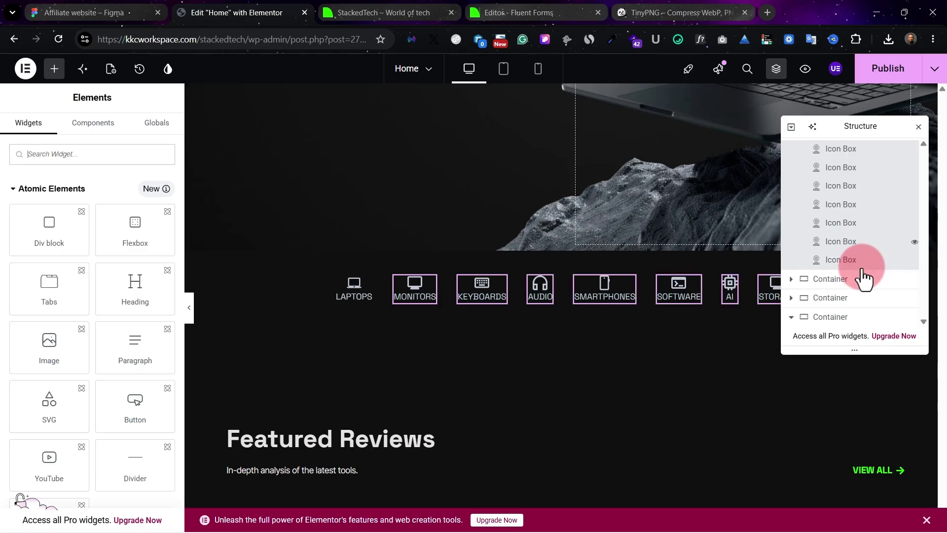
right_click(837, 245)
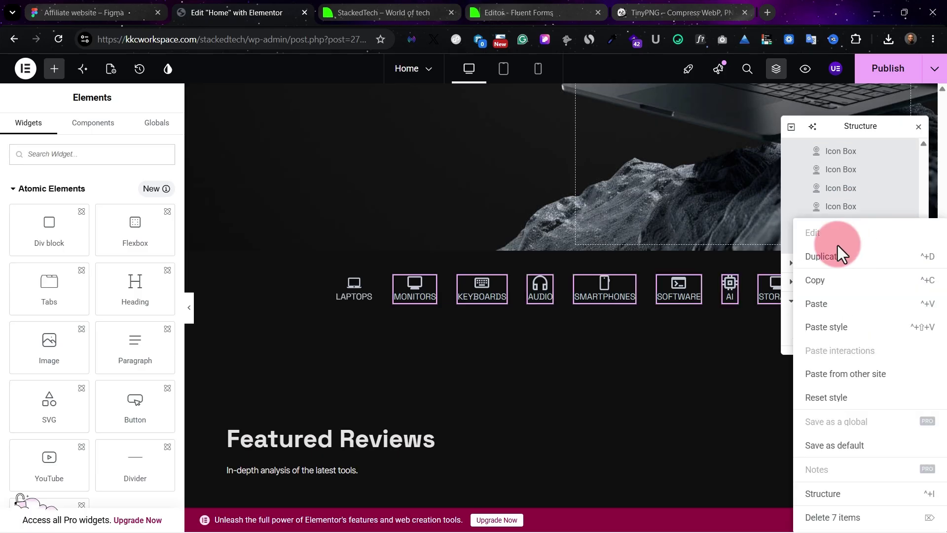
left_click(846, 329)
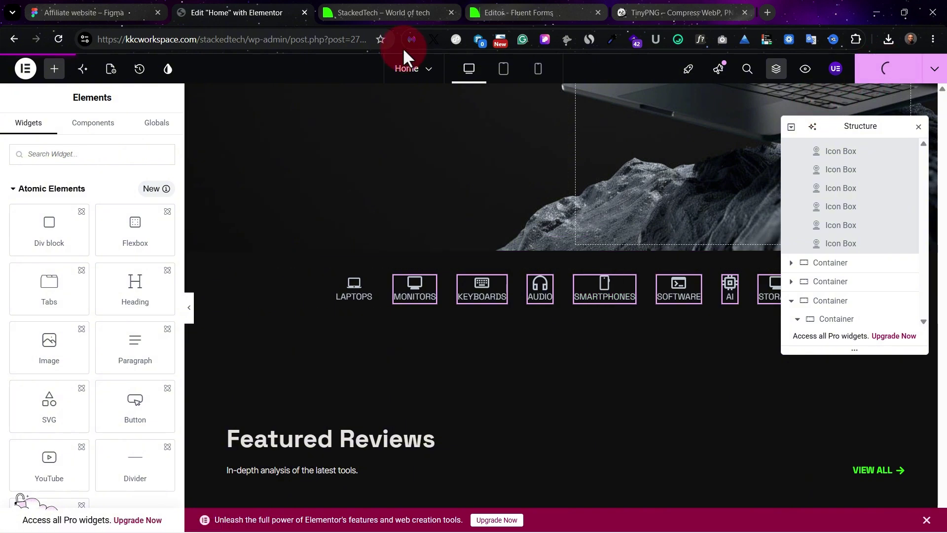
Switch to the StackedTech page preview, check the category icons' hover effect at desktop width, and reopen the developer tools.
left_click(394, 12)
left_click(935, 63)
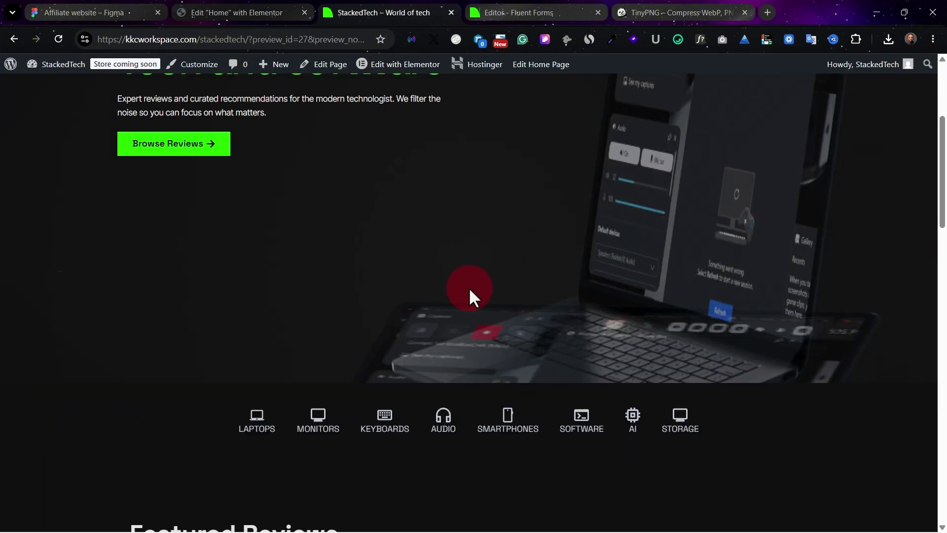
scroll(286, 344, "down", 2)
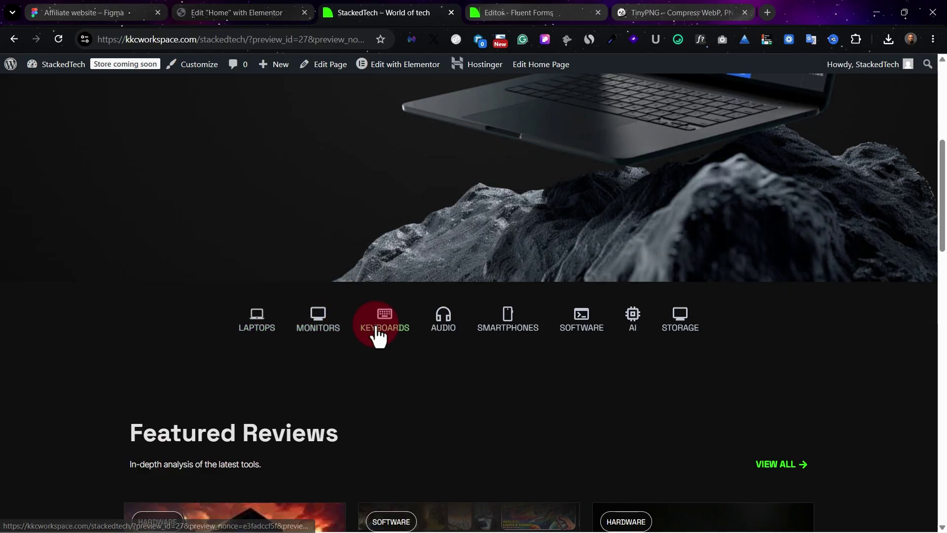
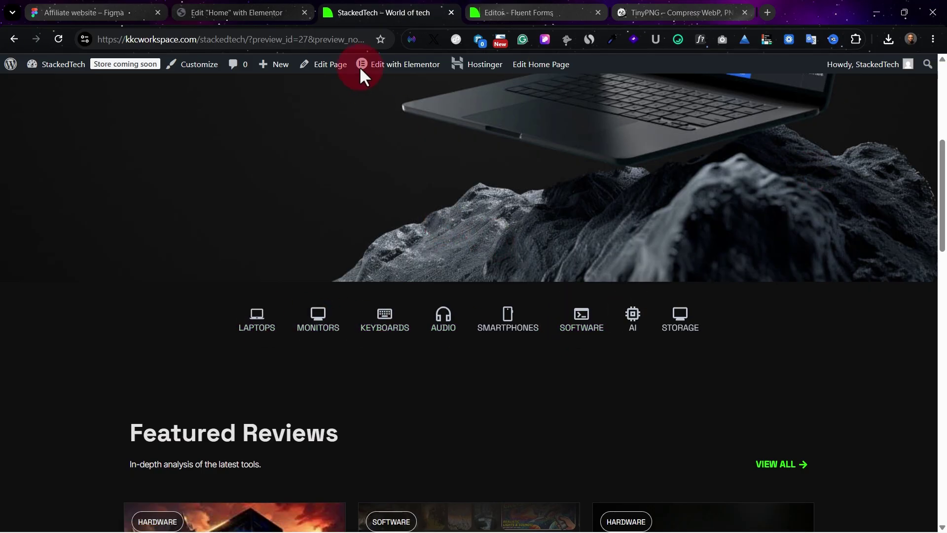
right_click(340, 185)
left_click(380, 482)
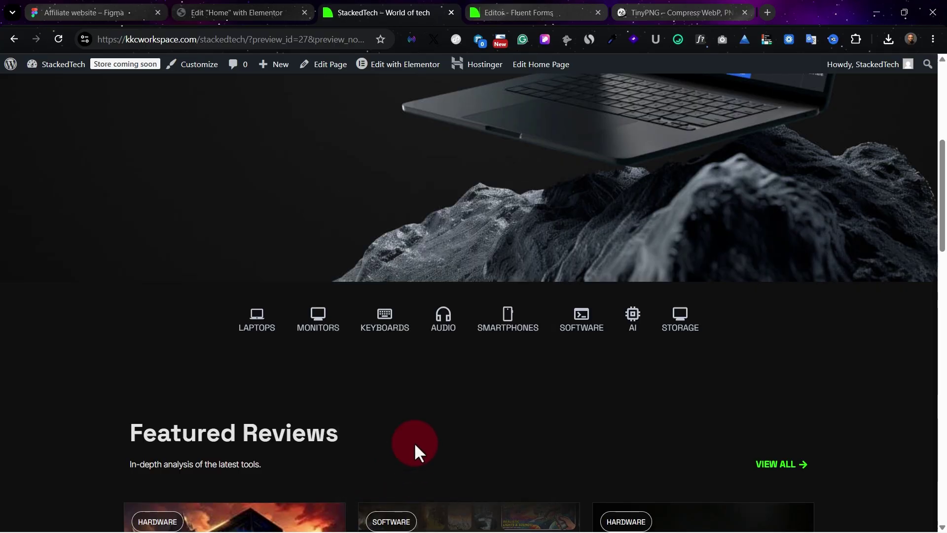
Back in the Elementor editor, left-align the Featured Reviews section's VIEW ALL button for the mobile view and publish.
left_click(296, 10)
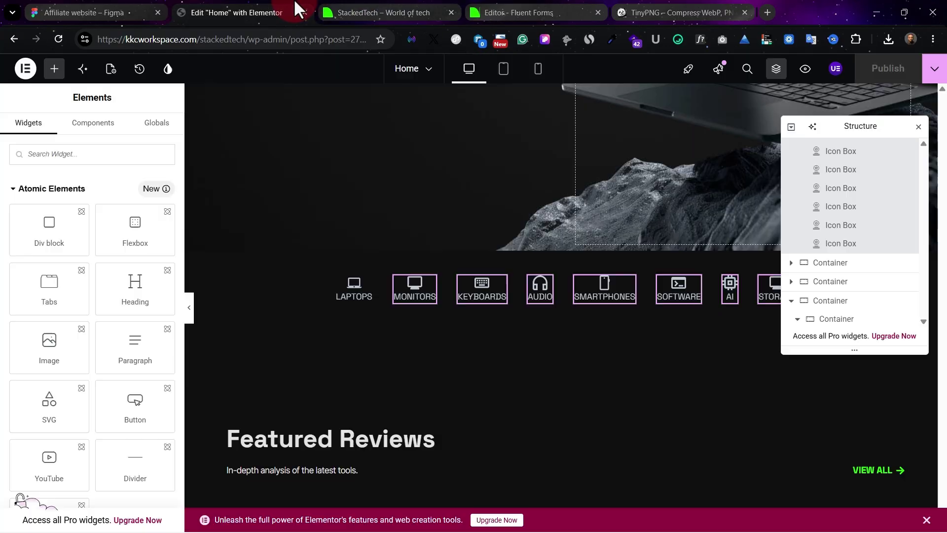
scroll(602, 386, "down", 3)
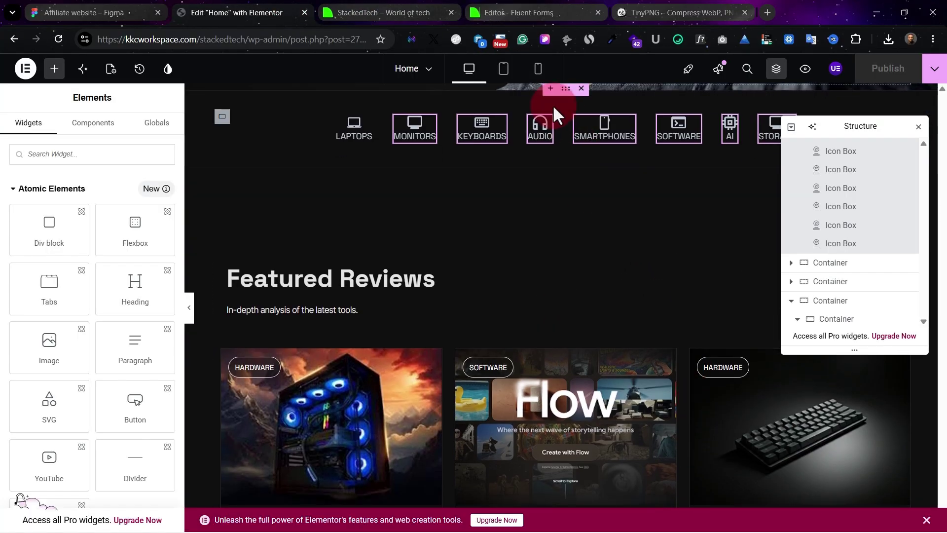
left_click(505, 72)
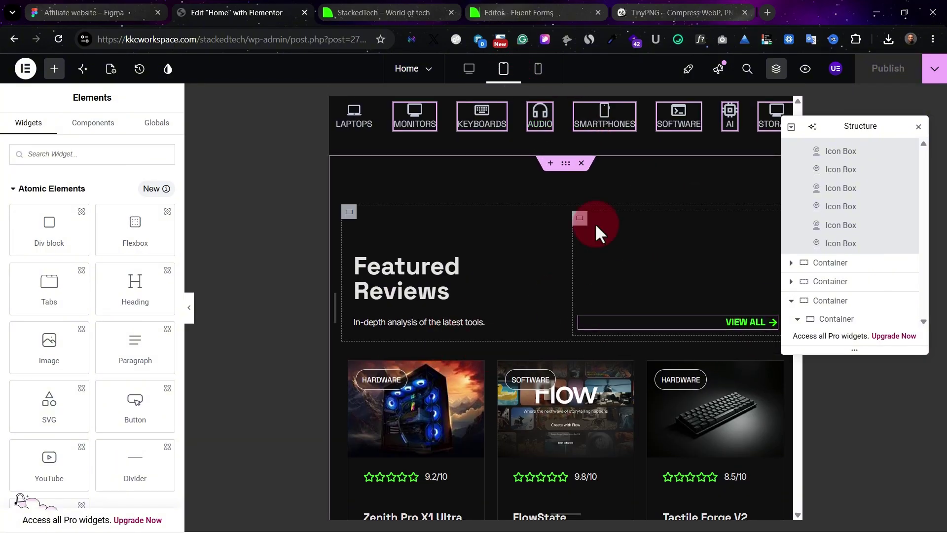
left_click(538, 72)
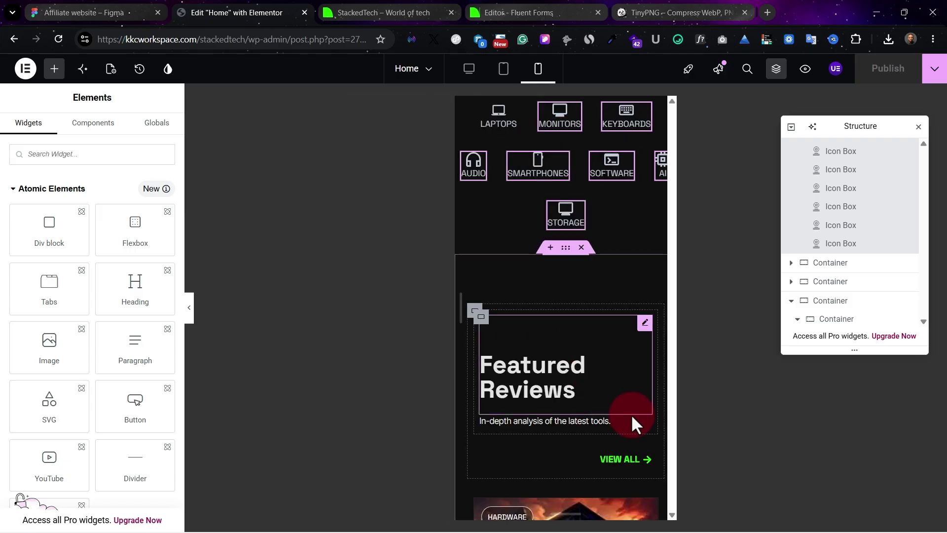
left_click(646, 466)
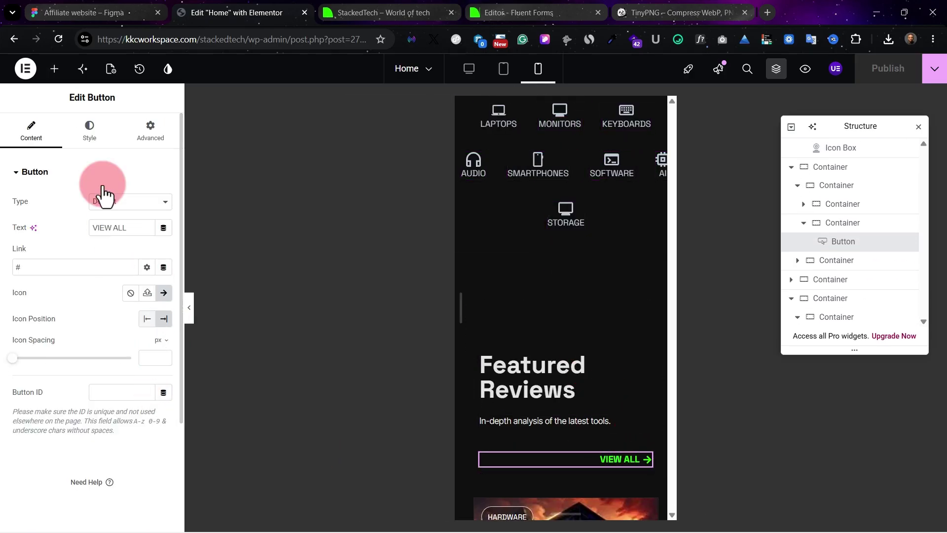
left_click(94, 136)
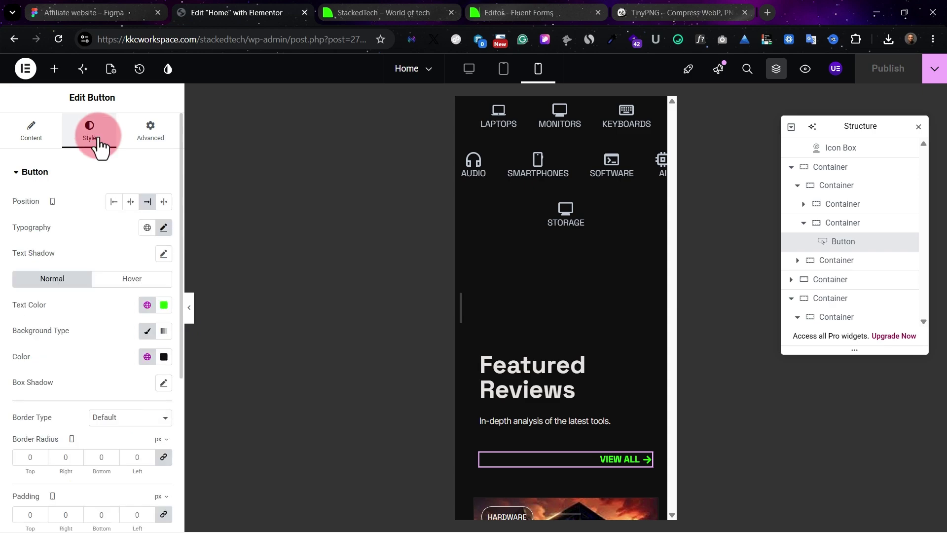
left_click(114, 202)
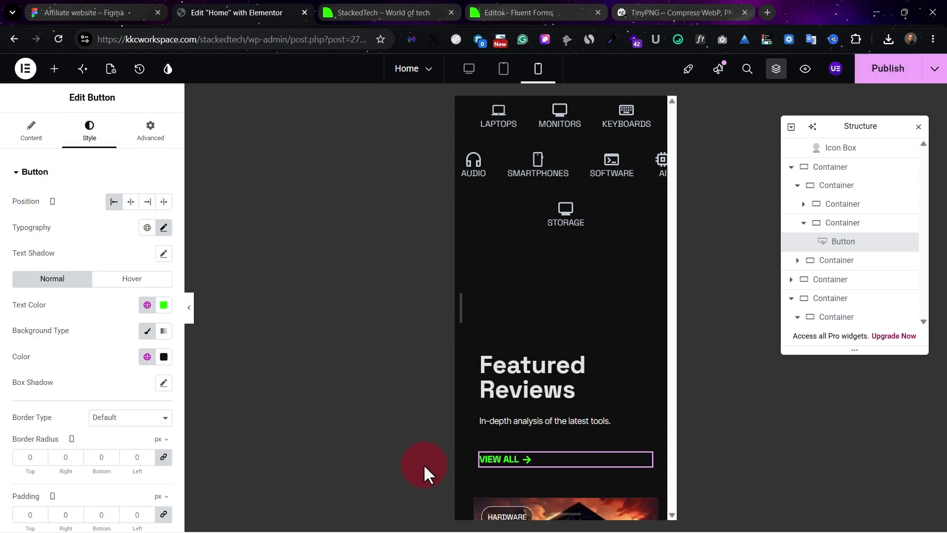
left_click(882, 76)
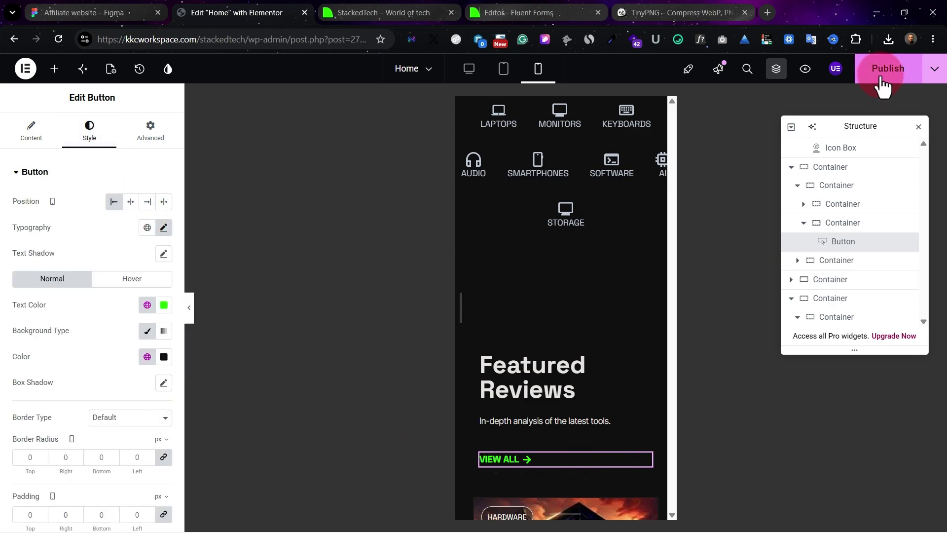
left_click(53, 202)
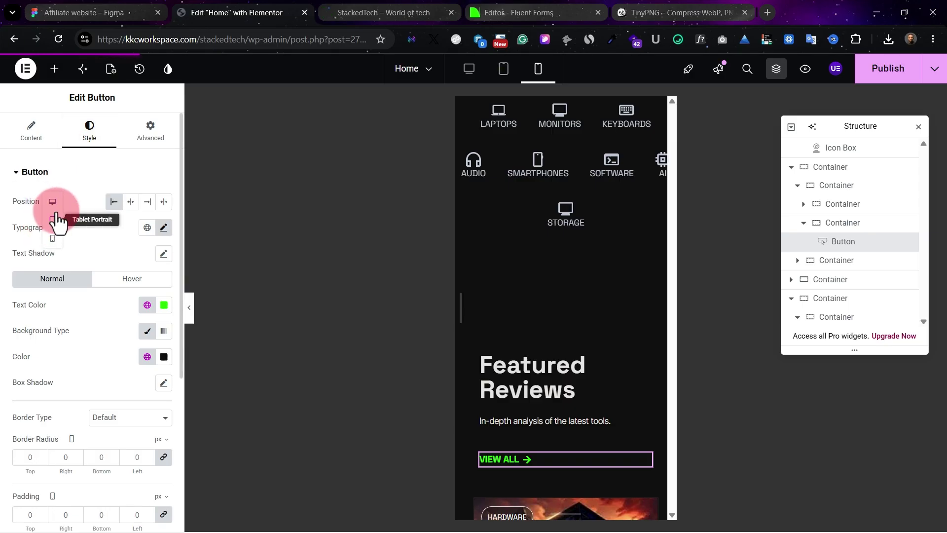
Switch to the StackedTech page preview and check the Featured Reviews section's layout at iPhone XR size.
left_click(351, 10)
scroll(303, 341, "down", 2)
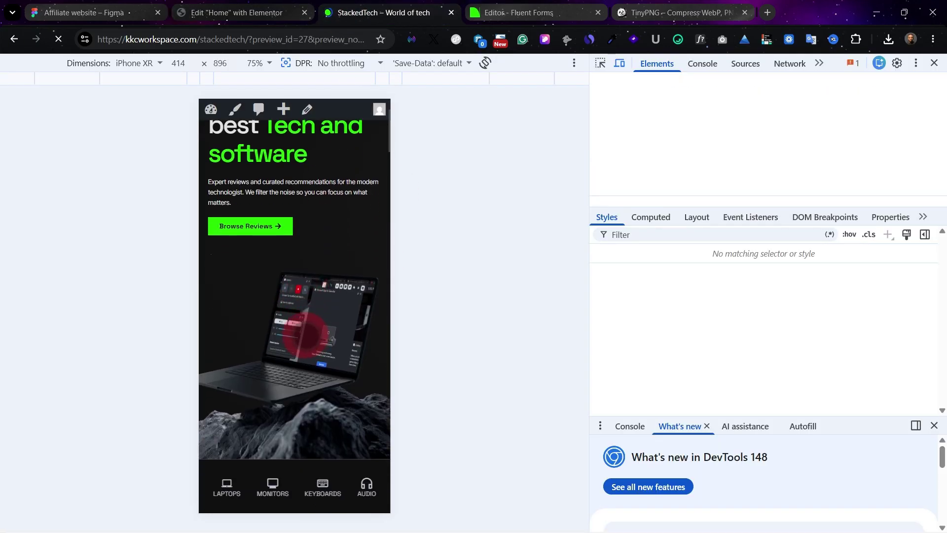
scroll(306, 332, "down", 8)
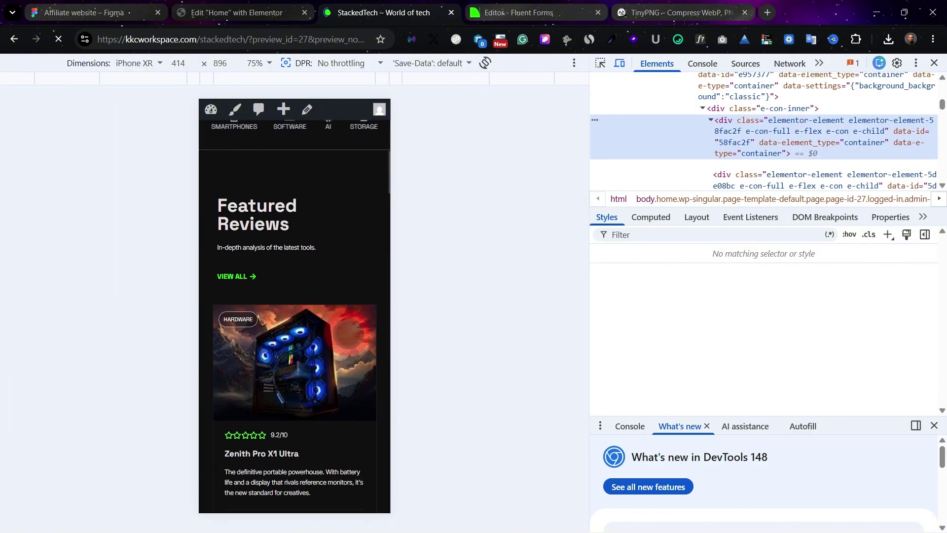
Check the Featured Reviews cards and The Stack Picks section at iPhone XR size.
scroll(348, 334, "down", 5)
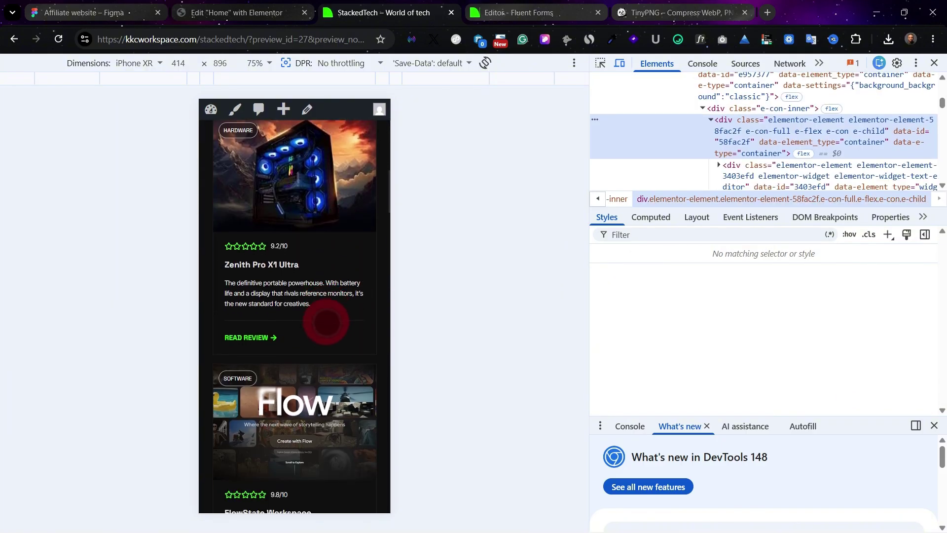
scroll(326, 321, "down", 5)
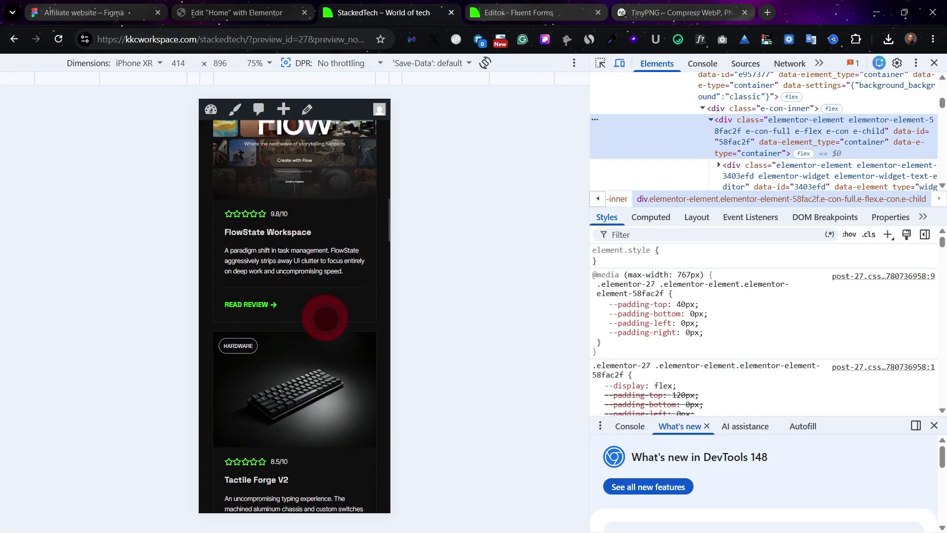
scroll(325, 318, "down", 6)
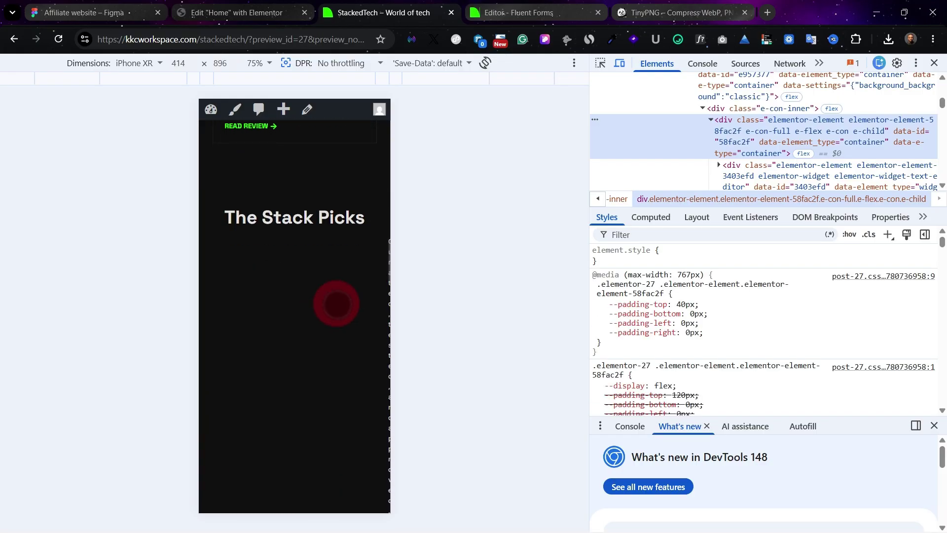
Back in the Elementor editor, set the mobile padding of The Stack Picks description text to 0 px on all sides and publish.
left_click(227, 11)
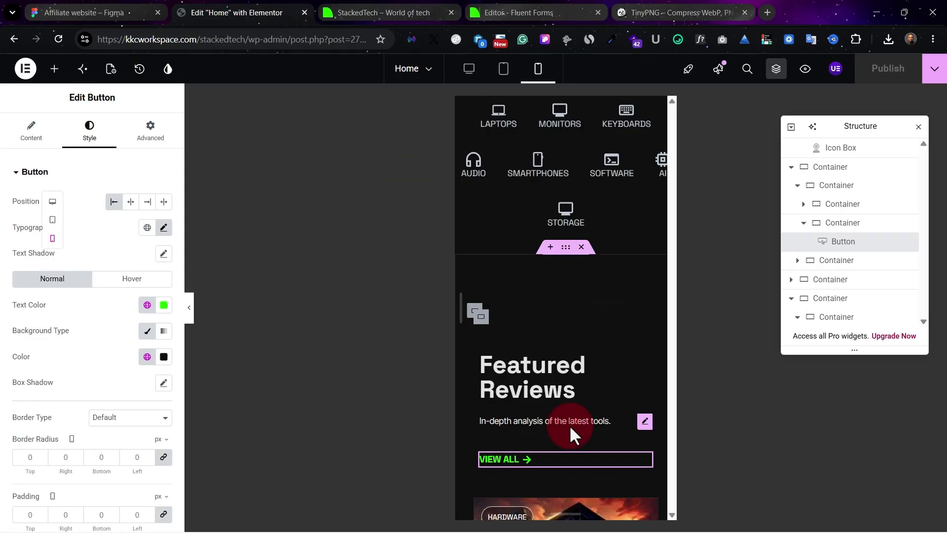
scroll(574, 429, "down", 8)
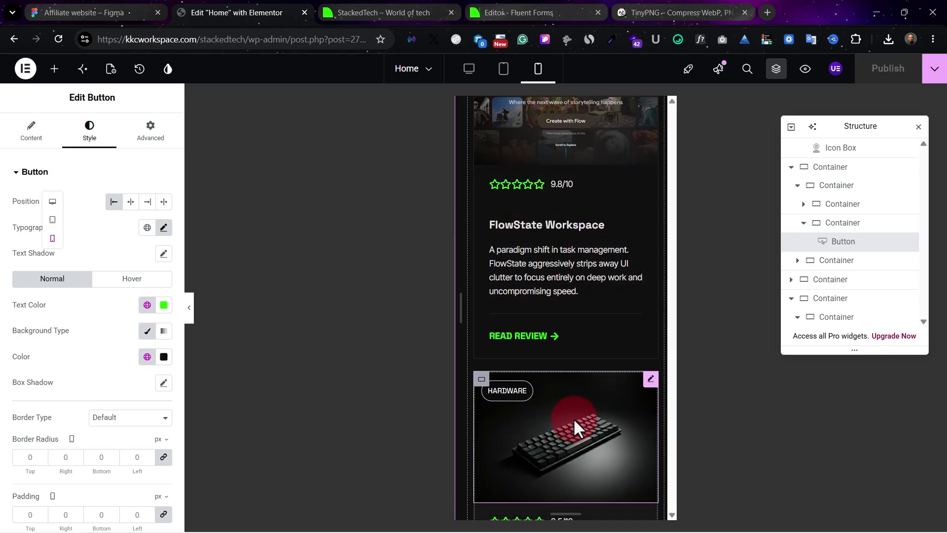
scroll(573, 422, "down", 10)
scroll(573, 419, "down", 1)
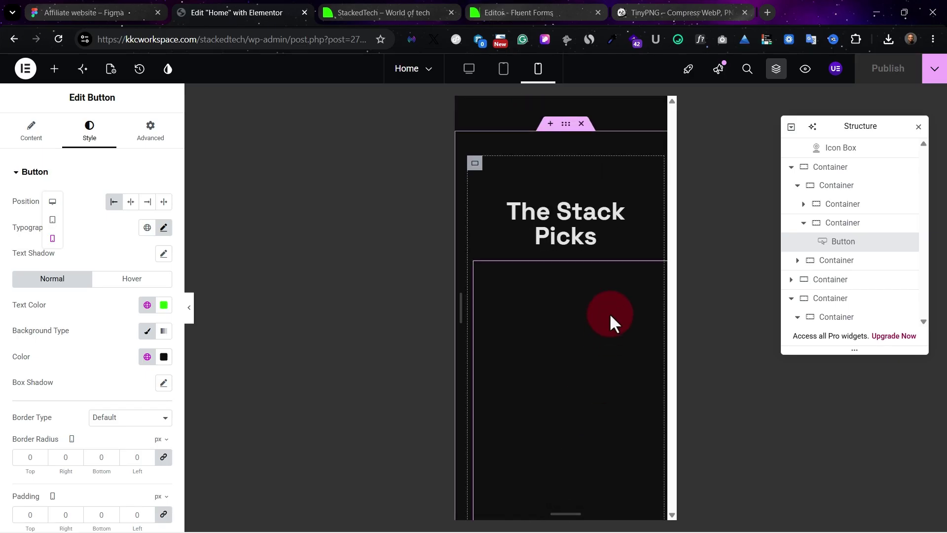
left_click(609, 313)
scroll(167, 138, "down", 3)
scroll(157, 148, "up", 3)
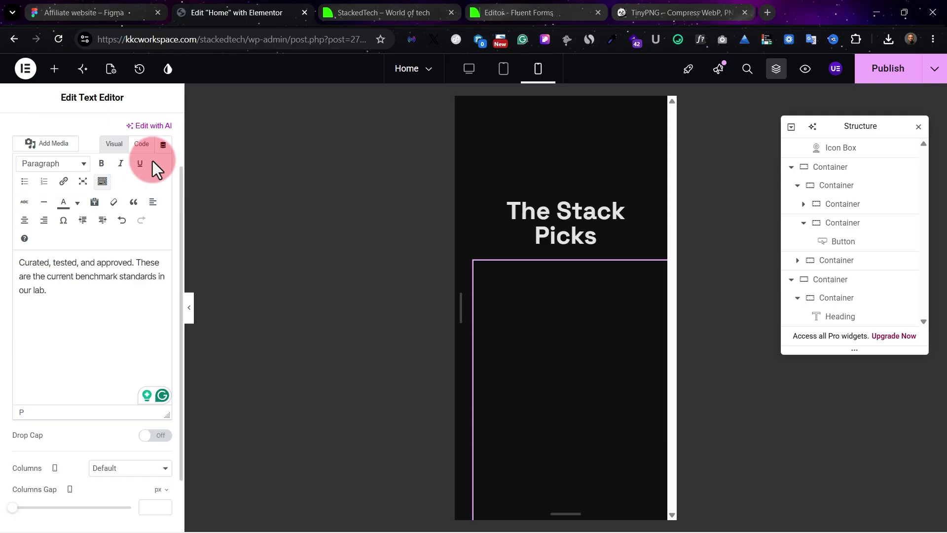
left_click(149, 141)
left_click(103, 306)
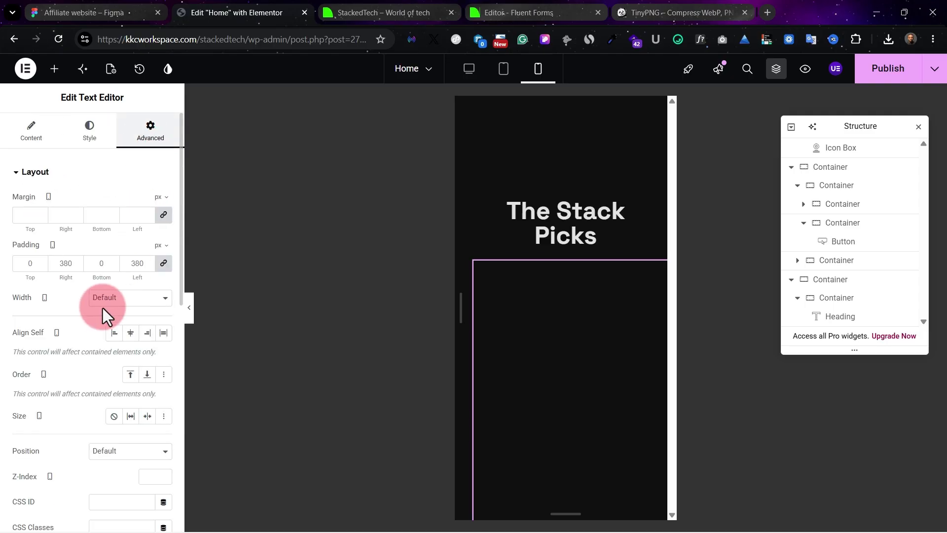
left_click(162, 265)
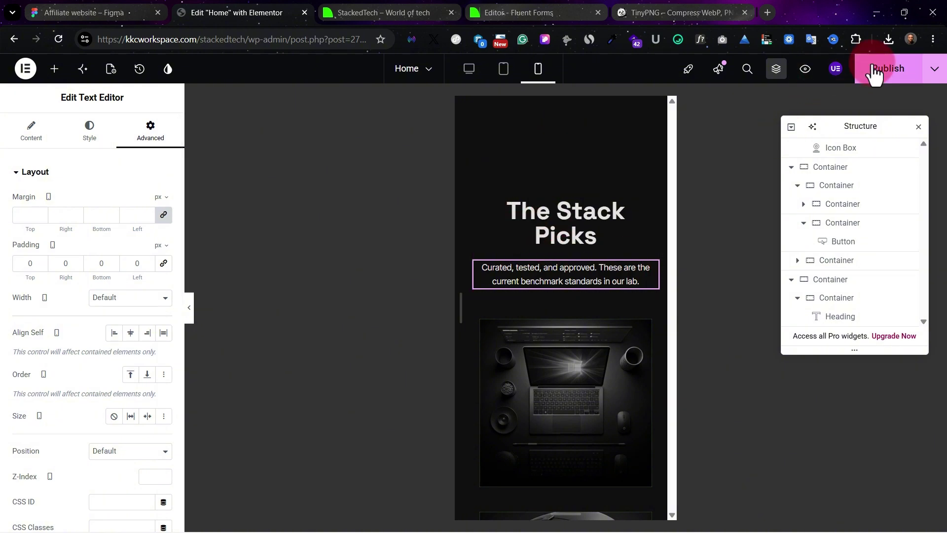
scroll(591, 293, "down", 5)
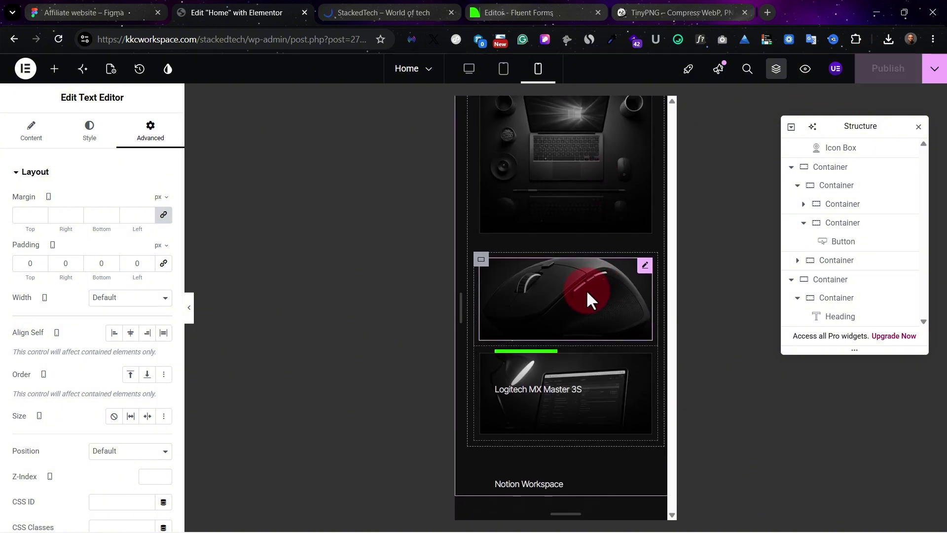
Switch to the StackedTech page preview and check The Stack Picks description and product images at iPhone XR size.
key("ctrl+Tab")
scroll(355, 378, "down", 20)
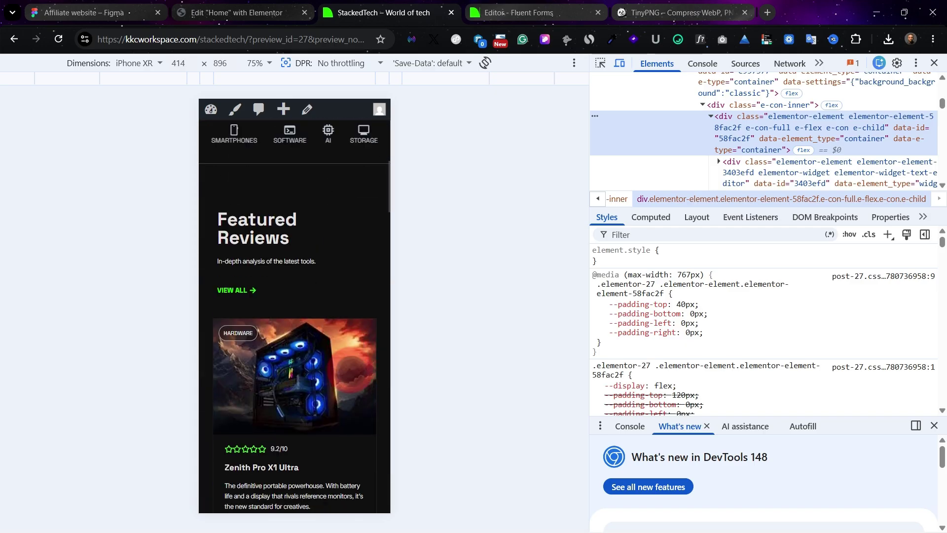
scroll(308, 375, "down", 8)
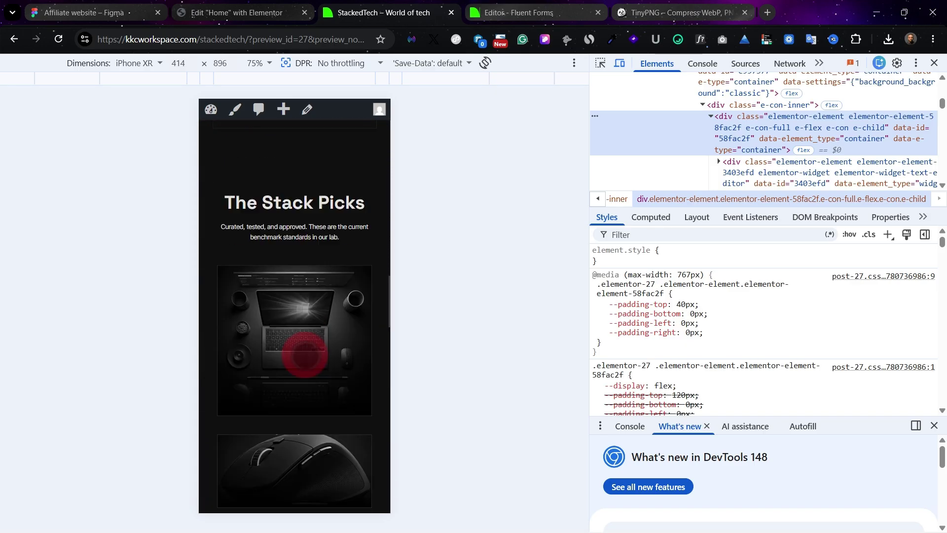
scroll(321, 340, "down", 1)
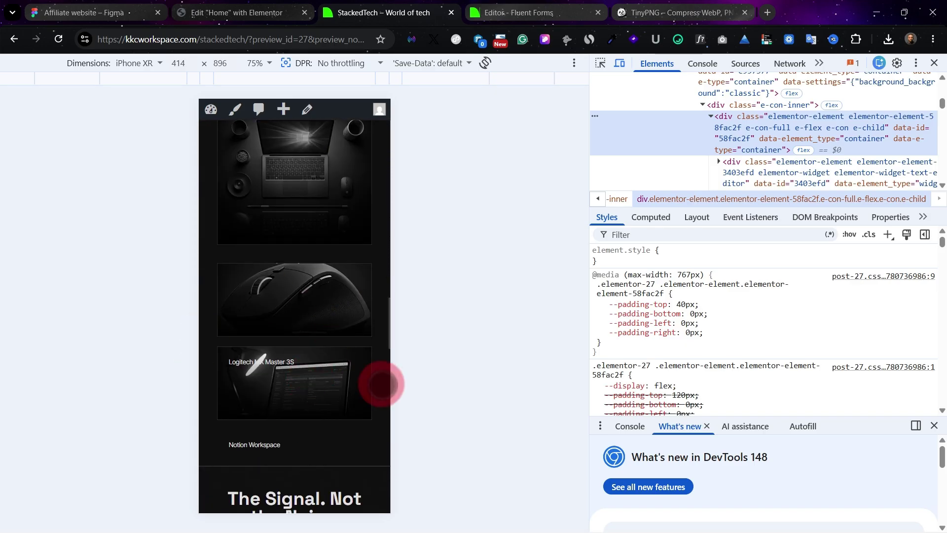
Back in the Elementor editor, set the Logitech MX Master 3S text's vertical offset to 73 px for the mobile view.
left_click(223, 6)
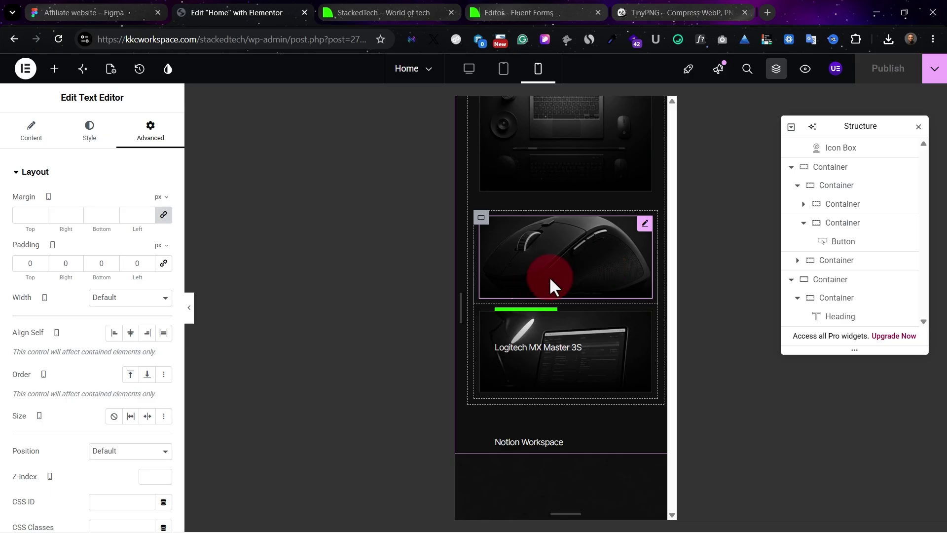
left_click(642, 228)
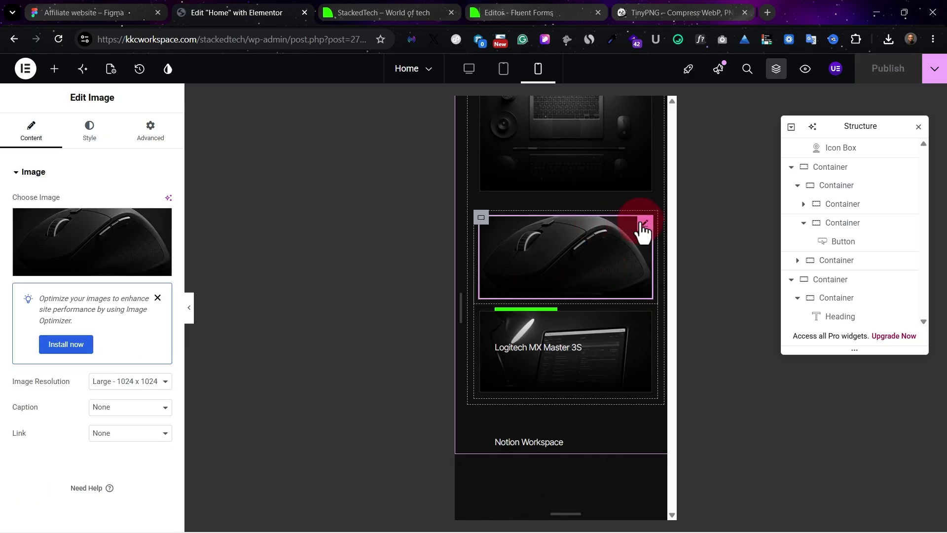
left_click(854, 260)
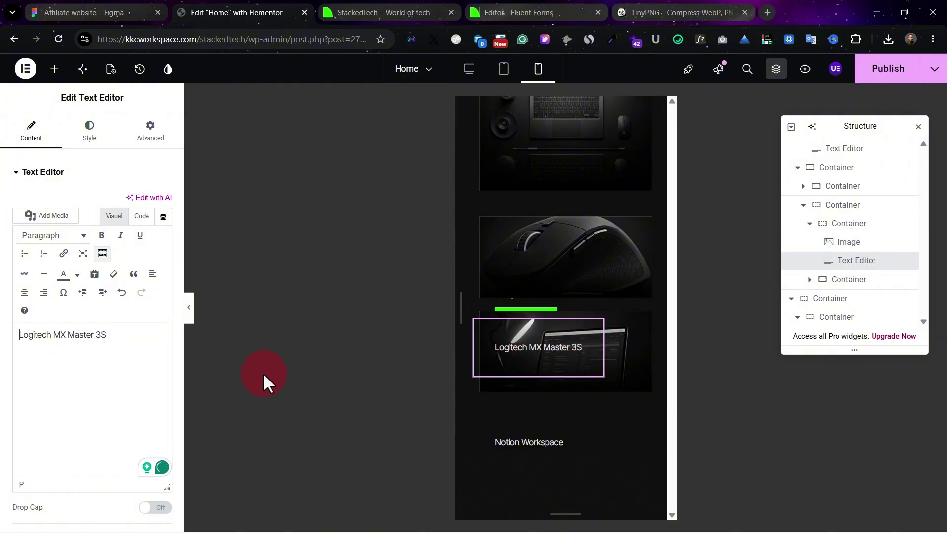
left_click(150, 133)
scroll(128, 400, "down", 5)
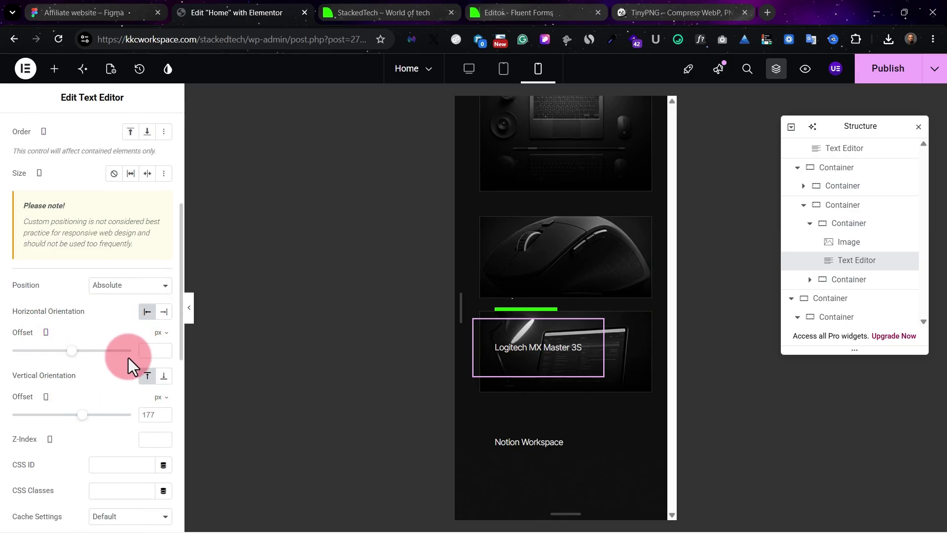
mouse_move(84, 416)
left_mouse_down()
mouse_move(72, 416)
mouse_move(78, 423)
left_mouse_up()
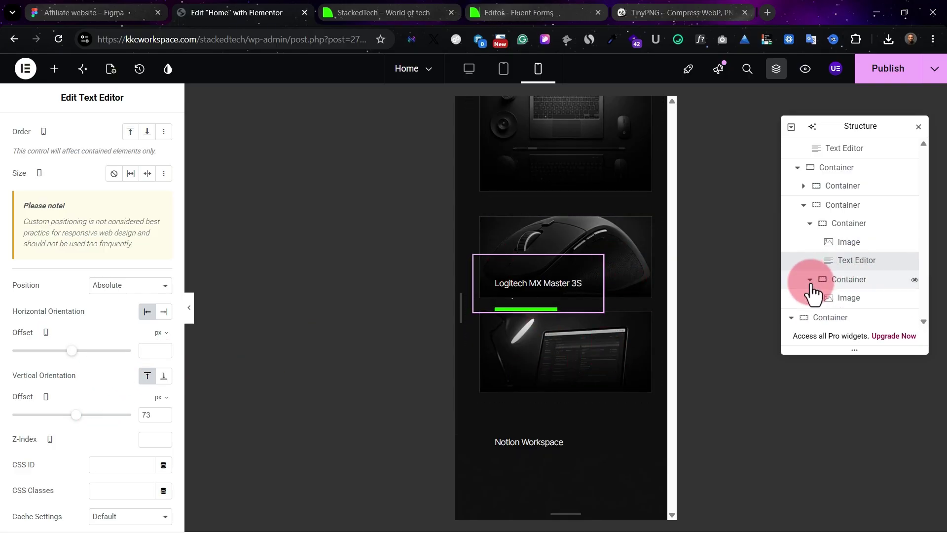
Set the Notion Workspace text's mobile vertical offset to 73 px, publish, and check both product labels in the StackedTech page preview.
left_click(841, 318)
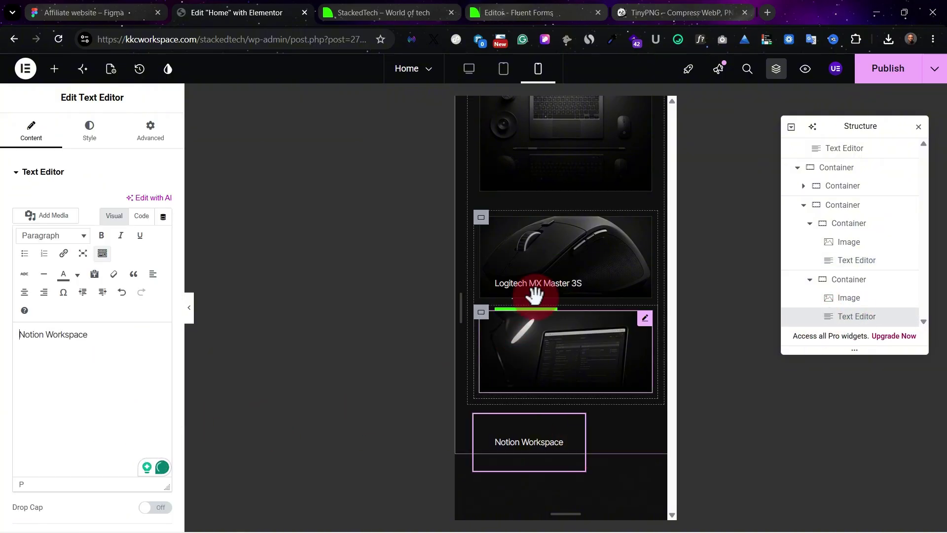
left_click(58, 344)
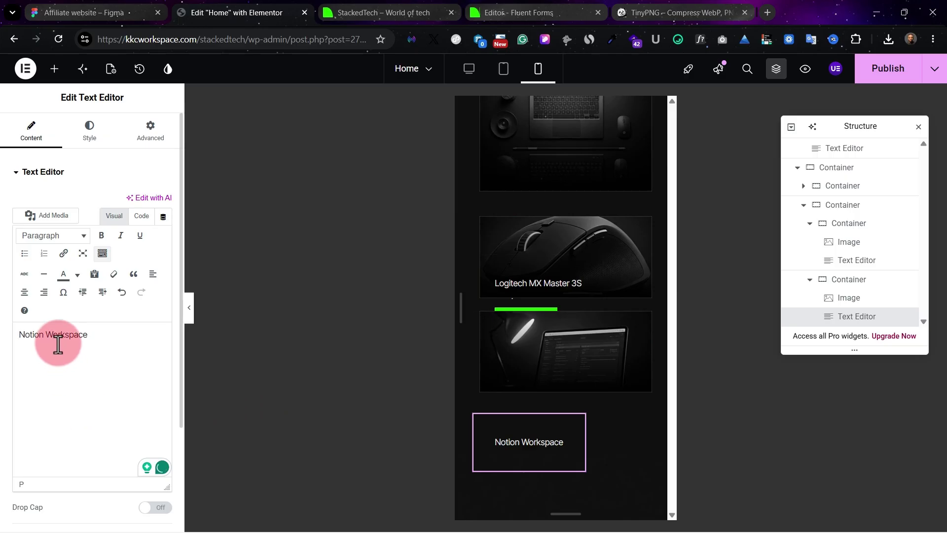
left_click(594, 270)
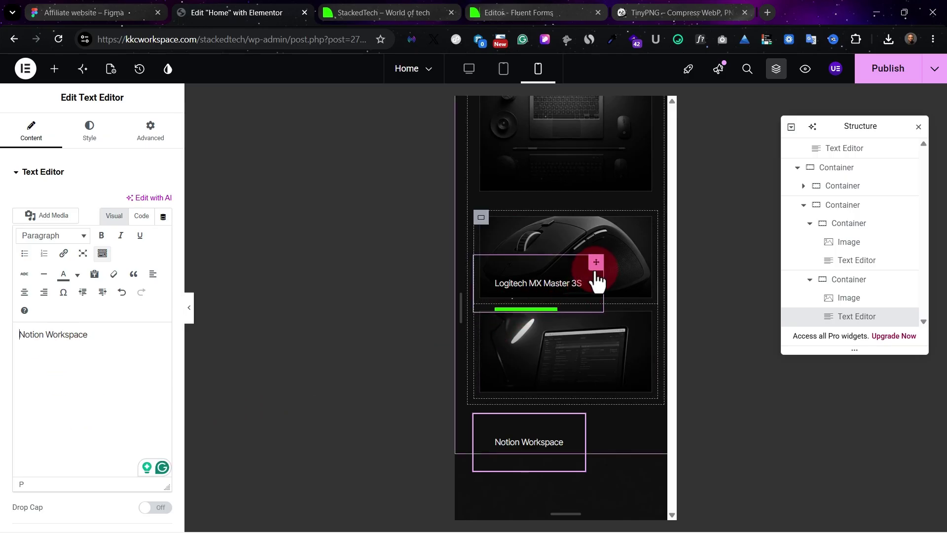
scroll(132, 393, "down", 6)
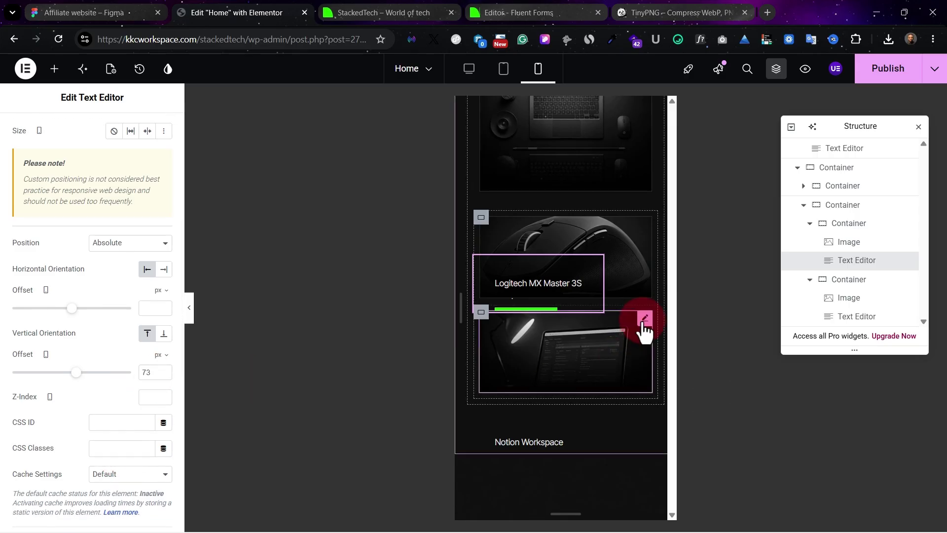
left_click(856, 319)
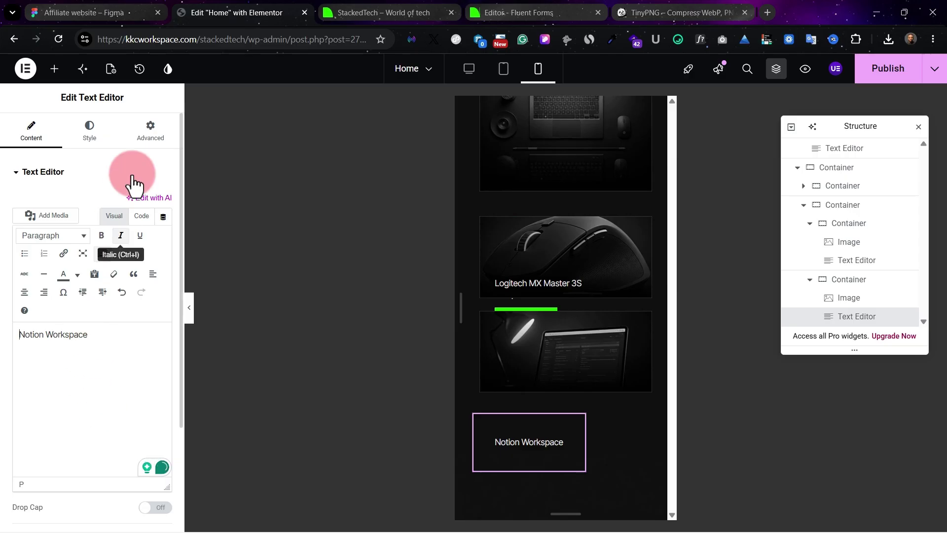
left_click(151, 141)
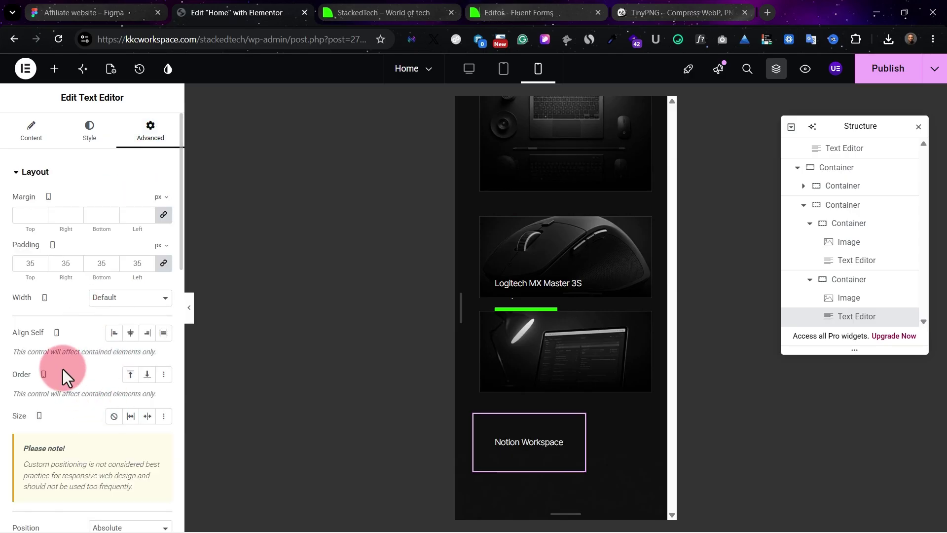
scroll(68, 355, "down", 4)
left_click_drag(72, 459, 74, 460)
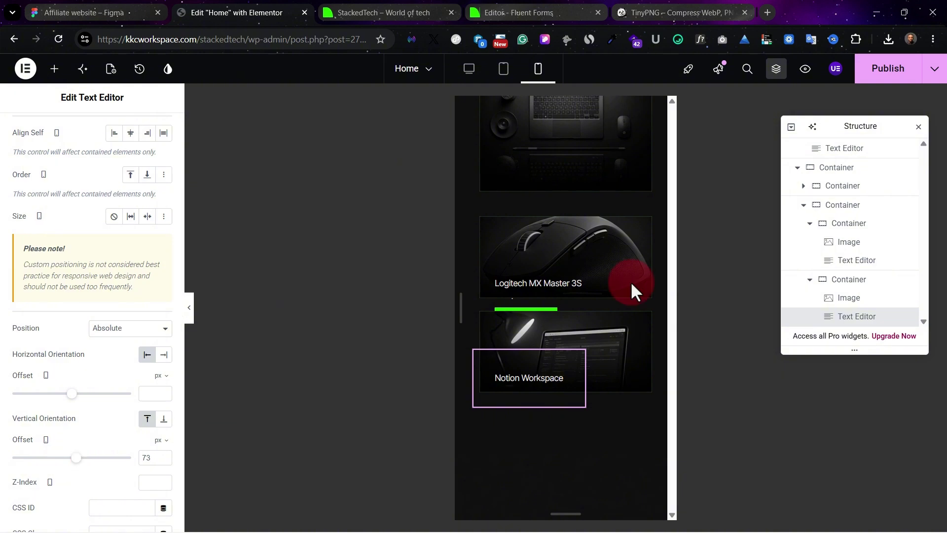
left_click(356, 12)
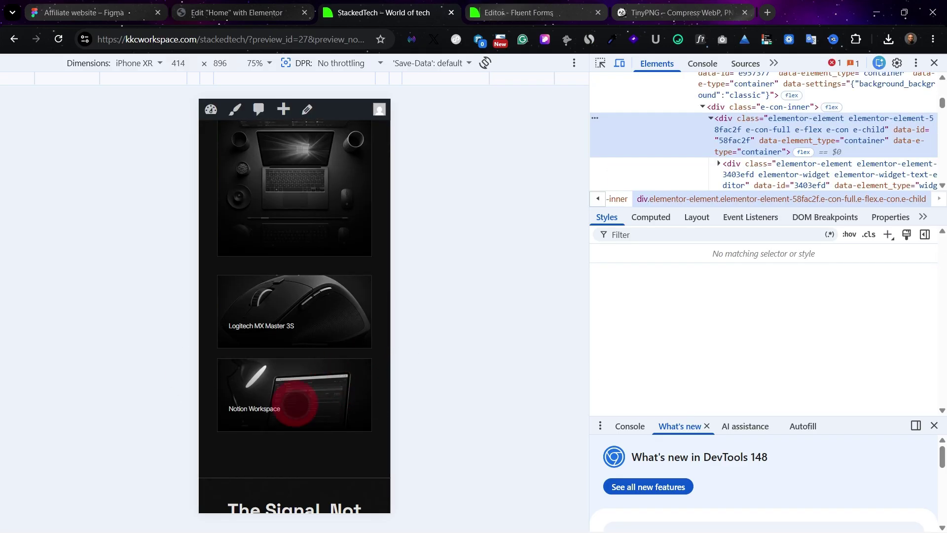
Back in the Elementor editor, set The Stack Picks description text's padding to 0 px on all sides for the tablet view.
left_click(288, 8)
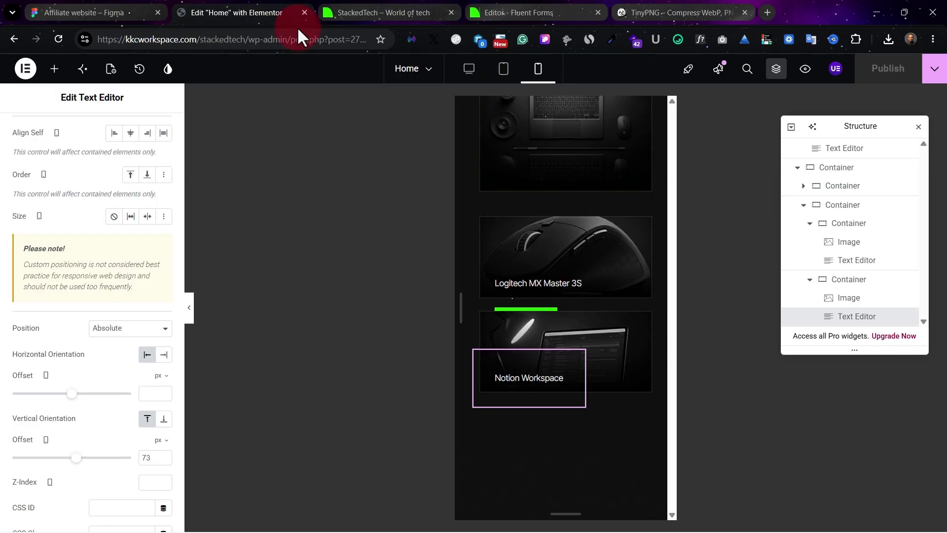
left_click(503, 74)
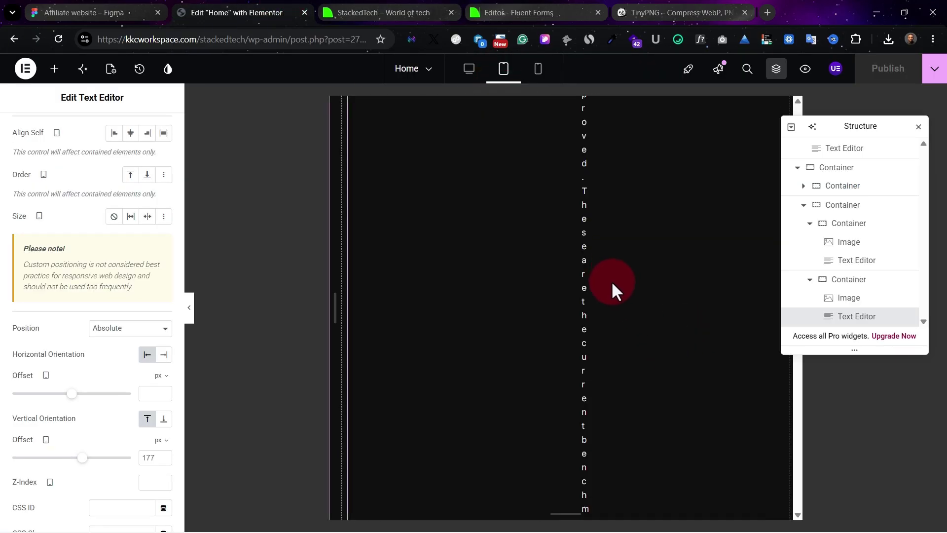
scroll(507, 182, "up", 12)
scroll(575, 211, "down", 7)
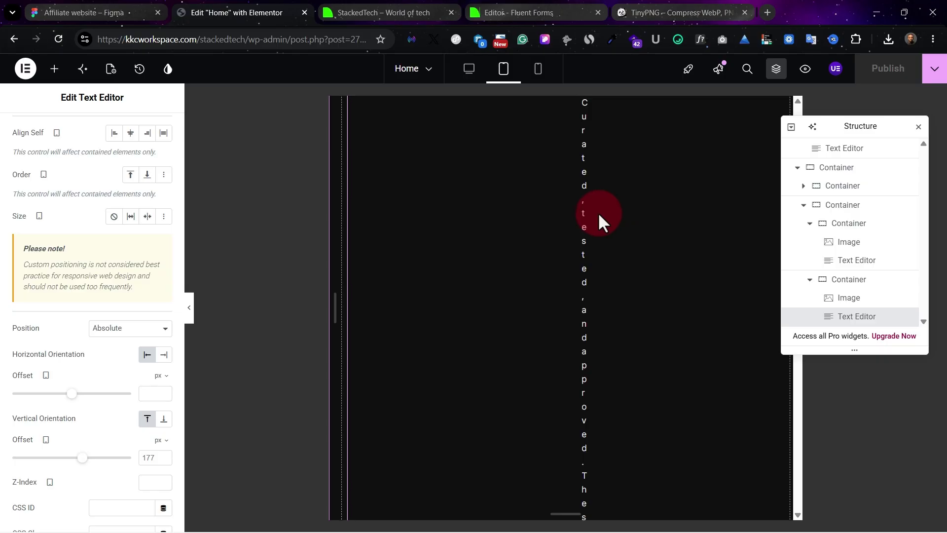
left_click(597, 212)
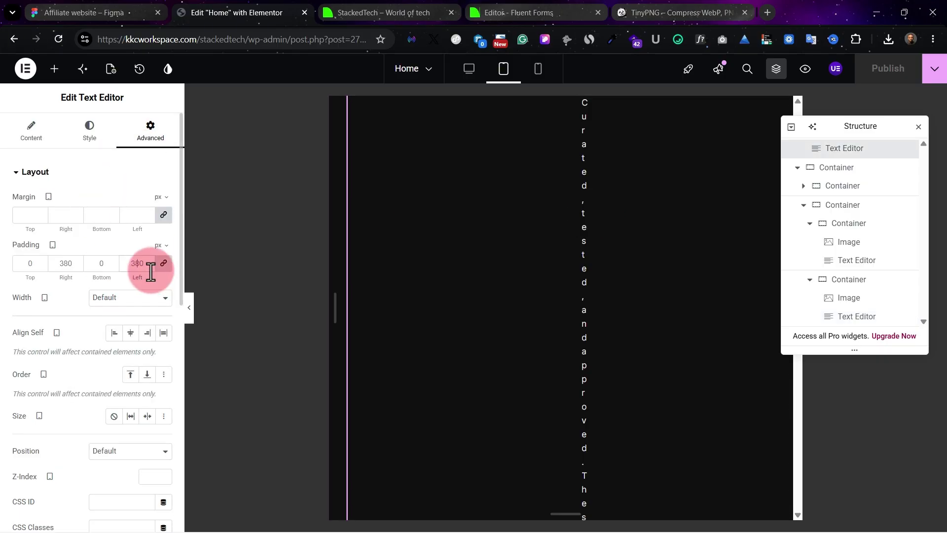
type("0")
scroll(423, 183, "up", 3)
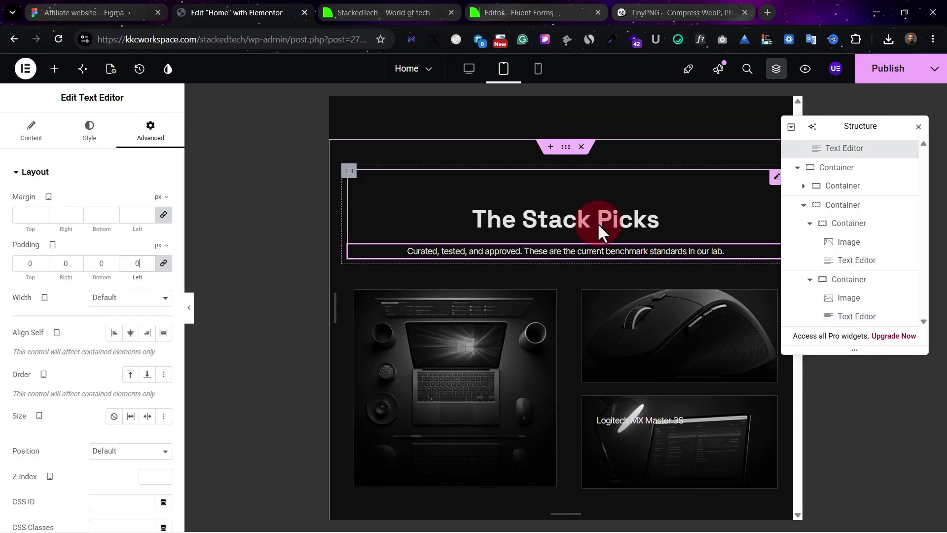
Set the Logitech MX Master 3S text's vertical offset to 92 px for the tablet view.
scroll(584, 266, "down", 3)
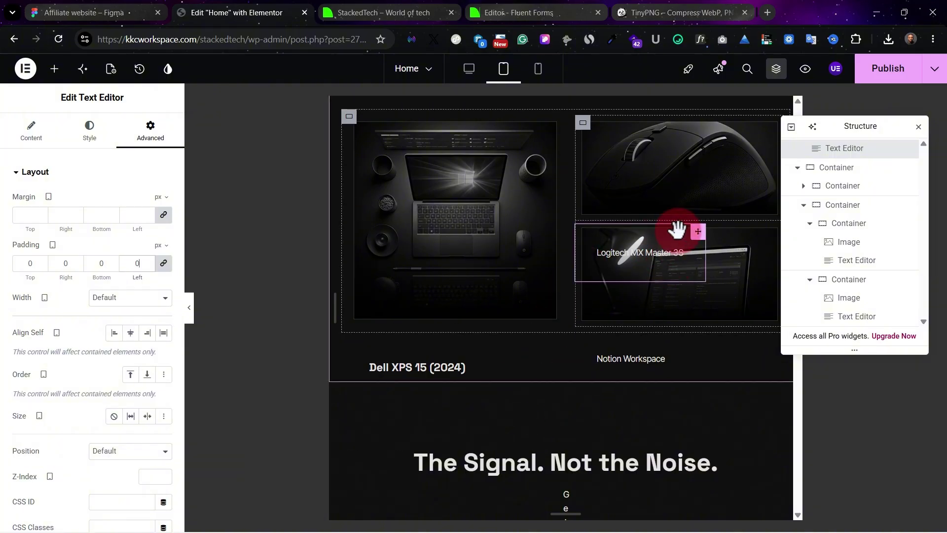
left_click(701, 246)
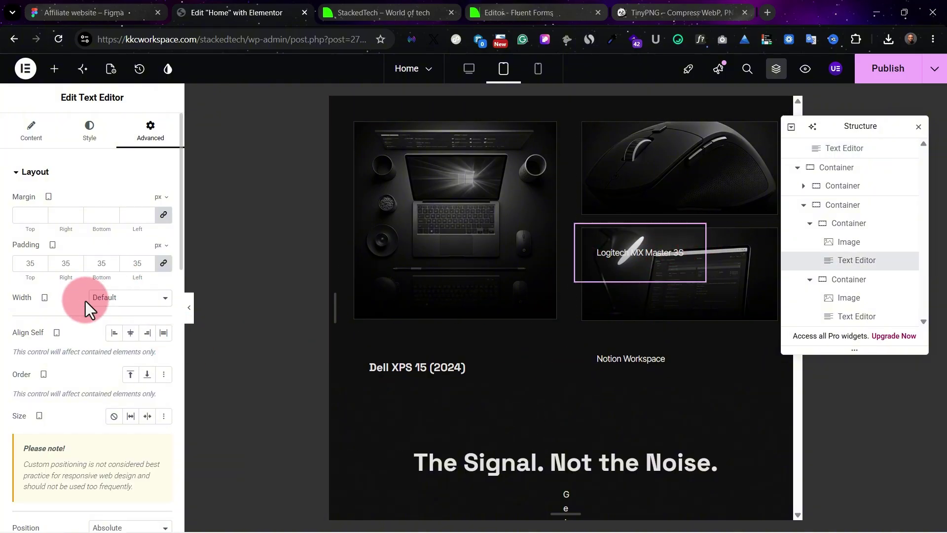
scroll(148, 394, "down", 5)
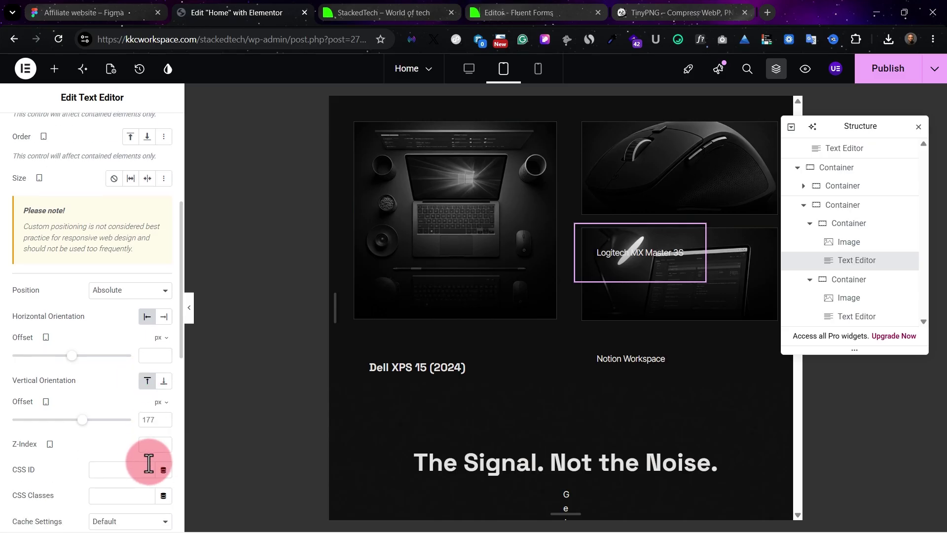
left_click_drag(85, 427, 78, 428)
left_click(155, 419)
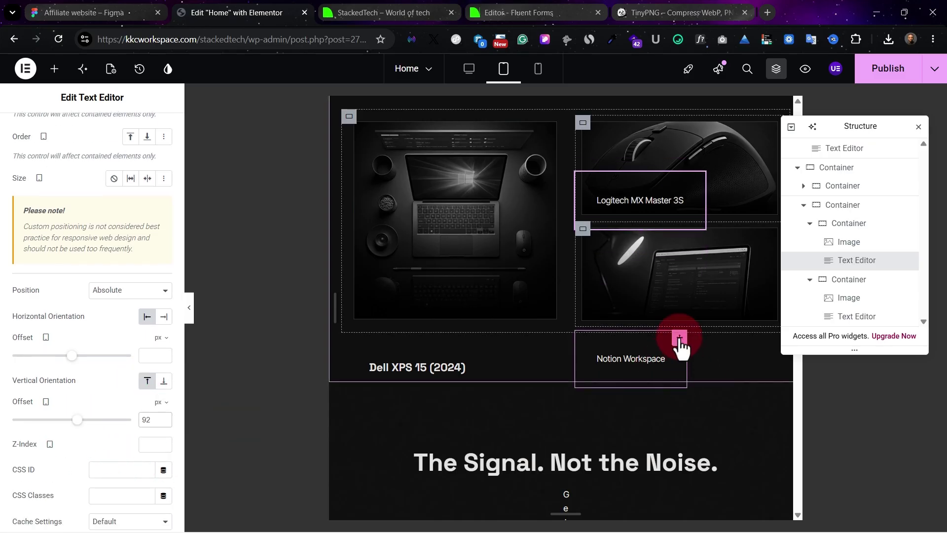
Set the Notion Workspace text's vertical offset to 92 px for the tablet view and publish the page.
left_click(679, 340)
scroll(143, 385, "down", 2)
left_click(154, 346)
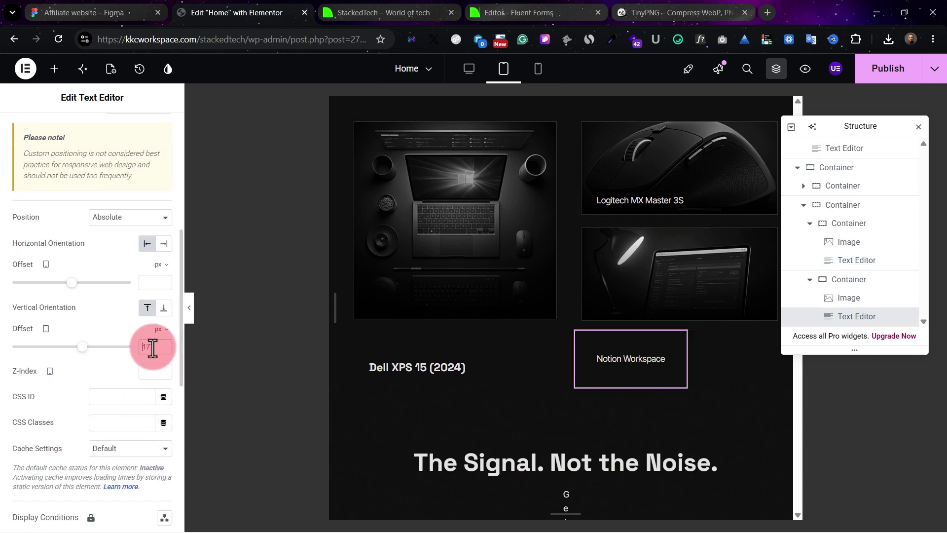
type("92")
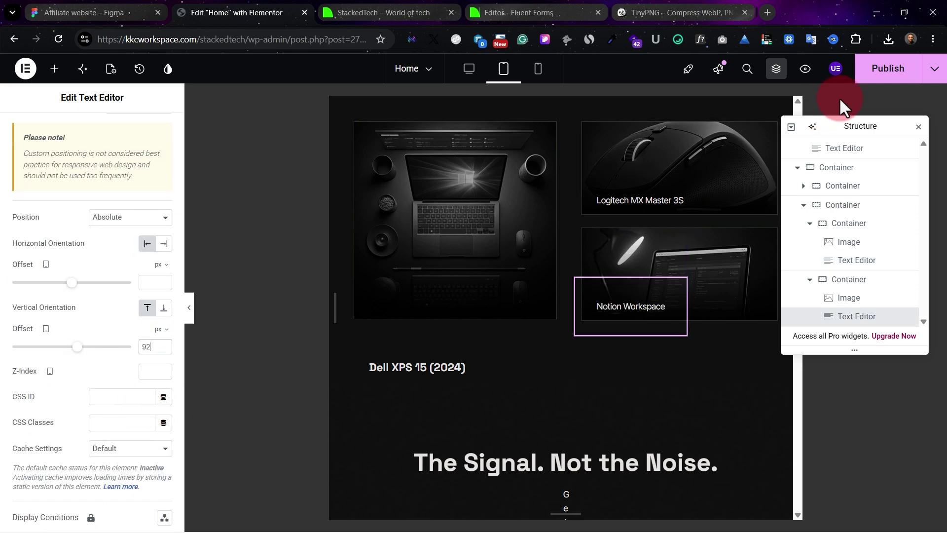
left_click(873, 69)
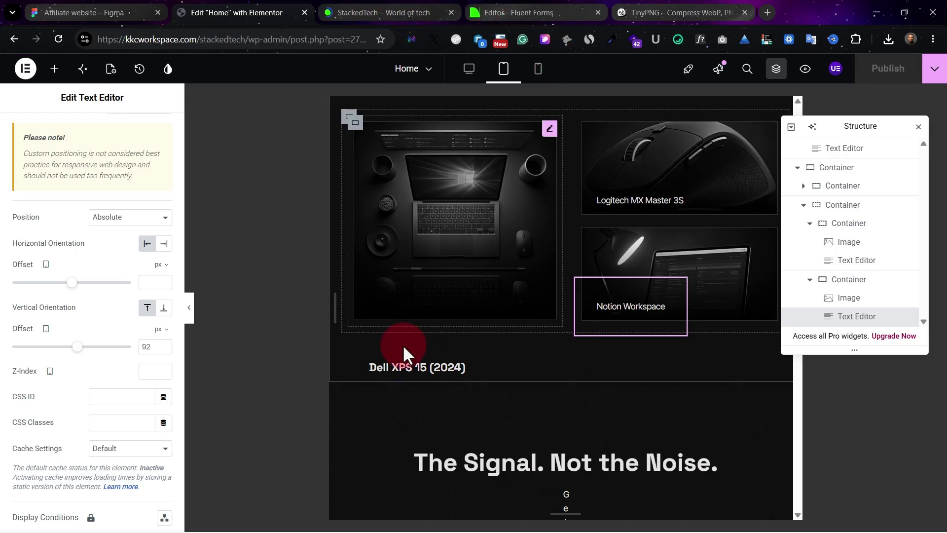
Set the Dell XPS 15 overlay container's vertical offset to 144 px for tablet and 92 px for mobile, and publish.
left_click(364, 316)
left_click(380, 379)
left_click(355, 331)
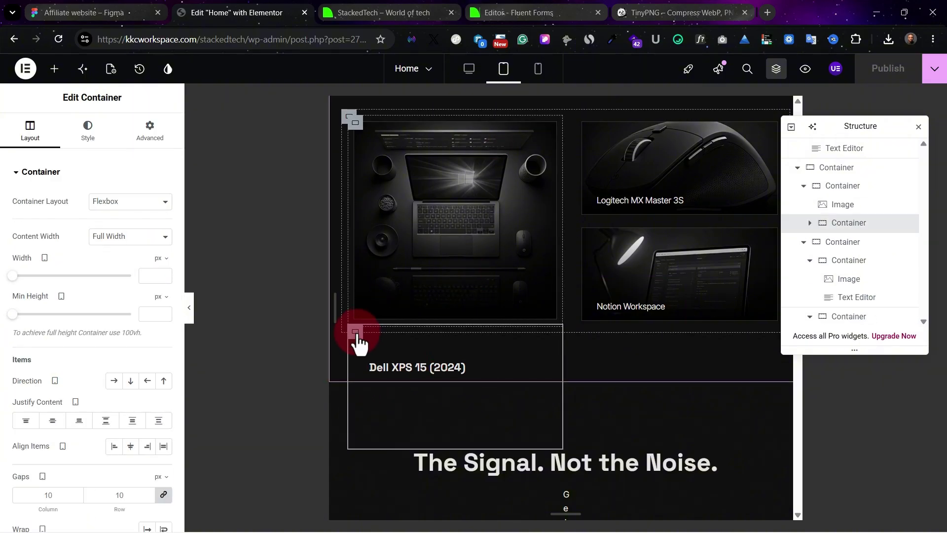
left_click(232, 216)
left_click(161, 147)
scroll(157, 372, "down", 5)
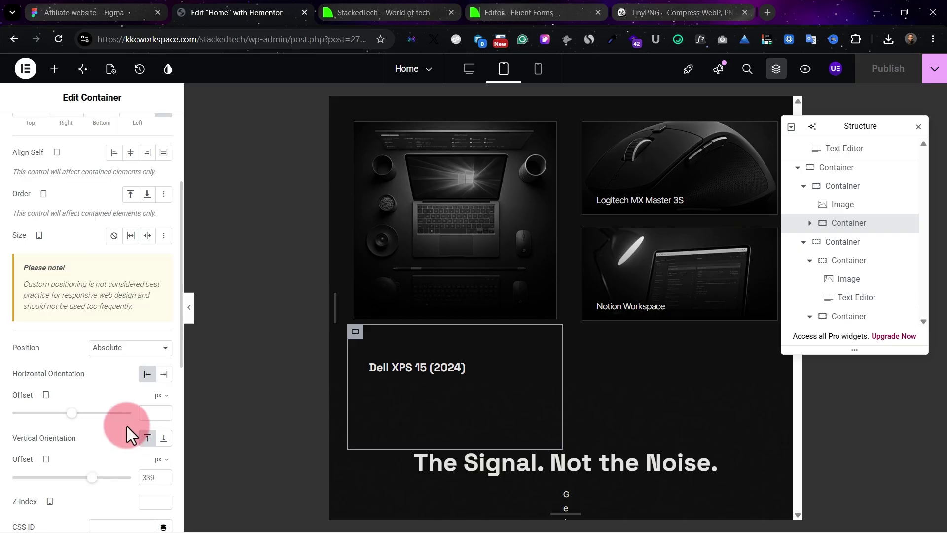
left_click(98, 385)
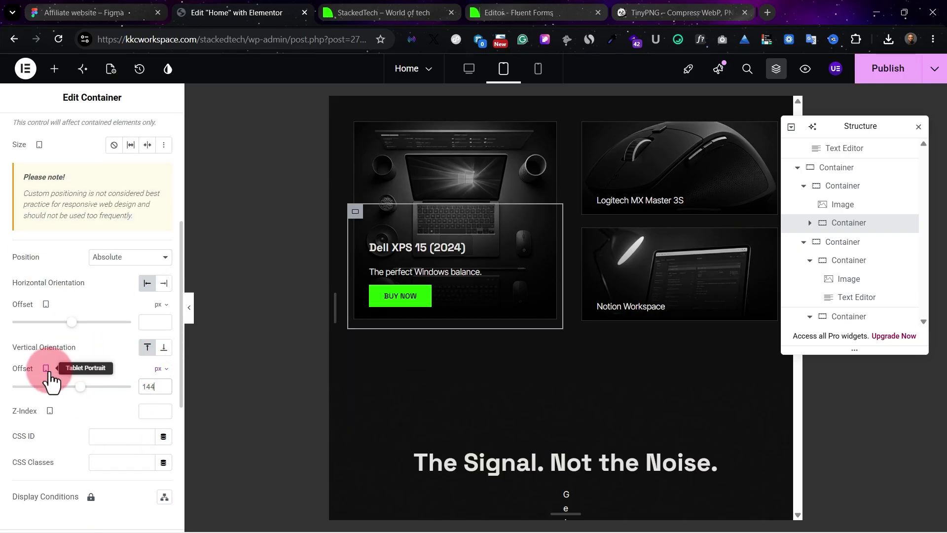
left_click(49, 410)
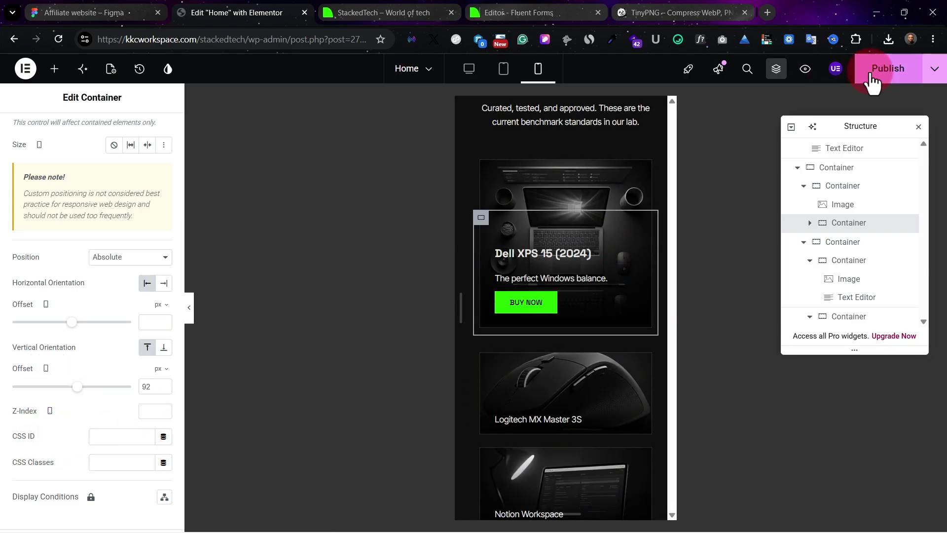
left_click(872, 77)
Switch to the StackedTech page preview and check the overlay text placement on the Stack Picks cards at mobile size.
left_click(363, 11)
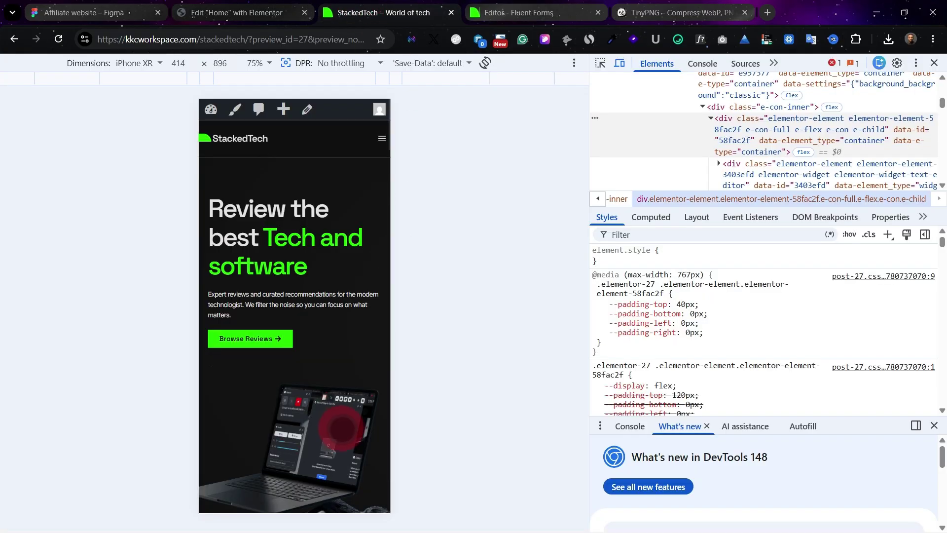
scroll(339, 428, "down", 20)
scroll(333, 421, "down", 15)
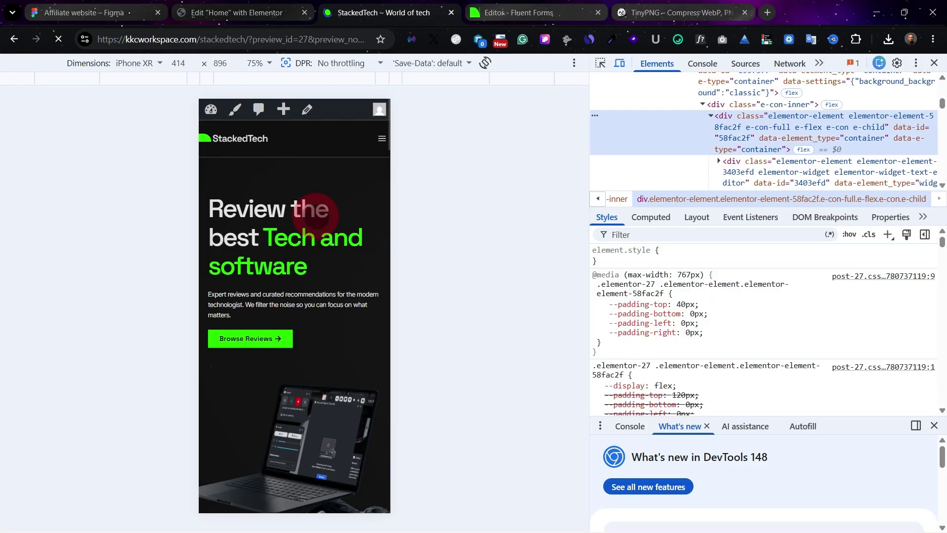
scroll(349, 327, "down", 8)
scroll(349, 327, "down", 10)
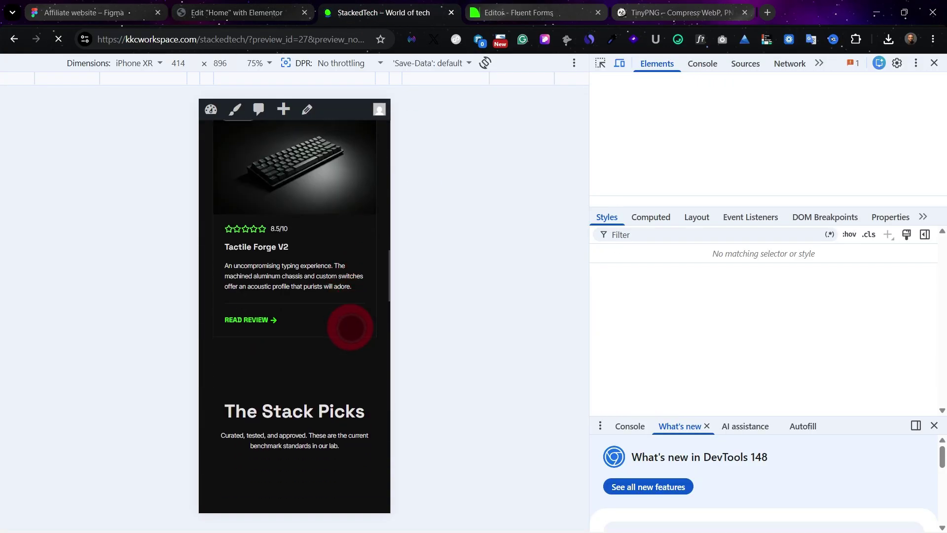
scroll(345, 326, "down", 5)
scroll(285, 228, "up", 2)
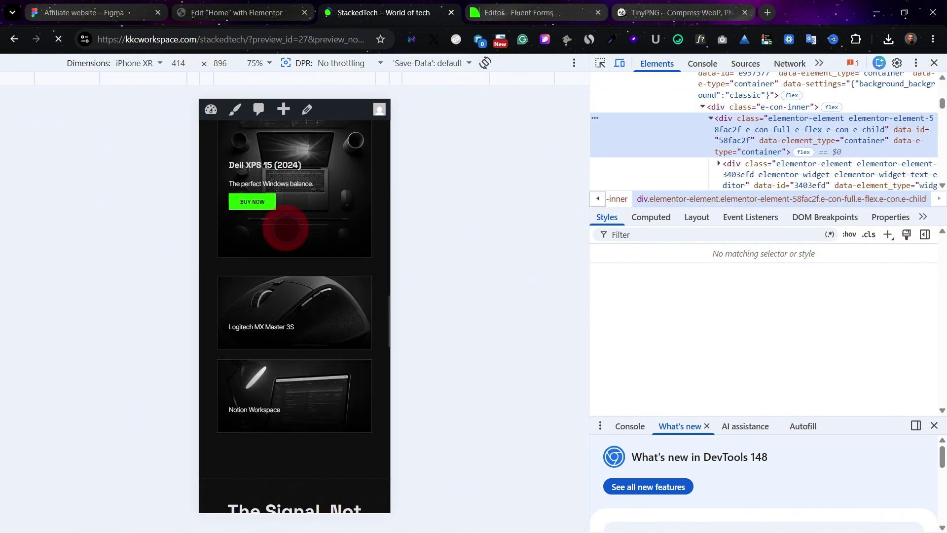
scroll(310, 208, "up", 2)
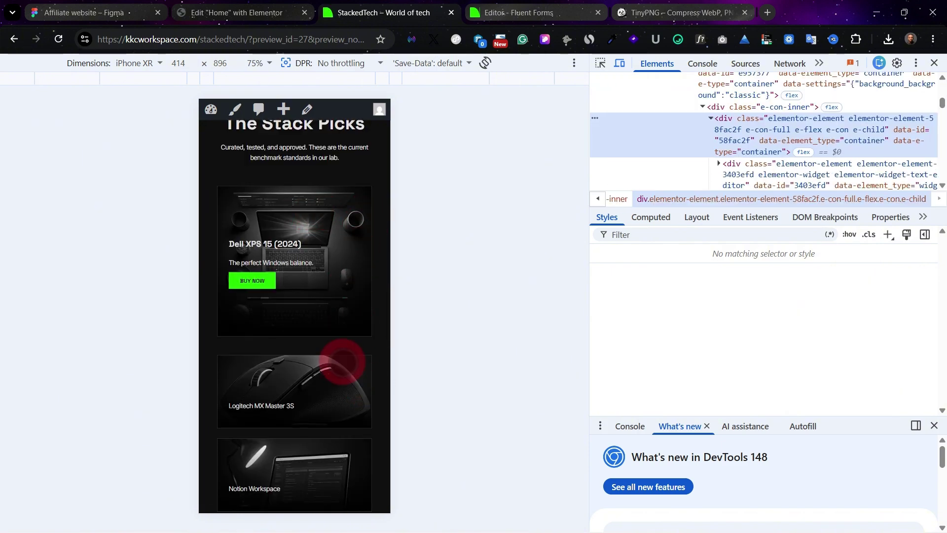
scroll(315, 295, "down", 1)
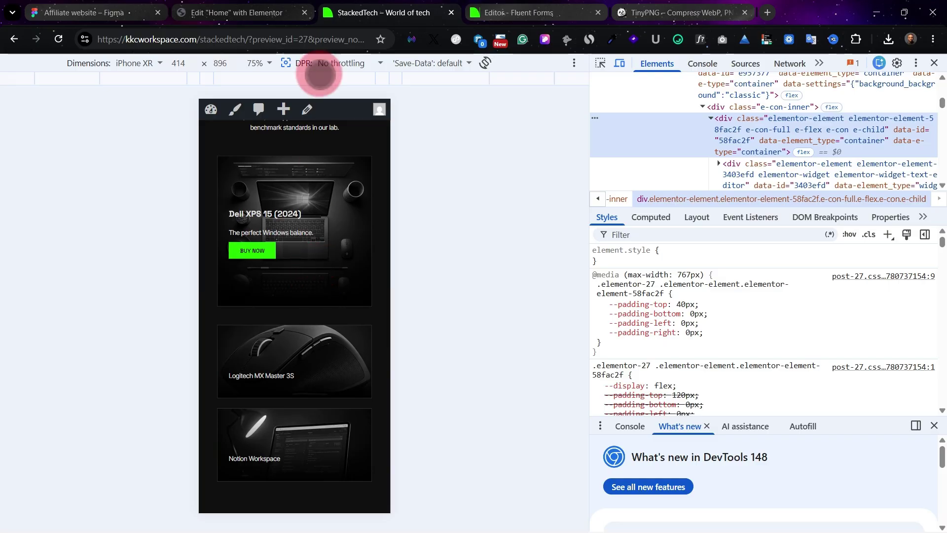
Back in the Elementor editor, set the Dell XPS 15 container's mobile vertical offset to 100 px, publish, and check the StackedTech page preview.
left_click(254, 7)
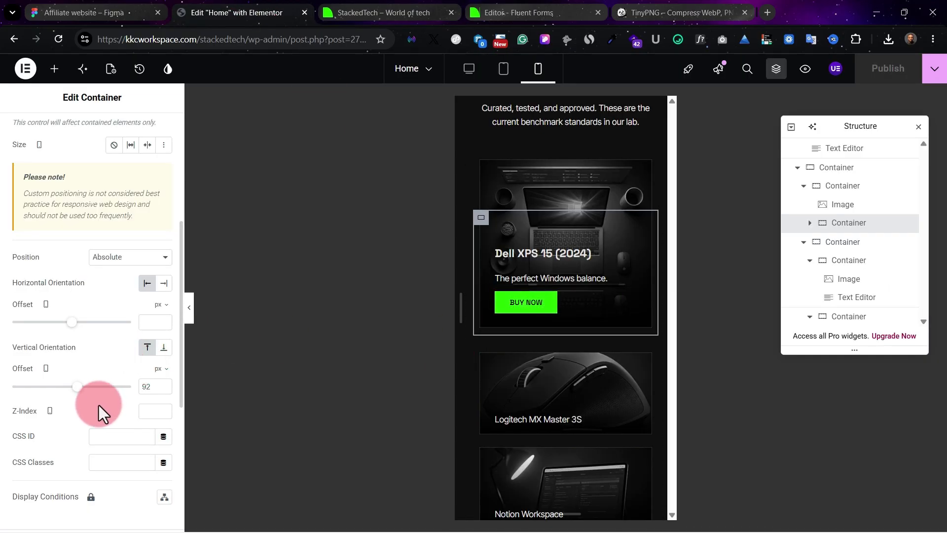
left_click_drag(73, 386, 77, 386)
left_click(864, 75)
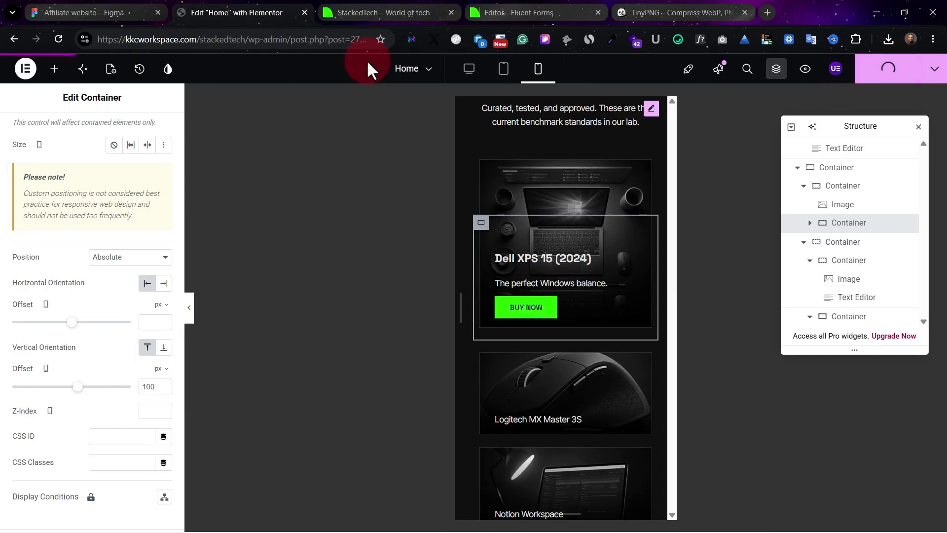
left_click(356, 7)
scroll(369, 199, "up", 2)
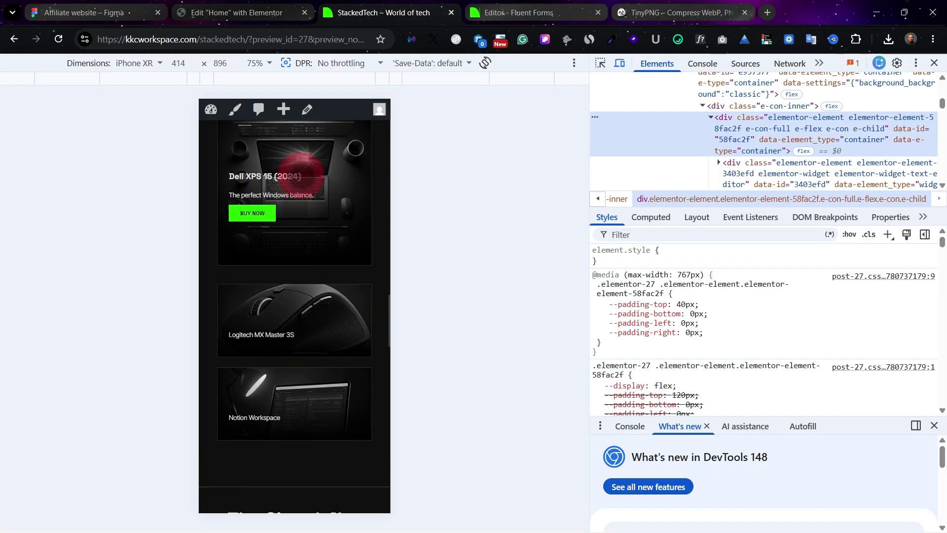
scroll(369, 190, "up", 1)
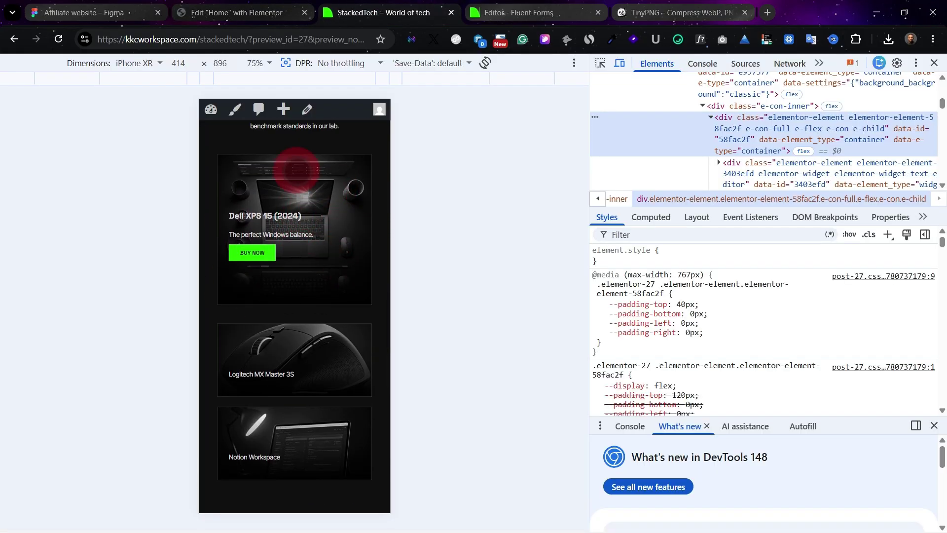
scroll(276, 247, "down", 8)
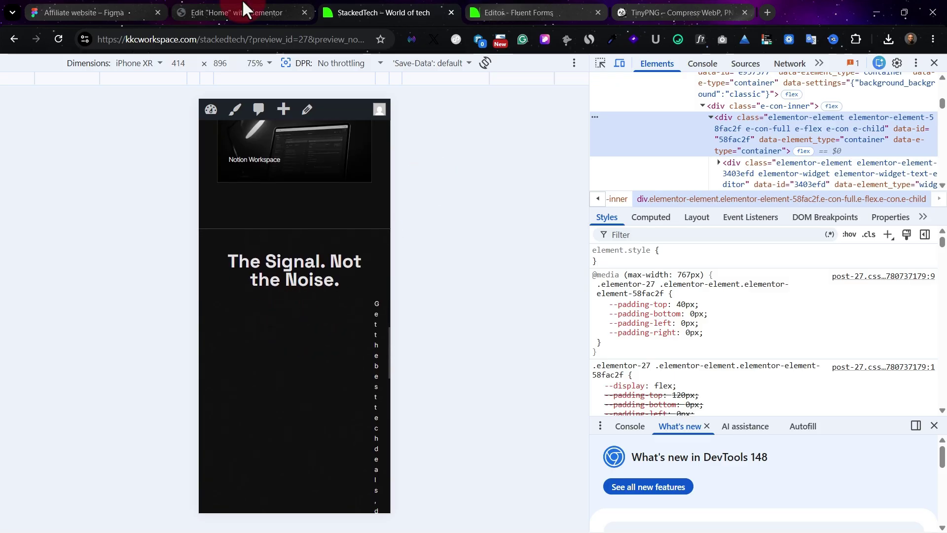
Back in the Elementor editor, set the padding of the description below The Signal. Not the Noise. heading to 0 px on all sides for tablet.
left_click(232, 11)
left_click(503, 69)
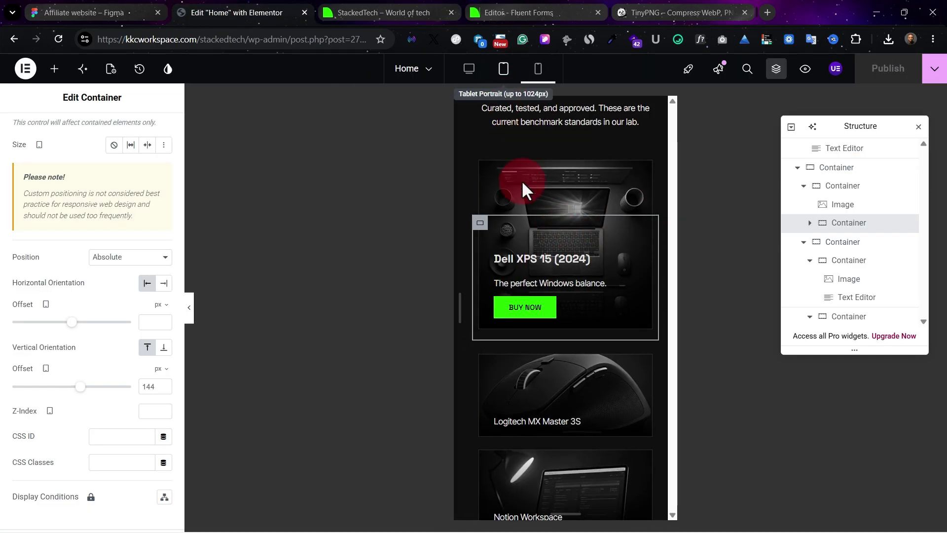
left_click(570, 318)
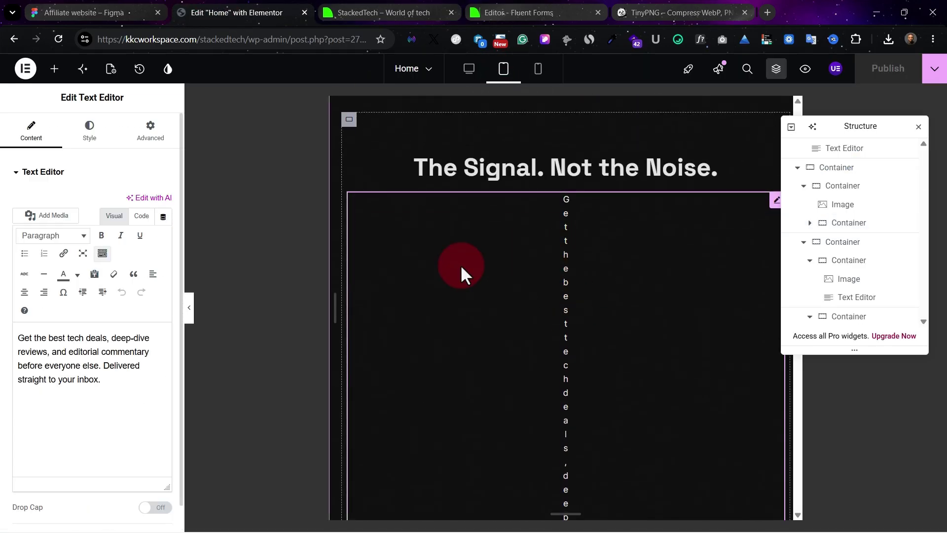
left_click(159, 152)
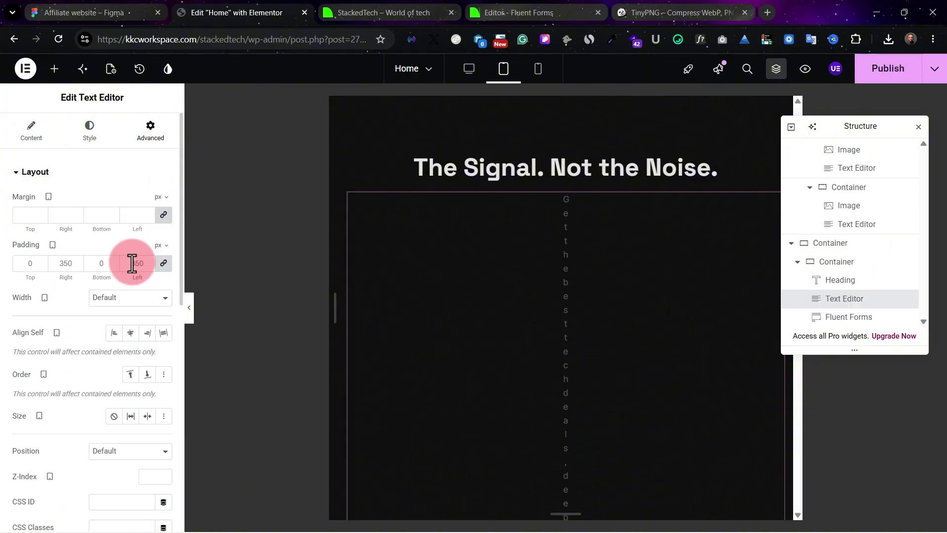
left_click(164, 265)
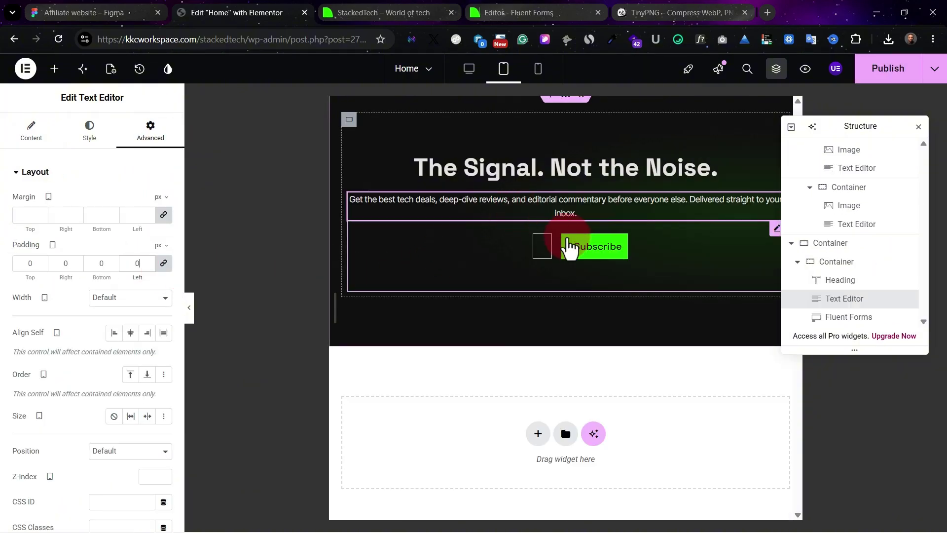
Set the Fluent Forms subscription form's padding to 20 px on all sides for the tablet view and publish.
left_click(776, 237)
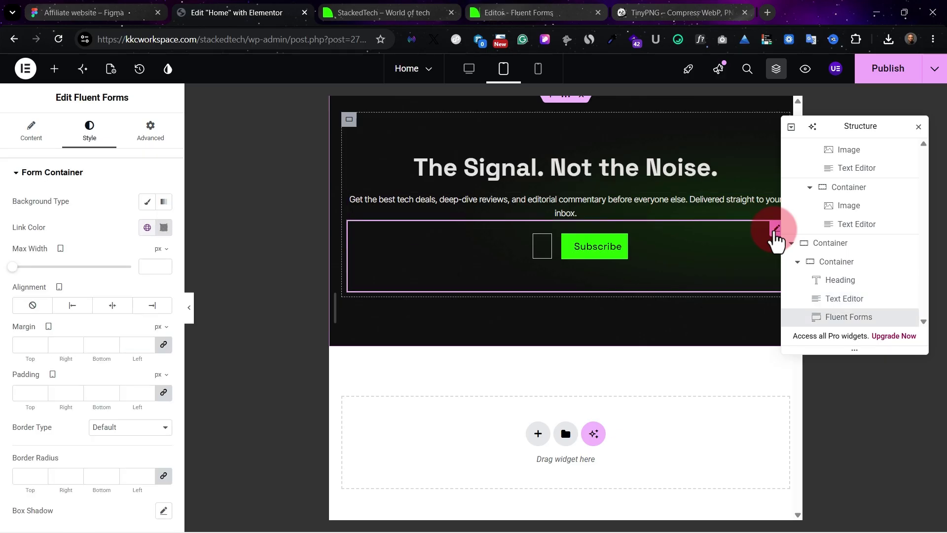
left_click(149, 134)
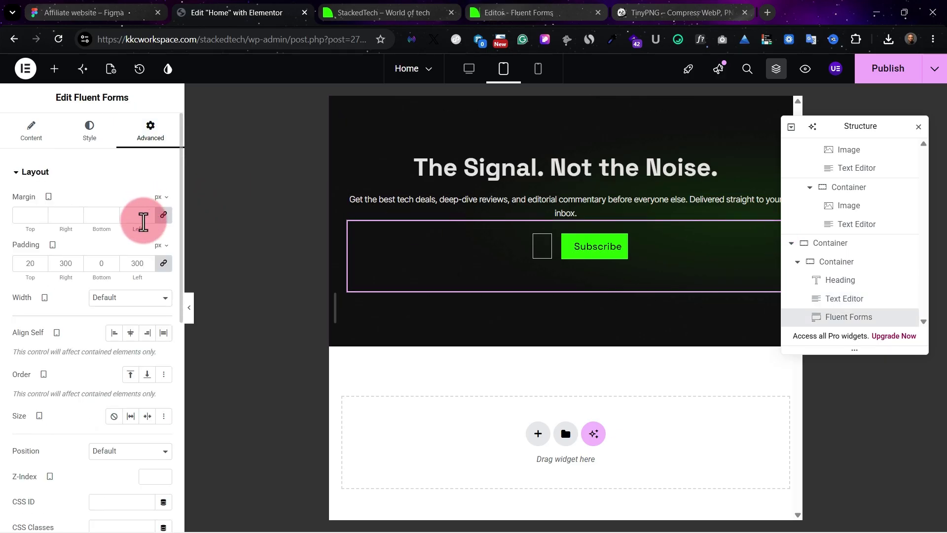
left_click(138, 263)
left_click(163, 263)
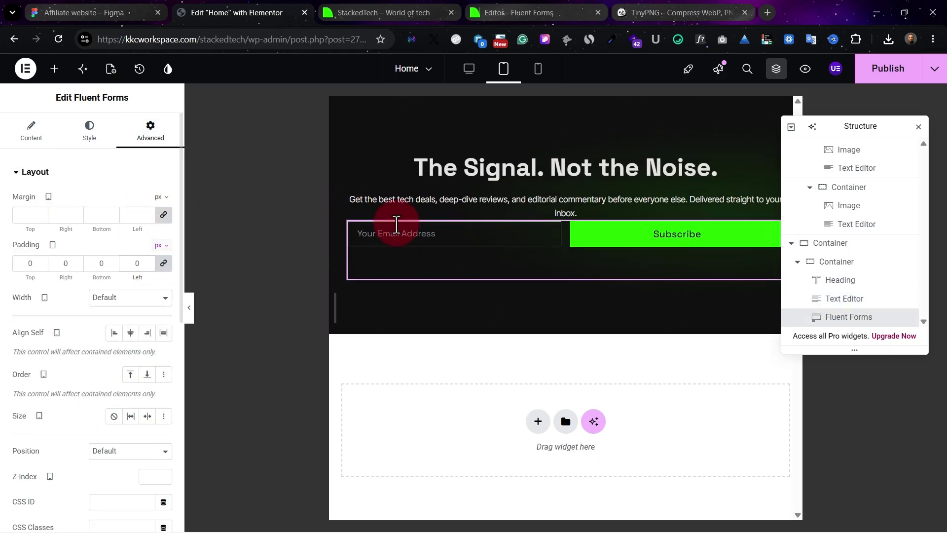
left_click(589, 174)
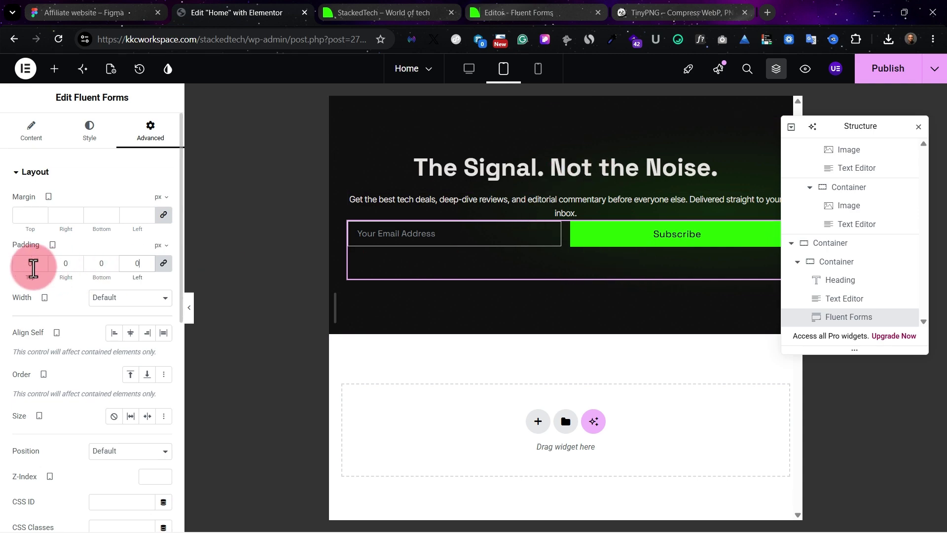
type("20")
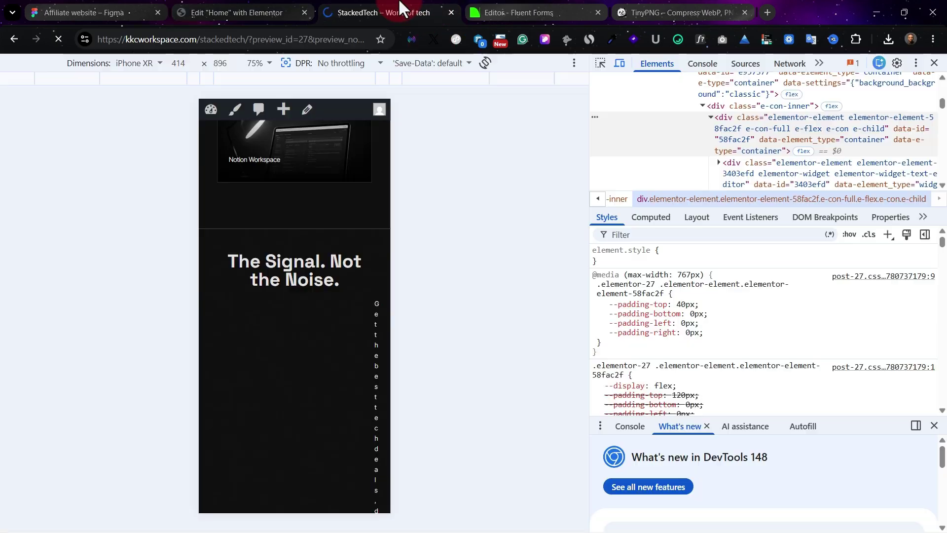
Switch to the StackedTech page preview and review the mobile layout from the newsletter section up to the hero.
left_click(394, 12)
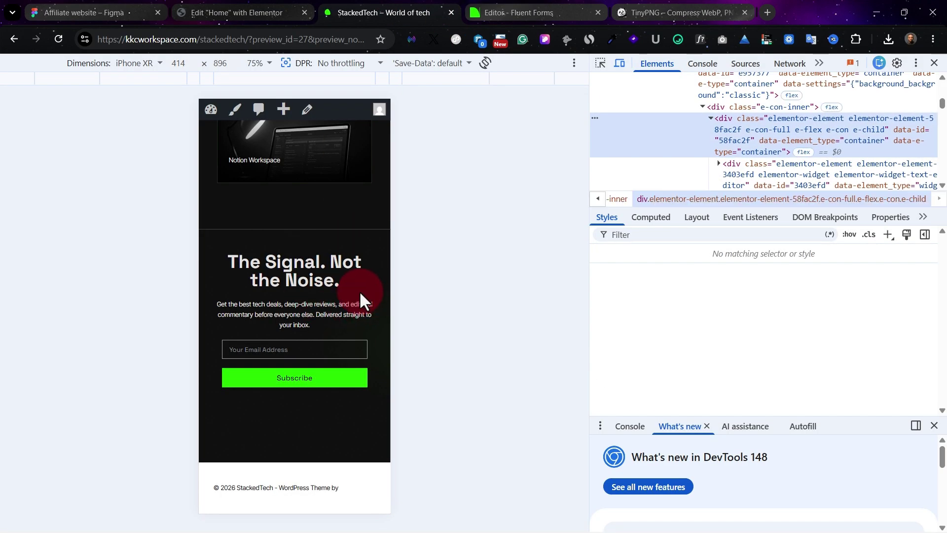
scroll(336, 303, "up", 10)
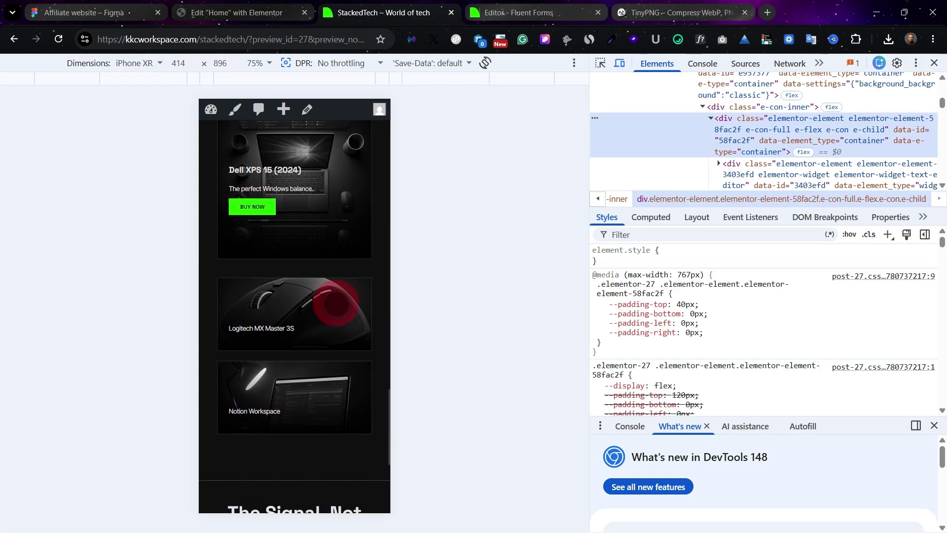
scroll(305, 198, "up", 10)
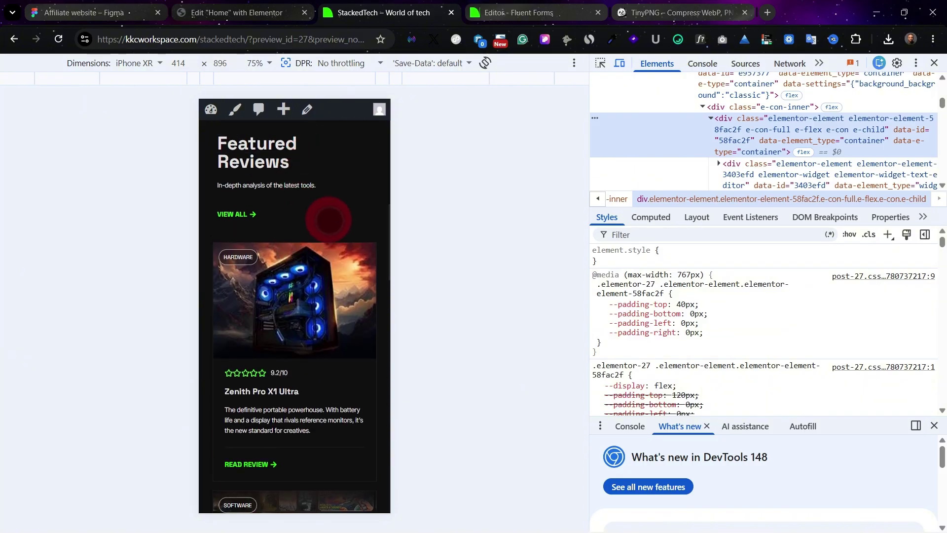
scroll(322, 217, "up", 2)
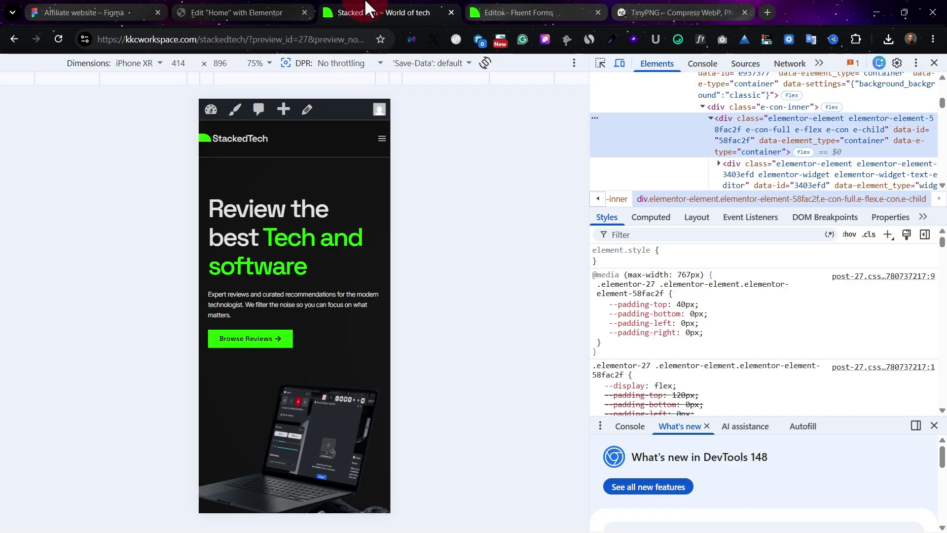
Return to the Elementor editor, close the page structure list, and review the whole home page in the desktop view.
left_click(147, 10)
left_click(232, 12)
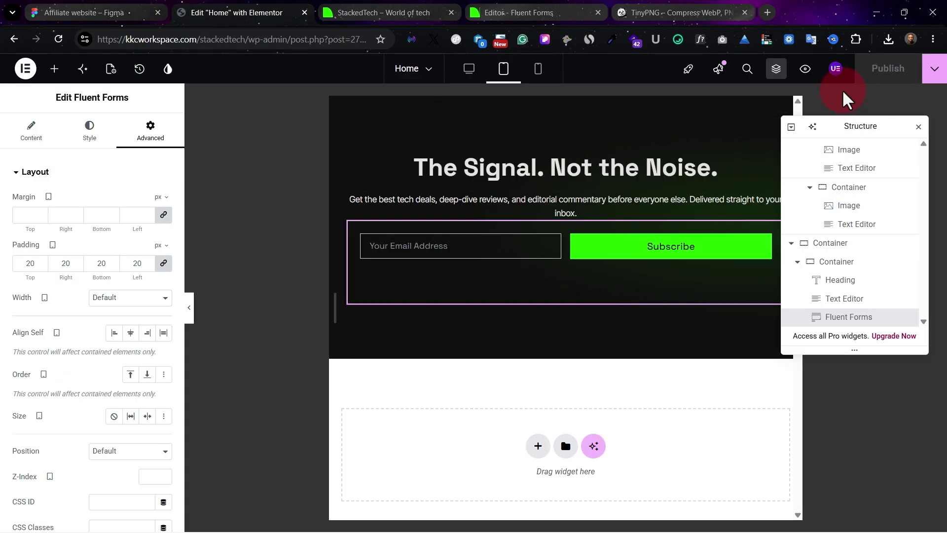
left_click(918, 127)
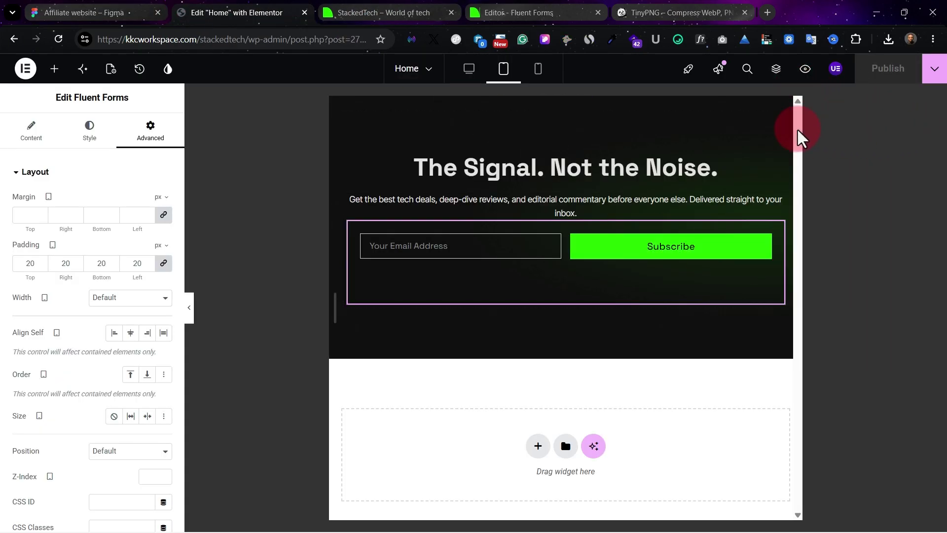
left_click(469, 69)
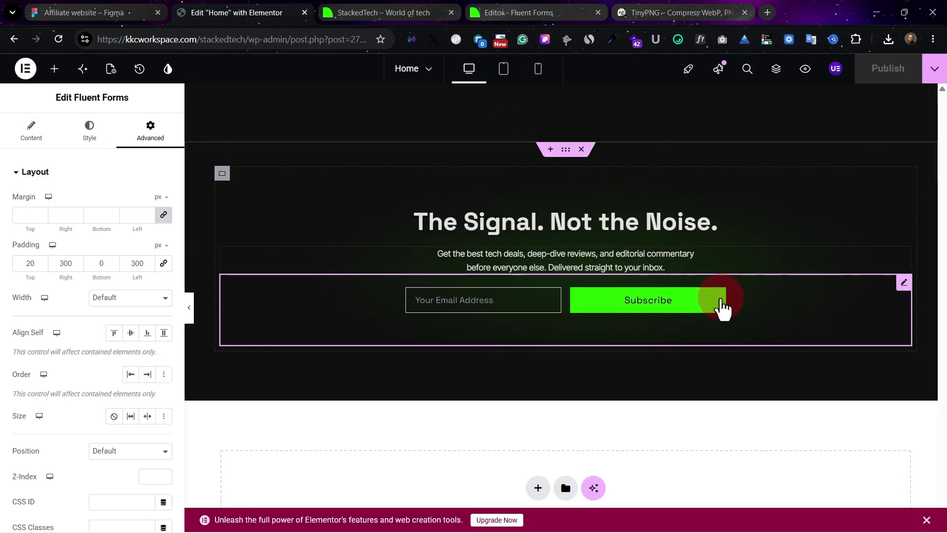
scroll(646, 340, "down", 10)
scroll(644, 316, "up", 5)
scroll(644, 312, "up", 5)
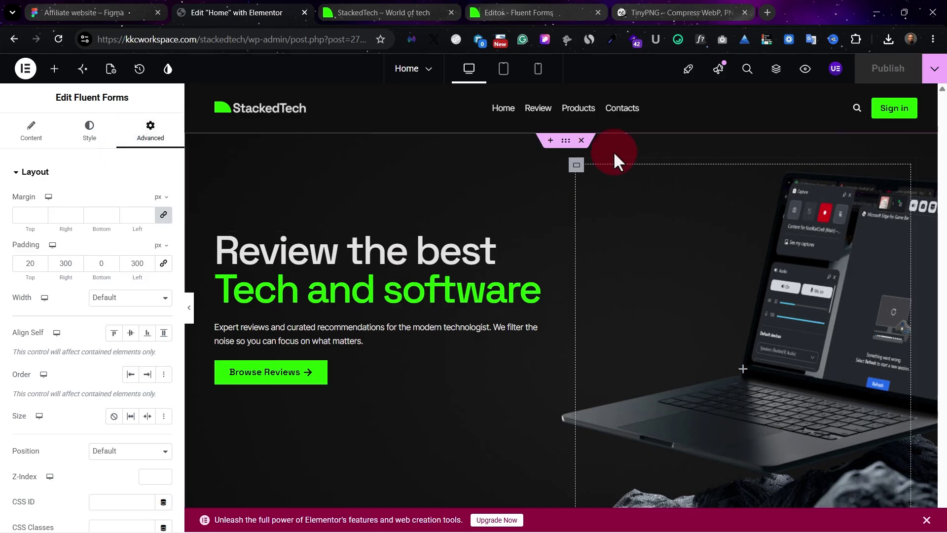
Check the desktop padding of the hero container and the layout settings of the category icons container below it.
left_click(567, 141)
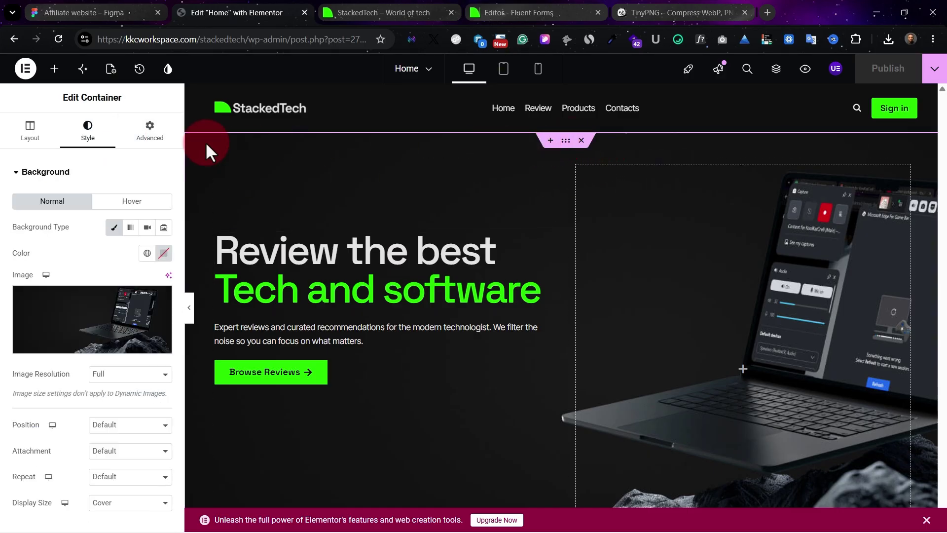
left_click(158, 143)
left_click(68, 265)
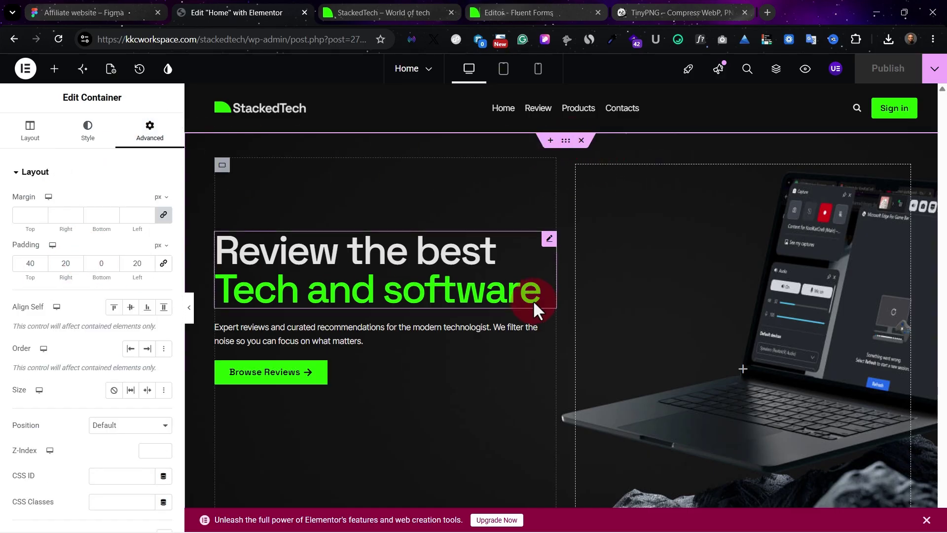
scroll(542, 321, "down", 8)
left_click(566, 224)
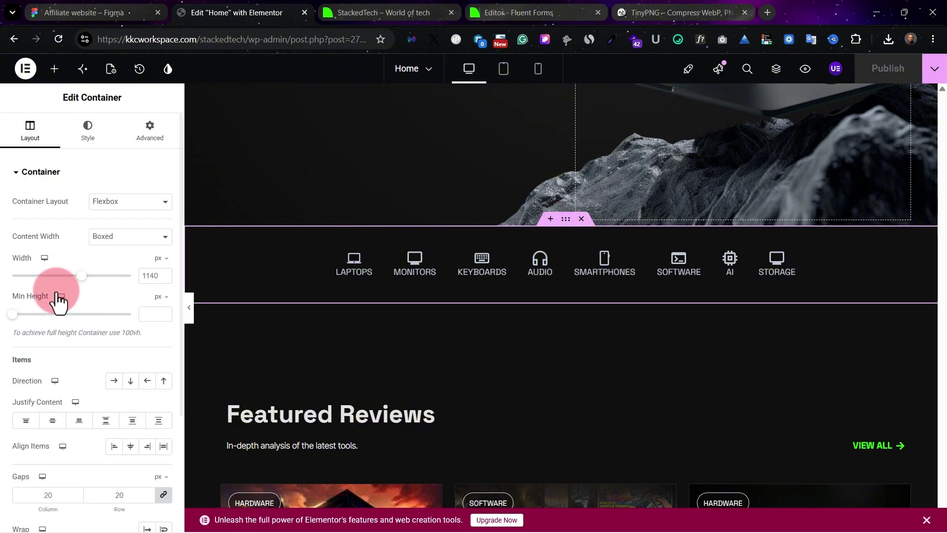
scroll(493, 306, "down", 5)
scroll(519, 220, "up", 4)
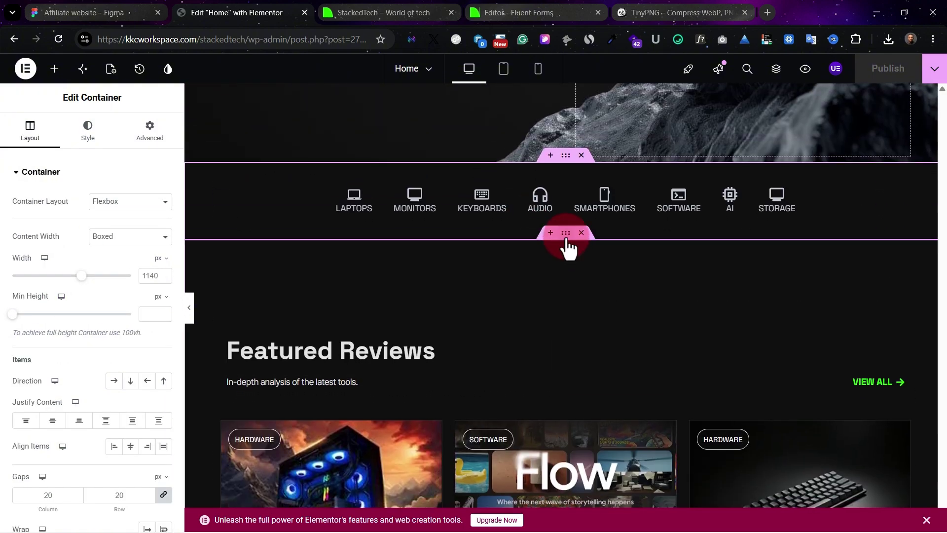
scroll(464, 343, "down", 10)
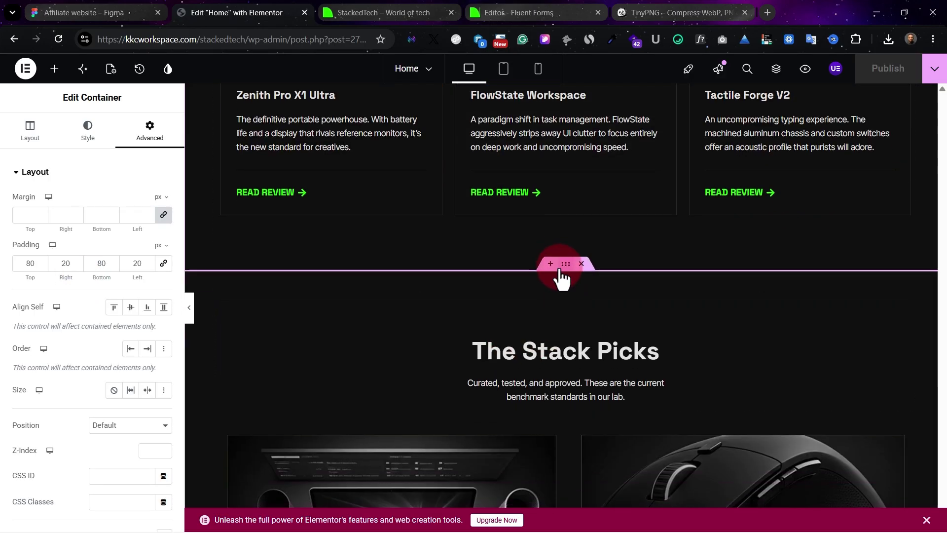
Check the desktop padding of the containers for The Stack Picks and The Signal. Not the Noise. sections.
left_click(561, 271)
left_click(144, 136)
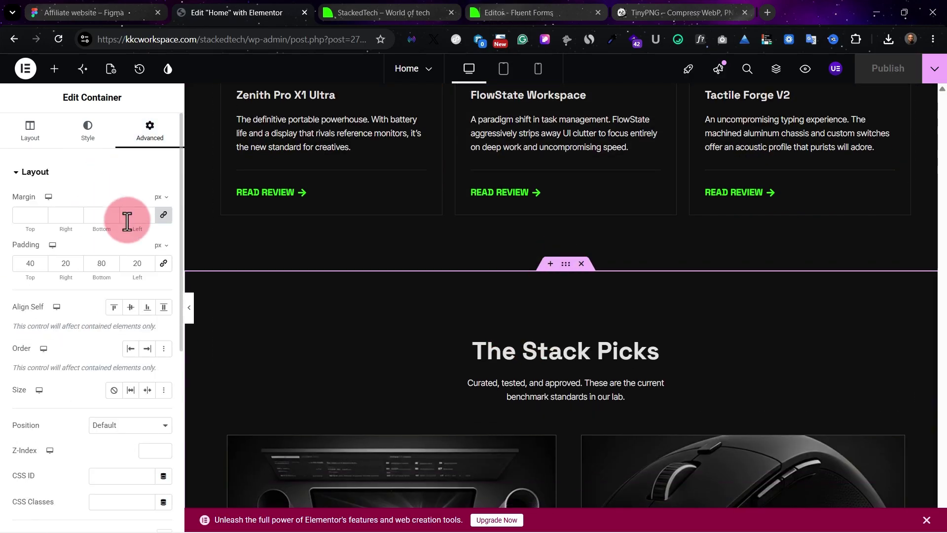
scroll(600, 334, "down", 10)
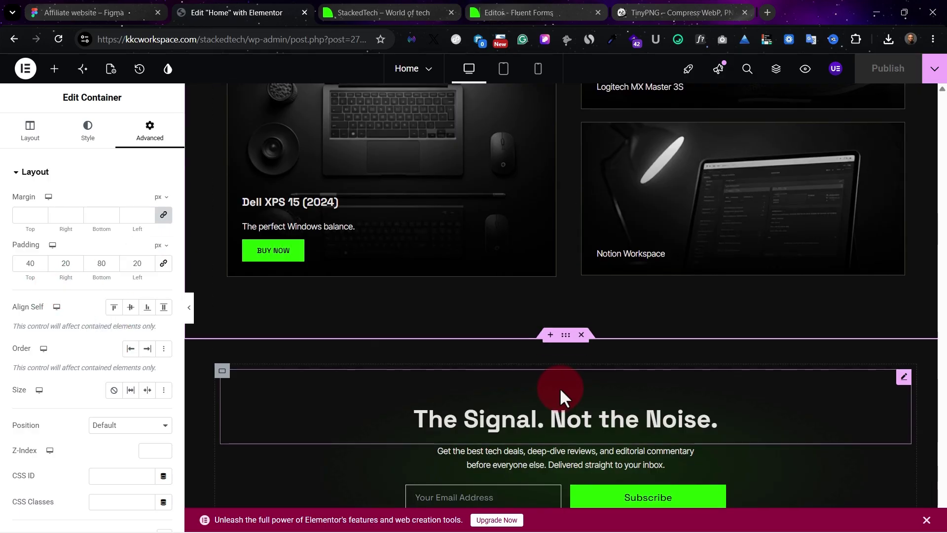
left_click(566, 333)
scroll(116, 337, "down", 3)
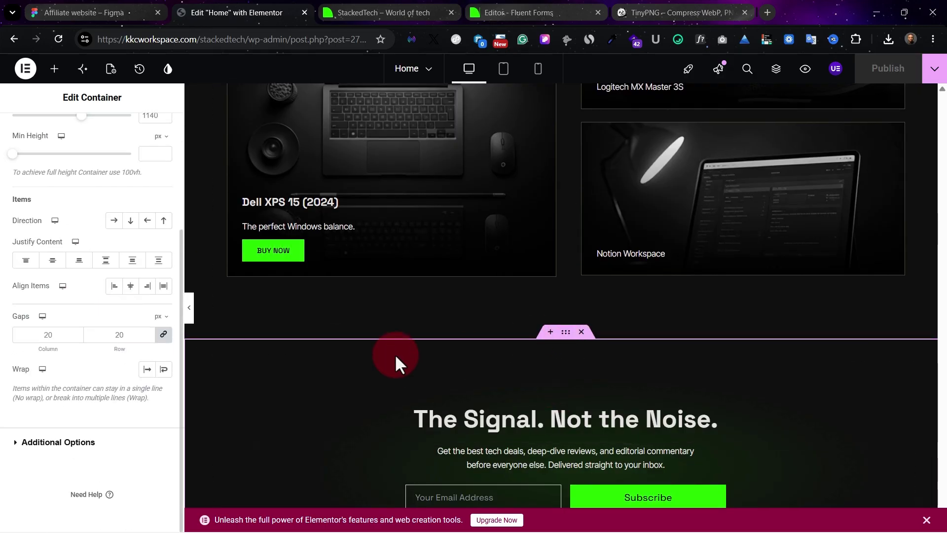
scroll(396, 360, "down", 6)
scroll(403, 362, "up", 3)
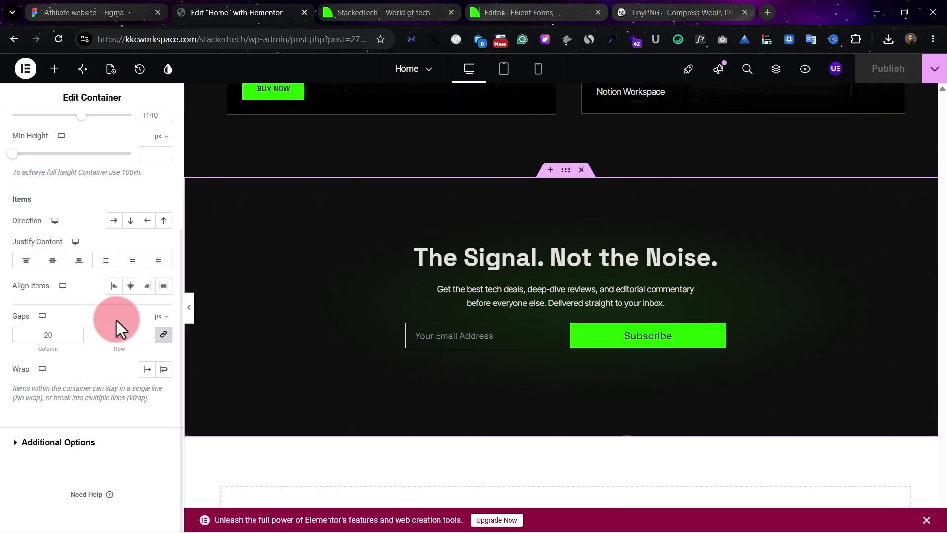
scroll(126, 126, "up", 3)
left_click(151, 130)
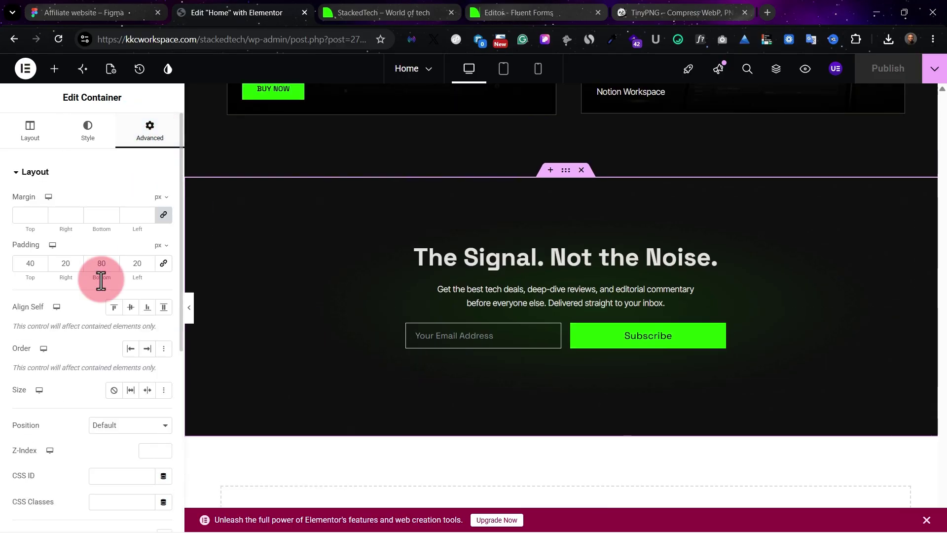
Switch to the StackedTech page preview, close the developer tools, open the site customizer and check the header's main row in tablet view.
left_click(359, 4)
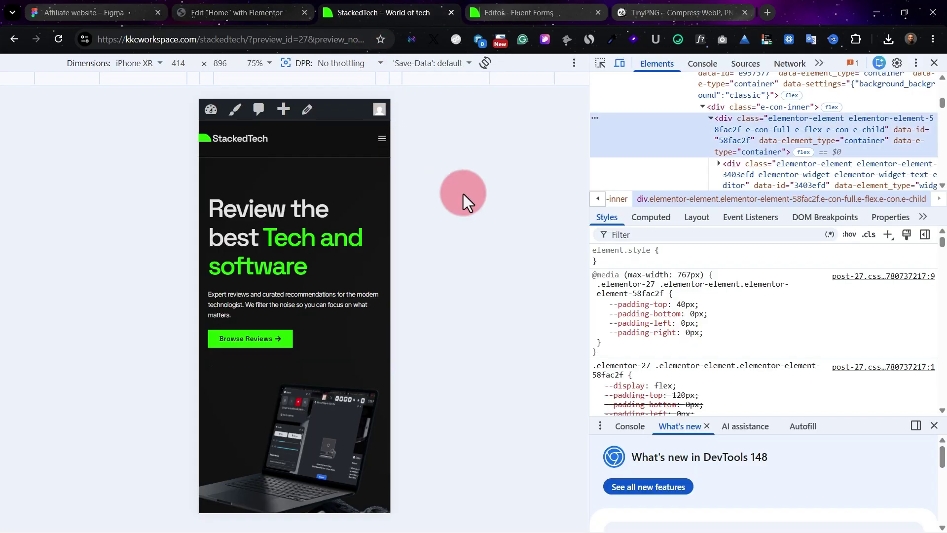
left_click(934, 64)
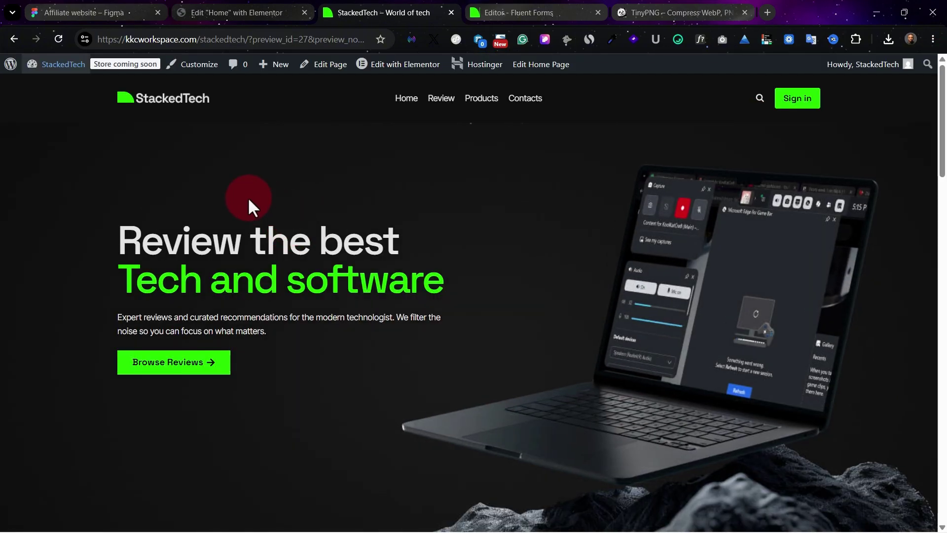
left_click(213, 73)
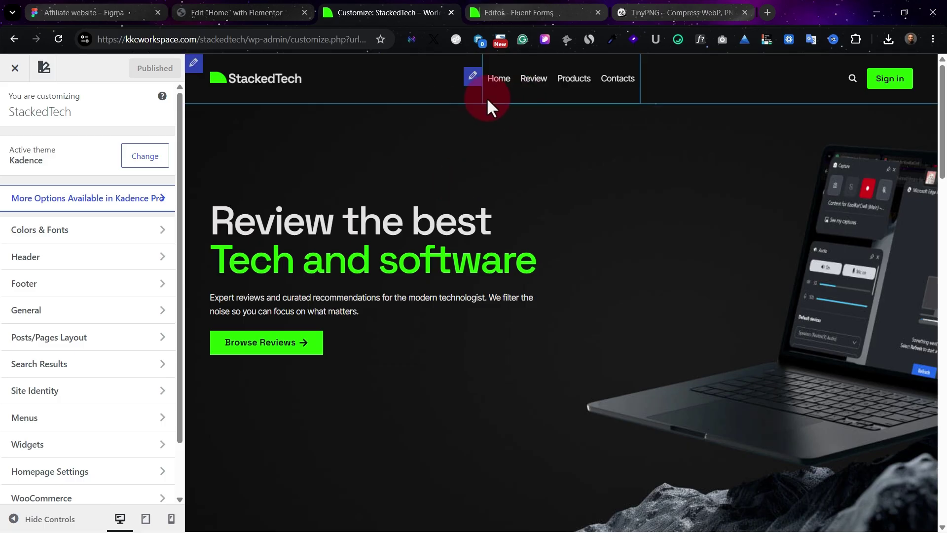
left_click(191, 65)
left_click(146, 518)
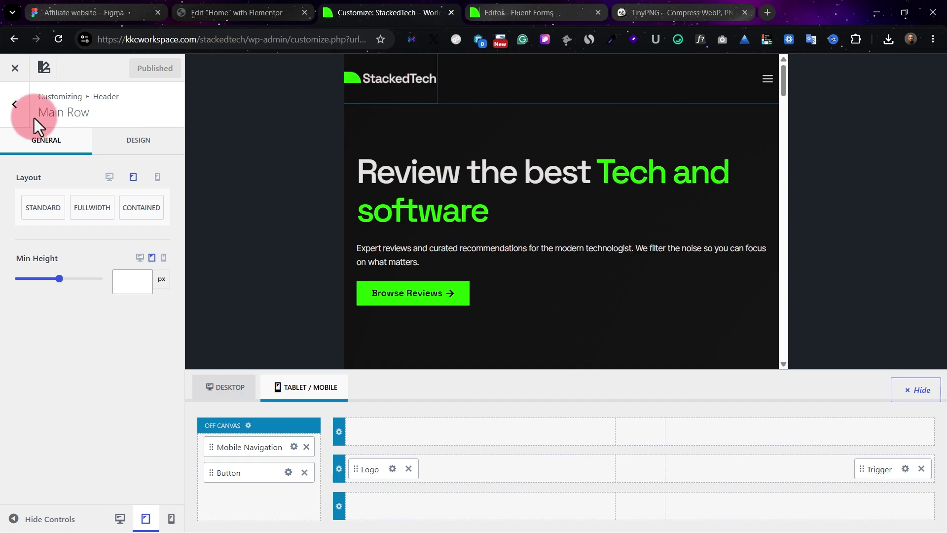
left_click(15, 109)
left_click(16, 105)
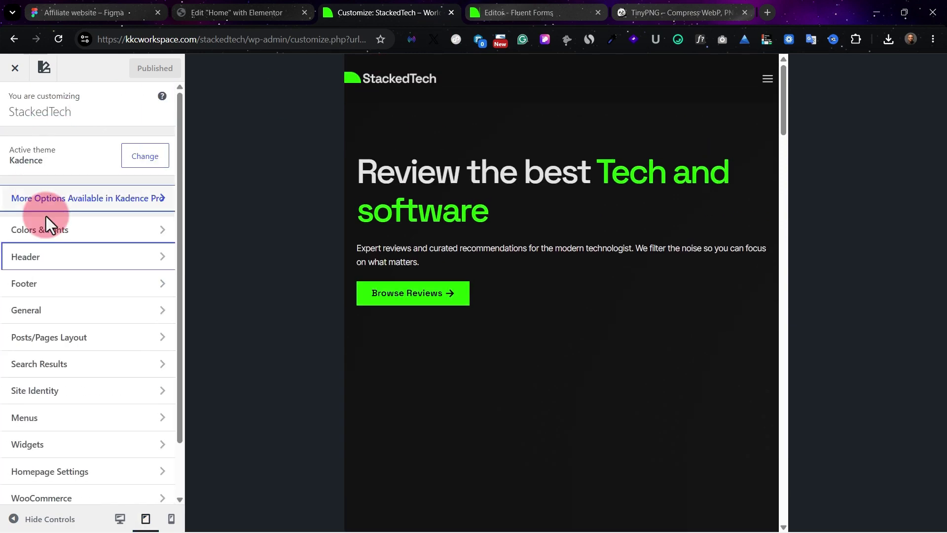
In the theme's general layout settings, set the content left/right edge spacing to 2 rem for tablet.
left_click(85, 310)
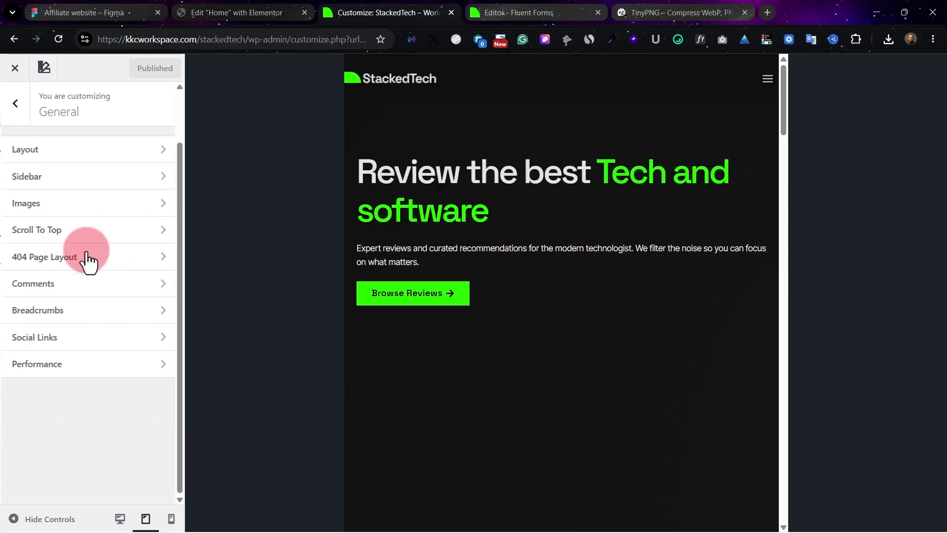
left_click(110, 160)
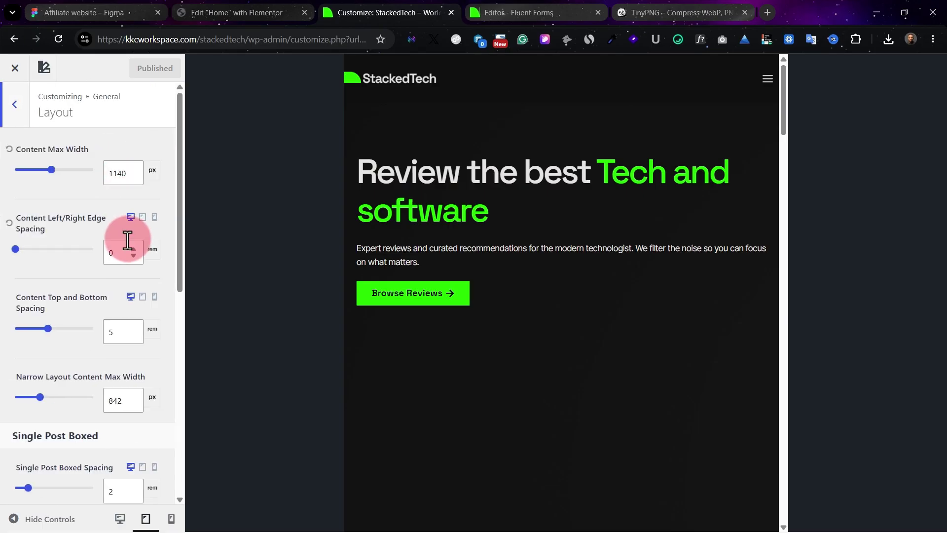
left_click(124, 167)
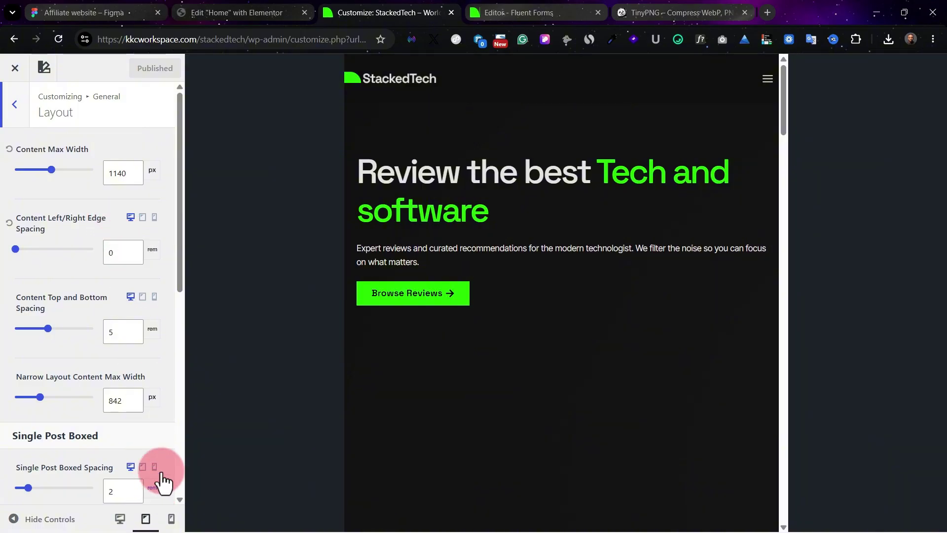
left_click(178, 217)
left_click(120, 251)
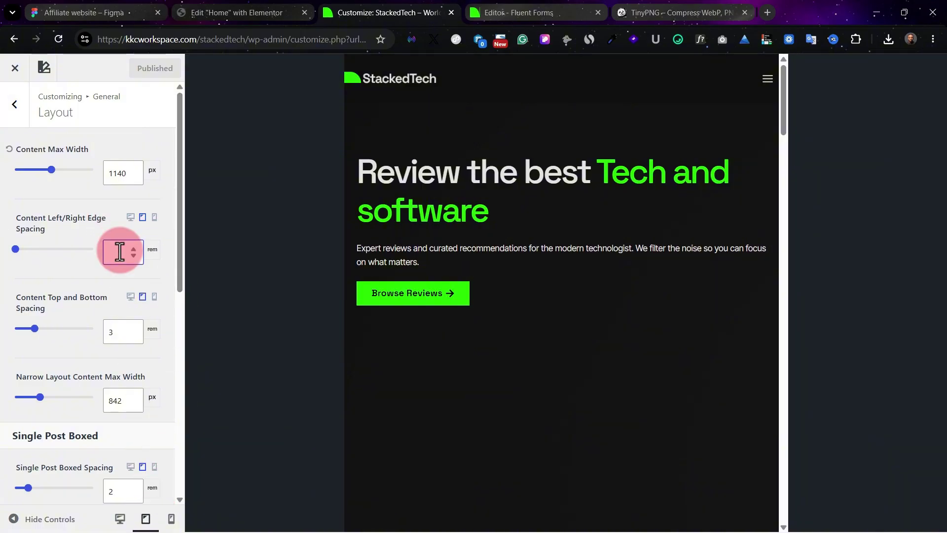
type("2")
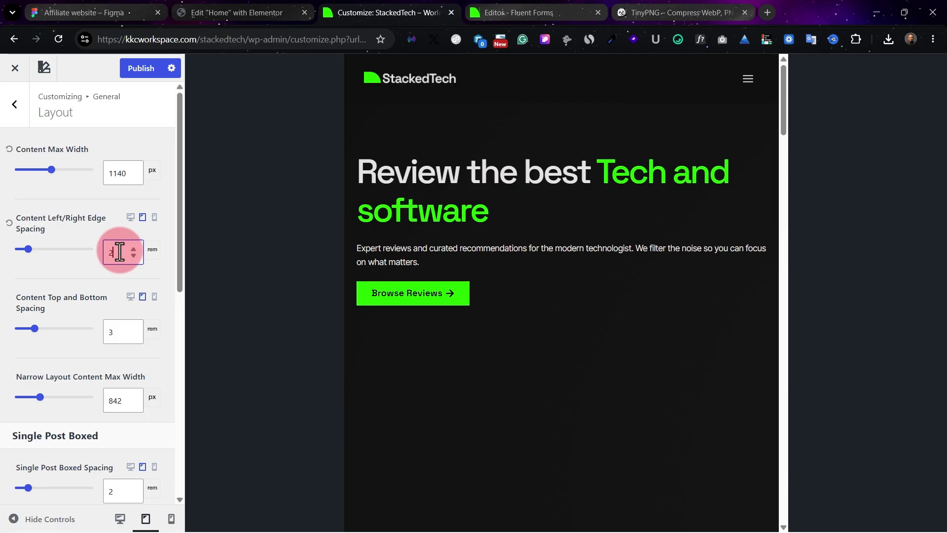
Set the content left/right edge spacing to 2 rem for mobile and publish the customizer changes.
left_click(156, 218)
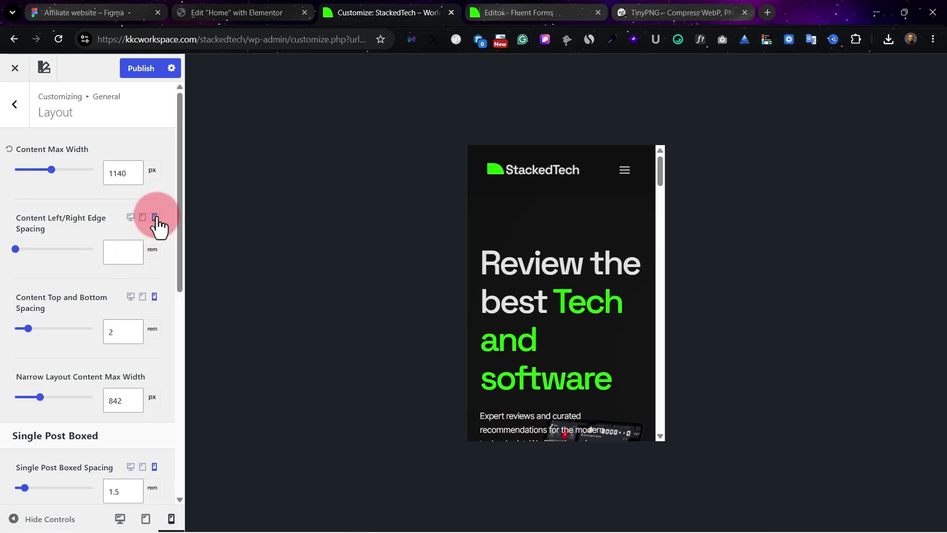
left_click(119, 256)
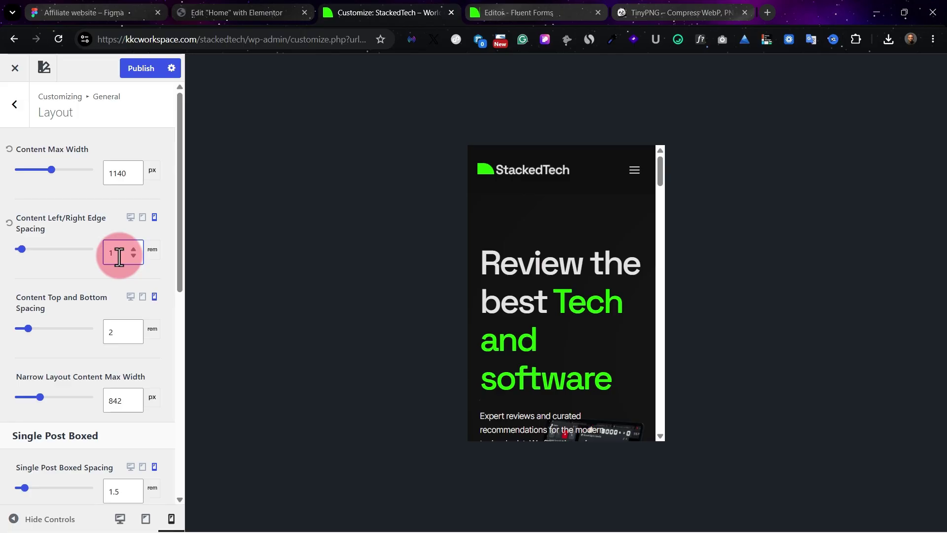
type("2")
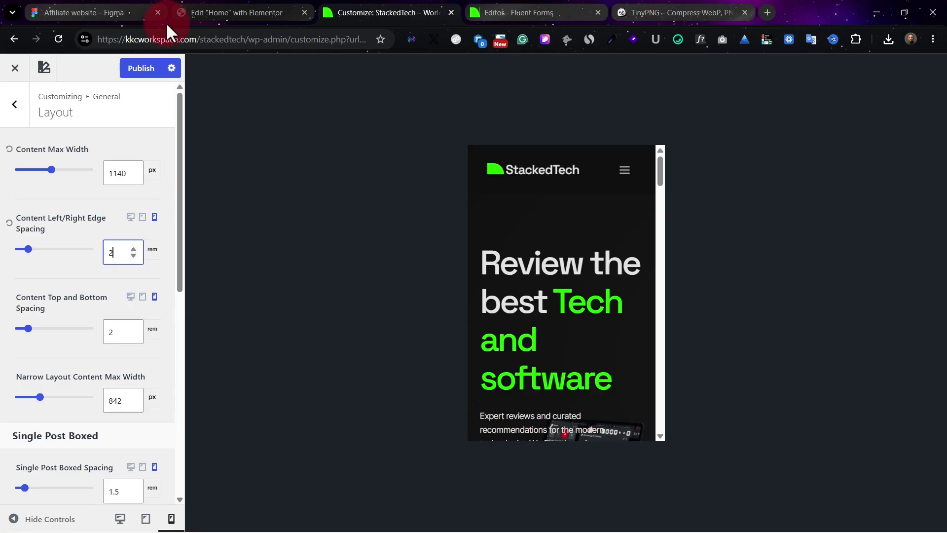
left_click(142, 69)
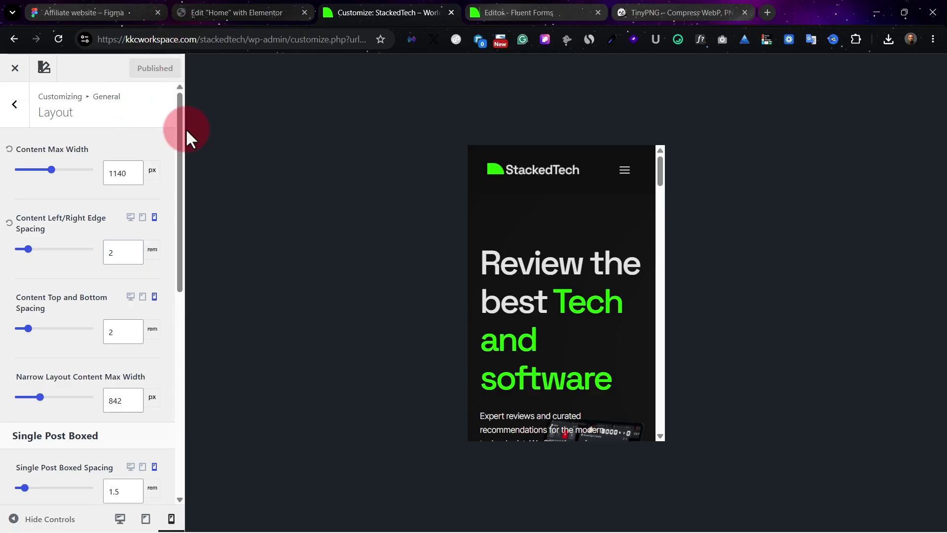
Close the customizer and inspect the StackedTech page's header in the browser's mobile device view.
left_click(26, 72)
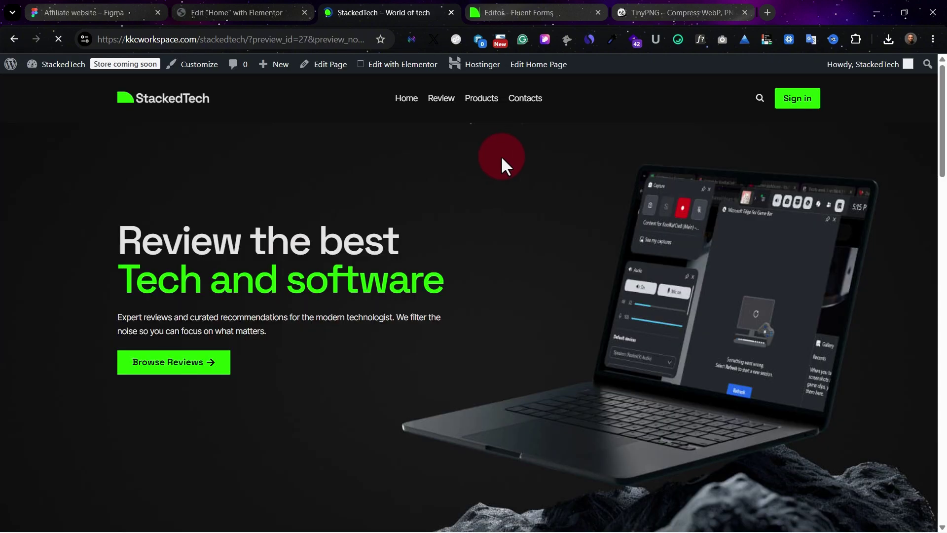
right_click(507, 156)
left_click(572, 451)
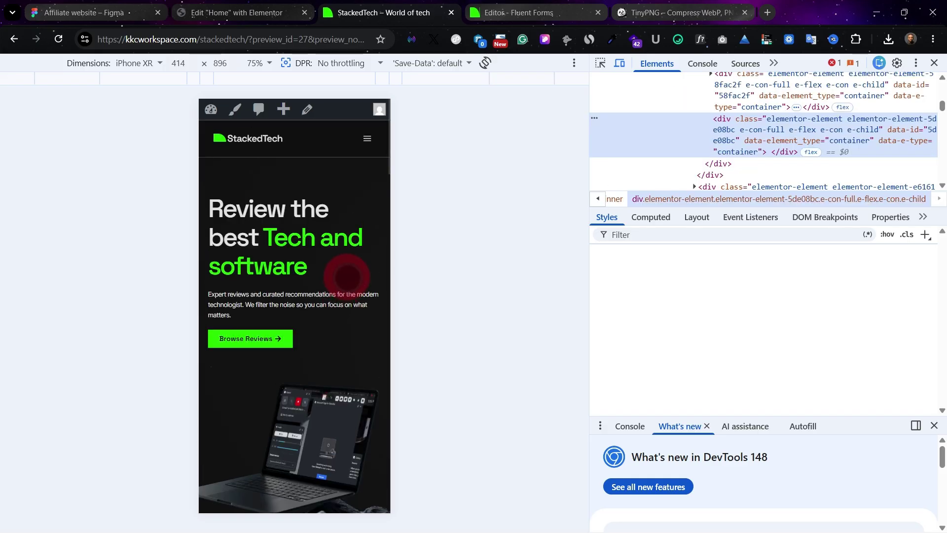
Back in the Elementor editor, give the page body a classic background in the Theme Accent - alt global color and publish.
left_click(276, 13)
left_click(572, 365)
scroll(574, 365, "up", 1)
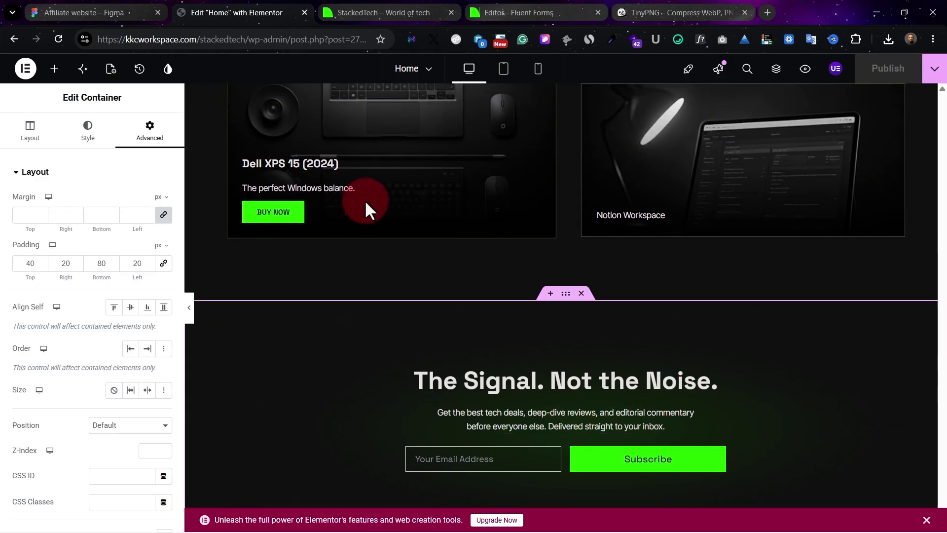
left_click(121, 79)
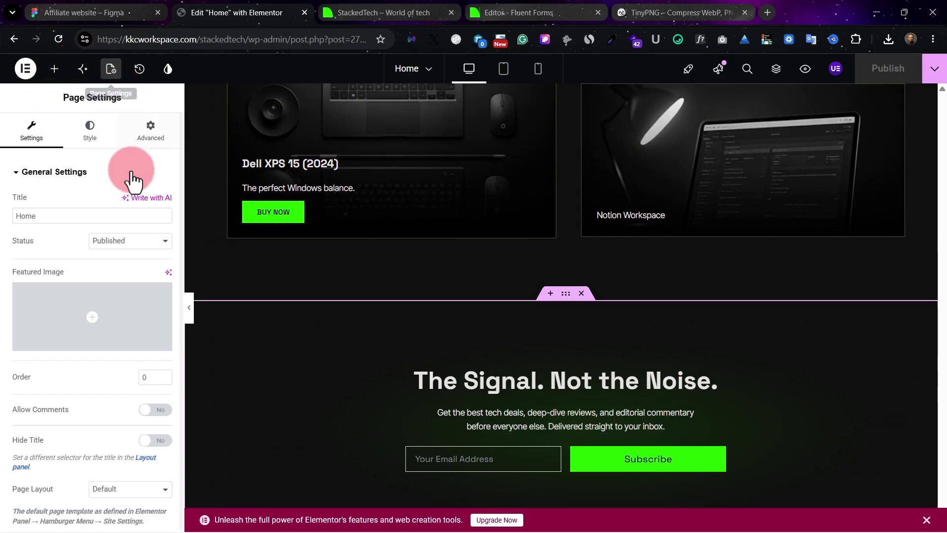
left_click(96, 139)
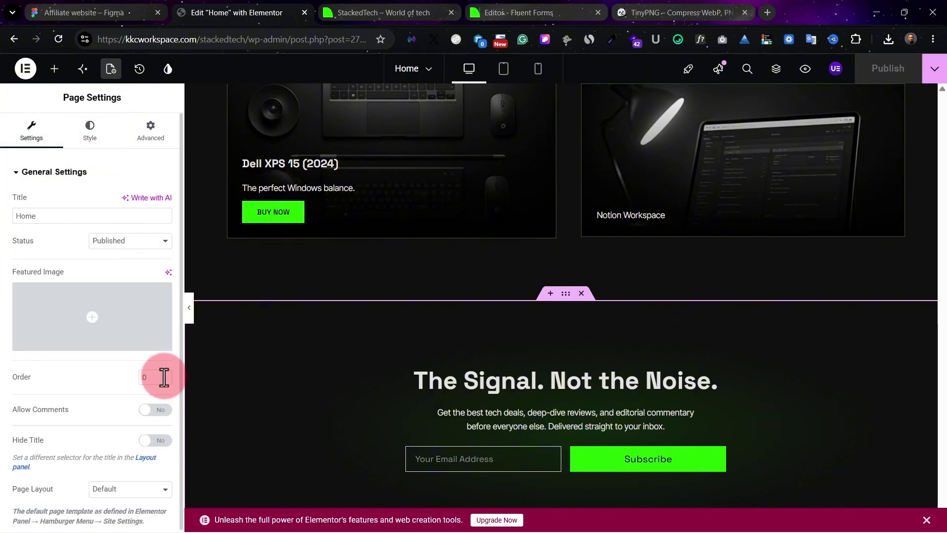
left_click(95, 143)
left_click(147, 307)
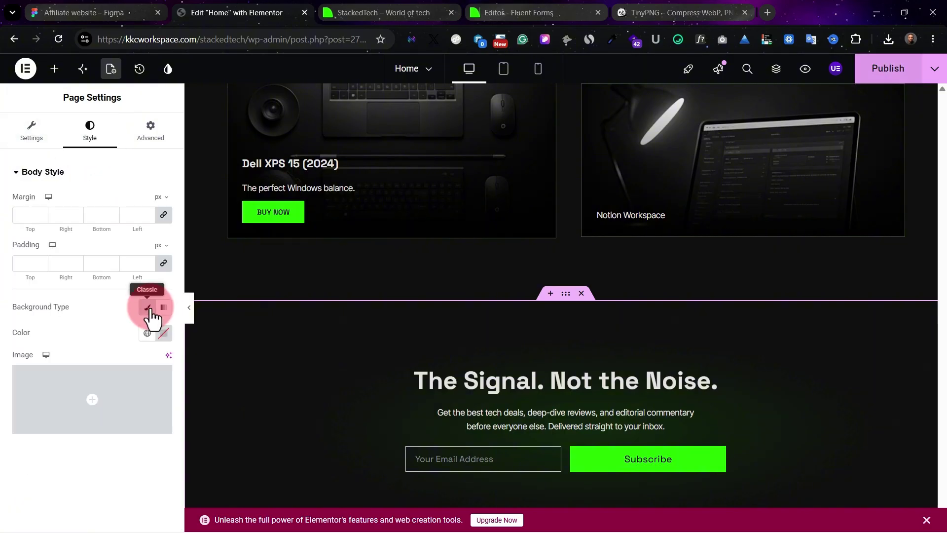
left_click(147, 332)
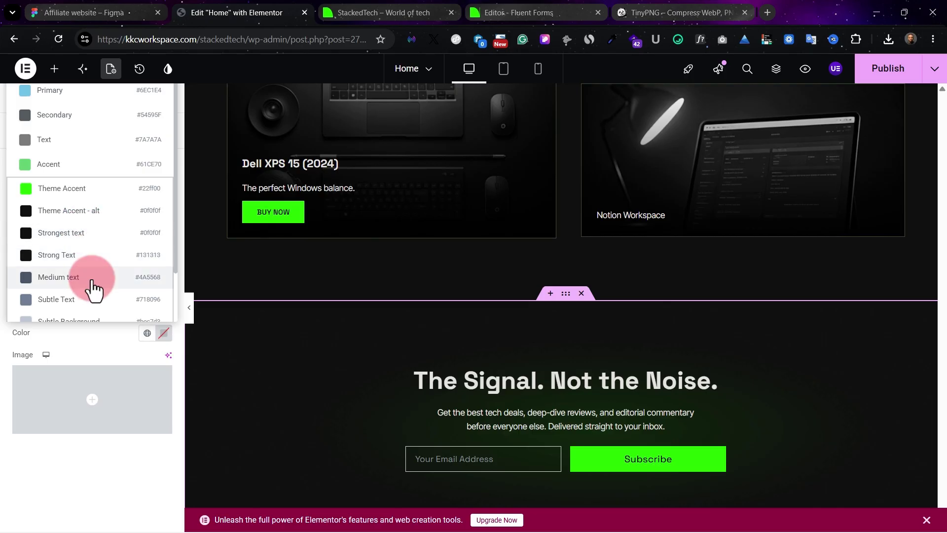
left_click(103, 212)
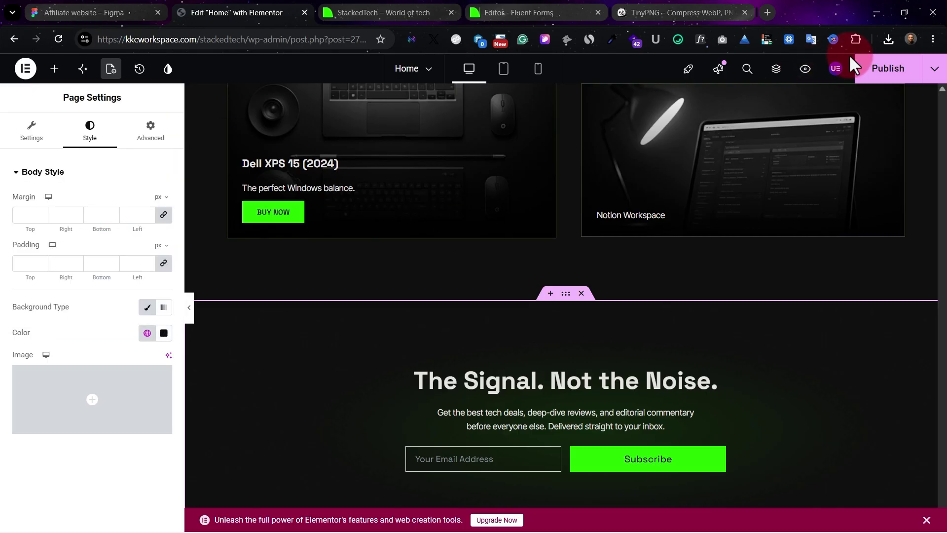
left_click(860, 69)
Preview the StackedTech home page at desktop width and examine its sections from the header down to the footer.
left_click(390, 12)
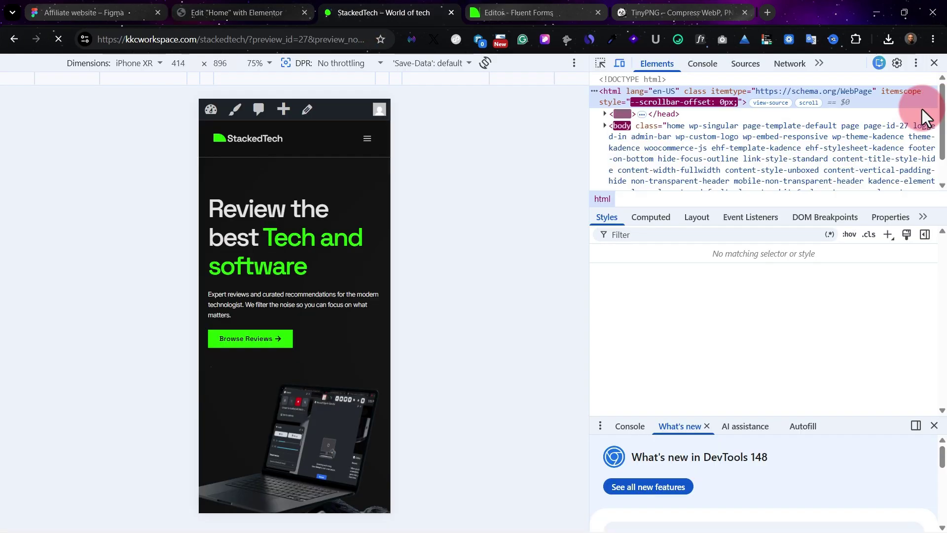
left_click(937, 63)
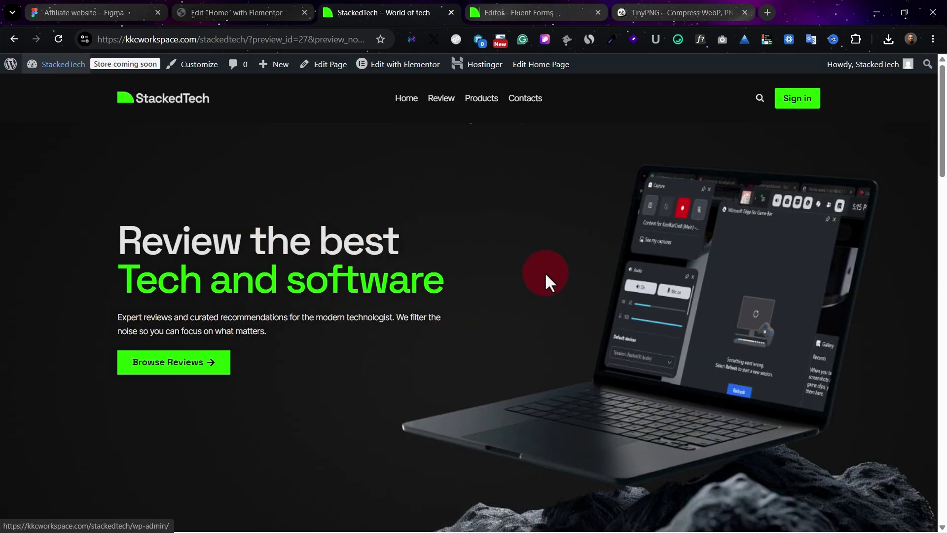
scroll(531, 270, "down", 5)
scroll(529, 271, "down", 3)
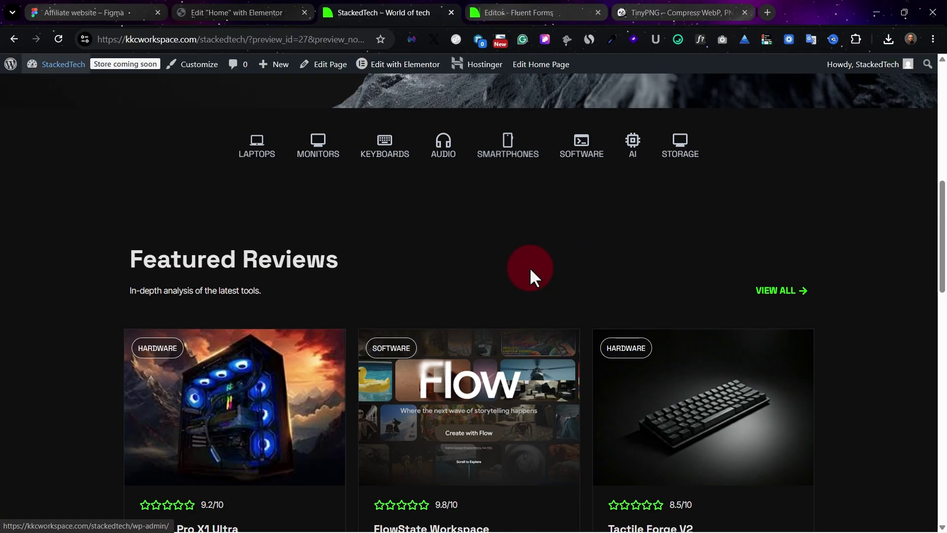
scroll(444, 212, "up", 3)
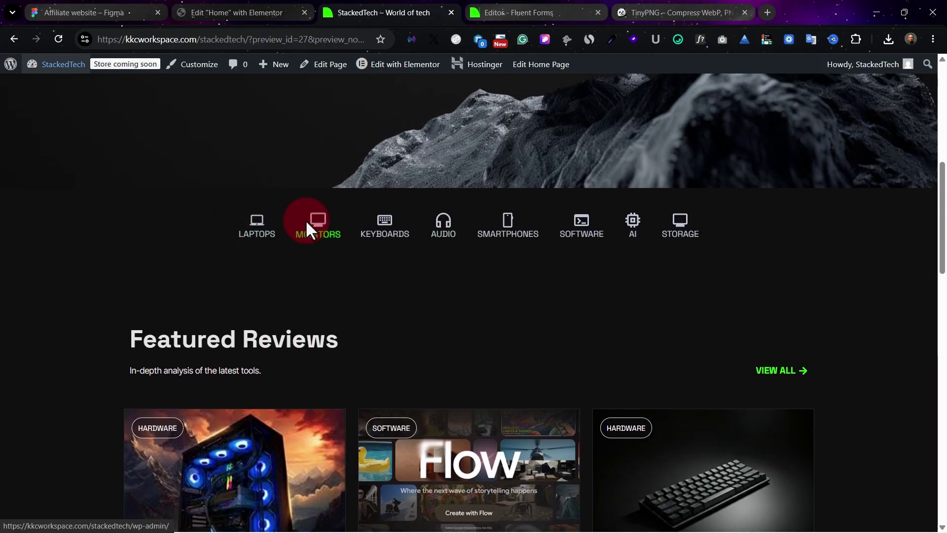
scroll(585, 369, "down", 4)
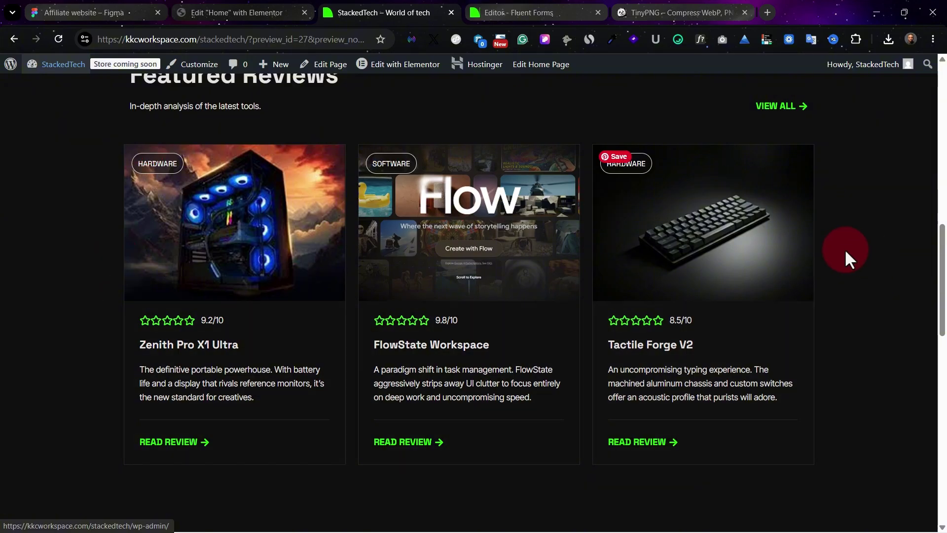
scroll(605, 281, "down", 9)
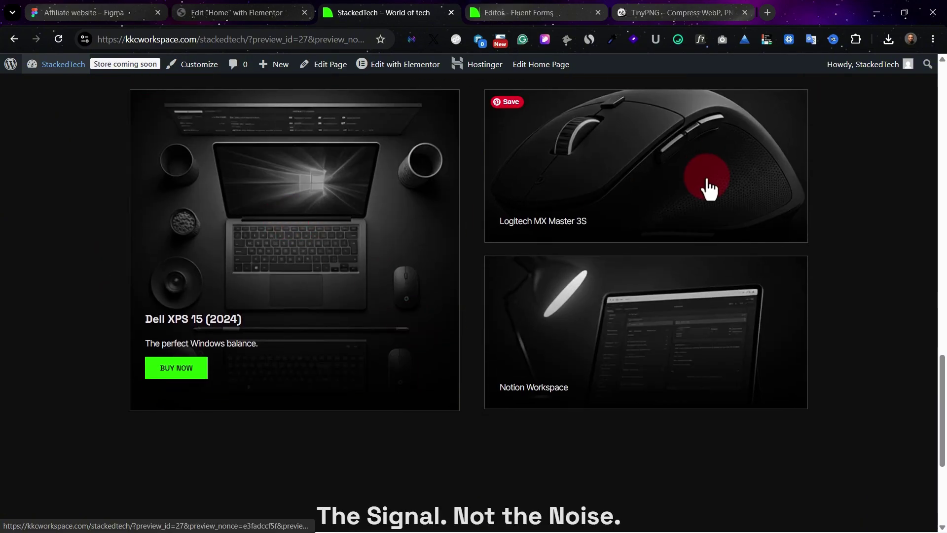
scroll(708, 187, "down", 2)
scroll(274, 316, "down", 2)
scroll(274, 316, "up", 3)
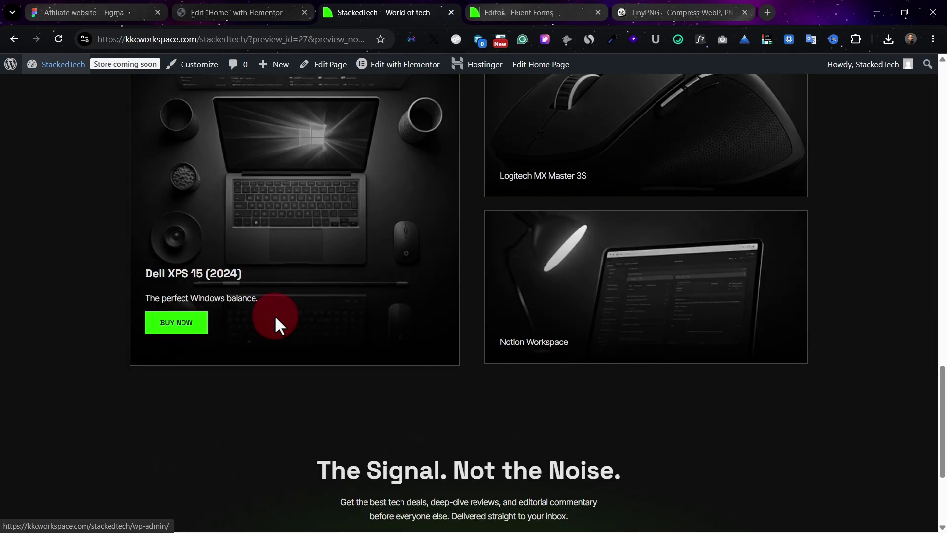
scroll(274, 315, "up", 15)
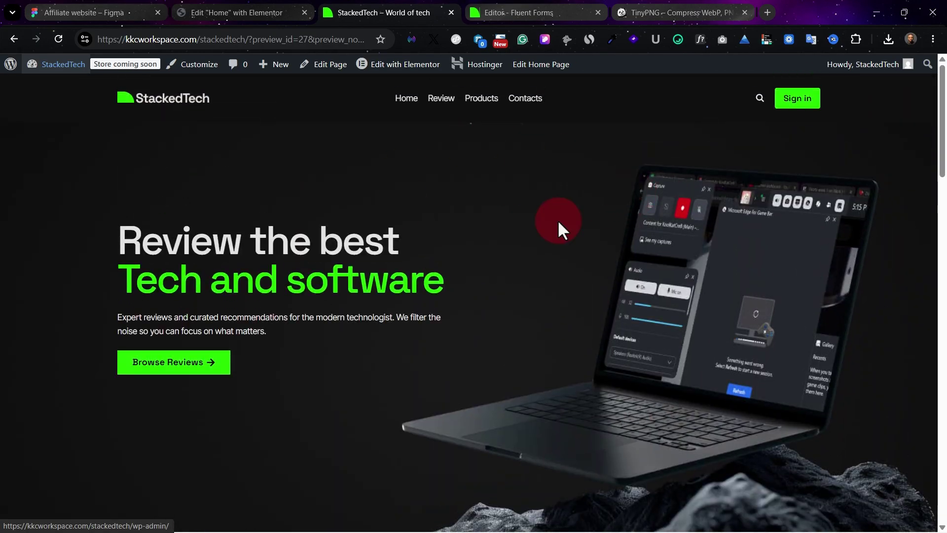
scroll(439, 161, "down", 20)
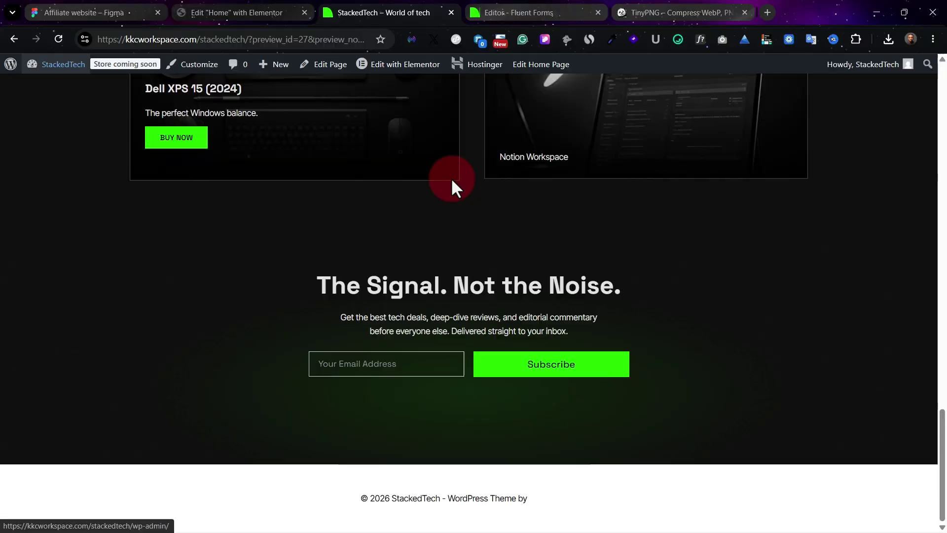
In the site customizer, create a new menu named Footer, assign it to the Footer location, and start adding items.
left_click(192, 64)
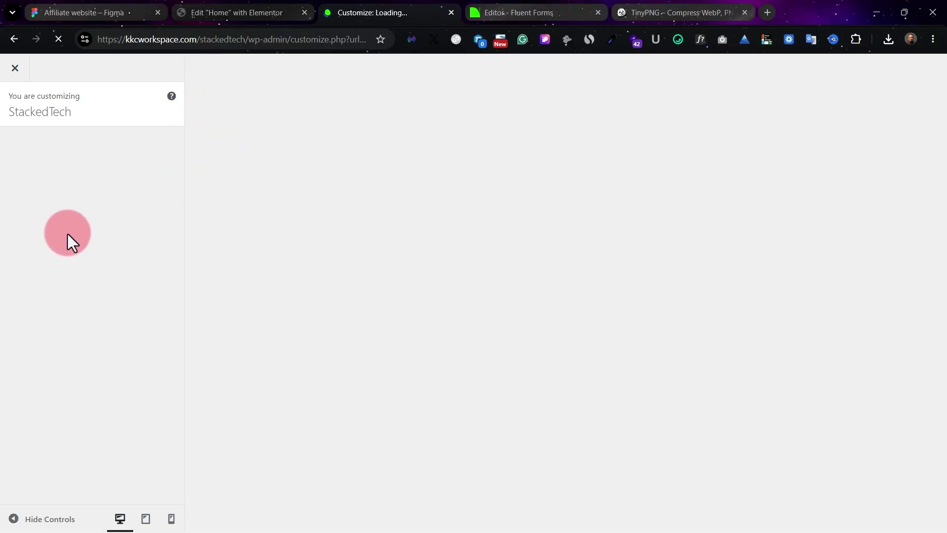
left_click(93, 427)
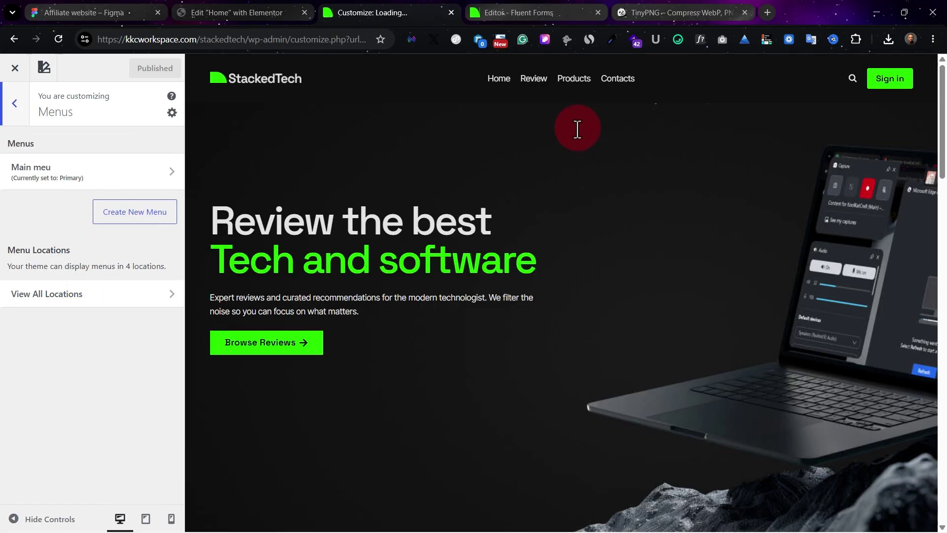
left_click(164, 213)
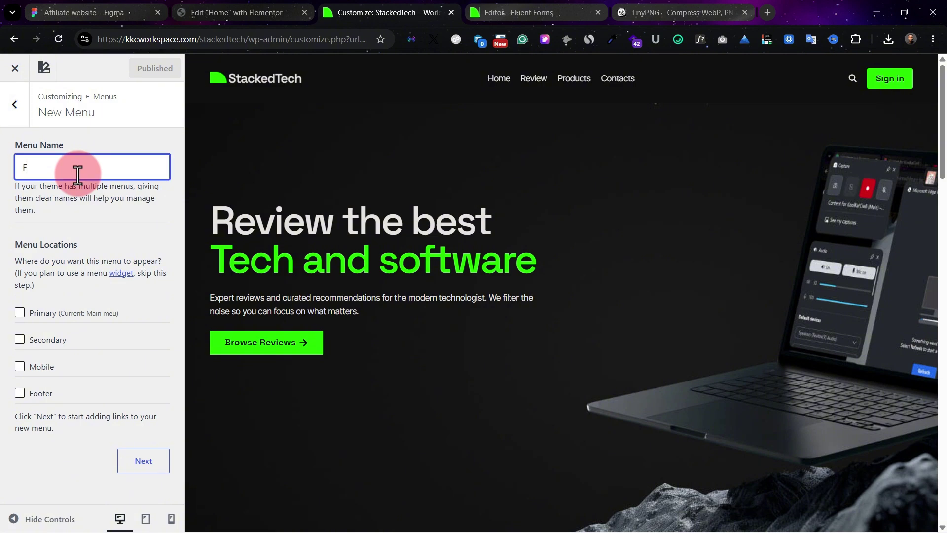
type("Footer")
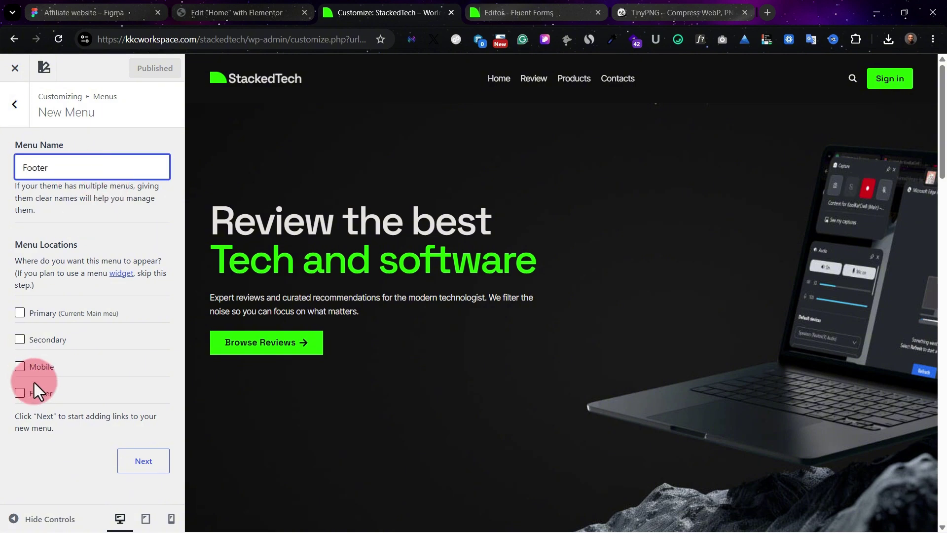
left_click(32, 397)
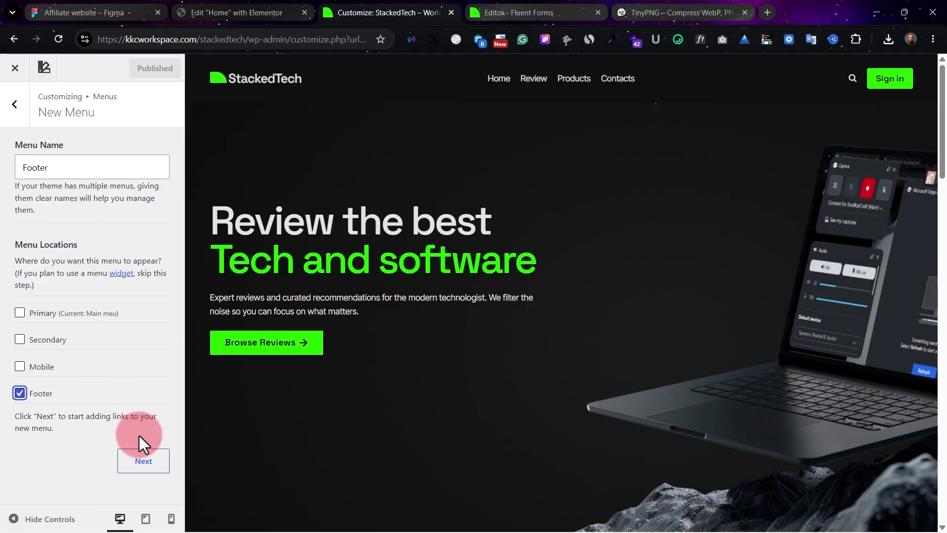
left_click(141, 463)
left_click(133, 262)
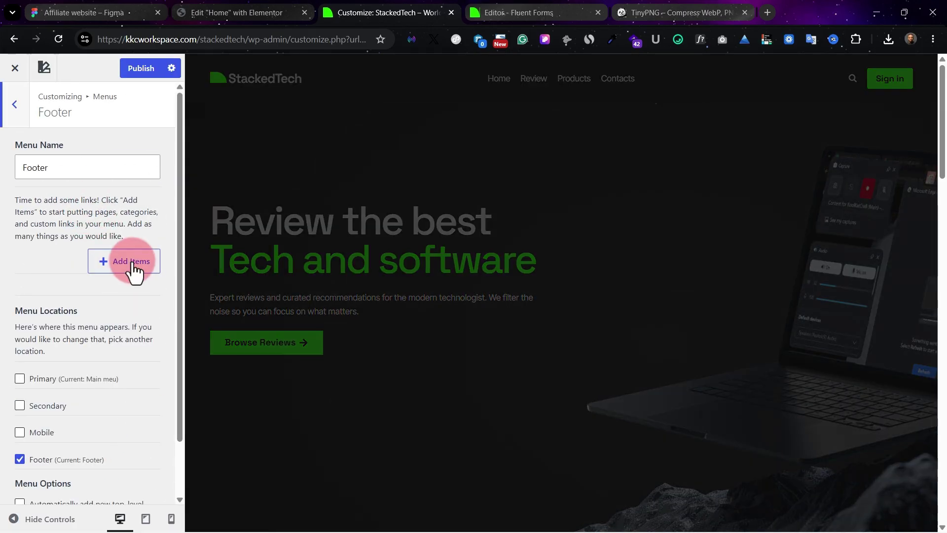
Copy the Privacy Policy link text from the Figma footer and add a page with that name to the Footer menu.
left_click(99, 11)
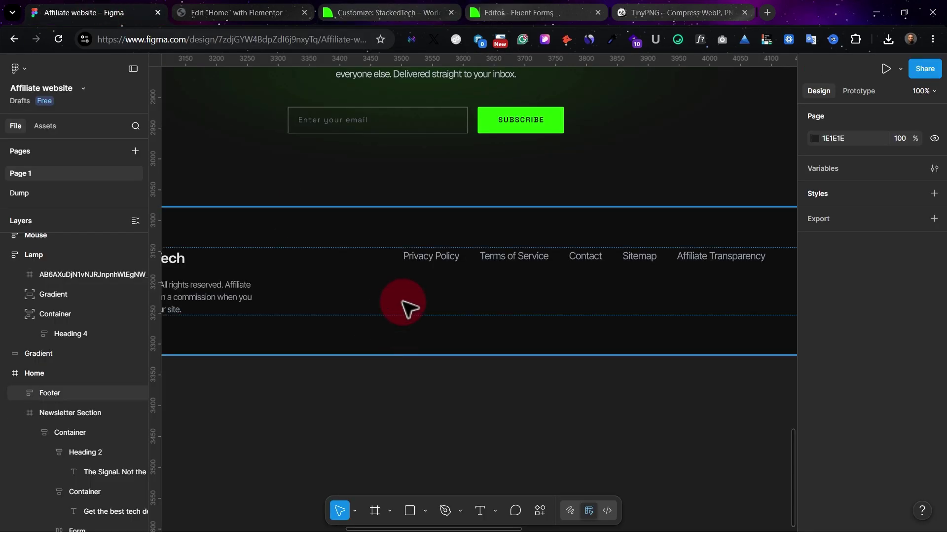
left_click(434, 263)
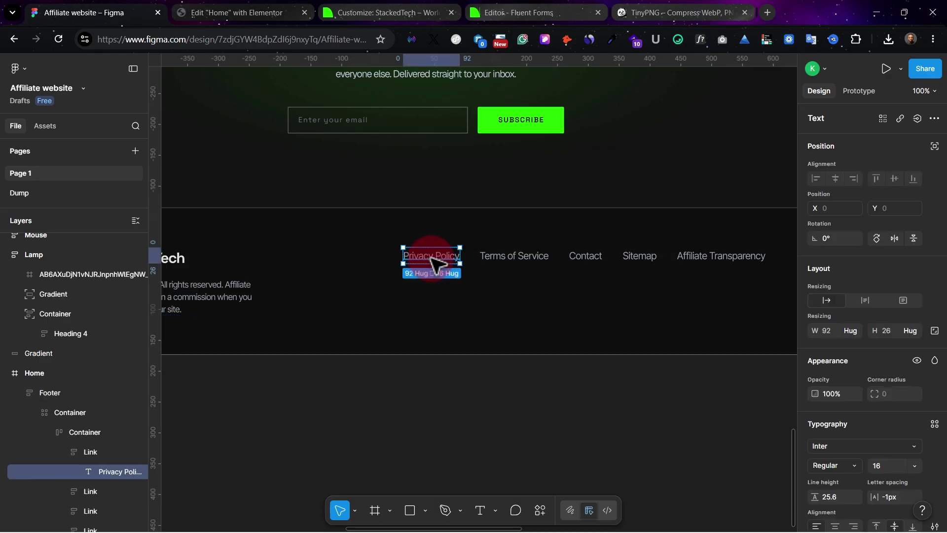
double_click(432, 262)
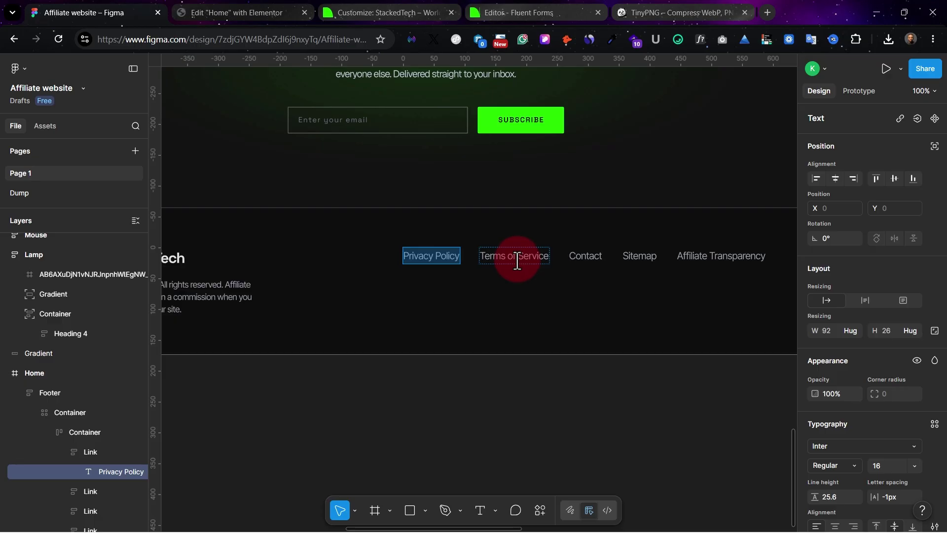
Copy the Terms of Service link text from the Figma footer and add it as a new page in the Footer menu.
left_click(518, 262)
left_click(234, 12)
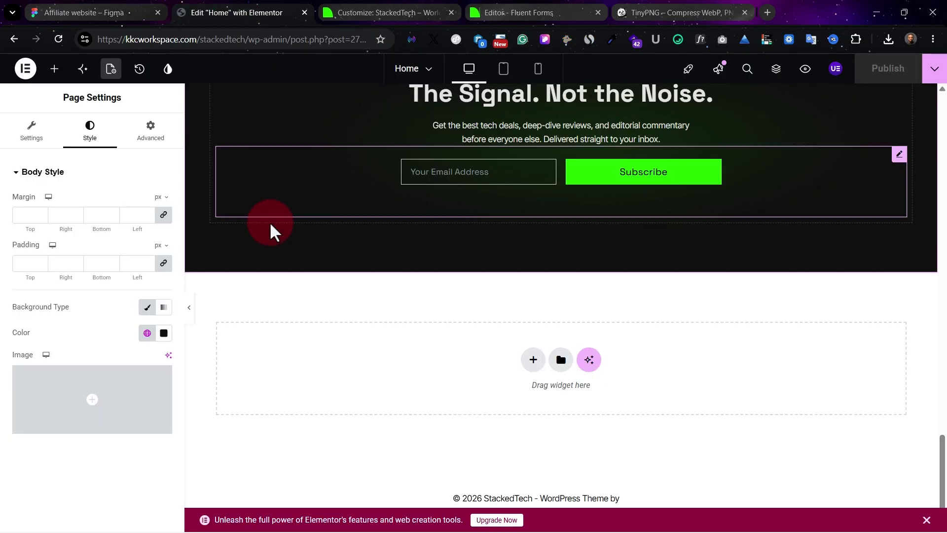
left_click(335, 15)
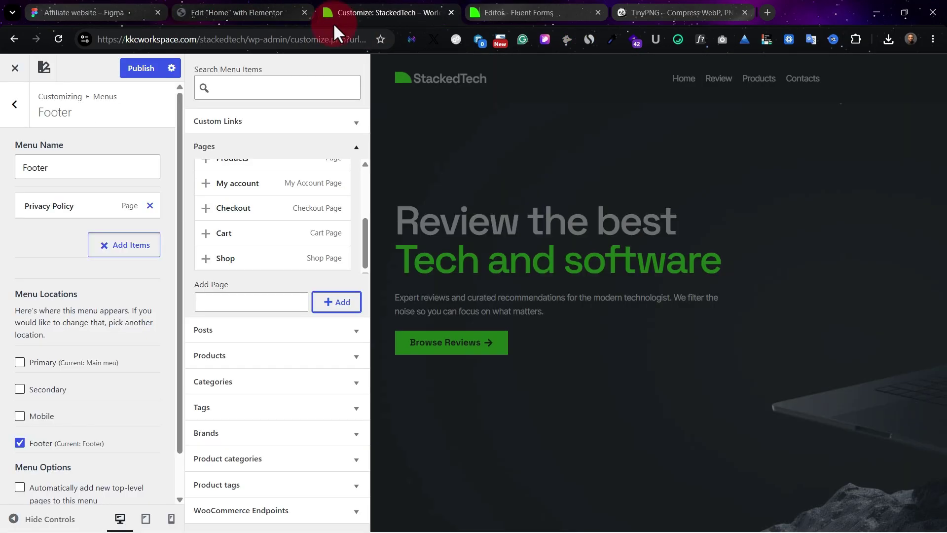
left_click(280, 307)
type("Terms of Service")
left_click(340, 303)
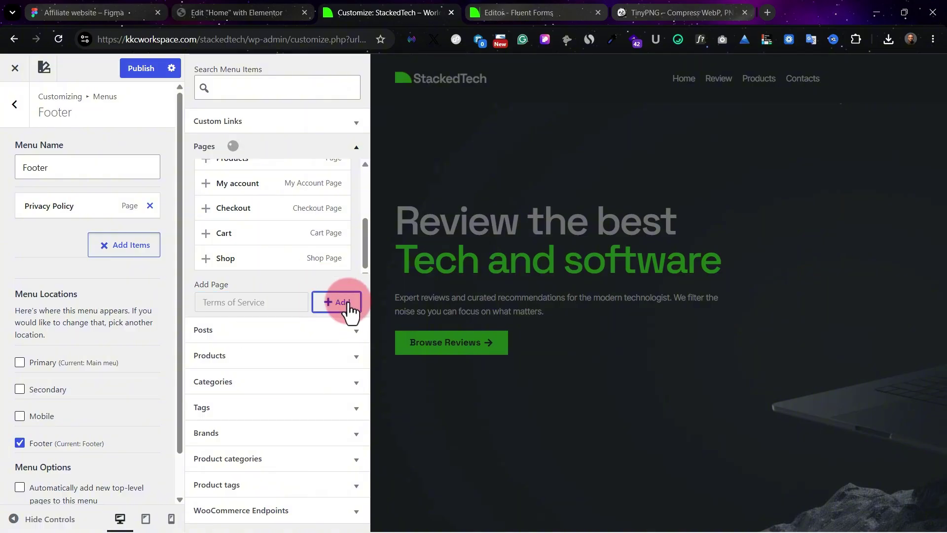
Close the Elementor editor tab and add new Contact and Sitemap pages to the Footer menu, matching the Figma footer links.
left_click(111, 6)
left_click(275, 17)
key("ctrl+w")
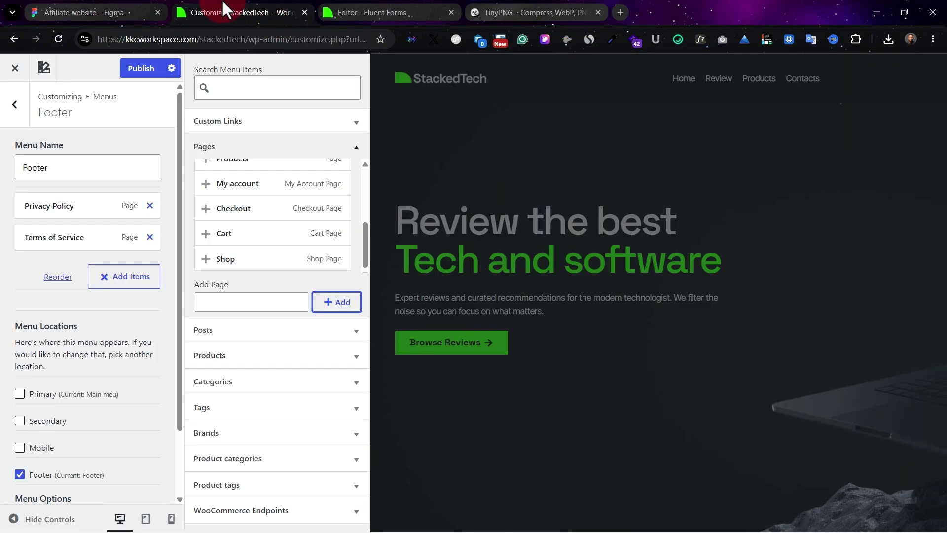
left_click(249, 307)
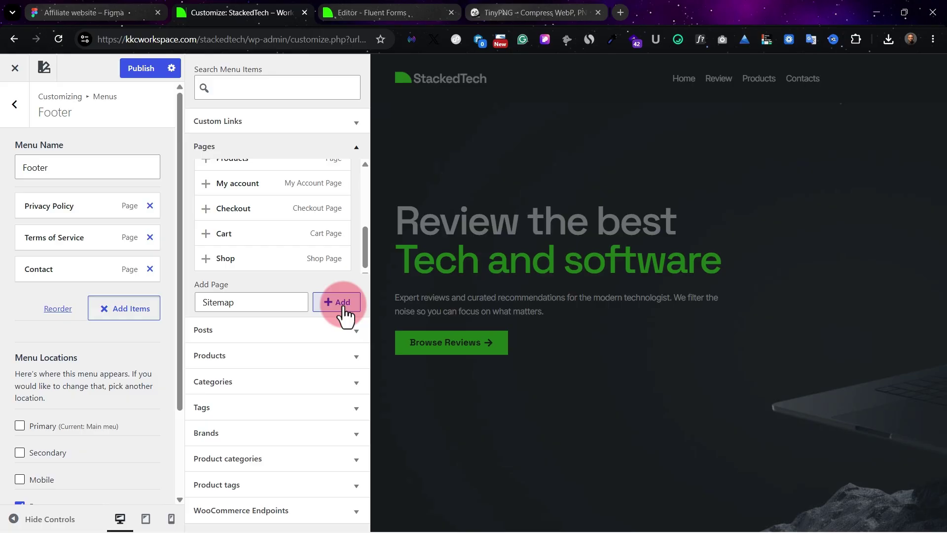
left_click(341, 305)
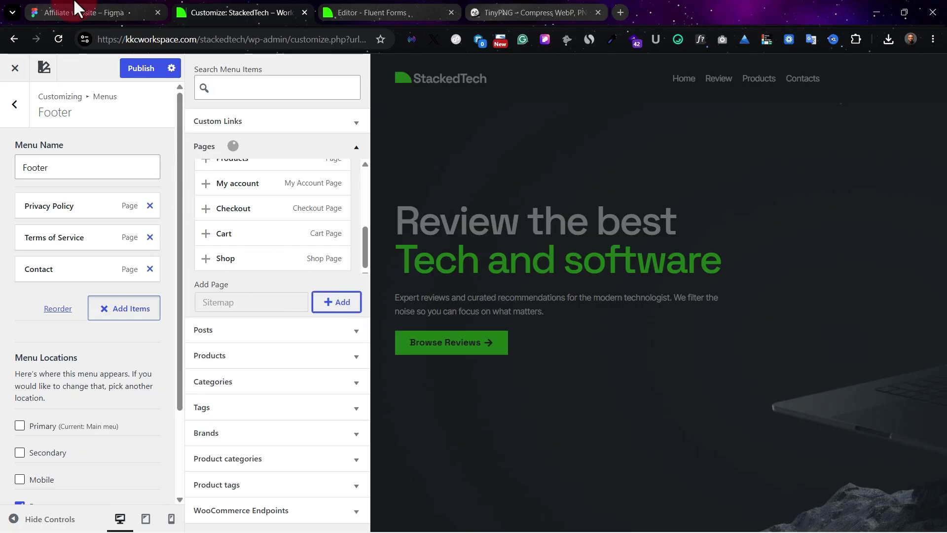
Add an Affiliate Transparency page to the Footer menu using the link text copied from Figma, and publish the customizer changes.
left_click(77, 8)
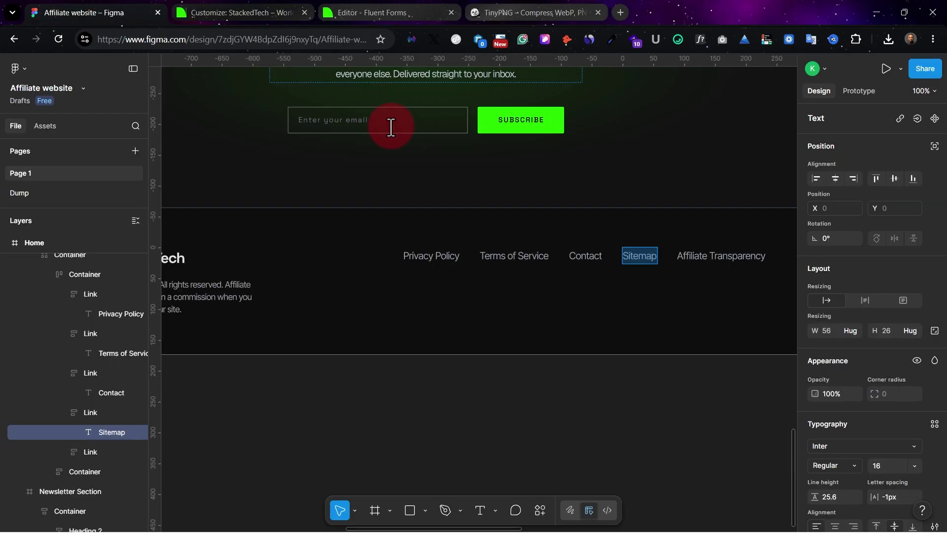
left_click(719, 257)
key("Escape")
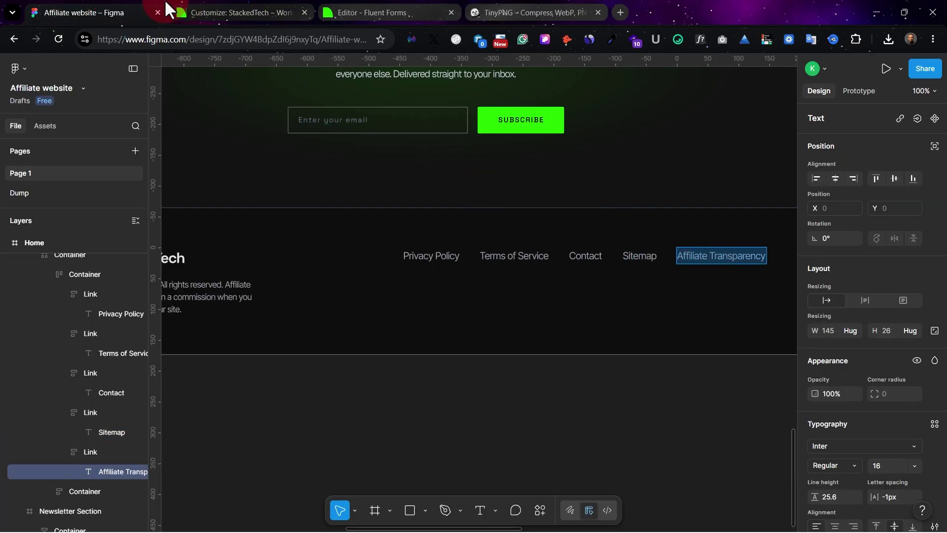
left_click(187, 11)
left_click(274, 306)
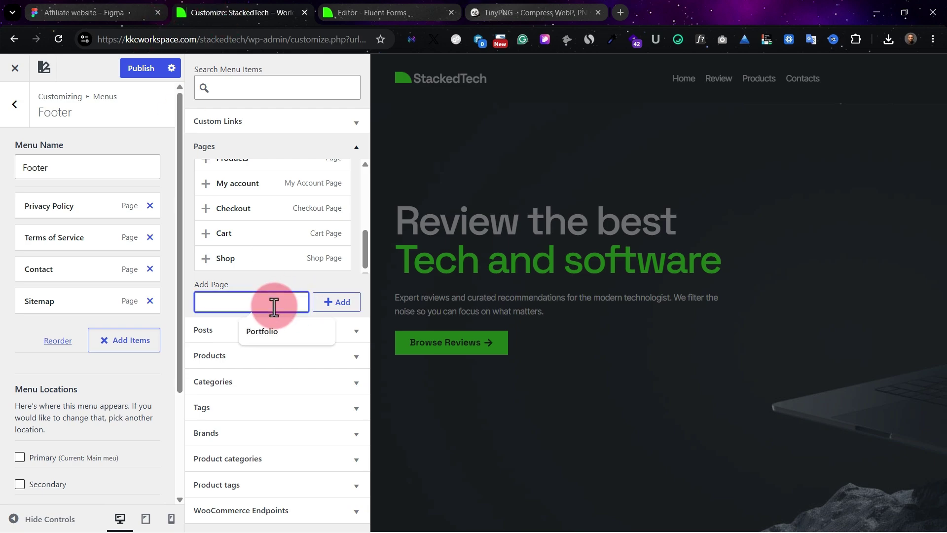
type("Affiliate Transparency")
left_click(352, 304)
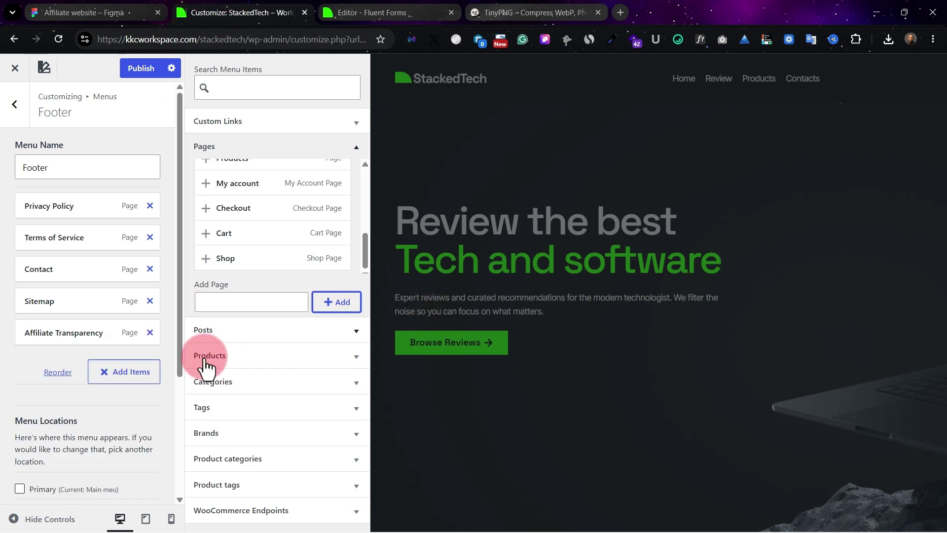
left_click(140, 70)
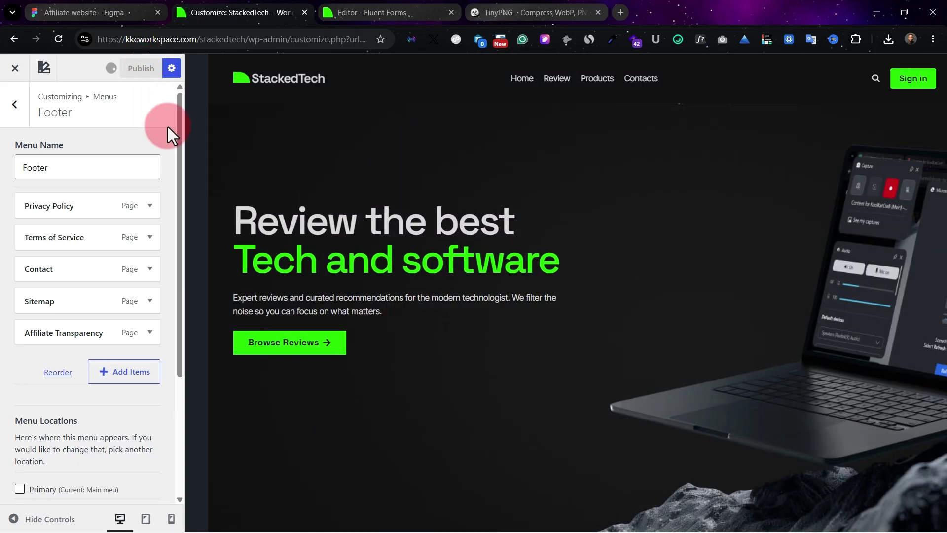
Check the footer in the customizer preview, exit to the WordPress admin, and open the Ultimate Addons for Elementor (UAE) dashboard.
left_click_drag(940, 127, 548, 487)
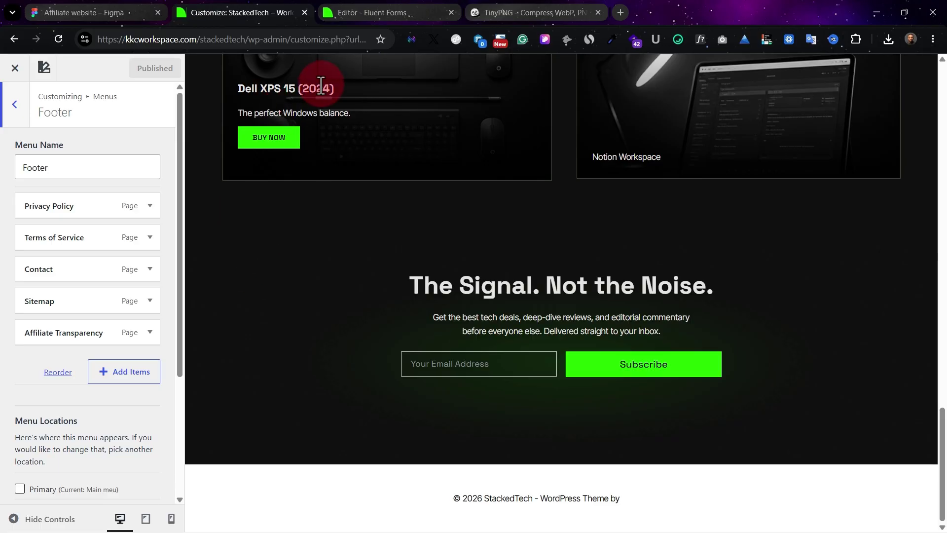
left_click(15, 69)
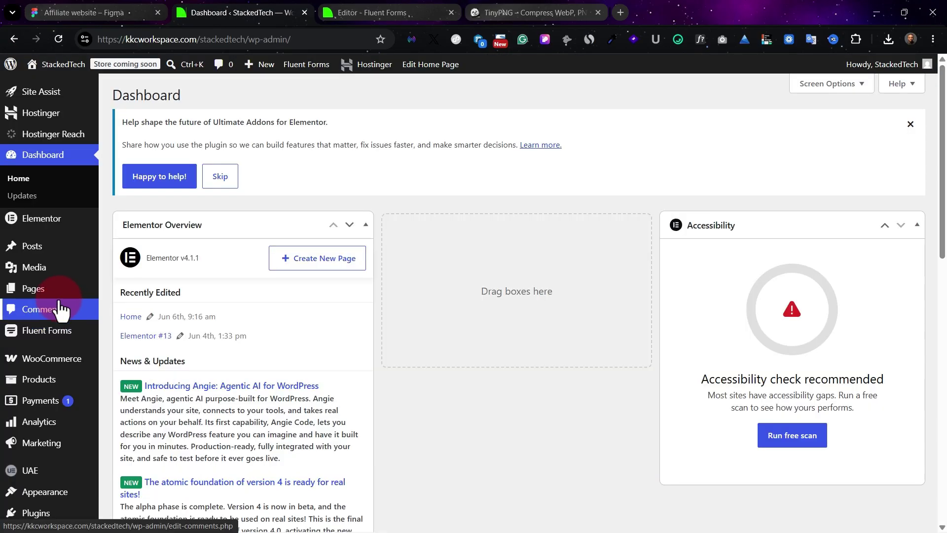
scroll(47, 365, "down", 1)
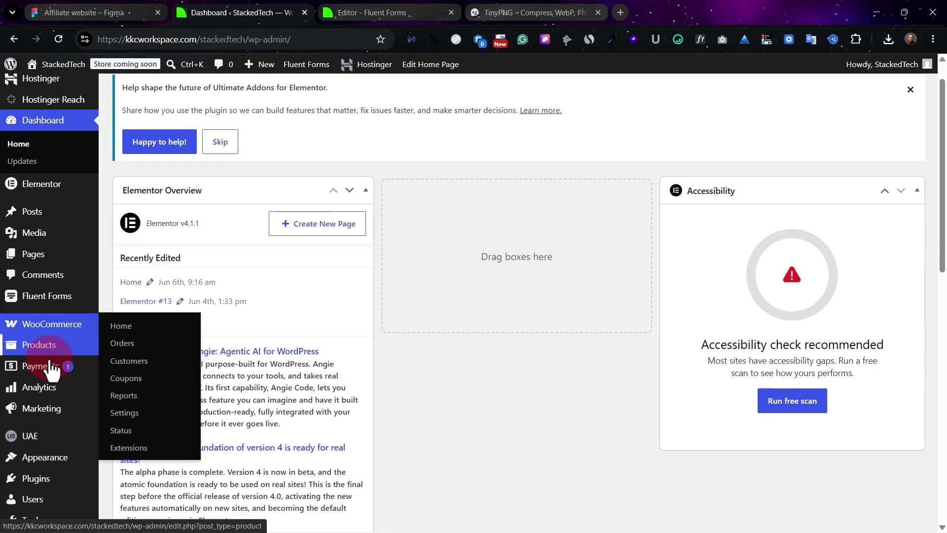
scroll(52, 389, "down", 3)
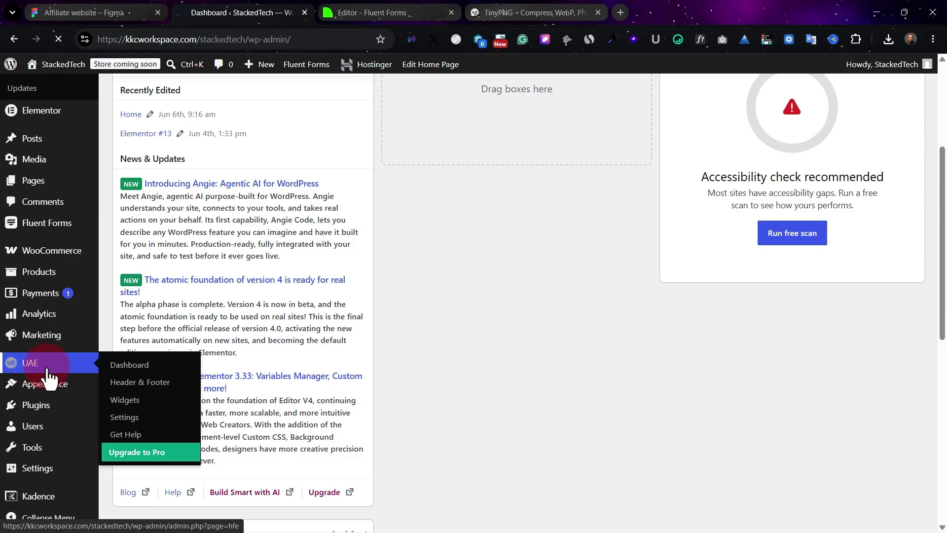
scroll(56, 276, "down", 4)
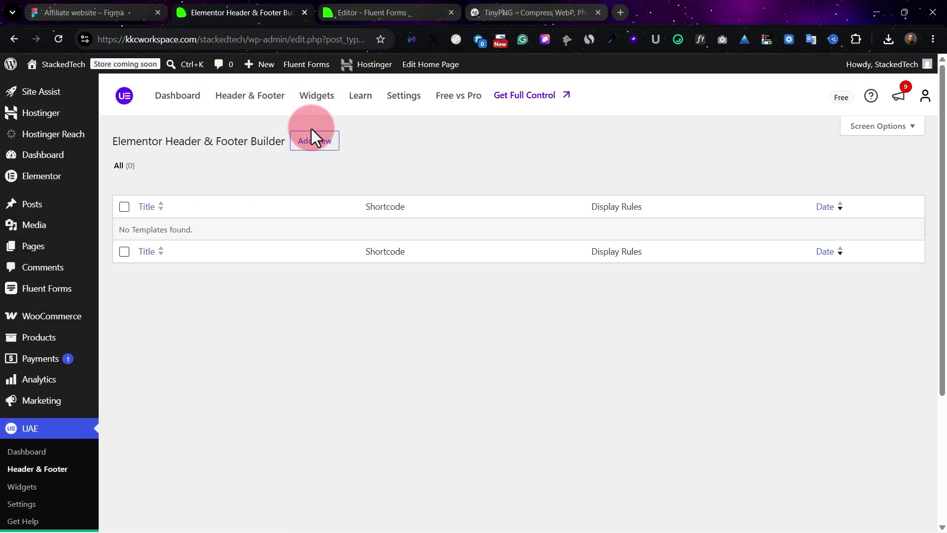
left_click(49, 453)
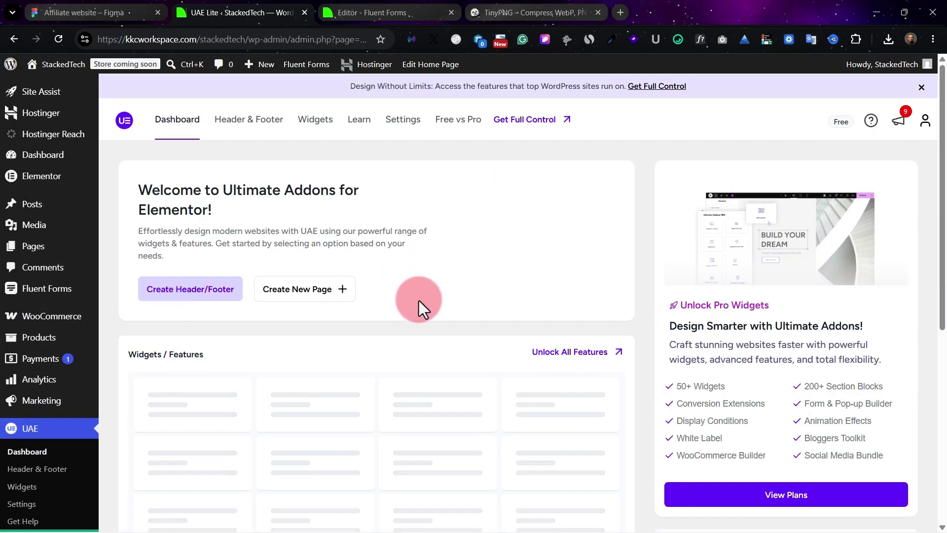
Browse the UAE dashboard, open its Header & Footer builder, and add a new template titled Footer.
scroll(457, 336, "down", 1)
scroll(457, 336, "down", 4)
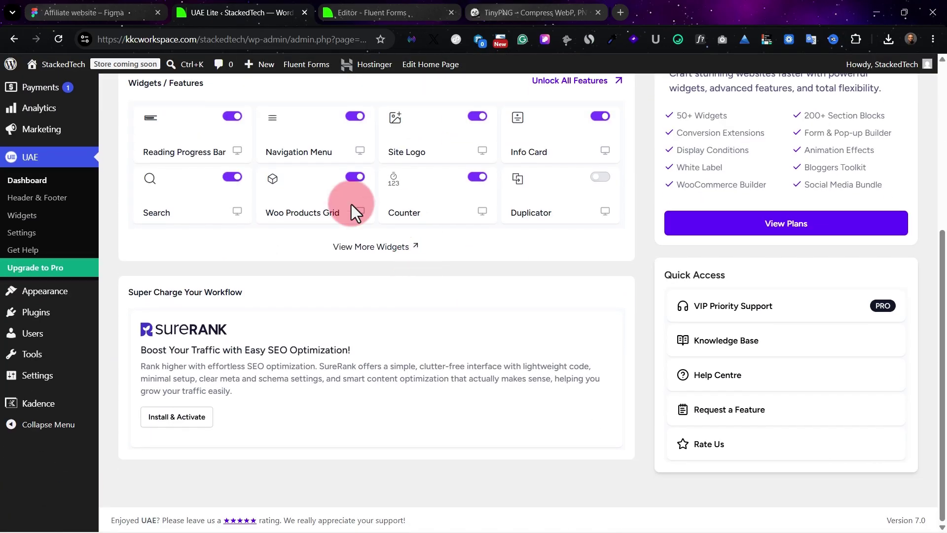
scroll(276, 271, "up", 3)
scroll(180, 450, "down", 1)
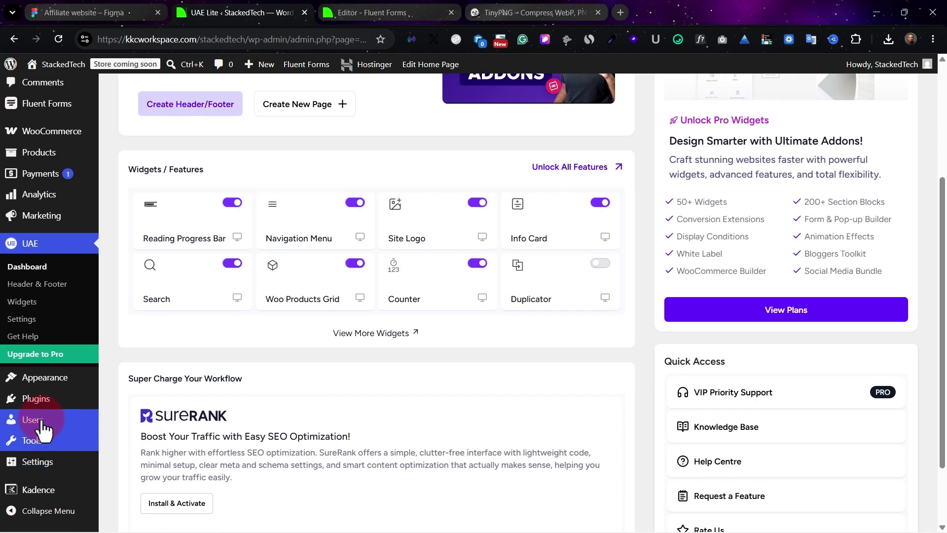
mouse_move(49, 402)
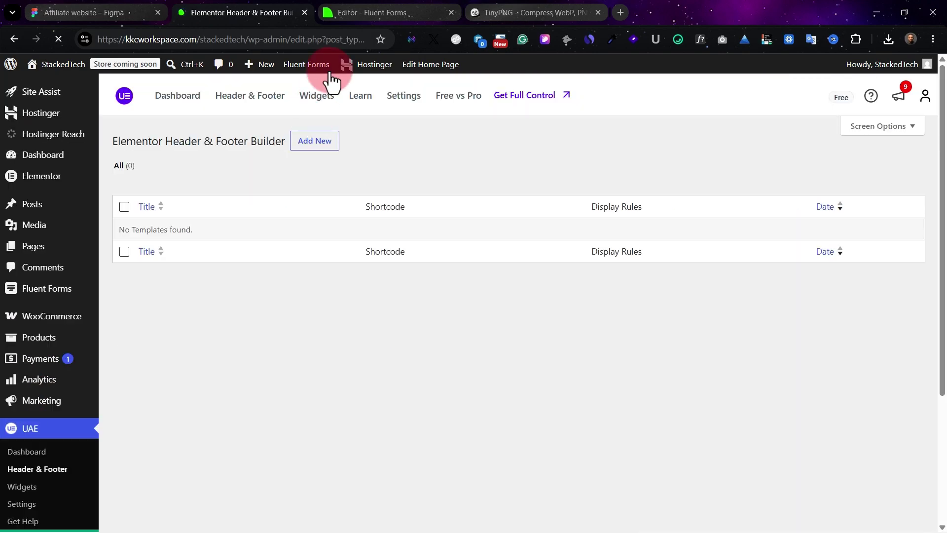
left_click(313, 150)
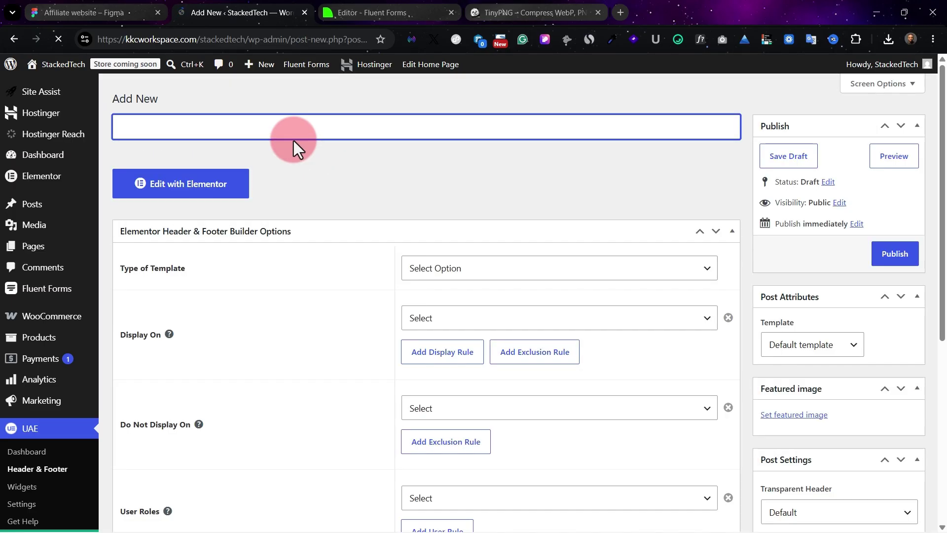
type("Footer")
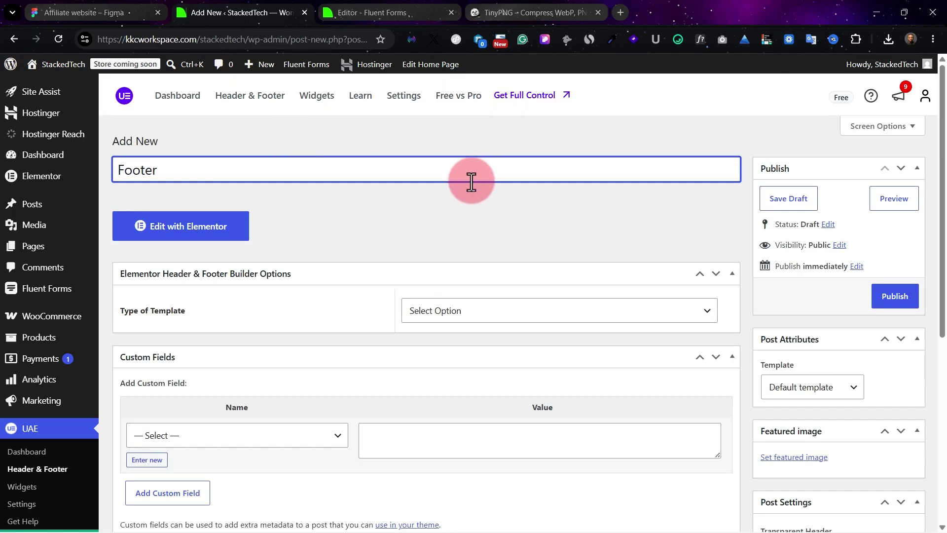
left_click(443, 205)
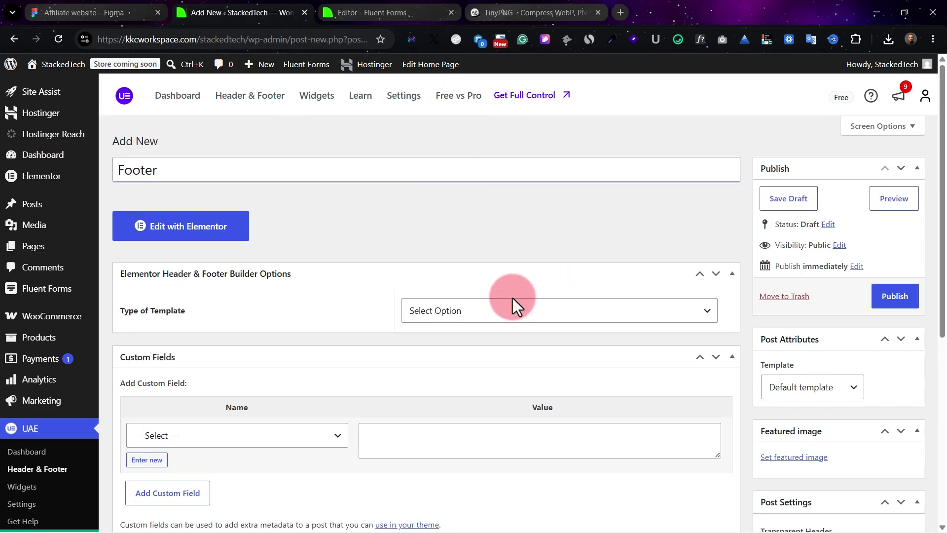
Set the template type to Footer, display it on the Entire Website, and set its user roles to All.
left_click(512, 312)
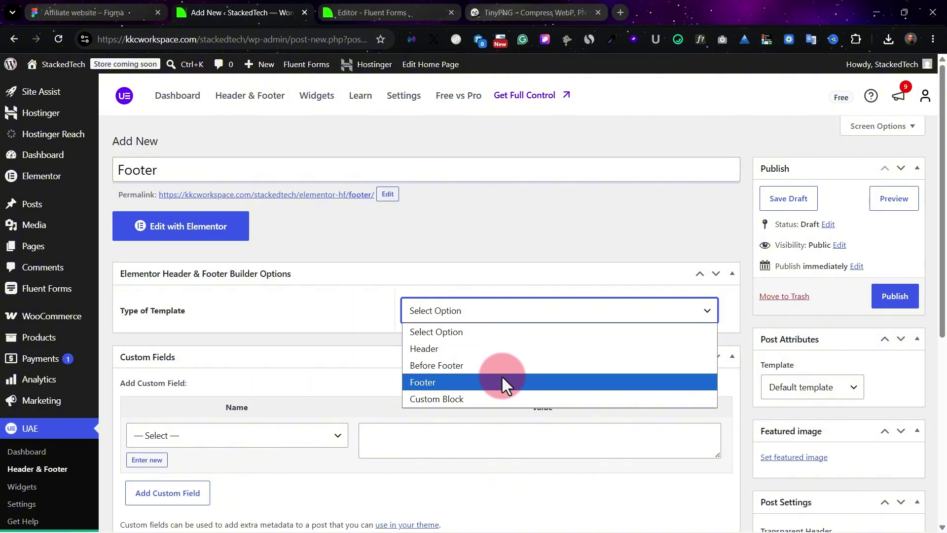
left_click(499, 382)
left_click(497, 363)
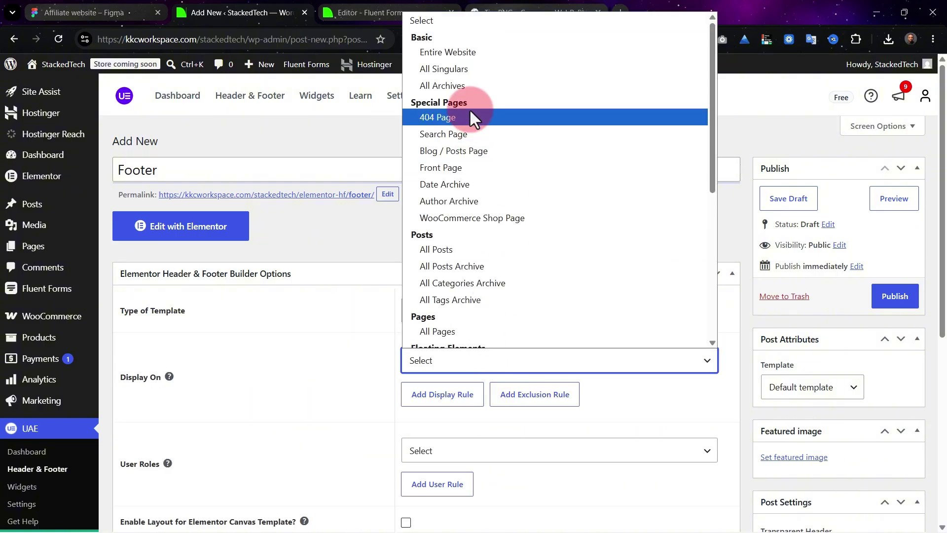
left_click(472, 58)
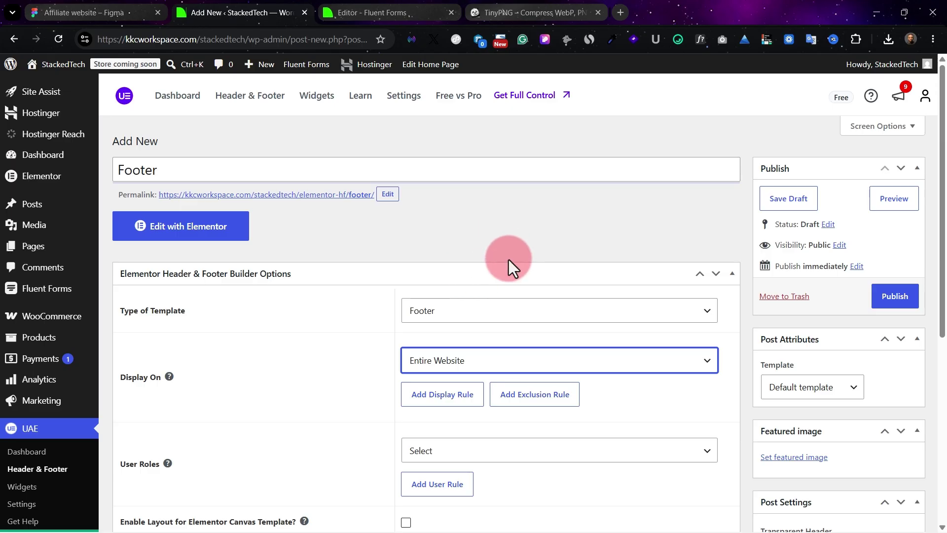
scroll(500, 387, "down", 2)
left_click(515, 373)
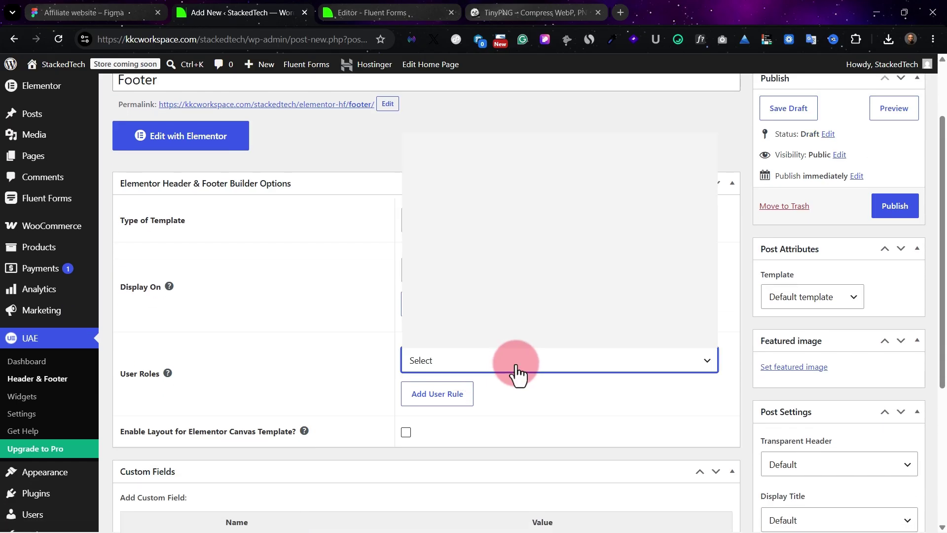
left_click(468, 173)
Review the post settings and template options, keep the default template, and publish the Footer template.
scroll(513, 387, "down", 5)
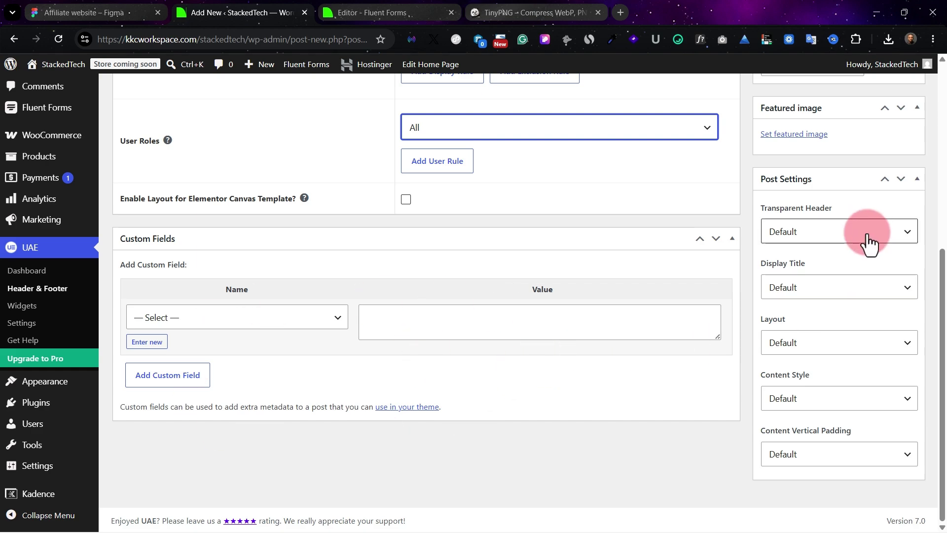
scroll(855, 262, "up", 4)
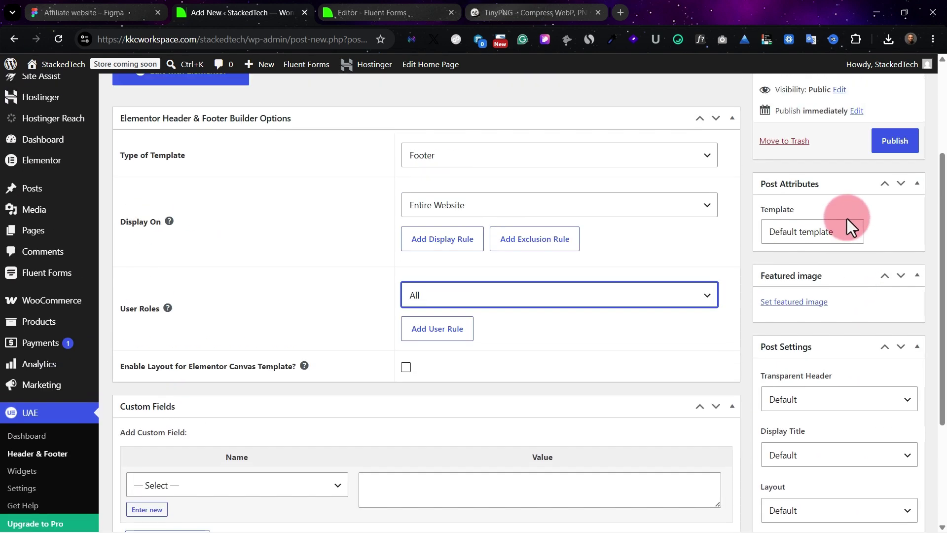
left_click(847, 222)
left_click(878, 228)
scroll(484, 224, "up", 3)
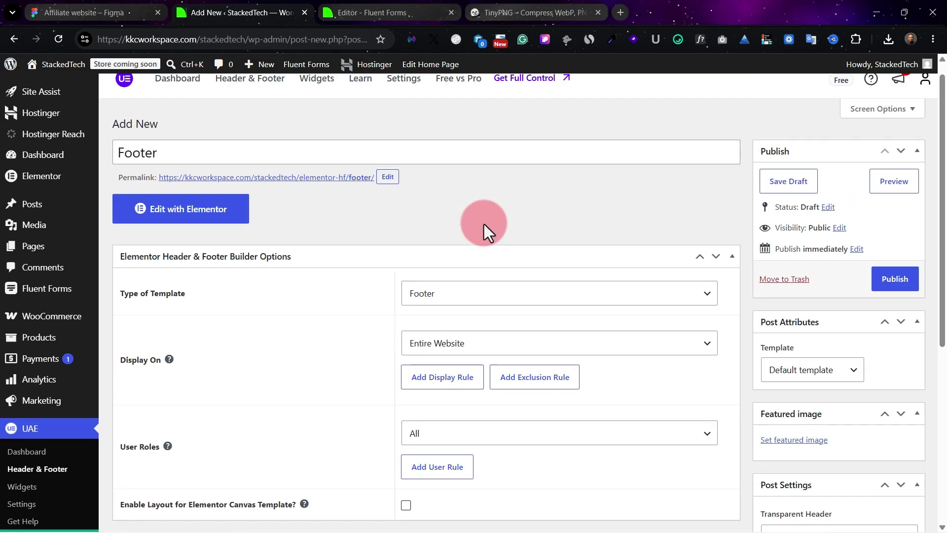
left_click(875, 296)
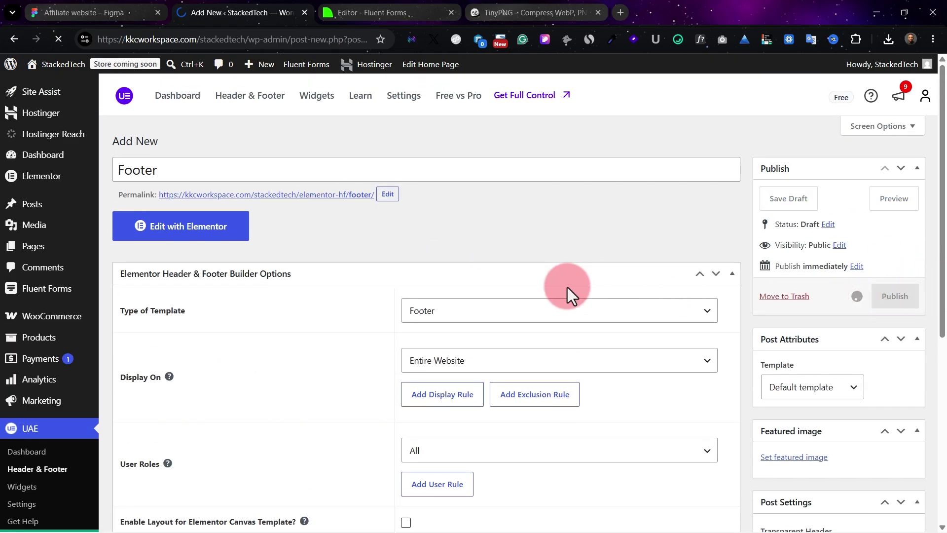
Open the published Footer template in Elementor and close the Fluent Forms editor tab.
left_click(195, 231)
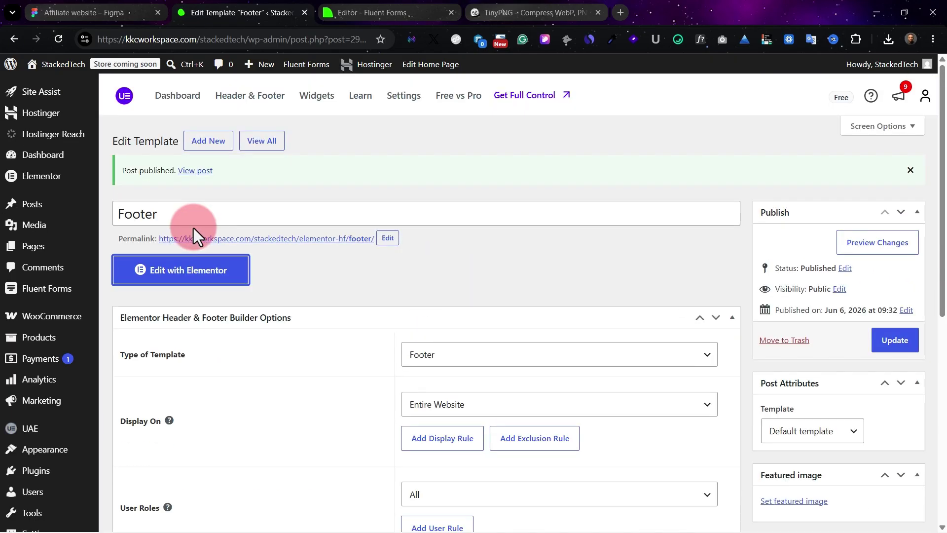
left_click(212, 274)
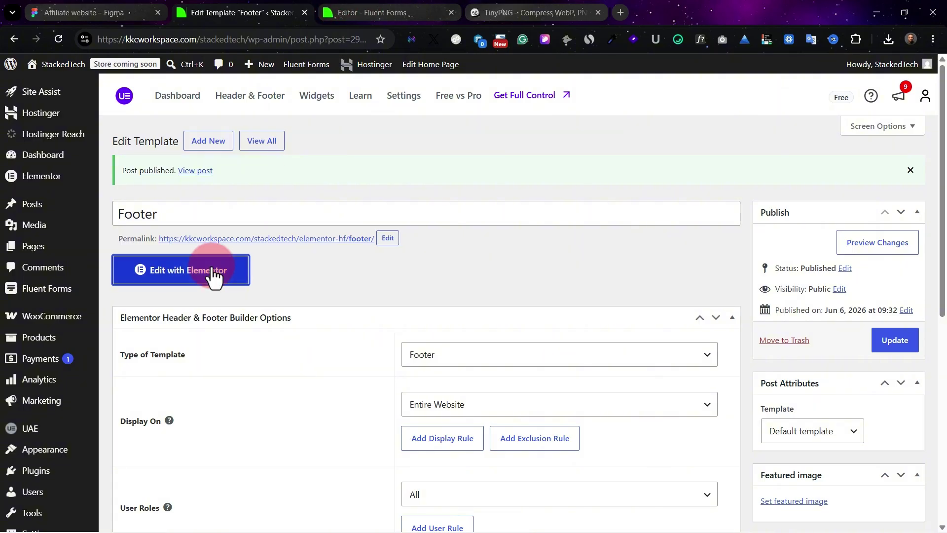
left_click(376, 11)
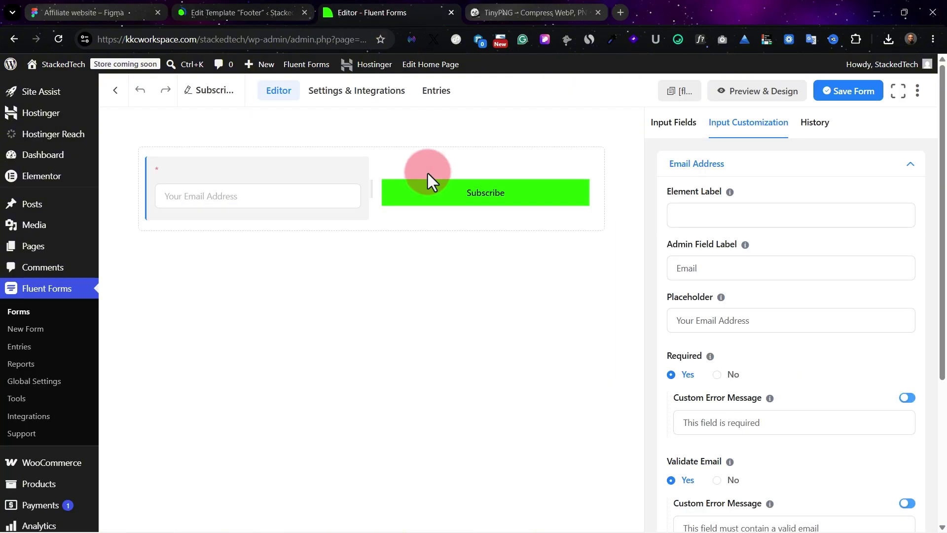
left_click(451, 12)
left_click(276, 10)
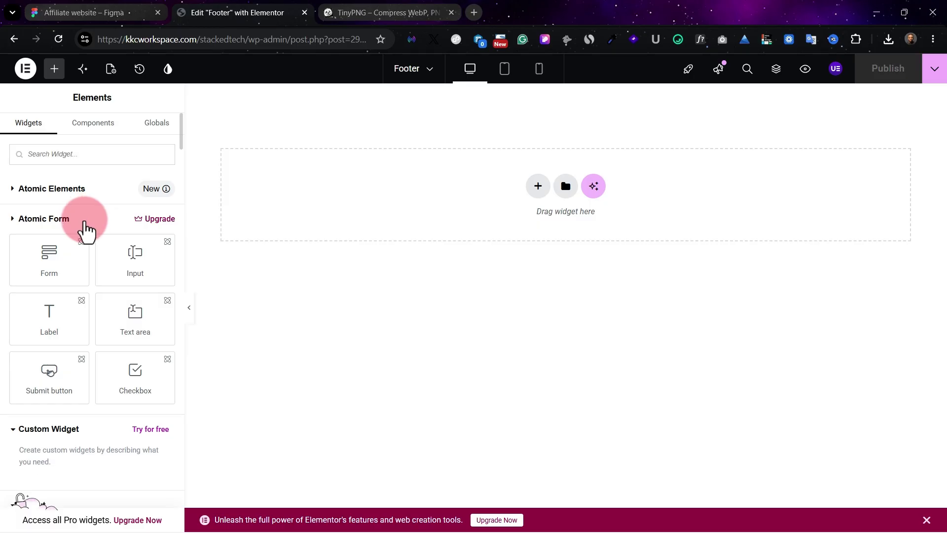
Add an outer container to the empty footer canvas and check the footer layout in Figma.
left_click(85, 222)
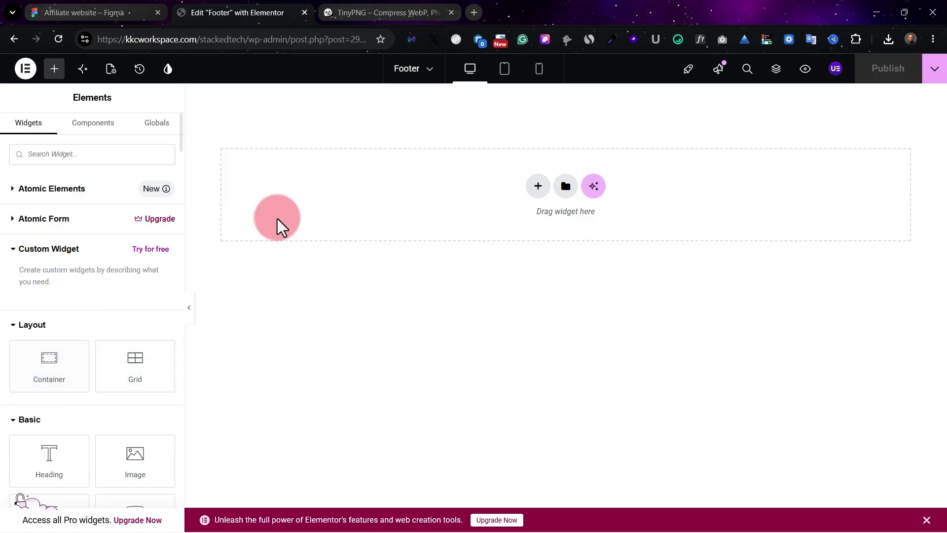
left_click_drag(45, 366, 396, 186)
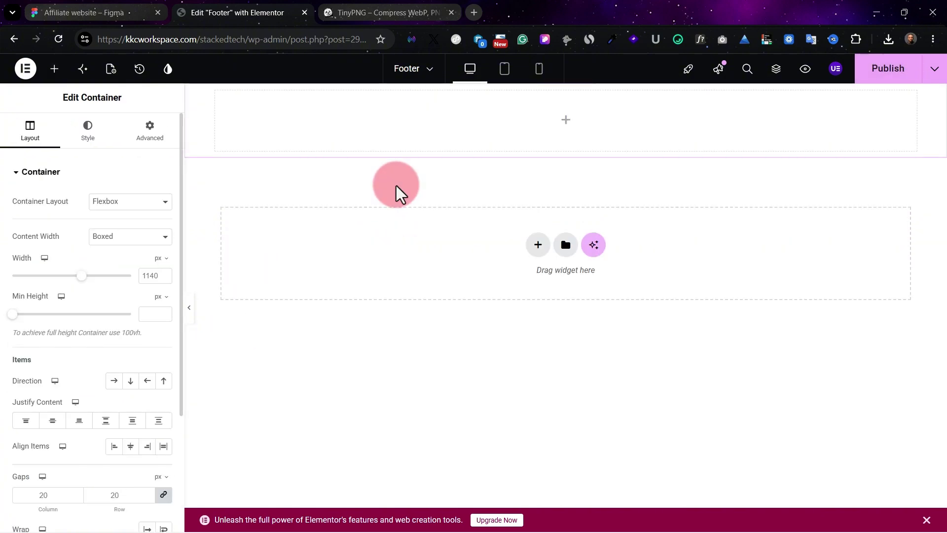
left_click(82, 11)
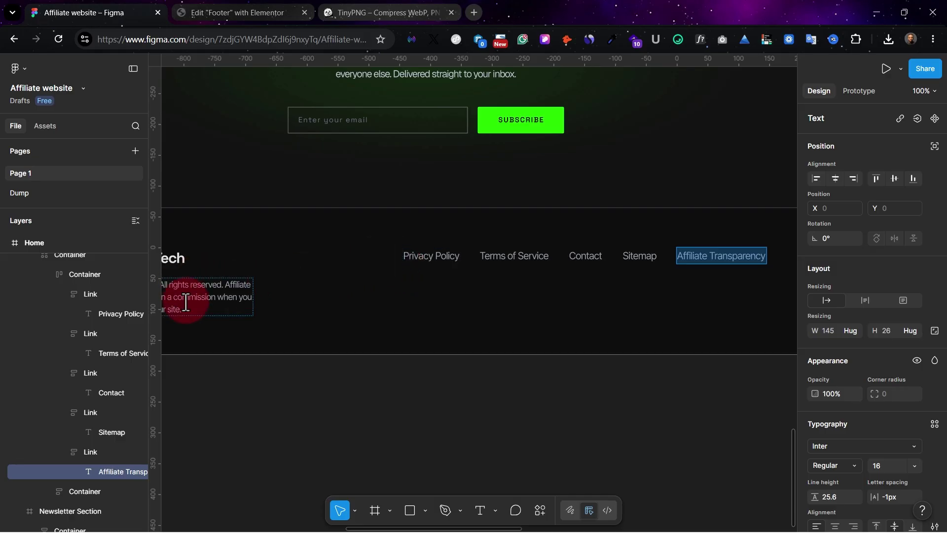
left_click(259, 10)
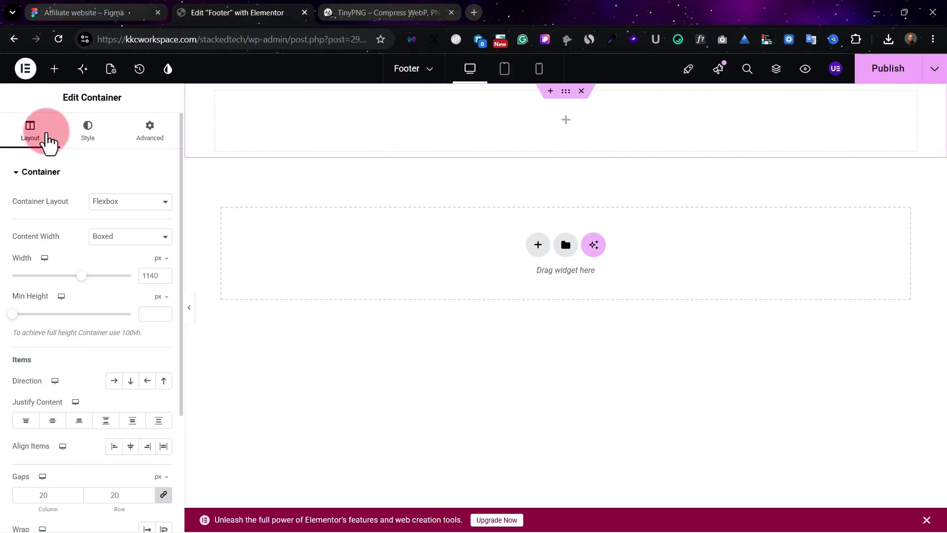
Nest a container inside the outer footer container and duplicate it to get two inner containers.
left_click(54, 69)
left_click_drag(50, 393, 368, 142)
right_click(223, 103)
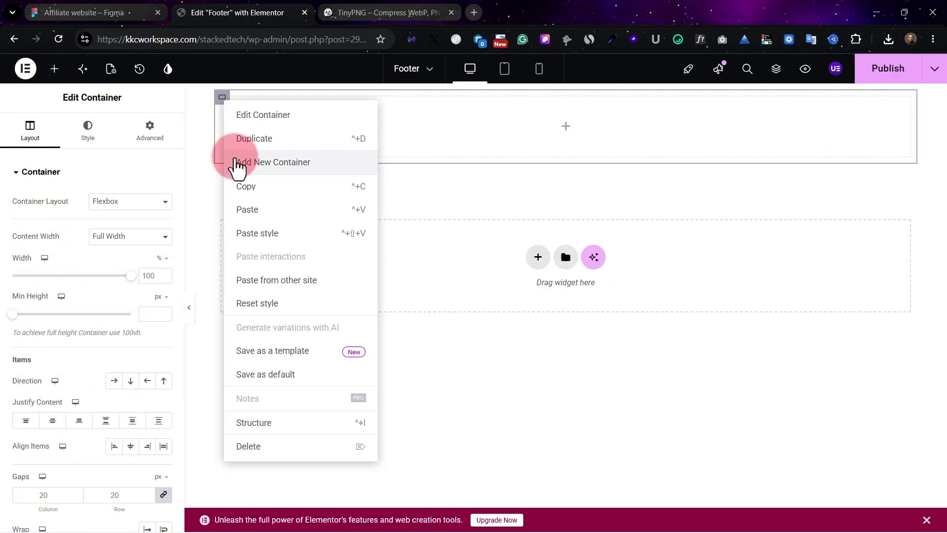
left_click(266, 143)
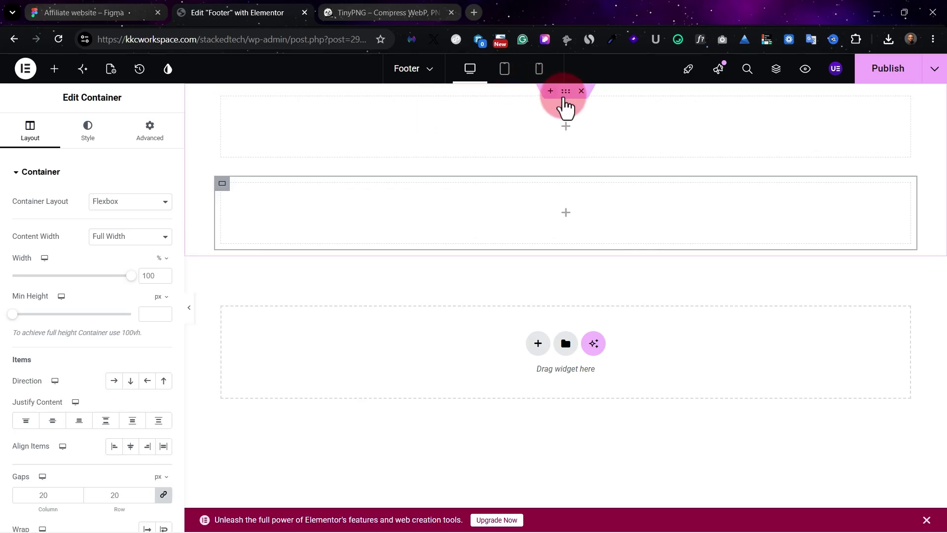
Set the outer container's direction to horizontal row and the first inner container's width to 30%, comparing against the Figma footer.
left_click(566, 92)
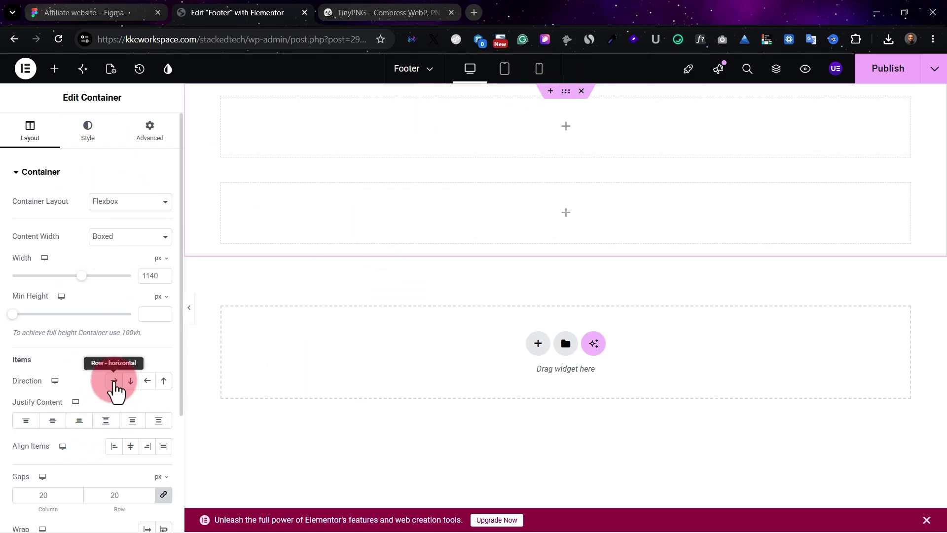
left_click(114, 380)
left_click(232, 101)
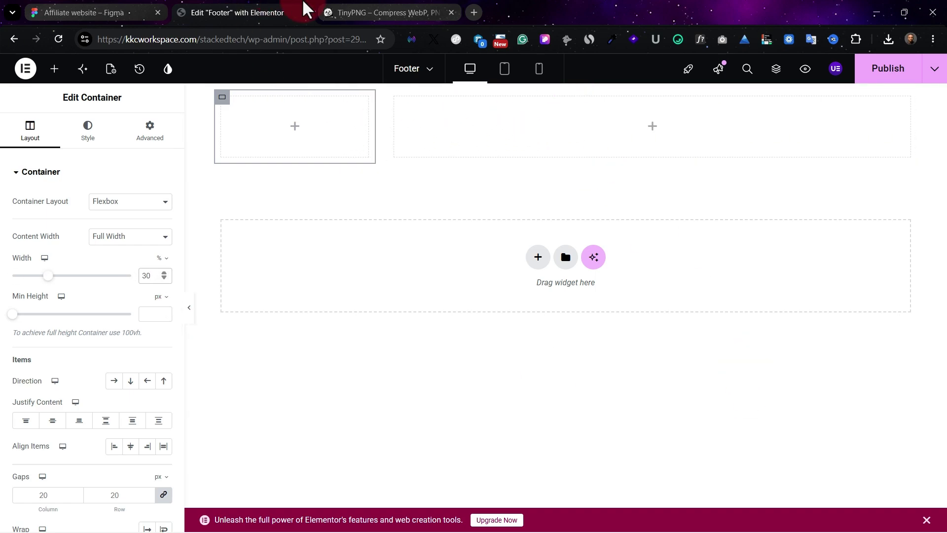
left_click(97, 8)
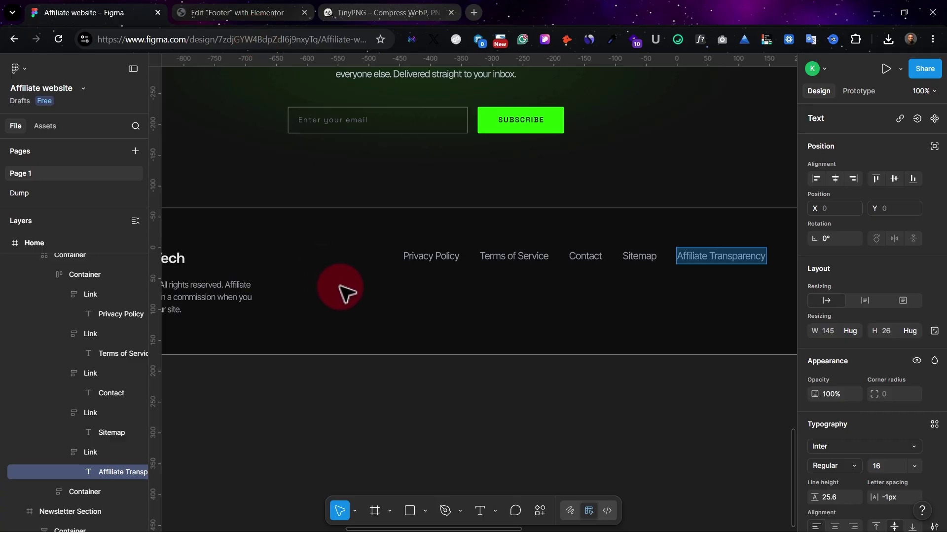
scroll(340, 288, "left", 5)
left_click(223, 9)
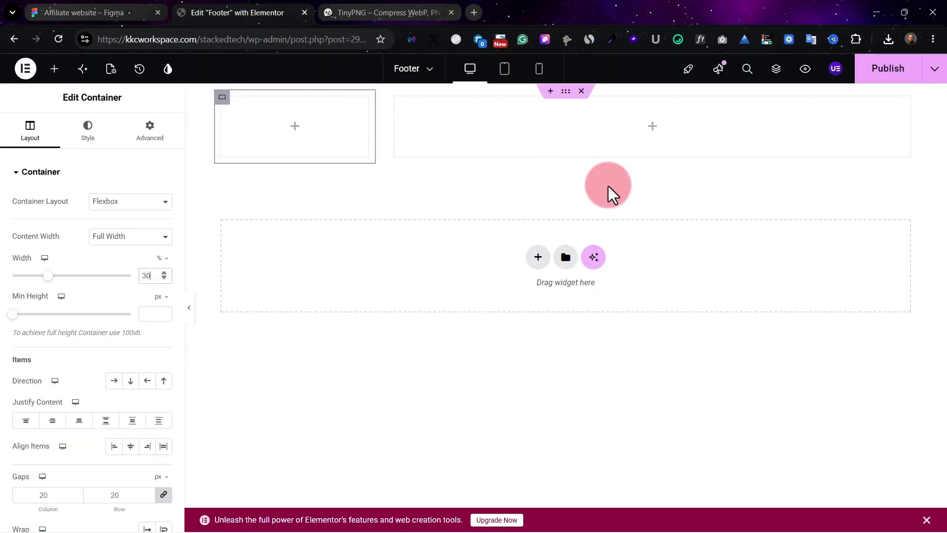
Give the outer footer container a classic background using the near-black global colour.
left_click(566, 93)
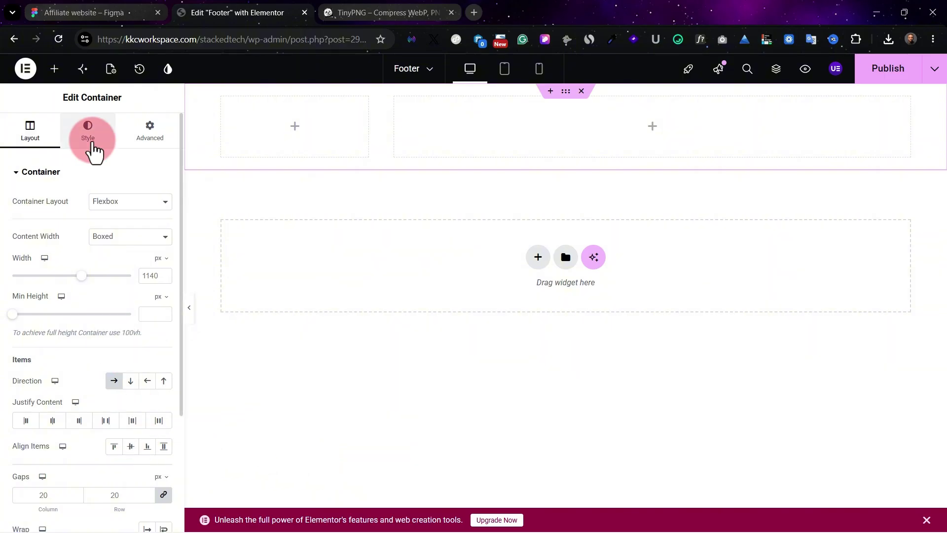
left_click(91, 148)
left_click(115, 227)
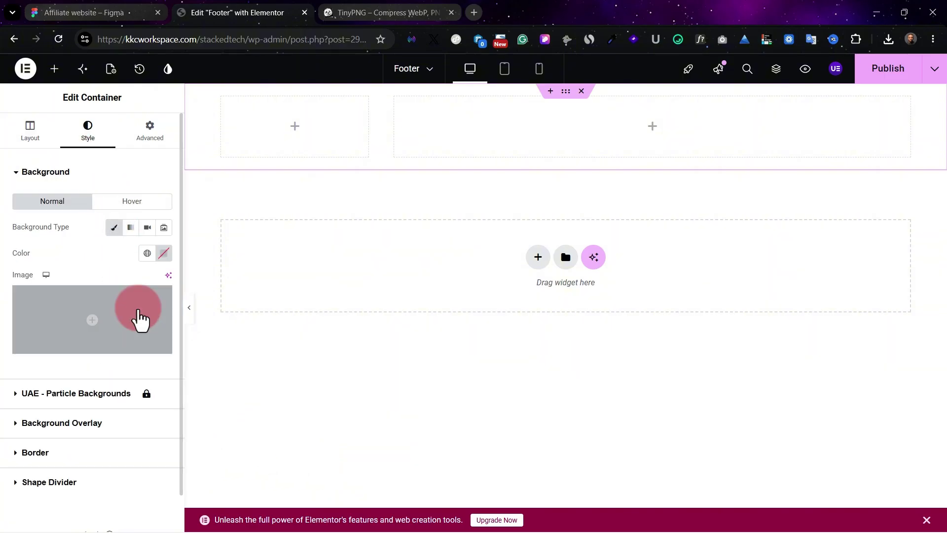
left_click(147, 253)
left_click(102, 431)
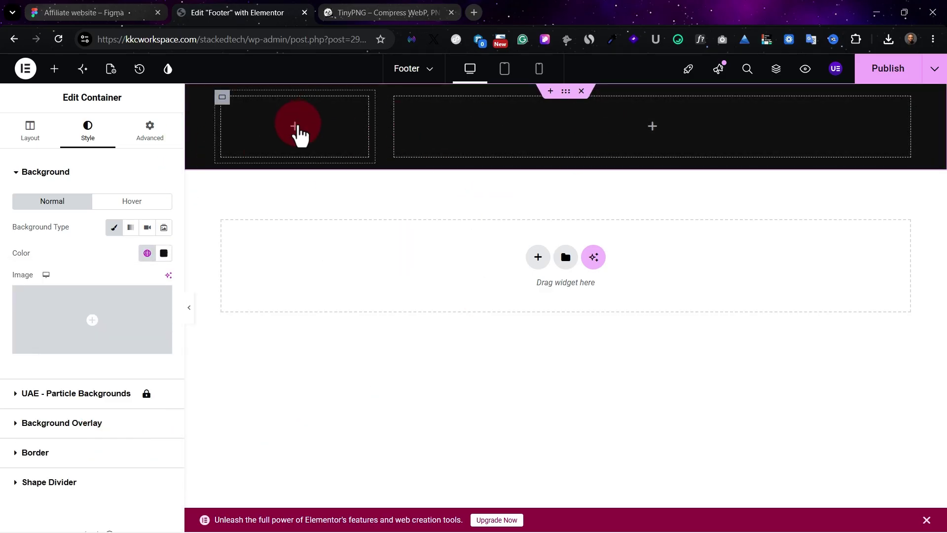
Find the UAE Site Logo widget by searching for "site", place it in the left inner container, and return to the widget list.
left_click(294, 128)
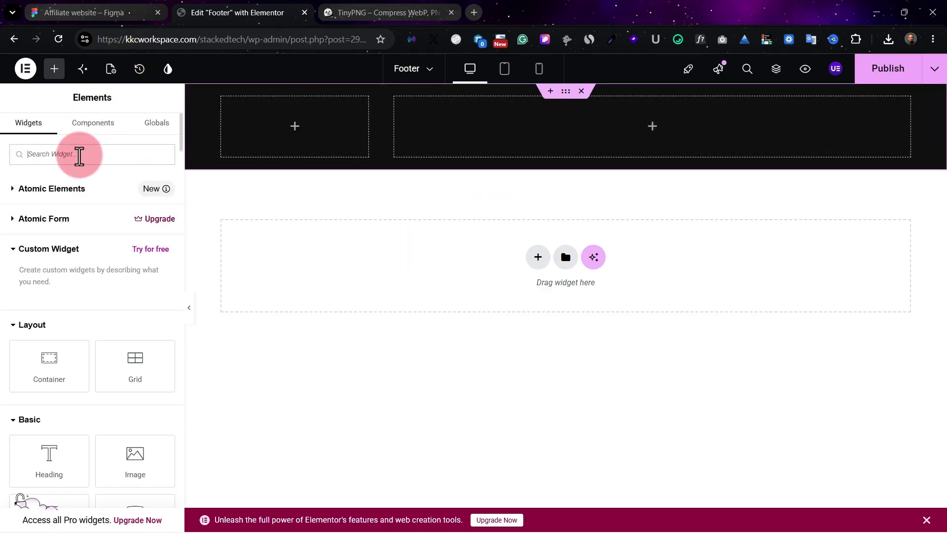
type("site")
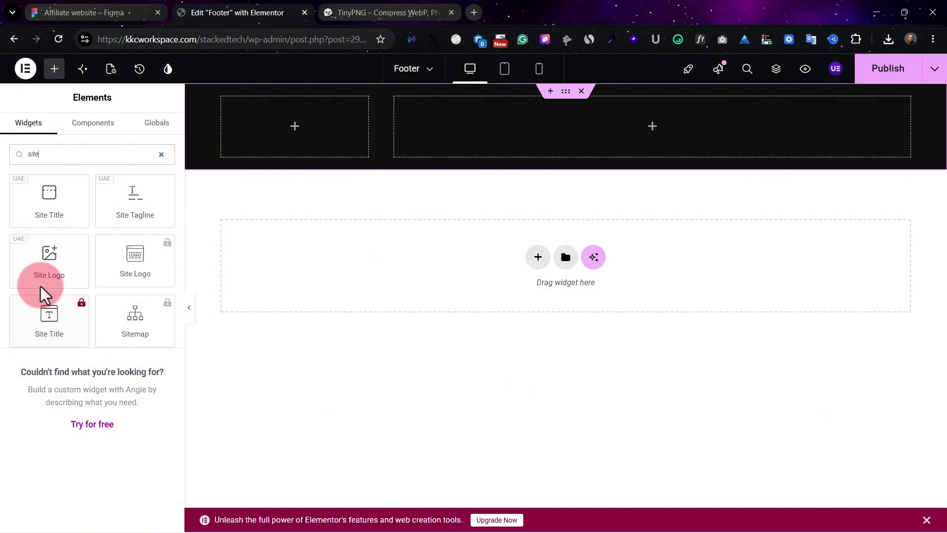
left_click_drag(54, 266, 311, 145)
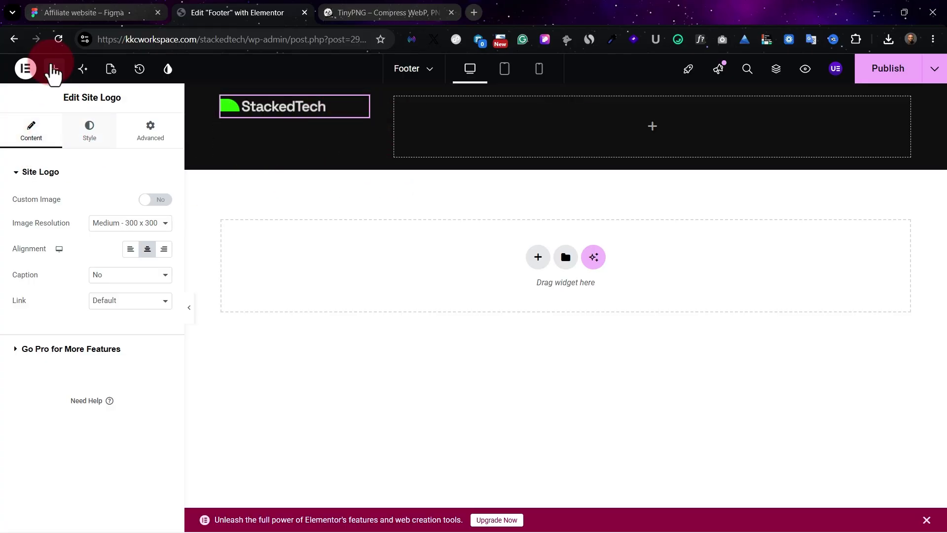
left_click(54, 69)
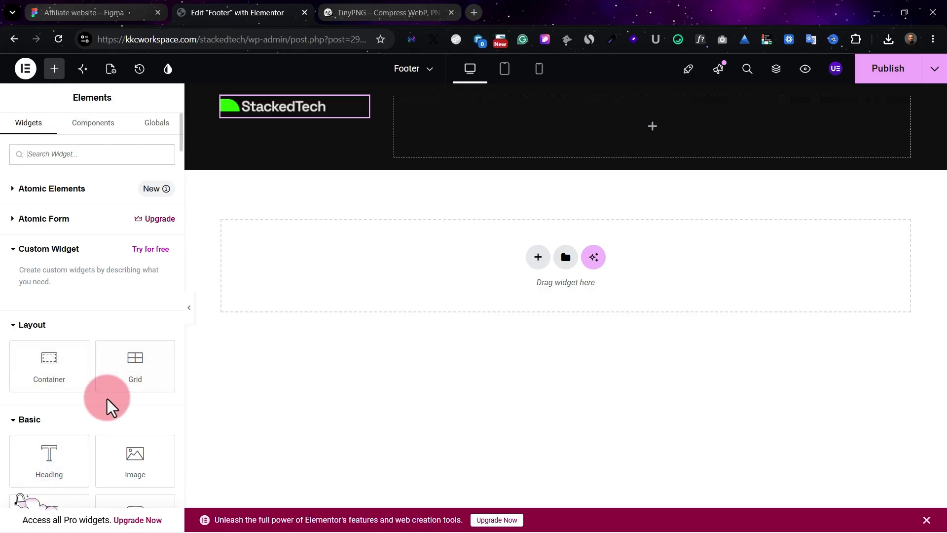
Add a Text Editor widget below the logo in the first inner container and give its text a light global colour.
scroll(101, 390, "down", 5)
scroll(94, 370, "down", 1)
left_click(59, 168)
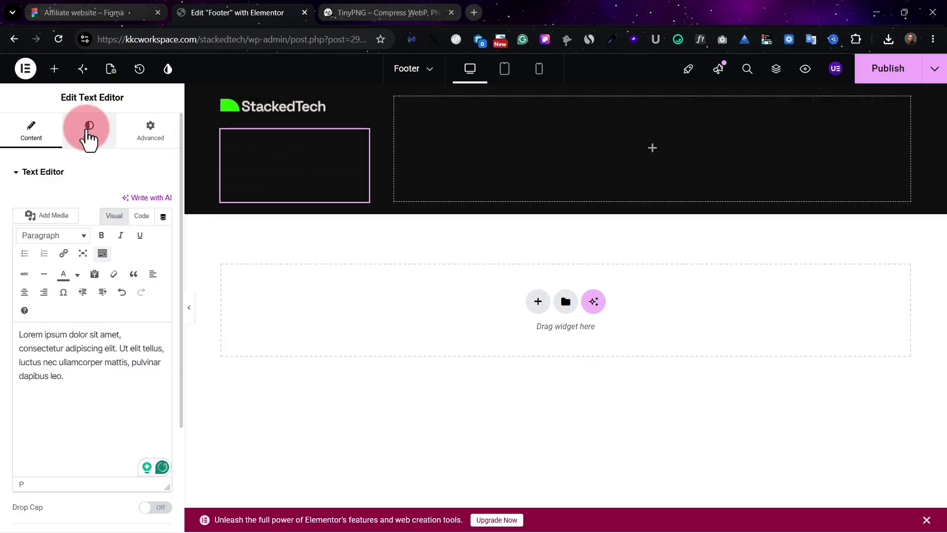
left_click(89, 132)
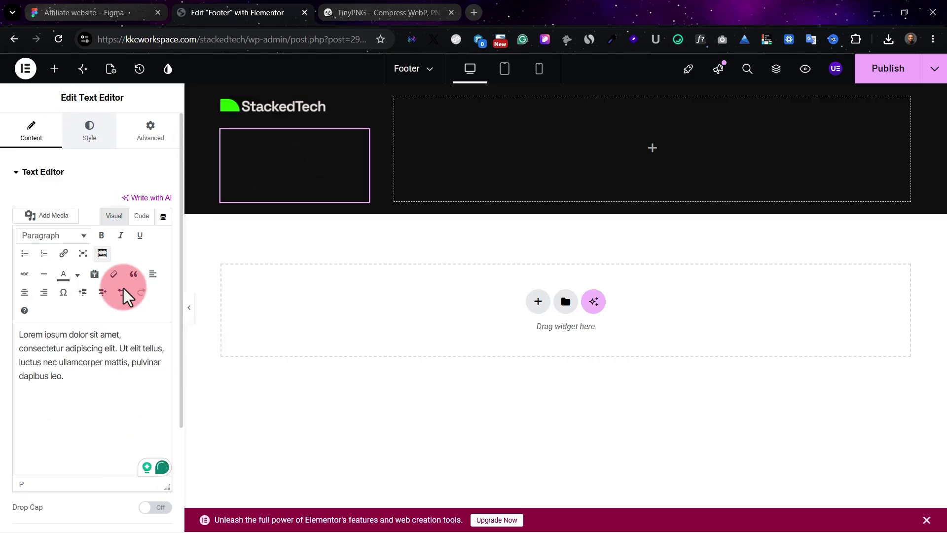
left_click(147, 361)
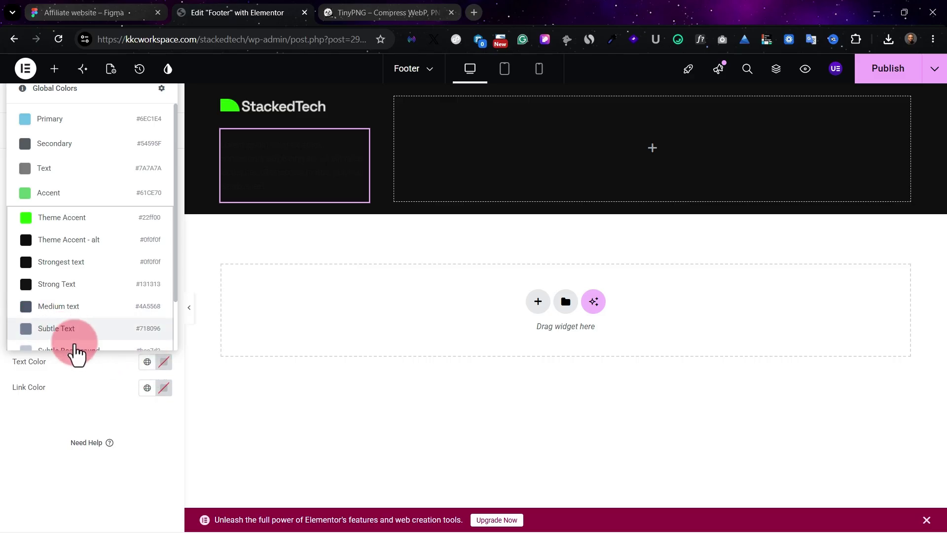
scroll(79, 340, "down", 2)
left_click(82, 335)
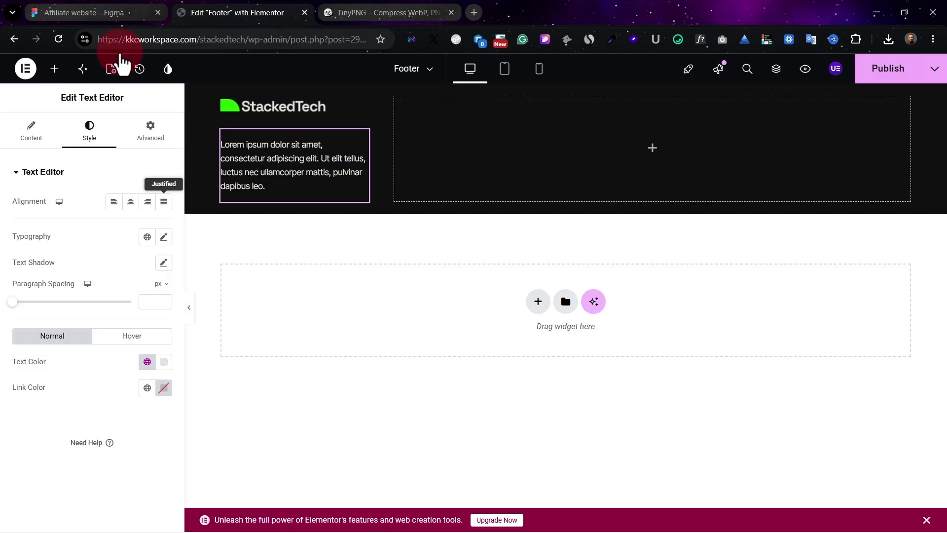
Replace the placeholder paragraph with the StackedTech copyright and affiliate disclosure text copied from the Figma footer.
left_click(83, 13)
key("ctrl+Tab")
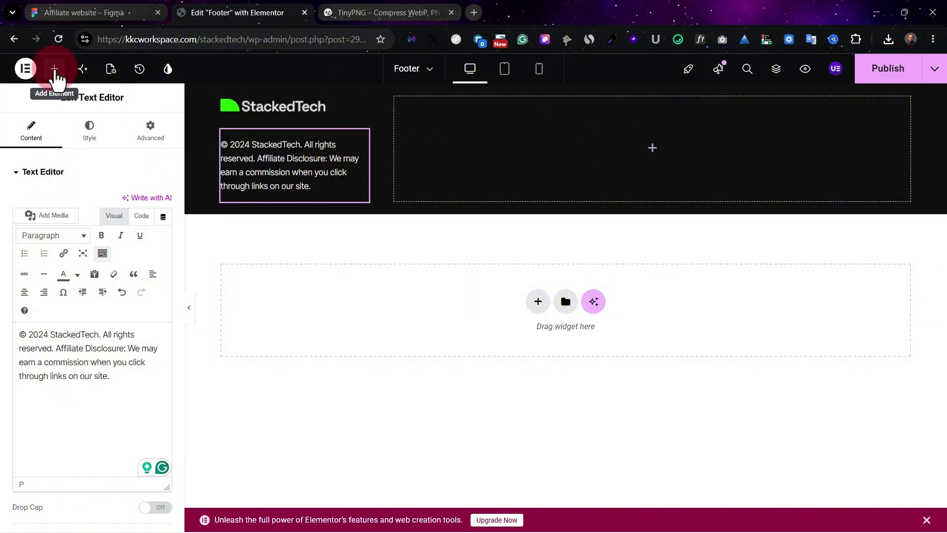
Find the UAE Navigation Menu widget by searching for "menu", place it in the second inner container with the Footer menu, and publish the template.
left_click(54, 70)
type("menu")
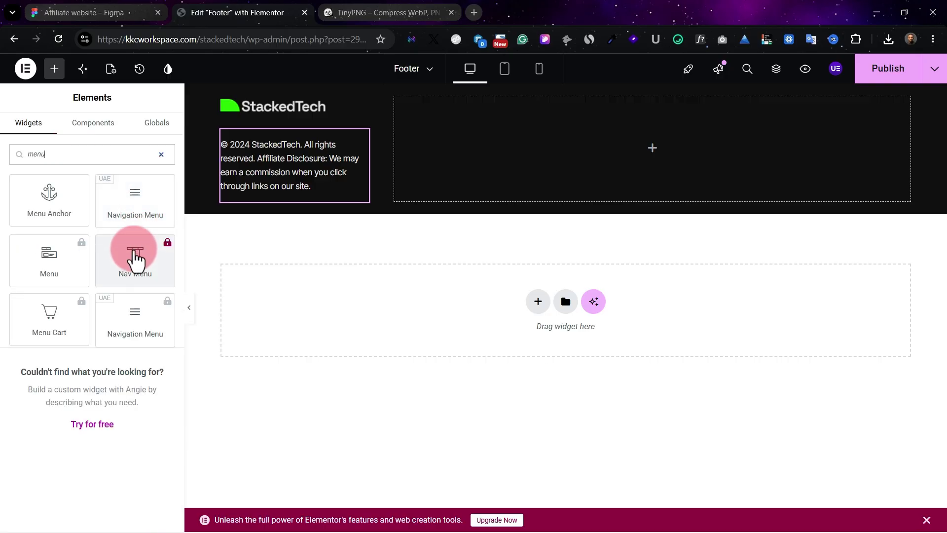
left_click_drag(134, 198, 582, 144)
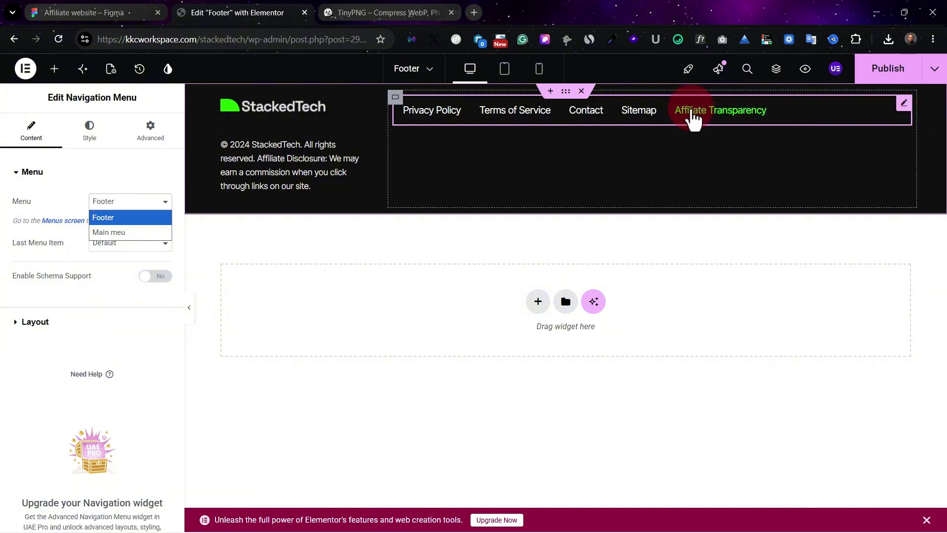
left_click(881, 77)
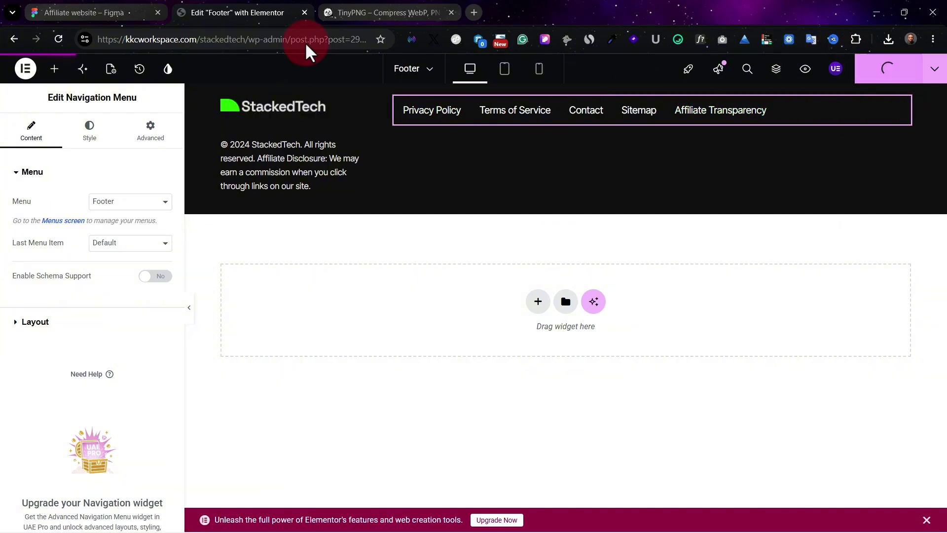
left_click_drag(245, 40, 18, 34)
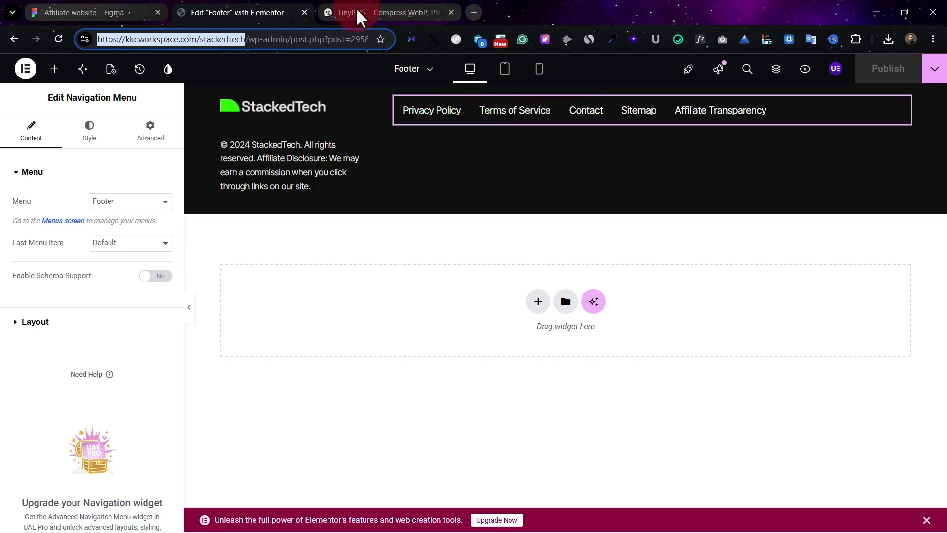
right_click(257, 20)
left_click(296, 30)
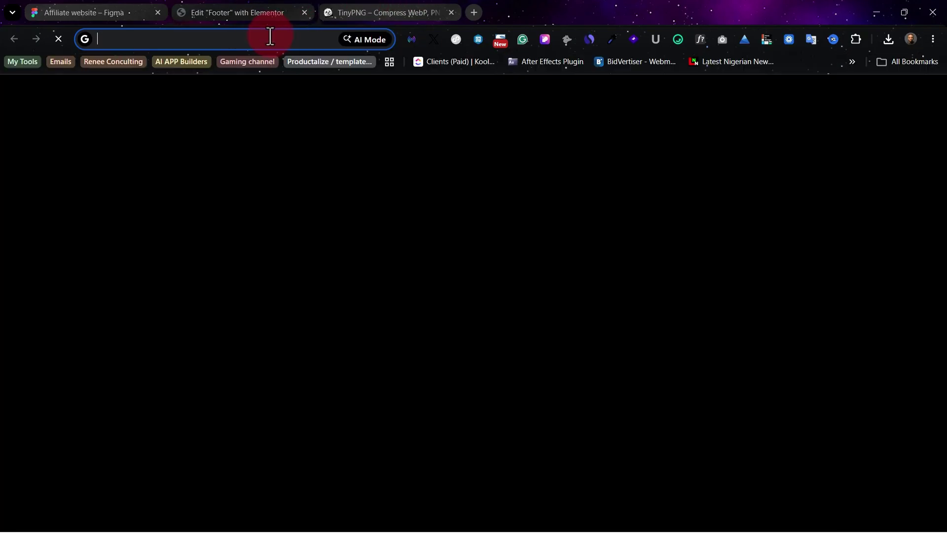
type("https://kkcworkspace.com/stackedtech")
key("Return")
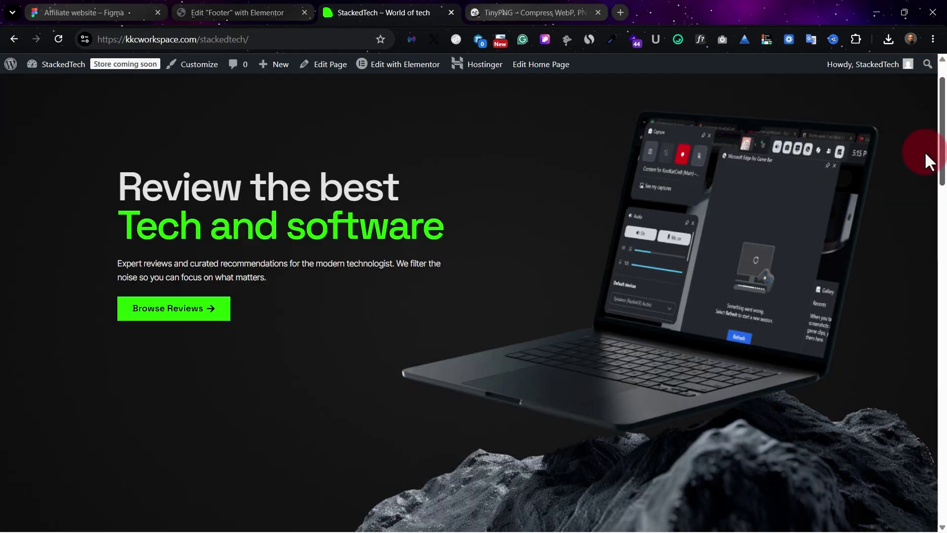
left_click_drag(925, 153, 925, 439)
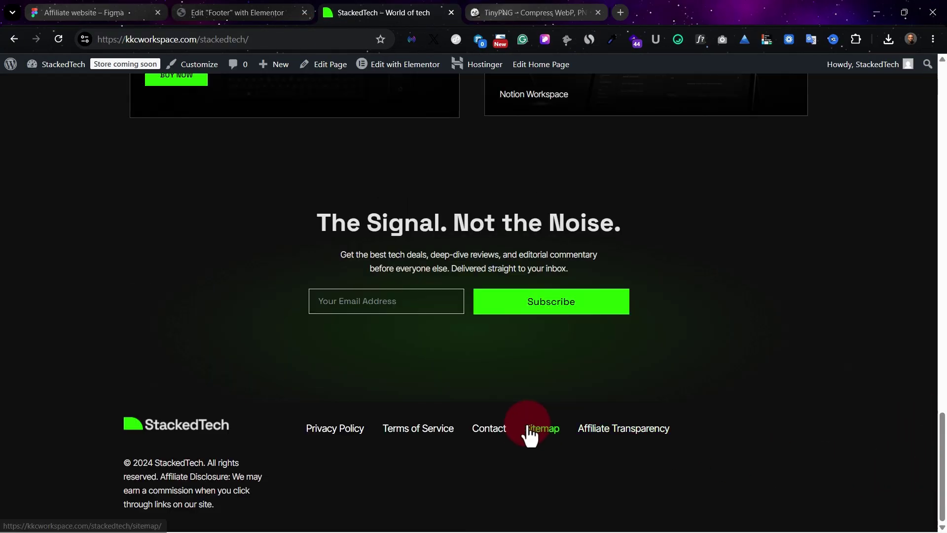
Compare the live footer's text spacing and menu links with the Figma footer design, and return to the Elementor footer editor.
left_click(131, 11)
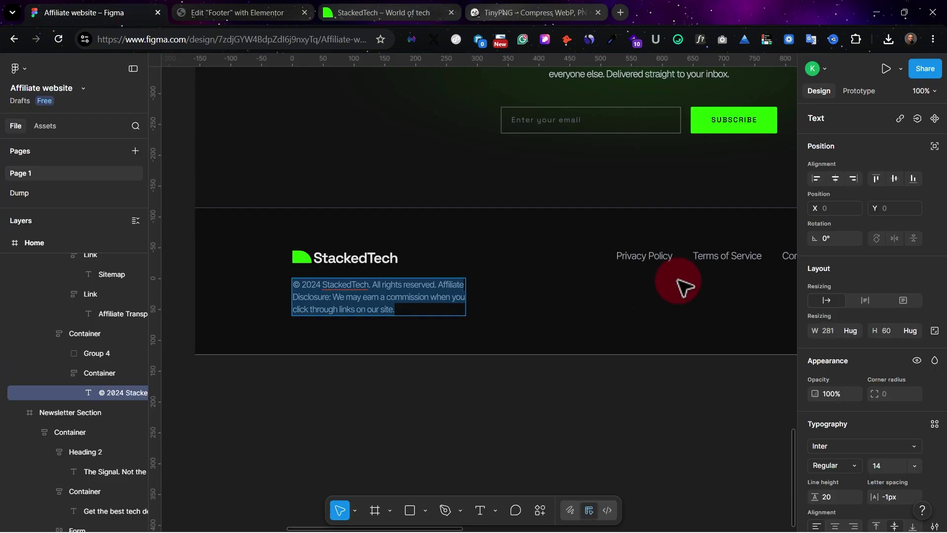
scroll(683, 286, "right", 5)
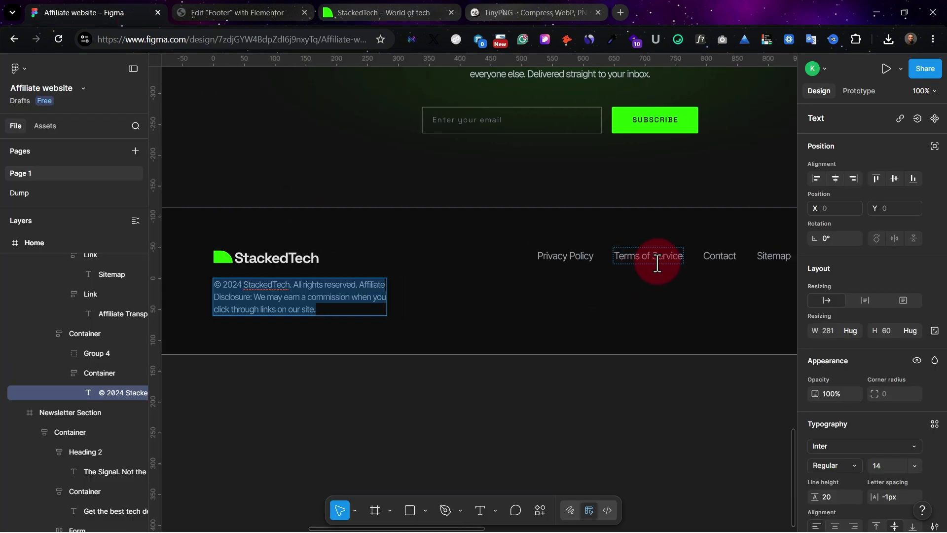
left_click(196, 2)
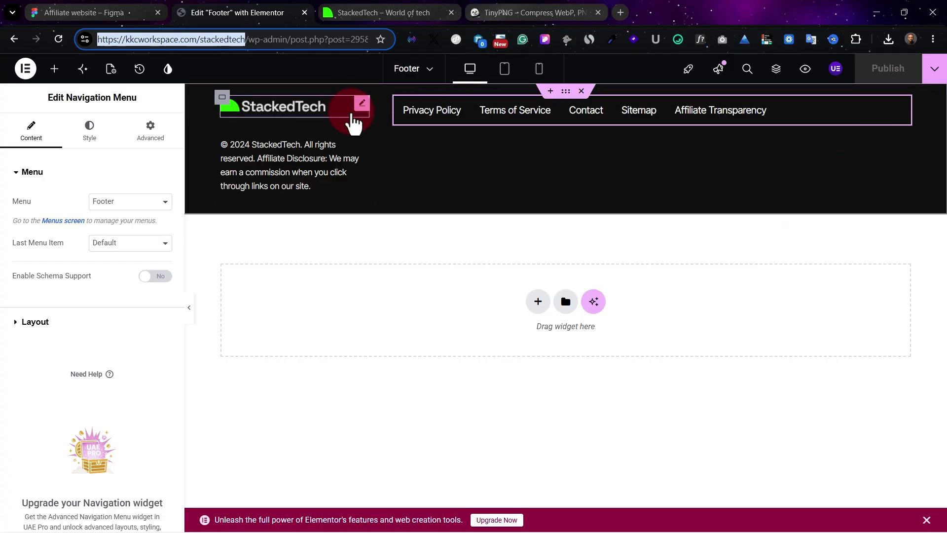
left_click(93, 9)
left_click_drag(250, 4, 387, 8)
left_click(249, 9)
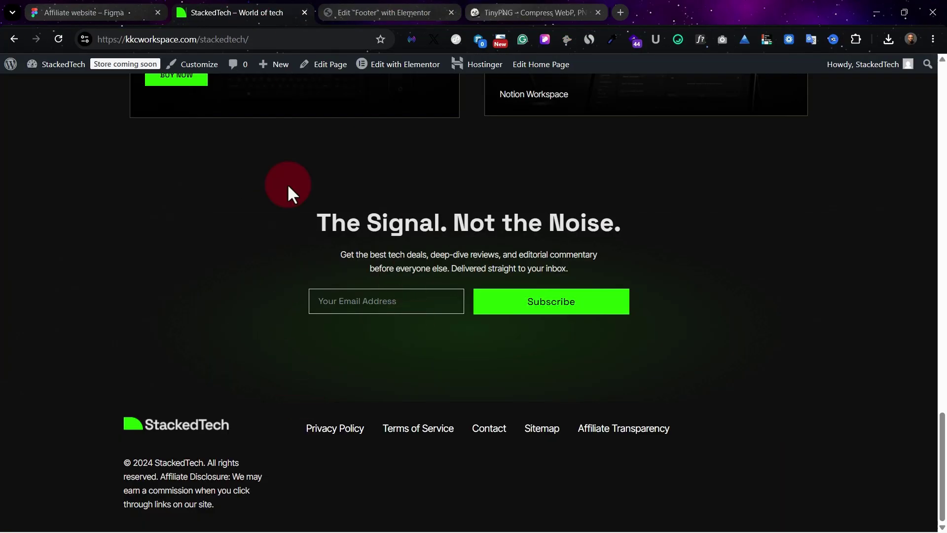
key("ctrl+Tab")
left_click_drag(353, 6, 247, 11)
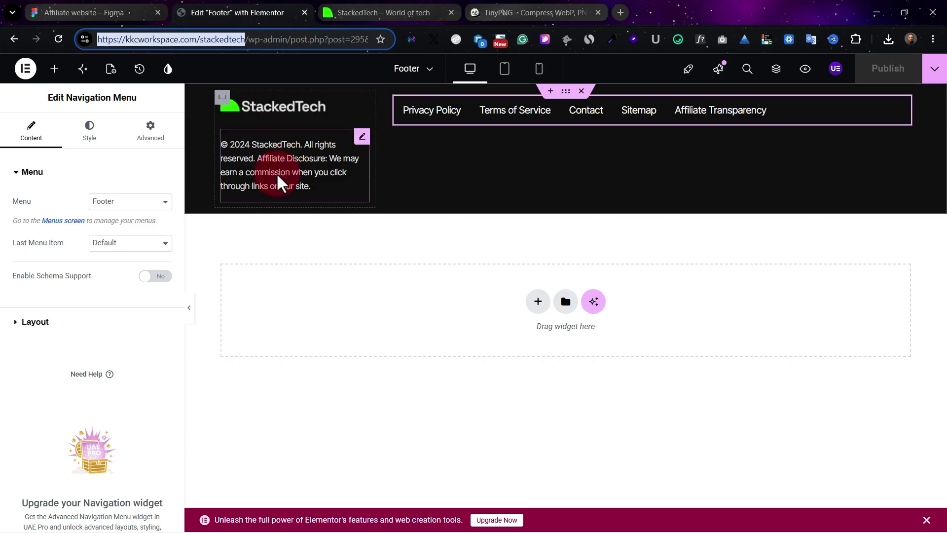
Set the column and row gaps of the container holding the logo and copyright text to 10 px.
left_click(224, 98)
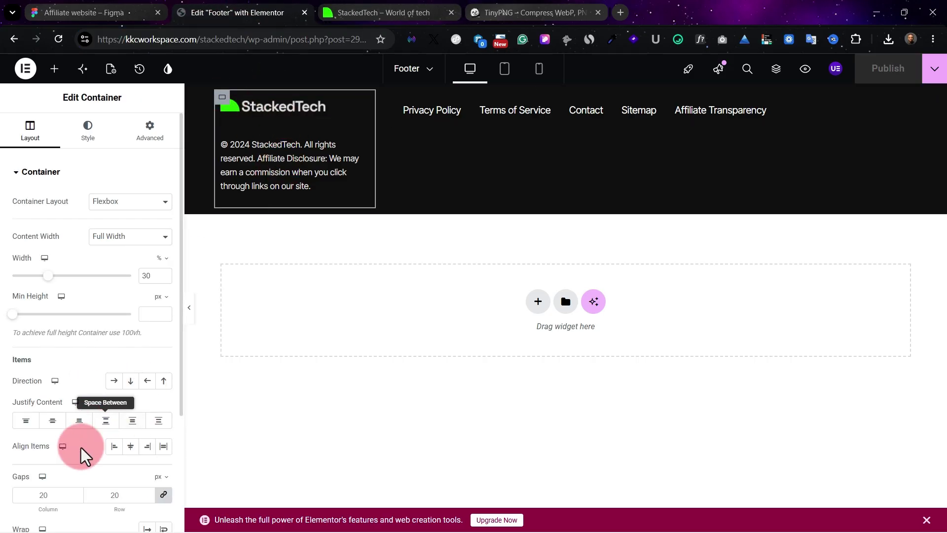
left_click(58, 505)
key("BackSpace")
key("BackSpace")
type("10")
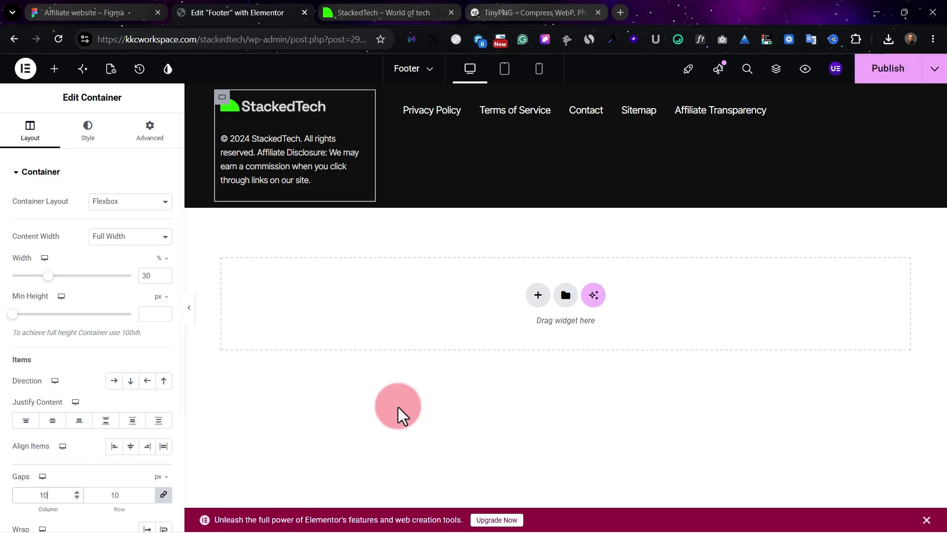
Set the footer navigation menu's typography size to 14 px.
left_click(905, 105)
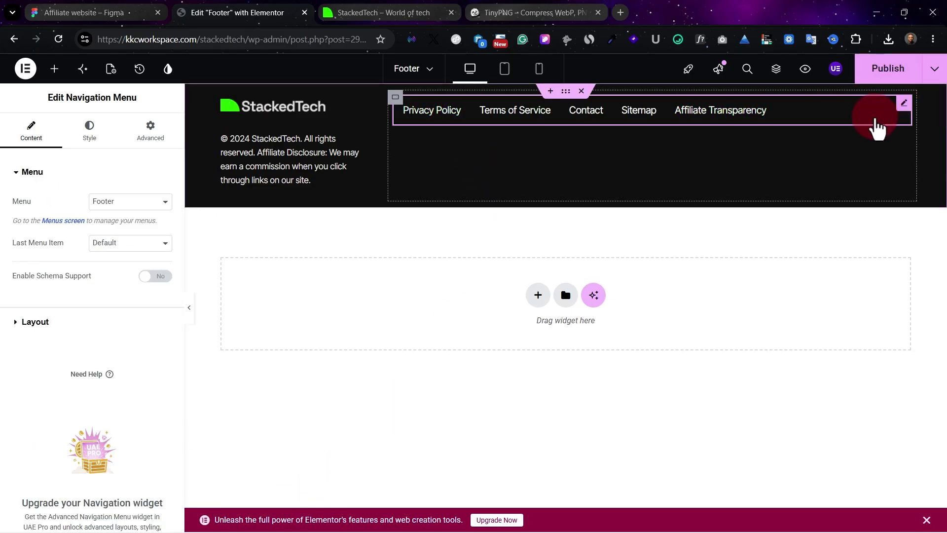
left_click(90, 142)
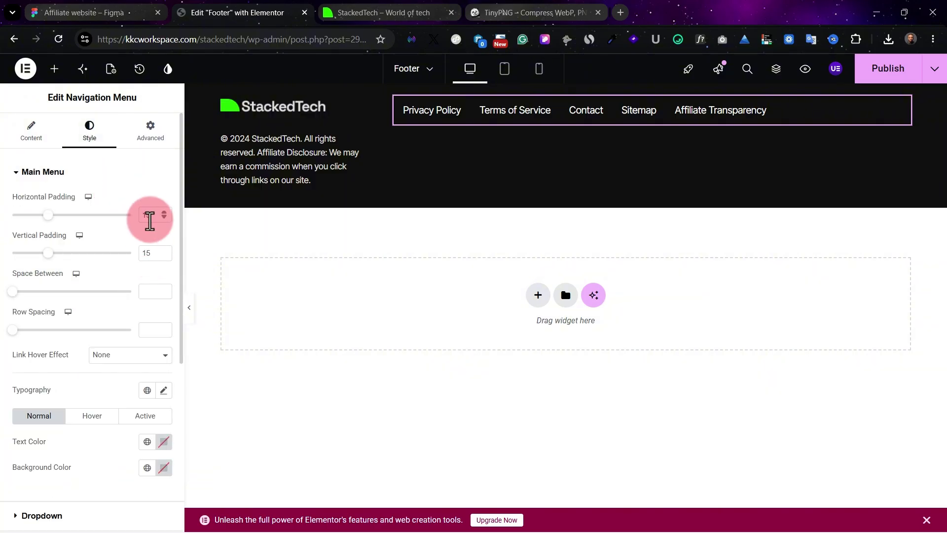
scroll(162, 394, "down", 3)
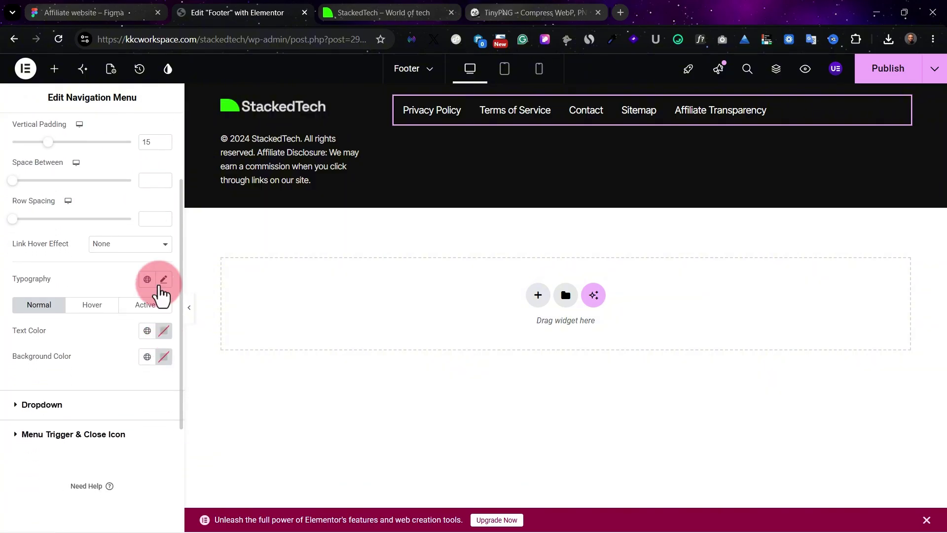
left_click(164, 279)
left_click(134, 382)
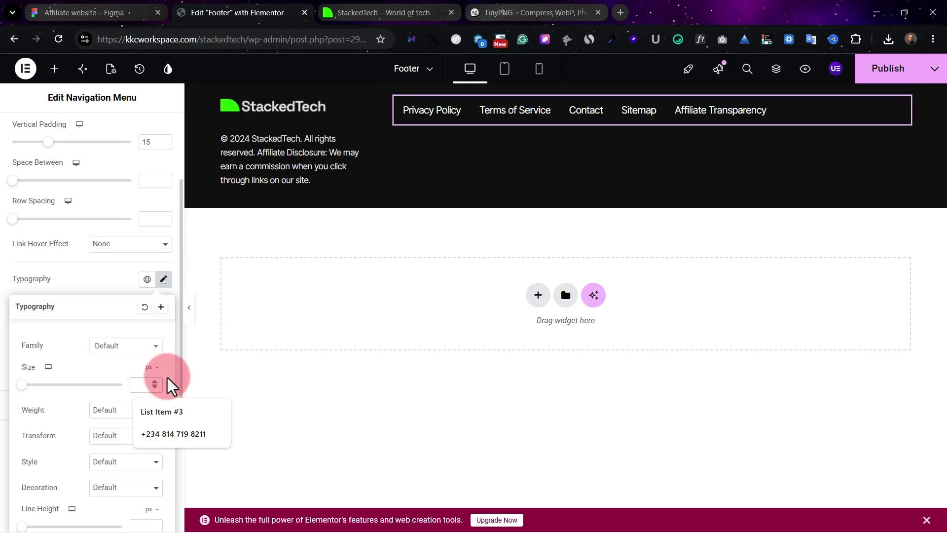
type("14")
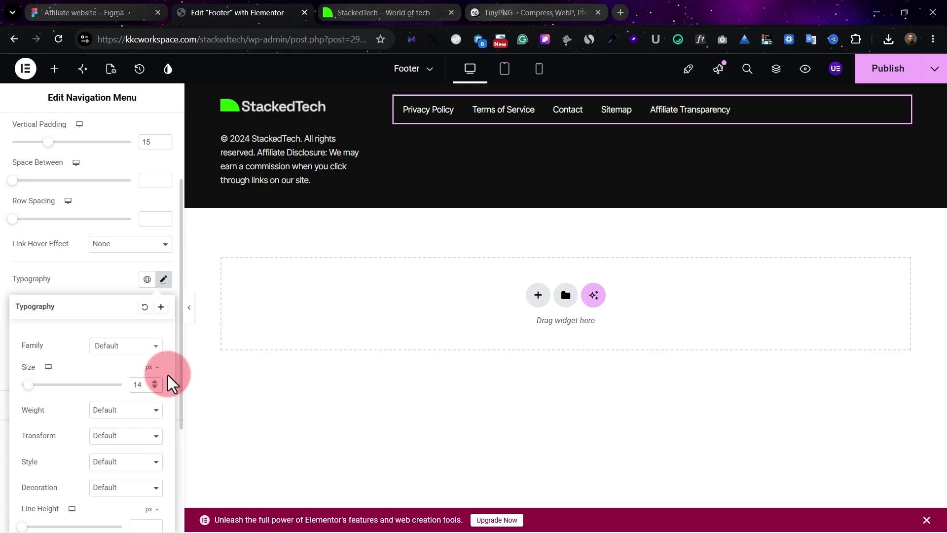
Try the Subtle Text global color and a lighter gray global color on the footer navigation menu's links.
left_click(112, 283)
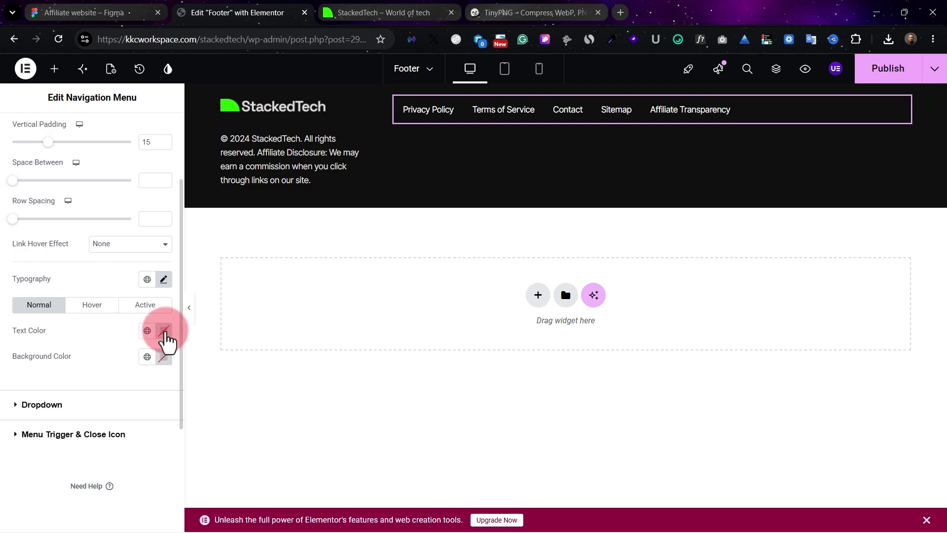
left_click(153, 330)
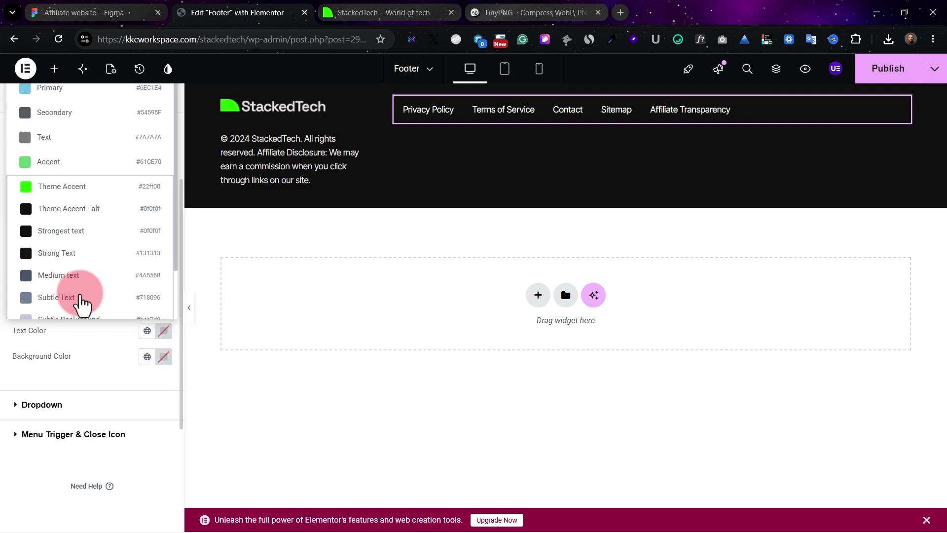
scroll(79, 298, "down", 2)
left_click(79, 283)
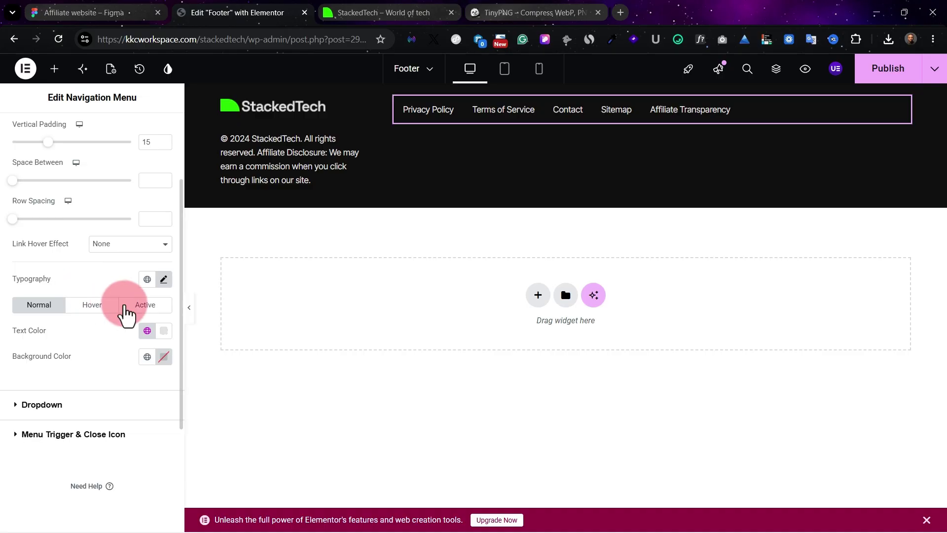
left_click(147, 331)
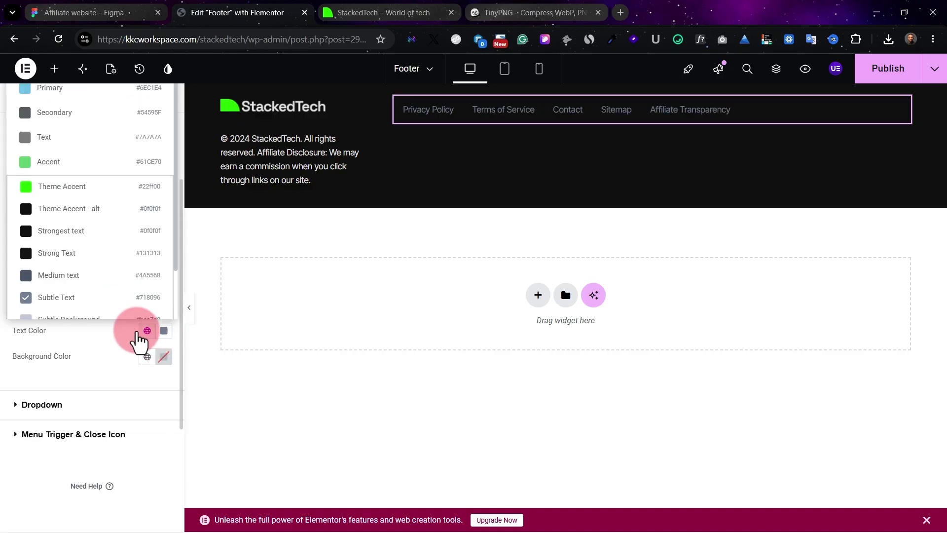
scroll(82, 305, "down", 2)
left_click(82, 266)
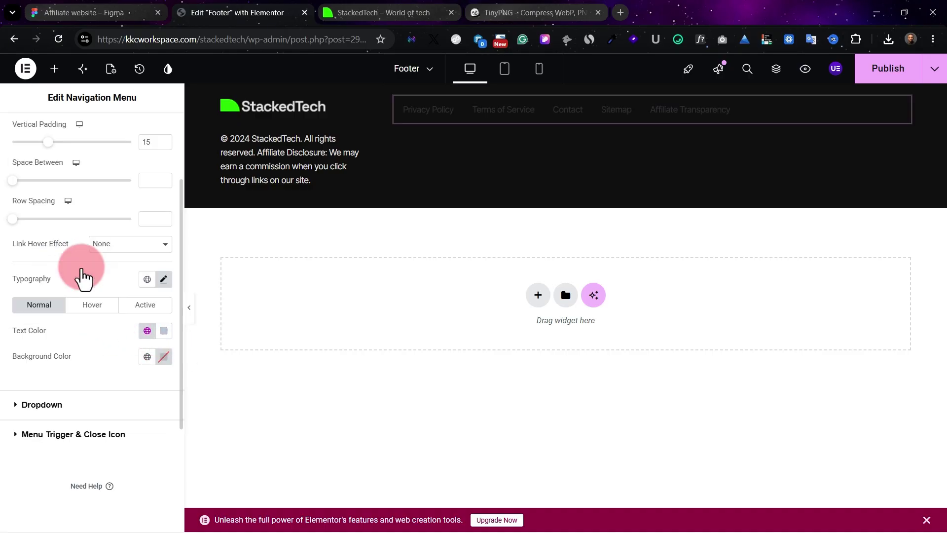
Set the footer navigation menu's normal text color to a near-white global color.
left_click(147, 330)
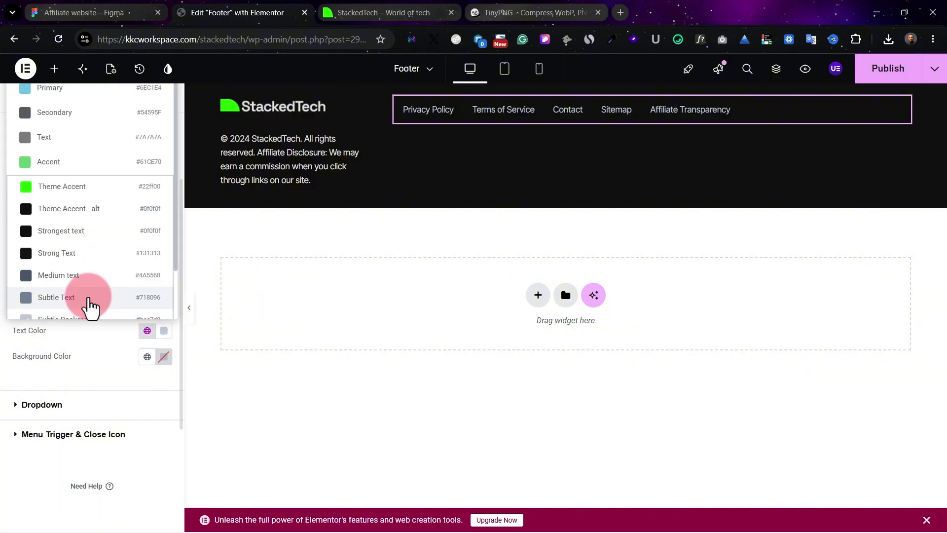
scroll(79, 308, "down", 2)
left_click(77, 310)
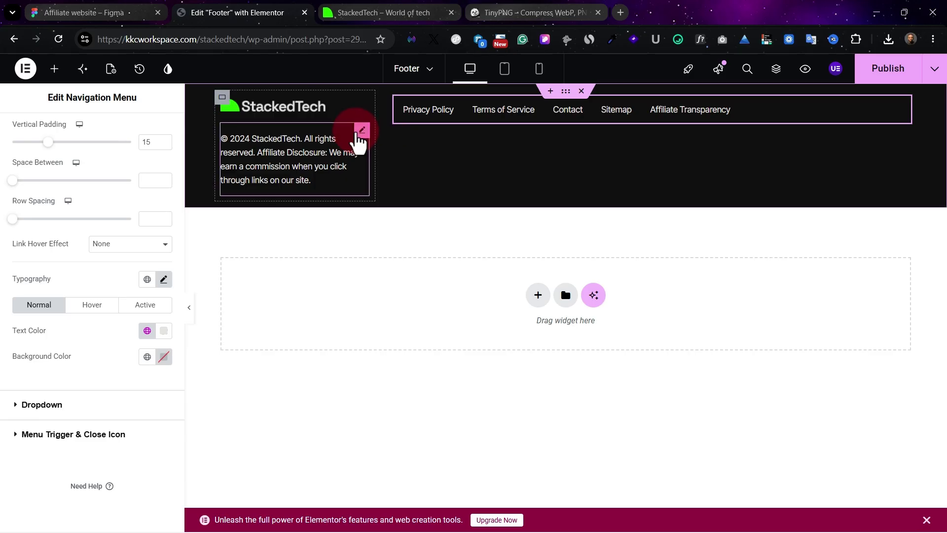
Open the typography settings of the footer's copyright text and publish the footer.
left_click(362, 132)
left_click(99, 138)
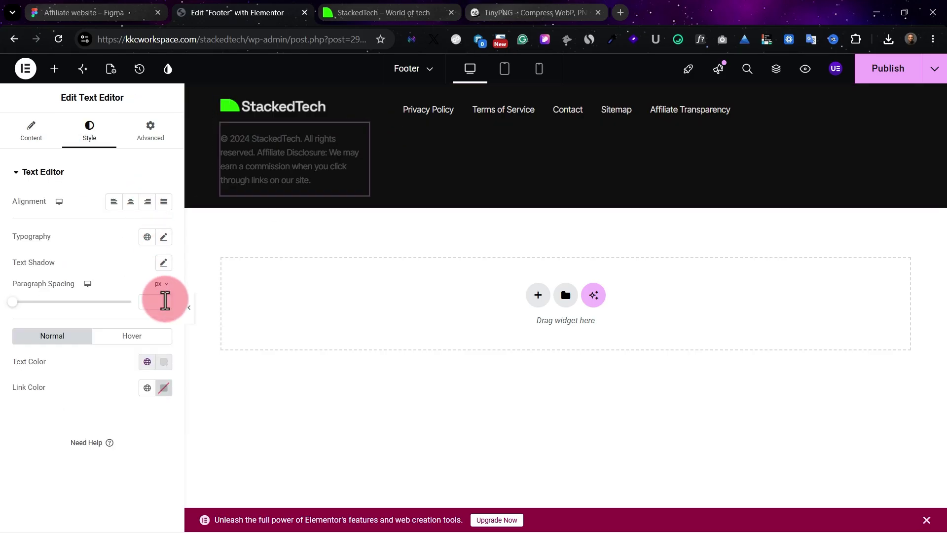
left_click(163, 237)
left_click(907, 75)
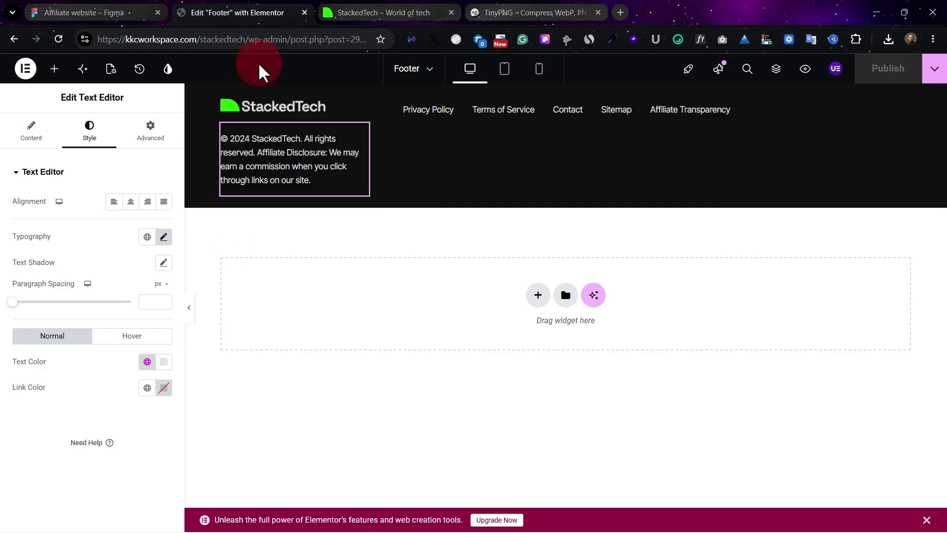
Reload the live StackedTech homepage and check the published footer.
left_click(367, 11)
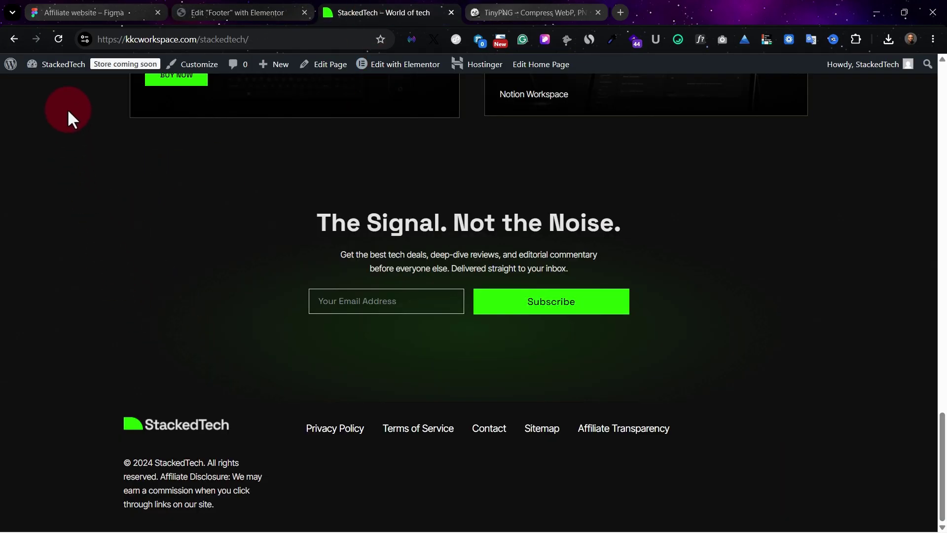
left_click(58, 39)
left_click(695, 501)
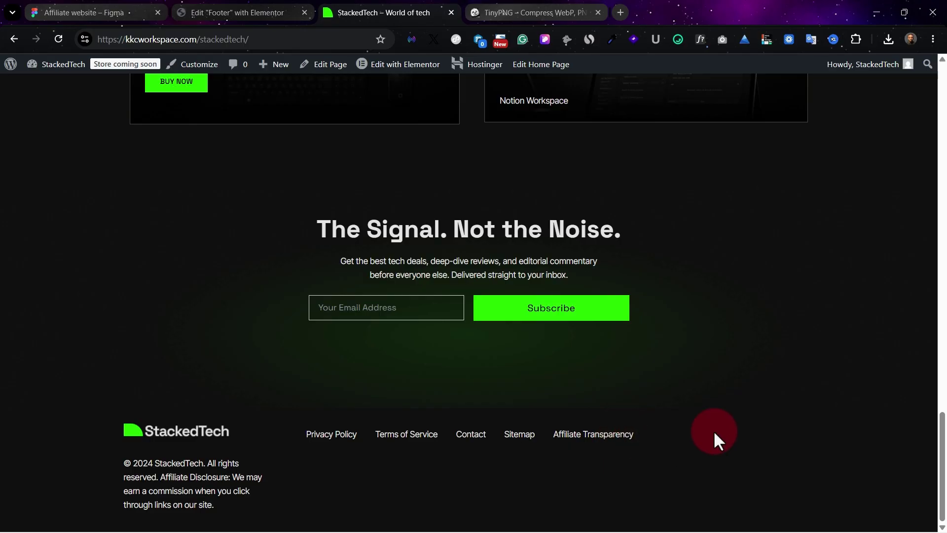
Switch to the Figma design and examine how the footer links are positioned relative to the logo column.
left_click(109, 9)
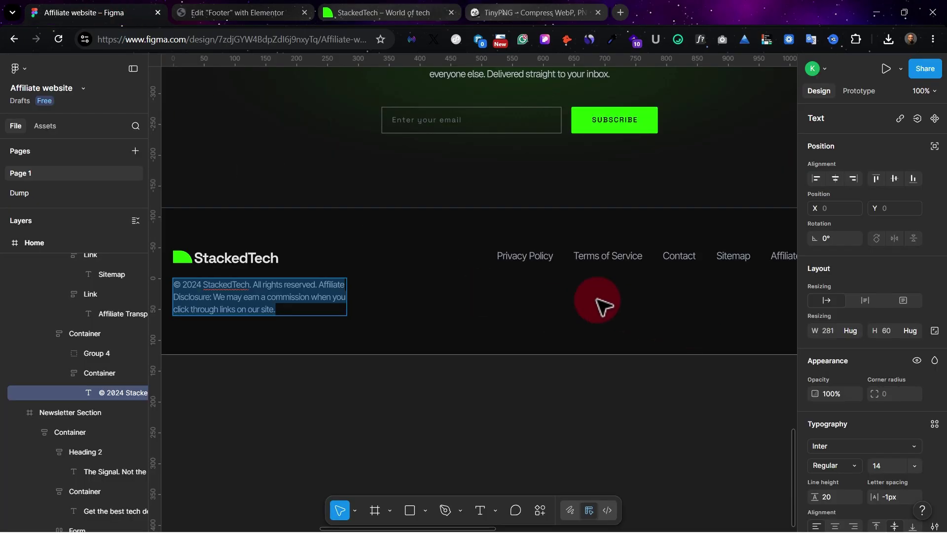
scroll(602, 306, "right", 2)
scroll(541, 251, "right", 2)
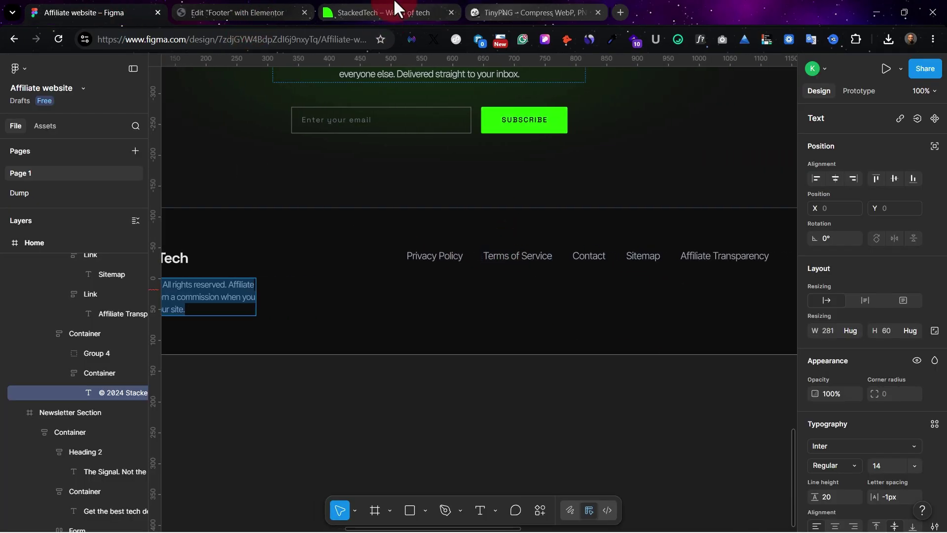
scroll(672, 296, "right", 5)
scroll(615, 291, "left", 5)
Return to the Elementor footer editor and add an empty container between the logo column and the menu column.
left_click(232, 10)
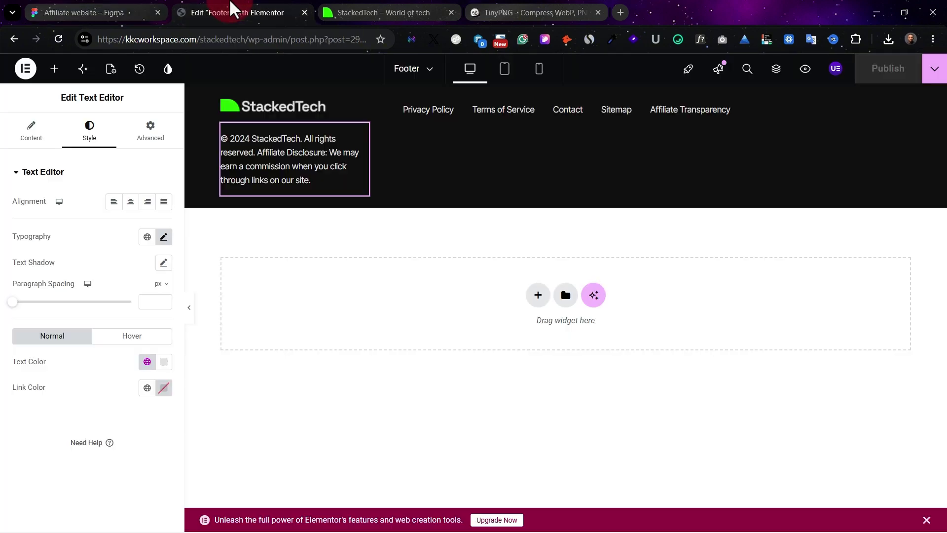
left_click(398, 98)
right_click(396, 101)
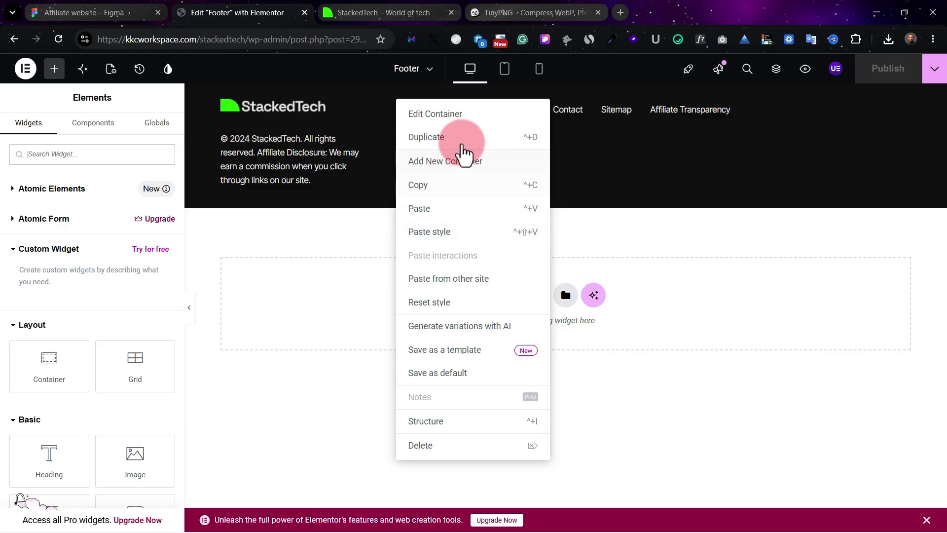
left_click(359, 226)
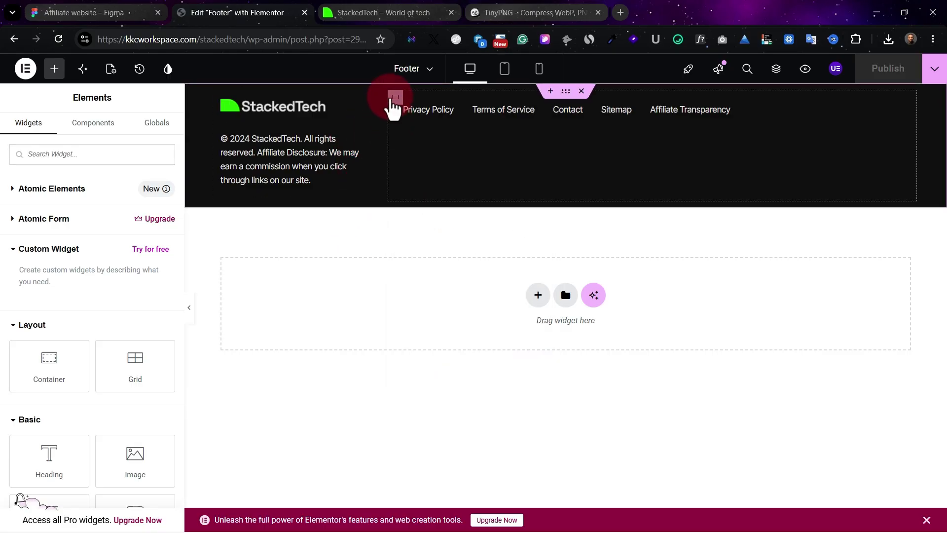
right_click(392, 103)
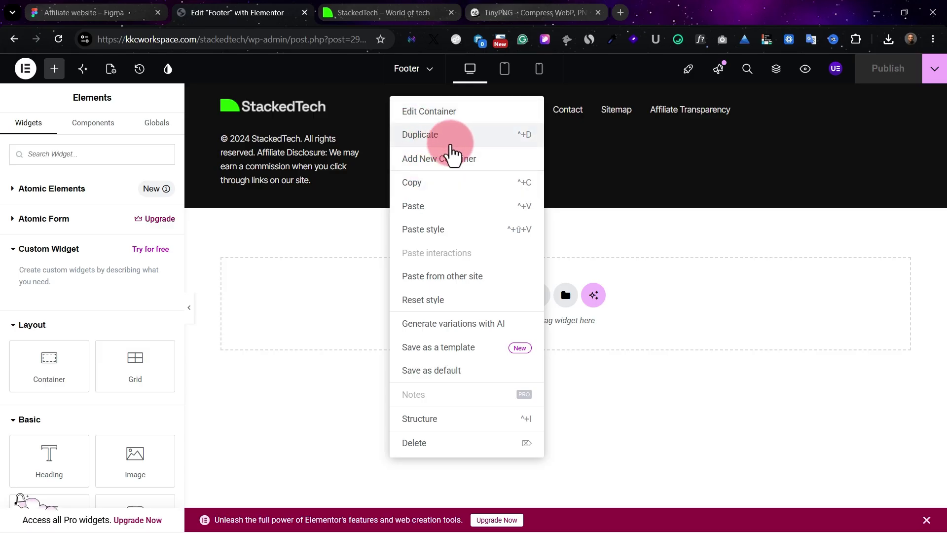
left_click(454, 158)
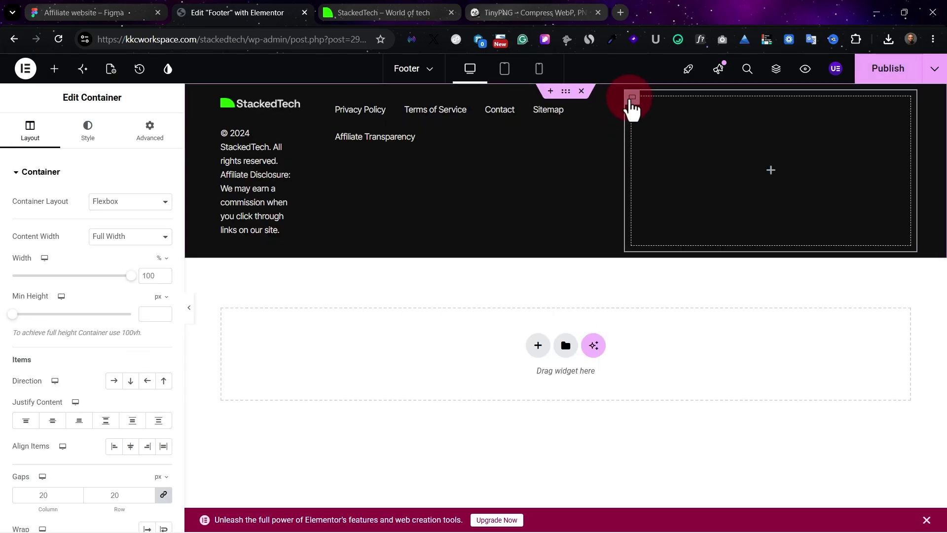
left_click_drag(630, 100, 401, 98)
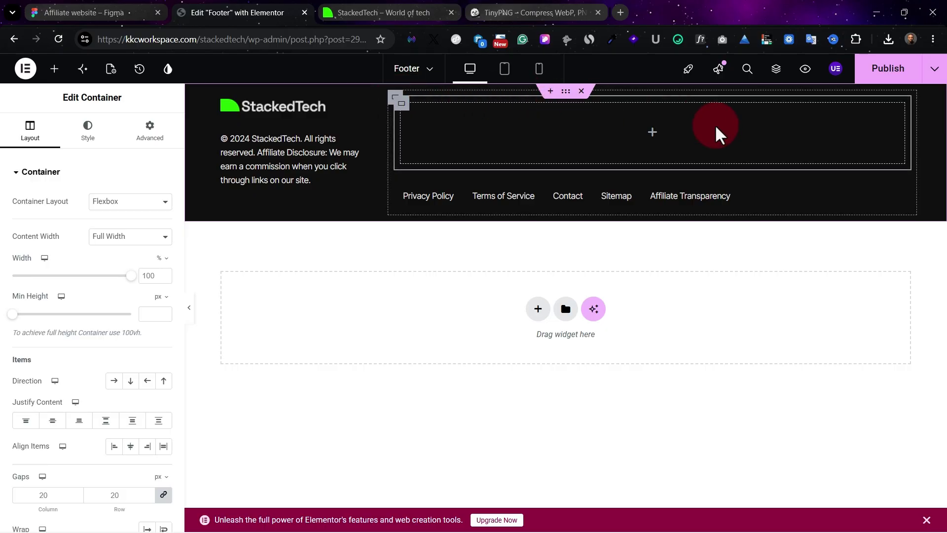
mouse_move(398, 100)
left_mouse_down()
mouse_move(367, 91)
mouse_move(380, 106)
mouse_move(390, 99)
left_mouse_up()
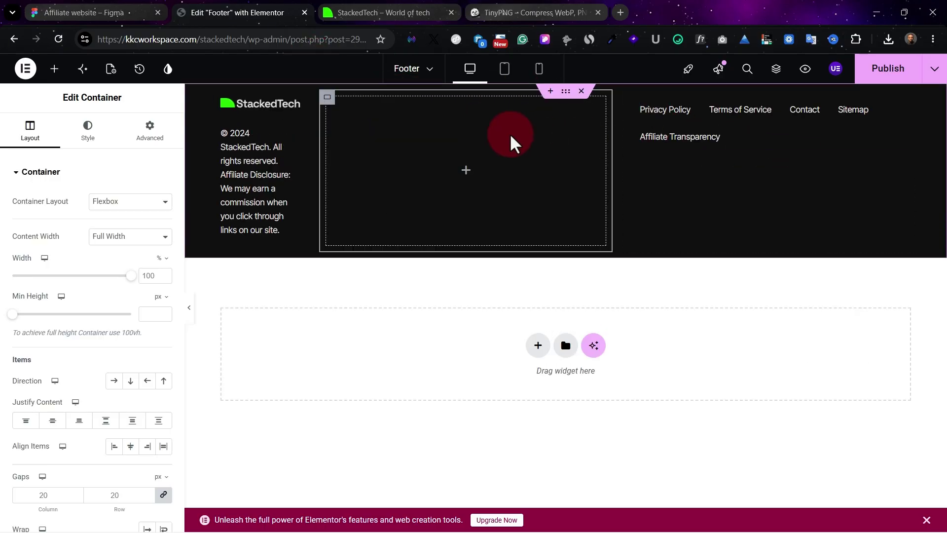
Narrow the empty footer container to 10% width and widen it by eye to about 12.95%.
left_click(154, 275)
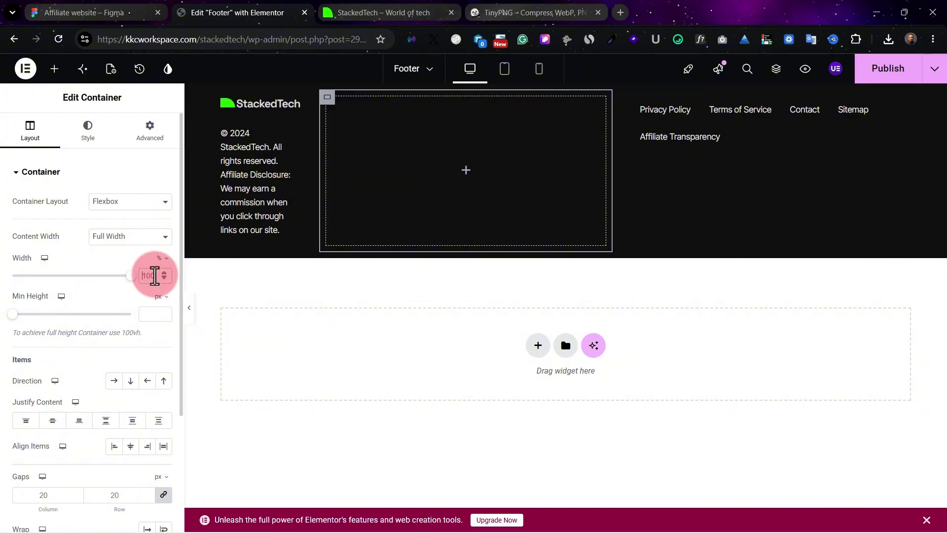
type("10")
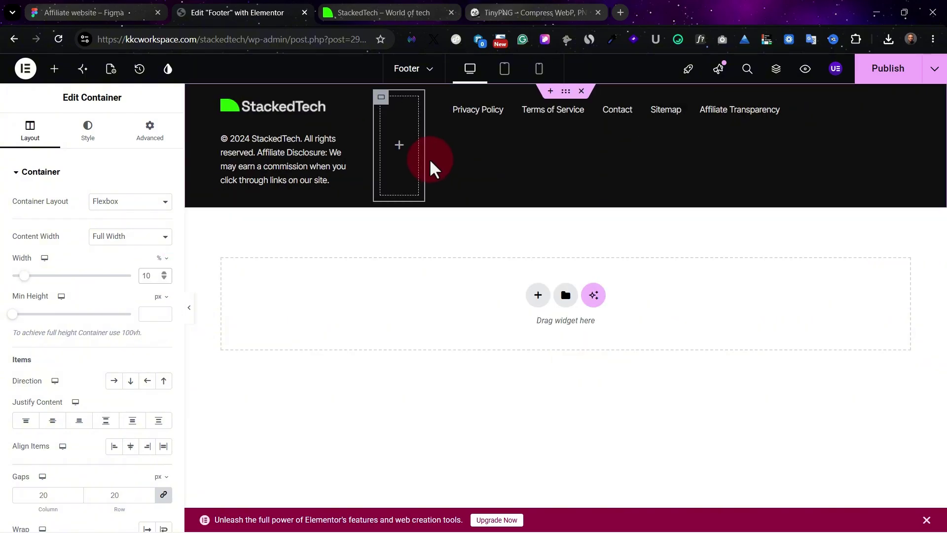
mouse_move(434, 156)
left_mouse_down()
mouse_move(484, 153)
mouse_move(394, 163)
mouse_move(437, 159)
left_mouse_up()
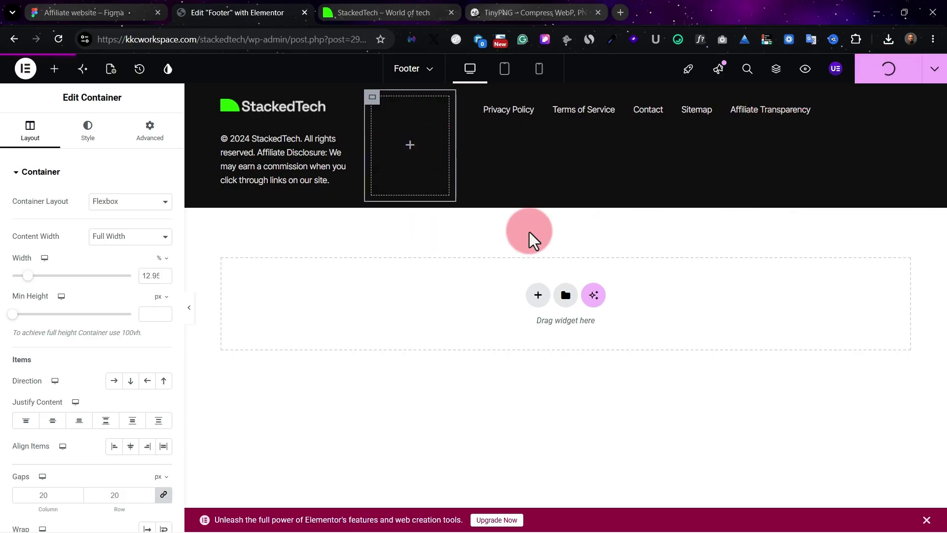
Reload the live homepage to check the footer menu's spacing, and return to the Elementor footer editor.
left_click(440, 8)
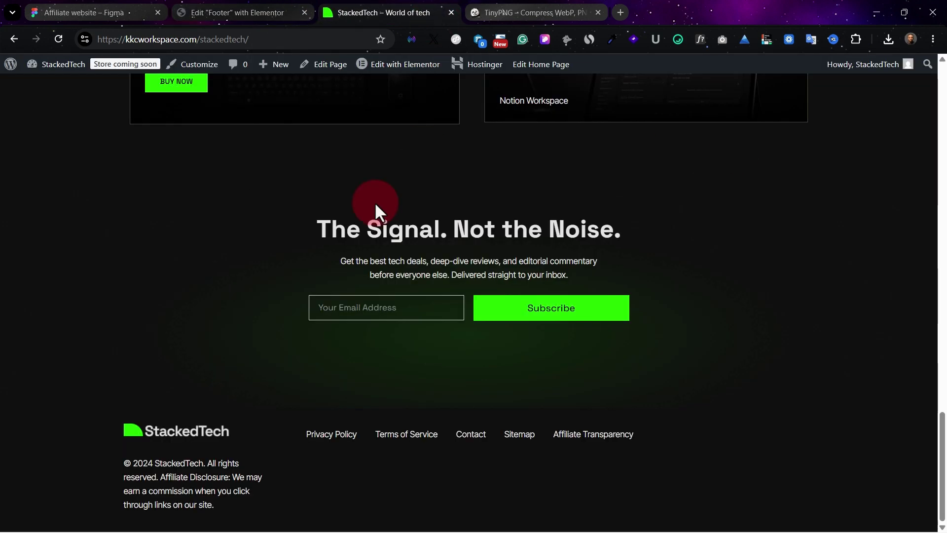
left_click(32, 39)
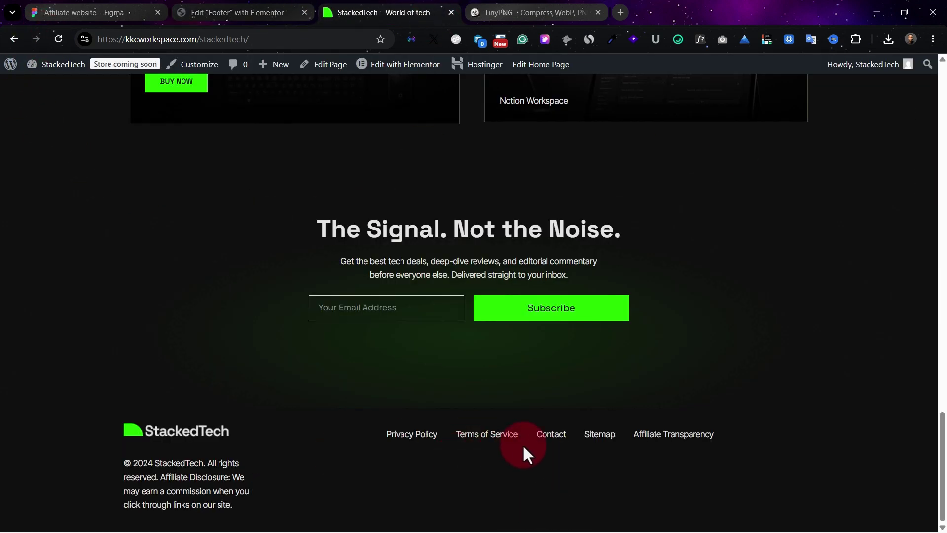
left_click(224, 9)
Set the footer navigation menu's responsive breakpoint to None while previewing the tablet layout.
left_click(504, 73)
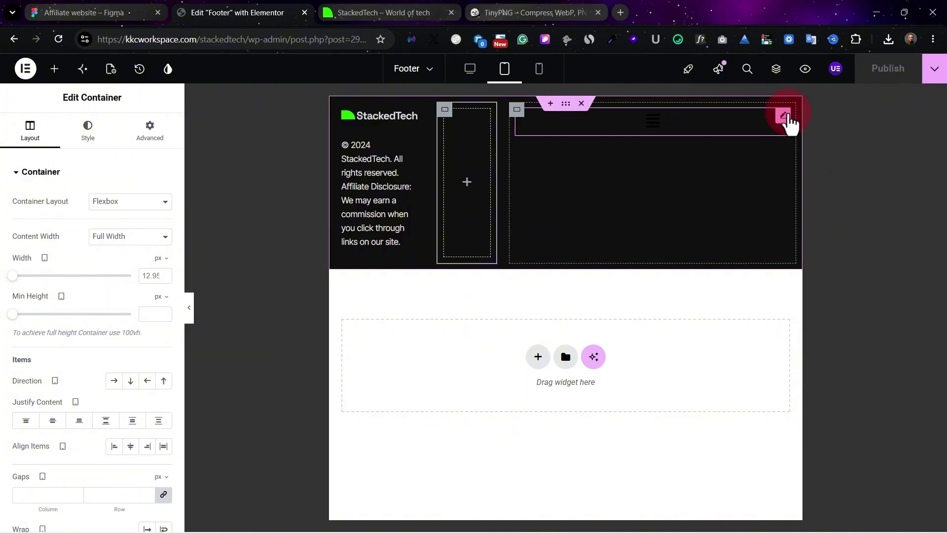
left_click(783, 117)
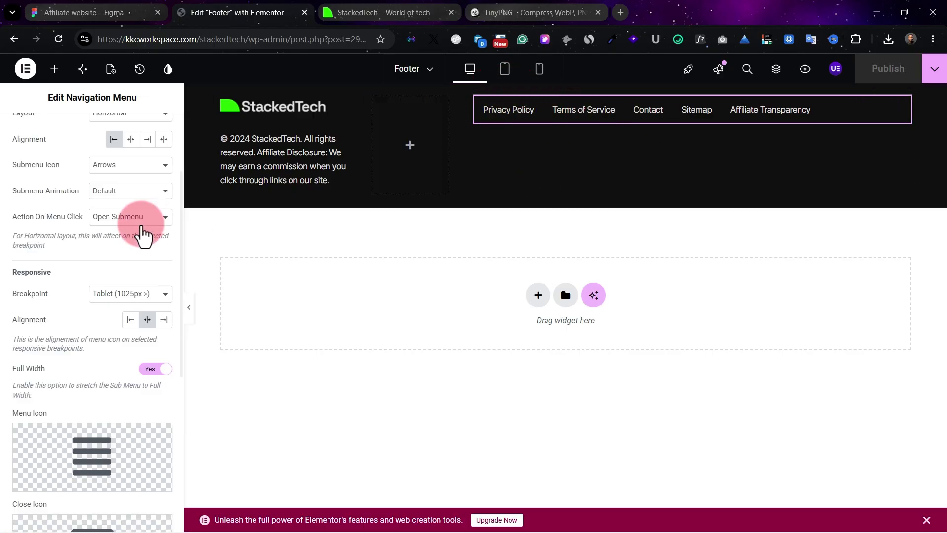
scroll(141, 232, "up", 3)
left_click(40, 202)
left_click(34, 185)
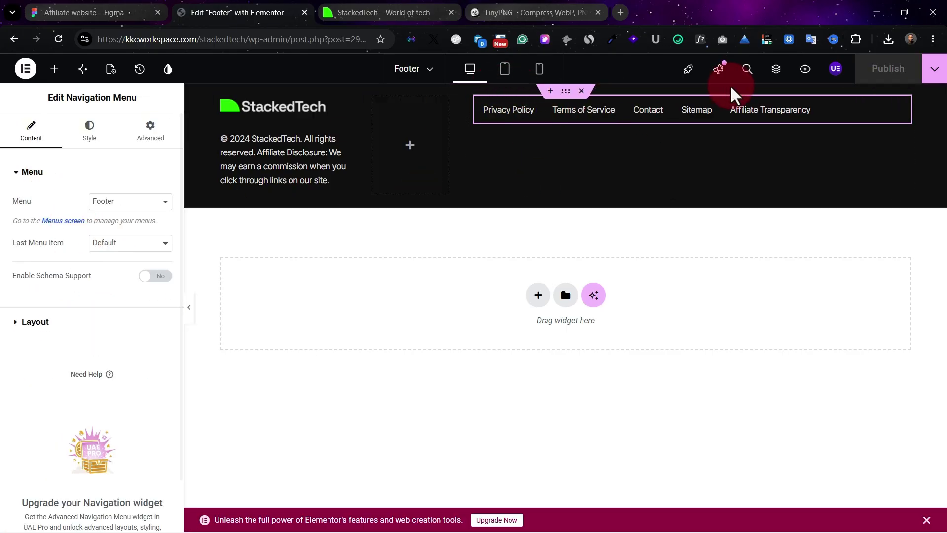
left_click(44, 173)
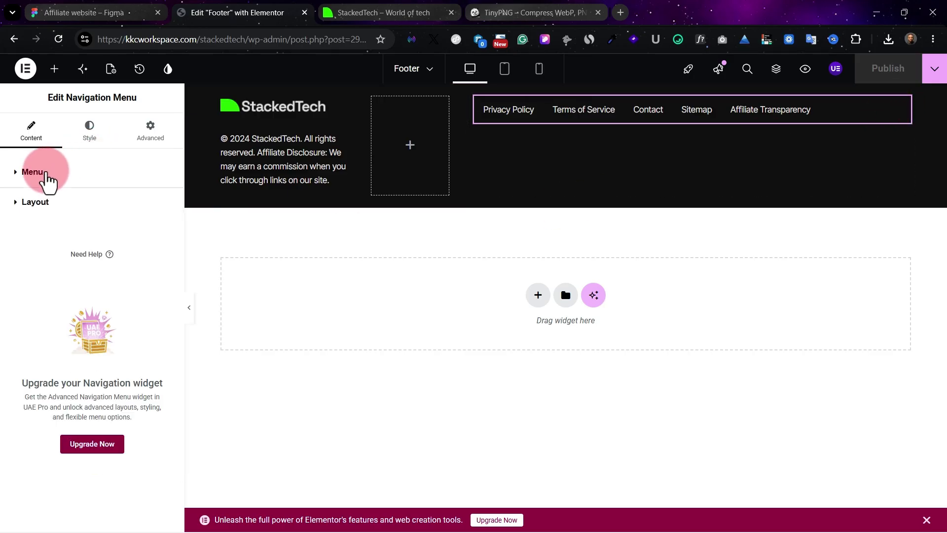
left_click(65, 202)
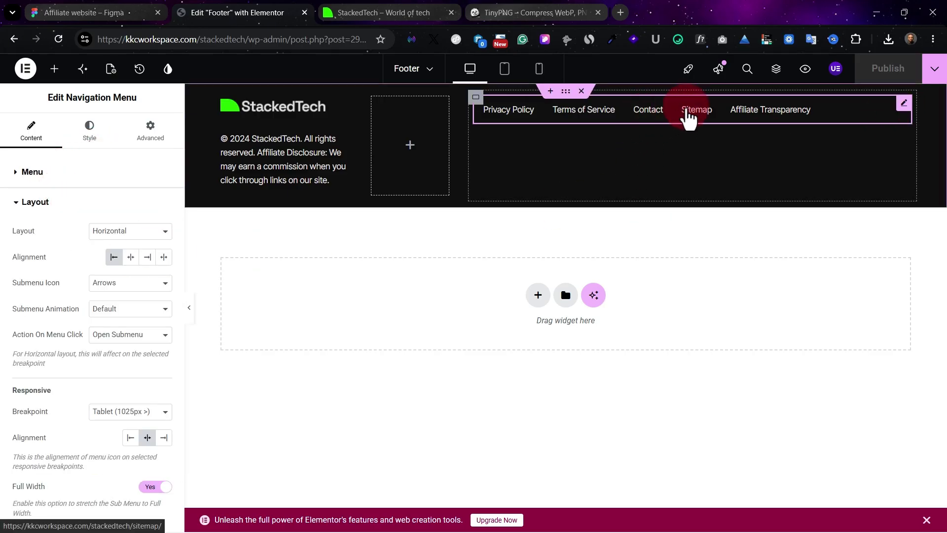
left_click(504, 68)
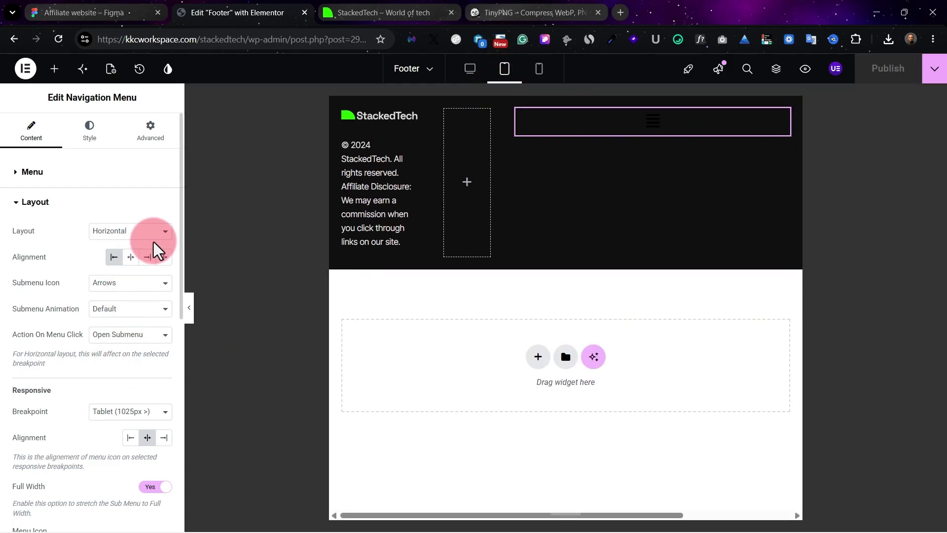
scroll(131, 429, "down", 2)
left_click(131, 302)
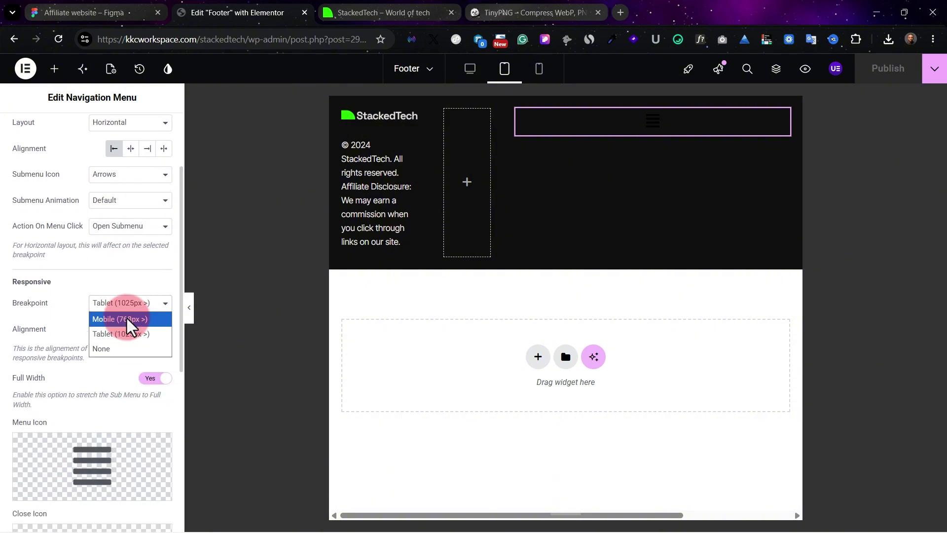
left_click(119, 348)
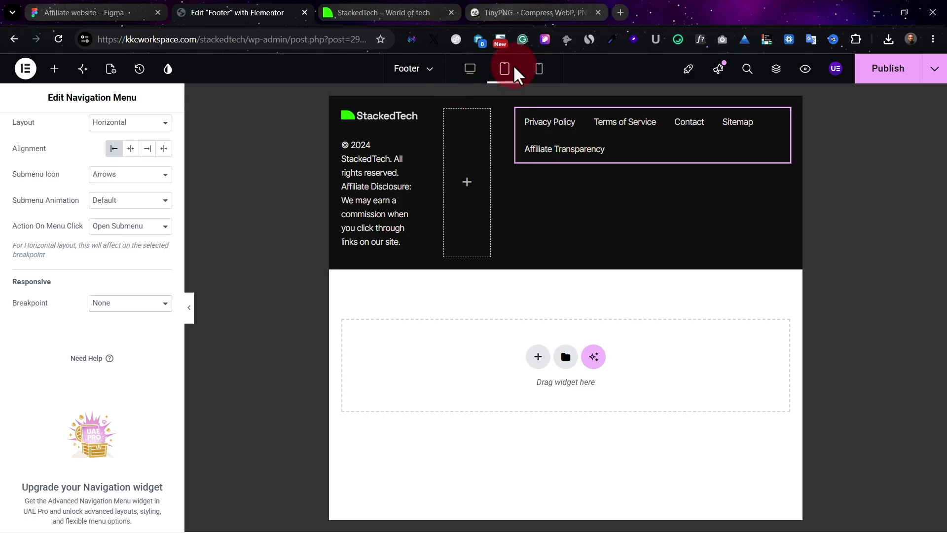
Preview the footer menu in the mobile and desktop layouts and inspect its layout options, keeping Horizontal.
left_click(548, 83)
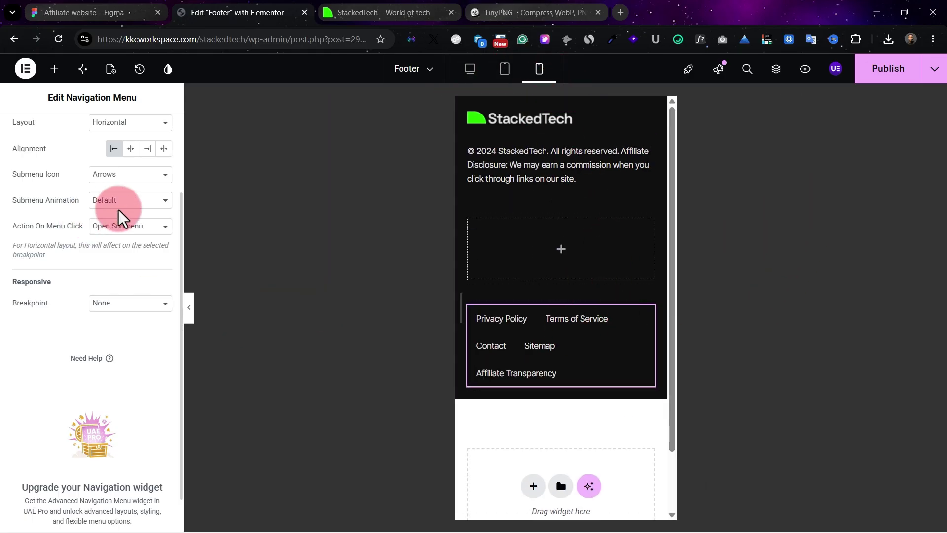
scroll(124, 217, "up", 2)
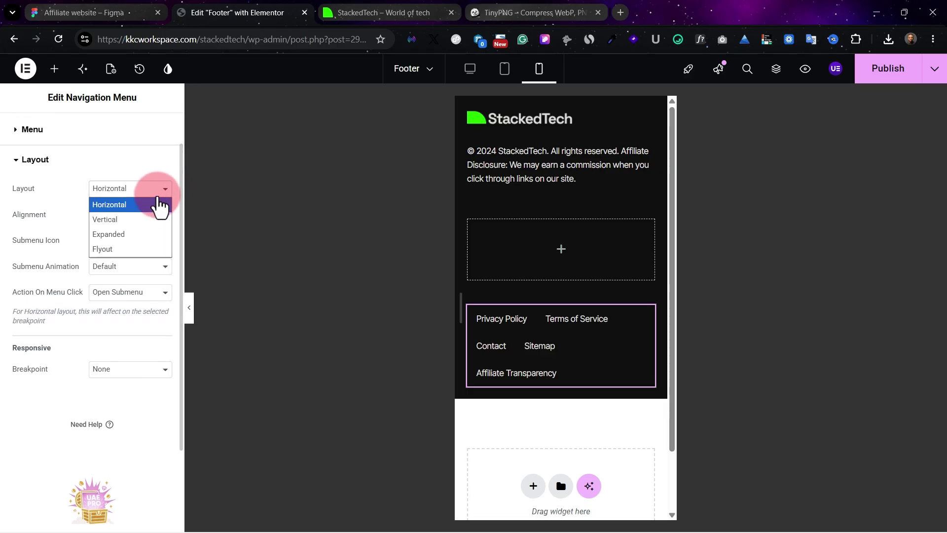
left_click(68, 188)
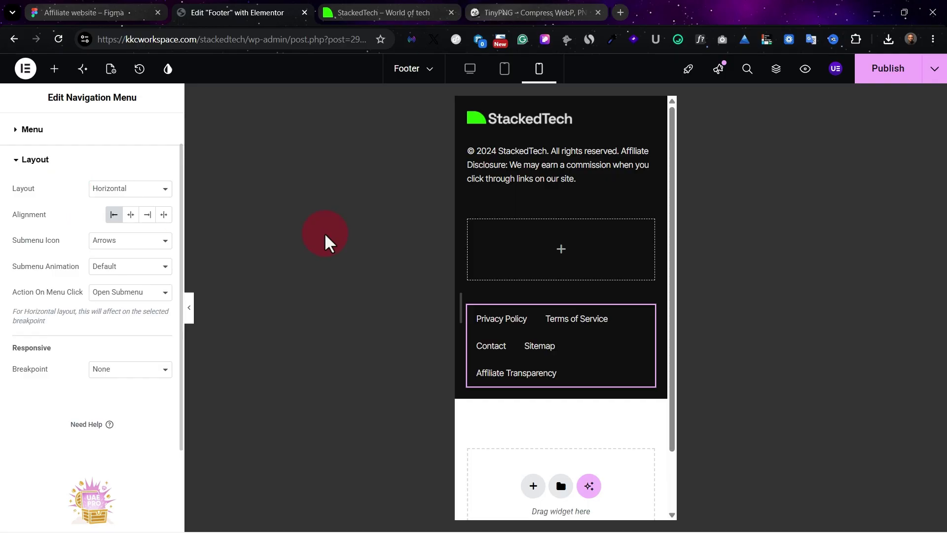
left_click(472, 74)
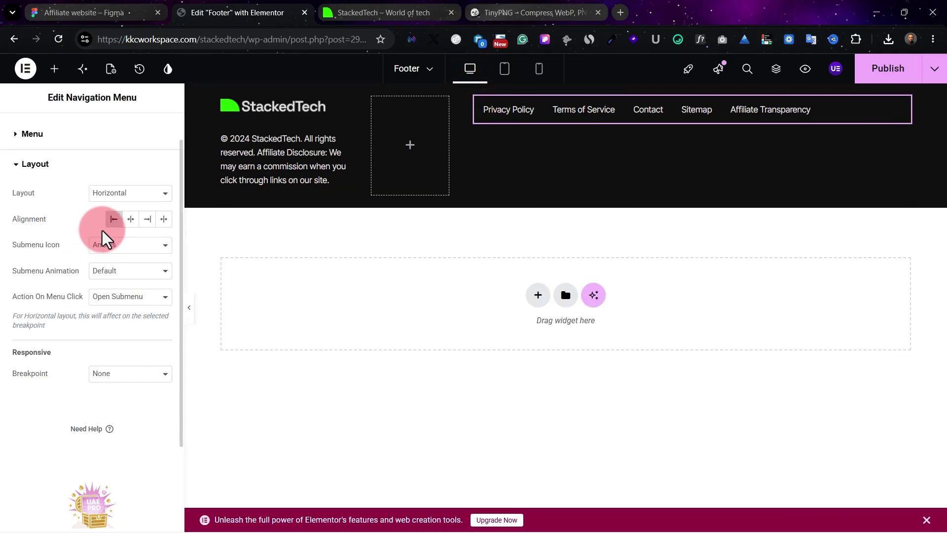
scroll(106, 237, "up", 1)
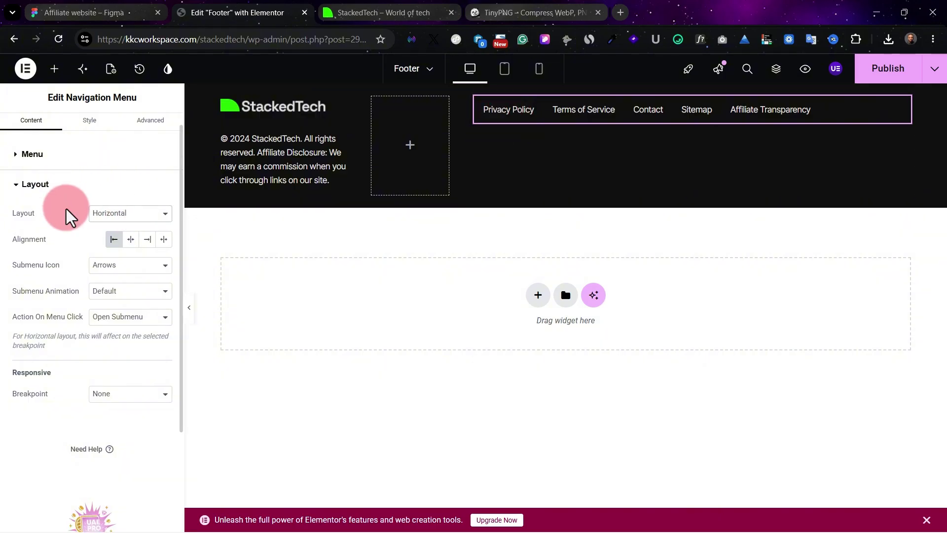
left_click(129, 214)
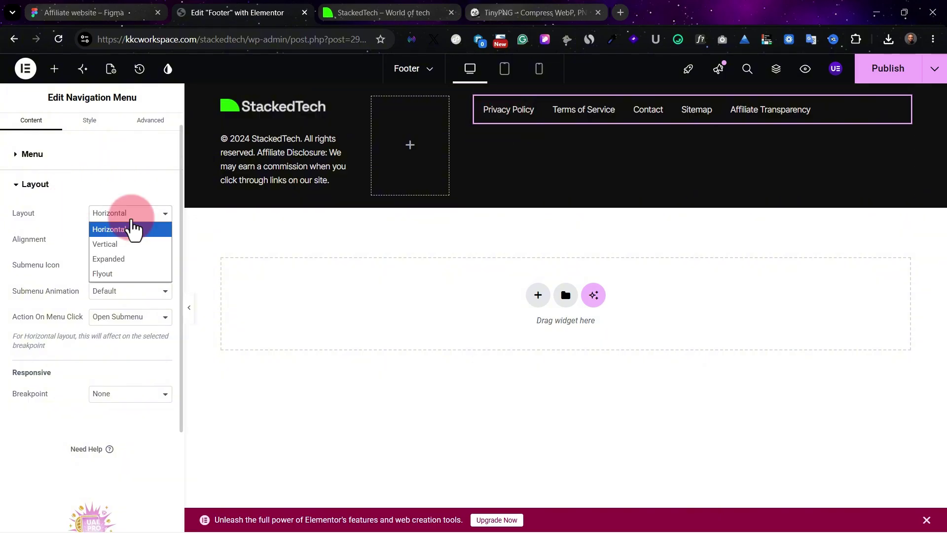
left_click(133, 228)
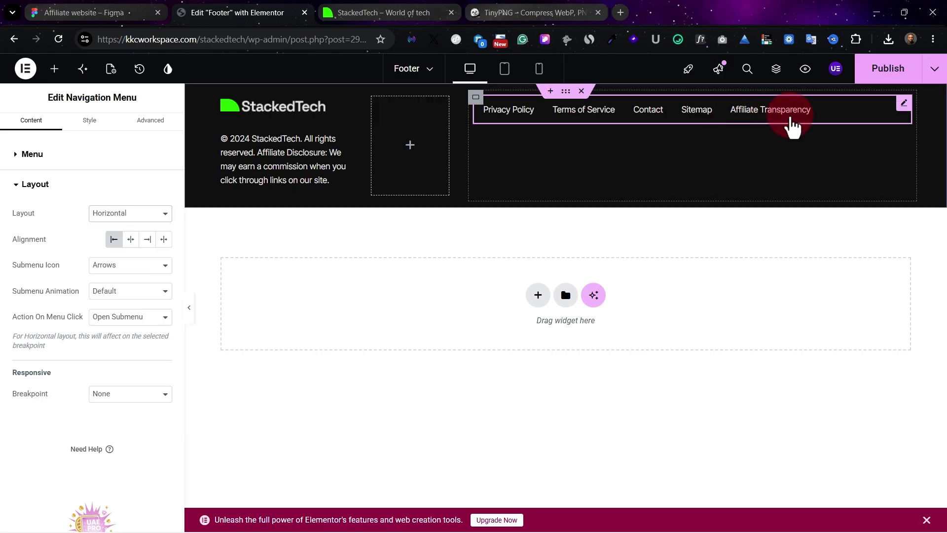
Duplicate the footer navigation menu within its column.
left_click(902, 104)
right_click(906, 114)
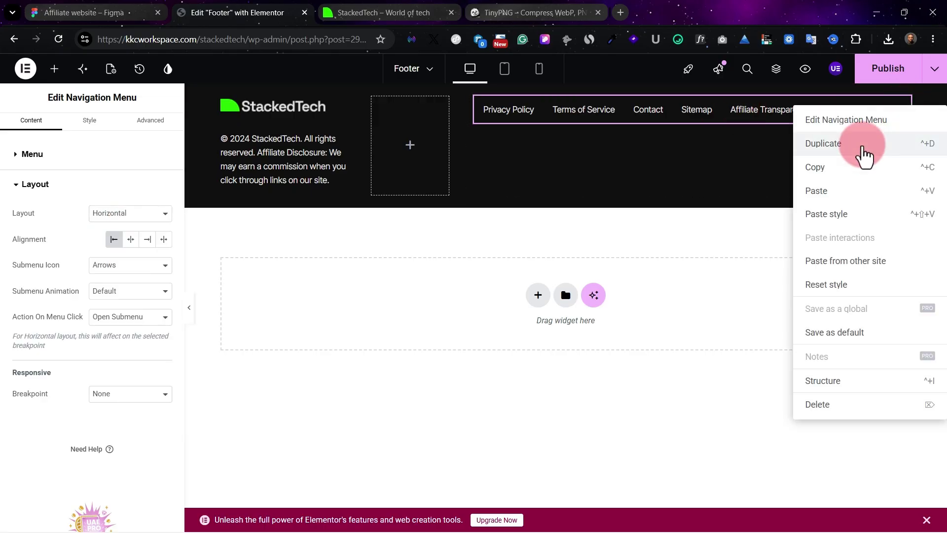
left_click(863, 148)
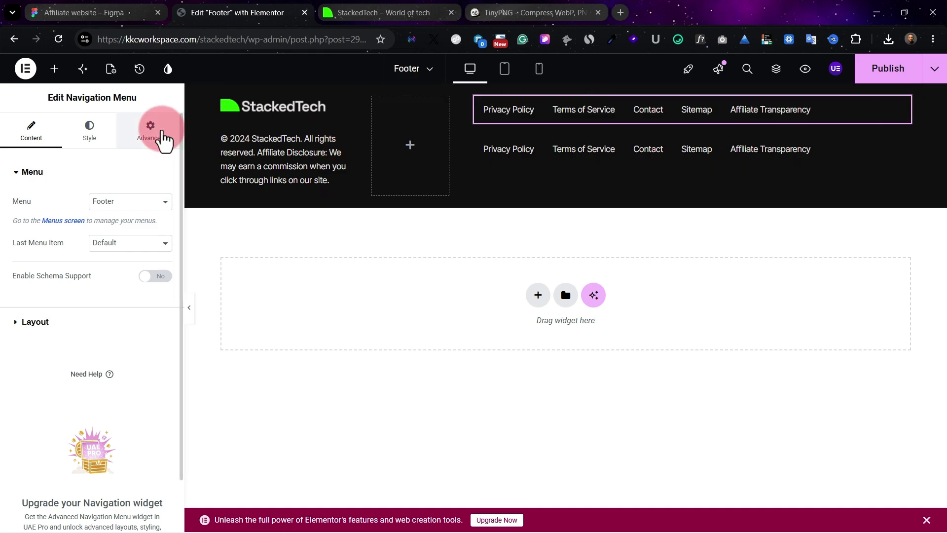
Hide the upper navigation menu on tablet portrait and mobile portrait.
left_click(151, 129)
scroll(122, 451, "down", 12)
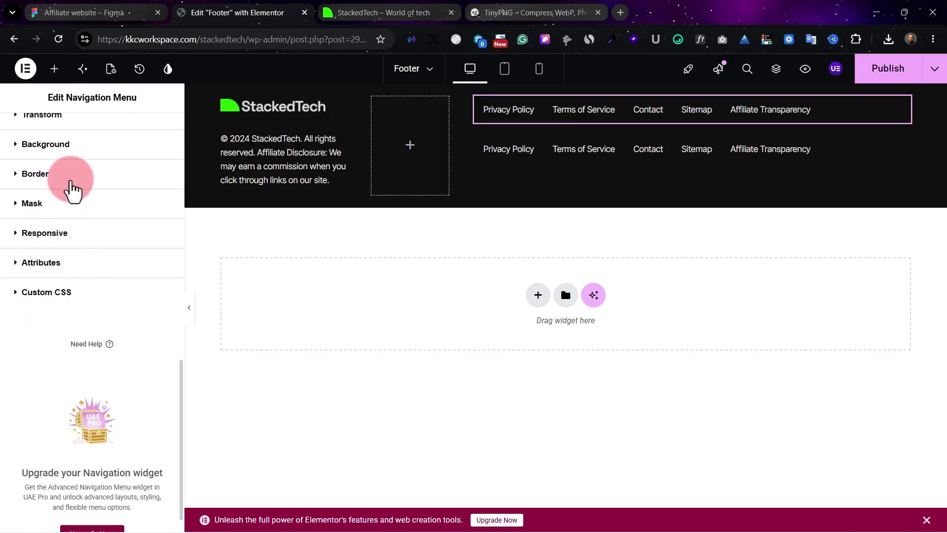
left_click(74, 237)
scroll(114, 345, "down", 4)
scroll(129, 409, "down", 1)
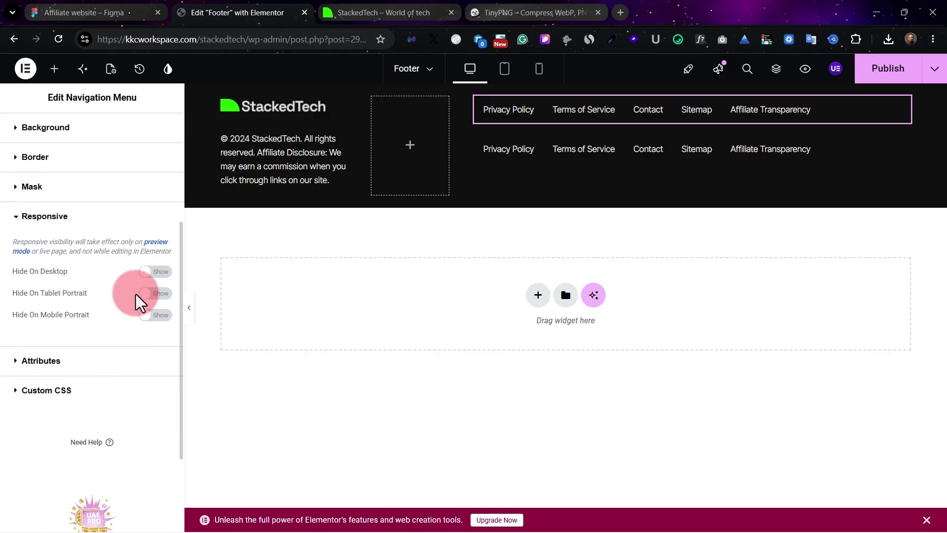
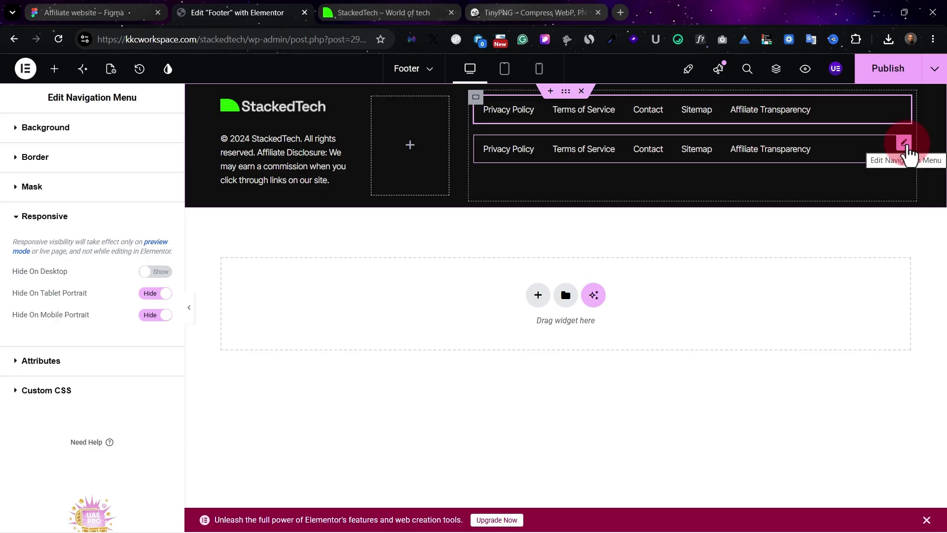
Hide the lower navigation menu on desktop and tablet portrait, switching the preview to the tablet layout.
left_click(906, 145)
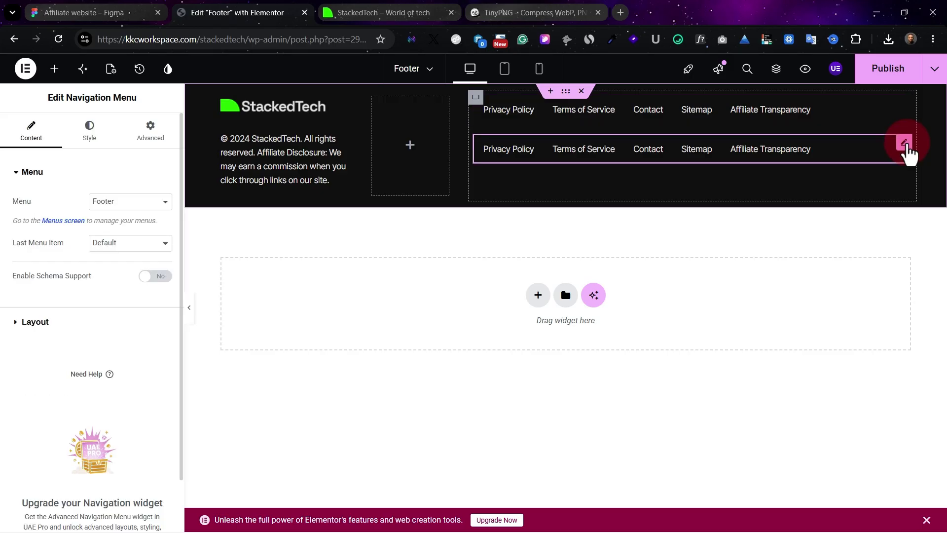
left_click(167, 141)
left_click(31, 188)
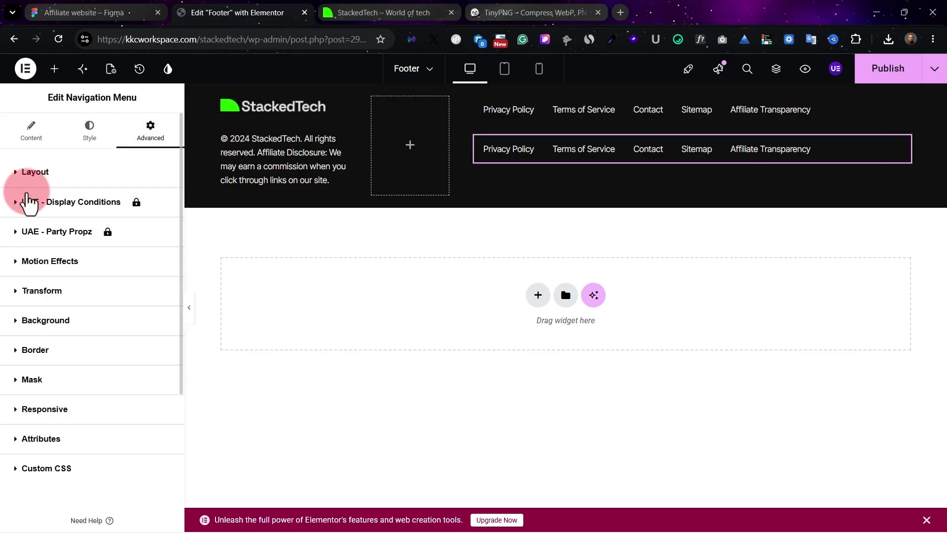
scroll(85, 434, "down", 5)
left_click(45, 203)
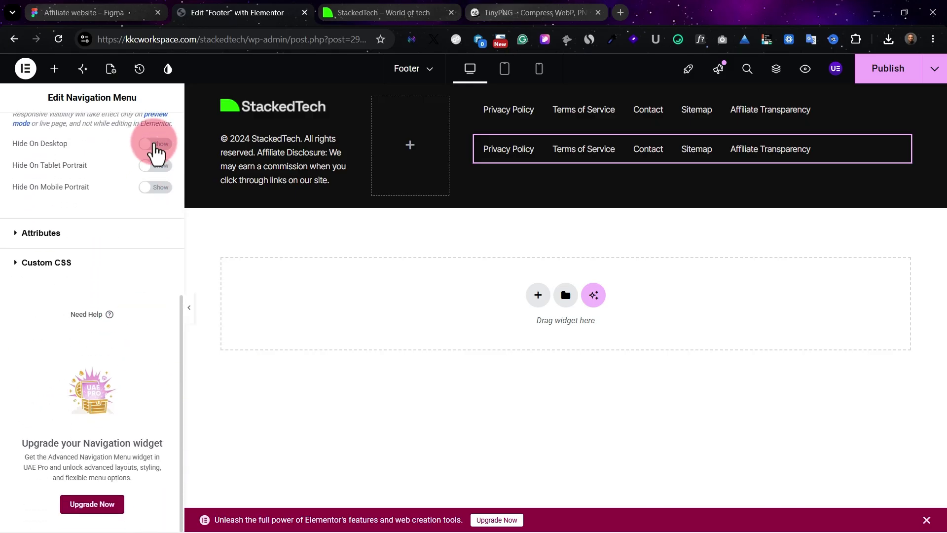
left_click(156, 144)
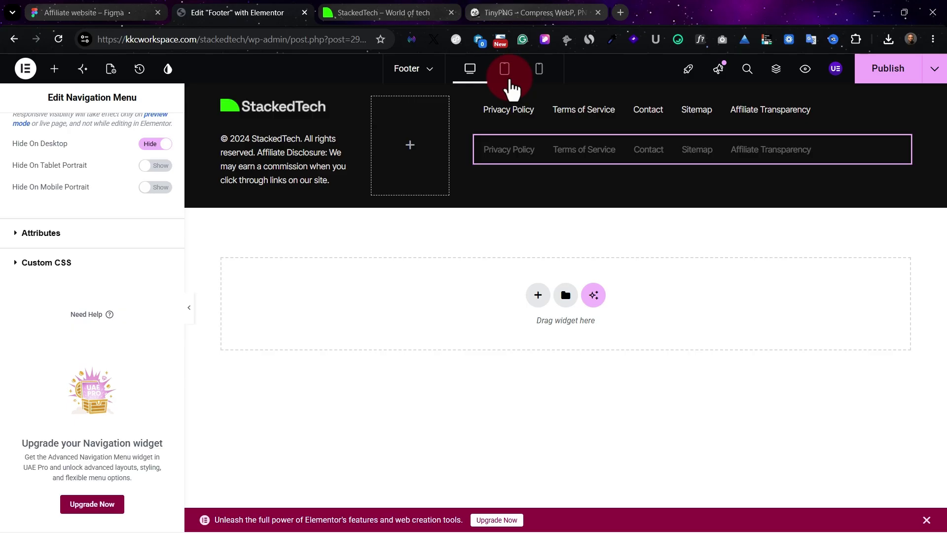
left_click(508, 83)
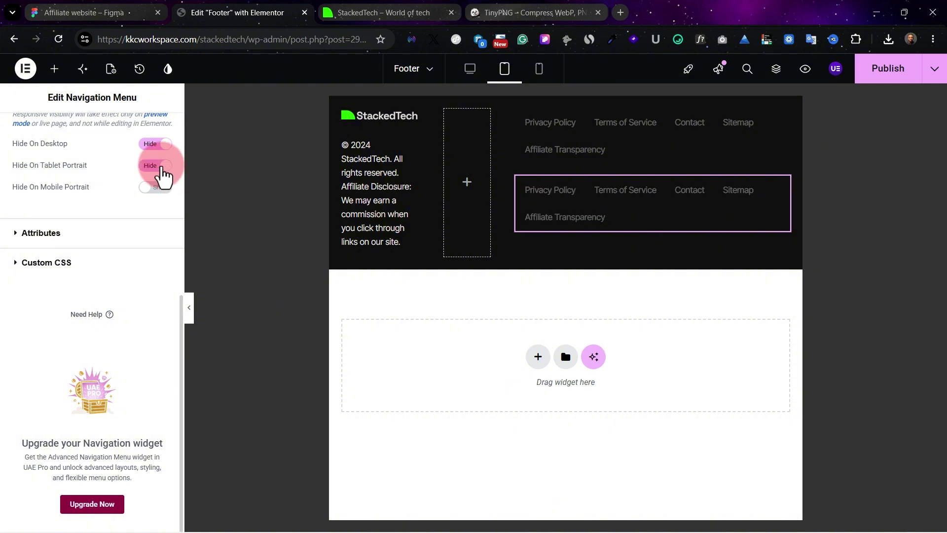
Make the upper navigation menu visible on tablet portrait again, keeping it hidden on mobile portrait.
left_click(782, 118)
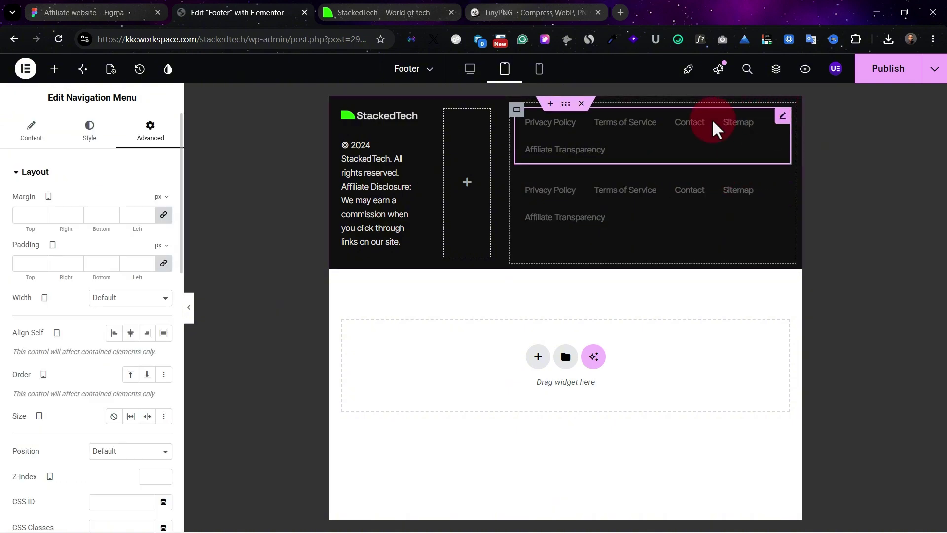
left_click(504, 69)
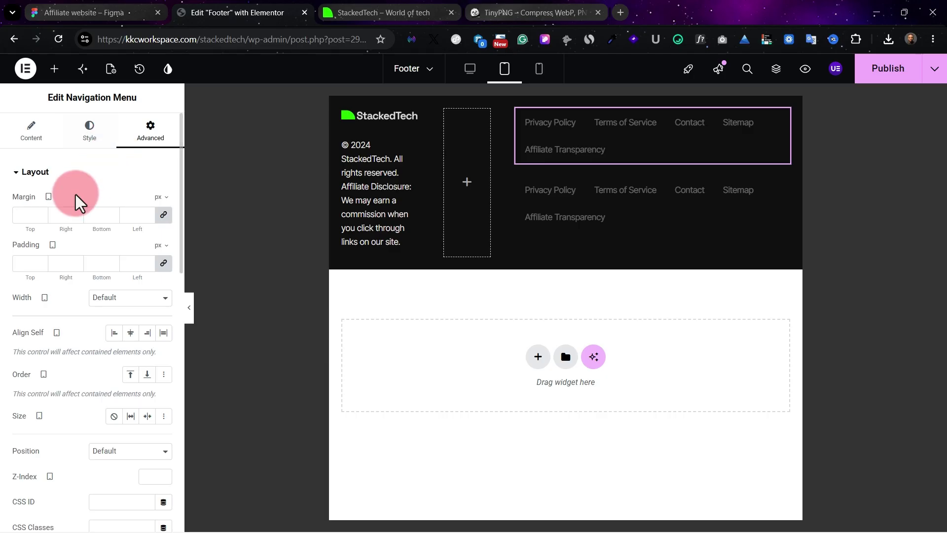
left_click(60, 176)
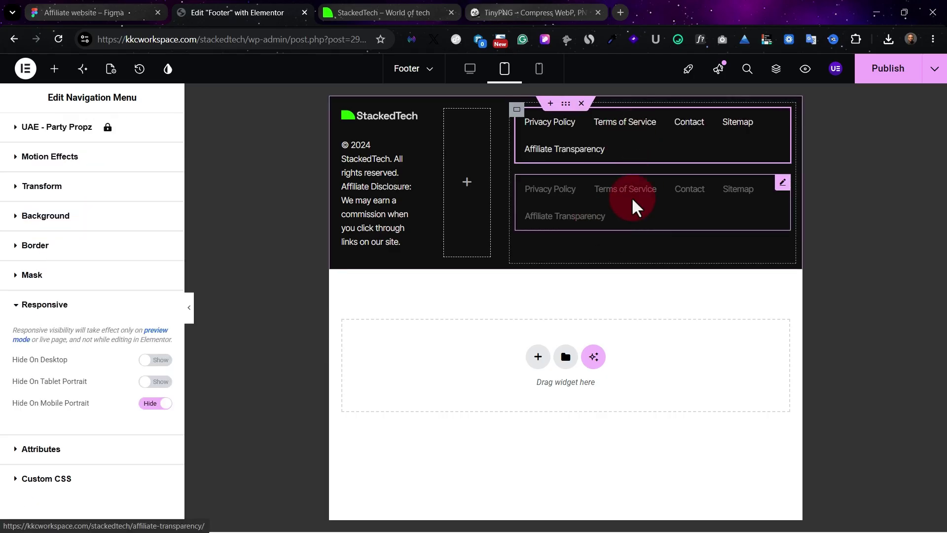
Preview the footer in the mobile, tablet and desktop layouts to check which menu copy shows in each.
left_click(539, 68)
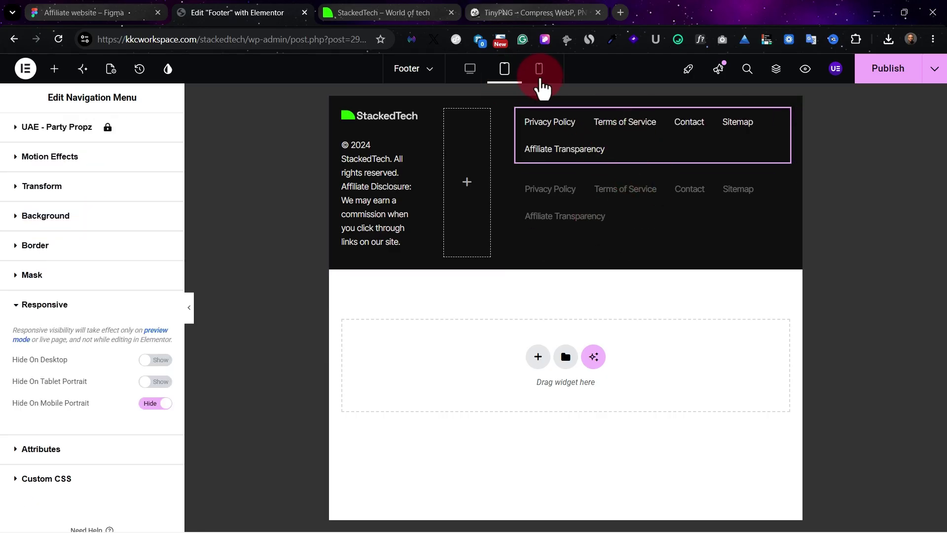
scroll(557, 380, "down", 2)
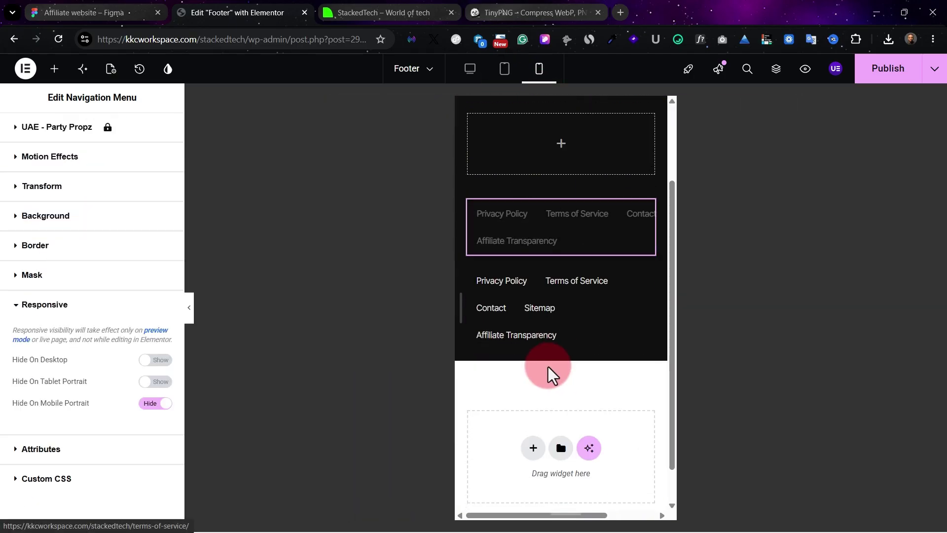
left_click(647, 273)
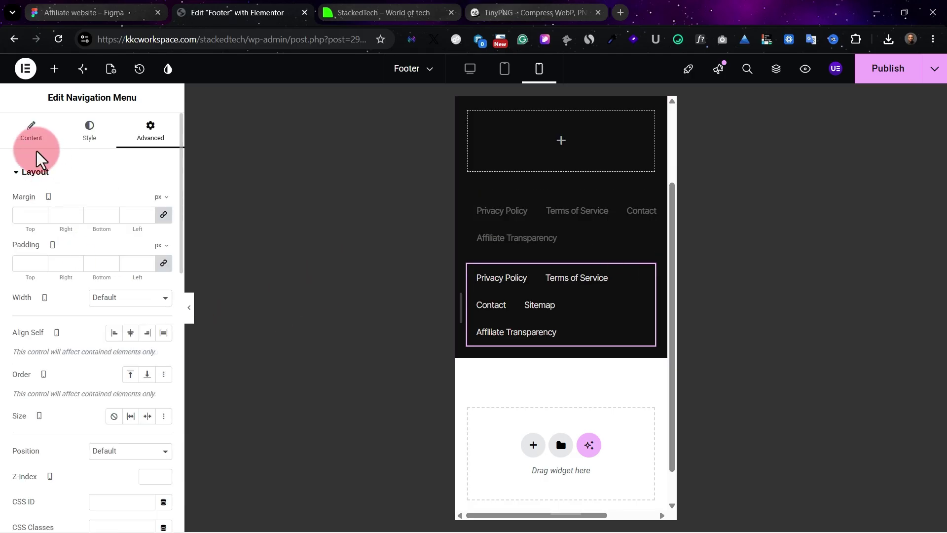
scroll(542, 198, "up", 3)
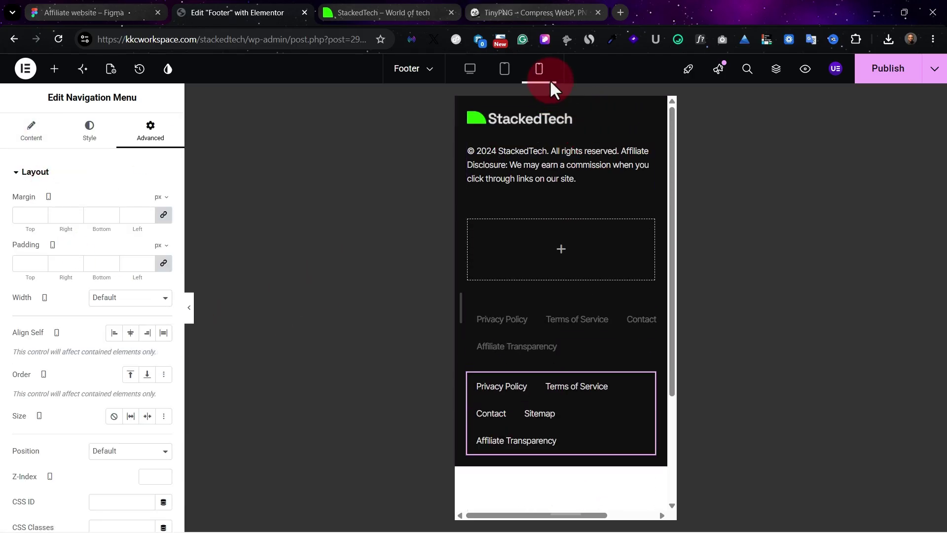
left_click(503, 84)
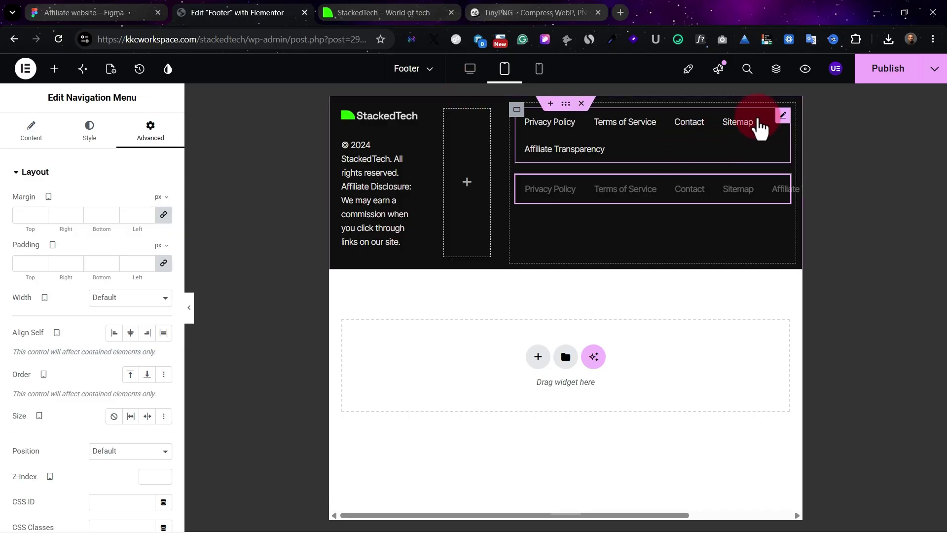
left_click(470, 69)
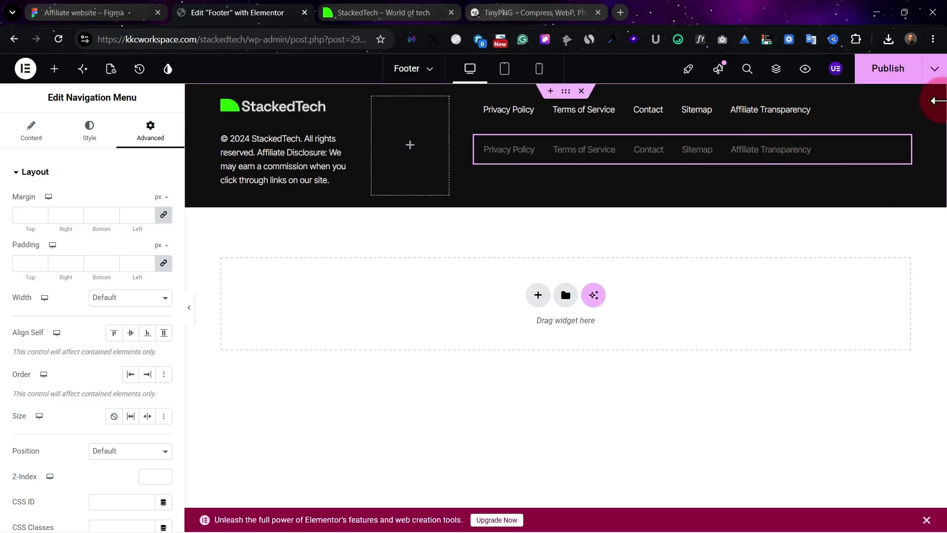
Review the responsive visibility settings of the upper and lower navigation menus in the desktop layout.
left_click(904, 105)
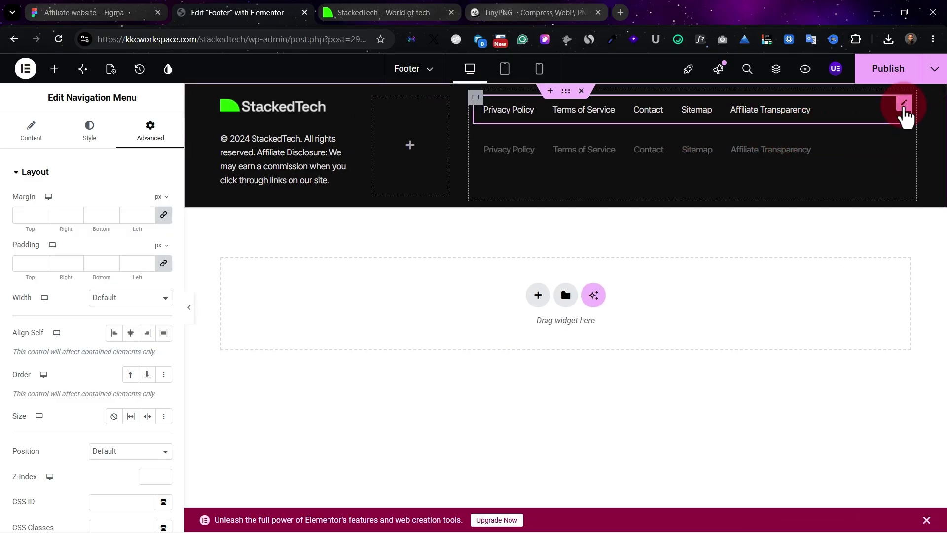
left_click(69, 172)
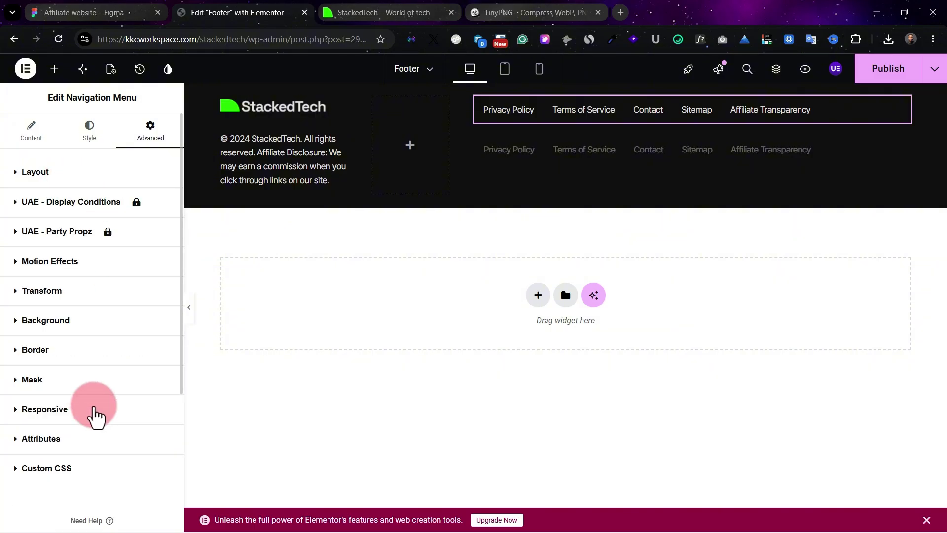
left_click(95, 415)
scroll(114, 419, "down", 2)
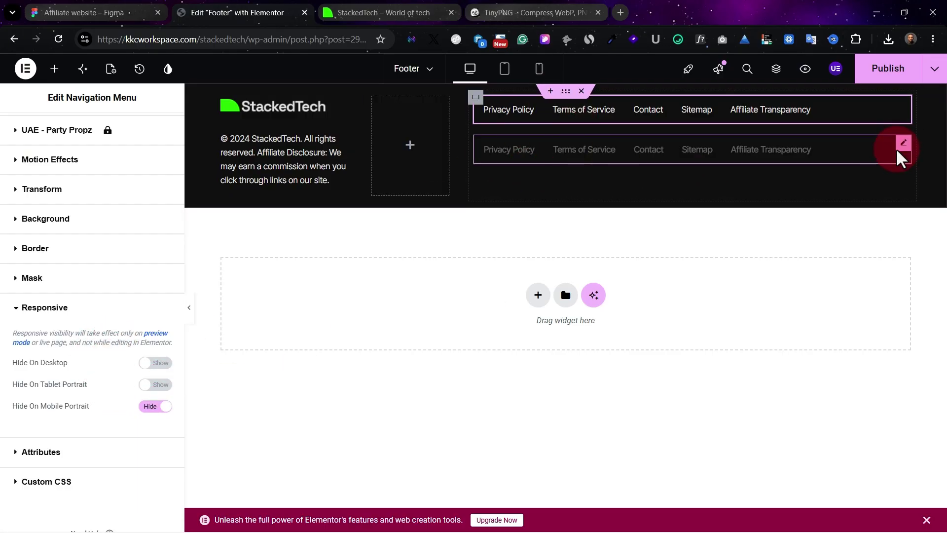
left_click(902, 146)
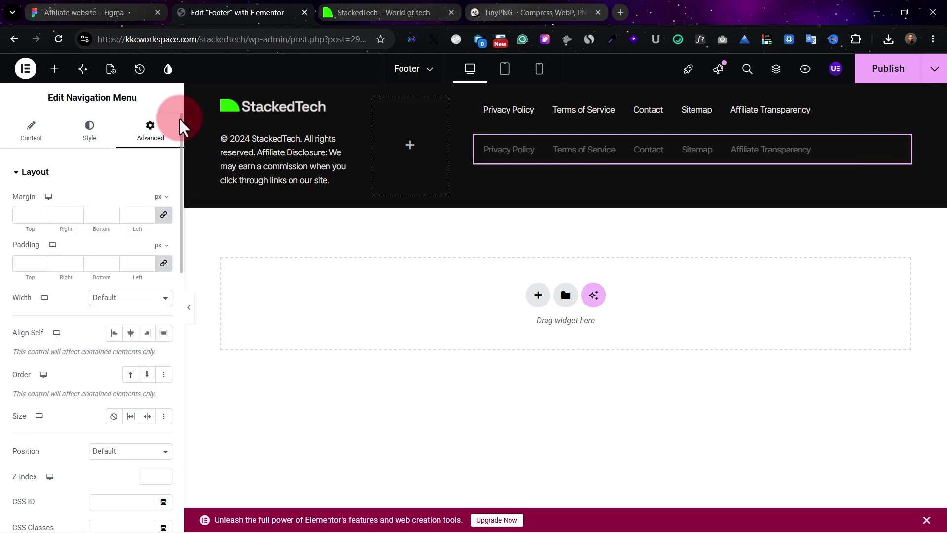
left_click(20, 173)
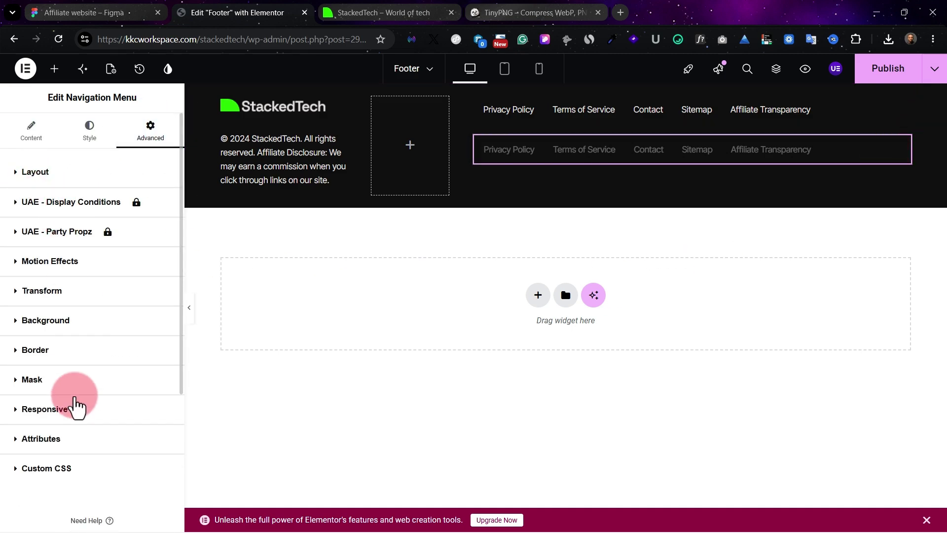
left_click(74, 416)
scroll(138, 424, "down", 2)
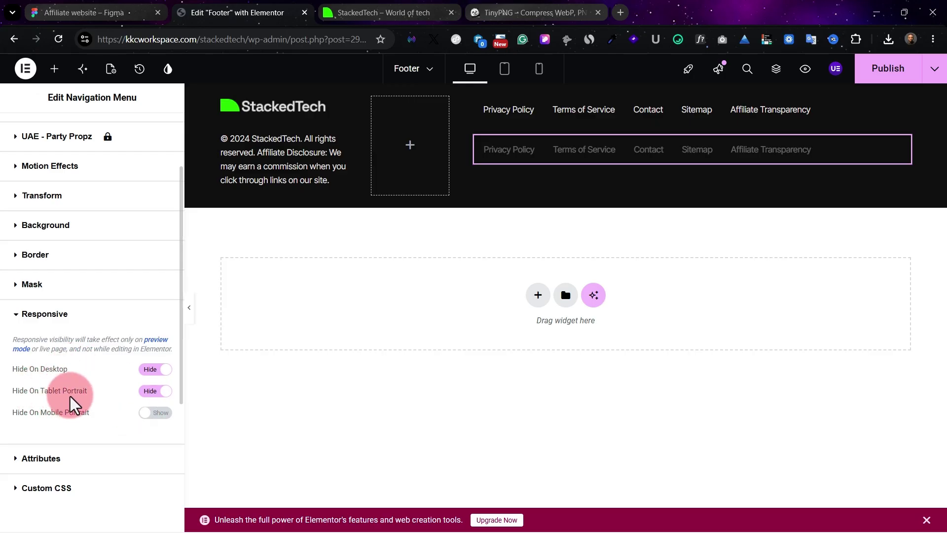
Change the lower navigation menu's layout to Vertical and publish the footer.
left_click(569, 156)
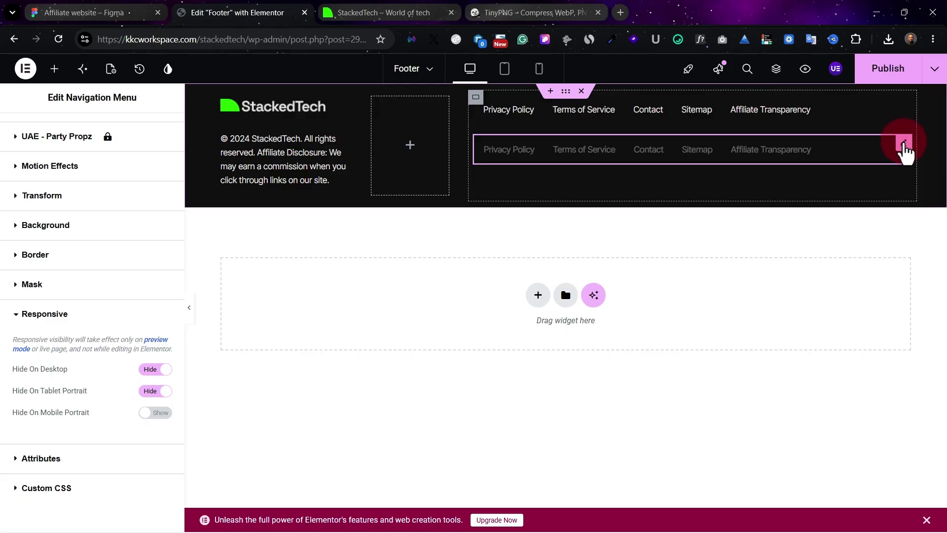
scroll(74, 163, "up", 5)
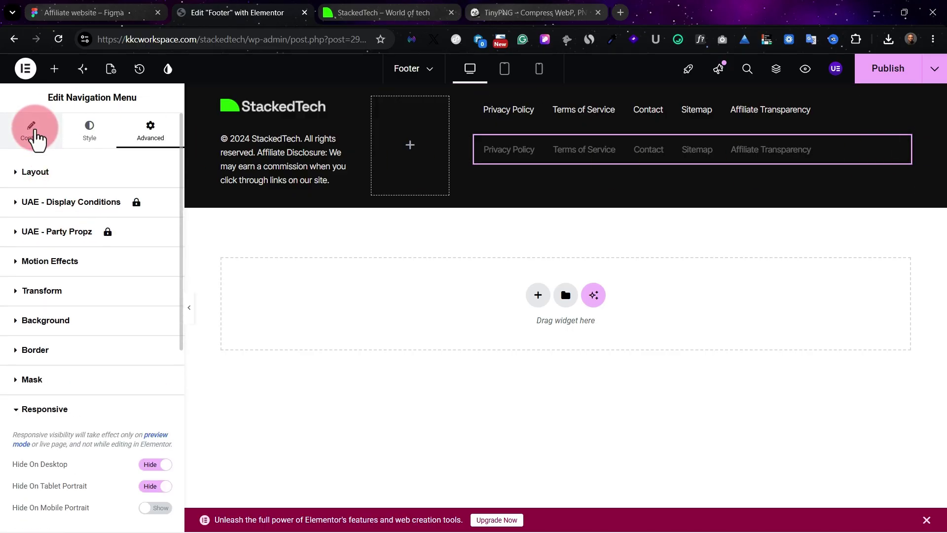
left_click(31, 131)
left_click(130, 176)
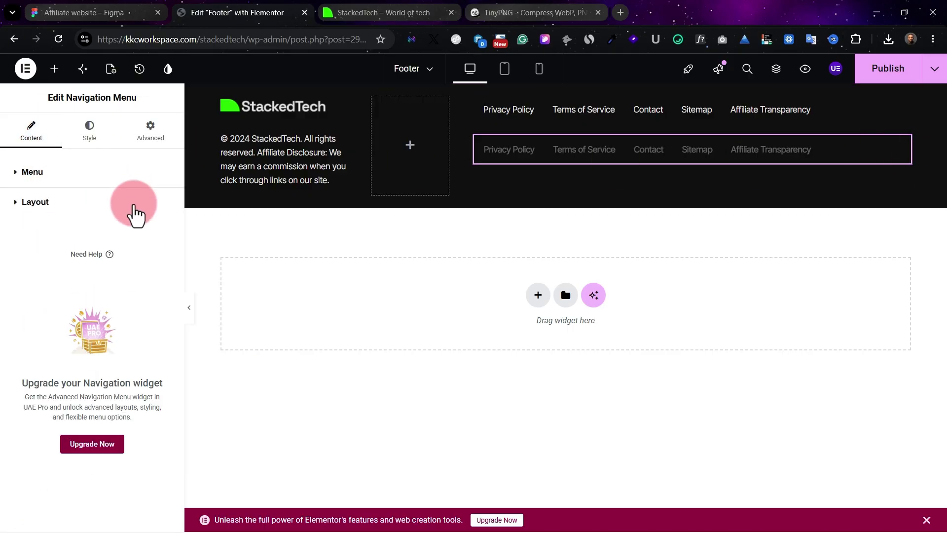
left_click(40, 201)
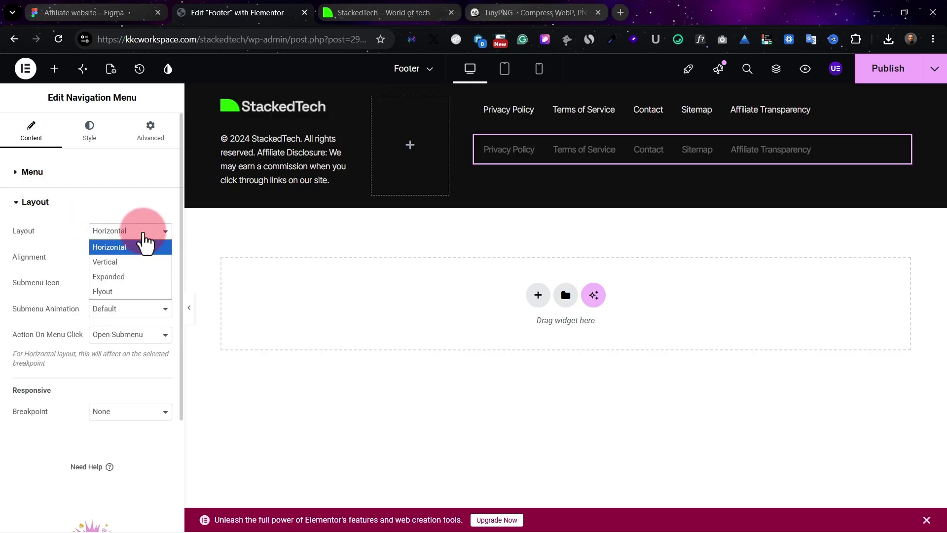
left_click(142, 262)
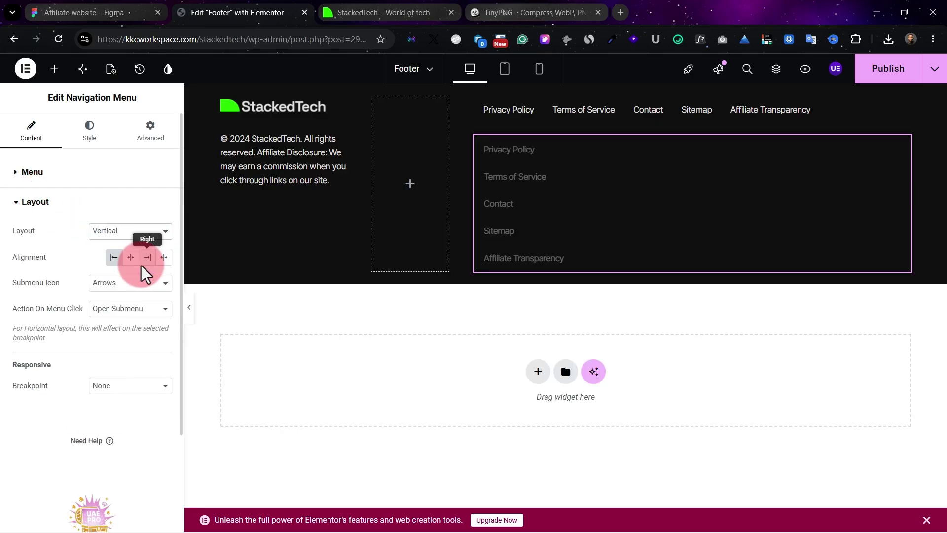
left_click(894, 74)
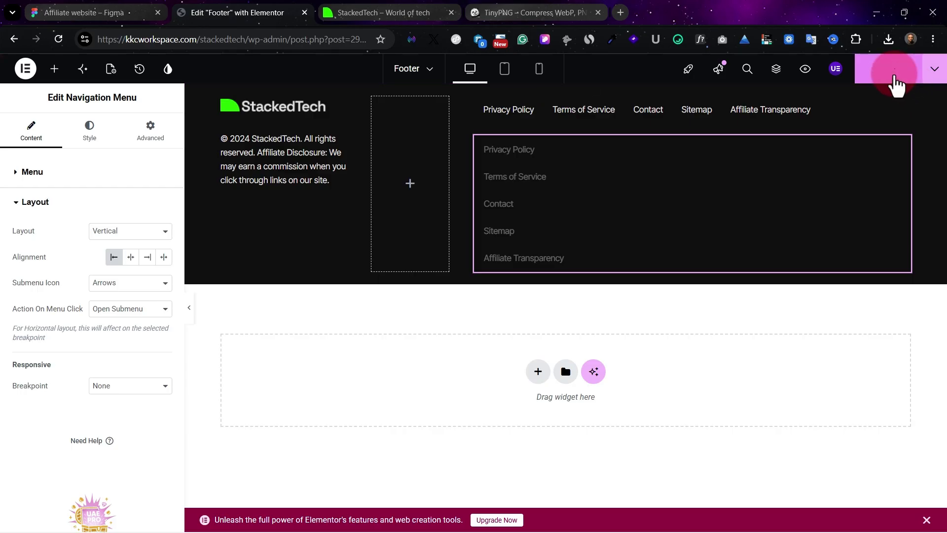
Reload the live StackedTech home page and inspect its footer in the browser's mobile device view.
left_click(351, 10)
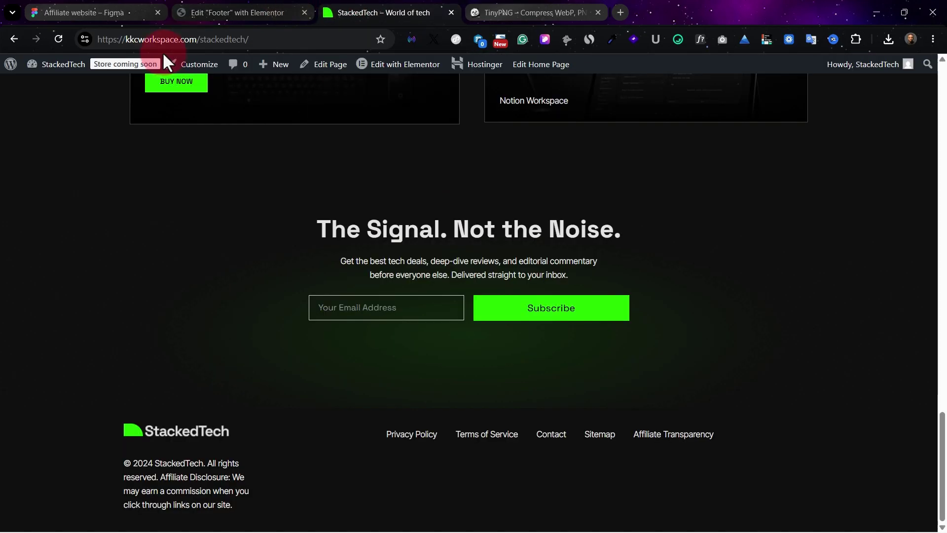
left_click(59, 39)
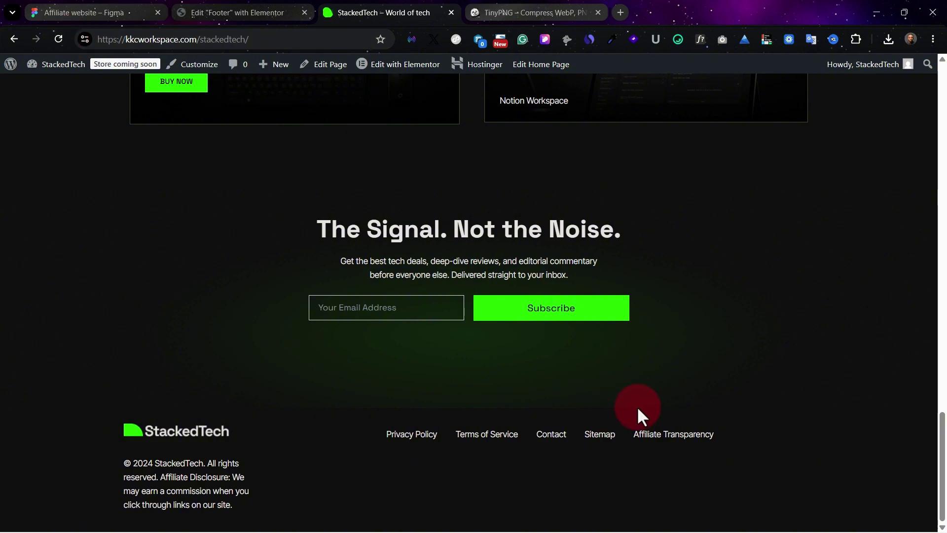
right_click(763, 395)
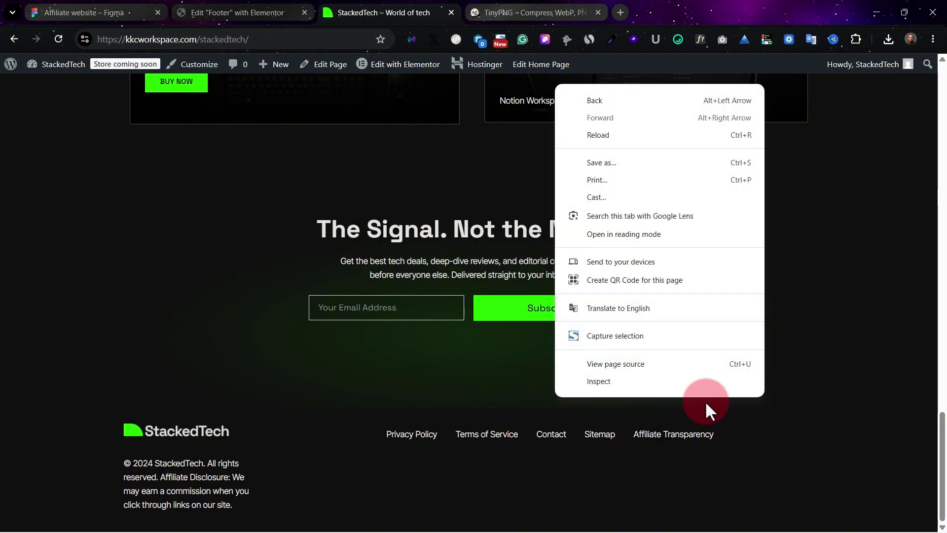
left_click(624, 381)
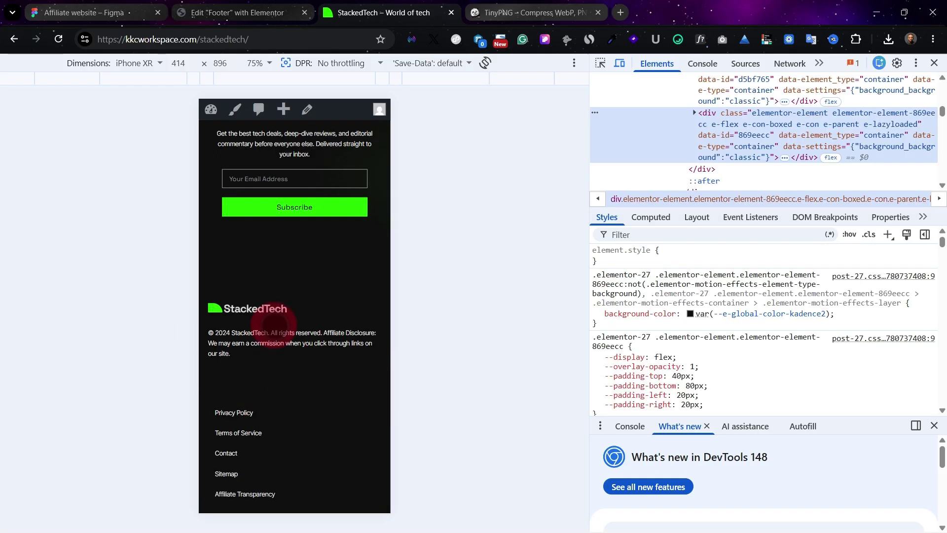
scroll(253, 317, "up", 10)
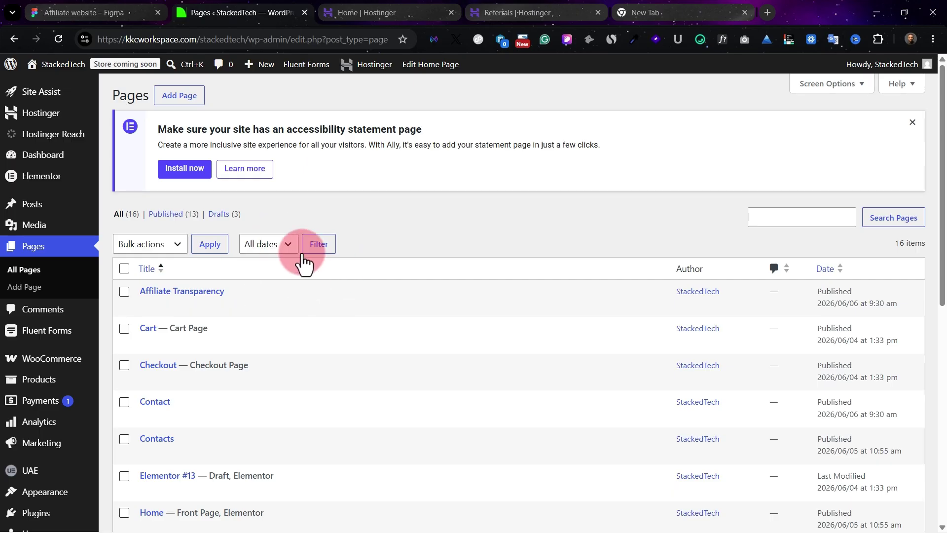
Look at the Hostinger referrals page and the hPanel home page, returning to the WordPress pages list.
left_click(550, 2)
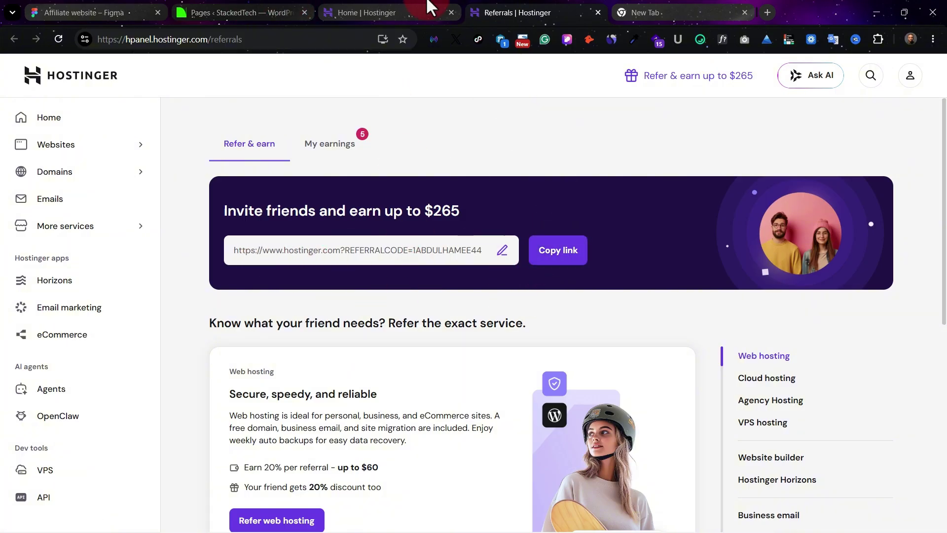
left_click(365, 7)
left_click(209, 5)
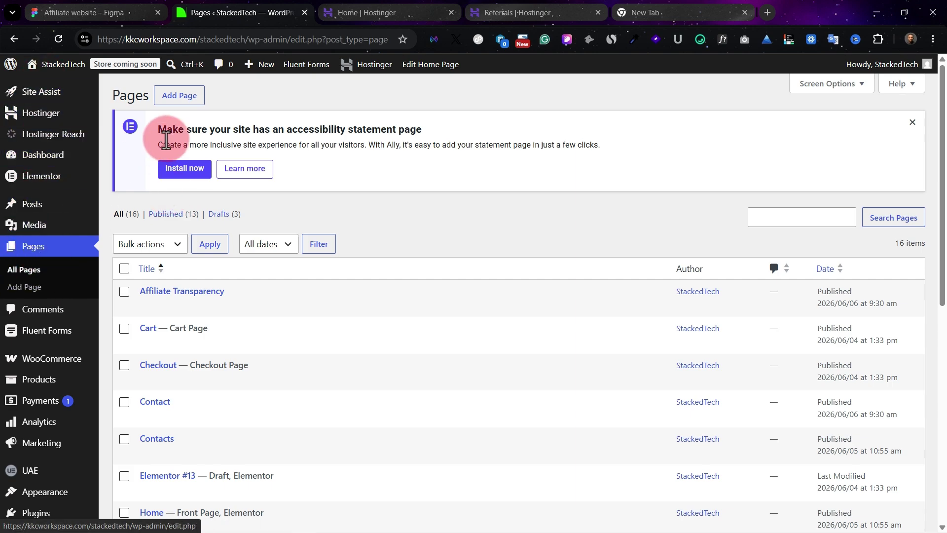
Add a new WordPress page titled "hostiger", publish it and view the live page.
left_click(186, 98)
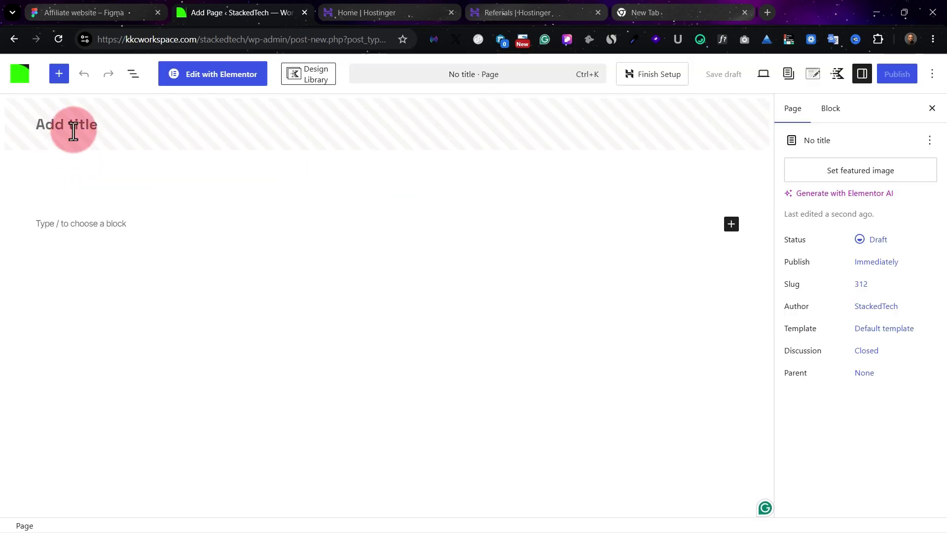
type("hostiger")
left_click(896, 74)
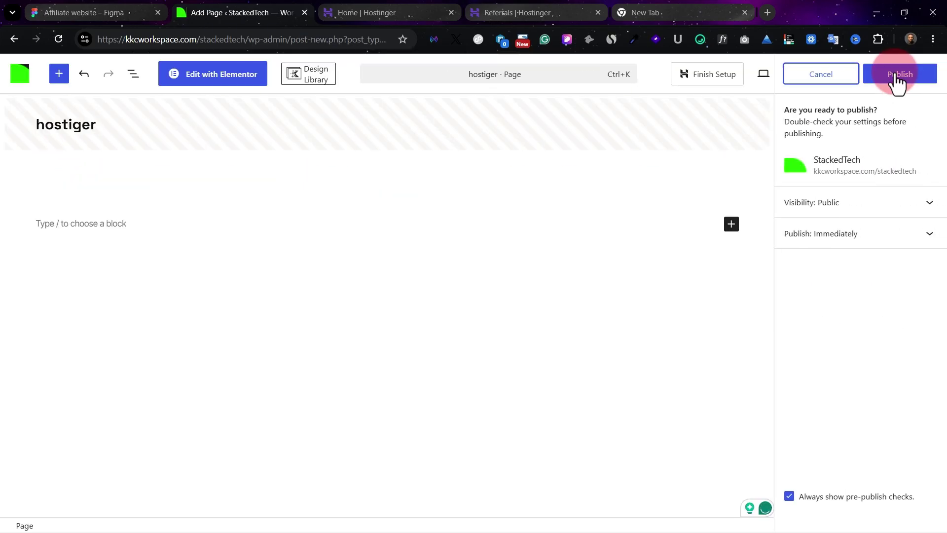
left_click(897, 74)
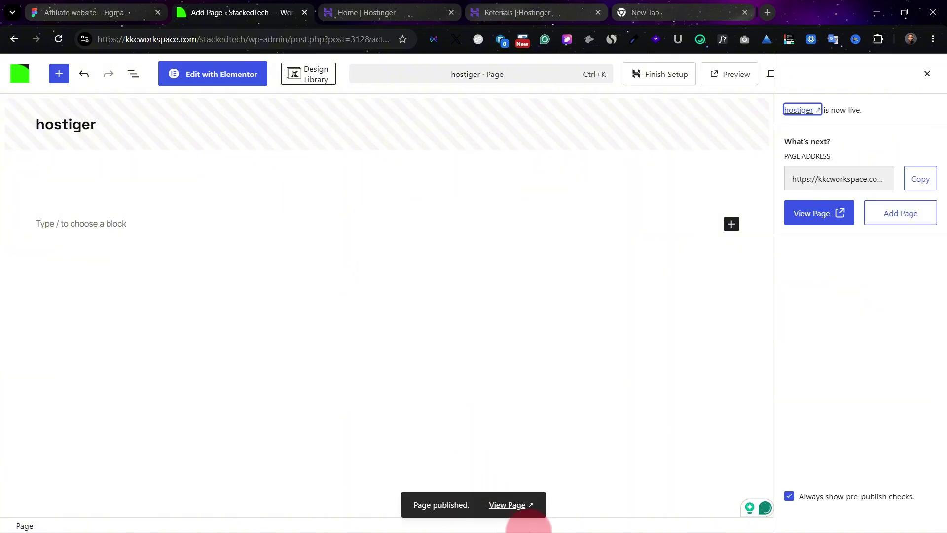
left_click(513, 504)
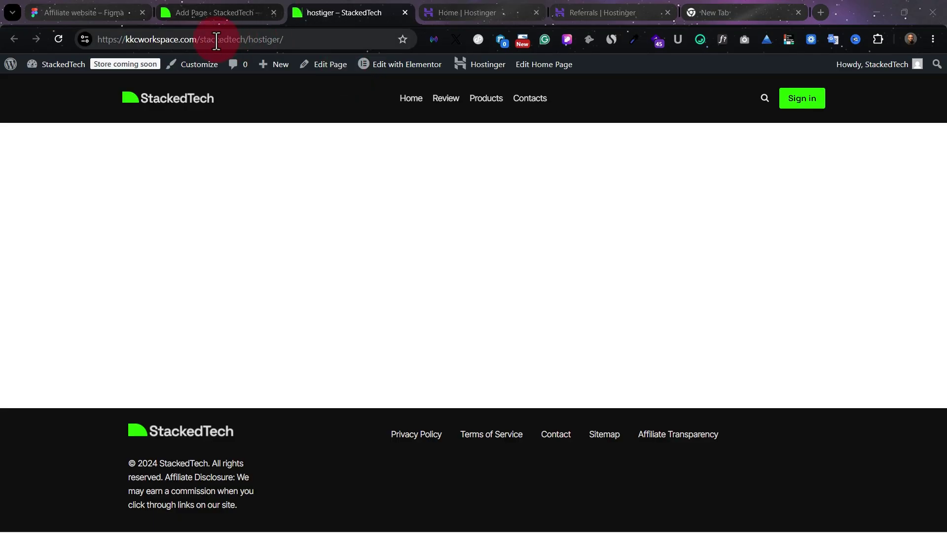
Switch to Hostinger hPanel and open the domain redirects settings for the kkcworkspace.com website.
left_click(467, 7)
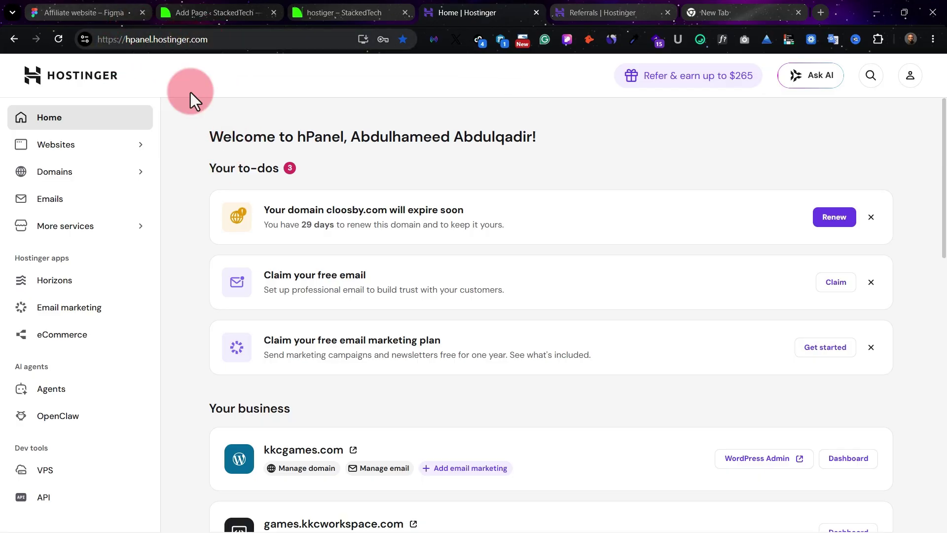
left_click(87, 155)
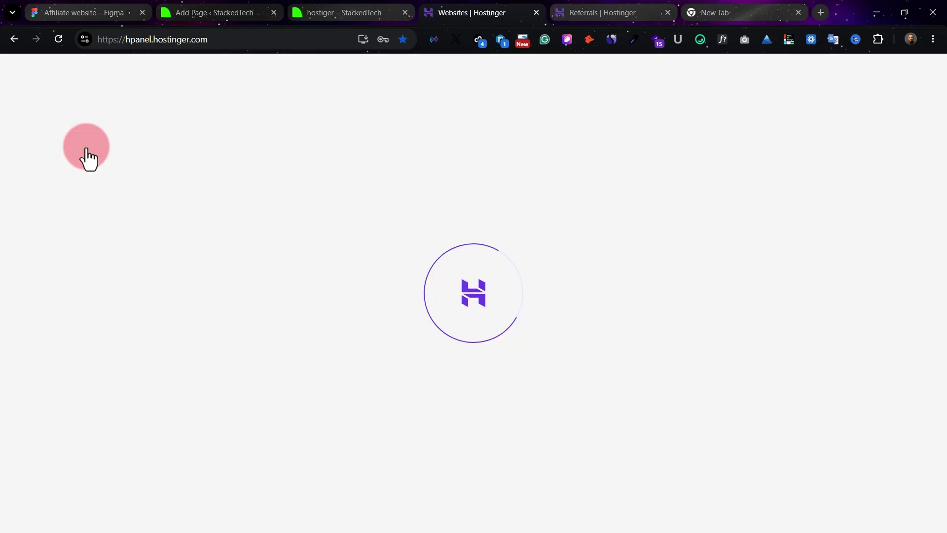
scroll(587, 365, "down", 5)
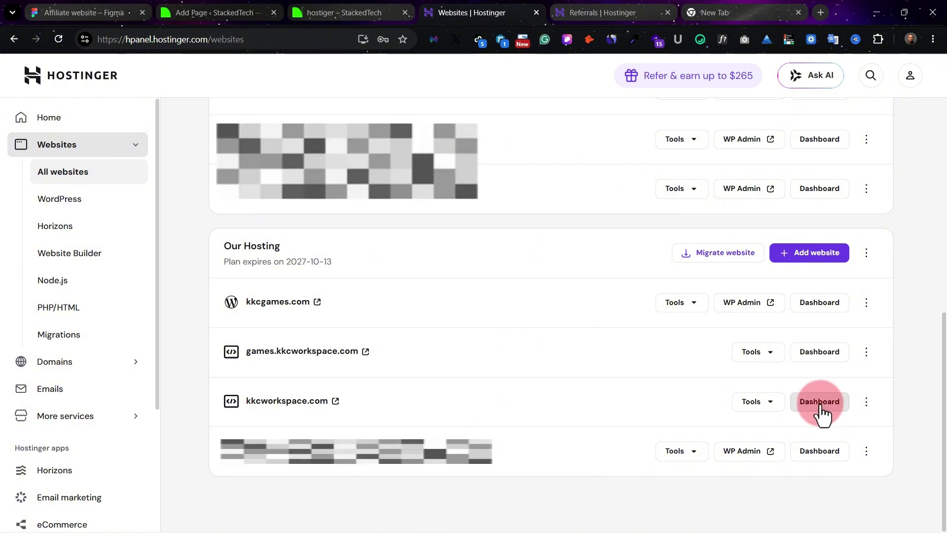
left_click(795, 415)
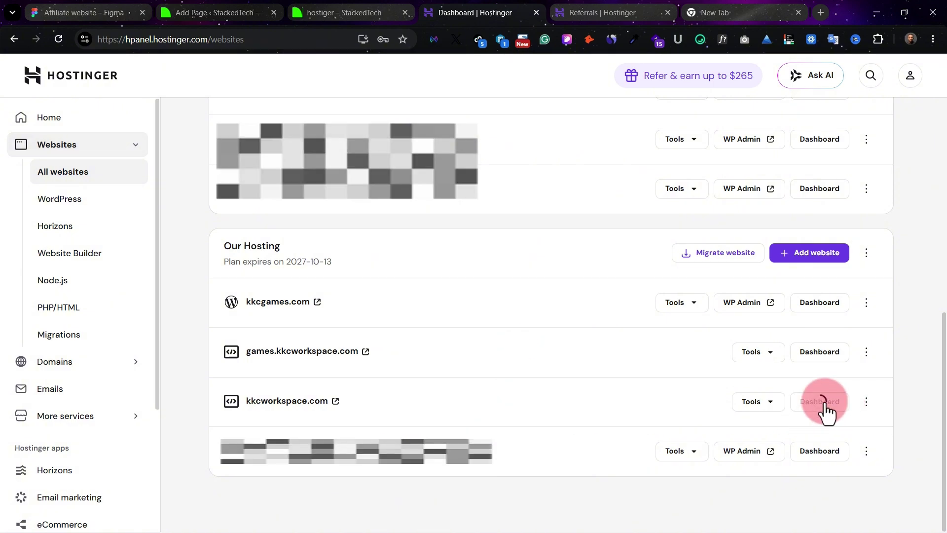
left_click(129, 371)
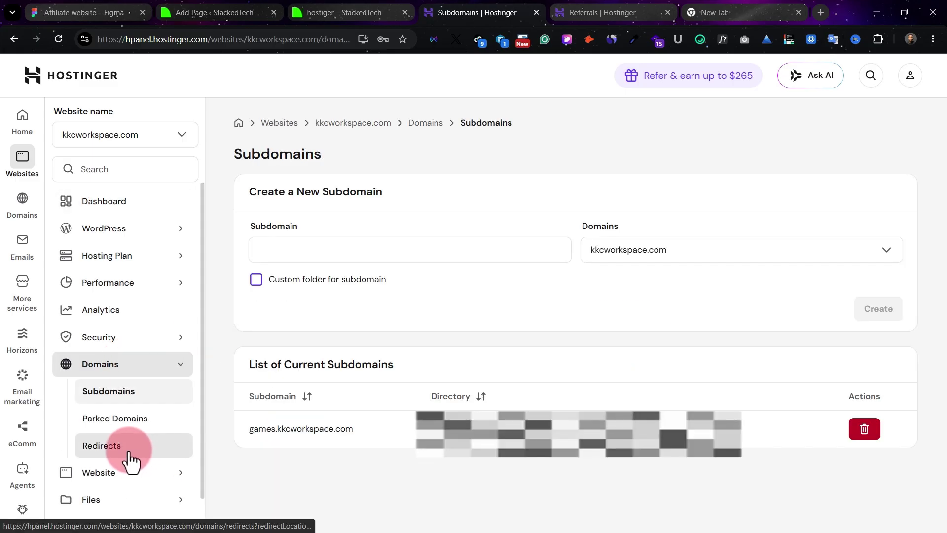
left_click(129, 451)
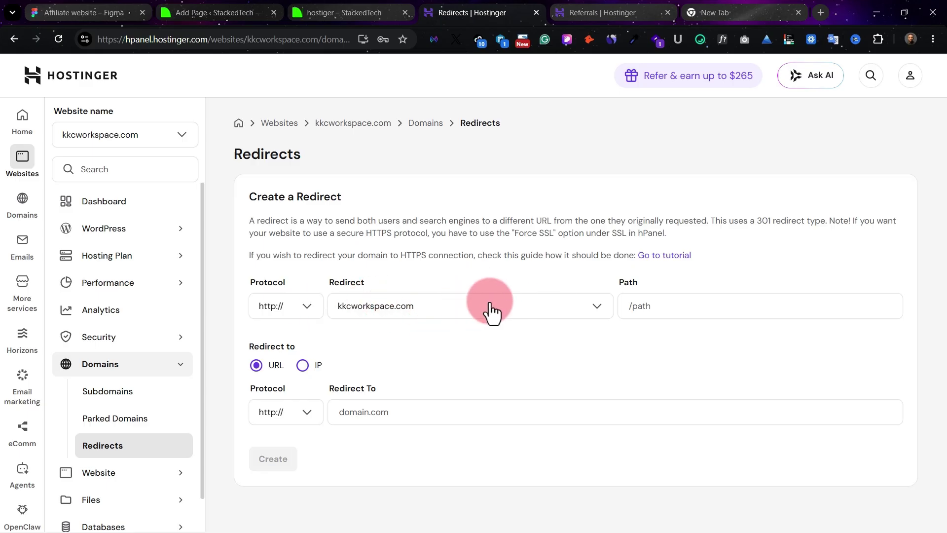
Copy the path from the live hostiger page's address and set the redirect's source path to stackedtech/hostiger/.
left_click(347, 10)
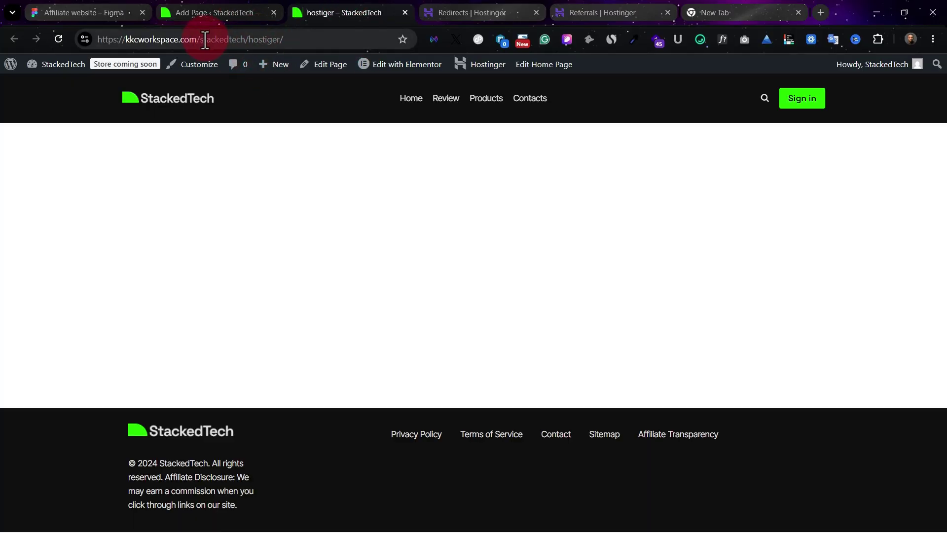
left_click_drag(200, 42, 322, 39)
key("ctrl+c")
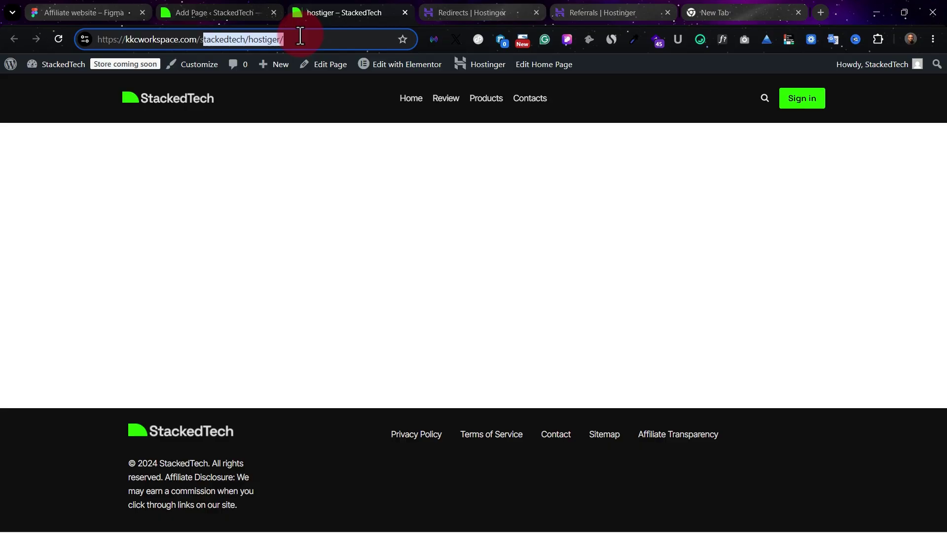
left_click(207, 10)
left_click(318, 5)
left_click(481, 11)
left_click(649, 309)
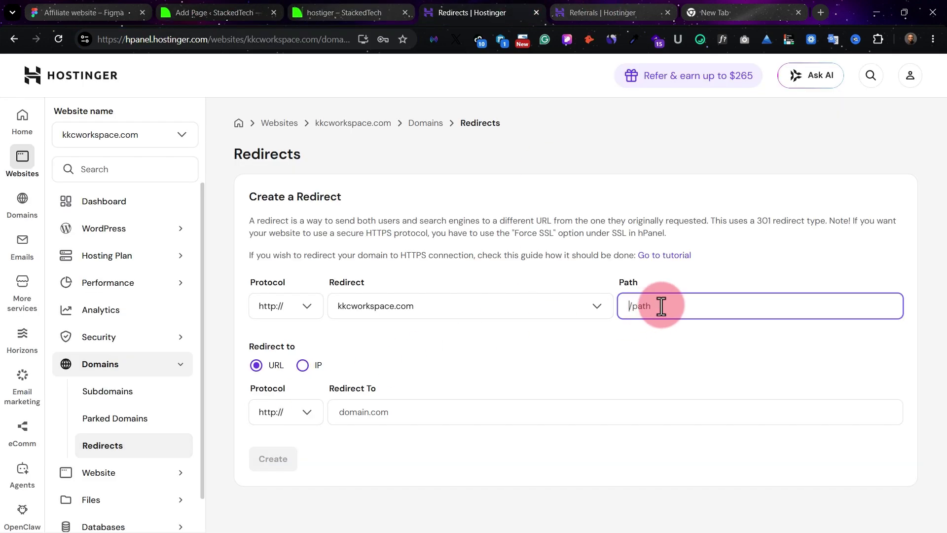
key("ctrl+v")
left_click(725, 351)
left_click(628, 307)
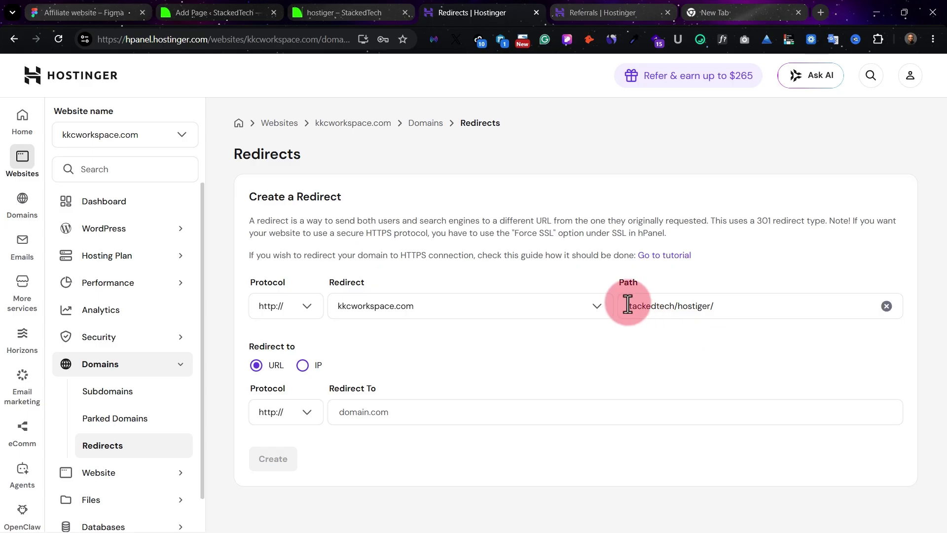
type("s")
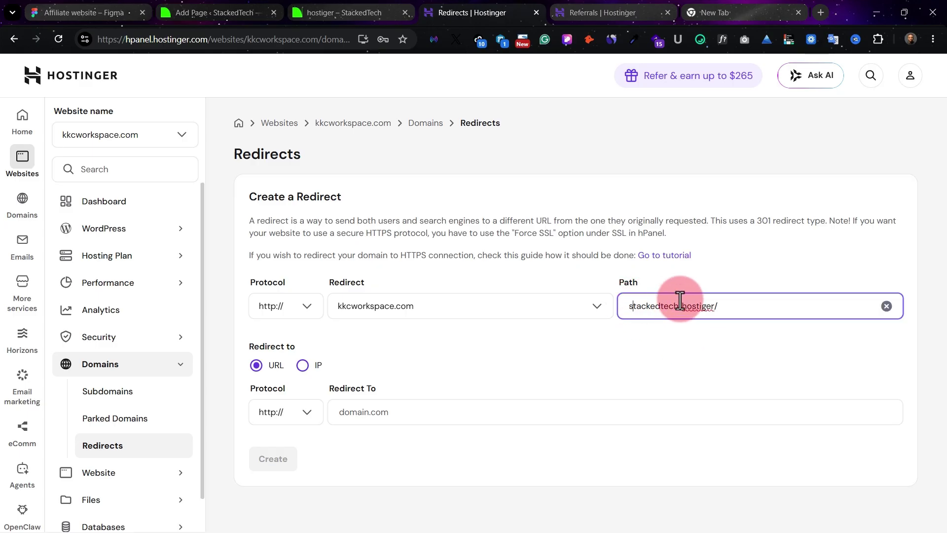
left_click(671, 354)
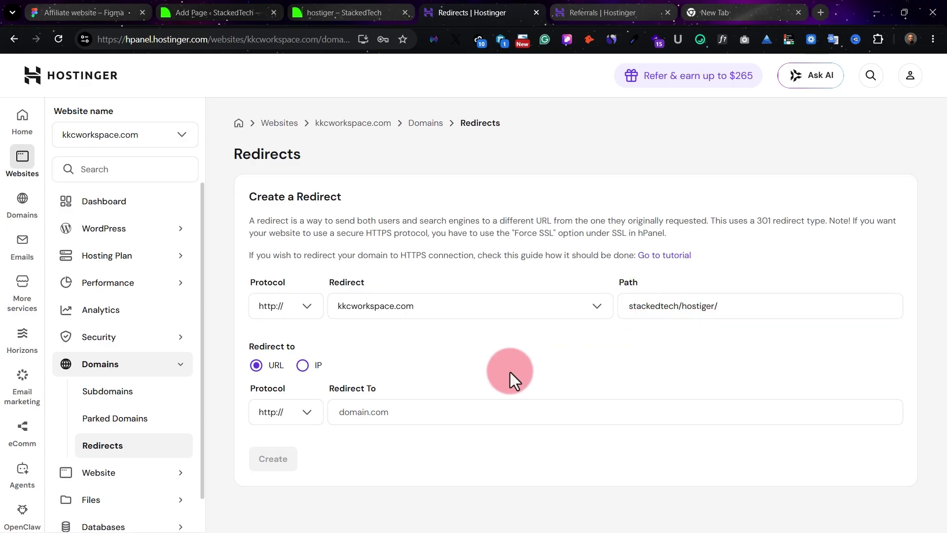
left_click(597, 11)
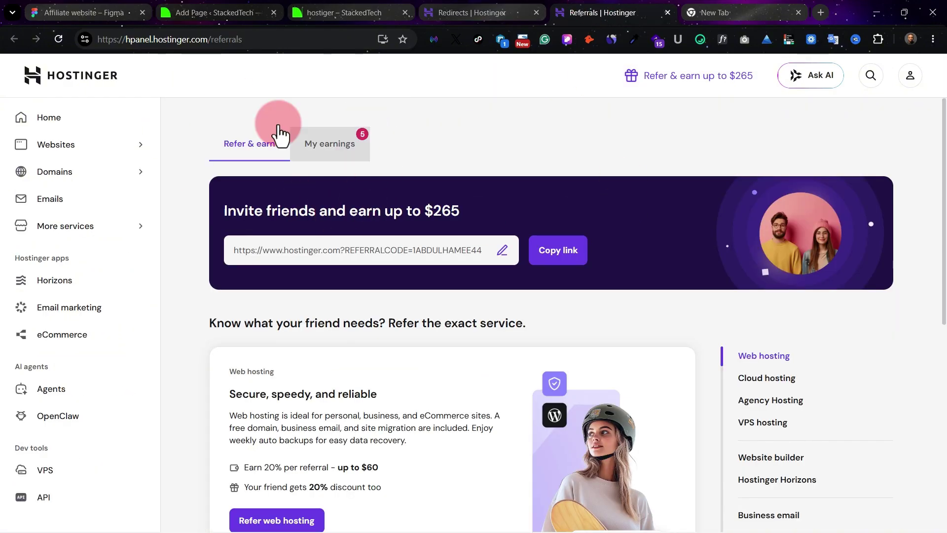
left_click(559, 253)
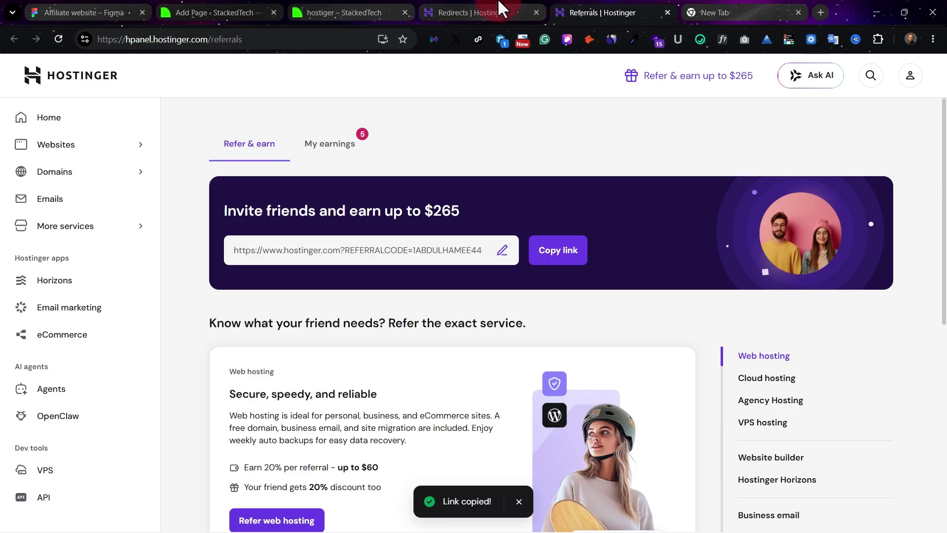
left_click(229, 8)
left_click(318, 7)
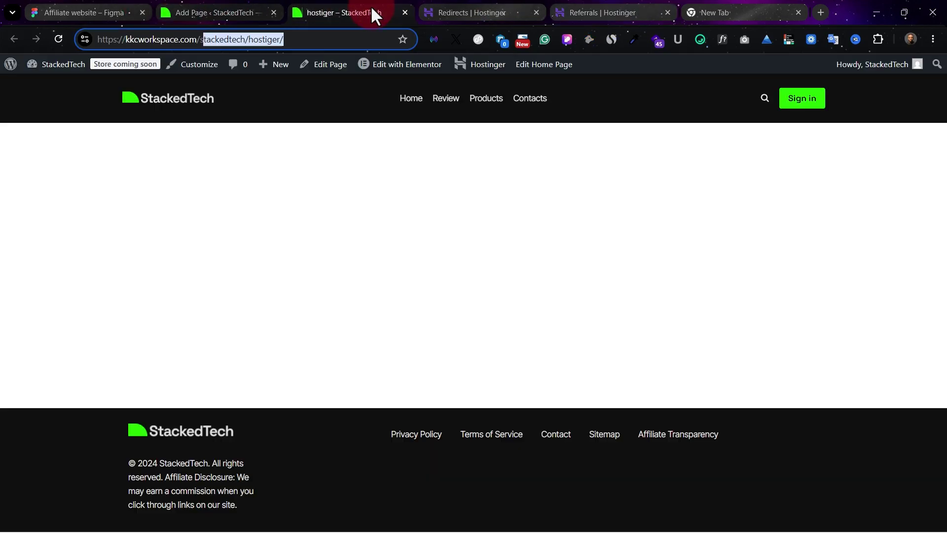
left_click(444, 13)
left_click(360, 411)
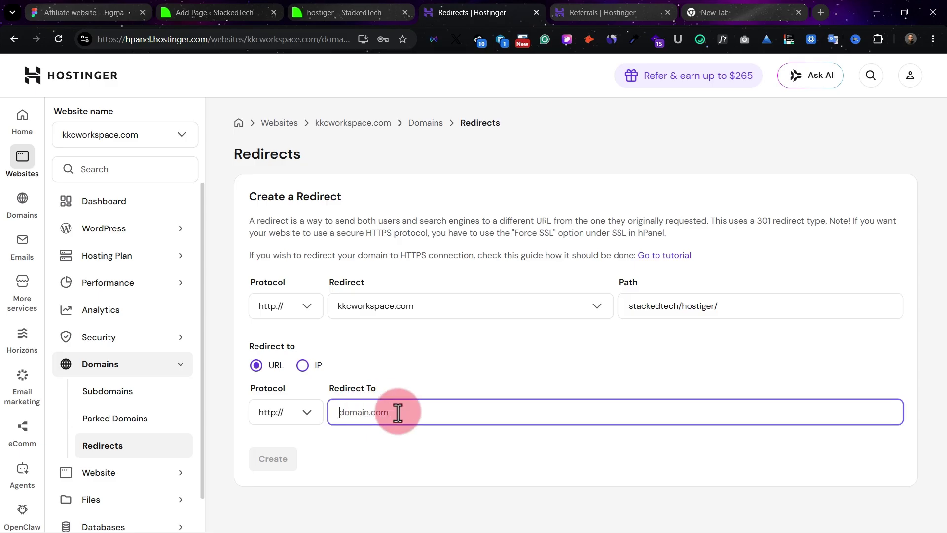
key("ctrl+v")
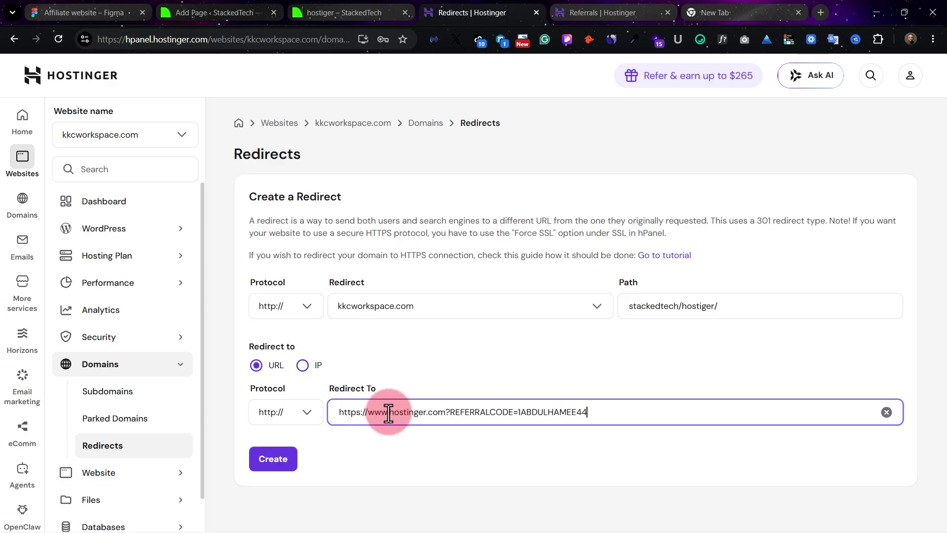
left_click_drag(389, 413, 236, 418)
key("BackSpace")
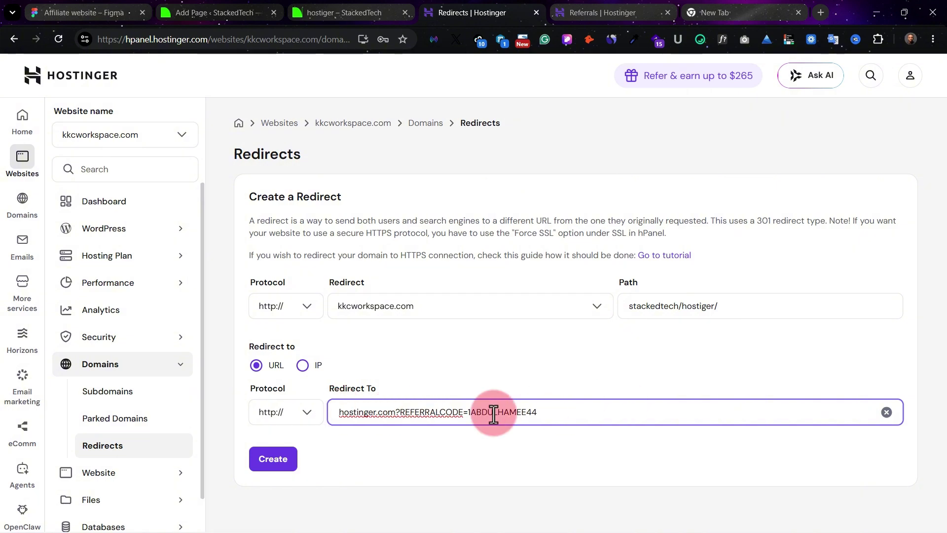
Create the redirect from the stackedtech/hostiger/ path to the Hostinger referral link and check the list of redirects.
left_click(275, 471)
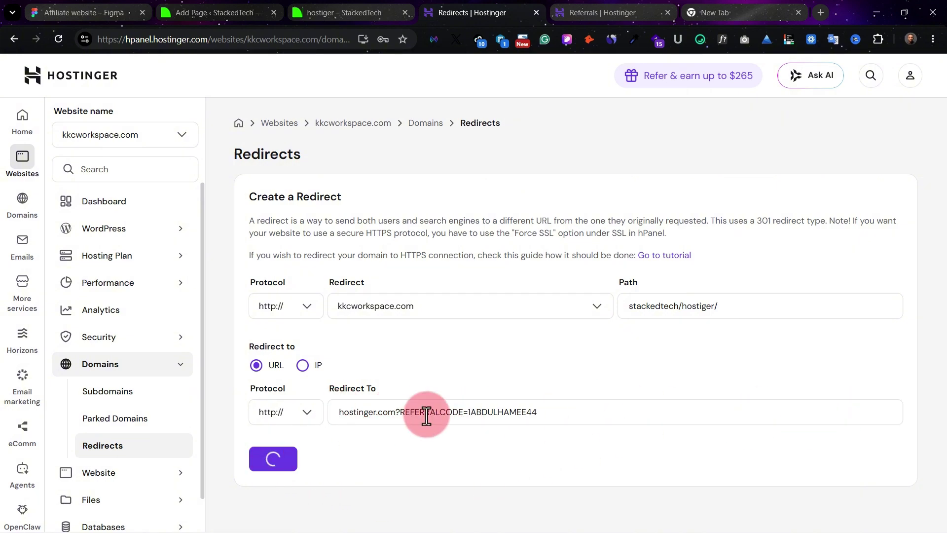
scroll(434, 414, "down", 3)
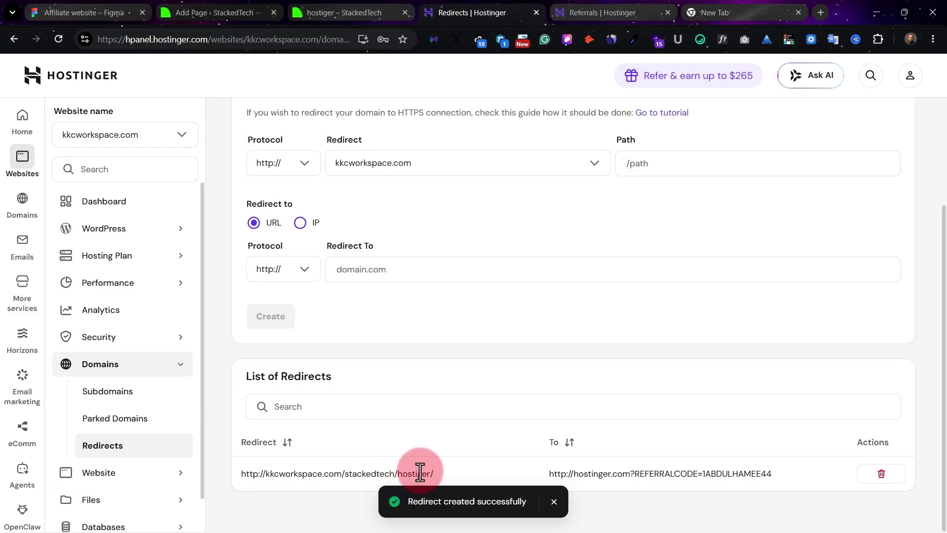
Test the redirect by opening the kkcworkspace.com/stackedtech/hostiger/ address in an incognito window, and close that window.
left_click(341, 7)
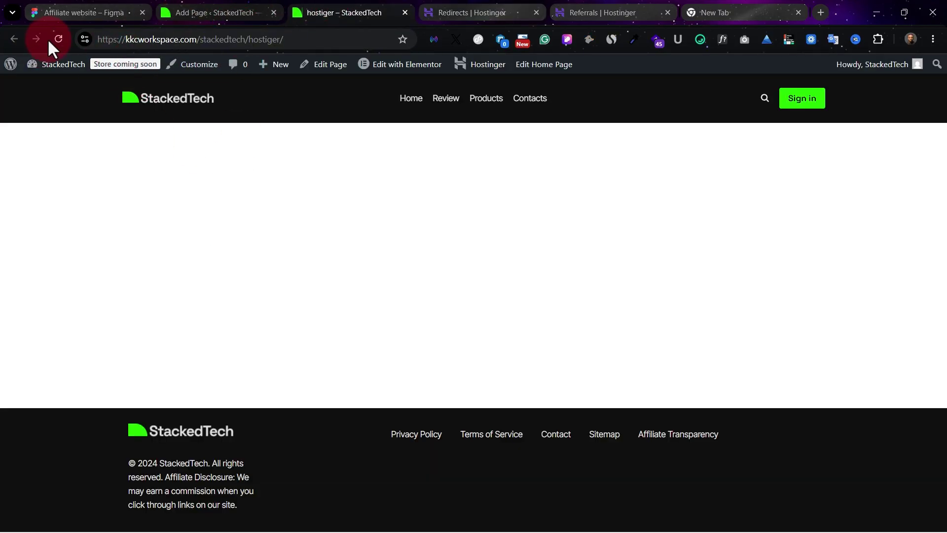
left_click(308, 45)
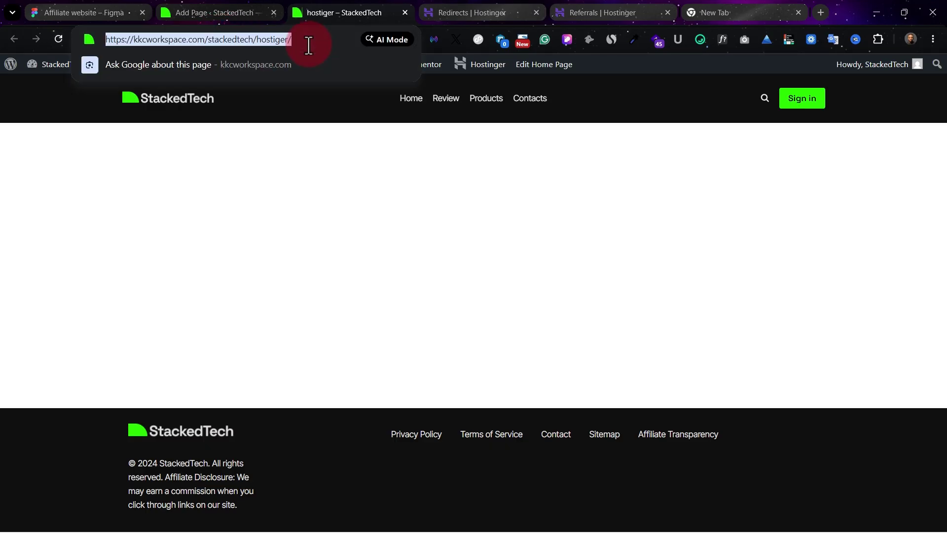
left_click(932, 39)
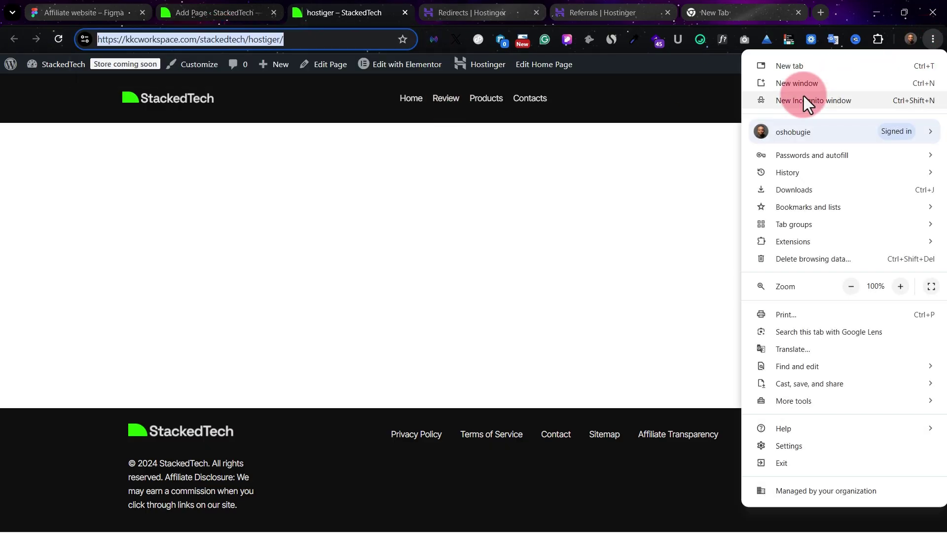
left_click(803, 98)
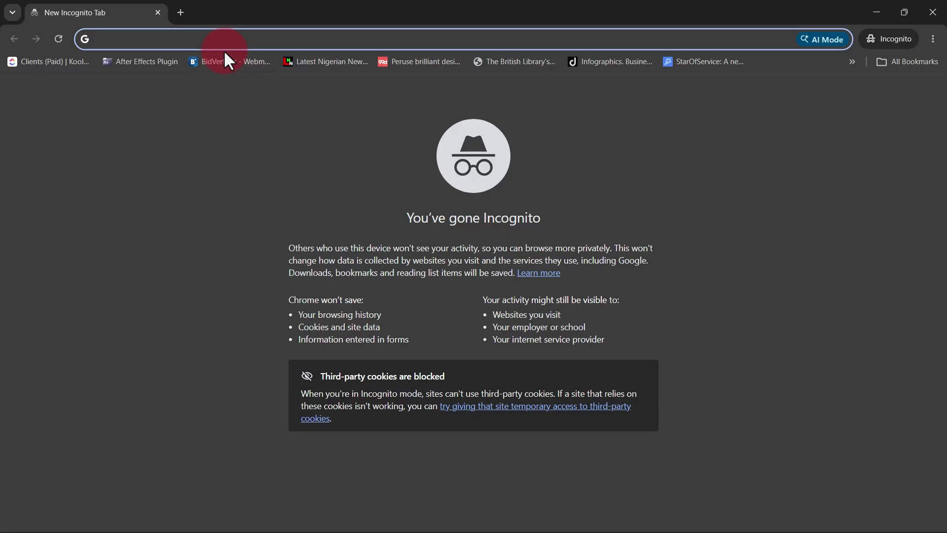
key("ctrl+v")
key("Return")
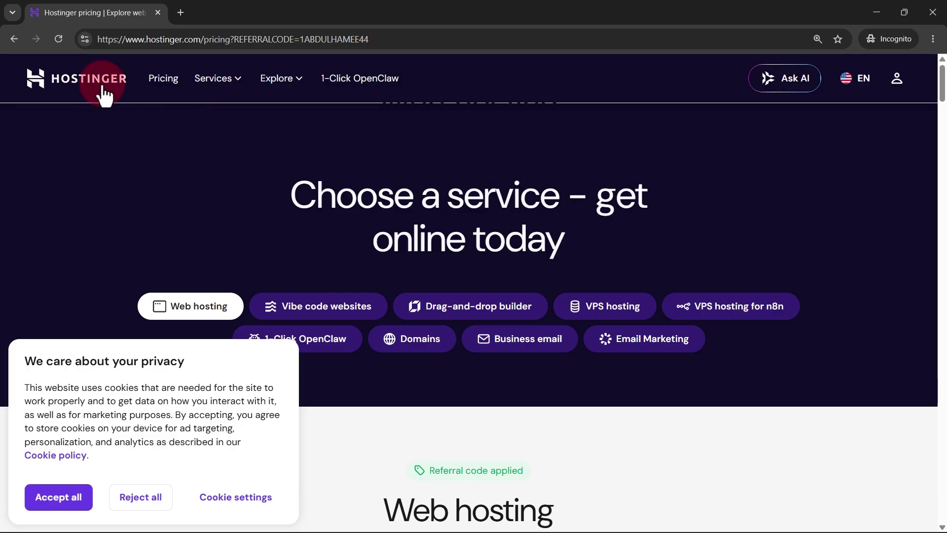
left_click(933, 18)
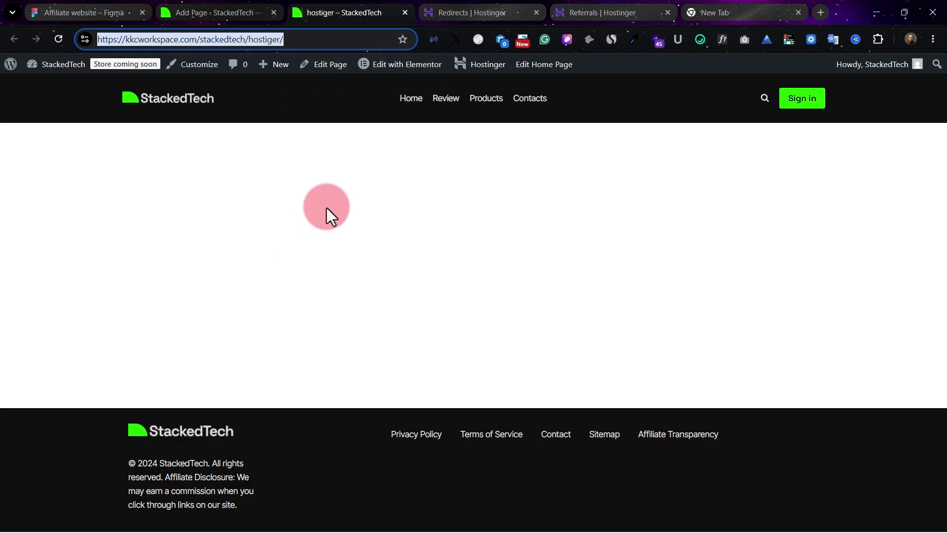
left_click(286, 39)
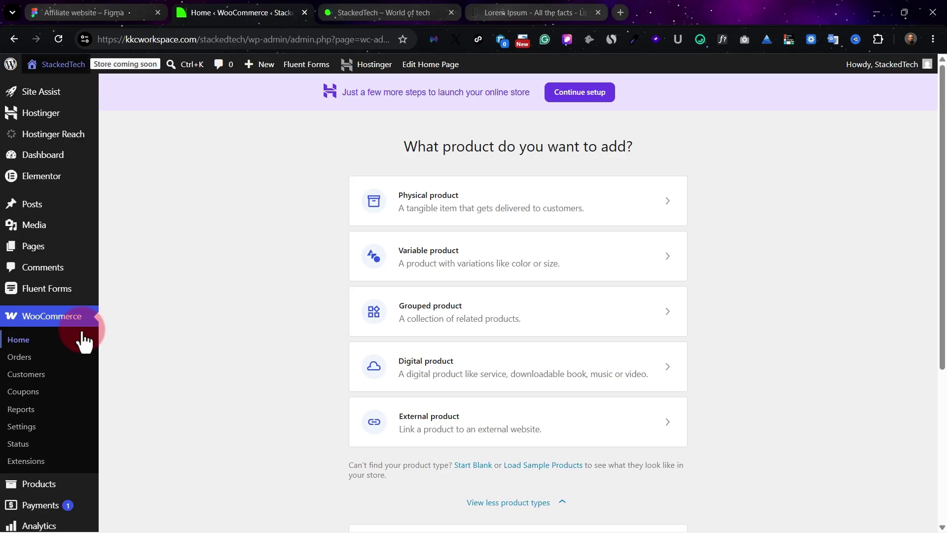
Start a new WooCommerce external product that links to another website and dismiss the introductory tour.
left_click(31, 482)
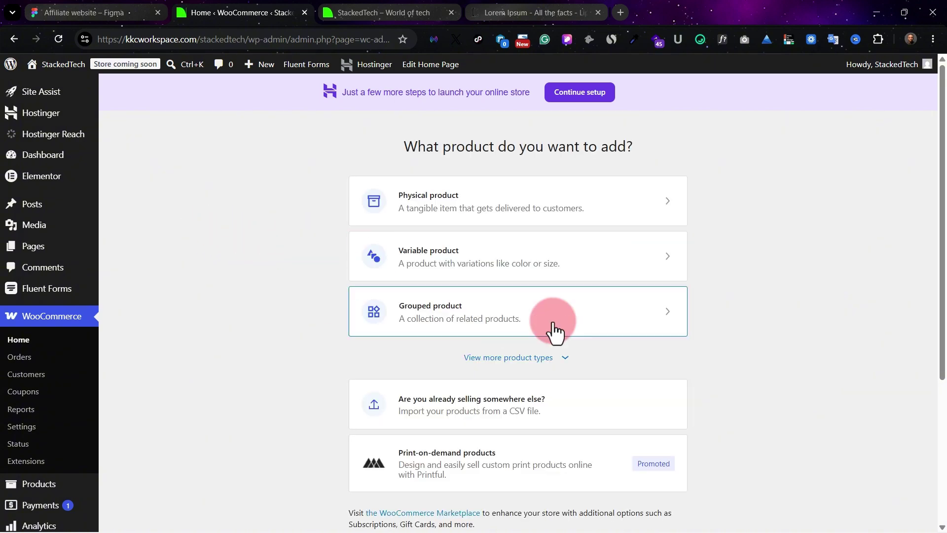
left_click(507, 359)
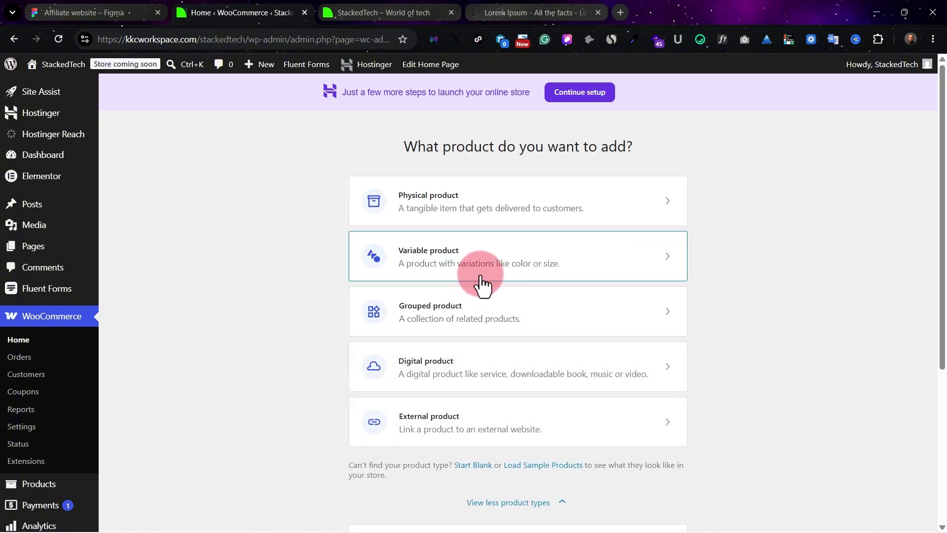
left_click(450, 430)
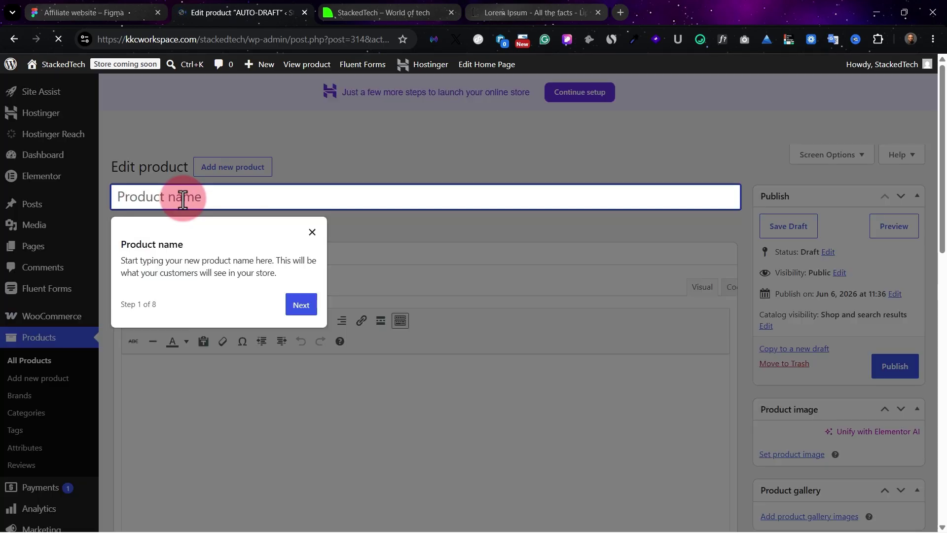
left_click(311, 232)
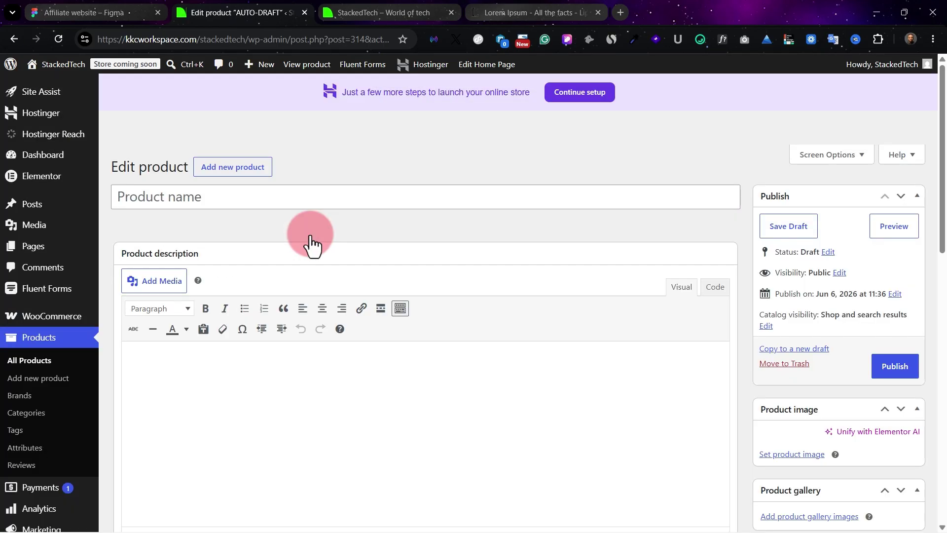
Name the new product "Mouse".
left_click(248, 203)
type("Mouse")
scroll(332, 347, "down", 1)
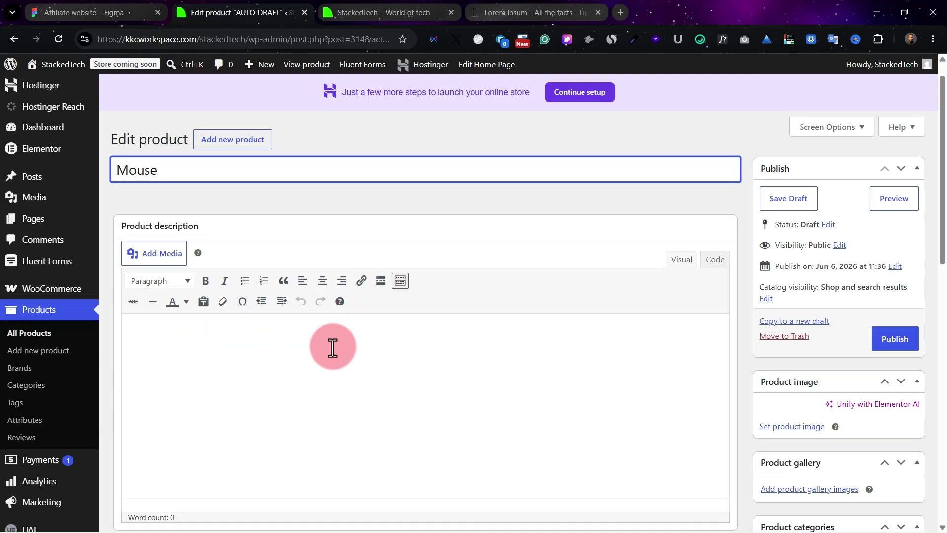
Review the product cards on the StackedTech homepage and select the Tactile Forge V2 description.
key("ctrl+Tab")
scroll(463, 338, "down", 10)
scroll(463, 337, "down", 10)
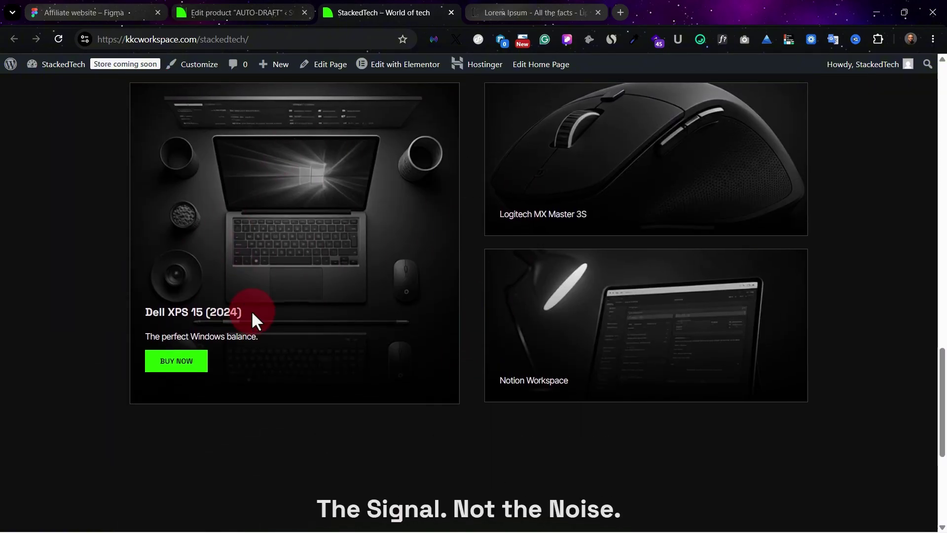
scroll(252, 309, "up", 10)
scroll(253, 310, "up", 1)
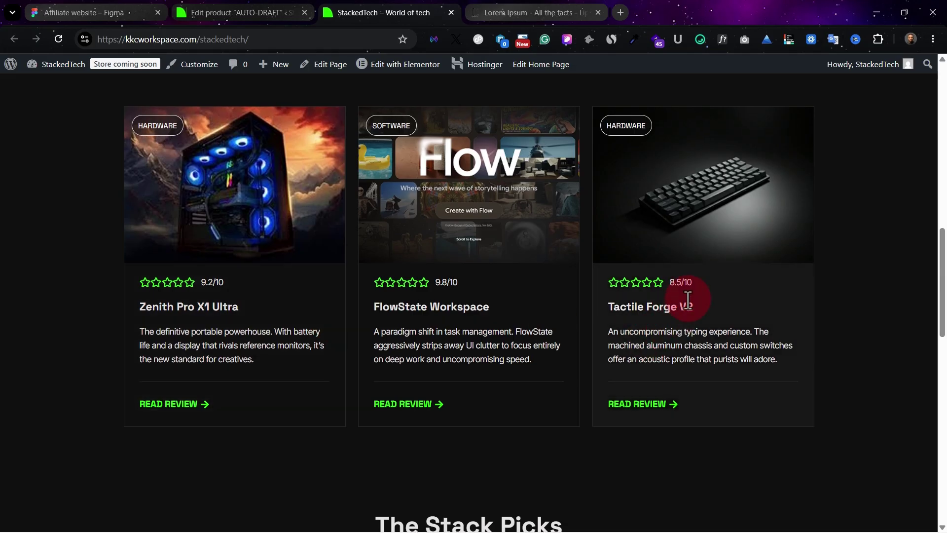
left_click_drag(612, 332, 802, 363)
left_click(291, 4)
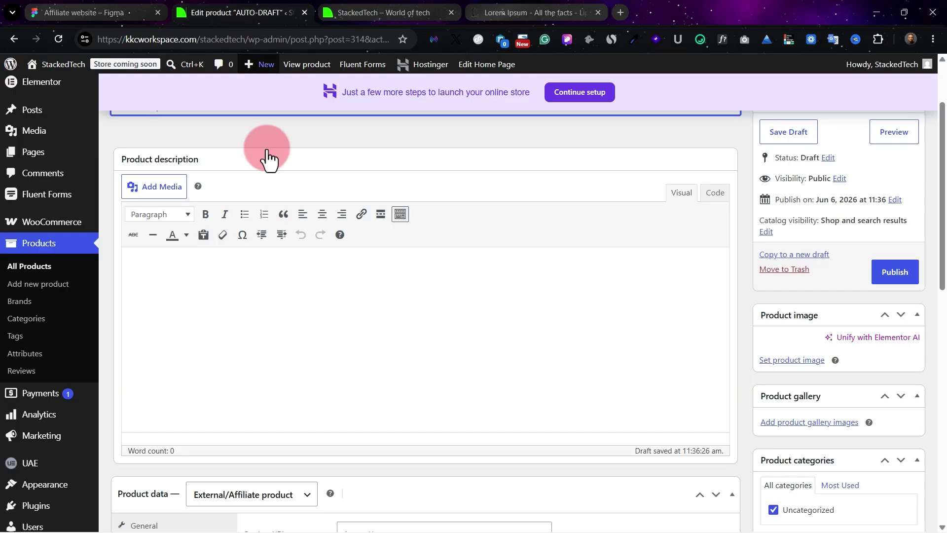
Change the product name to "Keyboard".
scroll(261, 197, "up", 2)
double_click(227, 203)
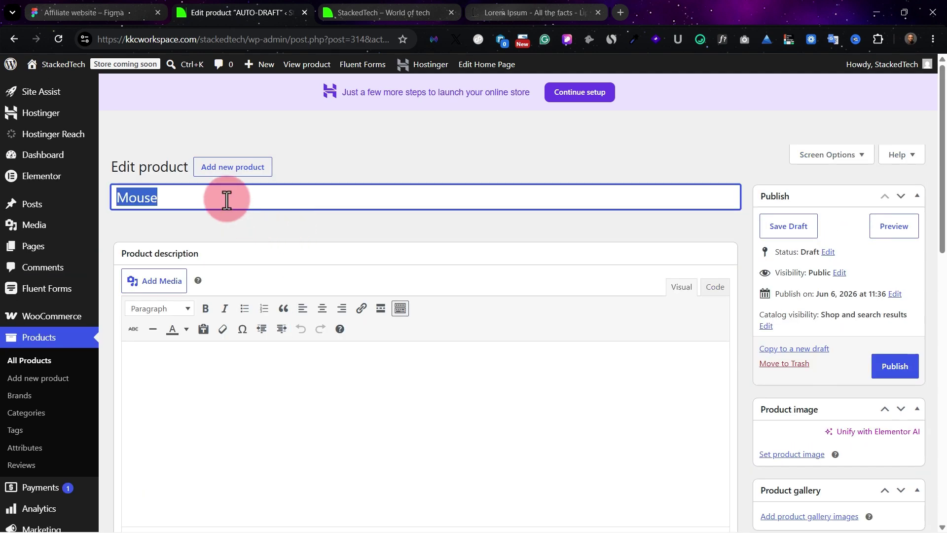
type("Keyboard")
left_click(309, 211)
scroll(286, 296, "down", 3)
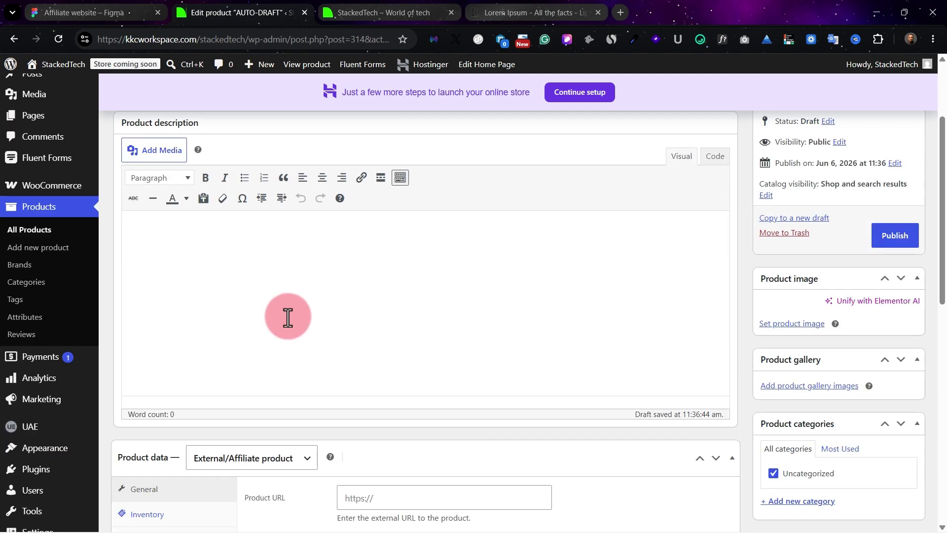
scroll(247, 222, "up", 3)
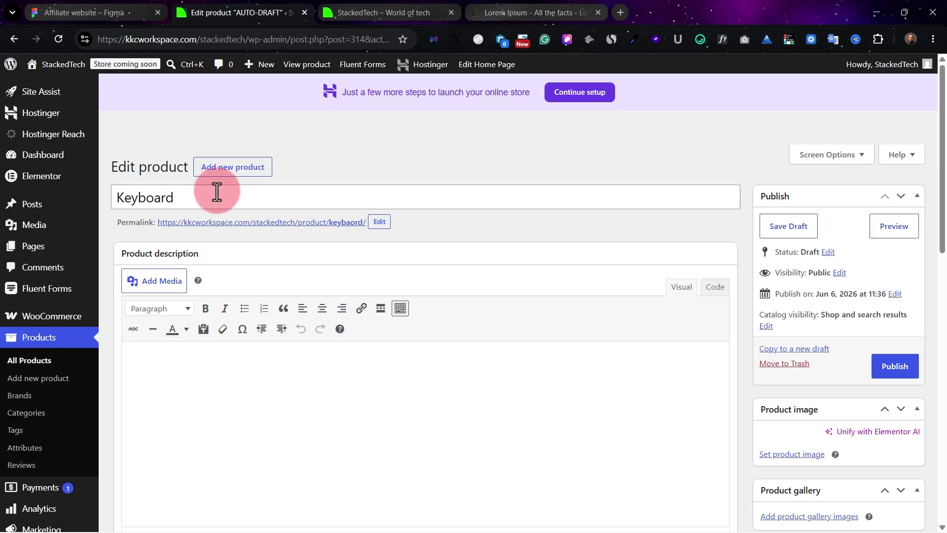
Correct the product's permalink slug to match the product name "Keyboard".
left_click(195, 194)
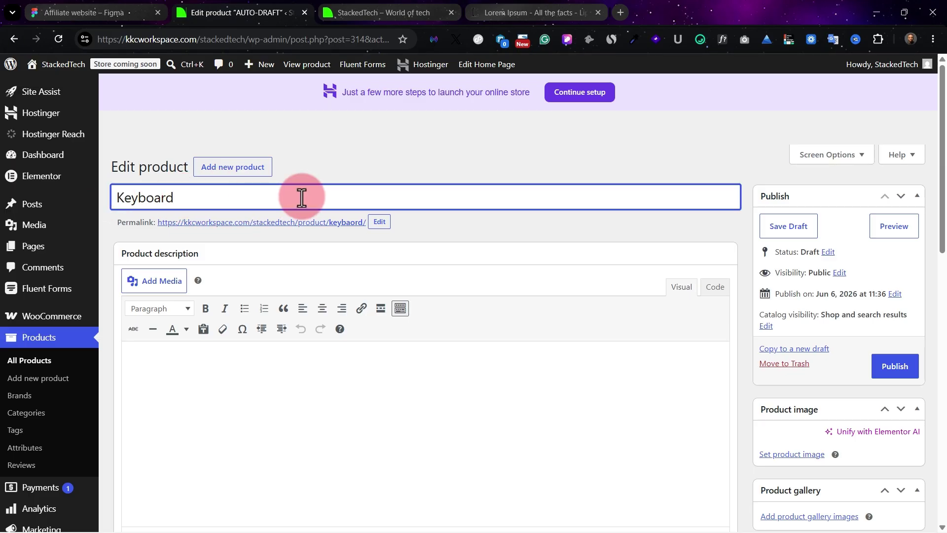
key("ctrl+a")
key("ctrl+c")
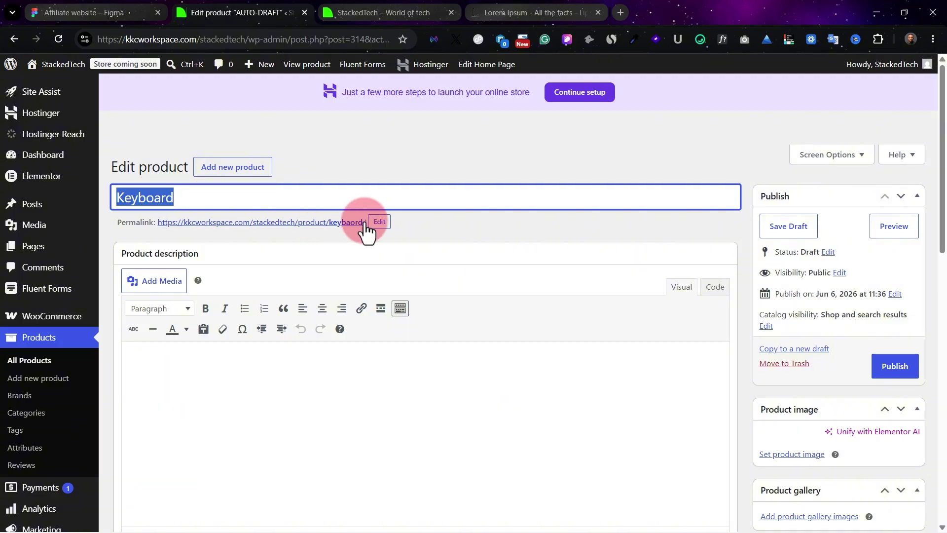
left_click(382, 223)
key("ctrl+v")
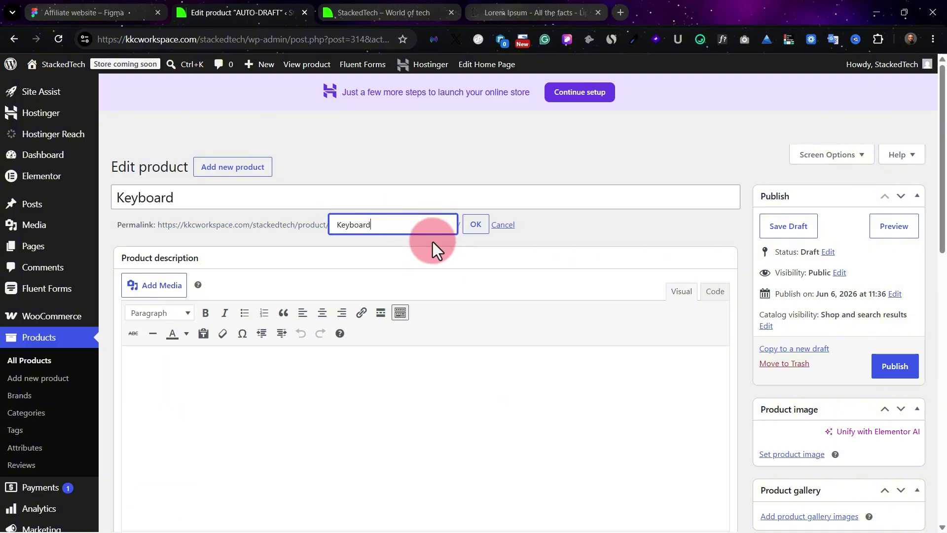
left_click(466, 228)
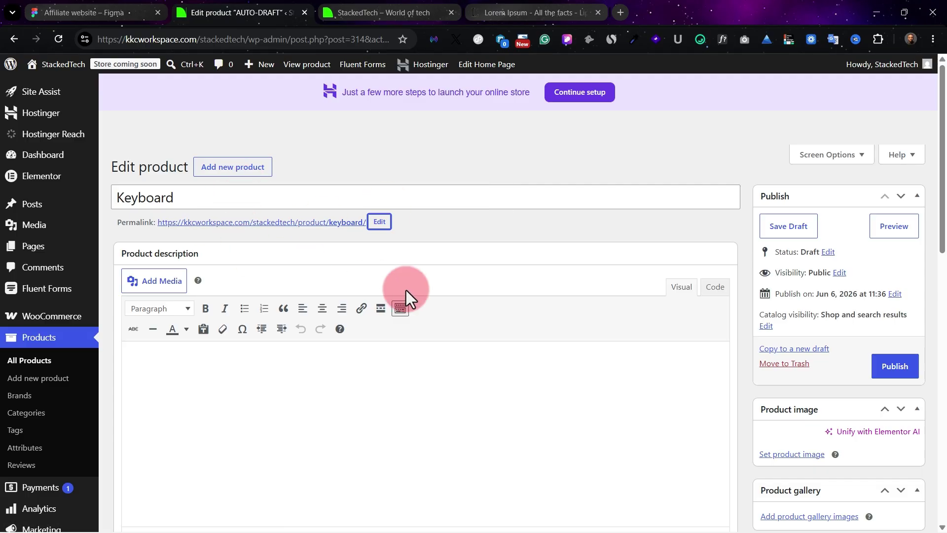
Enter "Long" as placeholder text in the product description.
scroll(296, 420, "down", 3)
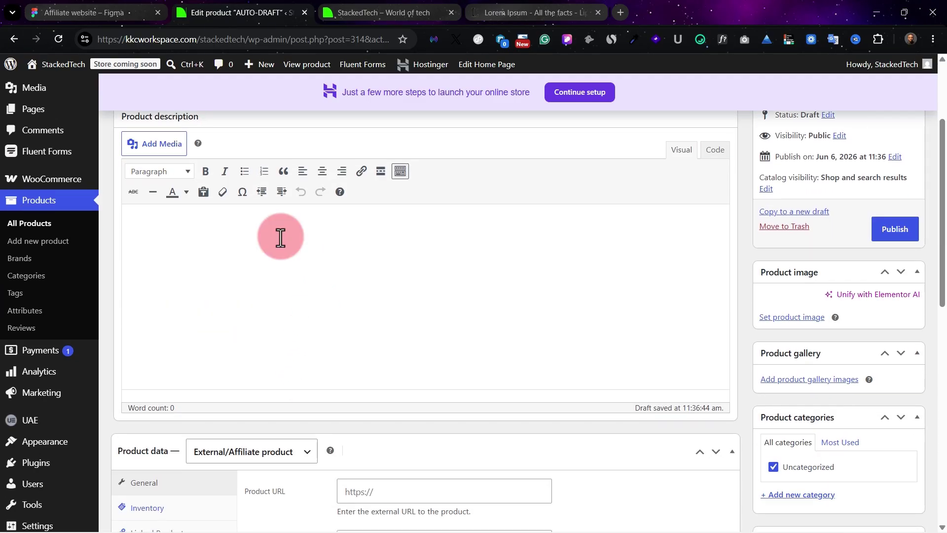
scroll(298, 252, "up", 1)
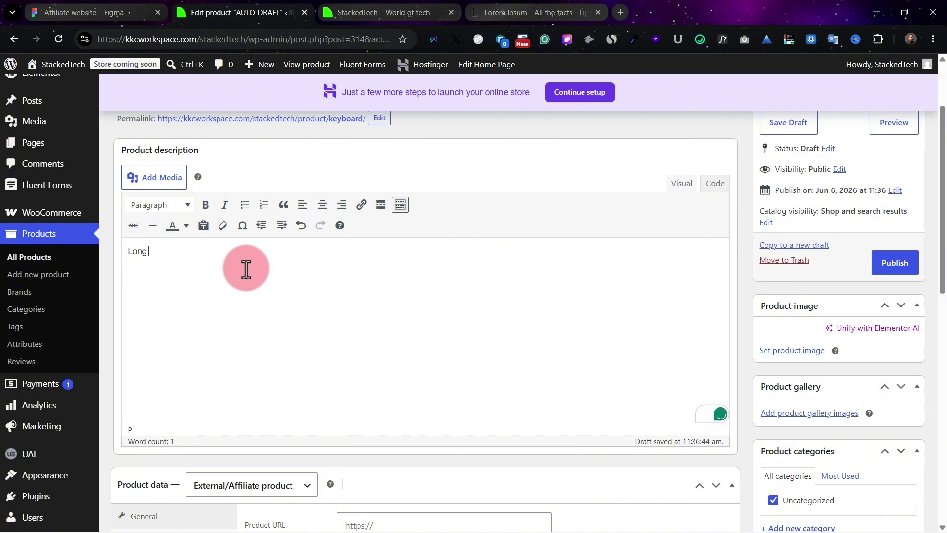
Choose External/Affiliate product as the product type in the product data.
scroll(365, 227, "down", 4)
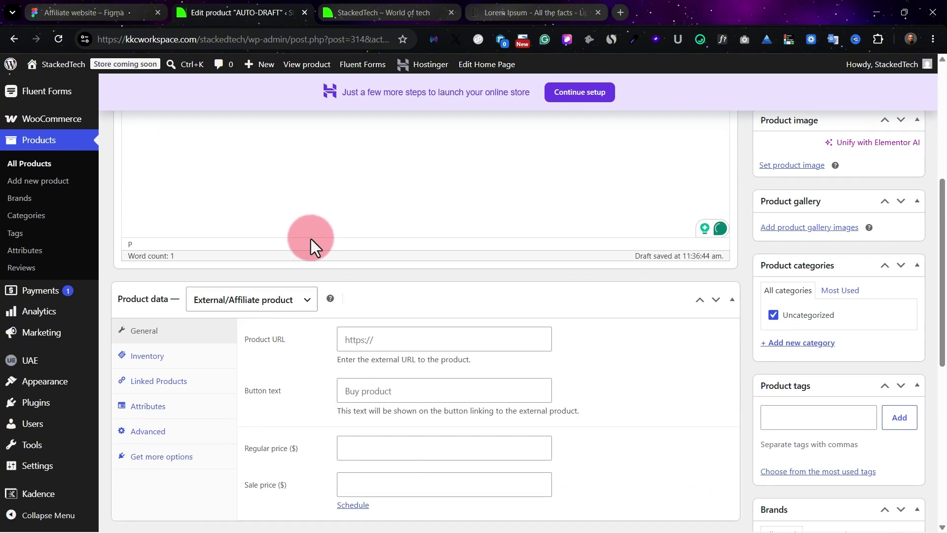
scroll(311, 238, "down", 2)
left_click(292, 227)
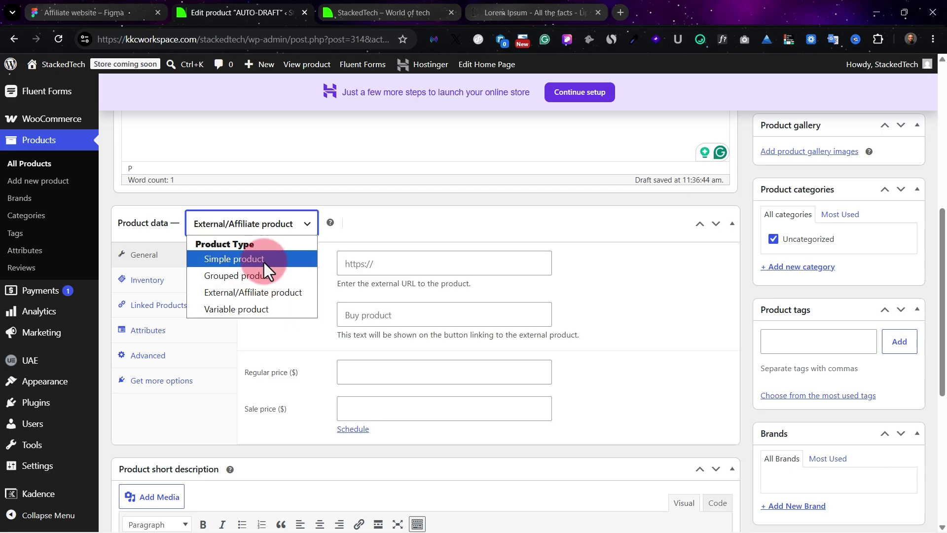
left_click(274, 293)
Paste the address of Amazon's AULA F75 Pro keyboard page as the product URL and set the button text to "Buy Now".
left_click(359, 262)
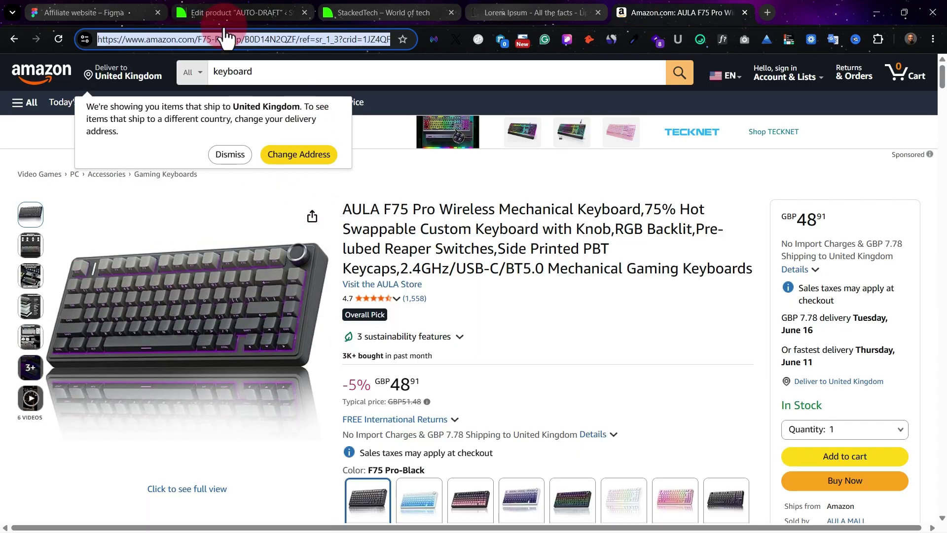
left_click(224, 9)
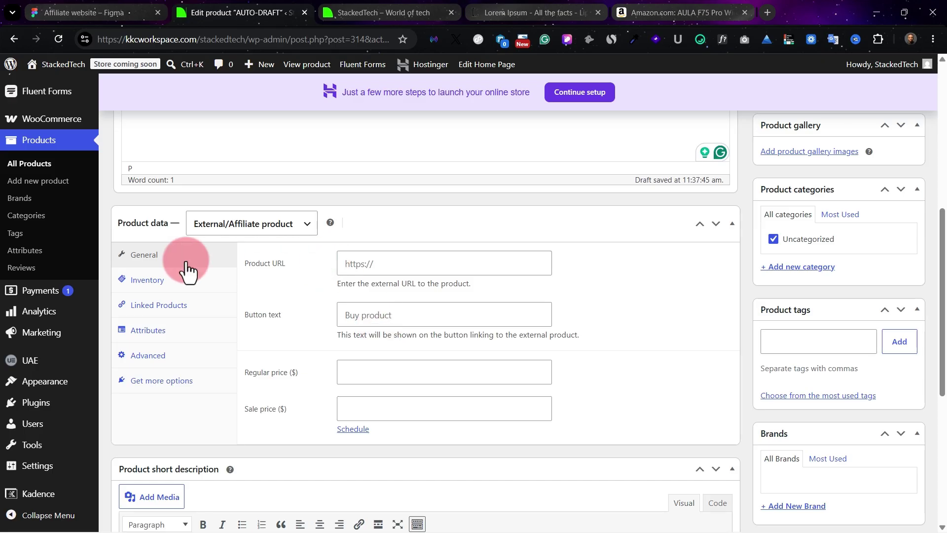
left_click(426, 270)
key("ctrl+v")
left_click(386, 308)
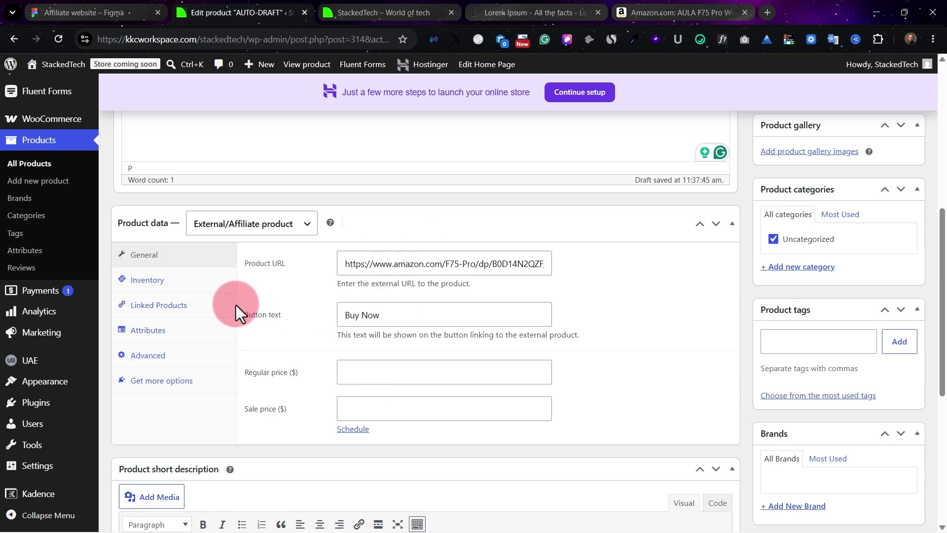
Copy the AULA F75 Pro product title from the Amazon page and paste it as plain paragraph text into the product short description.
scroll(372, 398, "down", 1)
scroll(373, 398, "down", 4)
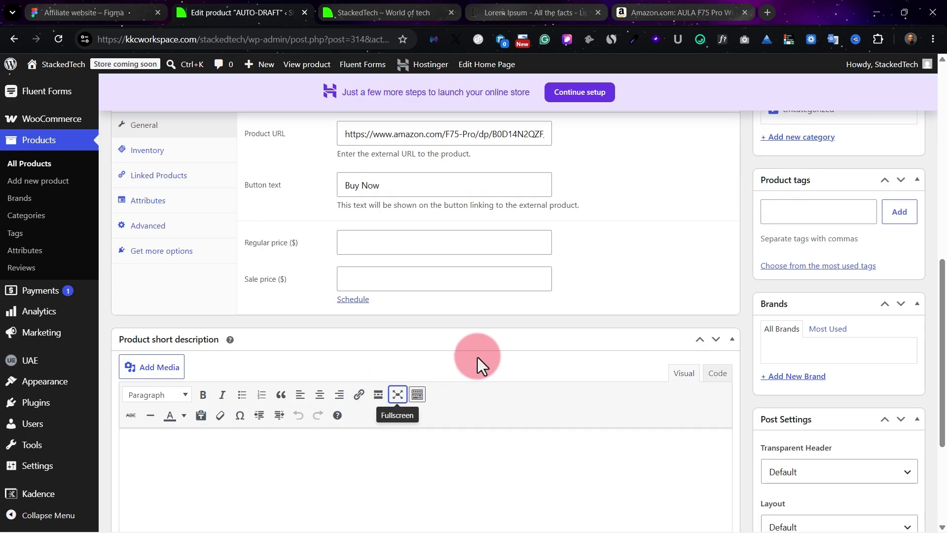
left_click(215, 402)
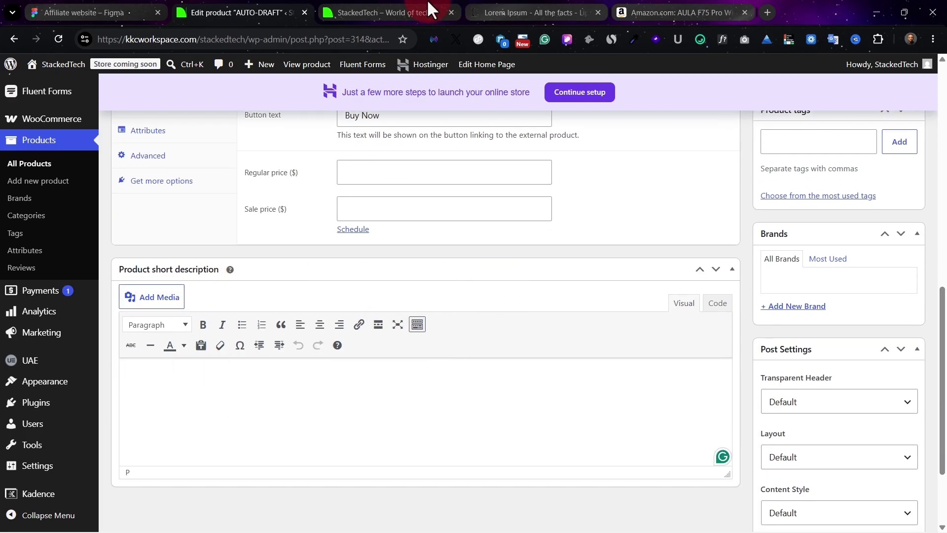
left_click(680, 10)
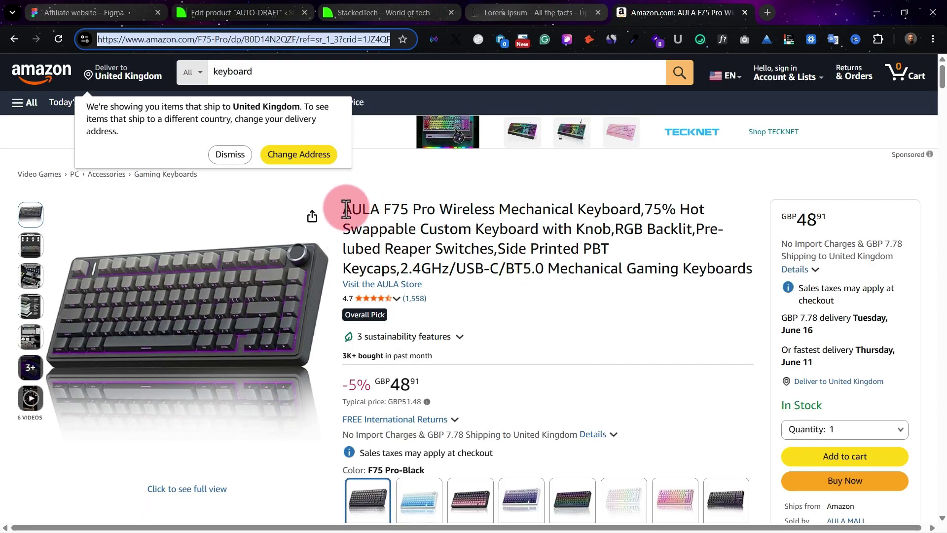
left_click_drag(347, 209, 741, 270)
key("ctrl+c")
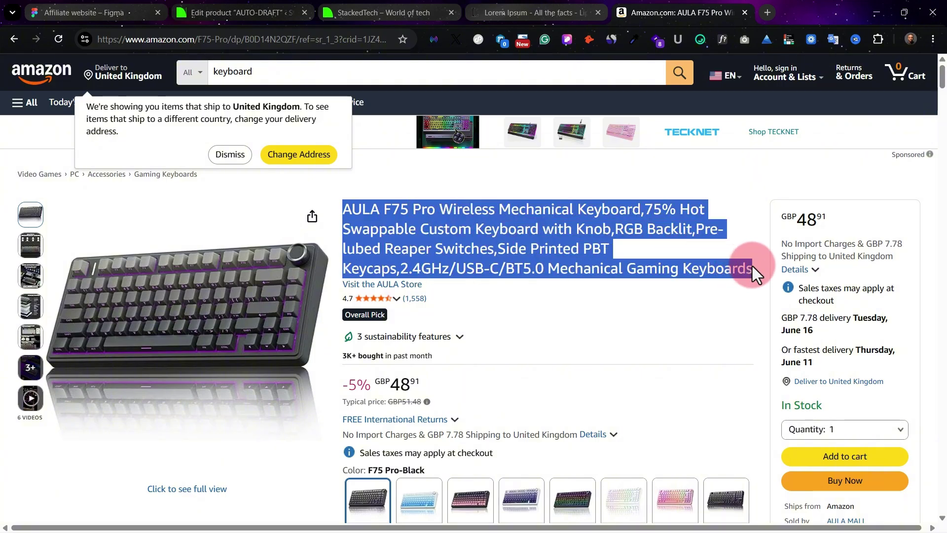
left_click(268, 10)
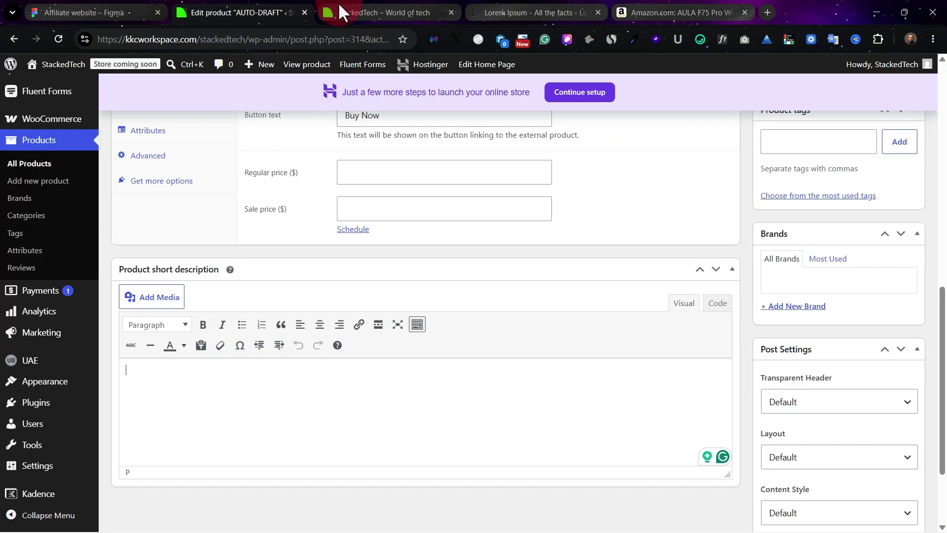
left_click(131, 389)
key("ctrl+v")
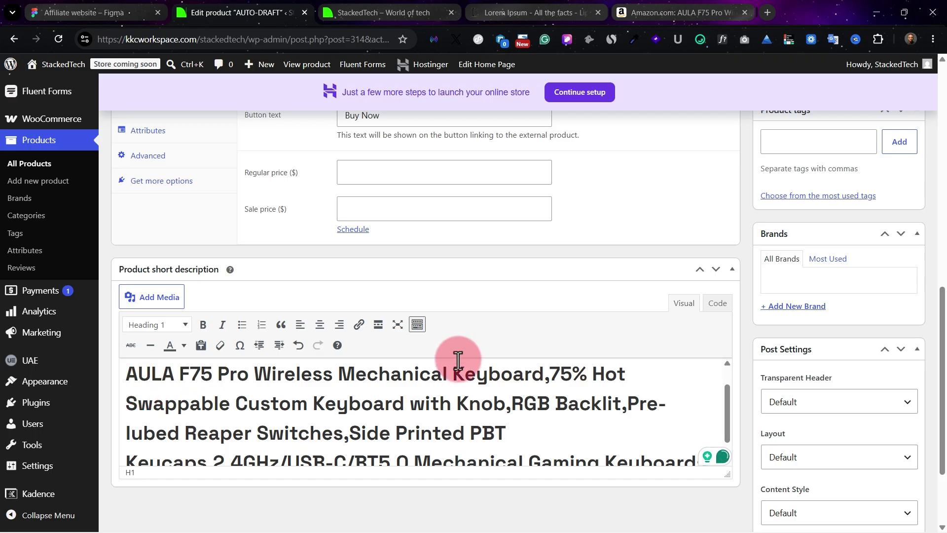
key("ctrl+z")
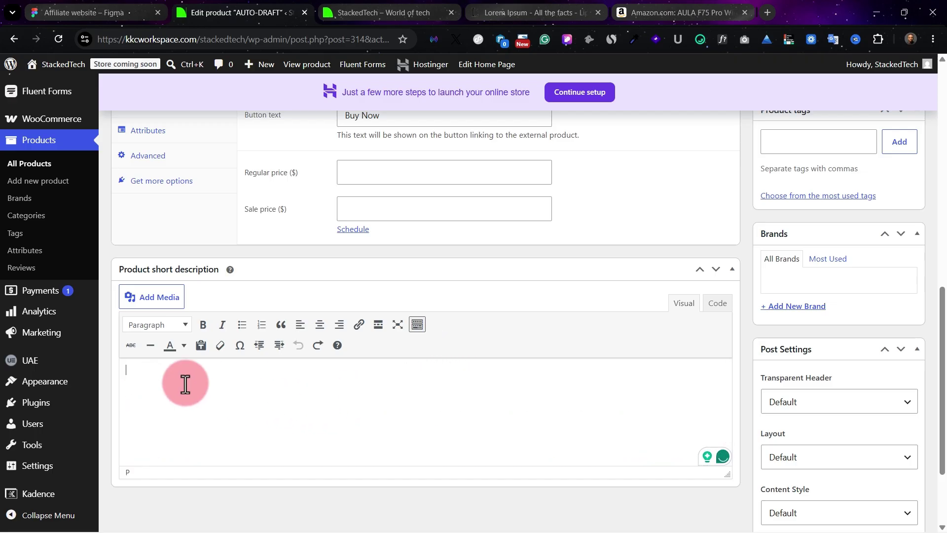
type("AULA F75 Pro Wireless Mechanical Keyboard,75% Hot Swappable Custom Keyboard with Knob,RGB Backlit,Pre-lubed Reaper Switches,Side Printed PBT Keycaps,2.4GHz/USB-C/BT5.0 Mechanical Gaming Keyboards")
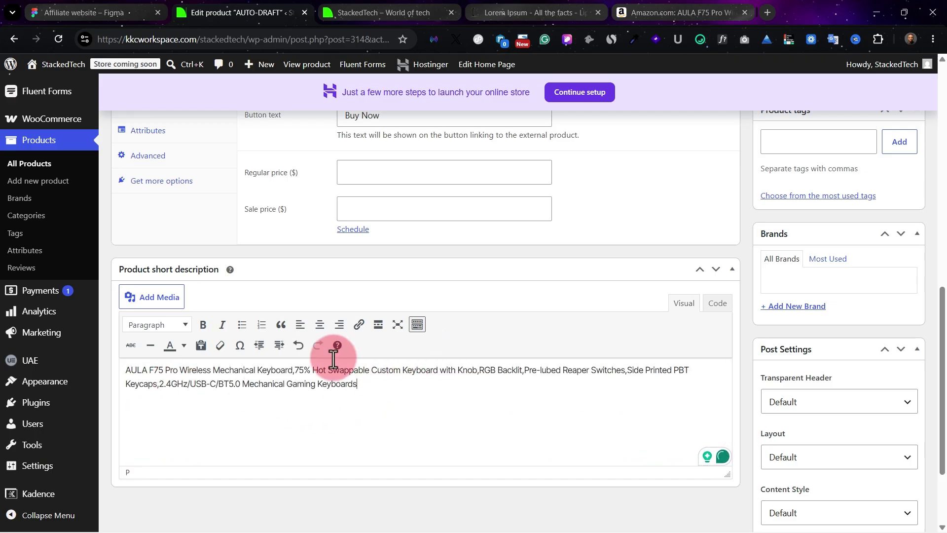
Review the product categories and tags on the edit page against the category icons on the StackedTech home page.
scroll(700, 373, "up", 5)
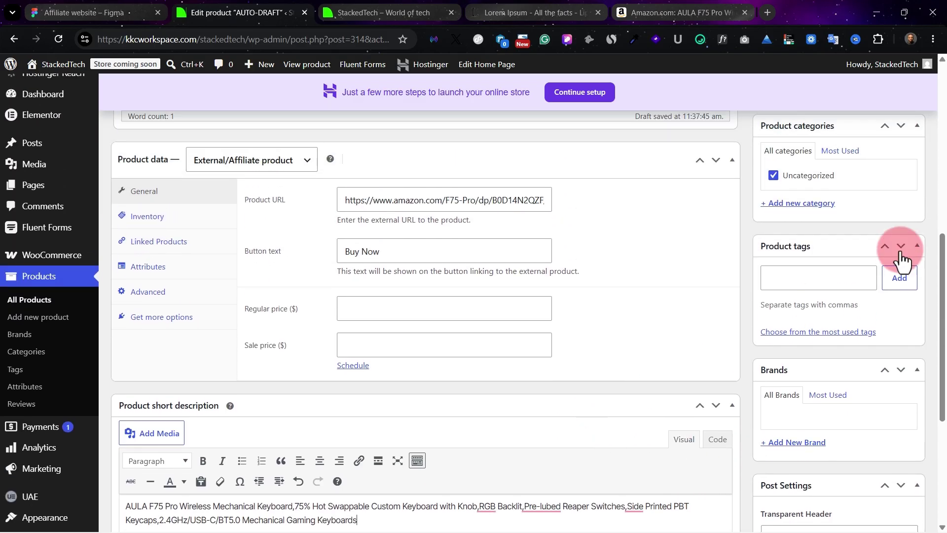
scroll(883, 237, "down", 2)
scroll(845, 315, "up", 2)
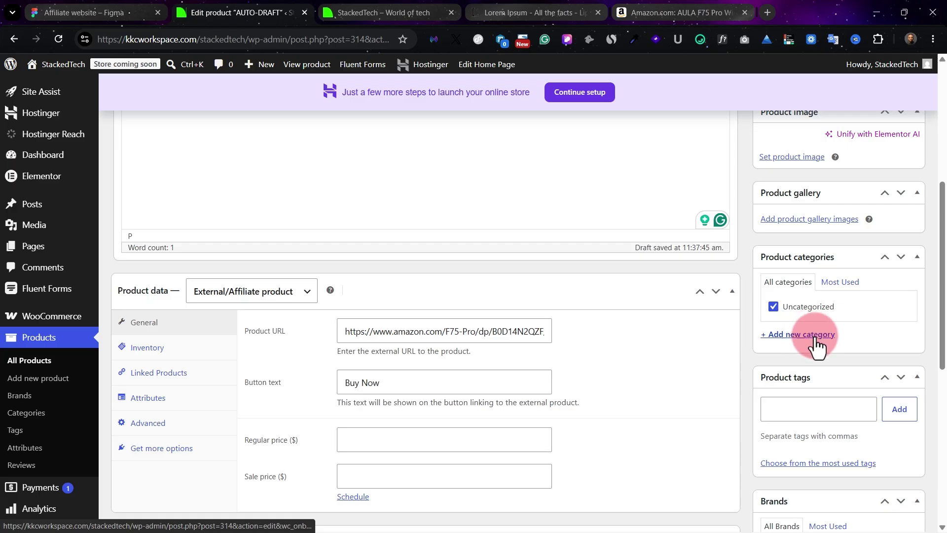
left_click(404, 10)
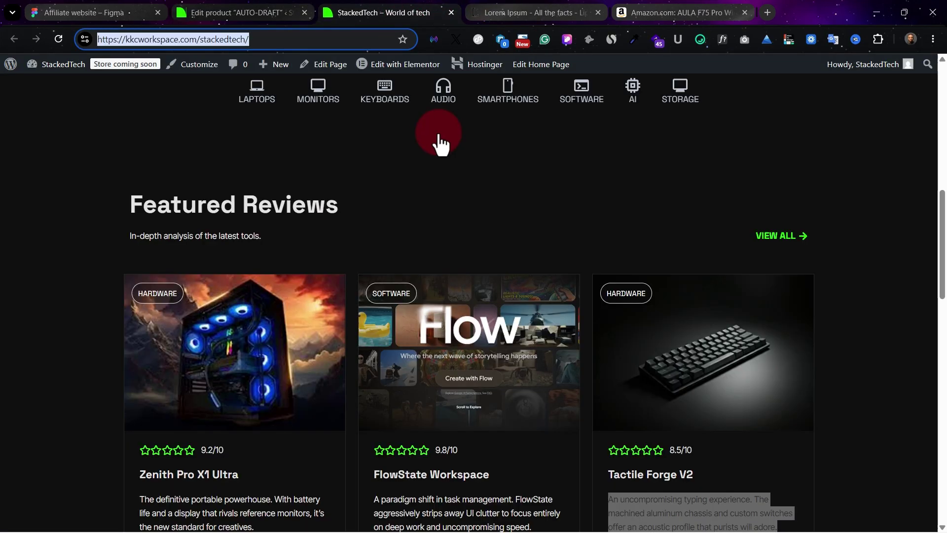
scroll(482, 408, "down", 3)
scroll(499, 364, "up", 6)
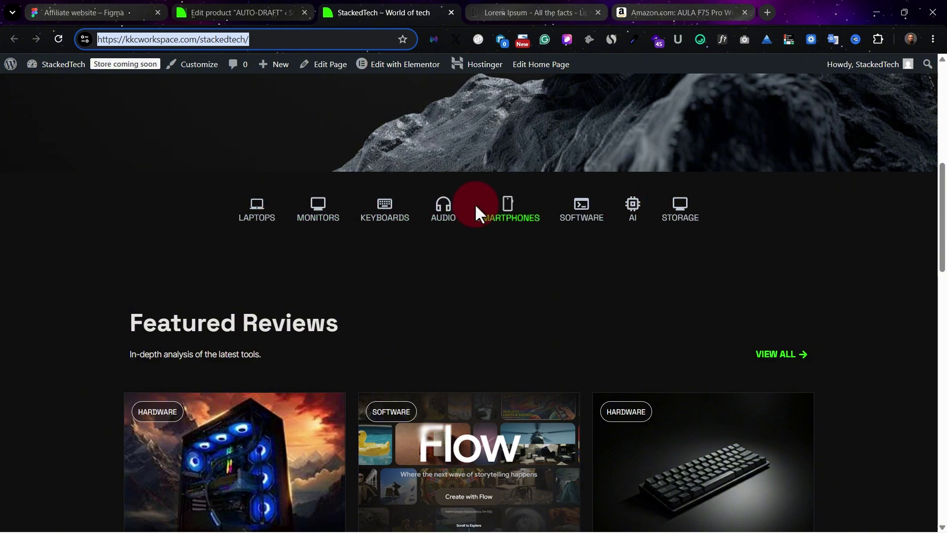
left_click(218, 5)
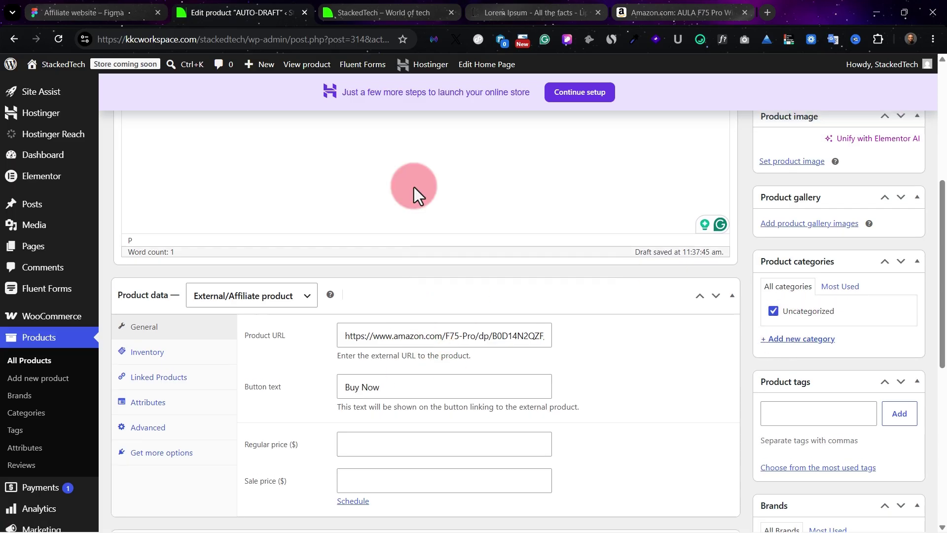
left_click(394, 10)
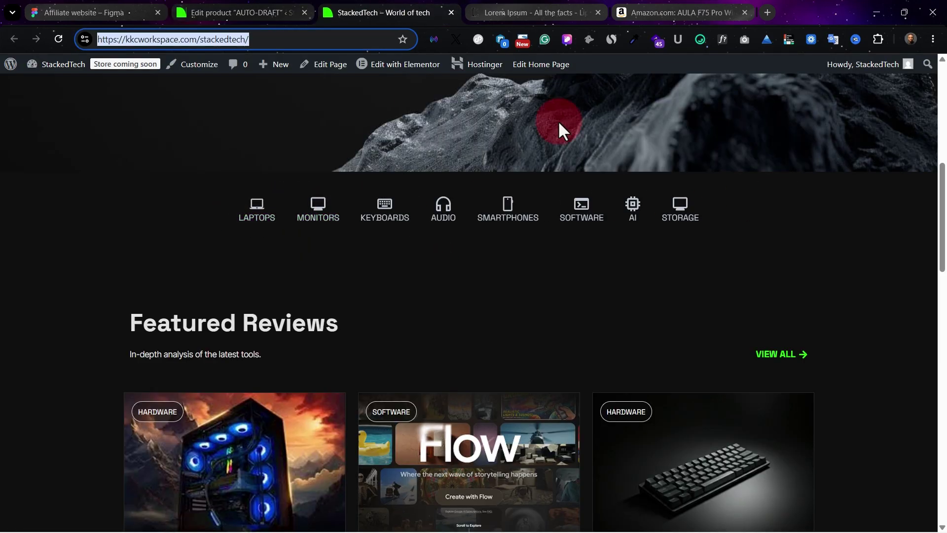
Set the Mechanical keyboard review picture from the media library as the product image and publish the Keyboard product.
left_click(221, 10)
scroll(799, 342, "up", 1)
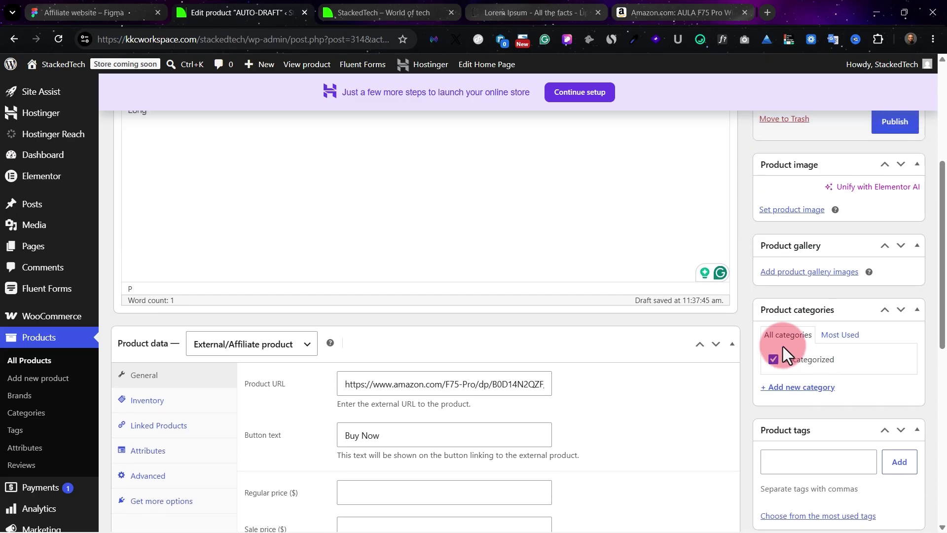
left_click(787, 215)
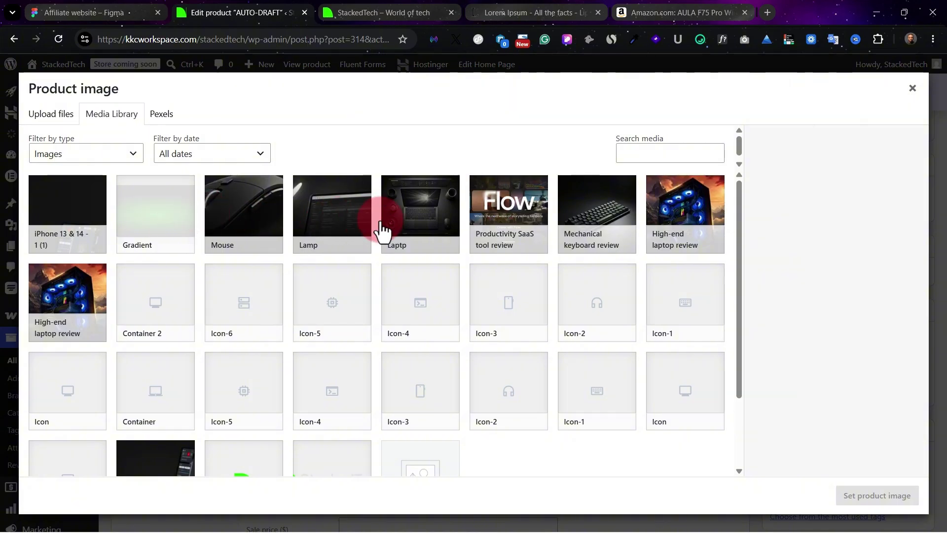
left_click(316, 229)
left_click(54, 197)
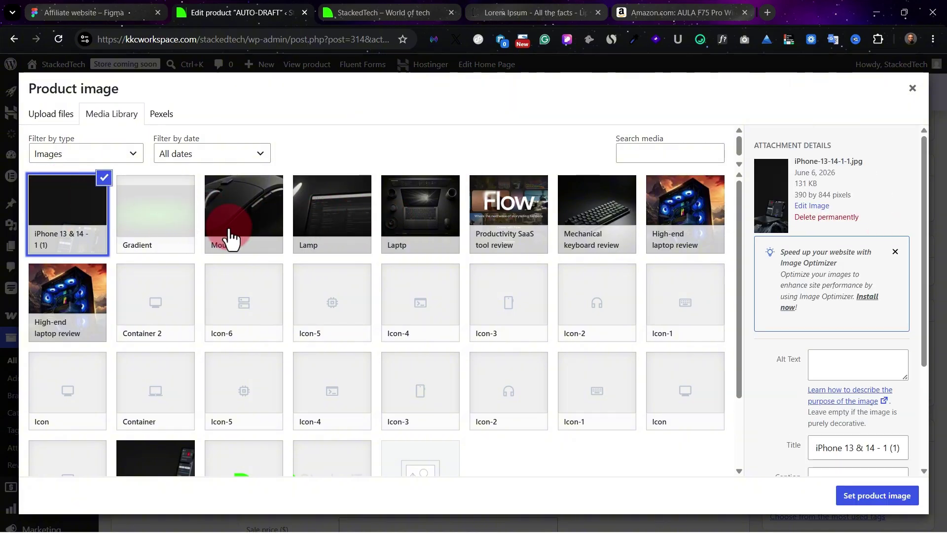
left_click(560, 212)
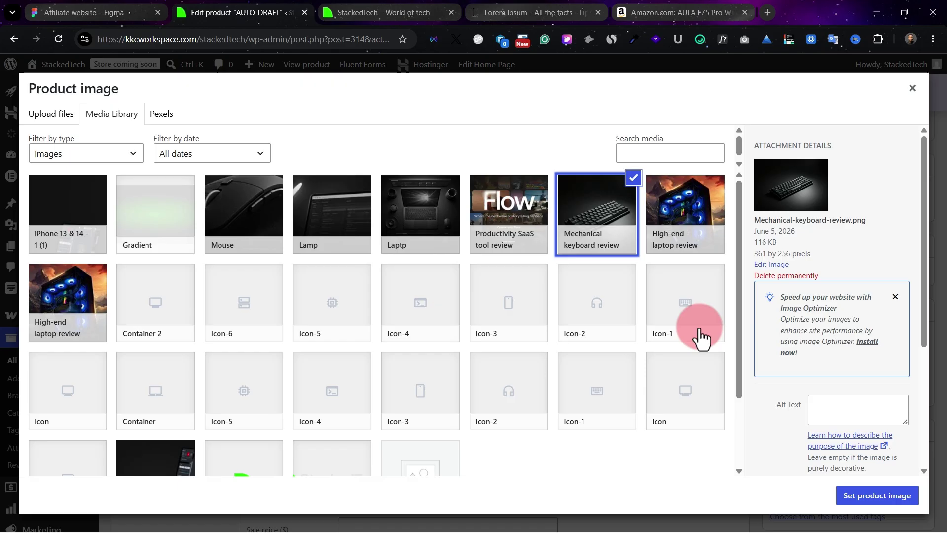
left_click(879, 496)
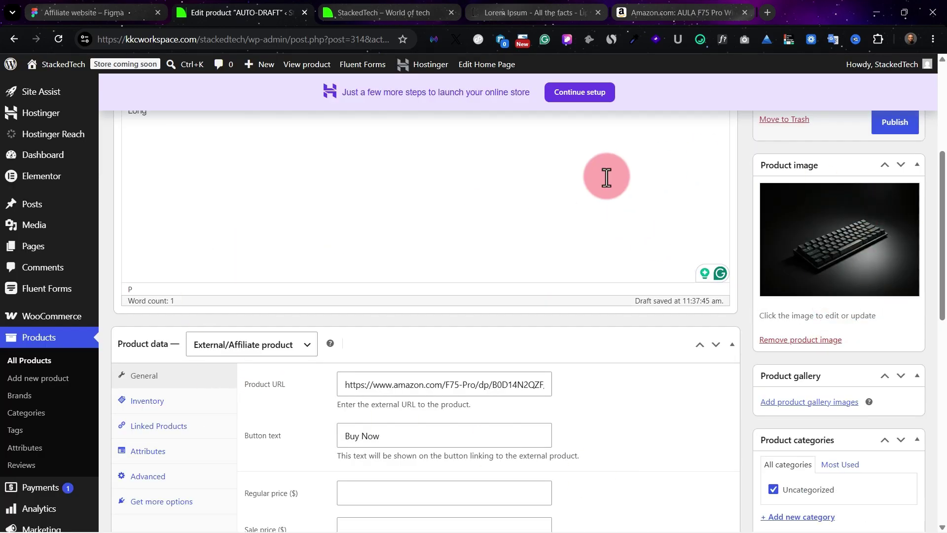
scroll(606, 176, "up", 5)
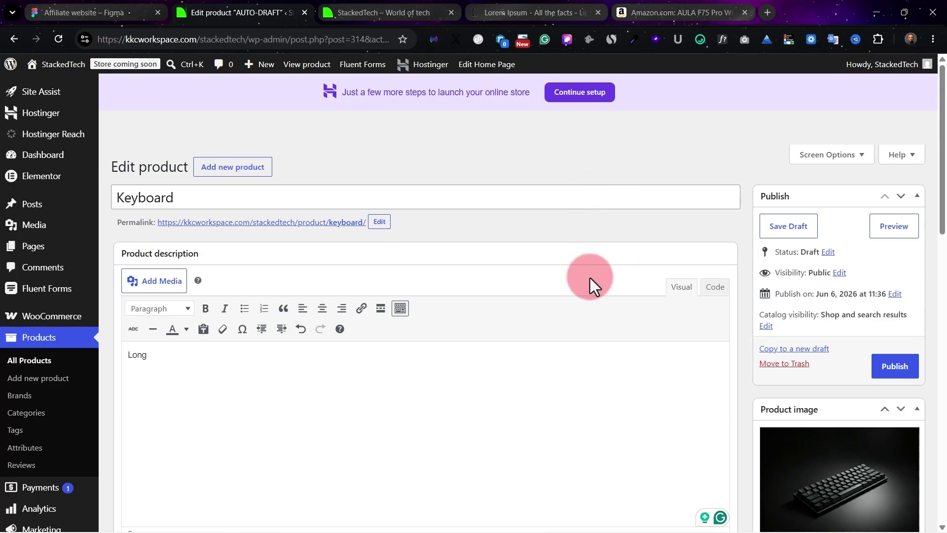
left_click(894, 366)
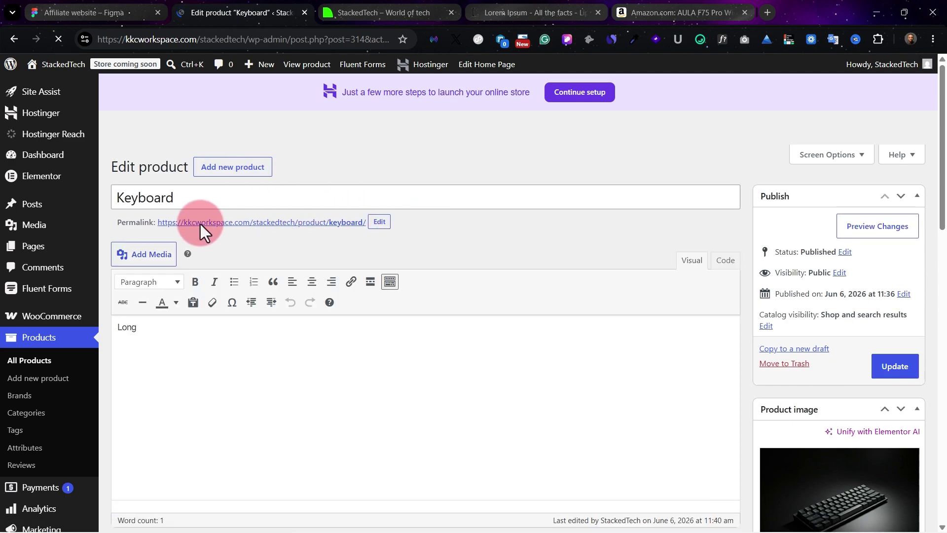
Open the published Keyboard product's permalink in a new tab and check where it leads.
right_click(224, 218)
left_click(313, 232)
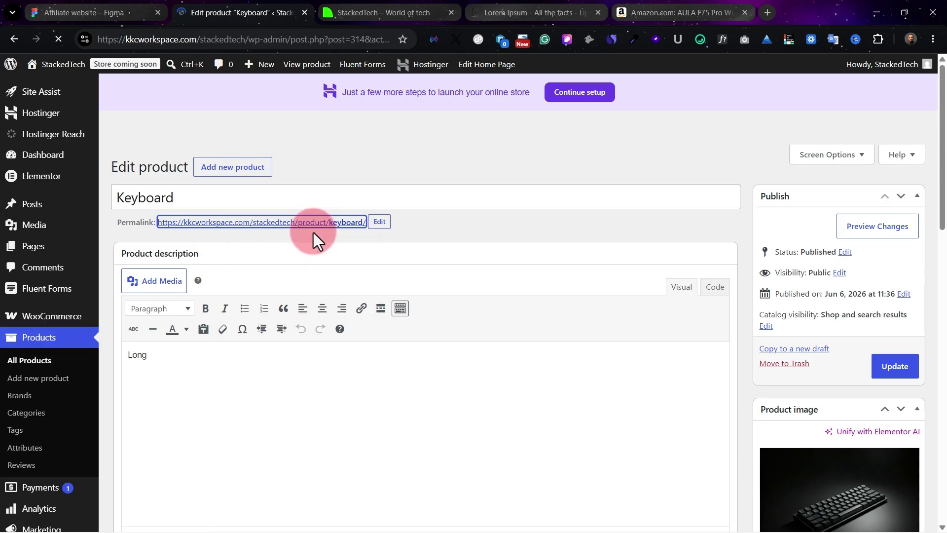
left_click(323, 3)
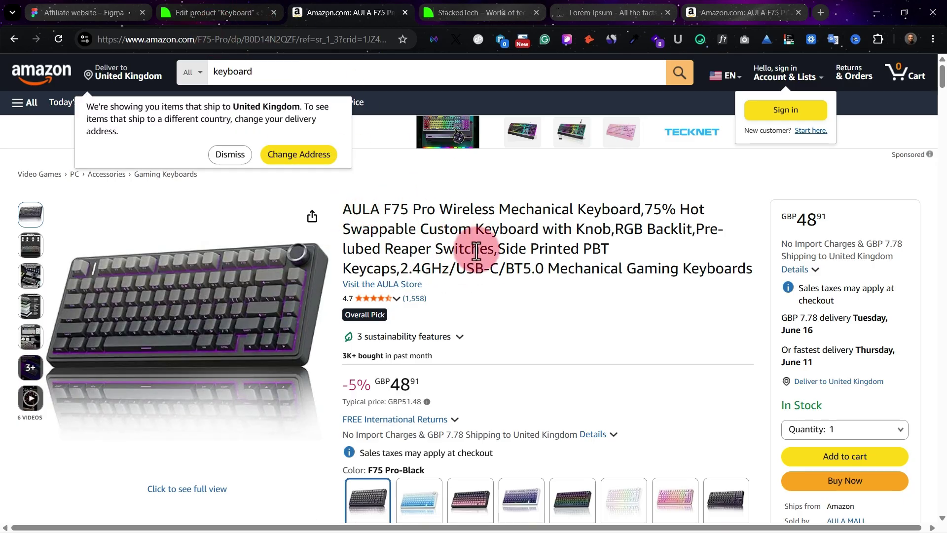
left_click(209, 9)
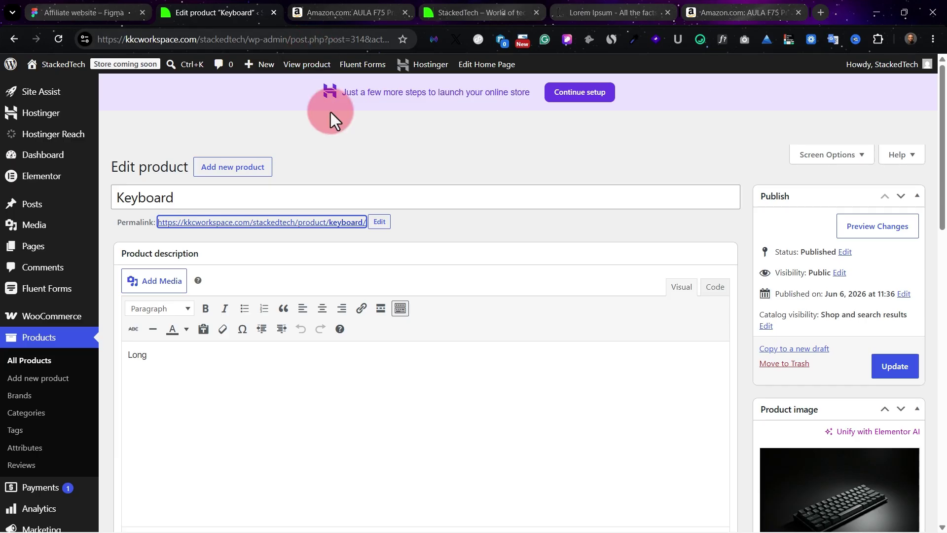
left_click(345, 9)
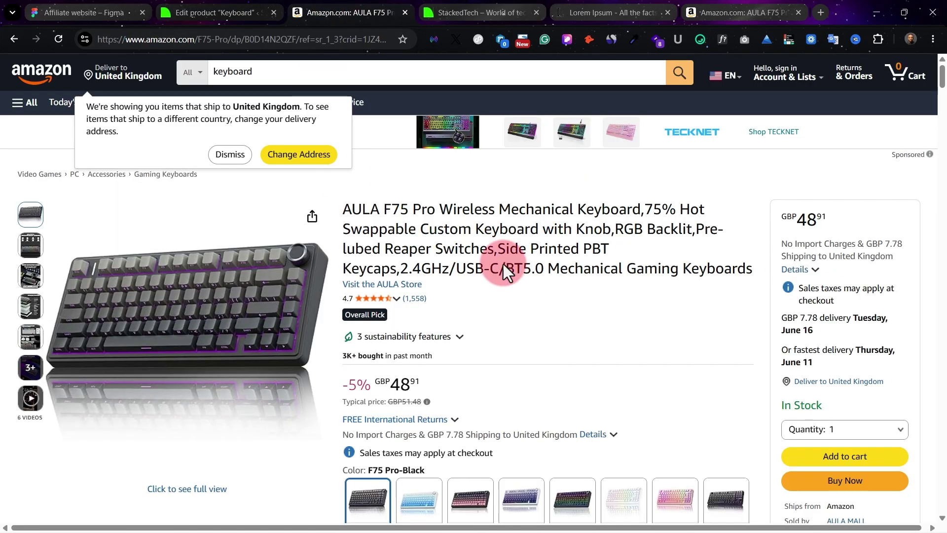
left_click(242, 8)
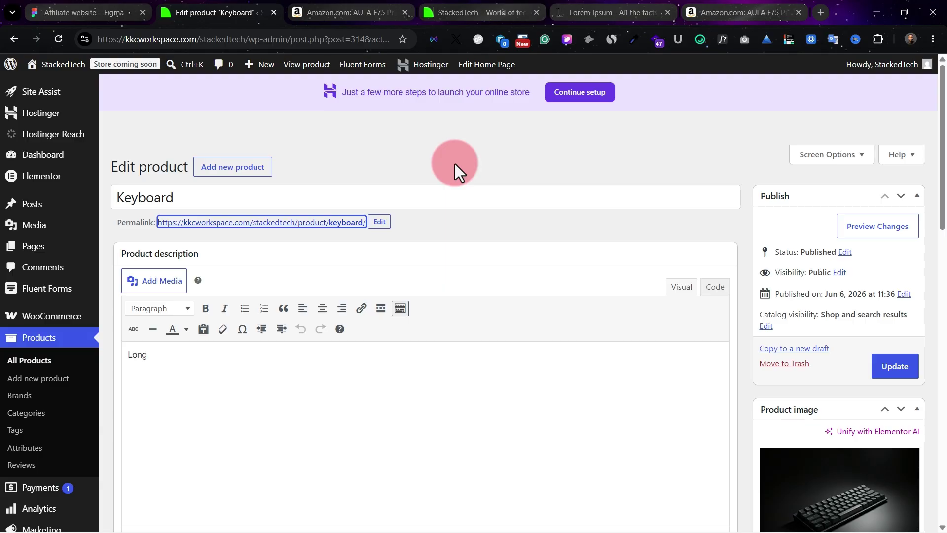
Open the StackedTech store in a new tab and examine how the Keyboard product is listed on the Shop page.
mouse_move(40, 74)
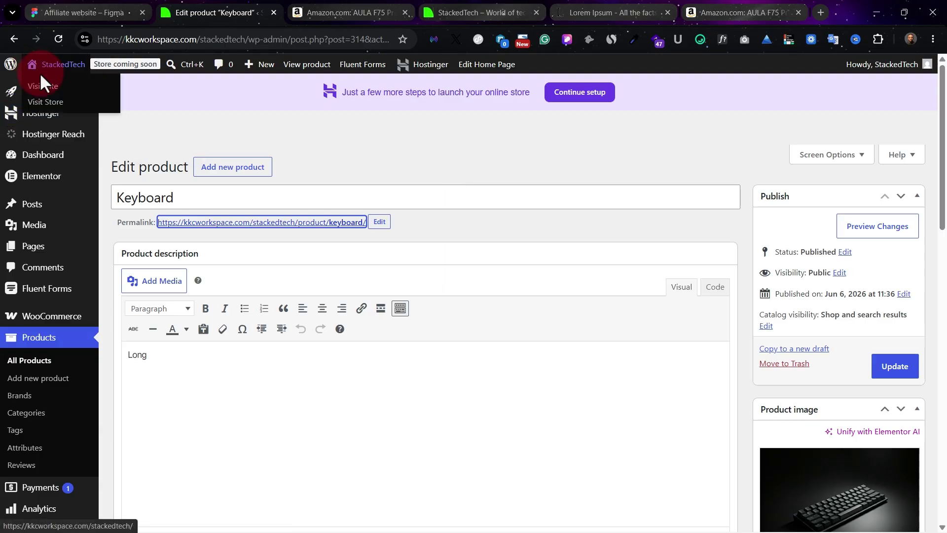
left_click_drag(45, 104, 450, 8)
left_click(450, 8)
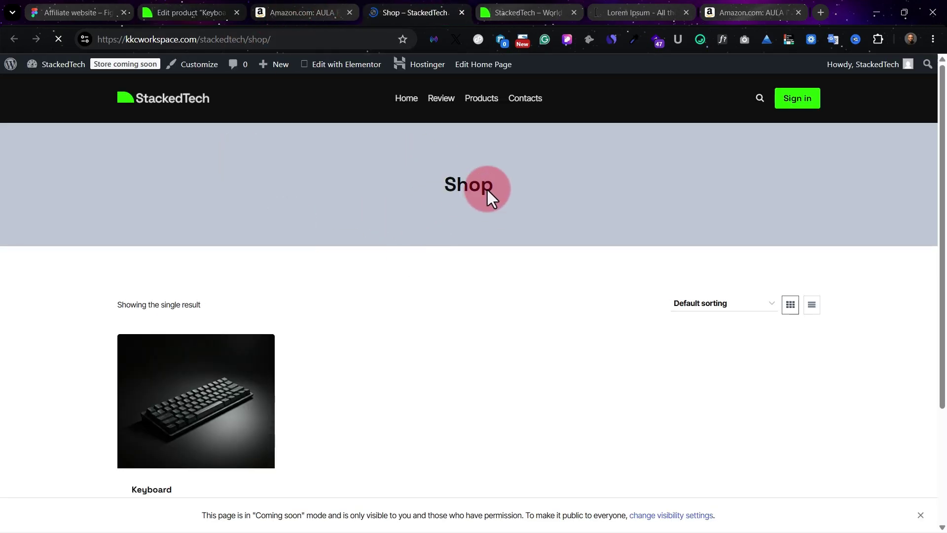
scroll(421, 289, "down", 2)
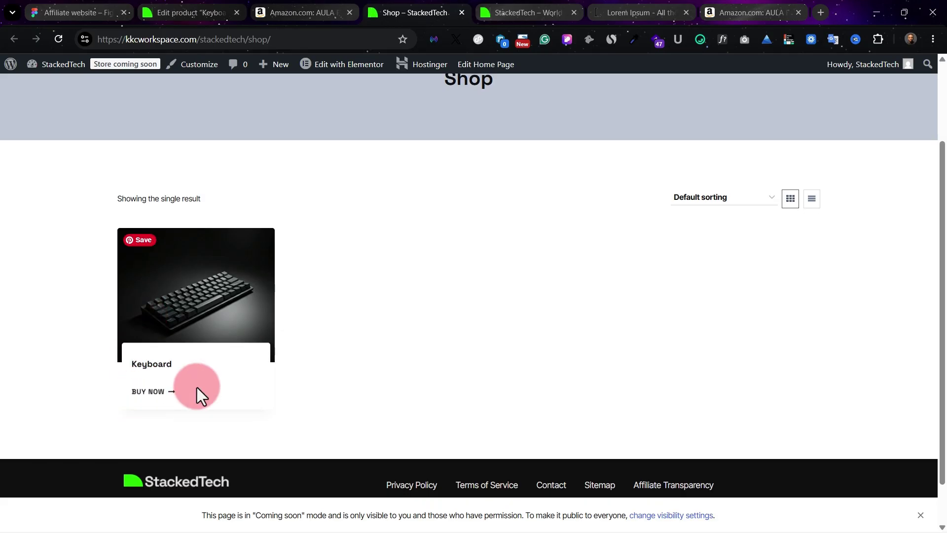
scroll(232, 123, "up", 2)
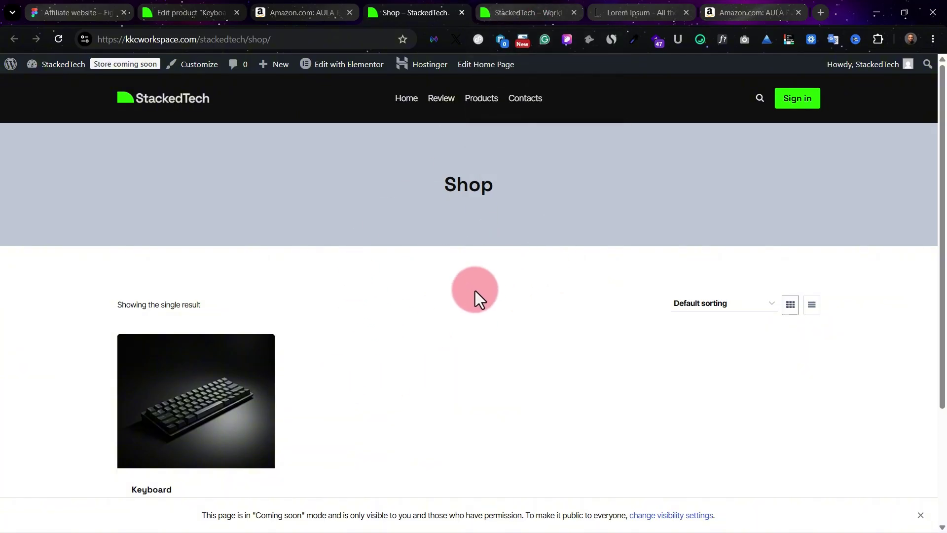
scroll(187, 292, "down", 3)
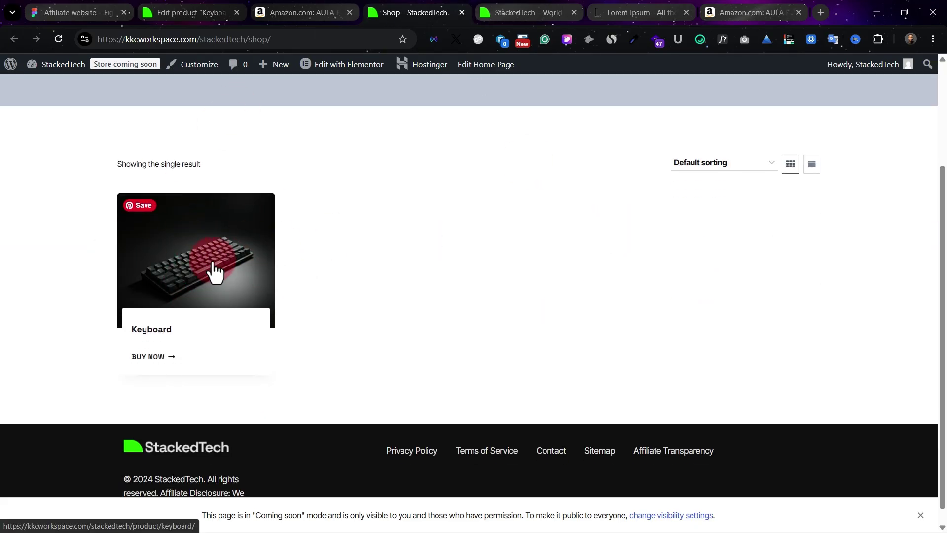
scroll(258, 277, "up", 1)
scroll(258, 277, "up", 3)
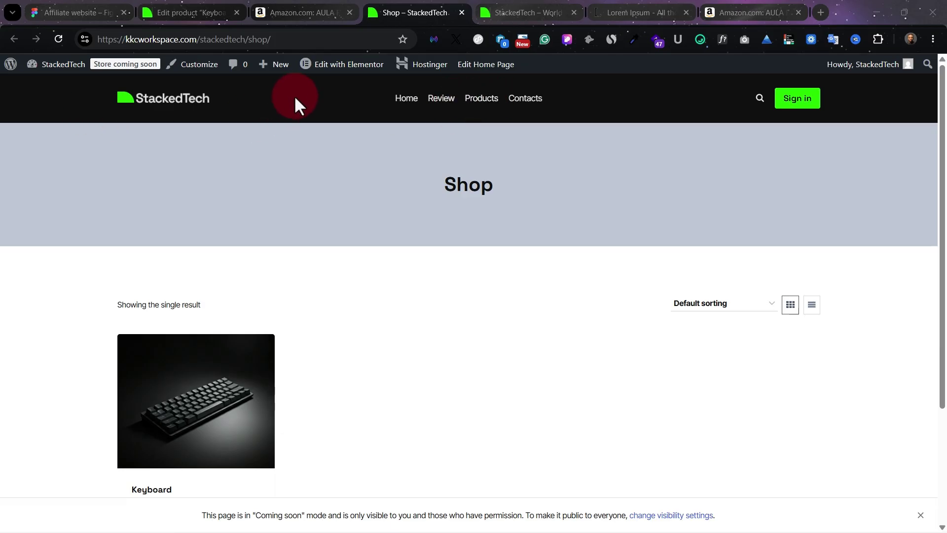
Choose Products as the Shop page in the WooCommerce product settings.
left_click(174, 7)
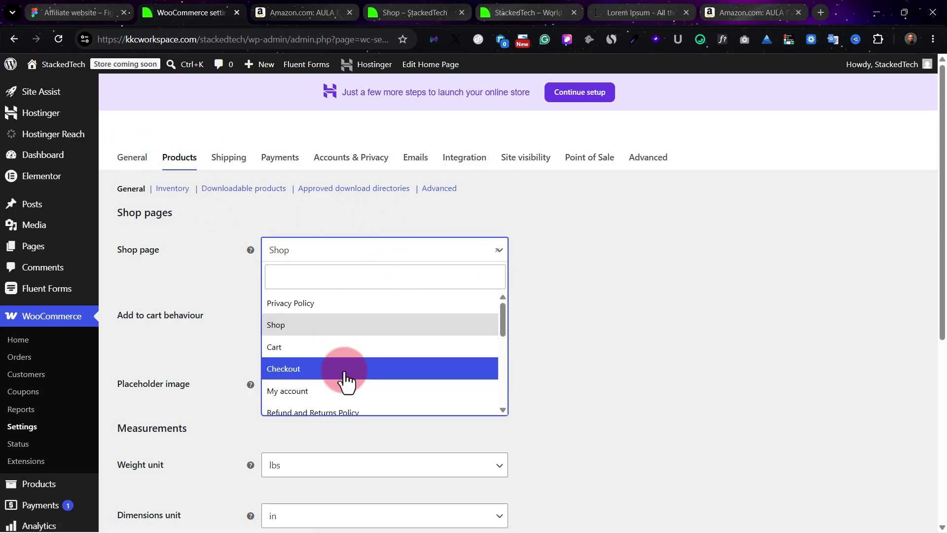
scroll(346, 382, "down", 2)
scroll(348, 377, "down", 3)
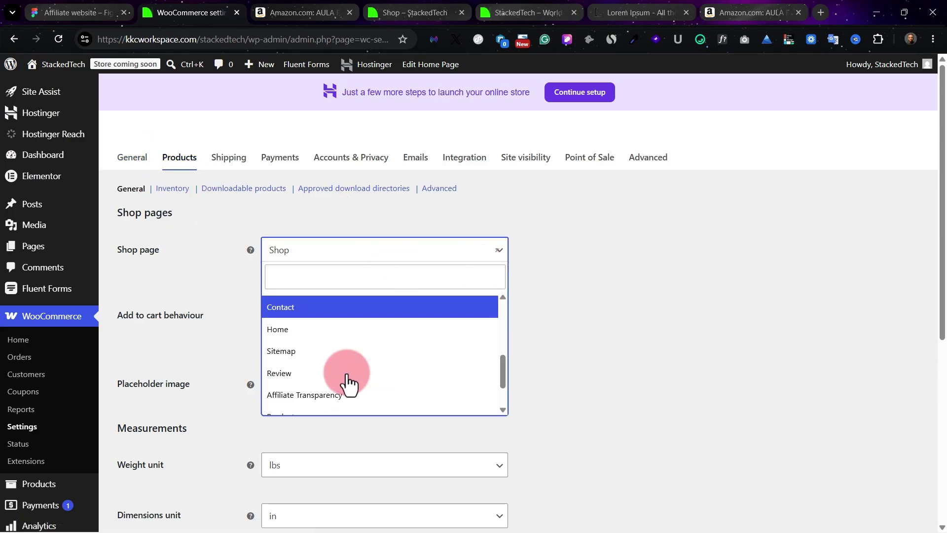
left_click(348, 360)
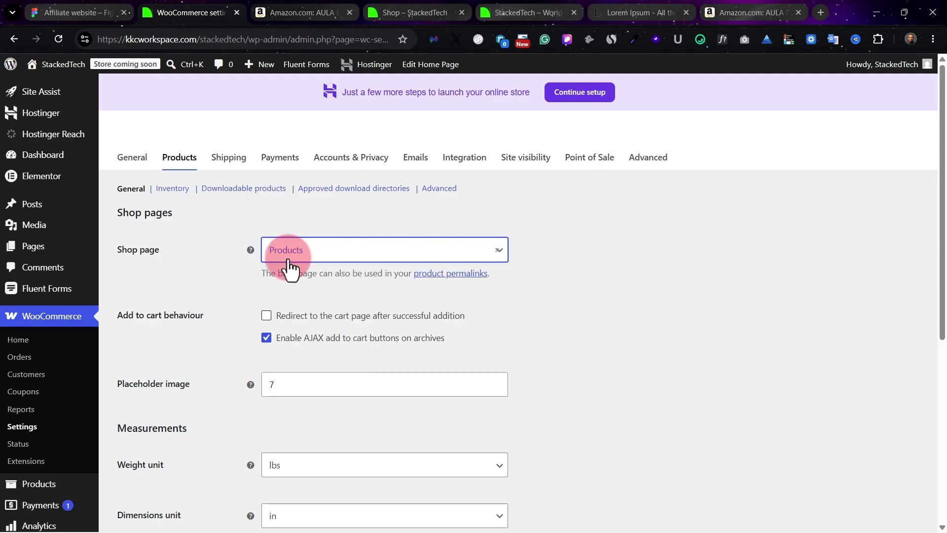
Save the WooCommerce product settings and view the store's Products page.
scroll(496, 304, "down", 5)
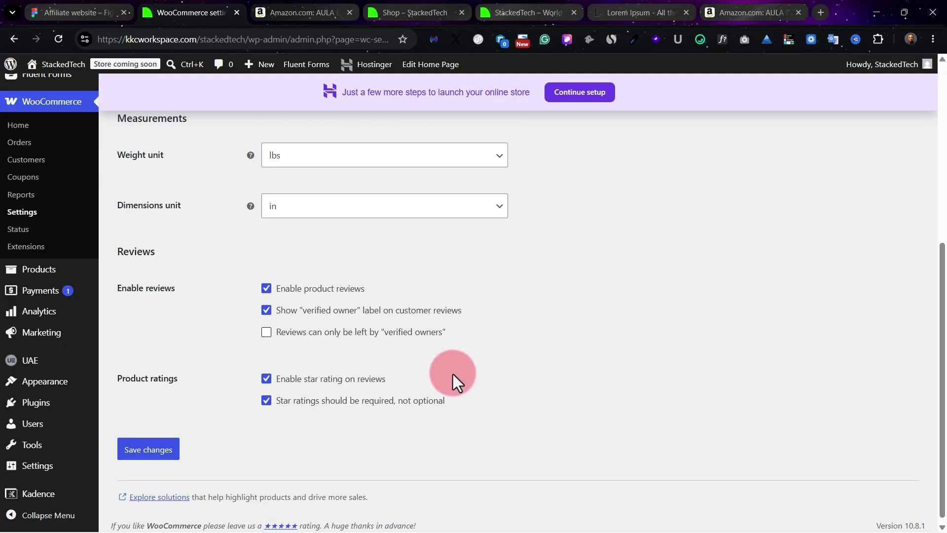
left_click(144, 444)
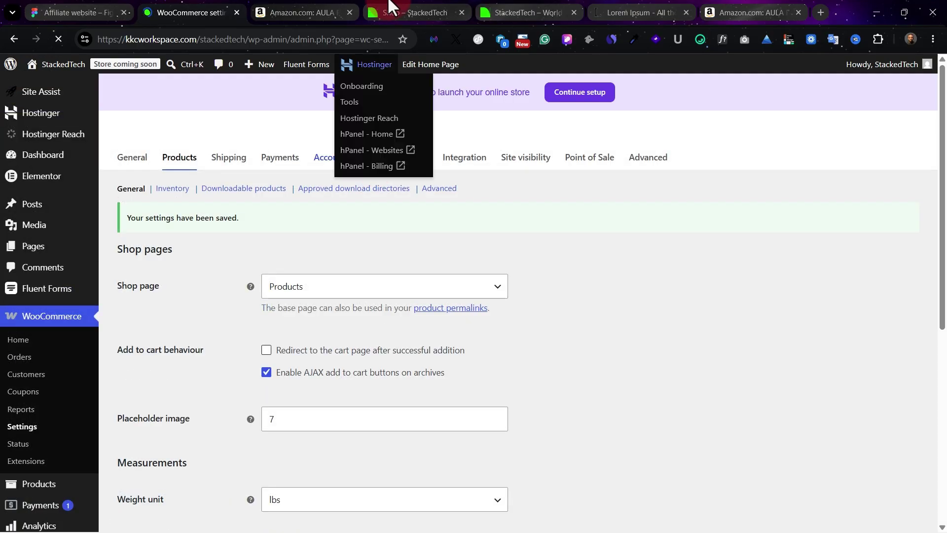
left_click(410, 10)
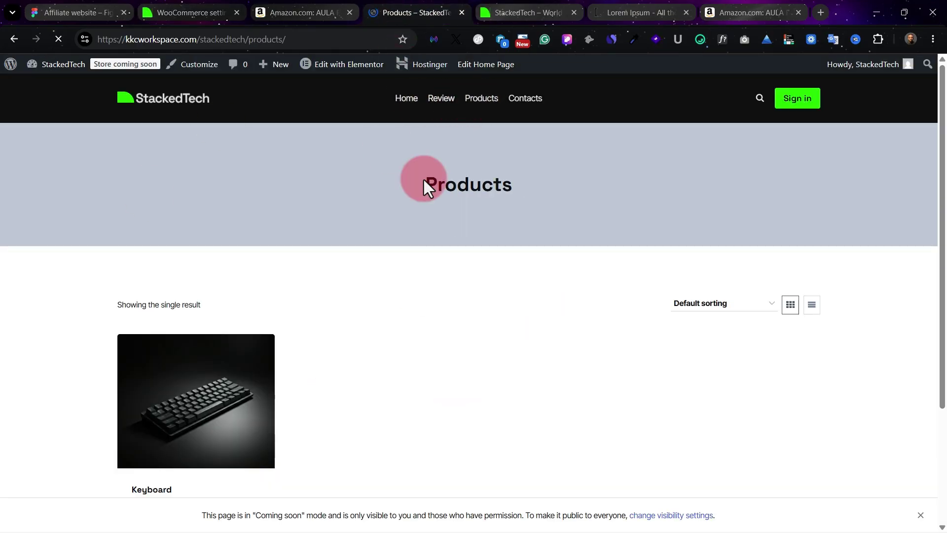
Customize the Products page and open the design settings of the WooCommerce Product Catalog.
left_click(191, 74)
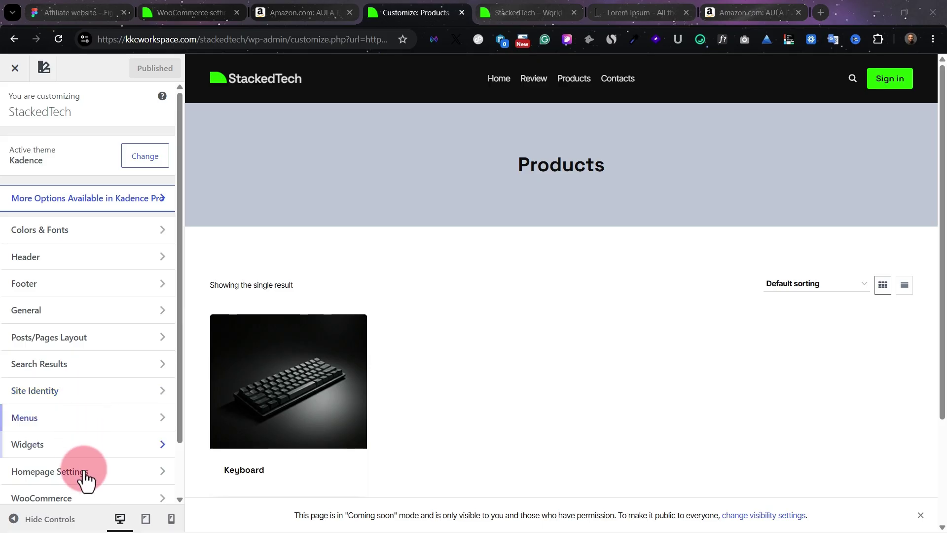
scroll(91, 415, "down", 2)
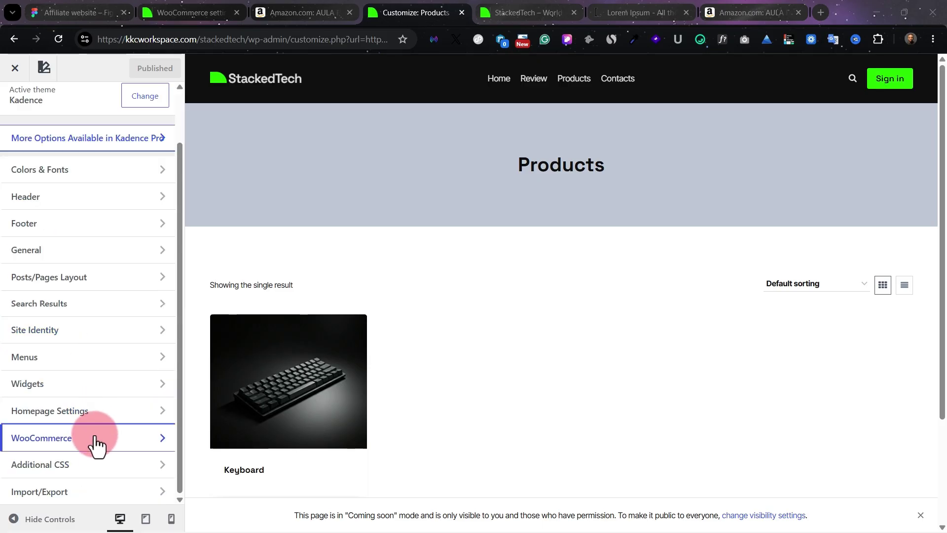
left_click(96, 441)
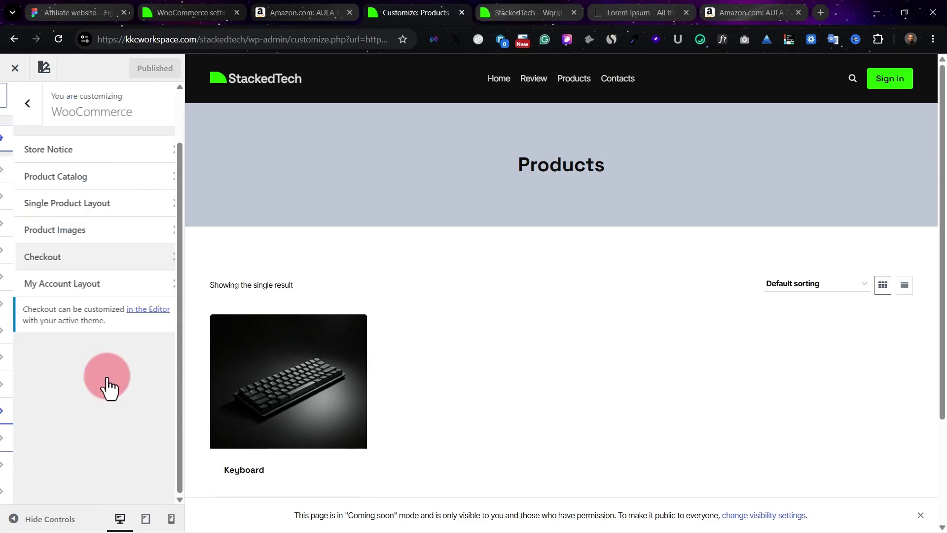
left_click(125, 186)
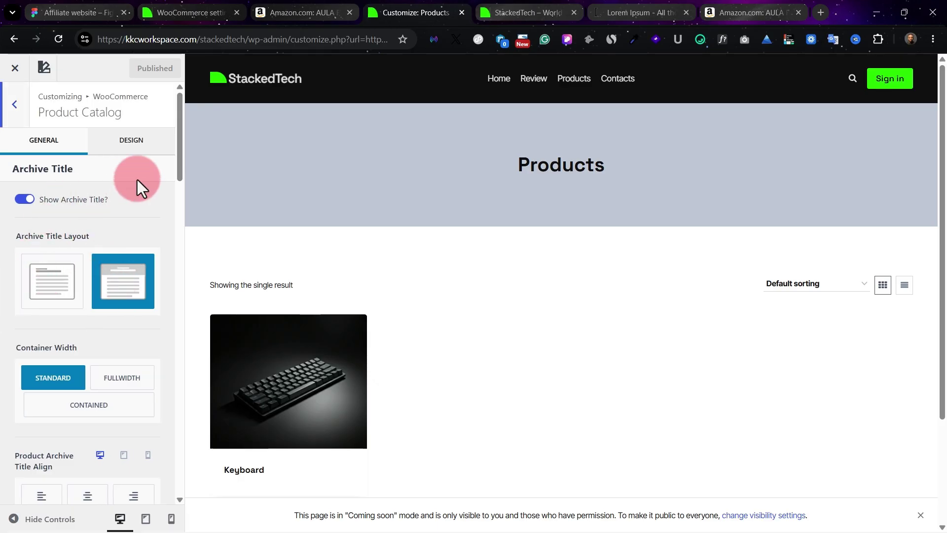
left_click(122, 142)
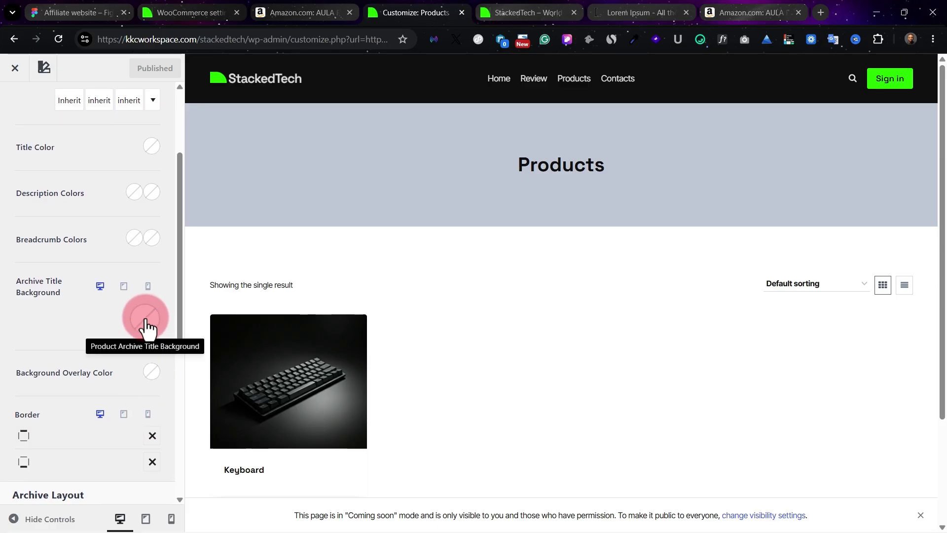
Set the Laptp picture from the media library as the Archive Title Background image.
scroll(63, 314, "down", 3)
scroll(69, 313, "up", 5)
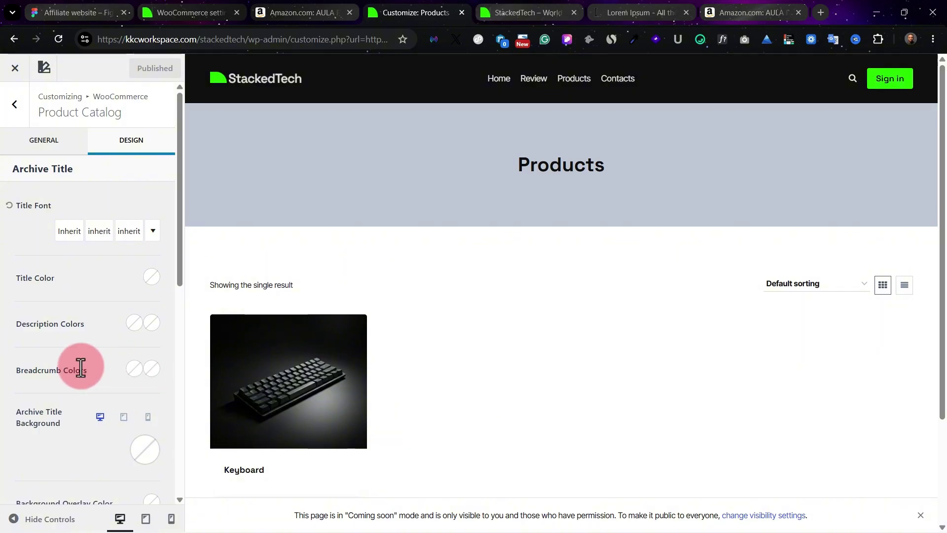
scroll(55, 305, "down", 2)
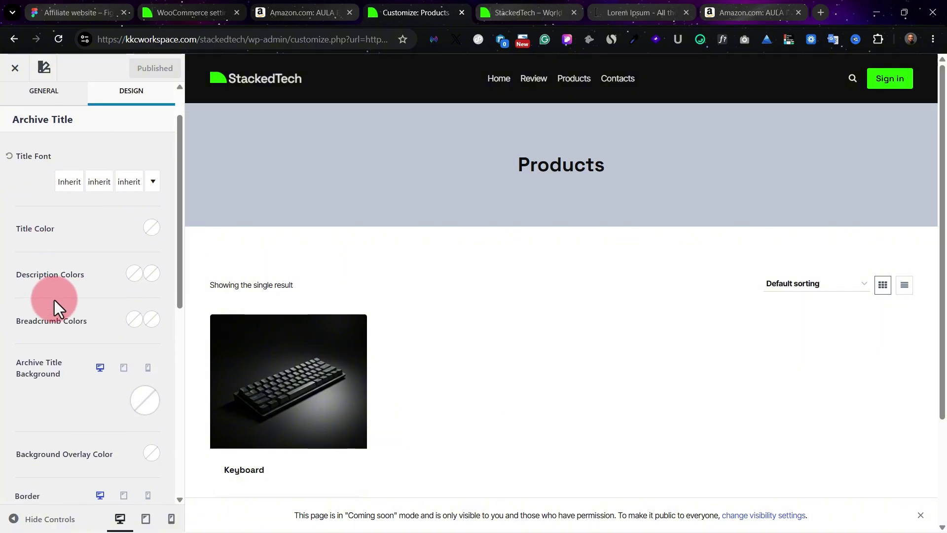
left_click(148, 409)
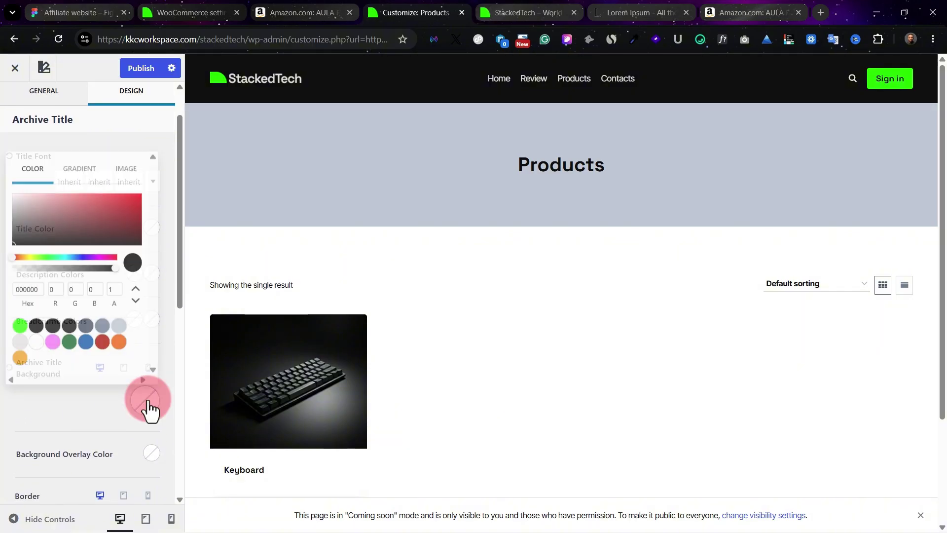
left_click(127, 169)
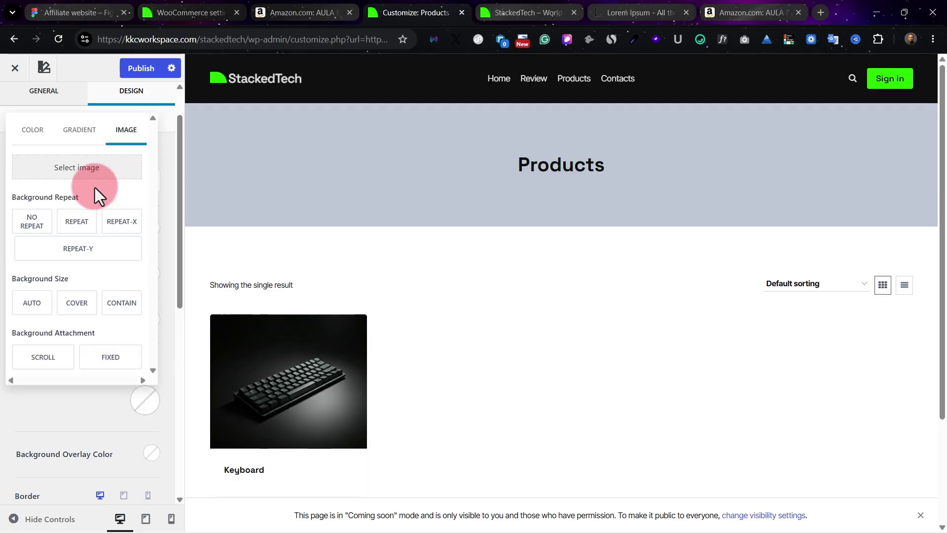
left_click(84, 173)
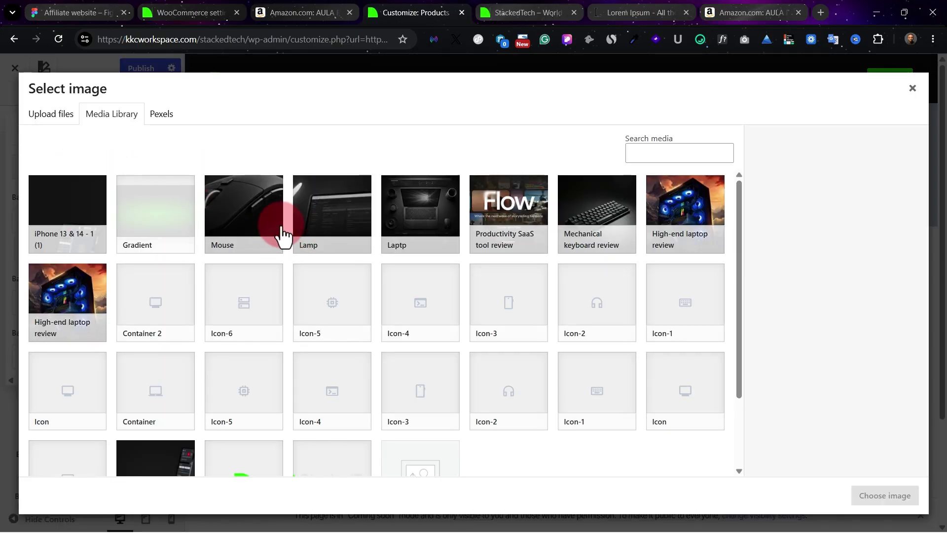
left_click(429, 207)
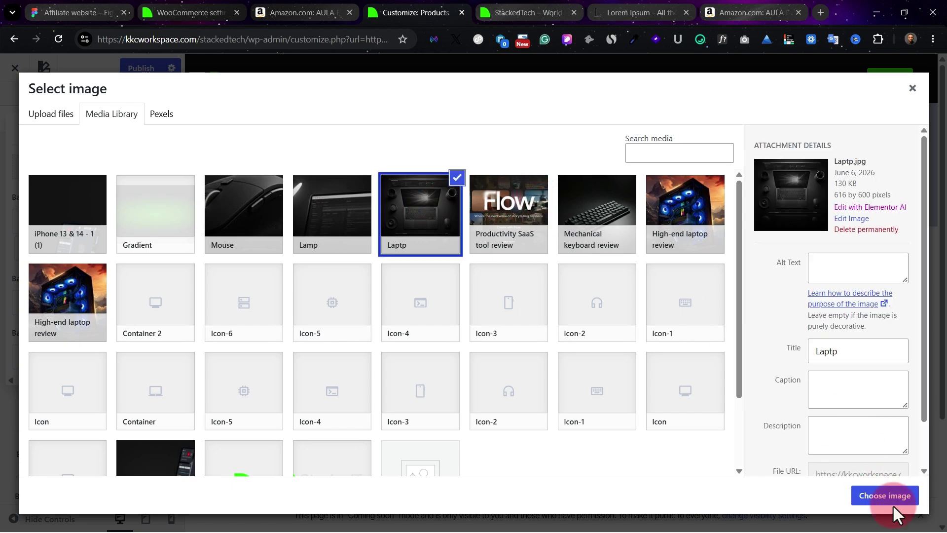
left_click(891, 503)
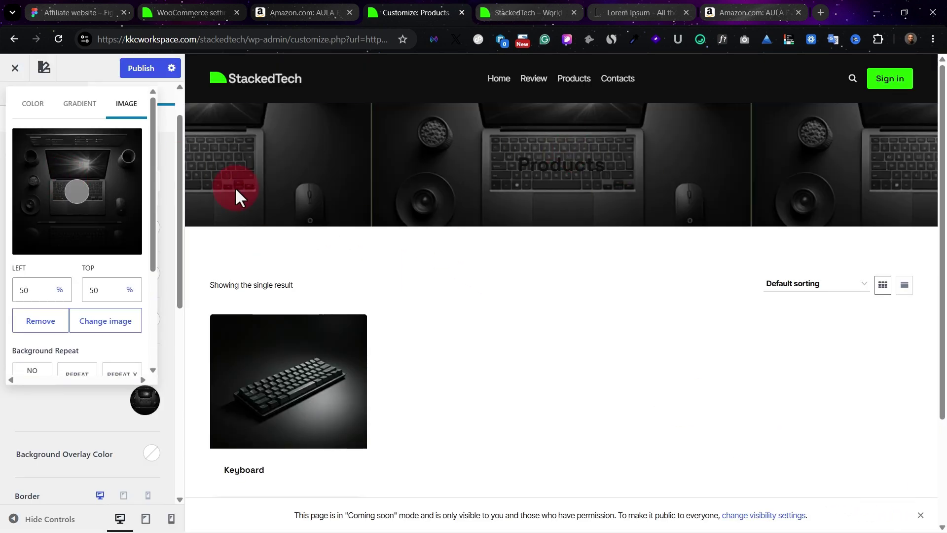
left_click(171, 203)
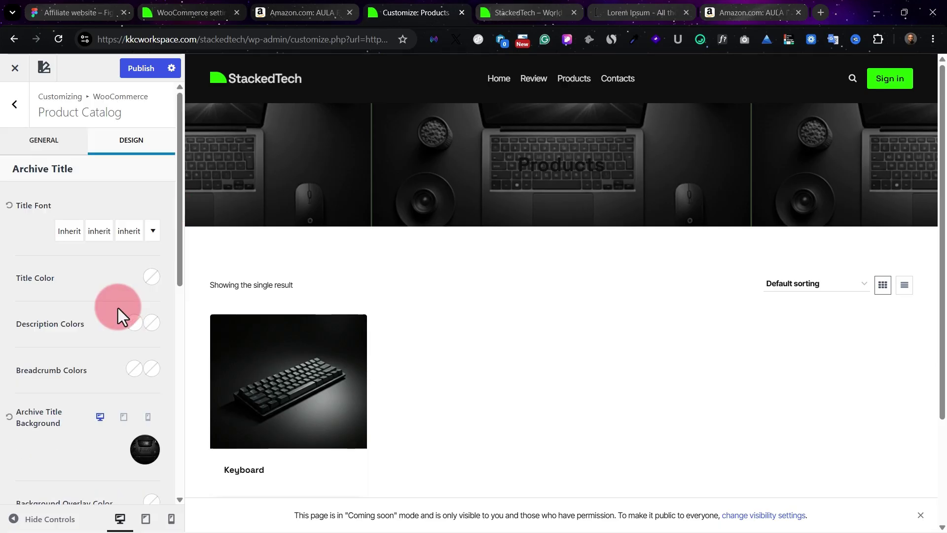
Set the archive title color to white (FFFFFF).
left_click(145, 282)
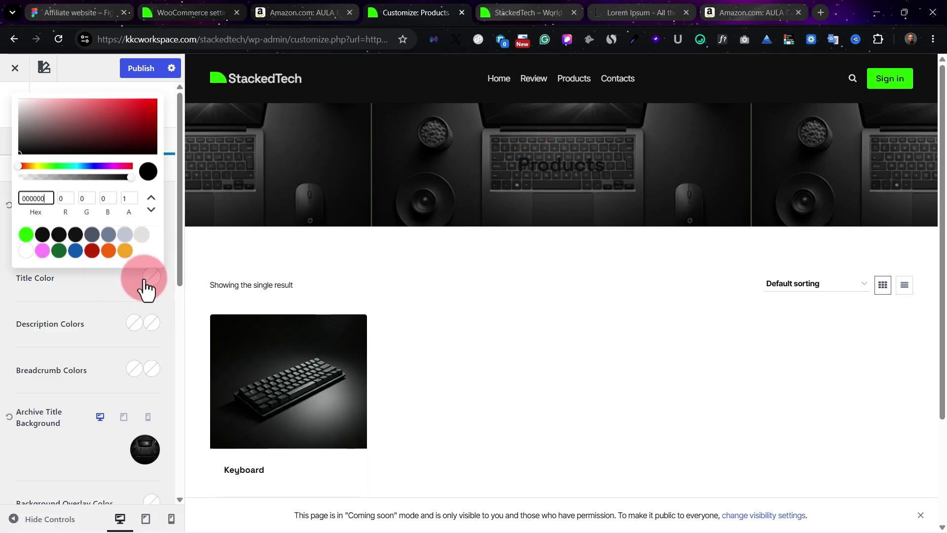
left_click(32, 244)
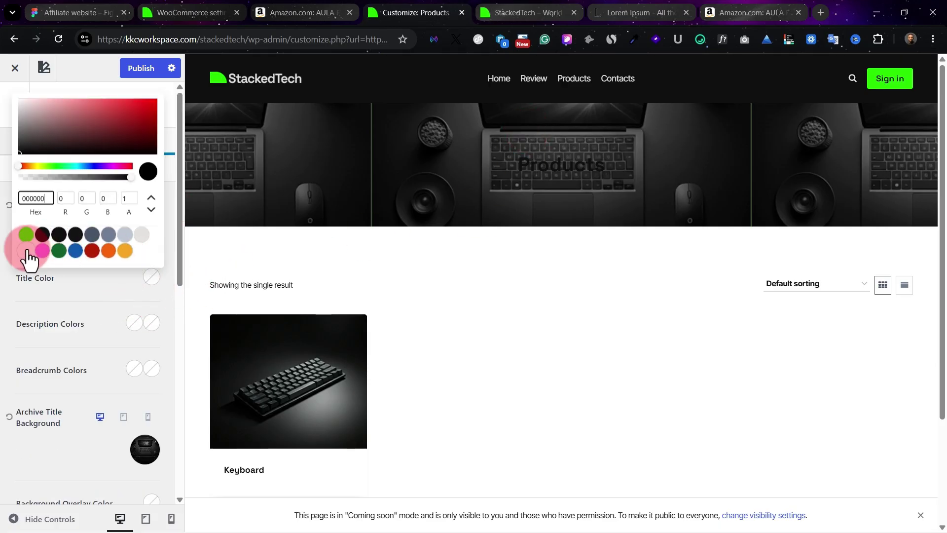
left_click(27, 251)
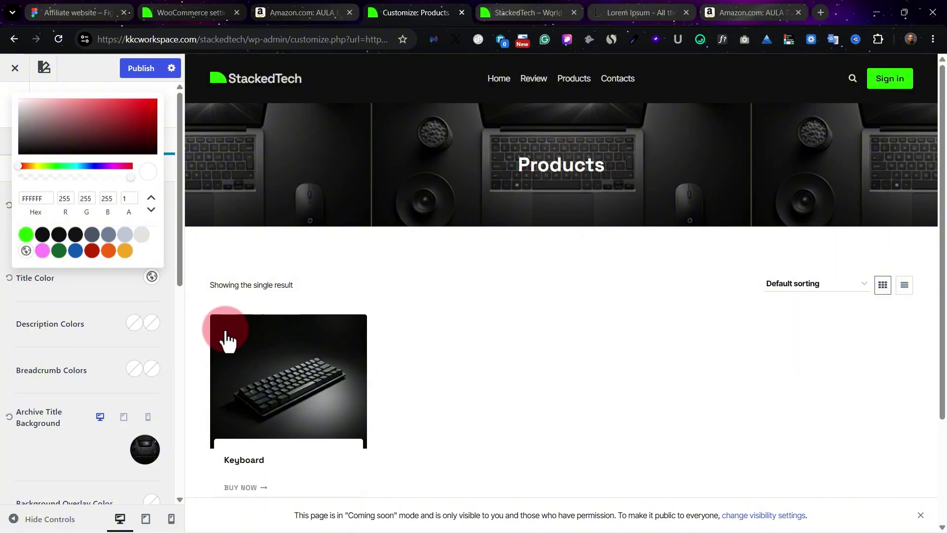
left_click(126, 300)
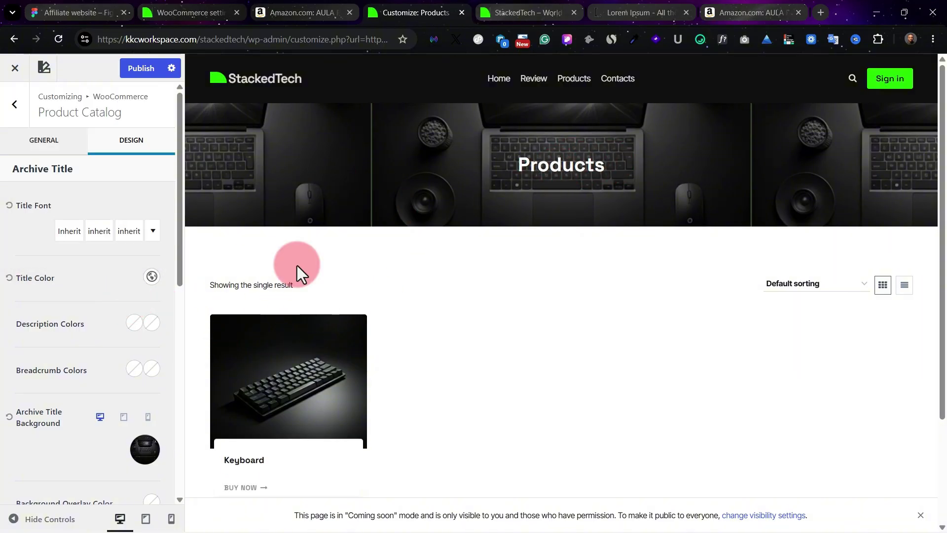
Set the archive title background image's size to Cover and publish the customization.
left_click(144, 449)
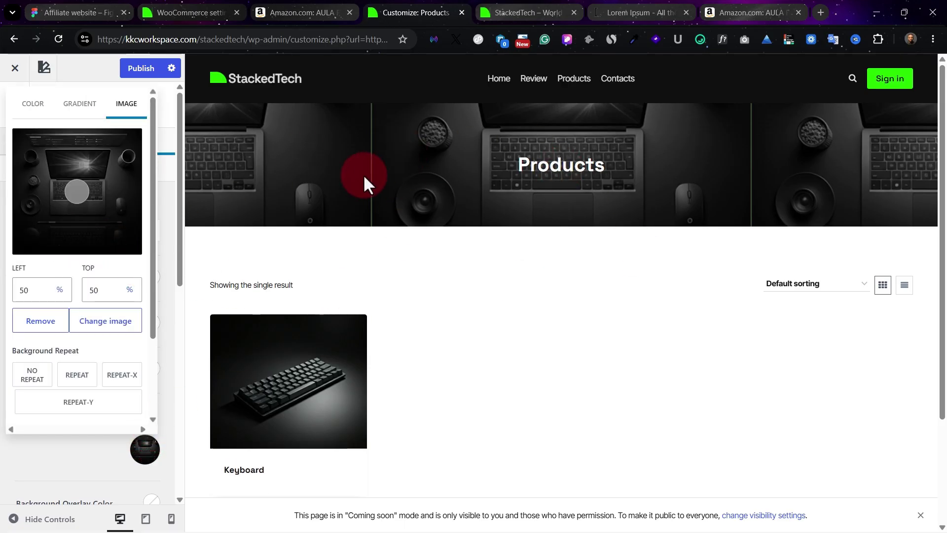
left_click(113, 383)
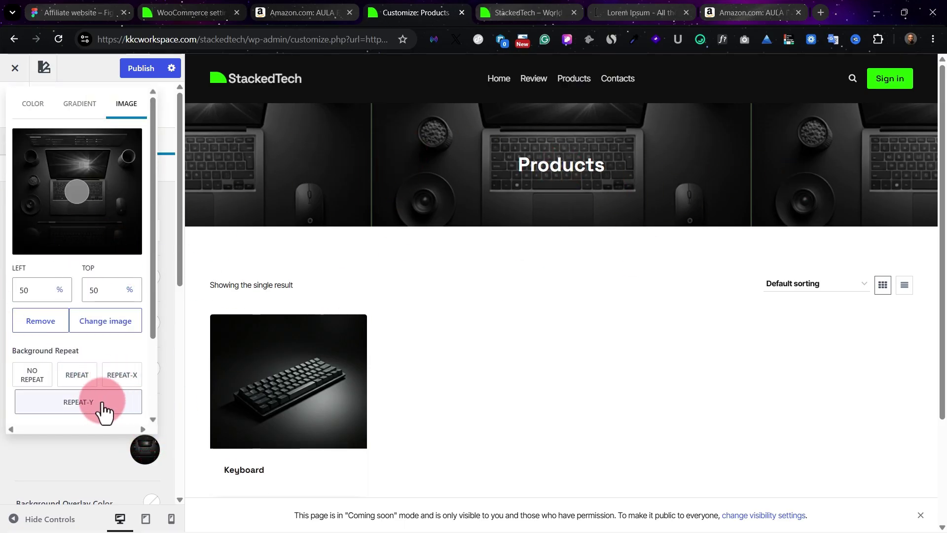
scroll(86, 334, "down", 1)
scroll(85, 334, "down", 1)
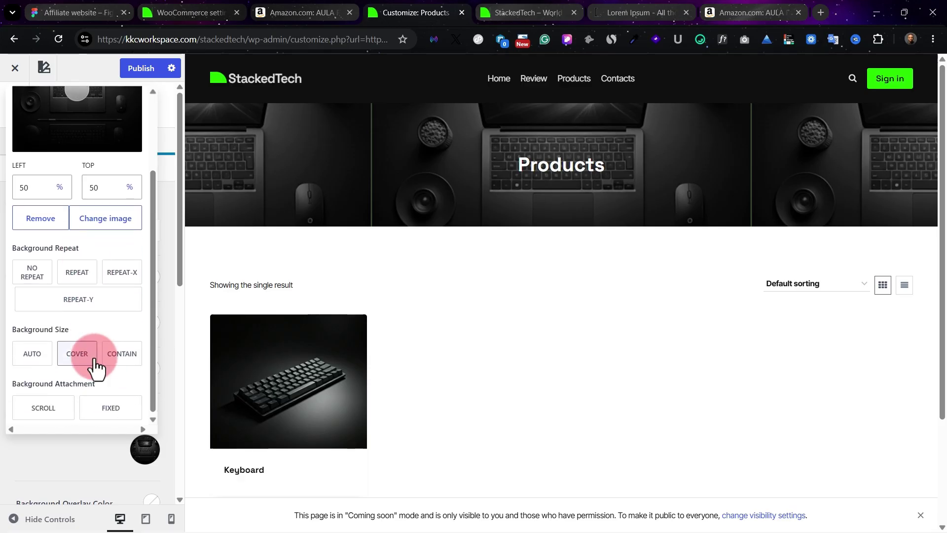
left_click(77, 352)
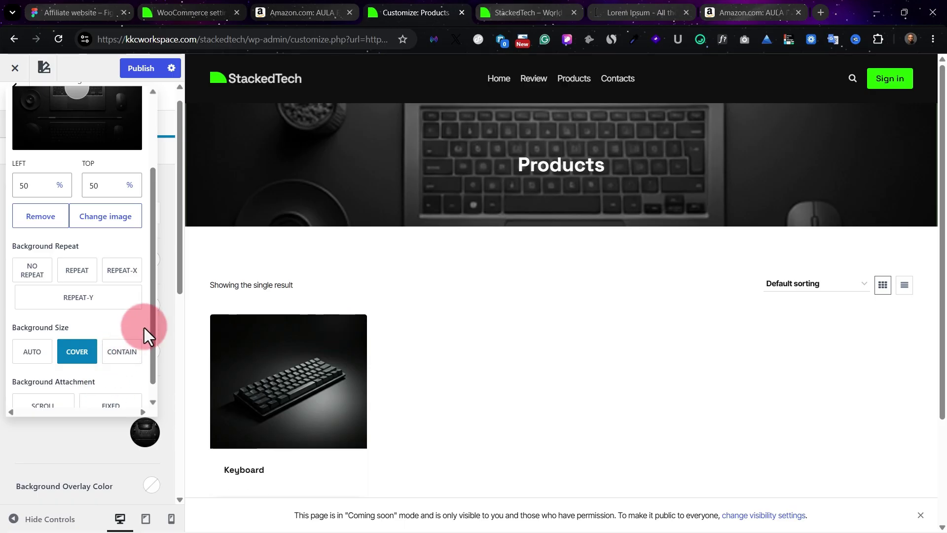
left_click(168, 315)
left_click(148, 69)
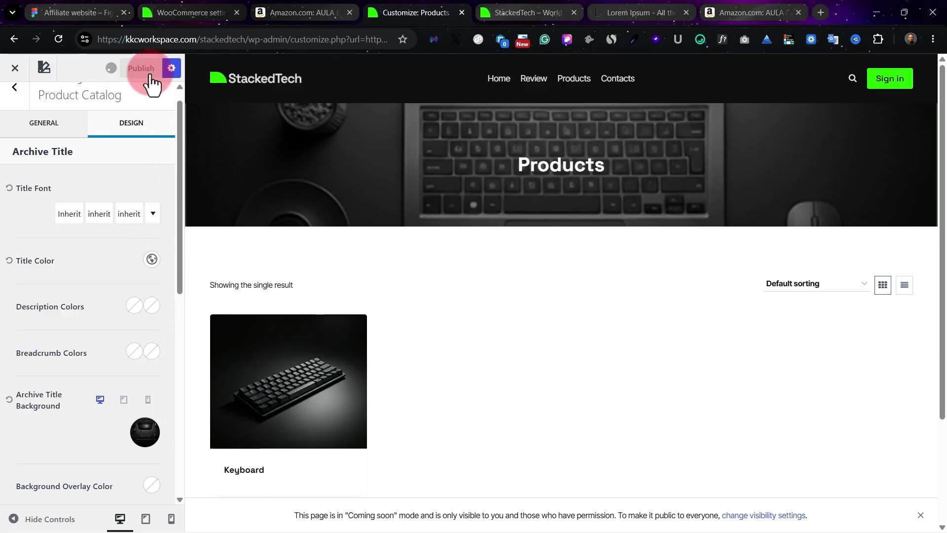
Examine the Products page preview, from the title banner through the Keyboard listing to the footer.
left_click(314, 168)
left_click(633, 203)
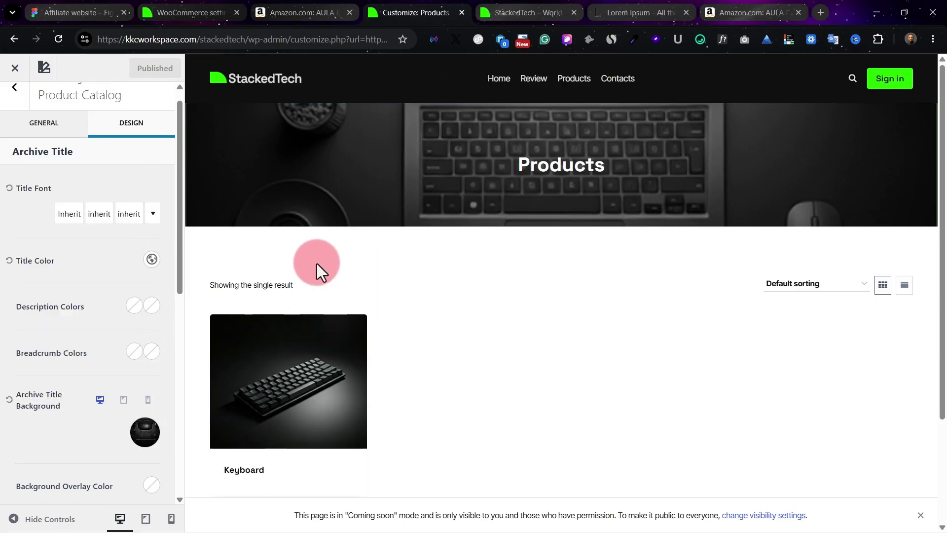
scroll(318, 294, "down", 2)
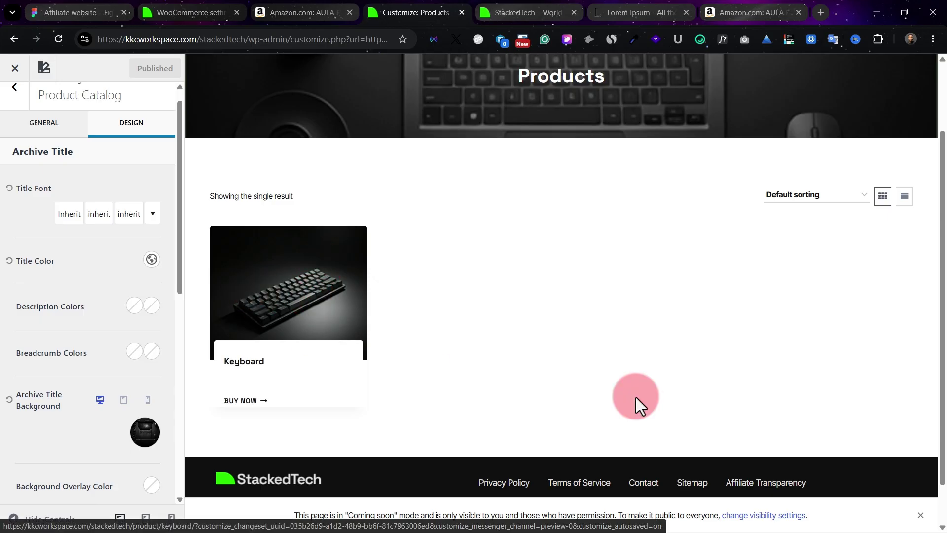
scroll(452, 340, "down", 1)
scroll(493, 246, "up", 3)
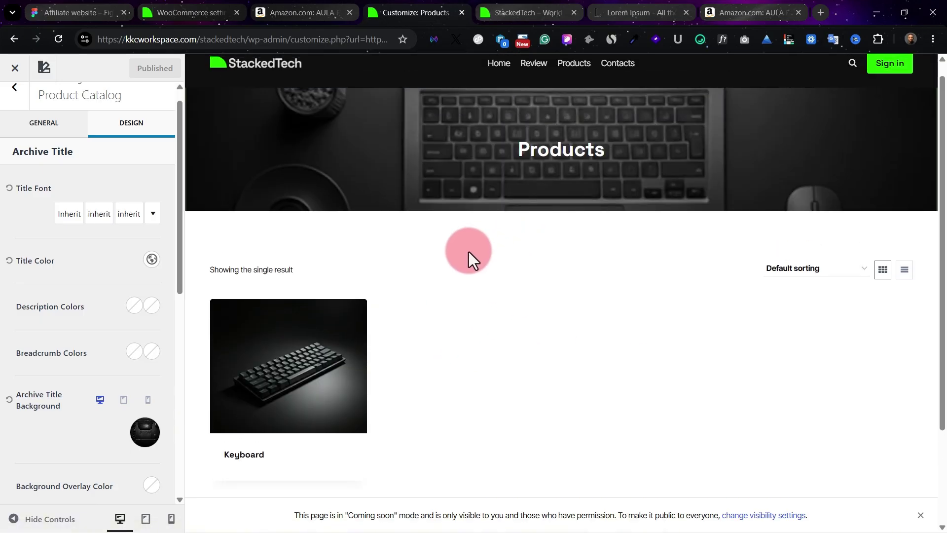
scroll(444, 286, "down", 2)
scroll(394, 276, "up", 2)
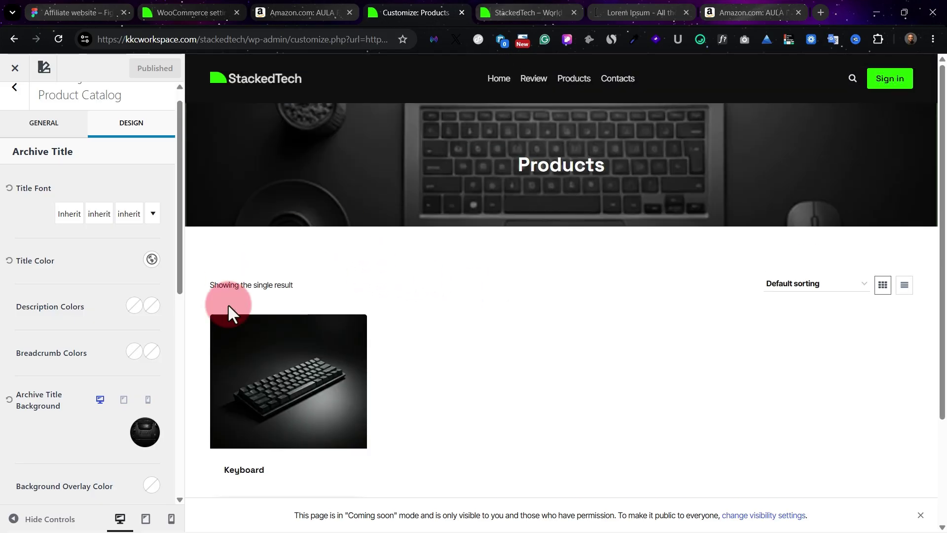
scroll(306, 318, "down", 1)
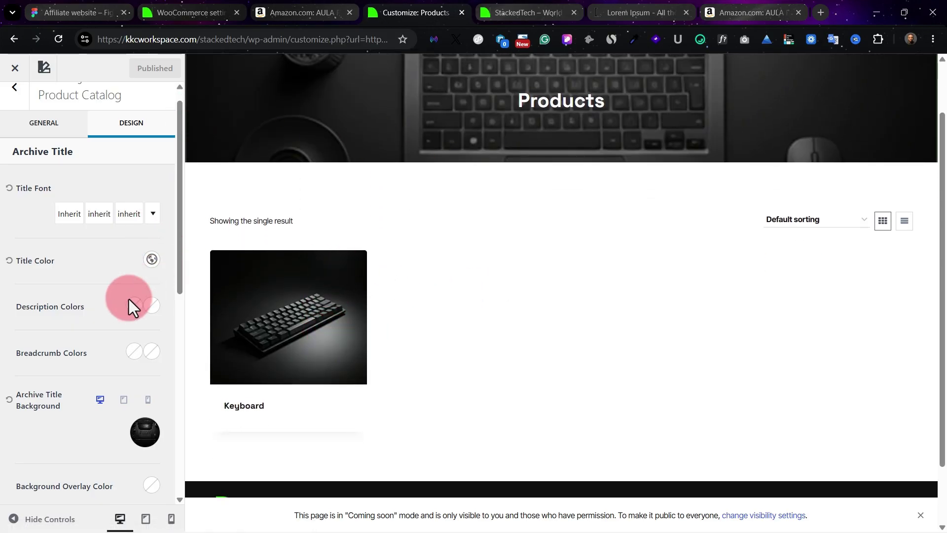
Try 0F0F0F and E5E2E1 as the catalog's Site Background, then settle on white (FFFFFF).
scroll(122, 242, "down", 5)
left_click(143, 378)
left_click(36, 306)
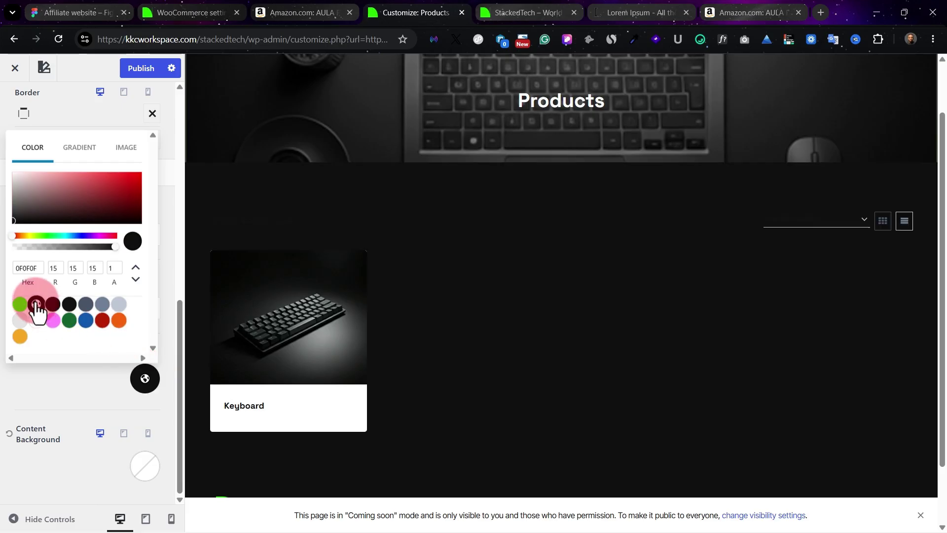
left_click(36, 321)
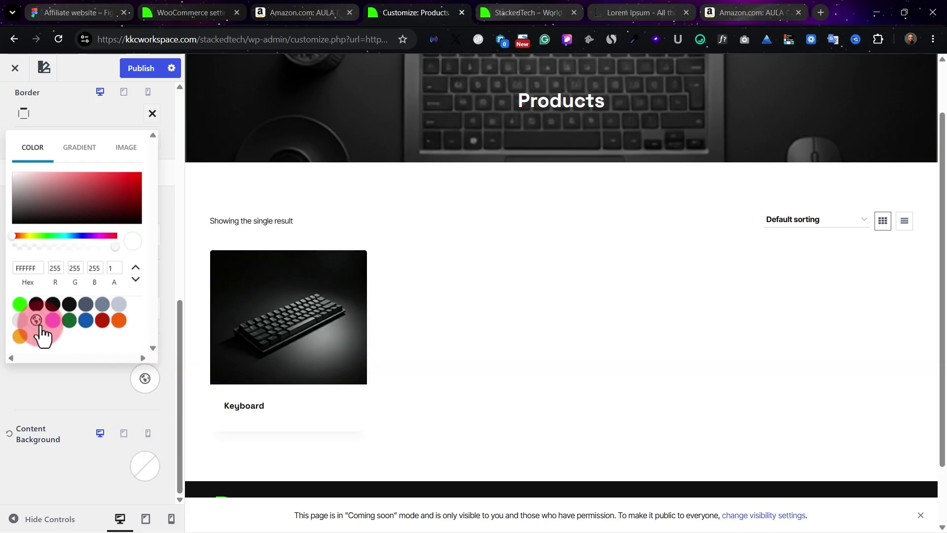
left_click(21, 321)
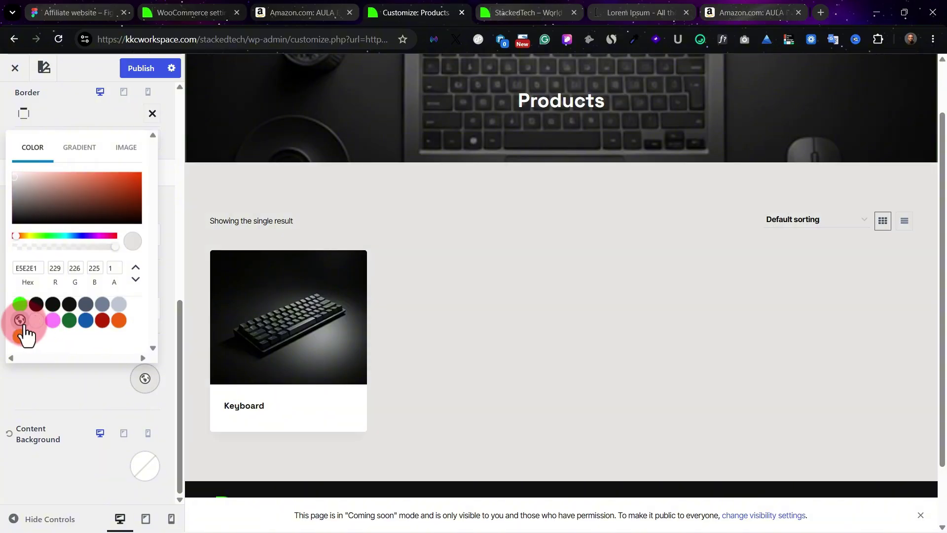
left_click(35, 321)
left_click(110, 422)
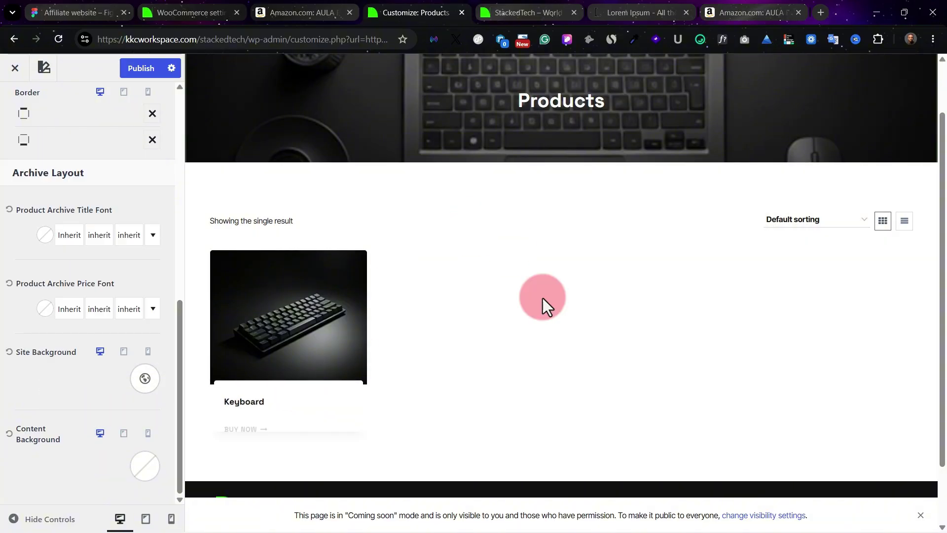
scroll(542, 298, "up", 2)
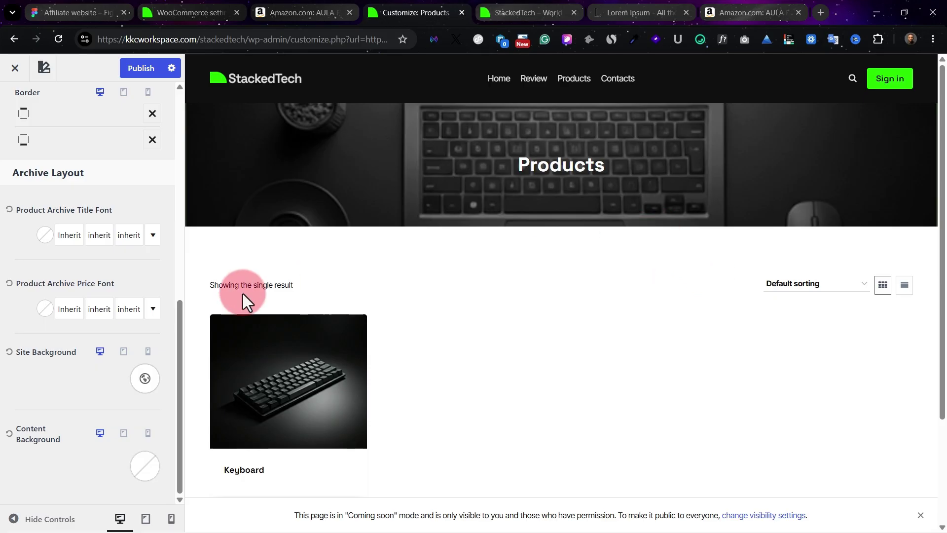
Check the Products page preview down to the footer, publish the catalog background customization and close the Customizer.
scroll(519, 268, "down", 3)
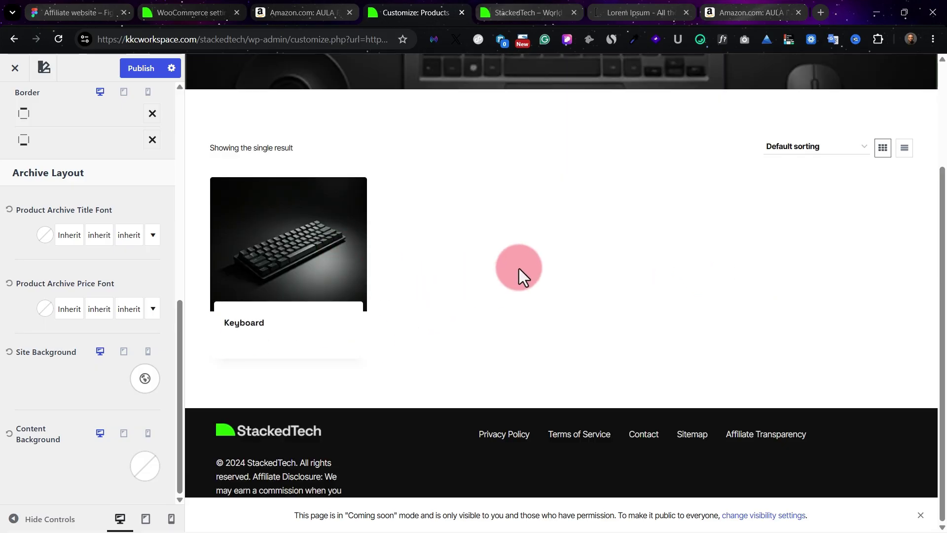
scroll(519, 268, "up", 3)
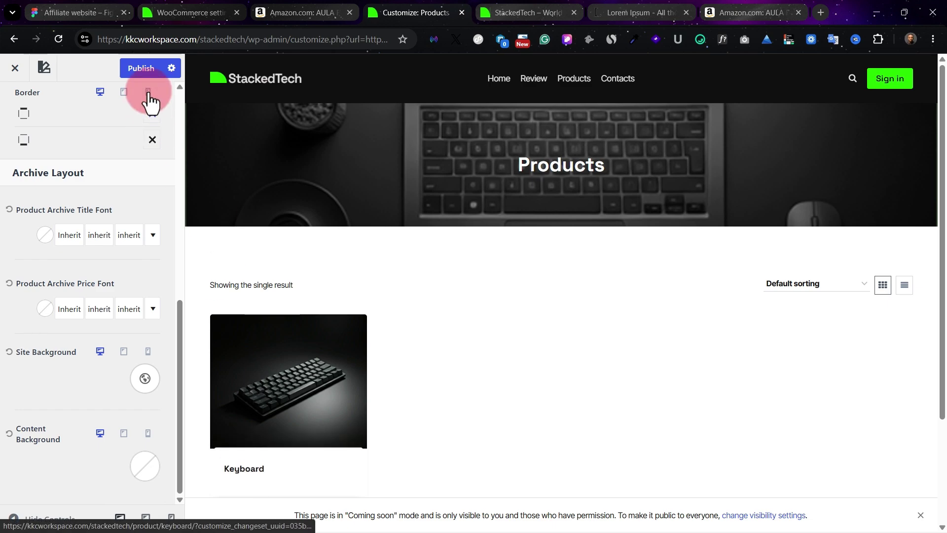
left_click(141, 72)
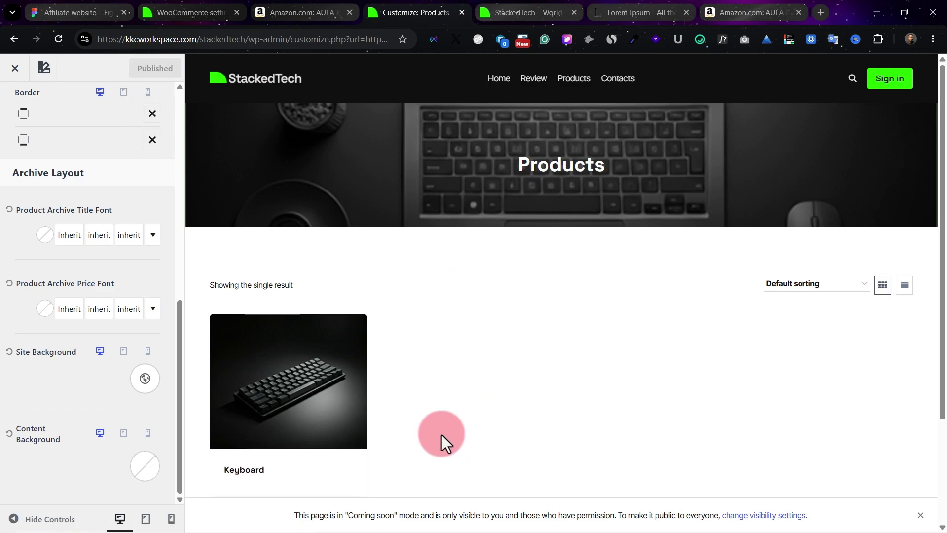
left_click(15, 68)
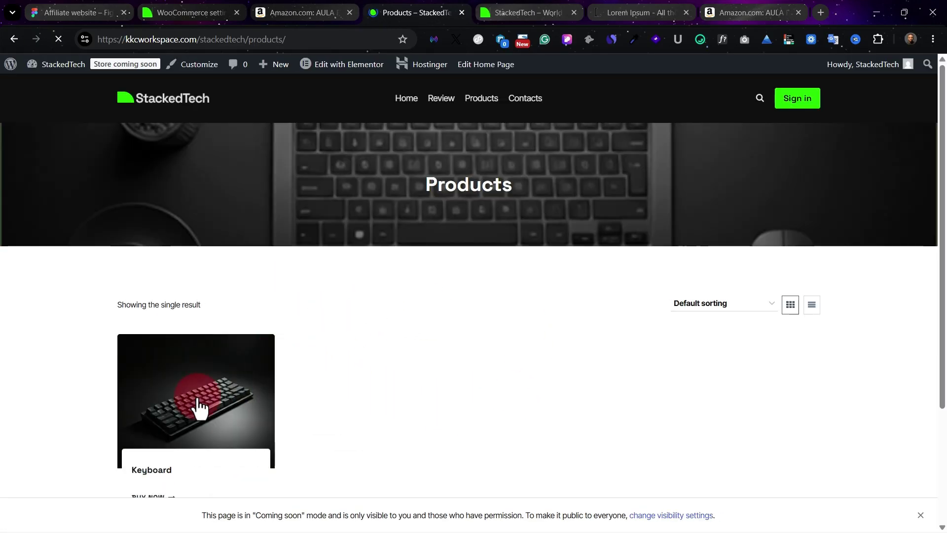
Open the Keyboard product's page from the shop and examine its image, short description, Buy Now button and description.
left_click(211, 398)
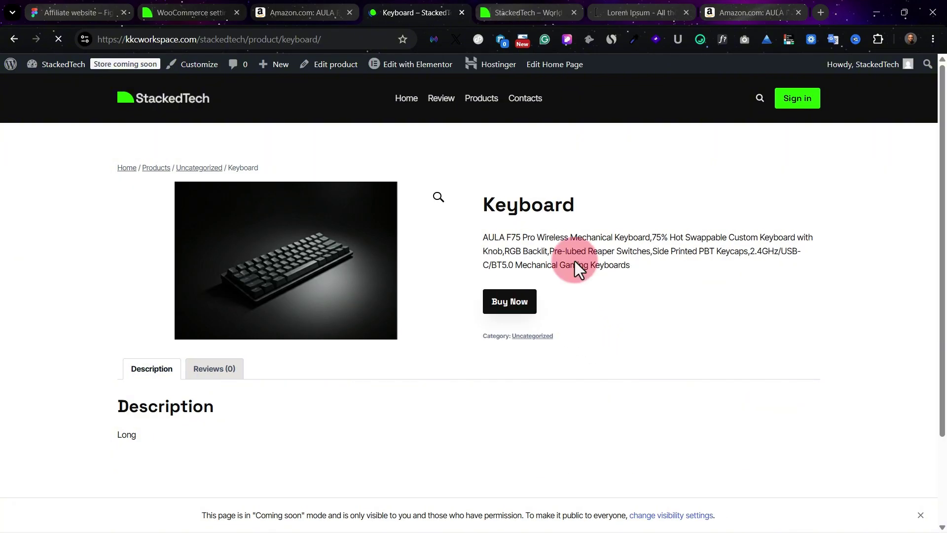
scroll(451, 328, "down", 2)
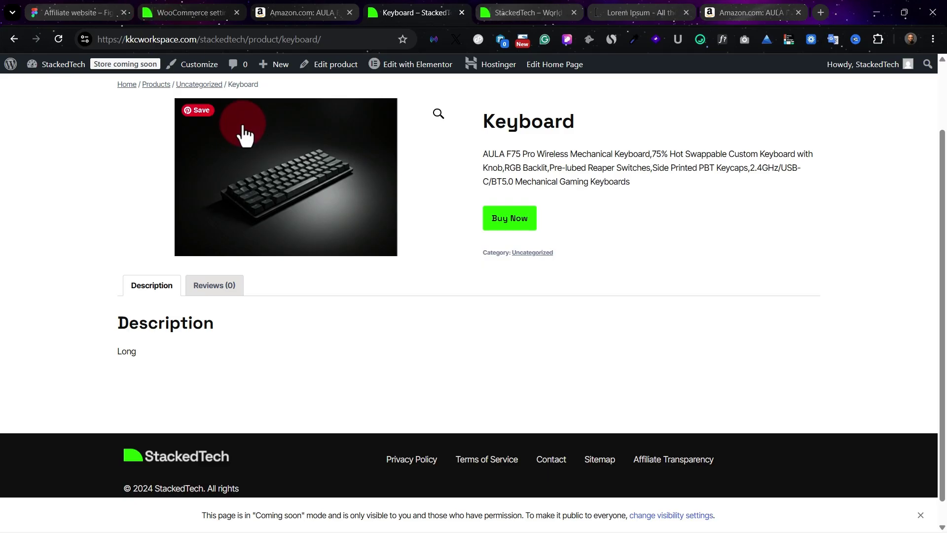
left_click(179, 10)
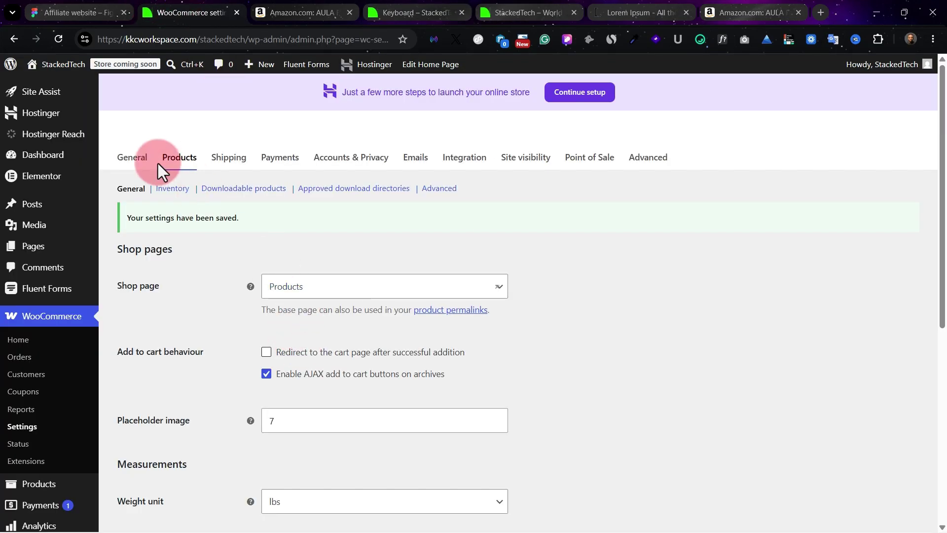
left_click(393, 9)
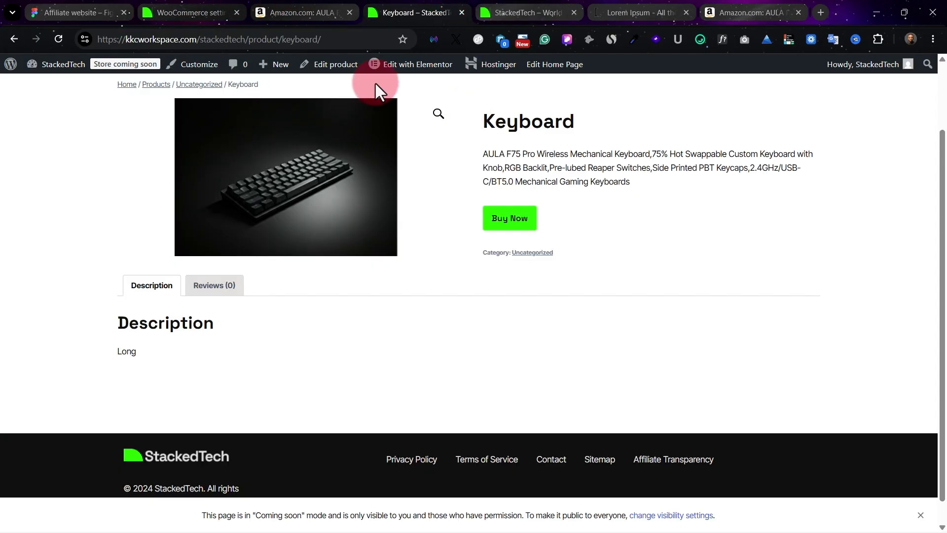
Open the Keyboard product for editing and examine its product data and Reviews section, cancelling the new comment form.
left_click(324, 66)
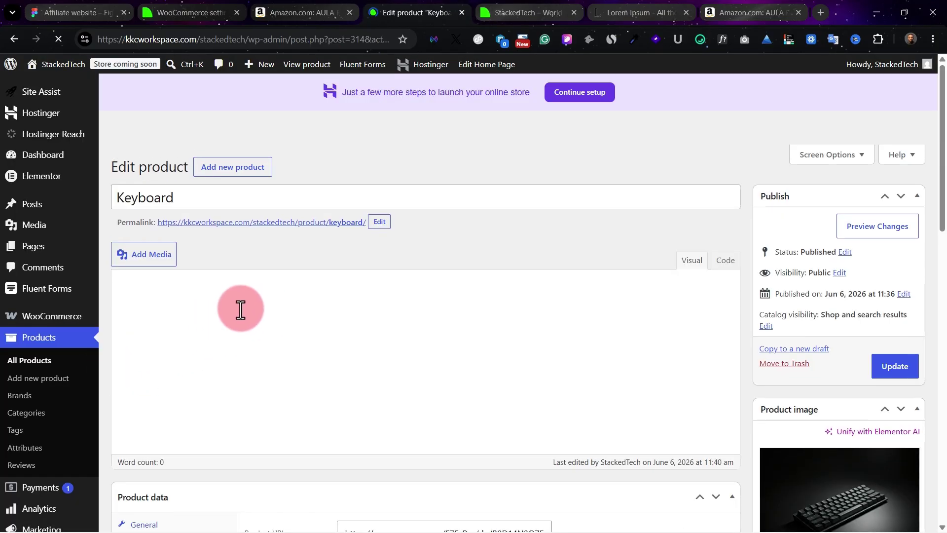
scroll(268, 380, "down", 15)
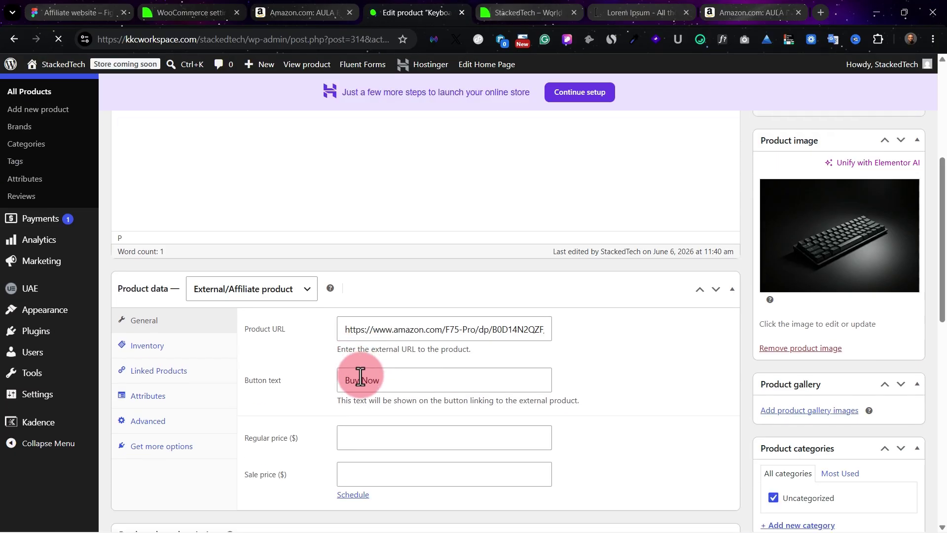
scroll(341, 403, "down", 4)
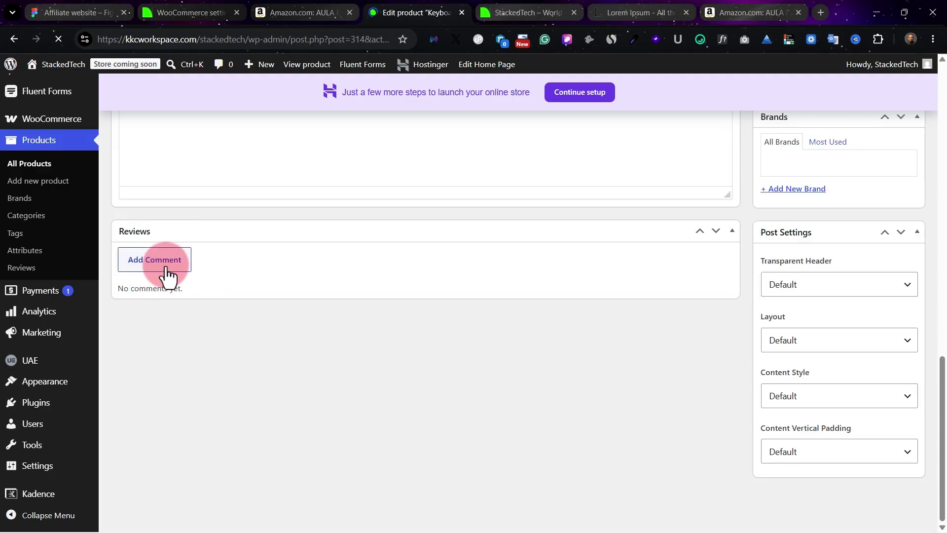
left_click(166, 269)
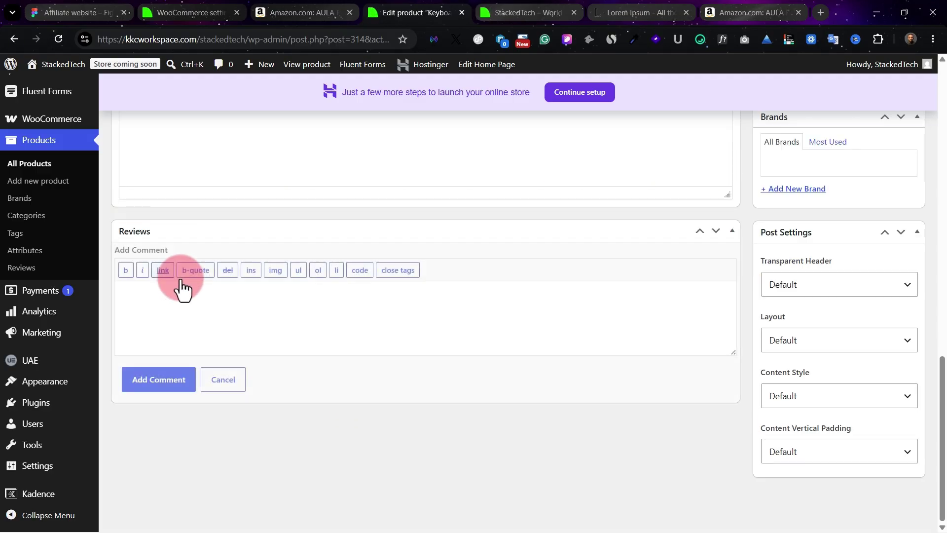
left_click(224, 384)
scroll(476, 288, "up", 20)
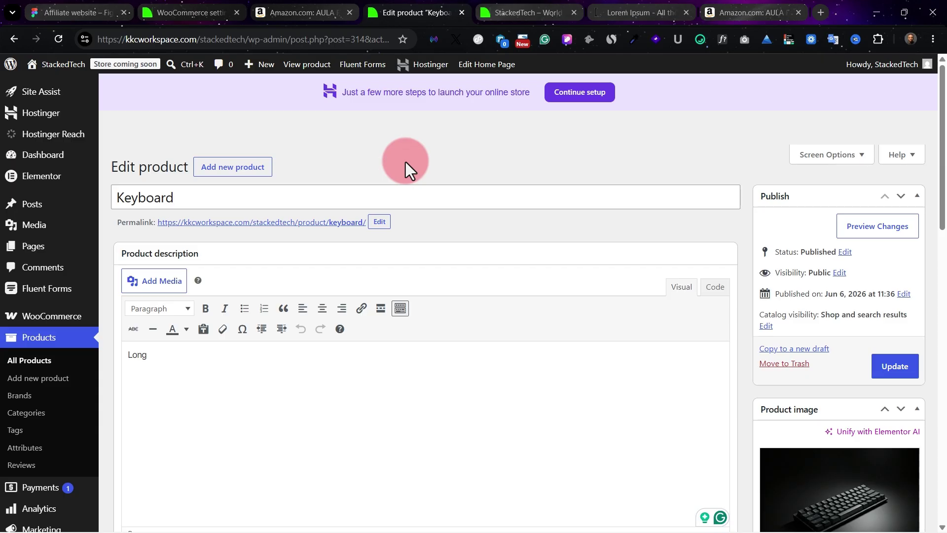
Examine the StackedTech home page from the hero to the Featured Reviews cards, and view the Review page.
left_click(508, 10)
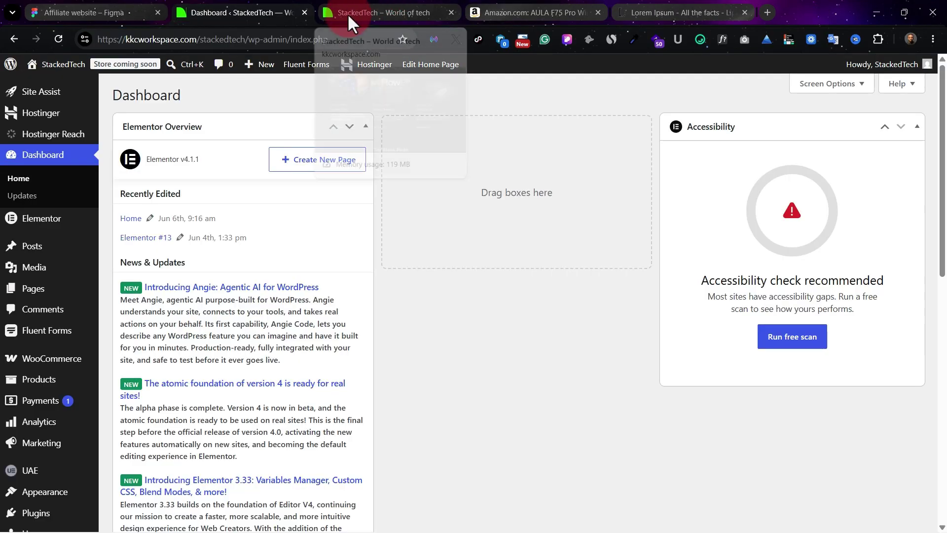
left_click(355, 9)
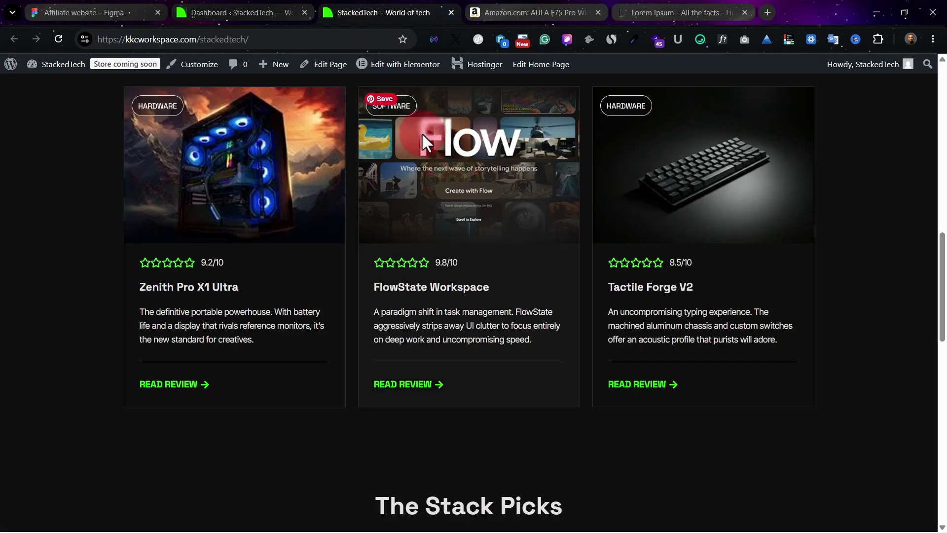
scroll(422, 133, "up", 10)
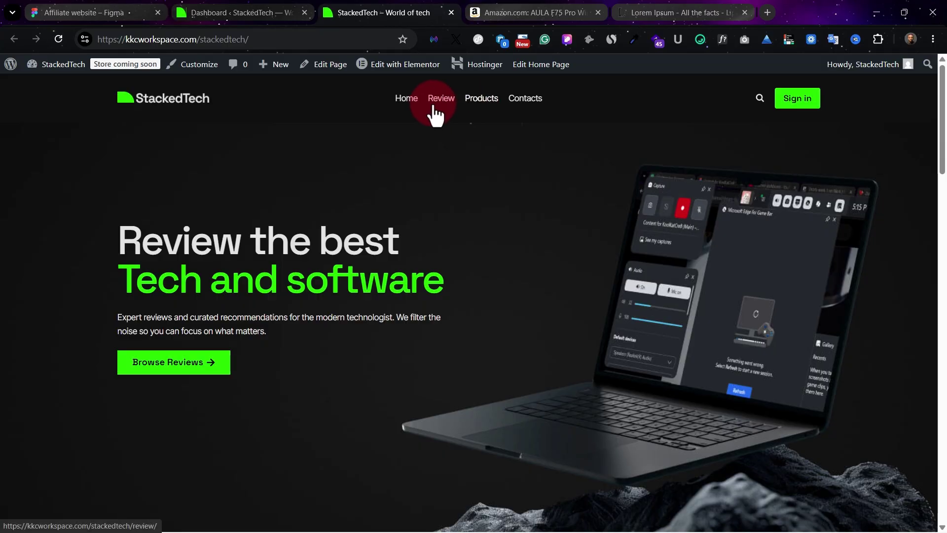
scroll(494, 367, "down", 15)
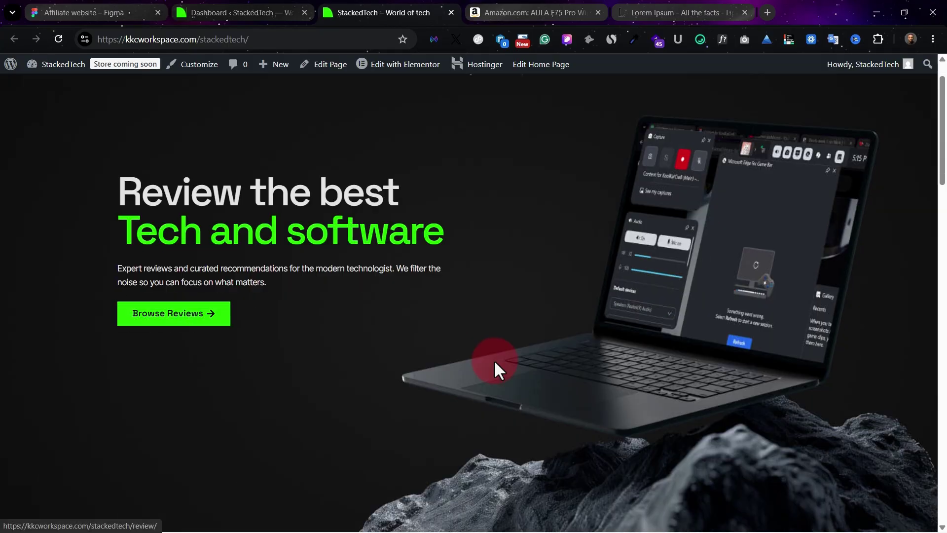
scroll(391, 245, "up", 2)
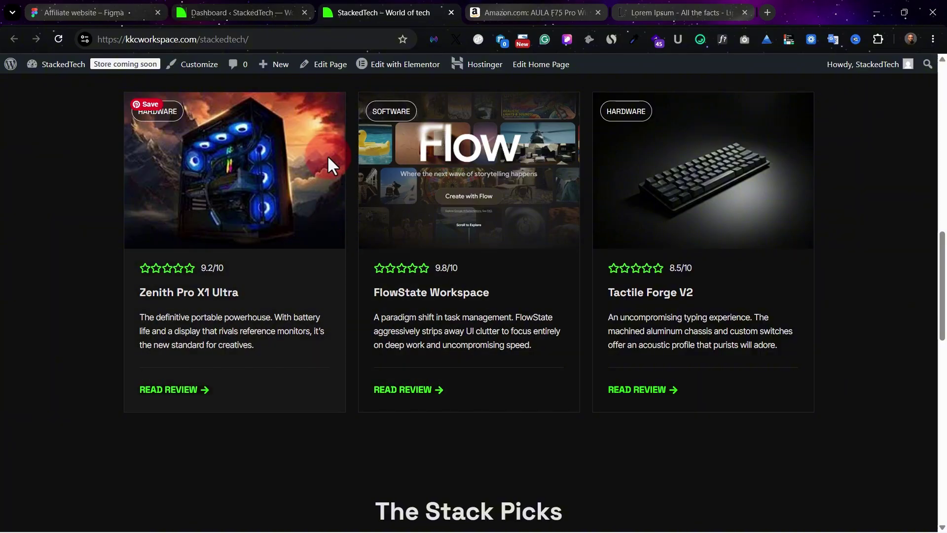
scroll(400, 91, "up", 13)
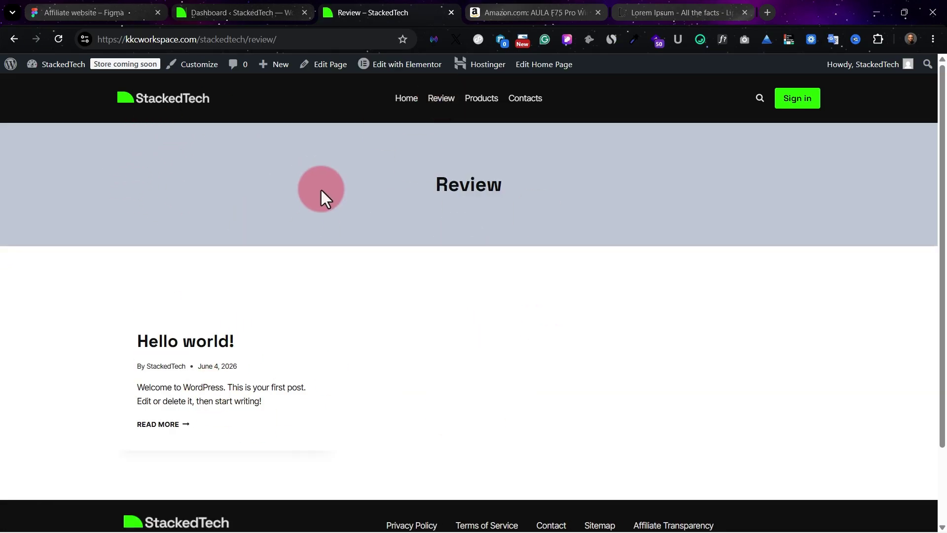
Open the list of all posts in the WordPress admin and compare it with the Review page.
left_click(248, 7)
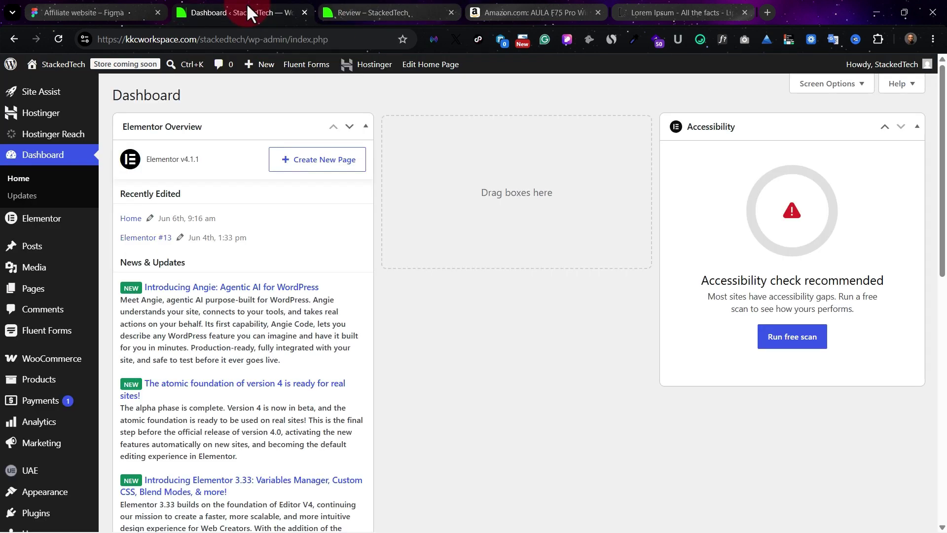
mouse_move(51, 293)
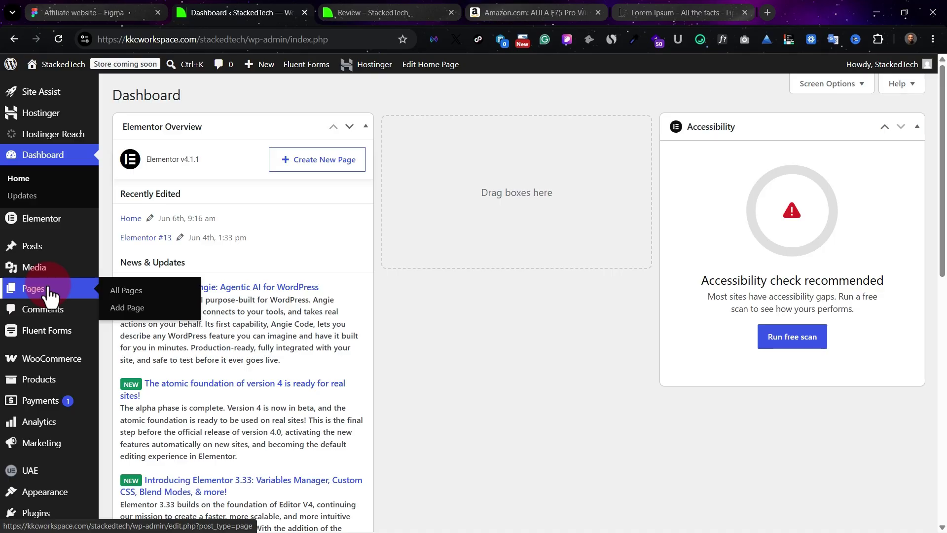
left_click(31, 246)
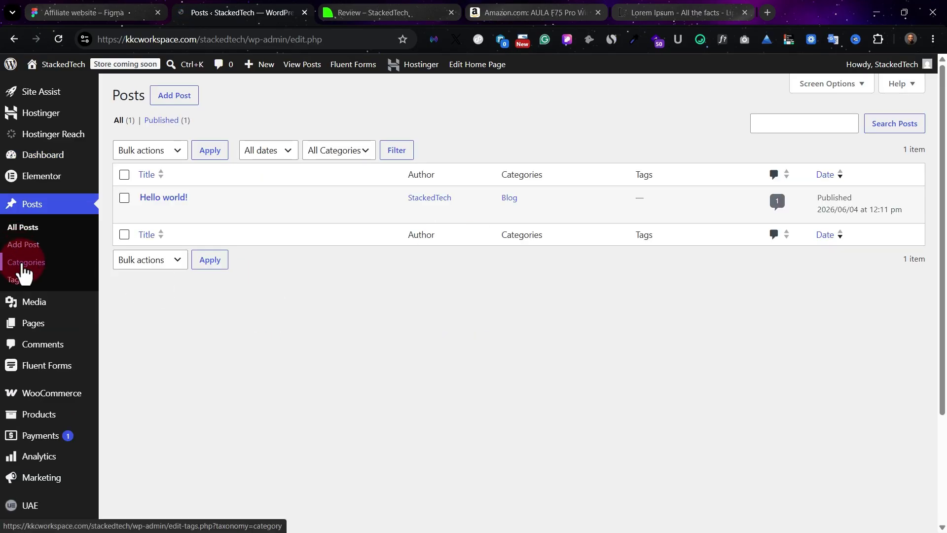
left_click(354, 15)
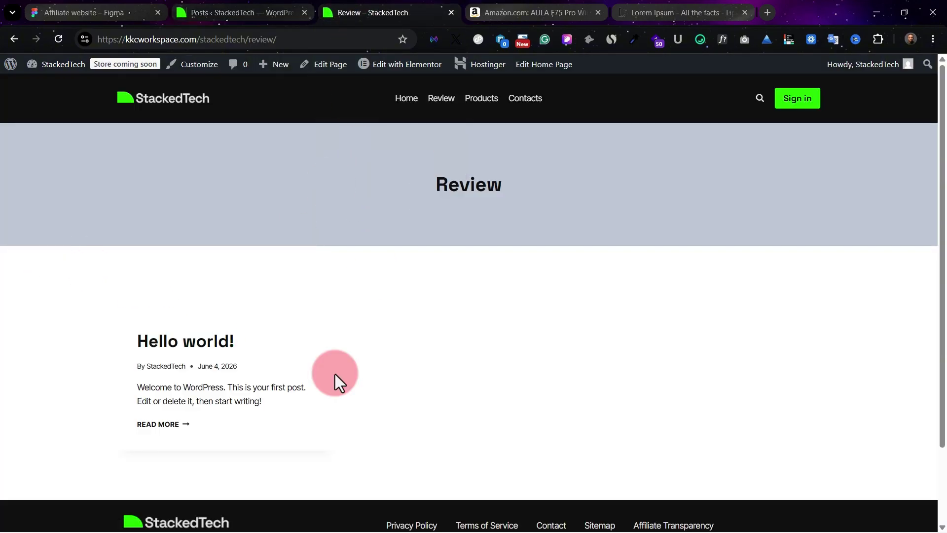
Open the home page in a new browser tab, check its review categories and return to the Posts list.
right_click(199, 109)
left_click(280, 125)
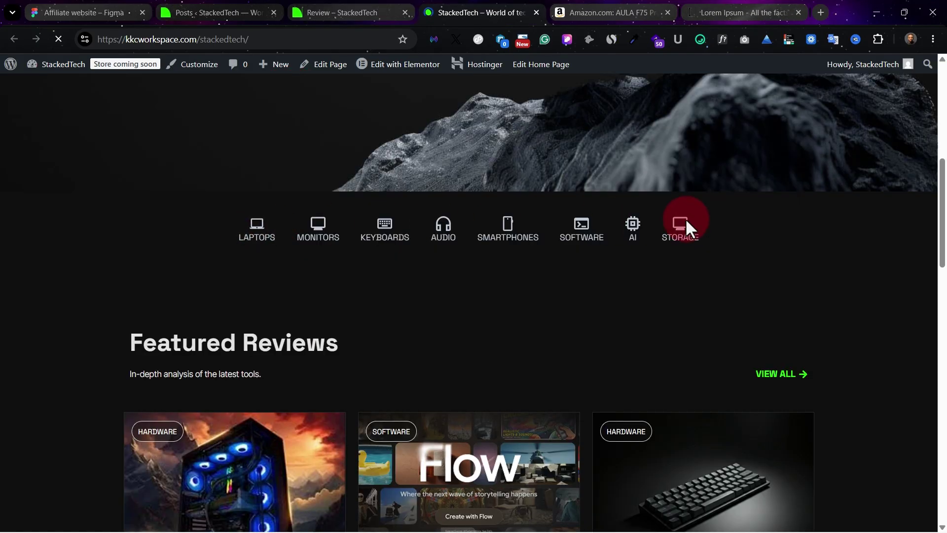
left_click(316, 6)
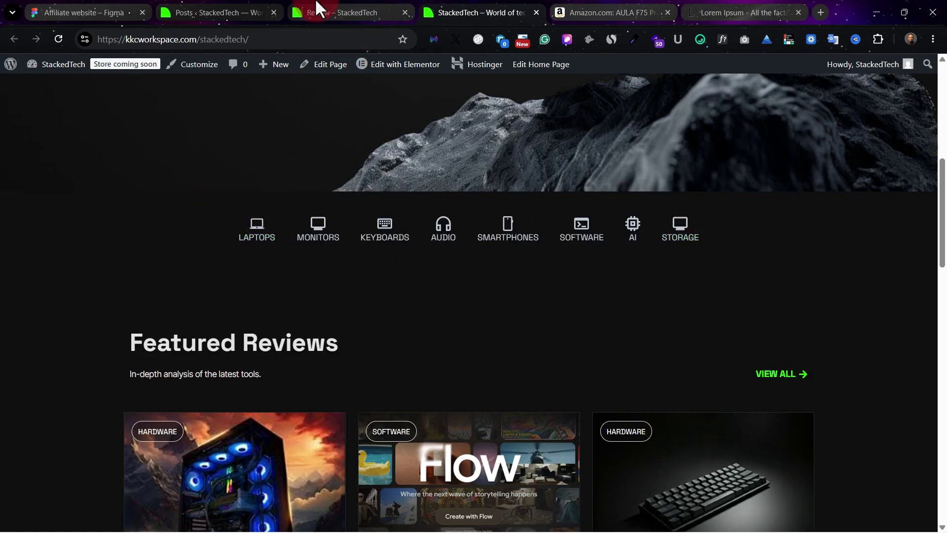
left_click(200, 11)
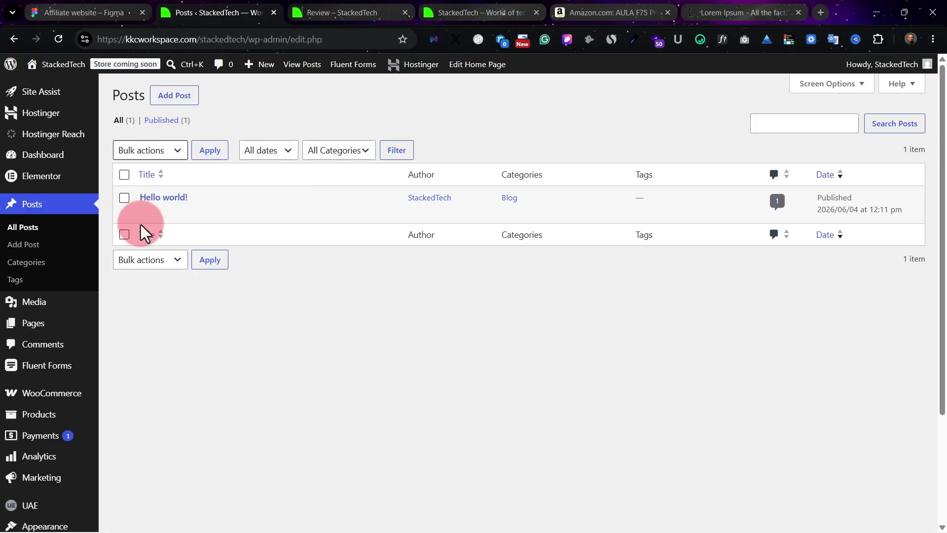
Add a post category named AI with no parent category.
left_click(32, 263)
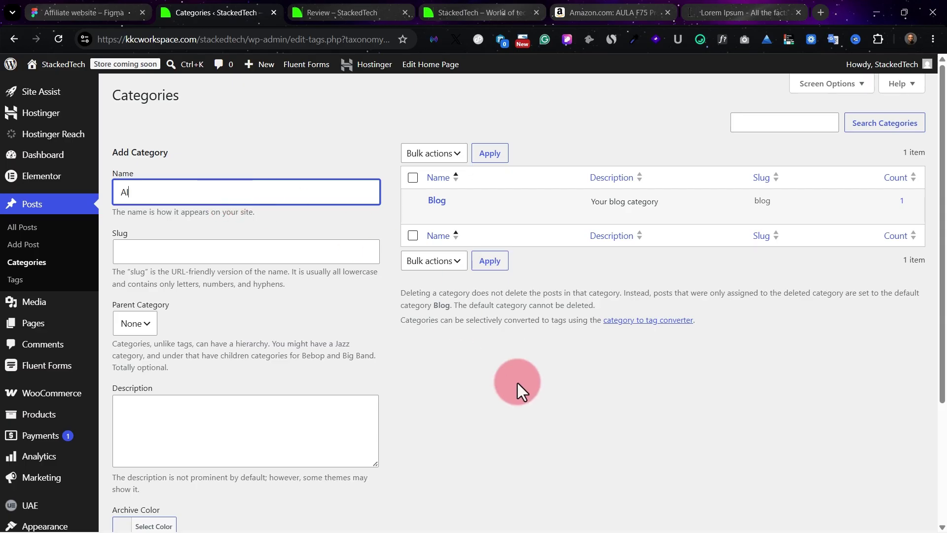
scroll(443, 394, "down", 3)
left_click(167, 468)
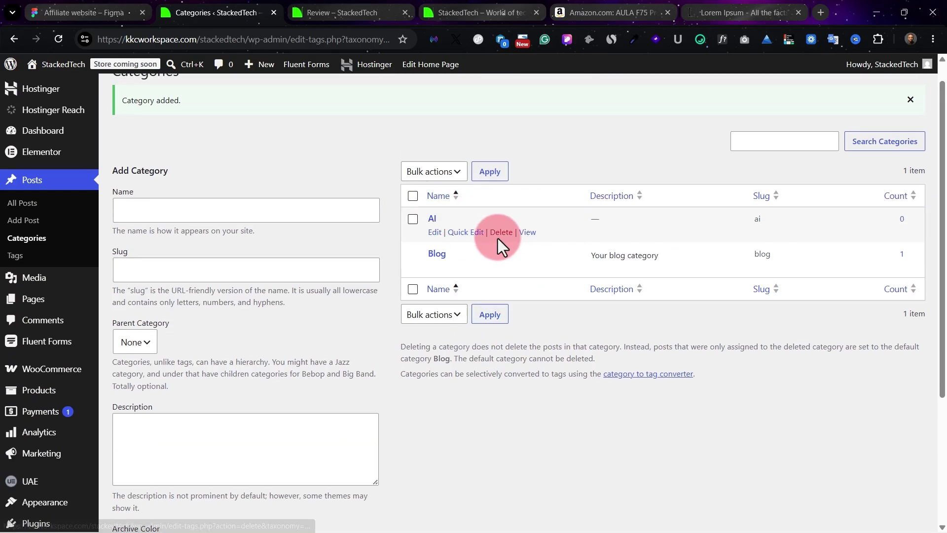
Move the Hello world! post to the trash and start a new post.
left_click(30, 208)
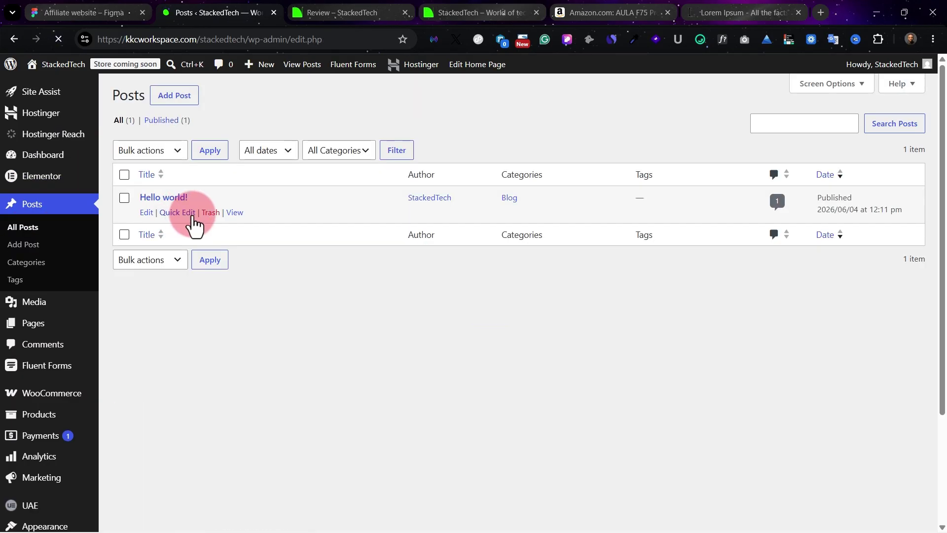
left_click(210, 213)
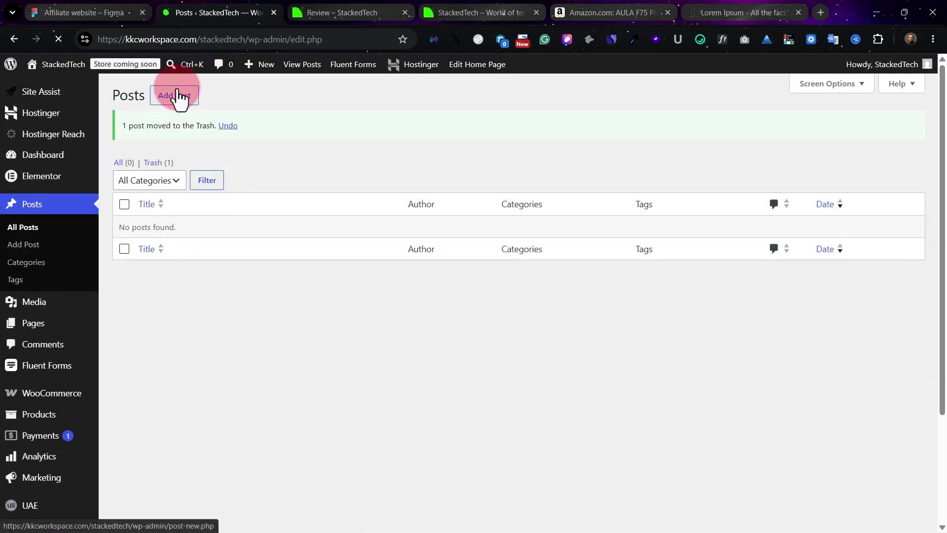
left_click(219, 104)
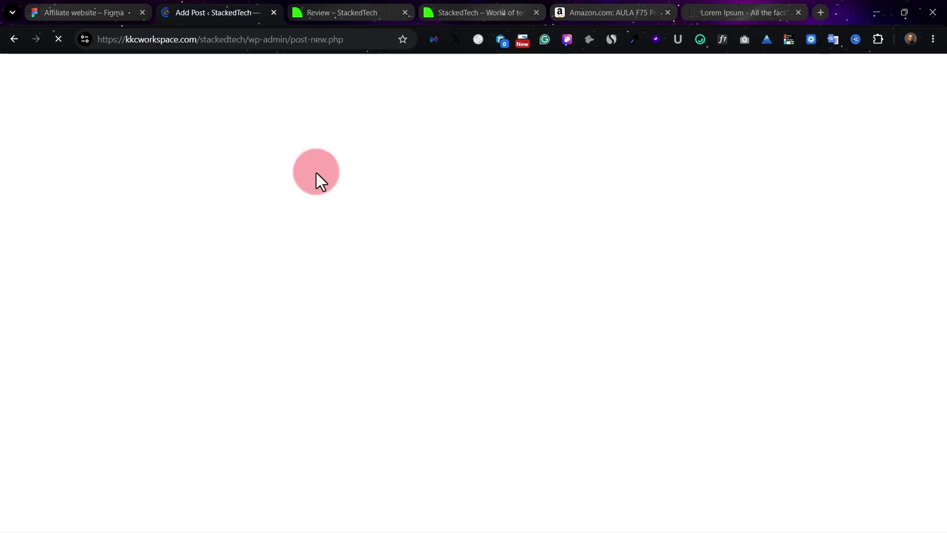
left_click(172, 132)
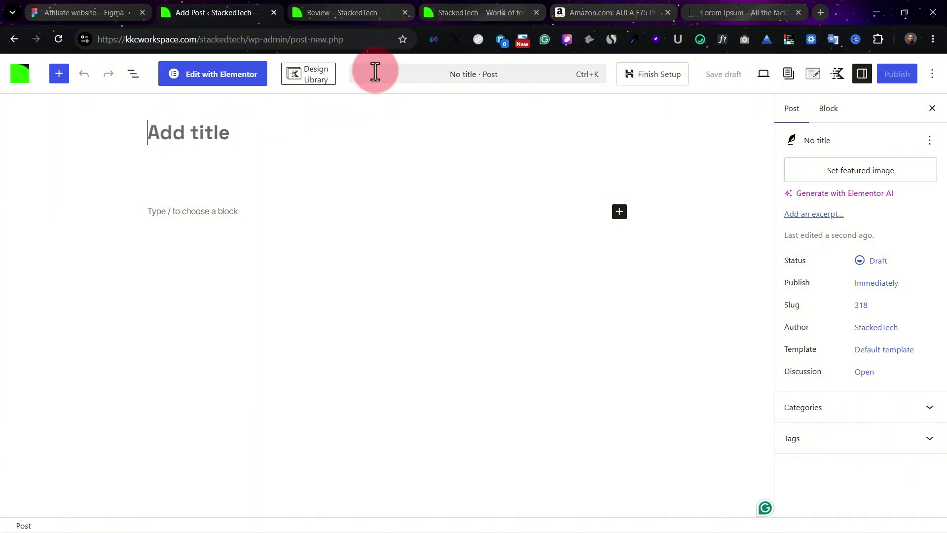
Copy the FlowState Workspace title from the home page's Featured Reviews and paste it as the new post's title.
left_click(355, 15)
left_click(474, 10)
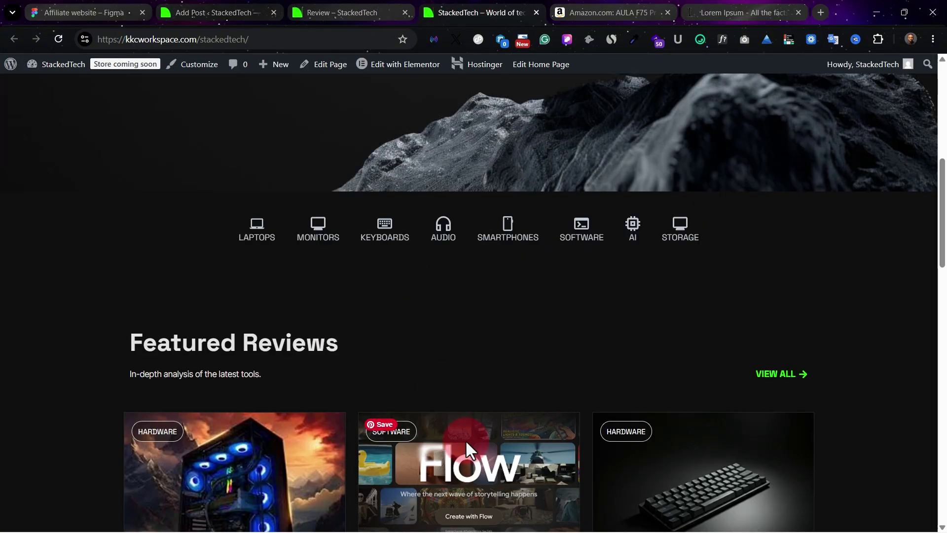
scroll(466, 439, "down", 3)
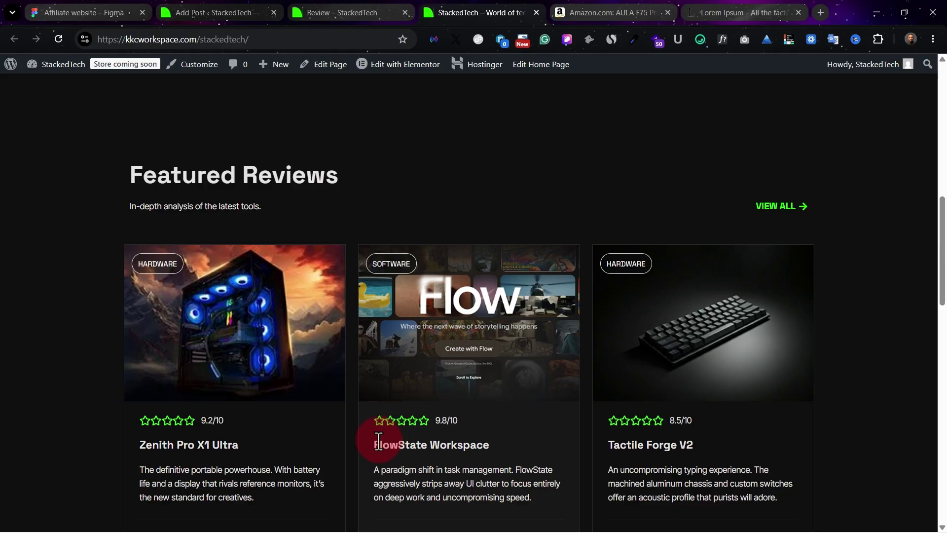
left_click_drag(374, 443, 489, 443)
right_click(479, 445)
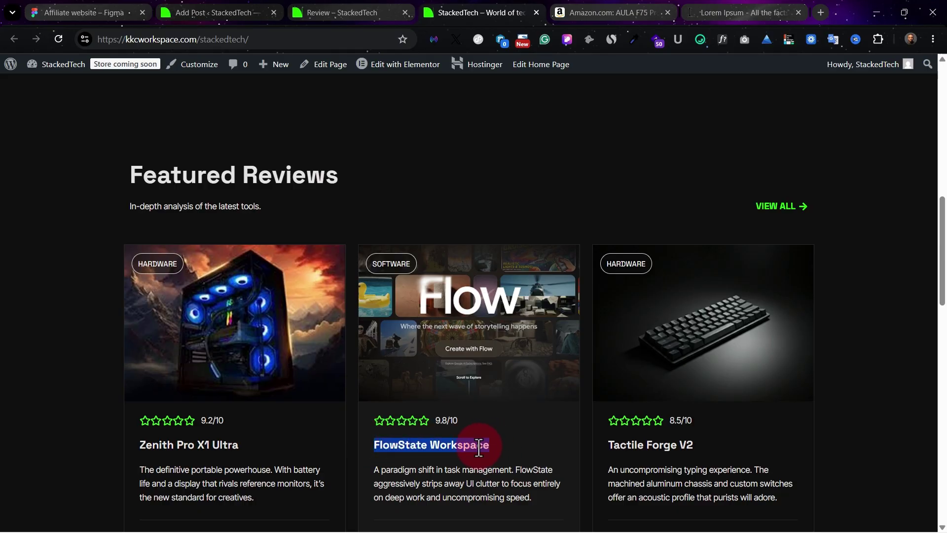
left_click(525, 274)
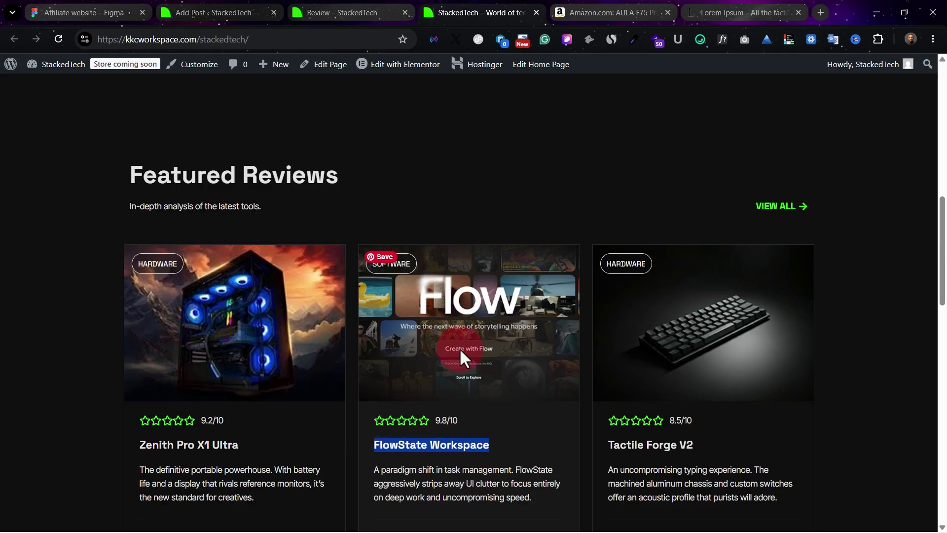
left_click(316, 11)
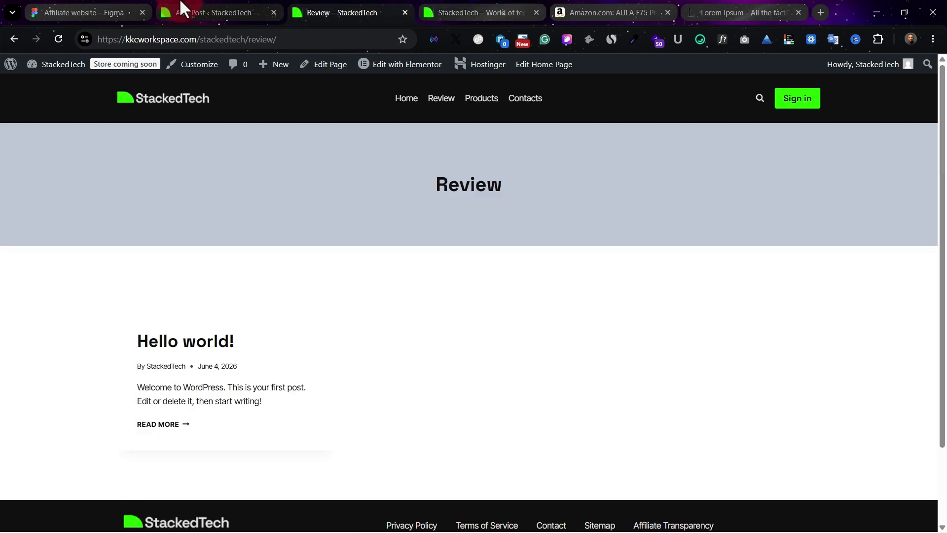
left_click(179, 11)
left_click(197, 139)
key("ctrl+v")
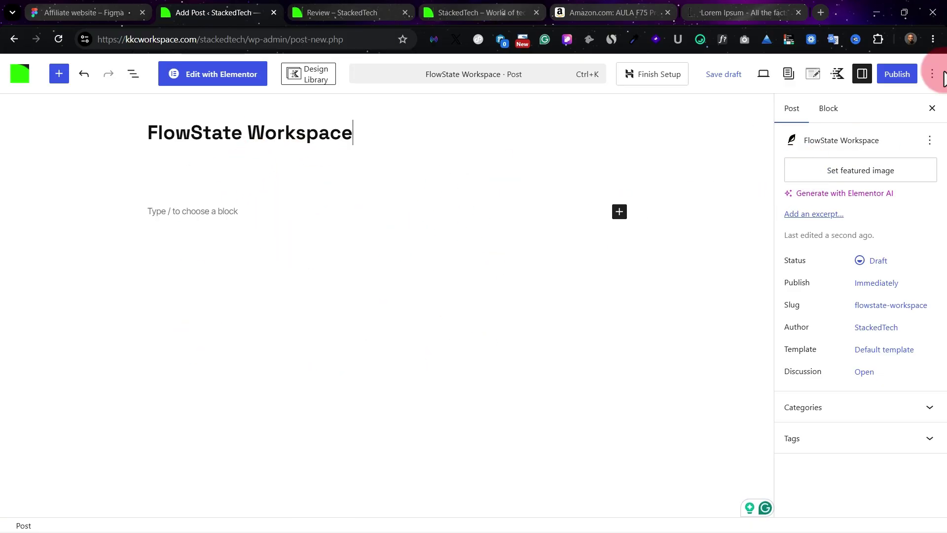
Publish the FlowState Workspace post and return to its settings.
left_click(896, 75)
left_click(895, 75)
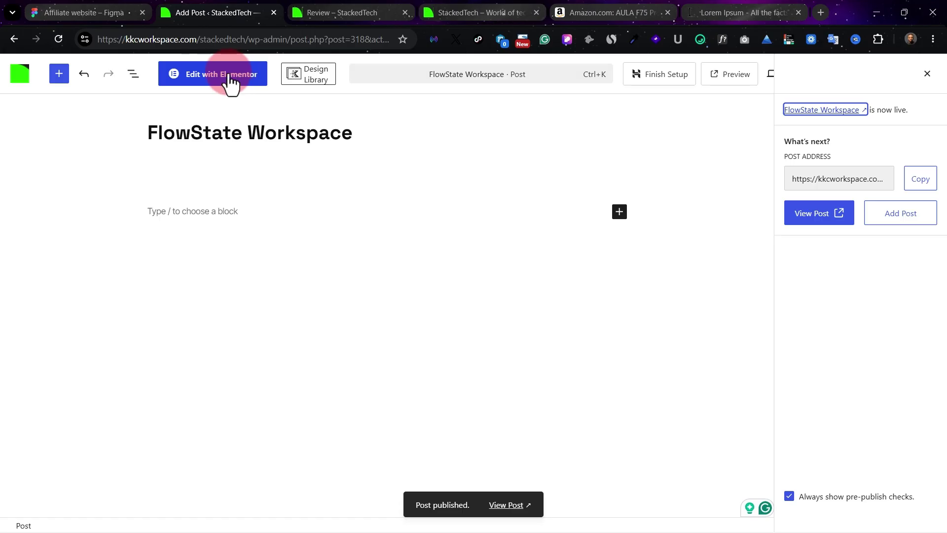
left_click(927, 74)
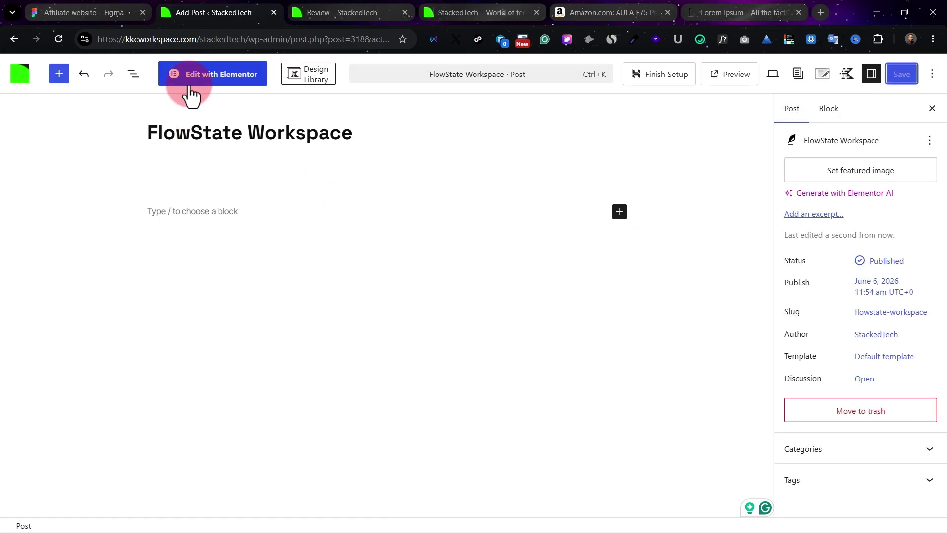
Set the Productivity SaaS tool review image from the media library as the post's featured image and save the post.
left_click(832, 173)
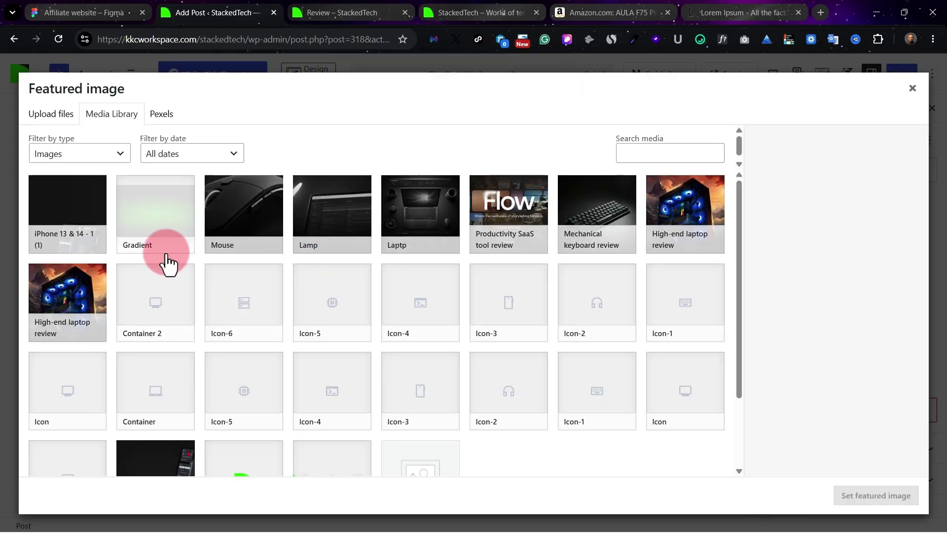
left_click(522, 224)
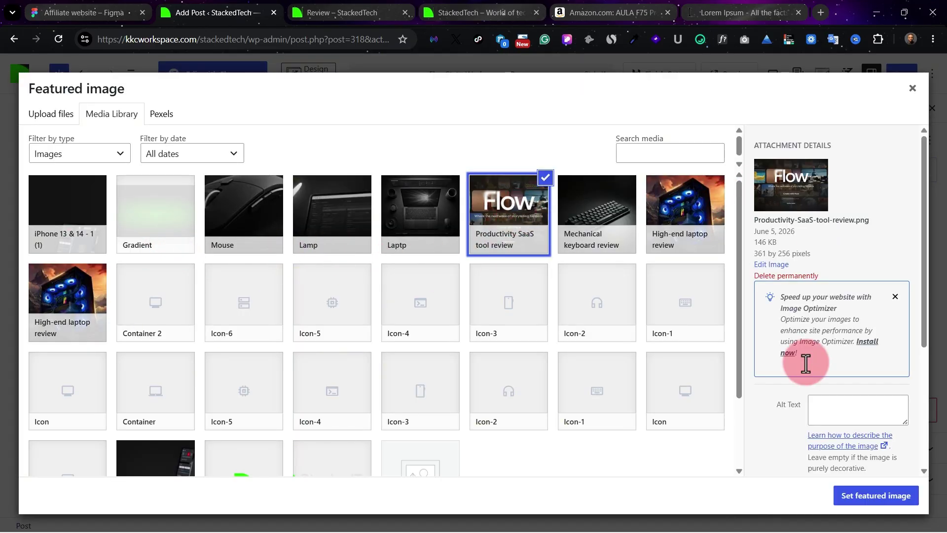
left_click(858, 495)
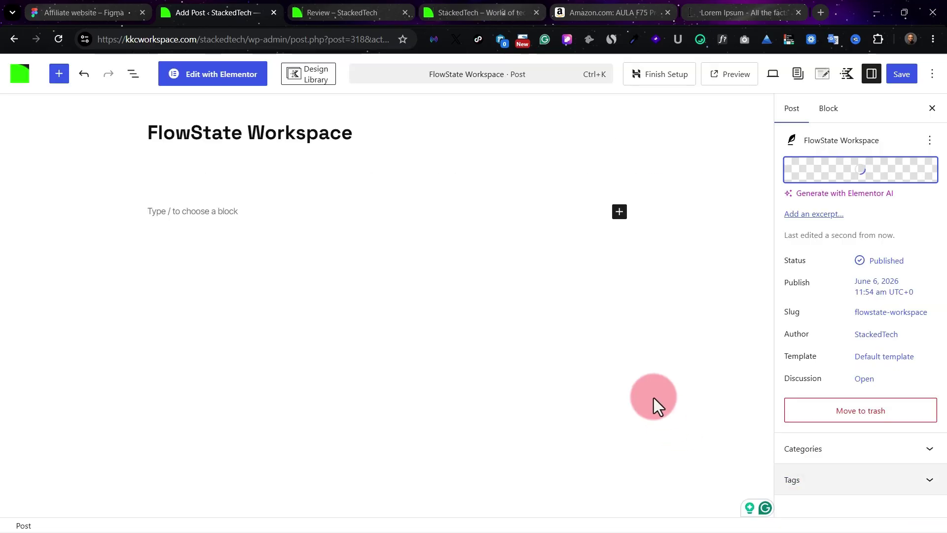
left_click(890, 85)
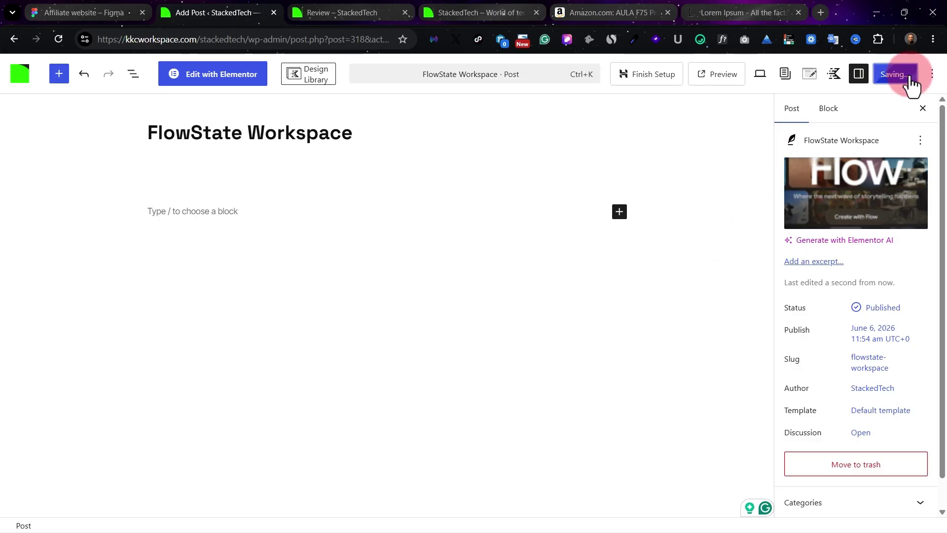
Open the FlowState Workspace post in Elementor and add a container to the empty content area below the title.
left_click(230, 79)
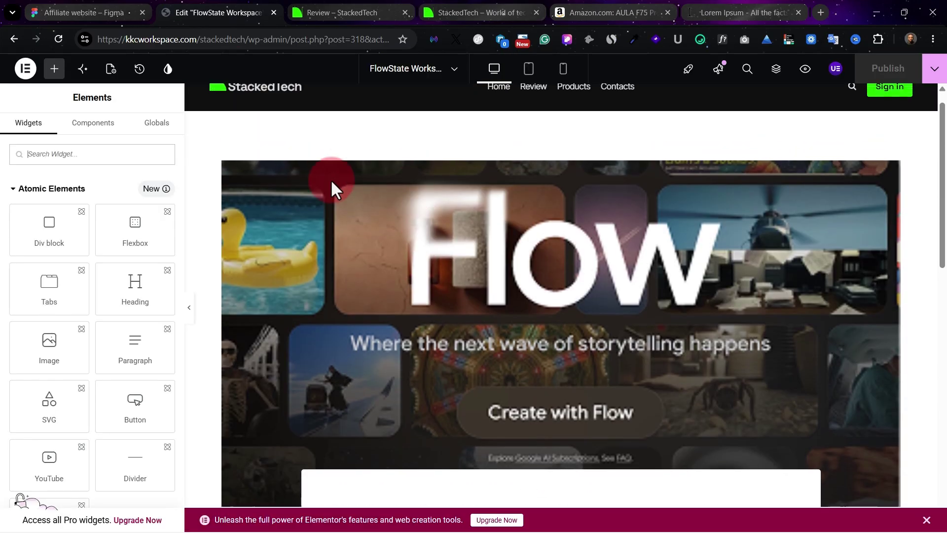
scroll(420, 230, "down", 5)
scroll(528, 349, "up", 5)
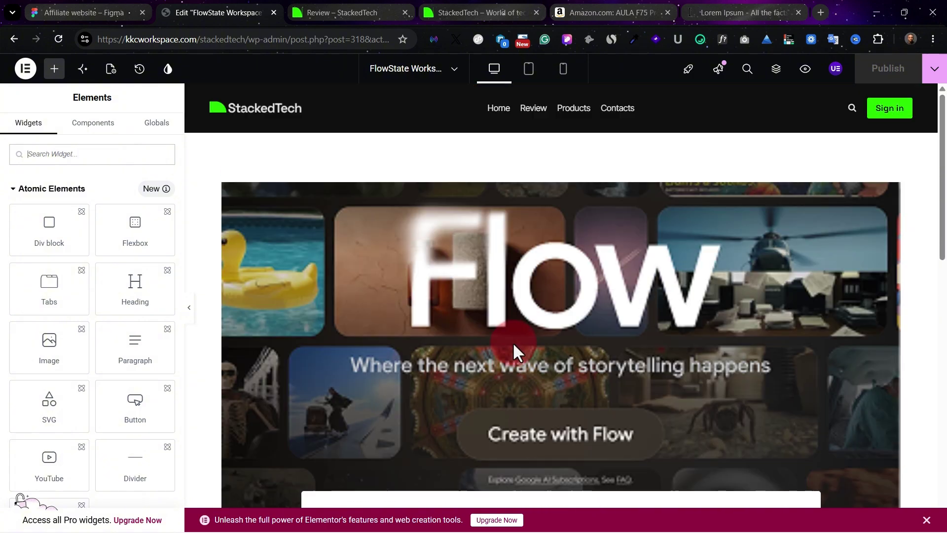
scroll(327, 323, "down", 3)
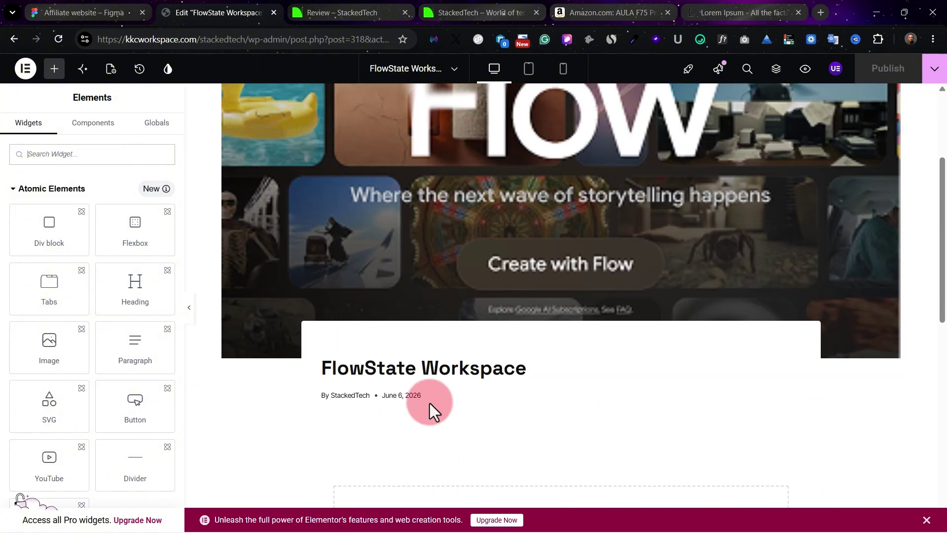
scroll(430, 404, "down", 4)
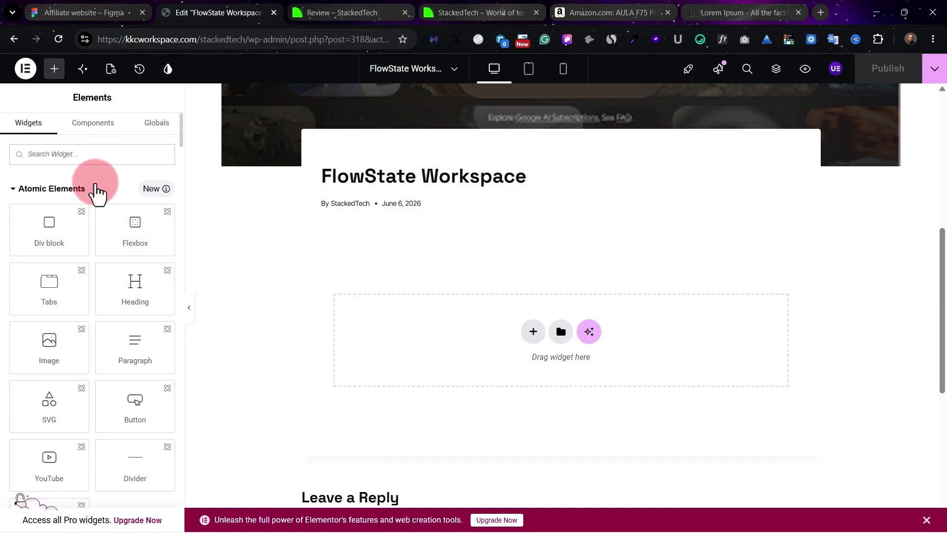
left_click(97, 193)
left_click(58, 220)
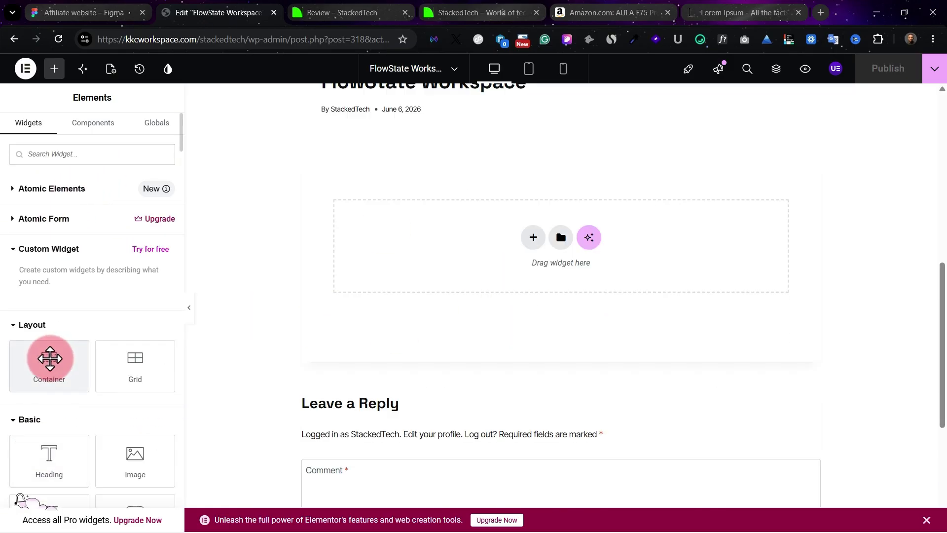
left_click_drag(50, 358, 499, 246)
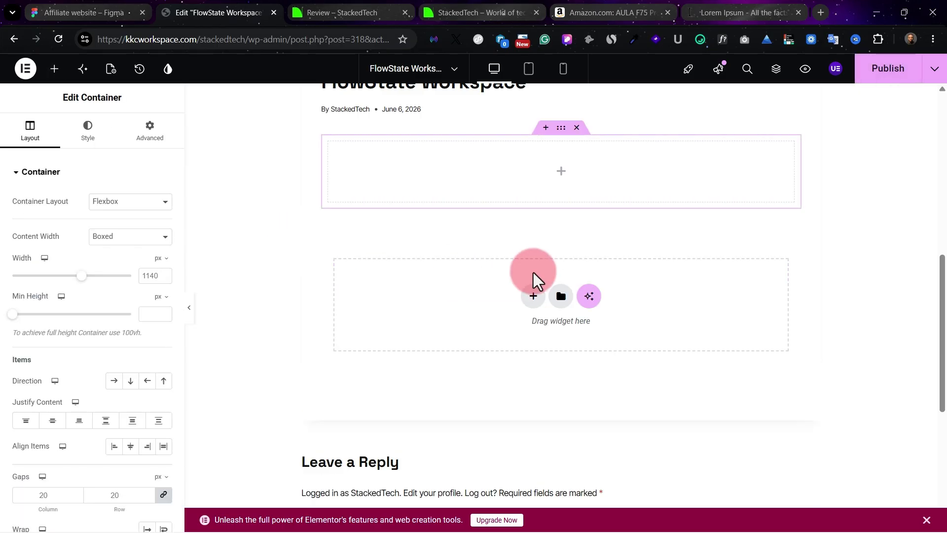
Add a Text Editor widget inside the new container.
scroll(442, 176, "up", 3)
scroll(49, 444, "down", 5)
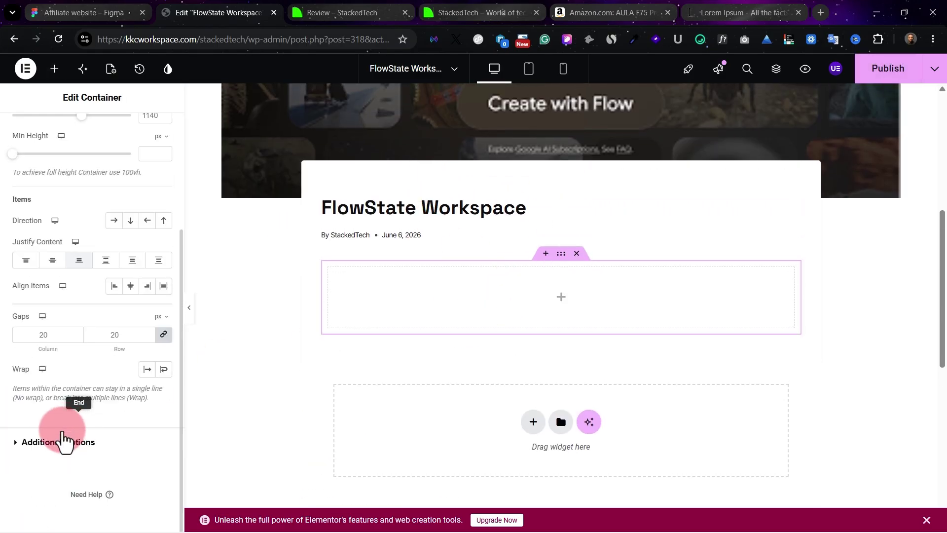
scroll(84, 143, "up", 8)
left_click(54, 68)
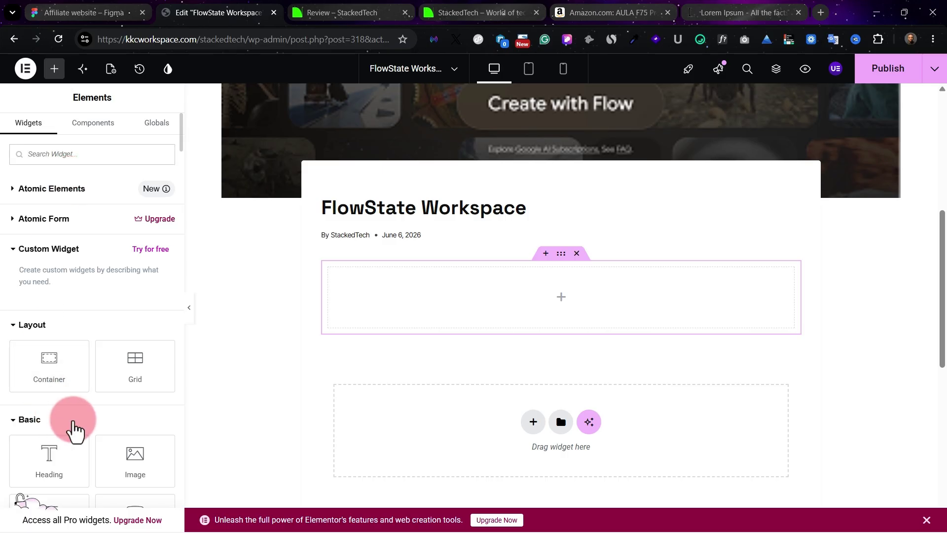
scroll(71, 429, "down", 5)
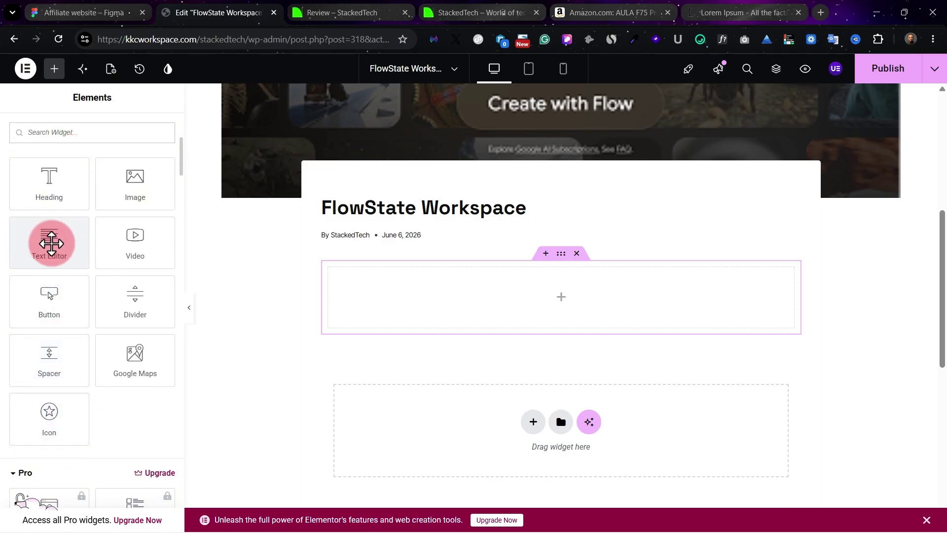
left_click_drag(51, 243, 469, 286)
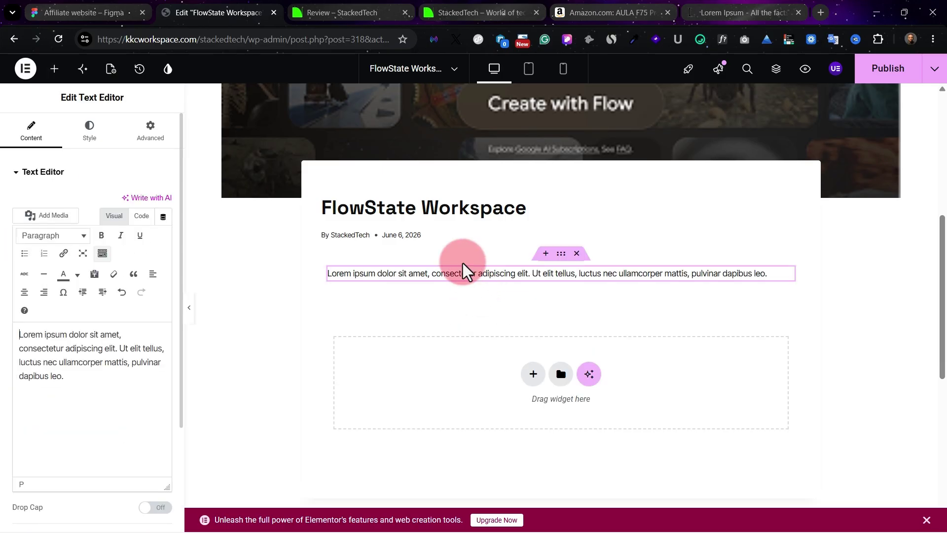
Replace the widget's placeholder text with the "What is Lorem Ipsum?" heading and paragraph copied from lipsum.com.
left_click(726, 7)
scroll(292, 254, "down", 1)
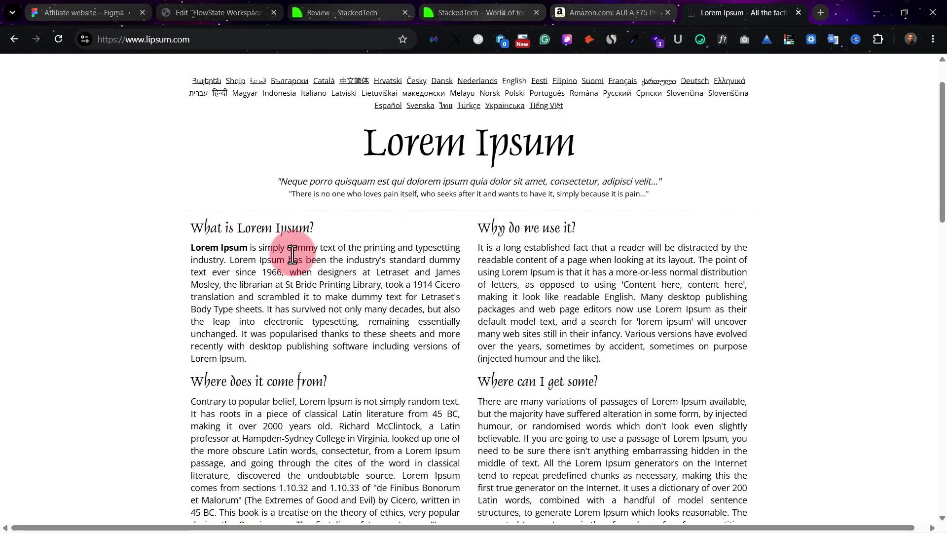
left_click_drag(191, 222, 276, 358)
left_click(435, 6)
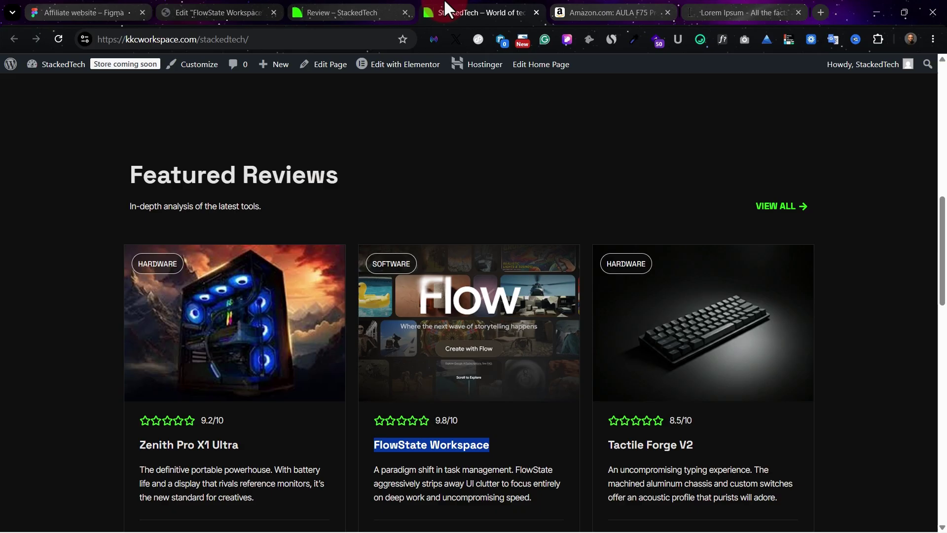
left_click(345, 10)
left_click(181, 6)
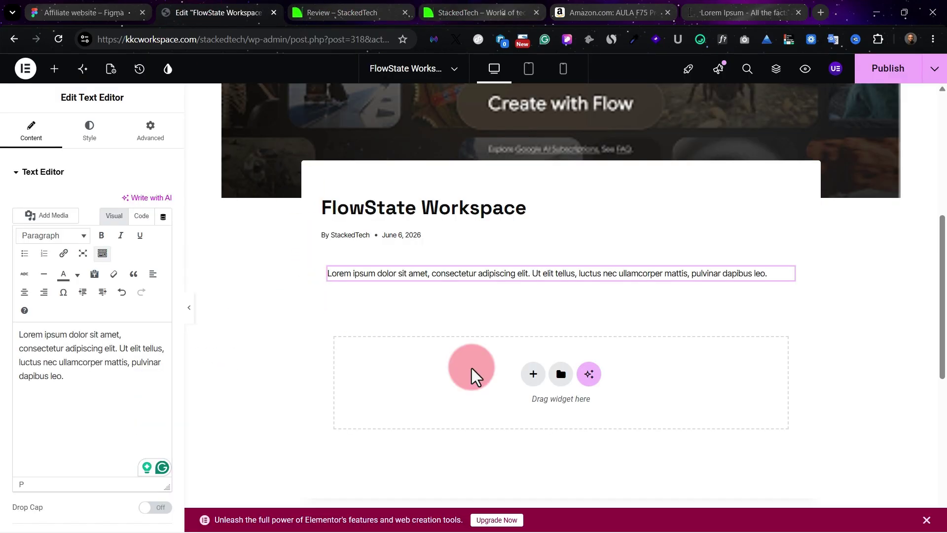
triple_click(98, 388)
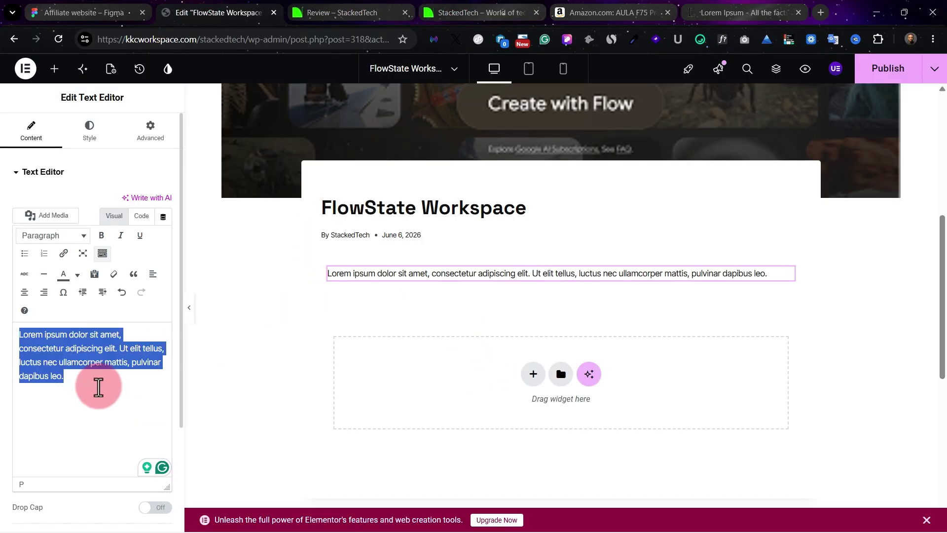
key("ctrl+v")
Change the pasted heading to "What is Google flow?".
scroll(74, 341, "up", 5)
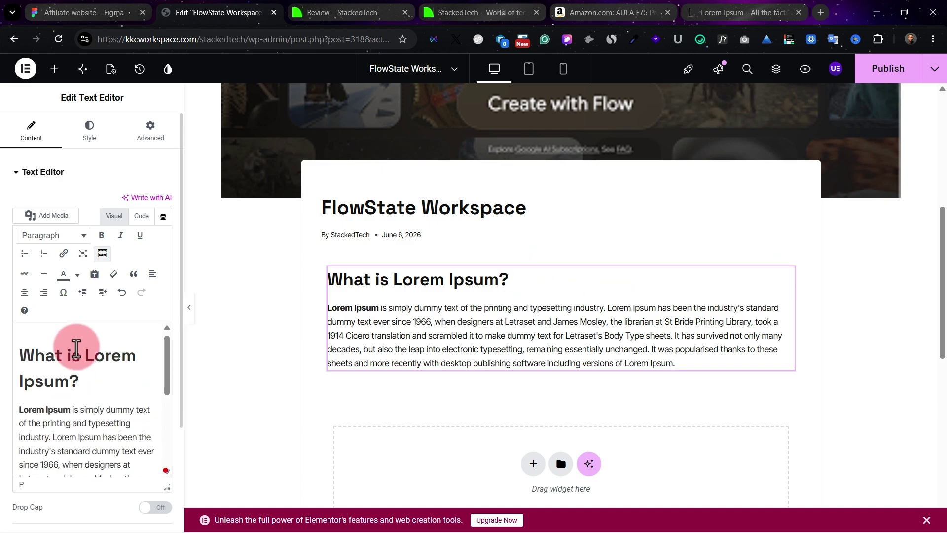
left_click_drag(87, 361, 158, 376)
type("gOOGLE")
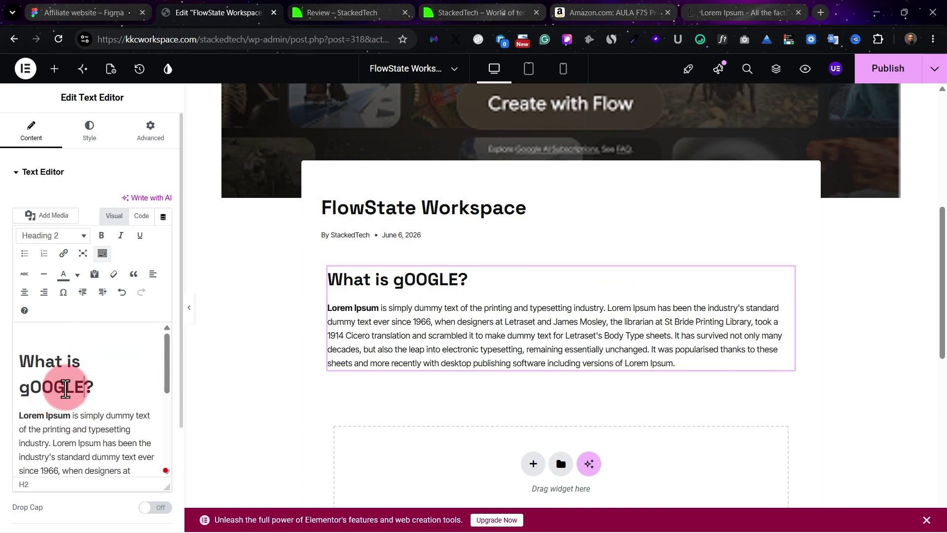
key("BackSpace")
key("BackSpace")
key("BackSpace")
key("BackSpace")
key("BackSpace")
key("BackSpace")
key("Caps_Lock")
type("Google flow")
scroll(543, 325, "down", 2)
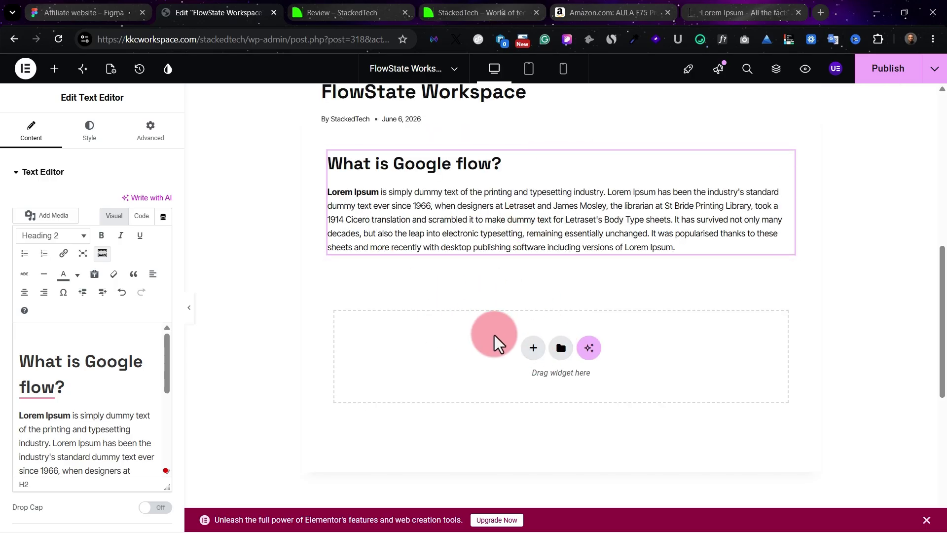
Paste the copied Browse Reviews button below the paragraph and change its text to "Get google flow".
scroll(575, 268, "up", 1)
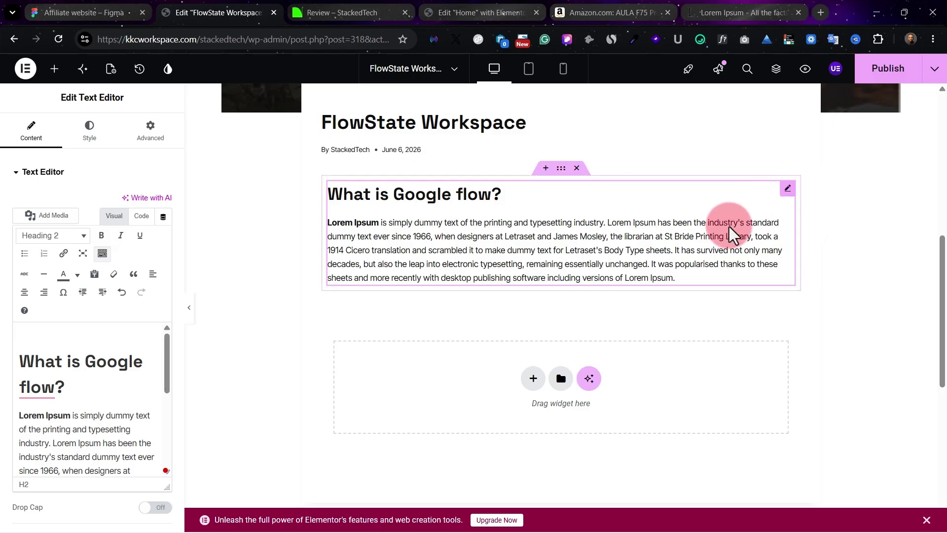
key("ctrl+v")
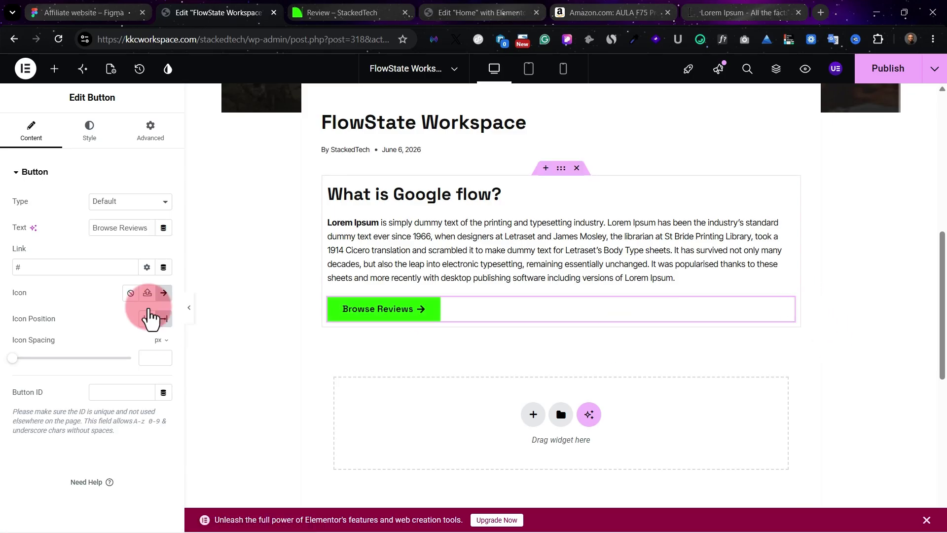
double_click(129, 224)
type("Get google flow")
left_click(534, 428)
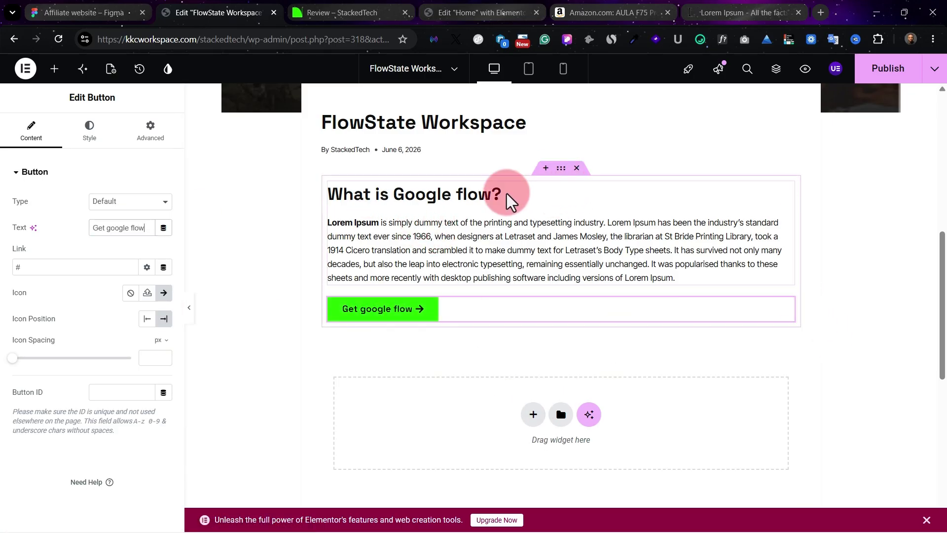
left_click(534, 417)
left_click(505, 453)
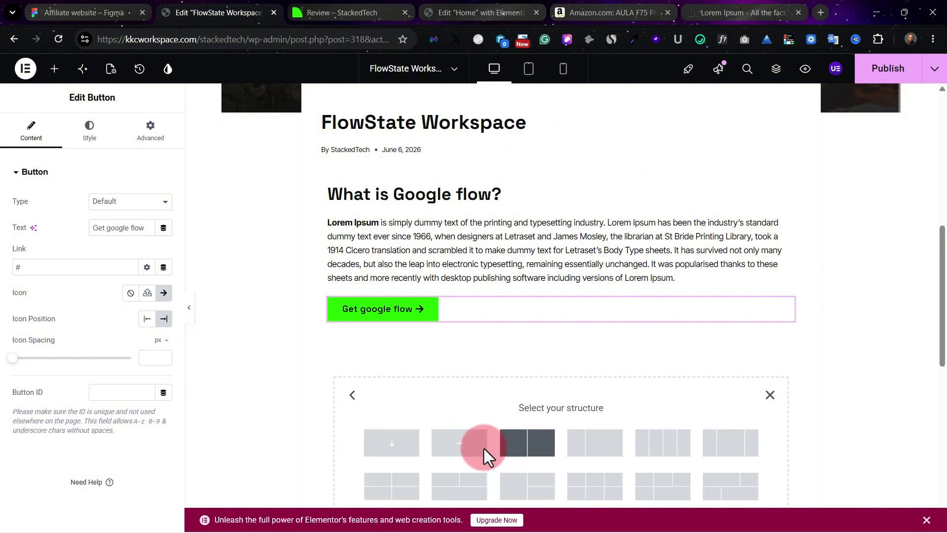
left_click(395, 442)
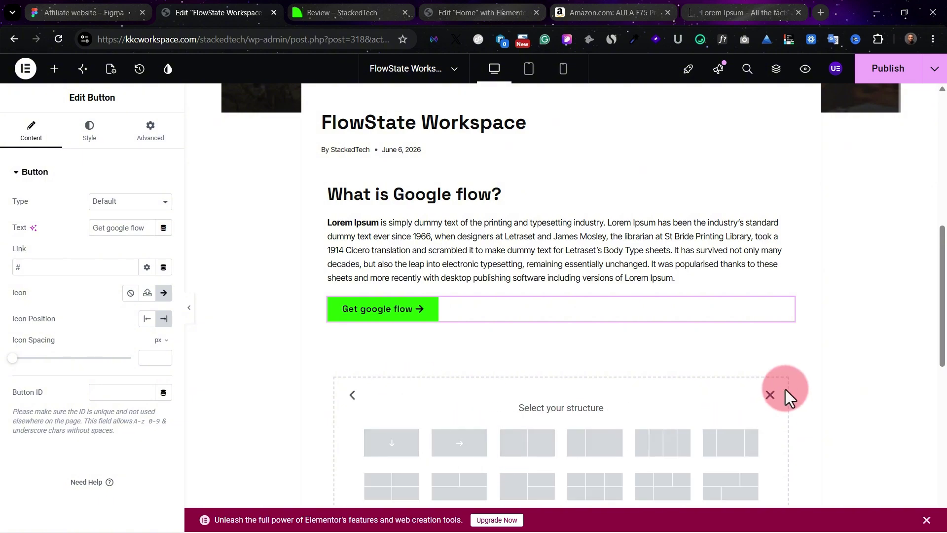
left_click(770, 395)
Add an Image widget below the Get google flow button, using the "Productivity SaaS tool review" picture from the media library.
left_click(54, 68)
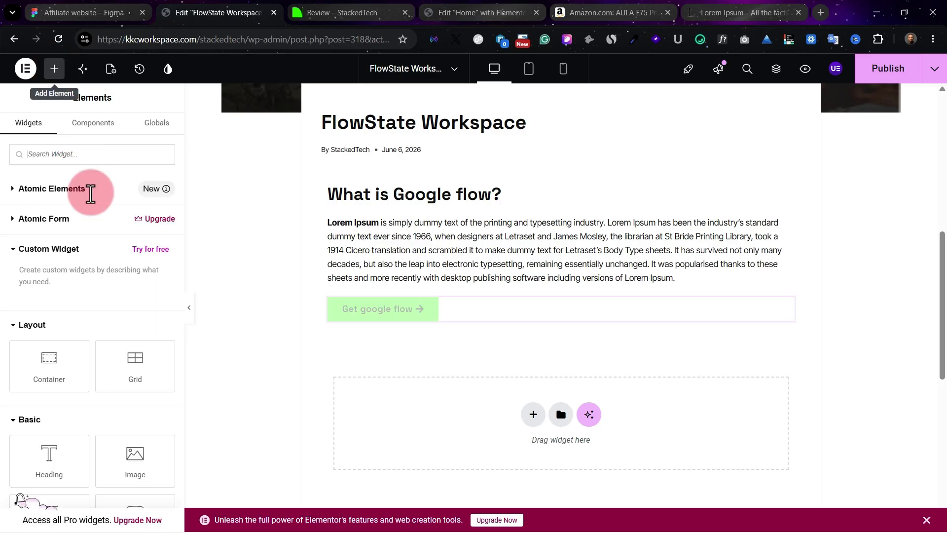
scroll(112, 402, "down", 1)
scroll(112, 401, "down", 7)
left_click(38, 236)
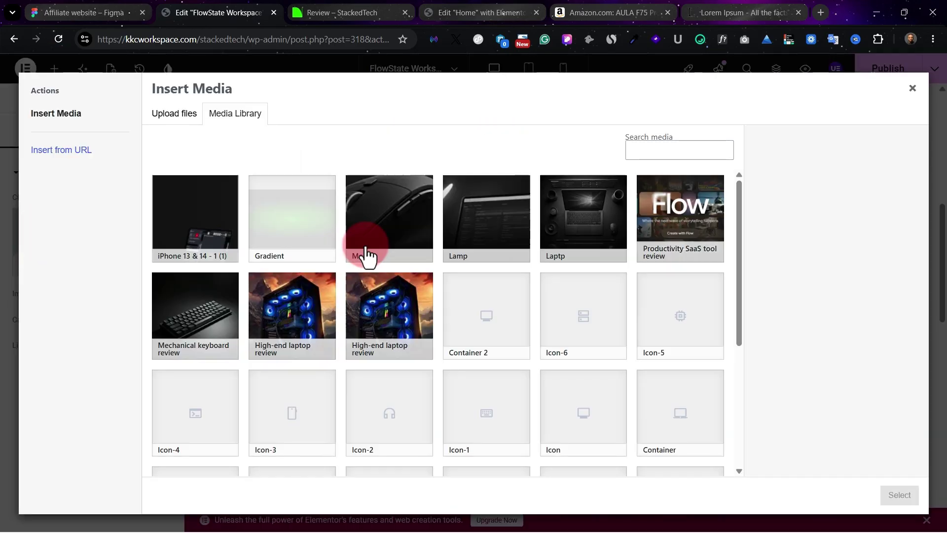
left_click(651, 237)
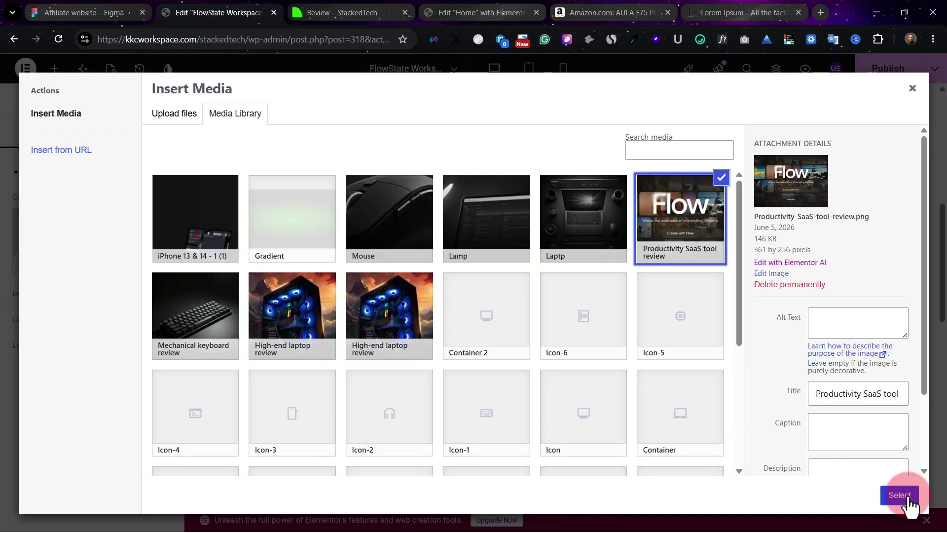
left_click(905, 497)
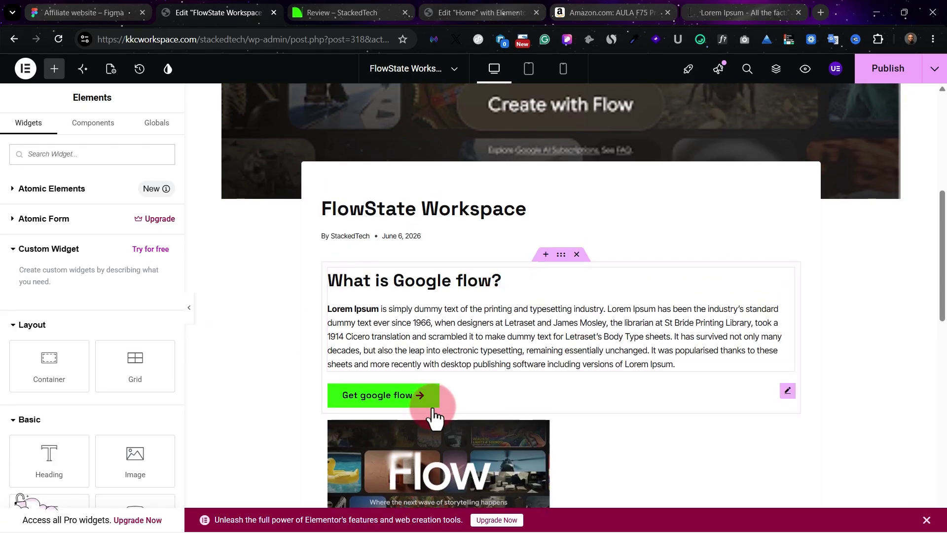
Publish the FlowState Workspace post after checking its layout, and open its preview.
left_click(492, 285)
scroll(454, 239, "up", 4)
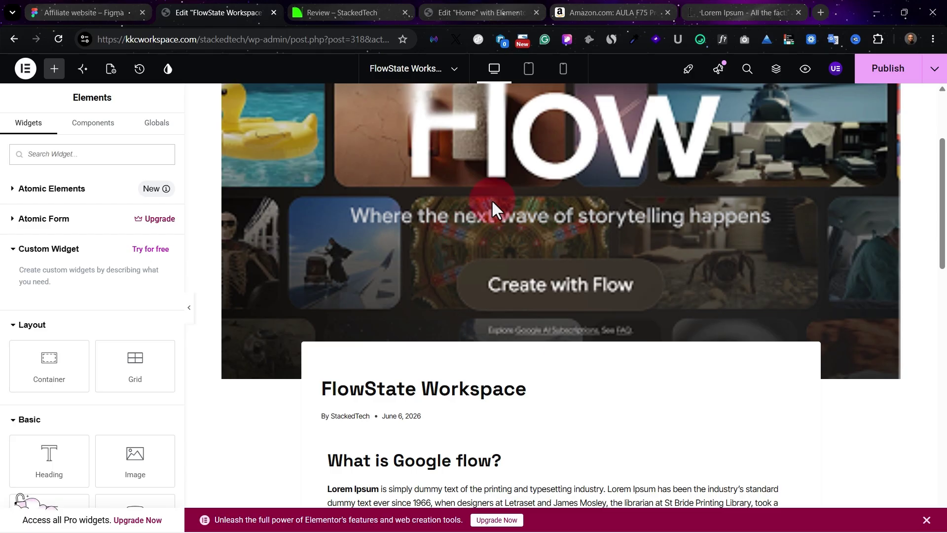
scroll(469, 256, "up", 3)
scroll(571, 446, "down", 6)
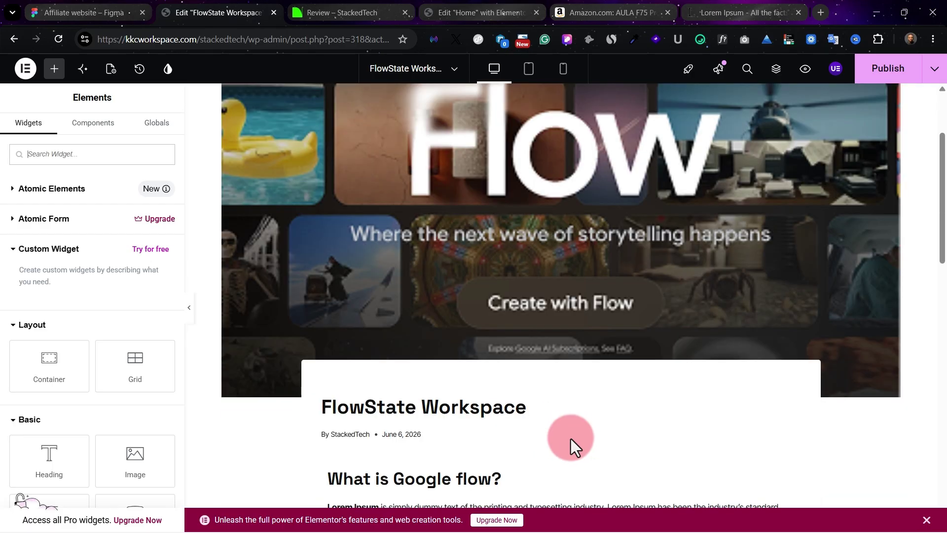
scroll(442, 353, "down", 3)
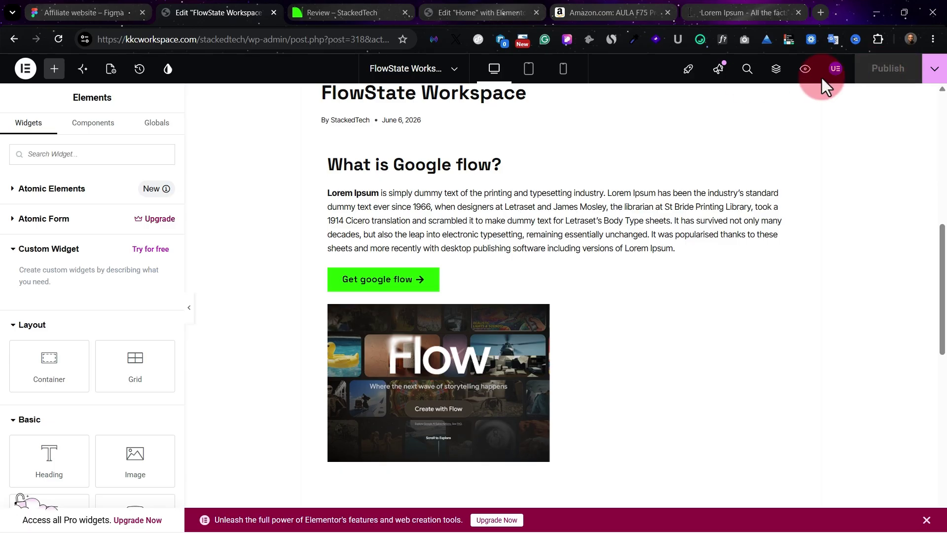
left_click(803, 70)
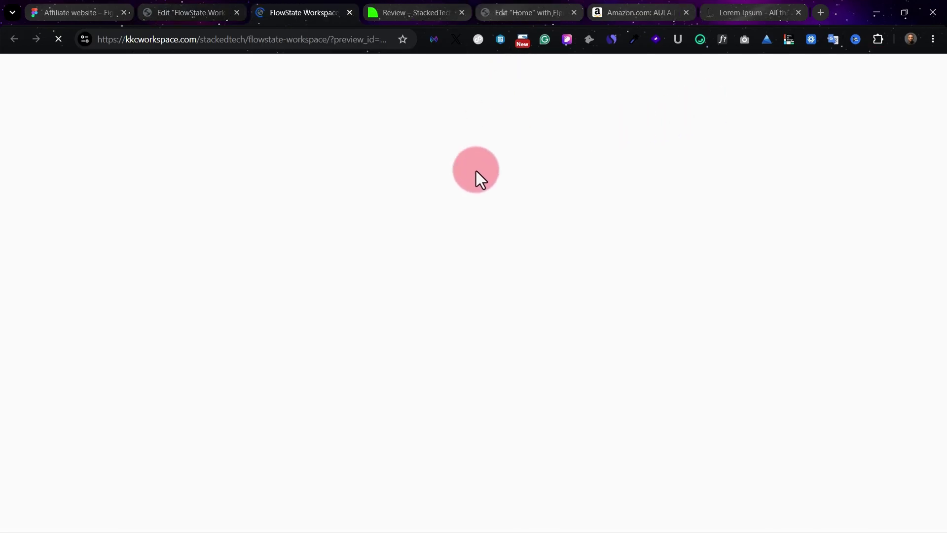
Check the previewed post and open the site customizer's Single Post Layout settings.
scroll(593, 312, "down", 7)
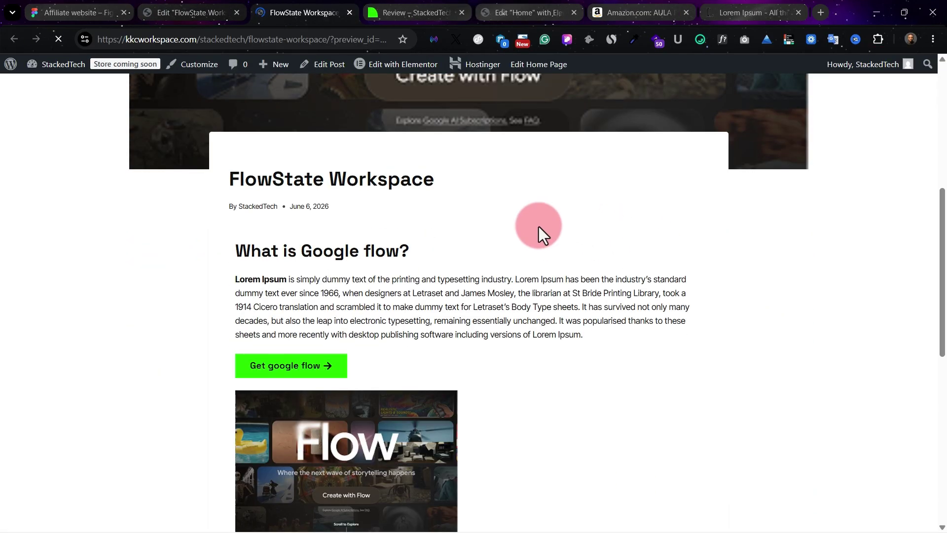
scroll(543, 247, "up", 8)
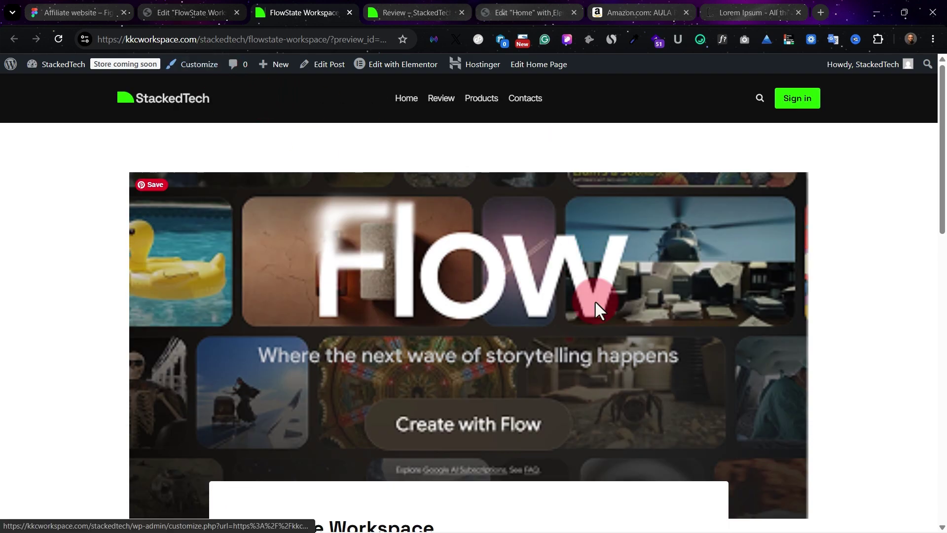
scroll(552, 281, "down", 3)
scroll(405, 207, "up", 2)
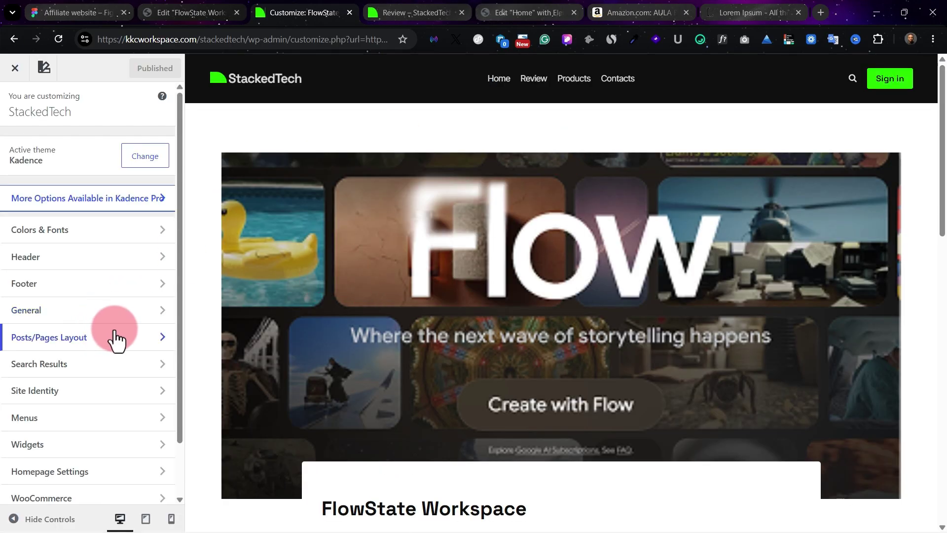
left_click(99, 347)
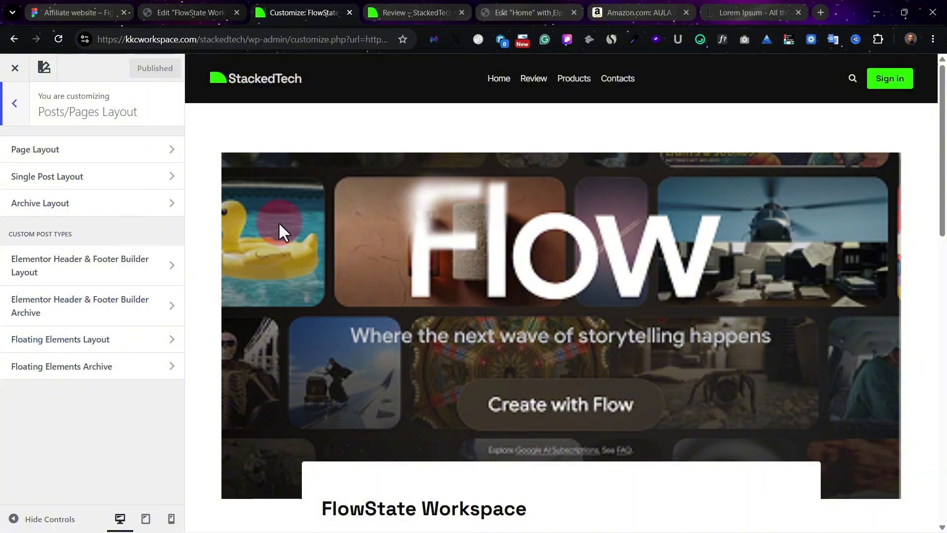
left_click(129, 191)
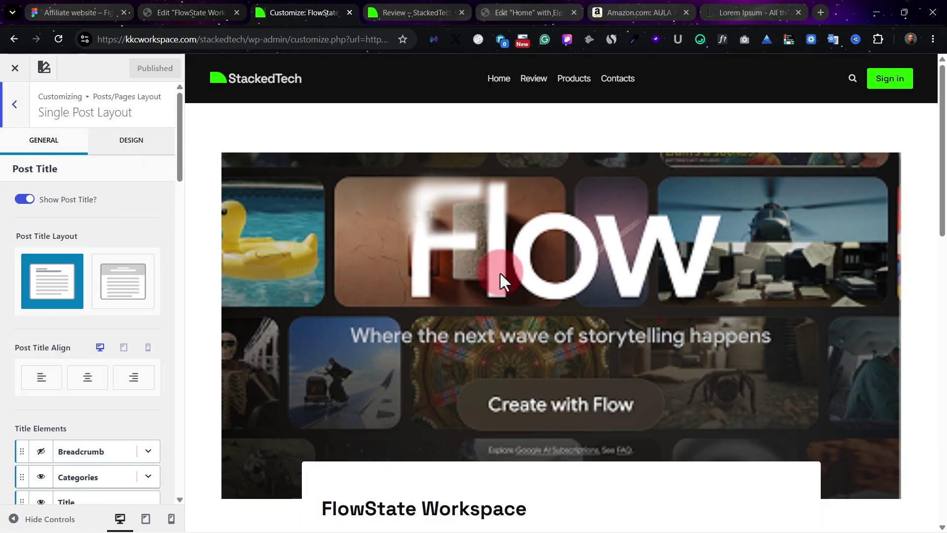
Examine the title, title elements and default post layout options alongside the live post preview.
scroll(551, 332, "down", 1)
scroll(463, 416, "up", 1)
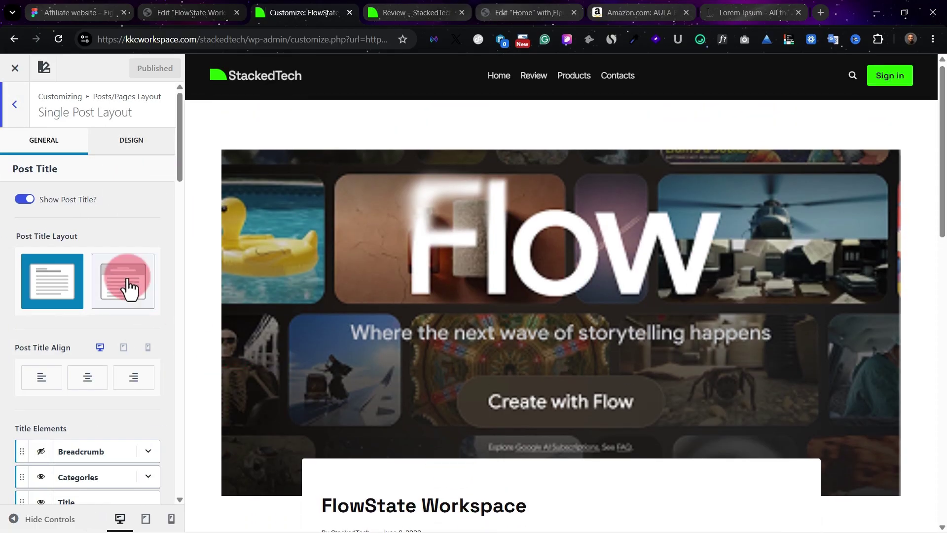
scroll(116, 312, "down", 2)
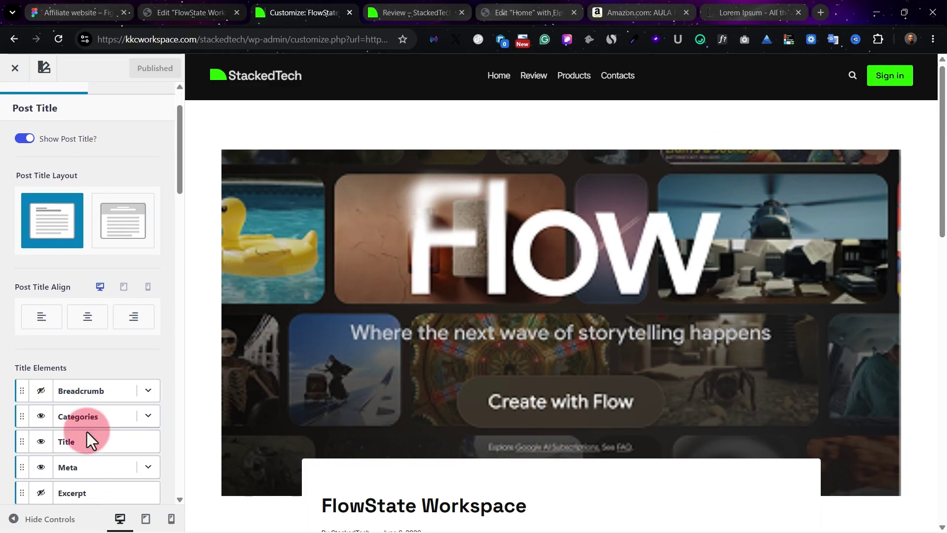
scroll(87, 431, "down", 2)
scroll(401, 413, "down", 4)
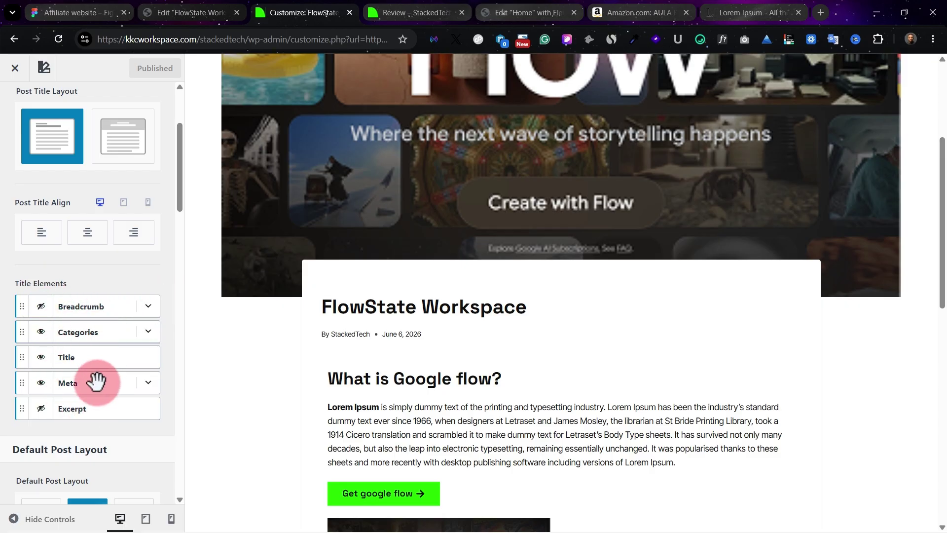
scroll(91, 381, "down", 3)
scroll(50, 355, "down", 1)
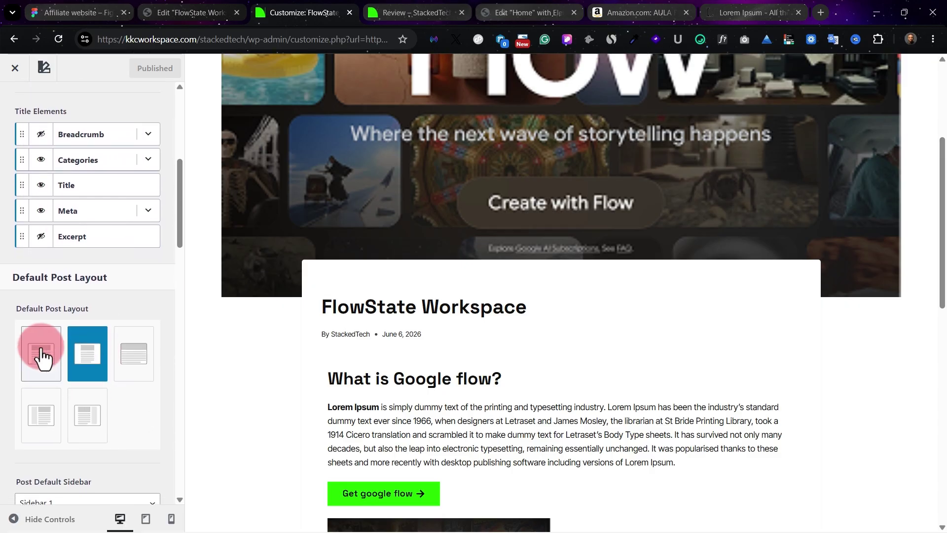
scroll(513, 320, "down", 1)
scroll(377, 328, "down", 1)
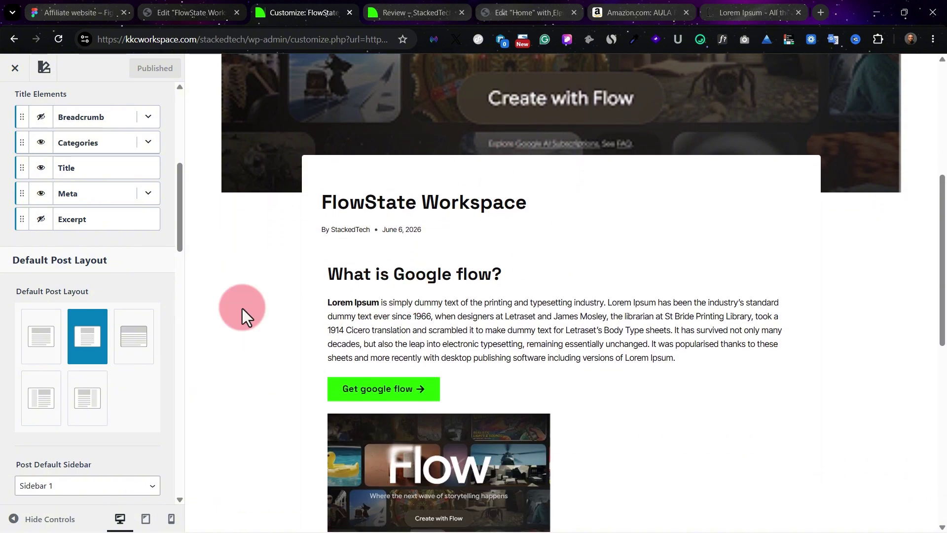
scroll(59, 369, "down", 3)
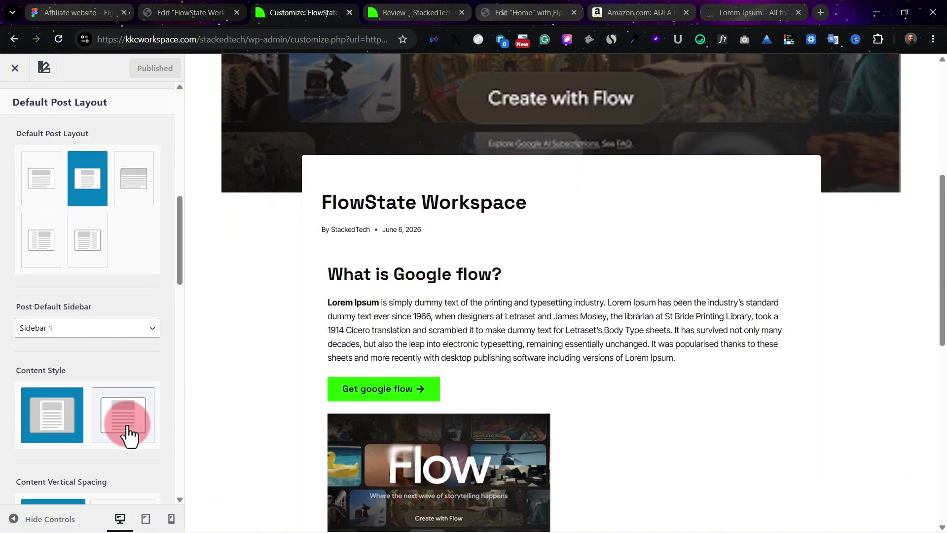
Try the unboxed content style for single posts and restore the boxed style.
left_click(123, 414)
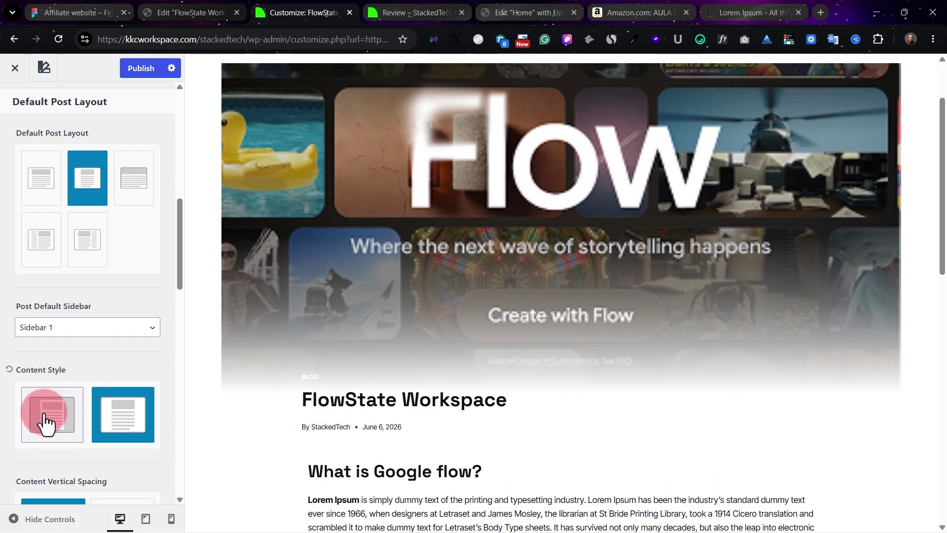
left_click(42, 413)
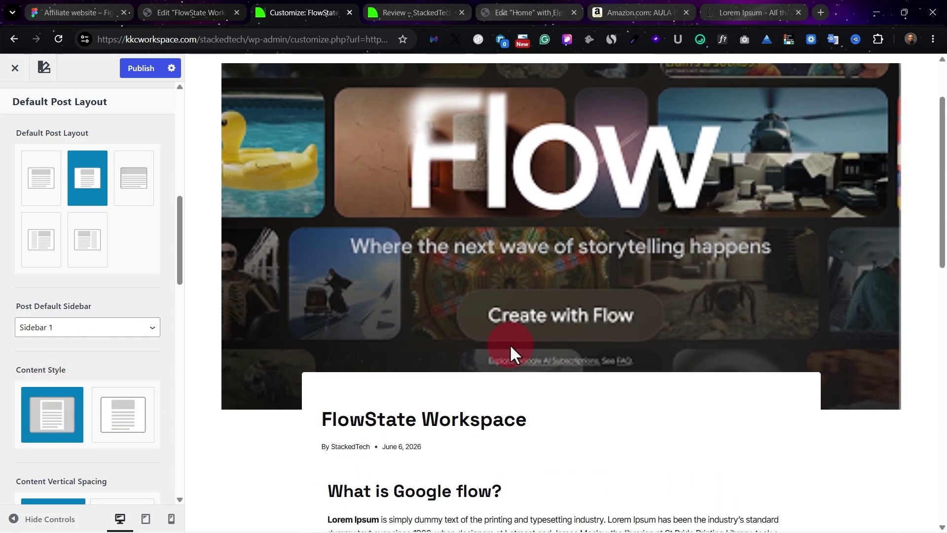
scroll(444, 345, "down", 4)
scroll(105, 409, "down", 3)
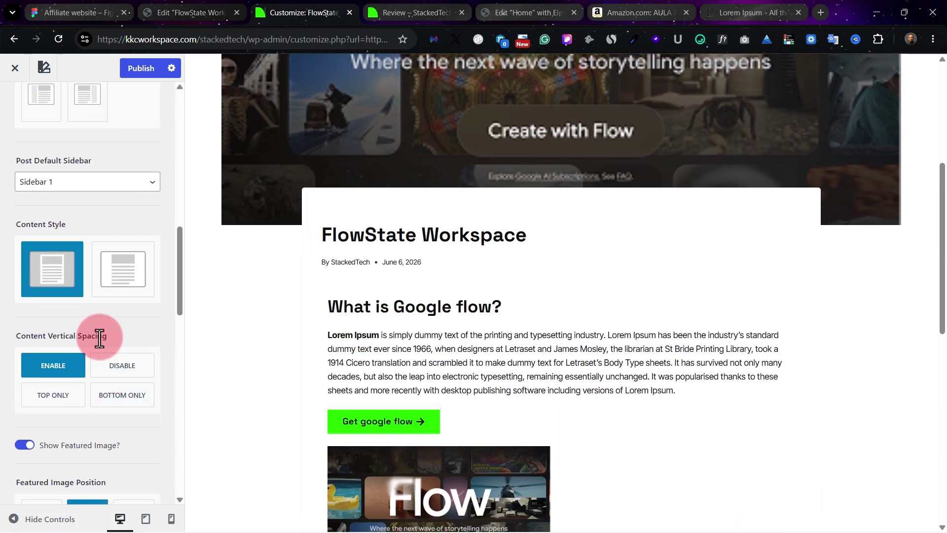
scroll(418, 311, "up", 5)
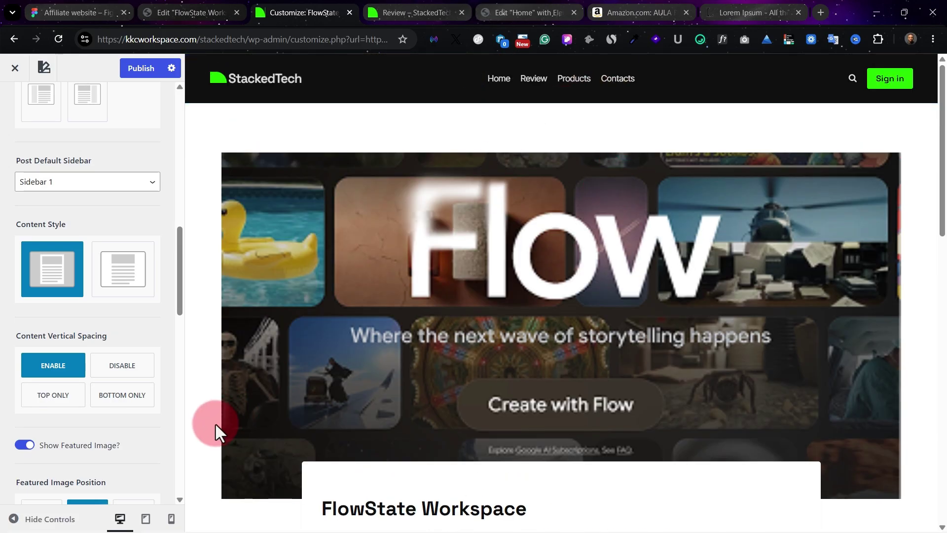
Try hiding the featured image on single posts and turn it back on.
scroll(215, 422, "down", 1)
scroll(131, 454, "down", 2)
scroll(148, 438, "down", 1)
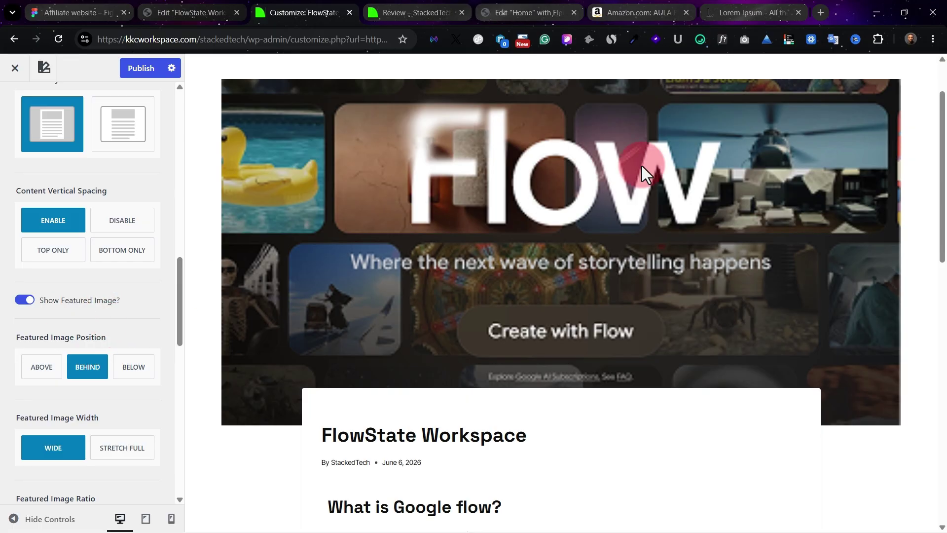
scroll(446, 244, "up", 2)
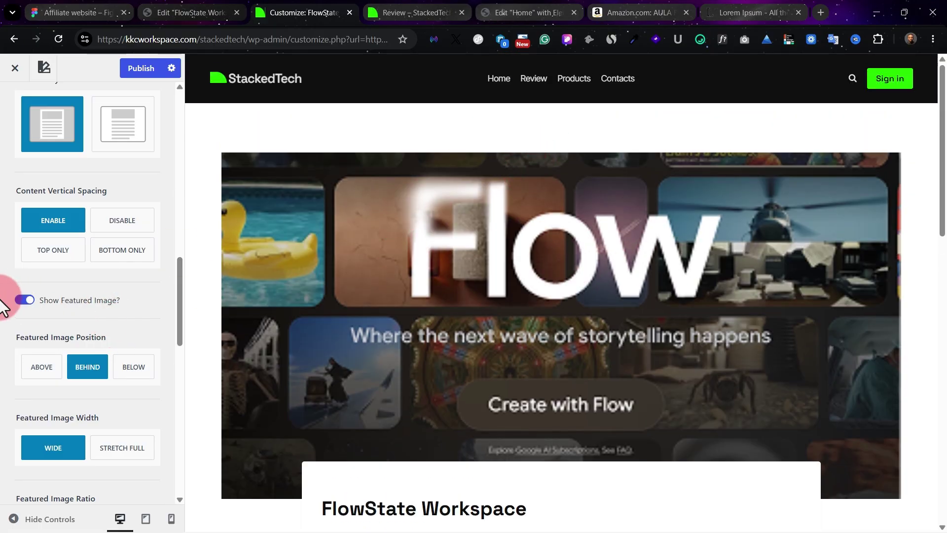
left_click(23, 300)
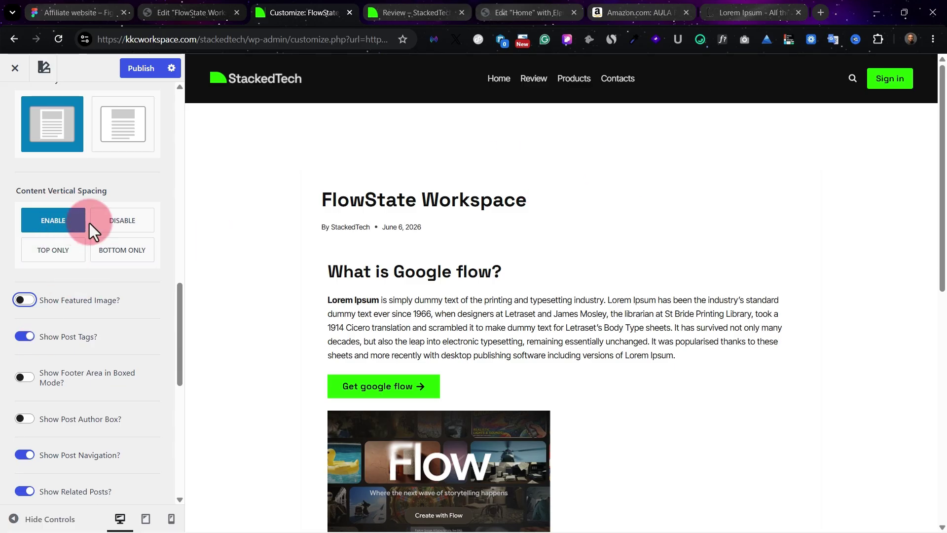
left_click(33, 301)
Try the Below and Above featured image positions and return the setting to Behind.
left_click(141, 369)
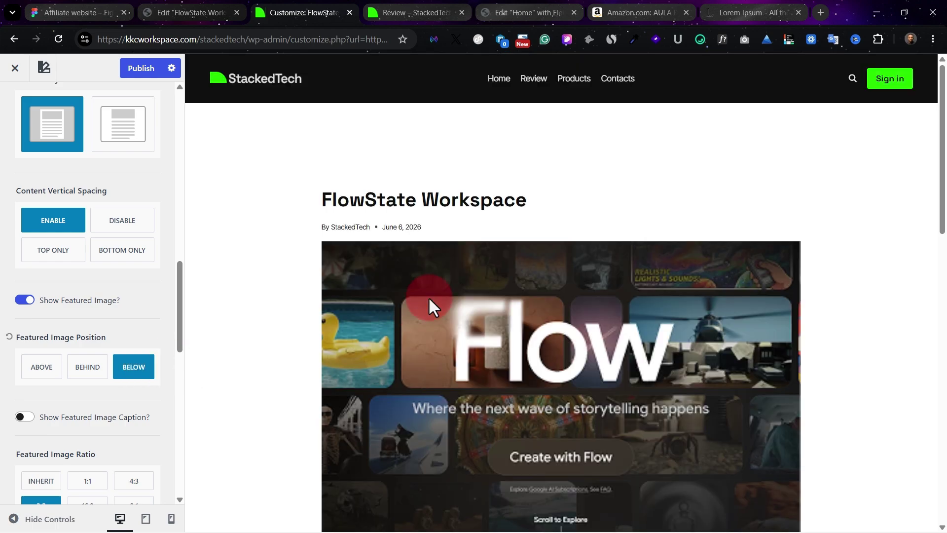
scroll(442, 206, "down", 5)
left_click(34, 370)
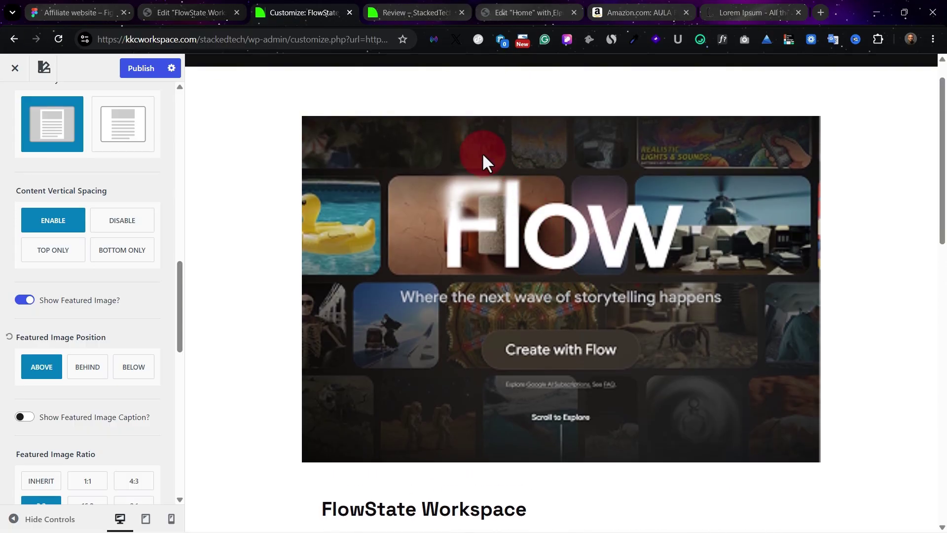
left_click(82, 369)
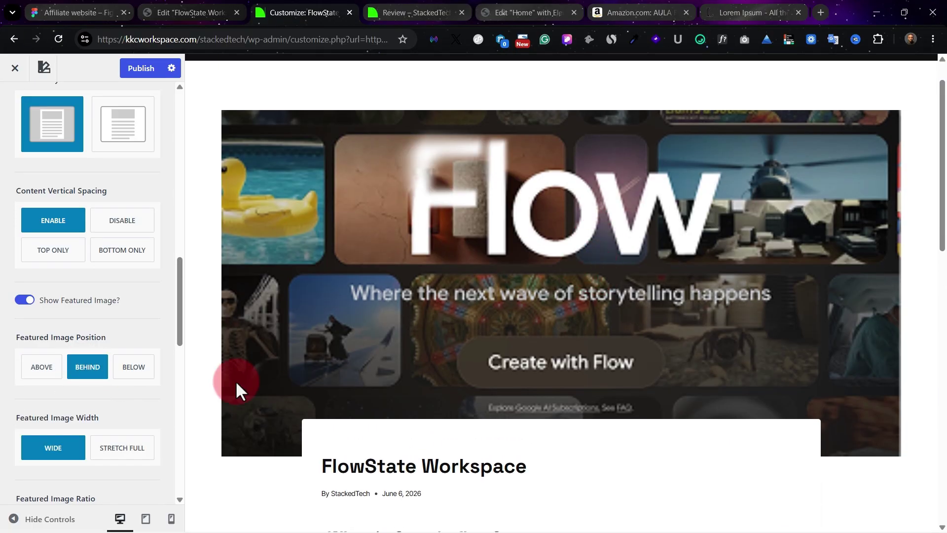
Turn off the featured image display for single posts.
scroll(87, 448, "down", 3)
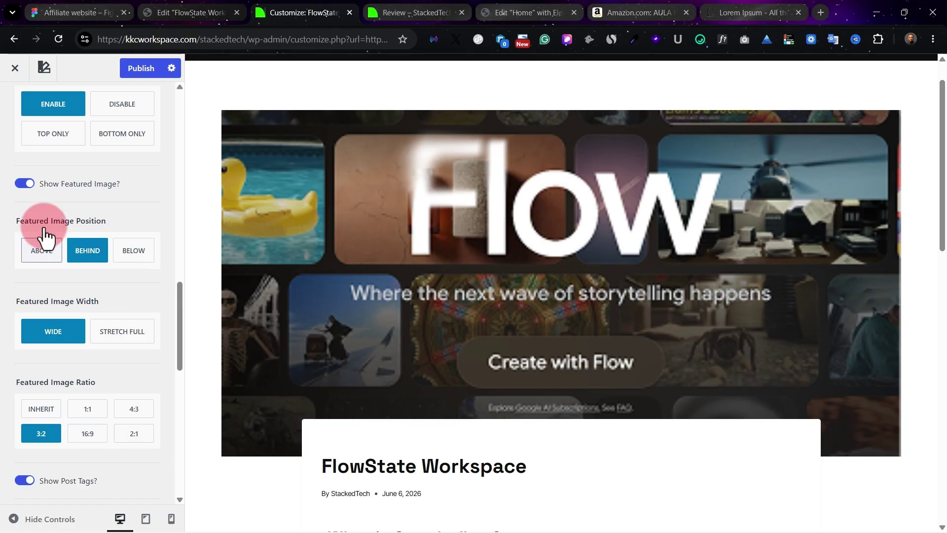
left_click(27, 183)
left_click(640, 283)
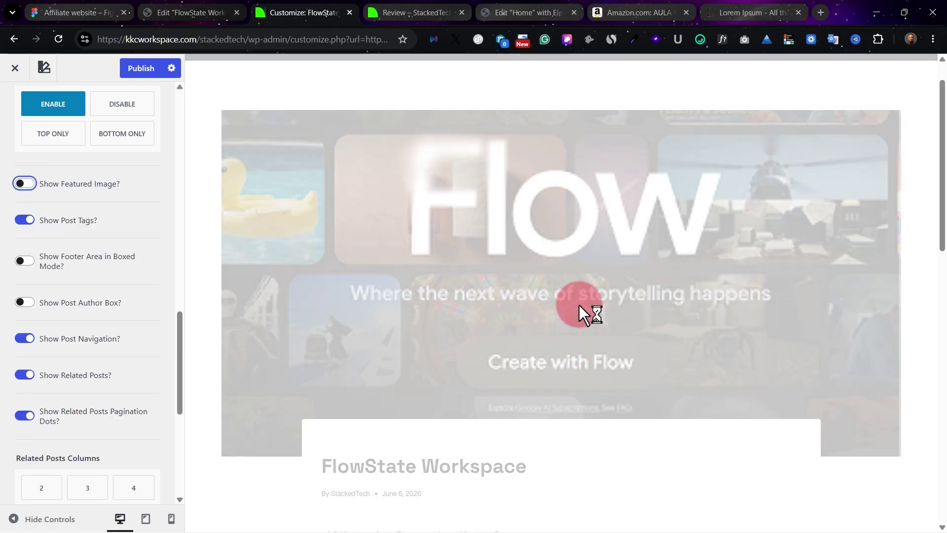
scroll(198, 424, "down", 4)
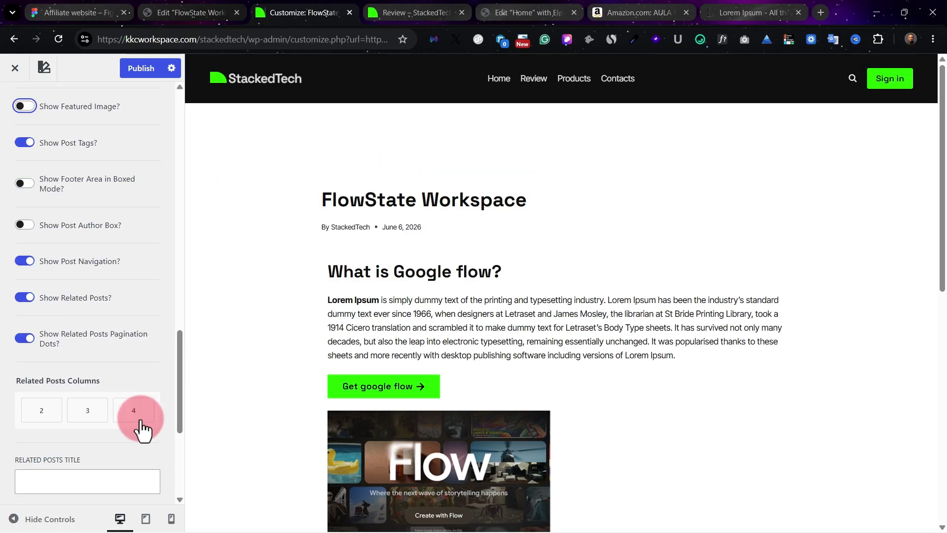
Disable the content vertical spacing for single posts and check the post down to its footer.
scroll(131, 364, "up", 2)
scroll(124, 299, "up", 5)
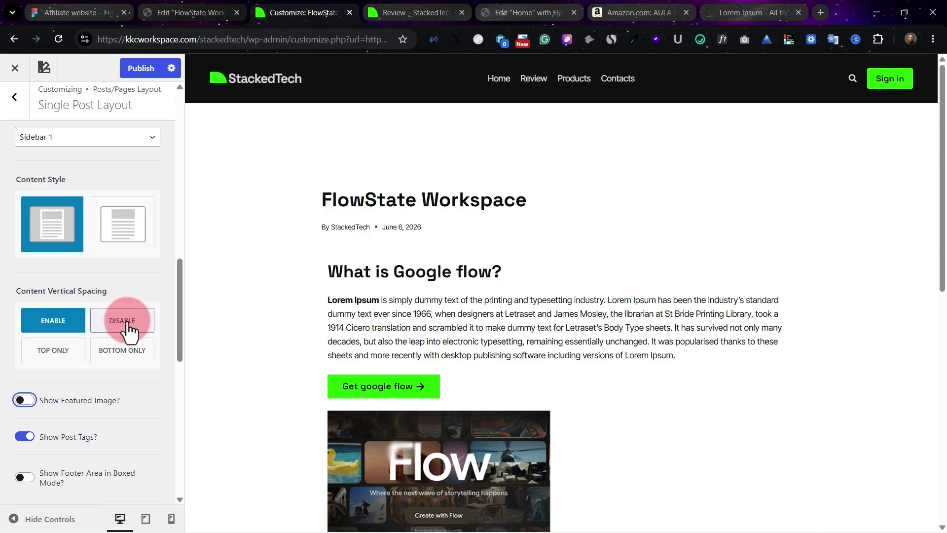
left_click(129, 328)
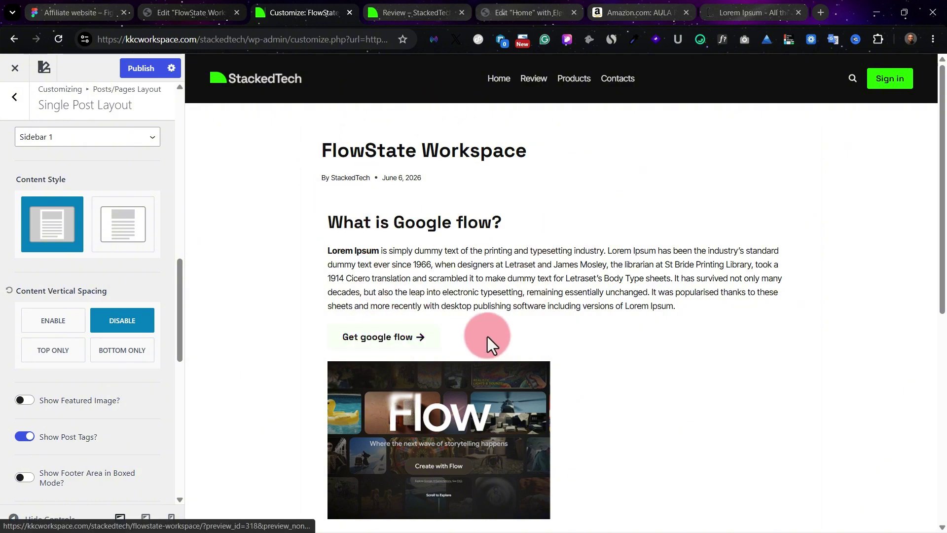
scroll(622, 313, "down", 1)
scroll(622, 307, "down", 7)
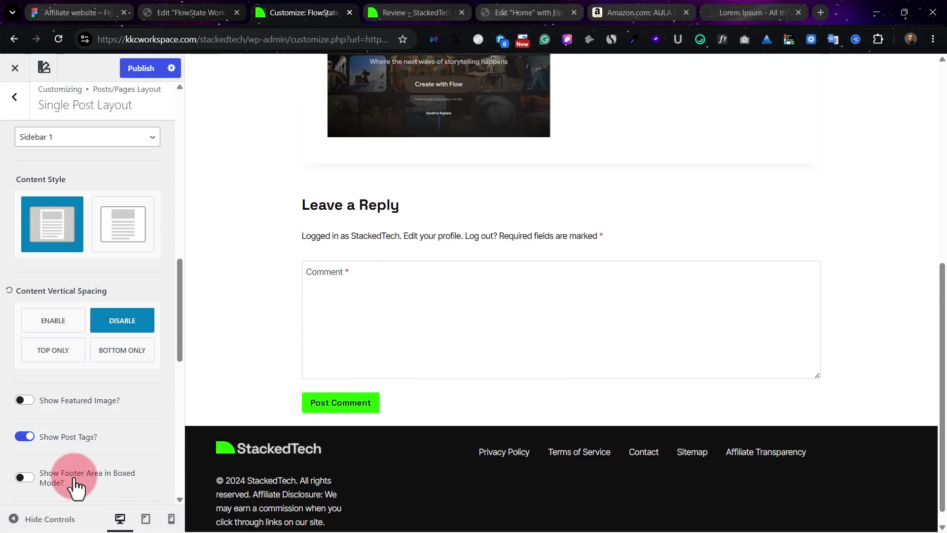
Publish the single post layout changes and check the FlowState Workspace post in the preview.
scroll(82, 471, "down", 4)
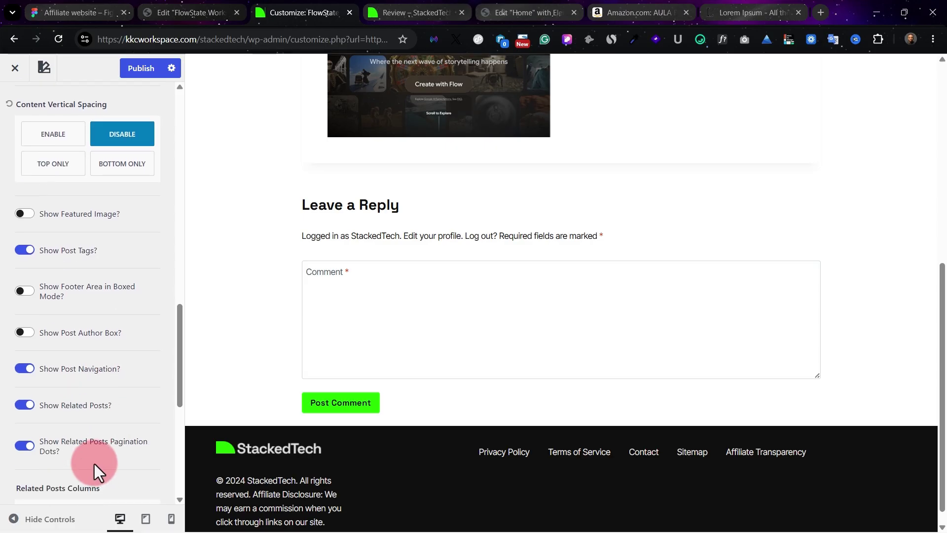
scroll(95, 460, "down", 6)
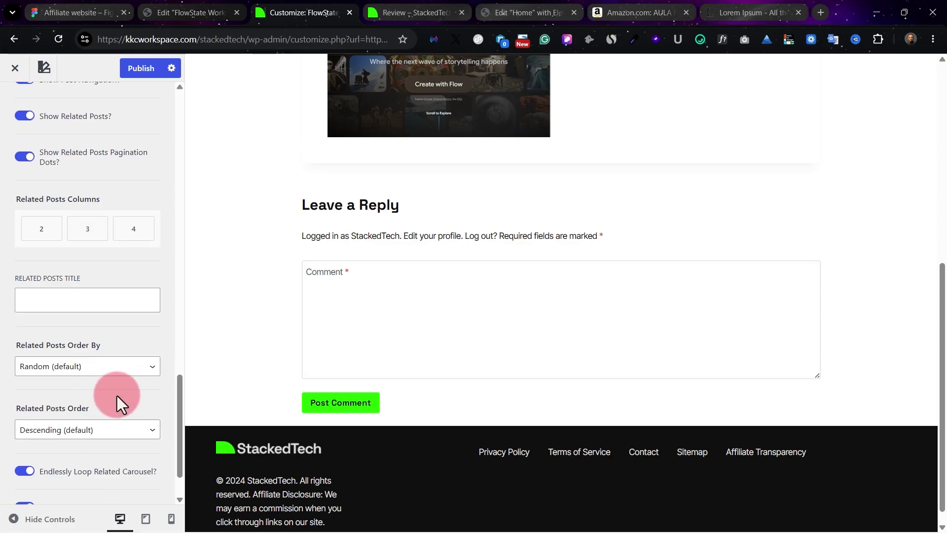
scroll(114, 395, "down", 1)
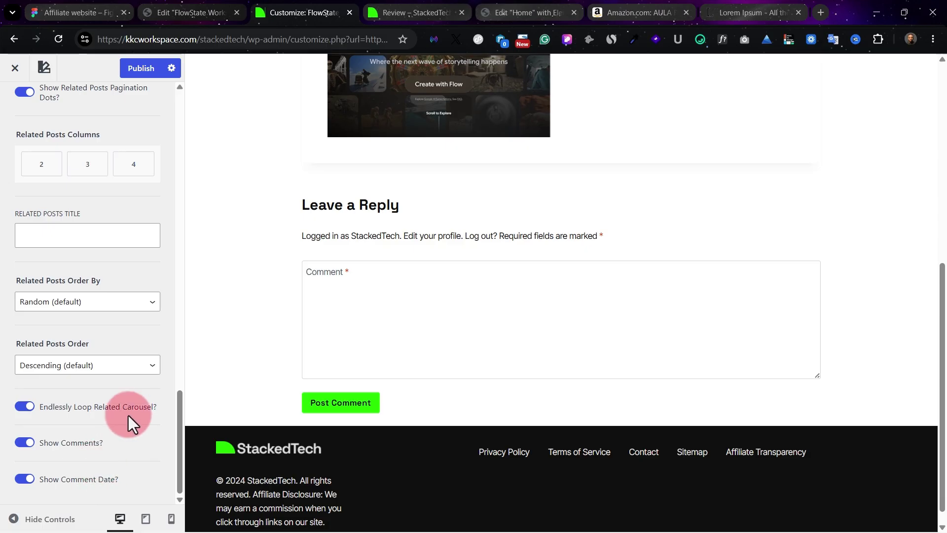
left_click(143, 69)
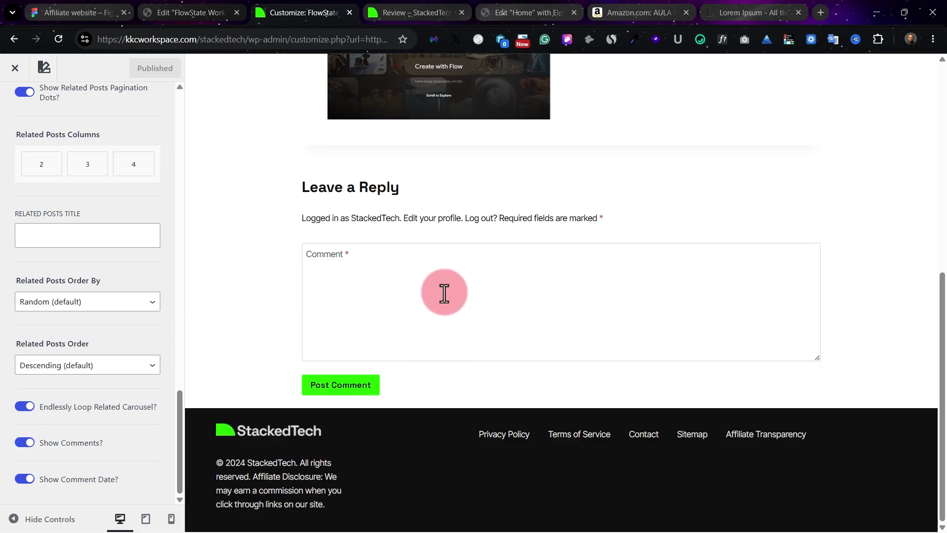
scroll(487, 328, "up", 6)
scroll(487, 328, "up", 1)
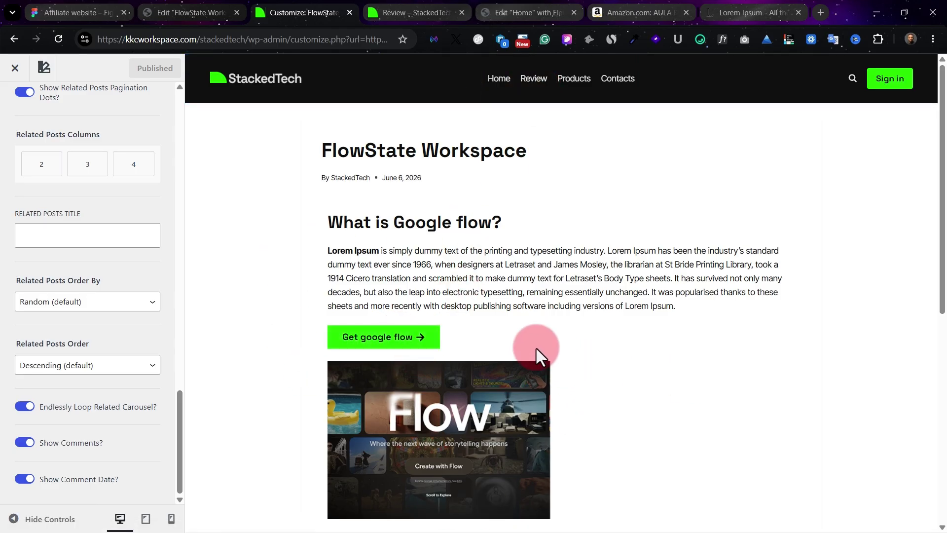
scroll(256, 365, "down", 3)
scroll(563, 123, "up", 3)
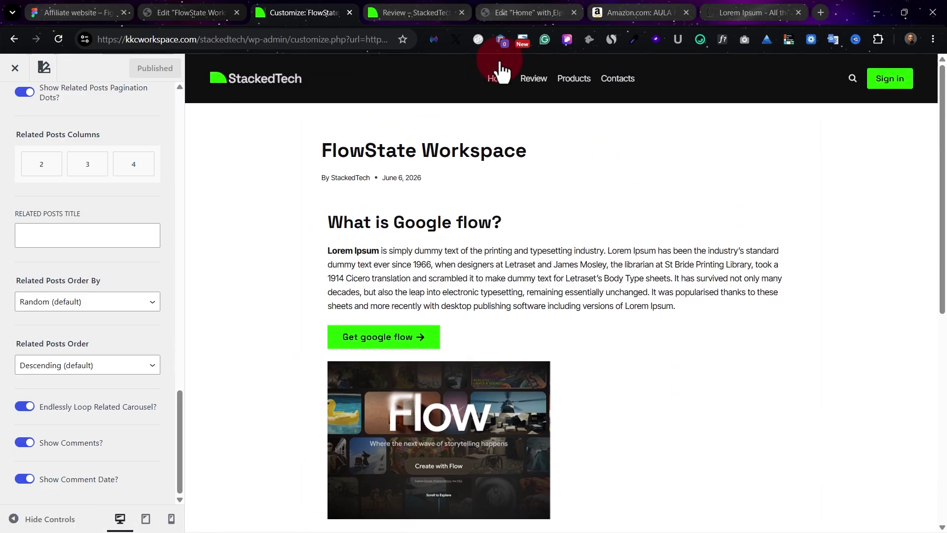
Load the Review page in the preview and open the Archive Layout settings.
left_click(532, 79)
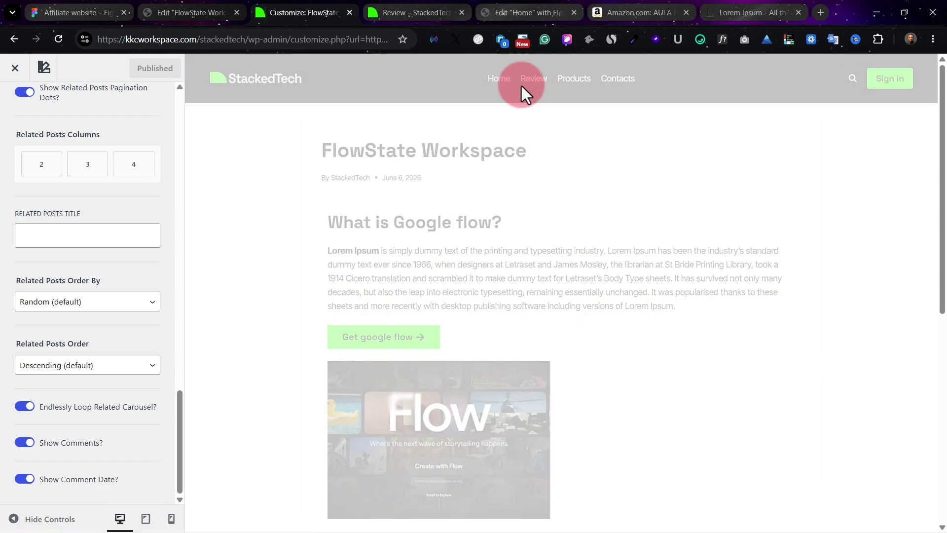
scroll(473, 218, "down", 4)
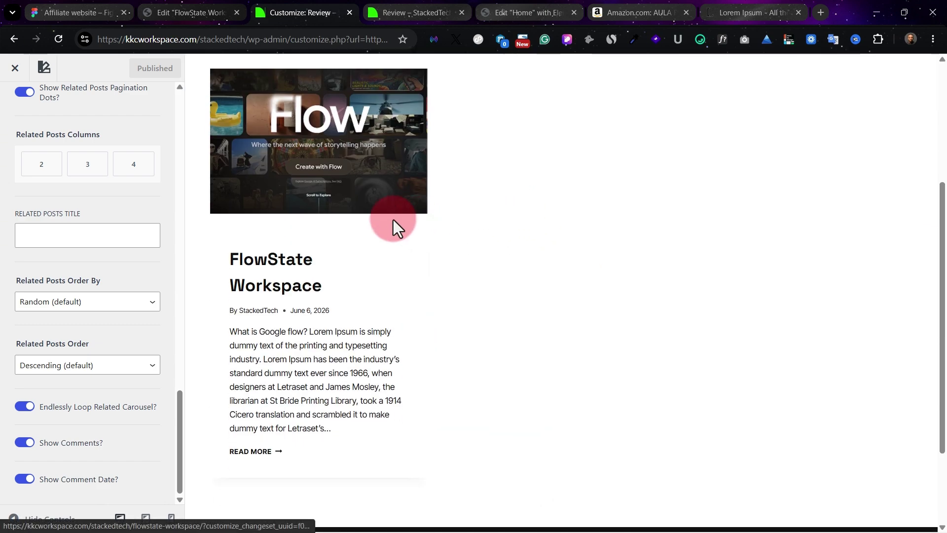
scroll(419, 267, "up", 4)
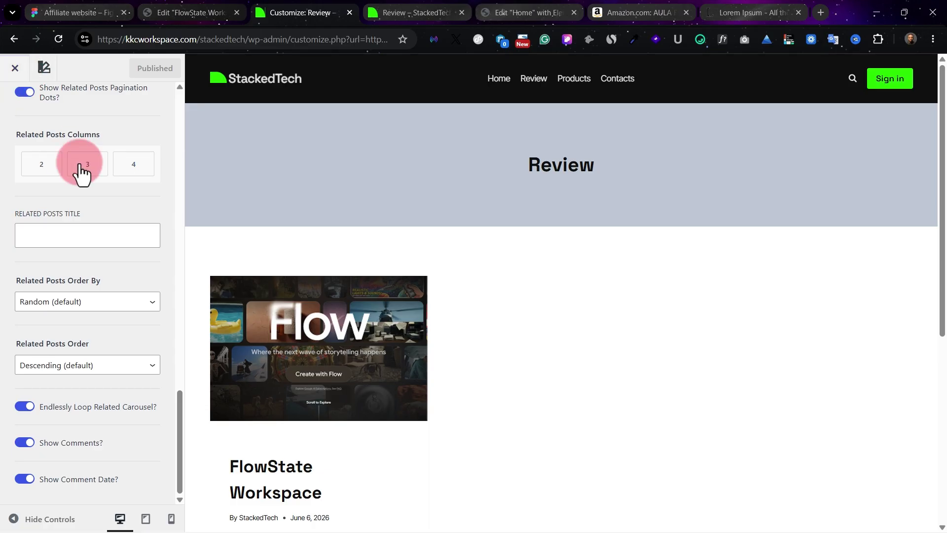
scroll(81, 153, "up", 15)
left_click(15, 104)
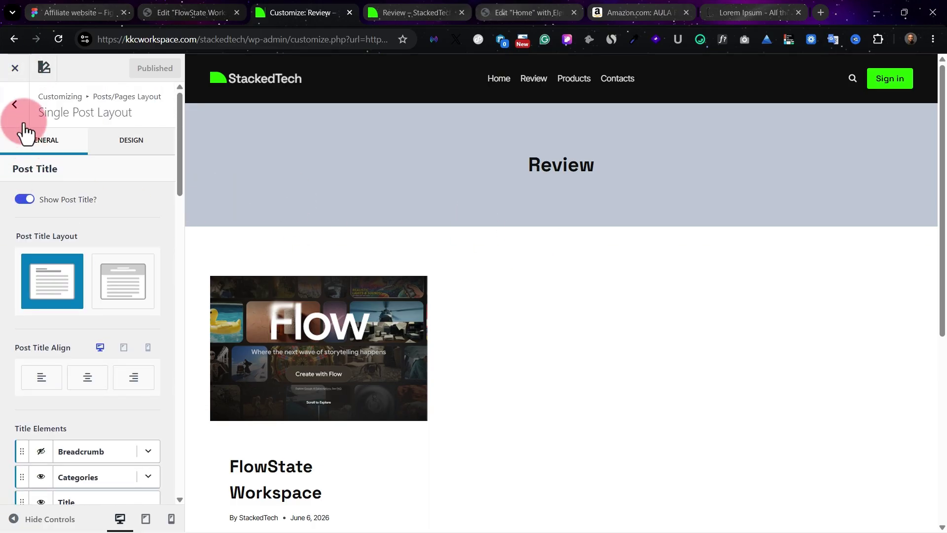
left_click(113, 210)
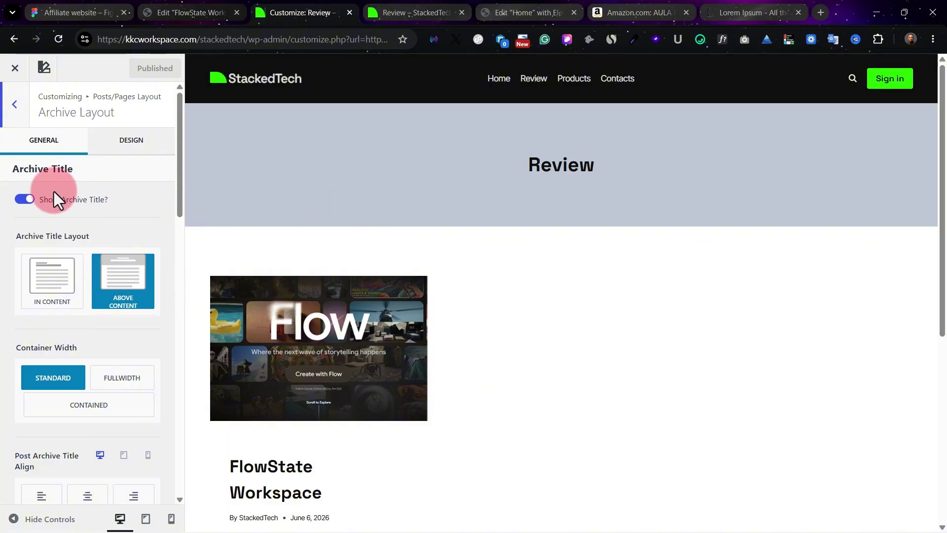
scroll(96, 323, "down", 4)
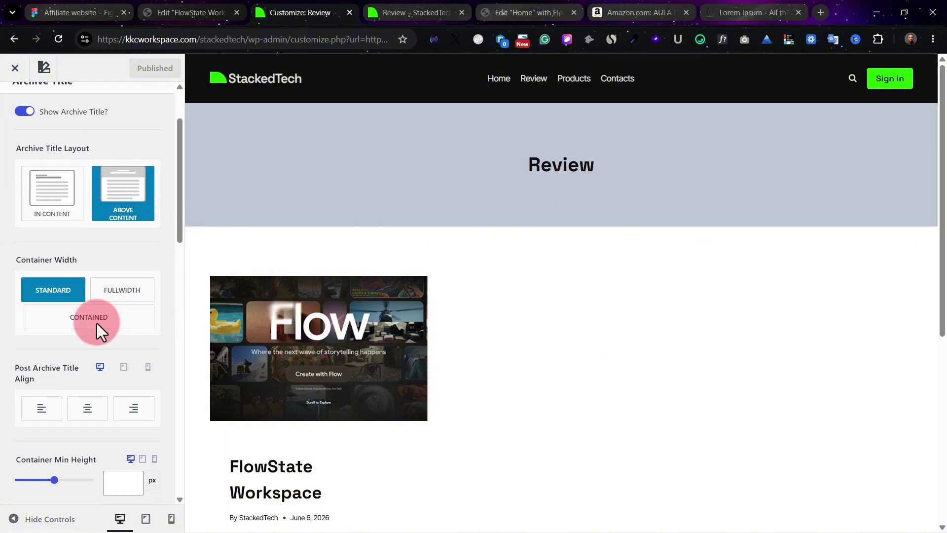
scroll(111, 272, "up", 4)
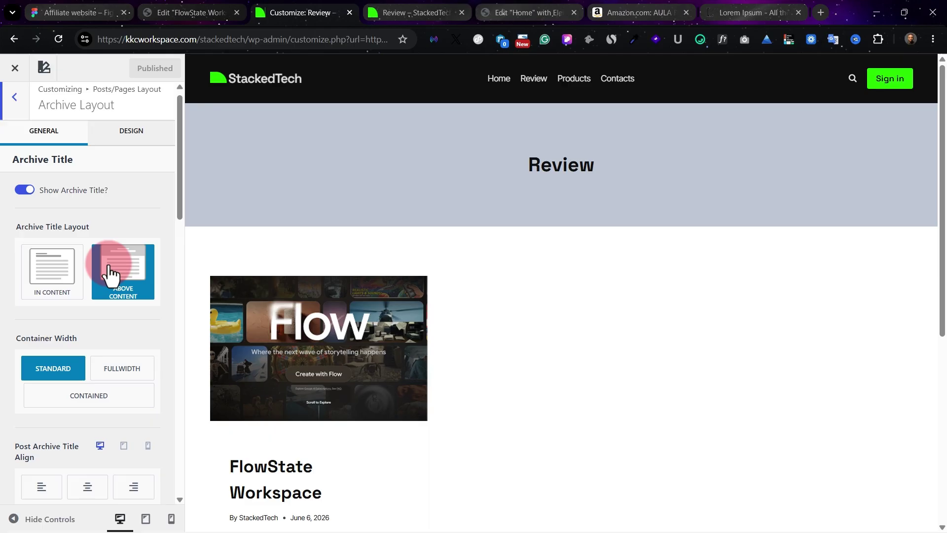
Set the Lamp image from the media library as the archive title background, with the background size set to Cover.
left_click(130, 142)
left_click(145, 390)
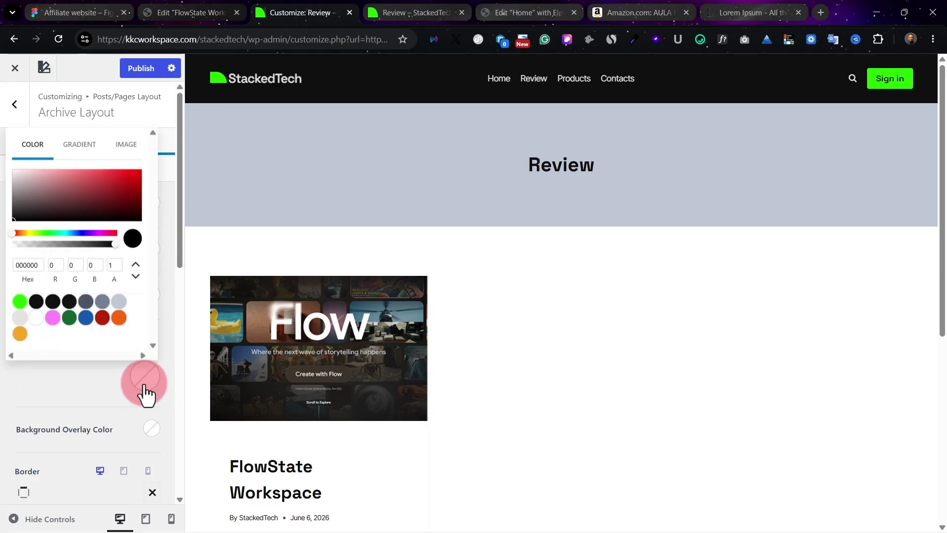
left_click(125, 144)
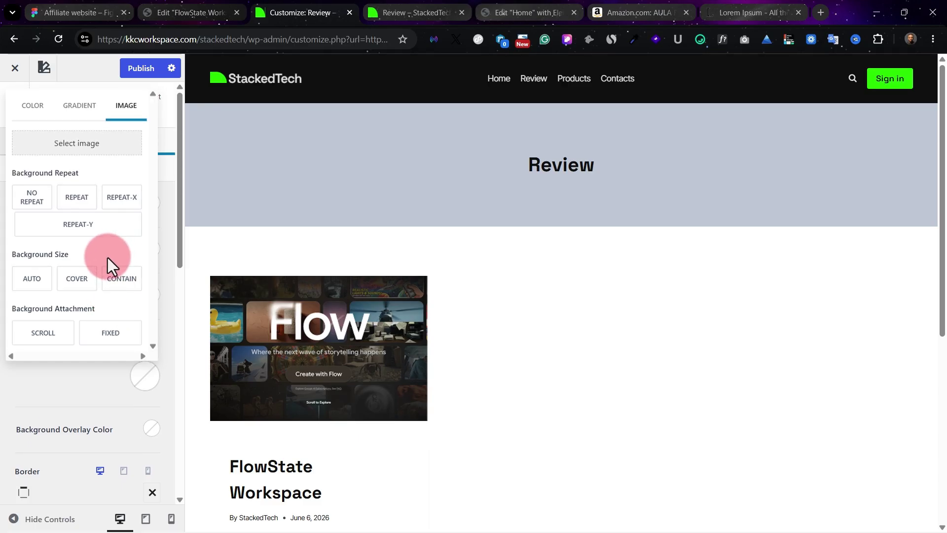
left_click(92, 151)
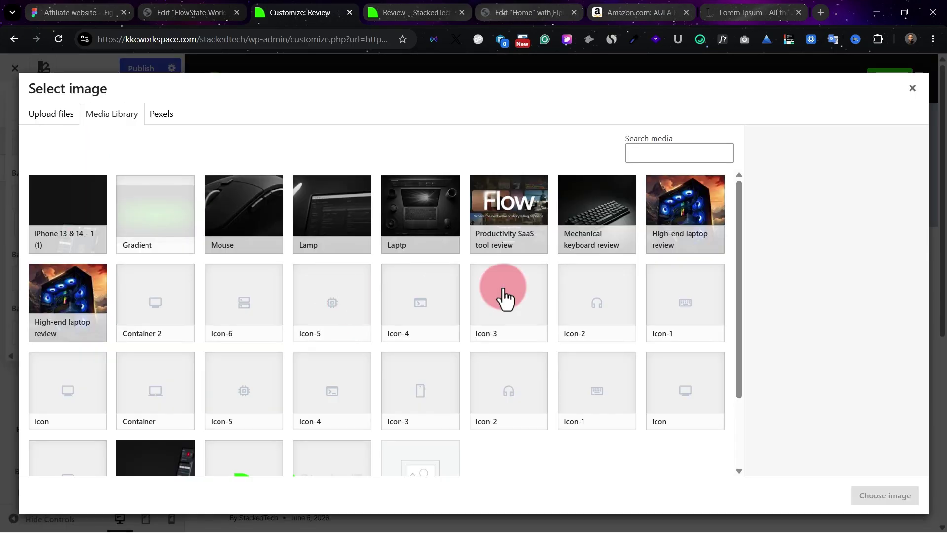
left_click(334, 229)
left_click(864, 493)
left_click(120, 339)
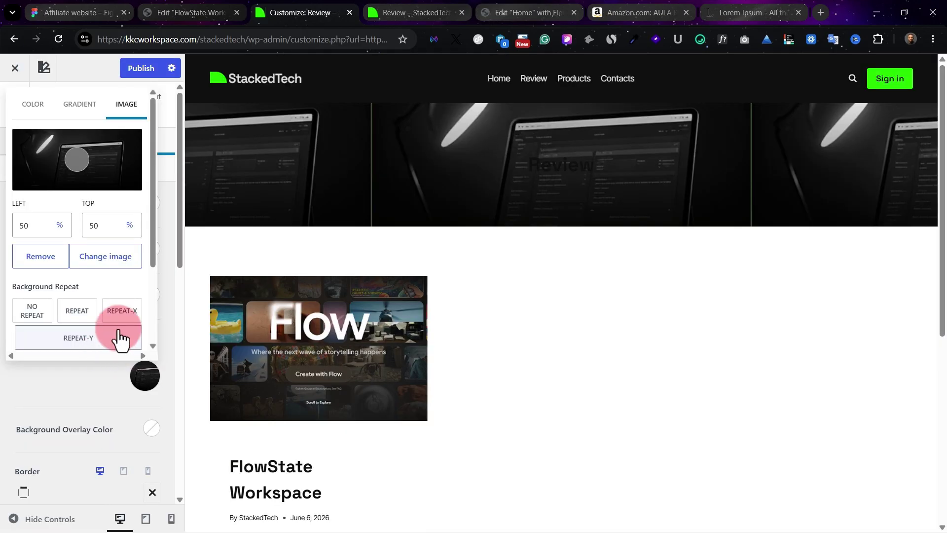
scroll(118, 326, "down", 2)
left_click(90, 290)
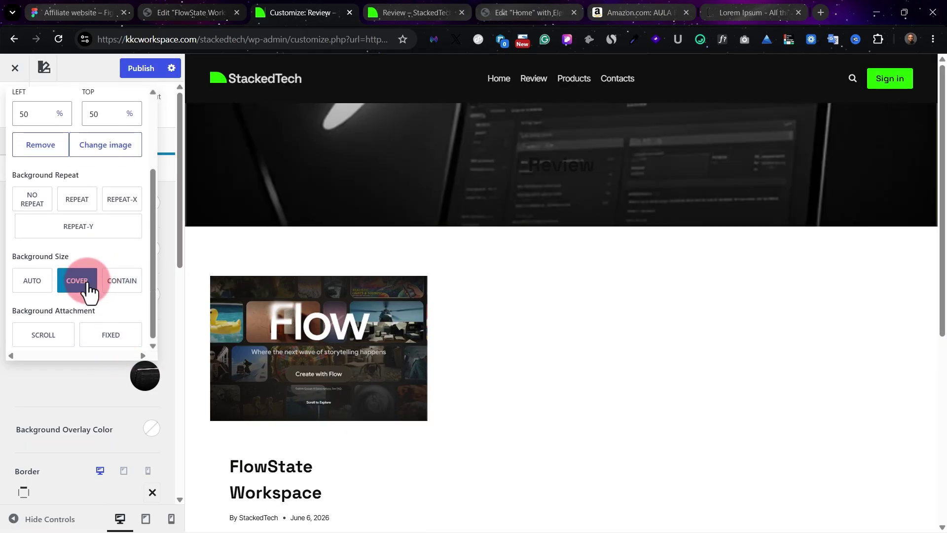
left_click(321, 121)
Set the archive title color to white (FFFFFF) and check the Review page.
left_click(152, 204)
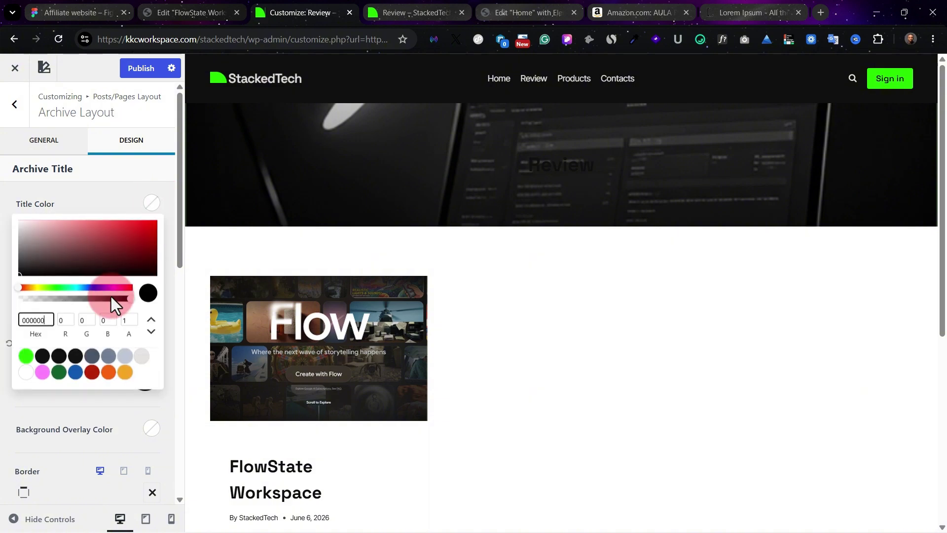
left_click(26, 372)
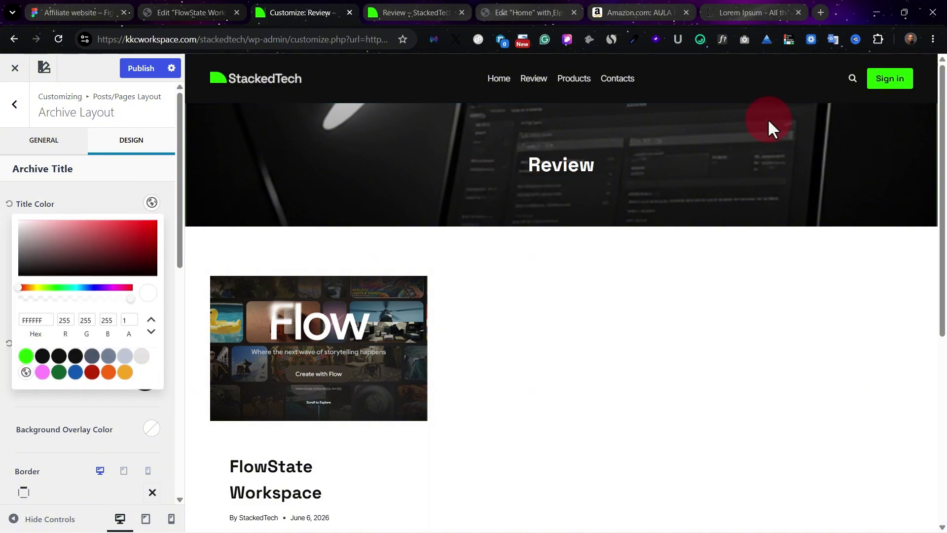
scroll(317, 291, "down", 2)
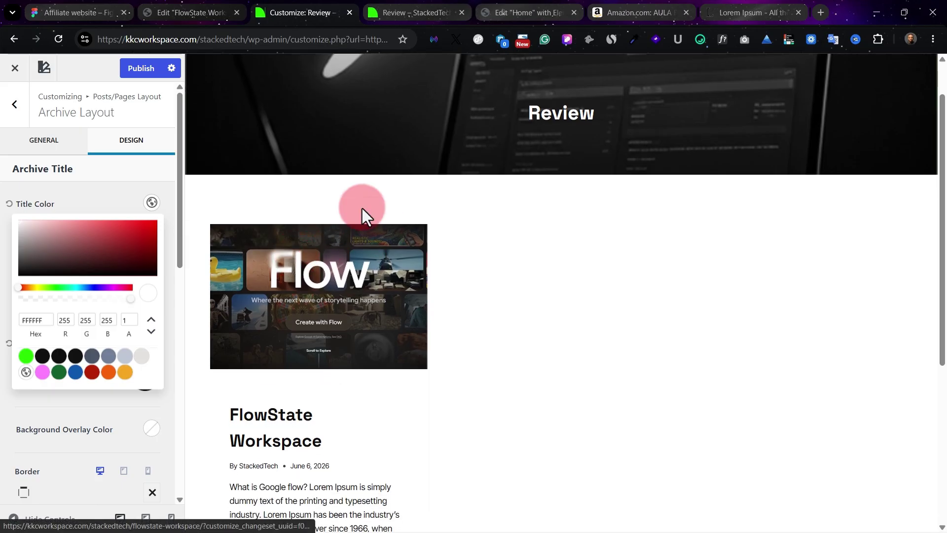
scroll(431, 279, "down", 2)
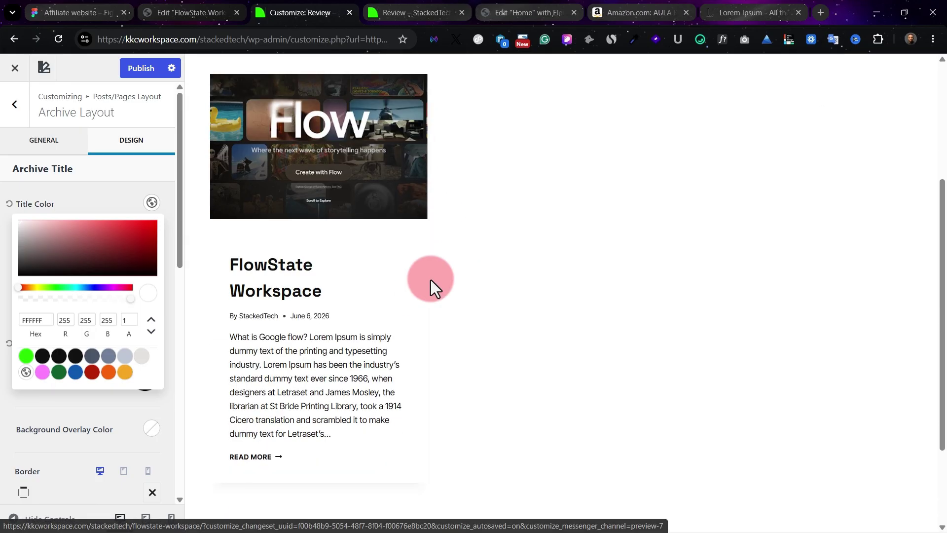
scroll(382, 266, "up", 4)
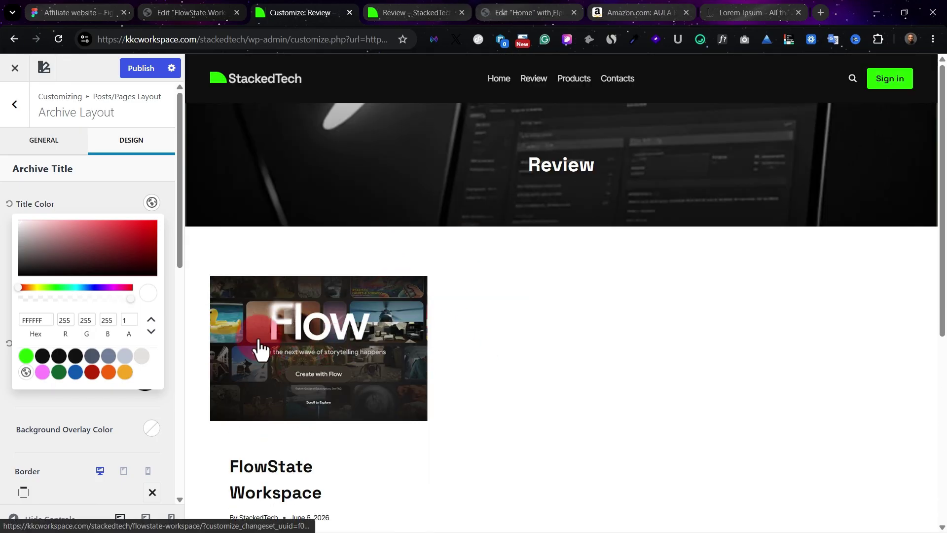
Set the excerpt word count of the archive post items to 26 and check the post card.
left_click(67, 147)
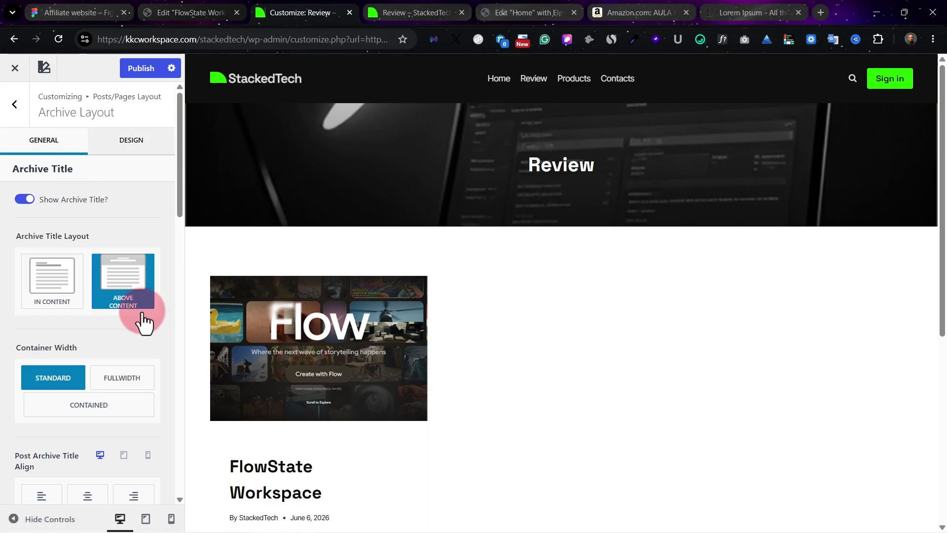
scroll(305, 407, "down", 4)
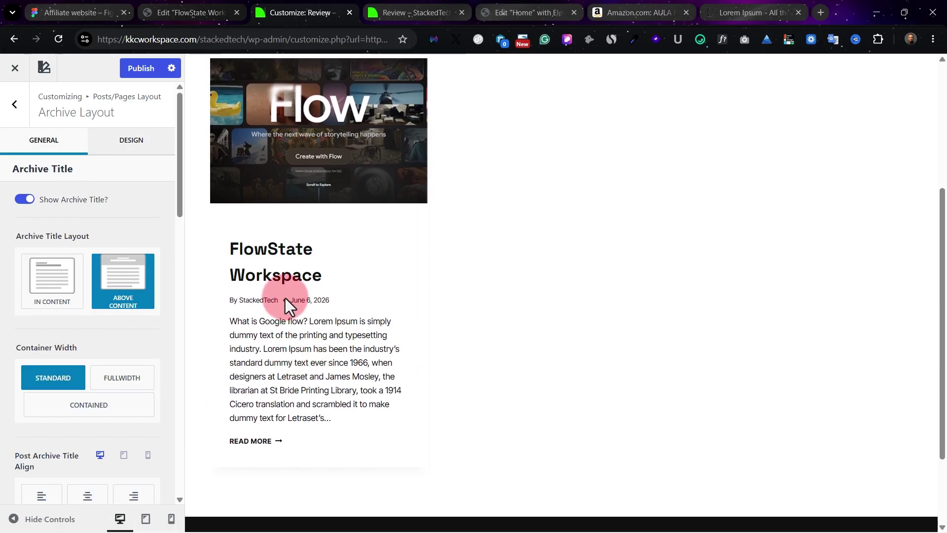
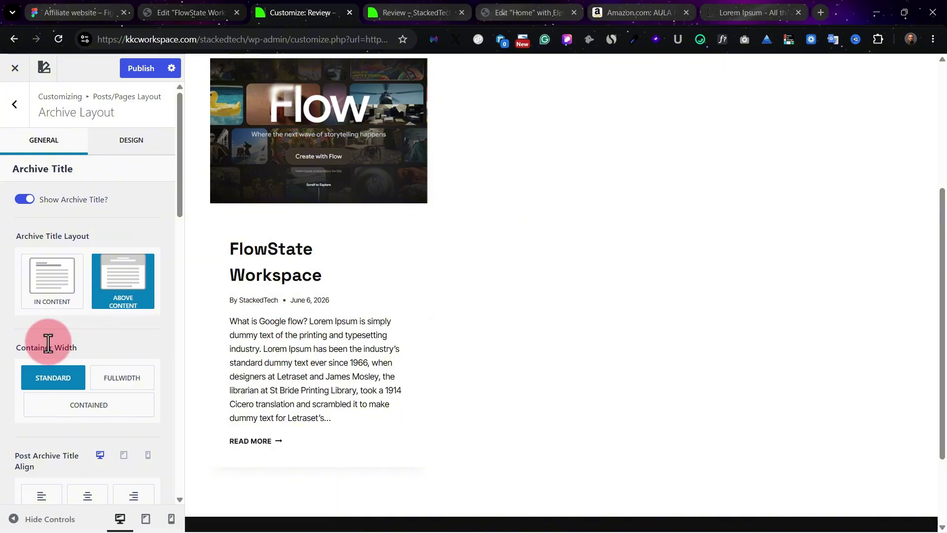
scroll(121, 354, "down", 10)
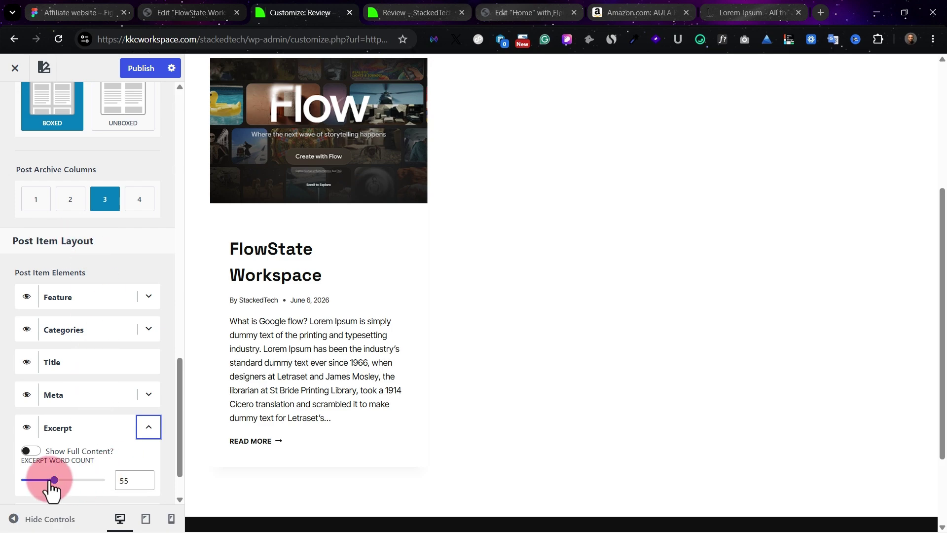
left_click_drag(50, 480, 33, 479)
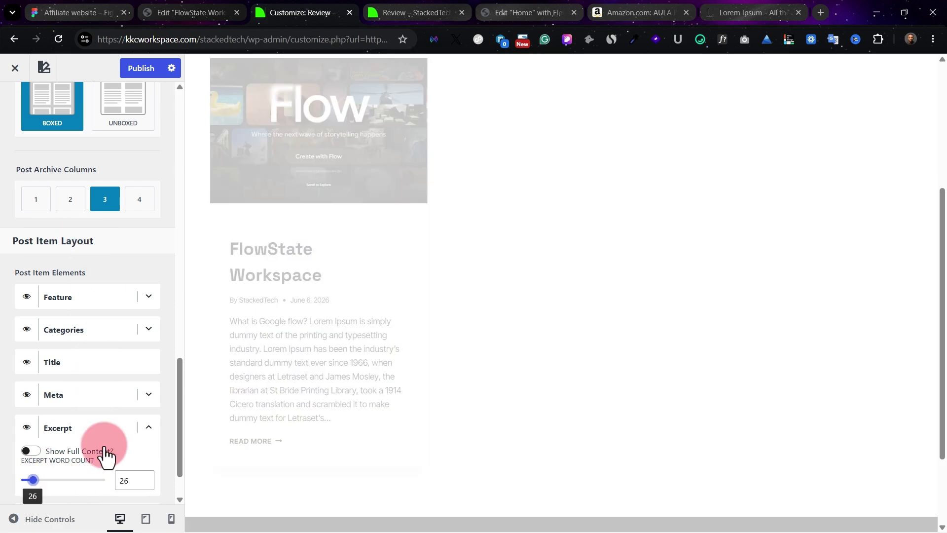
scroll(370, 322, "up", 4)
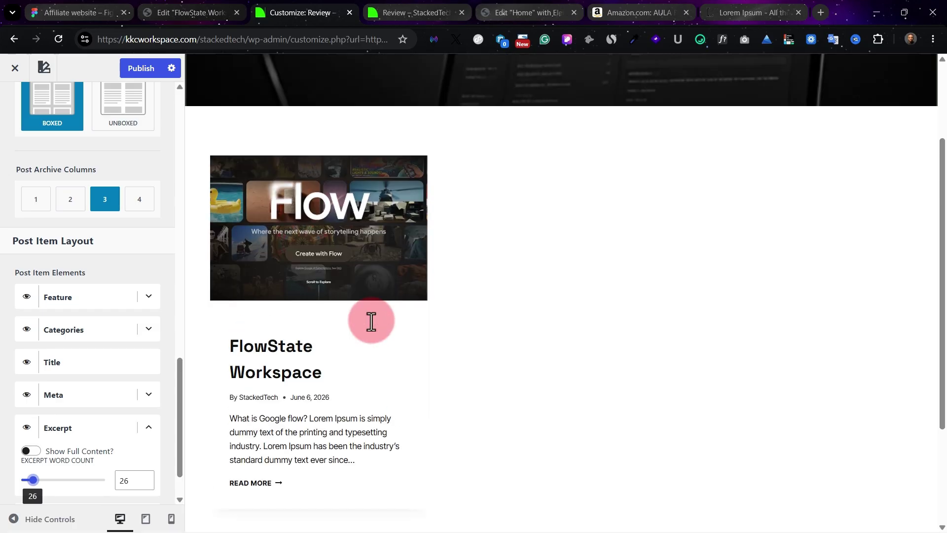
scroll(493, 282, "down", 2)
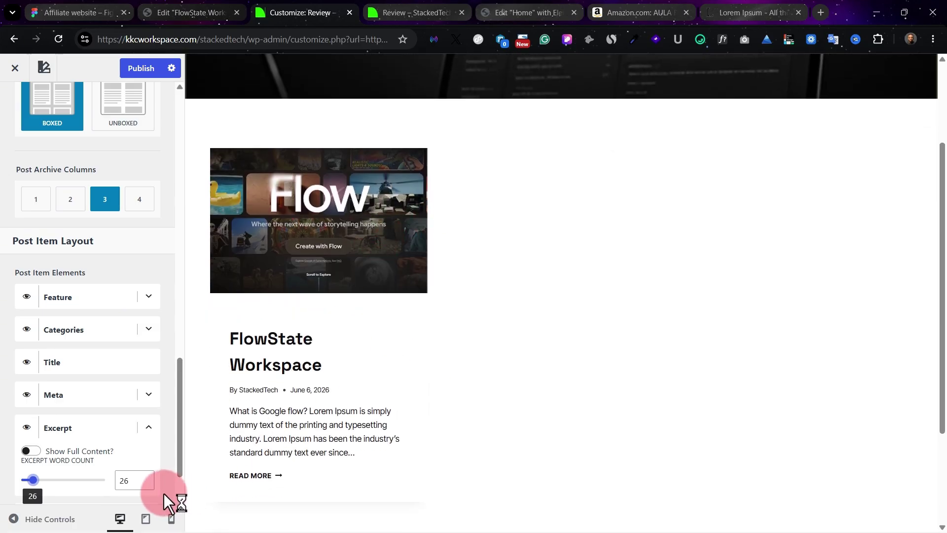
Hide the excerpt on the archive post items and look over the Readmore label option.
scroll(148, 490, "down", 2)
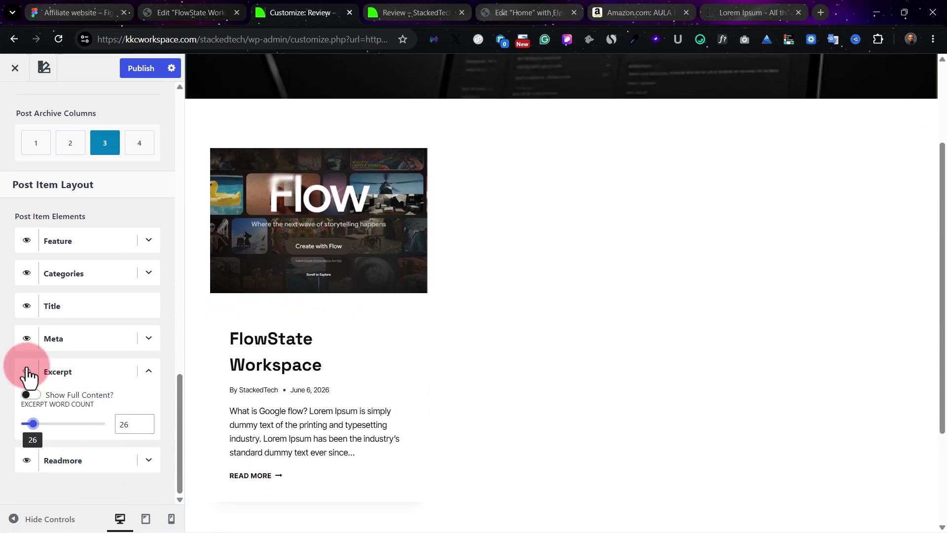
left_click(27, 371)
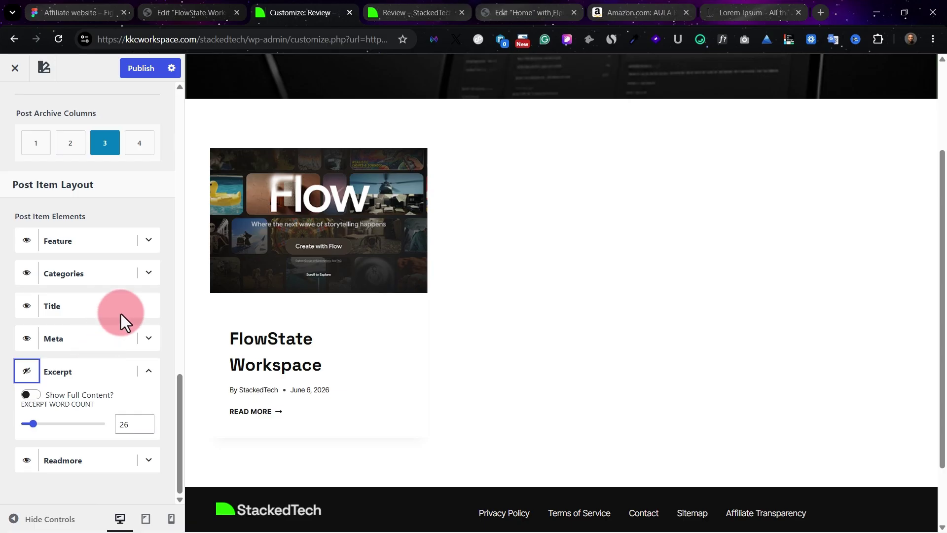
left_click(148, 464)
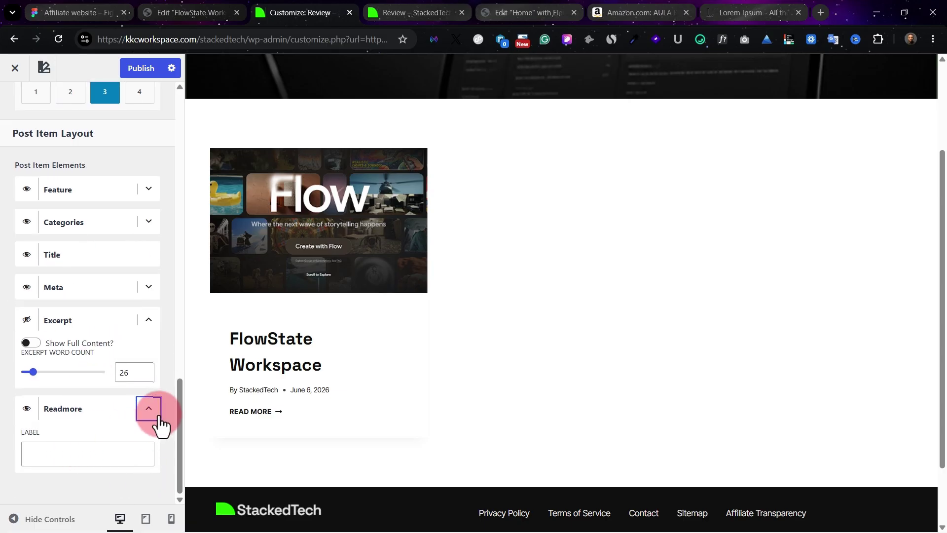
left_click(156, 412)
scroll(131, 173, "up", 4)
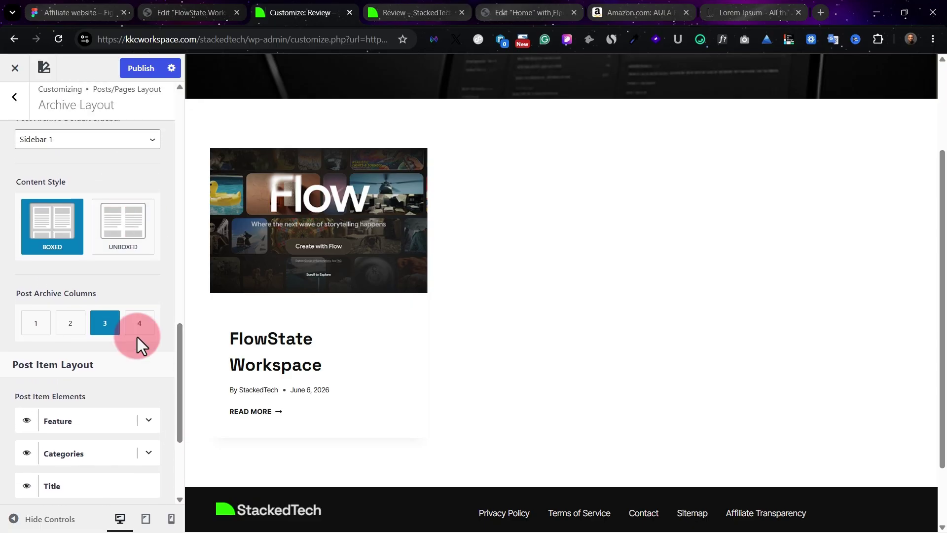
scroll(120, 354, "down", 1)
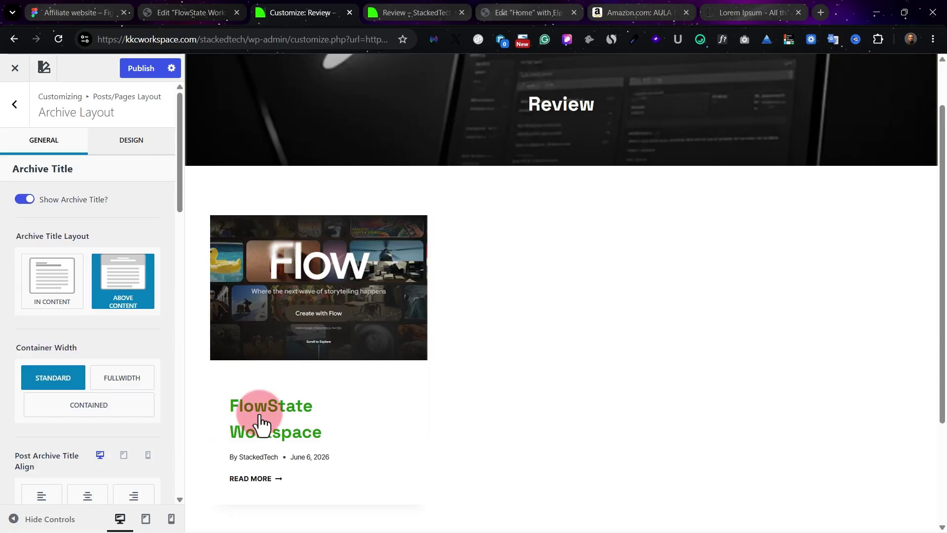
Set the font size of the archive post item titles to 20 px and publish the customization.
left_click(131, 141)
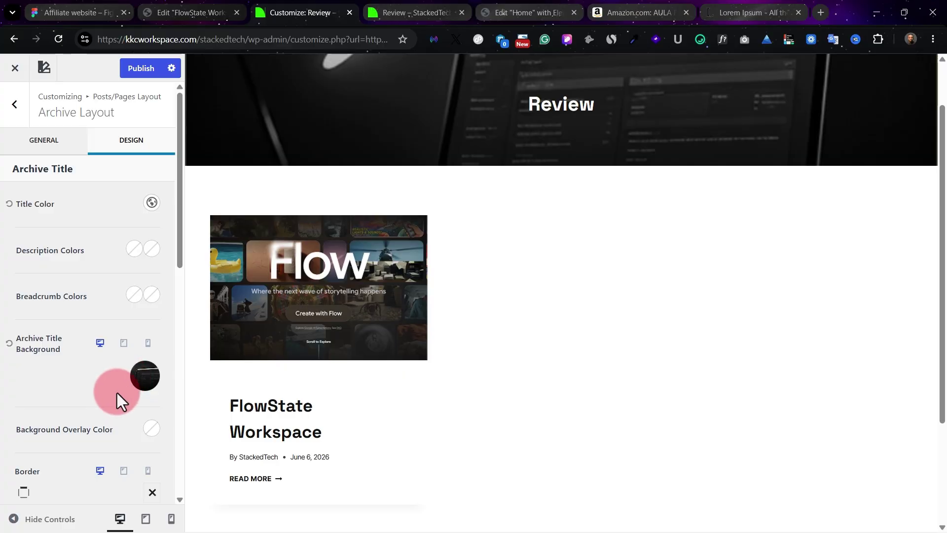
scroll(113, 401, "down", 8)
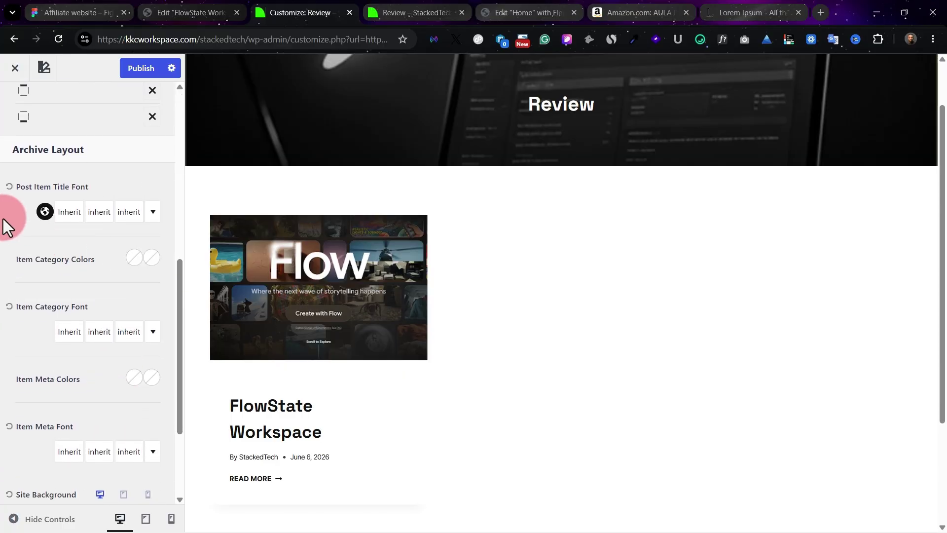
left_click(129, 217)
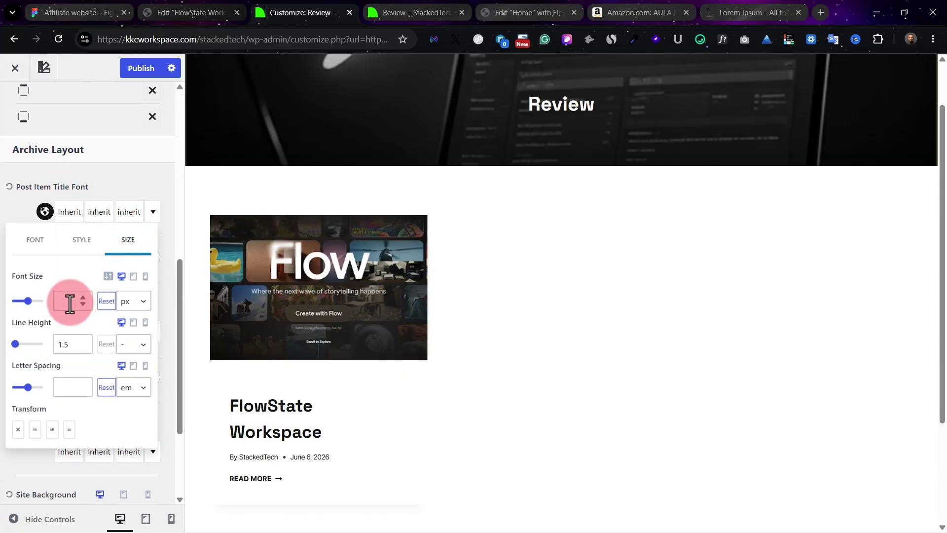
type("20")
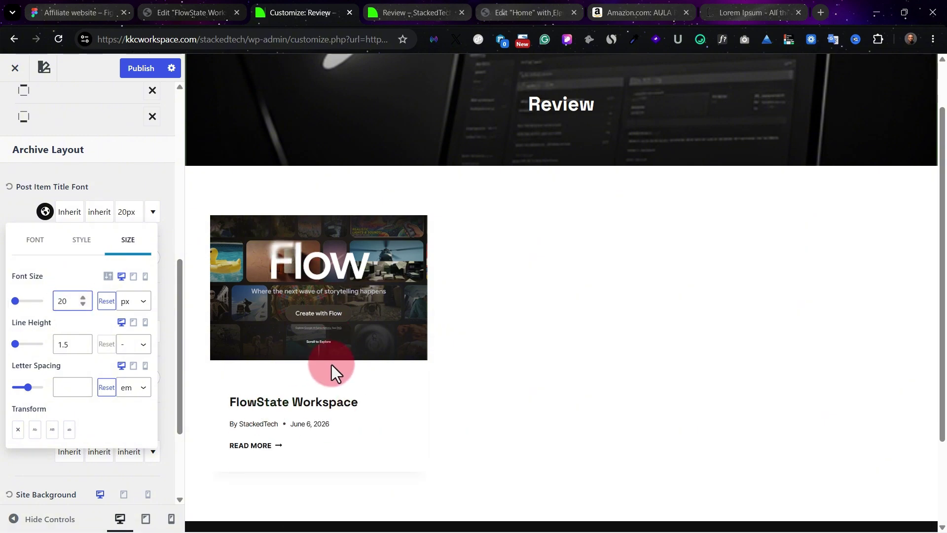
left_click(103, 177)
scroll(103, 177, "down", 3)
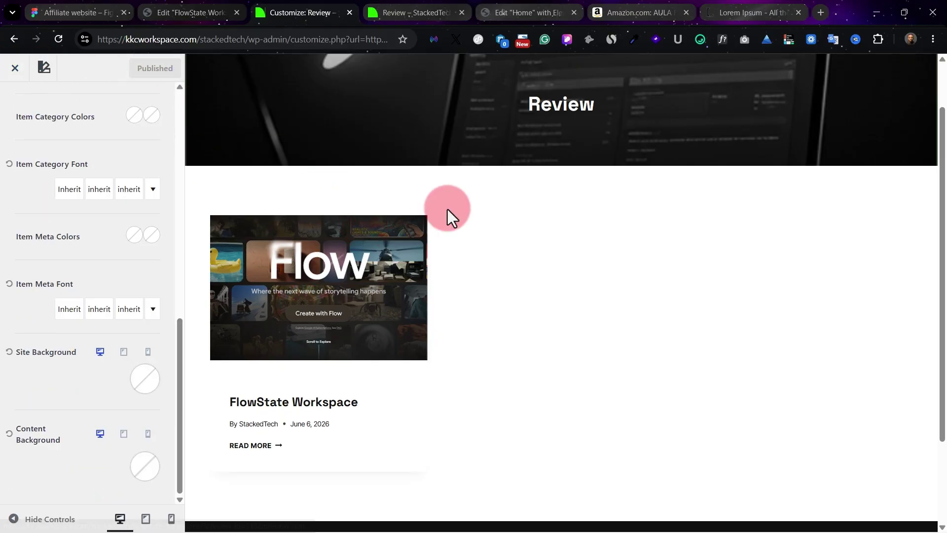
Exit the customizer and open the live Review page to check the FlowState Workspace post card.
left_click(15, 68)
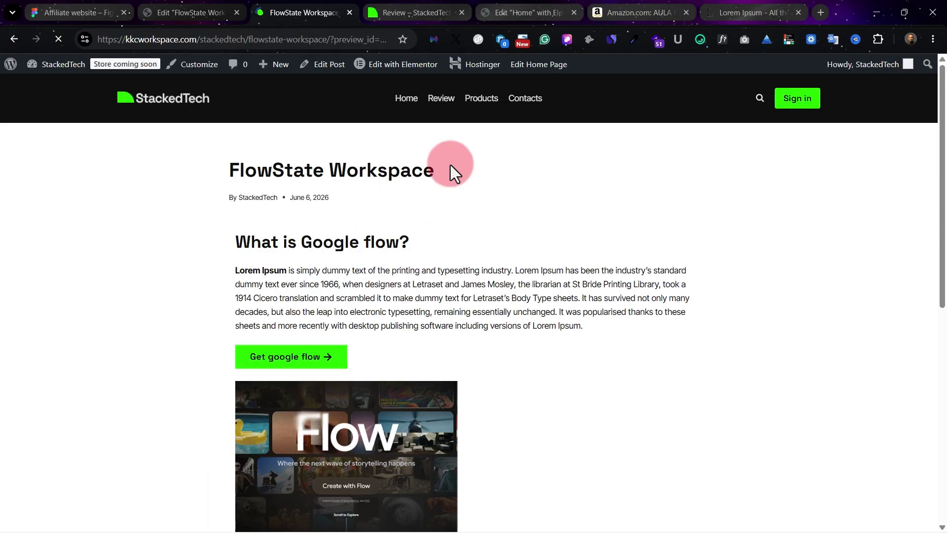
left_click(437, 103)
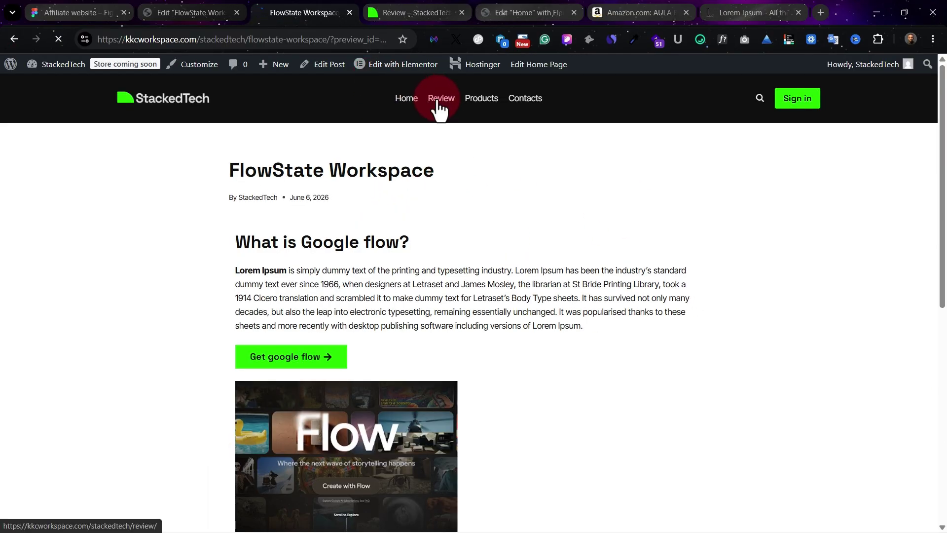
scroll(504, 242, "down", 2)
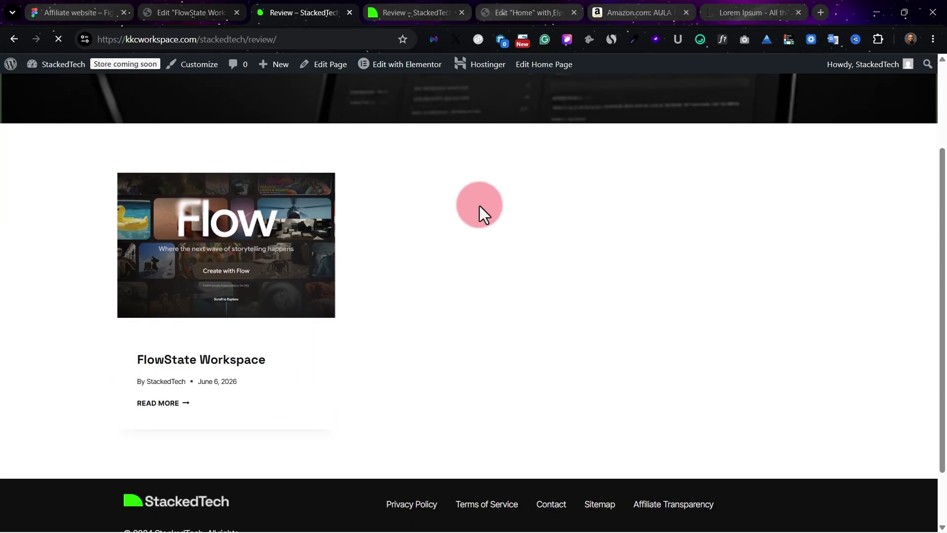
Compare the live Review page's post card with the Featured Reviews cards on the Home page in the Elementor editor.
left_click(400, 9)
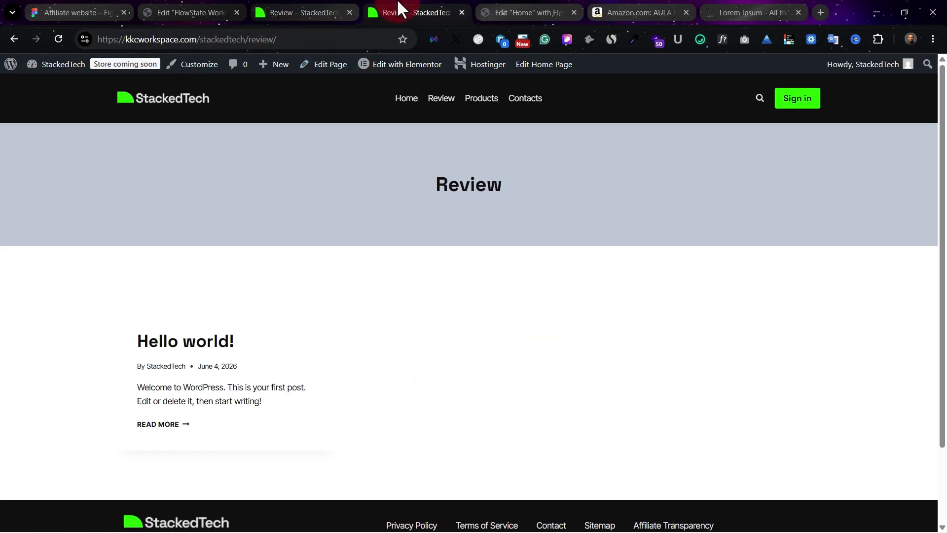
left_click(489, 6)
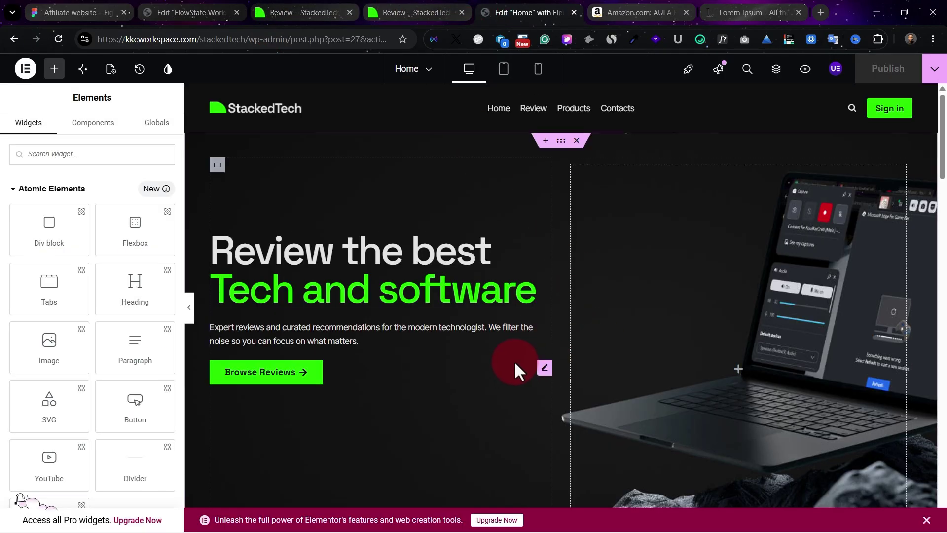
scroll(940, 145, "down", 9)
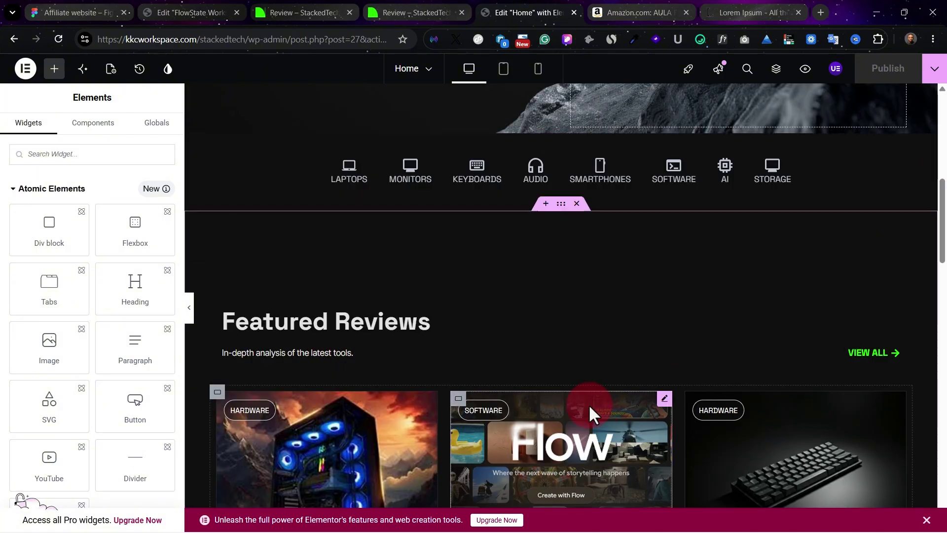
scroll(592, 416, "down", 4)
scroll(409, 420, "down", 1)
left_click(279, 9)
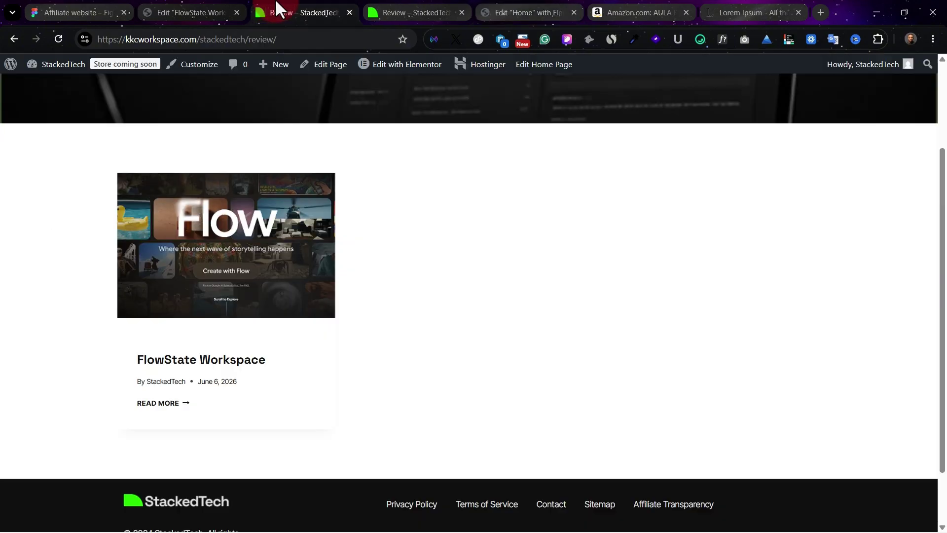
left_click(401, 13)
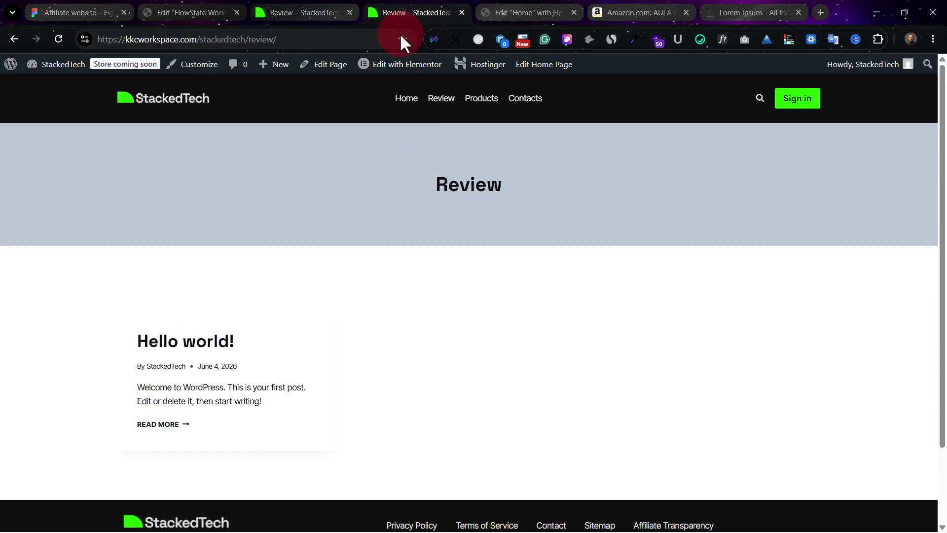
left_click(513, 8)
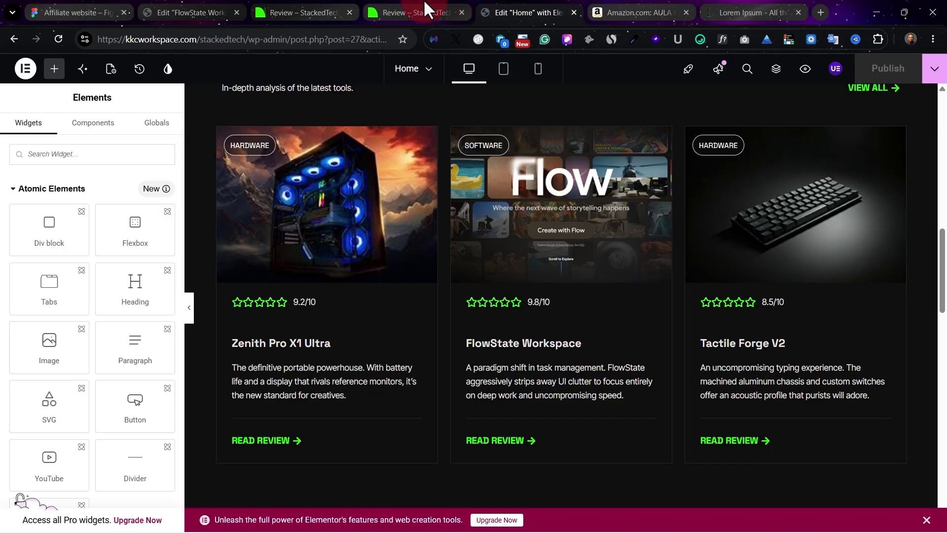
left_click(315, 9)
Check the Read More link on the FlowState Workspace card and view the Featured Reviews section of the live home page.
left_click(186, 402)
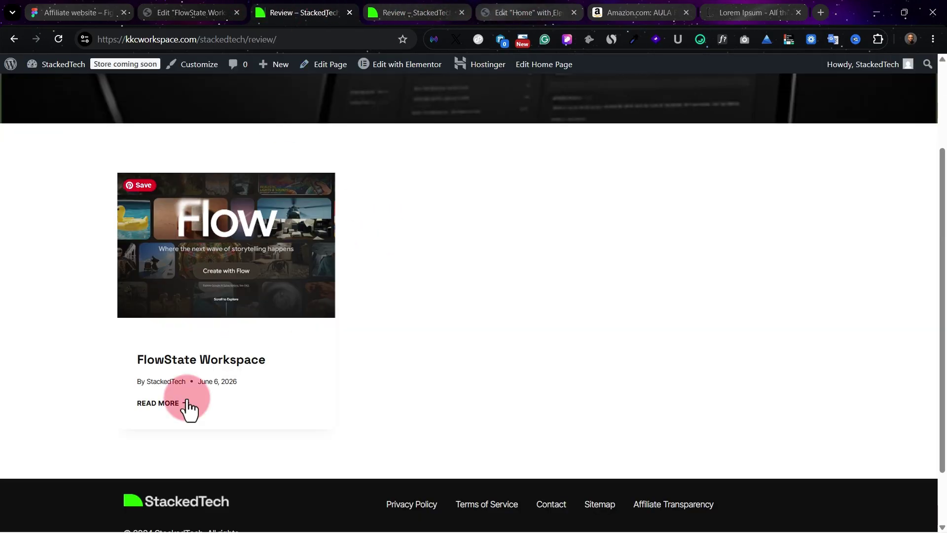
left_click(171, 388)
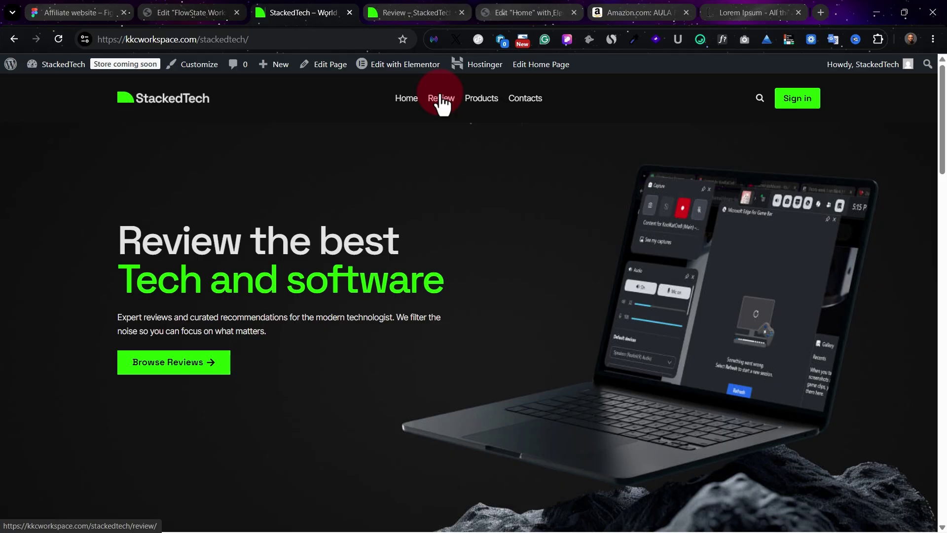
scroll(464, 338, "down", 8)
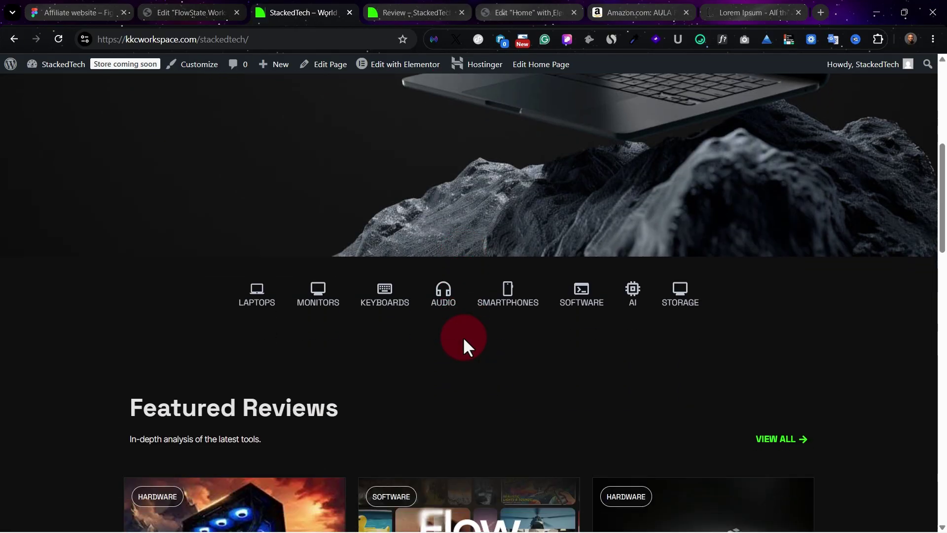